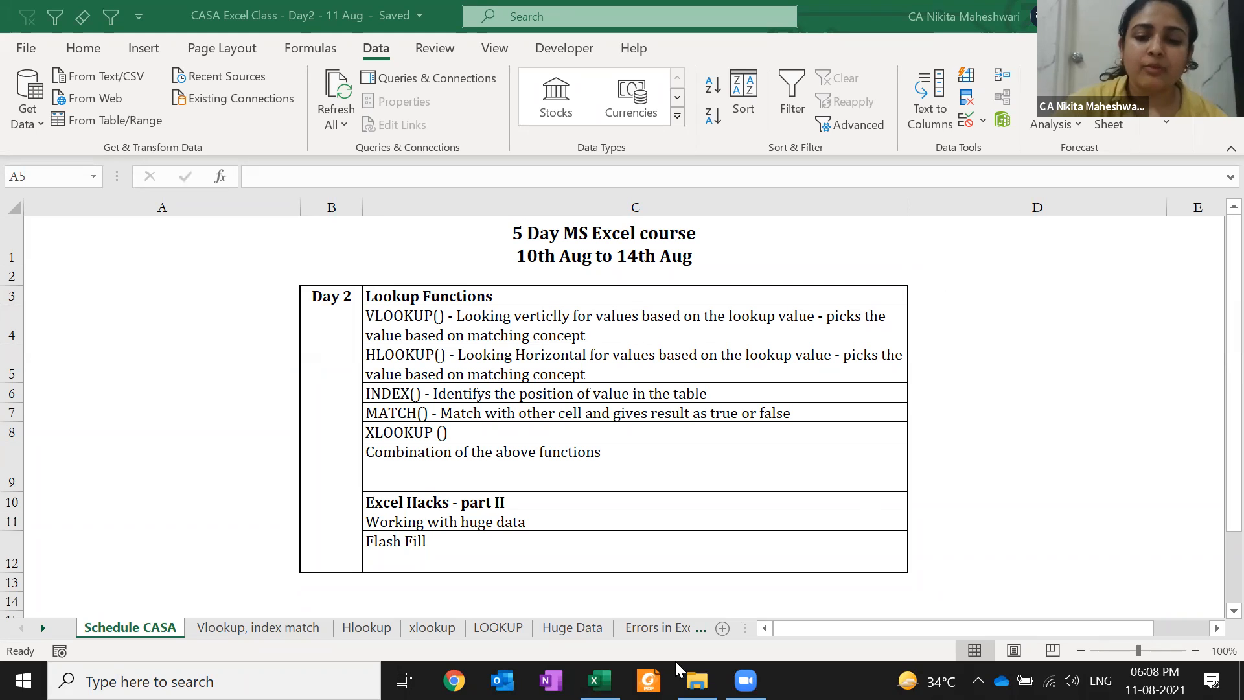
Switch to the Errors in Excel sheet with its table of seven error values
{"action": "left_click", "coordinate": [644, 628]}
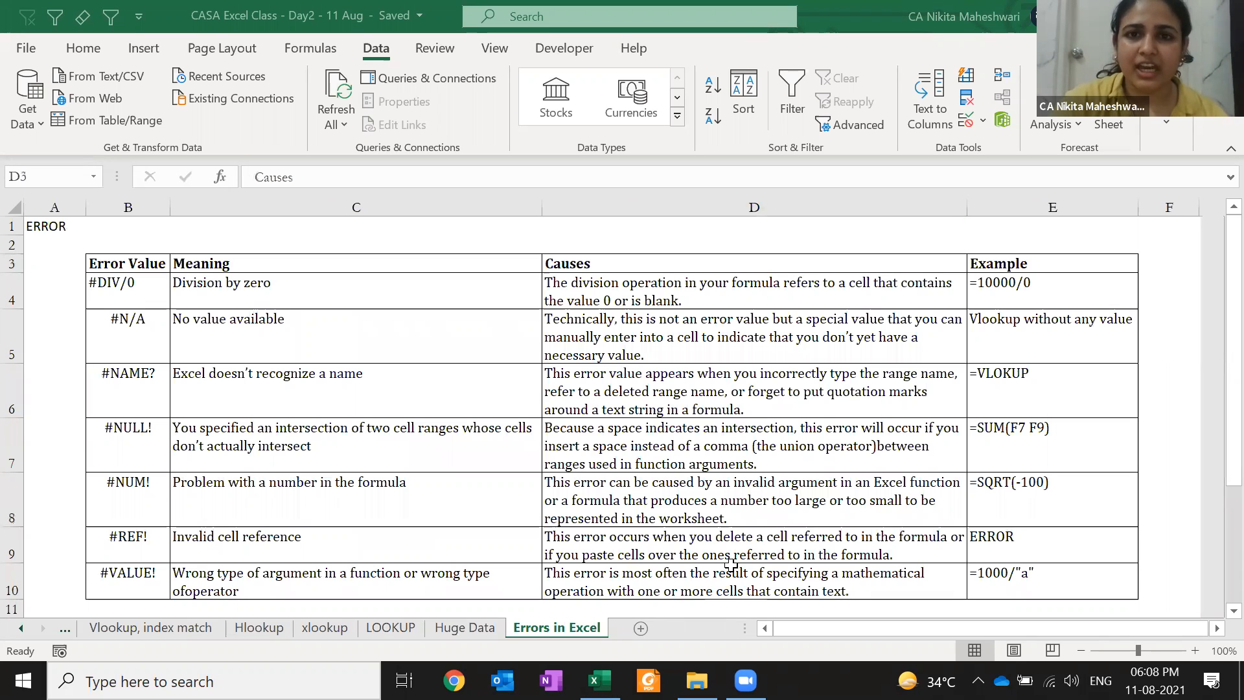
{"action": "left_click", "coordinate": [846, 224]}
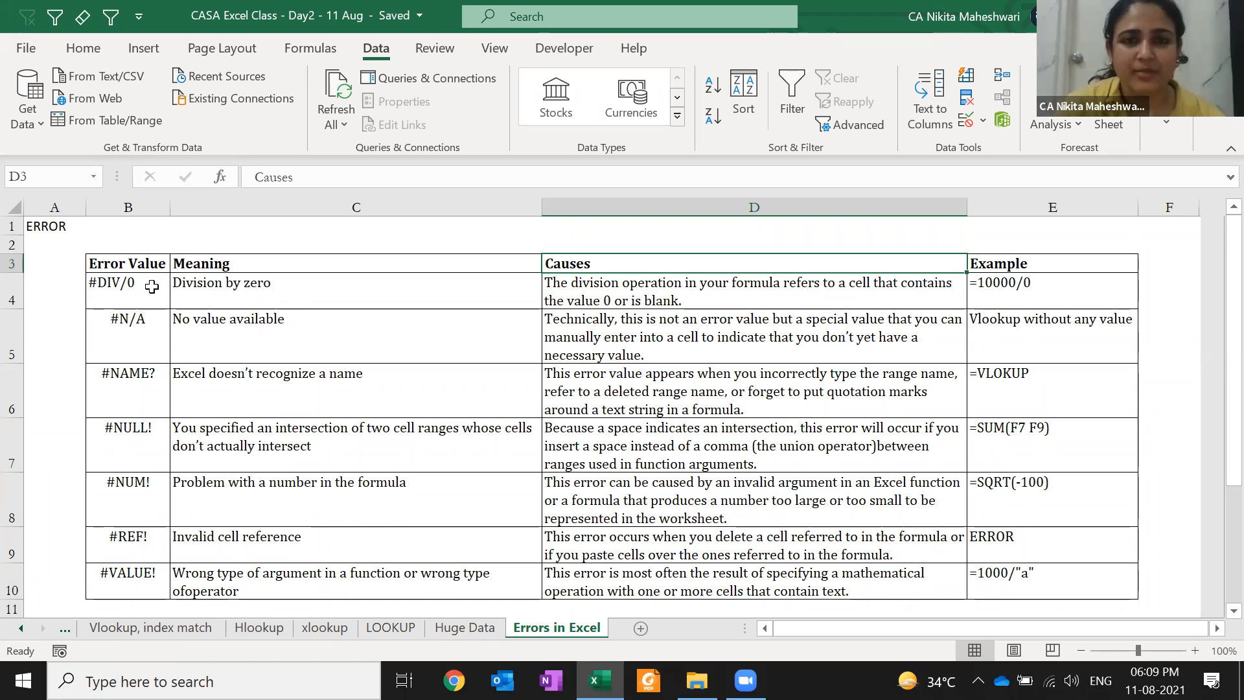
Turn the E4 example into a live =10000/0 formula and view its #DIV/0! error options
{"action": "left_click", "coordinate": [152, 286]}
{"action": "key", "text": "Right"}
{"action": "key", "text": "Right"}
{"action": "key", "text": "Right"}
{"action": "key", "text": "F2"}
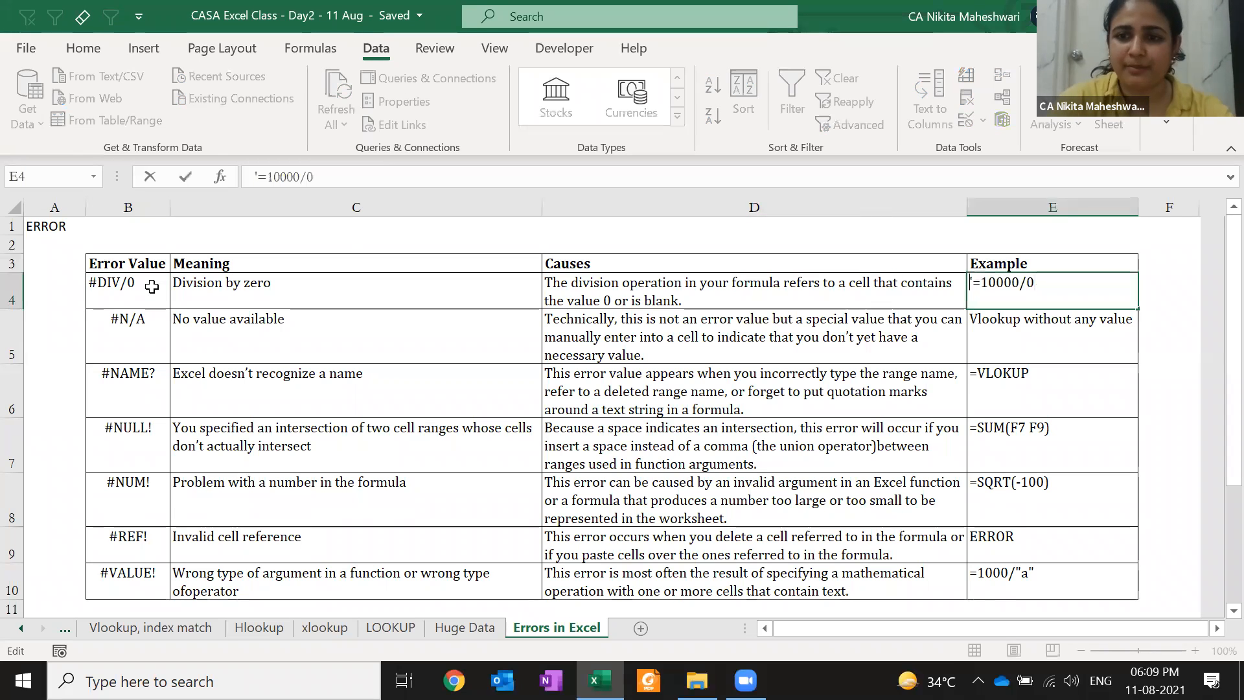
{"action": "key", "text": "Delete"}
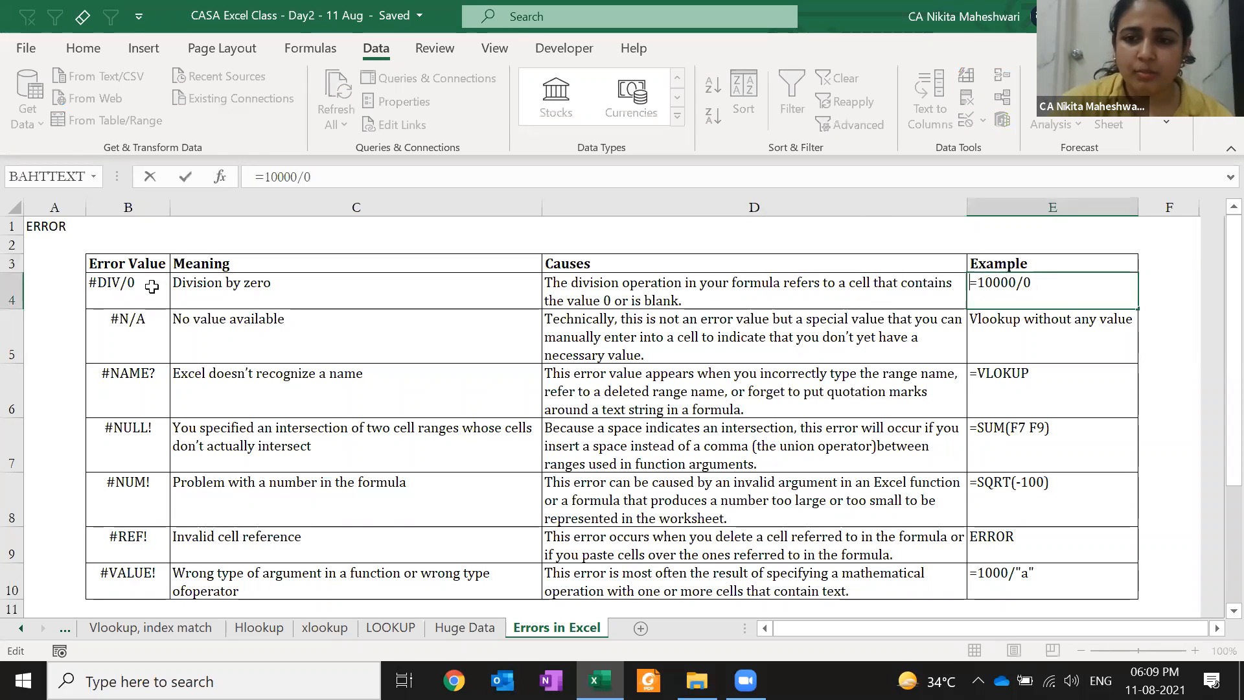
{"action": "key", "text": "Return"}
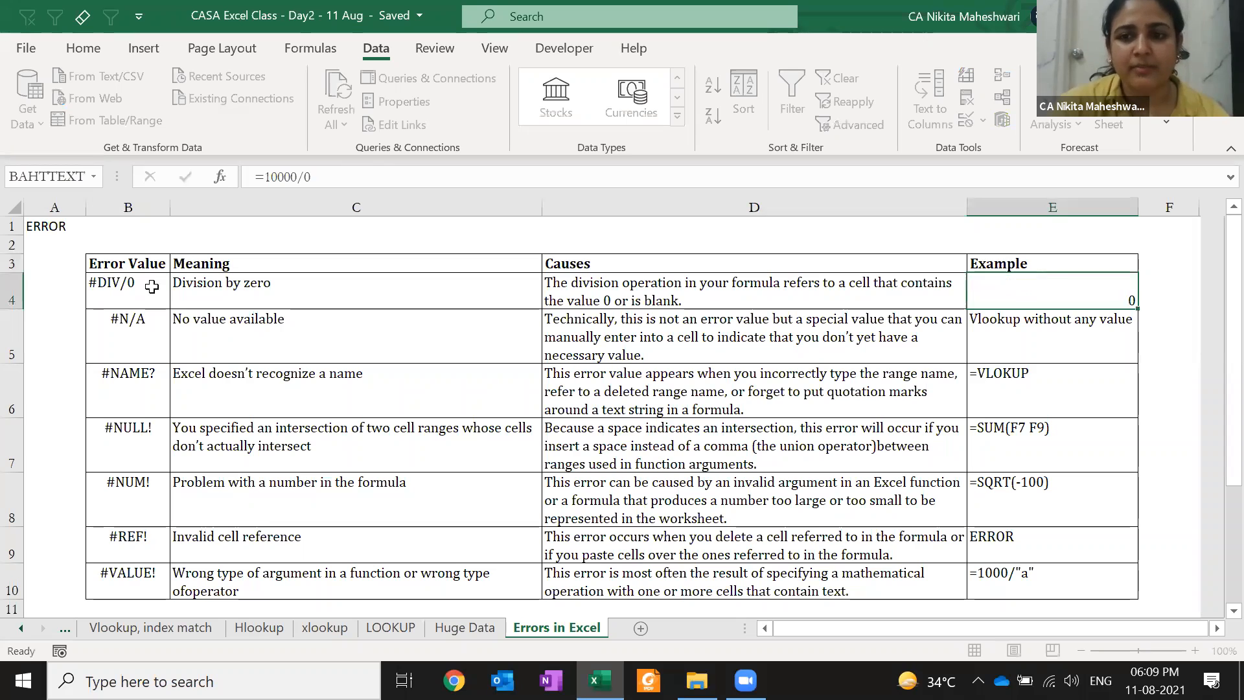
{"action": "key", "text": "Up"}
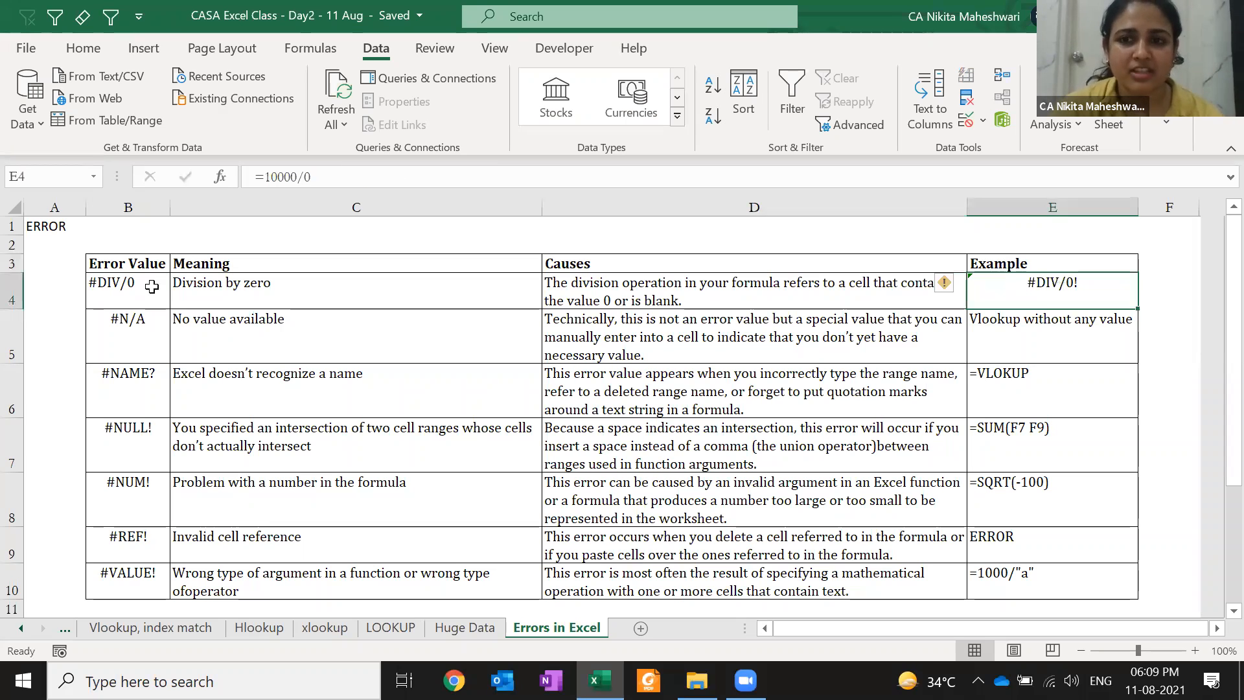
{"action": "left_click", "coordinate": [946, 285]}
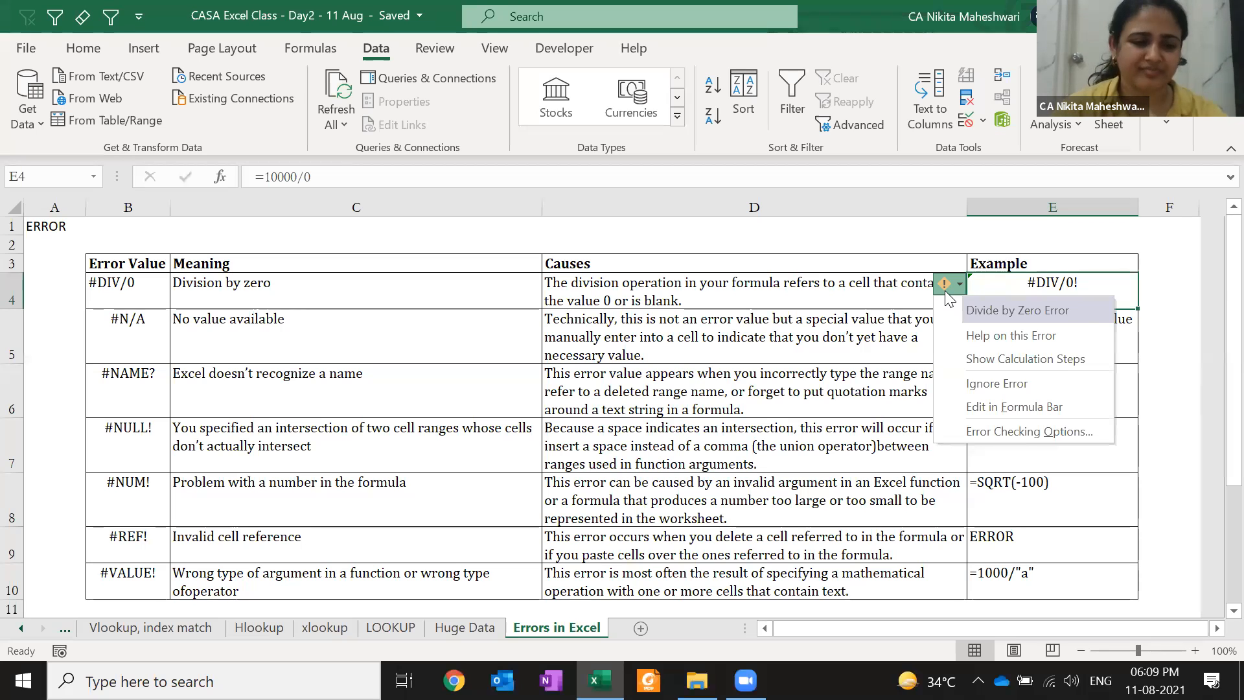
{"action": "key", "text": "Escape"}
{"action": "key", "text": "F2"}
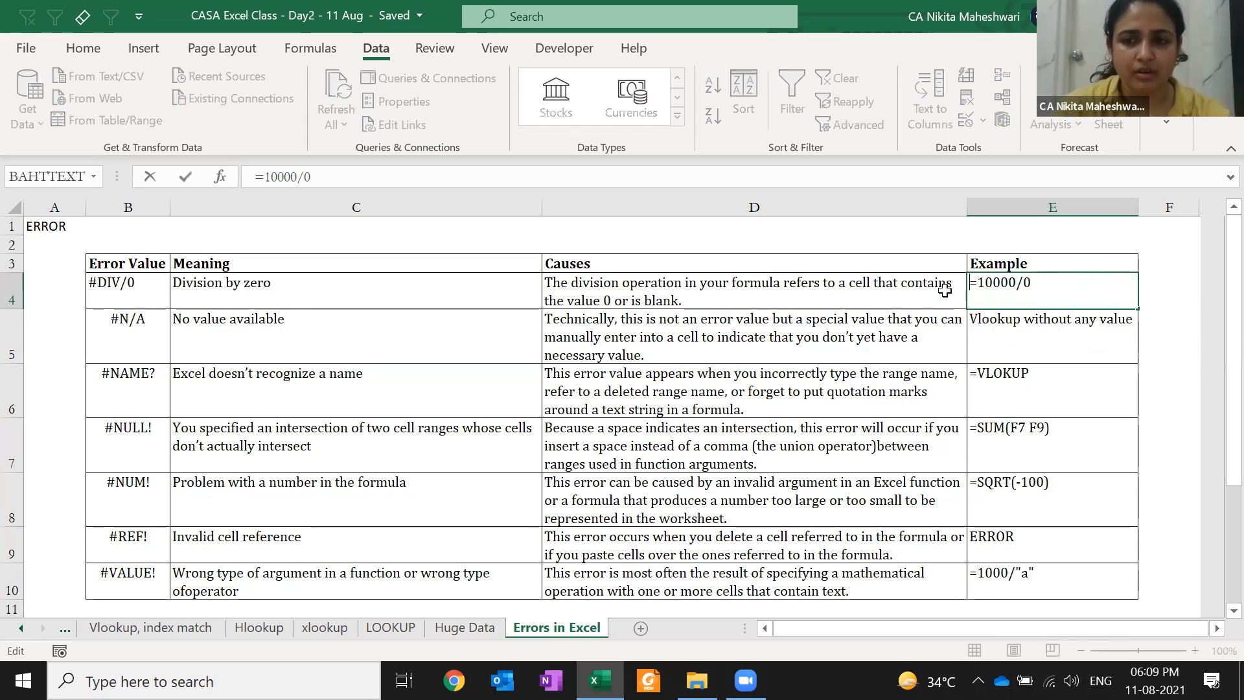
{"action": "key", "text": "Return"}
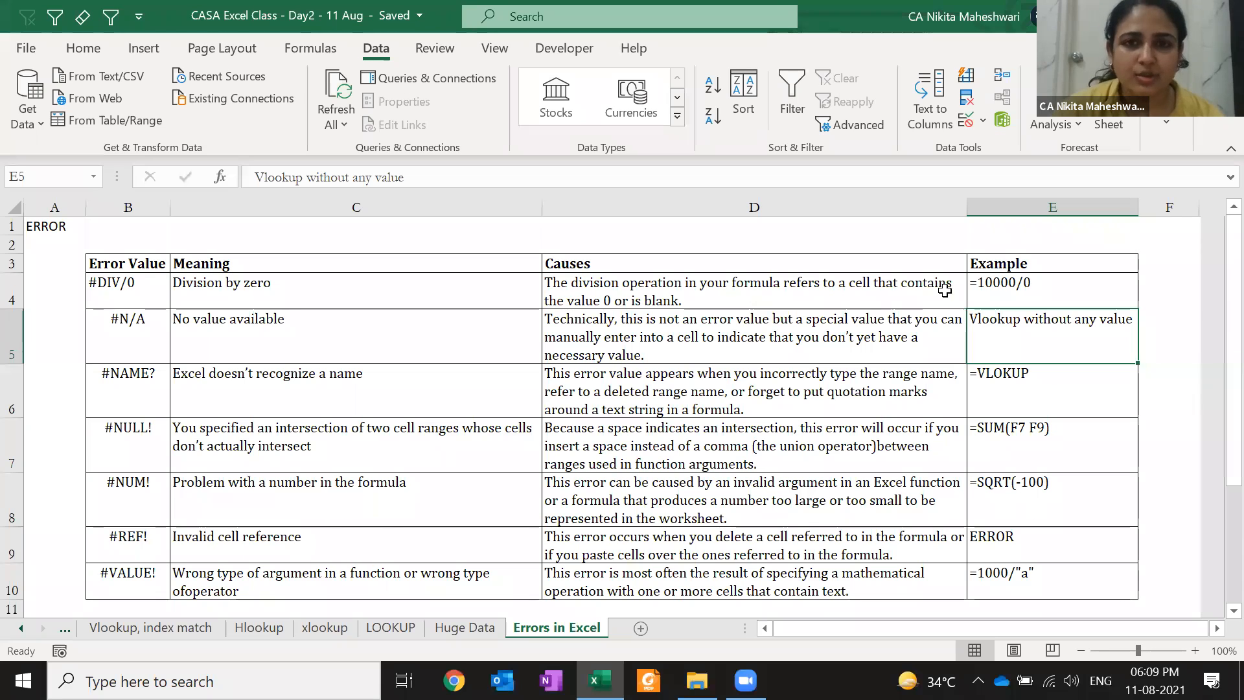
Change E4's divisor to empty cell F1 so =10000/F1 shows #DIV/0!
{"action": "key", "text": "Up"}
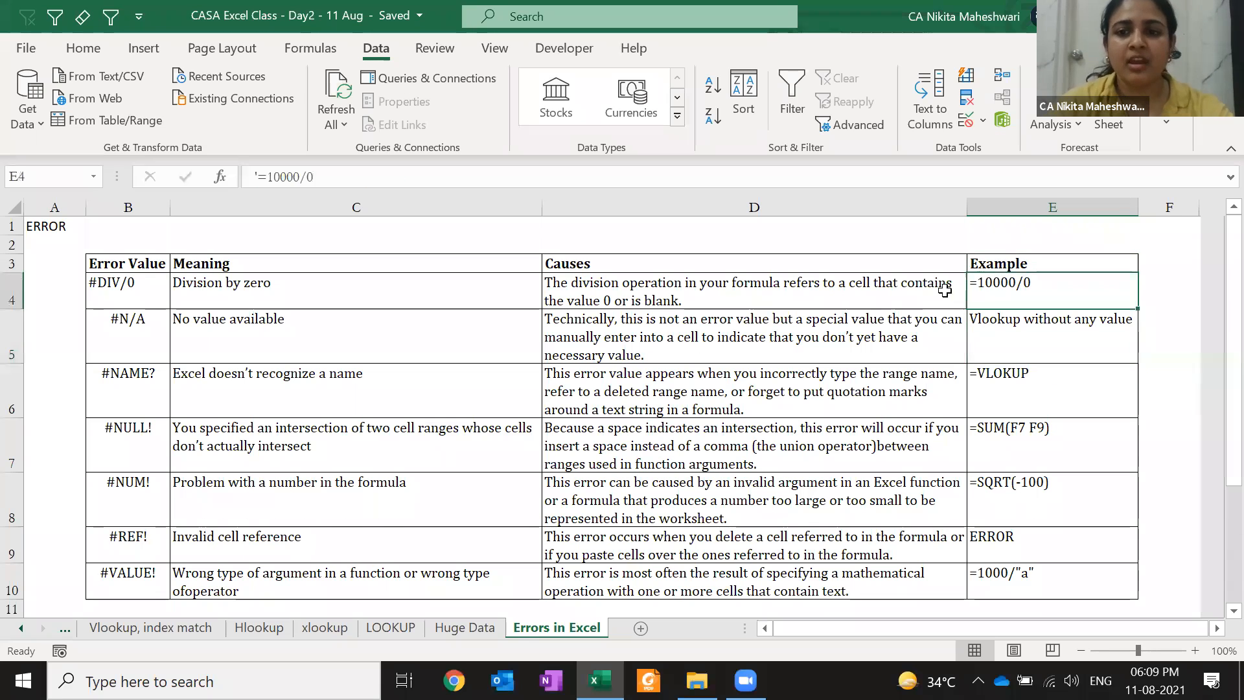
{"action": "key", "text": "F2"}
{"action": "key", "text": "Home"}
{"action": "key", "text": "Delete"}
{"action": "key", "text": "Right"}
{"action": "key", "text": "End"}
{"action": "key", "text": "BackSpace"}
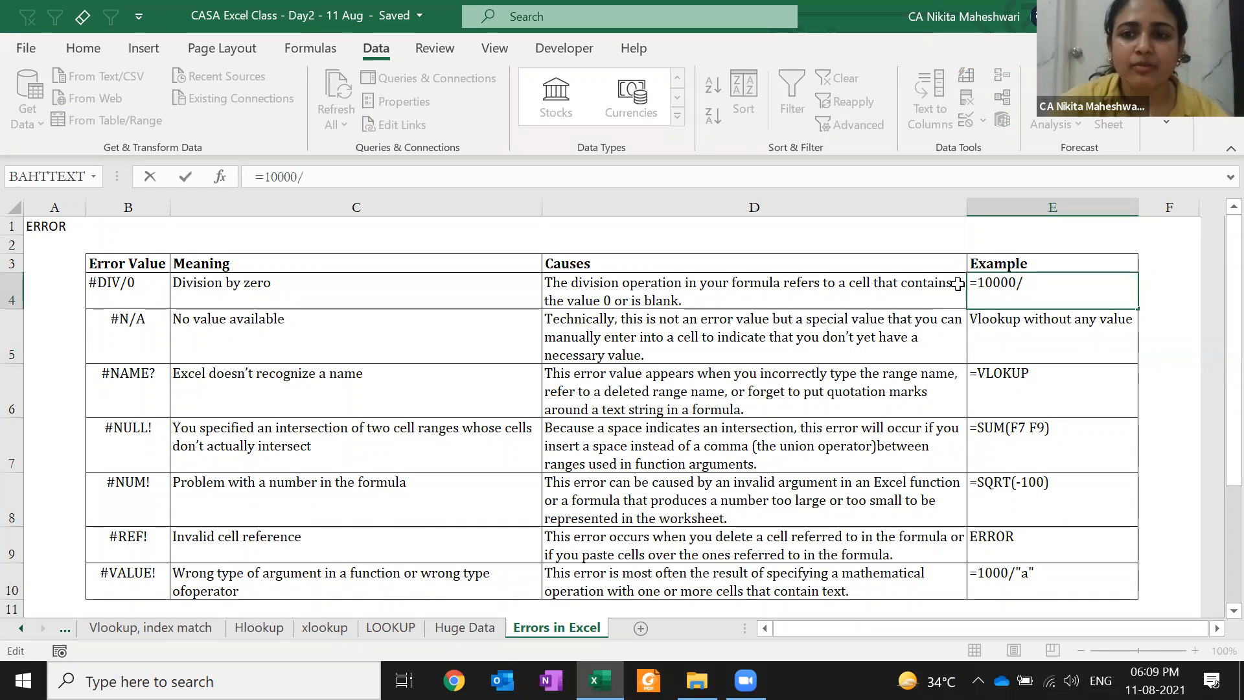
{"action": "key", "text": "Left"}
{"action": "key", "text": "Up"}
{"action": "key", "text": "Up"}
{"action": "key", "text": "Up"}
{"action": "key", "text": "Right"}
{"action": "key", "text": "Right"}
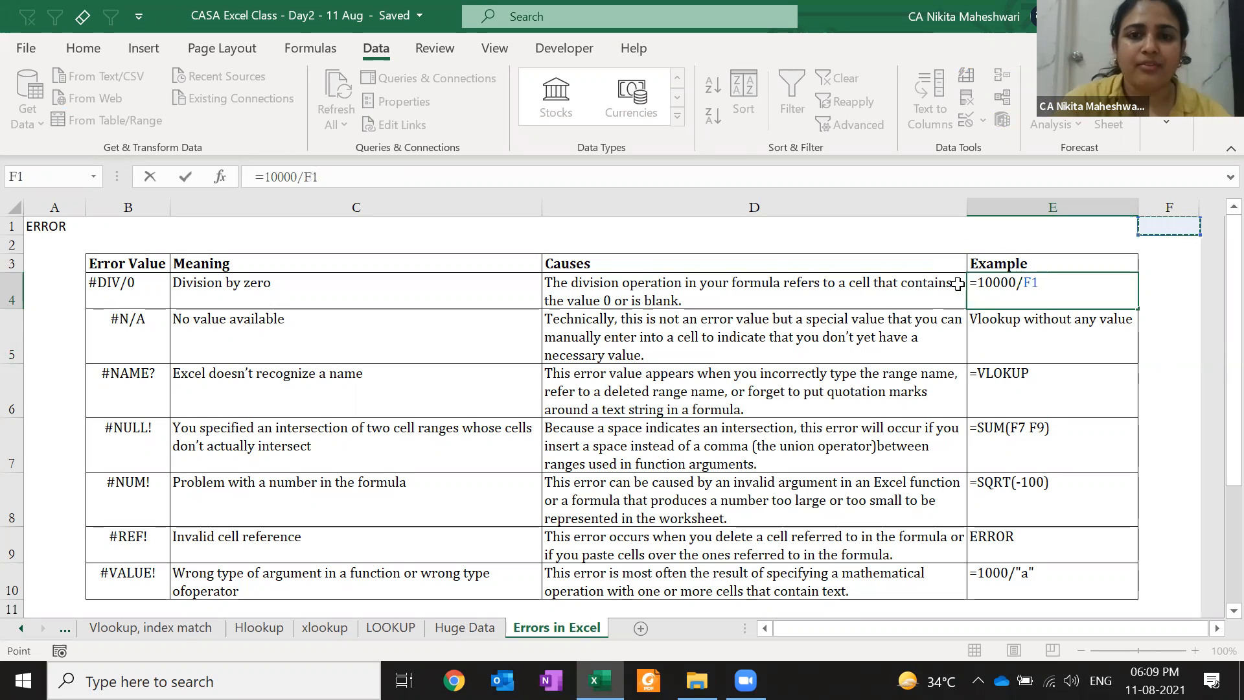
{"action": "key", "text": "ctrl+Return"}
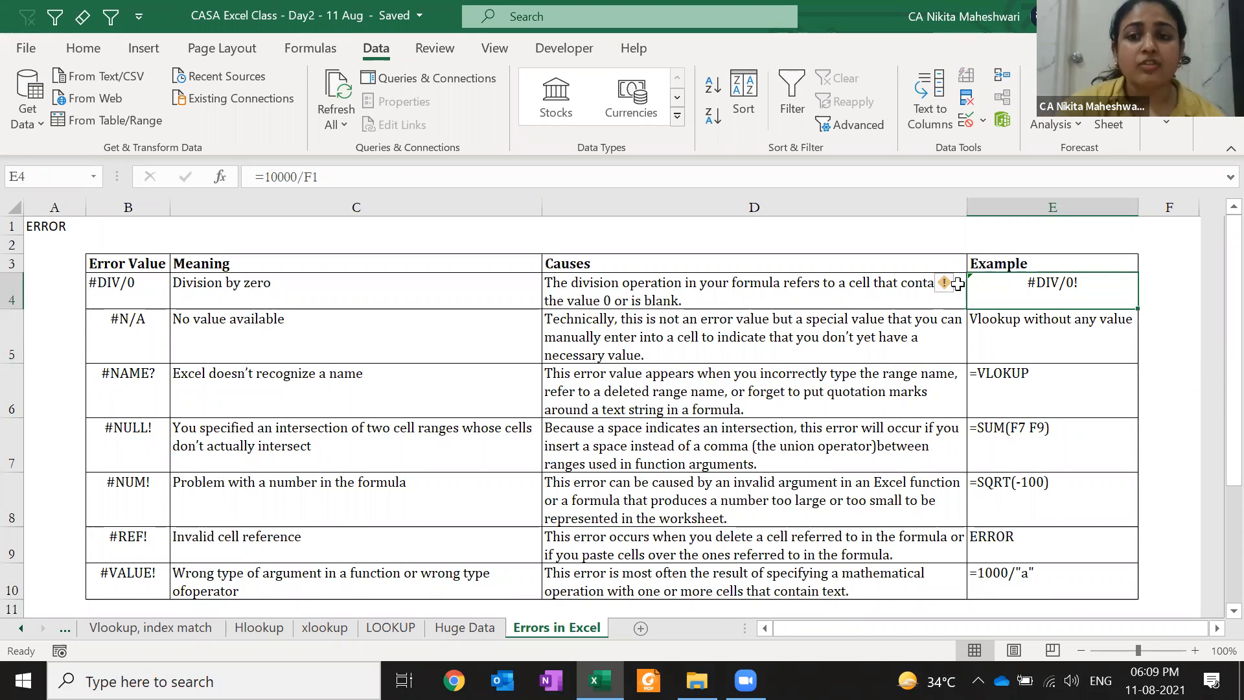
{"action": "key", "text": "Down"}
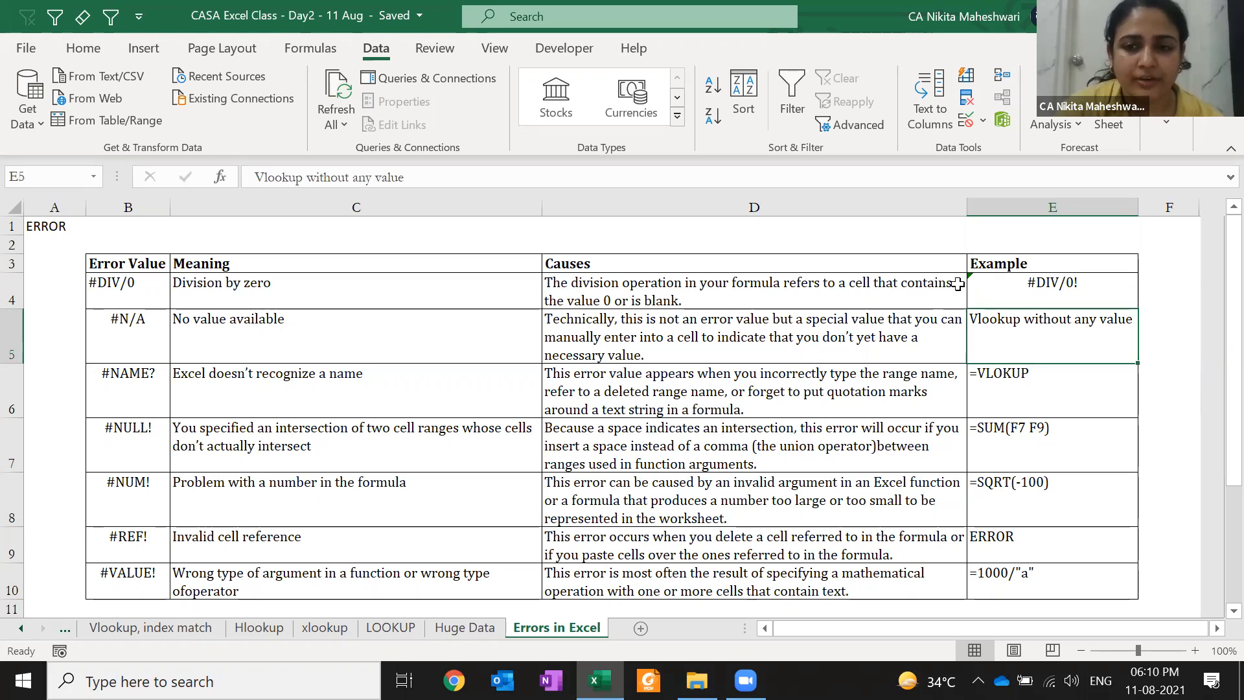
Make E6 the live formula =VLOKUP() so it shows #NAME?, and check its error options
{"action": "key", "text": "Down"}
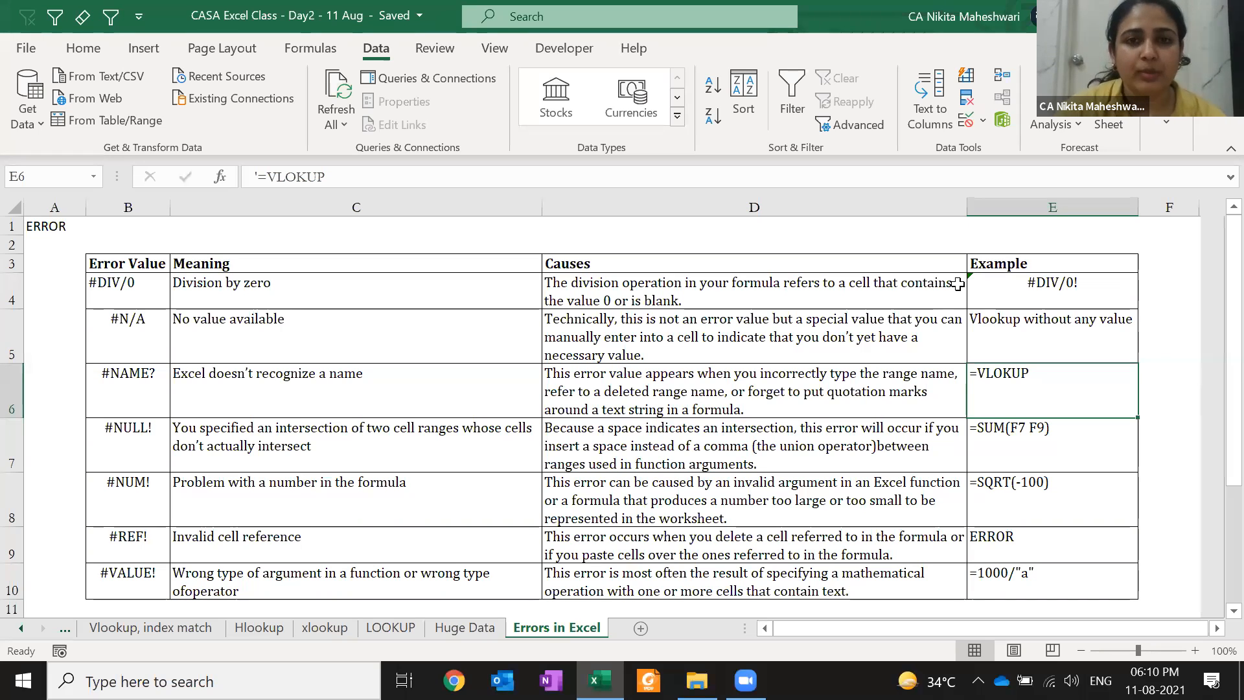
{"action": "key", "text": "F2"}
{"action": "key", "text": "Delete"}
{"action": "key", "text": "End"}
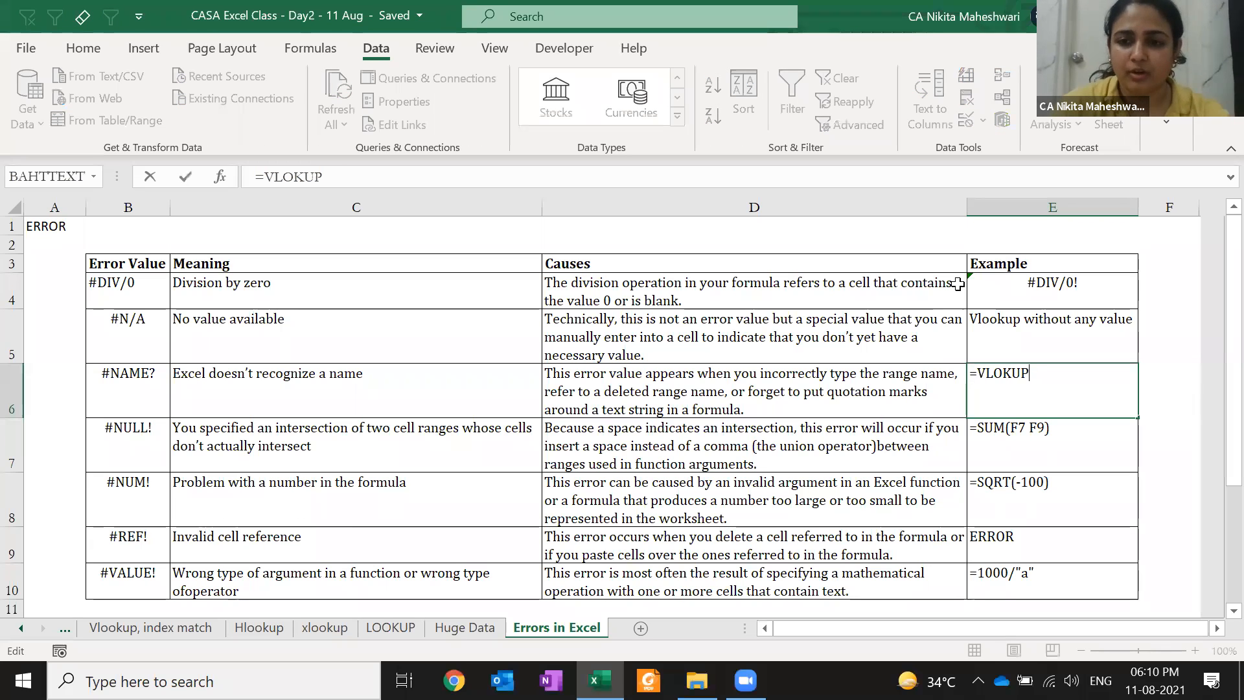
{"action": "type", "text": "()"}
{"action": "key", "text": "ctrl+Return"}
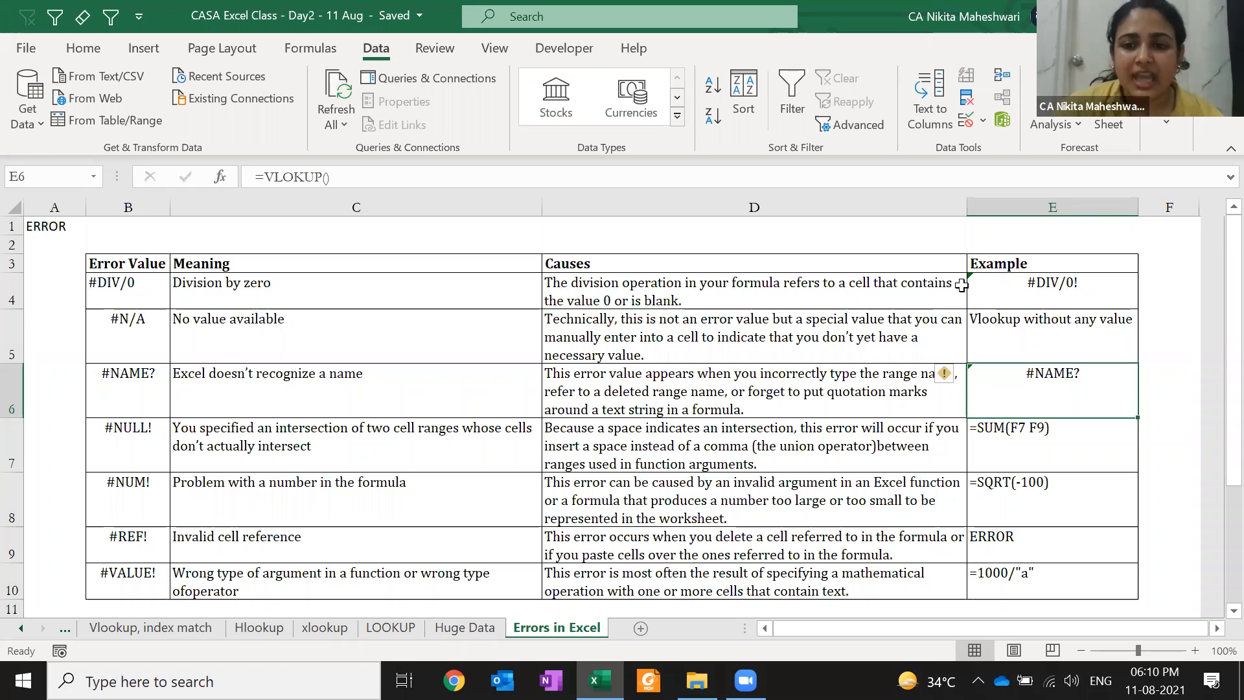
{"action": "left_click", "coordinate": [947, 374]}
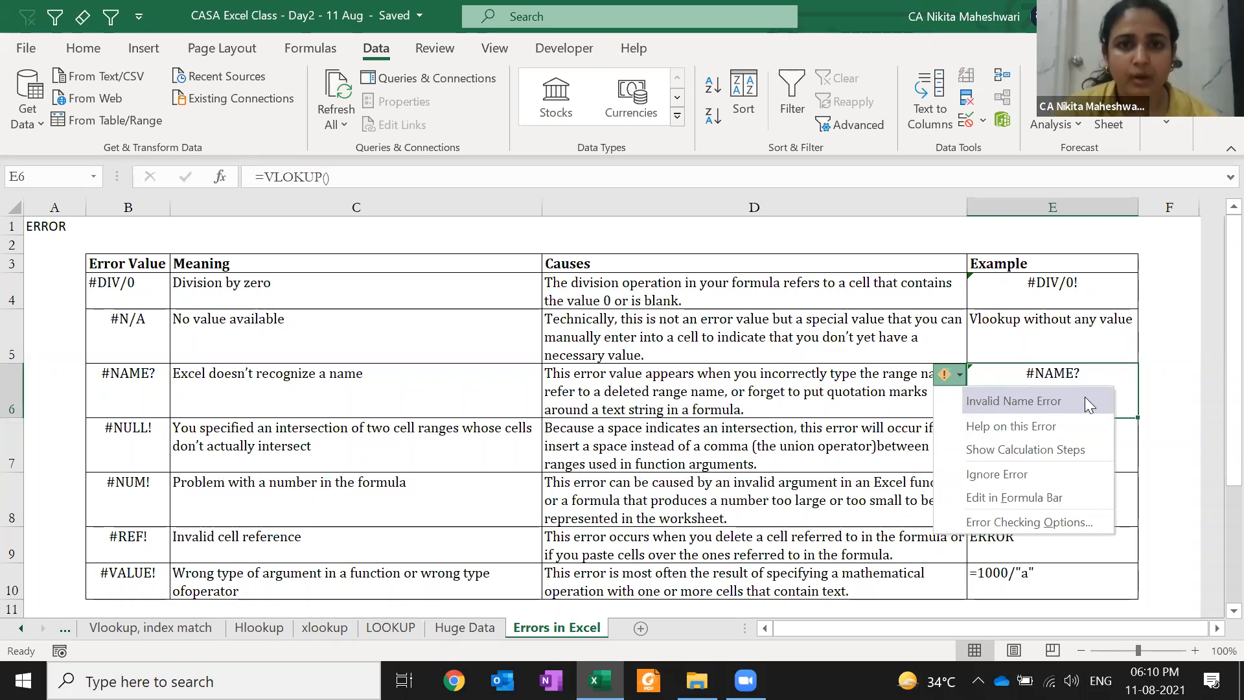
{"action": "left_click", "coordinate": [548, 154]}
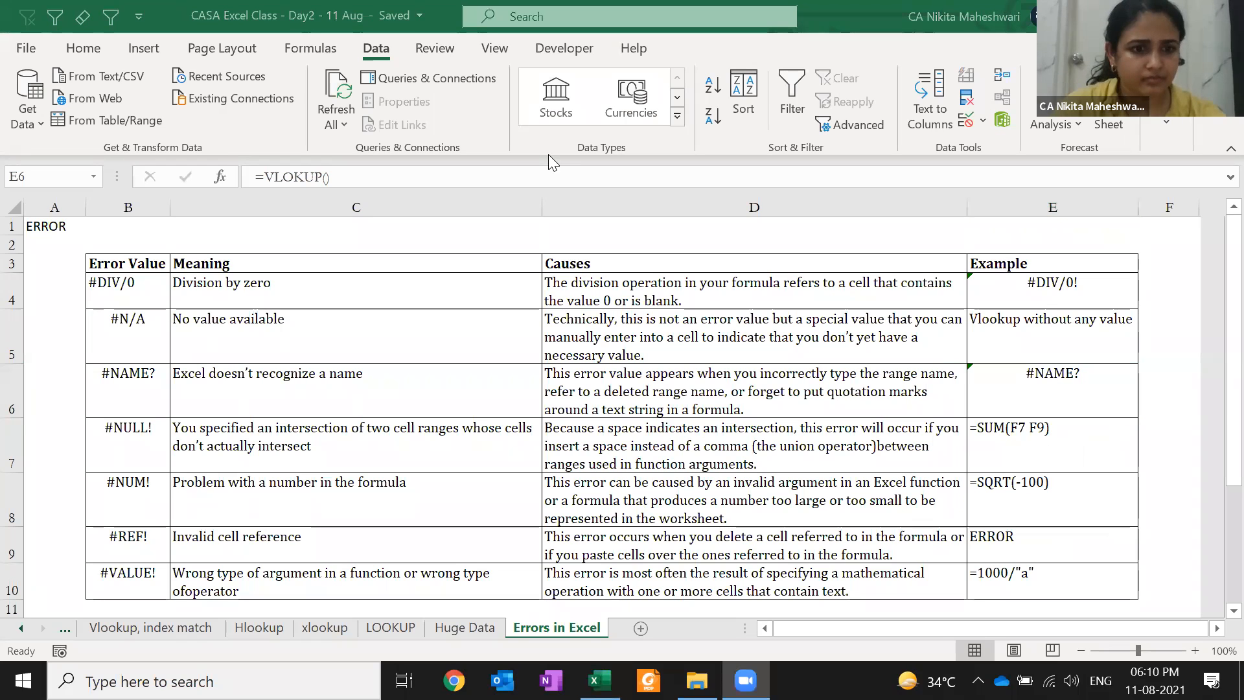
{"action": "left_click", "coordinate": [870, 350]}
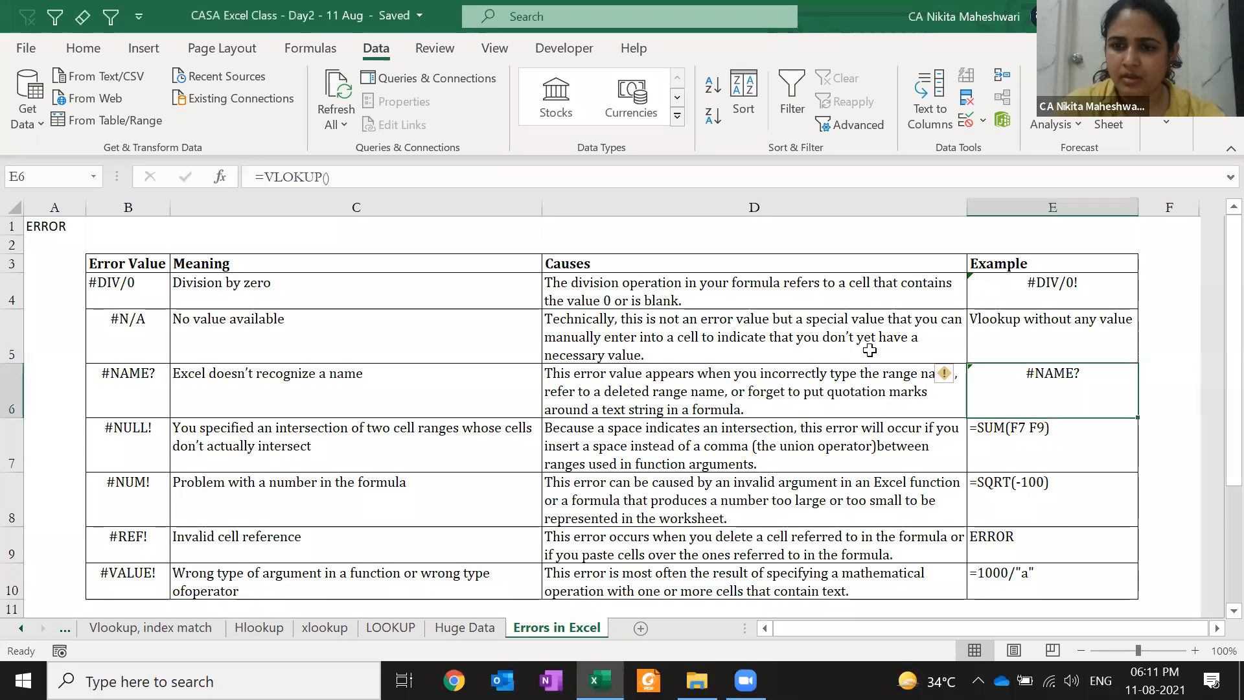
{"action": "left_click", "coordinate": [1001, 435]}
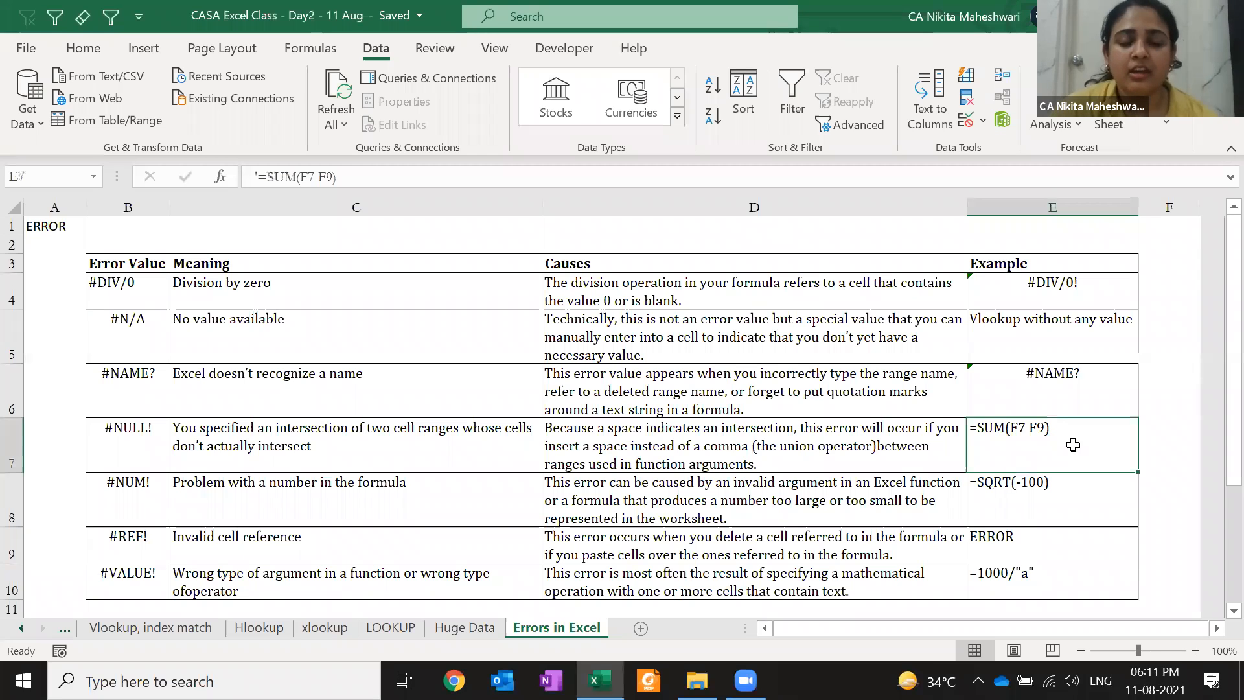
Restore E6's =VLOKUP() to plain text by re-adding the leading apostrophe
{"action": "key", "text": "Up"}
{"action": "key", "text": "F2"}
{"action": "type", "text": "'"}
{"action": "key", "text": "Return"}
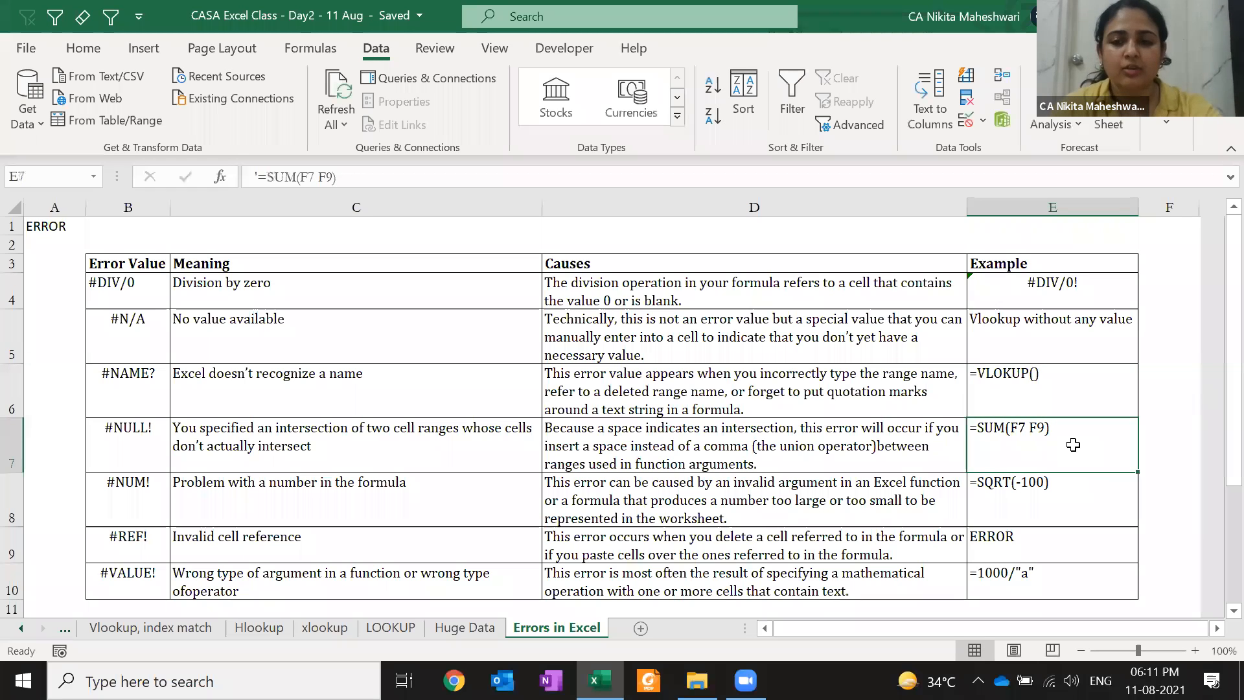
Enter =SUM(1,2,9) in F7, test a space-separated version, and dismiss the formula warning
{"action": "key", "text": "Right"}
{"action": "type", "text": "=sum"}
{"action": "key", "text": "Tab"}
{"action": "type", "text": "1,2,"}
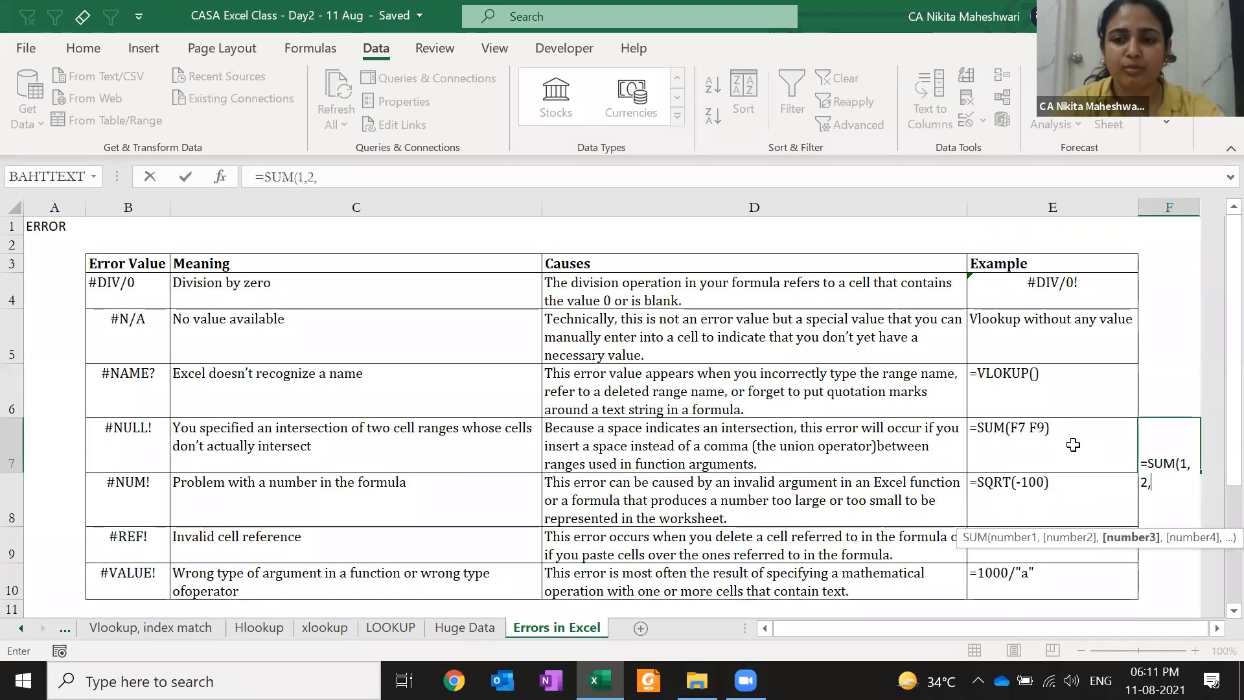
{"action": "type", "text": "9)"}
{"action": "key", "text": "Return"}
{"action": "key", "text": "Up"}
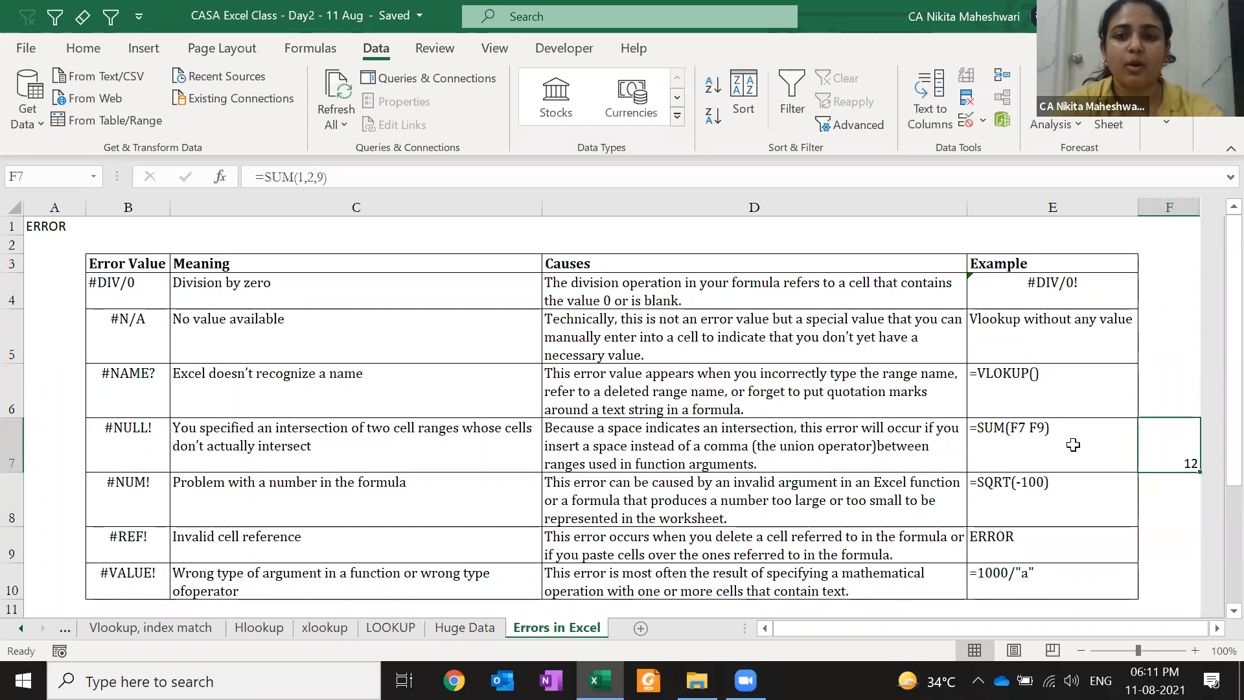
{"action": "key", "text": "F2"}
{"action": "key", "text": "Left"}
{"action": "key", "text": "Left"}
{"action": "key", "text": "BackSpace"}
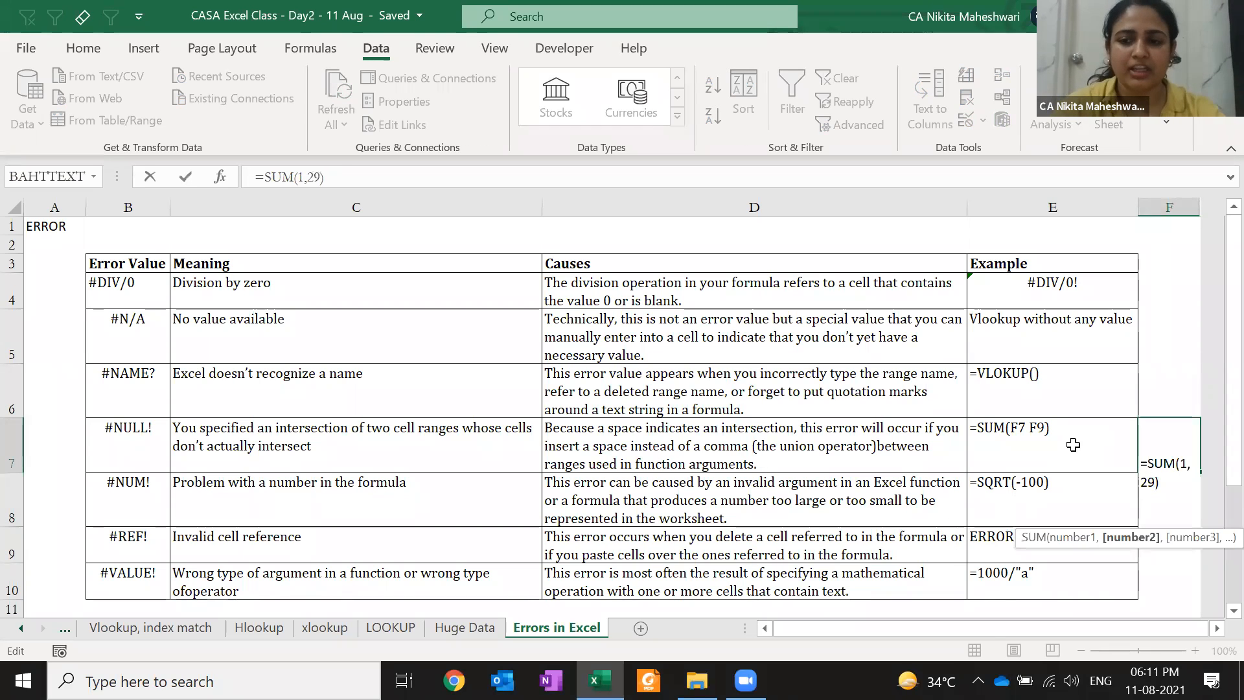
{"action": "key", "text": "Return"}
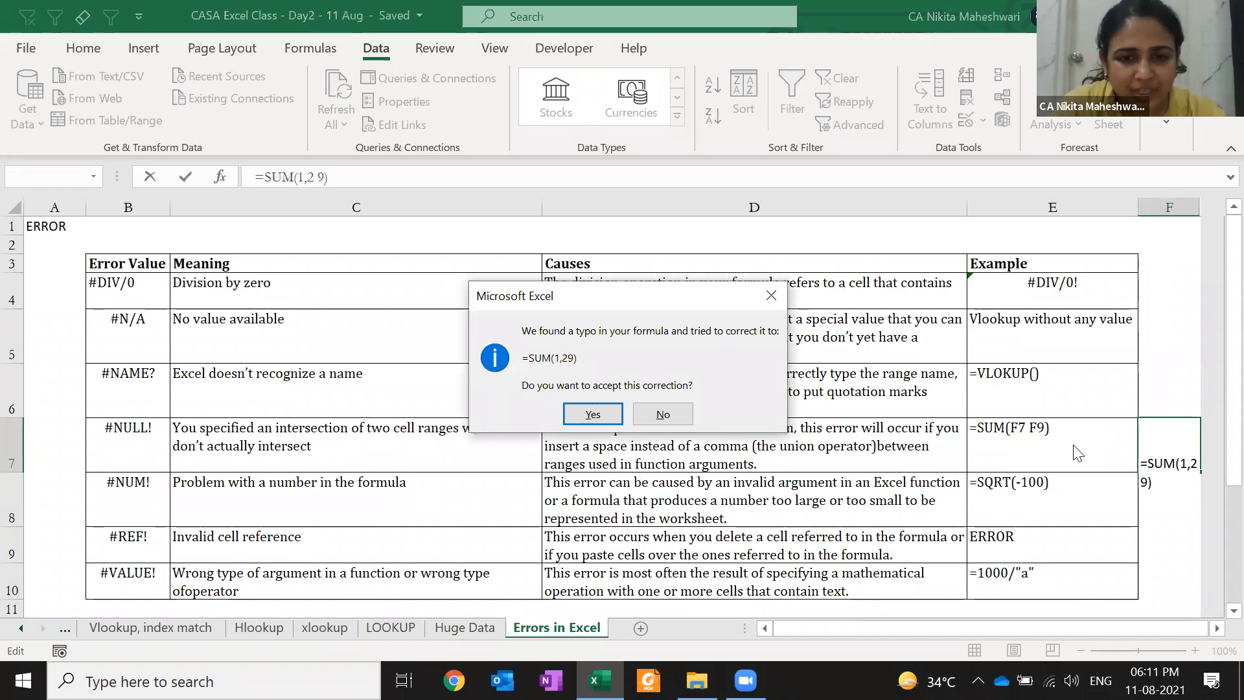
{"action": "left_click", "coordinate": [661, 415]}
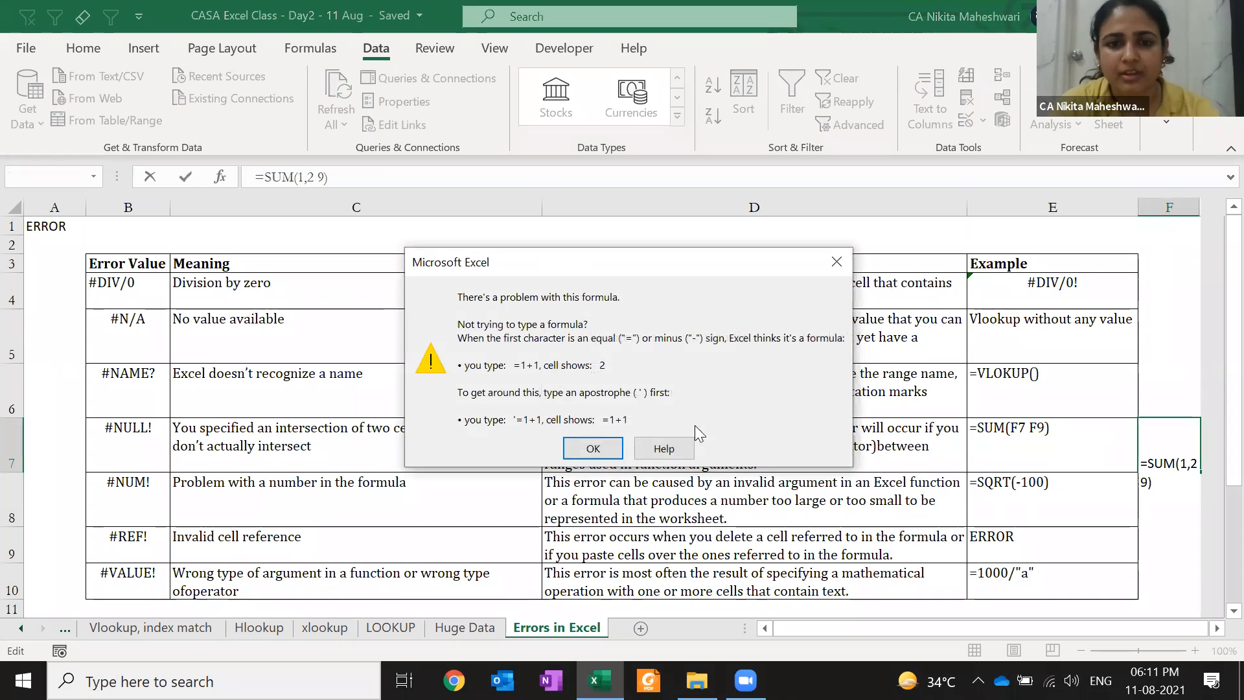
{"action": "left_click", "coordinate": [593, 449]}
{"action": "key", "text": "Escape"}
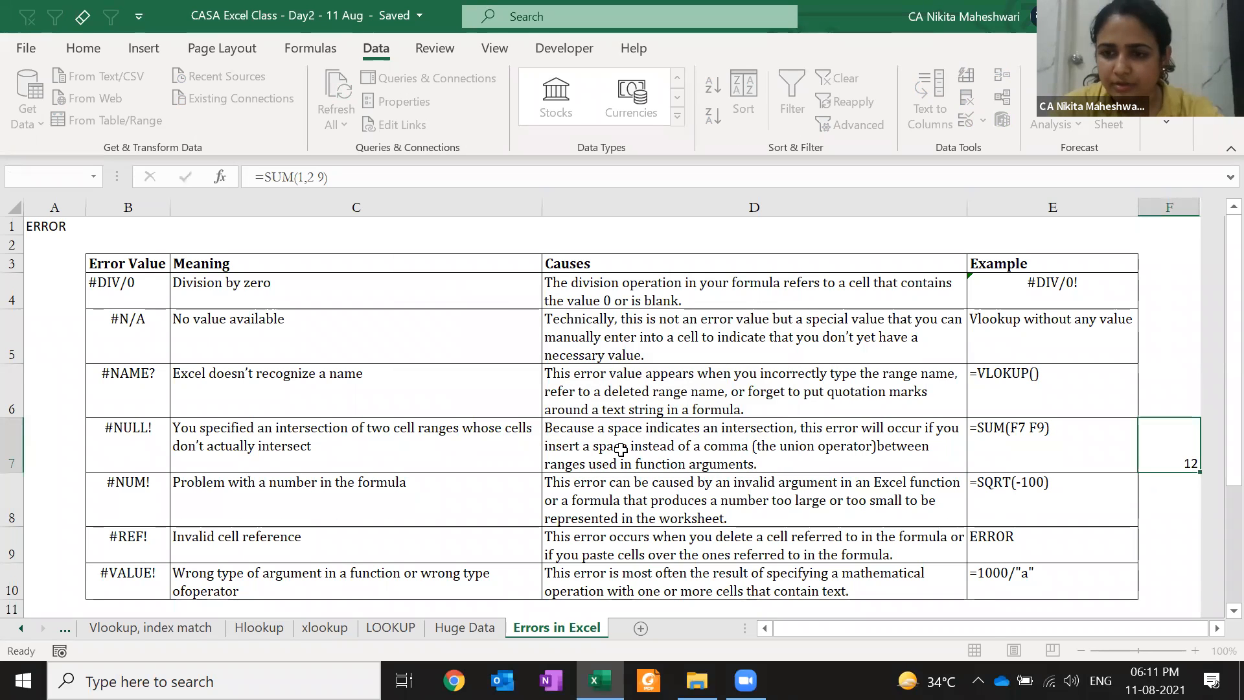
Make E7's =SUM(F7 F9) a live formula showing #NULL!, and save the workbook
{"action": "key", "text": "Left"}
{"action": "key", "text": "F2"}
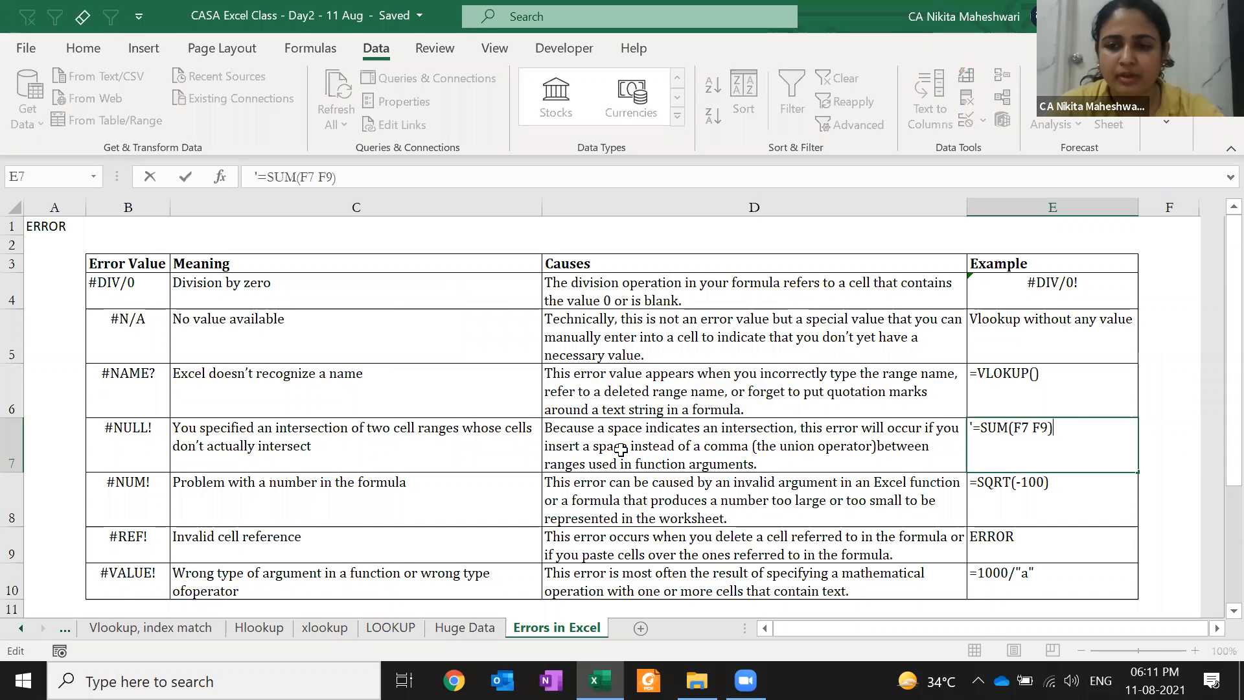
{"action": "key", "text": "Home"}
{"action": "key", "text": "Delete"}
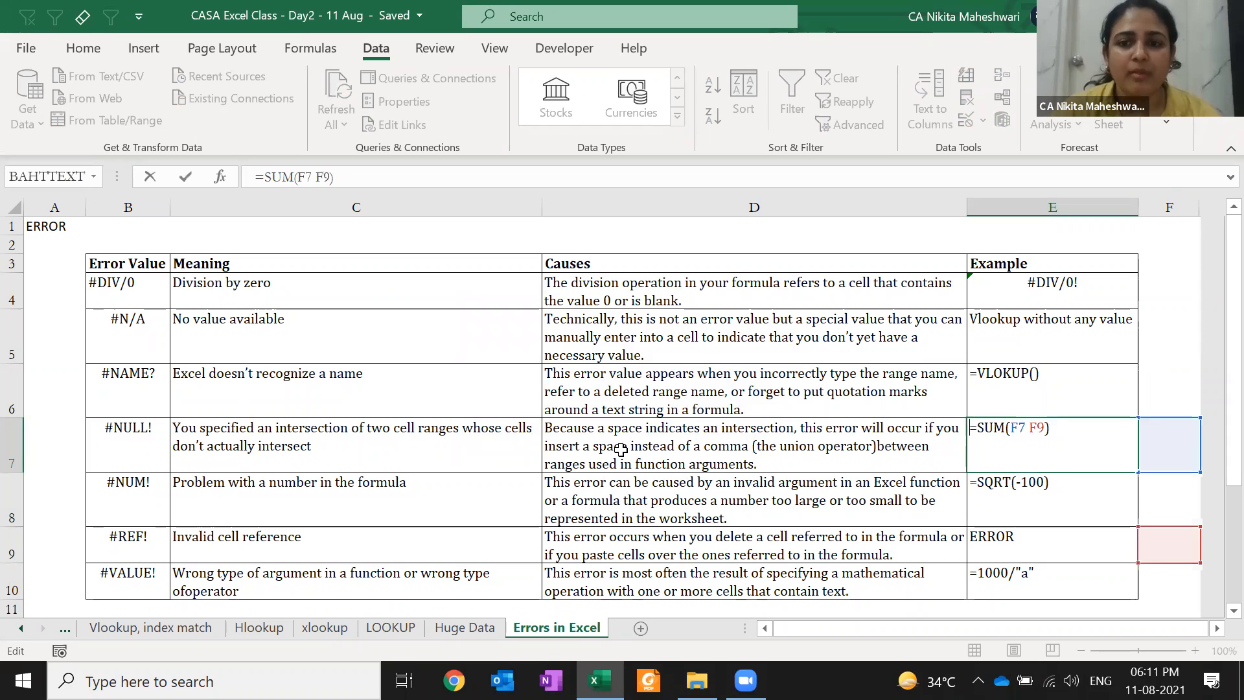
{"action": "key", "text": "ctrl+Return"}
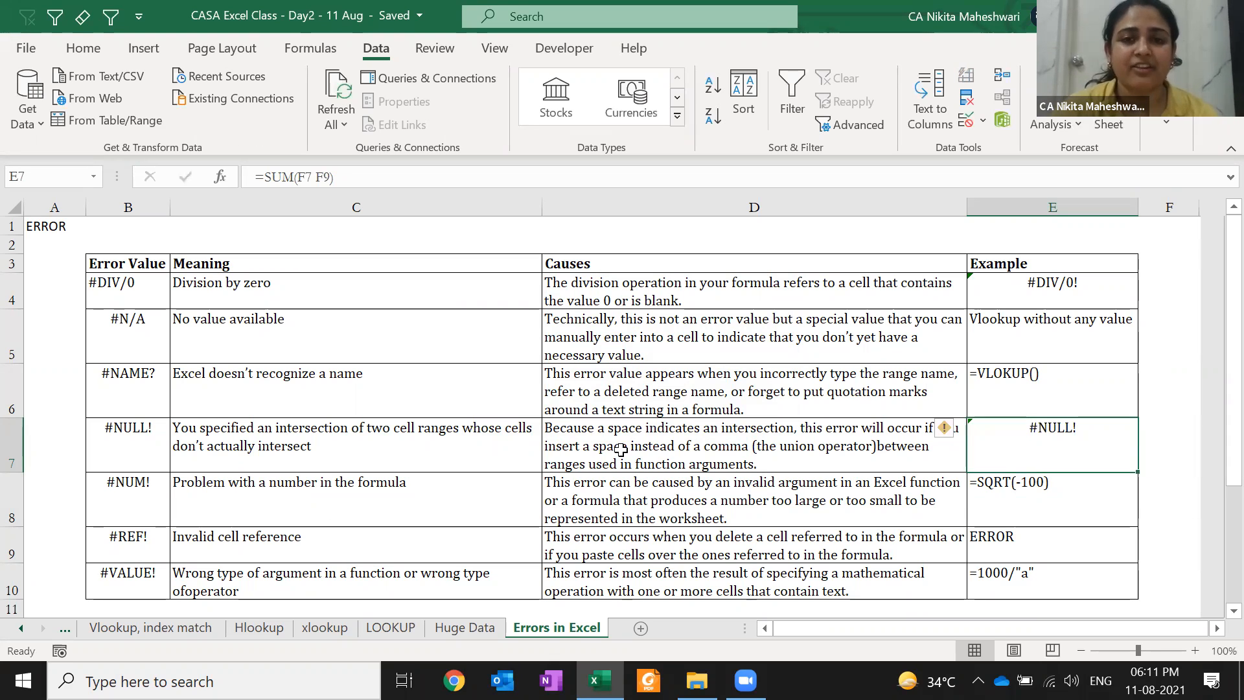
{"action": "key", "text": "F2"}
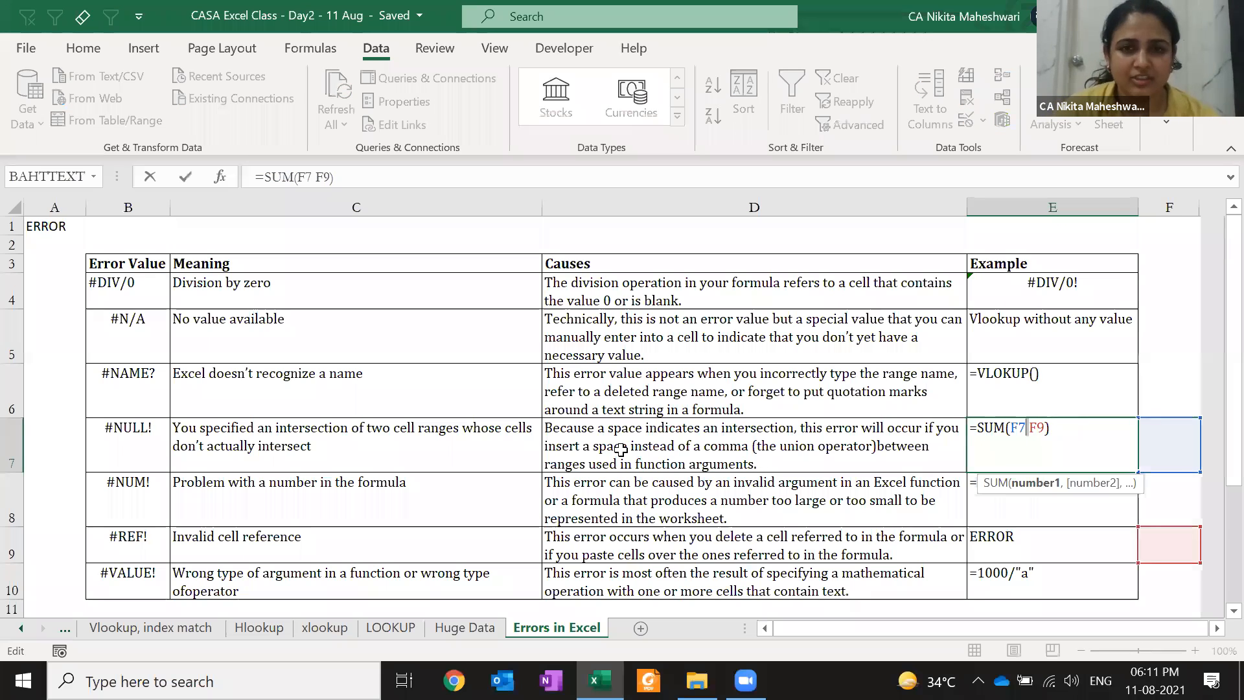
{"action": "key", "text": "ctrl+Return"}
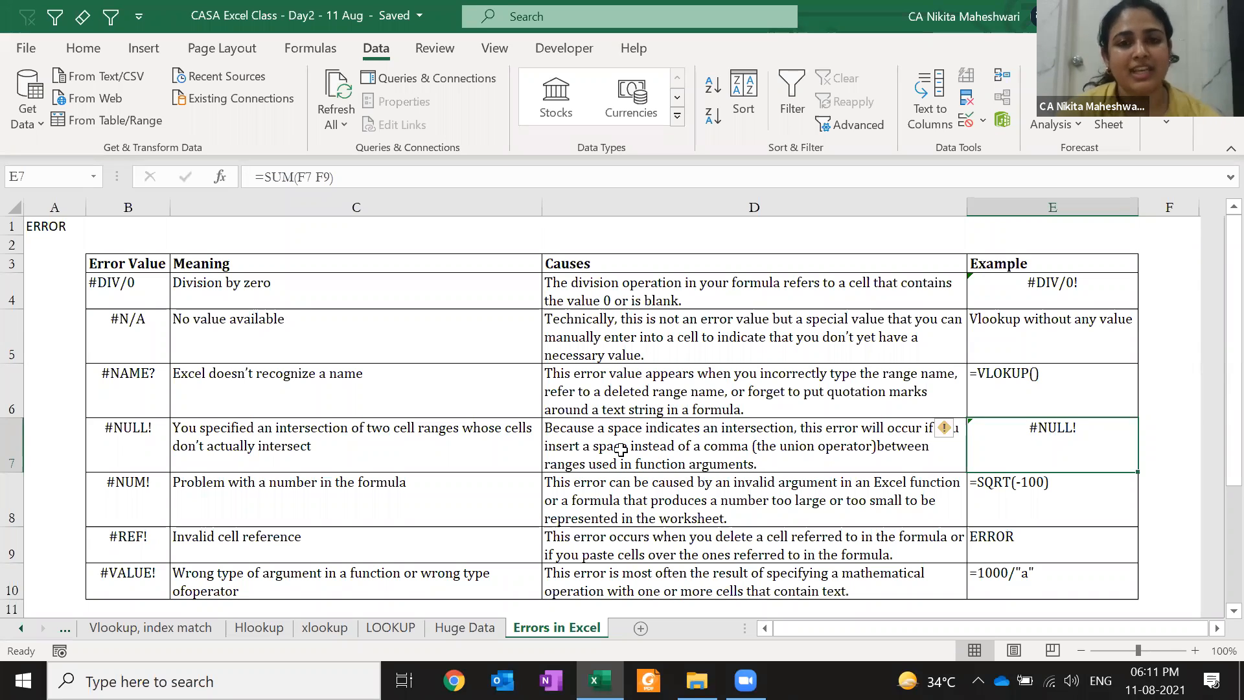
{"action": "key", "text": "ctrl+s"}
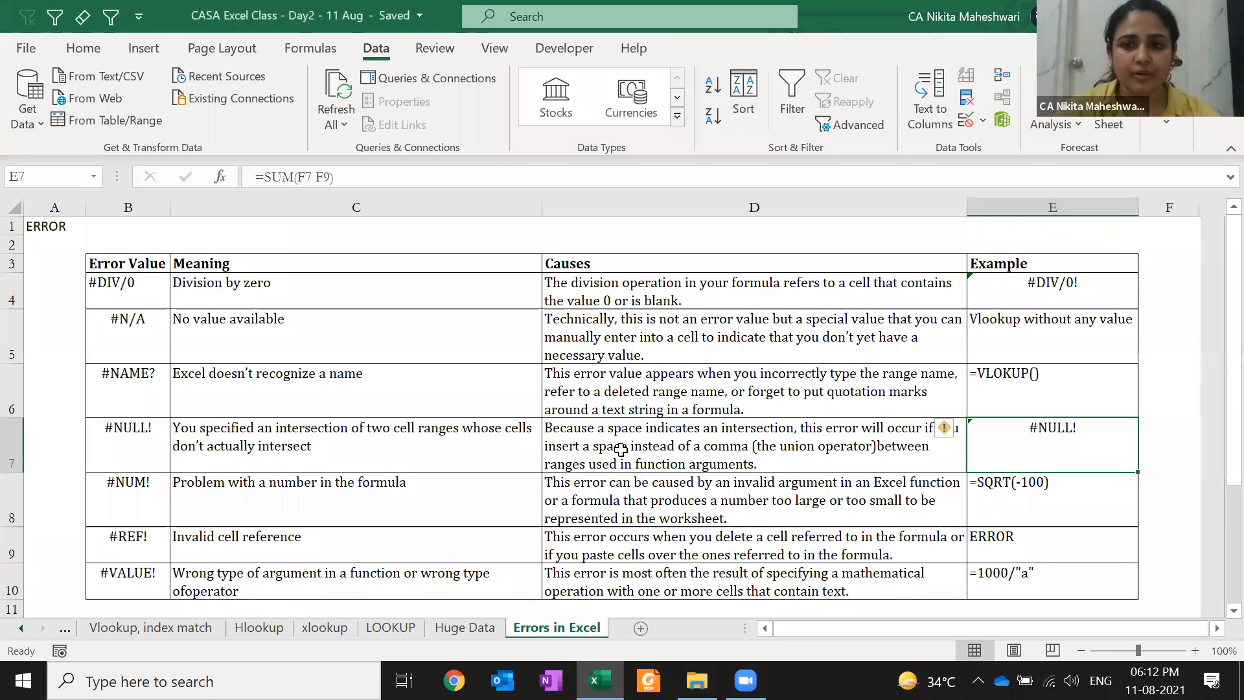
{"action": "key", "text": "Down"}
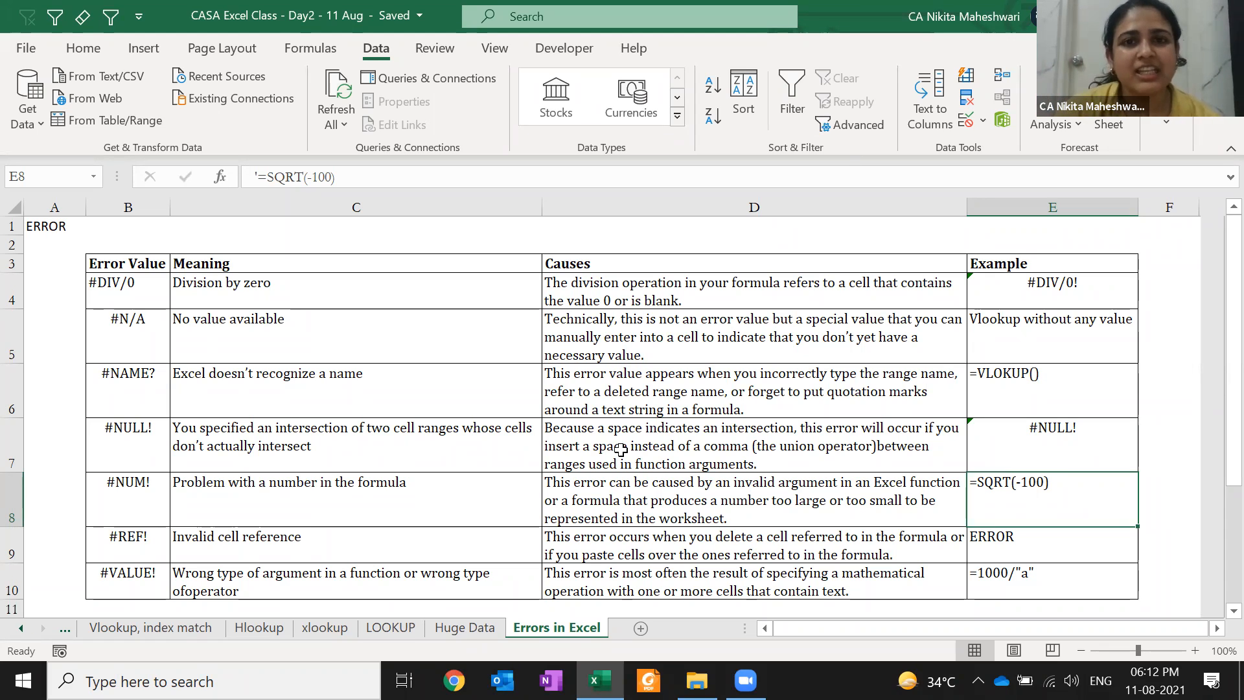
{"action": "key", "text": "F2"}
{"action": "key", "text": "Home"}
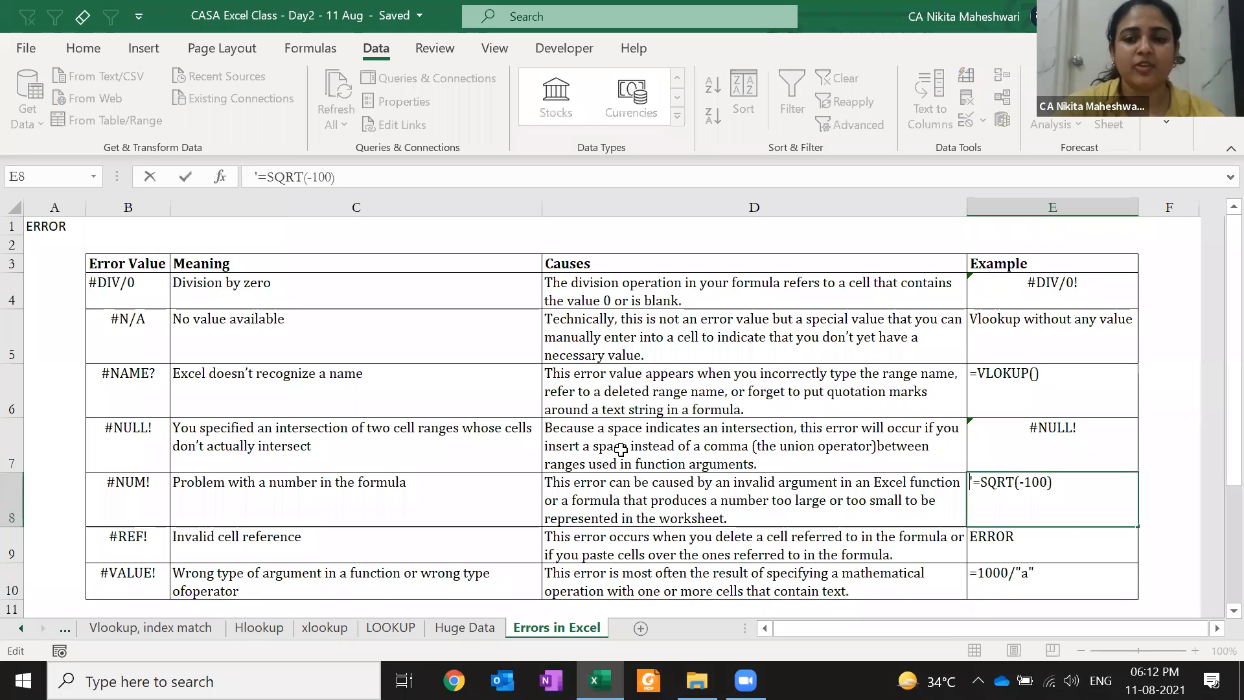
{"action": "key", "text": "Delete"}
{"action": "key", "text": "Right"}
{"action": "key", "text": "Right"}
{"action": "key", "text": "Right"}
{"action": "key", "text": "Right"}
{"action": "key", "text": "Right"}
{"action": "key", "text": "Right"}
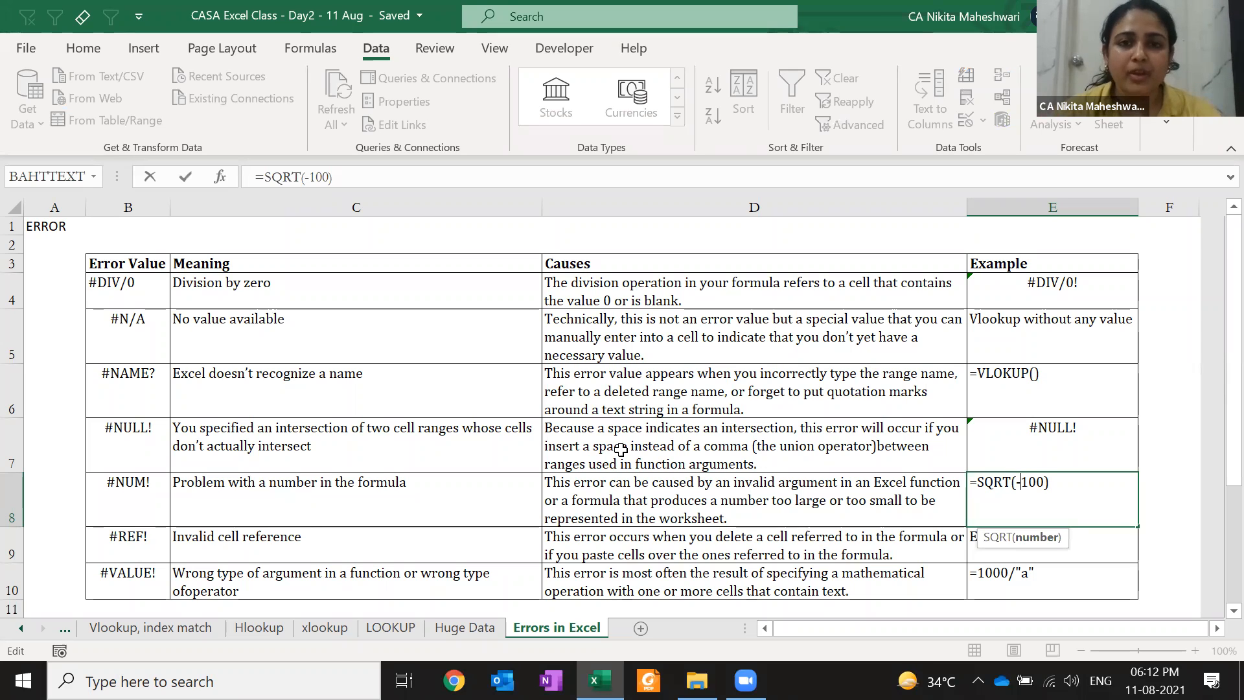
{"action": "key", "text": "ctrl+Return"}
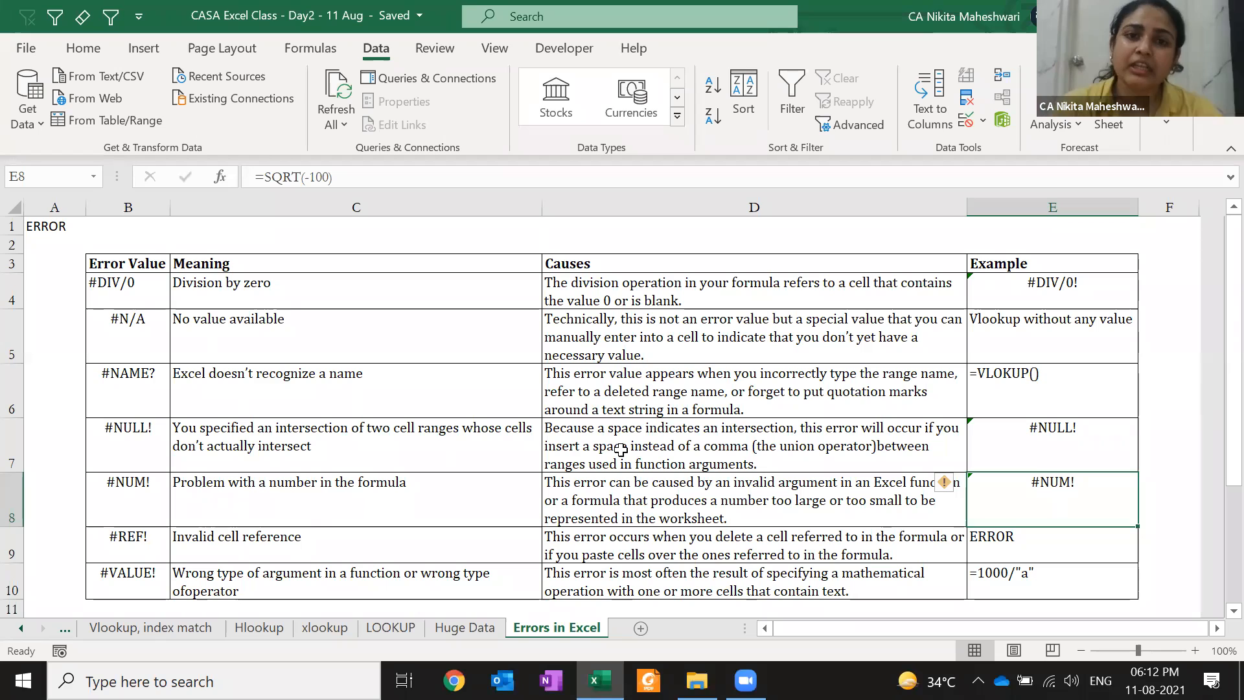
{"action": "key", "text": "F2"}
{"action": "key", "text": "Left"}
{"action": "key", "text": "Left"}
{"action": "key", "text": "Left"}
{"action": "key", "text": "Left"}
{"action": "key", "text": "Left"}
{"action": "key", "text": "Left"}
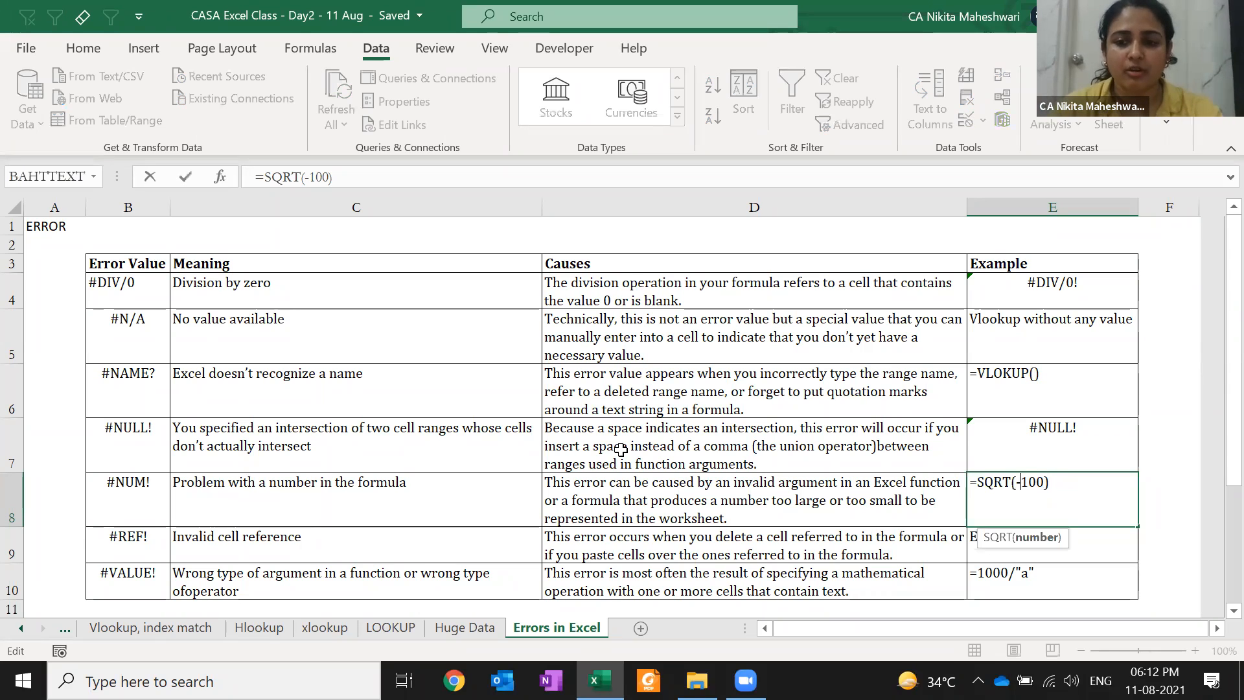
{"action": "key", "text": "ctrl+shift+Left"}
{"action": "key", "text": "Right"}
{"action": "key", "text": "Right"}
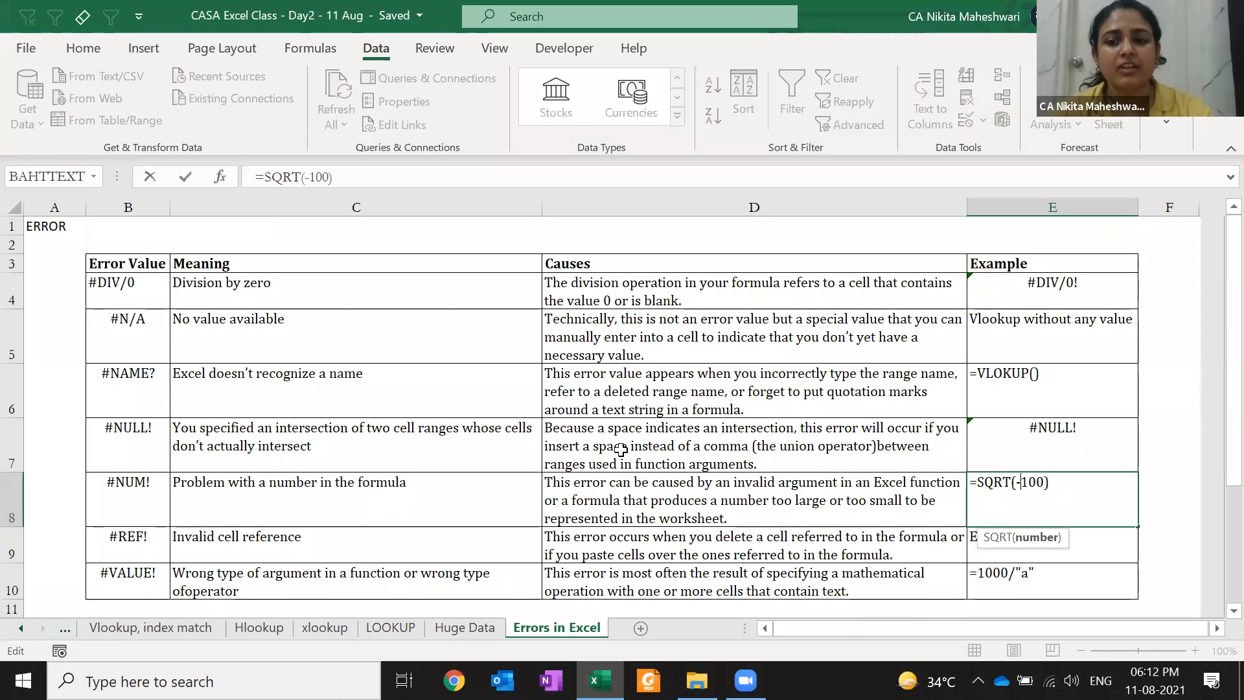
{"action": "key", "text": "Home"}
{"action": "type", "text": "'"}
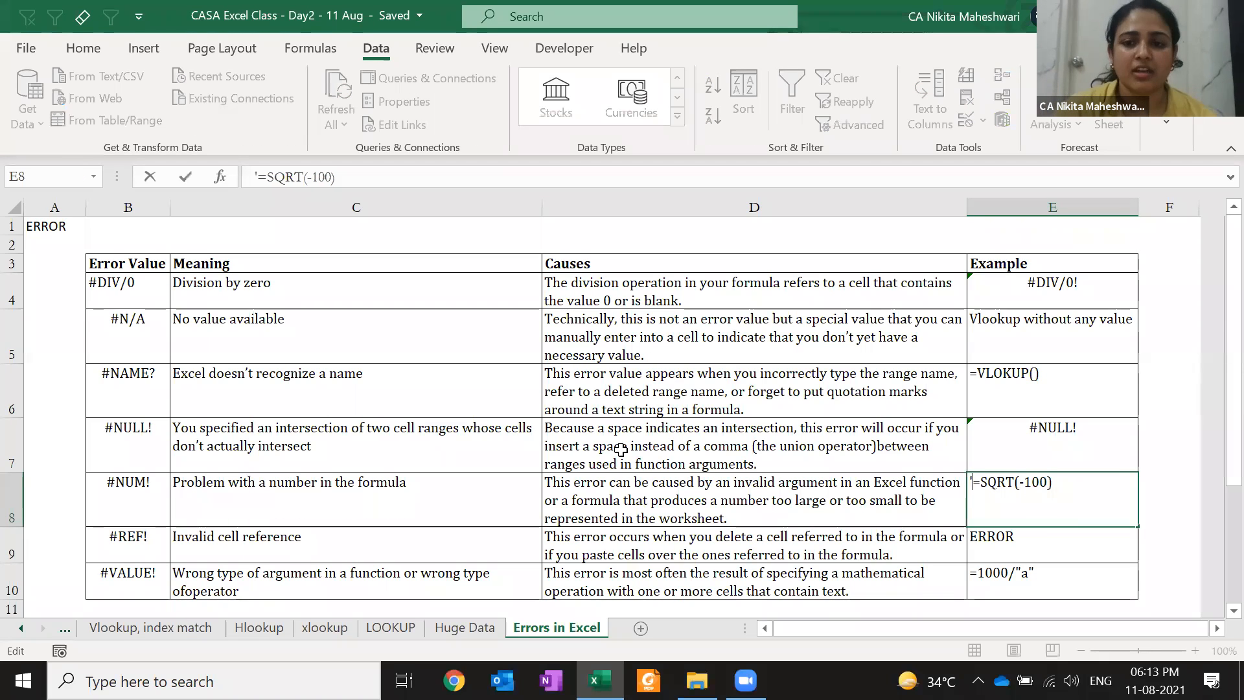
{"action": "key", "text": "Return"}
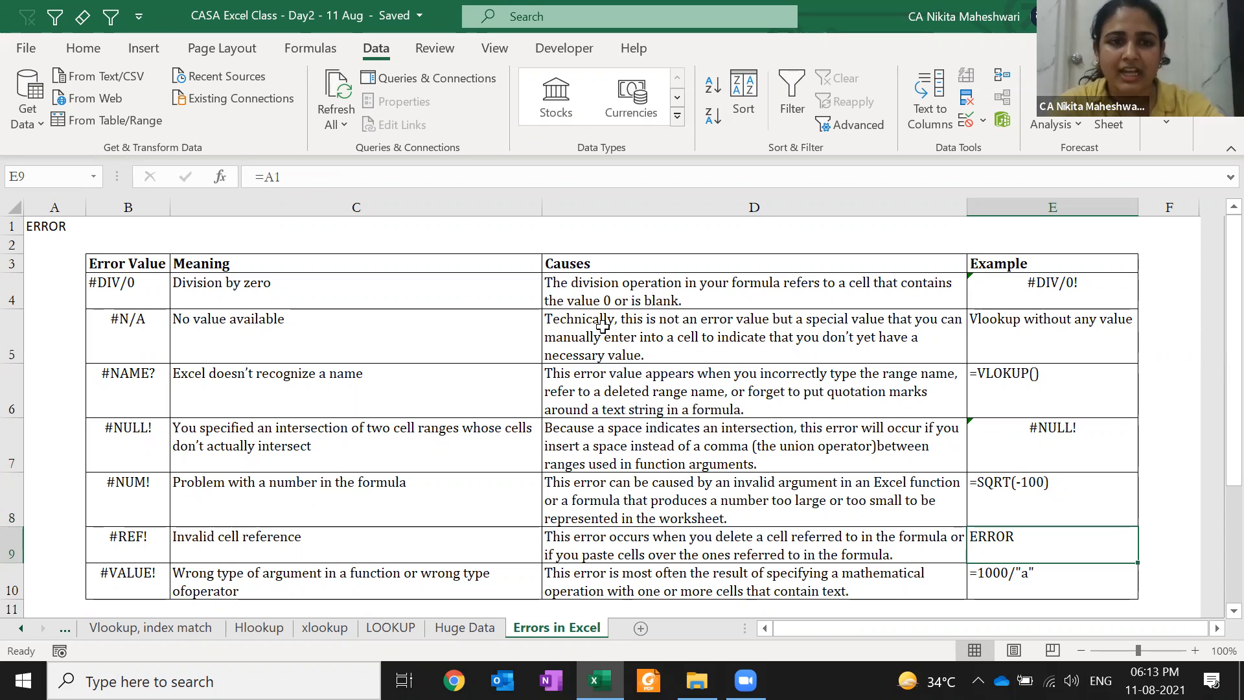
Inspect the #REF! example, then clear the ERROR title in A1 and undo it
{"action": "key", "text": "F2"}
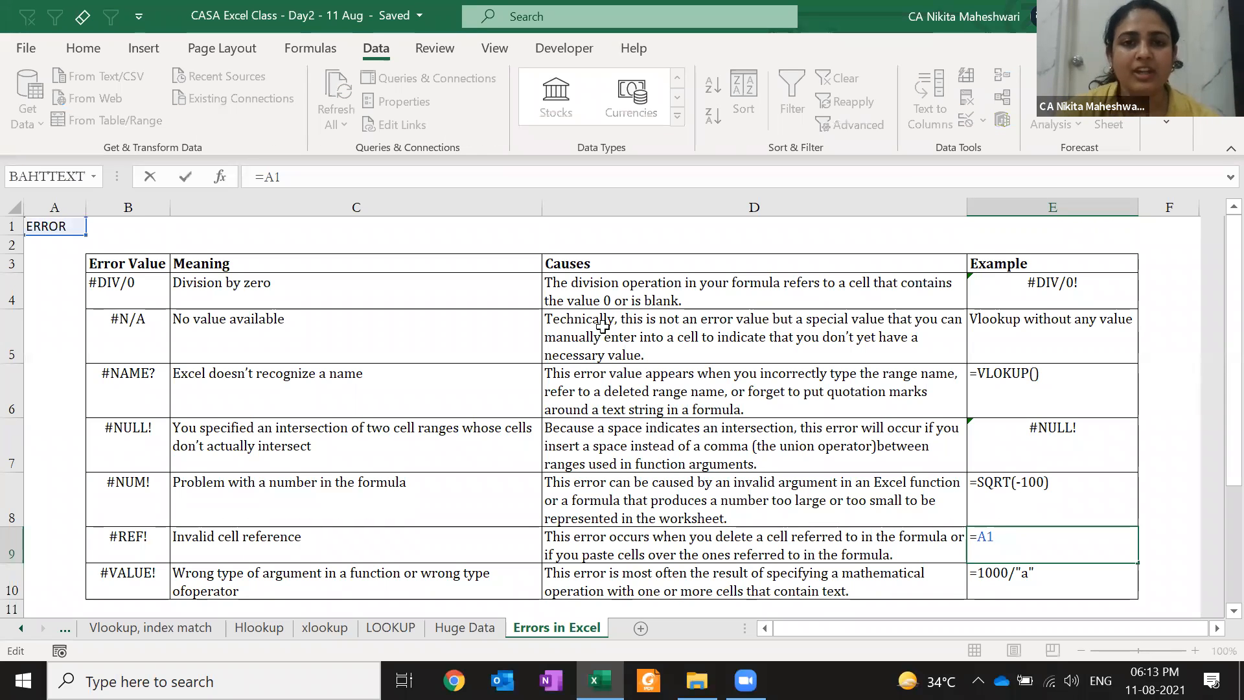
{"action": "key", "text": "Escape"}
{"action": "key", "text": "ctrl+Home"}
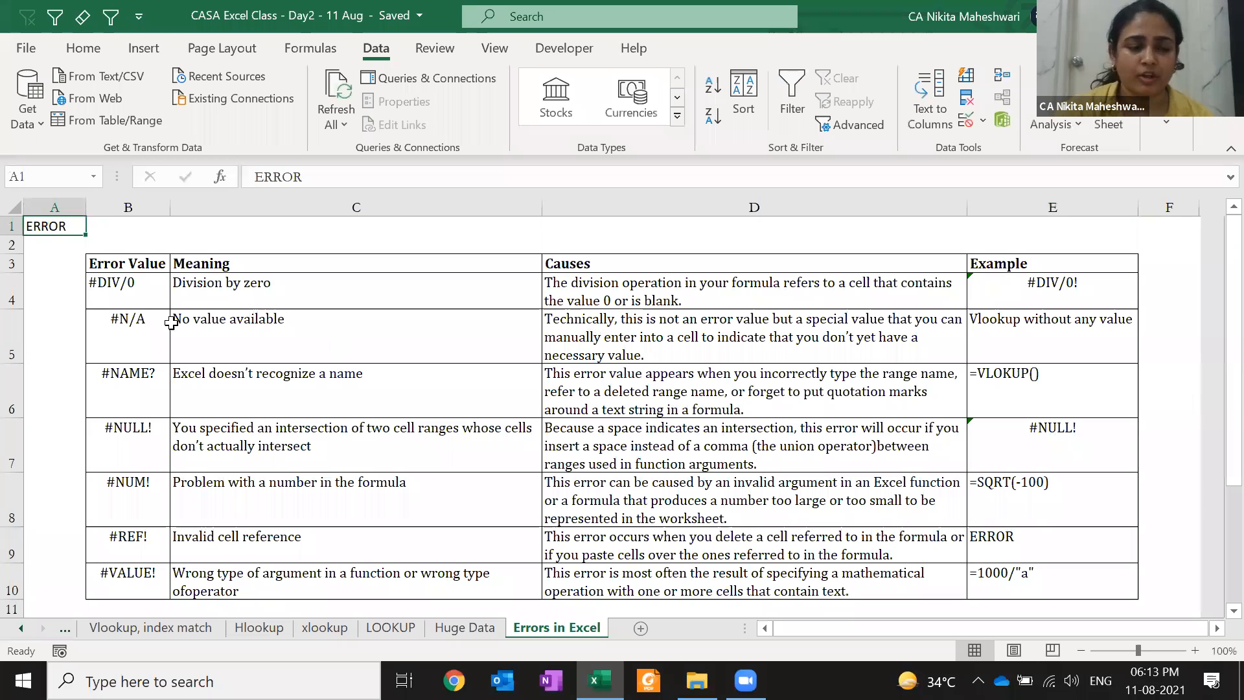
{"action": "left_click", "coordinate": [13, 227]}
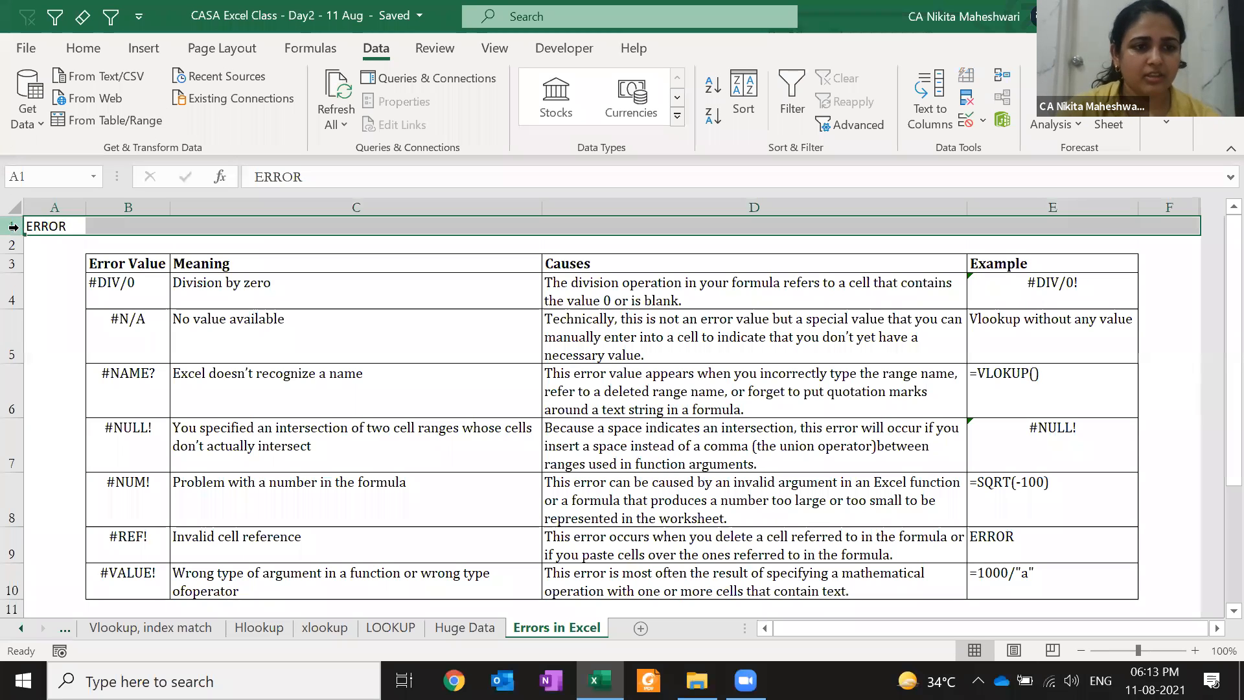
{"action": "key", "text": "Down"}
{"action": "key", "text": "Up"}
{"action": "key", "text": "Delete"}
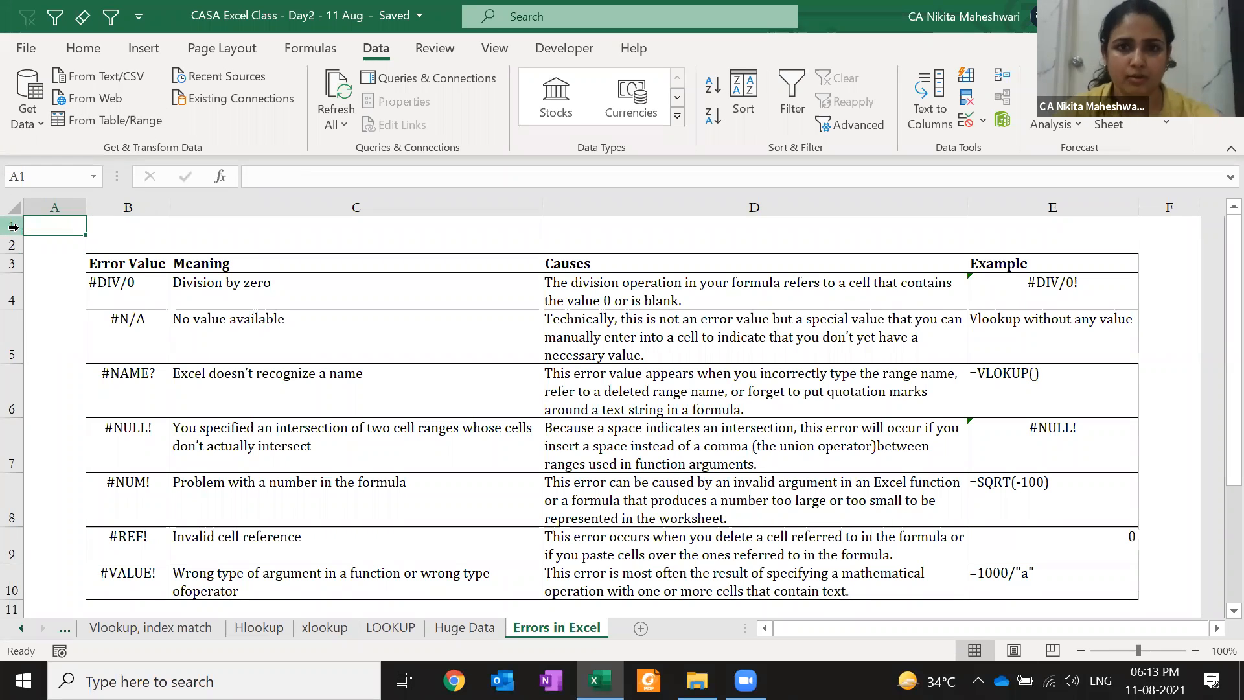
{"action": "key", "text": "ctrl+z"}
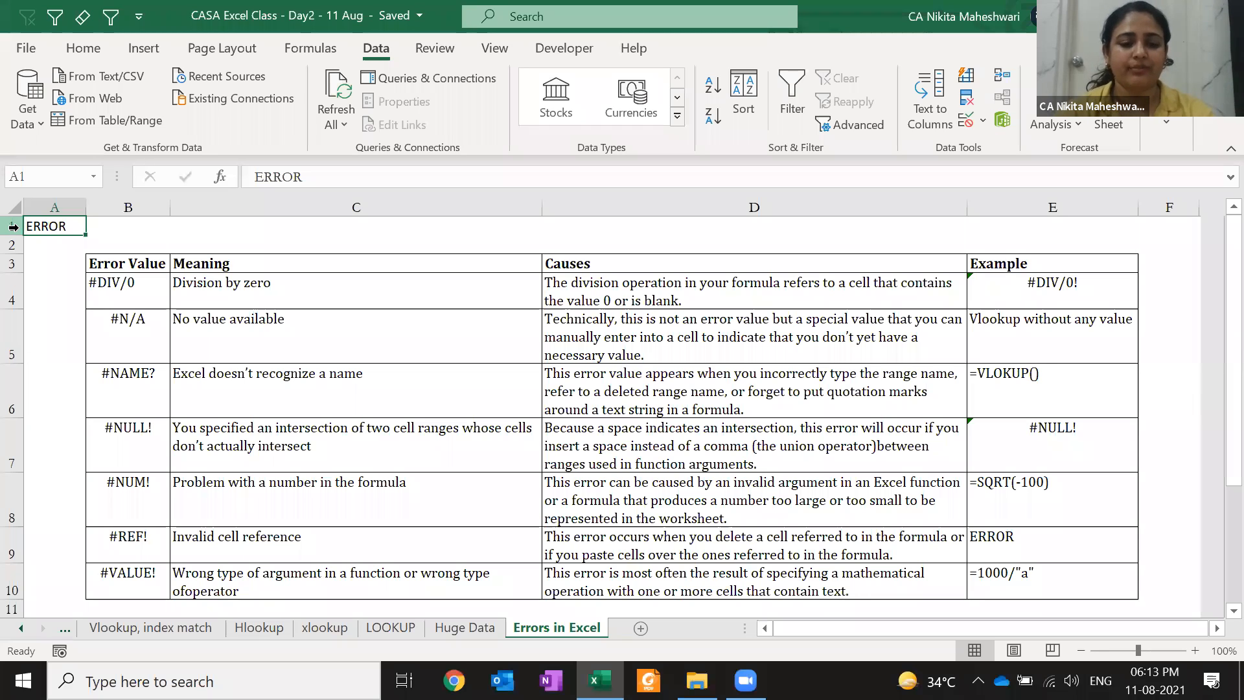
Delete row 1, check the resulting =#REF! formula, and undo the deletion
{"action": "left_click", "coordinate": [13, 226]}
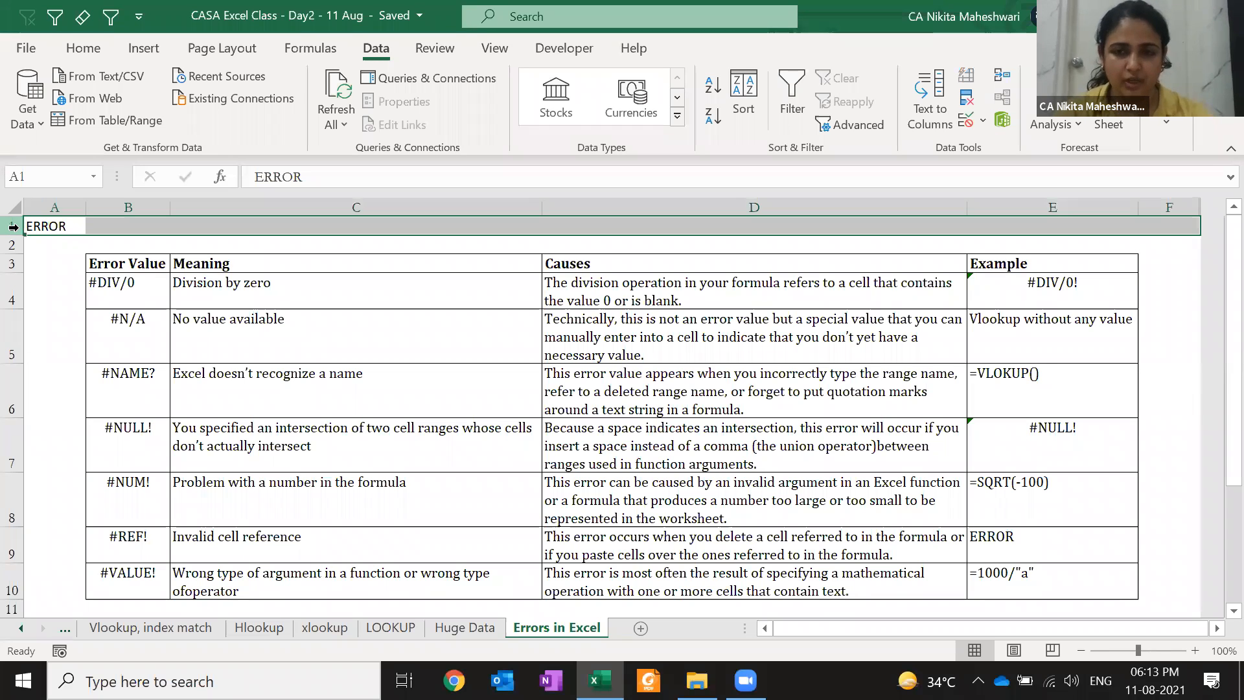
{"action": "key", "text": "ctrl+minus"}
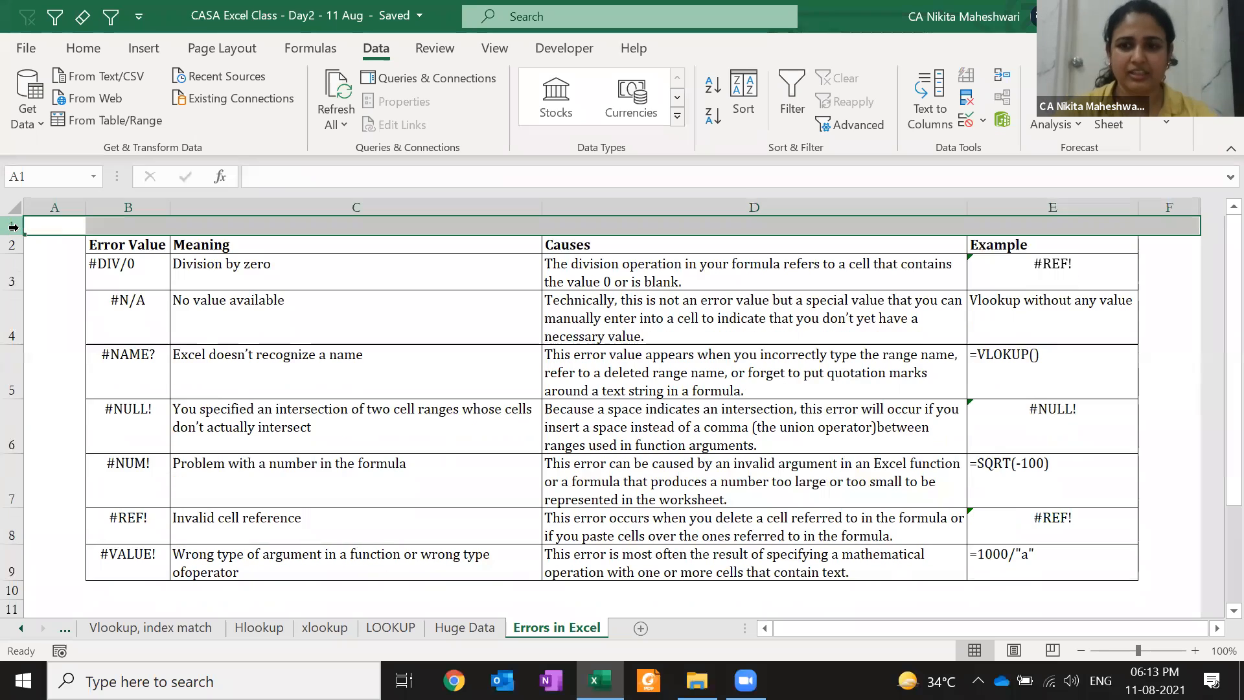
{"action": "left_click", "coordinate": [1030, 523]}
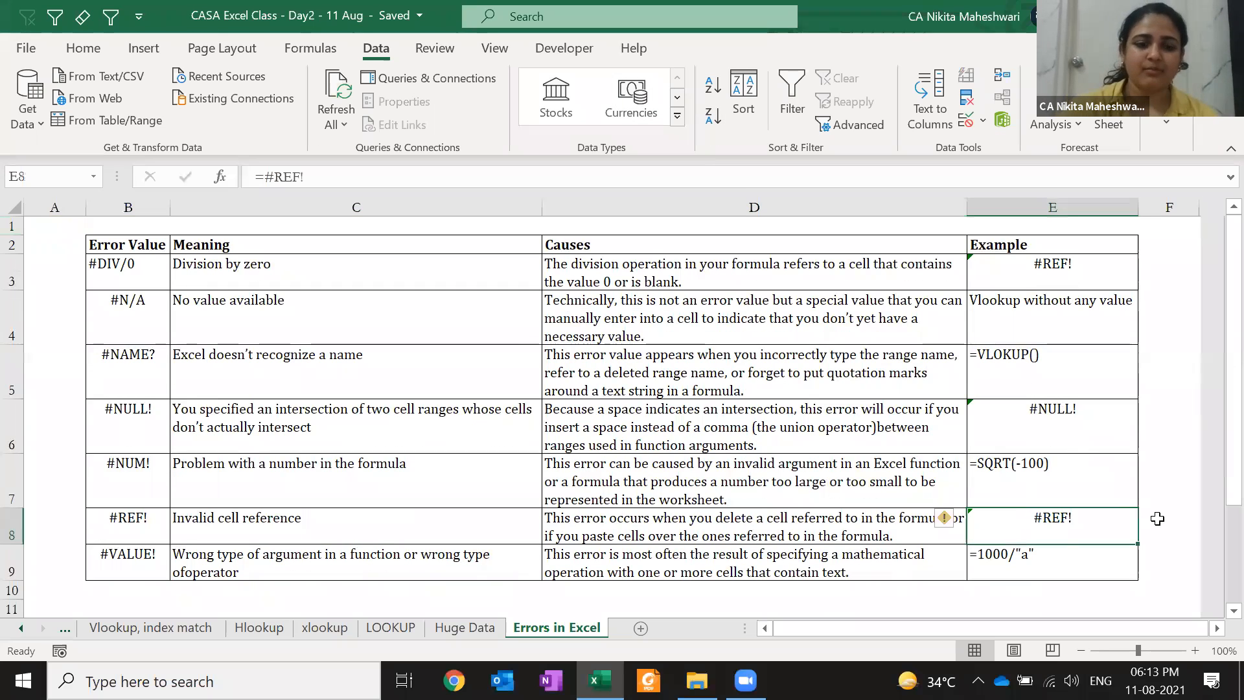
{"action": "key", "text": "F2"}
{"action": "key", "text": "Escape"}
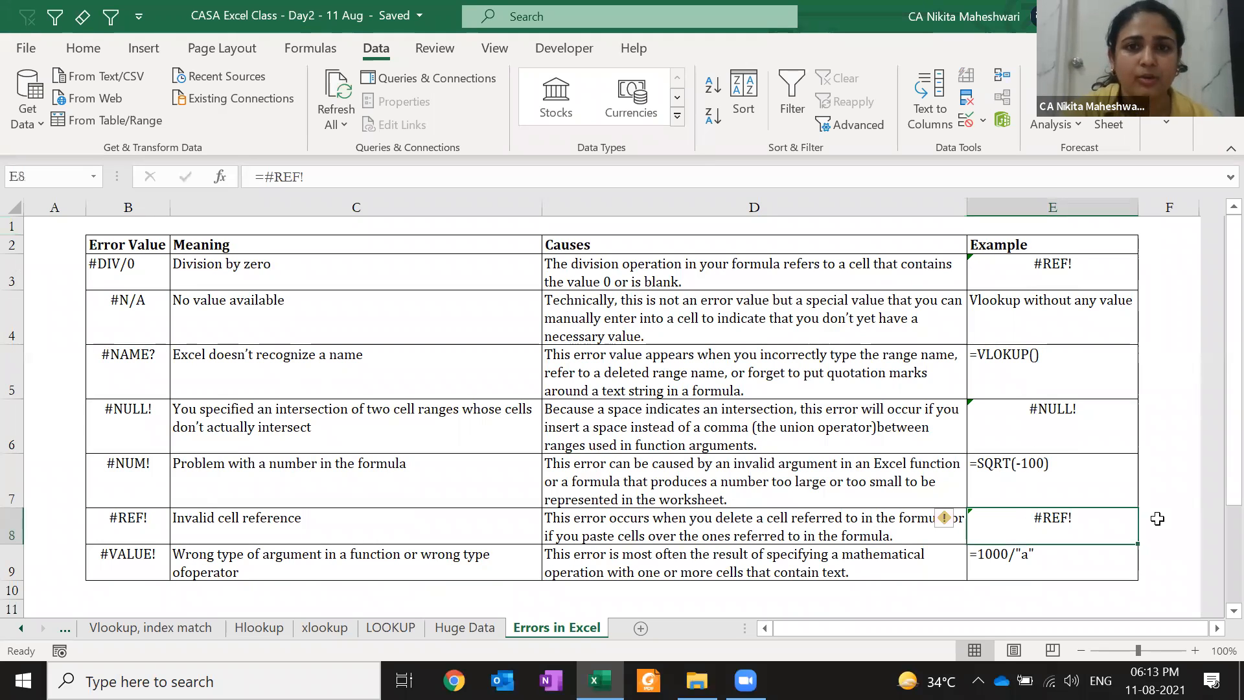
{"action": "key", "text": "ctrl+z"}
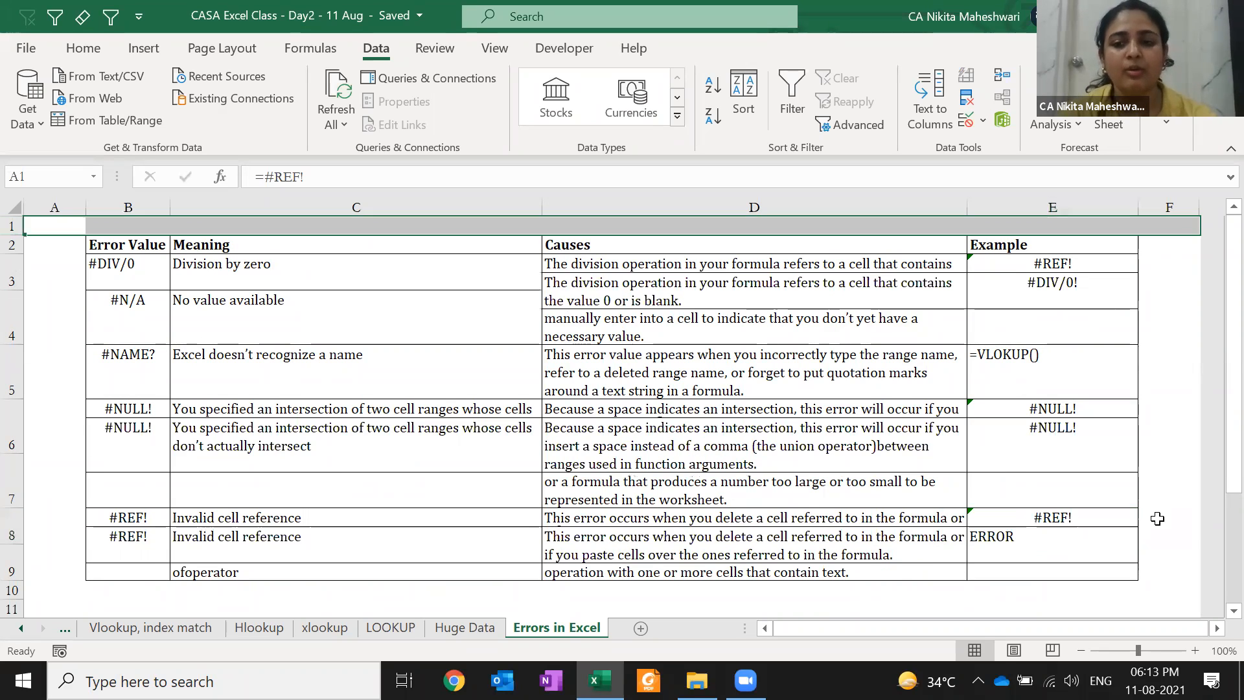
Inspect the =A1 example, delete row 1 again, check the #REF! result, and undo
{"action": "left_click", "coordinate": [1083, 540]}
{"action": "double_click", "coordinate": [1084, 540]}
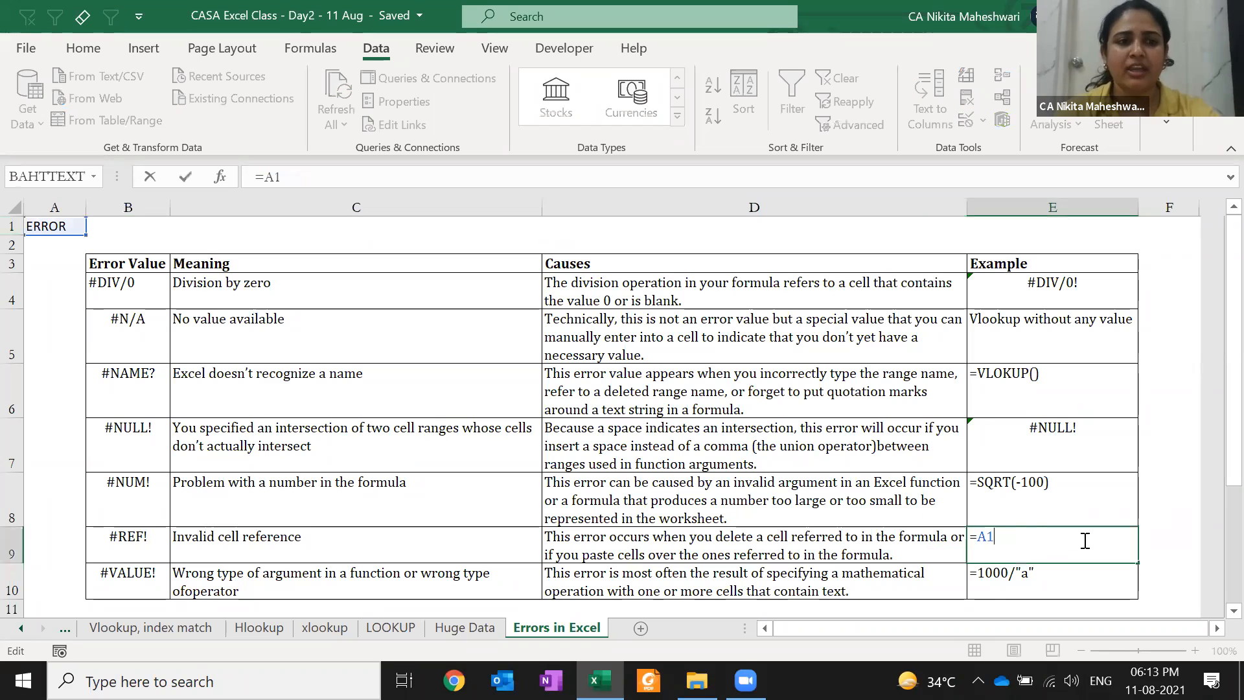
{"action": "key", "text": "Return"}
{"action": "key", "text": "ctrl+Home"}
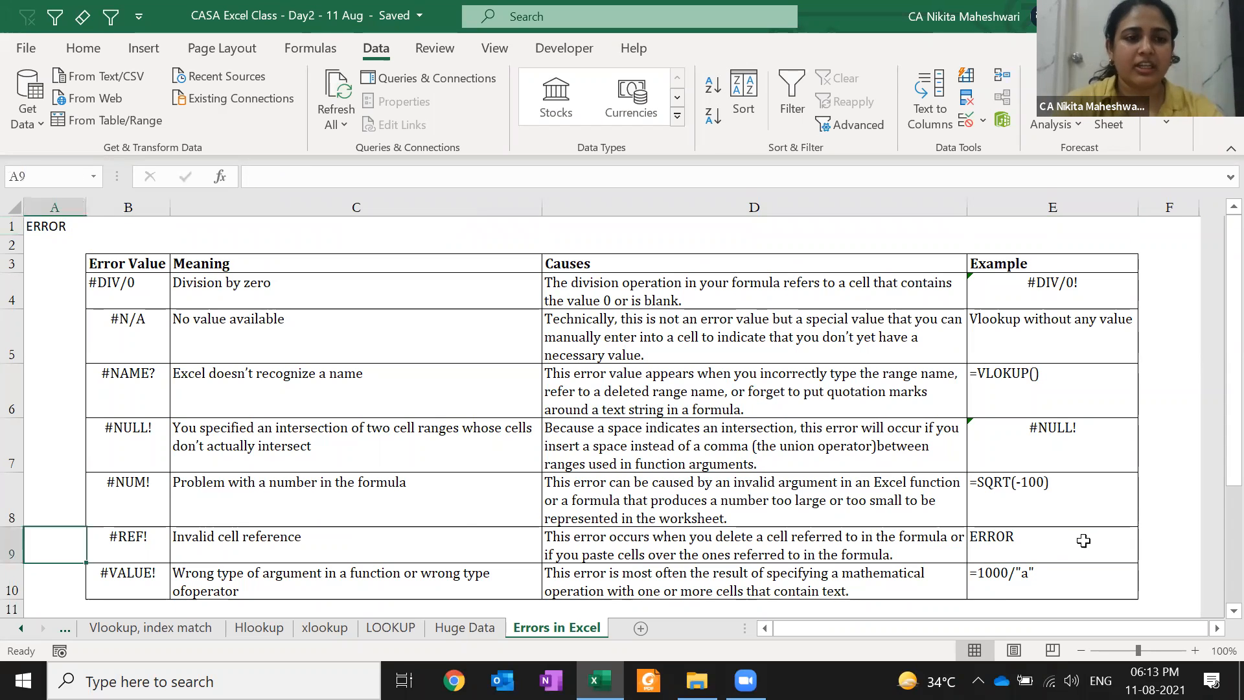
{"action": "key", "text": "shift+space"}
{"action": "key", "text": "ctrl+minus"}
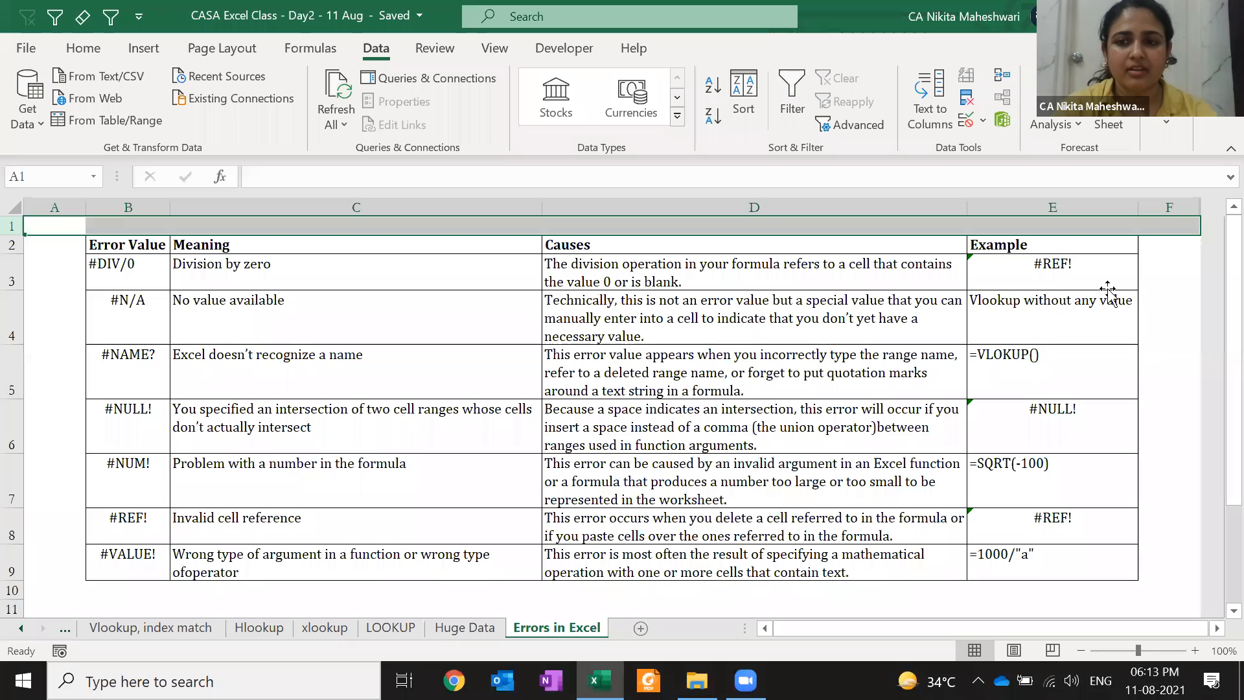
{"action": "left_click", "coordinate": [1108, 288]}
{"action": "key", "text": "ctrl+z"}
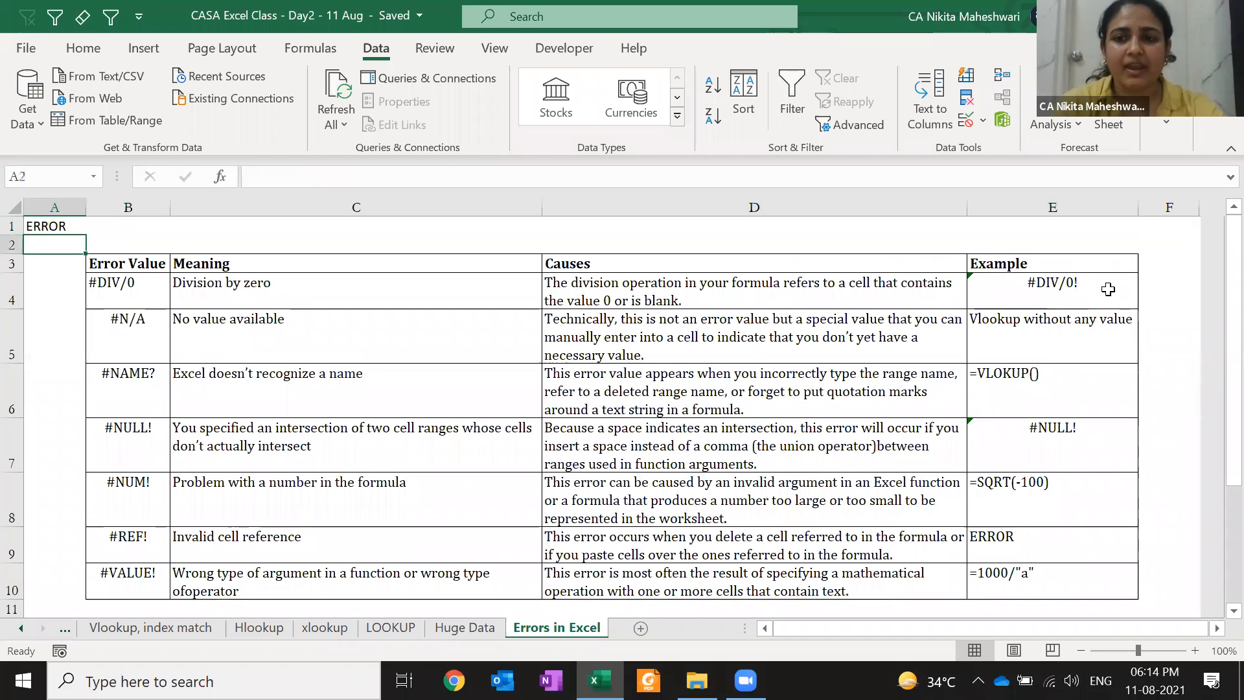
Re-enter =10000/F1, delete row 1 once more, and inspect the resulting =10000/#REF! formula
{"action": "left_click", "coordinate": [1108, 289]}
{"action": "double_click", "coordinate": [1108, 288]}
{"action": "key", "text": "Return"}
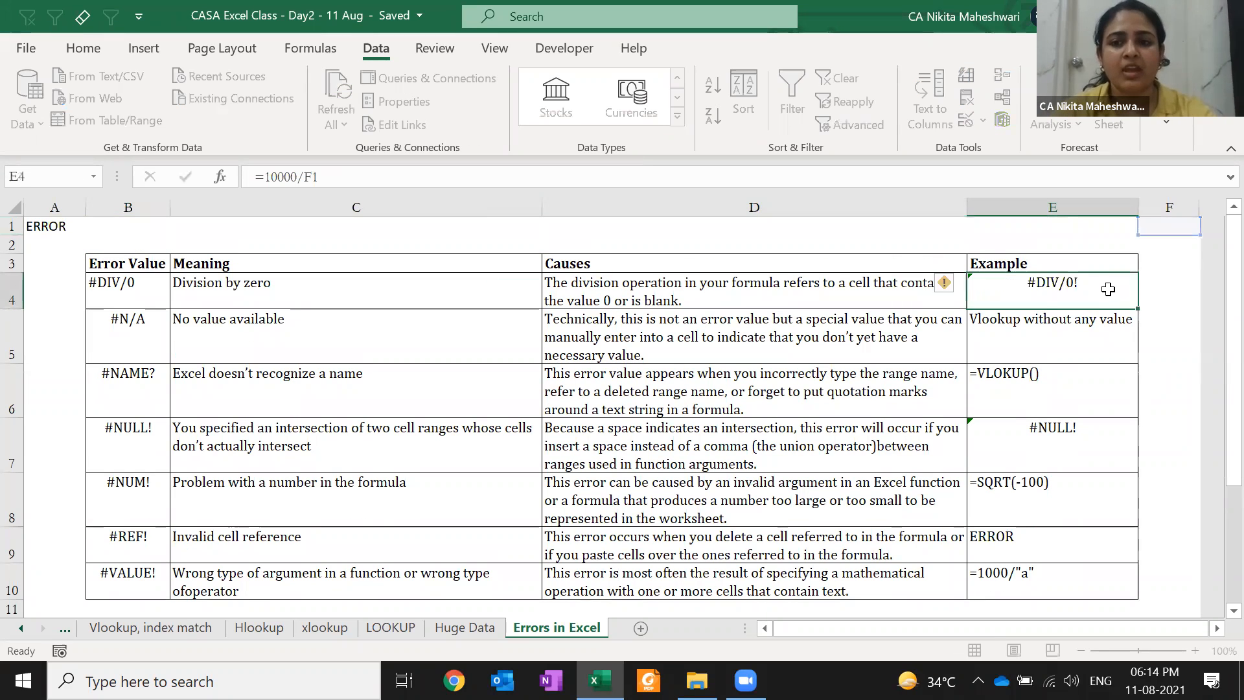
{"action": "key", "text": "Up"}
{"action": "key", "text": "Up"}
{"action": "key", "text": "Up"}
{"action": "key", "text": "Up"}
{"action": "key", "text": "shift+space"}
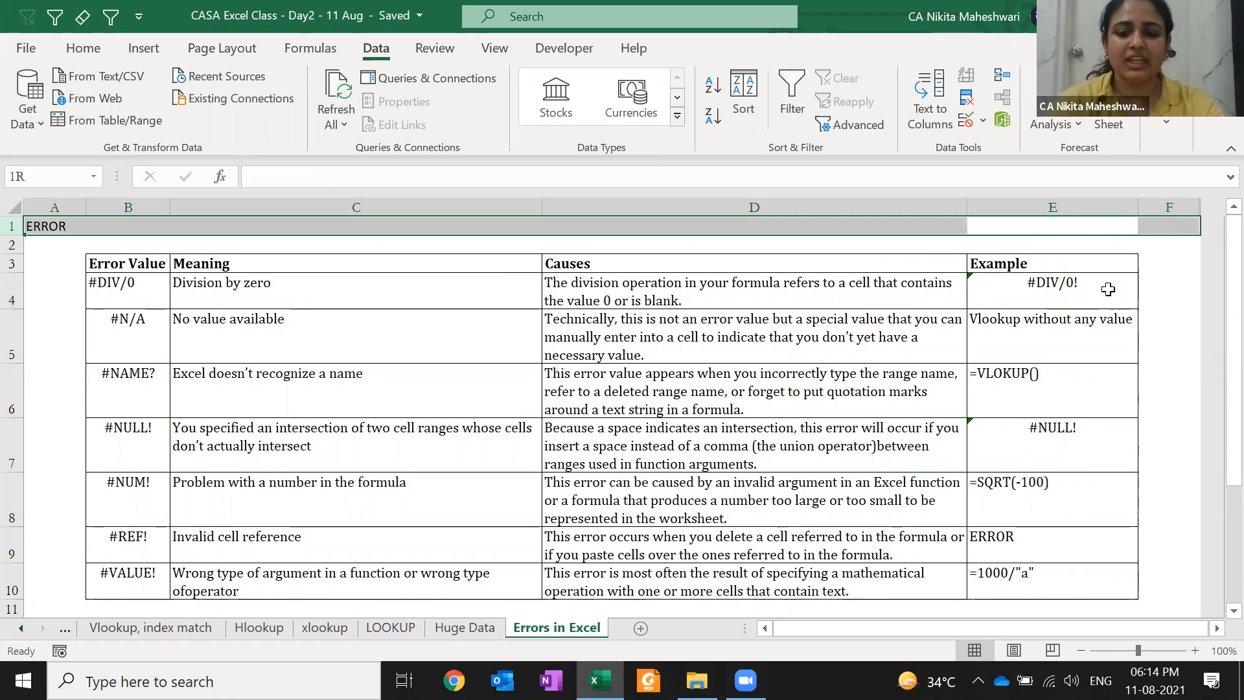
{"action": "key", "text": "ctrl+minus"}
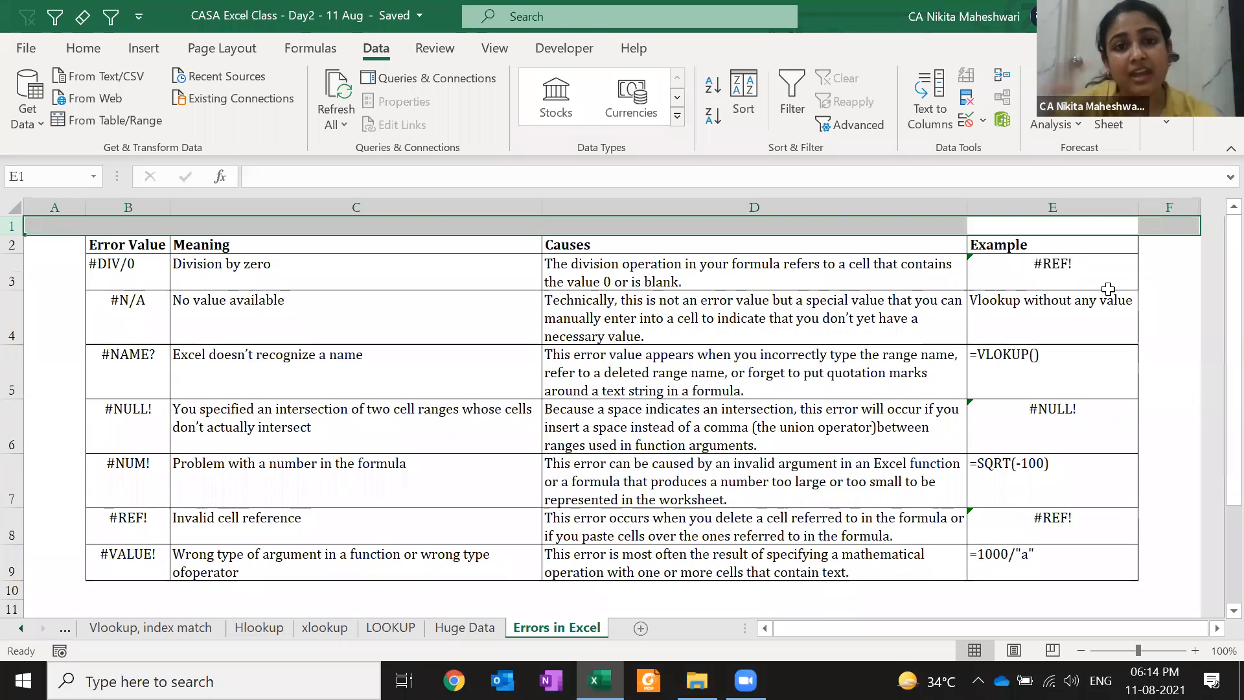
{"action": "left_click", "coordinate": [1109, 289]}
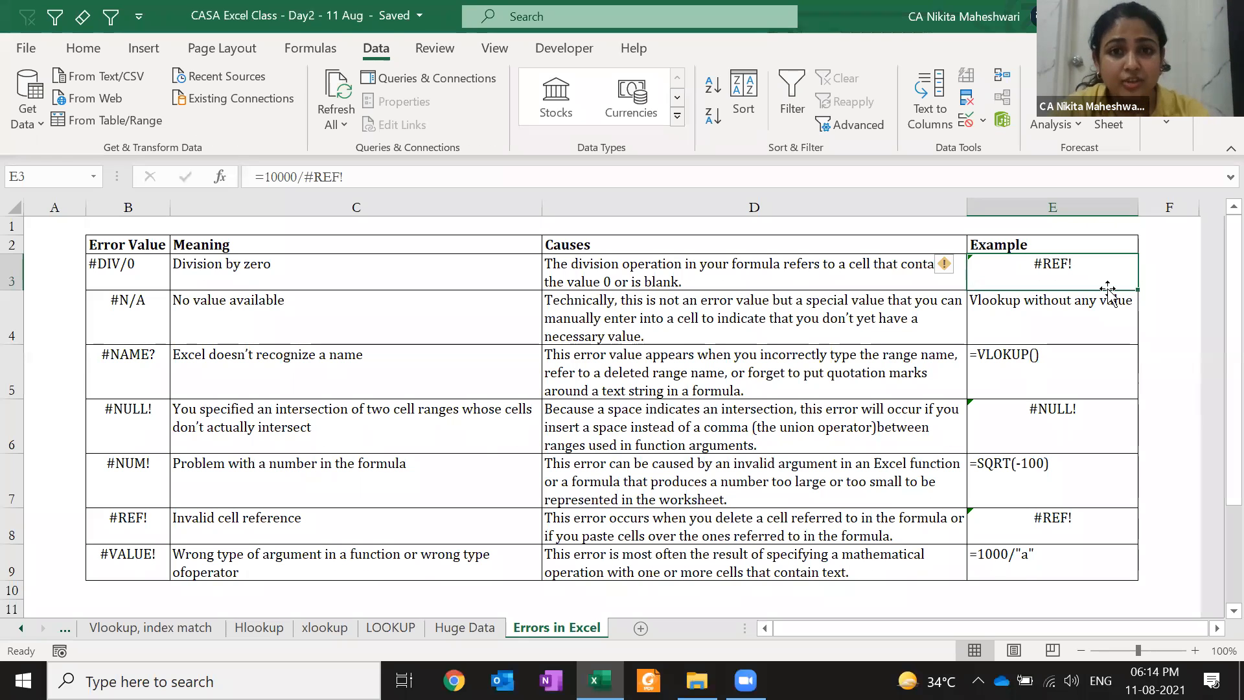
Inspect E3's =10000/#REF! formula, then undo the deletion to restore the ERROR title row
{"action": "double_click", "coordinate": [1109, 287]}
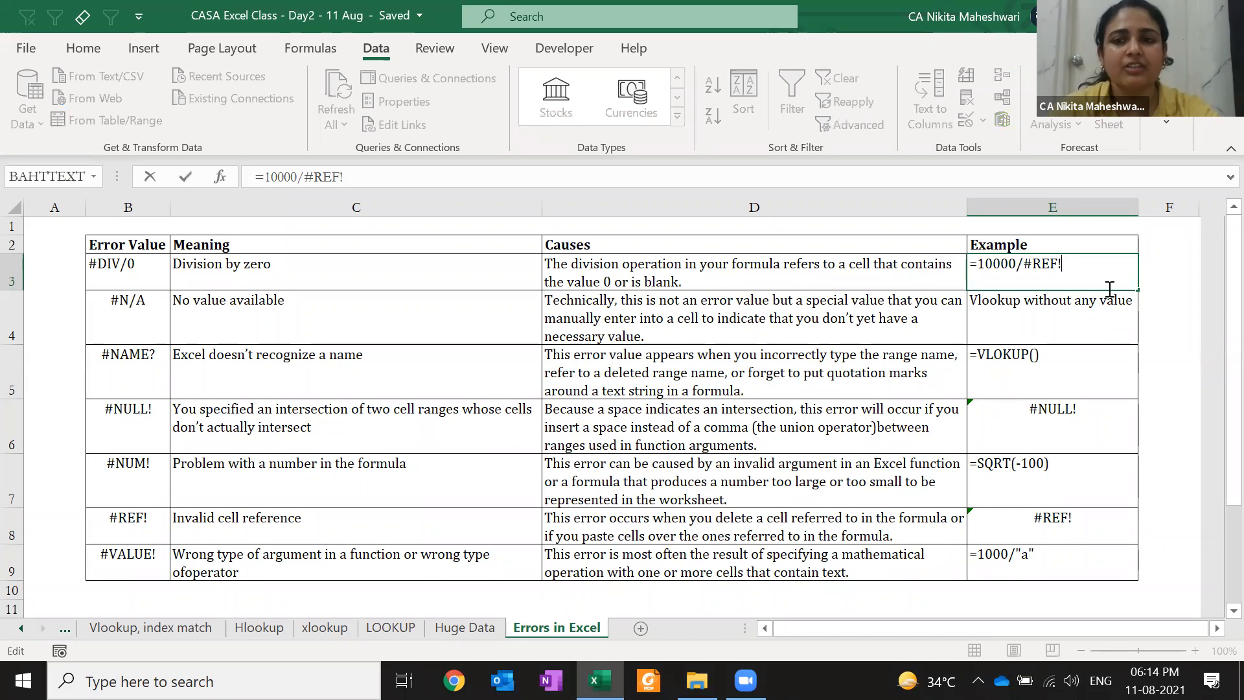
{"action": "key", "text": "Return"}
{"action": "key", "text": "Down"}
{"action": "key", "text": "Down"}
{"action": "key", "text": "Down"}
{"action": "key", "text": "Down"}
{"action": "key", "text": "Down"}
{"action": "key", "text": "Down"}
{"action": "key", "text": "Down"}
{"action": "key", "text": "Down"}
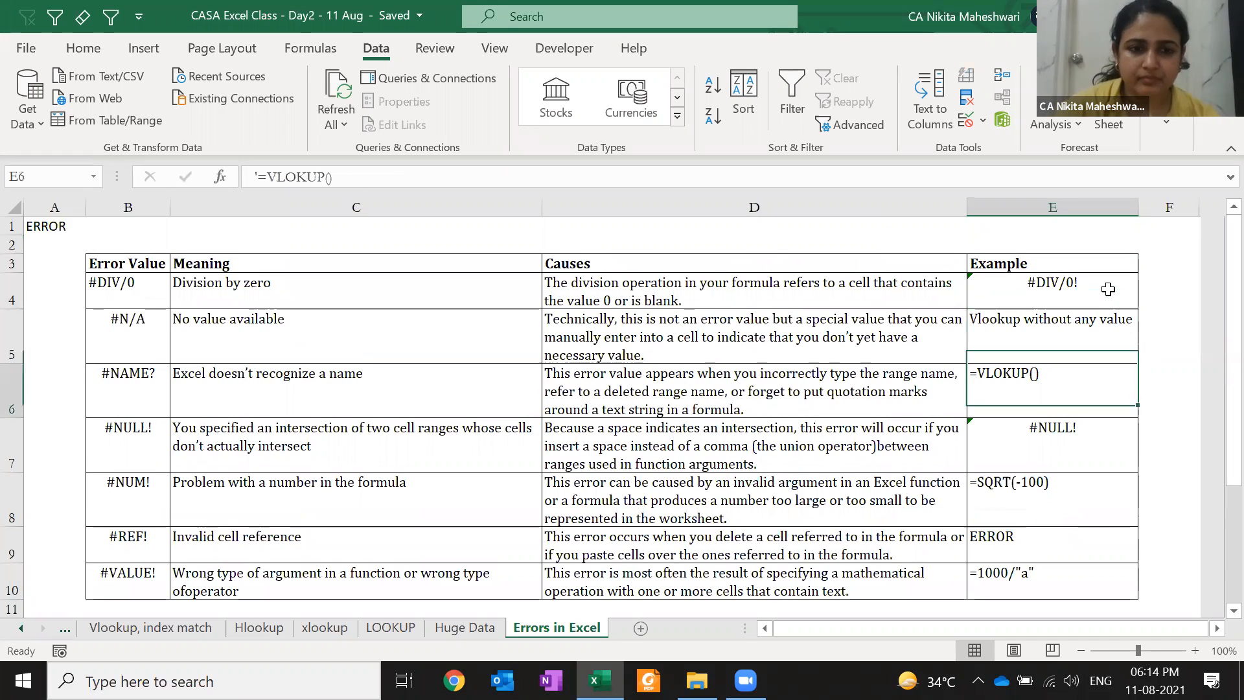
{"action": "key", "text": "Up"}
{"action": "key", "text": "Up"}
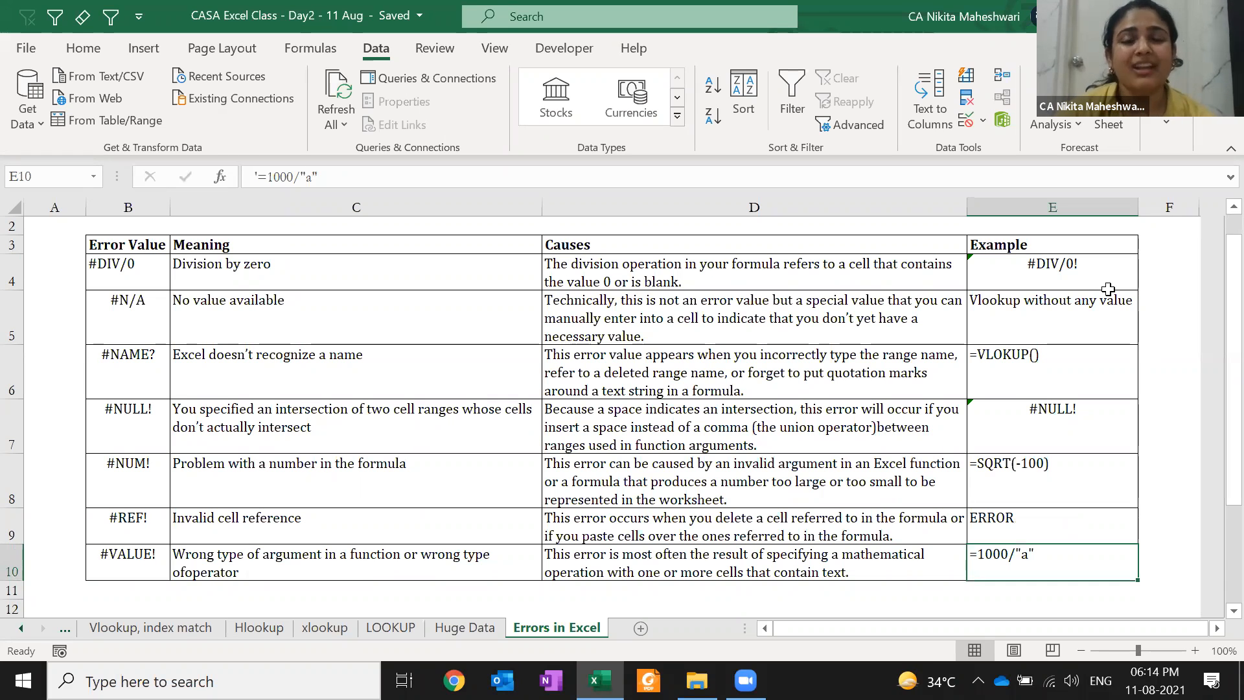
Remove E10's apostrophe so =1000/"a" shows #VALUE!, toggling between formula and result
{"action": "key", "text": "F2"}
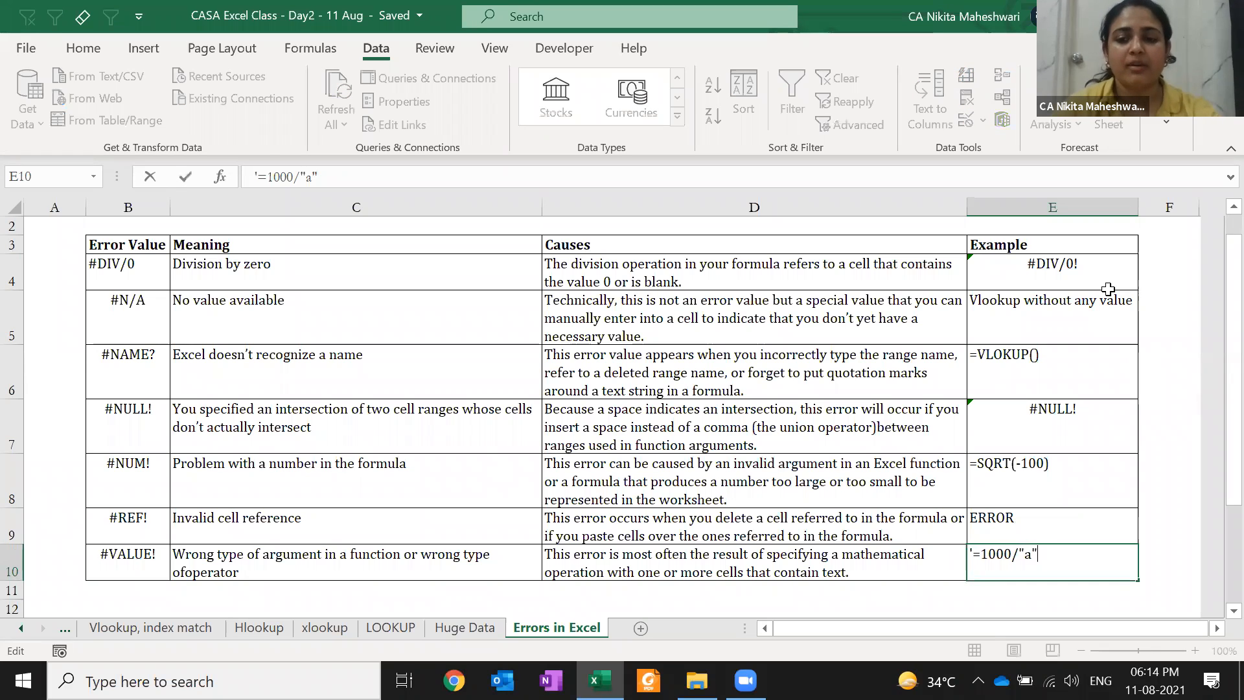
{"action": "key", "text": "BackSpace"}
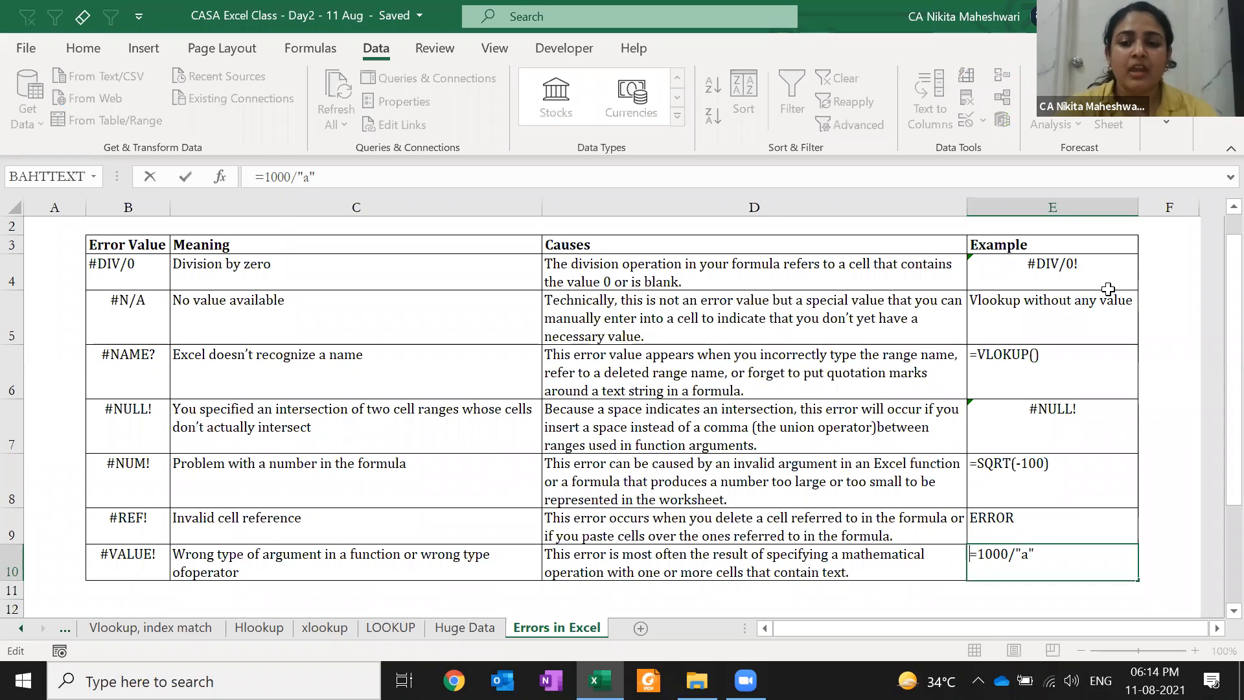
{"action": "key", "text": "Return"}
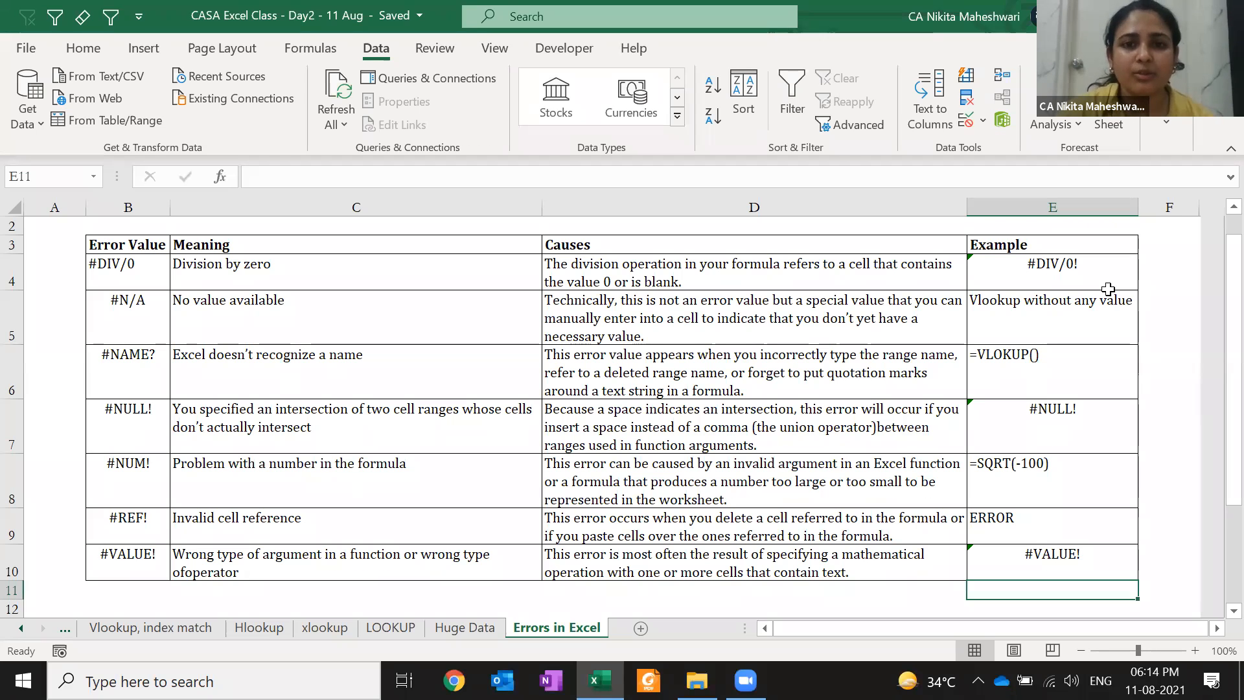
{"action": "key", "text": "Down"}
{"action": "key", "text": "Up"}
{"action": "key", "text": "Up"}
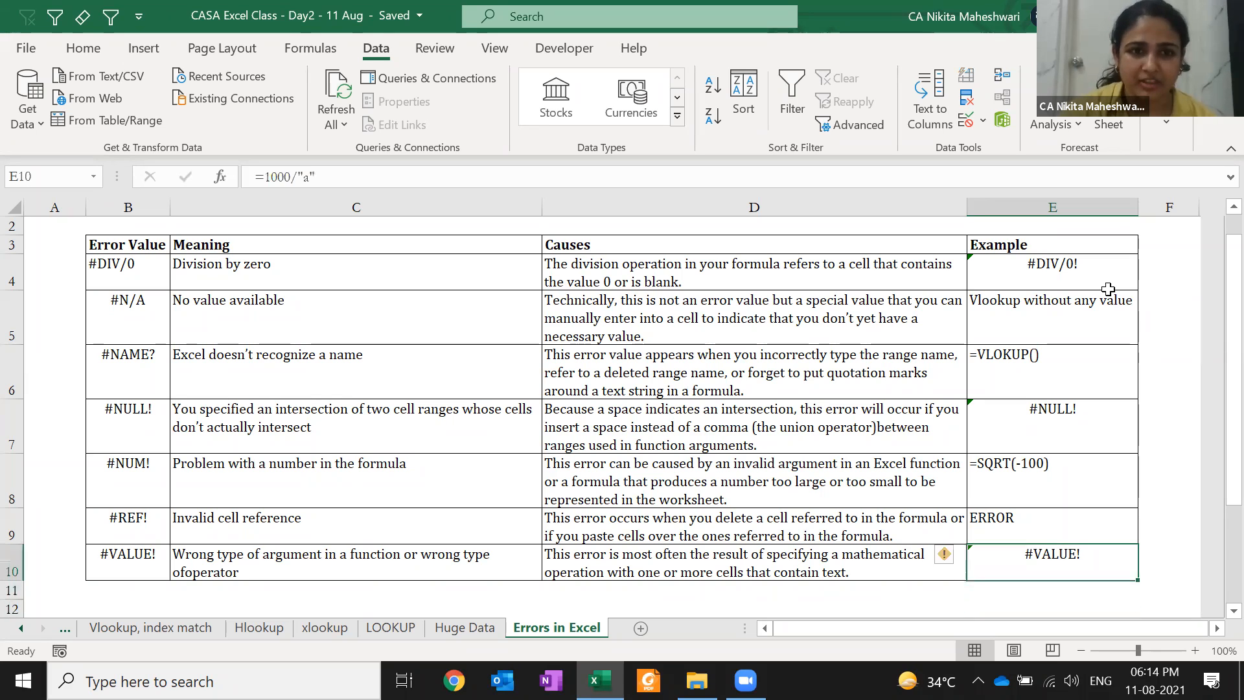
{"action": "key", "text": "F2"}
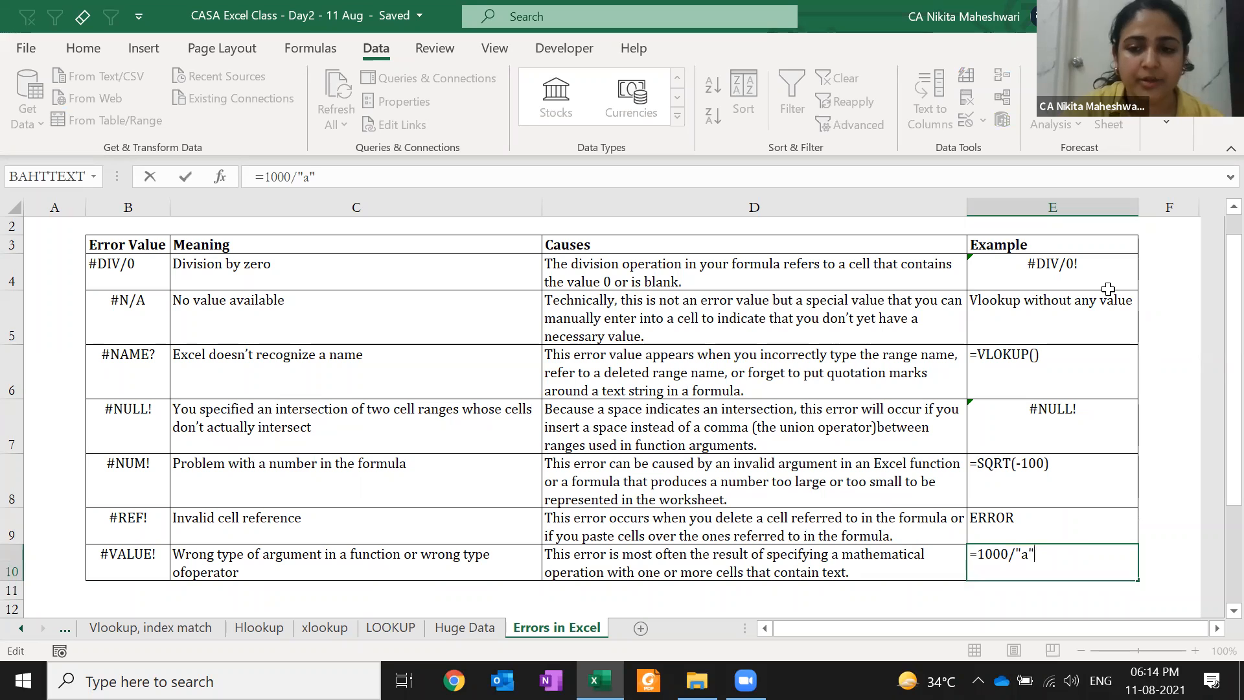
{"action": "key", "text": "ctrl+Return"}
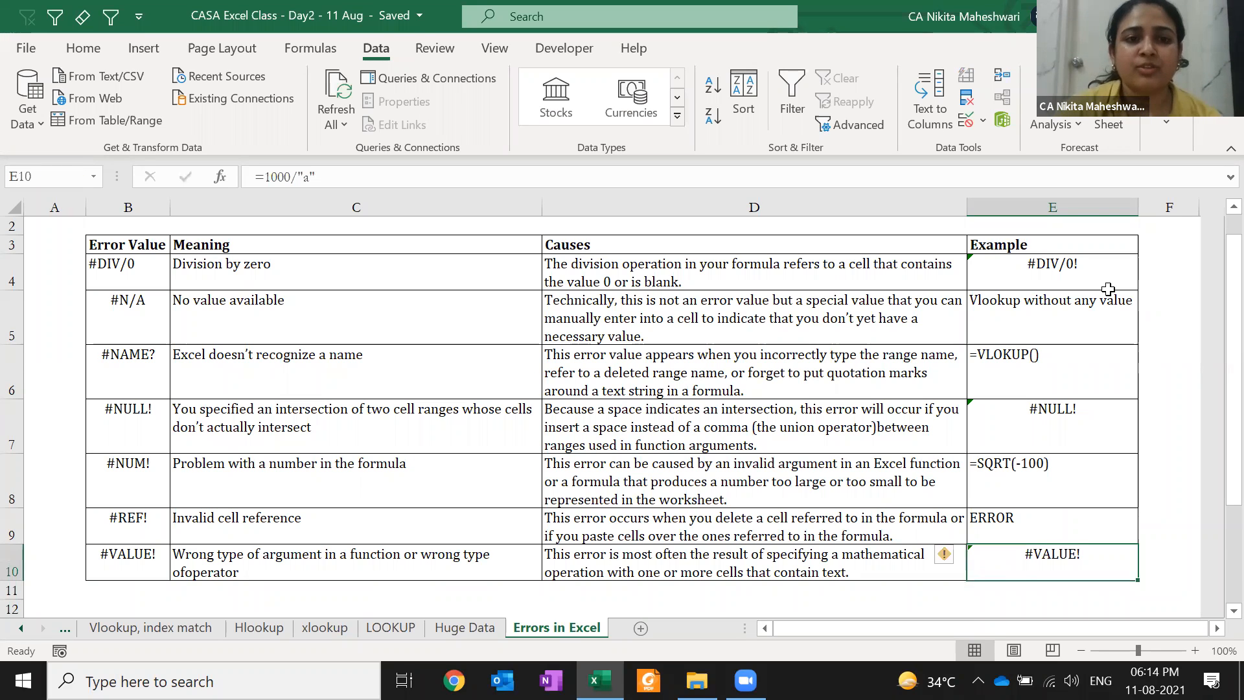
{"action": "key", "text": "F2"}
{"action": "key", "text": "ctrl+Return"}
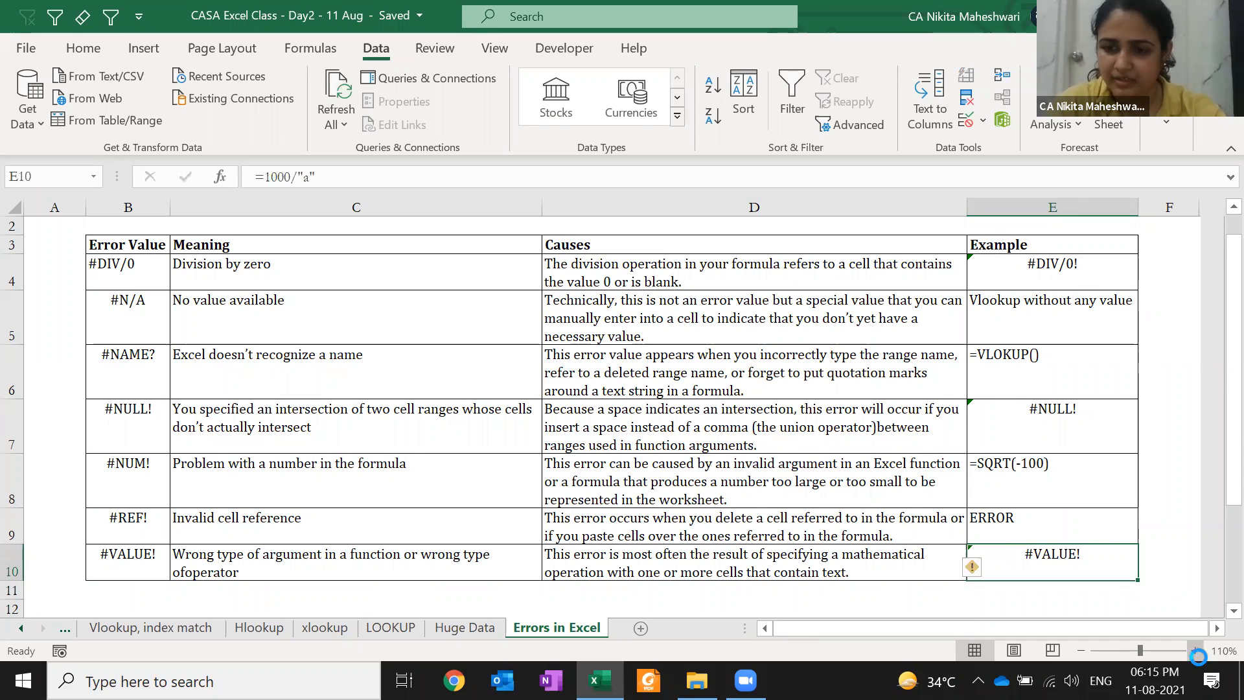
Zoom in to 220% and select E10:F15 around the #VALUE! example
{"action": "left_click", "coordinate": [1195, 650]}
{"action": "left_click", "coordinate": [1195, 650]}
{"action": "left_click", "coordinate": [1199, 656]}
{"action": "left_click", "coordinate": [1199, 656]}
{"action": "left_click", "coordinate": [1198, 656]}
{"action": "left_click", "coordinate": [1199, 656]}
{"action": "left_click", "coordinate": [1199, 656]}
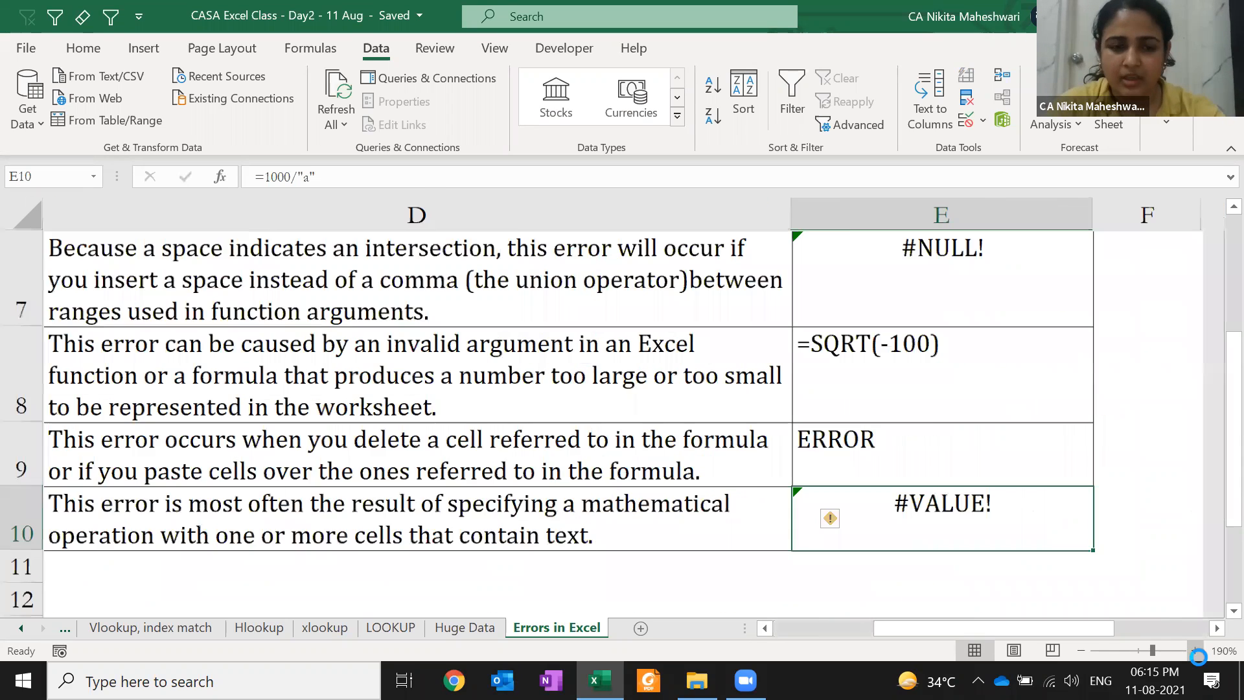
{"action": "left_click", "coordinate": [1198, 656]}
{"action": "left_click", "coordinate": [1199, 656]}
{"action": "key", "text": "Left"}
{"action": "key", "text": "Right"}
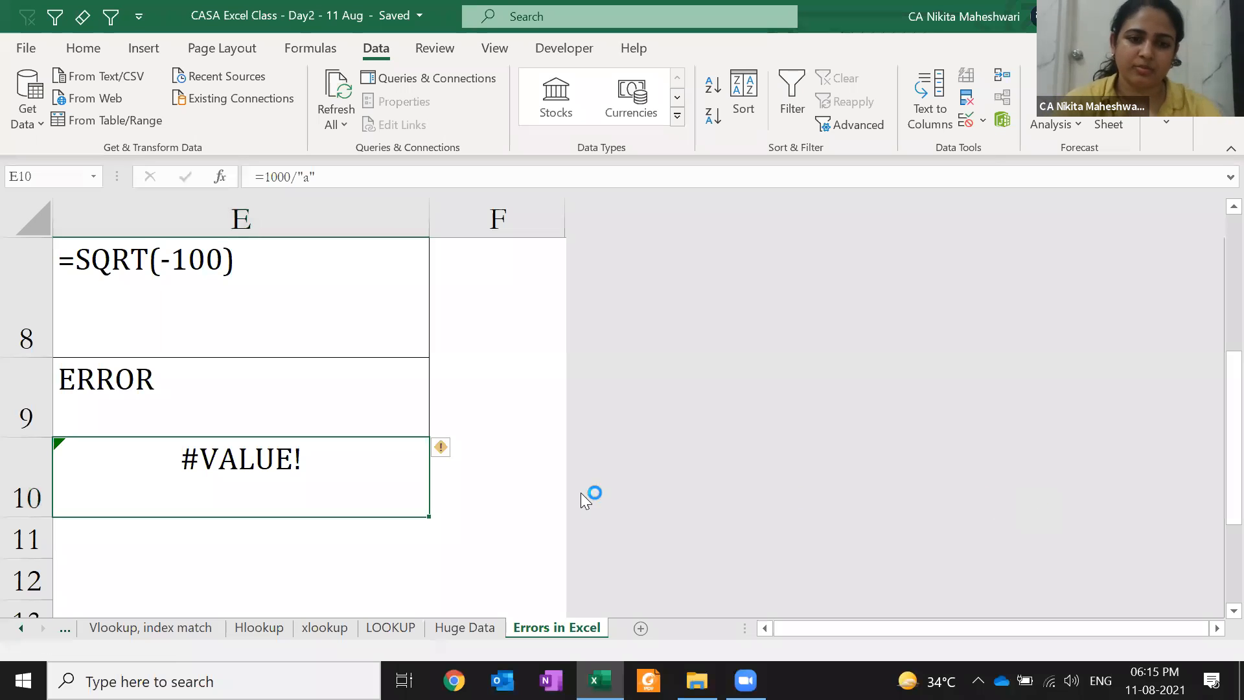
{"action": "left_click", "coordinate": [242, 573]}
{"action": "key", "text": "Left"}
{"action": "key", "text": "Up"}
{"action": "key", "text": "Right"}
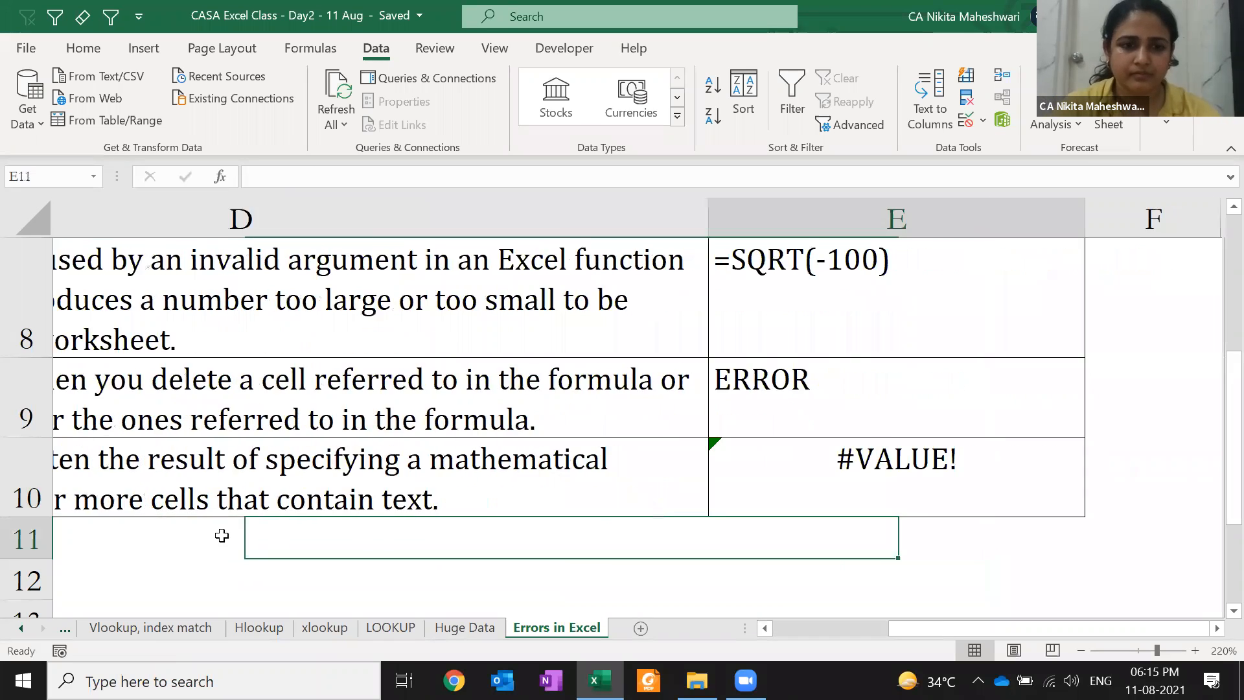
{"action": "key", "text": "Up"}
{"action": "left_click_drag", "start_coordinate": [208, 507], "coordinate": [1217, 536]}
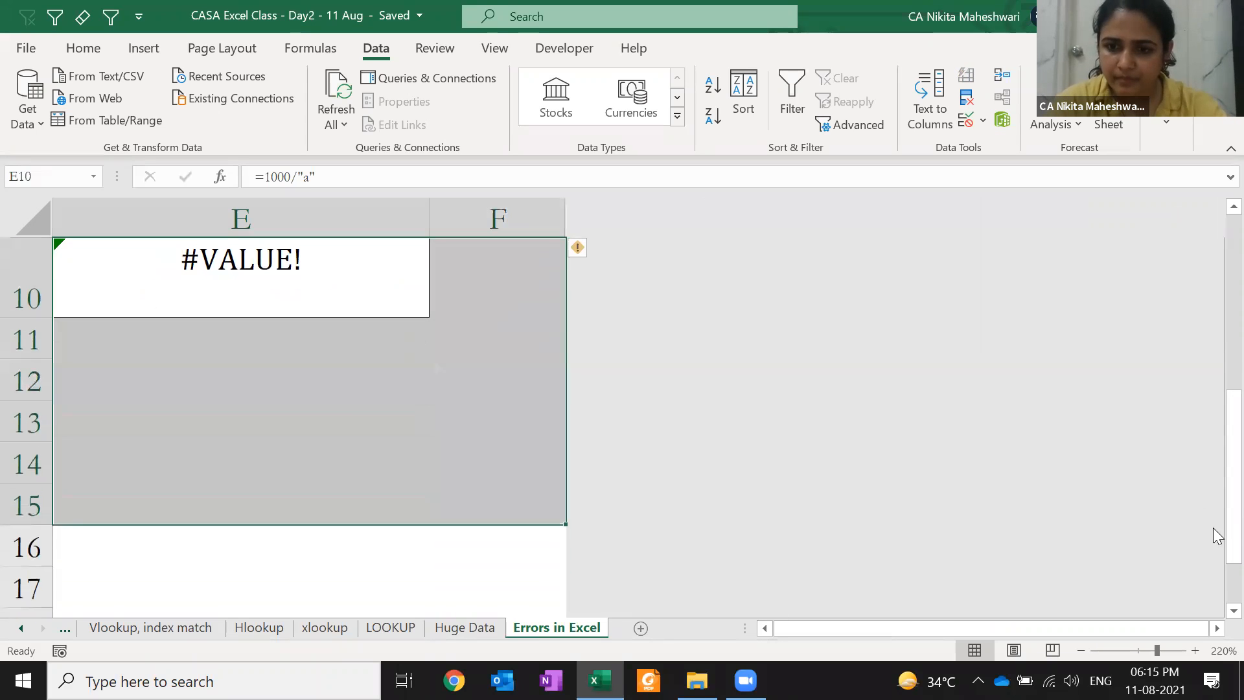
{"action": "left_click", "coordinate": [1079, 651]}
{"action": "left_click", "coordinate": [1079, 651]}
{"action": "left_click", "coordinate": [1077, 651]}
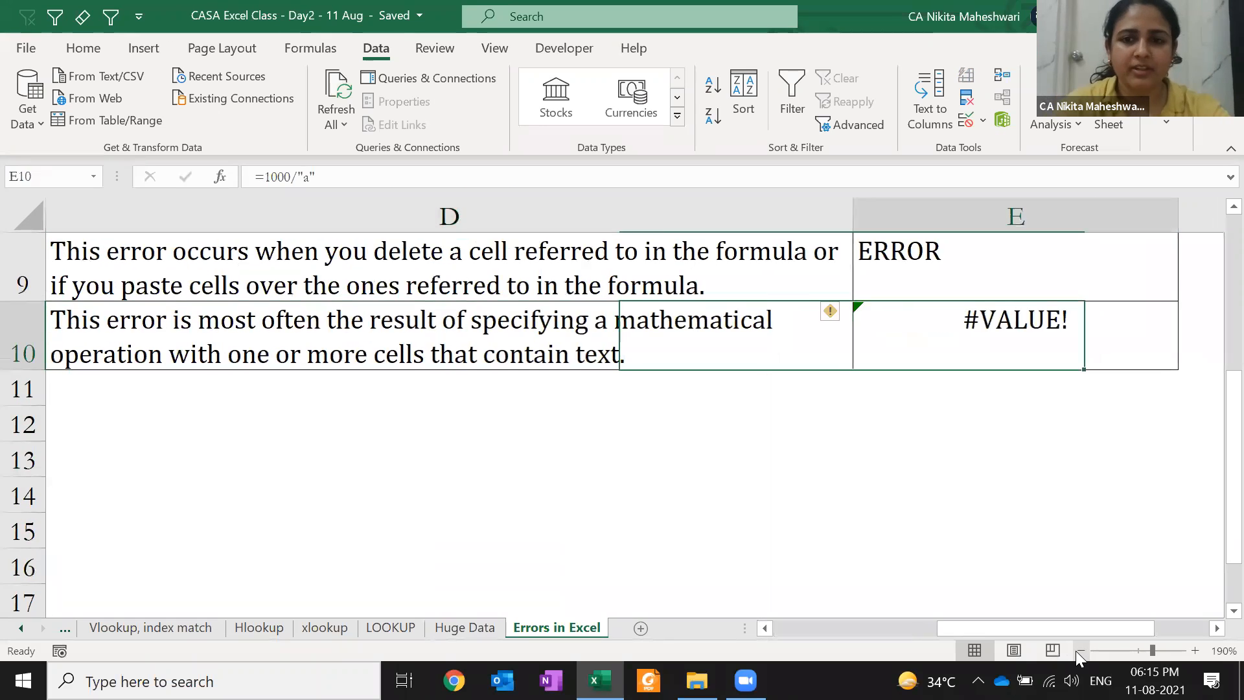
{"action": "key", "text": "F2"}
{"action": "key", "text": "Left"}
{"action": "key", "text": "Home"}
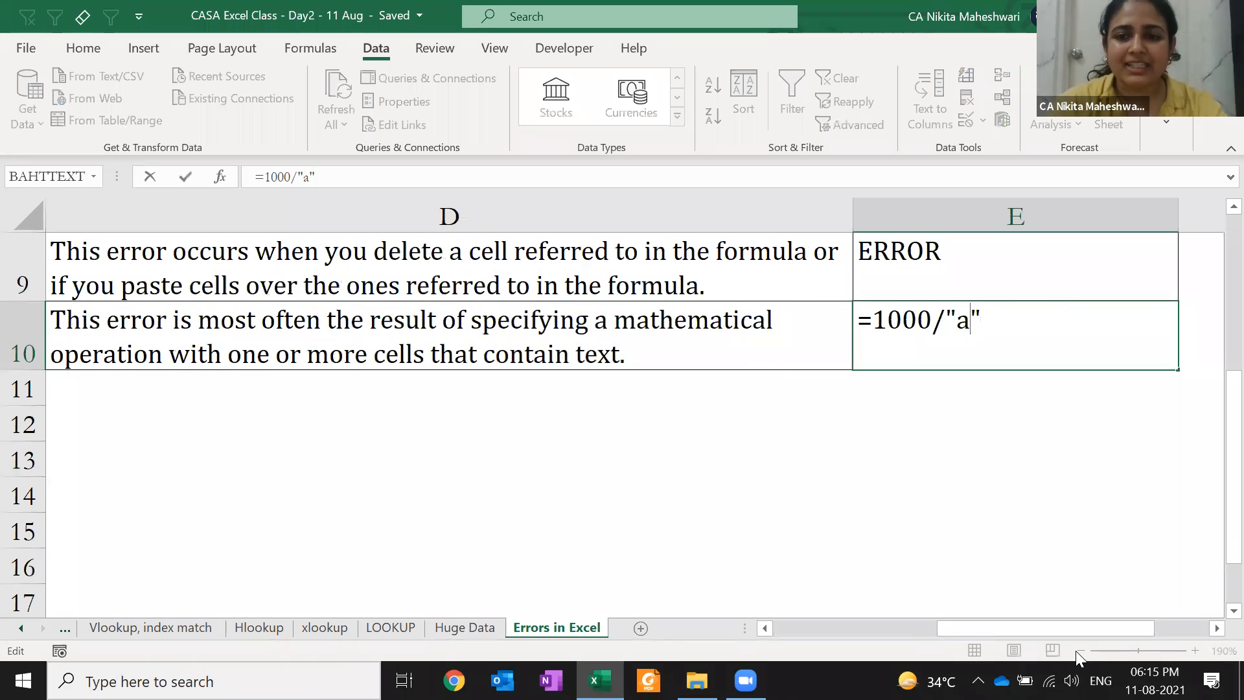
{"action": "type", "text": "'"}
{"action": "key", "text": "ctrl+Return"}
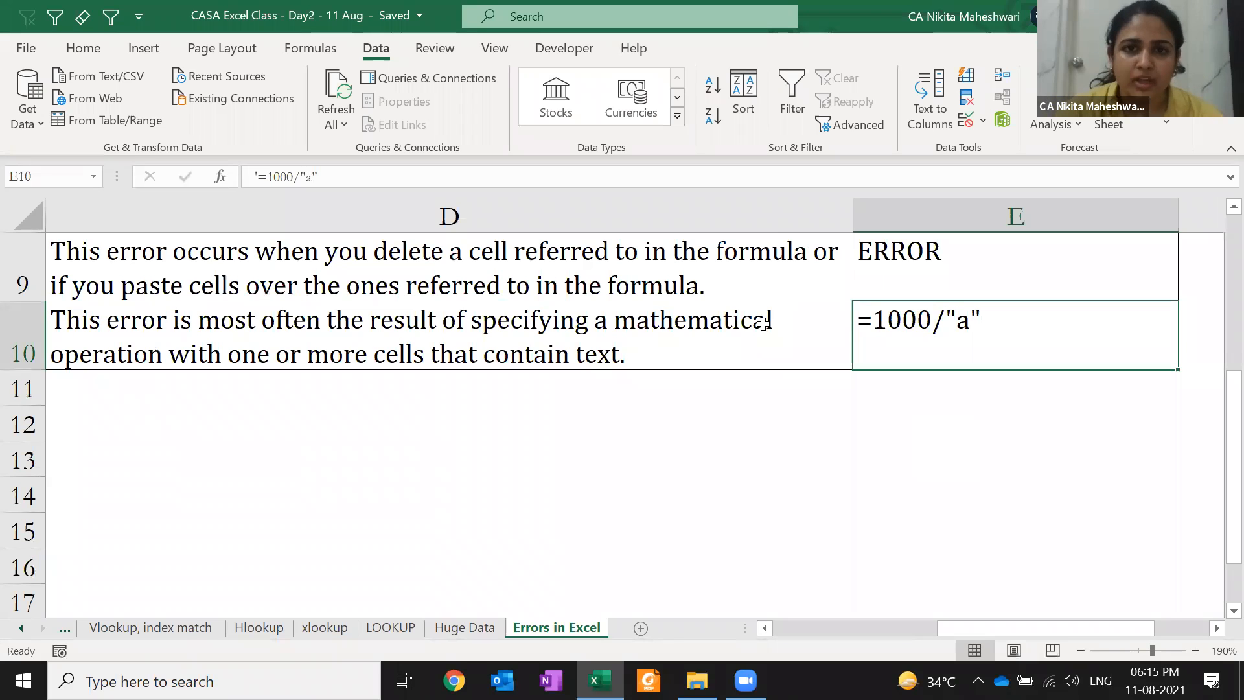
{"action": "left_click", "coordinate": [255, 175]}
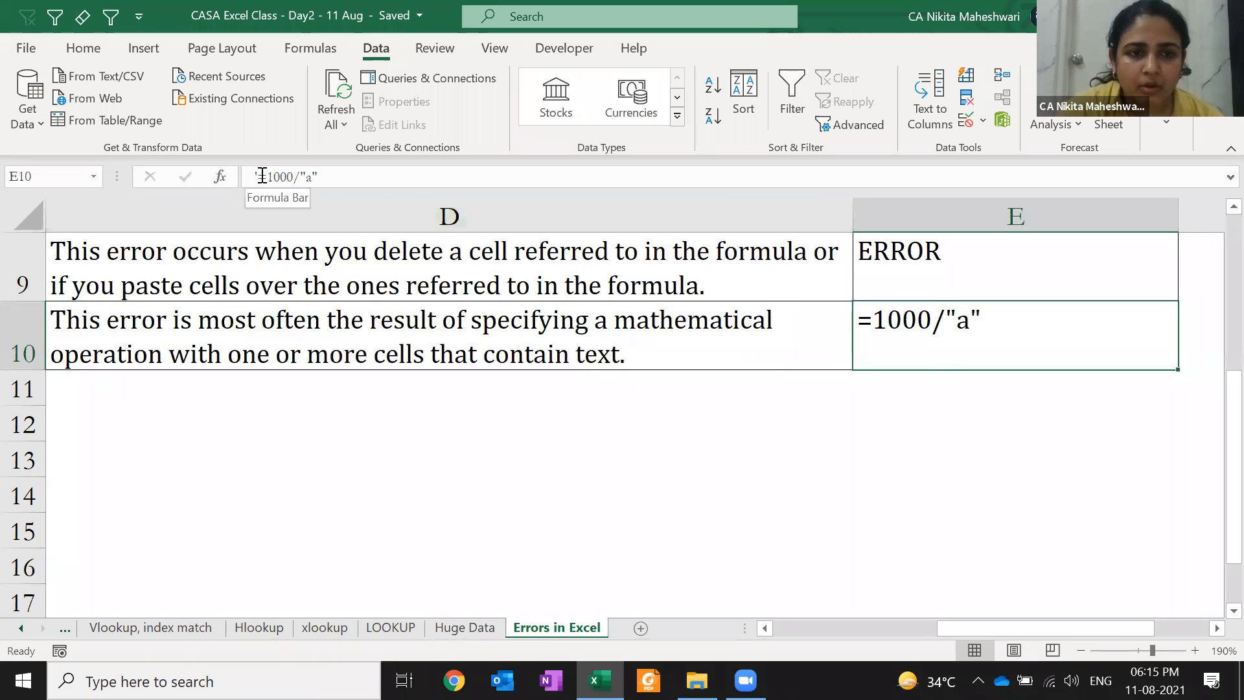
{"action": "type", "text": "'"}
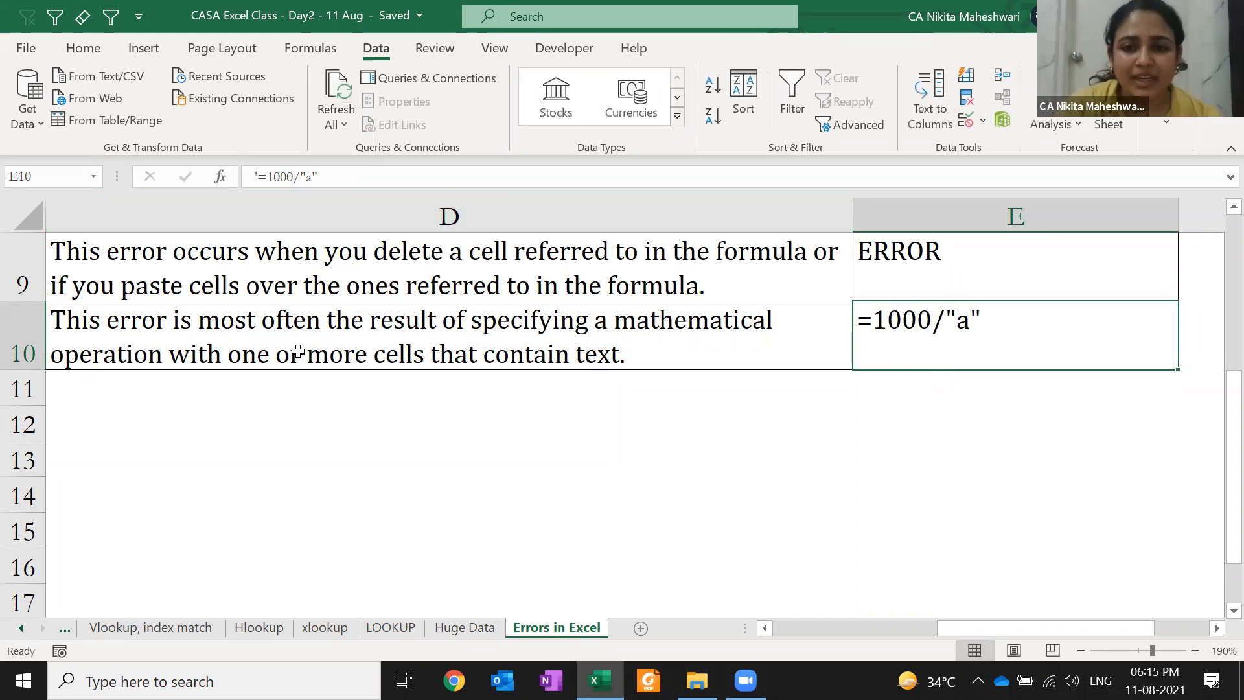
{"action": "key", "text": "F2"}
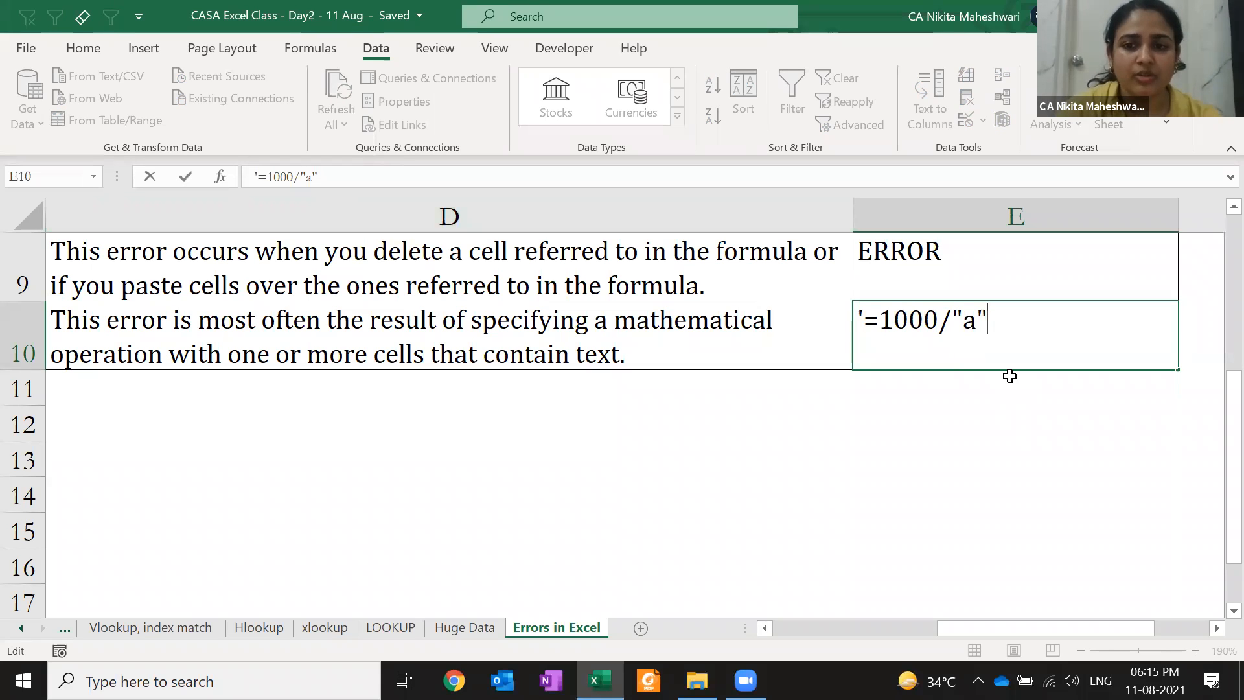
{"action": "key", "text": "Escape"}
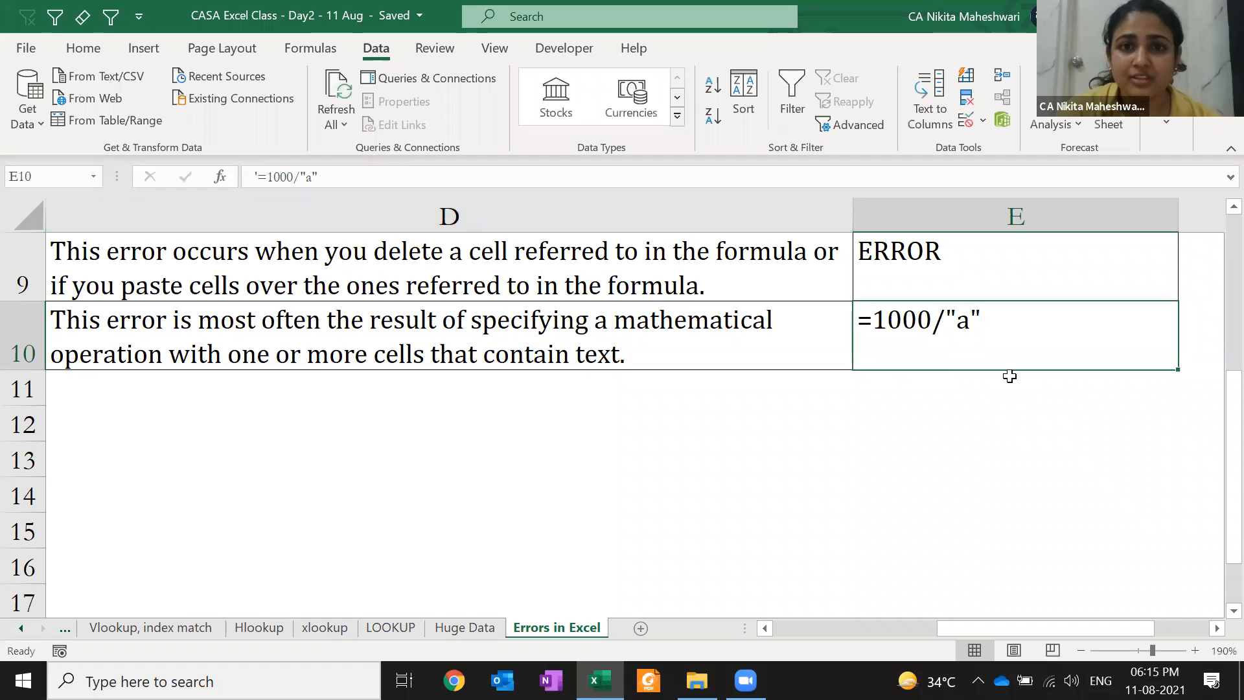
{"action": "key", "text": "F2"}
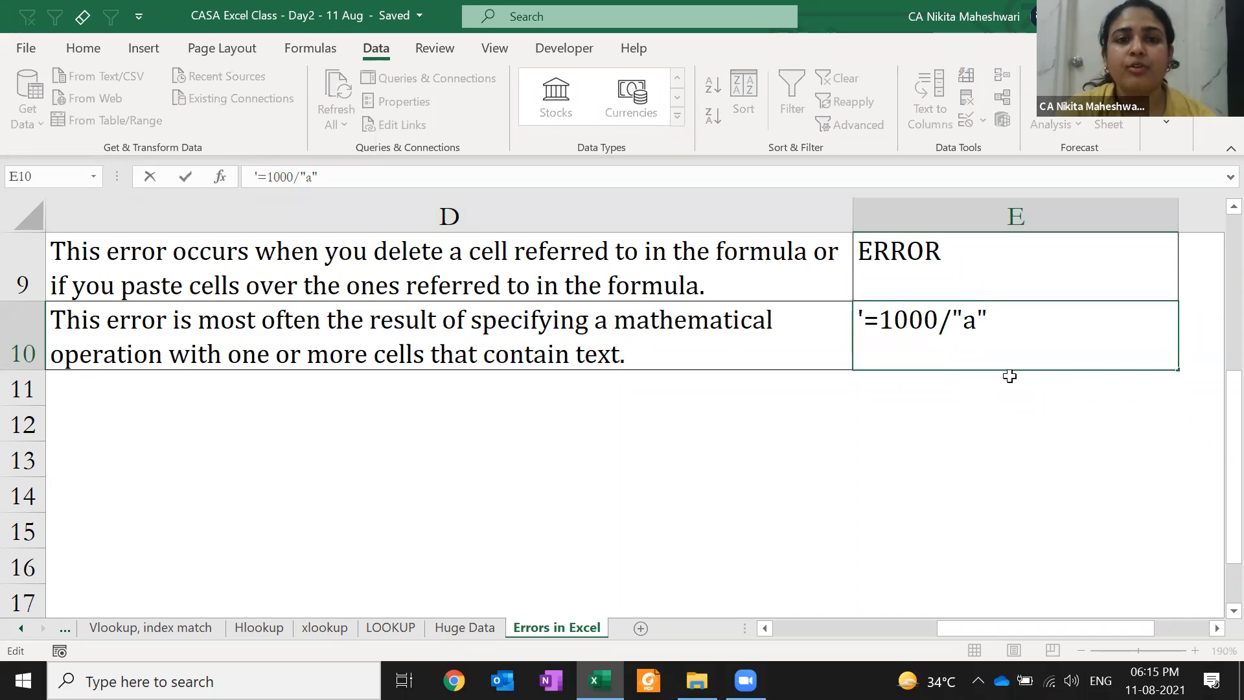
{"action": "key", "text": "Escape"}
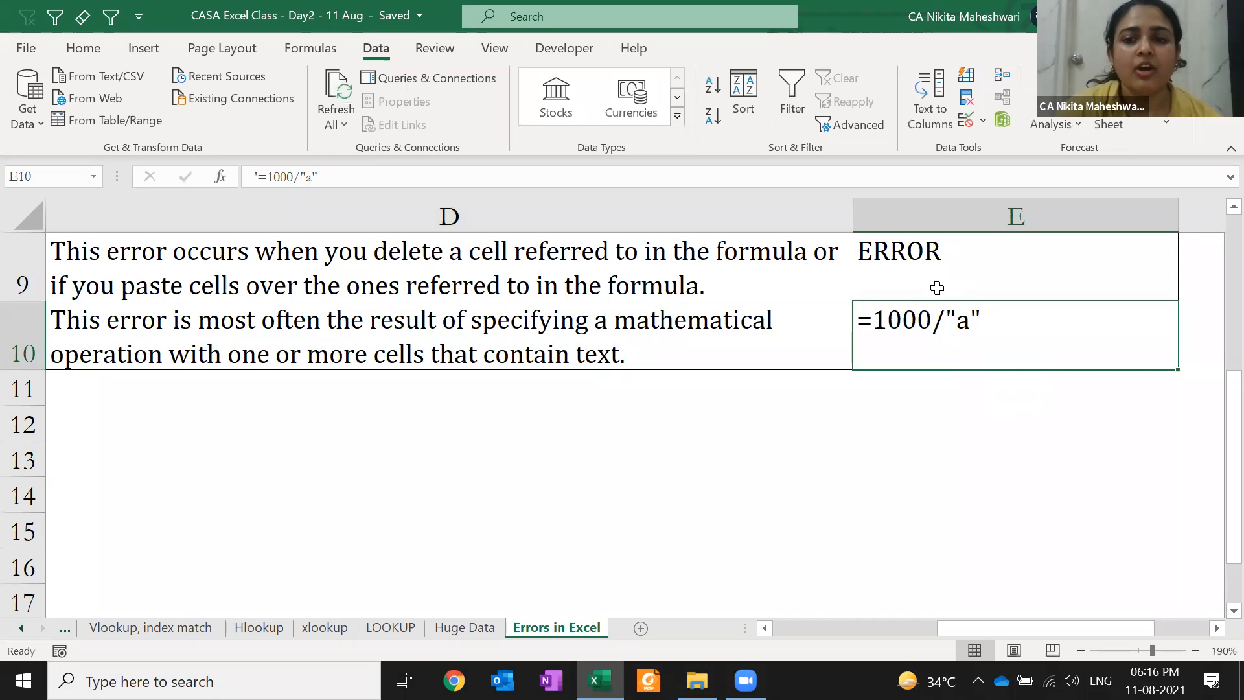
{"action": "key", "text": "F2"}
{"action": "key", "text": "Home"}
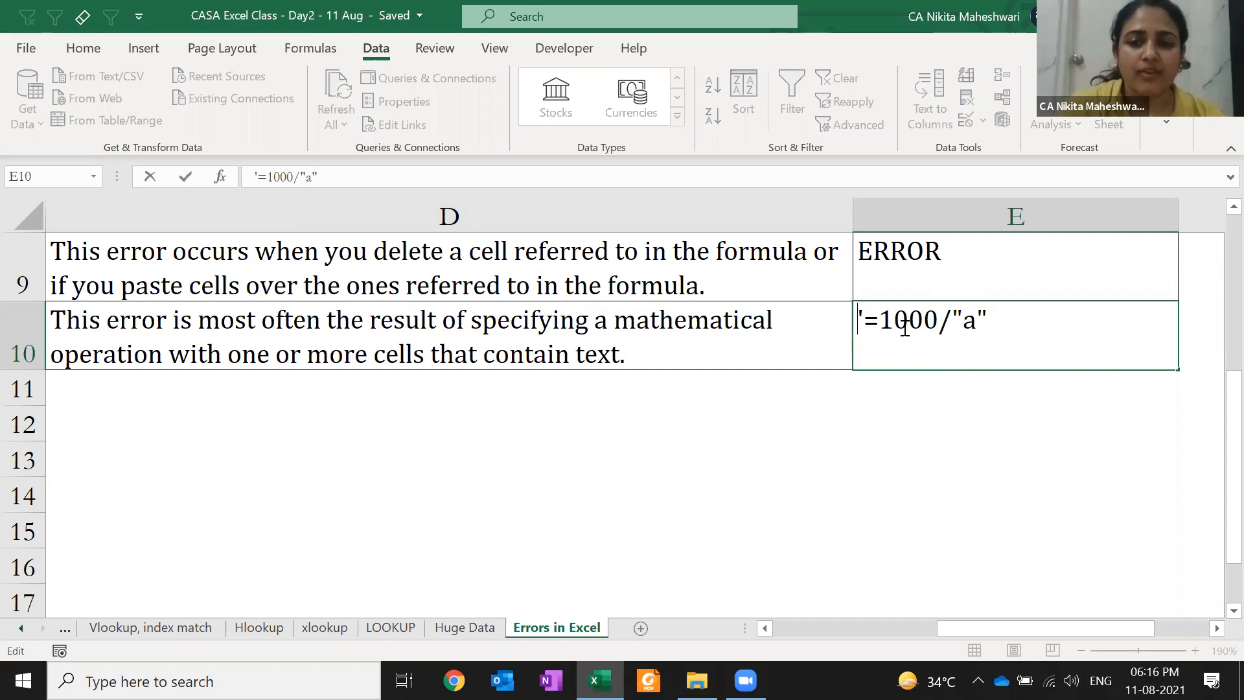
{"action": "key", "text": "Delete"}
{"action": "key", "text": "Return"}
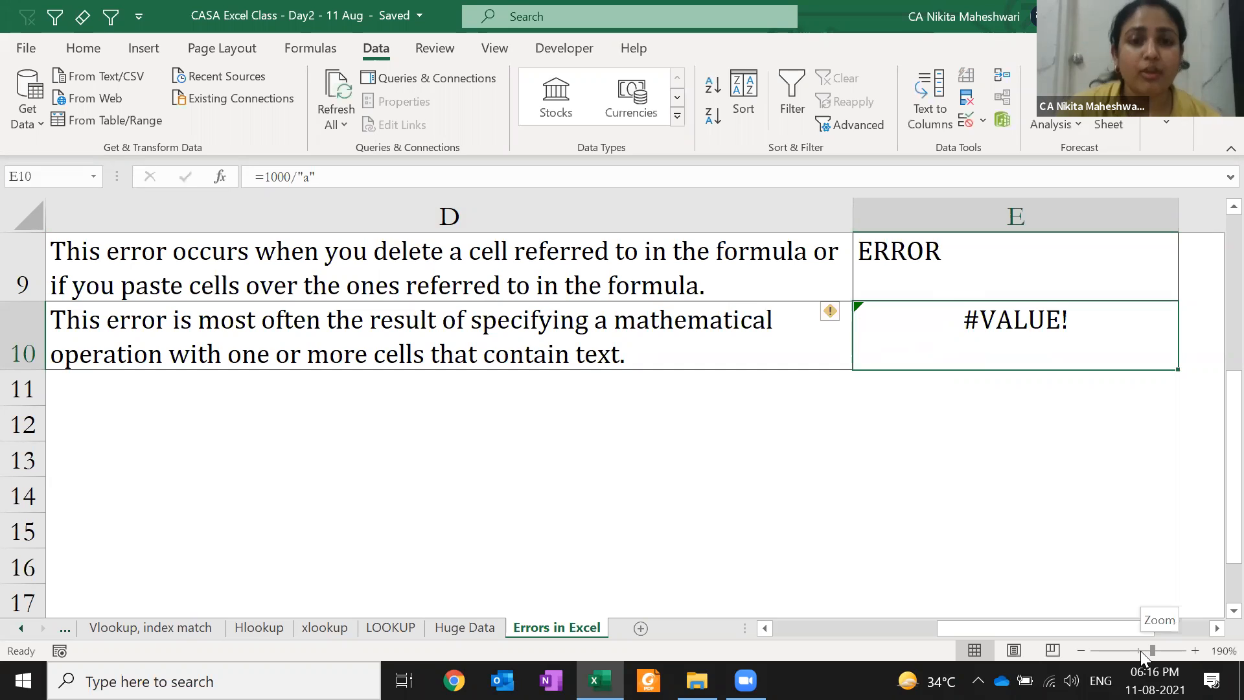
{"action": "key", "text": "F2"}
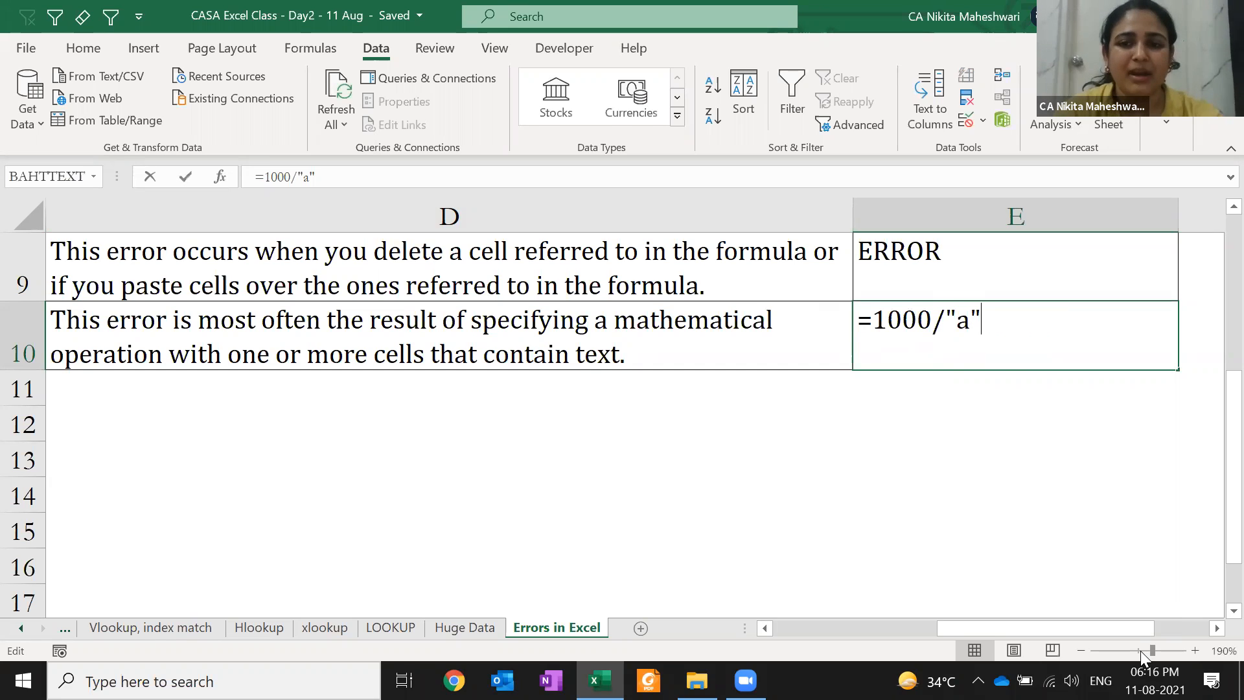
{"action": "key", "text": "Home"}
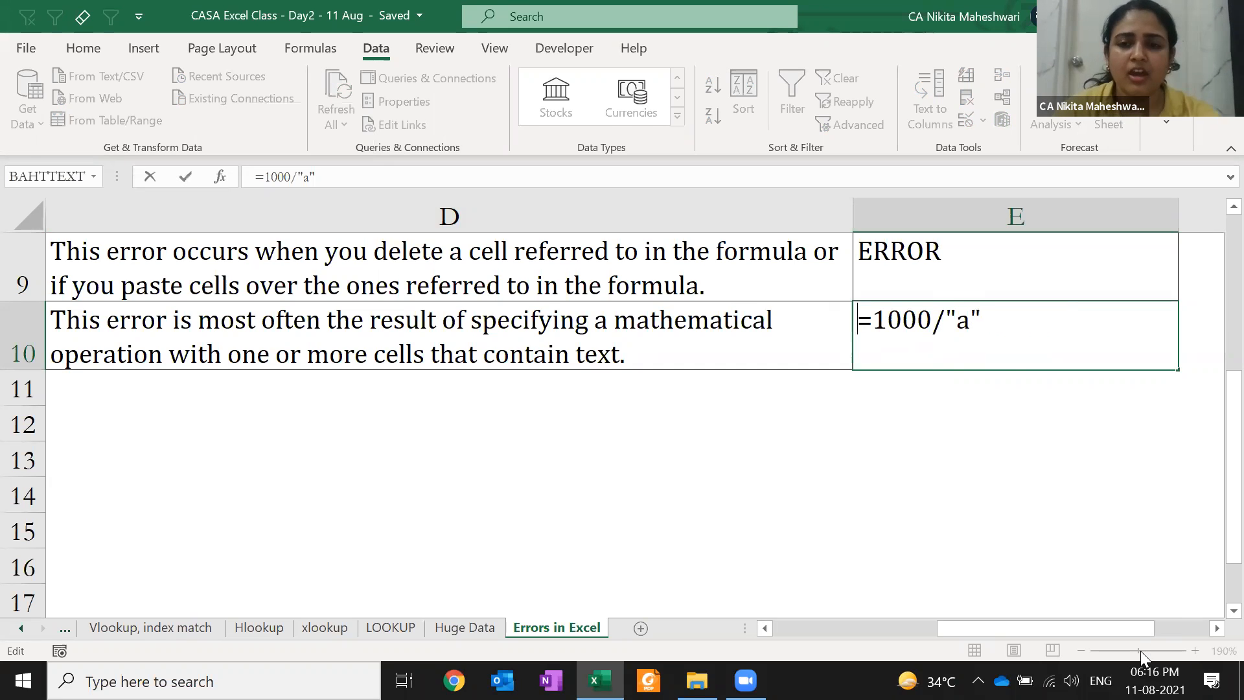
{"action": "type", "text": "'"}
{"action": "key", "text": "Return"}
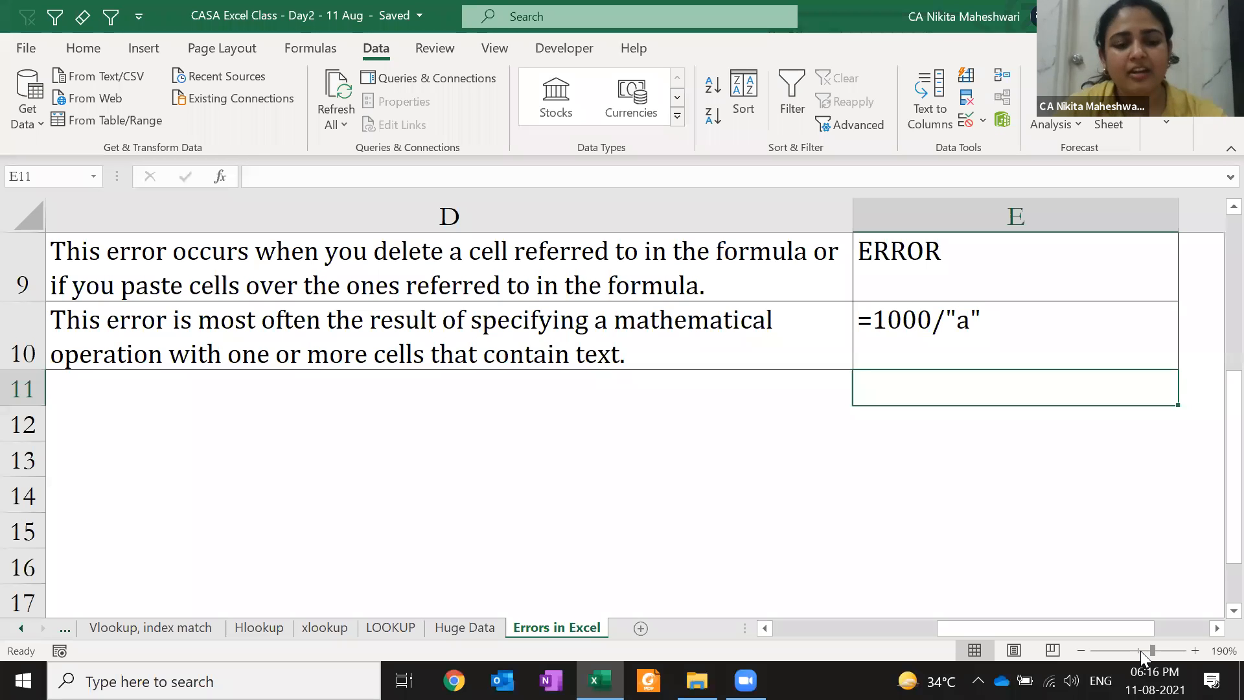
{"action": "key", "text": "Up"}
{"action": "key", "text": "F2"}
{"action": "key", "text": "Home"}
{"action": "key", "text": "Delete"}
{"action": "key", "text": "Return"}
{"action": "key", "text": "Up"}
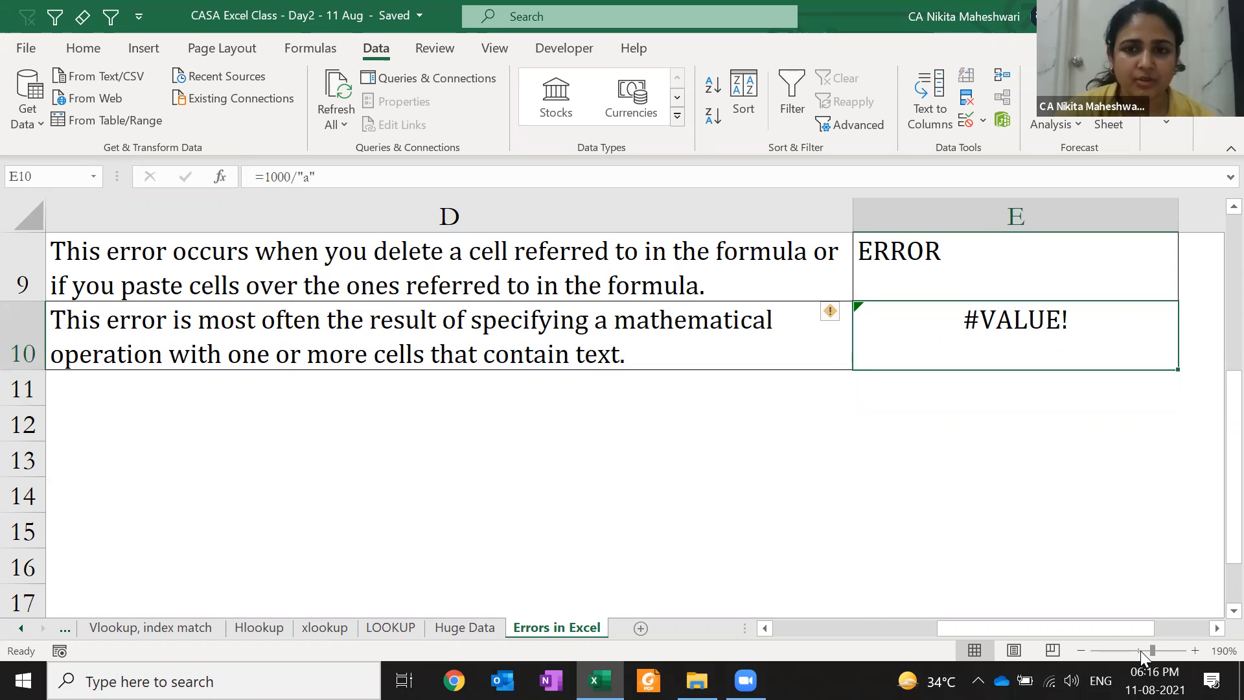
Enter 256738 in E12, store it as text to show the error flag, then restore it as a number
{"action": "key", "text": "Down"}
{"action": "key", "text": "Down"}
{"action": "type", "text": "256738"}
{"action": "key", "text": "Return"}
{"action": "key", "text": "Up"}
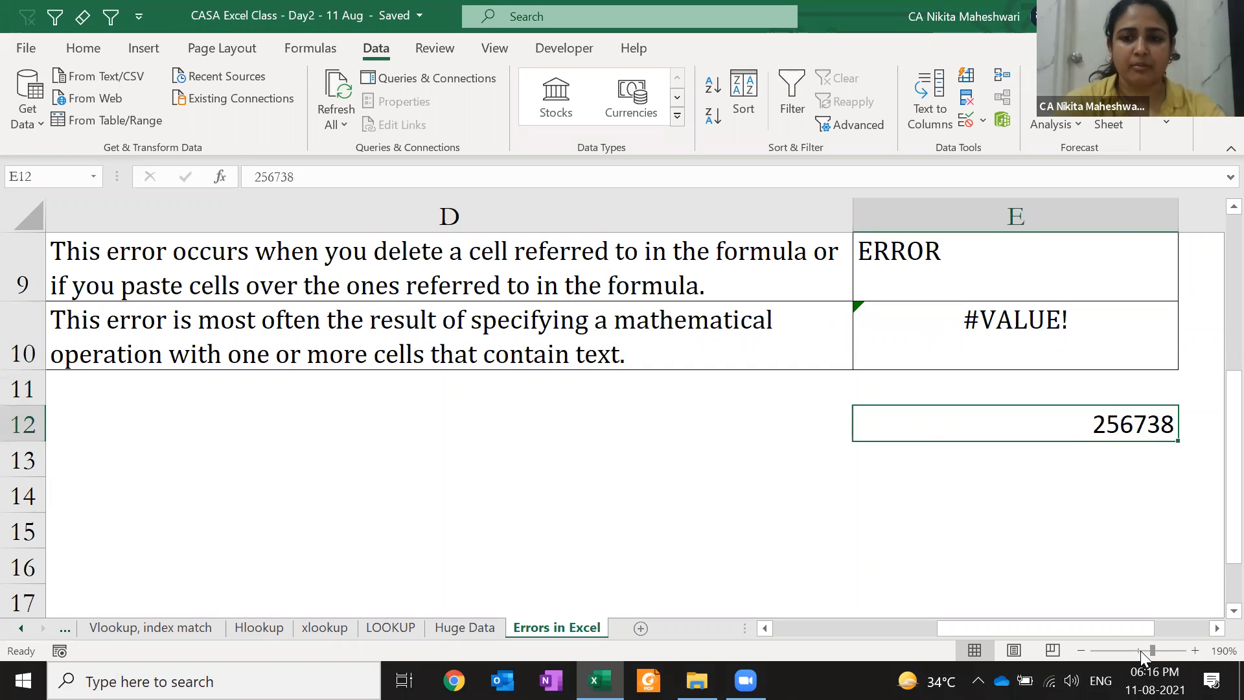
{"action": "key", "text": "F2"}
{"action": "key", "text": "Home"}
{"action": "type", "text": "'"}
{"action": "key", "text": "ctrl+Return"}
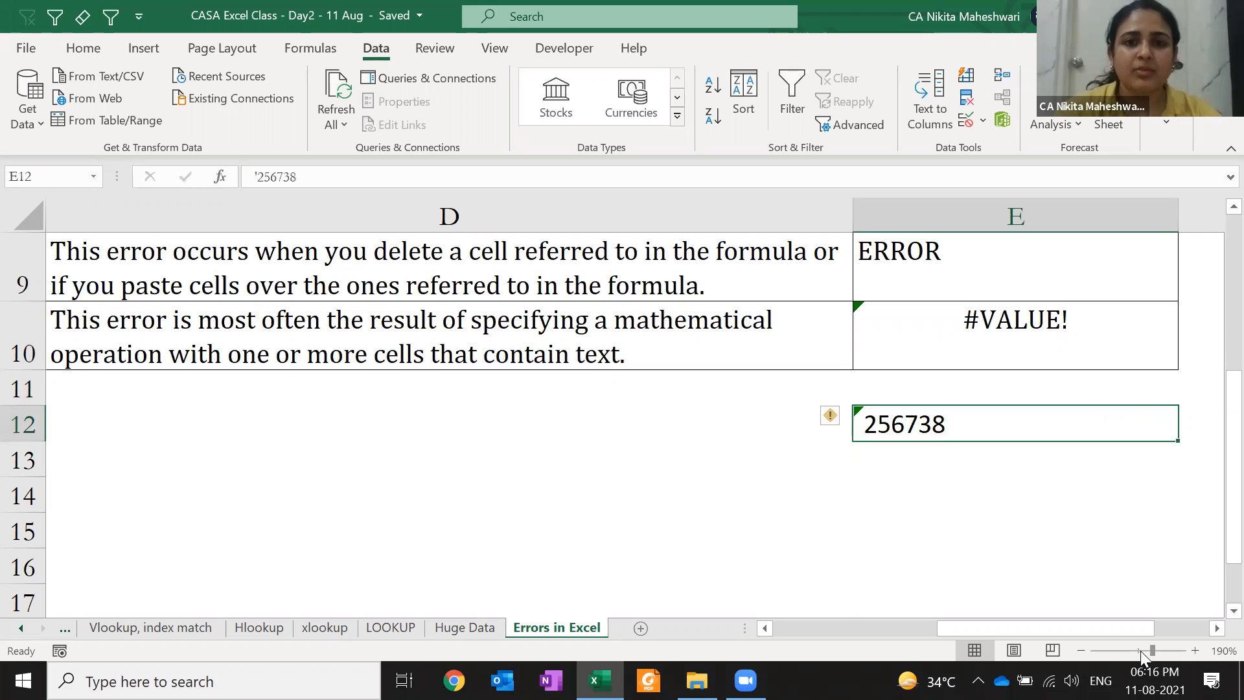
{"action": "left_click", "coordinate": [82, 48]}
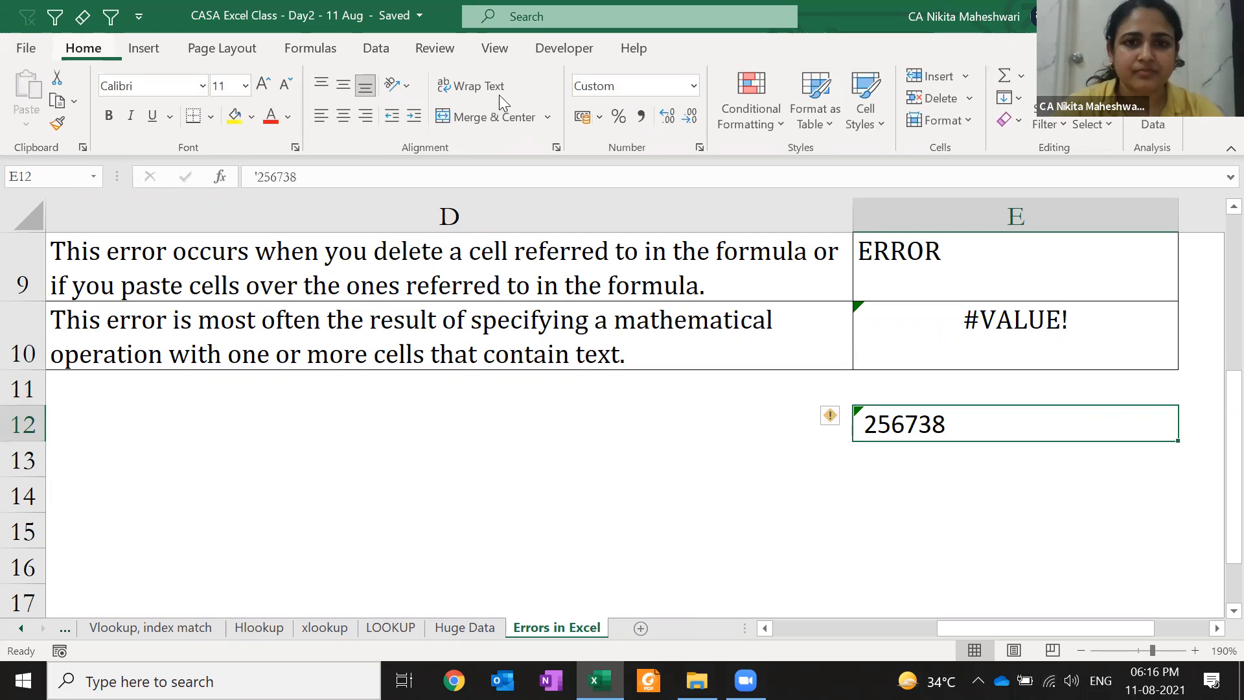
{"action": "left_click", "coordinate": [831, 418]}
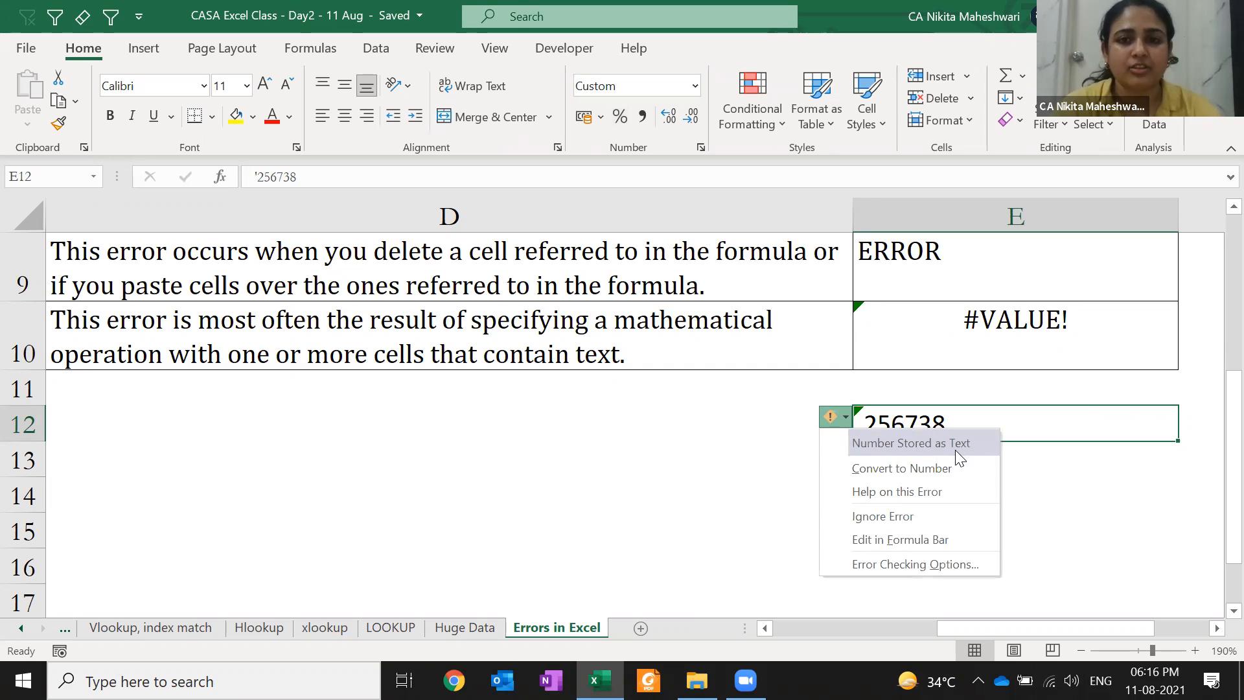
{"action": "left_click", "coordinate": [1028, 422]}
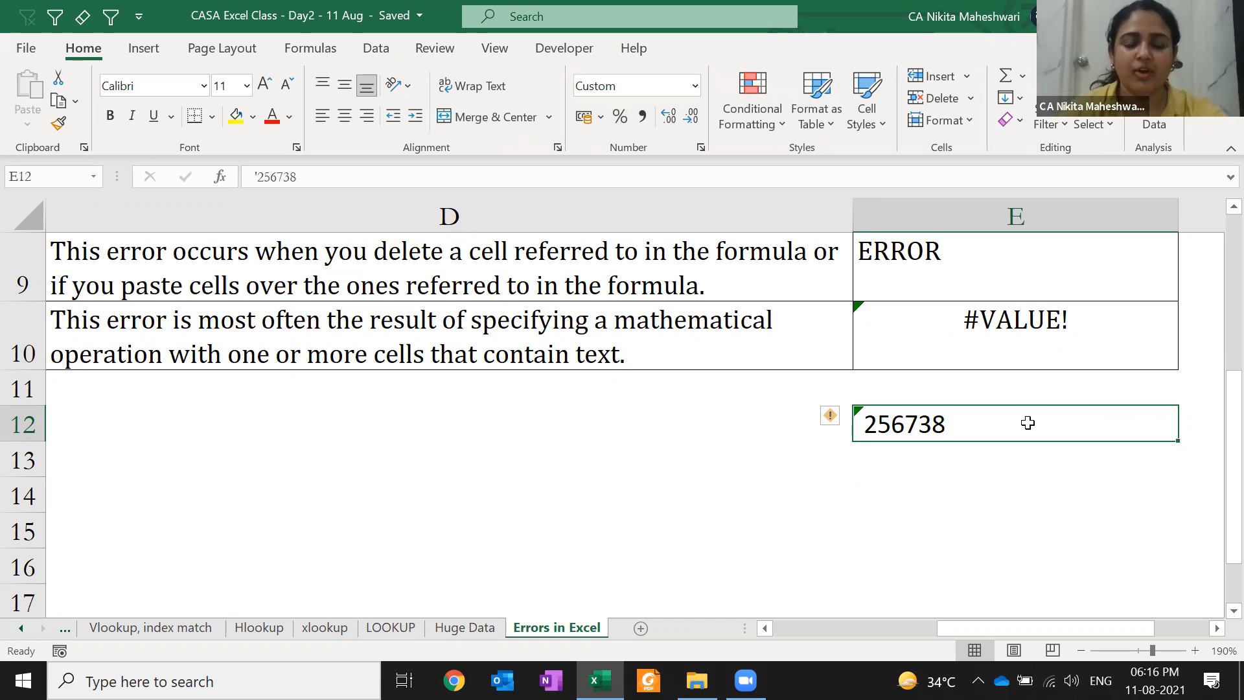
{"action": "double_click", "coordinate": [1027, 422]}
{"action": "key", "text": "Home"}
{"action": "key", "text": "Delete"}
{"action": "key", "text": "Return"}
{"action": "left_click", "coordinate": [1027, 423]}
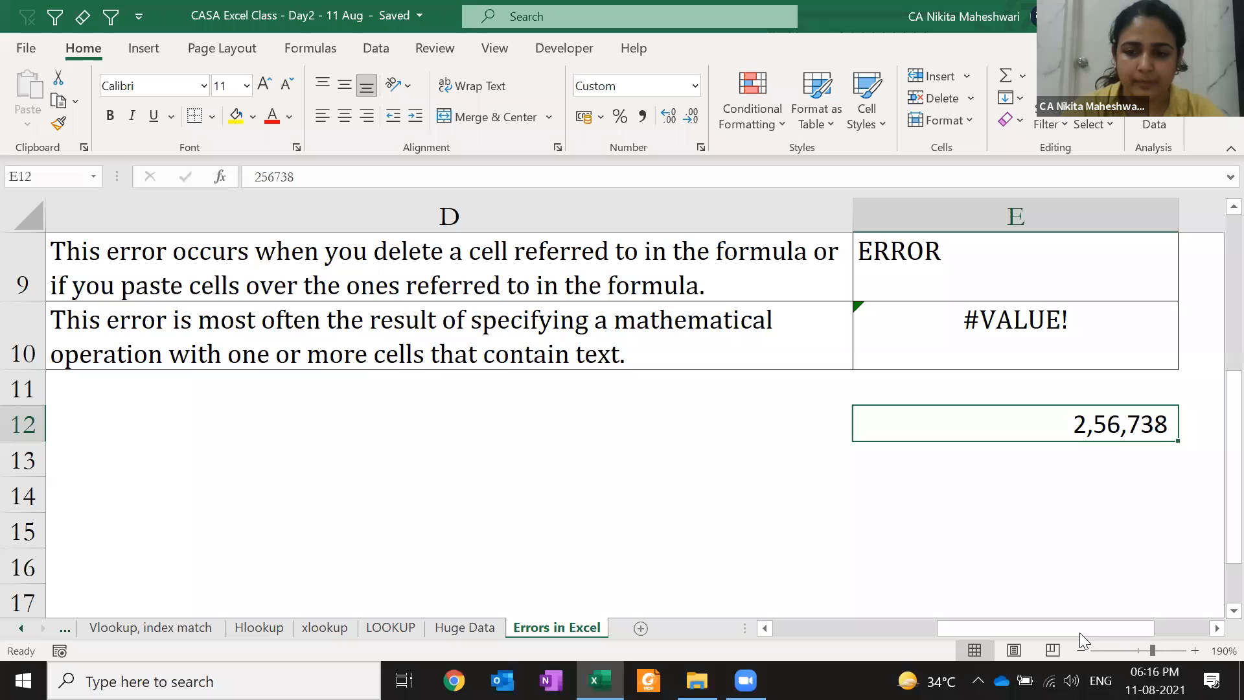
Zoom back out to 100% and return to the top of the sheet at A1
{"action": "left_click", "coordinate": [1082, 655]}
{"action": "left_click", "coordinate": [1082, 656]}
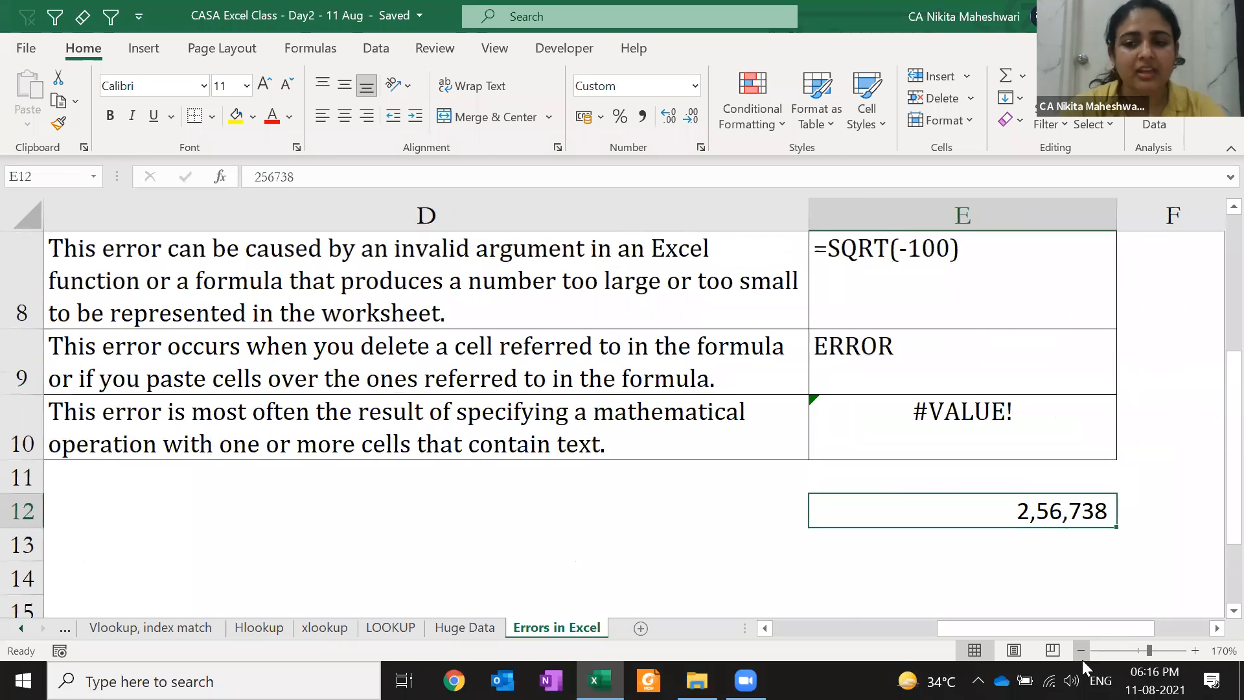
{"action": "left_click", "coordinate": [1081, 655]}
{"action": "left_click", "coordinate": [1082, 660]}
{"action": "left_click", "coordinate": [1082, 659]}
{"action": "left_click", "coordinate": [1082, 660]}
{"action": "left_click", "coordinate": [1082, 660]}
{"action": "left_click", "coordinate": [1082, 660]}
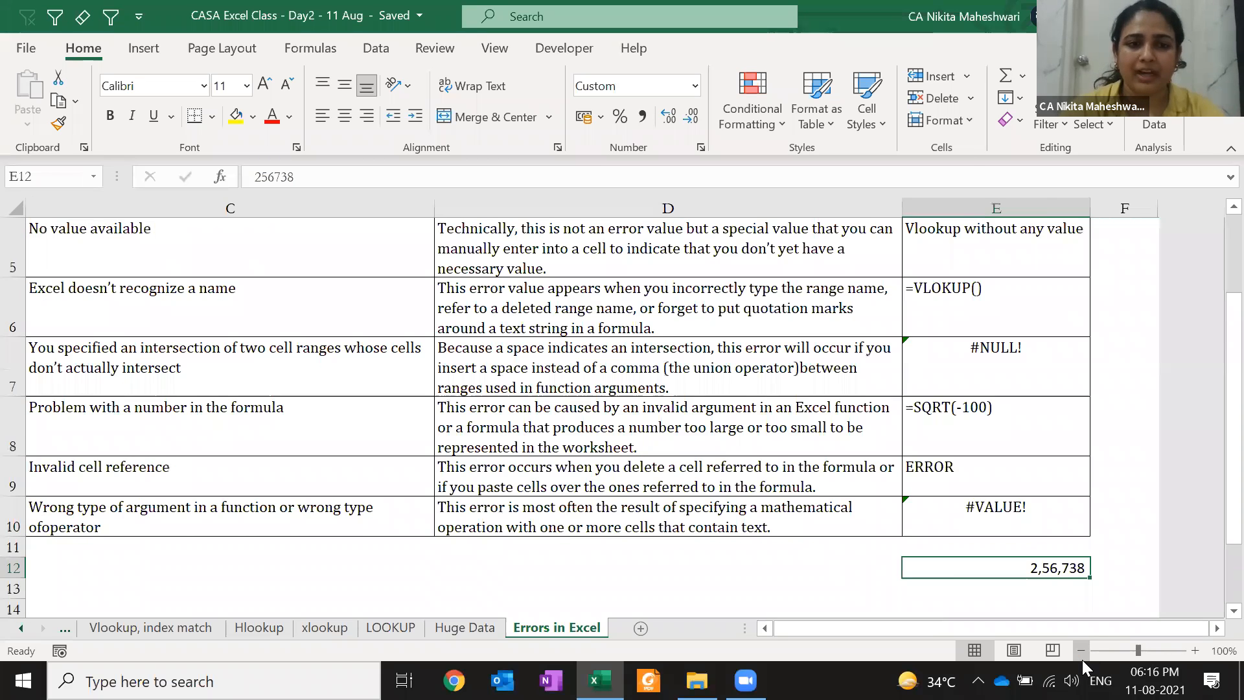
{"action": "left_click", "coordinate": [1082, 659]}
{"action": "key", "text": "ctrl+Home"}
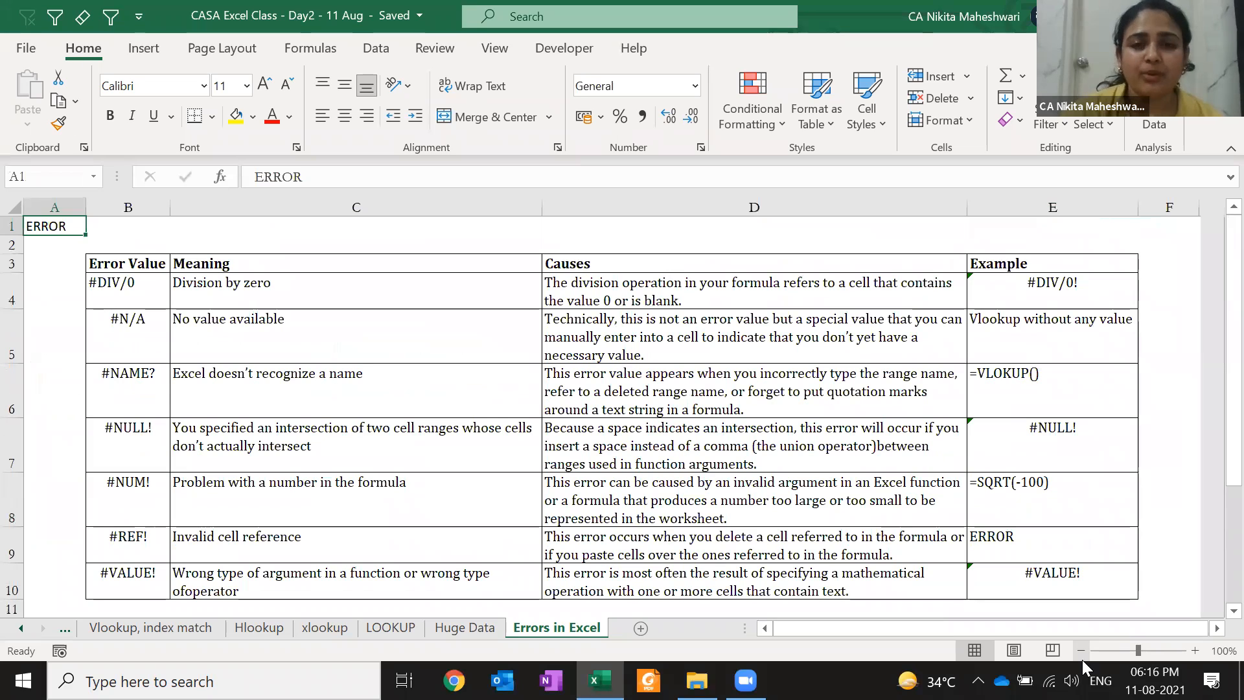
{"action": "left_click", "coordinate": [731, 57]}
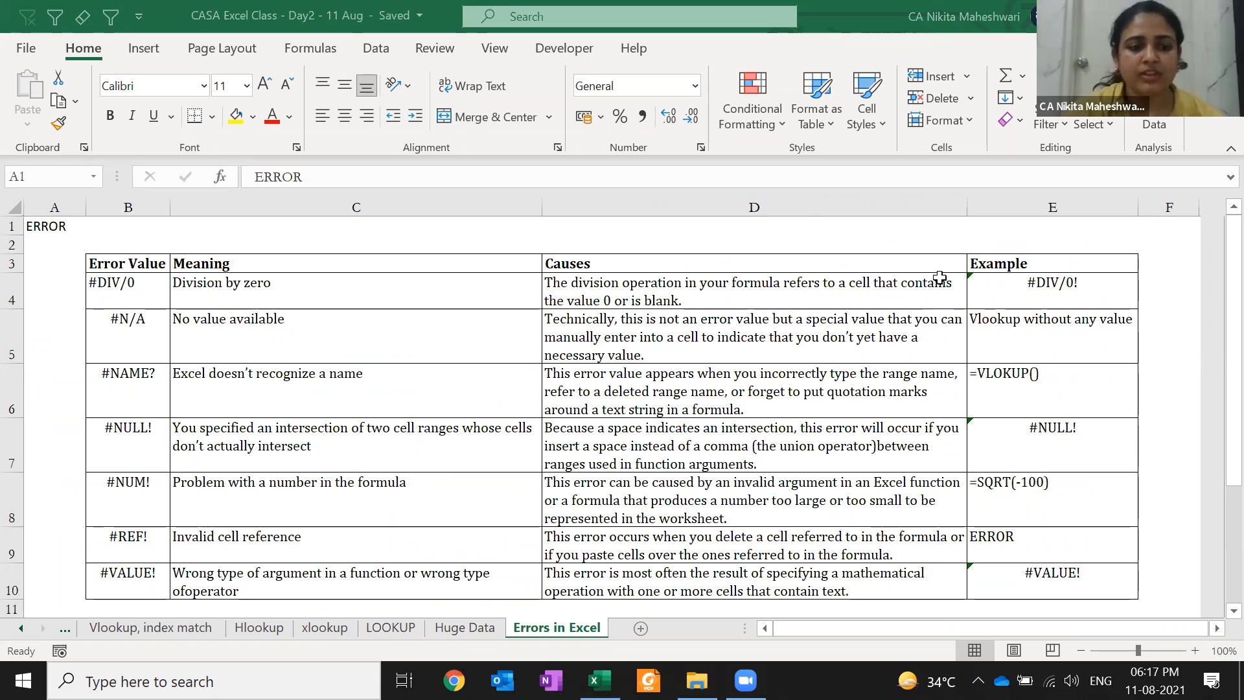
On the Vlookup, index match sheet, enter 'Ref' in L2 and 'Lookup - value - corresponding to that ref' in M2
{"action": "left_click", "coordinate": [167, 628]}
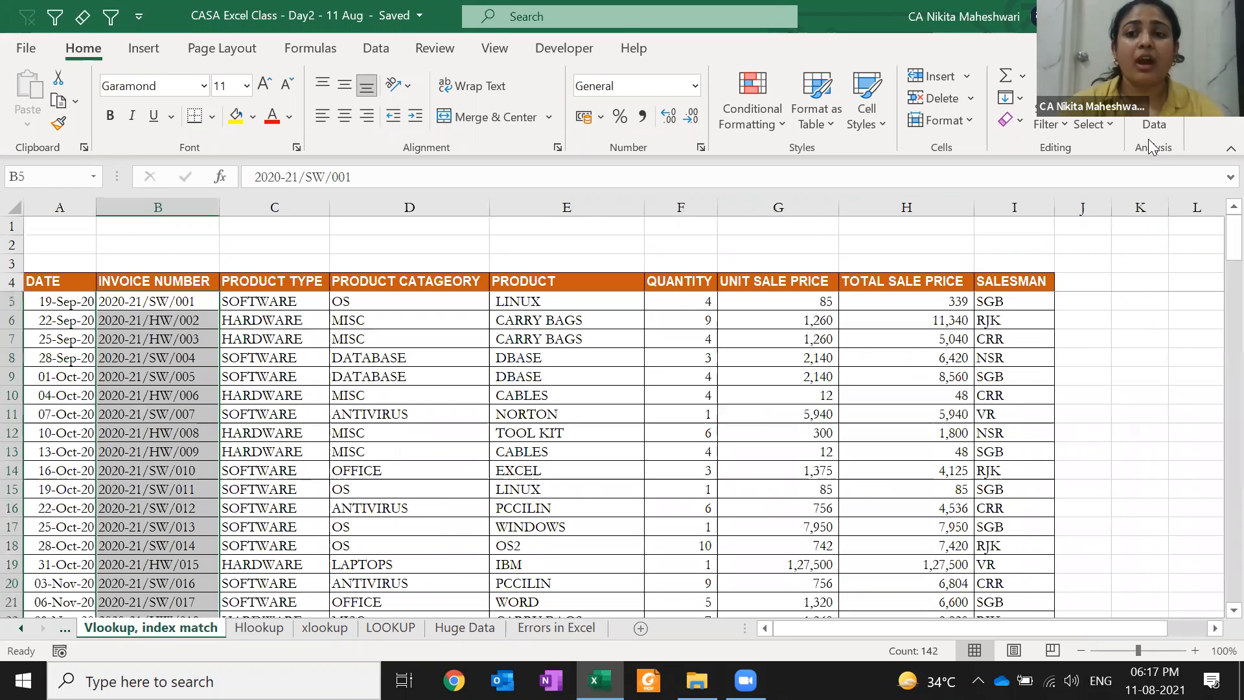
{"action": "left_click", "coordinate": [139, 253]}
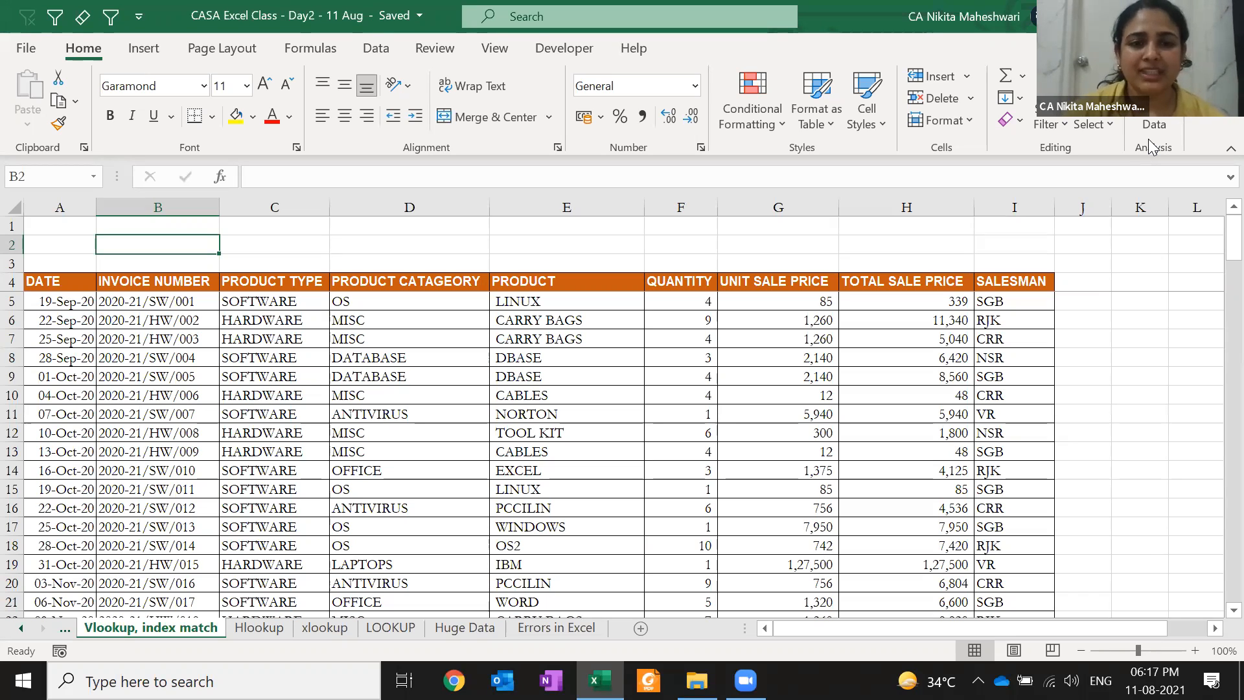
{"action": "key", "text": "Right"}
{"action": "key", "text": "Right"}
{"action": "key", "text": "Right"}
{"action": "key", "text": "Right"}
{"action": "key", "text": "Right"}
{"action": "key", "text": "Right"}
{"action": "key", "text": "Right"}
{"action": "key", "text": "Right"}
{"action": "key", "text": "Right"}
{"action": "key", "text": "Right"}
{"action": "key", "text": "Right"}
{"action": "key", "text": "Right"}
{"action": "key", "text": "Right"}
{"action": "key", "text": "Right"}
{"action": "key", "text": "Right"}
{"action": "key", "text": "Right"}
{"action": "key", "text": "Right"}
{"action": "key", "text": "Right"}
{"action": "key", "text": "Right"}
{"action": "key", "text": "Left"}
{"action": "key", "text": "Left"}
{"action": "key", "text": "Left"}
{"action": "key", "text": "Left"}
{"action": "key", "text": "Left"}
{"action": "key", "text": "Left"}
{"action": "key", "text": "Left"}
{"action": "key", "text": "Left"}
{"action": "key", "text": "Left"}
{"action": "type", "text": "Ref"}
{"action": "key", "text": "Tab"}
{"action": "type", "text": "Lookup - value "}
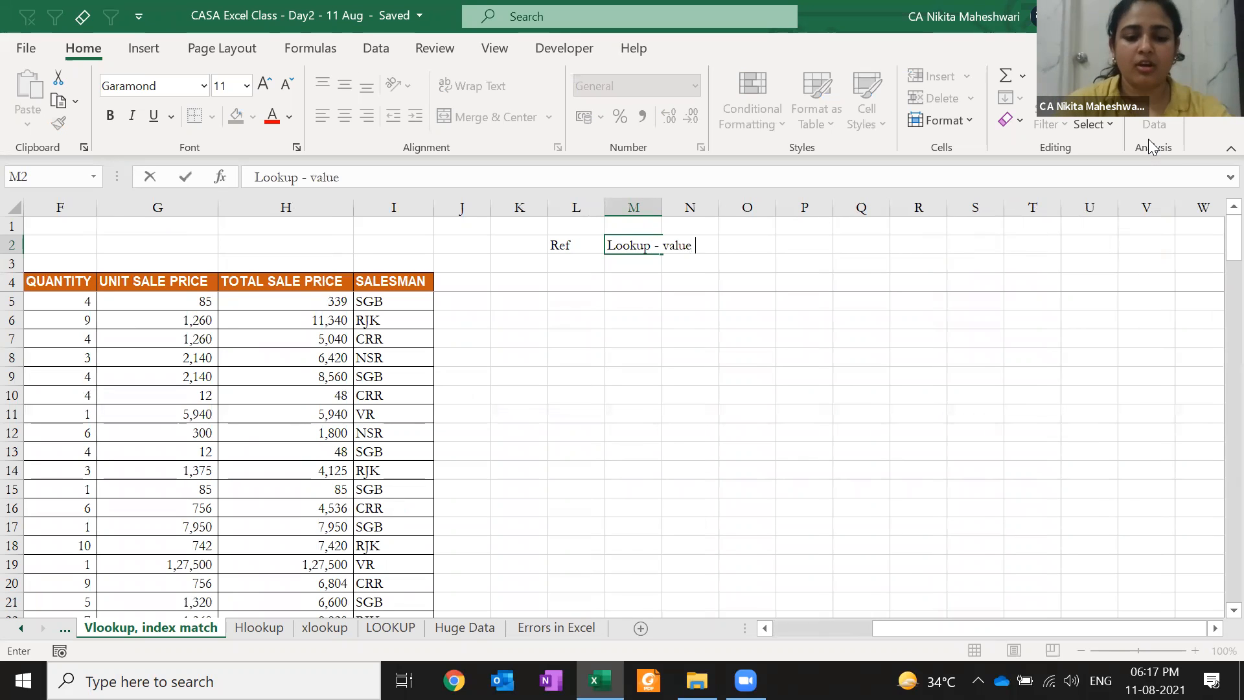
{"action": "type", "text": "- corresponding to that ref"}
{"action": "key", "text": "Return"}
Fill L4:N4 with a sample first name, surname and 'CA', and autofit column M
{"action": "key", "text": "Down"}
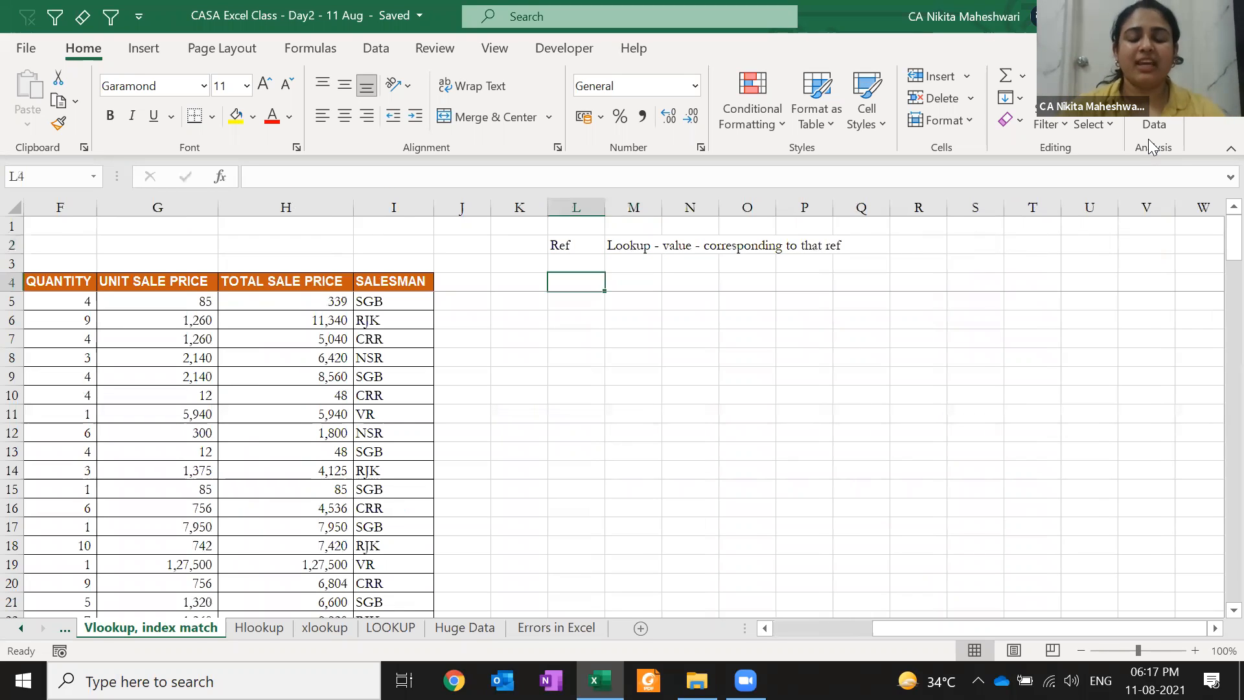
{"action": "key", "text": "Tab"}
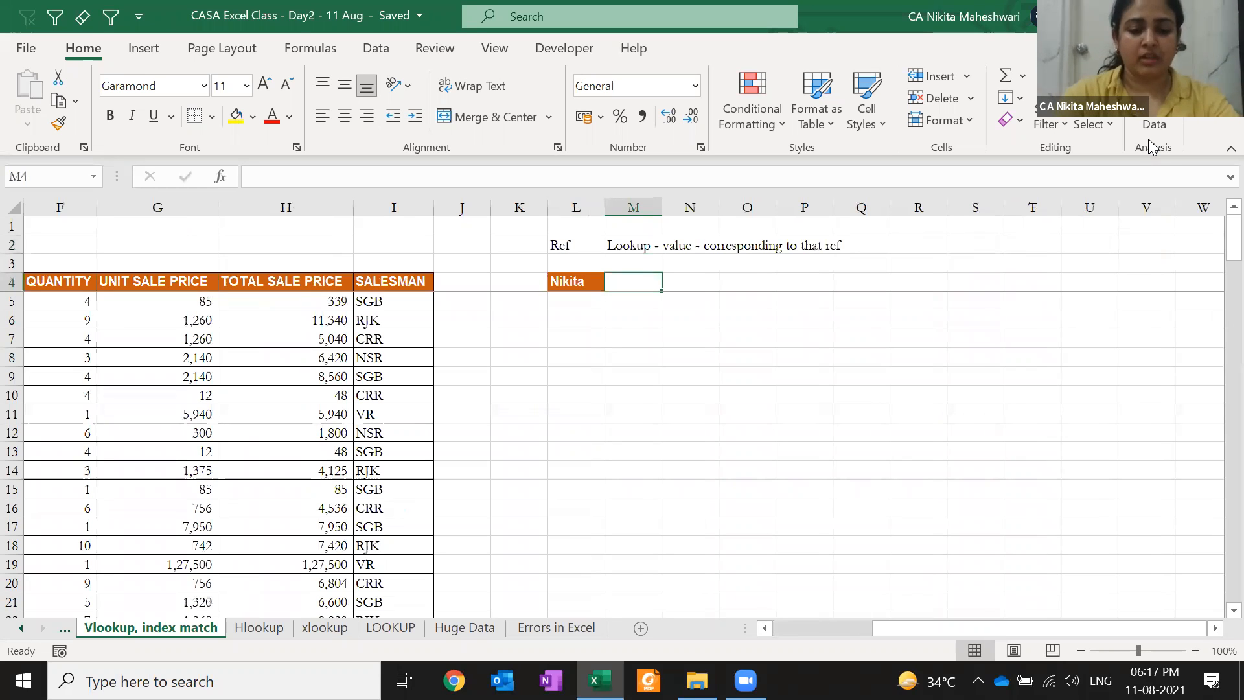
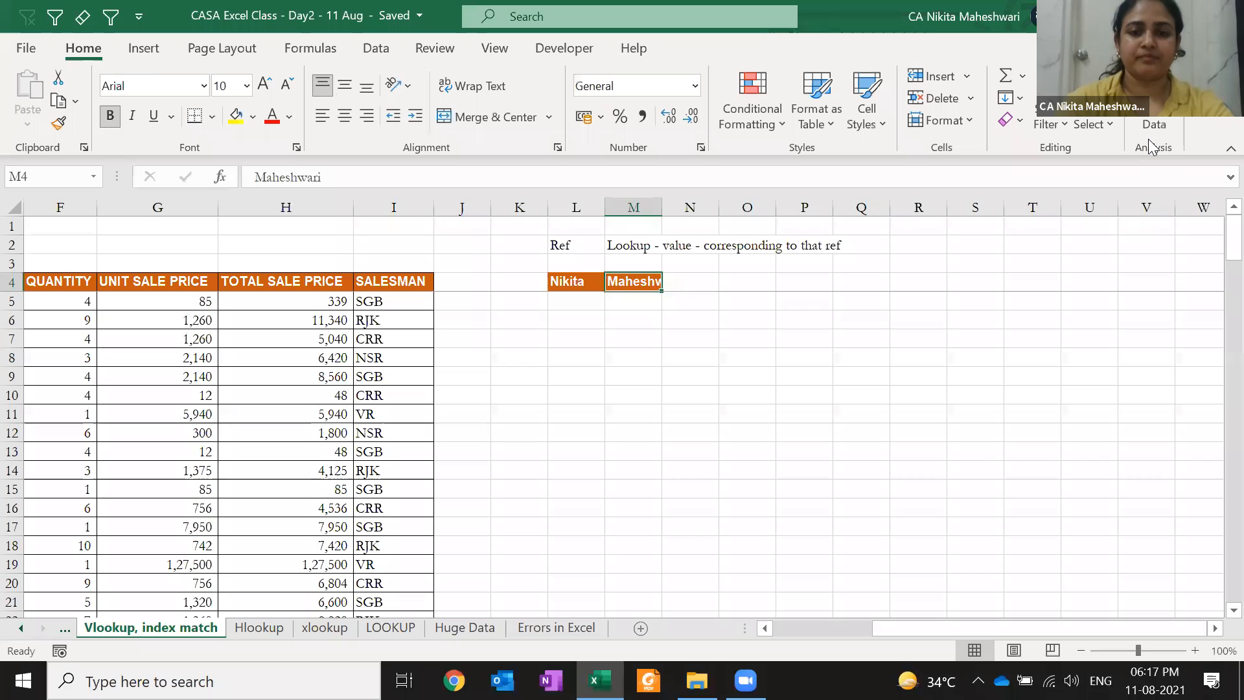
{"action": "key", "text": "Tab"}
{"action": "type", "text": "CA"}
{"action": "key", "text": "shift+Tab"}
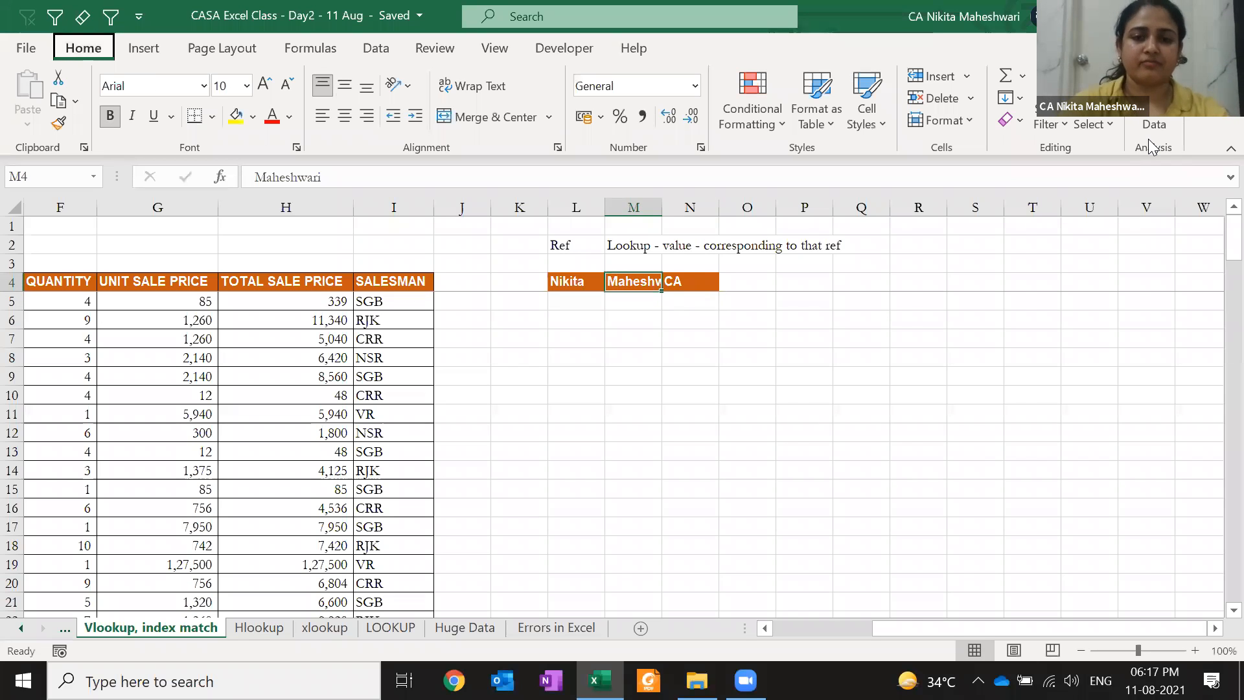
{"action": "key", "text": "alt+h"}
{"action": "key", "text": "o"}
{"action": "key", "text": "i"}
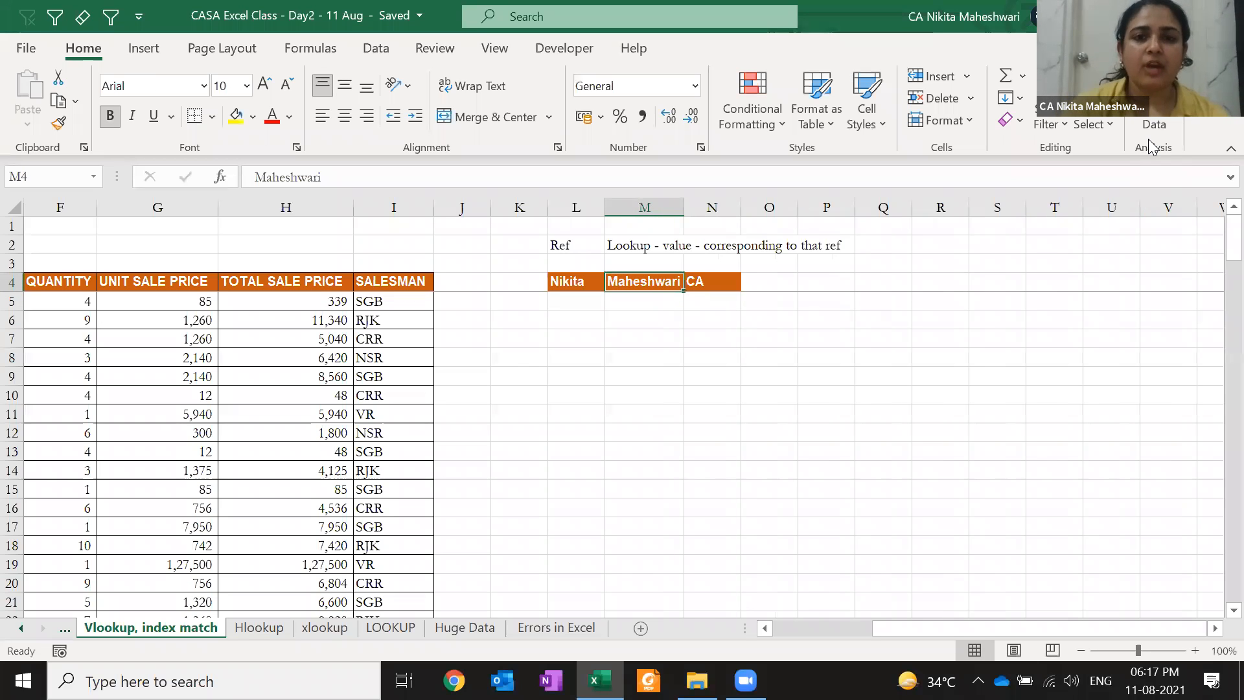
{"action": "key", "text": "Return"}
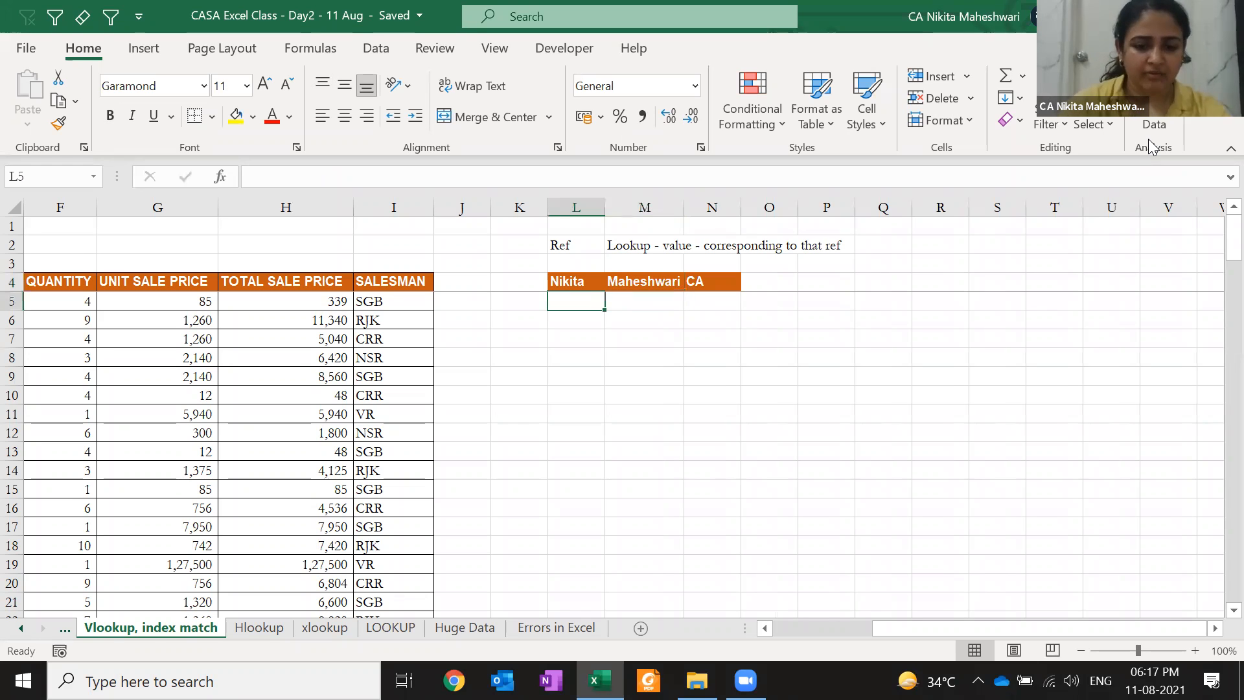
{"action": "key", "text": "Up"}
{"action": "key", "text": "shift+Right"}
{"action": "key", "text": "shift+Right"}
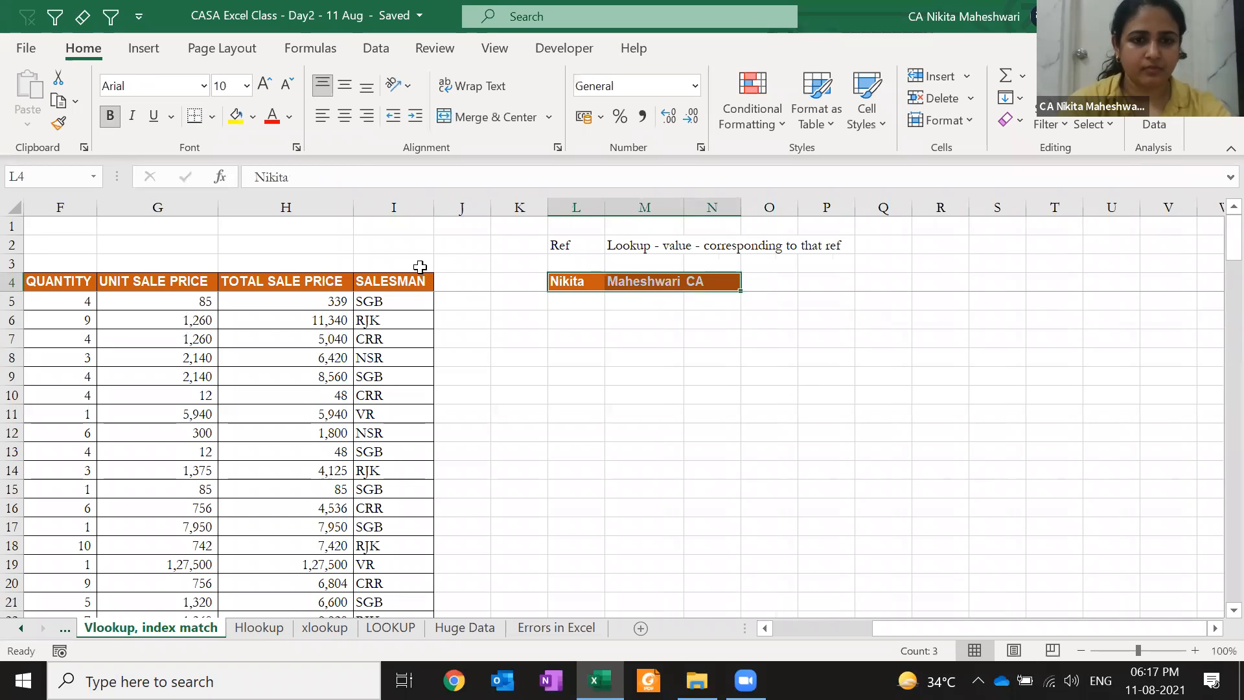
Paste only the formatting of cell I5 onto L4:N4
{"action": "left_click", "coordinate": [413, 303]}
{"action": "key", "text": "ctrl+c"}
{"action": "left_click", "coordinate": [585, 285]}
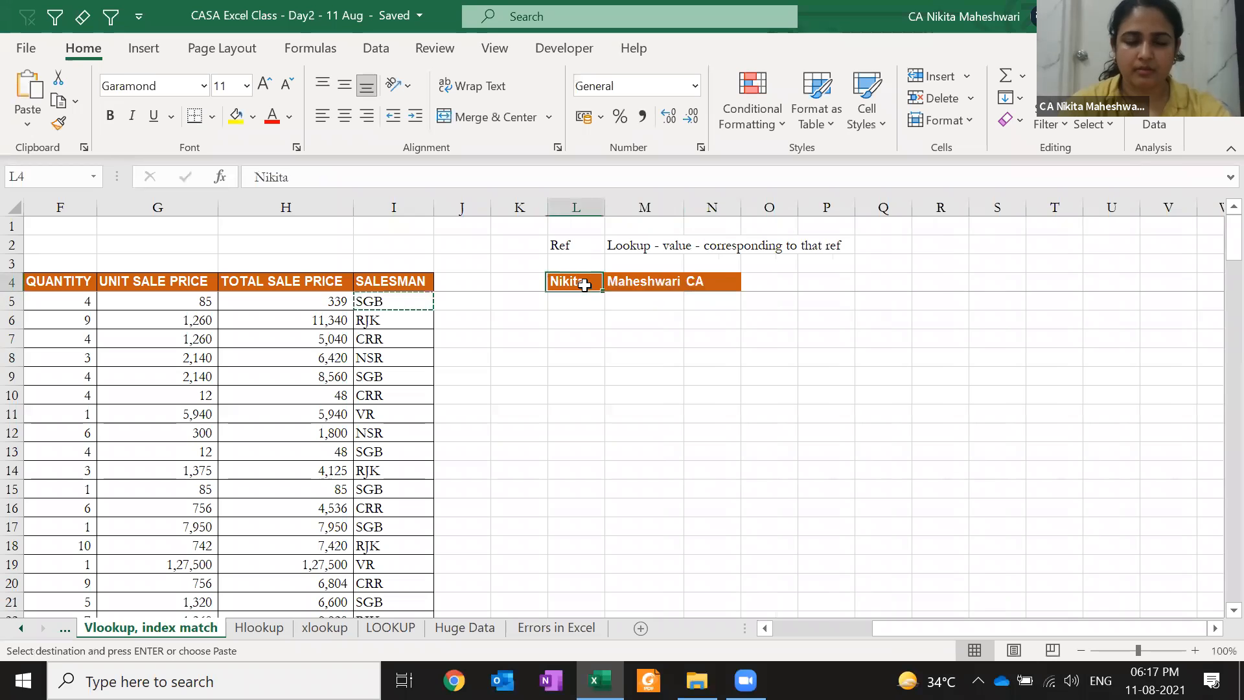
{"action": "key", "text": "ctrl+shift+Right"}
{"action": "key", "text": "ctrl+alt+v"}
{"action": "key", "text": "t"}
{"action": "key", "text": "Return"}
{"action": "key", "text": "Escape"}
{"action": "key", "text": "Down"}
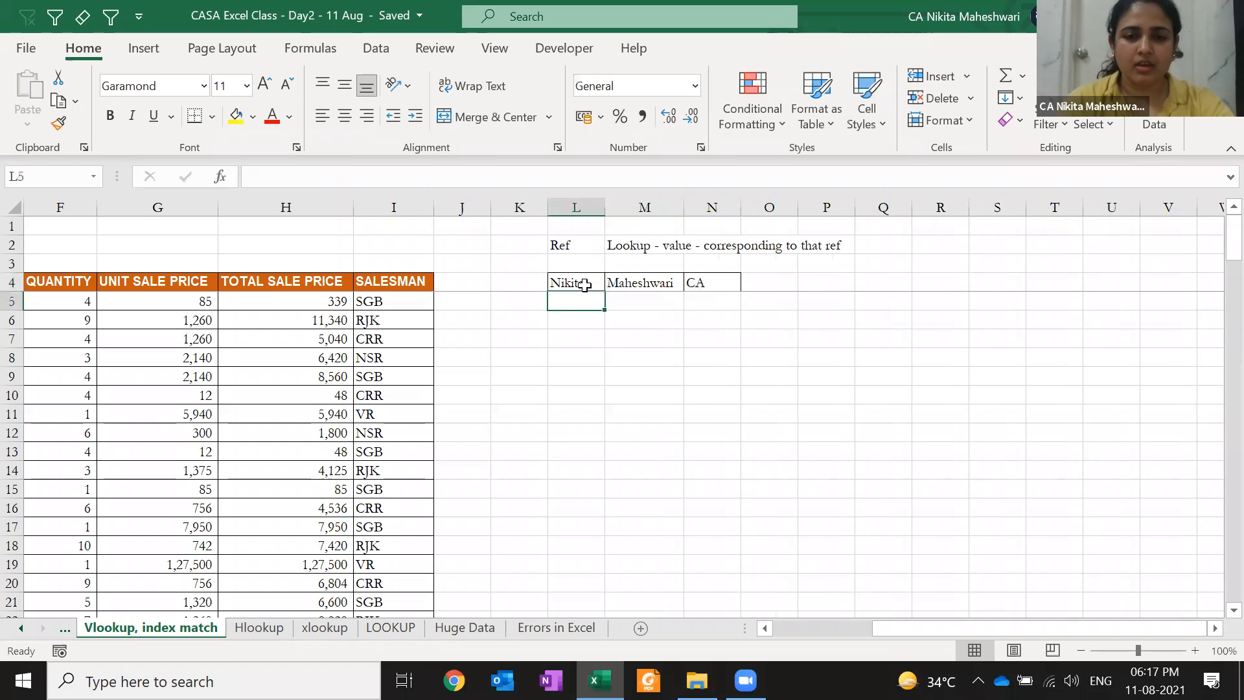
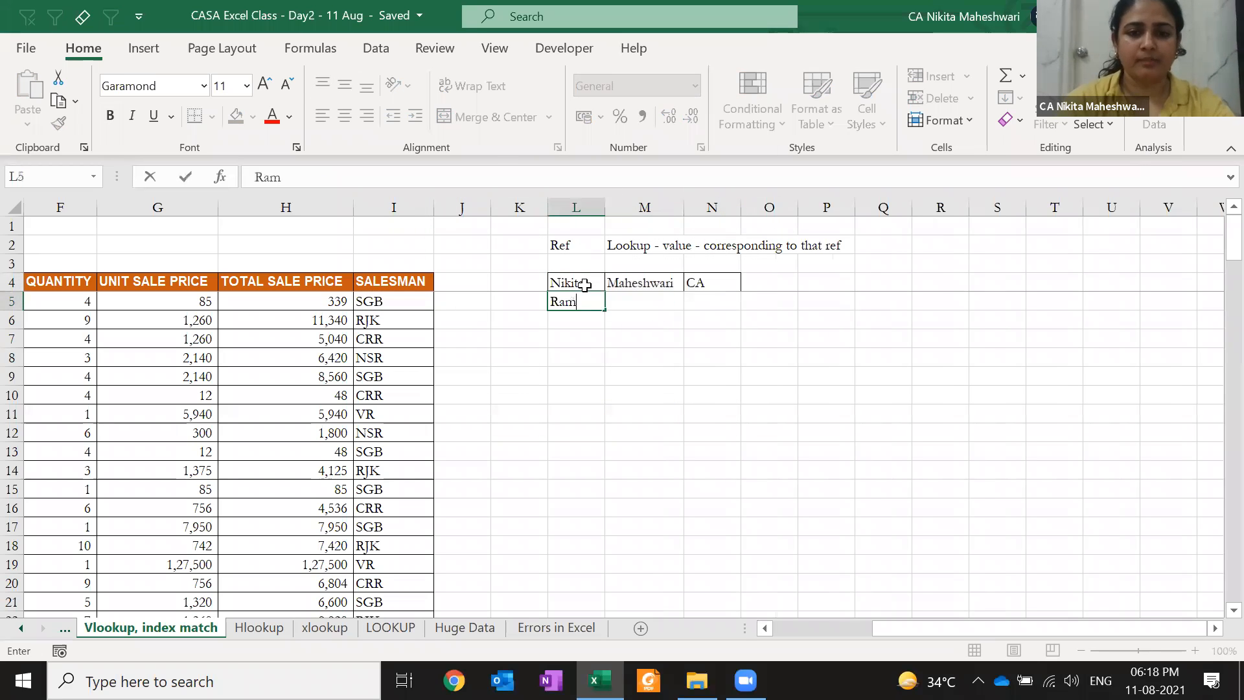
Add a second row in L5:N5 with another first name, surname and 'MBA'
{"action": "key", "text": "Tab"}
{"action": "key", "text": "Tab"}
{"action": "key", "text": "Left"}
{"action": "key", "text": "F2"}
{"action": "key", "text": "Tab"}
{"action": "type", "text": "MBA"}
{"action": "key", "text": "Return"}
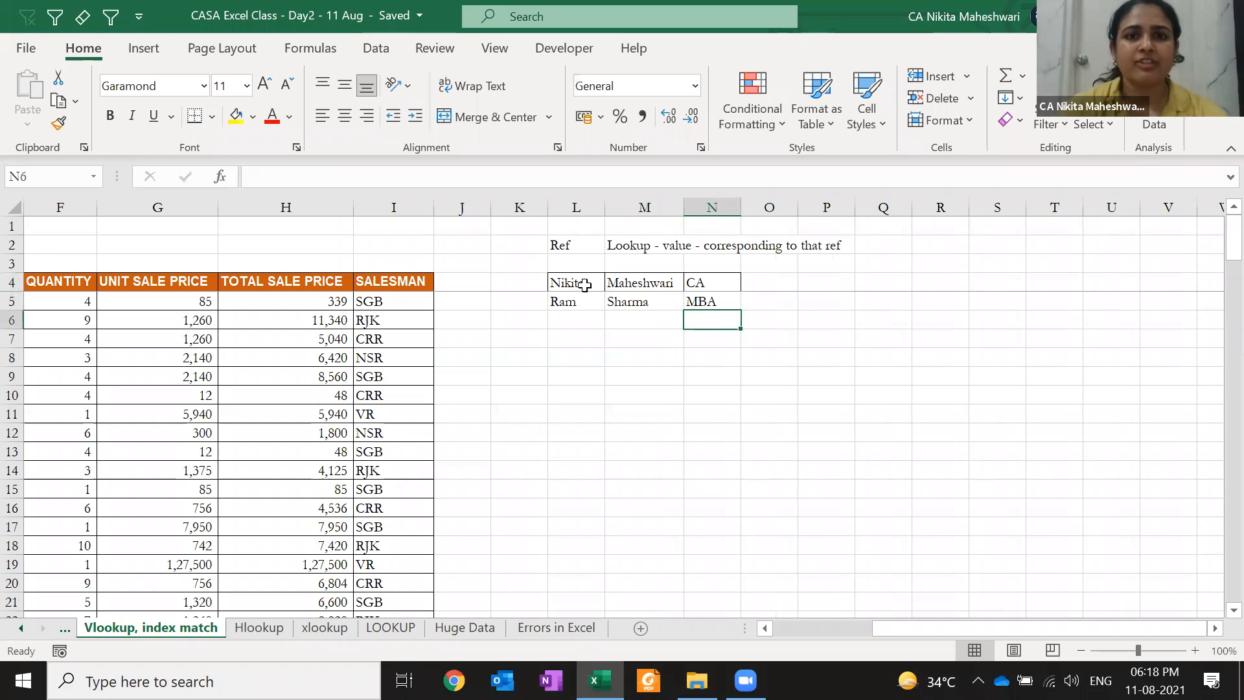
{"action": "key", "text": "Down"}
{"action": "key", "text": "Down"}
{"action": "key", "text": "Down"}
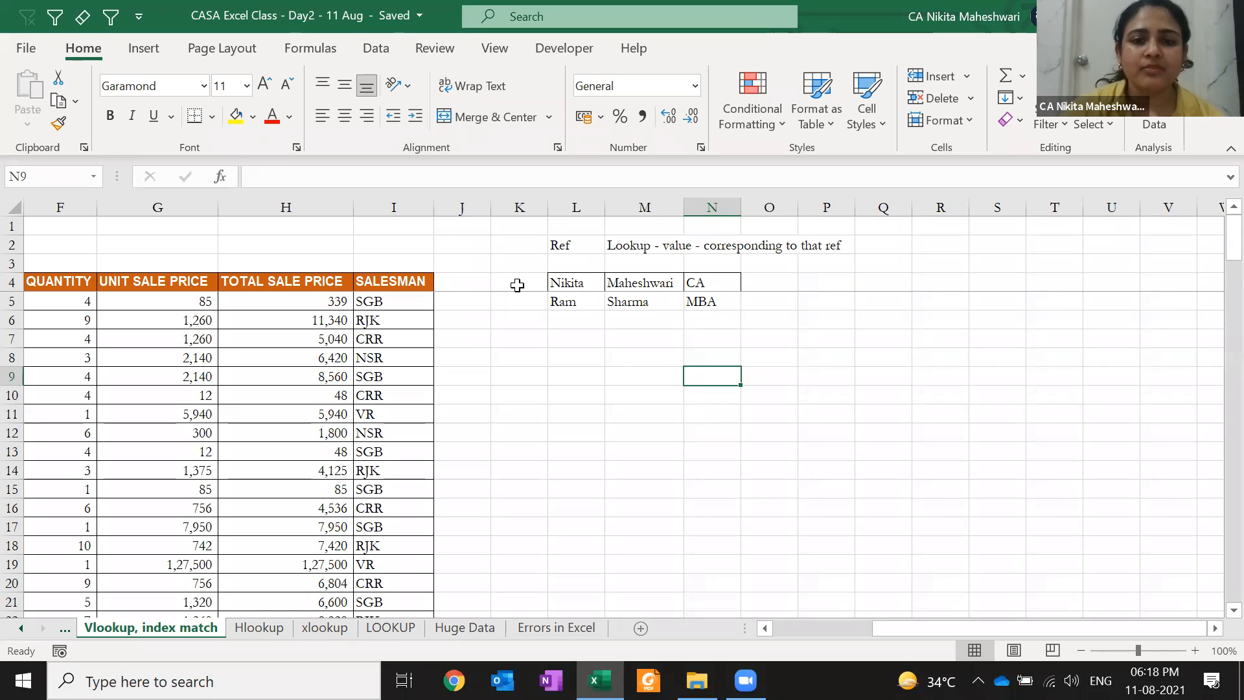
Review the small table's name cells and move to cell M8 for the formula
{"action": "left_click_drag", "start_coordinate": [555, 279], "coordinate": [571, 465]}
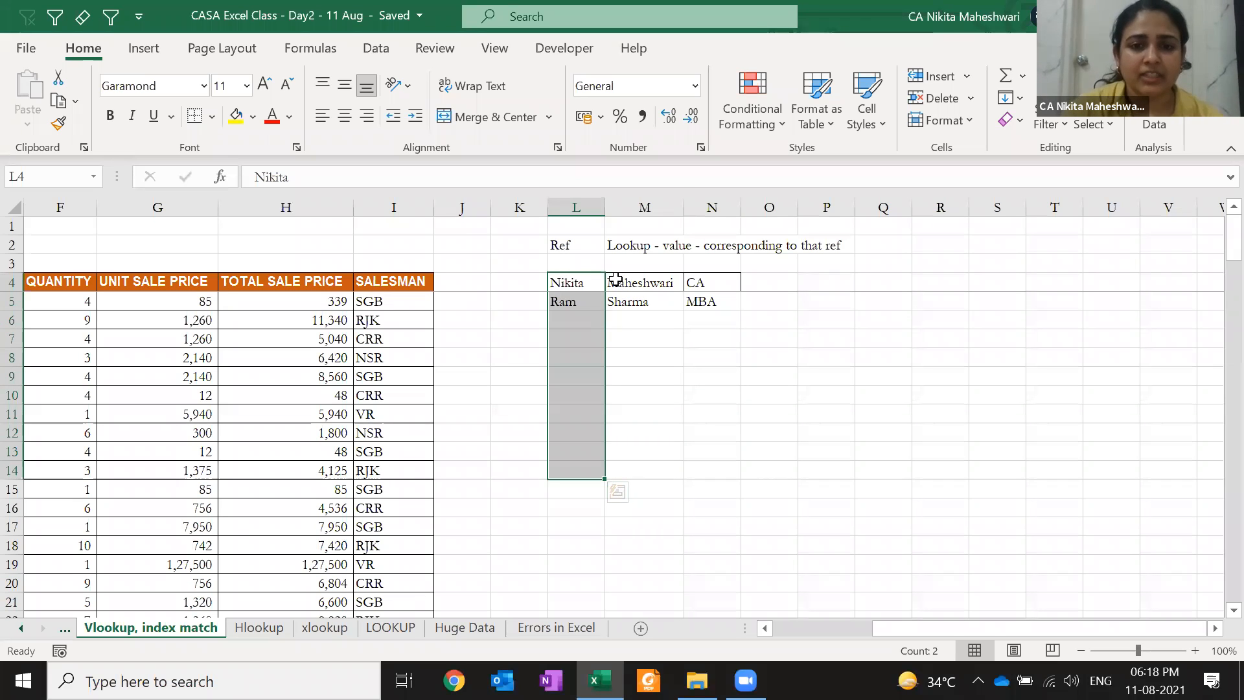
{"action": "key", "text": "shift+BackSpace"}
{"action": "key", "text": "Right"}
{"action": "key", "text": "Right"}
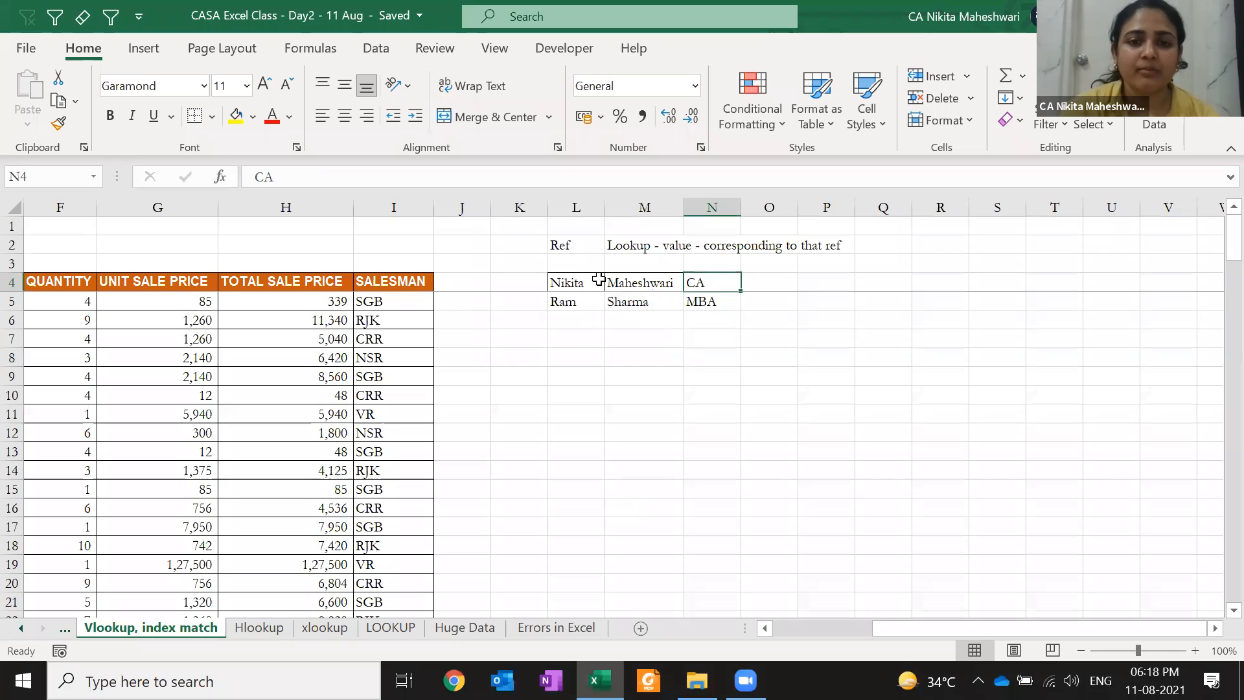
{"action": "left_click", "coordinate": [587, 278]}
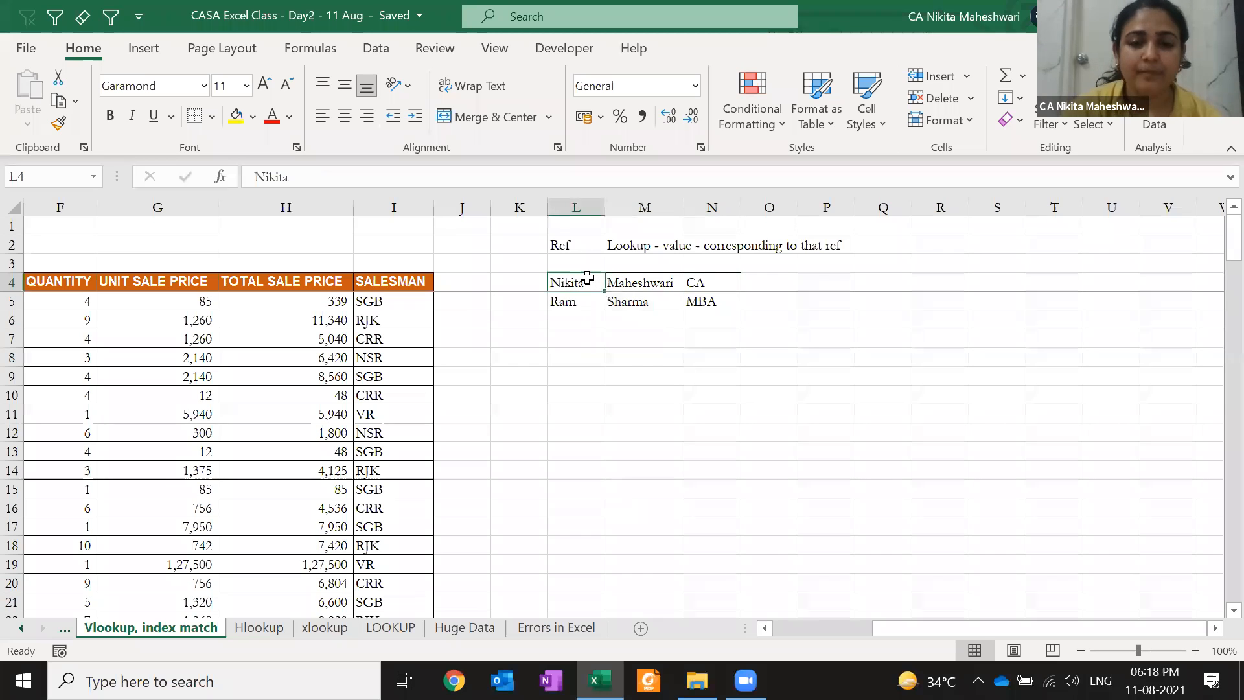
{"action": "key", "text": "Right"}
{"action": "key", "text": "Right"}
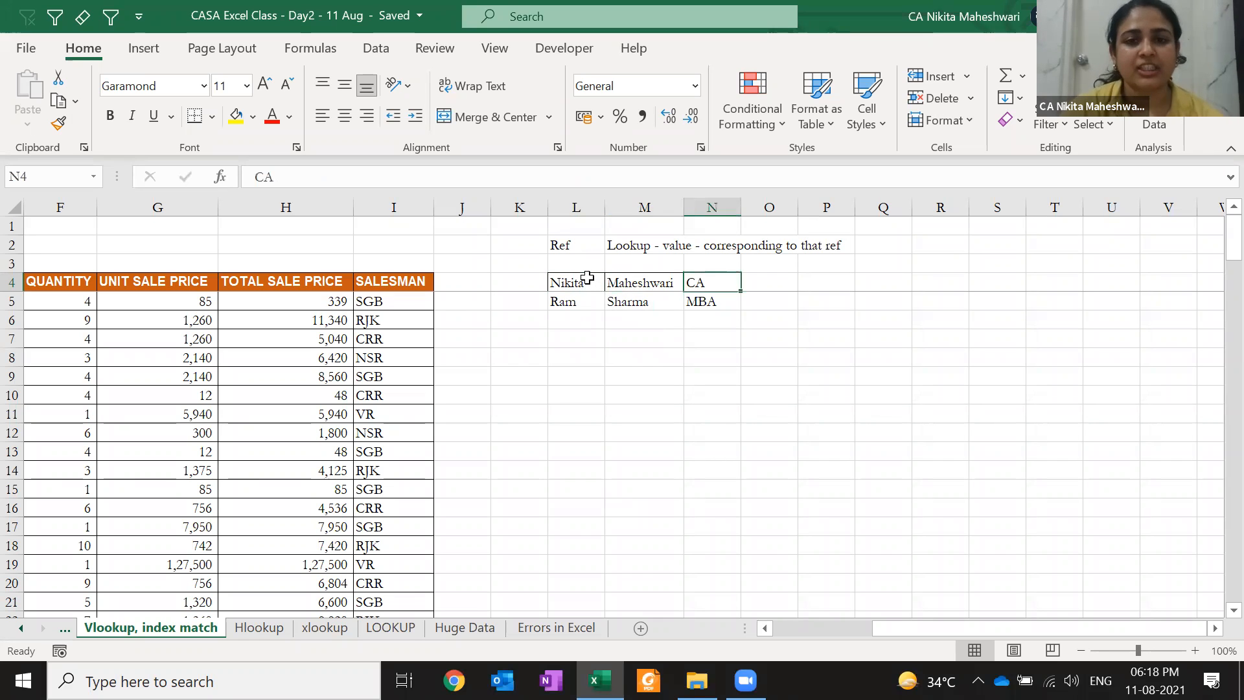
{"action": "key", "text": "Down"}
{"action": "key", "text": "Down"}
{"action": "key", "text": "Down"}
{"action": "key", "text": "Down"}
{"action": "key", "text": "Left"}
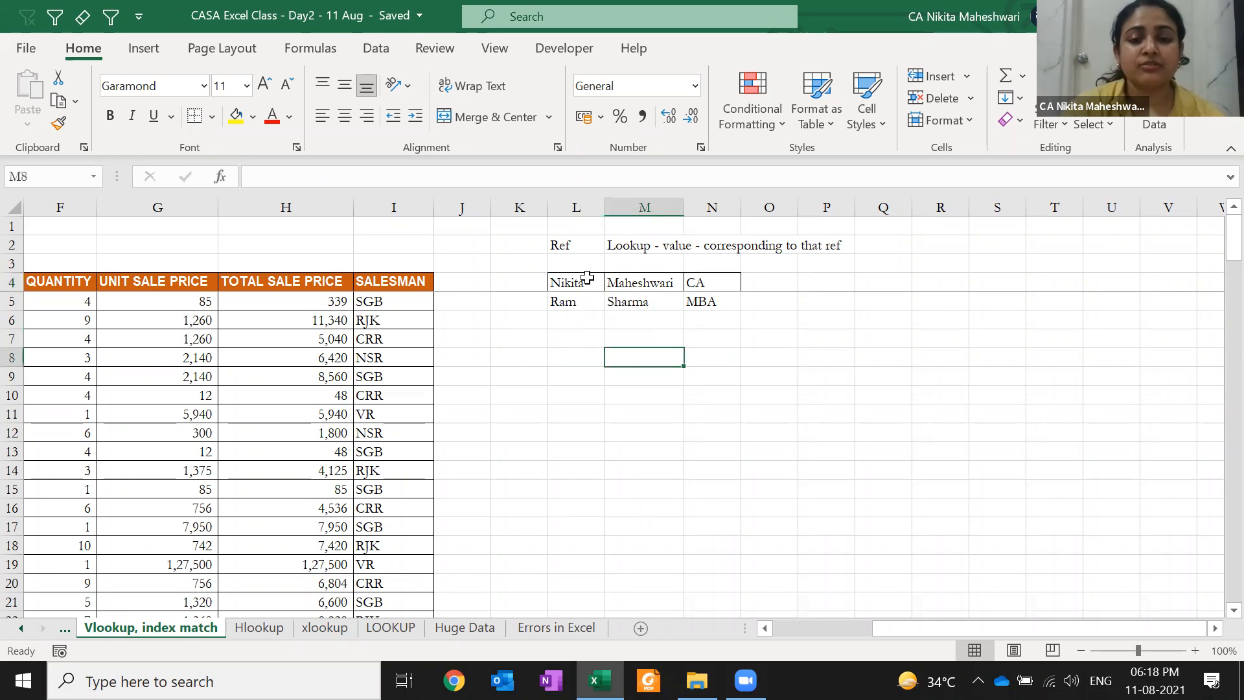
In M8, begin =VLOOKUP( with the first person's quoted first name as the lookup value
{"action": "type", "text": "="}
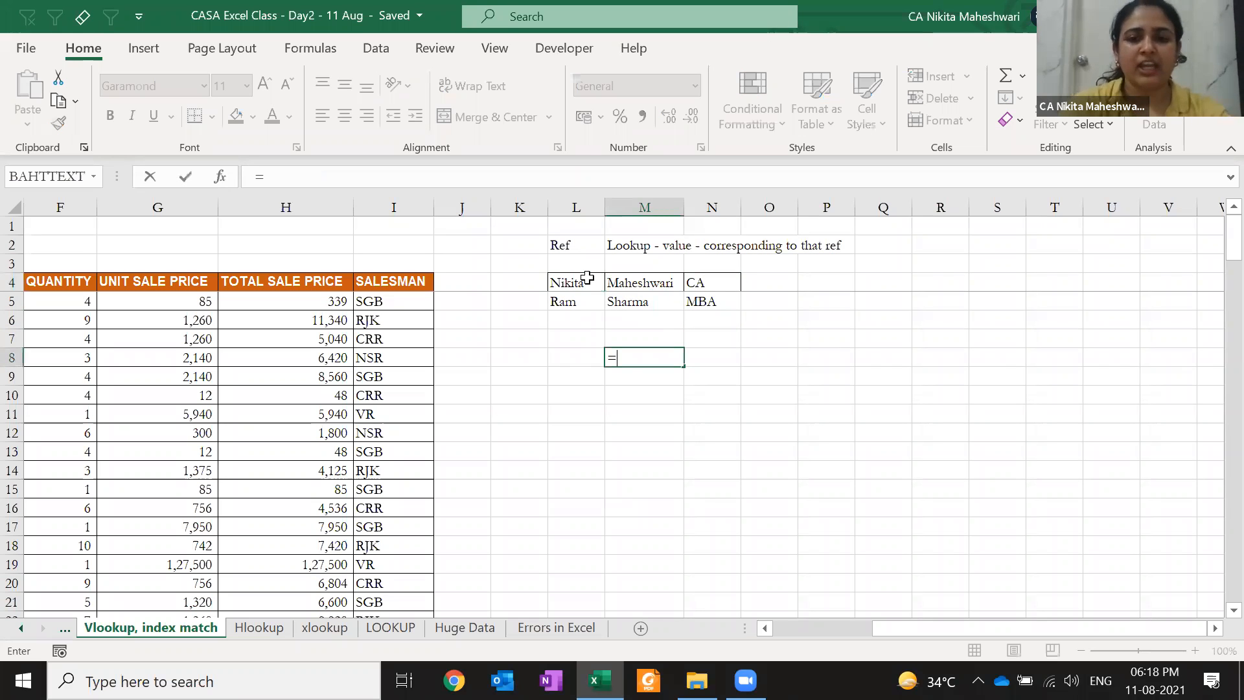
{"action": "type", "text": "VLOOKUP("}
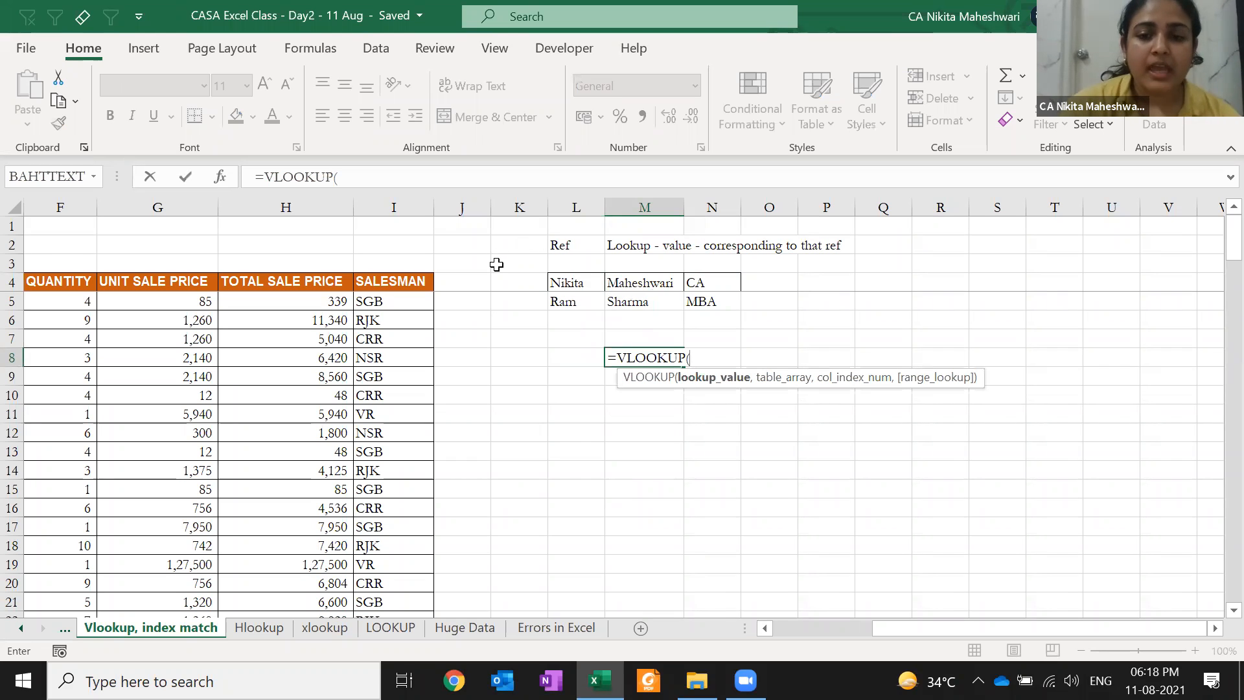
{"action": "type", "text": "\"nik"}
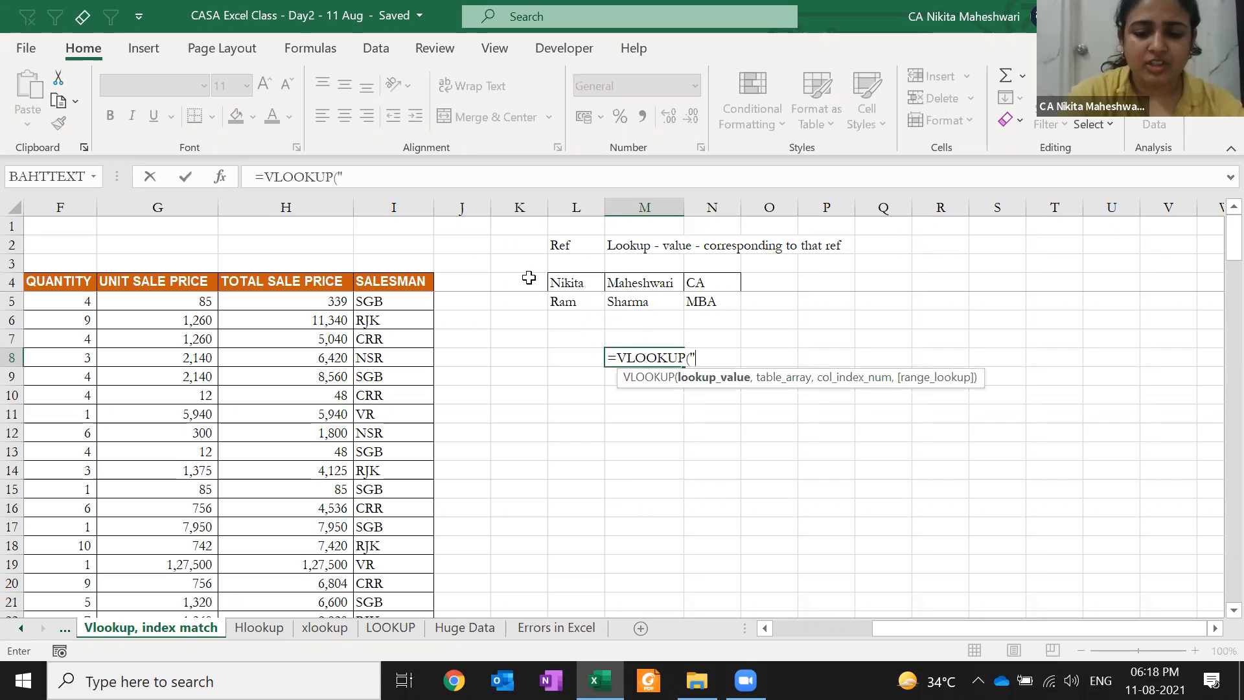
{"action": "key", "text": "BackSpace"}
{"action": "key", "text": "BackSpace"}
{"action": "key", "text": "BackSpace"}
{"action": "type", "text": "R"}
{"action": "key", "text": "BackSpace"}
{"action": "type", "text": "nikita\""}
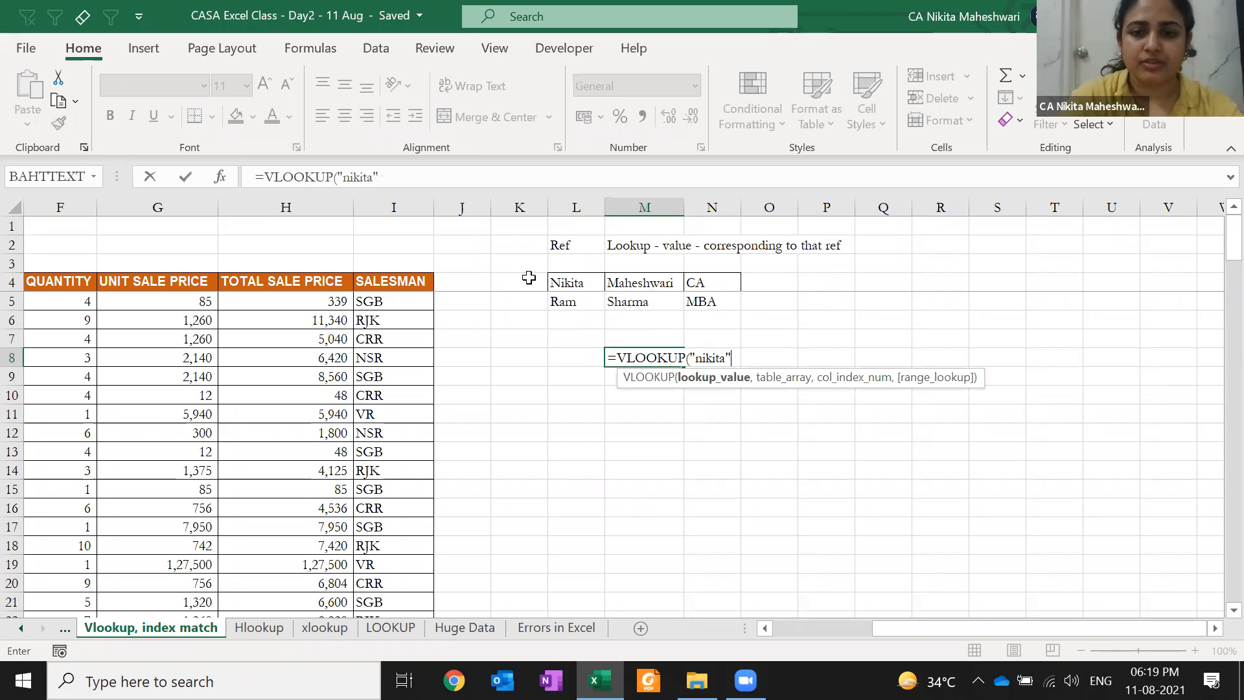
{"action": "type", "text": ","}
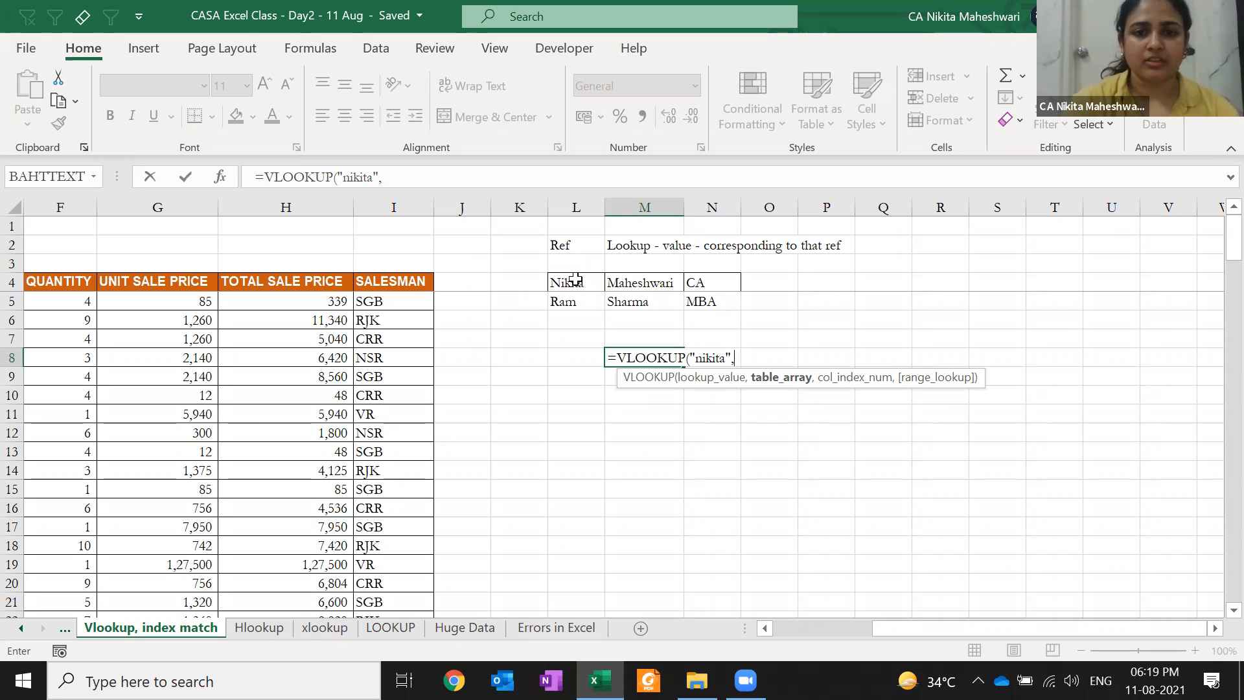
Add L4:N5 as the table range and 3 as the column number to the VLOOKUP
{"action": "left_click_drag", "start_coordinate": [581, 283], "coordinate": [702, 305]}
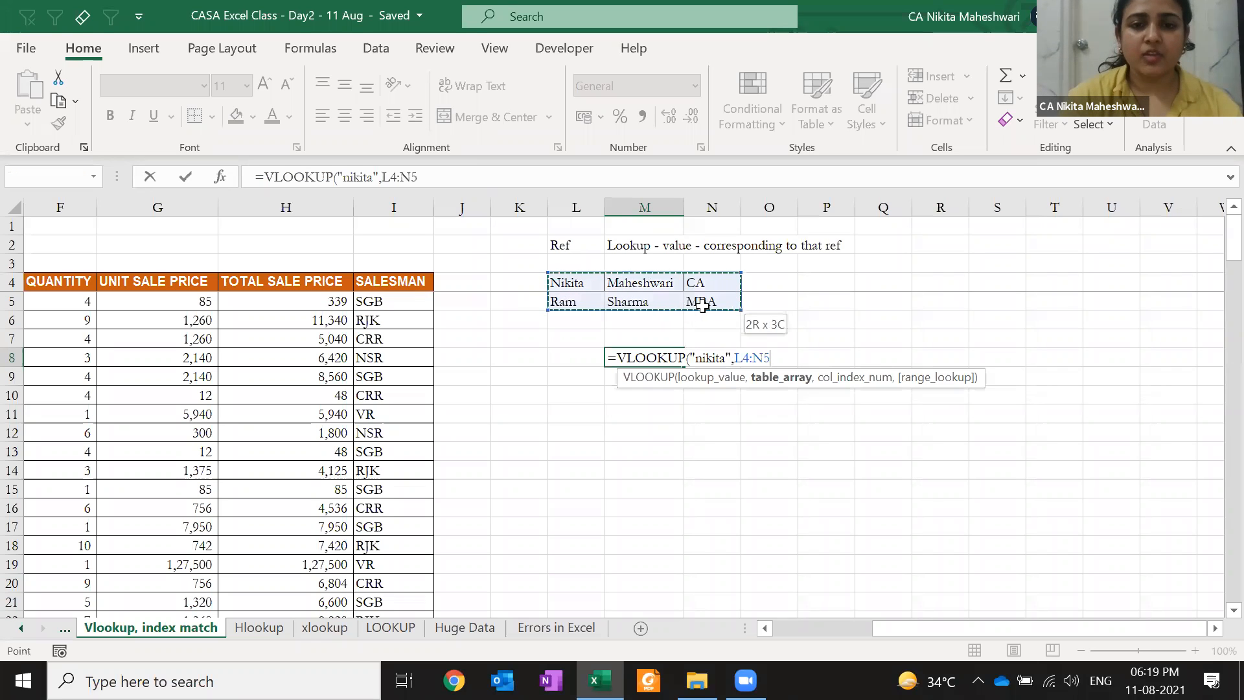
{"action": "left_click_drag", "start_coordinate": [702, 305], "coordinate": [703, 306]}
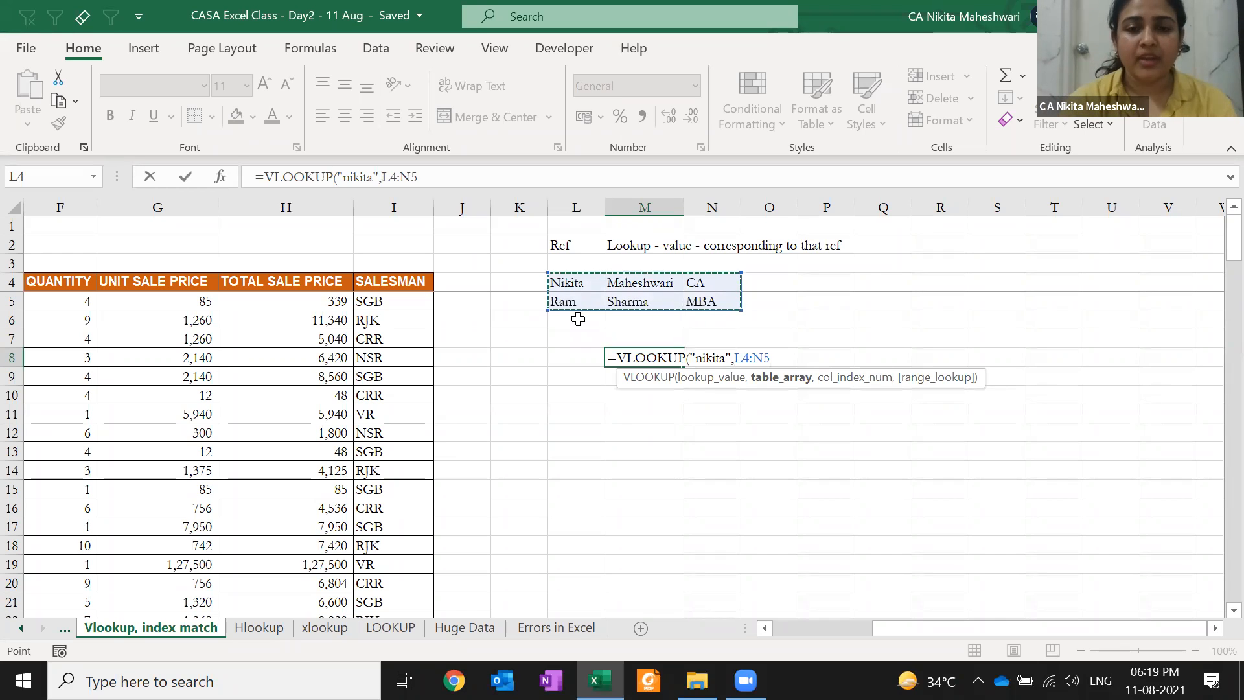
{"action": "type", "text": ","}
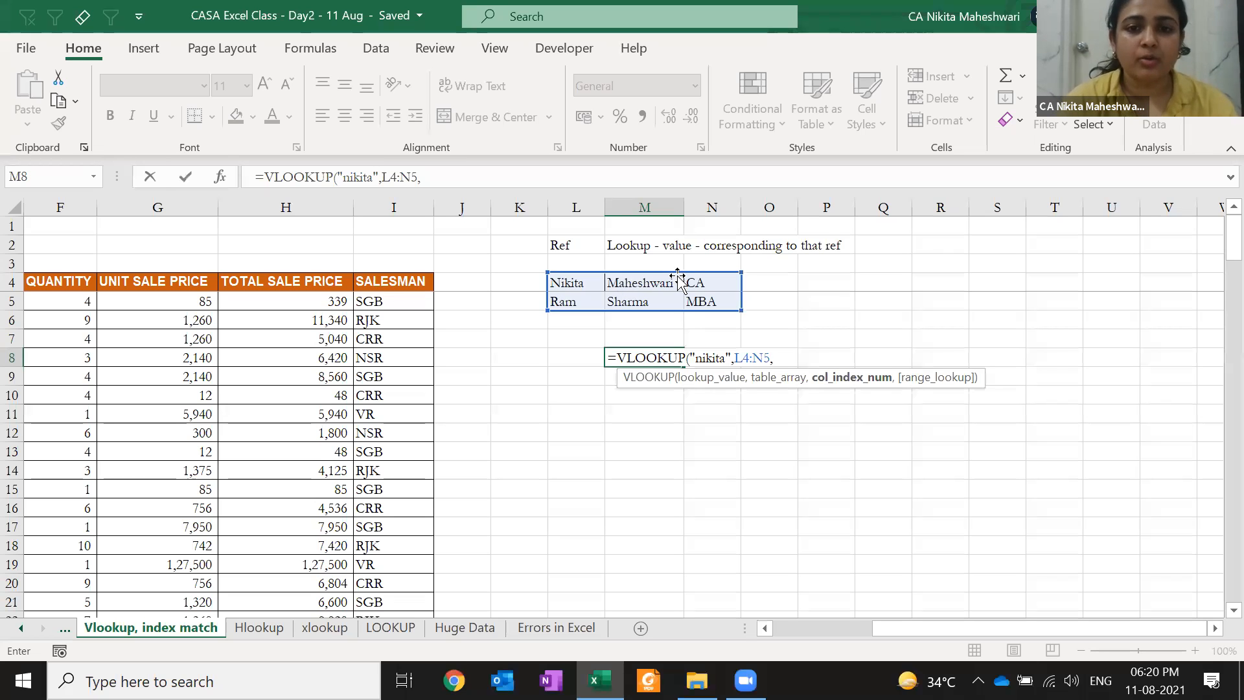
{"action": "type", "text": "3"}
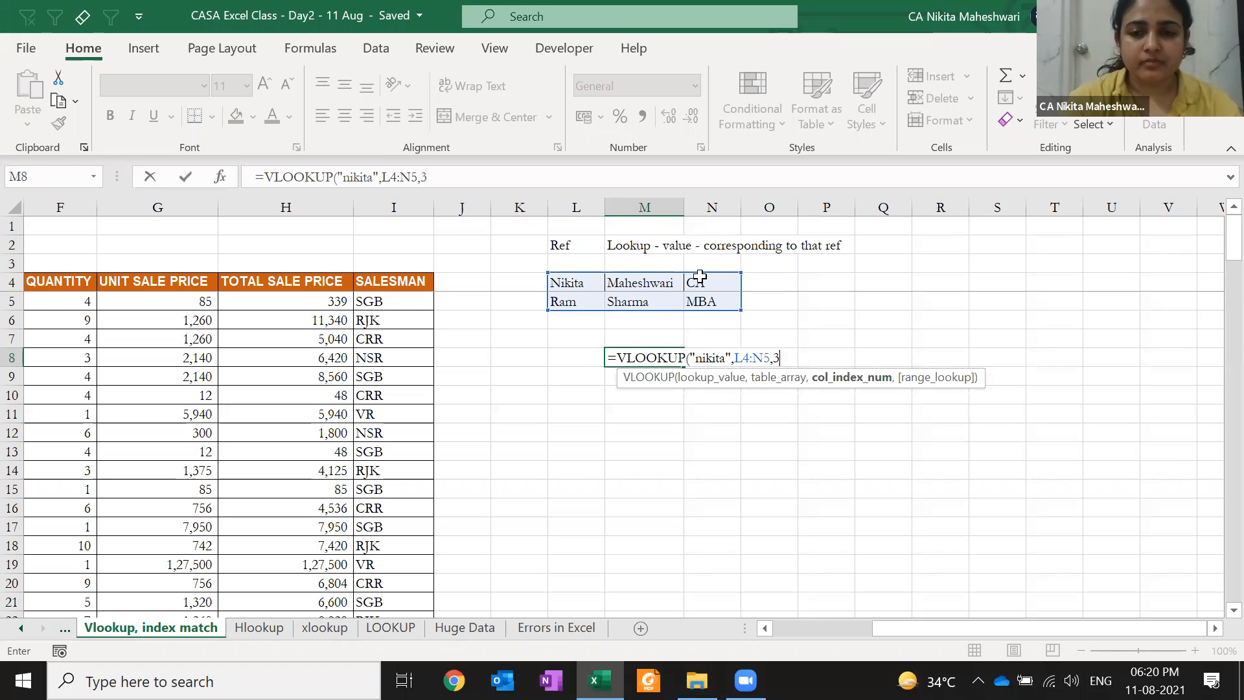
{"action": "type", "text": ","}
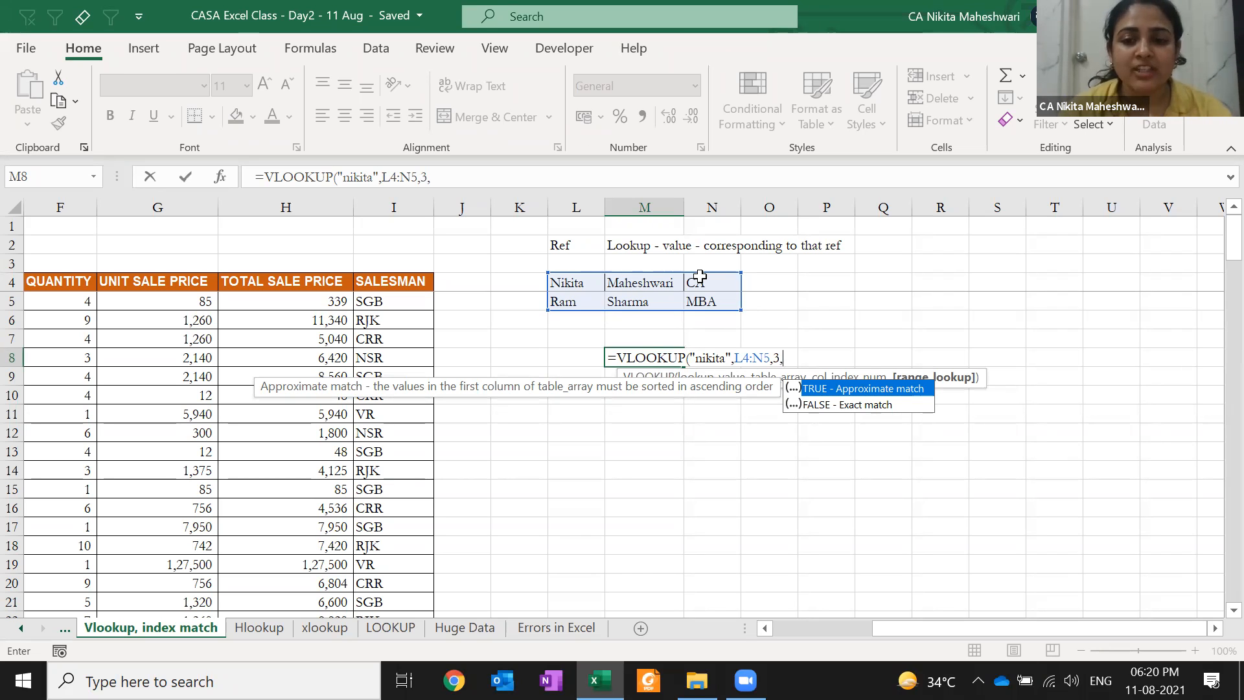
Set the range_lookup argument to 0 for an exact match and close the VLOOKUP
{"action": "key", "text": "Down"}
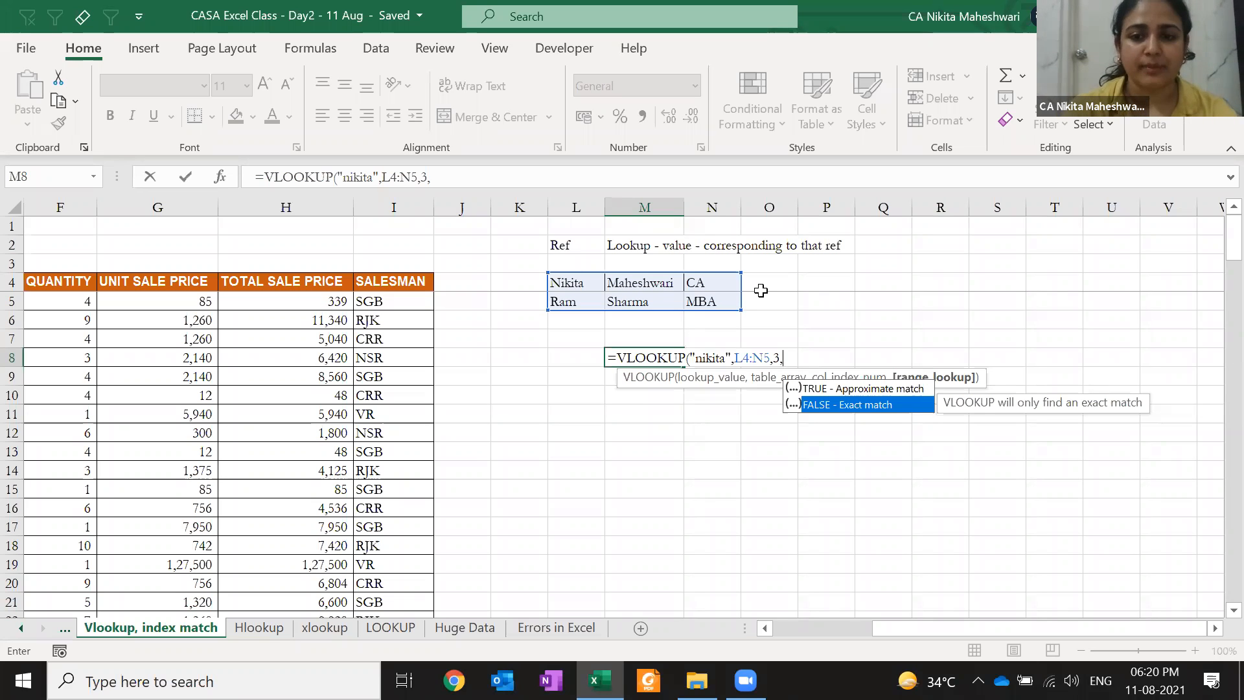
{"action": "type", "text": "0"}
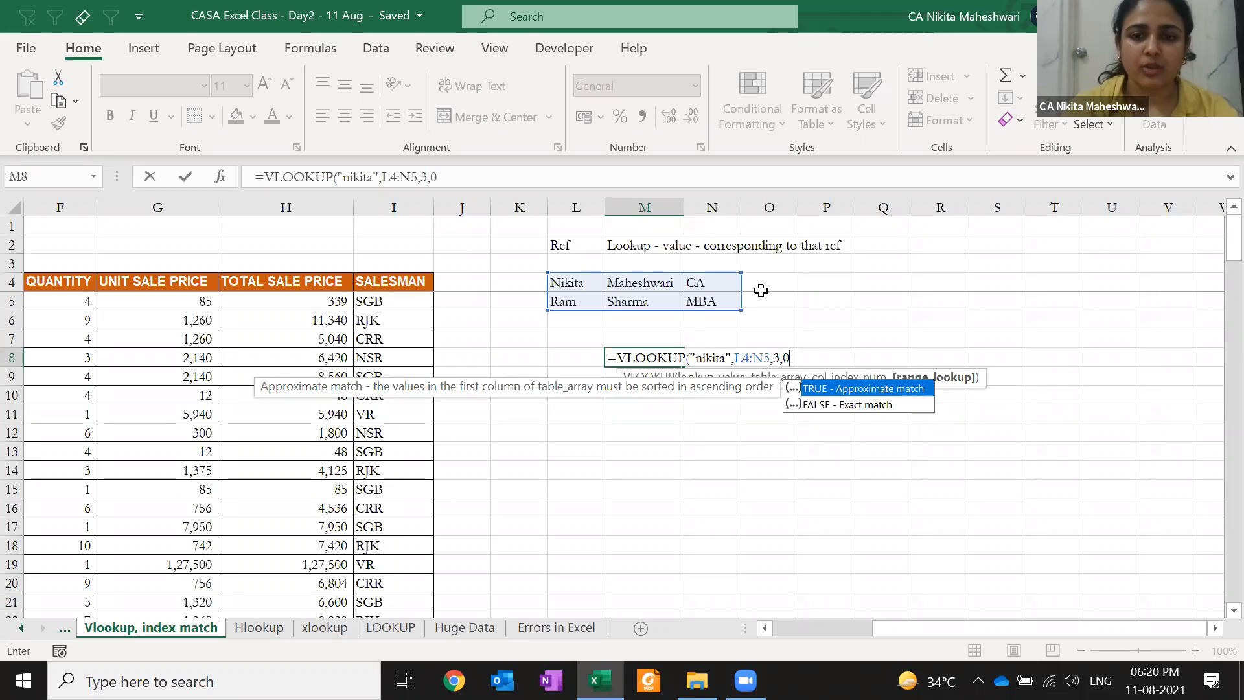
{"action": "type", "text": ")"}
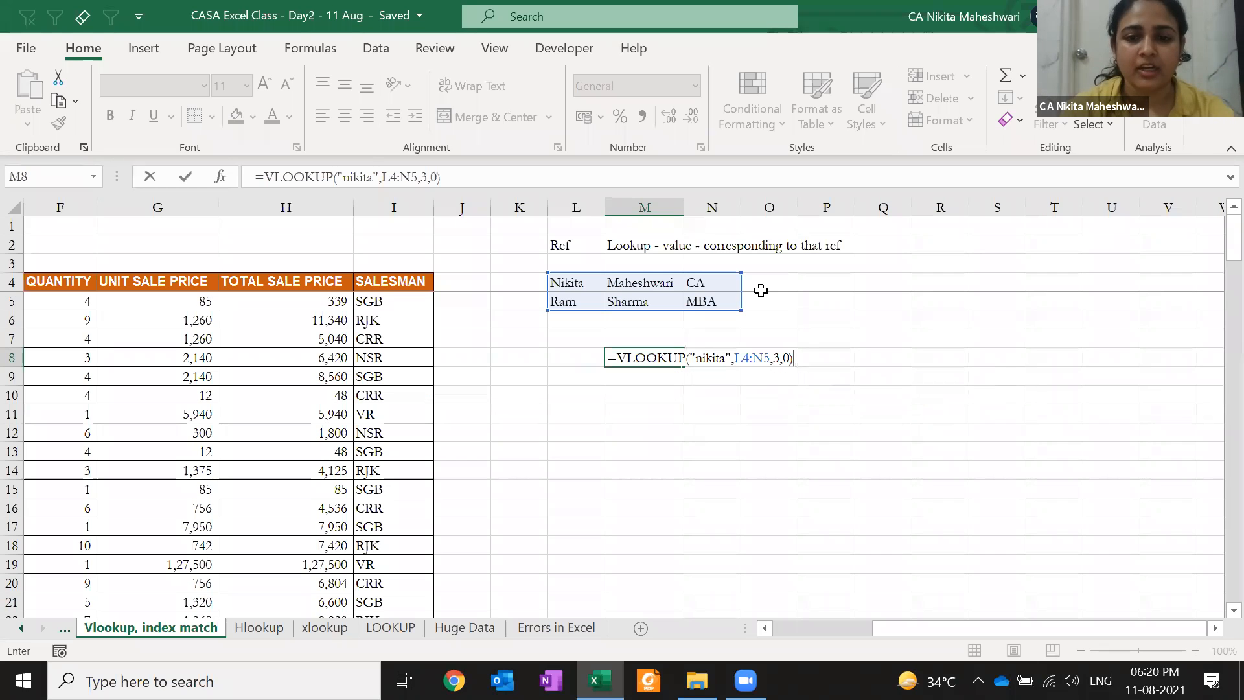
Step through the VLOOKUP's four arguments, then enter it so M8 shows CA
{"action": "left_click", "coordinate": [695, 358]}
{"action": "key", "text": "Right"}
{"action": "key", "text": "Right"}
{"action": "key", "text": "Right"}
{"action": "key", "text": "Right"}
{"action": "key", "text": "Right"}
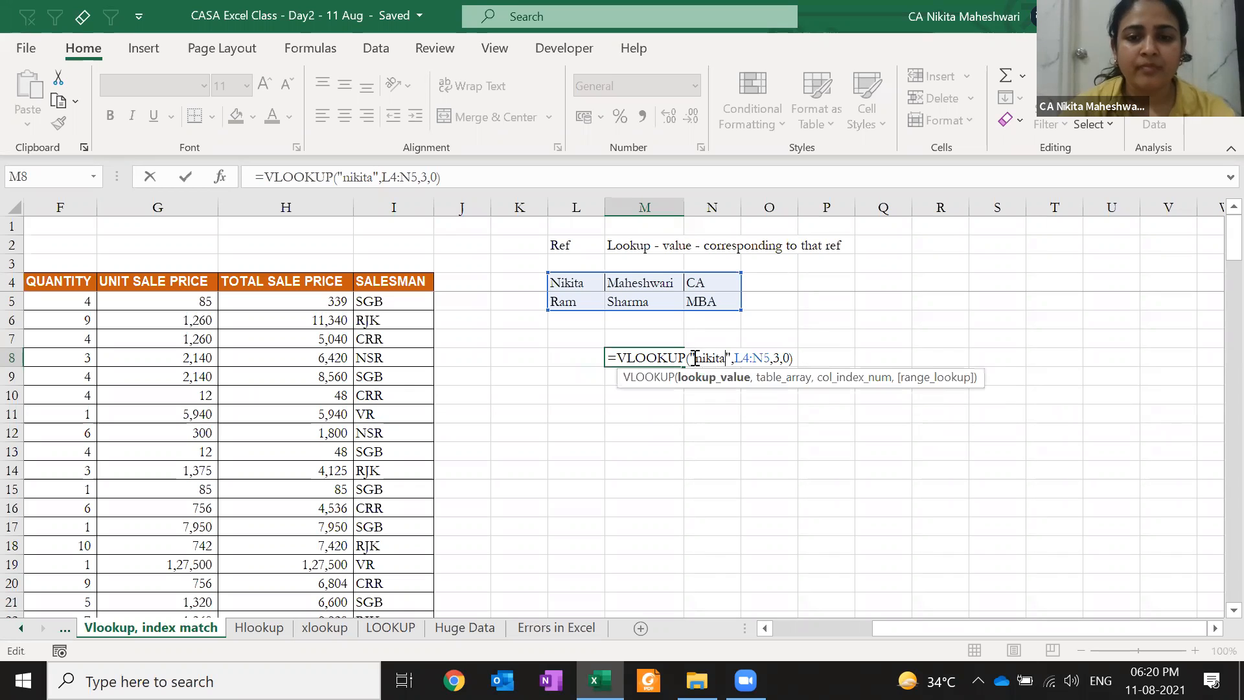
{"action": "key", "text": "Right"}
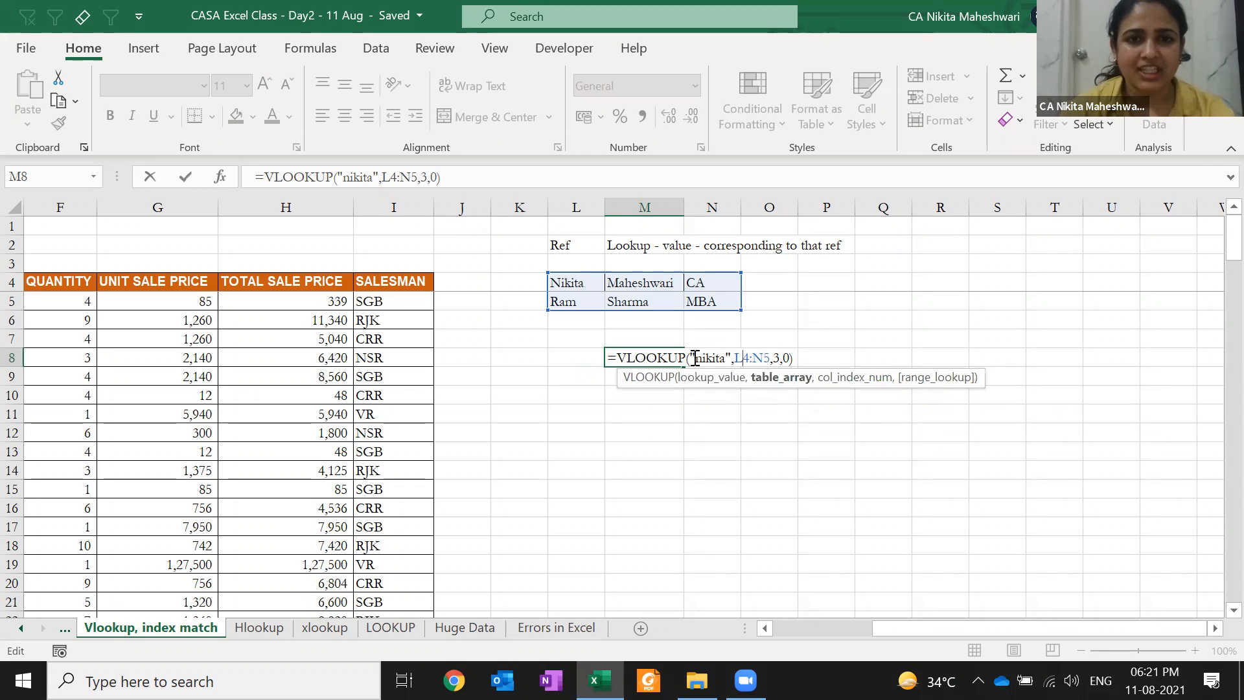
{"action": "key", "text": "Right"}
{"action": "key", "text": "Right"}
{"action": "key", "text": "Right"}
{"action": "key", "text": "Right"}
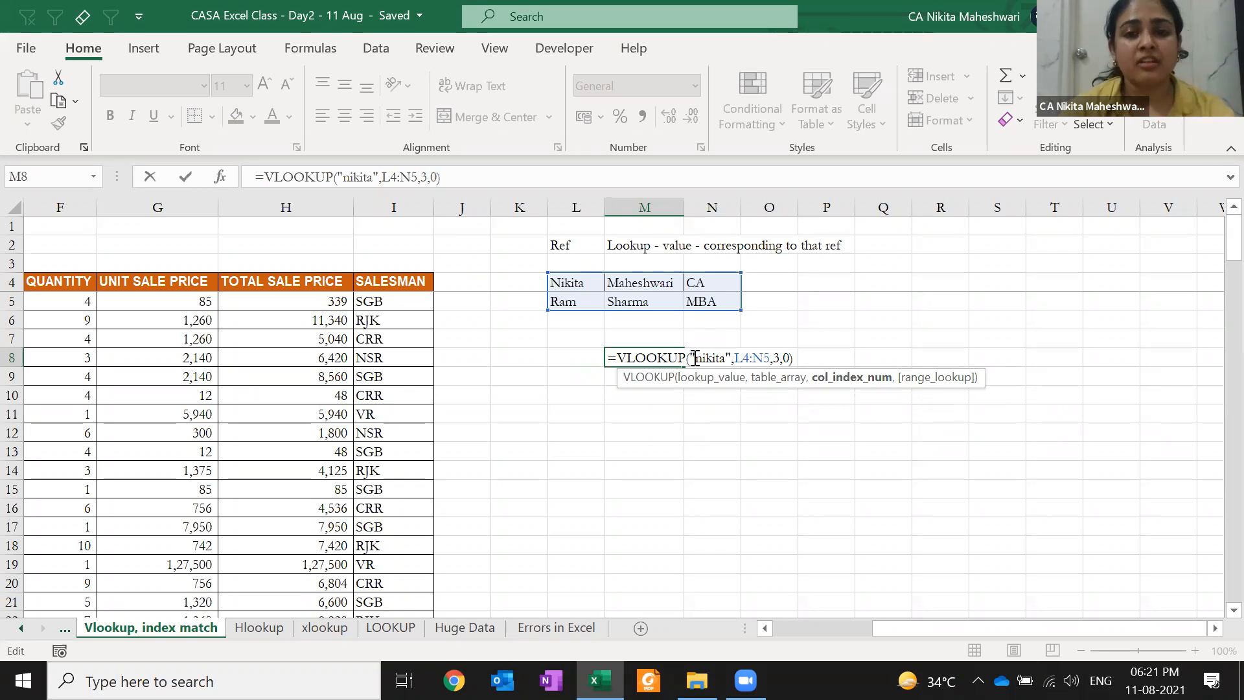
{"action": "key", "text": "Right"}
{"action": "key", "text": "Right"}
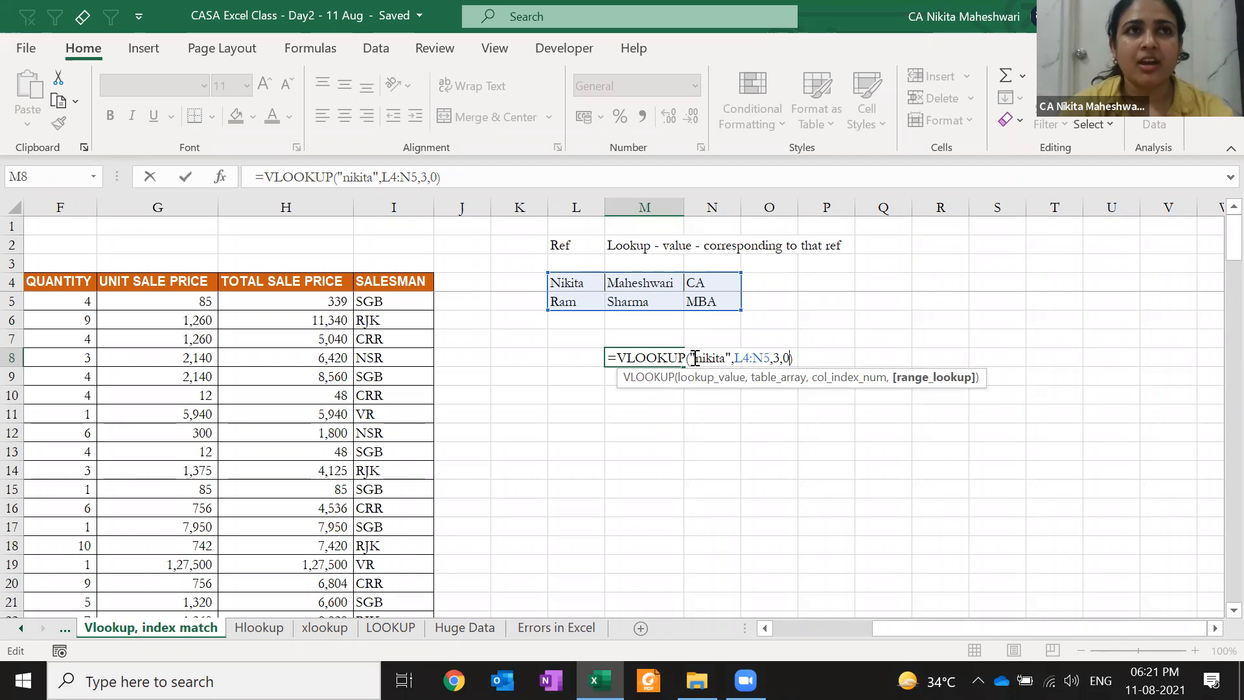
{"action": "left_click", "coordinate": [695, 358]}
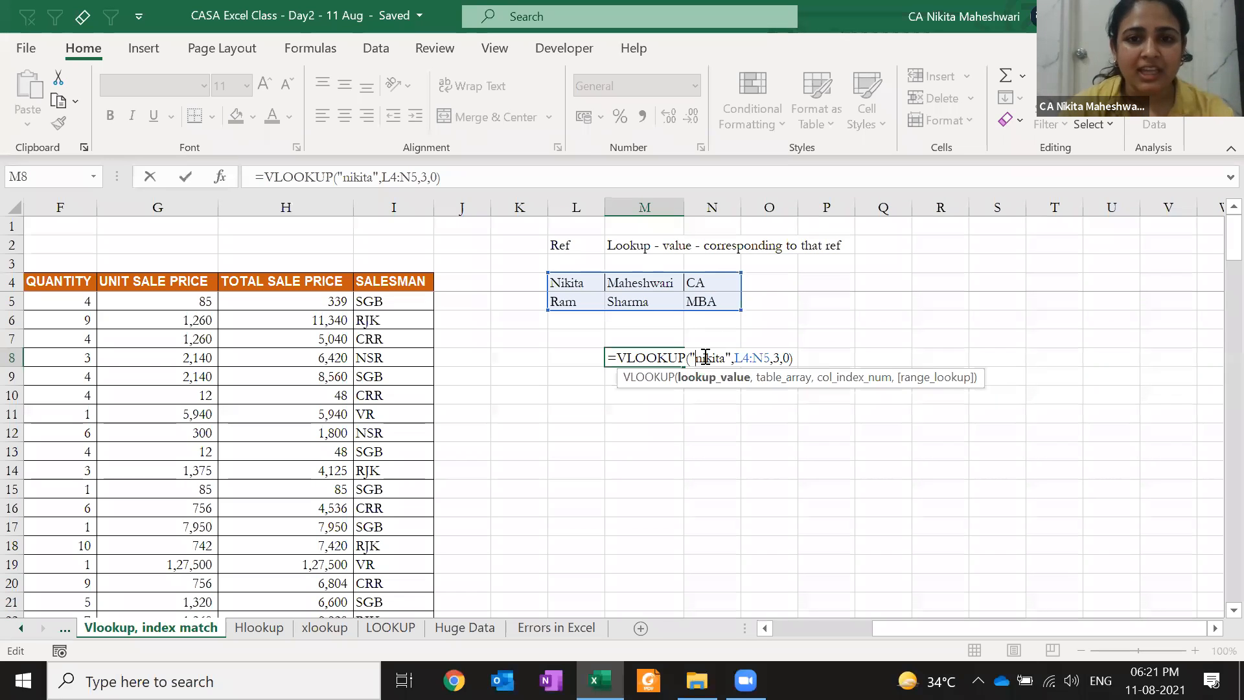
{"action": "key", "text": "Right"}
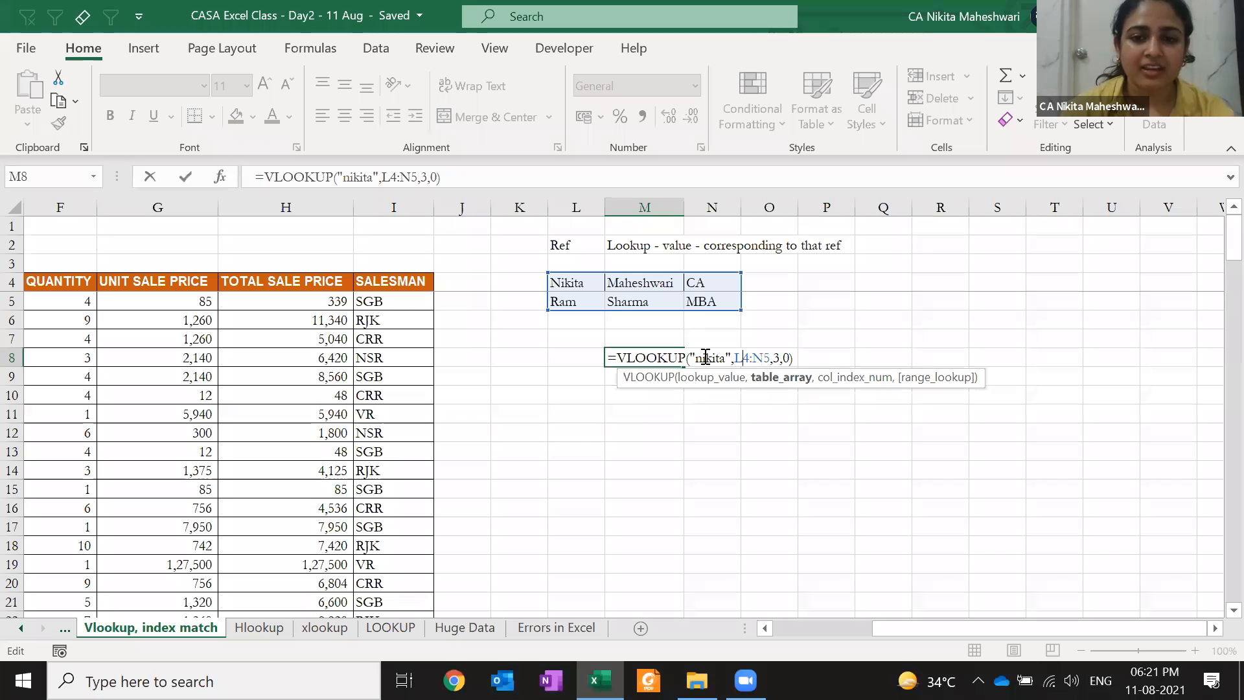
{"action": "key", "text": "Right"}
{"action": "key", "text": "Right"}
{"action": "key", "text": "Right"}
{"action": "key", "text": "Right"}
{"action": "key", "text": "Right"}
{"action": "key", "text": "Right"}
{"action": "key", "text": "Right"}
{"action": "key", "text": "Left"}
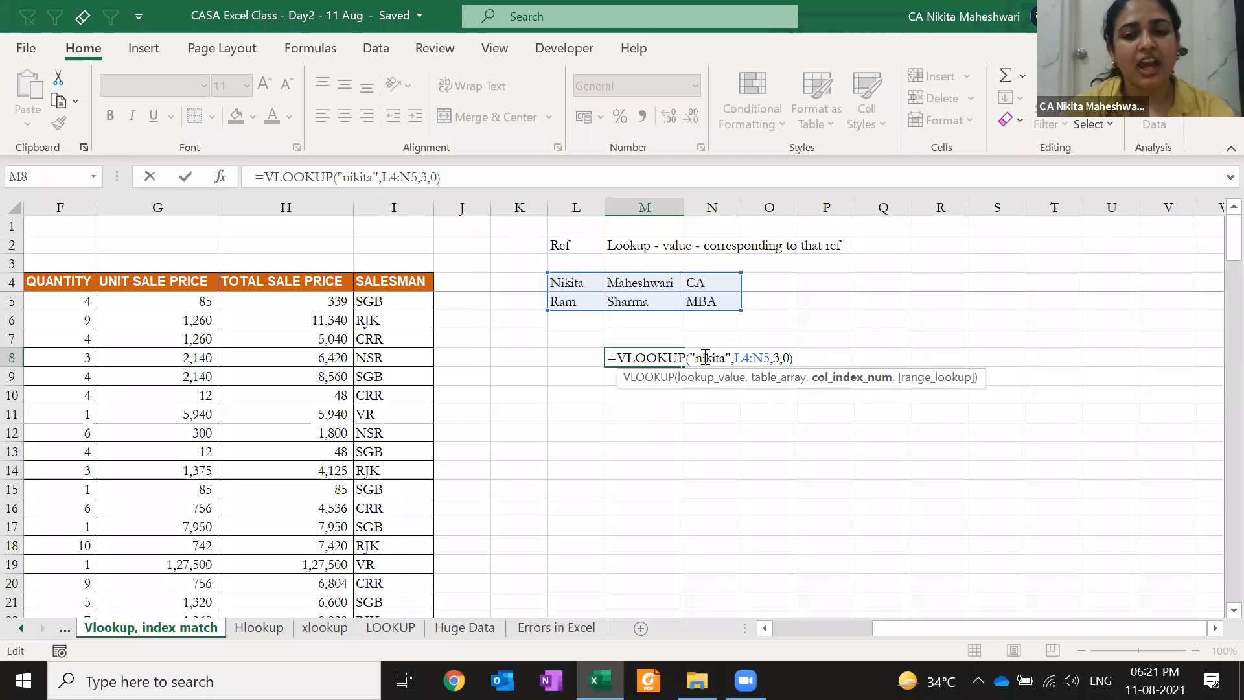
{"action": "key", "text": "Right"}
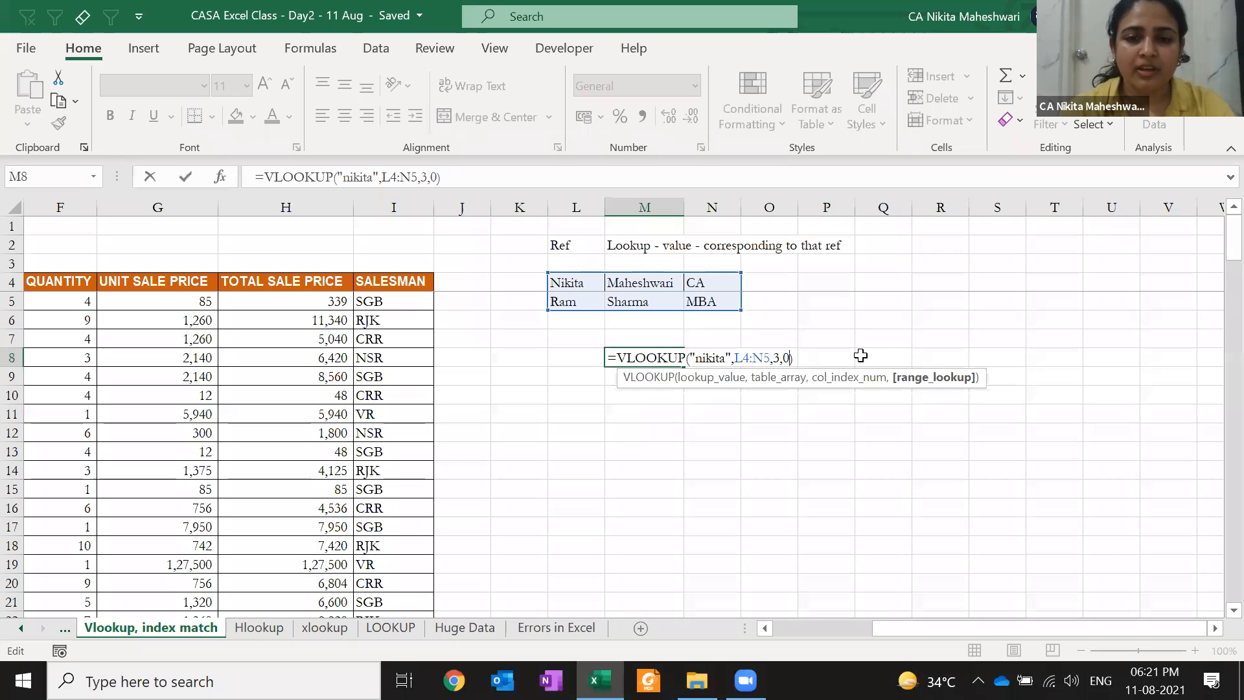
{"action": "key", "text": "ctrl+Return"}
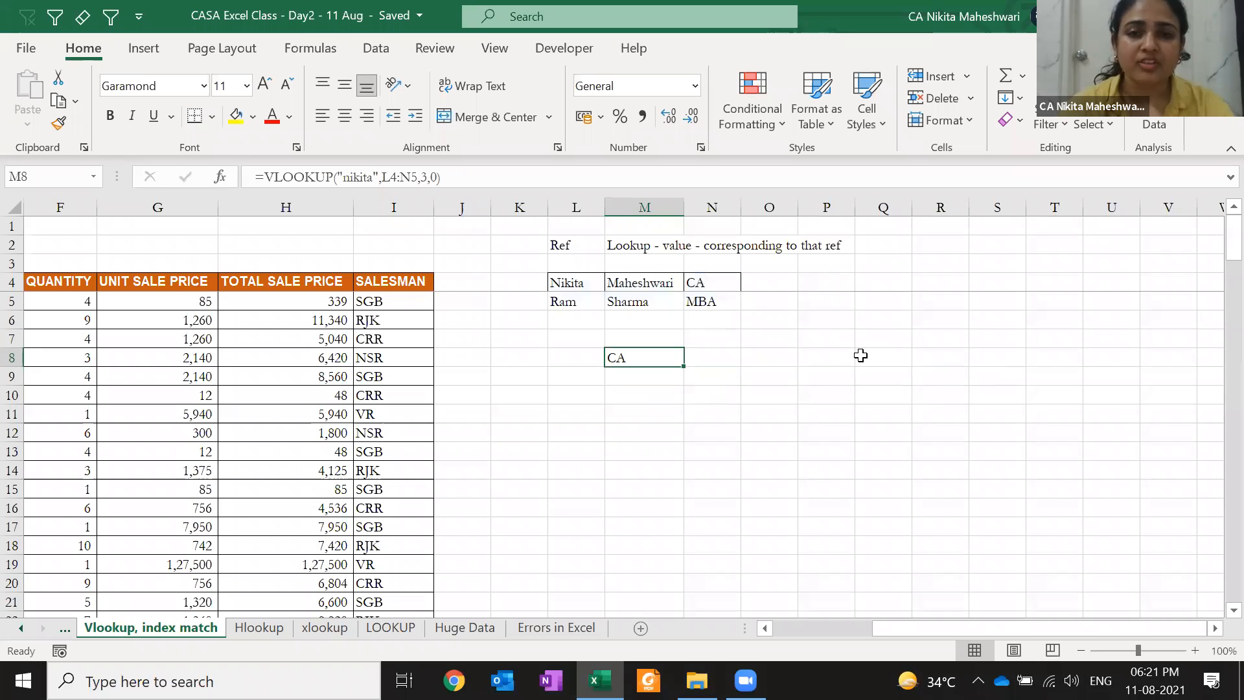
Change the M8 lookup value to the second person's first name so it returns MBA
{"action": "key", "text": "F2"}
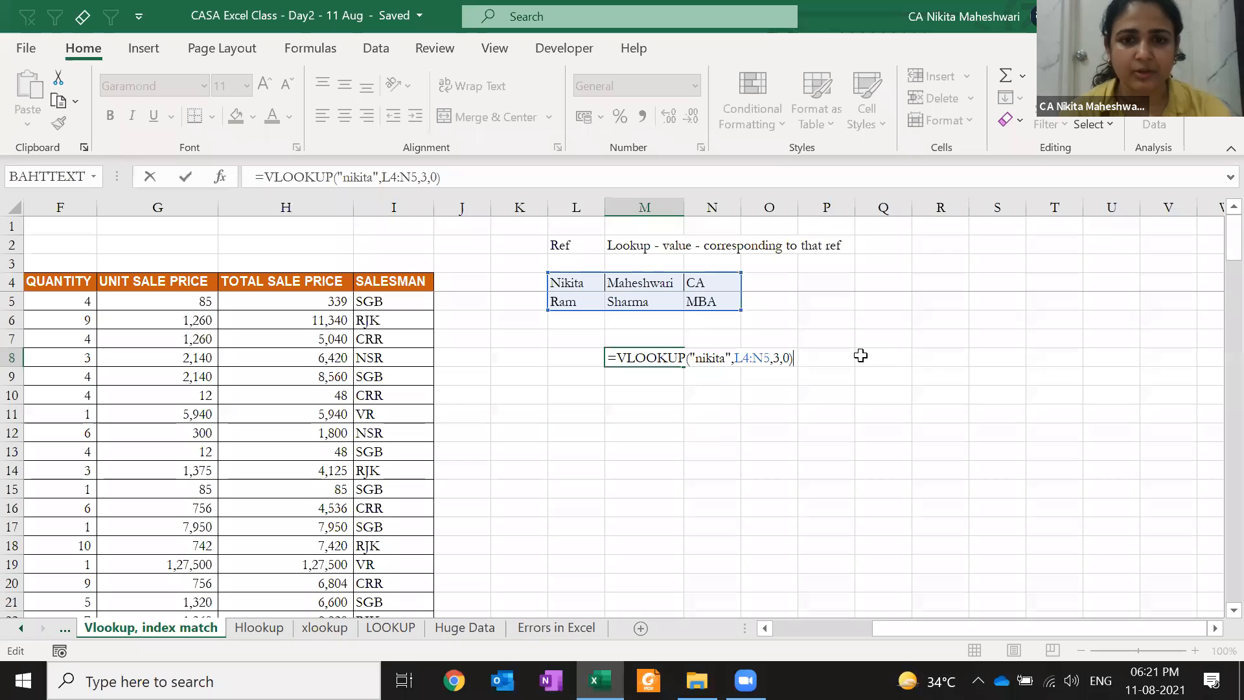
{"action": "left_click", "coordinate": [707, 353]}
{"action": "double_click", "coordinate": [706, 353]}
{"action": "key", "text": "Left"}
{"action": "double_click", "coordinate": [707, 353]}
{"action": "type", "text": "RAM"}
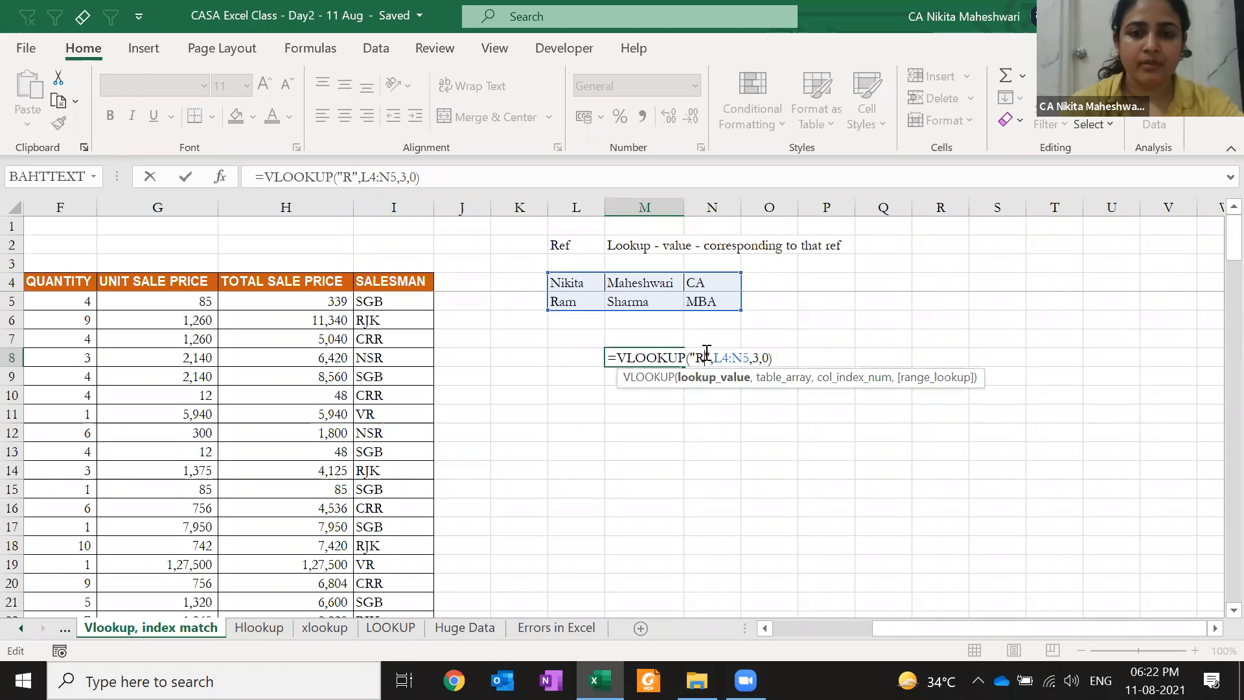
{"action": "key", "text": "Return"}
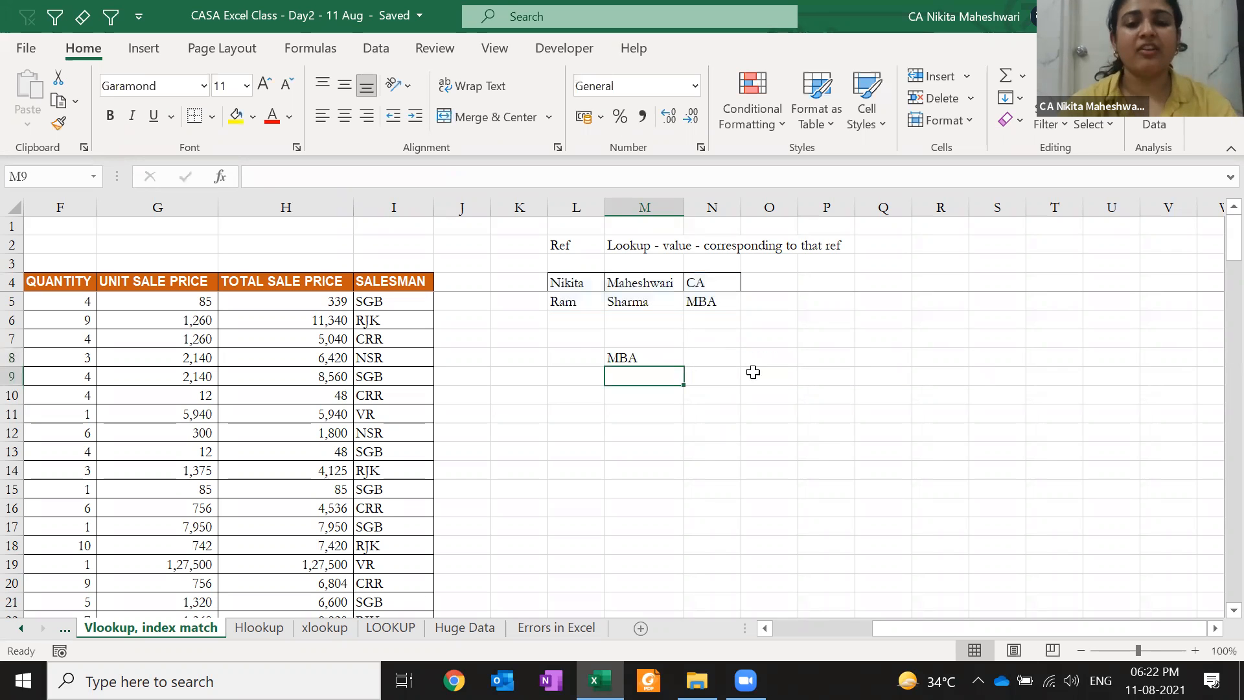
{"action": "key", "text": "Up"}
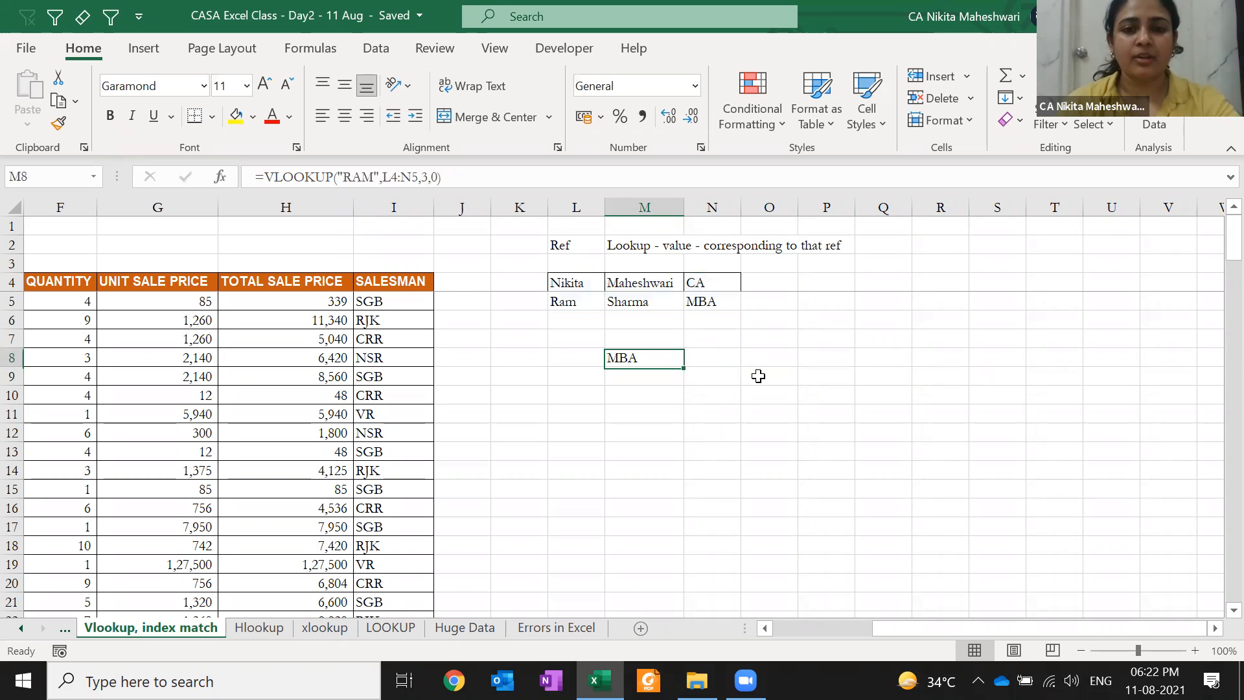
Change the column number from 3 to 2 so M8 returns the surname
{"action": "key", "text": "F2"}
{"action": "key", "text": "Left"}
{"action": "key", "text": "Left"}
{"action": "key", "text": "Left"}
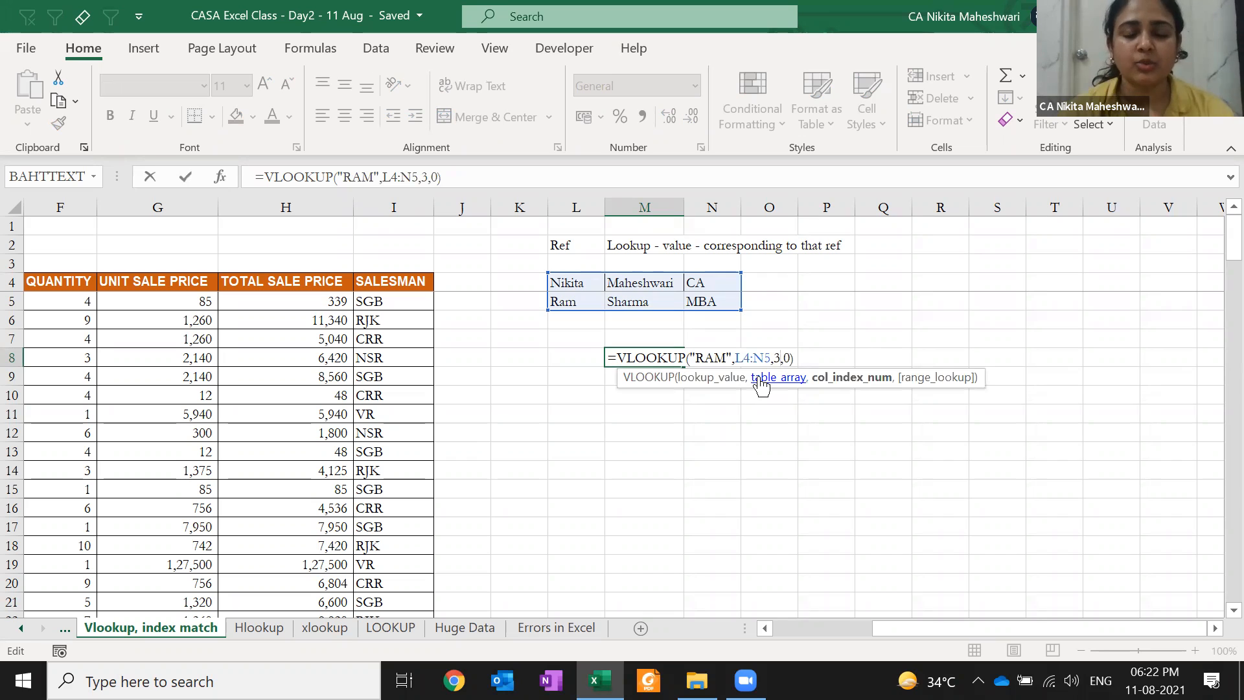
{"action": "key", "text": "BackSpace"}
{"action": "type", "text": "2"}
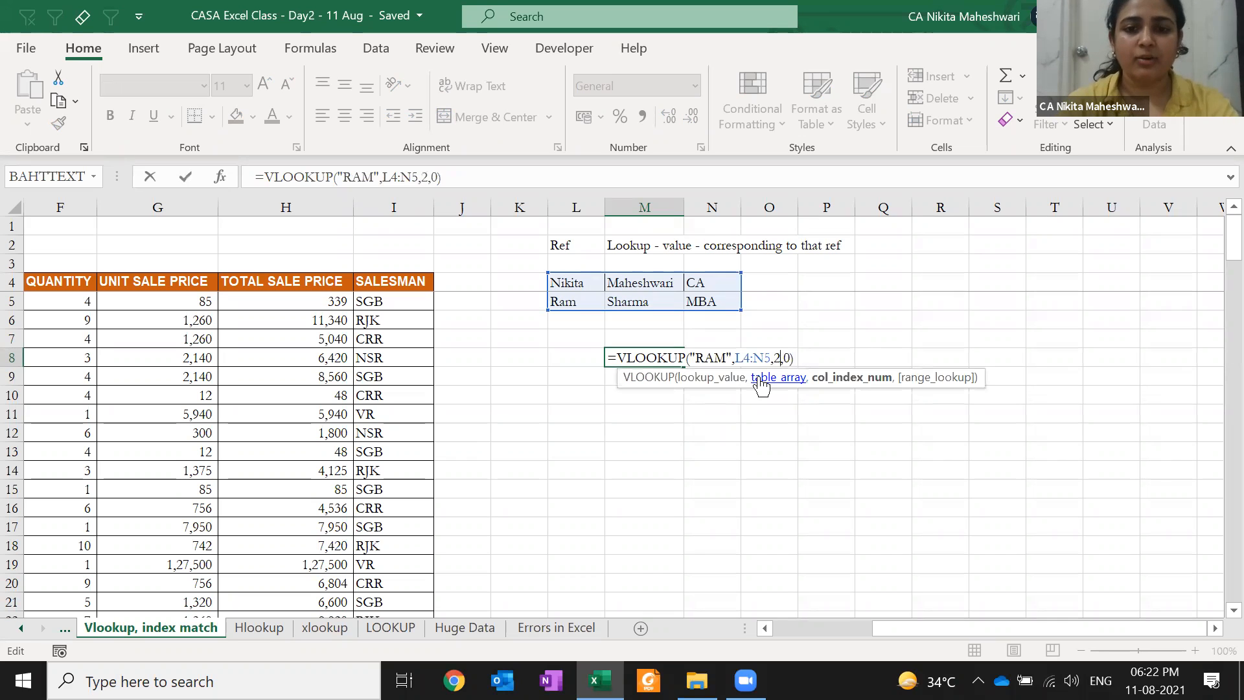
{"action": "key", "text": "Return"}
{"action": "key", "text": "Up"}
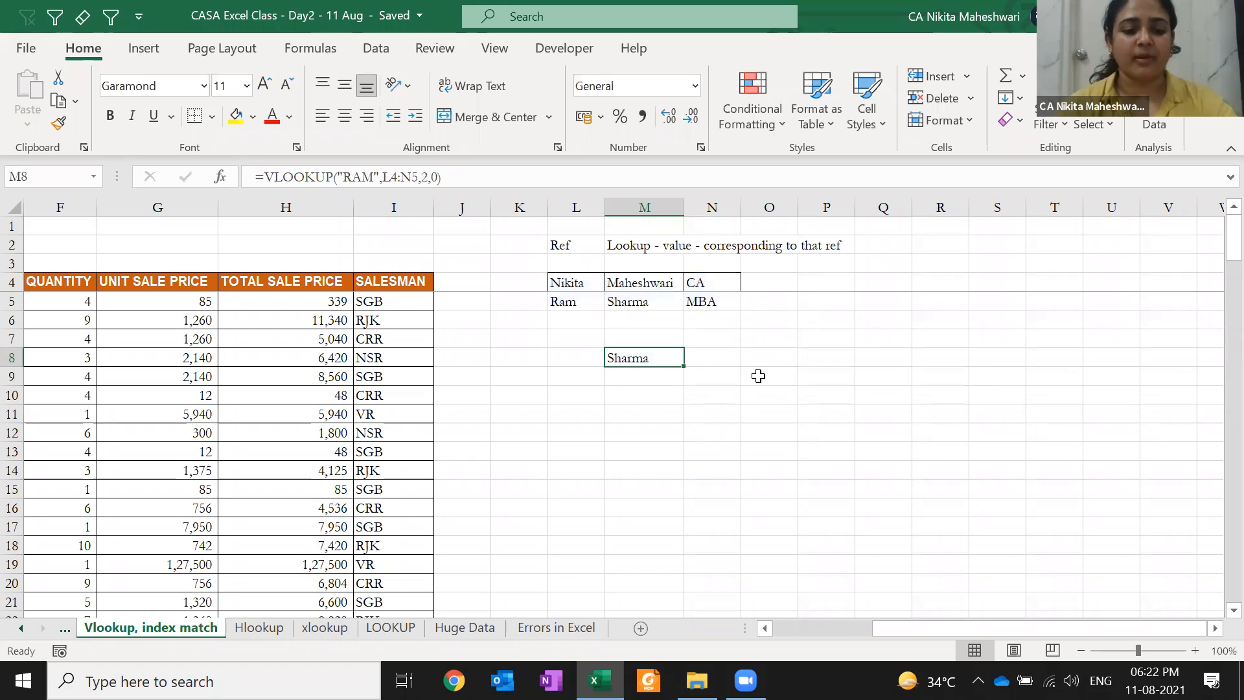
Switch the lookup back to the first person's first name, then clear M8
{"action": "key", "text": "F2"}
{"action": "key", "text": "Left"}
{"action": "key", "text": "Left"}
{"action": "key", "text": "Left"}
{"action": "key", "text": "Left"}
{"action": "key", "text": "Left"}
{"action": "key", "text": "Left"}
{"action": "key", "text": "Left"}
{"action": "key", "text": "Left"}
{"action": "key", "text": "Left"}
{"action": "key", "text": "Left"}
{"action": "key", "text": "Left"}
{"action": "key", "text": "Left"}
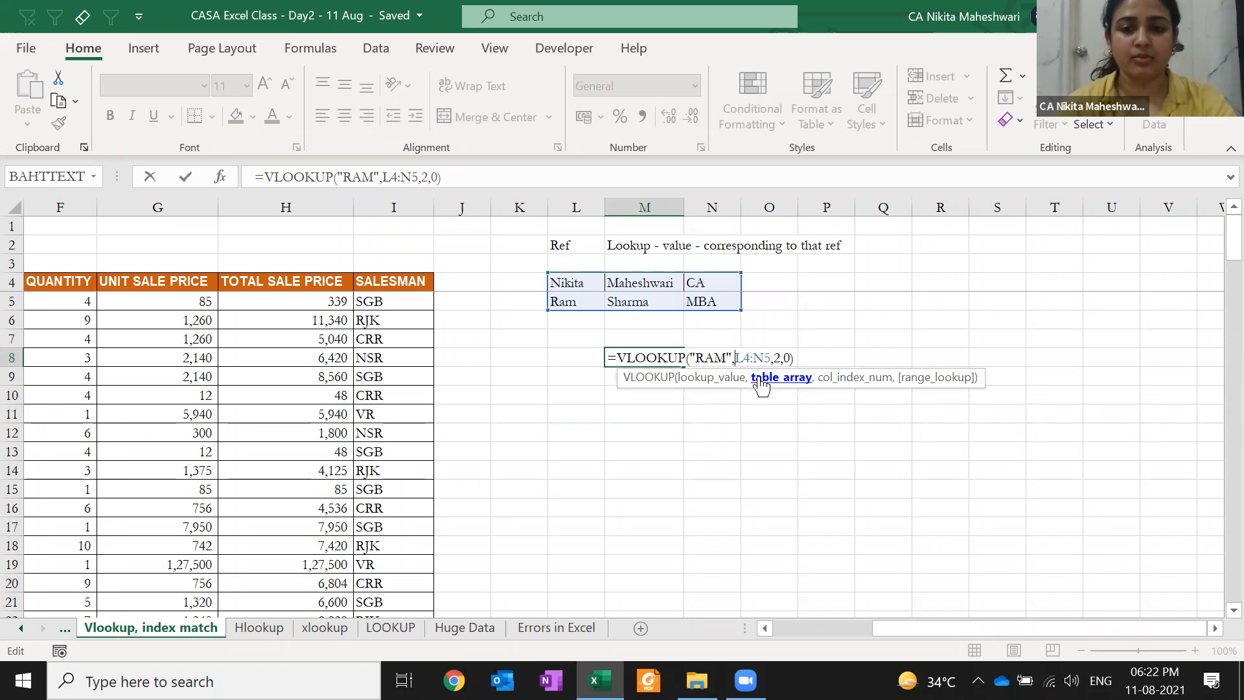
{"action": "key", "text": "shift+Left"}
{"action": "key", "text": "shift+Left"}
{"action": "key", "text": "shift+Left"}
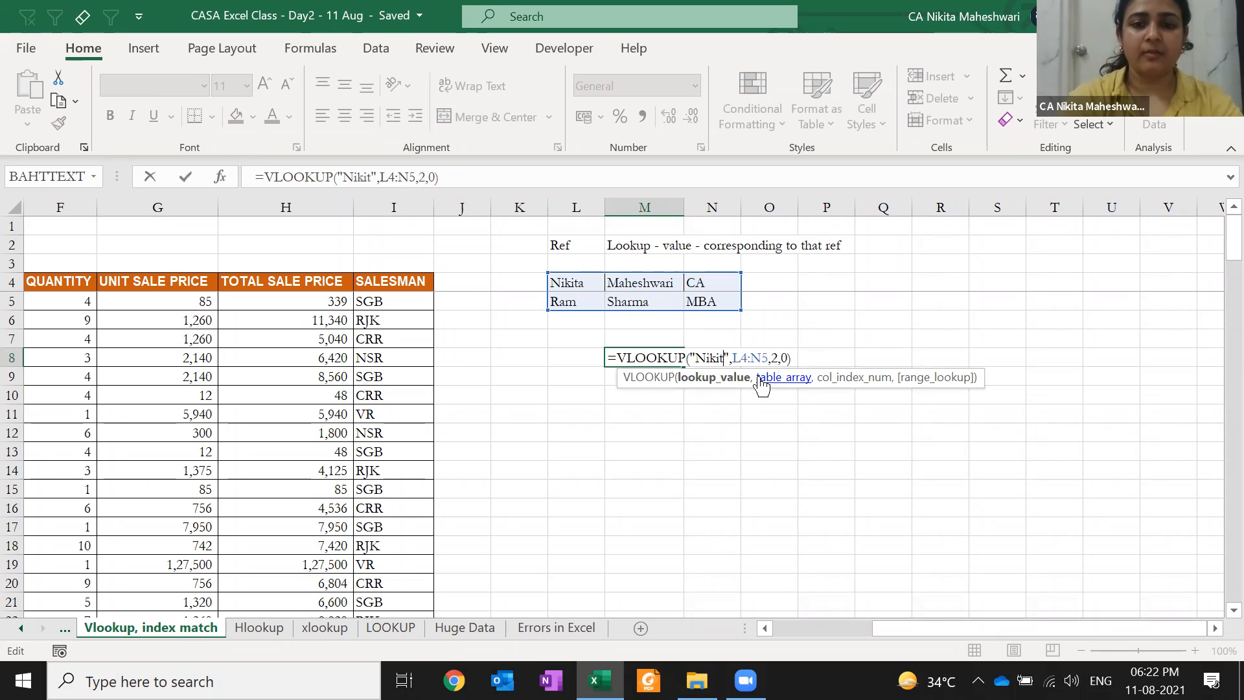
{"action": "key", "text": "ctrl+Return"}
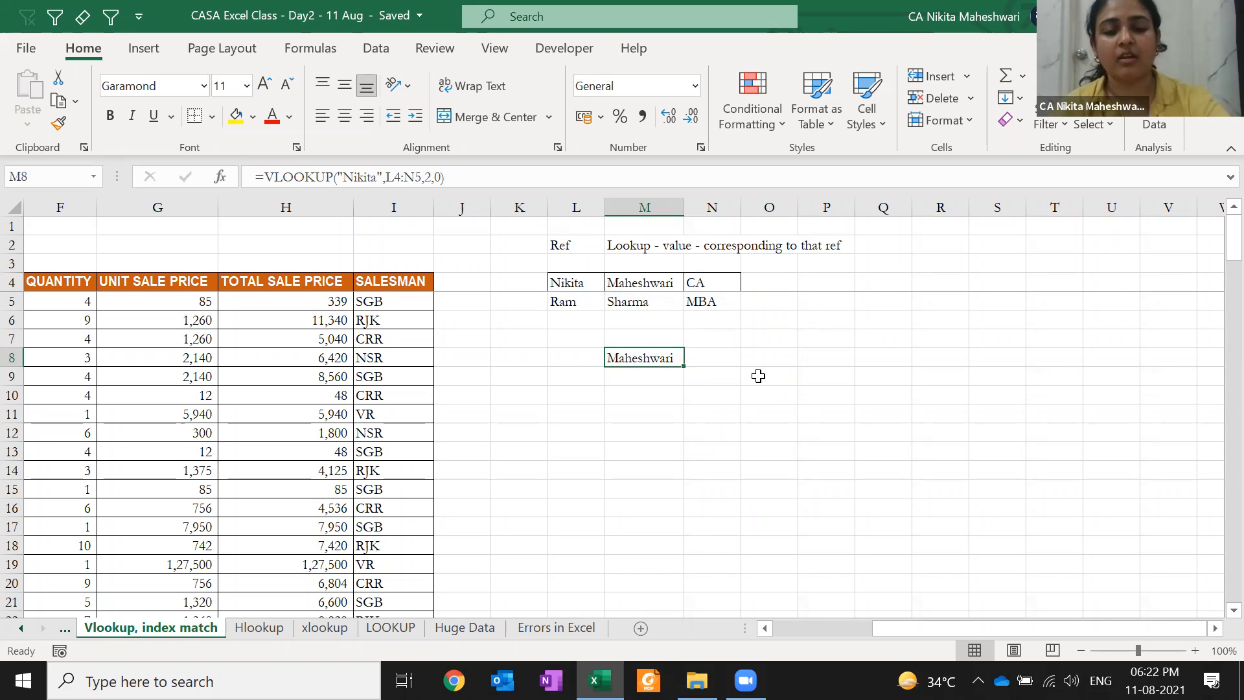
{"action": "key", "text": "F2"}
{"action": "key", "text": "Escape"}
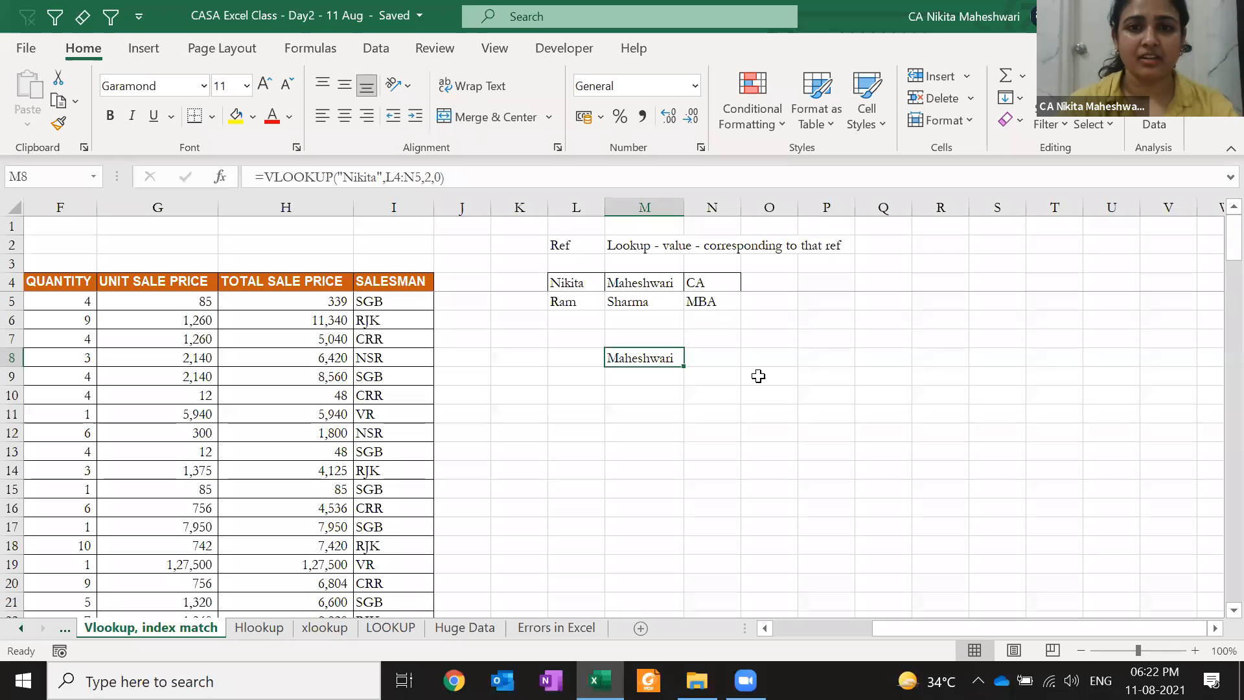
{"action": "key", "text": "Delete"}
Enter a VLOOKUP in M8 for a name absent from column L, range L4:N5, column 1, exact match
{"action": "type", "text": "=vl"}
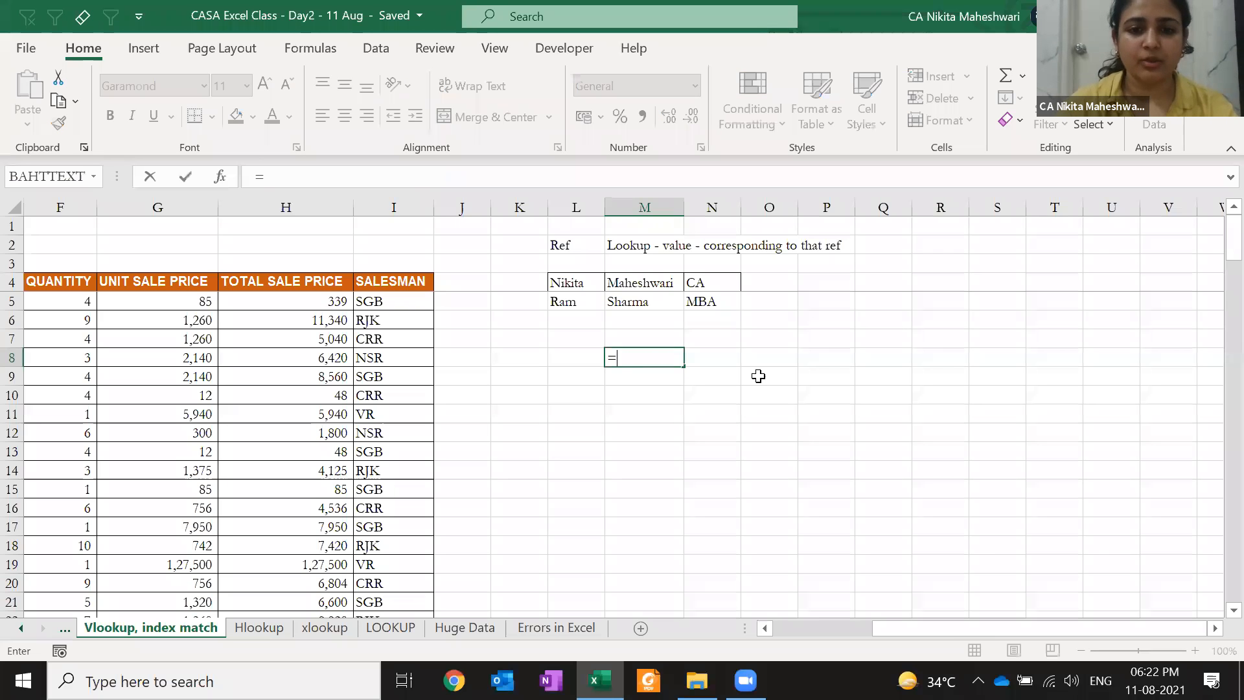
{"action": "type", "text": "egha\","}
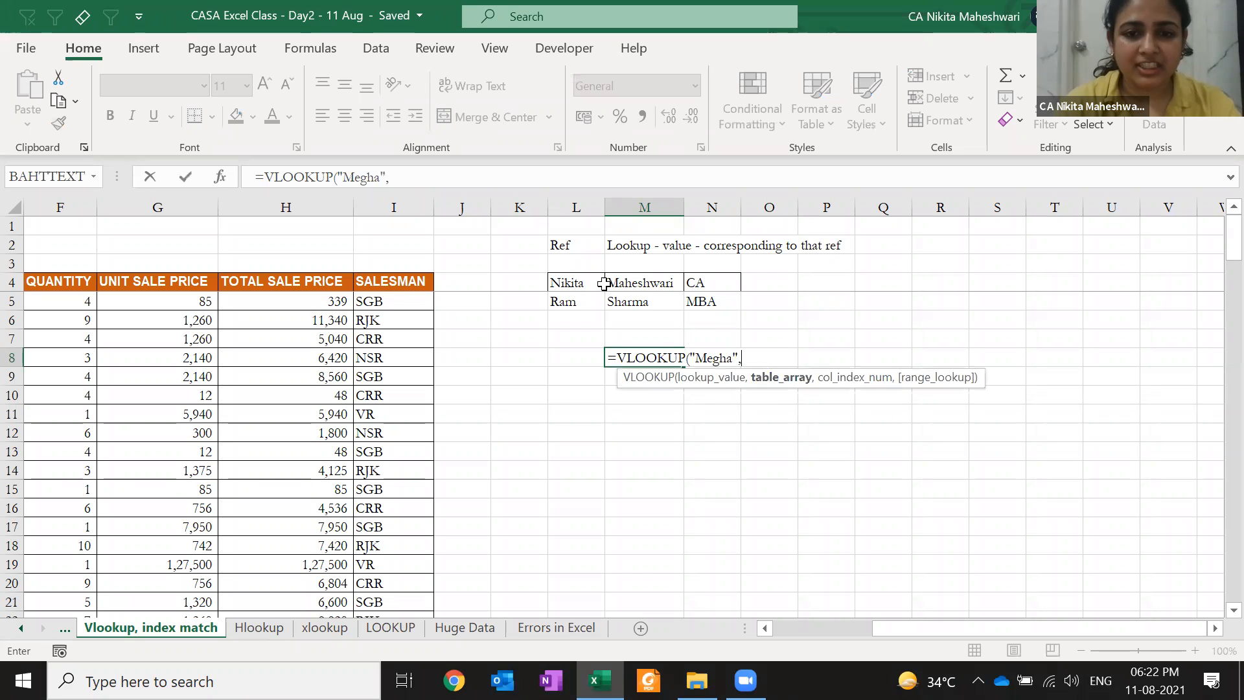
{"action": "left_click_drag", "start_coordinate": [579, 284], "coordinate": [710, 313]}
{"action": "type", "text": ",1,"}
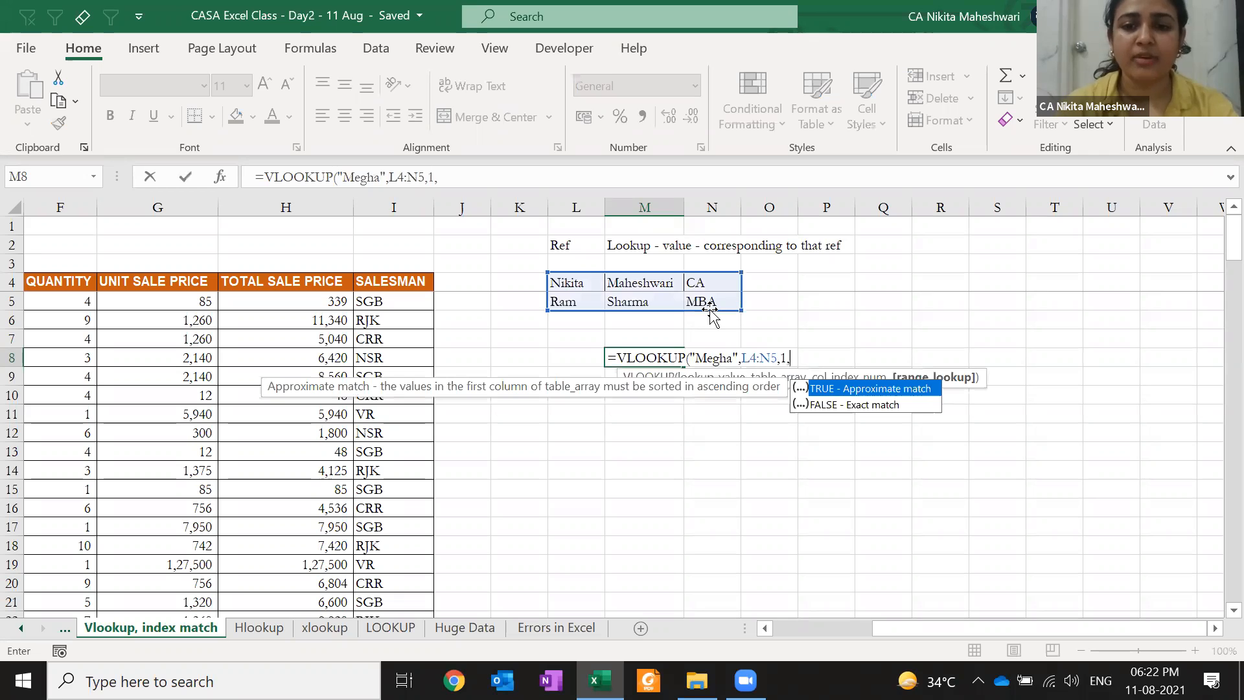
{"action": "type", "text": "0"}
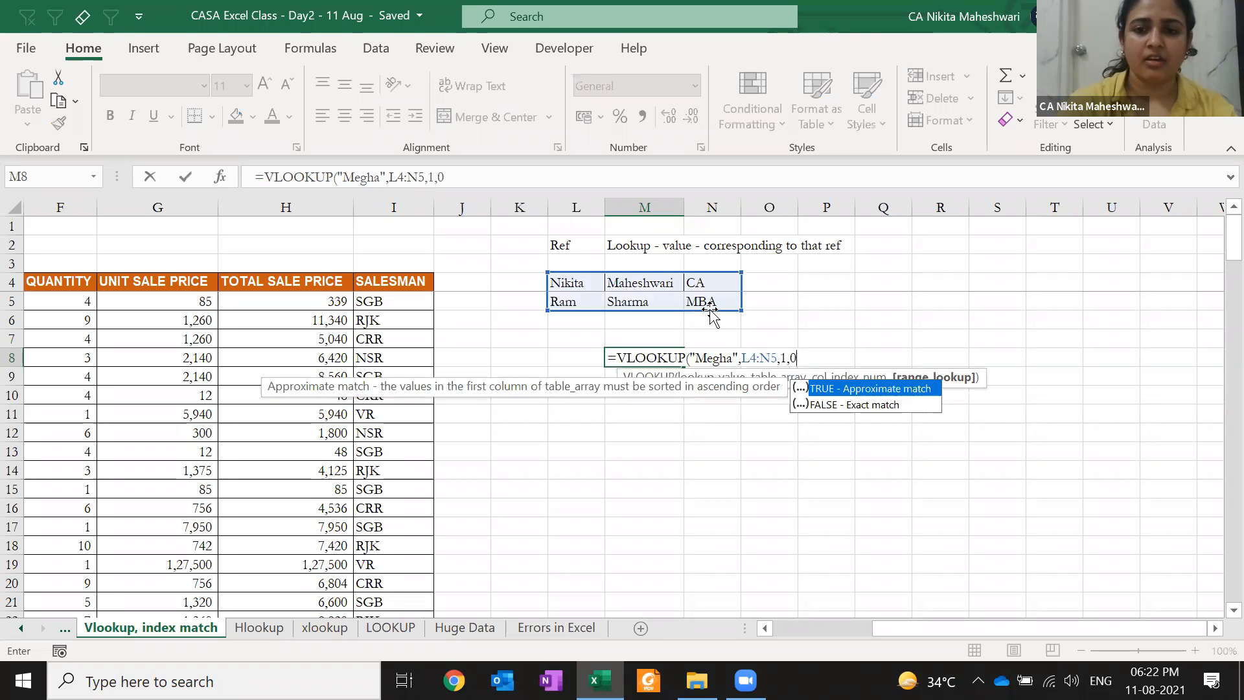
{"action": "type", "text": ")"}
{"action": "key", "text": "ctrl+Return"}
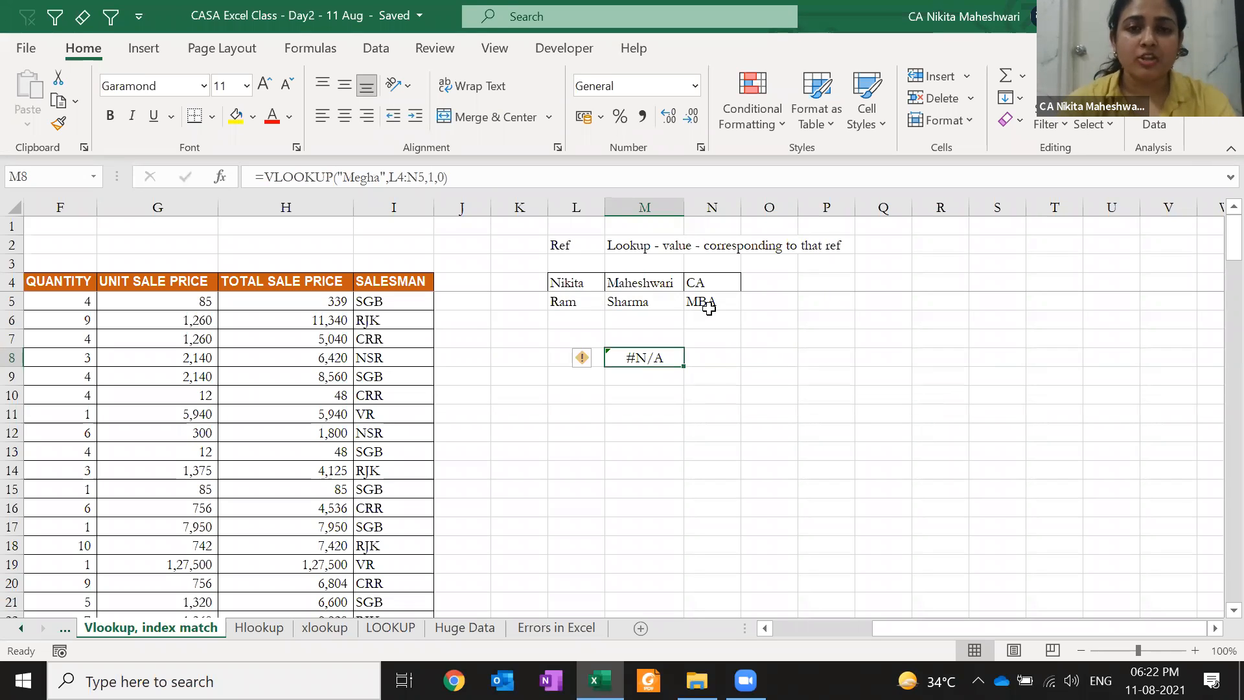
Check the #N/A result against L4:N5, then undo the lookup change
{"action": "left_click_drag", "start_coordinate": [573, 281], "coordinate": [712, 304]}
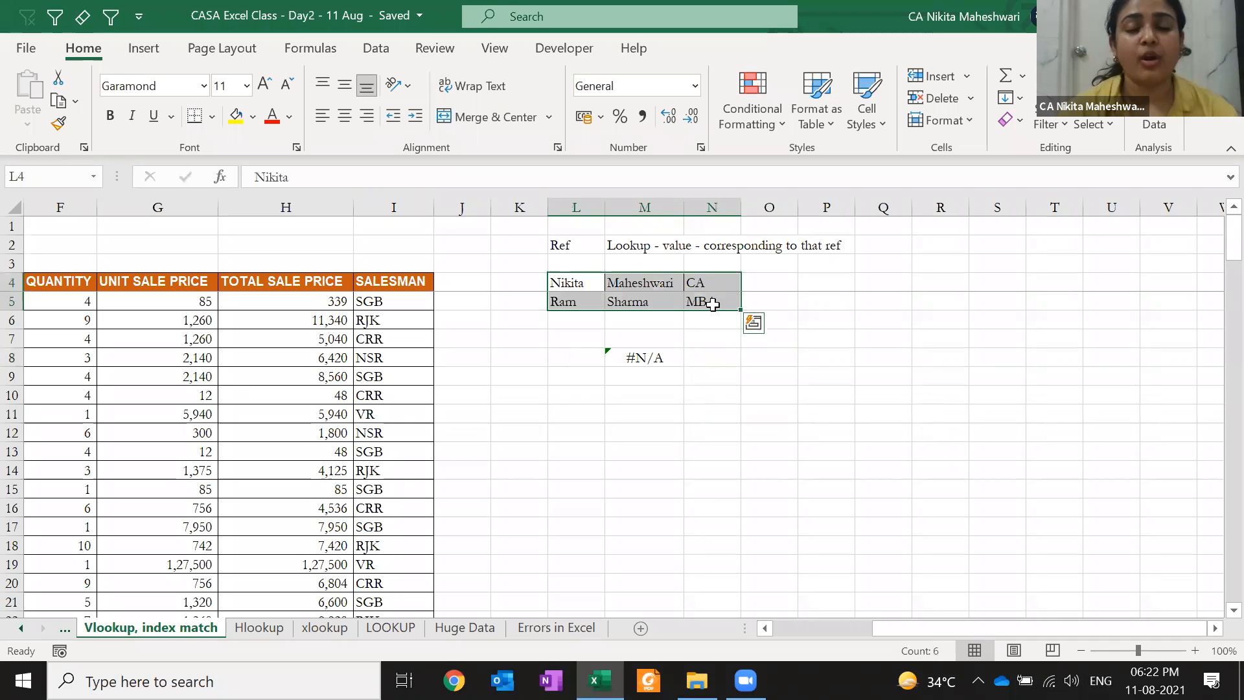
{"action": "key", "text": "Down"}
{"action": "key", "text": "Down"}
{"action": "key", "text": "Right"}
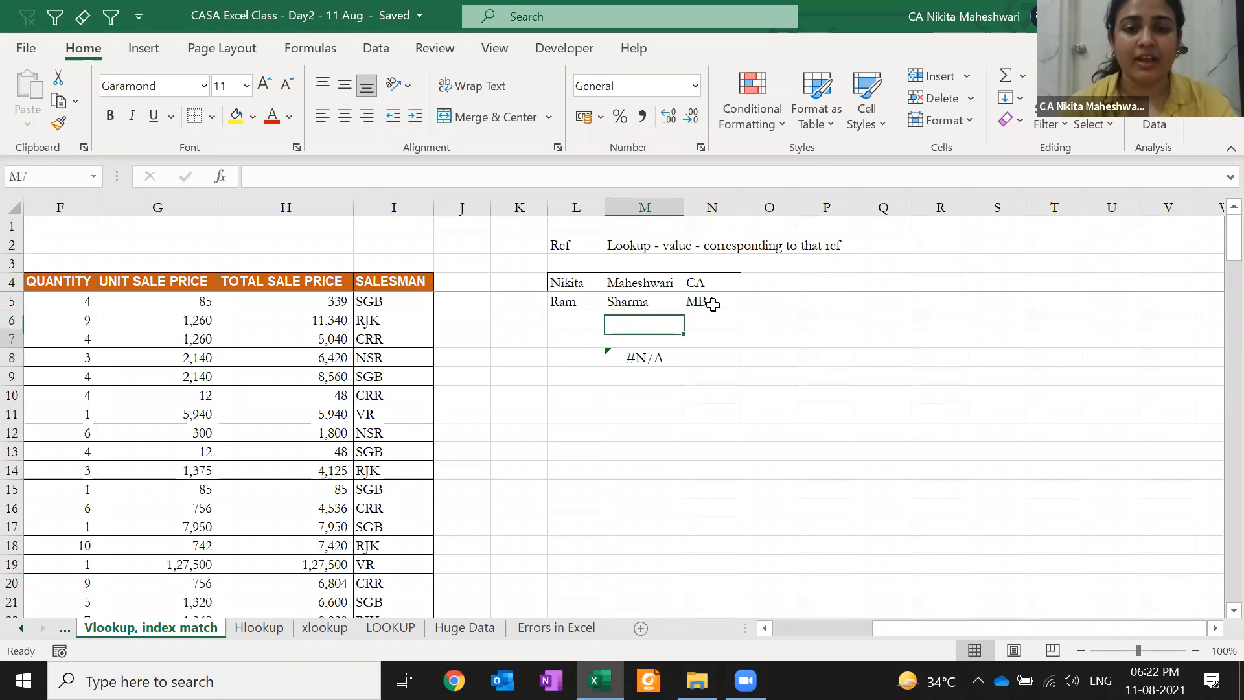
{"action": "key", "text": "Down"}
{"action": "key", "text": "Down"}
{"action": "key", "text": "F2"}
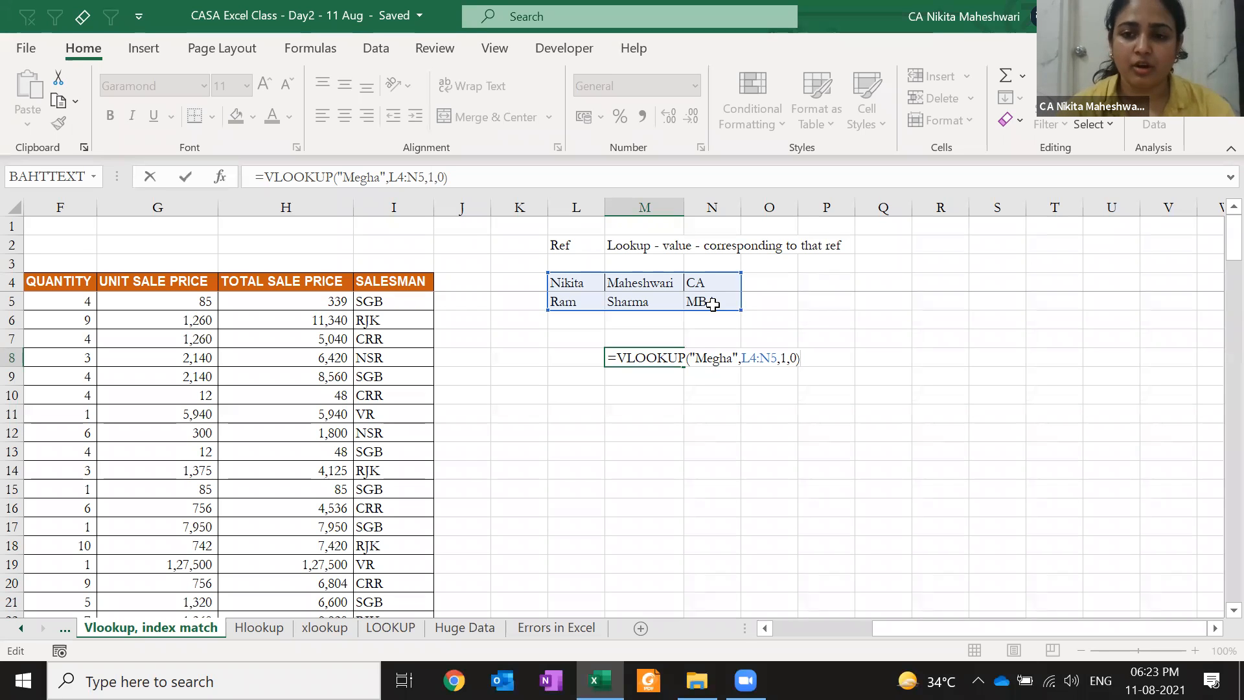
{"action": "key", "text": "Escape"}
{"action": "key", "text": "F2"}
{"action": "key", "text": "Home"}
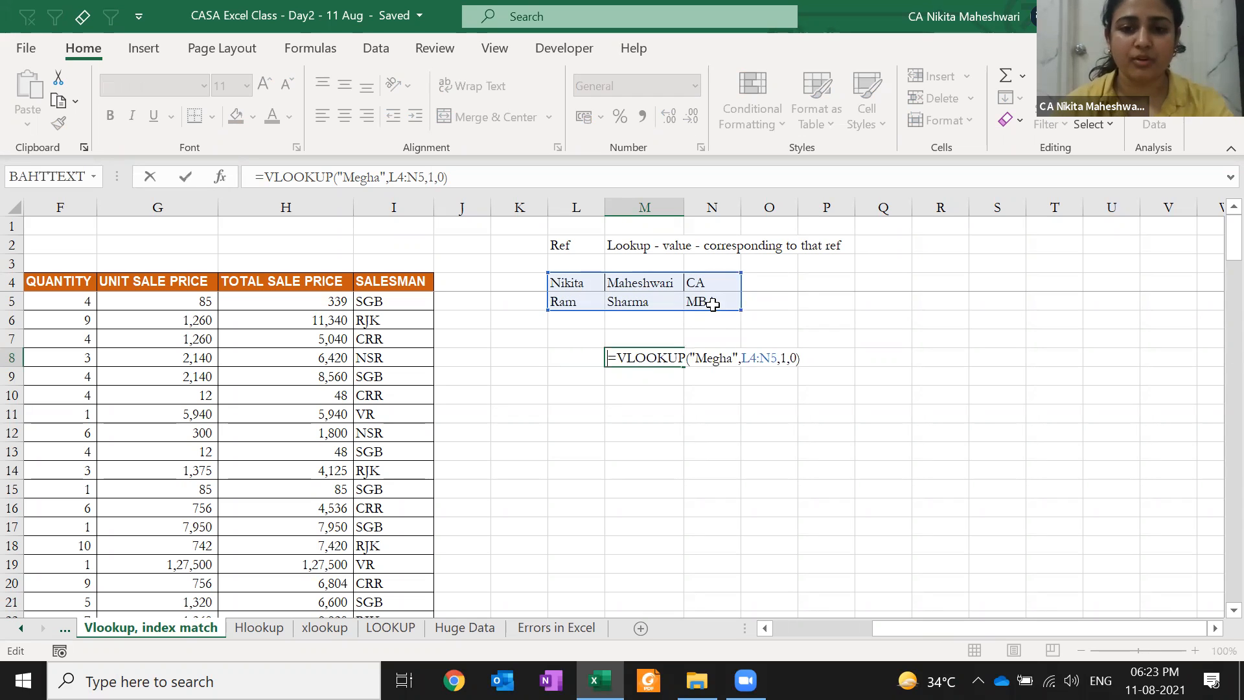
{"action": "key", "text": "Escape"}
{"action": "key", "text": "ctrl+z"}
{"action": "key", "text": "ctrl+z"}
{"action": "key", "text": "ctrl+z"}
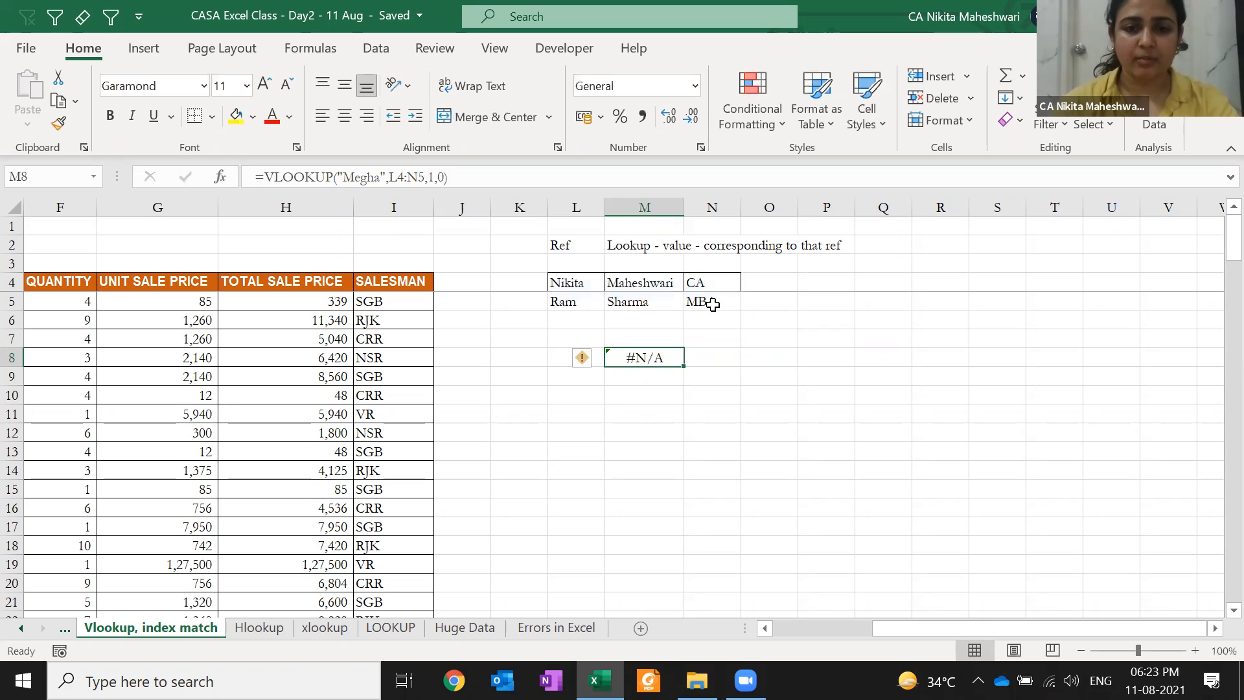
Replace the M8 lookup value with the first person's surname
{"action": "key", "text": "F2"}
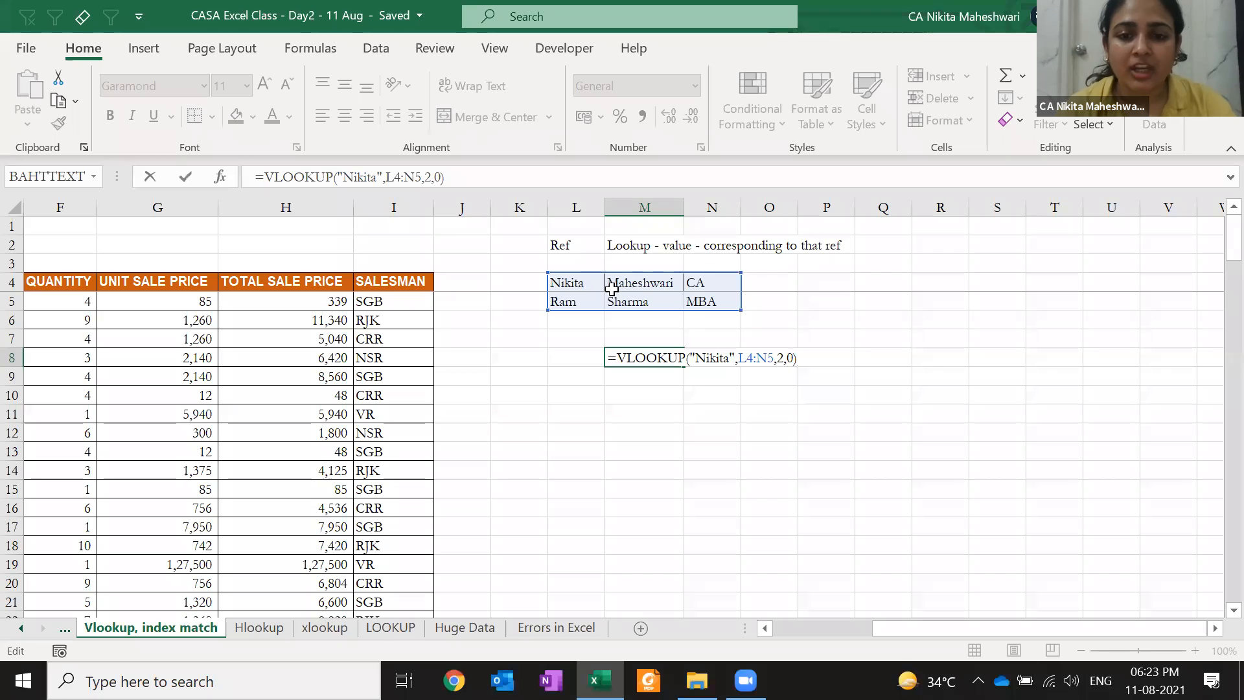
{"action": "double_click", "coordinate": [711, 357]}
{"action": "double_click", "coordinate": [711, 357]}
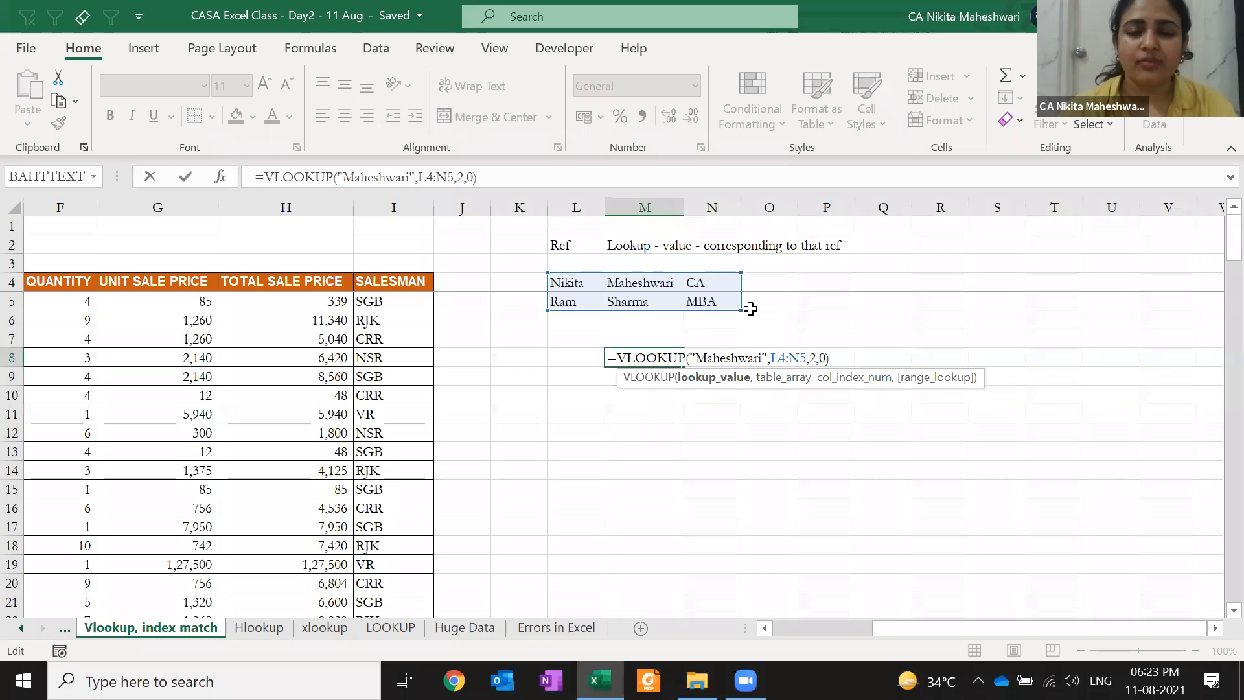
{"action": "key", "text": "ctrl+Return"}
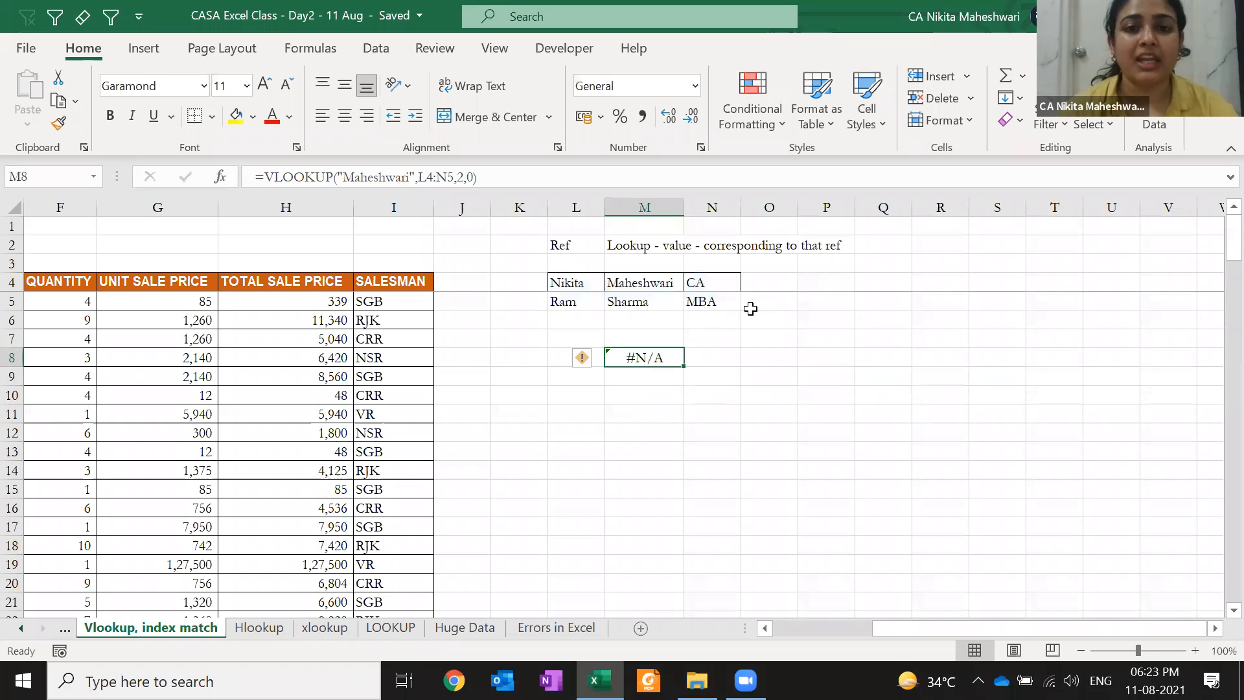
Change the VLOOKUP table range from L4:N5 to M4:N5 so it returns CA
{"action": "key", "text": "F2"}
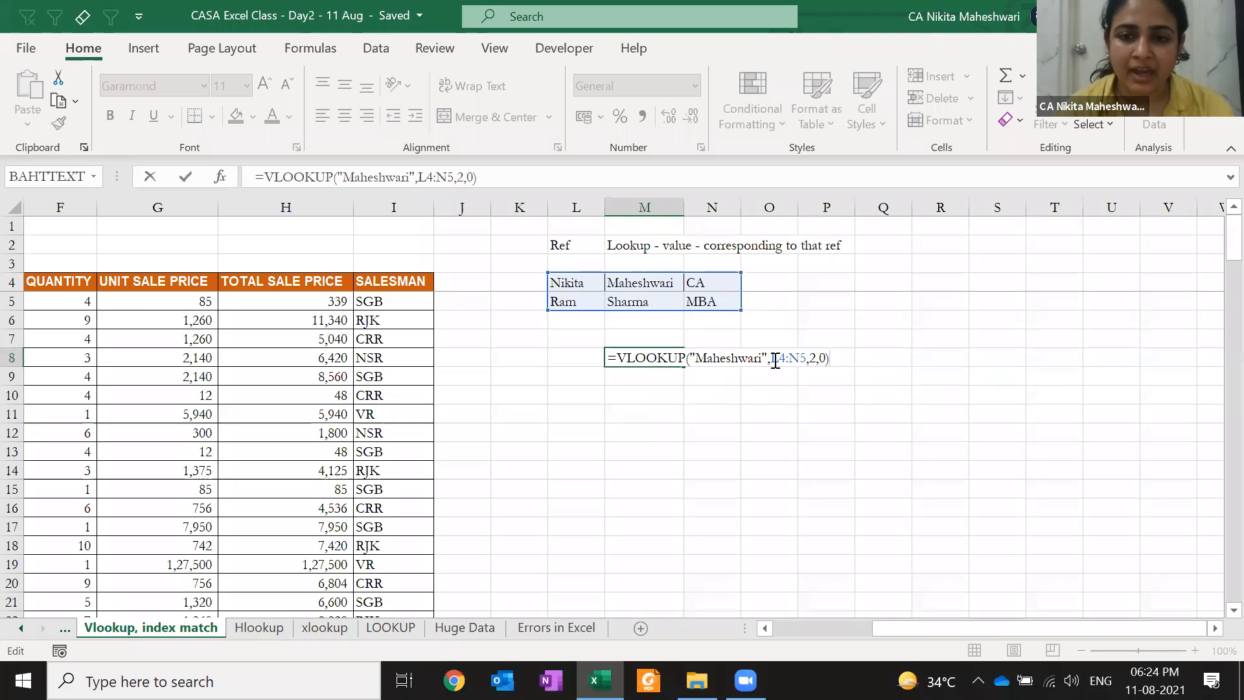
{"action": "left_click_drag", "start_coordinate": [771, 357], "coordinate": [807, 357]}
{"action": "key", "text": "BackSpace"}
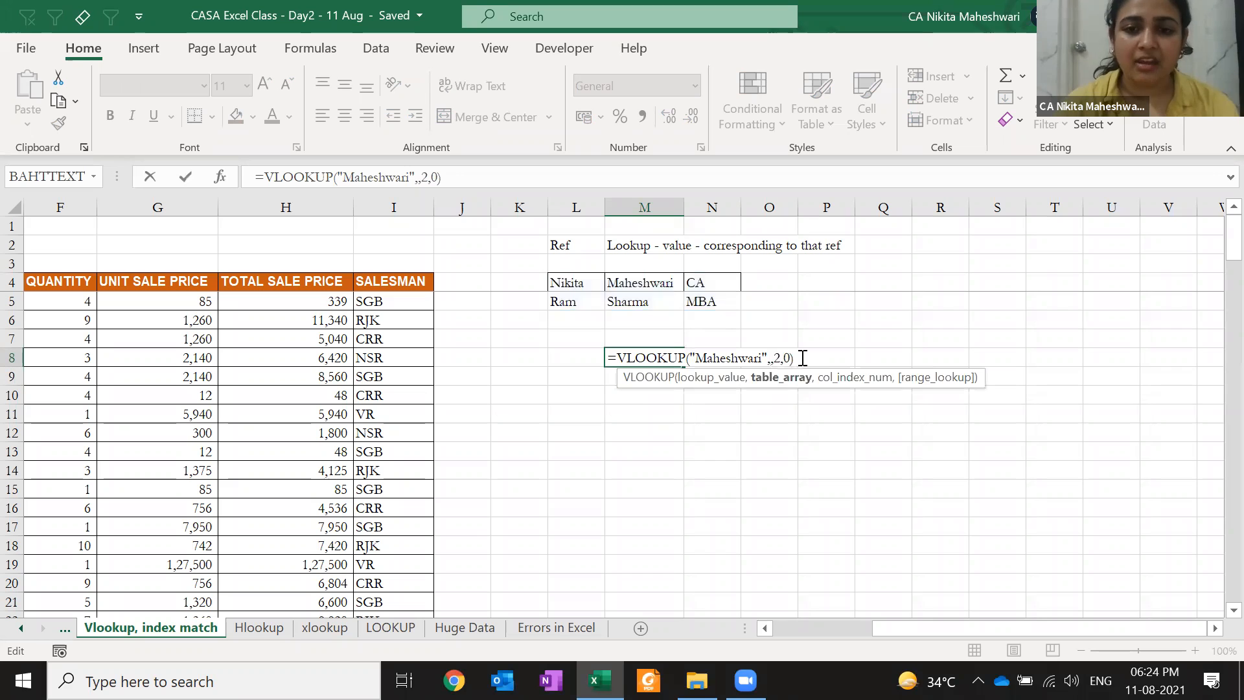
{"action": "left_click_drag", "start_coordinate": [680, 283], "coordinate": [703, 298]}
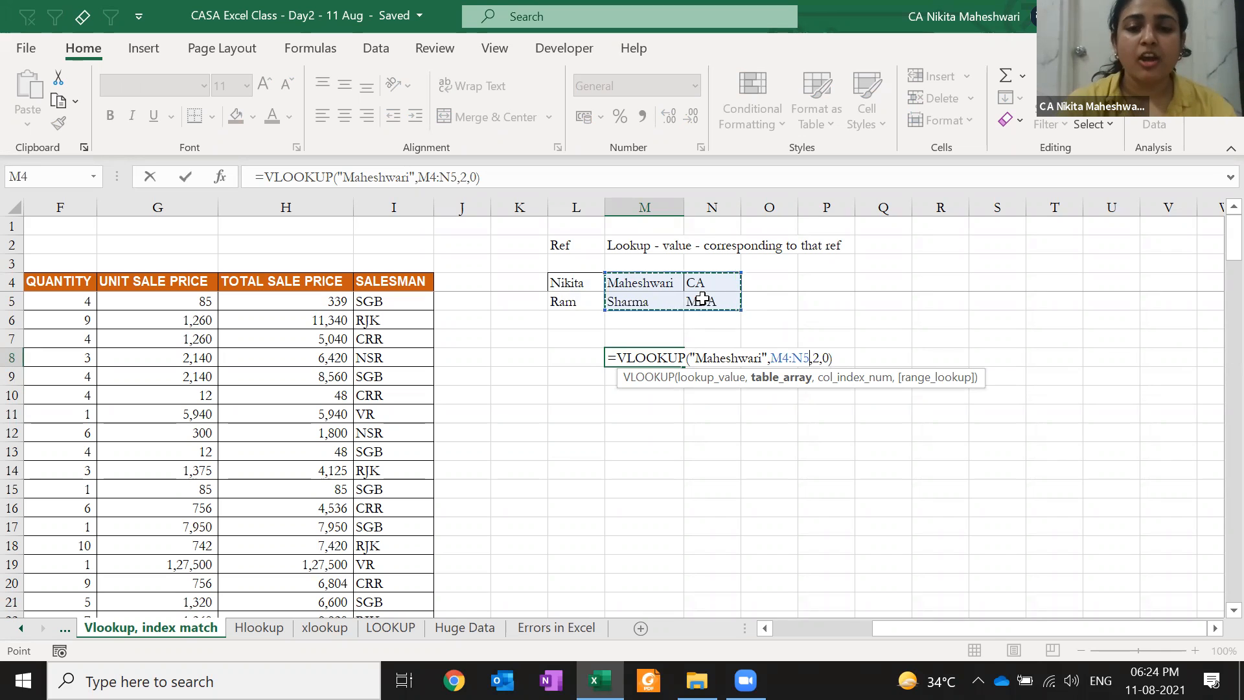
{"action": "key", "text": "Return"}
{"action": "key", "text": "Up"}
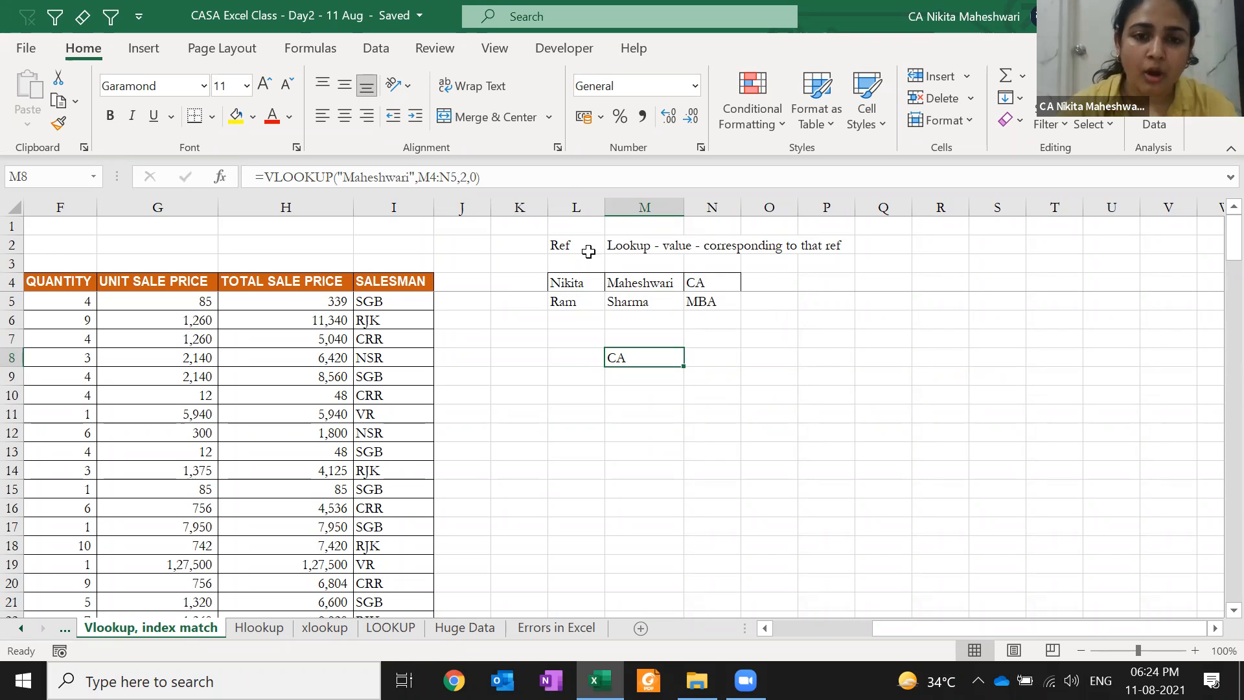
Undo the range and lookup-value edits so M8 again finds the first name in L4:N5, column 2
{"action": "left_click", "coordinate": [572, 204]}
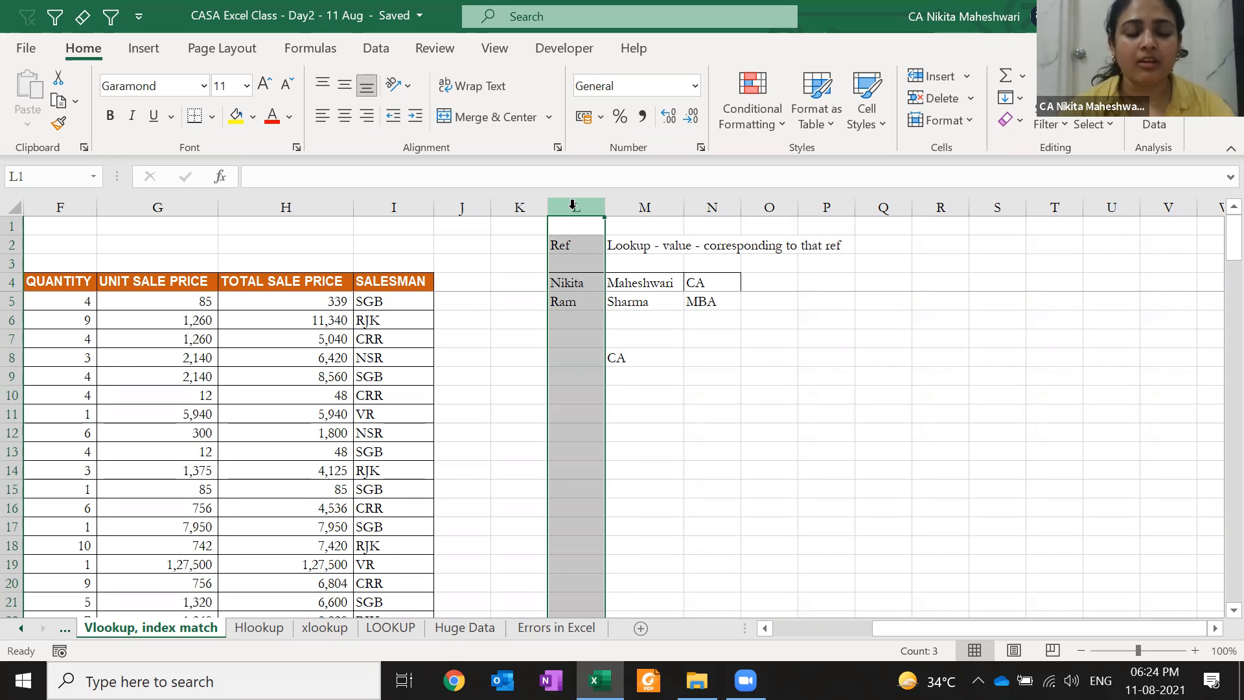
{"action": "key", "text": "ctrl+z"}
{"action": "key", "text": "F2"}
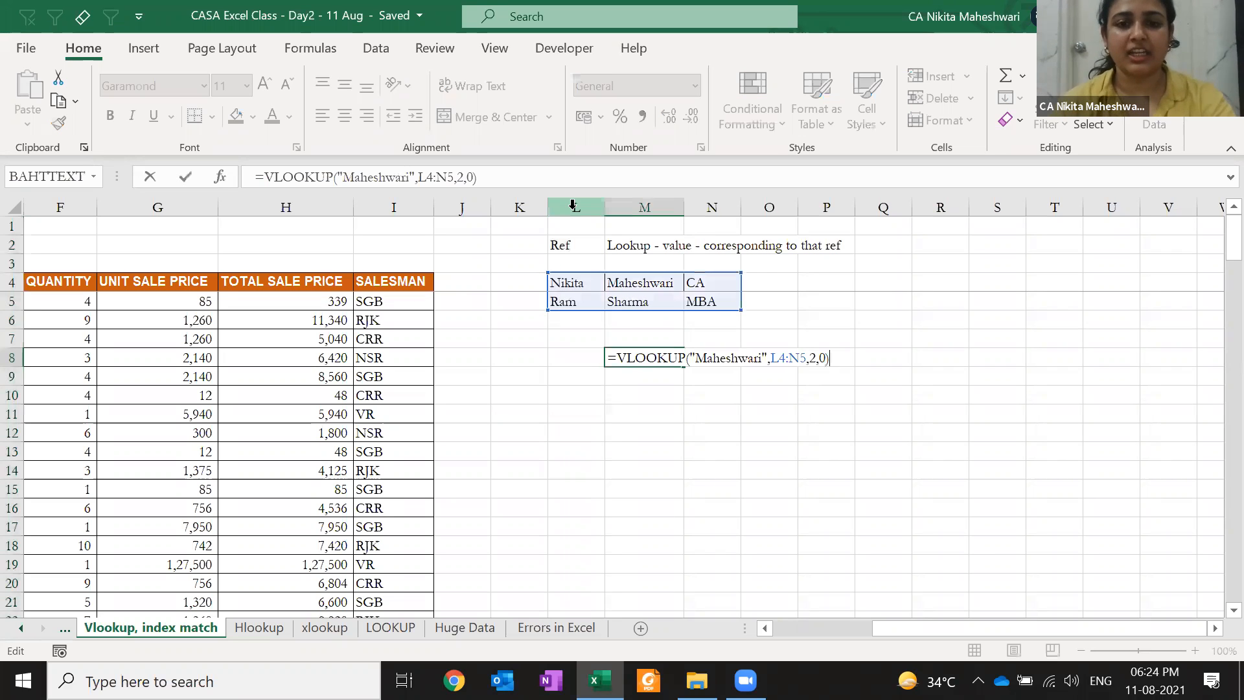
{"action": "key", "text": "Escape"}
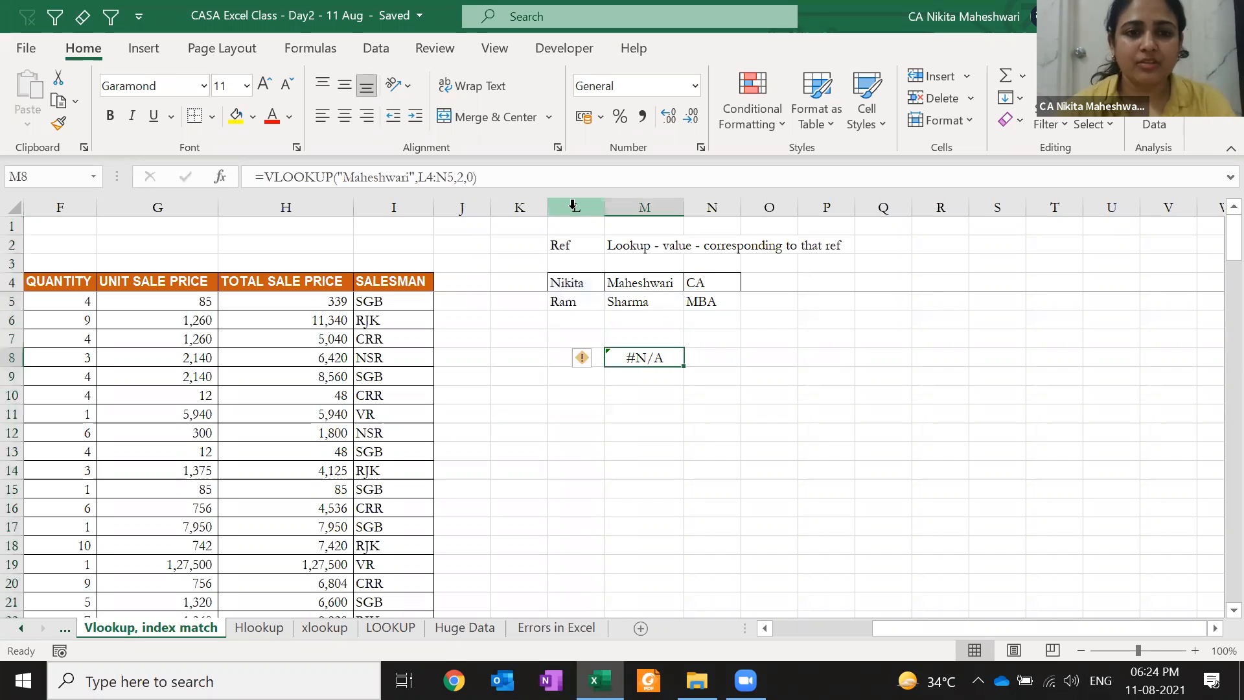
{"action": "key", "text": "ctrl+z"}
{"action": "key", "text": "F2"}
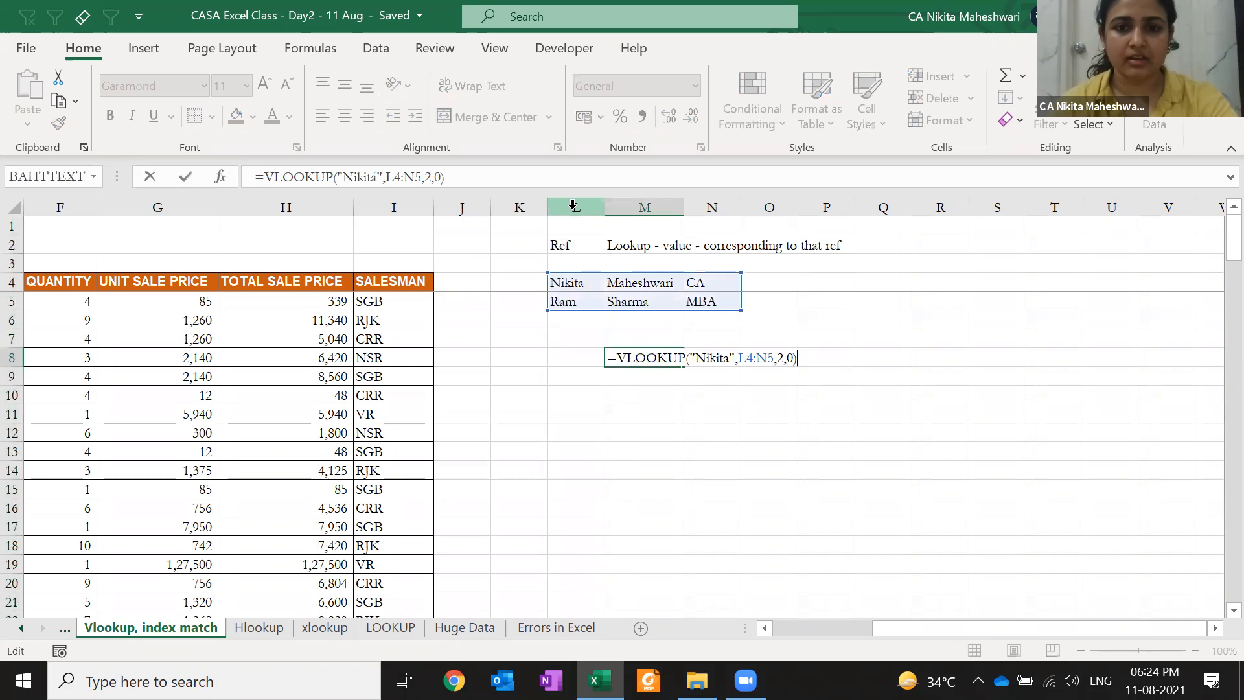
{"action": "key", "text": "Escape"}
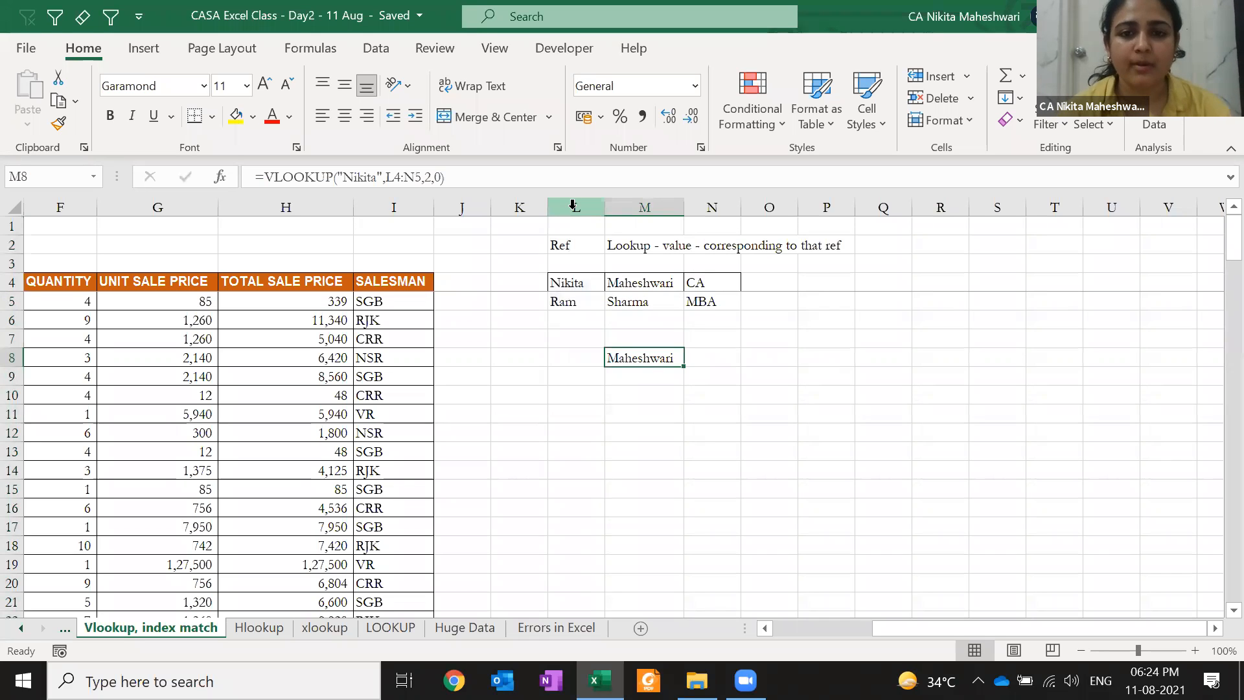
{"action": "key", "text": "F2"}
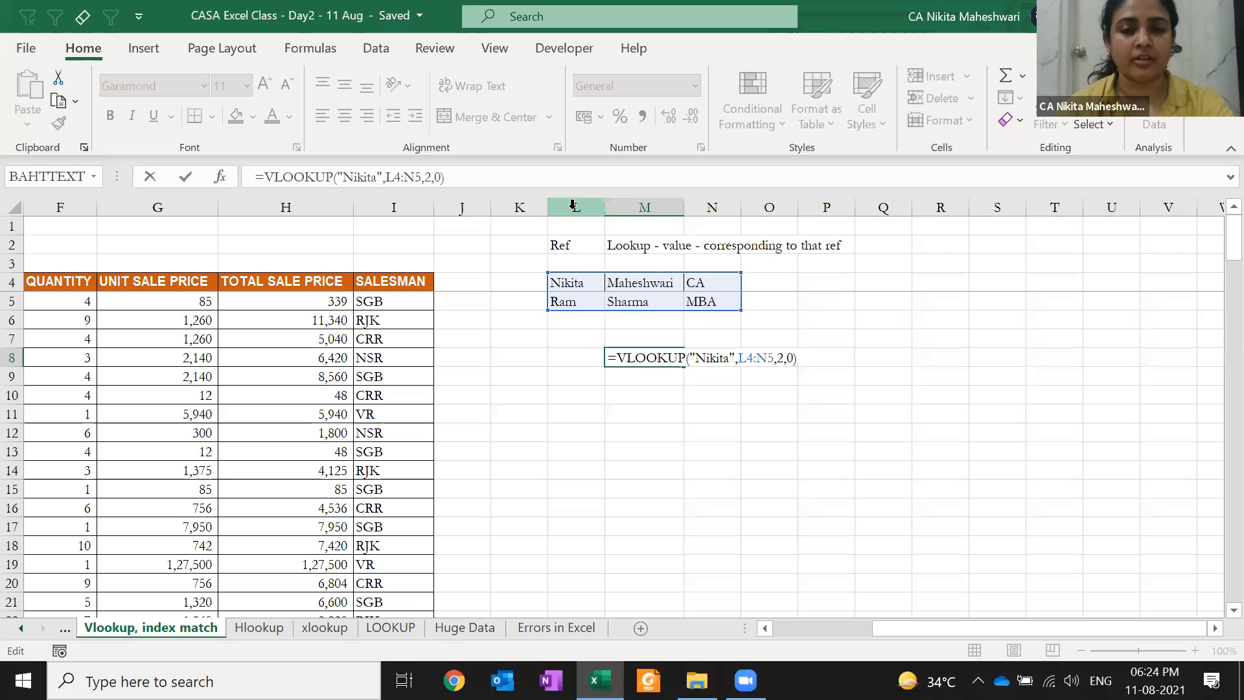
{"action": "key", "text": "ctrl+Return"}
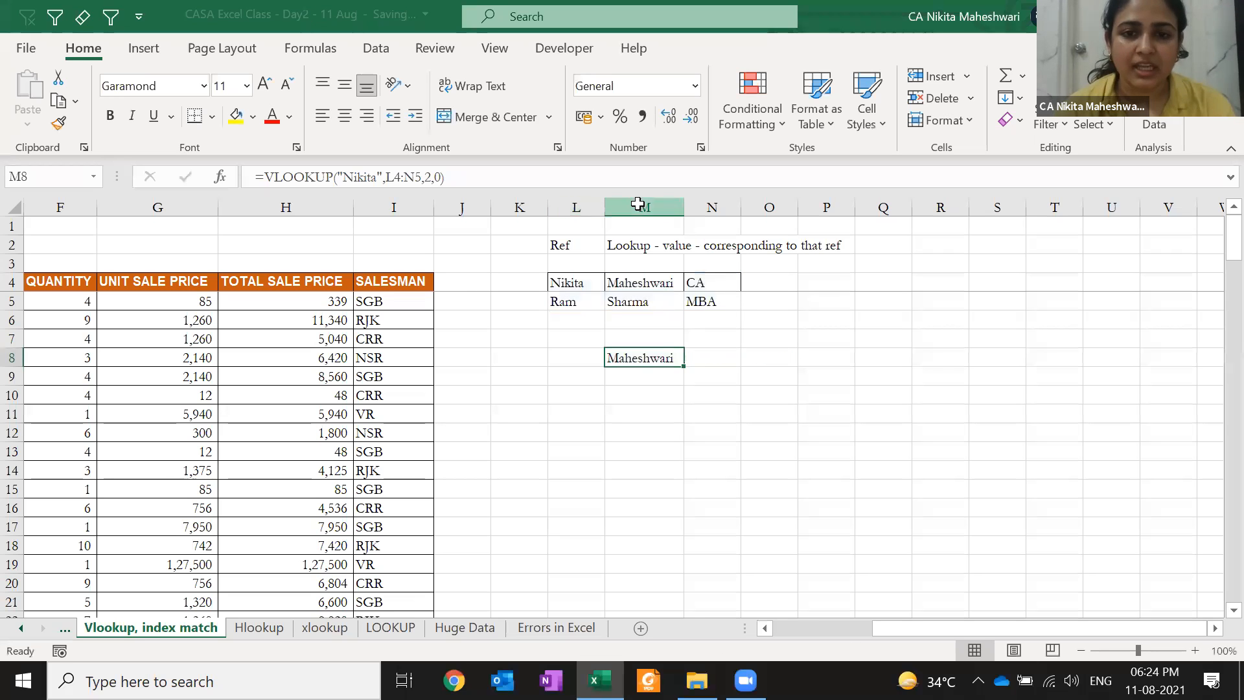
Insert a blank column at M inside the lookup table
{"action": "left_click", "coordinate": [641, 208]}
{"action": "right_click", "coordinate": [641, 210]}
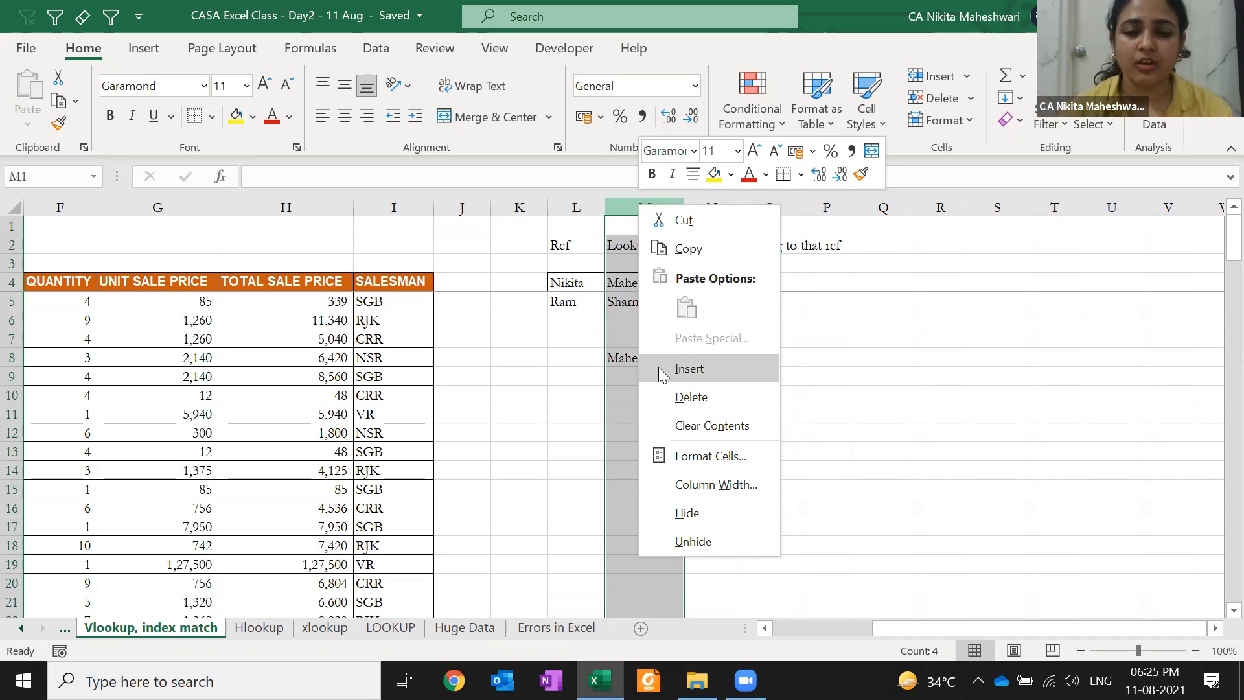
{"action": "left_click", "coordinate": [658, 368]}
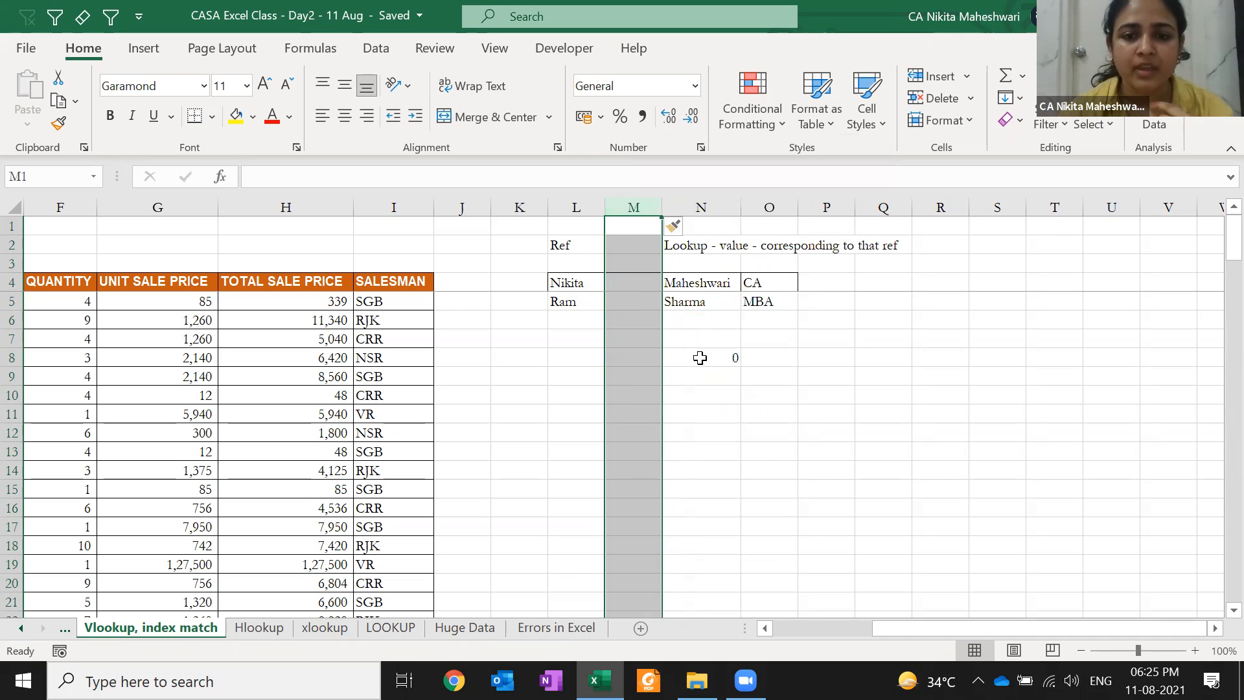
Open N8's VLOOKUP formula and select its column-index argument 2
{"action": "left_click", "coordinate": [701, 357]}
{"action": "double_click", "coordinate": [702, 357]}
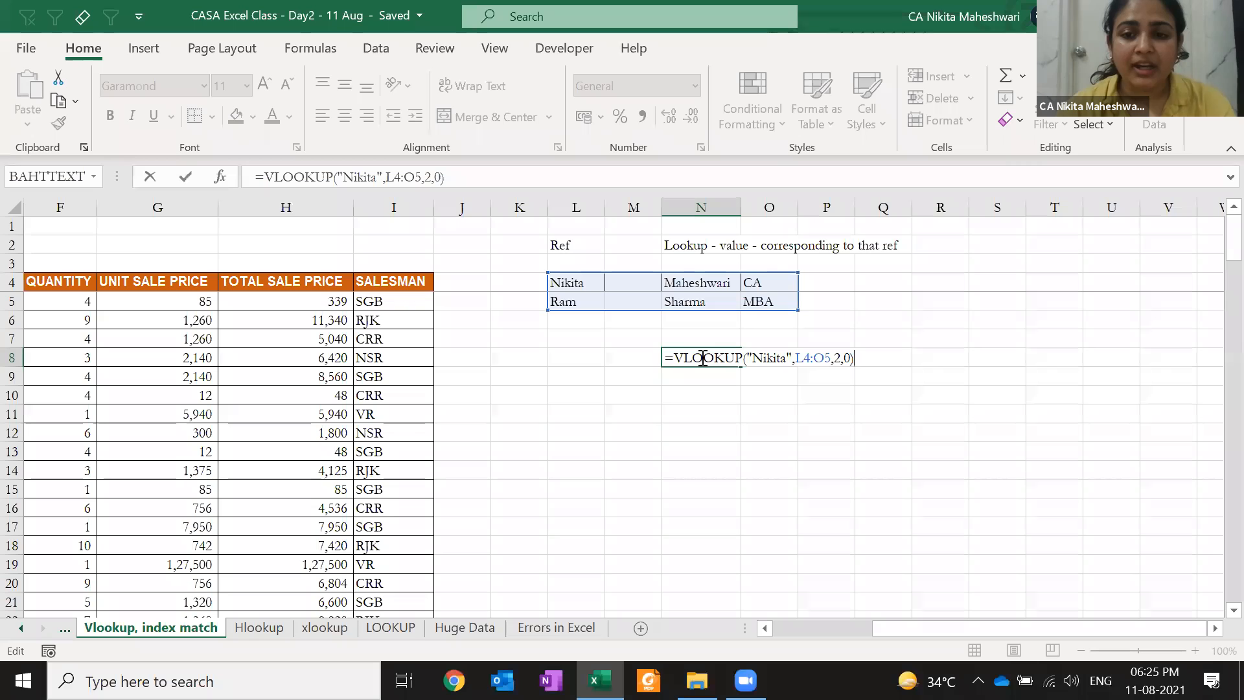
{"action": "double_click", "coordinate": [837, 358]}
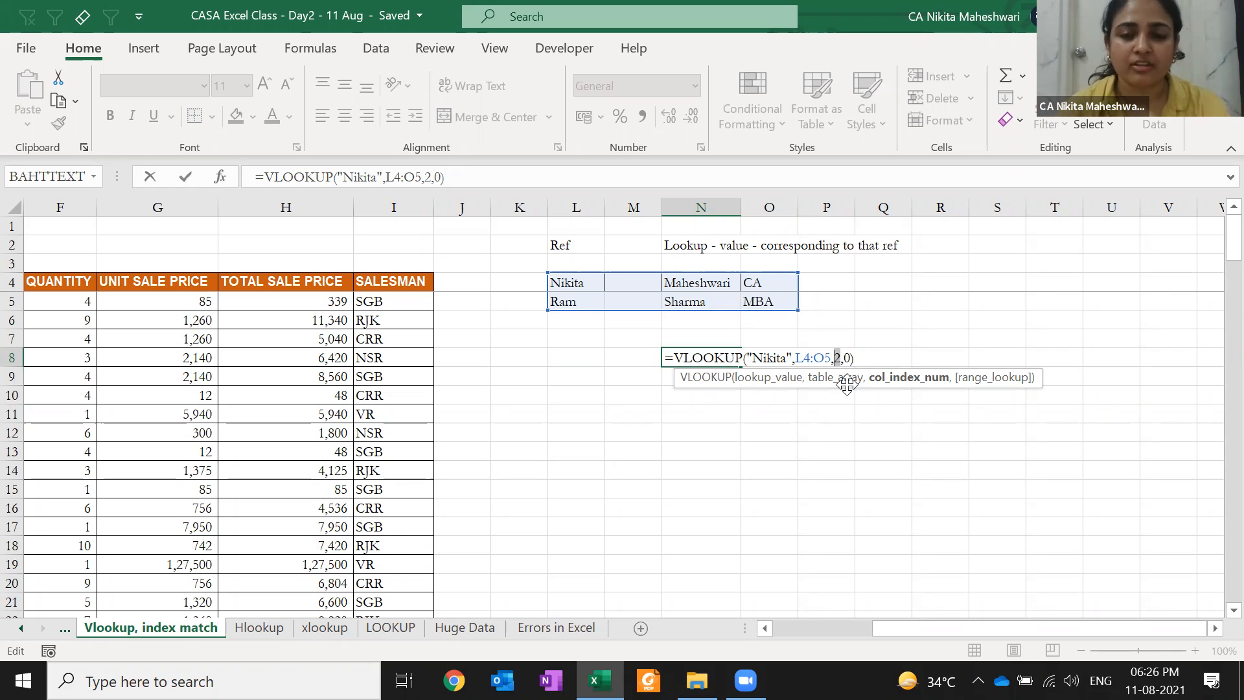
{"action": "key", "text": "ctrl+Return"}
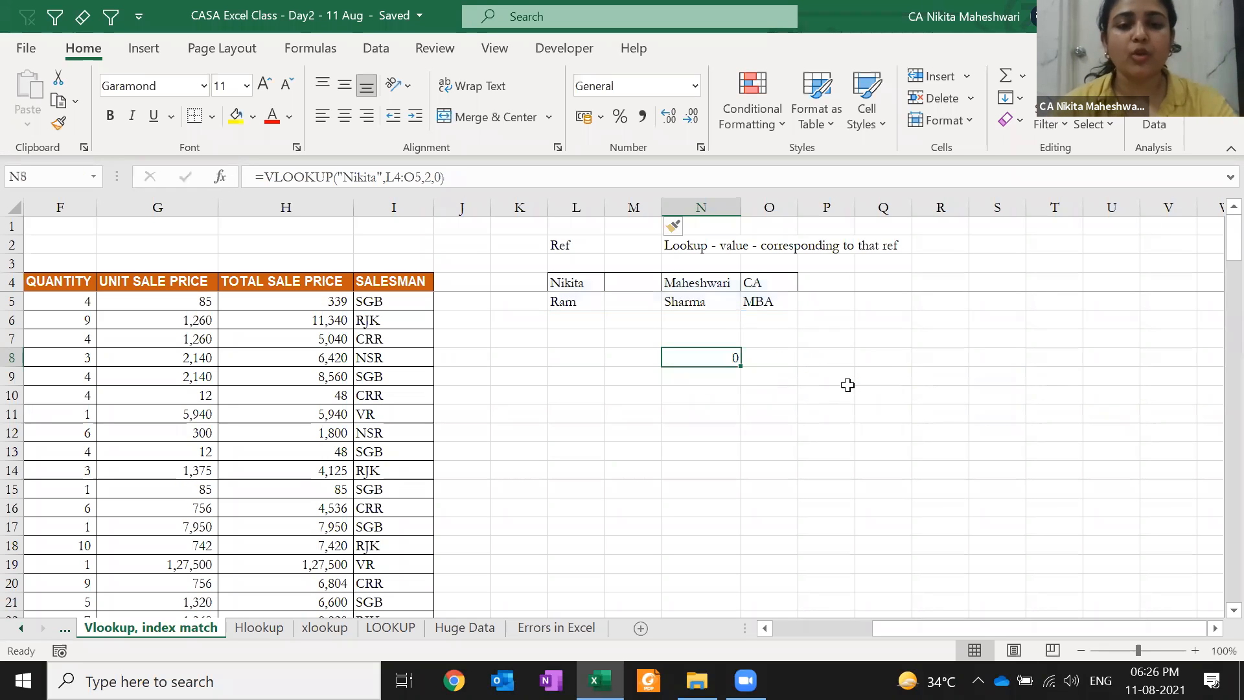
{"action": "key", "text": "F2"}
{"action": "key", "text": "Left"}
{"action": "key", "text": "Left"}
{"action": "key", "text": "Left"}
{"action": "key", "text": "shift+Left"}
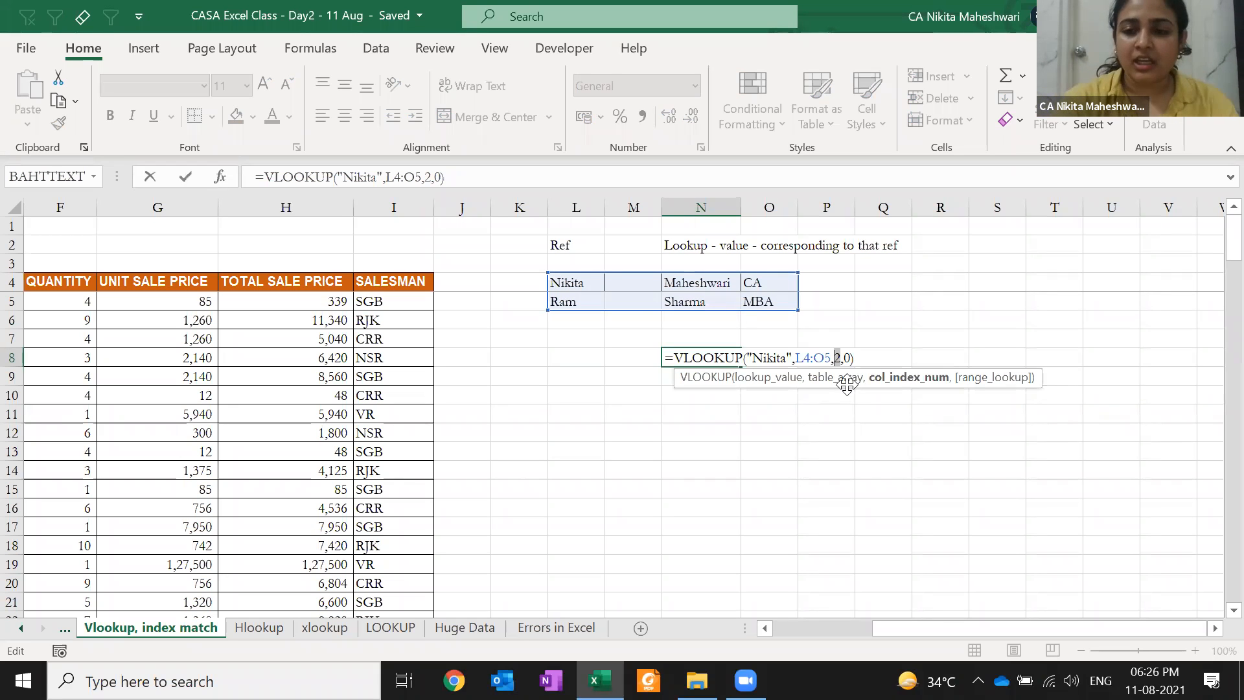
{"action": "type", "text": "="}
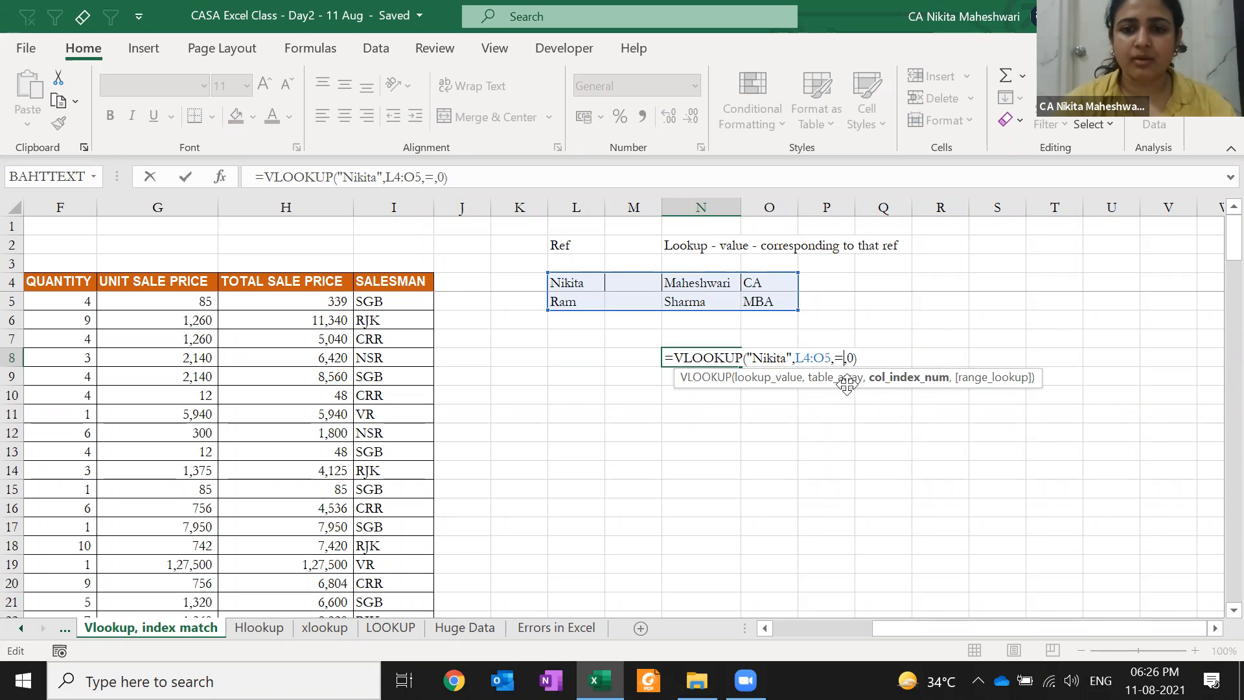
{"action": "key", "text": "Return"}
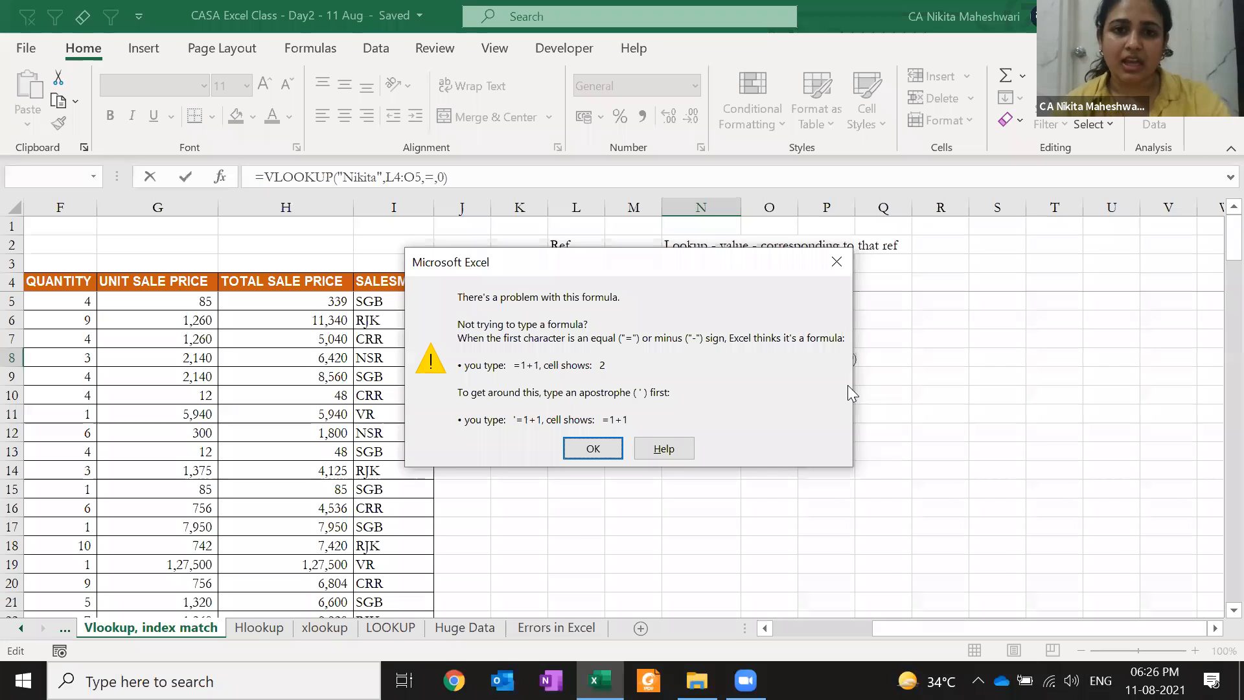
{"action": "key", "text": "Return"}
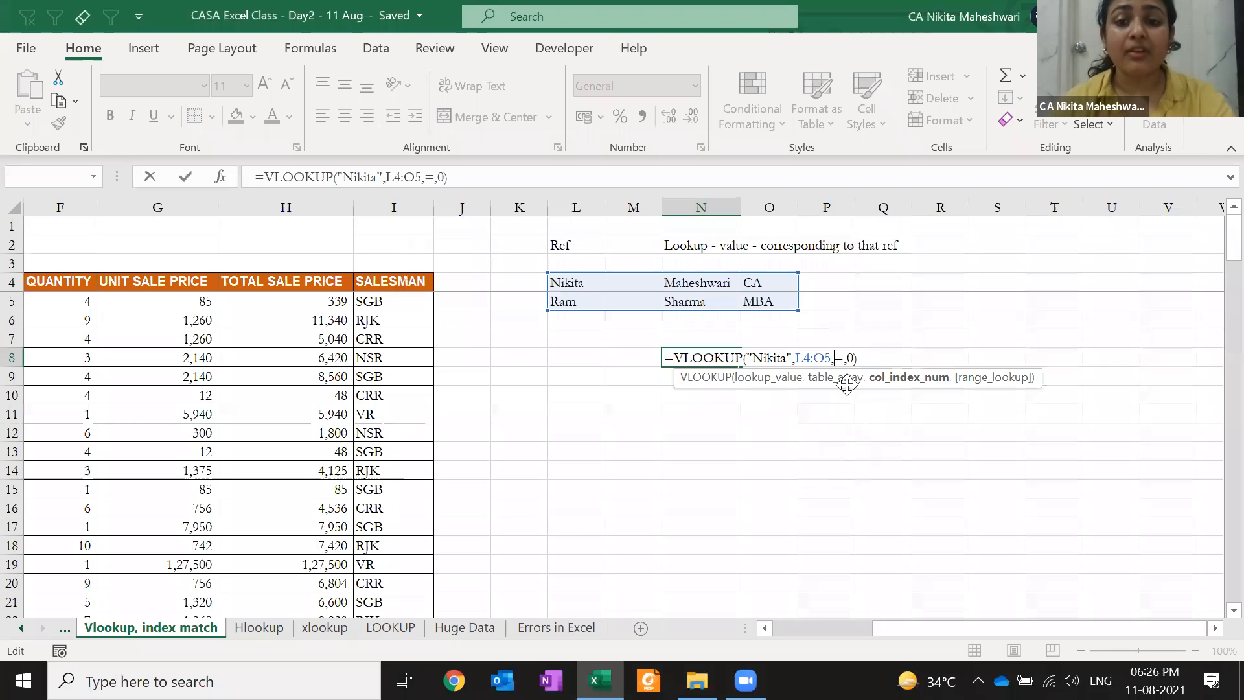
{"action": "type", "text": "\""}
{"action": "key", "text": "Right"}
{"action": "type", "text": "\""}
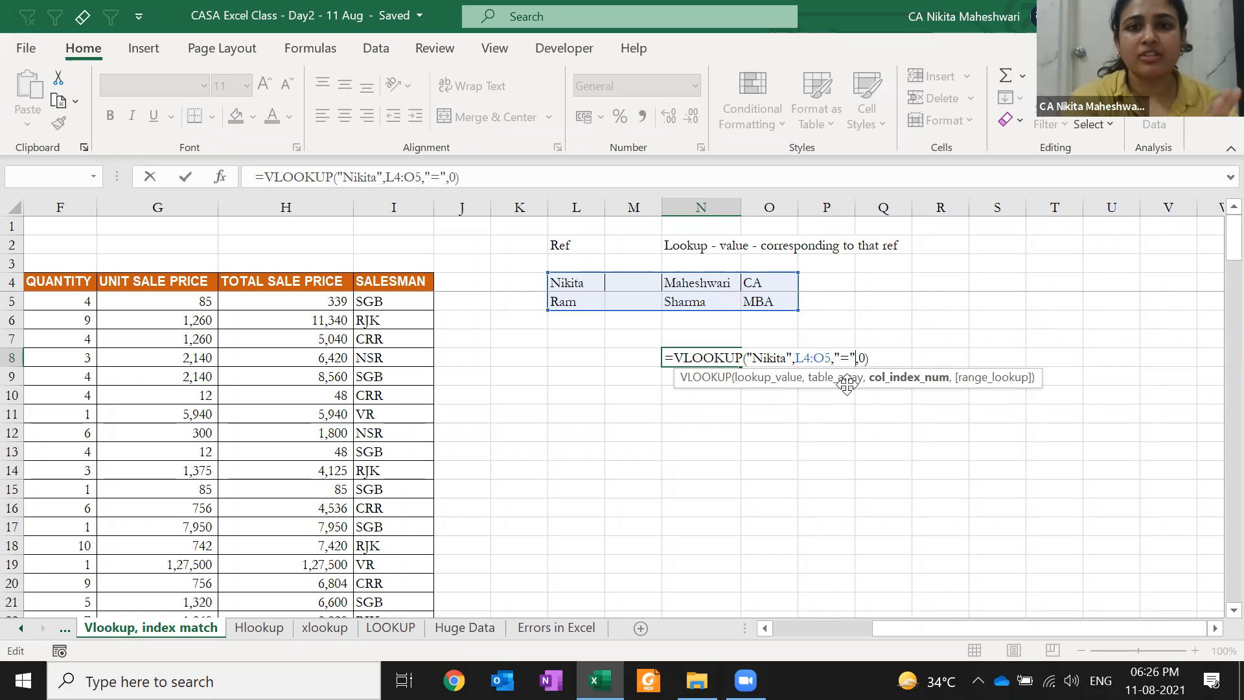
{"action": "key", "text": "BackSpace"}
{"action": "key", "text": "BackSpace"}
{"action": "key", "text": "BackSpace"}
{"action": "type", "text": "2"}
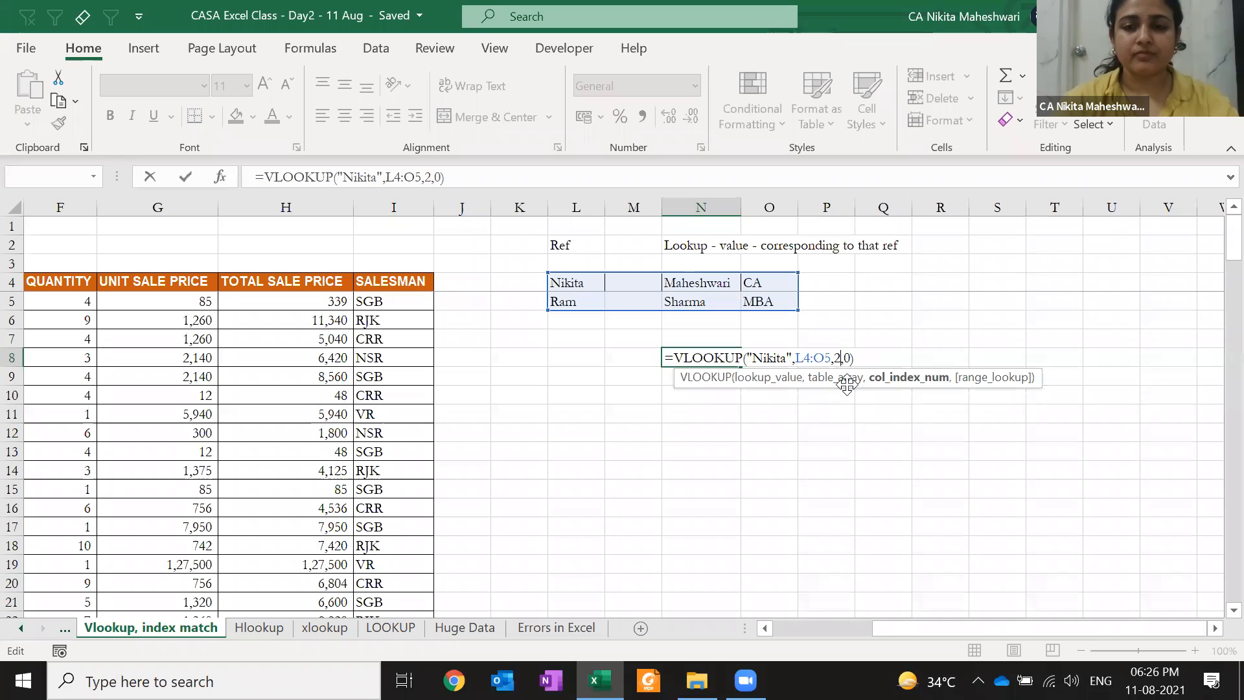
{"action": "key", "text": "ctrl+Return"}
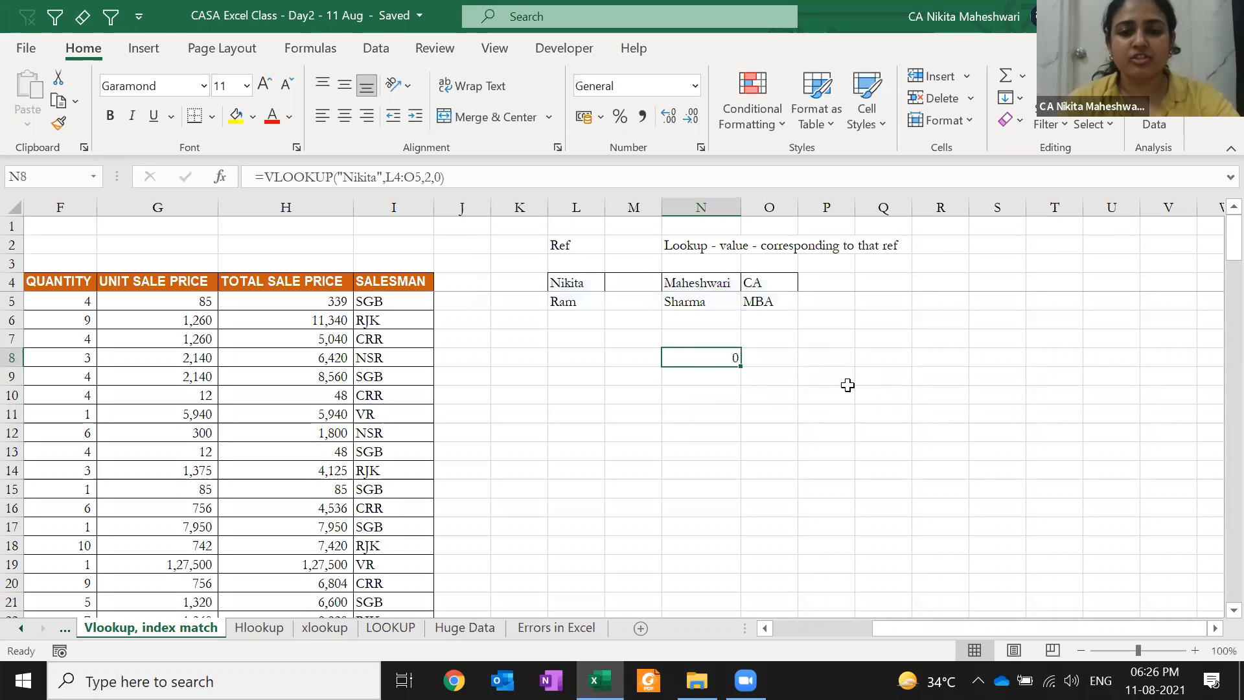
Enter abc in cell M4 of the inserted blank column
{"action": "key", "text": "F2"}
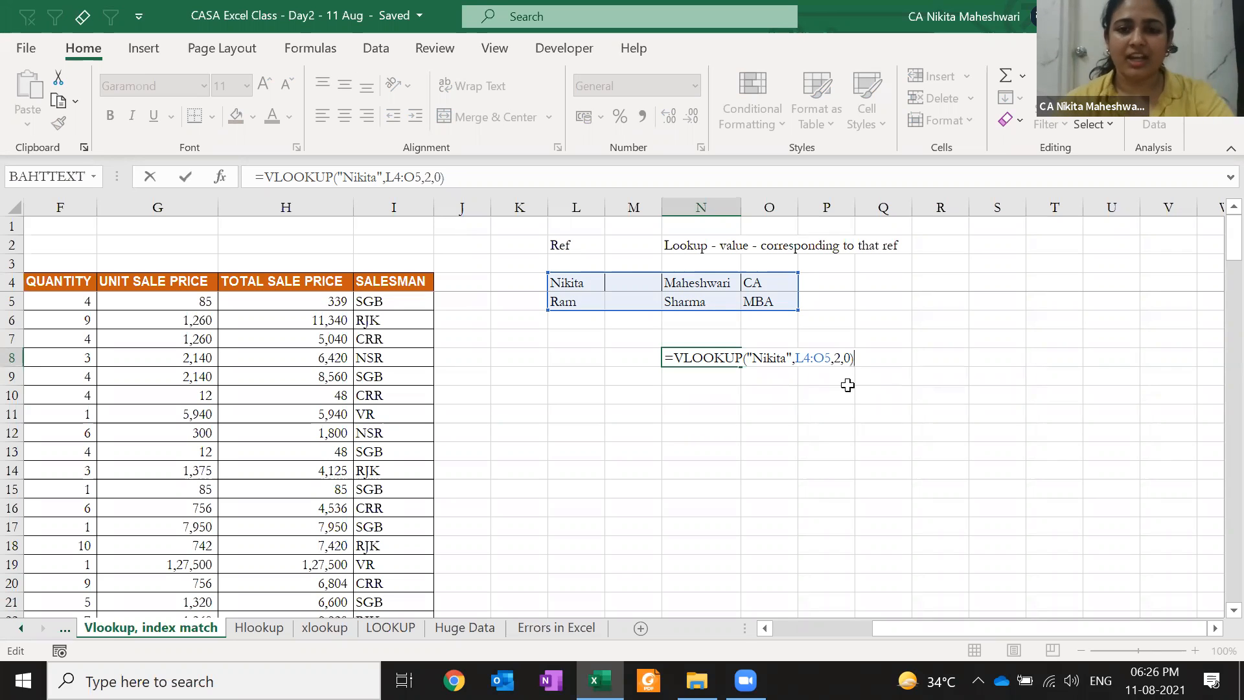
{"action": "key", "text": "ctrl+Return"}
{"action": "key", "text": "Up"}
{"action": "key", "text": "Up"}
{"action": "key", "text": "Up"}
{"action": "key", "text": "Up"}
{"action": "key", "text": "Left"}
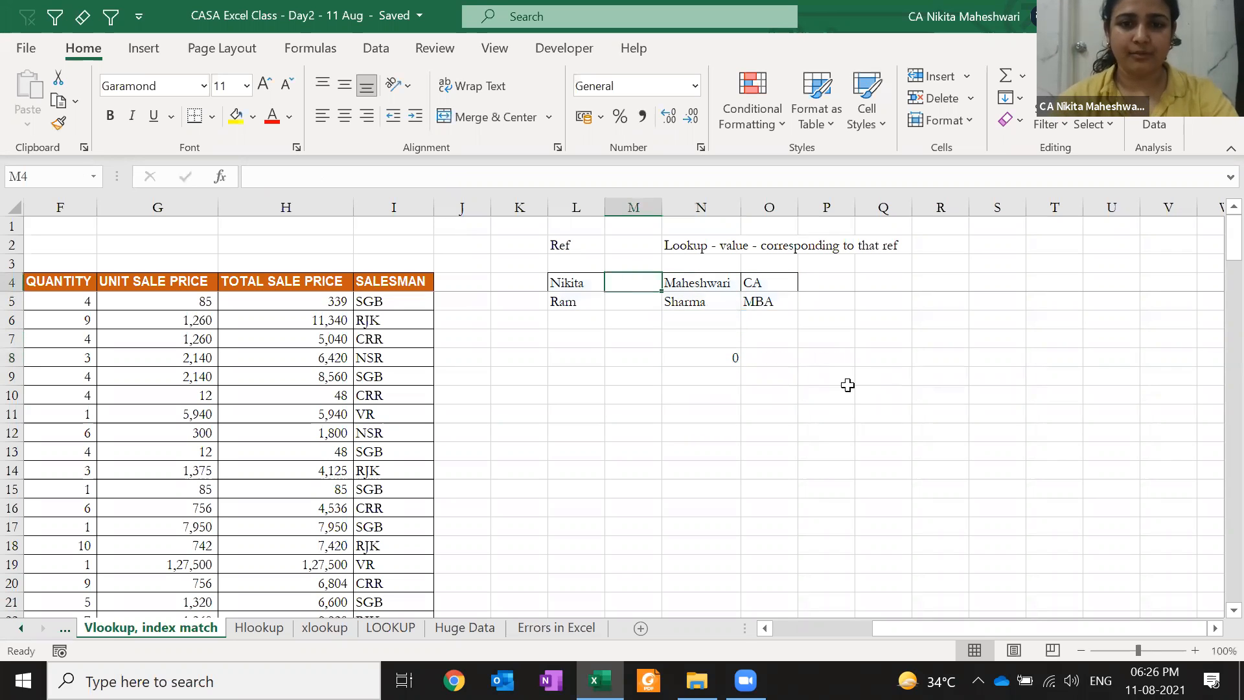
{"action": "type", "text": "abc"}
{"action": "key", "text": "Return"}
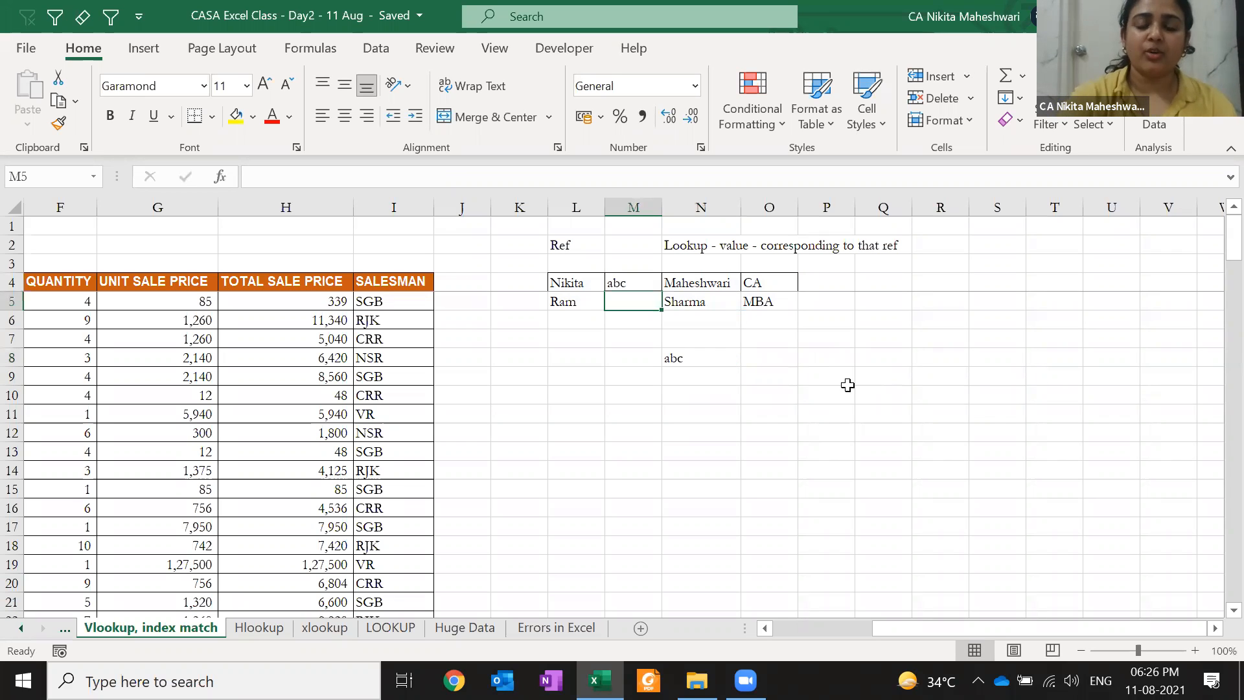
Recommit the Nikita VLOOKUP in N8 so it returns abc, then reopen it at the lookup value
{"action": "key", "text": "Down"}
{"action": "key", "text": "Down"}
{"action": "key", "text": "Right"}
{"action": "key", "text": "Down"}
{"action": "key", "text": "F2"}
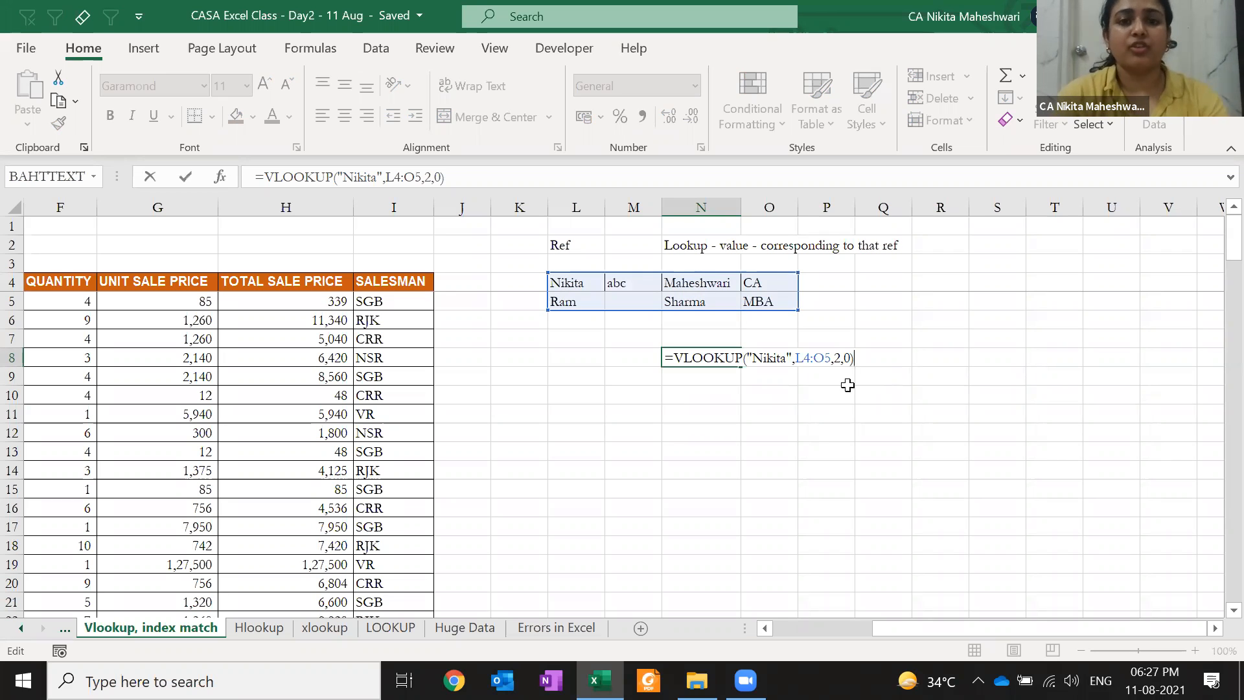
{"action": "key", "text": "ctrl+Return"}
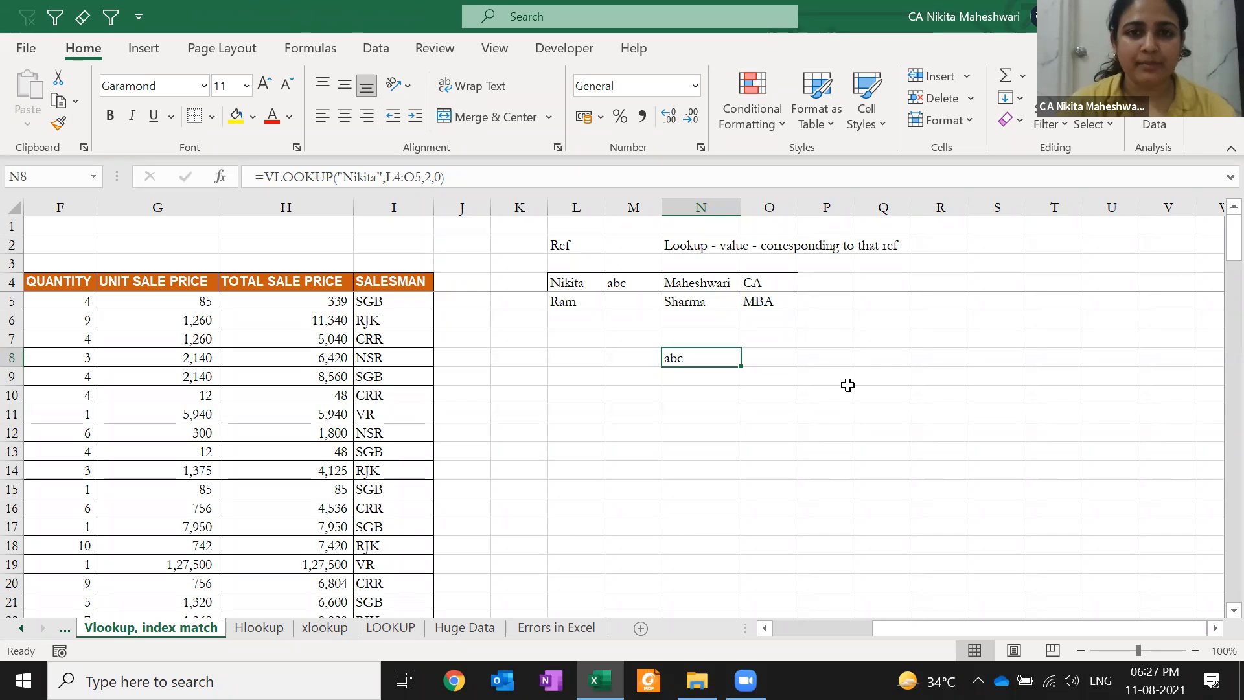
{"action": "key", "text": "F2"}
{"action": "key", "text": "Left"}
{"action": "key", "text": "Left"}
{"action": "key", "text": "Left"}
{"action": "key", "text": "Left"}
{"action": "key", "text": "Left"}
{"action": "key", "text": "Left"}
{"action": "key", "text": "Left"}
{"action": "key", "text": "Left"}
{"action": "key", "text": "Left"}
{"action": "key", "text": "Left"}
{"action": "key", "text": "Left"}
{"action": "key", "text": "Left"}
{"action": "key", "text": "Left"}
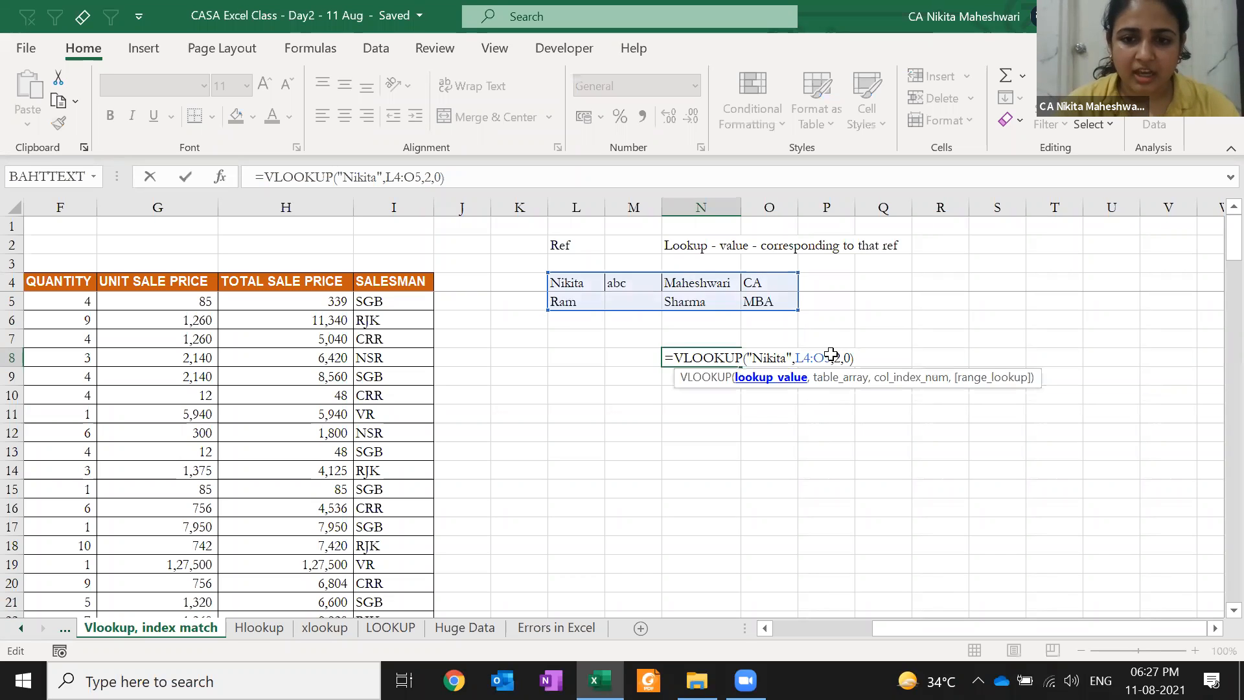
{"action": "left_click", "coordinate": [697, 378]}
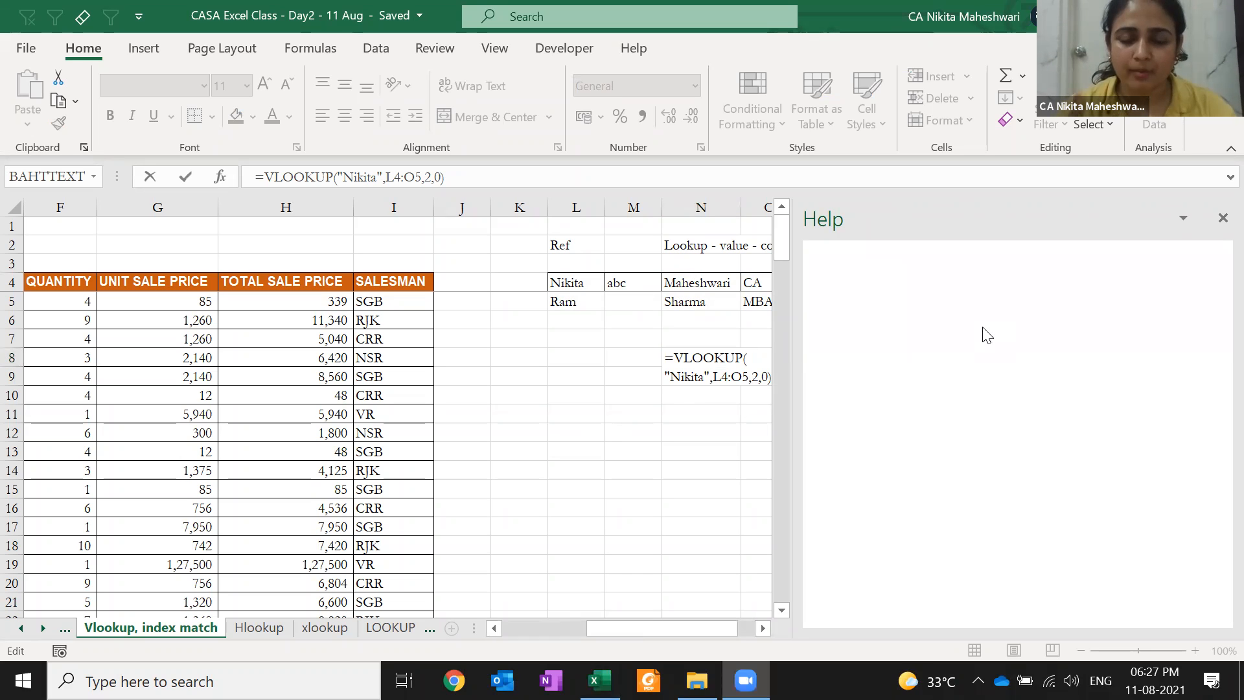
{"action": "left_click", "coordinate": [1220, 219]}
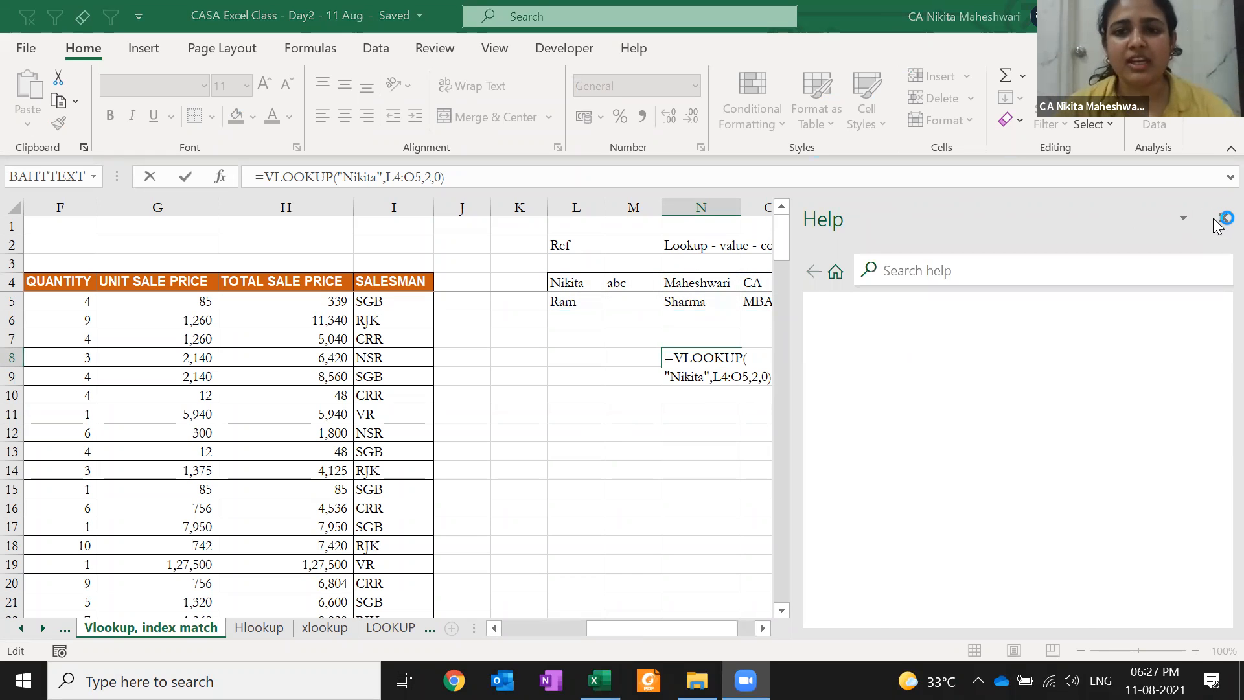
{"action": "left_click", "coordinate": [1220, 218]}
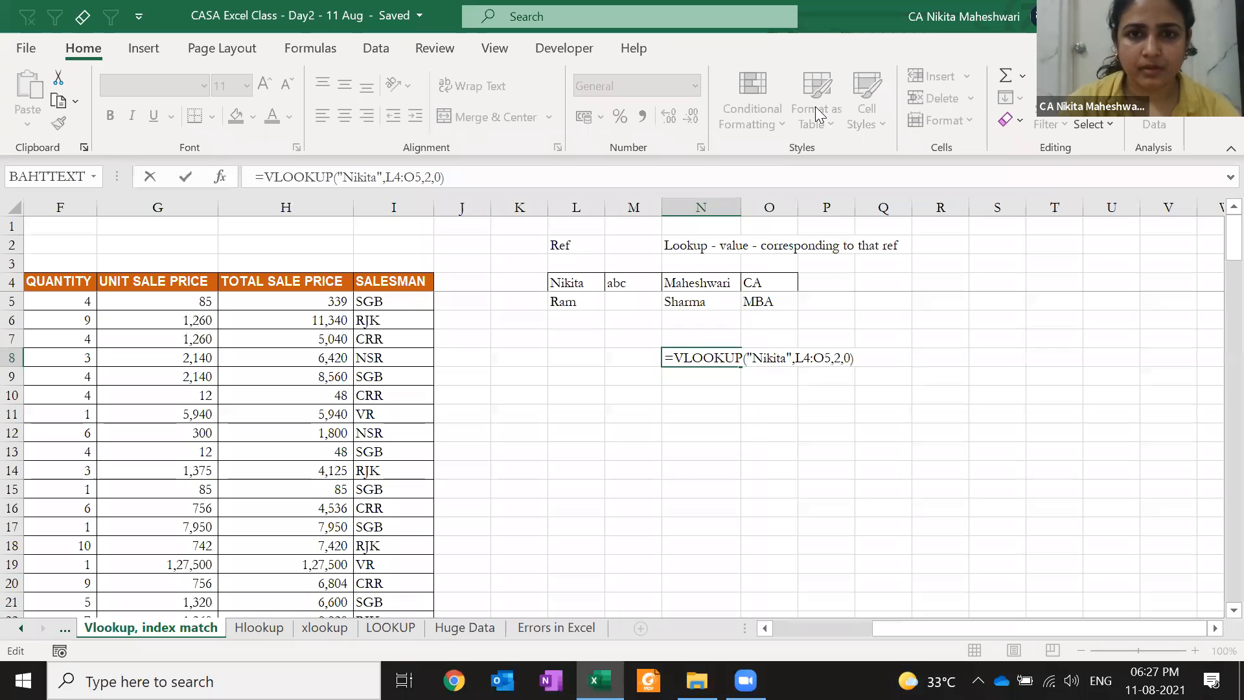
{"action": "left_click", "coordinate": [822, 272]}
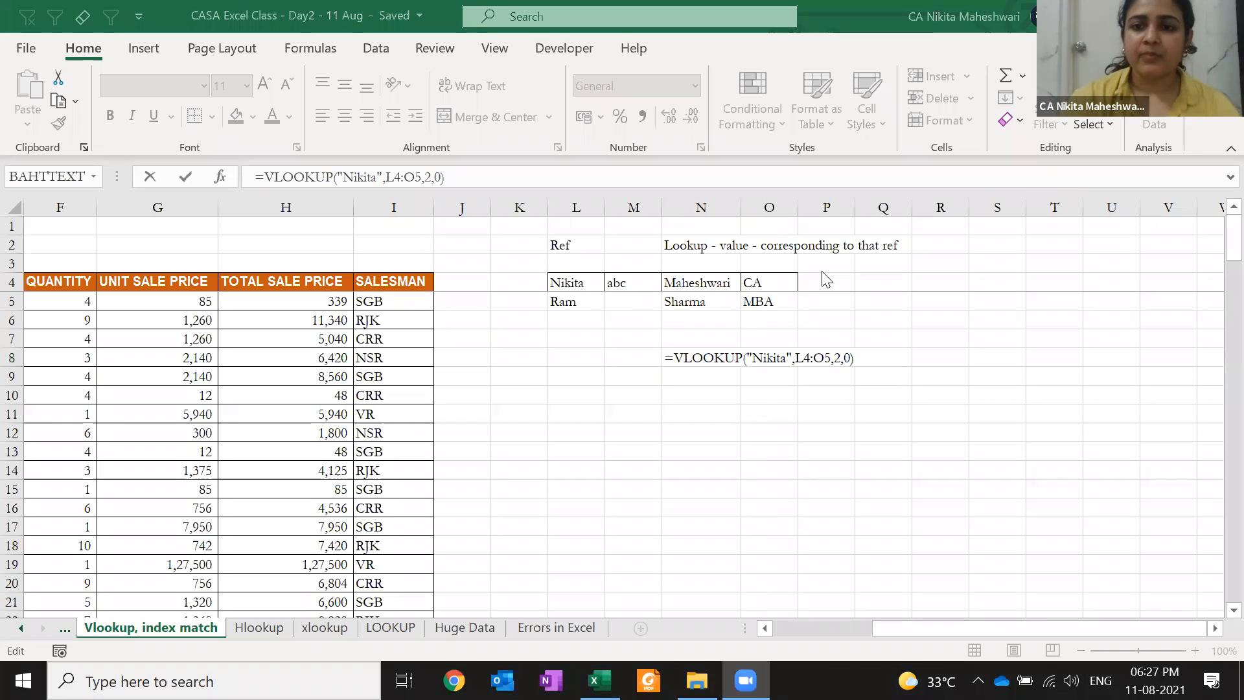
{"action": "left_click", "coordinate": [698, 387]}
Commit N8's formula and enter Nikita in cell L8
{"action": "key", "text": "ctrl+Return"}
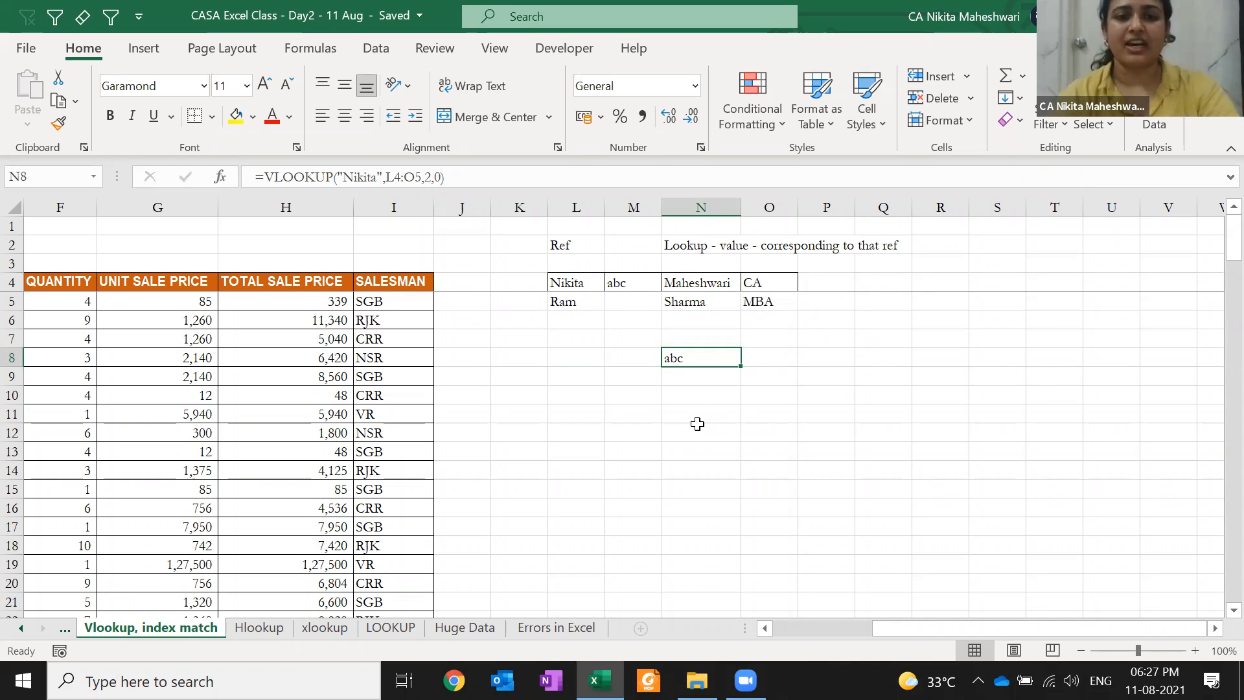
{"action": "key", "text": "Left"}
{"action": "key", "text": "Left"}
{"action": "type", "text": "Nikita"}
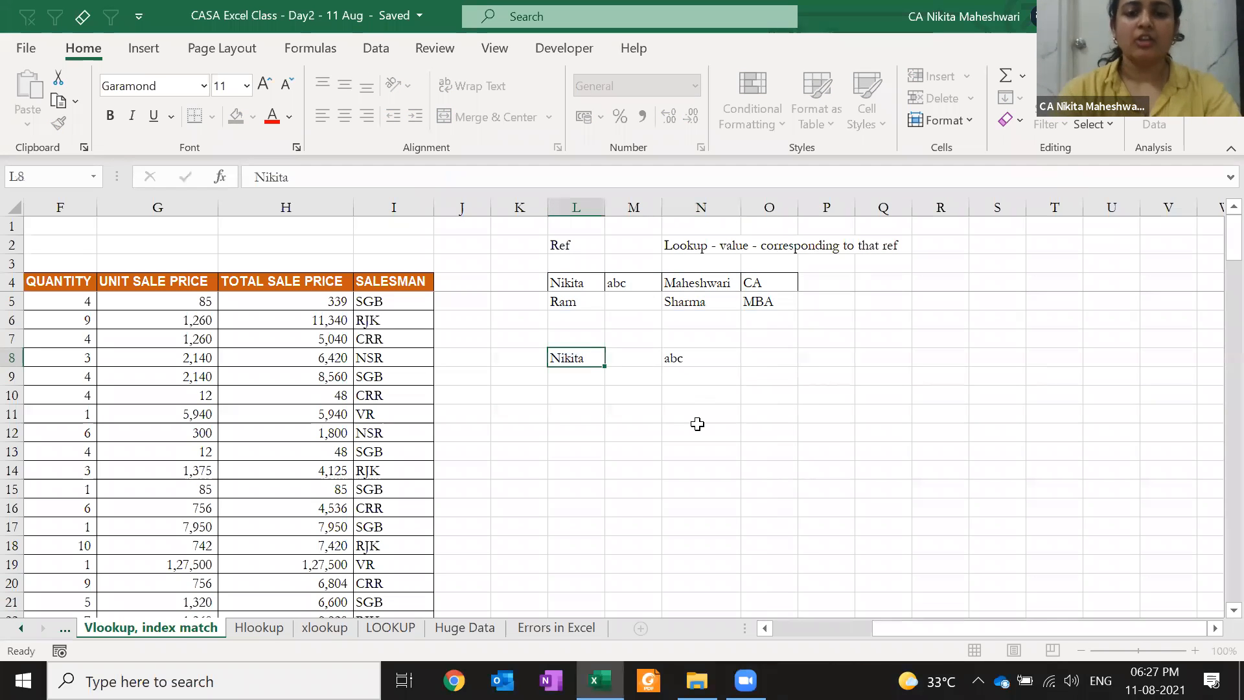
{"action": "key", "text": "Return"}
Reopen N8's VLOOKUP with the edit point on its lookup value argument
{"action": "key", "text": "Up"}
{"action": "key", "text": "Right"}
{"action": "key", "text": "Right"}
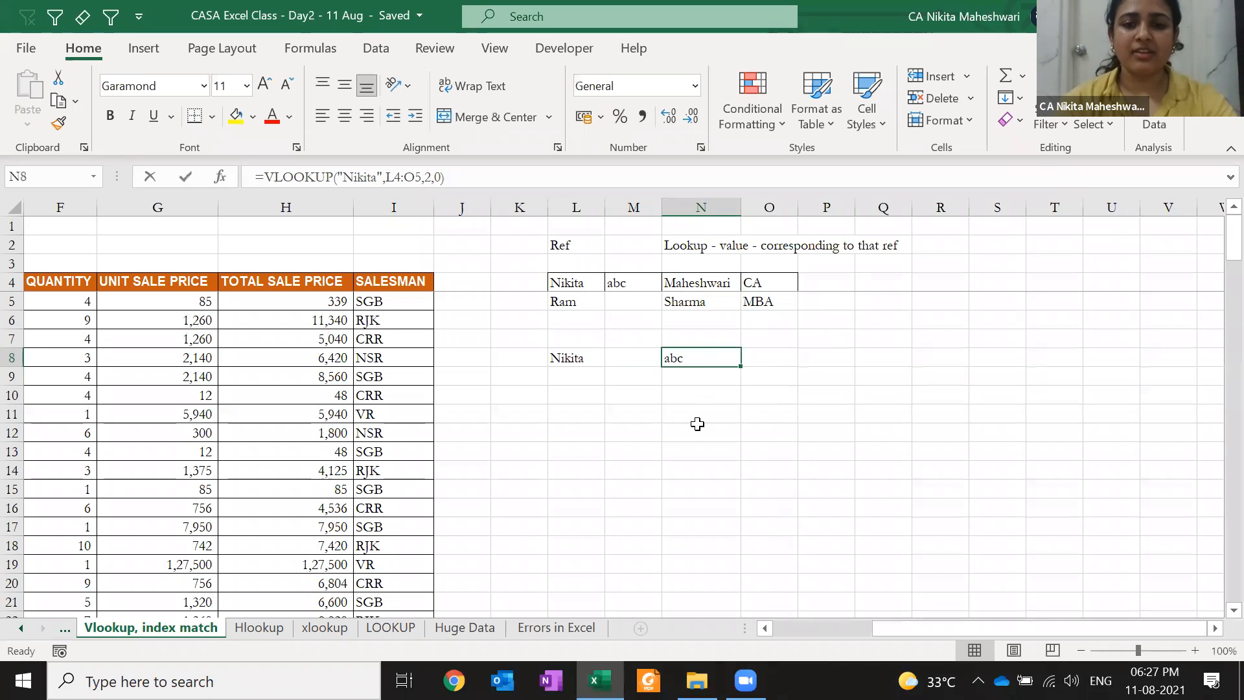
{"action": "key", "text": "F2"}
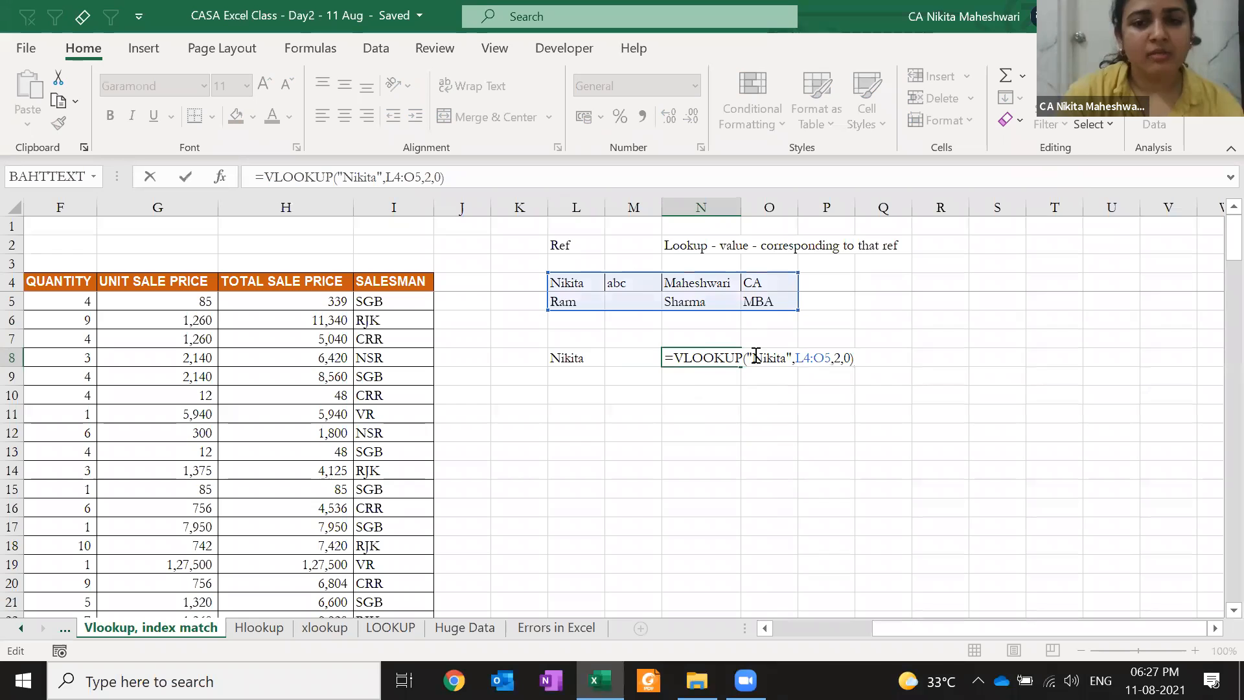
{"action": "left_click", "coordinate": [755, 358]}
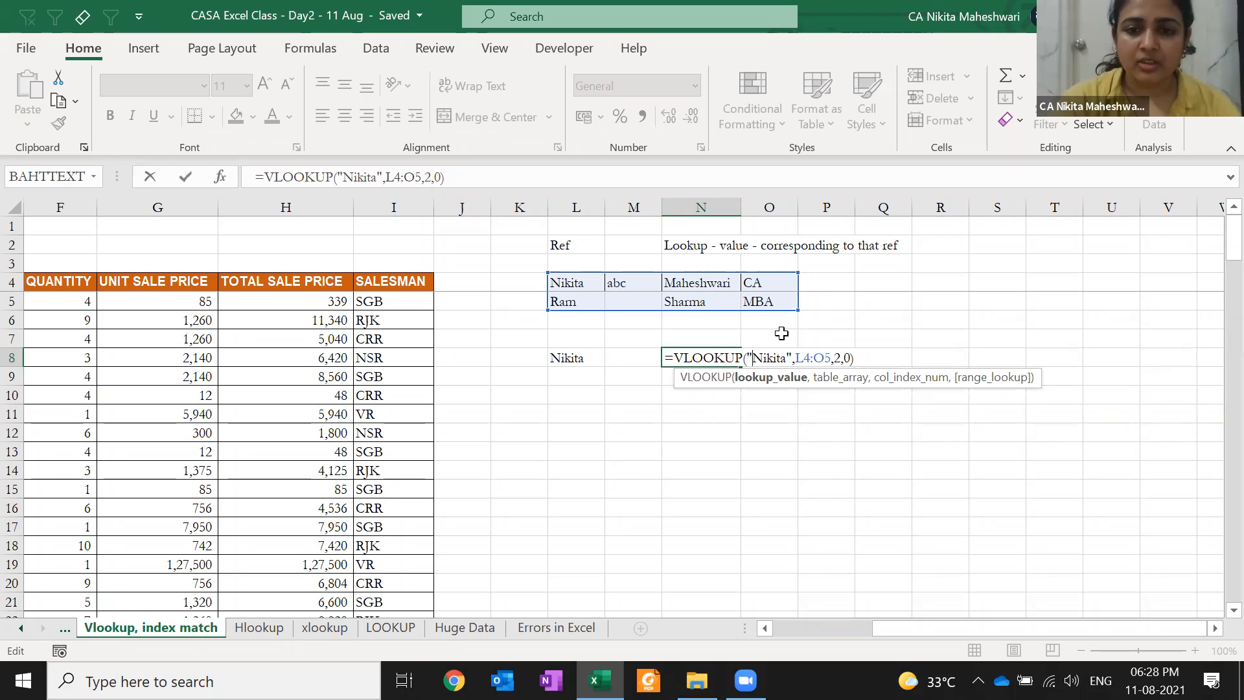
Replace the hard-coded "Nikita" in N8's VLOOKUP with the absolute reference $L$8
{"action": "key", "text": "BackSpace"}
{"action": "key", "text": "Delete"}
{"action": "key", "text": "Delete"}
{"action": "key", "text": "Delete"}
{"action": "key", "text": "Delete"}
{"action": "key", "text": "Delete"}
{"action": "key", "text": "Delete"}
{"action": "key", "text": "Delete"}
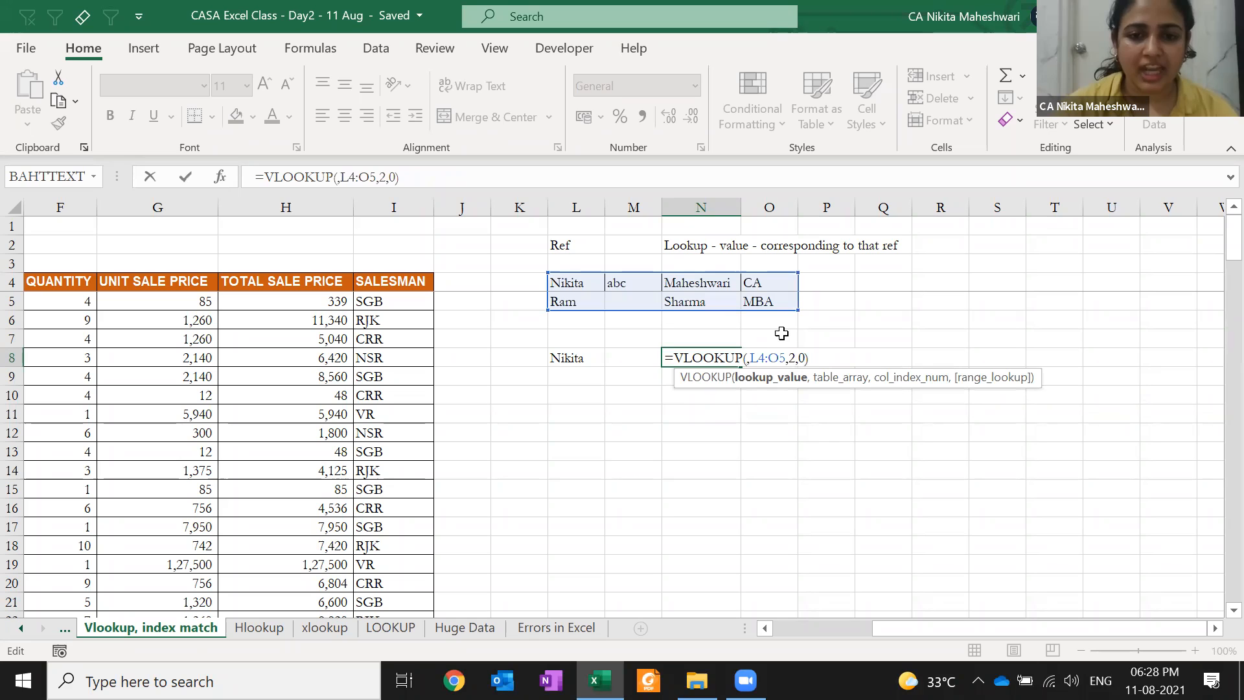
{"action": "left_click", "coordinate": [566, 359]}
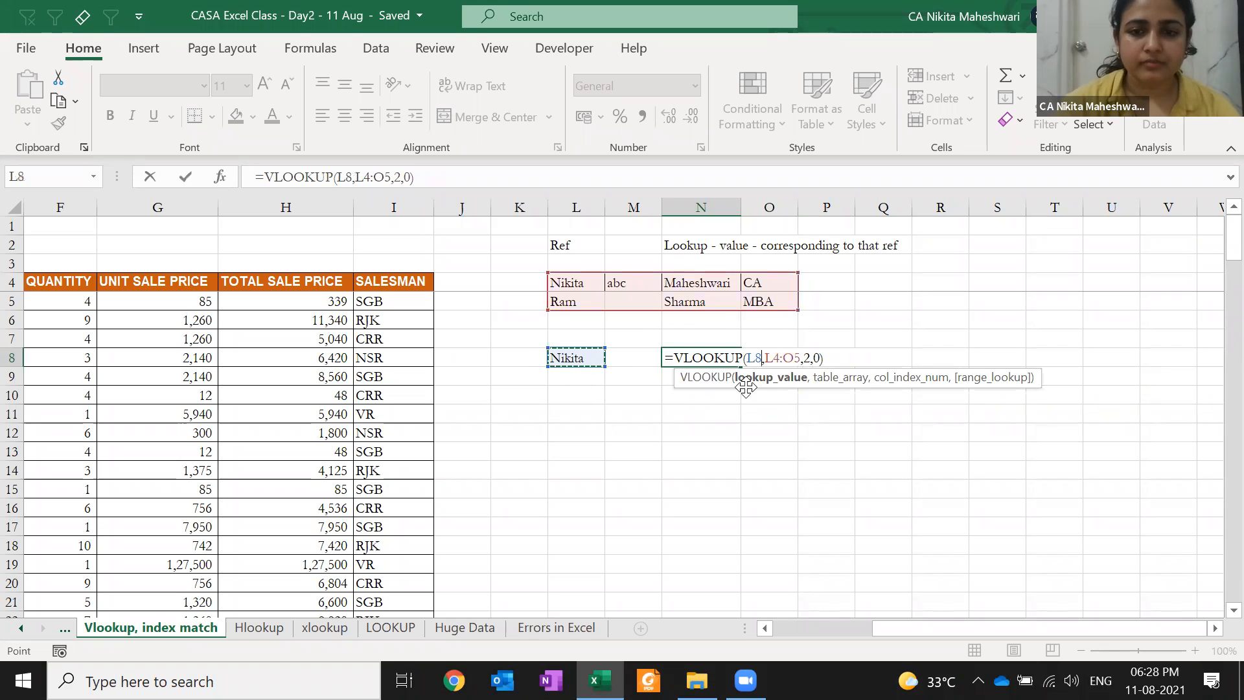
{"action": "key", "text": "F4"}
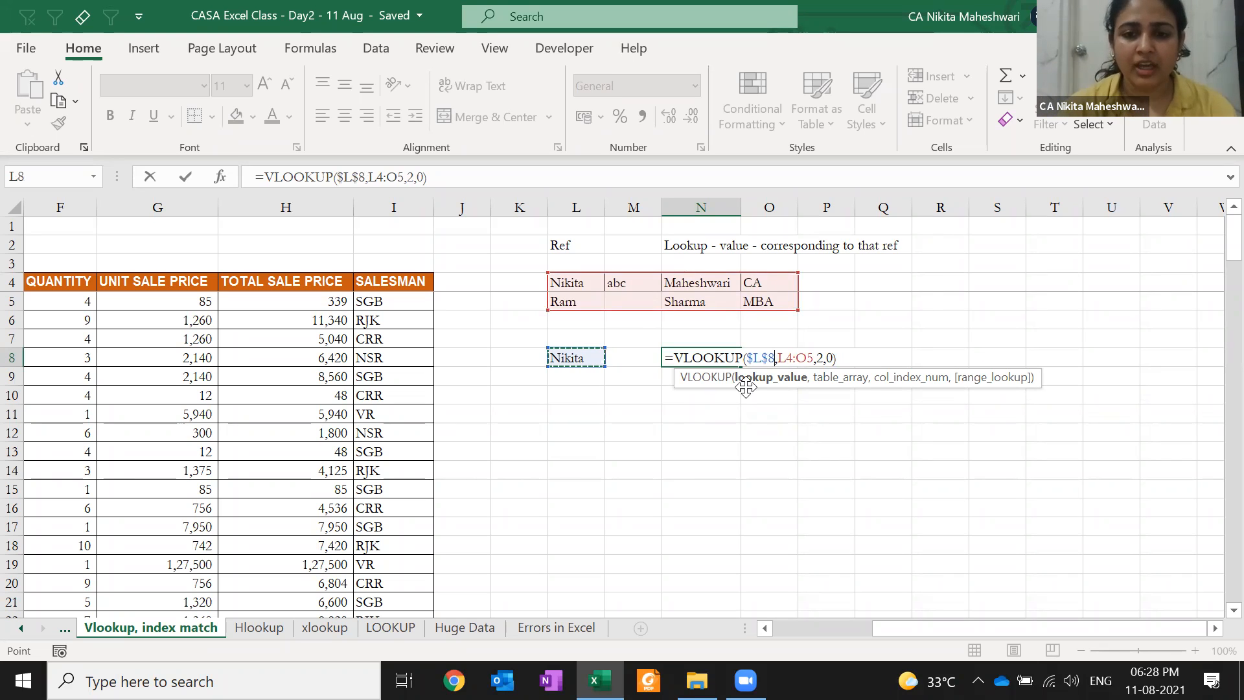
{"action": "key", "text": "Return"}
{"action": "key", "text": "Up"}
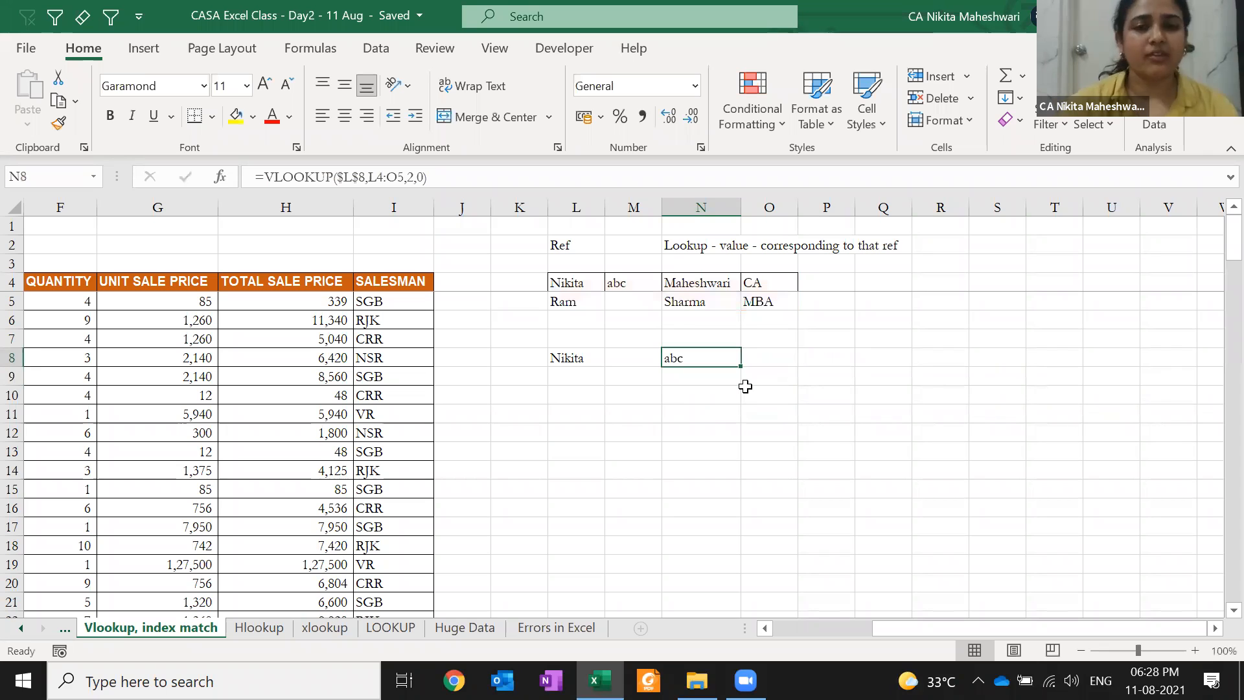
{"action": "key", "text": "F2"}
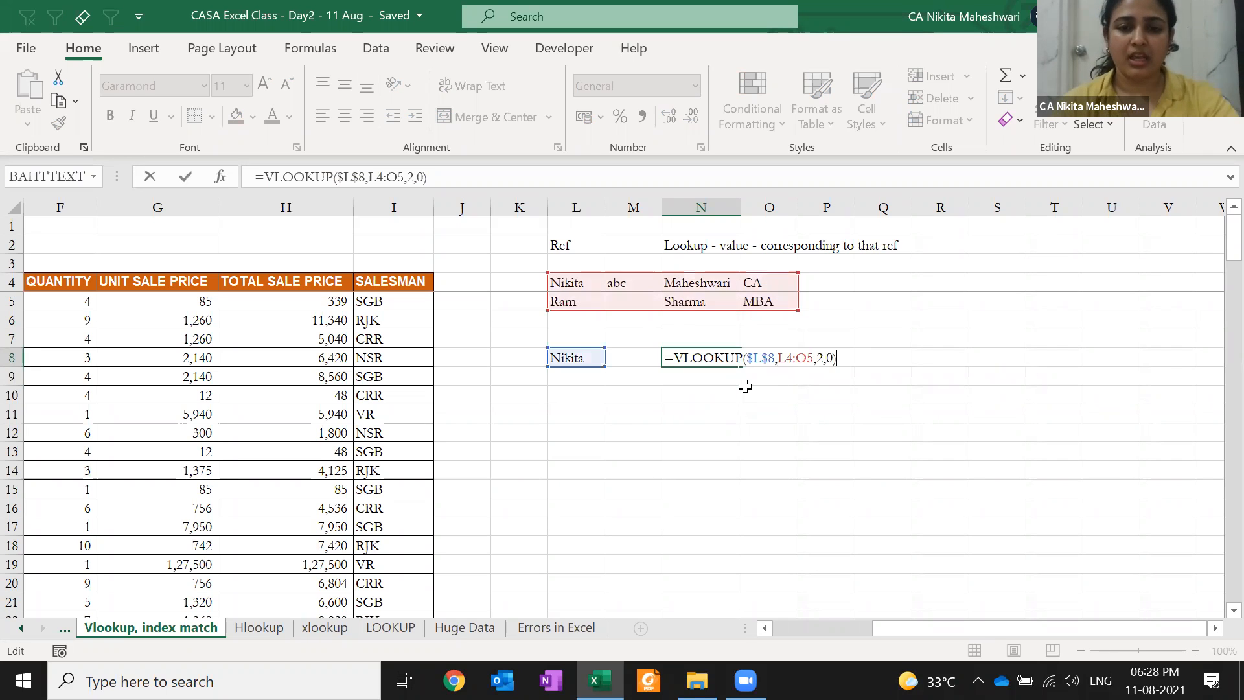
{"action": "key", "text": "Escape"}
Type DEF in M5 and RAM in L8 so N8 returns DEF
{"action": "key", "text": "Left"}
{"action": "key", "text": "Left"}
{"action": "type", "text": "Ram"}
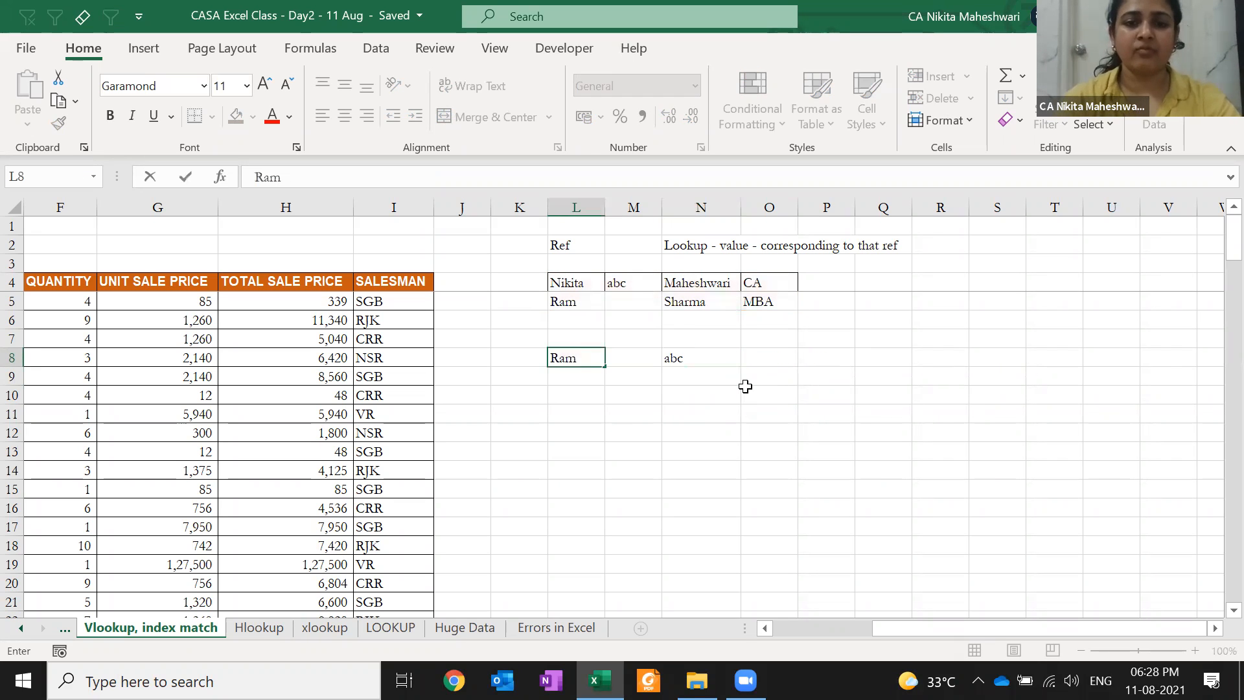
{"action": "key", "text": "Escape"}
{"action": "key", "text": "Down"}
{"action": "key", "text": "Right"}
{"action": "key", "text": "Up"}
{"action": "key", "text": "Up"}
{"action": "key", "text": "Up"}
{"action": "key", "text": "Up"}
{"action": "type", "text": "DEF"}
{"action": "key", "text": "Return"}
{"action": "key", "text": "Left"}
{"action": "key", "text": "Down"}
{"action": "key", "text": "Down"}
{"action": "type", "text": "RC"}
{"action": "key", "text": "BackSpace"}
{"action": "type", "text": "AM"}
{"action": "key", "text": "Return"}
Review N8's lookup formula again, leaving it unchanged
{"action": "key", "text": "Up"}
{"action": "key", "text": "Right"}
{"action": "key", "text": "Right"}
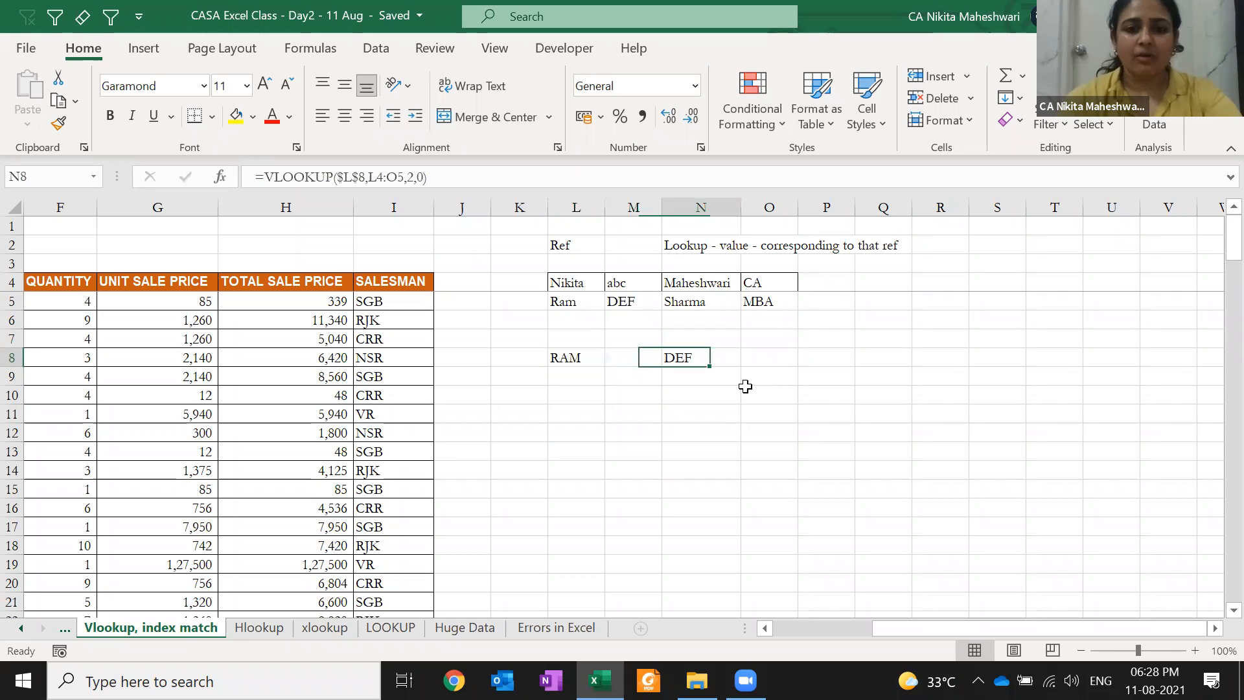
{"action": "key", "text": "F2"}
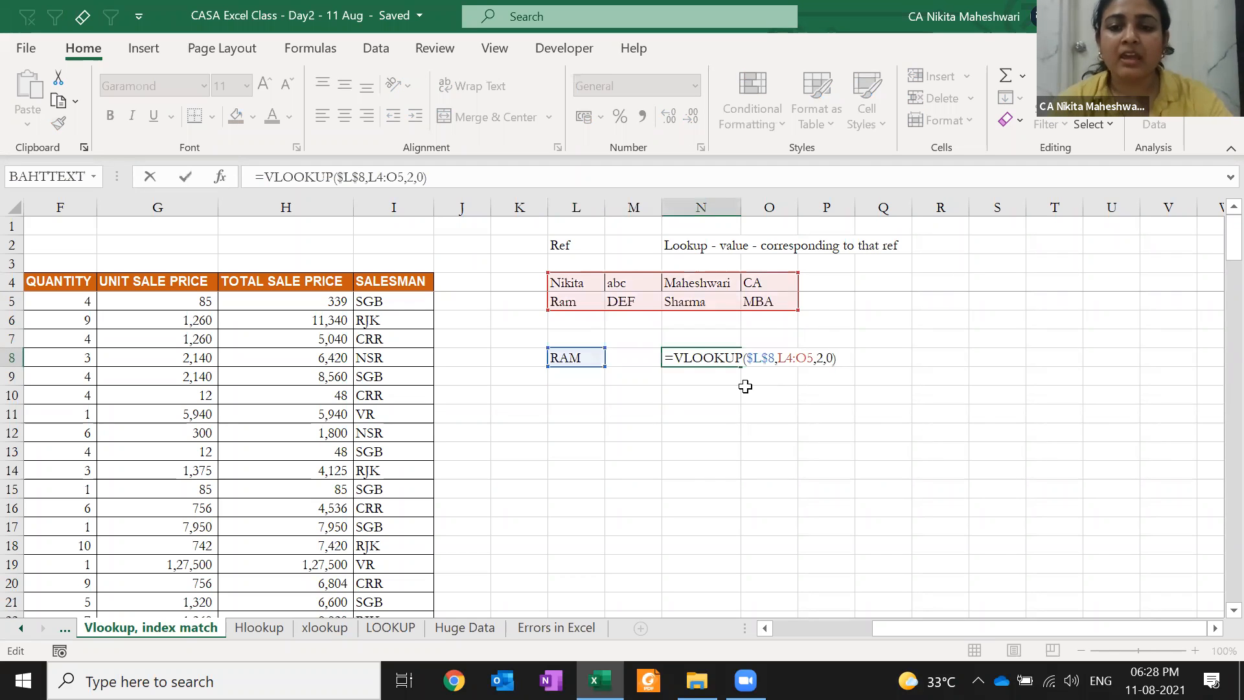
{"action": "key", "text": "Left"}
{"action": "key", "text": "Left"}
{"action": "key", "text": "Left"}
{"action": "key", "text": "Left"}
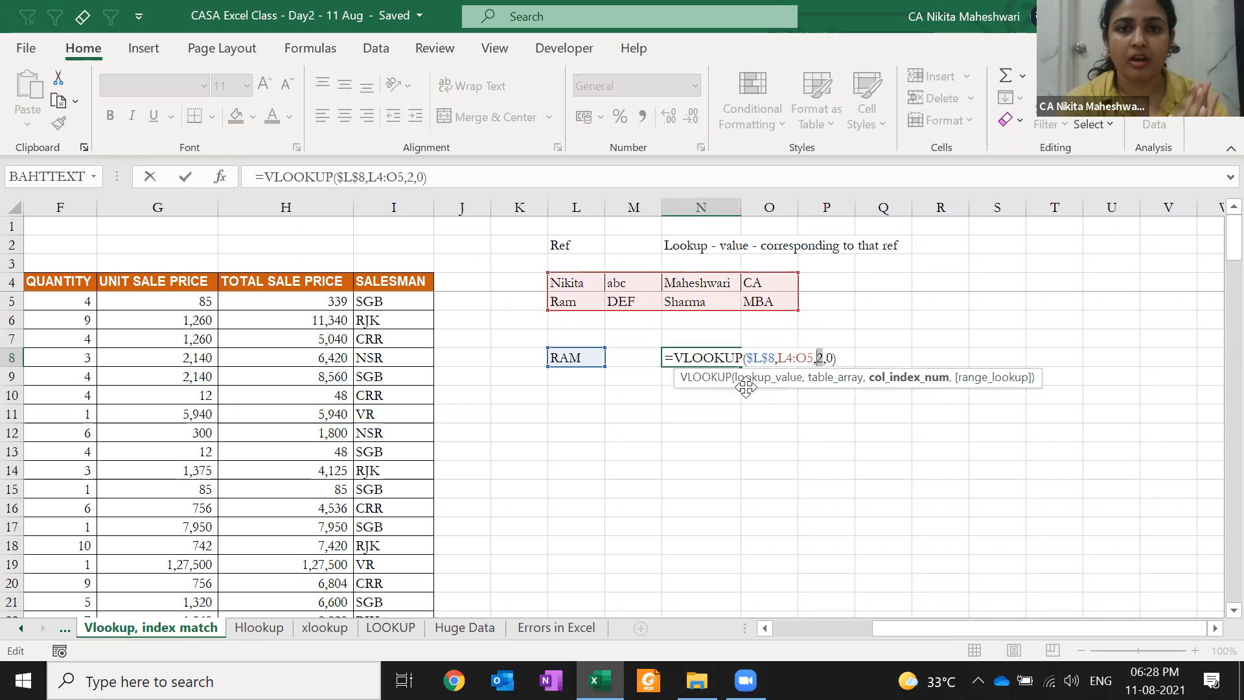
{"action": "key", "text": "ctrl+Return"}
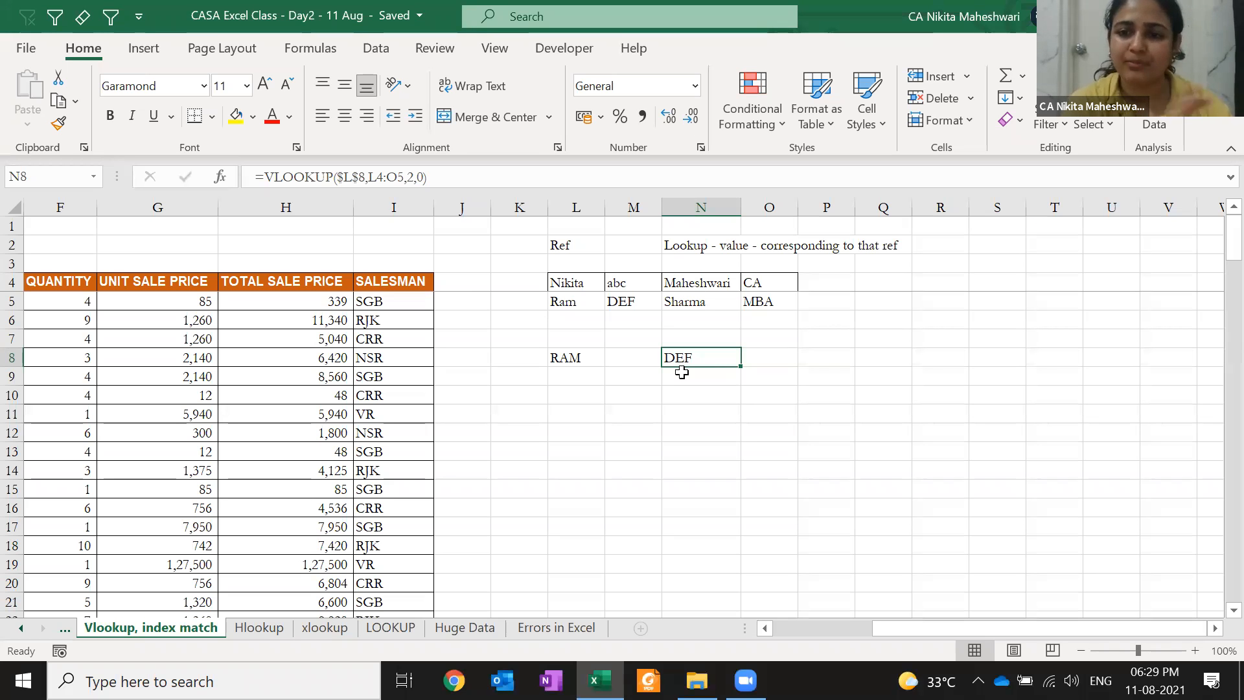
Number the table rows 1 and 2 in cells K4 and K5
{"action": "left_click", "coordinate": [469, 249]}
{"action": "key", "text": "Right"}
{"action": "key", "text": "Down"}
{"action": "key", "text": "Down"}
{"action": "type", "text": "1"}
{"action": "key", "text": "Down"}
{"action": "type", "text": "2"}
{"action": "key", "text": "Down"}
{"action": "key", "text": "Down"}
{"action": "key", "text": "Down"}
Enter the lookup number 1 in cell L10
{"action": "key", "text": "Right"}
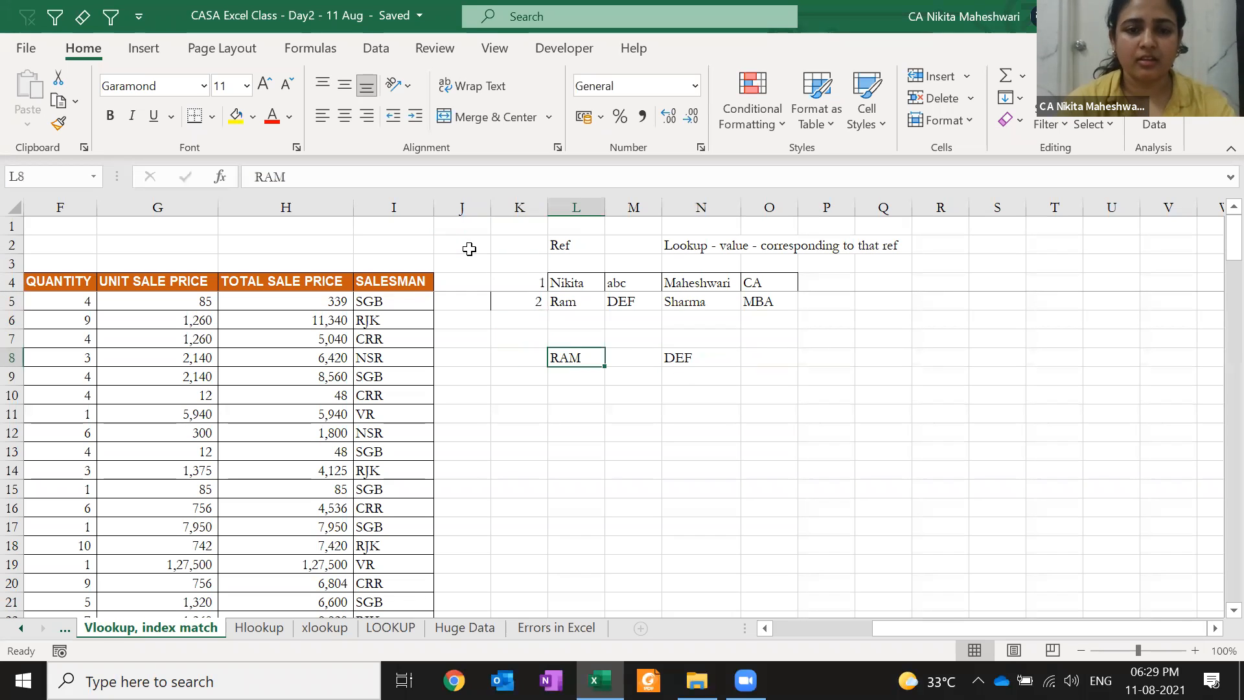
{"action": "key", "text": "Right"}
{"action": "key", "text": "Right"}
{"action": "key", "text": "Left"}
{"action": "key", "text": "Left"}
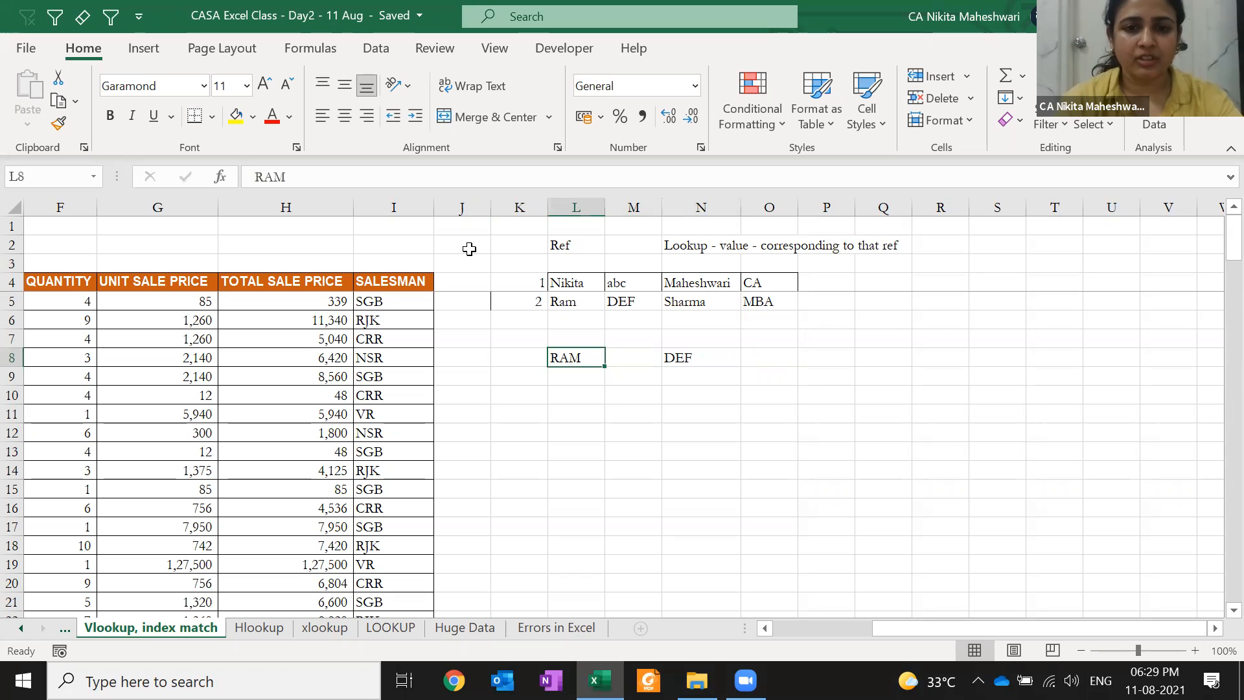
{"action": "key", "text": "Right"}
{"action": "key", "text": "Right"}
{"action": "key", "text": "Down"}
{"action": "key", "text": "Up"}
{"action": "key", "text": "Down"}
{"action": "key", "text": "Down"}
{"action": "key", "text": "Left"}
{"action": "key", "text": "Left"}
{"action": "type", "text": "1"}
{"action": "key", "text": "Right"}
{"action": "key", "text": "Right"}
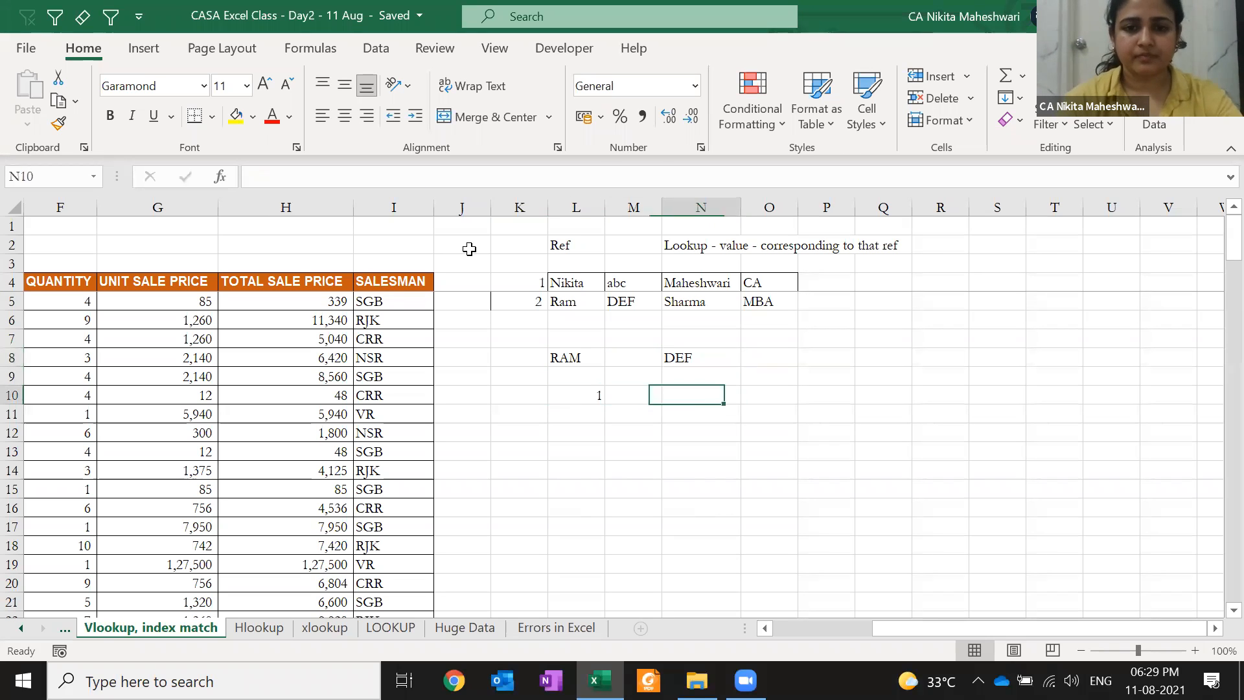
Enter =VLOOKUP($L$10,$K$4:$O$5,2,0) in N10 with absolute references
{"action": "type", "text": "=vlookup("}
{"action": "key", "text": "Left"}
{"action": "key", "text": "Left"}
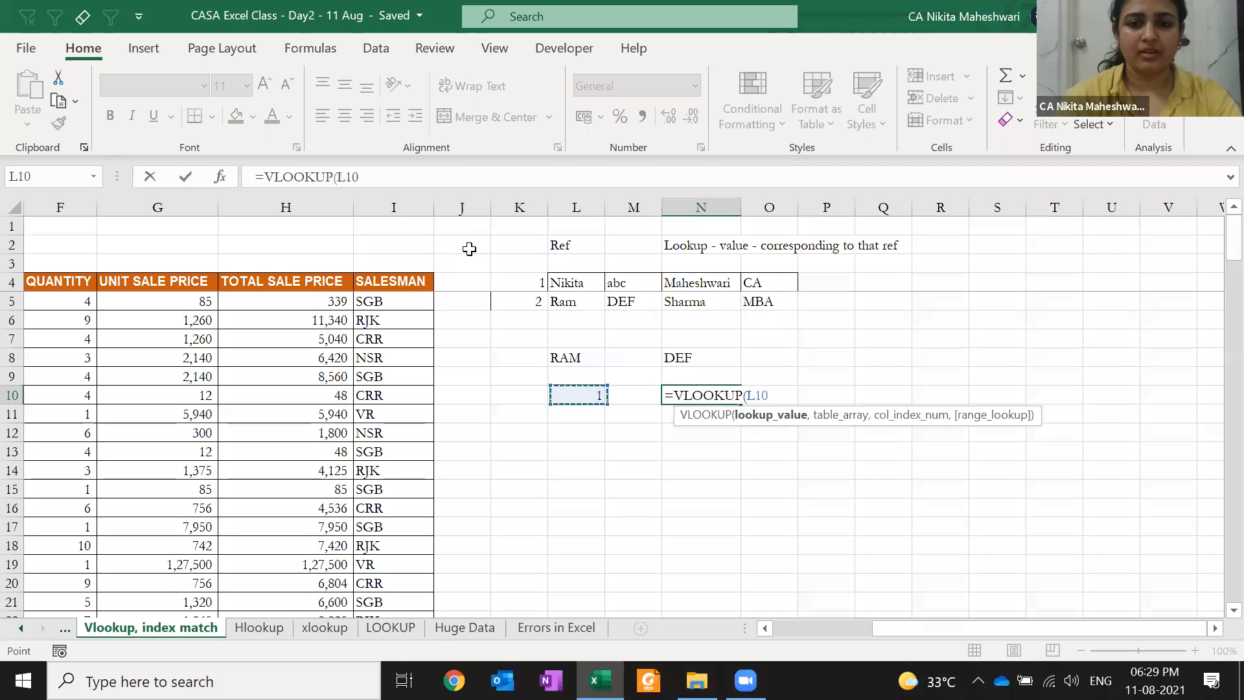
{"action": "key", "text": "F4"}
{"action": "type", "text": ","}
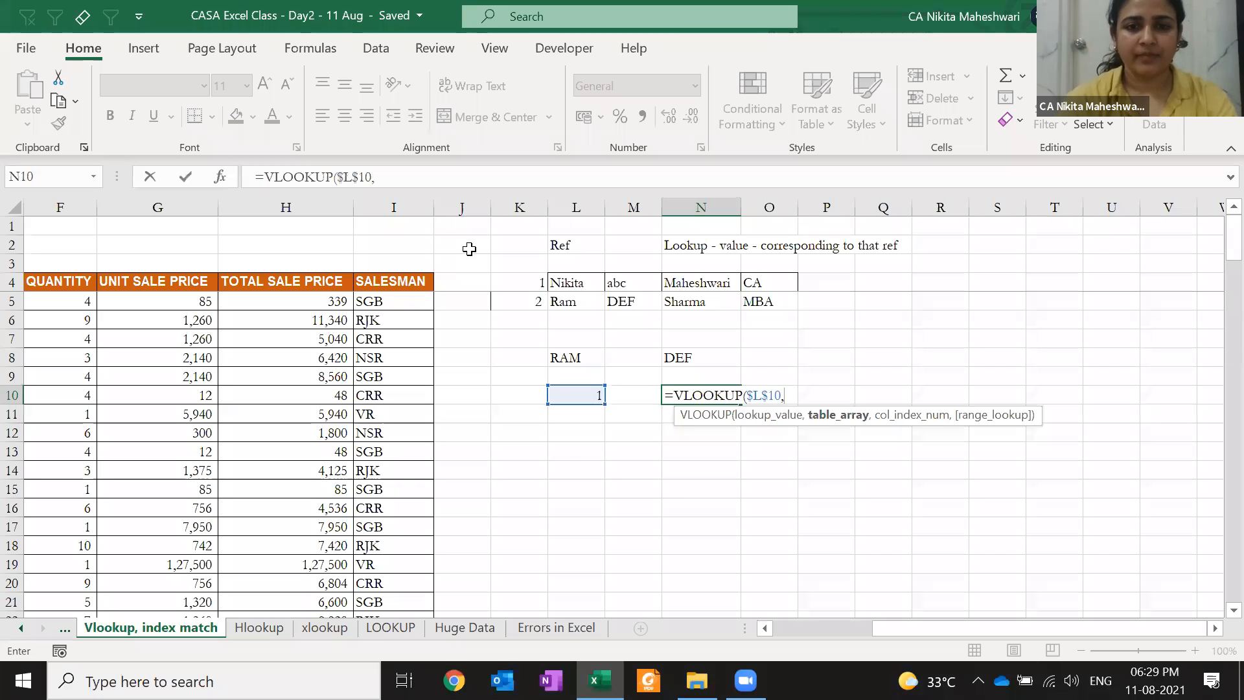
{"action": "left_click_drag", "start_coordinate": [533, 282], "coordinate": [773, 306]}
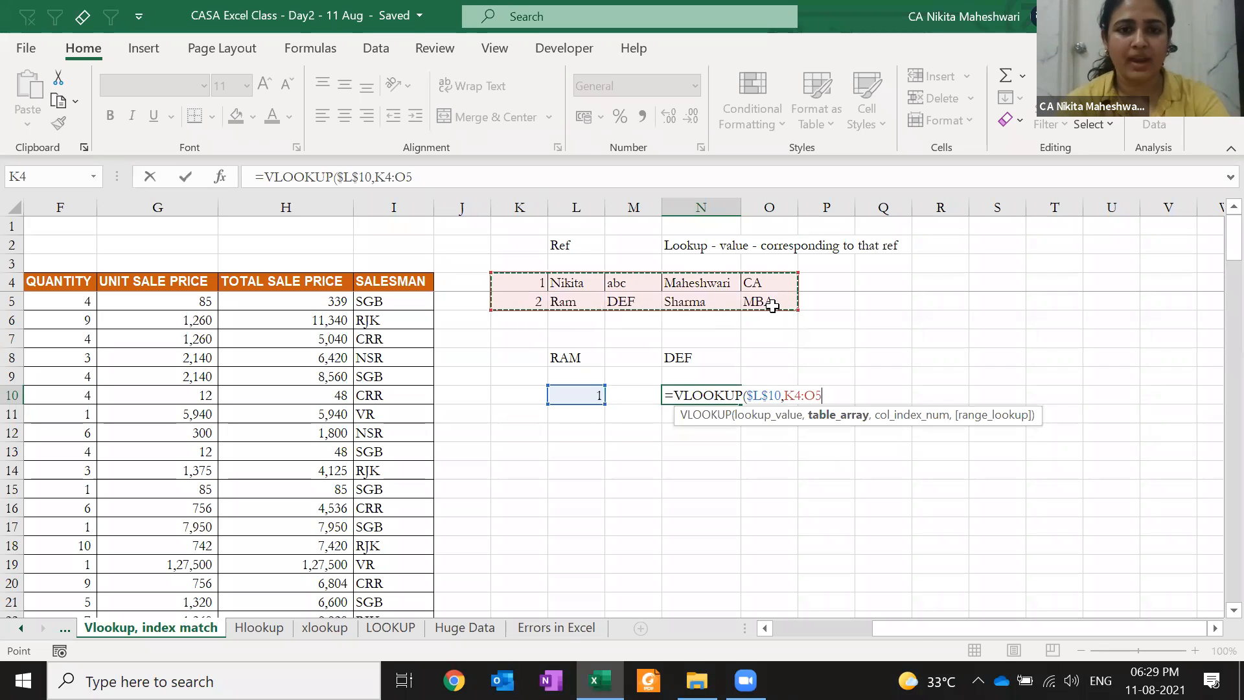
{"action": "key", "text": "F4"}
{"action": "type", "text": ","}
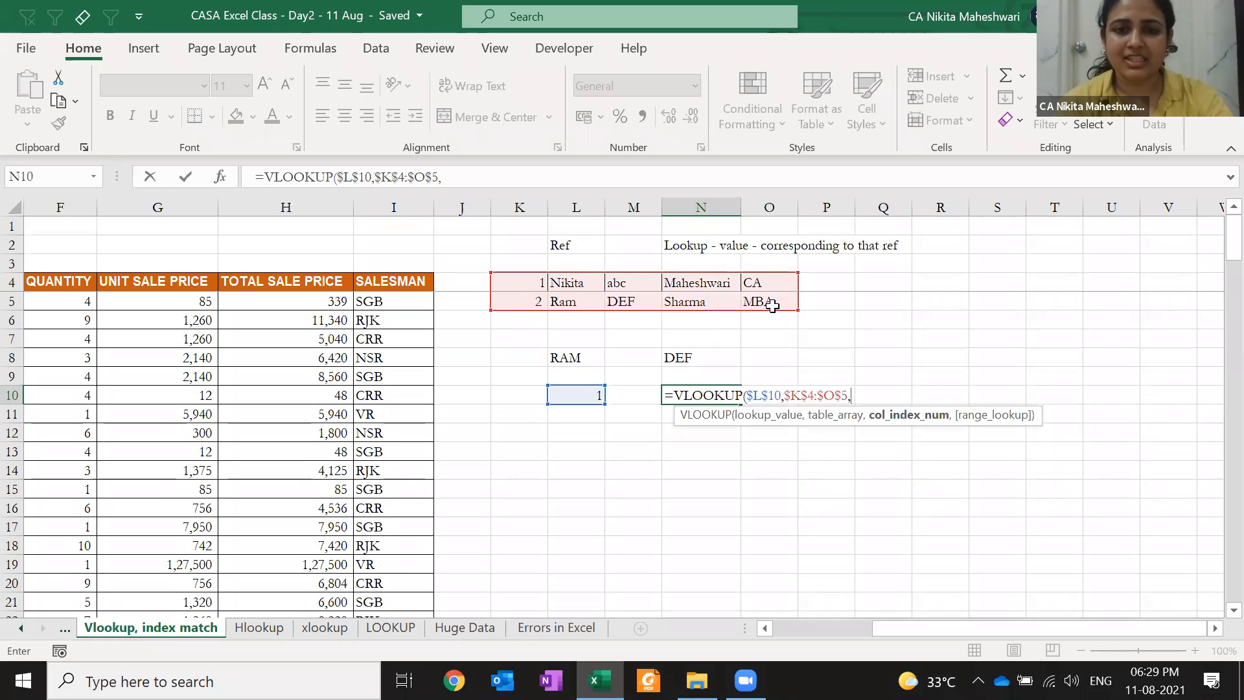
{"action": "type", "text": "2,0)"}
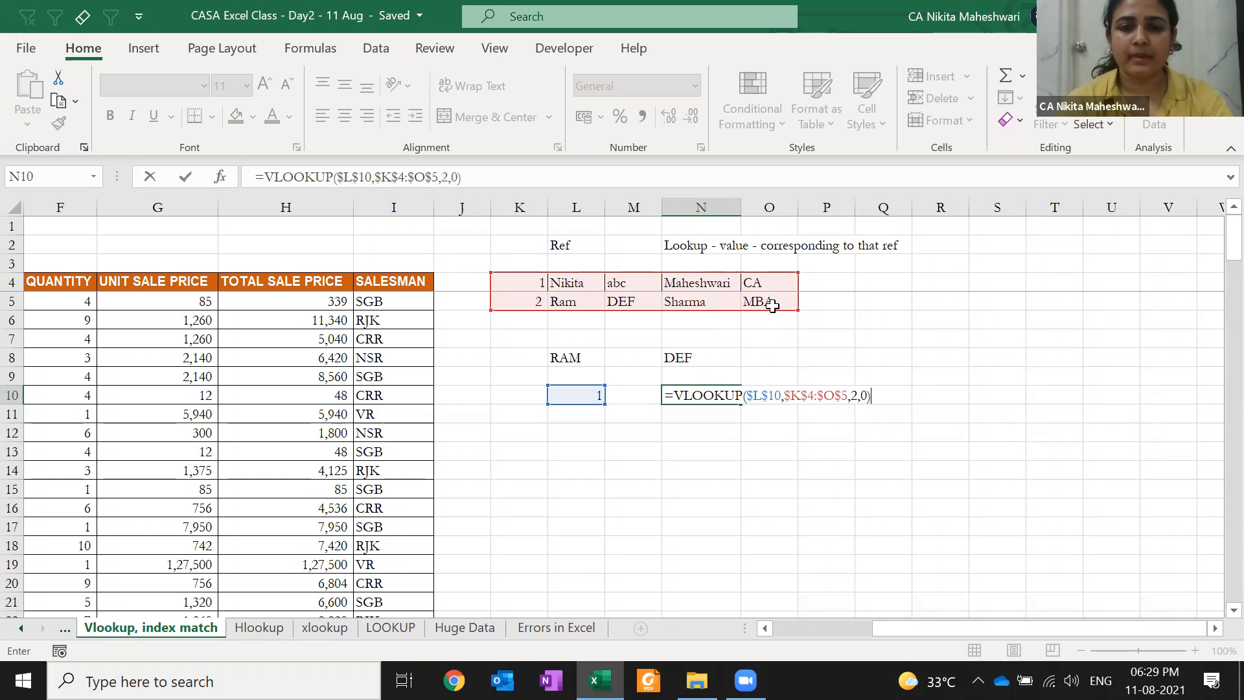
{"action": "key", "text": "Return"}
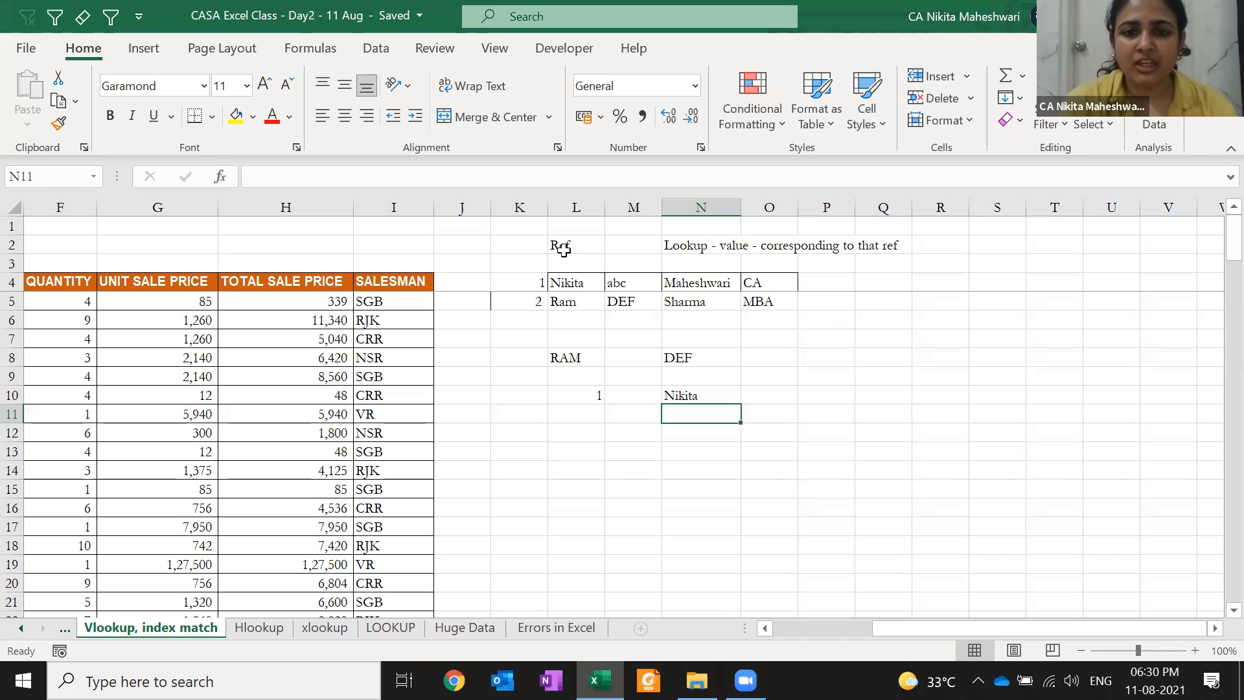
Insert blank columns before the lookup block to push it further right
{"action": "mouse_move", "coordinate": [505, 241]}
{"action": "left_mouse_down"}
{"action": "mouse_move", "coordinate": [739, 340]}
{"action": "mouse_move", "coordinate": [805, 425]}
{"action": "left_mouse_up"}
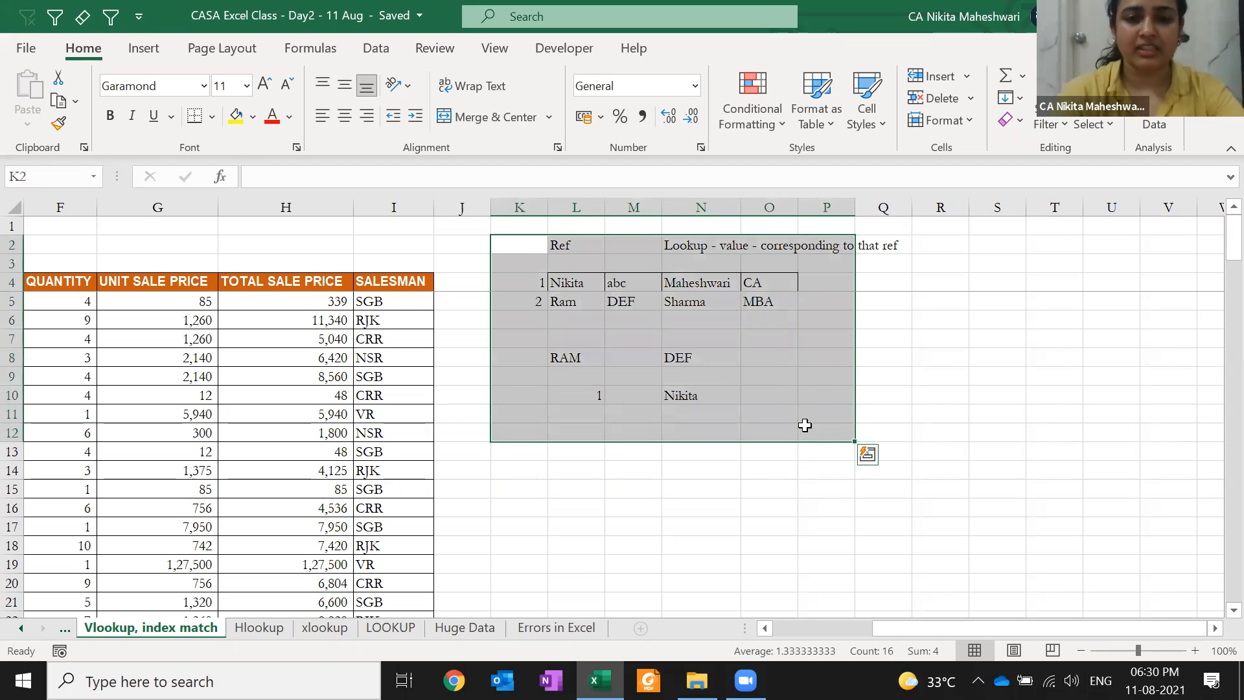
{"action": "key", "text": "shift+BackSpace"}
{"action": "key", "text": "ctrl+space"}
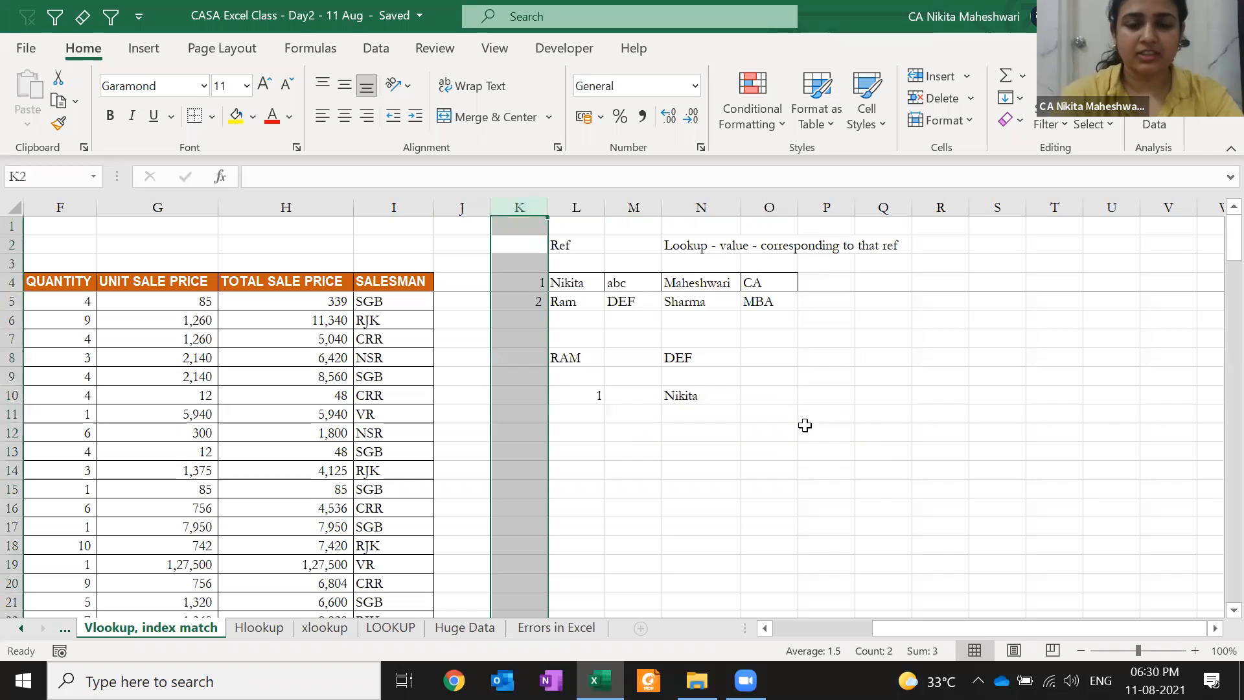
{"action": "key", "text": "ctrl+shift+plus"}
{"action": "key", "text": "ctrl+shift+plus"}
{"action": "key", "text": "ctrl+shift+plus"}
{"action": "key", "text": "ctrl+shift+plus"}
{"action": "key", "text": "ctrl+shift+plus"}
{"action": "key", "text": "ctrl+shift+plus"}
{"action": "key", "text": "ctrl+shift+plus"}
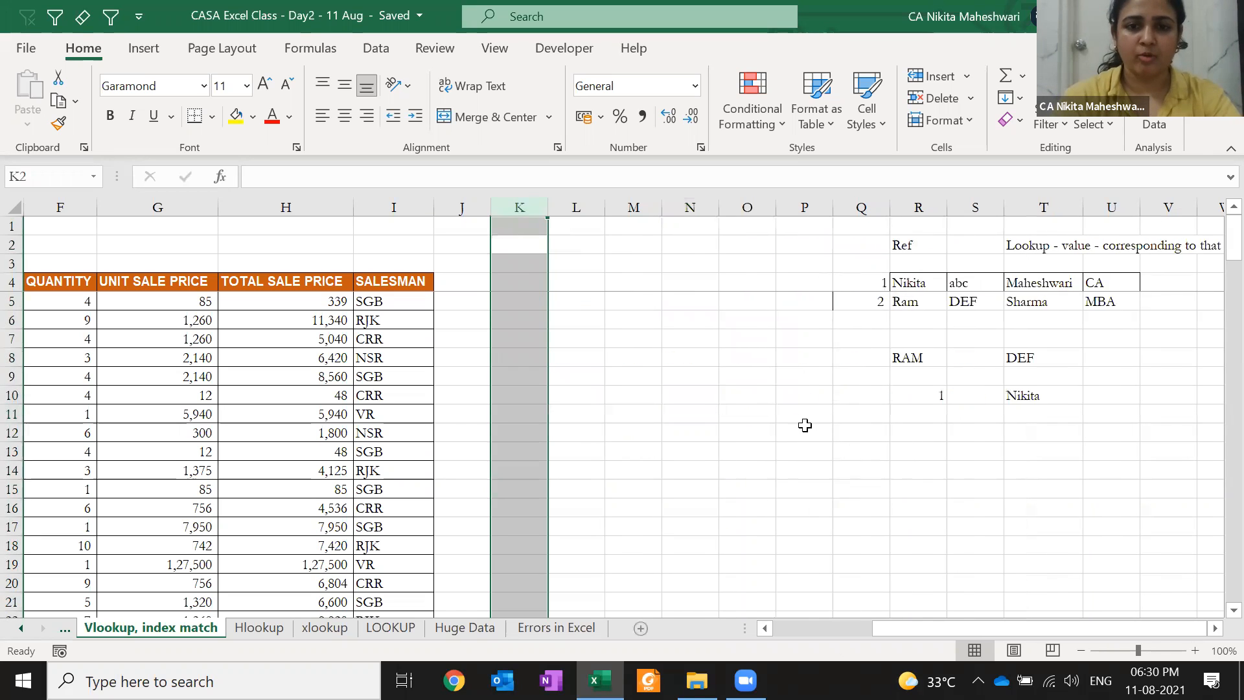
{"action": "key", "text": "Right"}
{"action": "key", "text": "Right"}
{"action": "key", "text": "Right"}
{"action": "key", "text": "Right"}
{"action": "key", "text": "Right"}
{"action": "key", "text": "Right"}
{"action": "key", "text": "Right"}
{"action": "key", "text": "Right"}
{"action": "key", "text": "Right"}
{"action": "key", "text": "Right"}
{"action": "key", "text": "Right"}
{"action": "key", "text": "Right"}
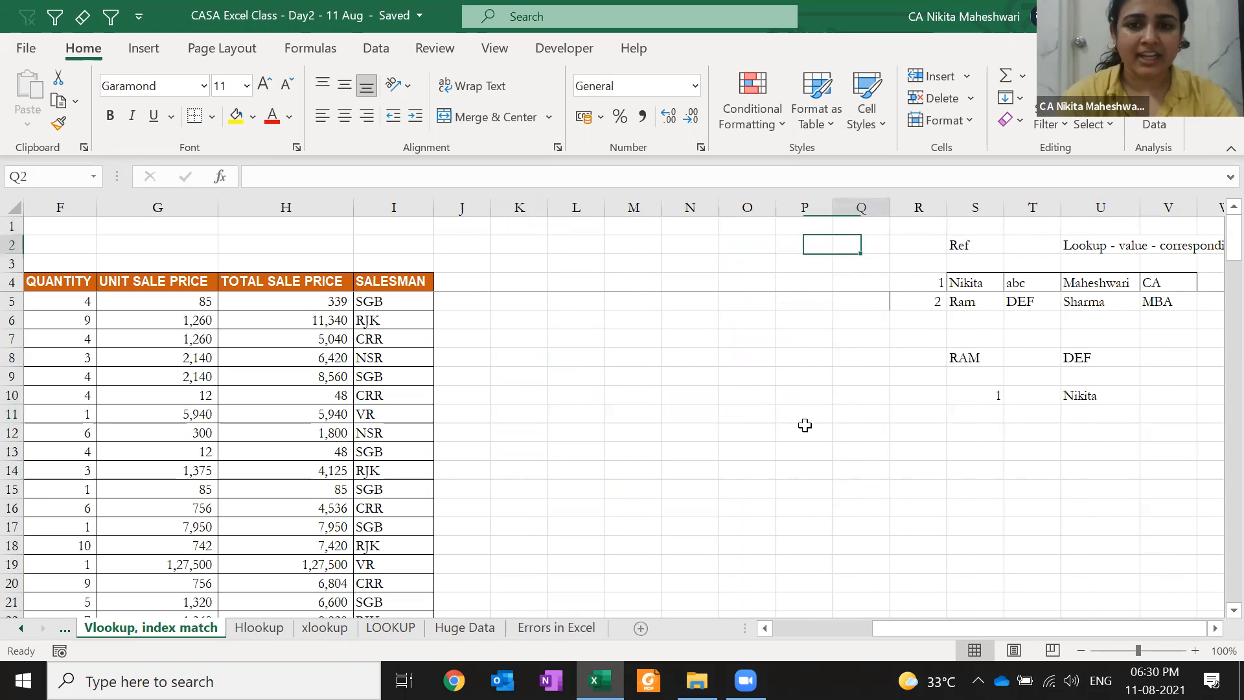
{"action": "key", "text": "Right"}
{"action": "key", "text": "Right"}
{"action": "key", "text": "Right"}
{"action": "key", "text": "Right"}
{"action": "key", "text": "Right"}
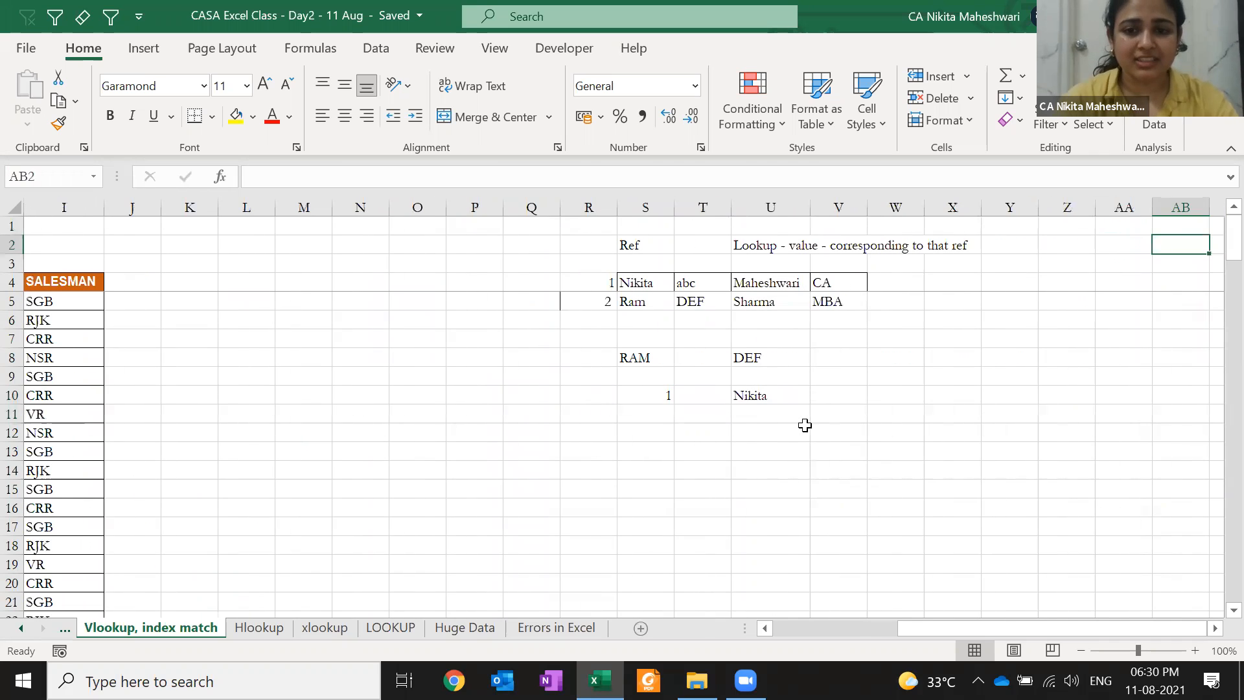
Inspect the DEF lookup formula, then insert and undo a column at T
{"action": "left_click", "coordinate": [752, 355]}
{"action": "key", "text": "F2"}
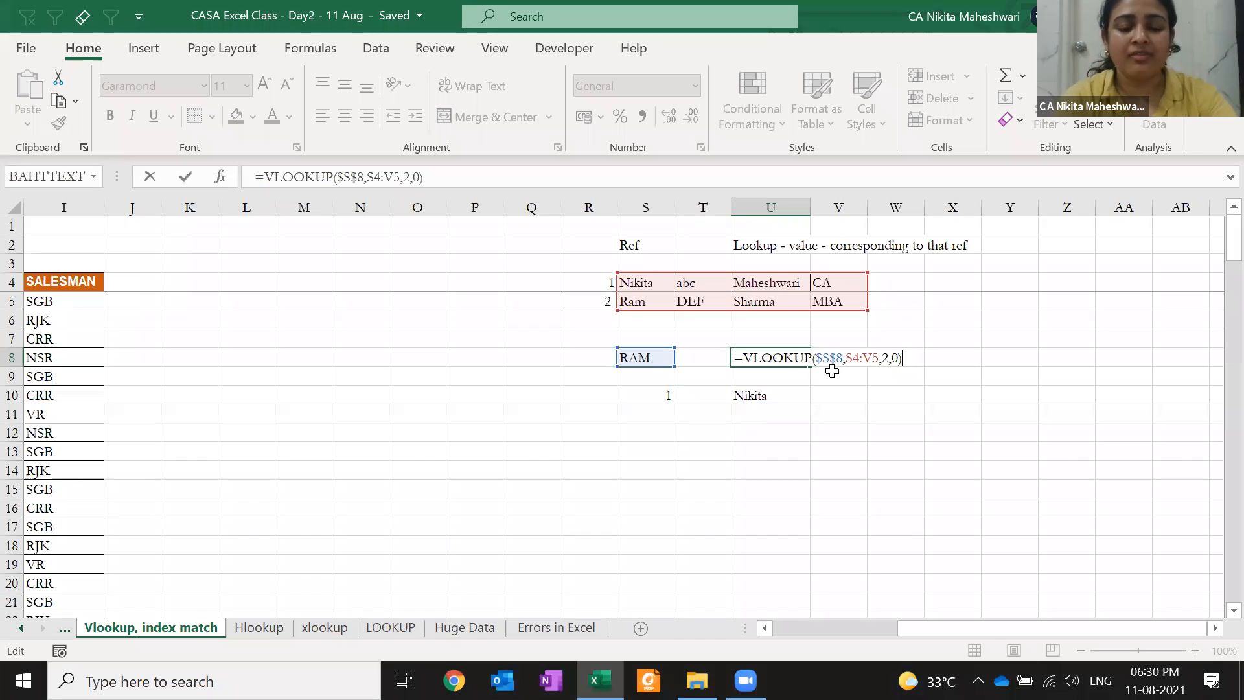
{"action": "key", "text": "Escape"}
{"action": "key", "text": "Left"}
{"action": "key", "text": "ctrl+space"}
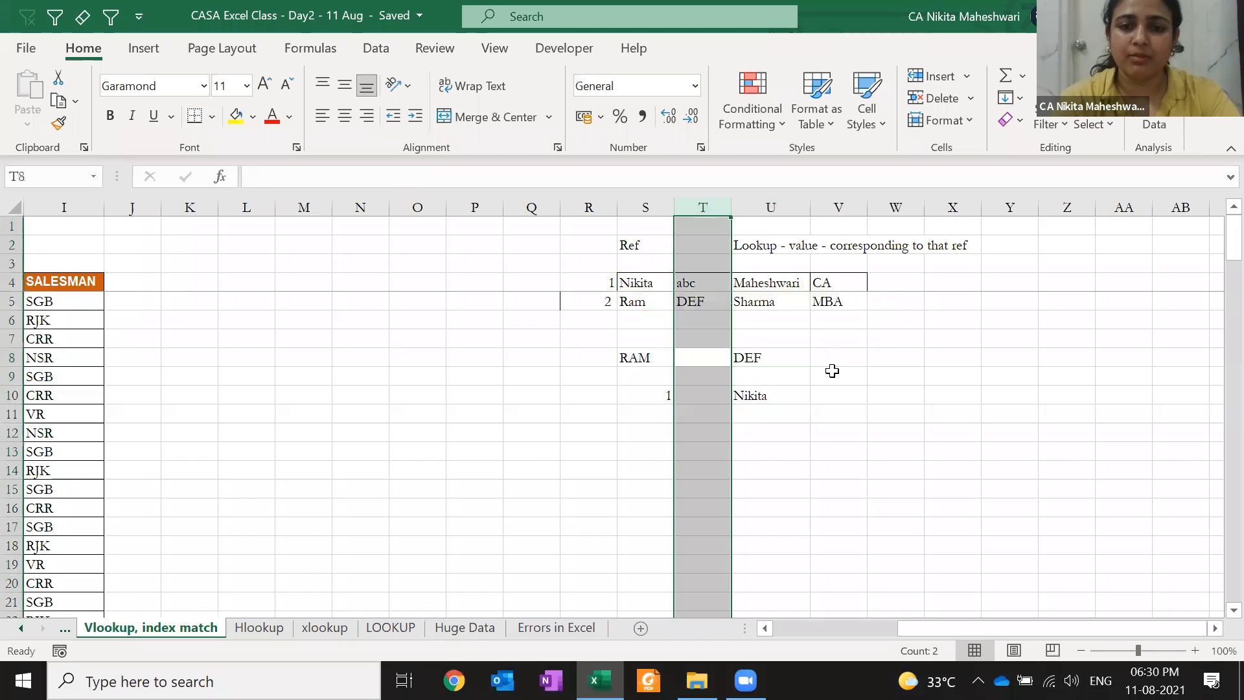
{"action": "key", "text": "ctrl+shift+equal"}
{"action": "key", "text": "ctrl+z"}
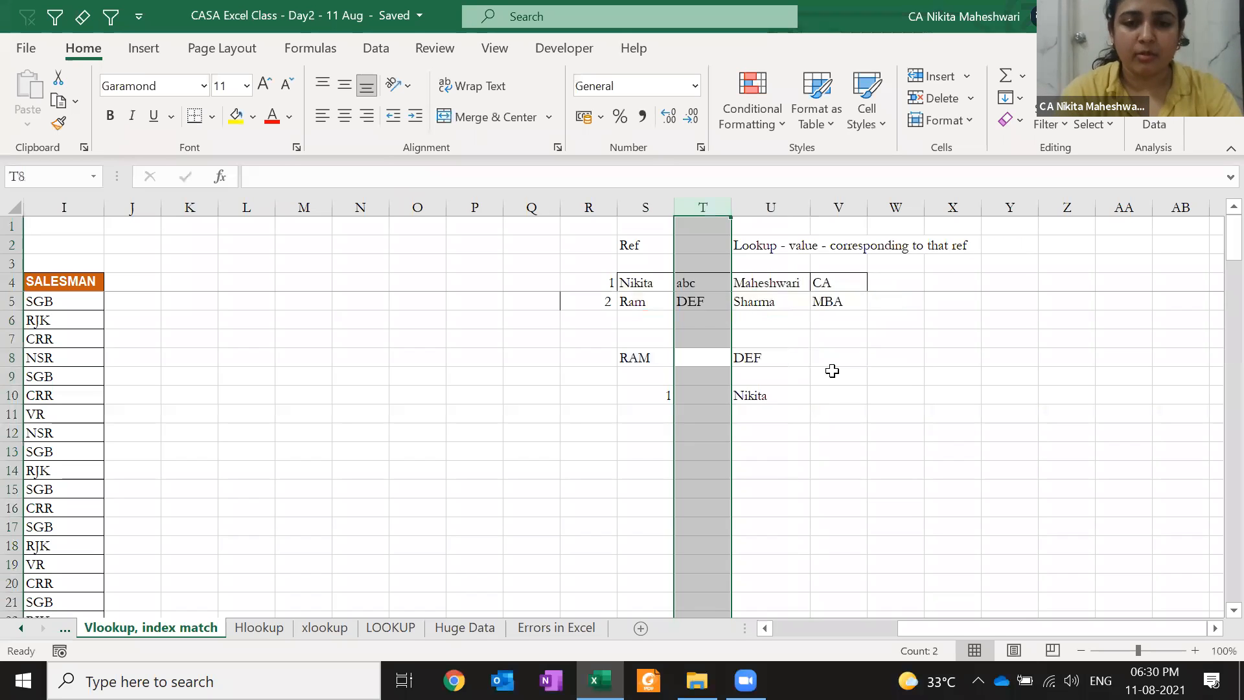
Return to the INVOICE NUMBER header of the invoice table
{"action": "key", "text": "Left"}
{"action": "key", "text": "Left"}
{"action": "key", "text": "Left"}
{"action": "key", "text": "Left"}
{"action": "key", "text": "Left"}
{"action": "key", "text": "Left"}
{"action": "key", "text": "Left"}
{"action": "key", "text": "Left"}
{"action": "key", "text": "Left"}
{"action": "key", "text": "Left"}
{"action": "key", "text": "Left"}
{"action": "key", "text": "Right"}
{"action": "key", "text": "Right"}
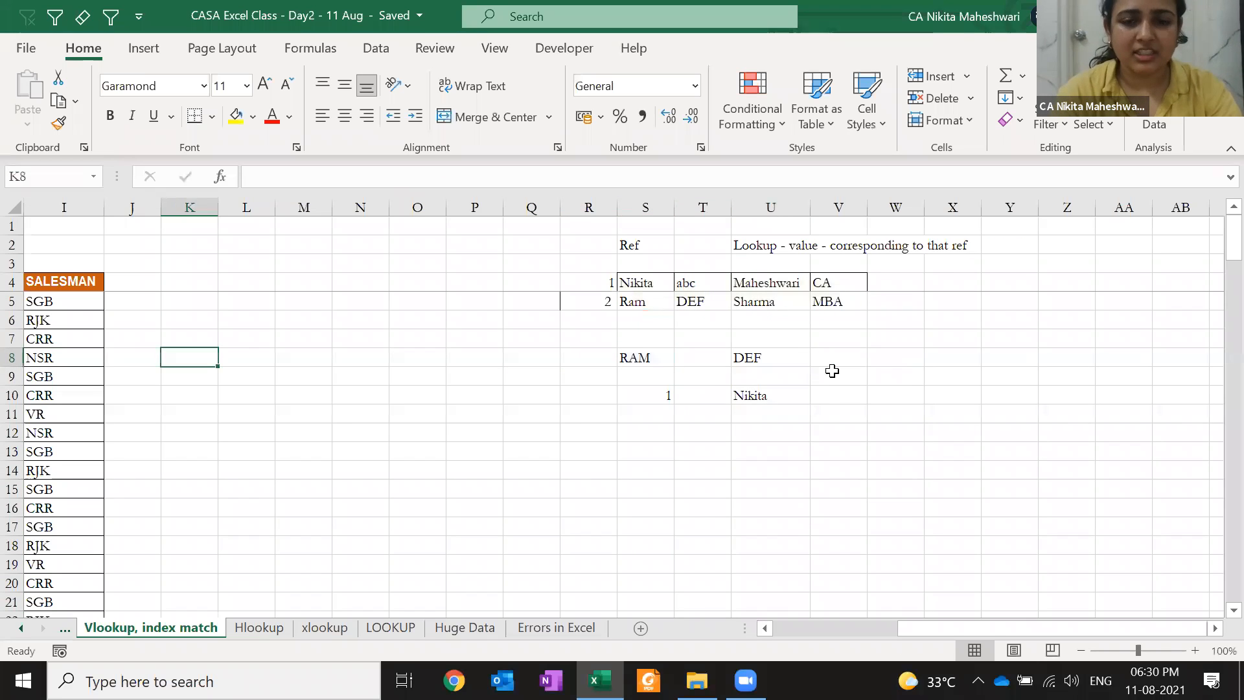
{"action": "key", "text": "Right"}
{"action": "key", "text": "Right"}
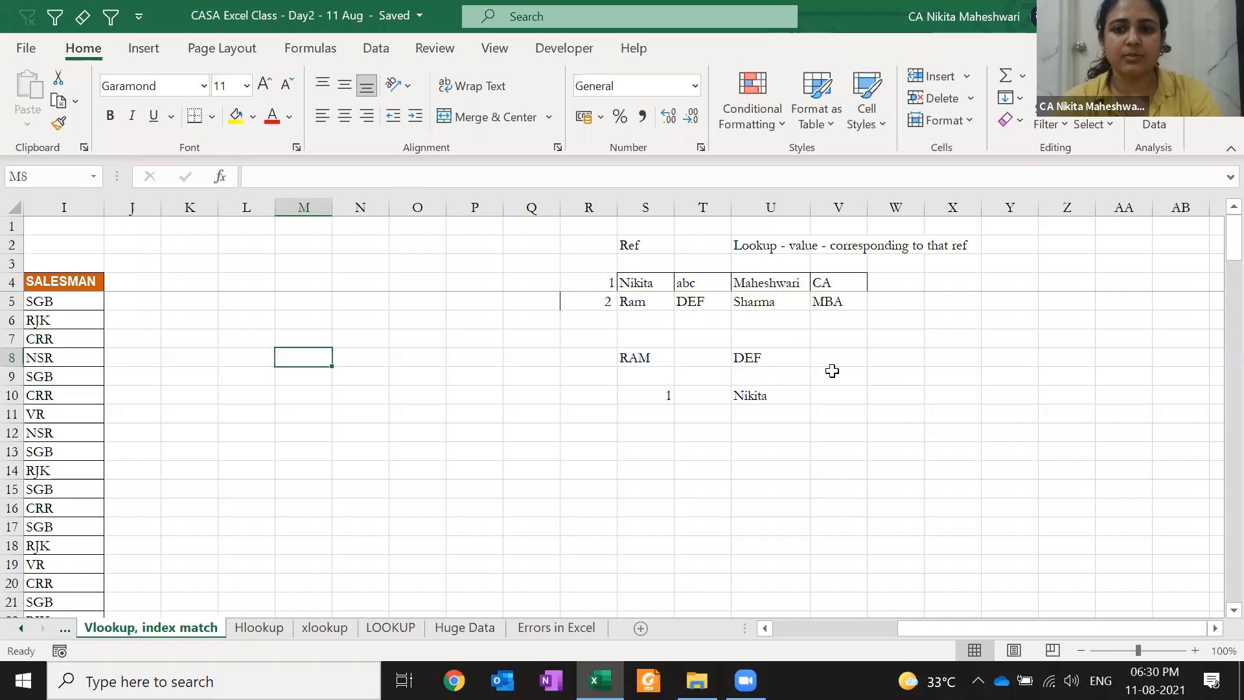
{"action": "key", "text": "ctrl+Left"}
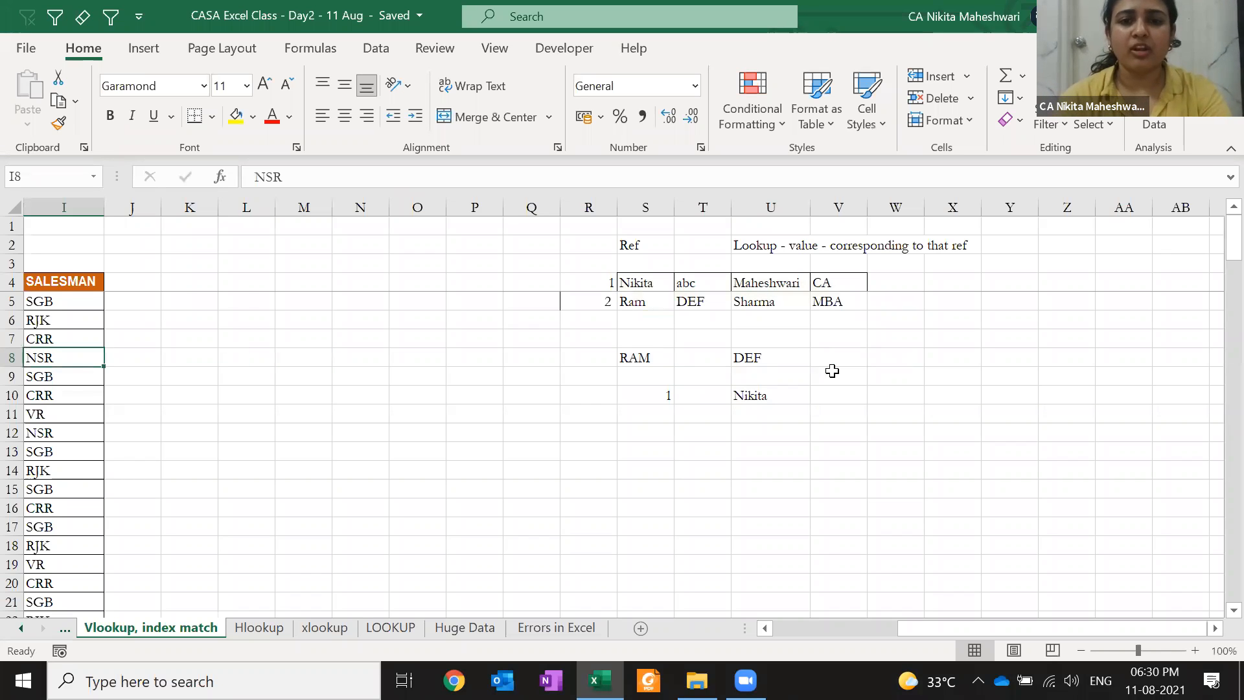
{"action": "key", "text": "ctrl+Left"}
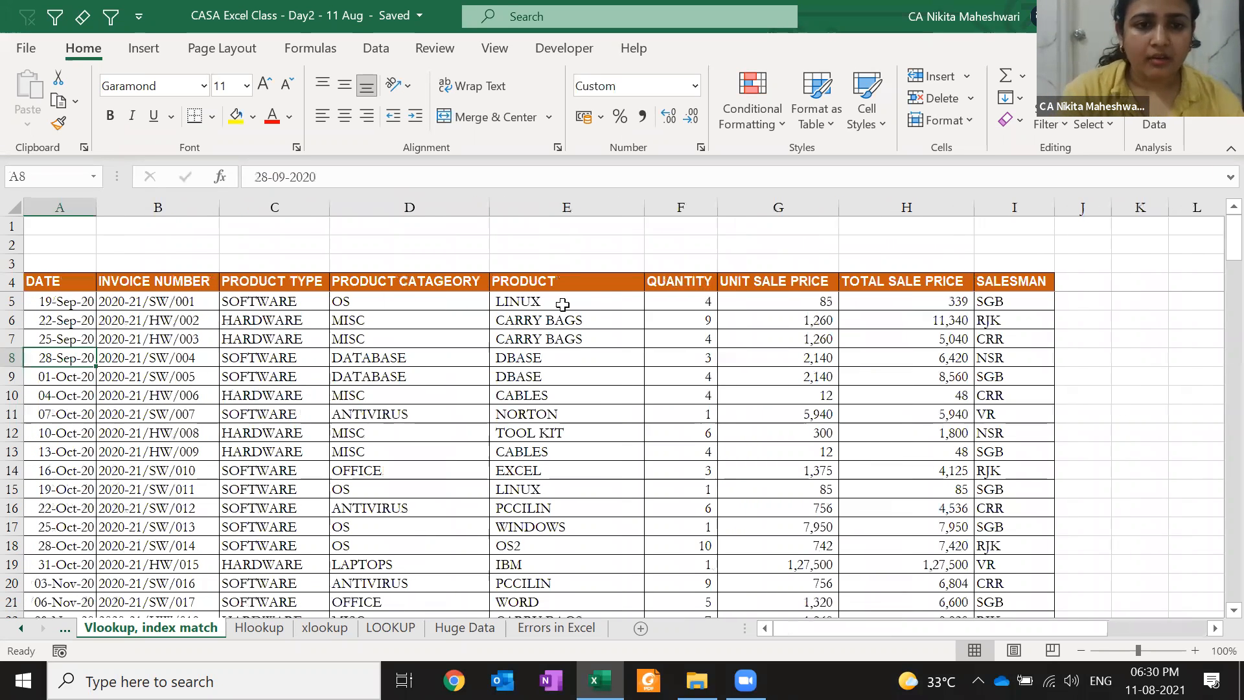
{"action": "left_click", "coordinate": [562, 304]}
{"action": "key", "text": "Left"}
{"action": "key", "text": "Left"}
{"action": "key", "text": "Left"}
{"action": "key", "text": "Up"}
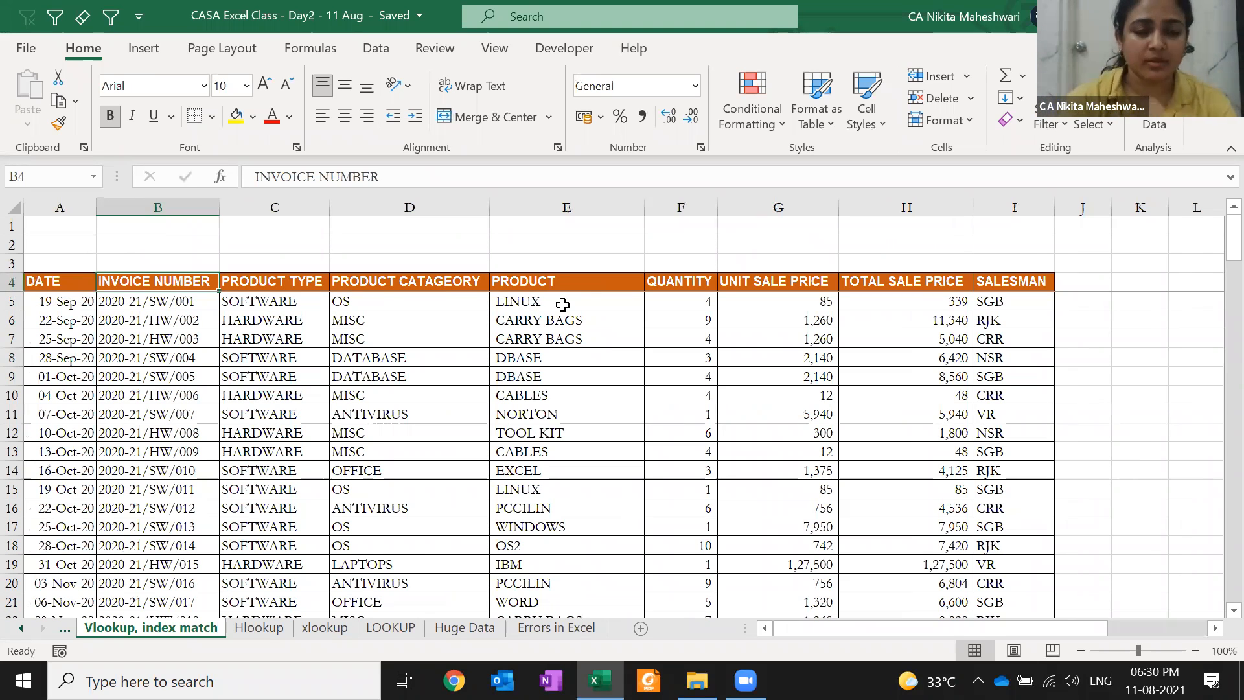
Copy invoice numbers B4:B146, paste them into a new Book1, and switch back to the class workbook
{"action": "key", "text": "ctrl+shift+Down"}
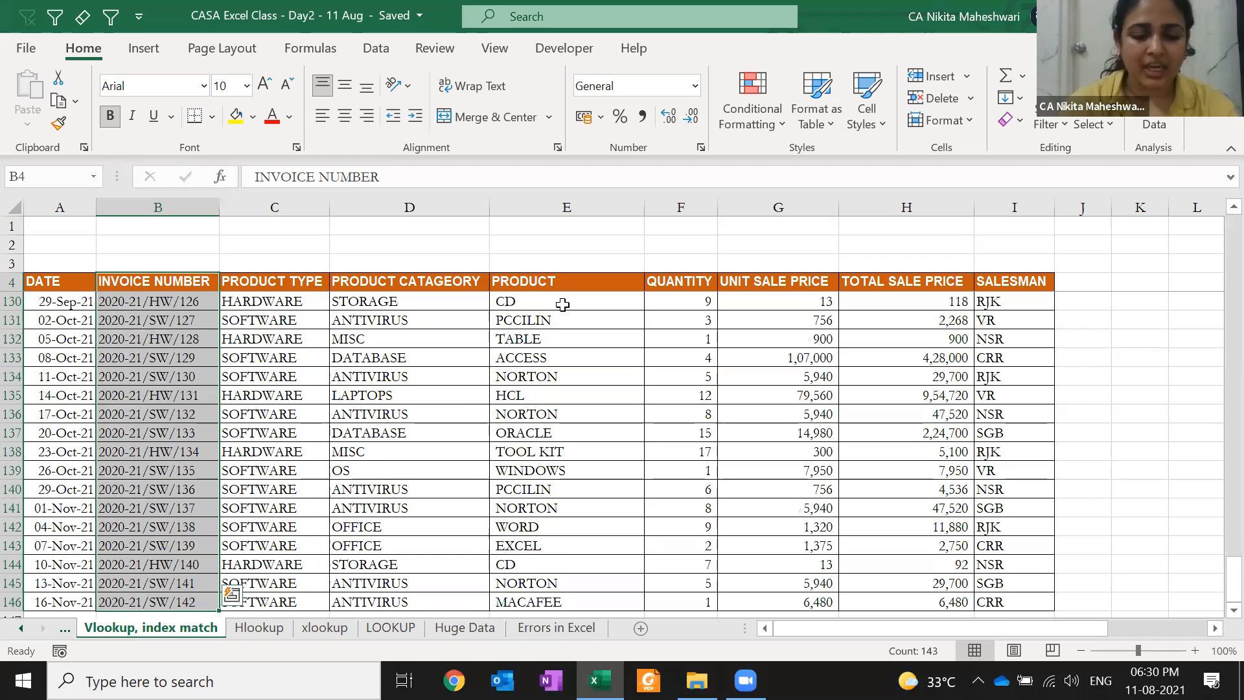
{"action": "key", "text": "ctrl+c"}
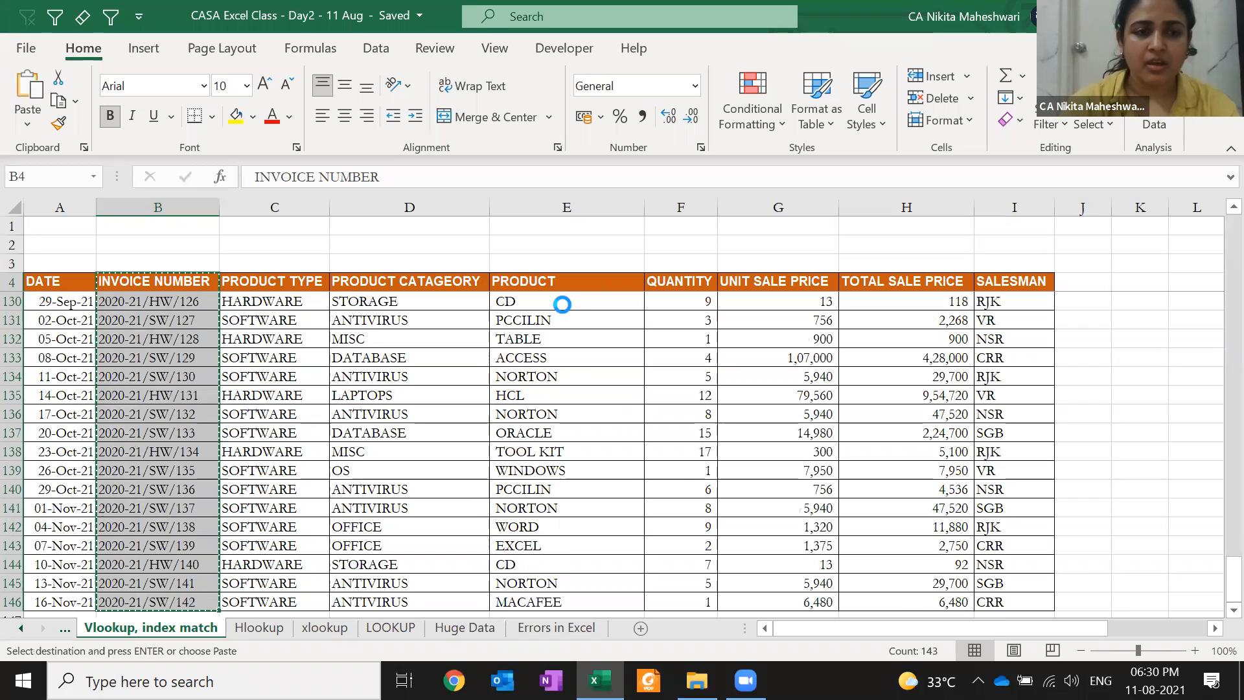
{"action": "key", "text": "ctrl+n"}
{"action": "key", "text": "ctrl+v"}
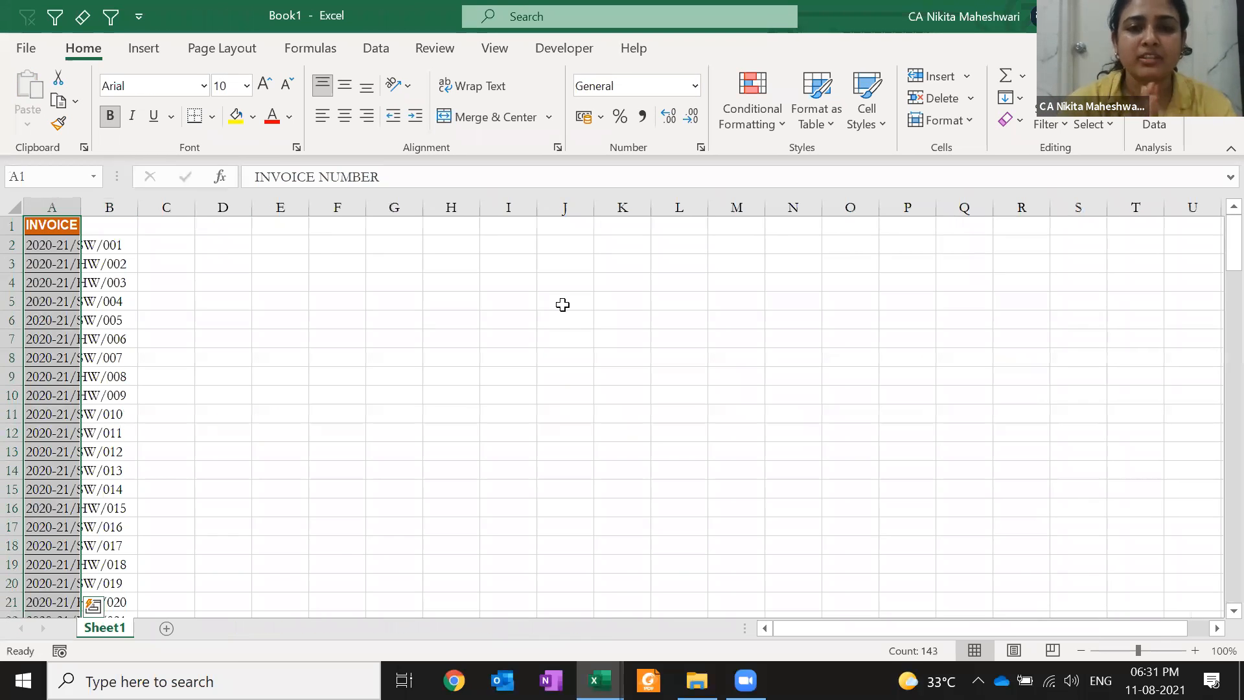
{"action": "key", "text": "alt+Tab"}
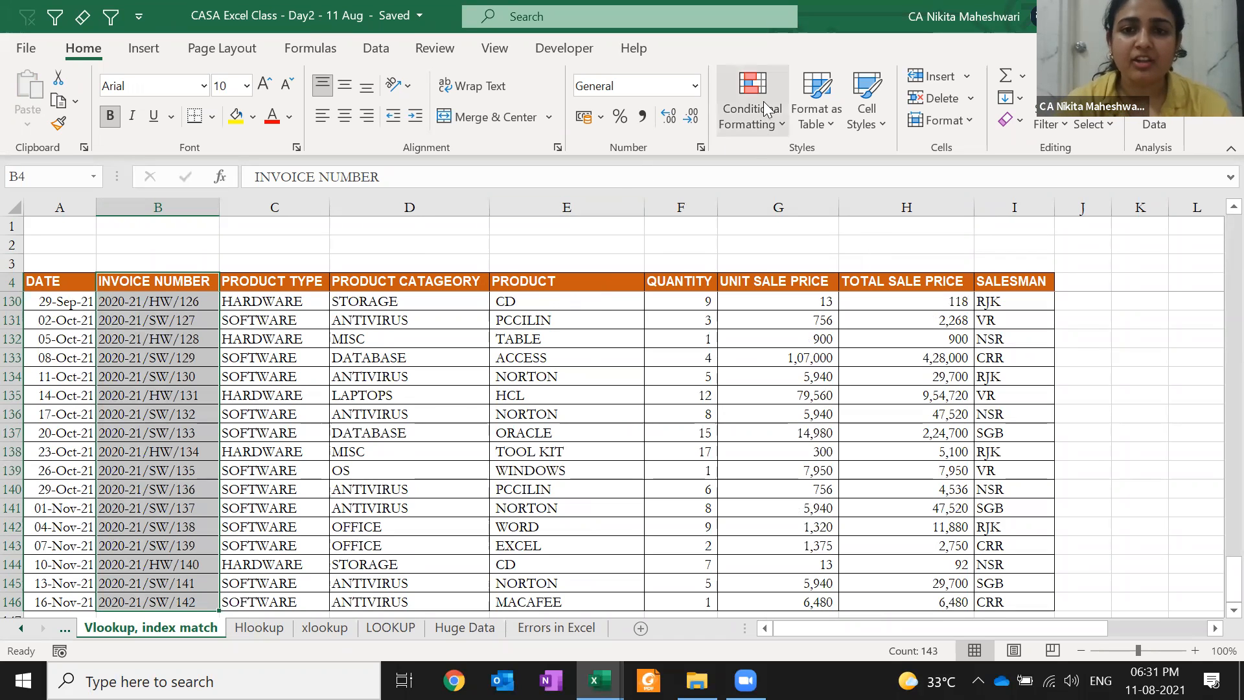
{"action": "left_click", "coordinate": [752, 114]}
{"action": "mouse_move", "coordinate": [801, 170]}
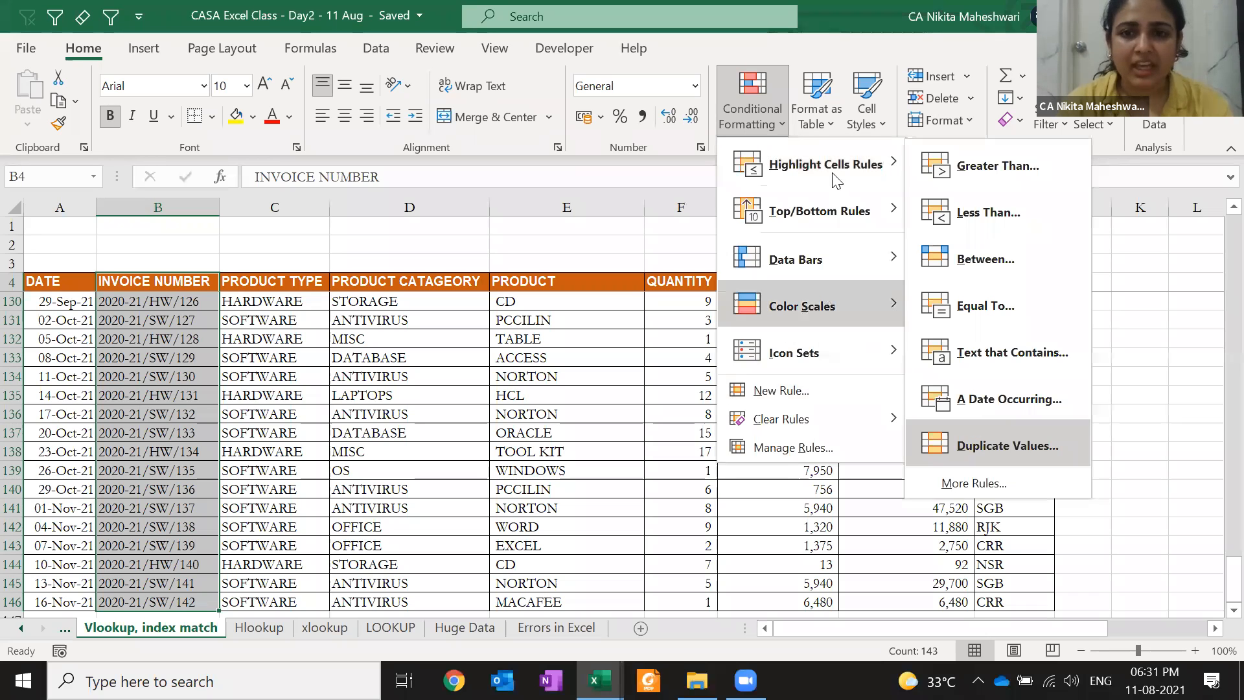
{"action": "left_click", "coordinate": [947, 454]}
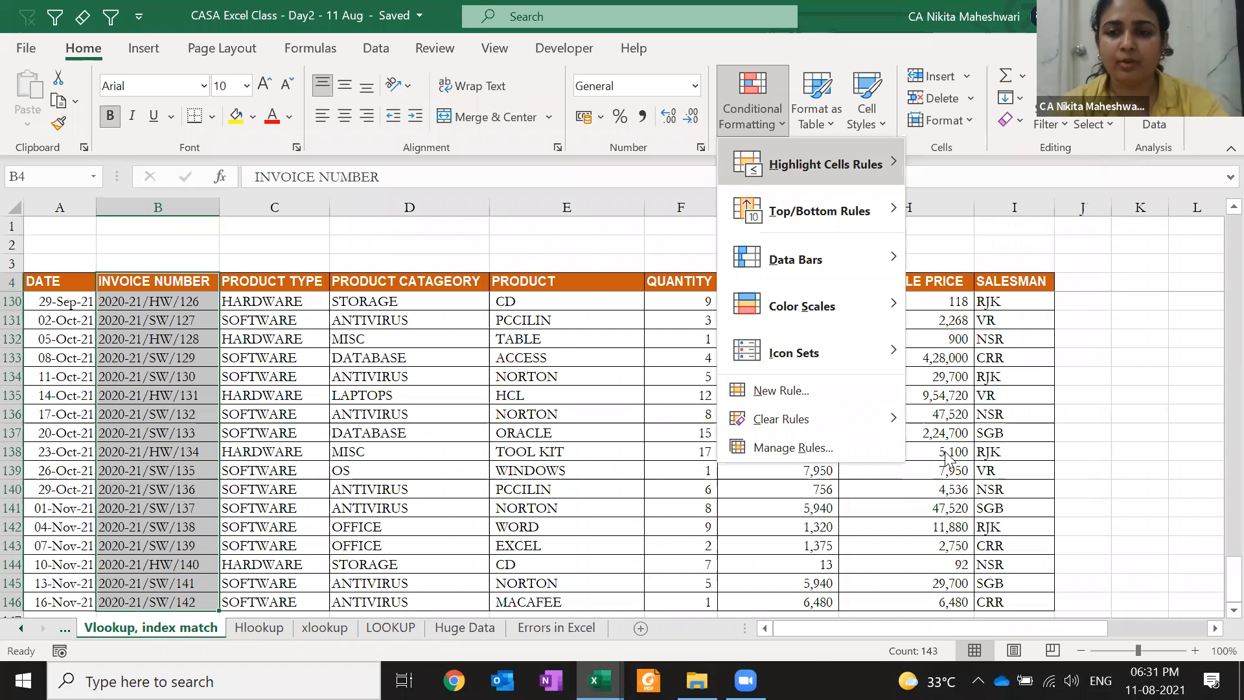
{"action": "key", "text": "Escape"}
{"action": "left_click", "coordinate": [711, 388]}
{"action": "key", "text": "Left"}
{"action": "key", "text": "Left"}
{"action": "key", "text": "Left"}
{"action": "key", "text": "Left"}
{"action": "key", "text": "Left"}
{"action": "key", "text": "ctrl+Up"}
{"action": "key", "text": "Right"}
{"action": "key", "text": "ctrl+shift+Down"}
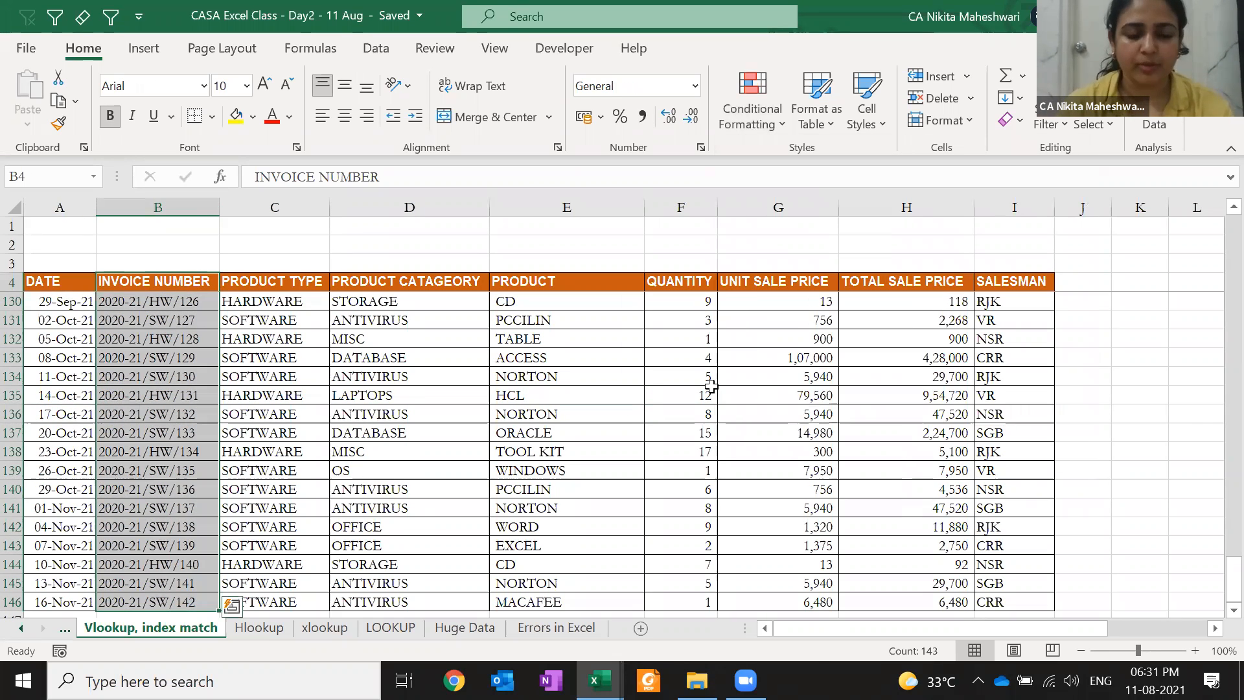
In Book1, select the invoice list A1:A143 and show the Data tab
{"action": "key", "text": "alt+Tab"}
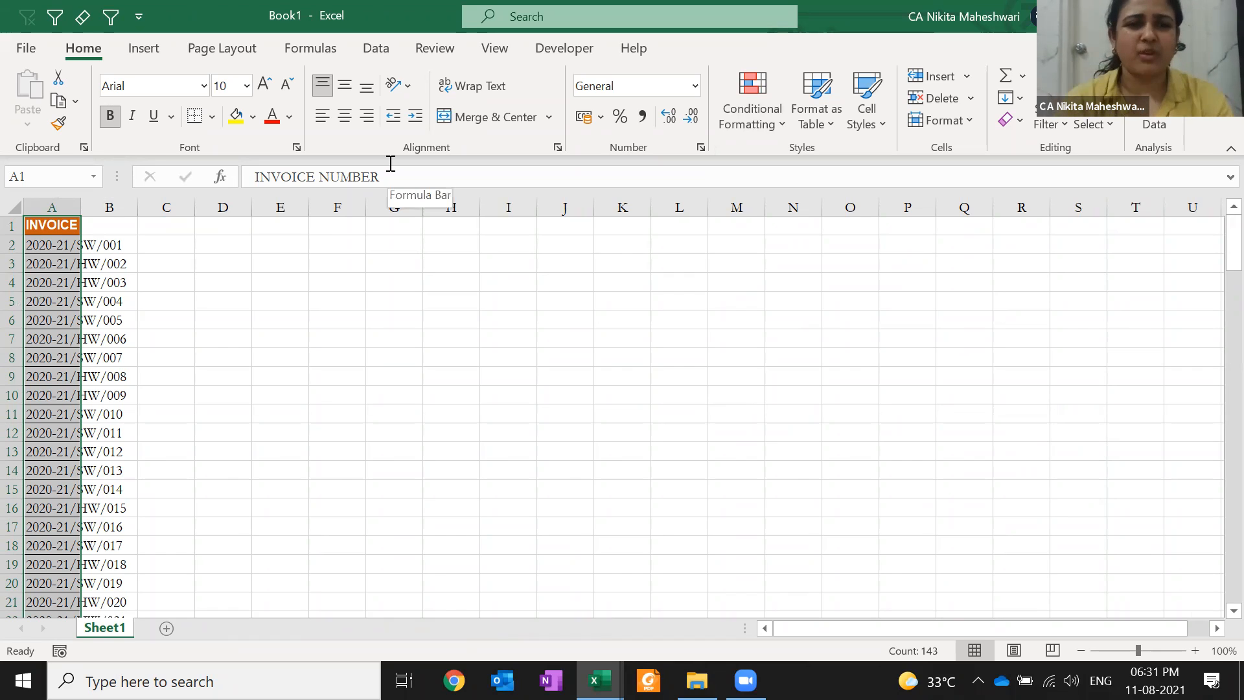
{"action": "left_click", "coordinate": [393, 263]}
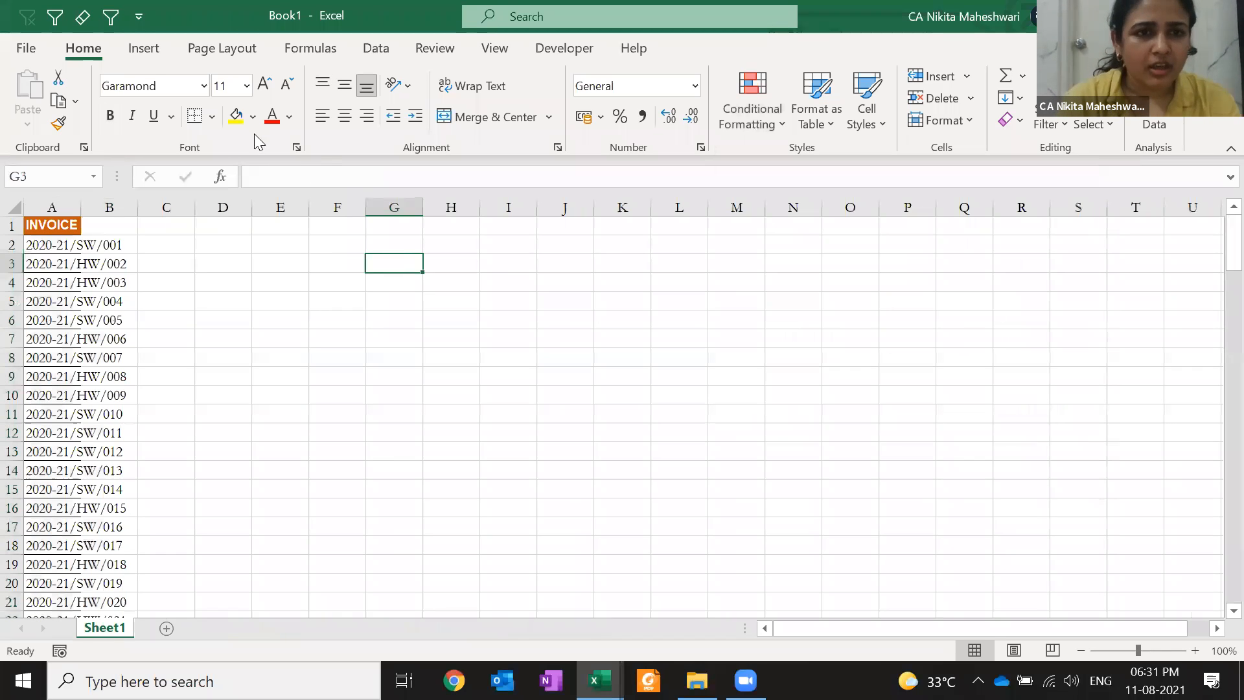
{"action": "left_click", "coordinate": [530, 93]}
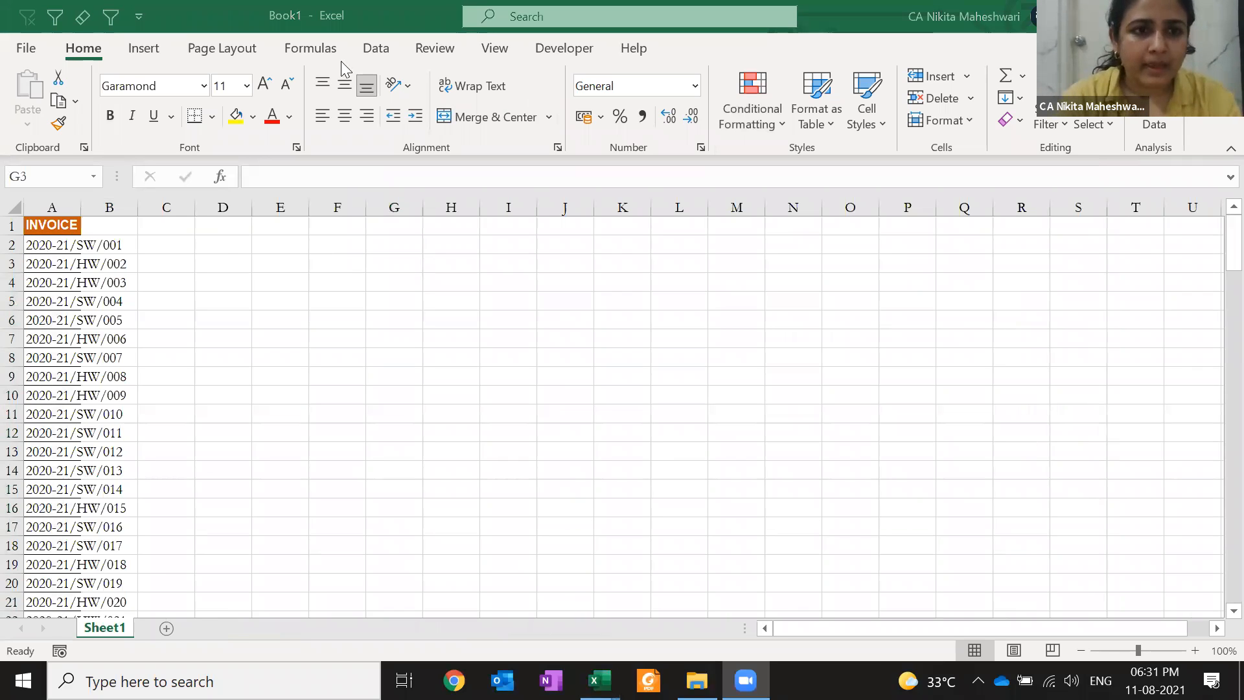
{"action": "key", "text": "alt+Tab"}
{"action": "key", "text": "ctrl+Home"}
{"action": "key", "text": "ctrl+shift+Down"}
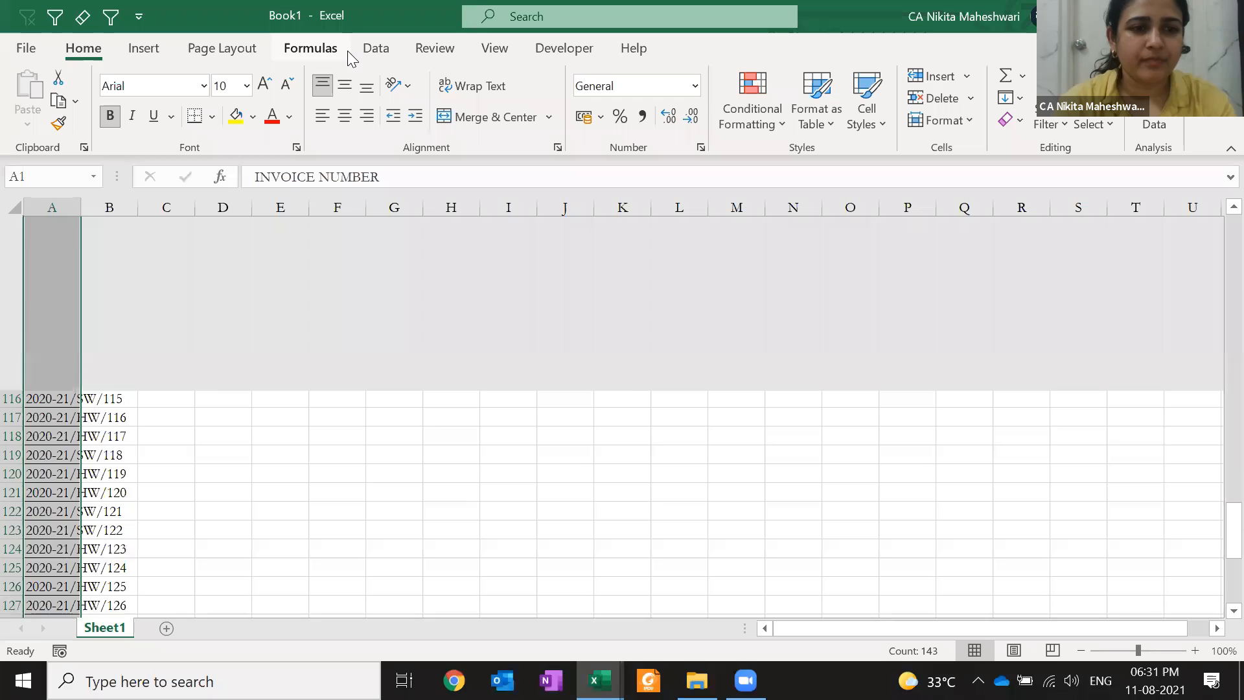
{"action": "left_click", "coordinate": [376, 49]}
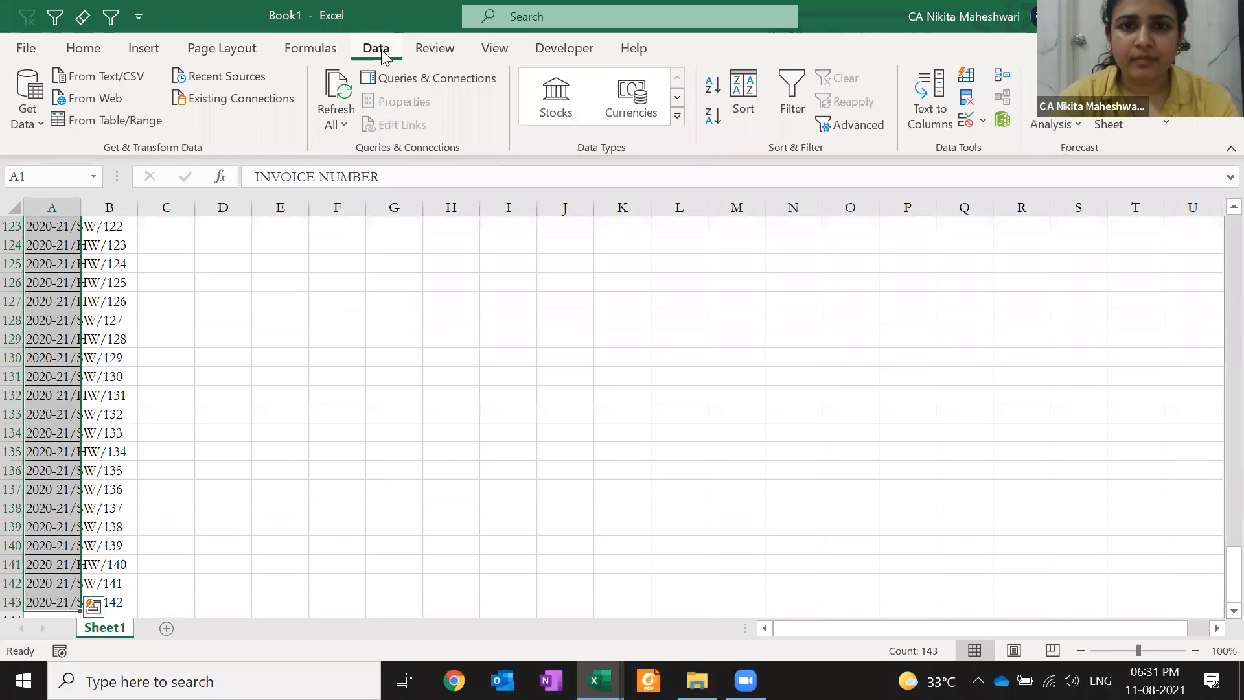
{"action": "left_click", "coordinate": [337, 48]}
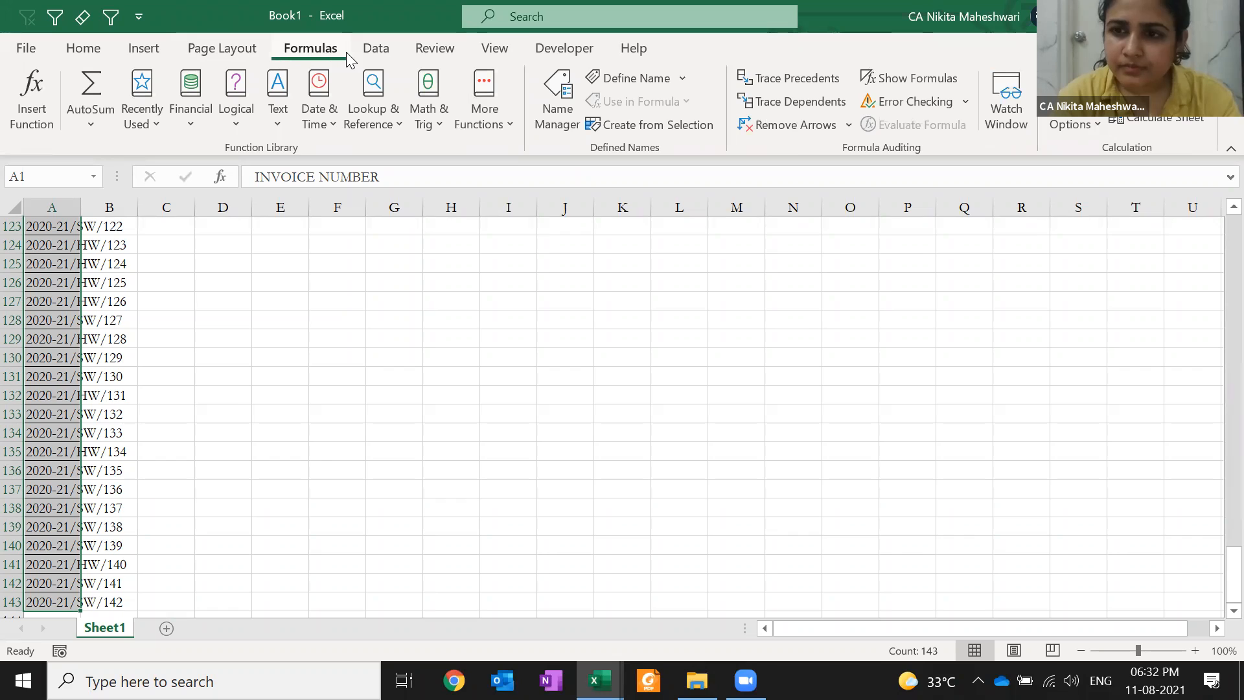
{"action": "left_click", "coordinate": [376, 48]}
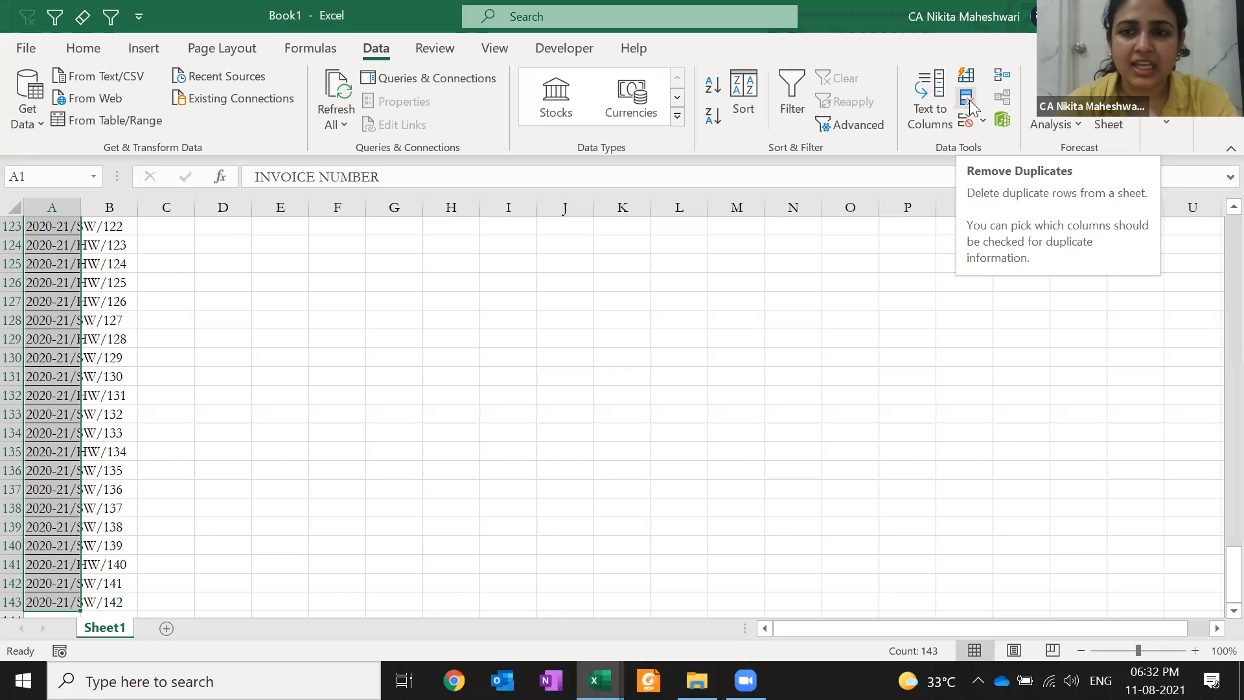
Run Remove Duplicates on INVOICE NUMBER and dismiss the 'No duplicate values found' message
{"action": "left_click", "coordinate": [970, 107]}
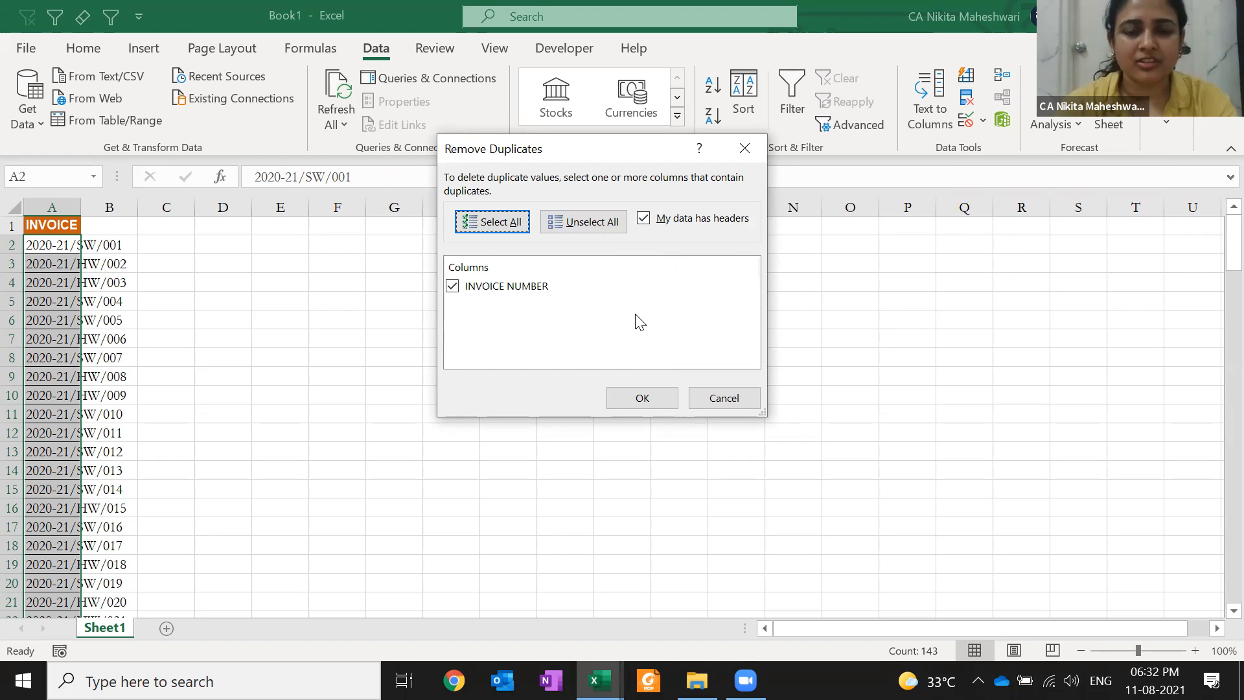
{"action": "left_click", "coordinate": [642, 401]}
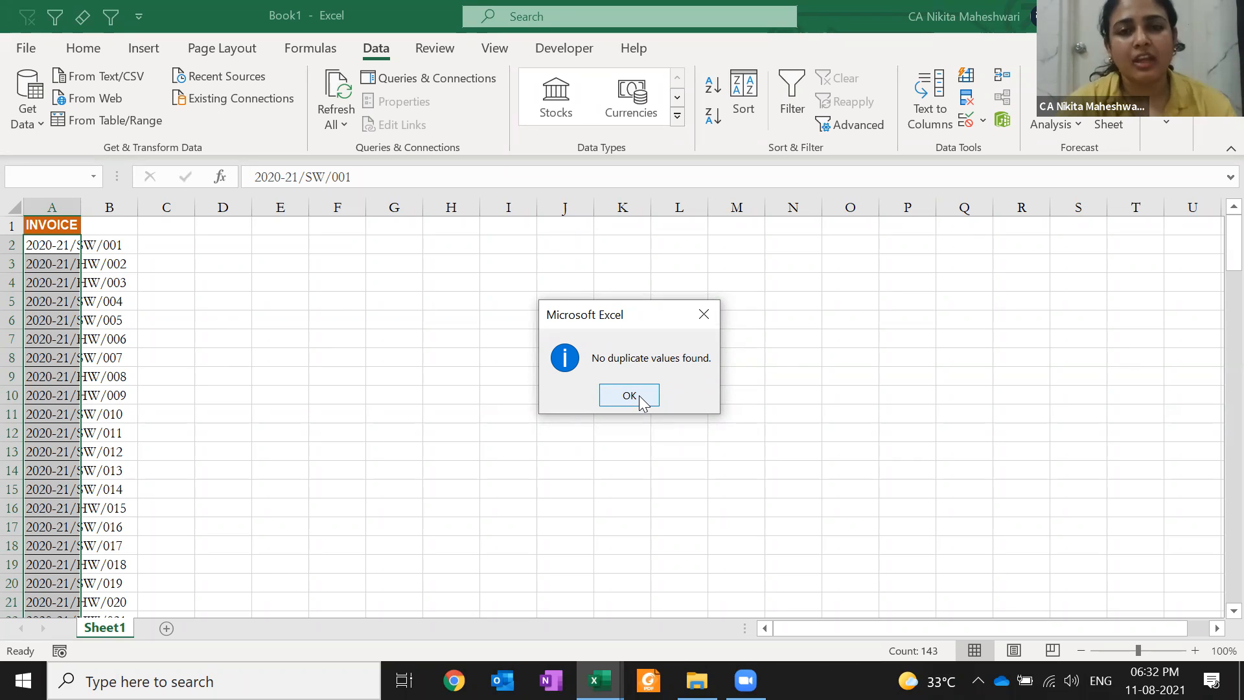
{"action": "left_click", "coordinate": [638, 396]}
{"action": "left_click", "coordinate": [533, 395]}
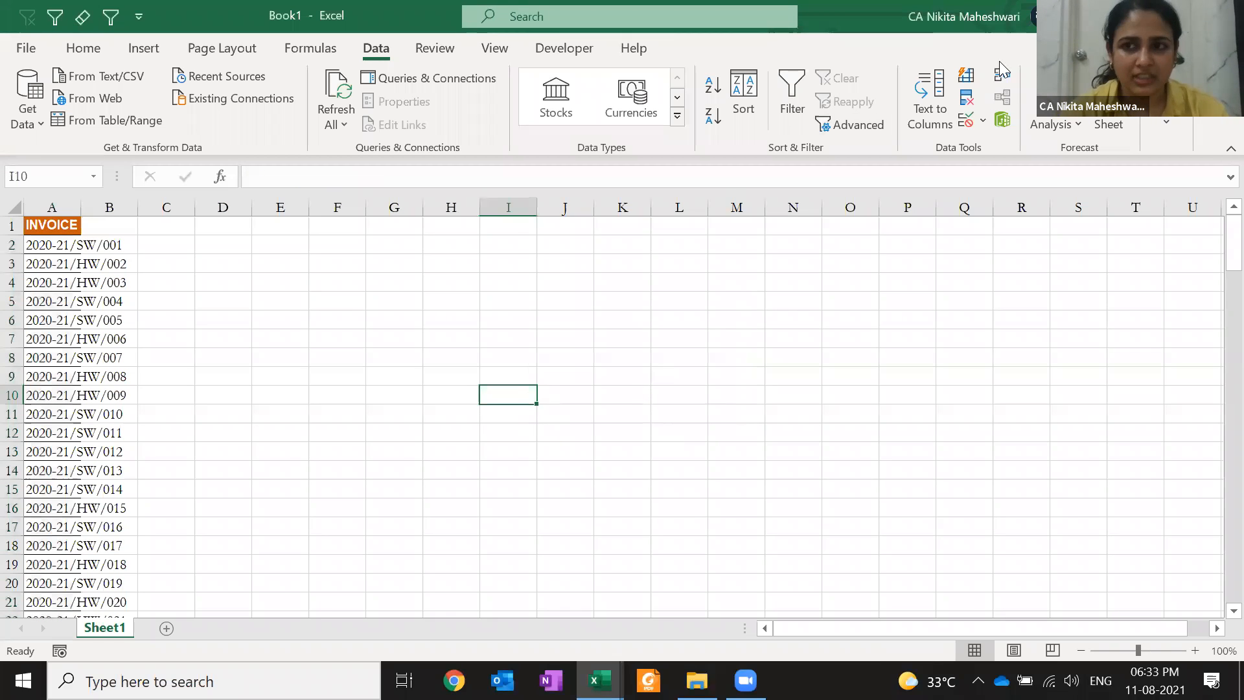
Close Book1 with Don't Save, then select cell E137 in the class workbook's sales table
{"action": "left_click", "coordinate": [1225, 16]}
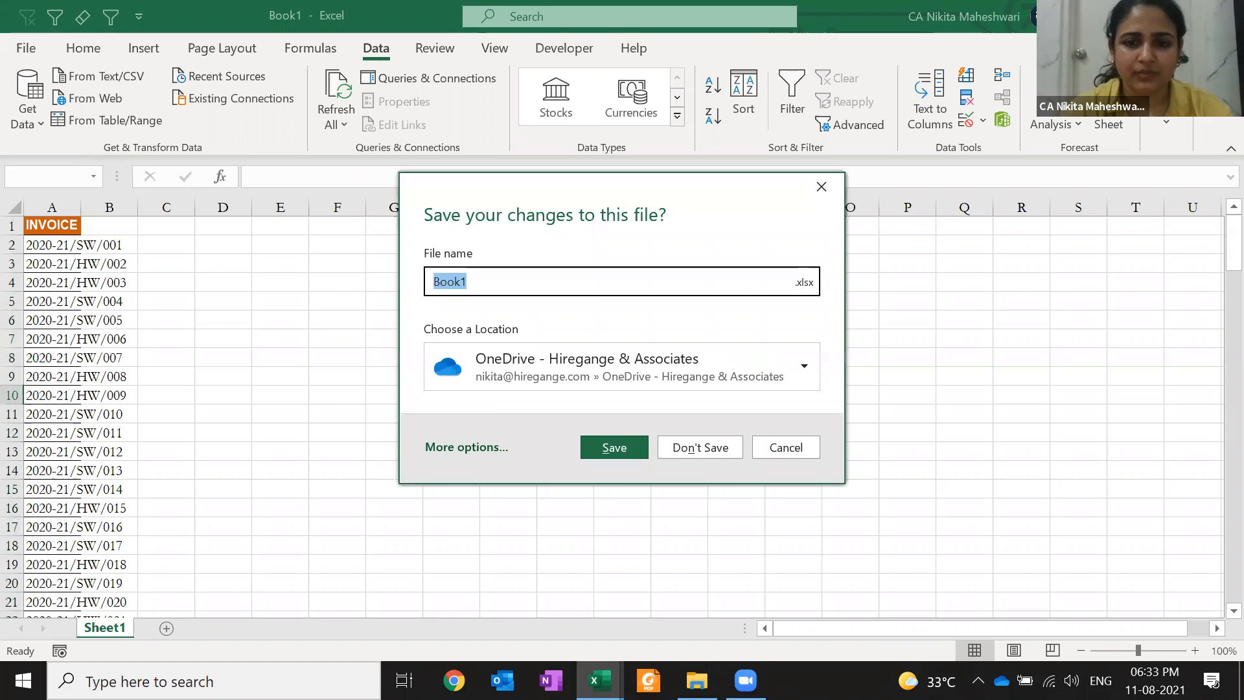
{"action": "type", "text": "n"}
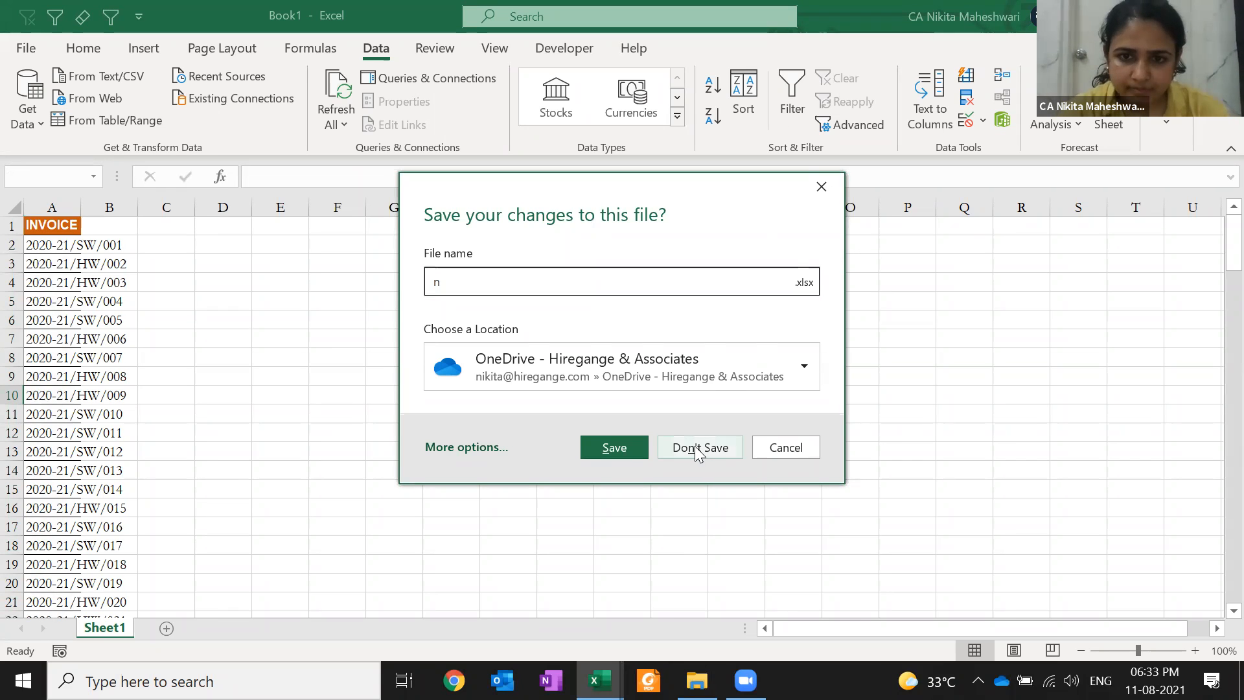
{"action": "left_click", "coordinate": [696, 450]}
{"action": "left_click", "coordinate": [612, 442]}
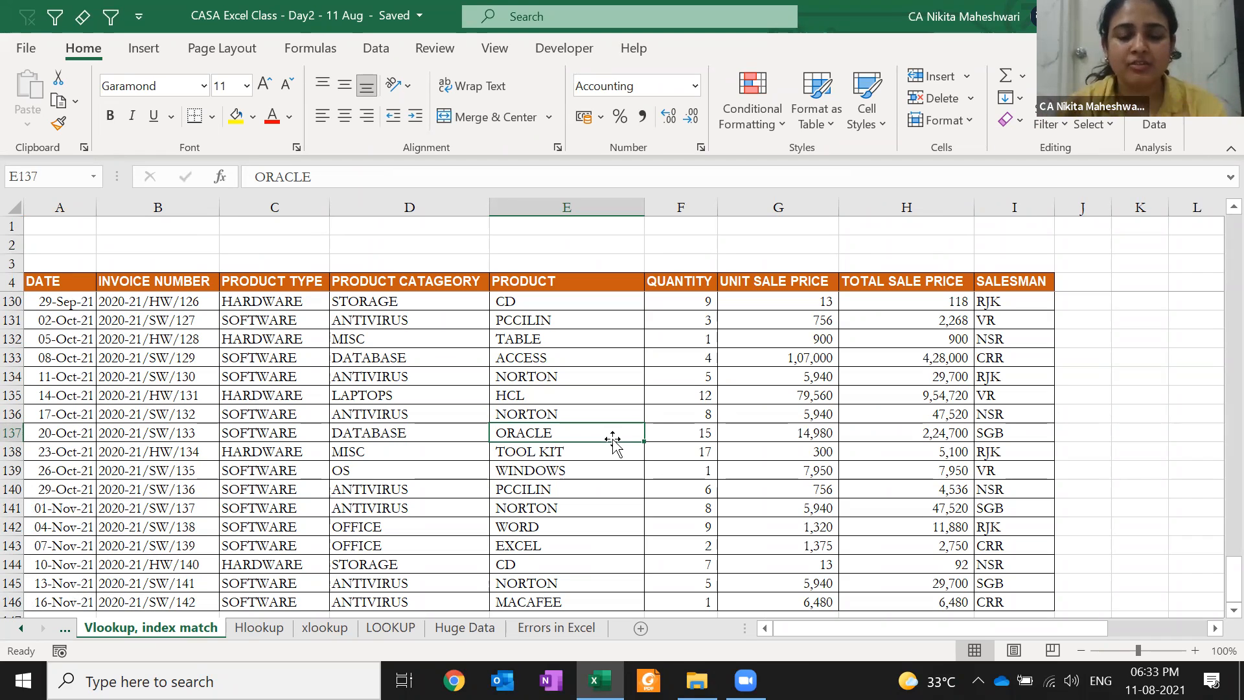
Select the whole invoice table from the DATE header and turn on header-row filters
{"action": "key", "text": "ctrl+Up"}
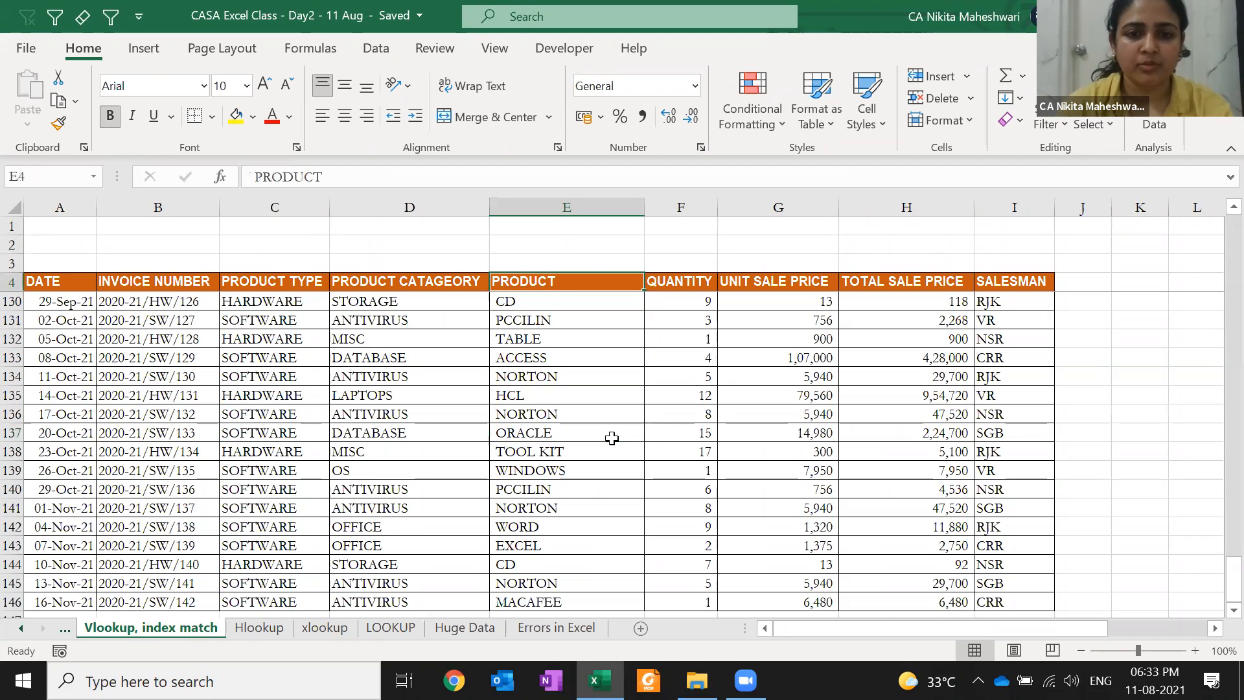
{"action": "key", "text": "Left"}
{"action": "key", "text": "Left"}
{"action": "key", "text": "Left"}
{"action": "key", "text": "Right"}
{"action": "key", "text": "Left"}
{"action": "key", "text": "Down"}
{"action": "key", "text": "Down"}
{"action": "key", "text": "Up"}
{"action": "key", "text": "Up"}
{"action": "key", "text": "Left"}
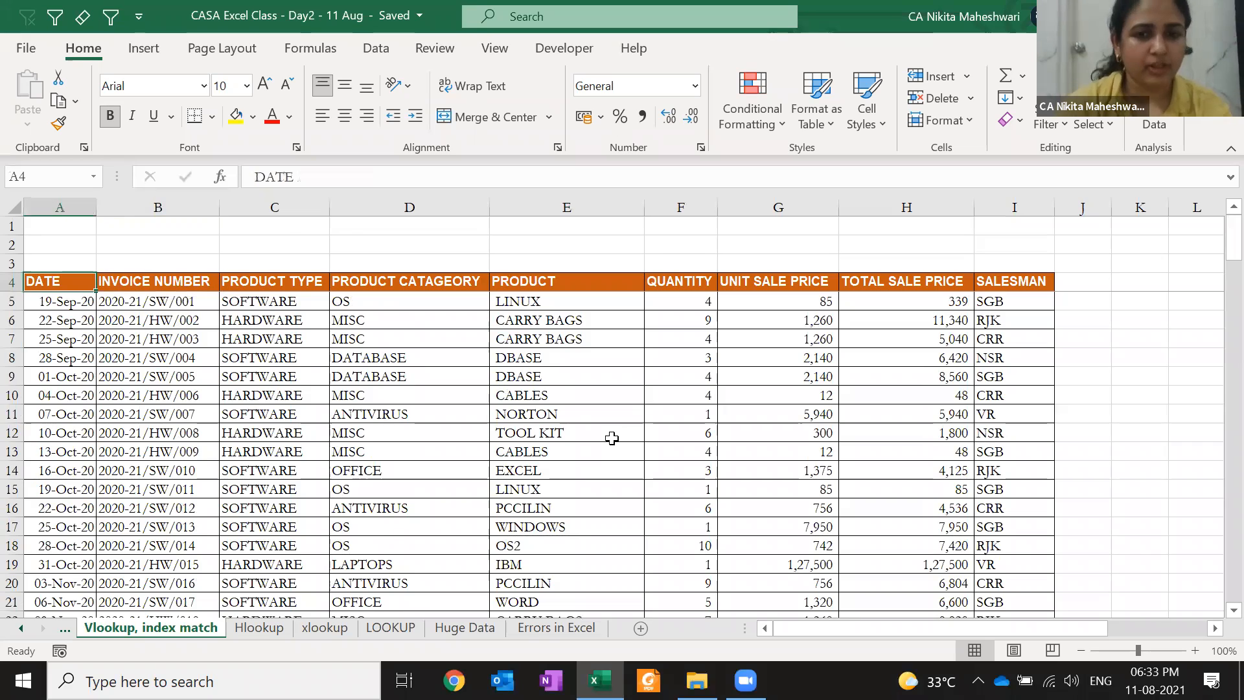
{"action": "key", "text": "ctrl+shift+Down"}
{"action": "key", "text": "ctrl+shift+Right"}
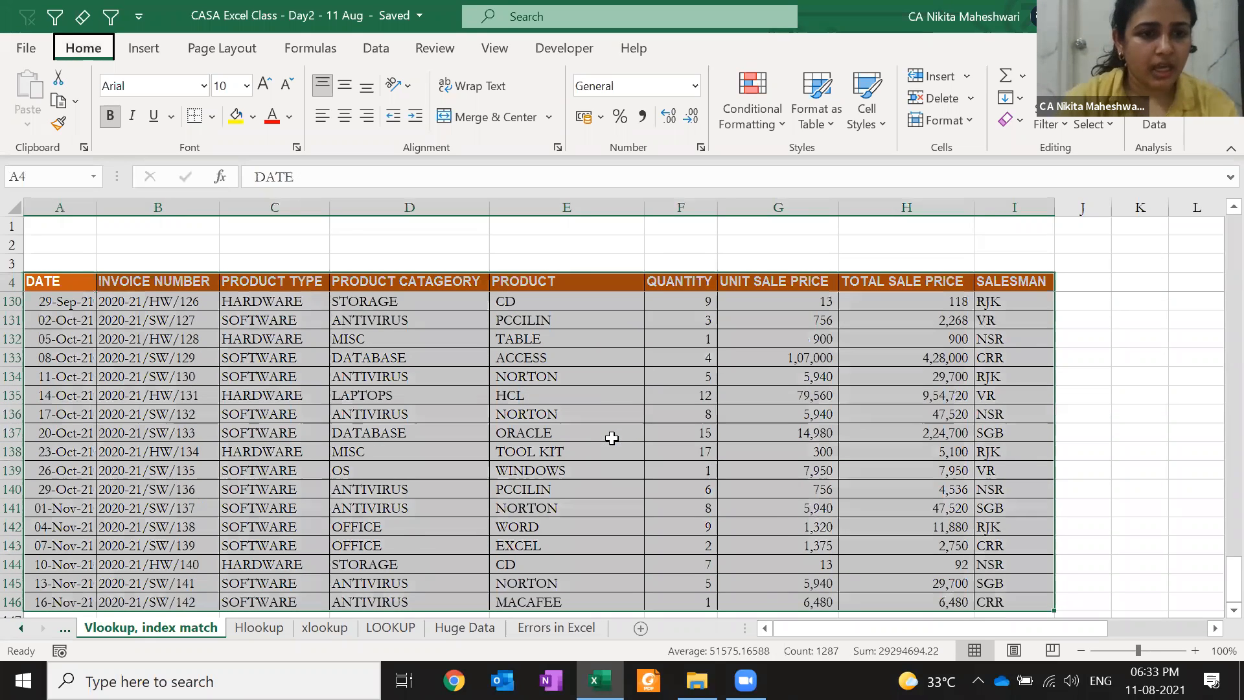
{"action": "key", "text": "alt+a"}
{"action": "key", "text": "t"}
In the INVOICE NUMBER filter, uncheck all entries and search for 'sw'
{"action": "key", "text": "Right"}
{"action": "key", "text": "alt+Down"}
{"action": "key", "text": "Down"}
{"action": "key", "text": "space"}
{"action": "key", "text": "Page_Down"}
{"action": "key", "text": "Page_Down"}
{"action": "key", "text": "Page_Down"}
{"action": "key", "text": "Page_Down"}
{"action": "key", "text": "Page_Down"}
{"action": "key", "text": "Page_Down"}
{"action": "key", "text": "Page_Down"}
{"action": "key", "text": "Page_Down"}
{"action": "key", "text": "Page_Down"}
{"action": "key", "text": "Page_Up"}
{"action": "key", "text": "Page_Up"}
{"action": "key", "text": "Page_Up"}
{"action": "key", "text": "Page_Up"}
{"action": "key", "text": "Page_Up"}
{"action": "key", "text": "Page_Up"}
{"action": "key", "text": "Page_Up"}
{"action": "key", "text": "Page_Up"}
{"action": "key", "text": "Up"}
{"action": "type", "text": "s"}
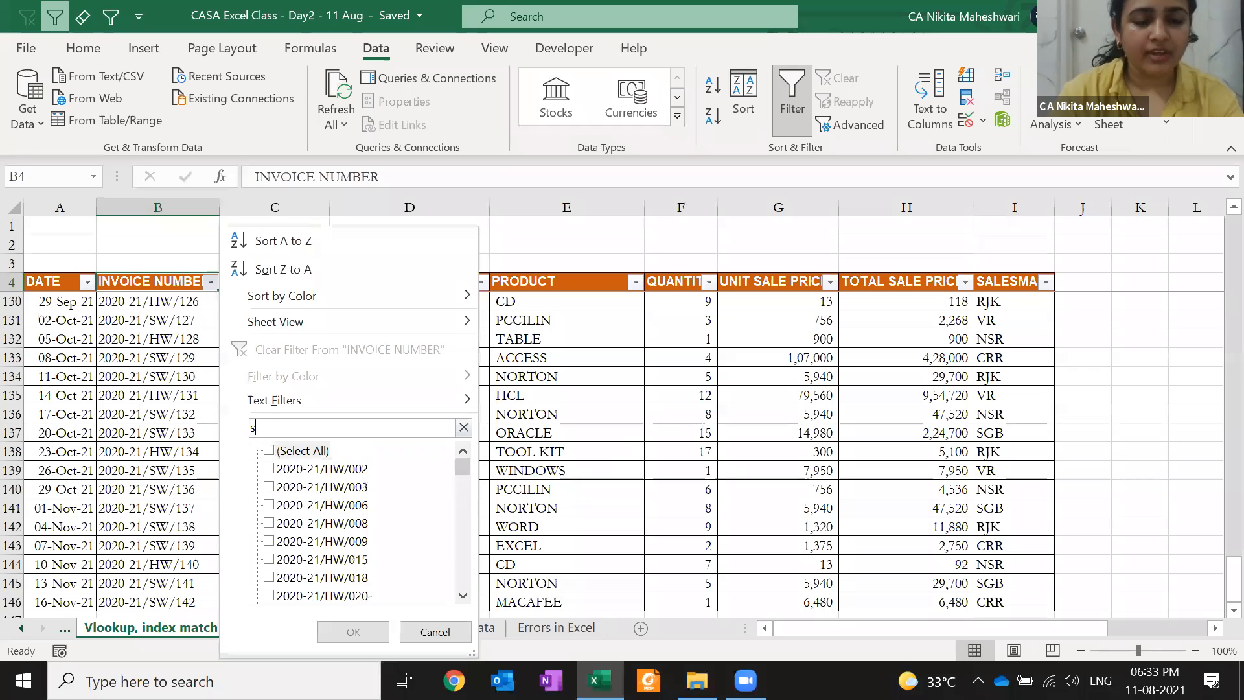
{"action": "type", "text": "w"}
Filter the table to invoices 2020-21/SW/001, 007, 010, 011 and 012
{"action": "key", "text": "Down"}
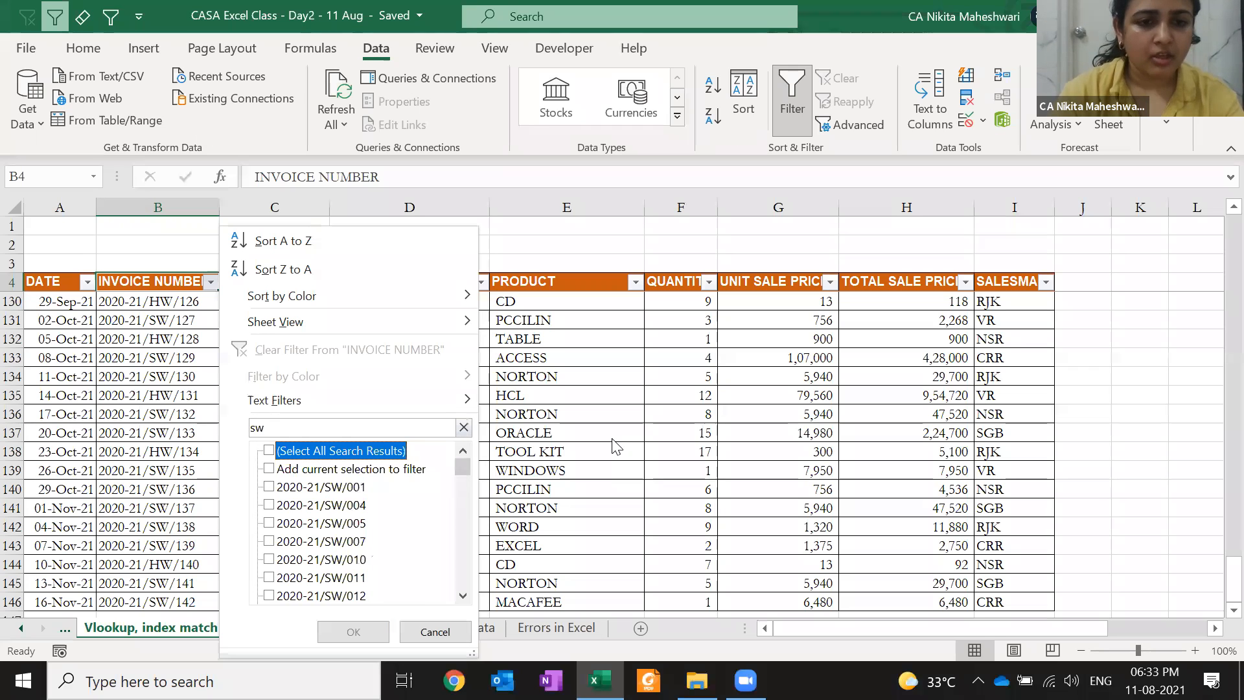
{"action": "key", "text": "Up"}
{"action": "key", "text": "Down"}
{"action": "key", "text": "Down"}
{"action": "key", "text": "Down"}
{"action": "key", "text": "Up"}
{"action": "key", "text": "Up"}
{"action": "key", "text": "space"}
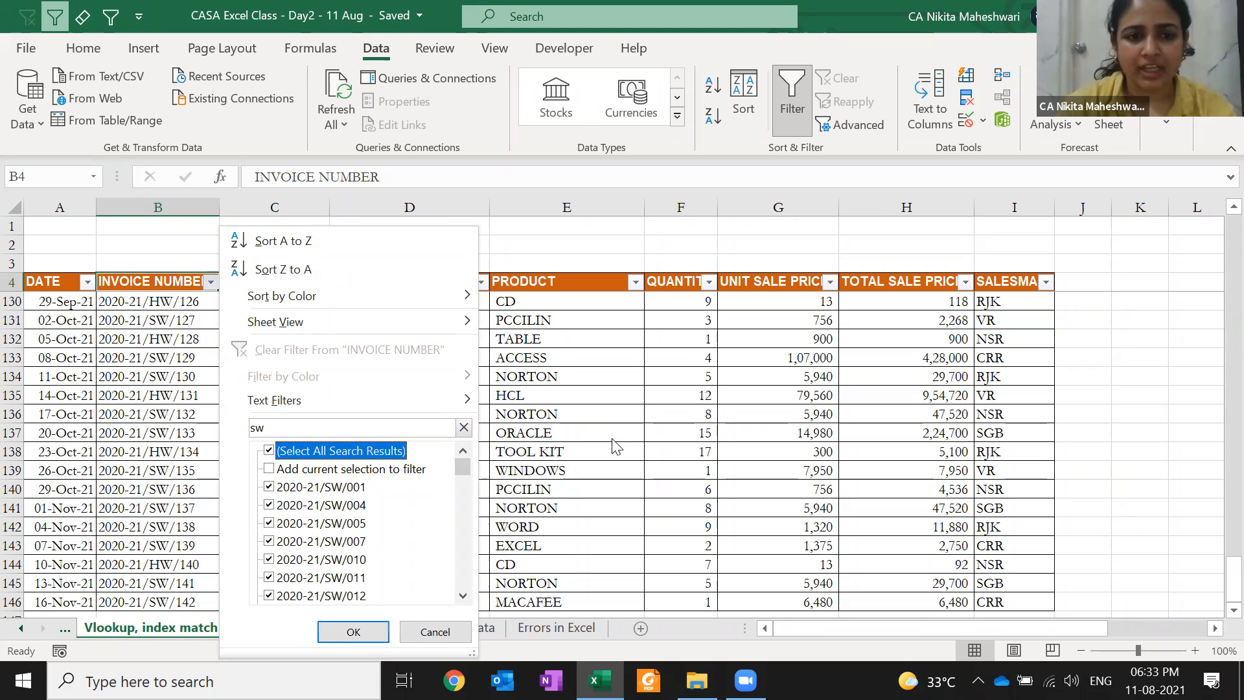
{"action": "key", "text": "space"}
{"action": "key", "text": "Down"}
{"action": "key", "text": "Down"}
{"action": "key", "text": "space"}
{"action": "key", "text": "Up"}
{"action": "key", "text": "Up"}
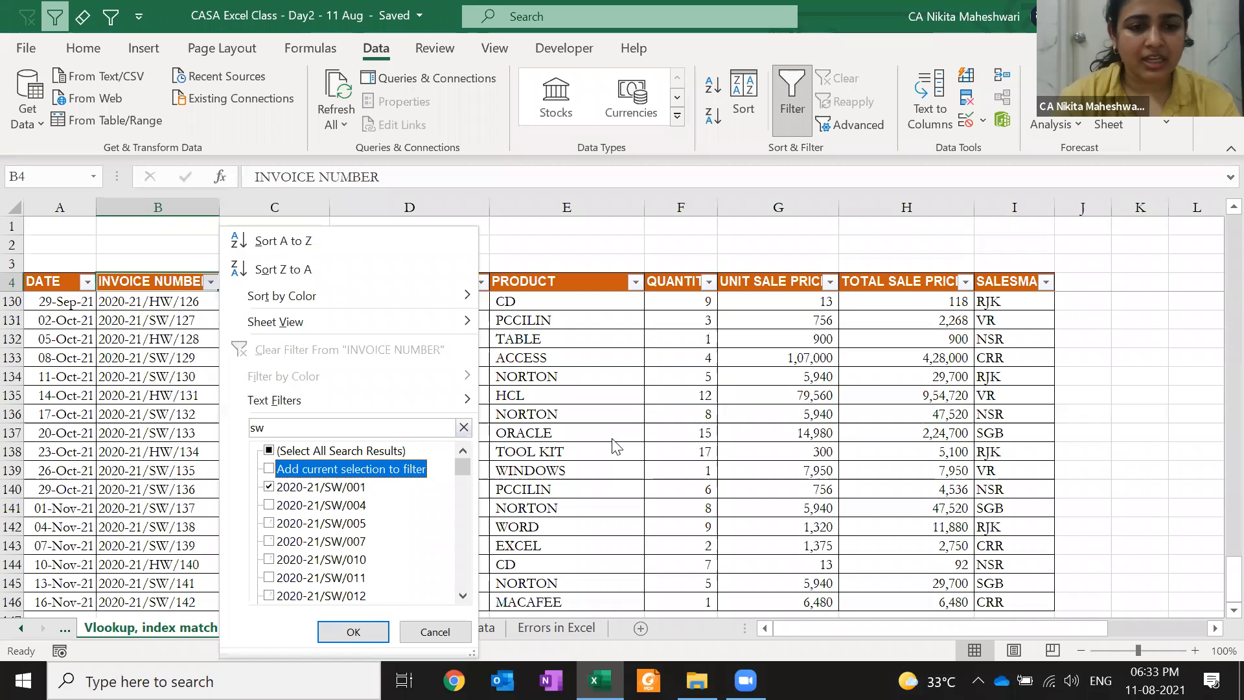
{"action": "key", "text": "Down"}
{"action": "key", "text": "Down"}
{"action": "key", "text": "Down"}
{"action": "key", "text": "Down"}
{"action": "key", "text": "Down"}
{"action": "key", "text": "space"}
{"action": "key", "text": "Down"}
{"action": "key", "text": "space"}
{"action": "key", "text": "Down"}
{"action": "key", "text": "space"}
{"action": "key", "text": "Down"}
{"action": "key", "text": "space"}
{"action": "key", "text": "Return"}
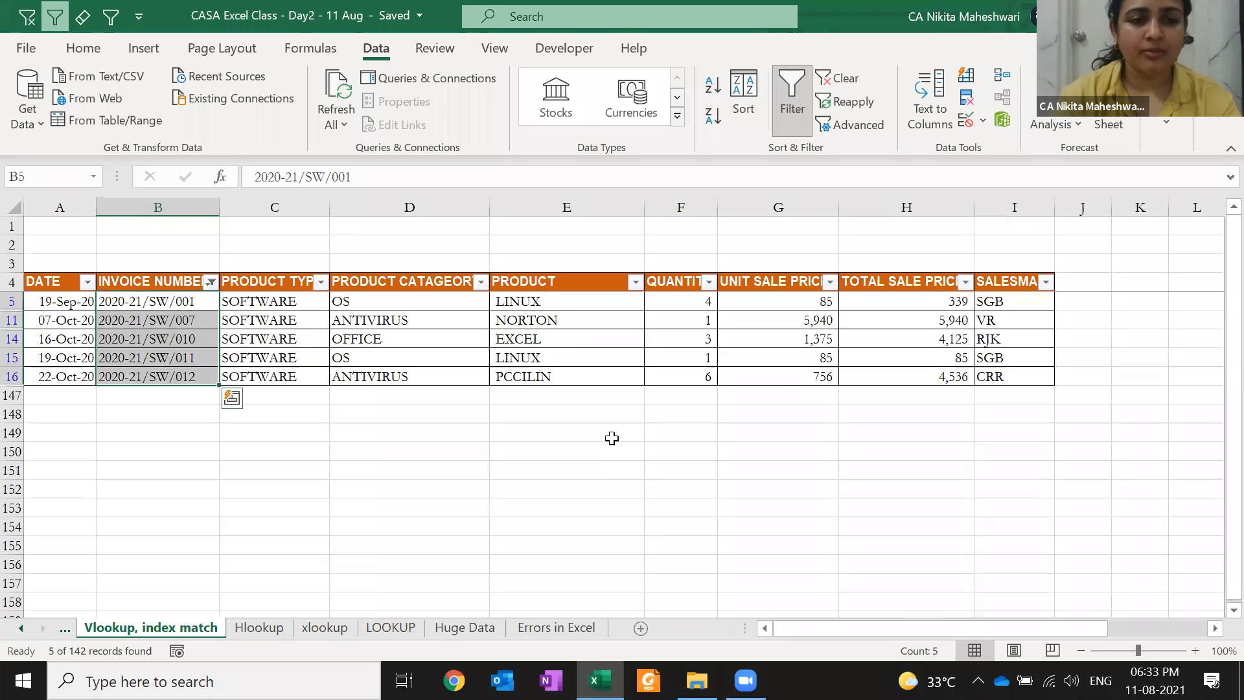
Paste the filtered SW invoice numbers into K4, then clear the filter to show all rows
{"action": "key", "text": "ctrl+c"}
{"action": "key", "text": "Up"}
{"action": "key", "text": "ctrl+Right"}
{"action": "key", "text": "Right"}
{"action": "key", "text": "Right"}
{"action": "key", "text": "Right"}
{"action": "key", "text": "Right"}
{"action": "key", "text": "Right"}
{"action": "key", "text": "Right"}
{"action": "key", "text": "Right"}
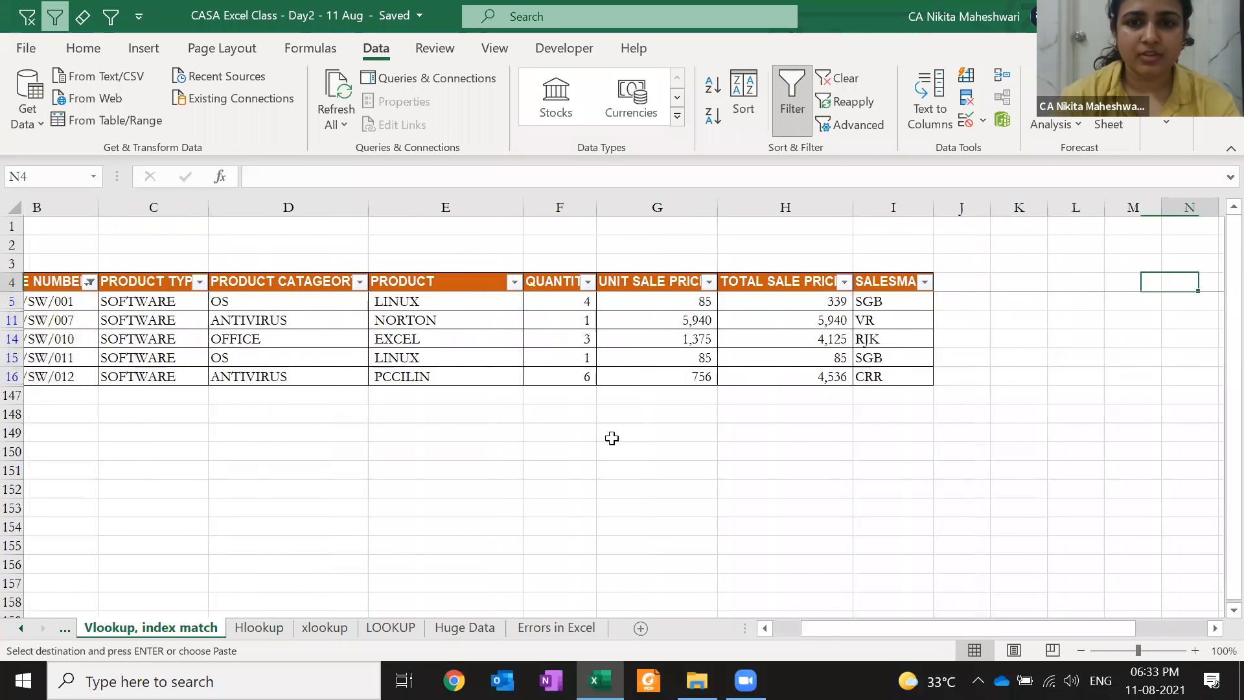
{"action": "key", "text": "ctrl+Left"}
{"action": "key", "text": "Right"}
{"action": "key", "text": "Right"}
{"action": "key", "text": "Right"}
{"action": "key", "text": "Left"}
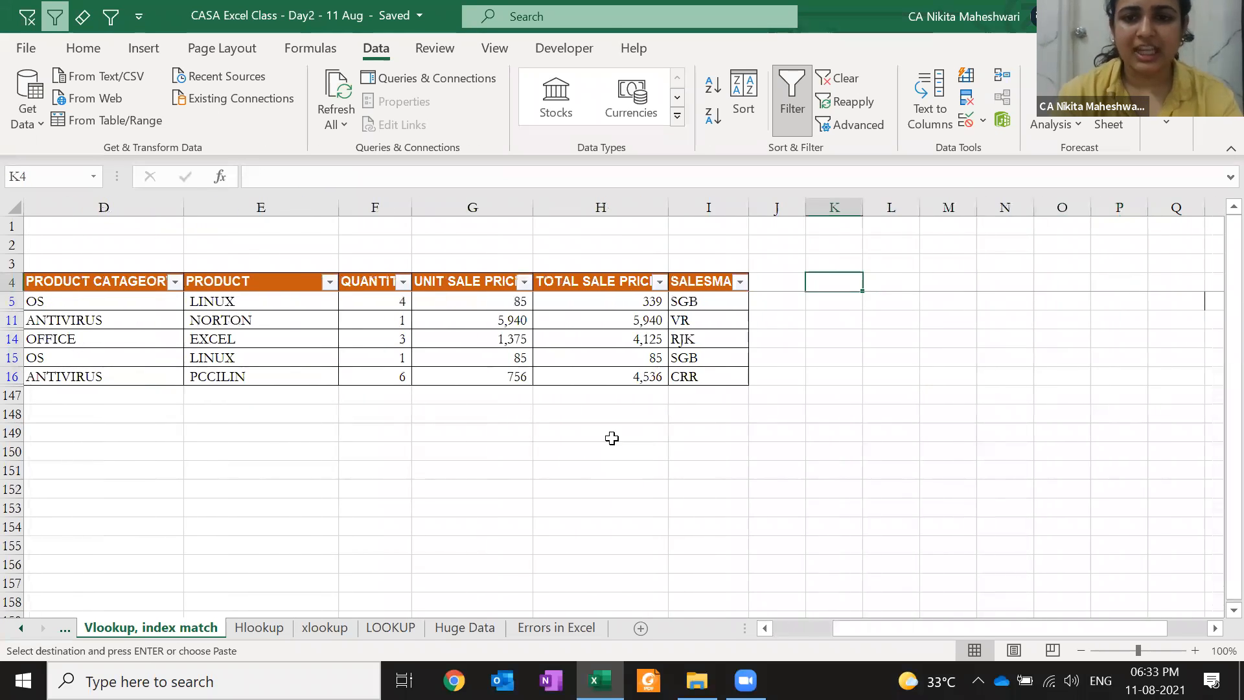
{"action": "key", "text": "Return"}
{"action": "key", "text": "alt+a"}
{"action": "key", "text": "c"}
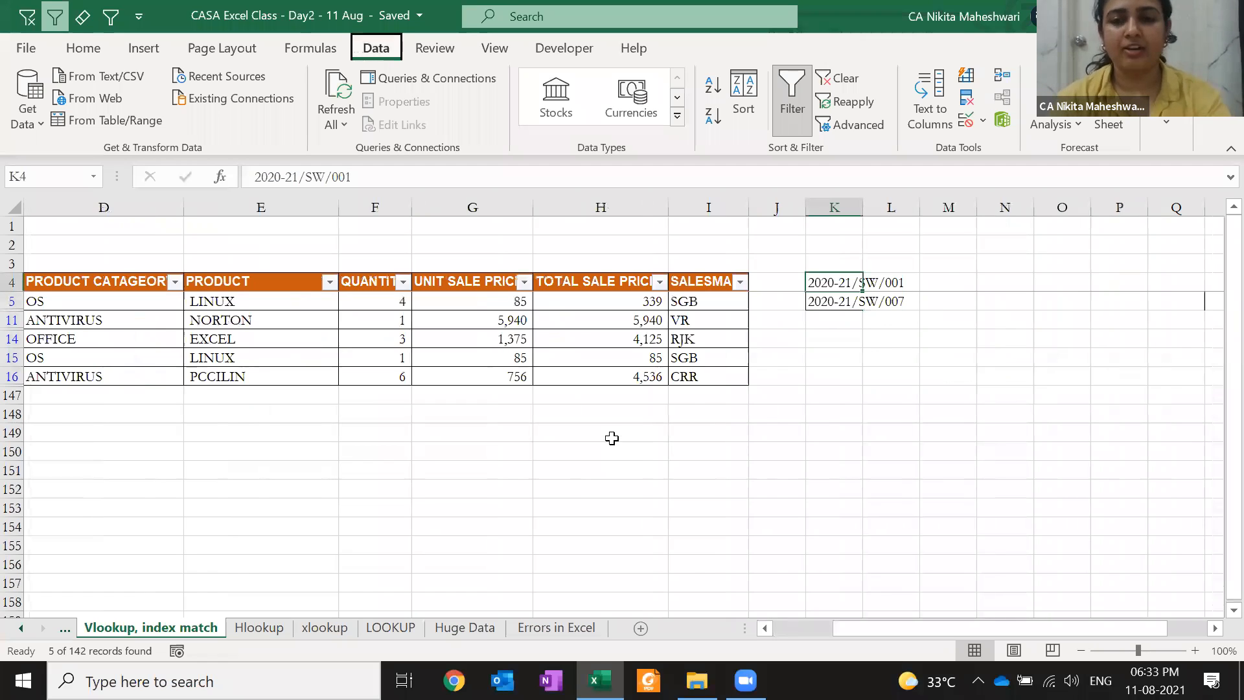
Enter the heading 'Invoice numbers' in cell K3
{"action": "left_click", "coordinate": [845, 263]}
{"action": "type", "text": "IN voice numbers"}
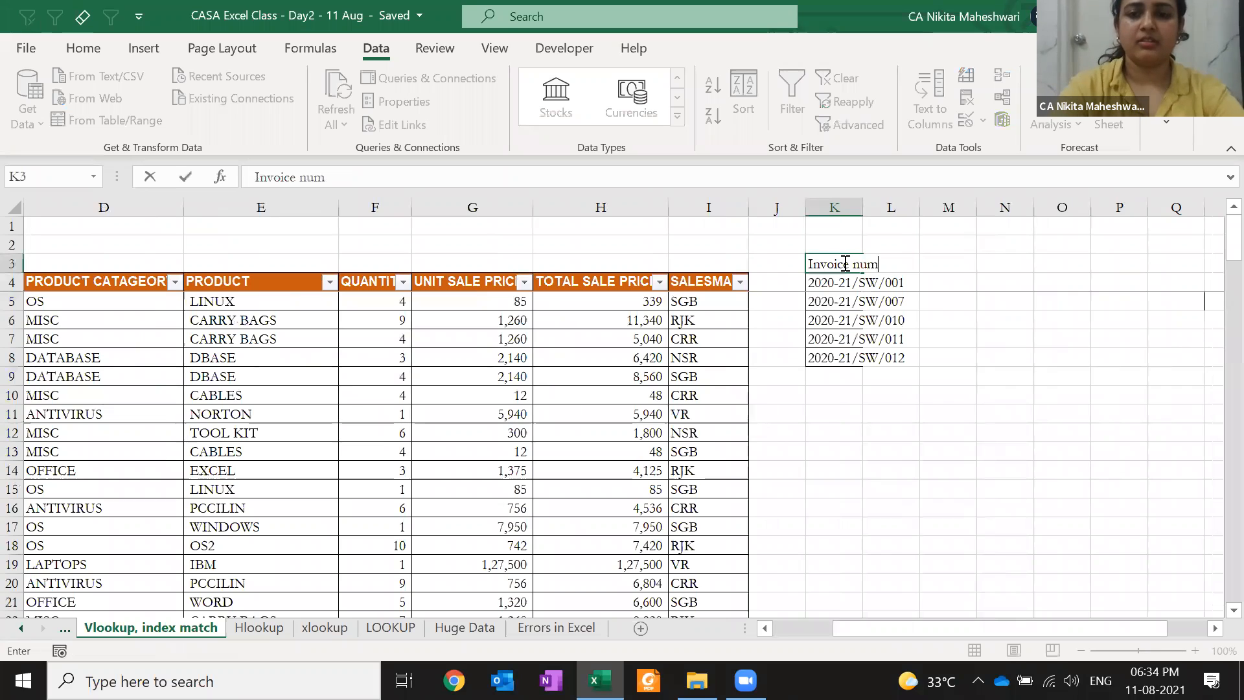
{"action": "key", "text": "ctrl+Return"}
{"action": "key", "text": "Return"}
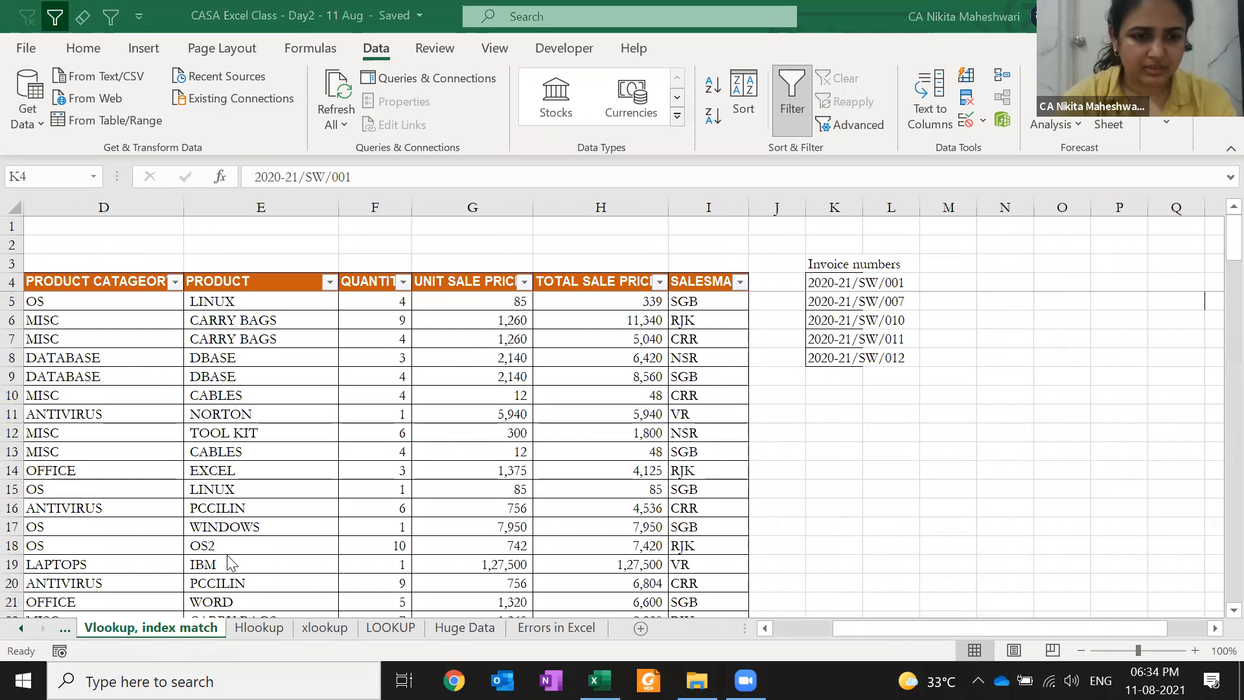
Select the five invoice numbers in K4:K8 and AutoFit column K's width
{"action": "left_click", "coordinate": [255, 466]}
{"action": "key", "text": "ctrl+Up"}
{"action": "key", "text": "ctrl+Right"}
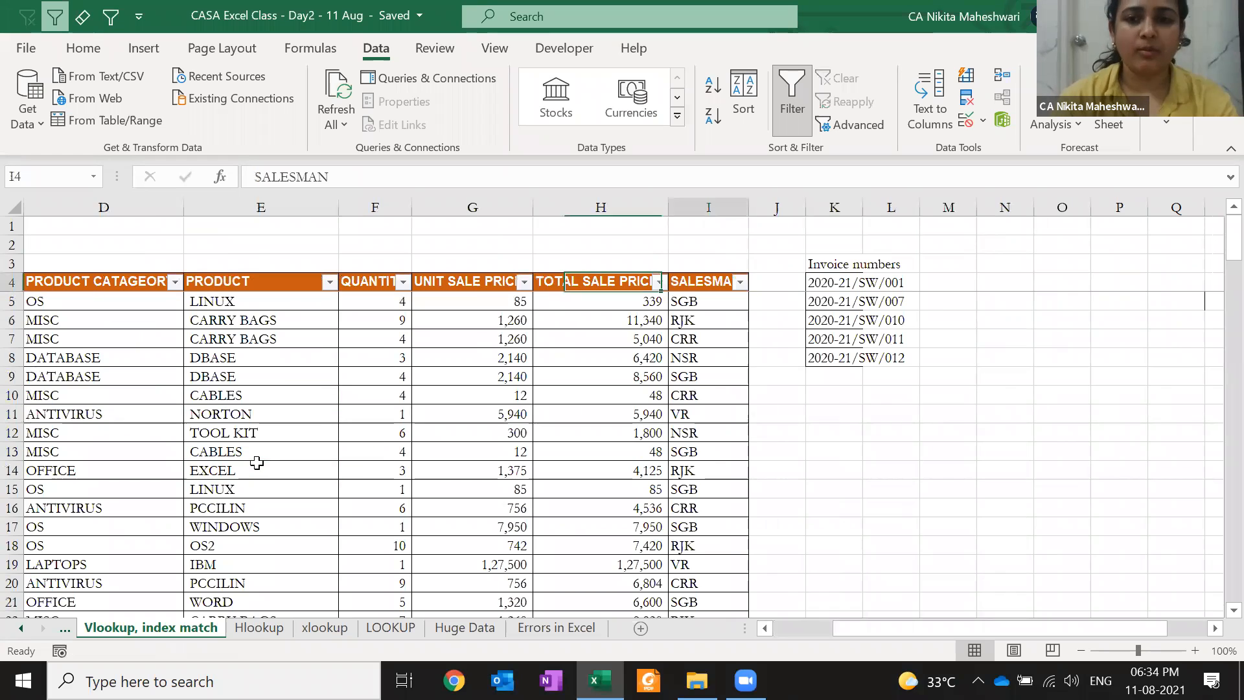
{"action": "key", "text": "ctrl+Right"}
{"action": "key", "text": "ctrl+shift+Down"}
{"action": "key", "text": "alt+h"}
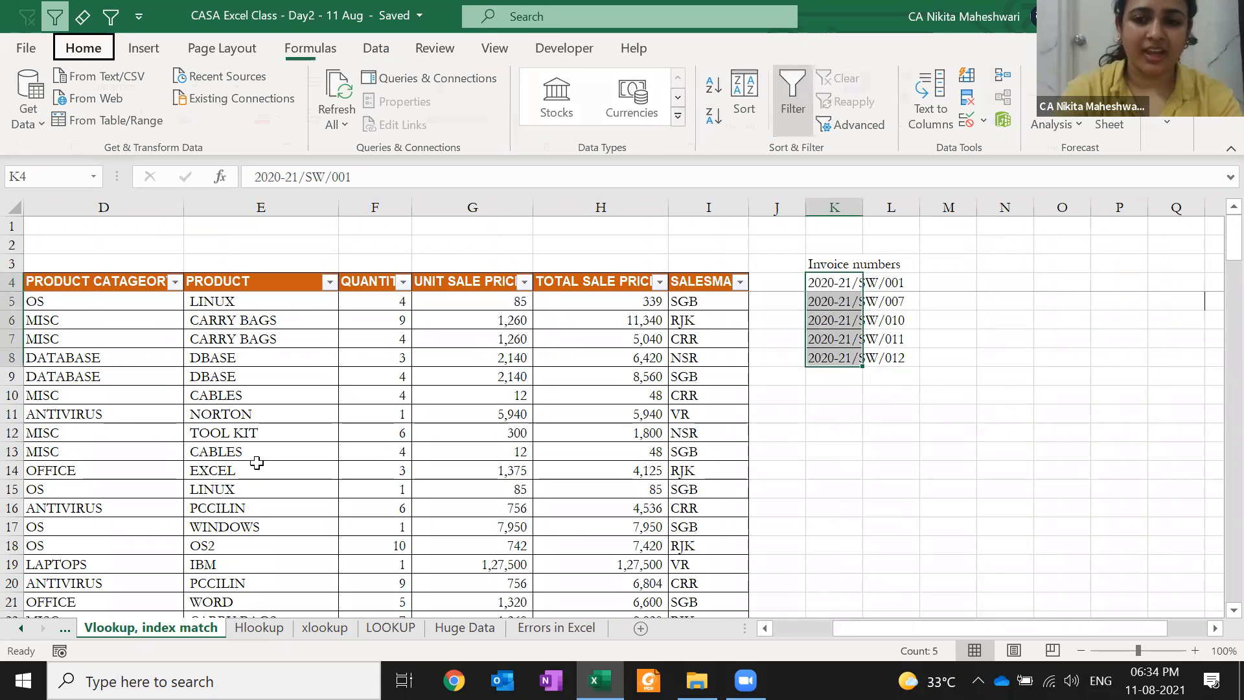
{"action": "key", "text": "o"}
{"action": "key", "text": "i"}
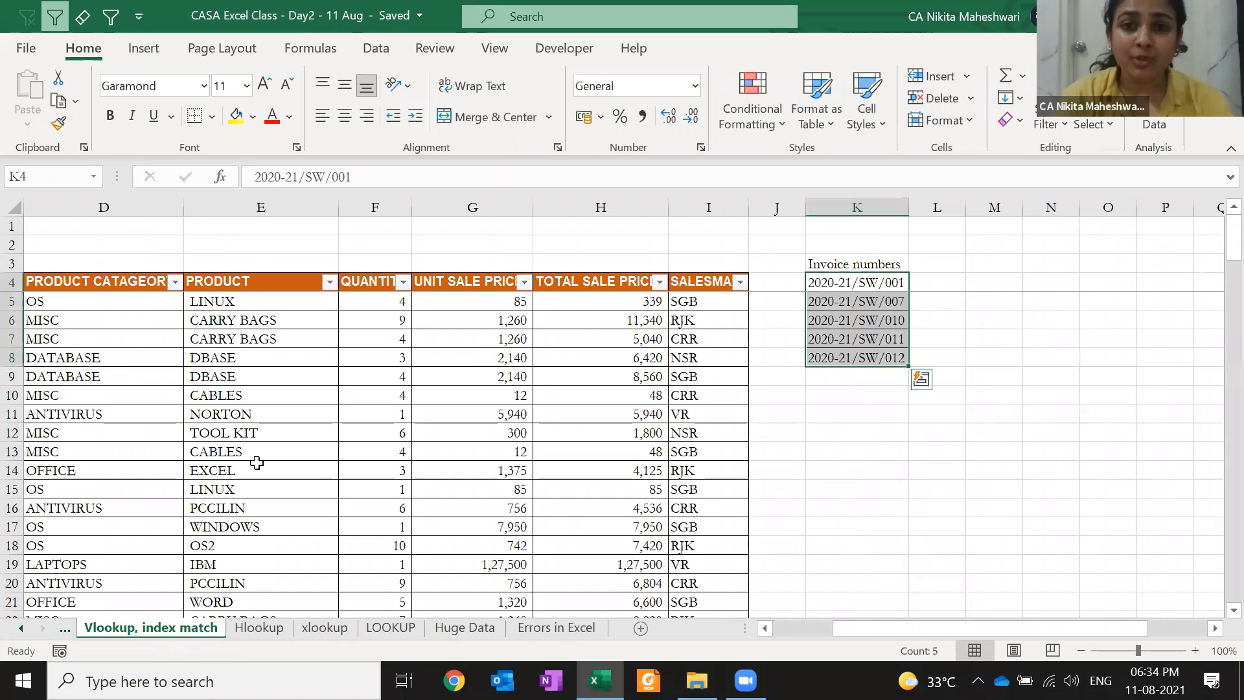
{"action": "key", "text": "Up"}
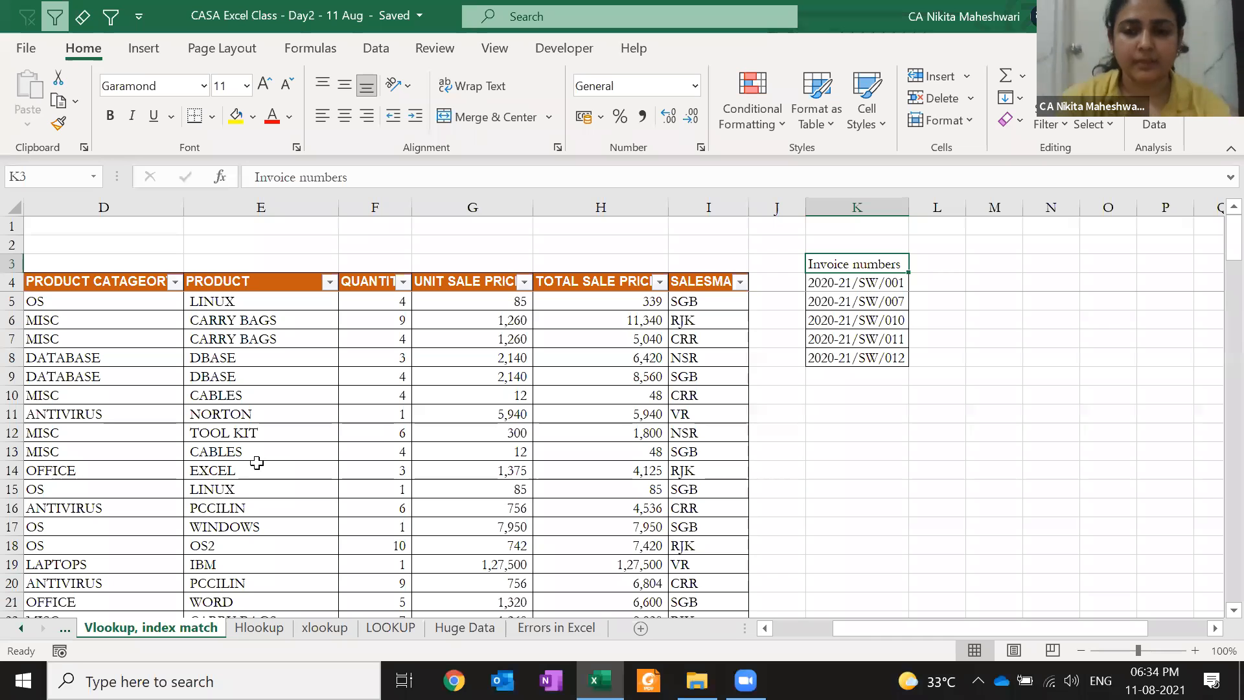
{"action": "key", "text": "Down"}
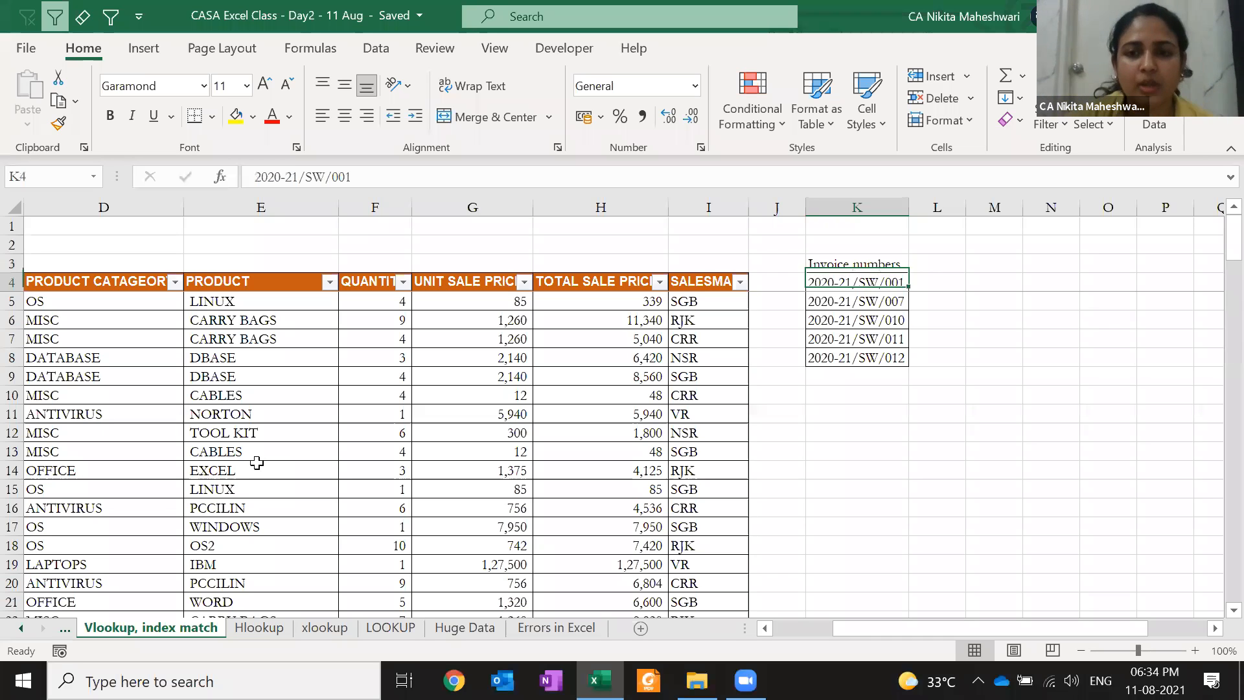
{"action": "key", "text": "Left"}
{"action": "key", "text": "Left"}
{"action": "key", "text": "Left"}
{"action": "key", "text": "Left"}
{"action": "key", "text": "Left"}
{"action": "key", "text": "Left"}
{"action": "key", "text": "Left"}
{"action": "key", "text": "Left"}
{"action": "key", "text": "Left"}
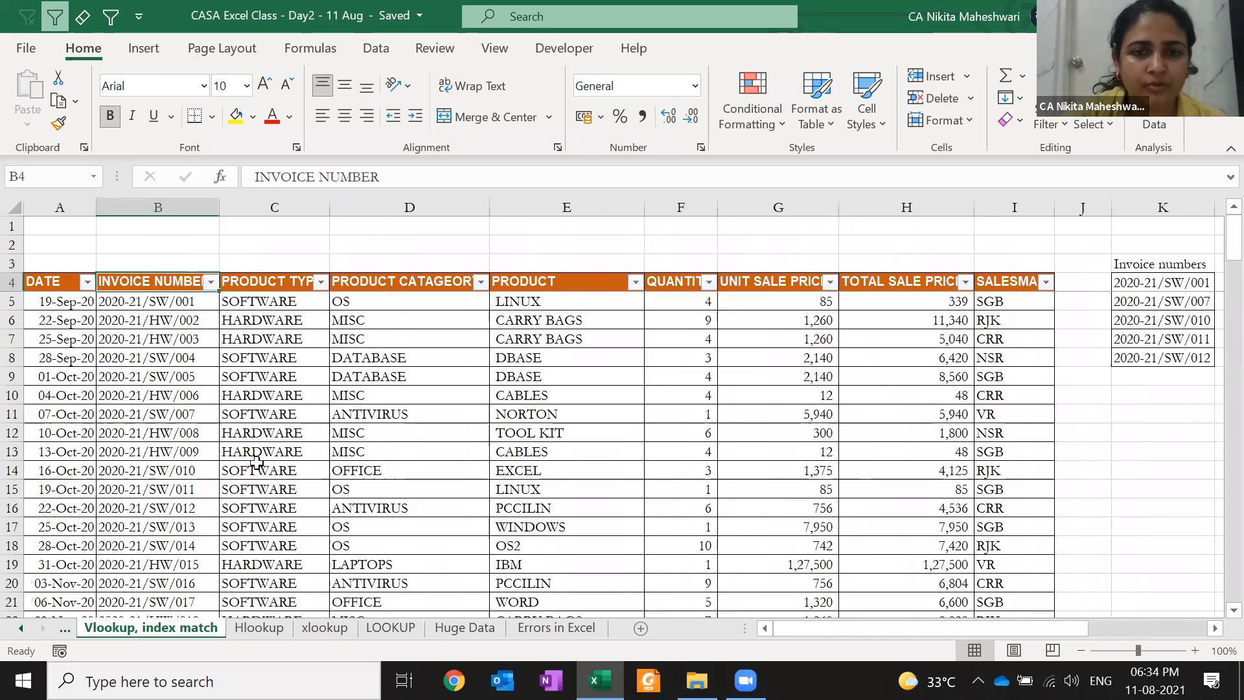
Select the INVOICE NUMBER and PRODUCT columns of the table
{"action": "key", "text": "Right"}
{"action": "key", "text": "Right"}
{"action": "key", "text": "Right"}
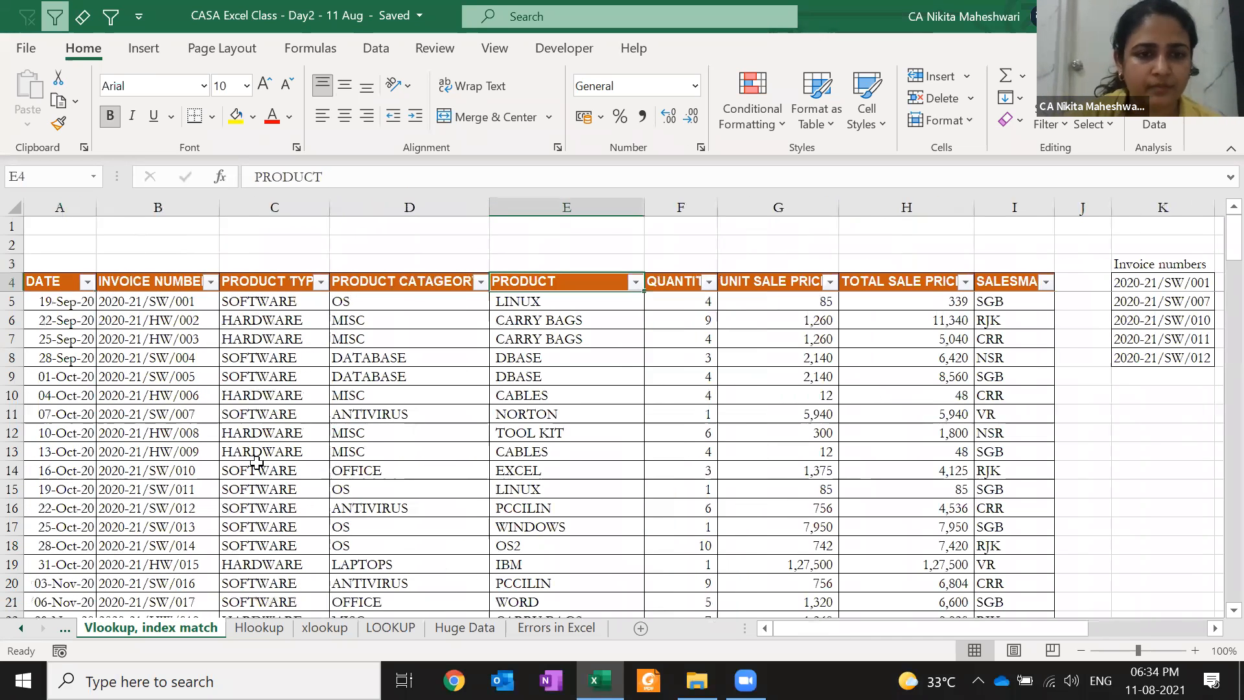
{"action": "key", "text": "Left"}
{"action": "key", "text": "Left"}
{"action": "key", "text": "Left"}
{"action": "left_click", "coordinate": [159, 202]}
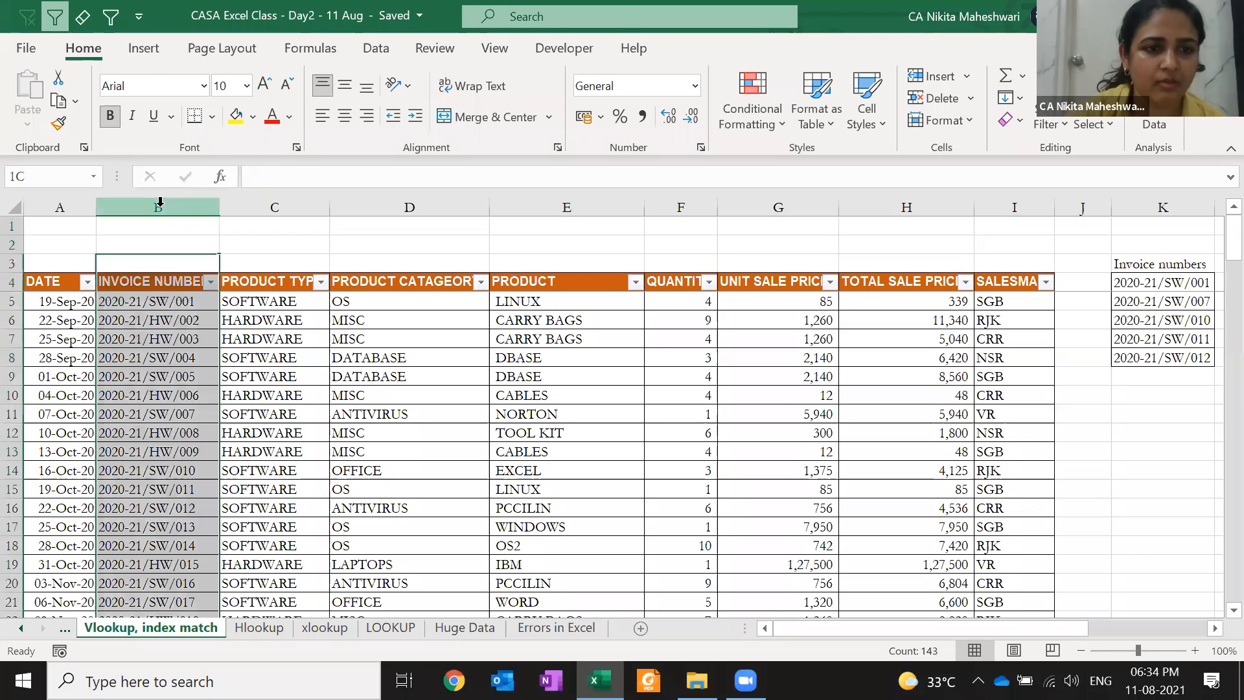
{"action": "left_click", "coordinate": [491, 195]}
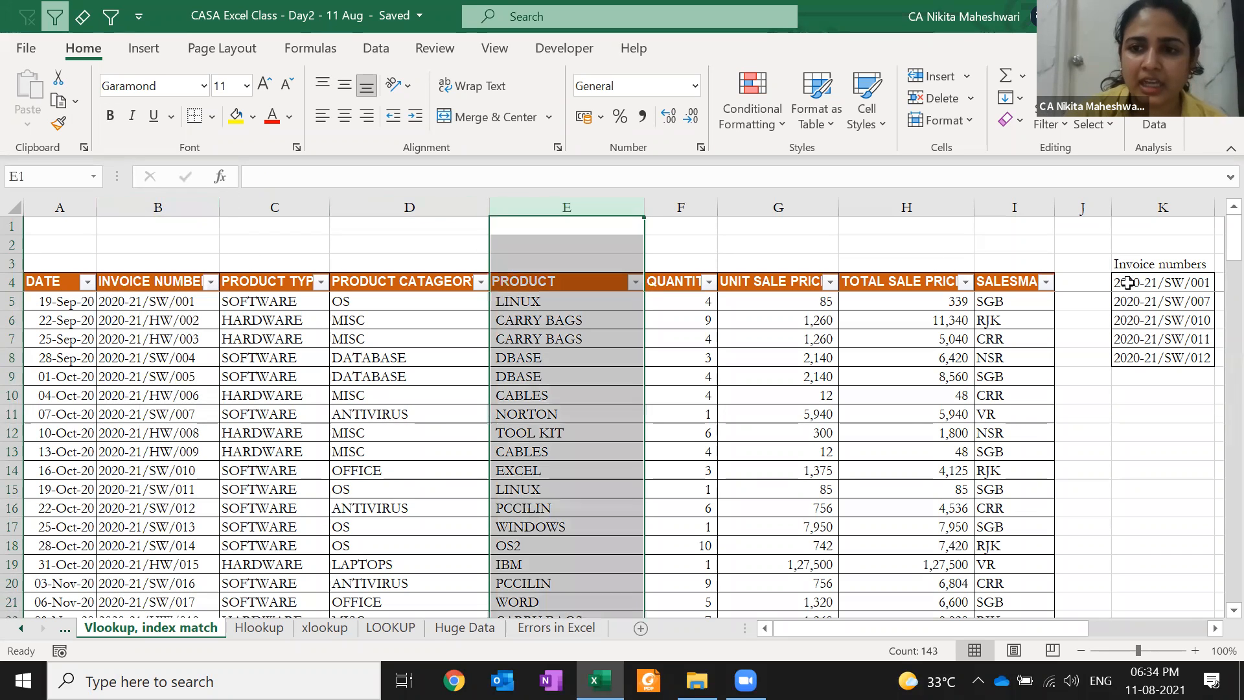
Cut 2020-21/SW/007 from K5 and insert it at K4, above 2020-21/SW/001
{"action": "left_click", "coordinate": [1128, 283]}
{"action": "key", "text": "Right"}
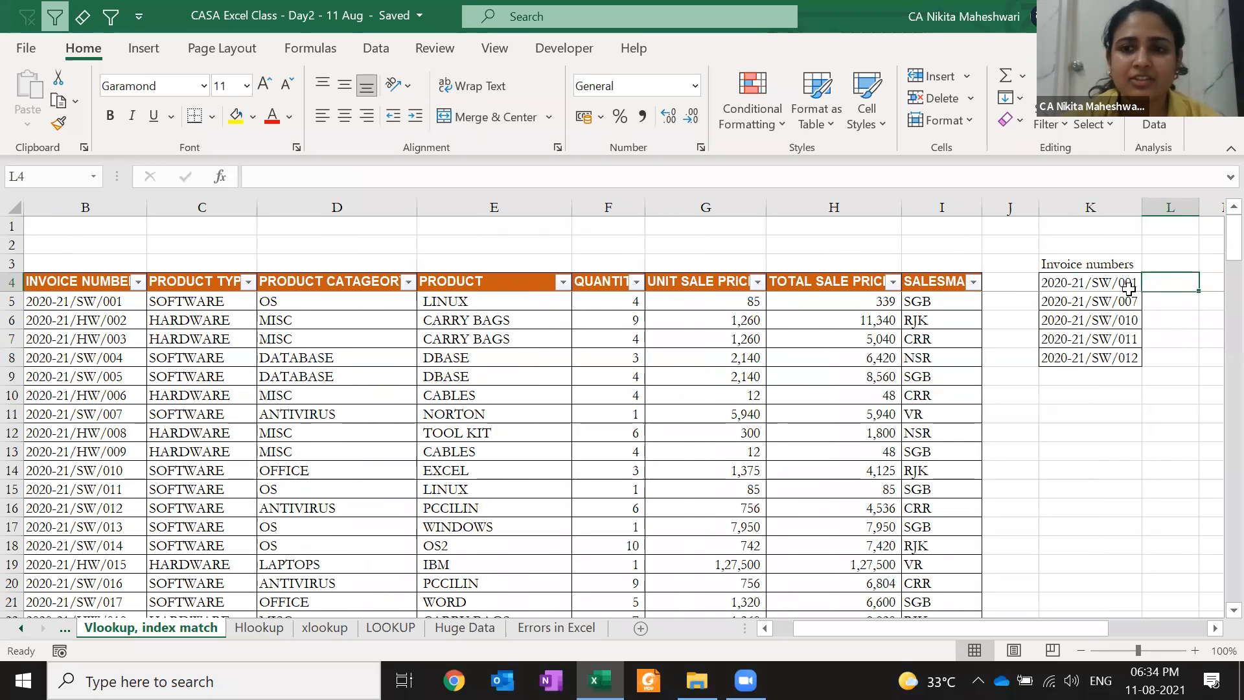
{"action": "key", "text": "Left"}
{"action": "key", "text": "Down"}
{"action": "key", "text": "ctrl+x"}
{"action": "key", "text": "Up"}
{"action": "key", "text": "ctrl+shift+="}
{"action": "key", "text": "Down"}
{"action": "key", "text": "Up"}
{"action": "key", "text": "Right"}
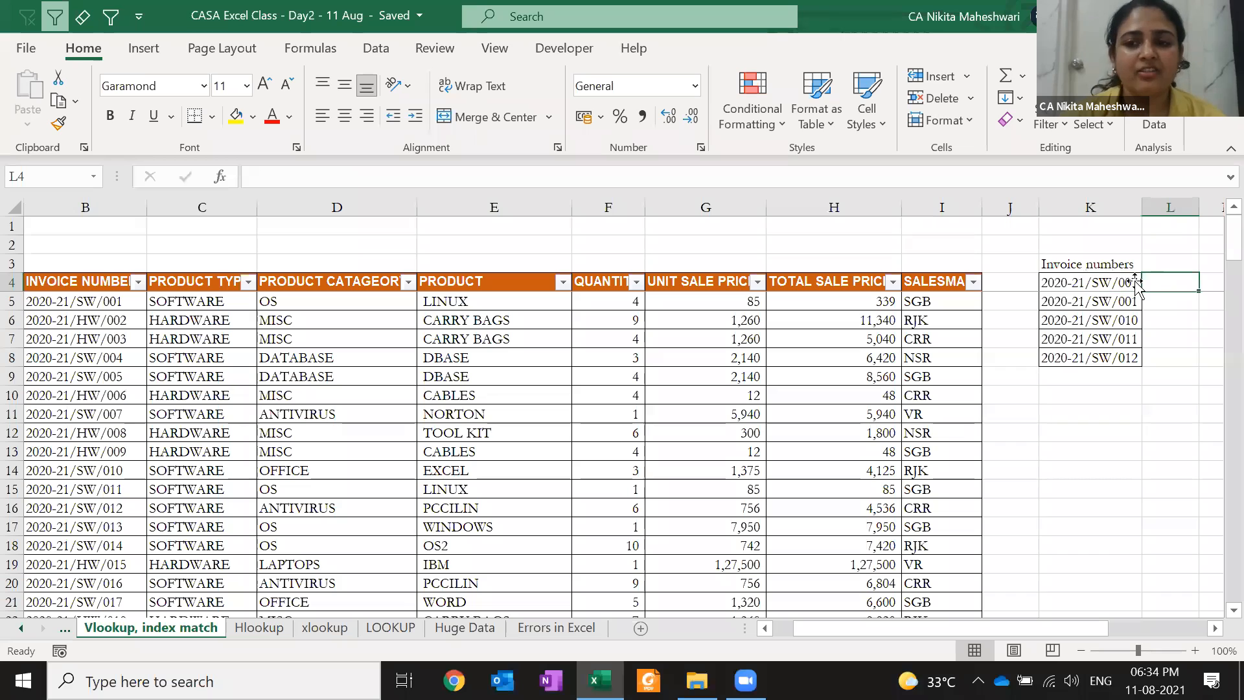
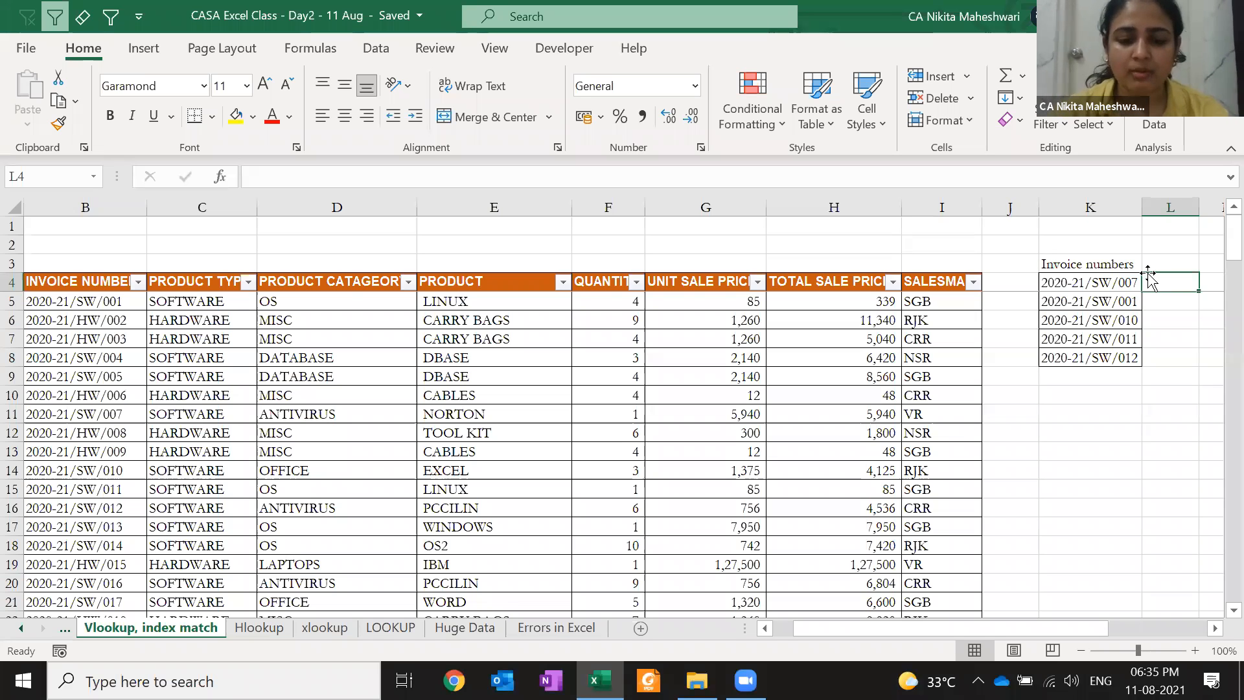
Start a VLOOKUP in L4 with =vl, then cancel it
{"action": "type", "text": "=vl"}
{"action": "key", "text": "Tab"}
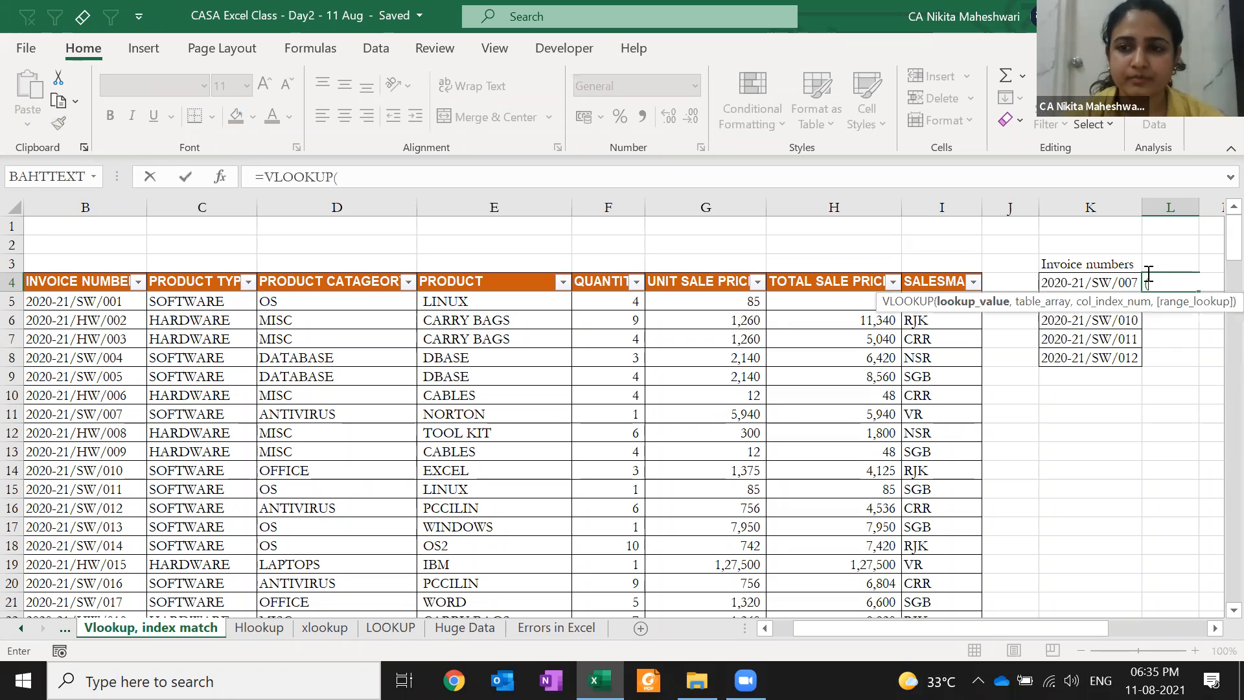
{"action": "key", "text": "Escape"}
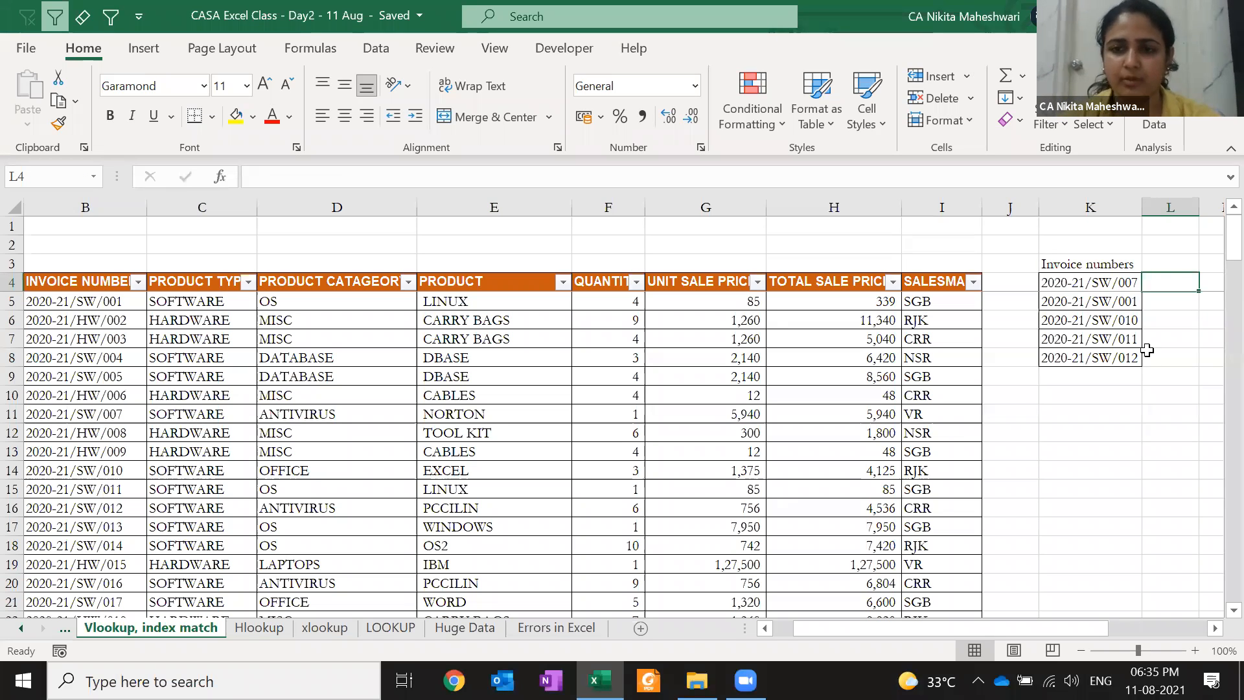
Hide columns F through I of the table
{"action": "key", "text": "Right"}
{"action": "key", "text": "Right"}
{"action": "key", "text": "Right"}
{"action": "key", "text": "Right"}
{"action": "key", "text": "Right"}
{"action": "key", "text": "ctrl+Left"}
{"action": "key", "text": "ctrl+Left"}
{"action": "key", "text": "ctrl+Left"}
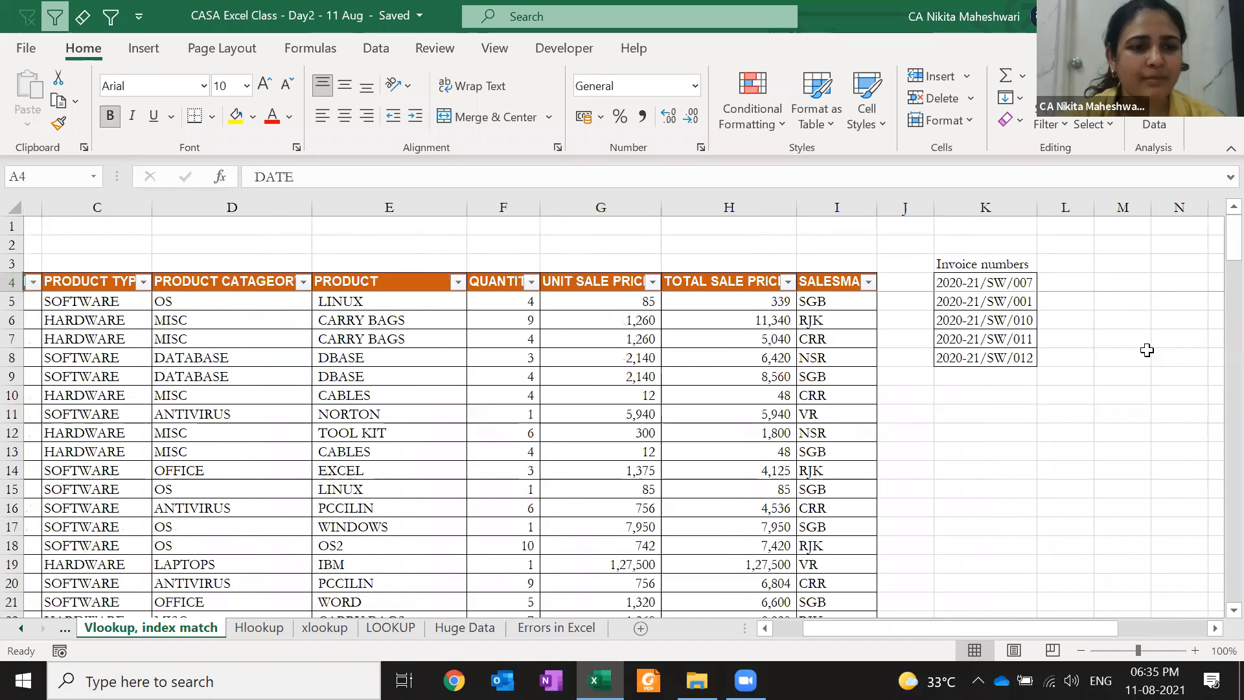
{"action": "key", "text": "Right"}
{"action": "key", "text": "Right"}
{"action": "key", "text": "Right"}
{"action": "key", "text": "Right"}
{"action": "key", "text": "Right"}
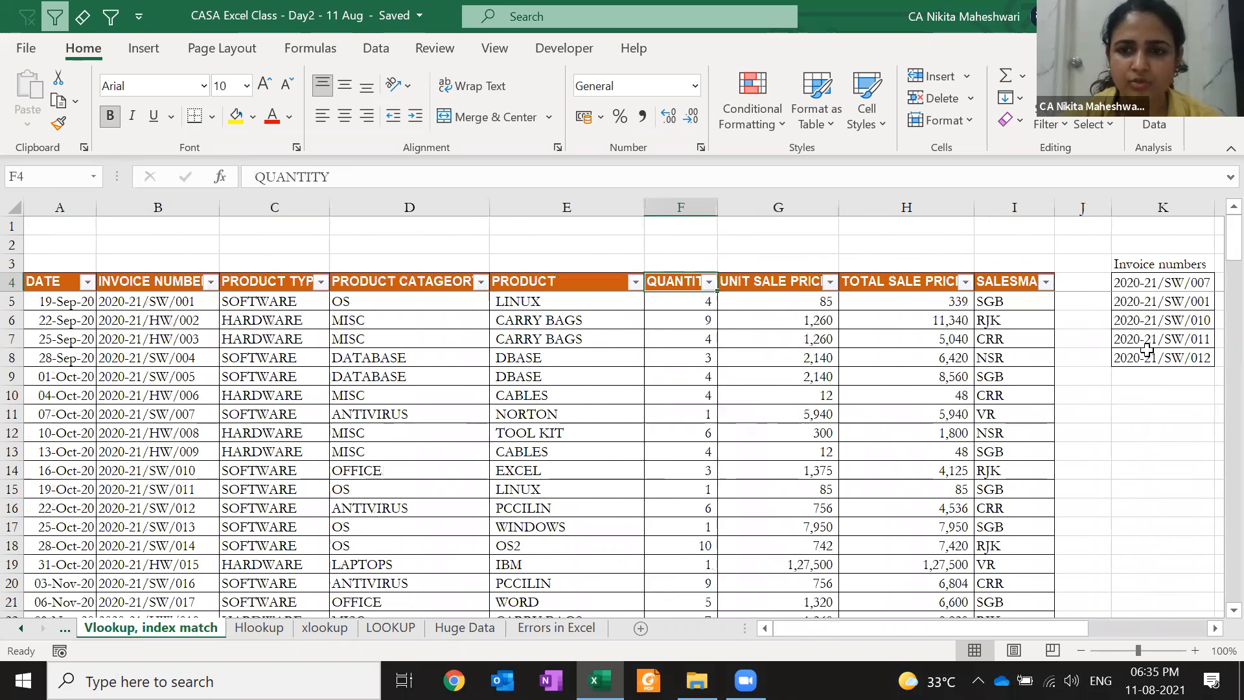
{"action": "key", "text": "ctrl+shift+Right"}
{"action": "key", "text": "ctrl+0"}
{"action": "key", "text": "Right"}
{"action": "key", "text": "Right"}
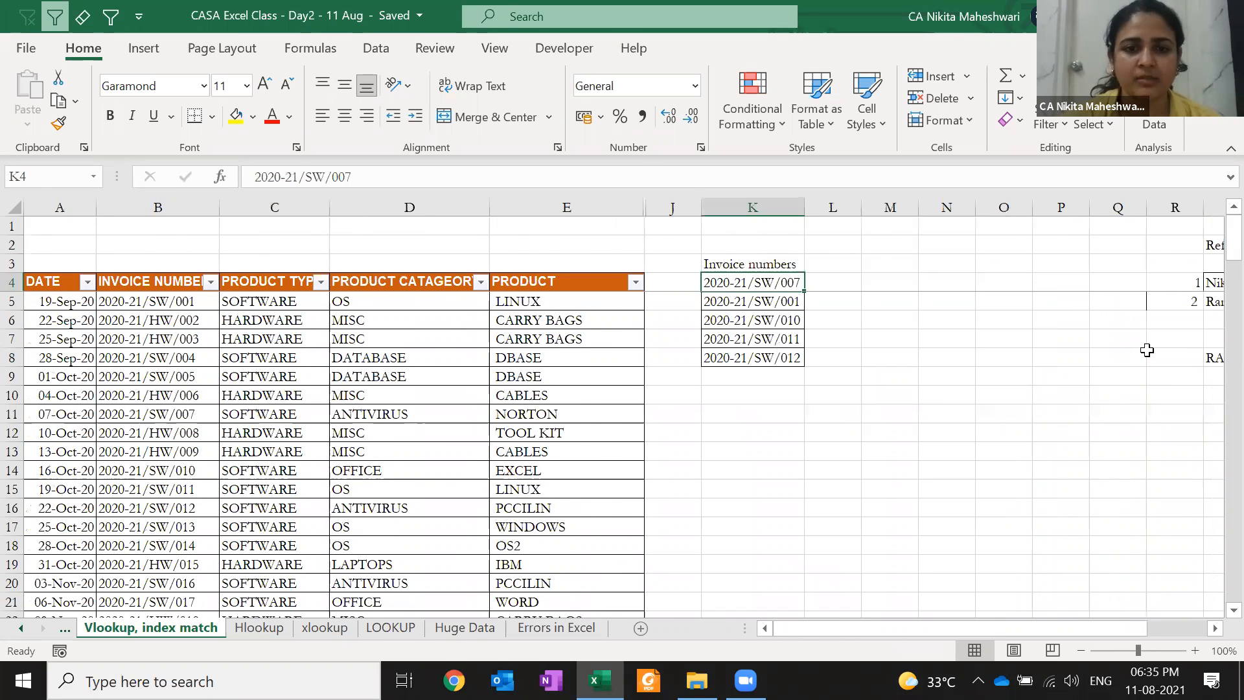
Enter YES in cells B2 and E2 above the INVOICE NUMBER and PRODUCT columns
{"action": "left_click", "coordinate": [188, 249]}
{"action": "type", "text": "YES"}
{"action": "key", "text": "Right"}
{"action": "key", "text": "Right"}
{"action": "key", "text": "Right"}
{"action": "key", "text": "Right"}
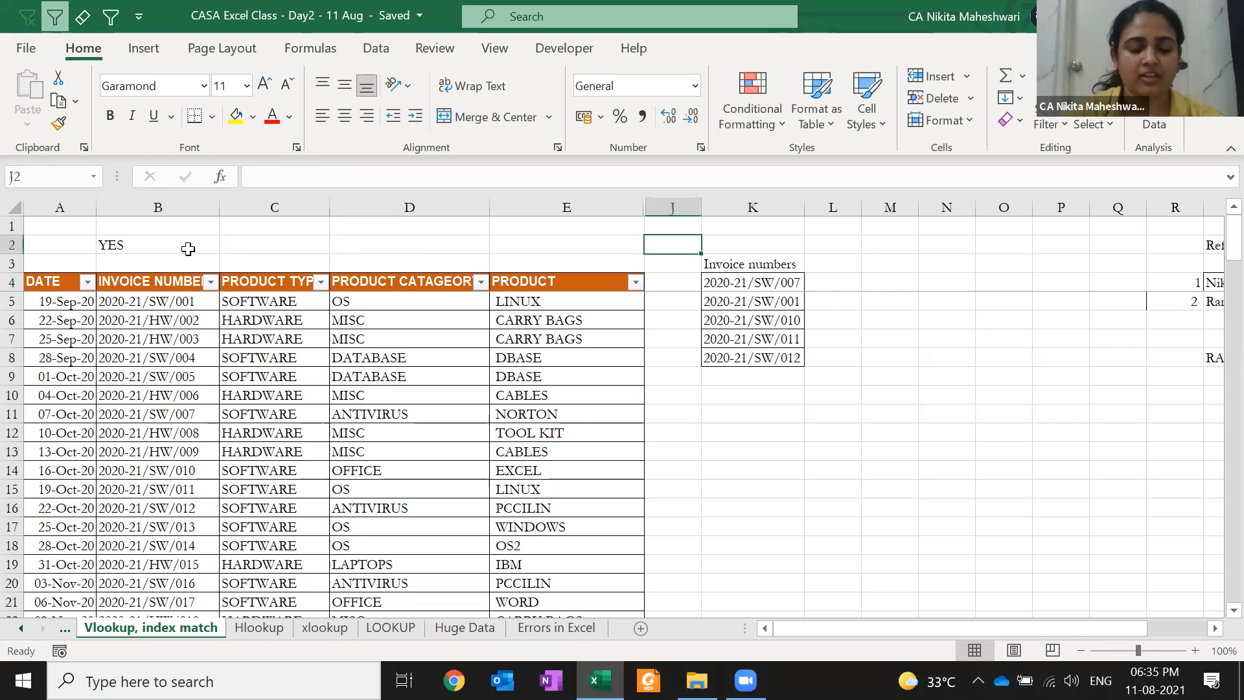
{"action": "key", "text": "Left"}
{"action": "type", "text": "YES"}
{"action": "key", "text": "Down"}
{"action": "key", "text": "Right"}
{"action": "key", "text": "Right"}
{"action": "key", "text": "Down"}
{"action": "key", "text": "Right"}
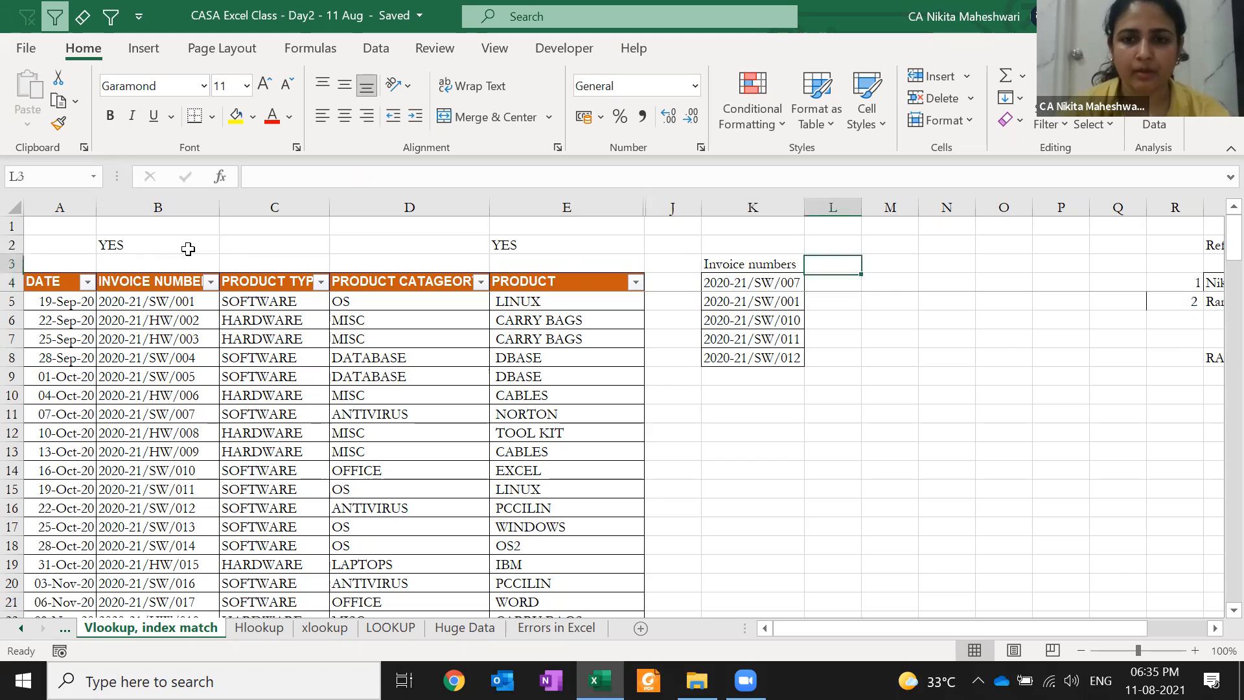
Enter =VLOOKUP(K4,B4:J146,4,0) in L4 so it returns NORTON
{"action": "type", "text": "=vl"}
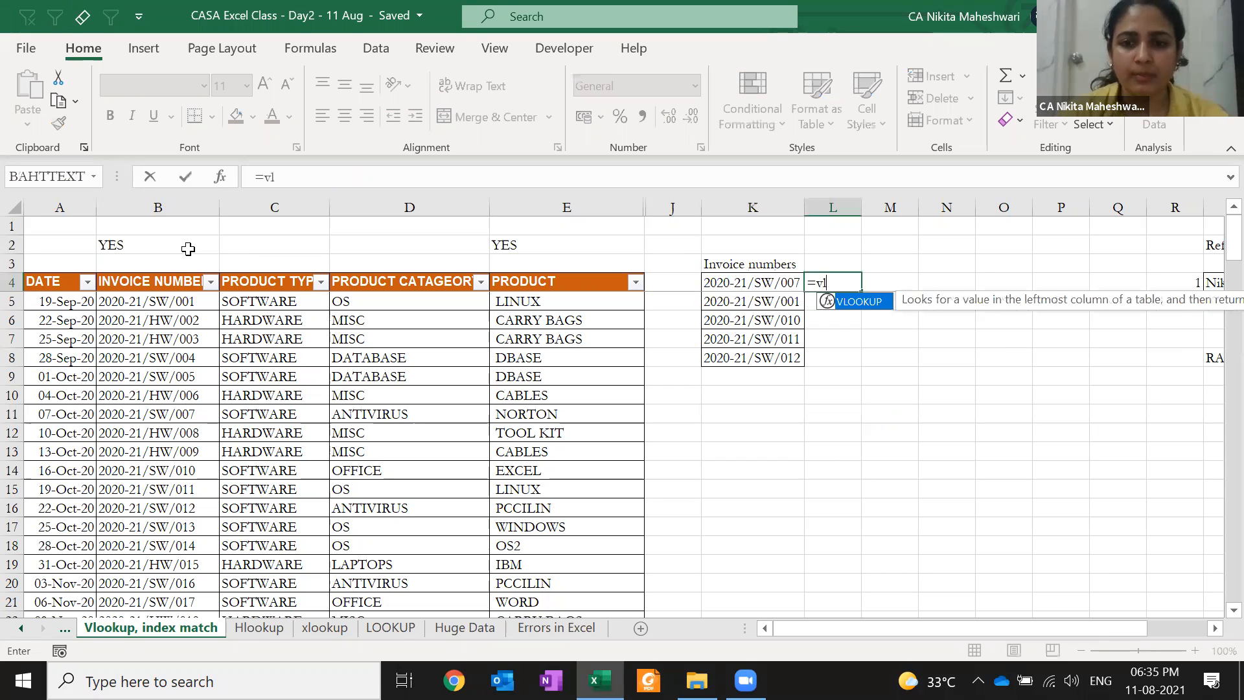
{"action": "key", "text": "Tab"}
{"action": "key", "text": "Left"}
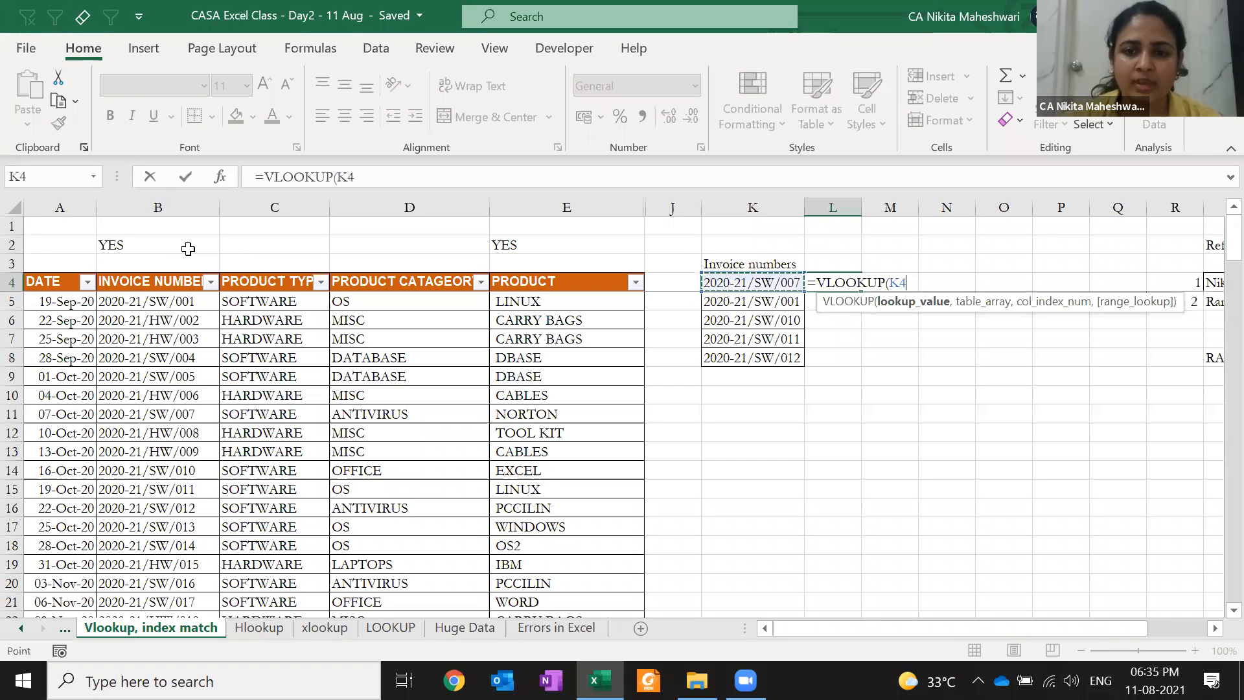
{"action": "type", "text": ","}
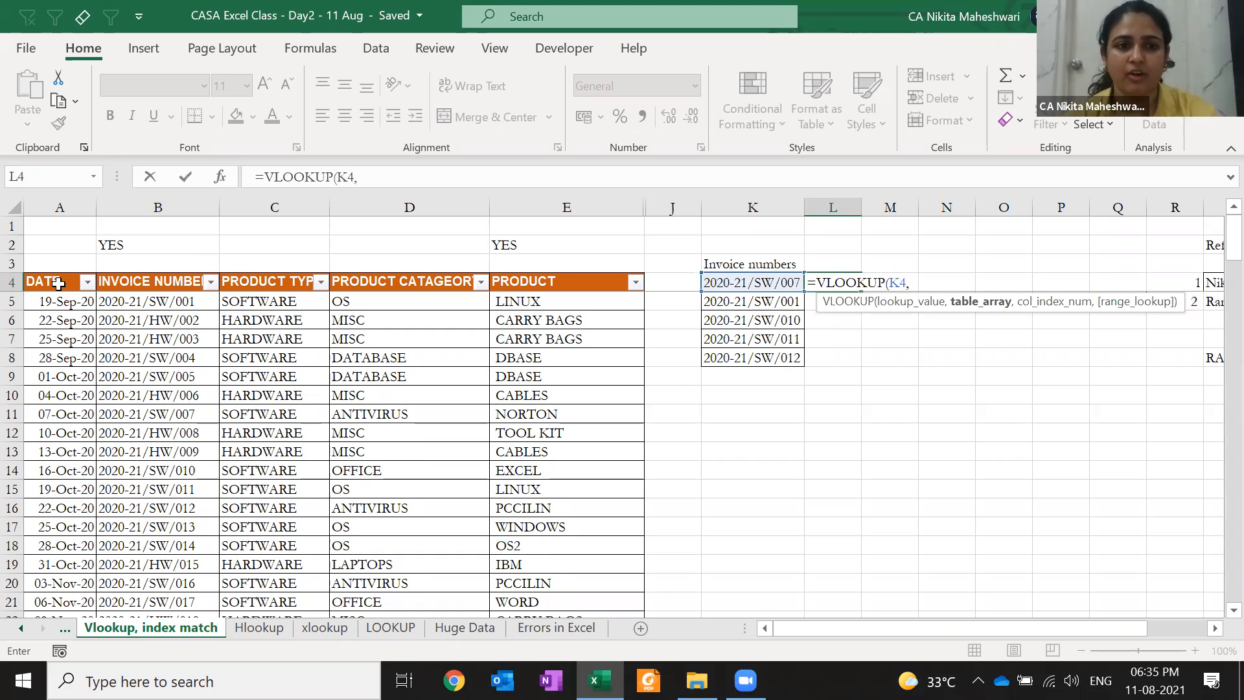
{"action": "left_click", "coordinate": [180, 281]}
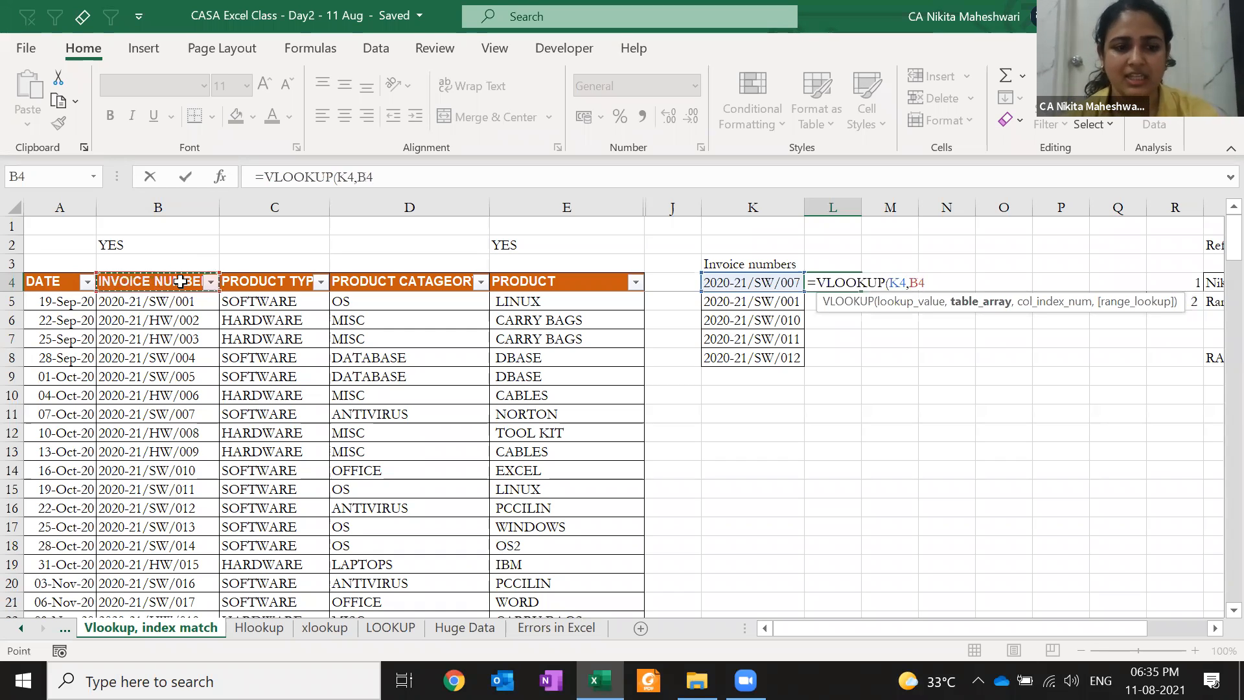
{"action": "key", "text": "shift+Right"}
{"action": "key", "text": "shift+Right"}
{"action": "key", "text": "shift+Right"}
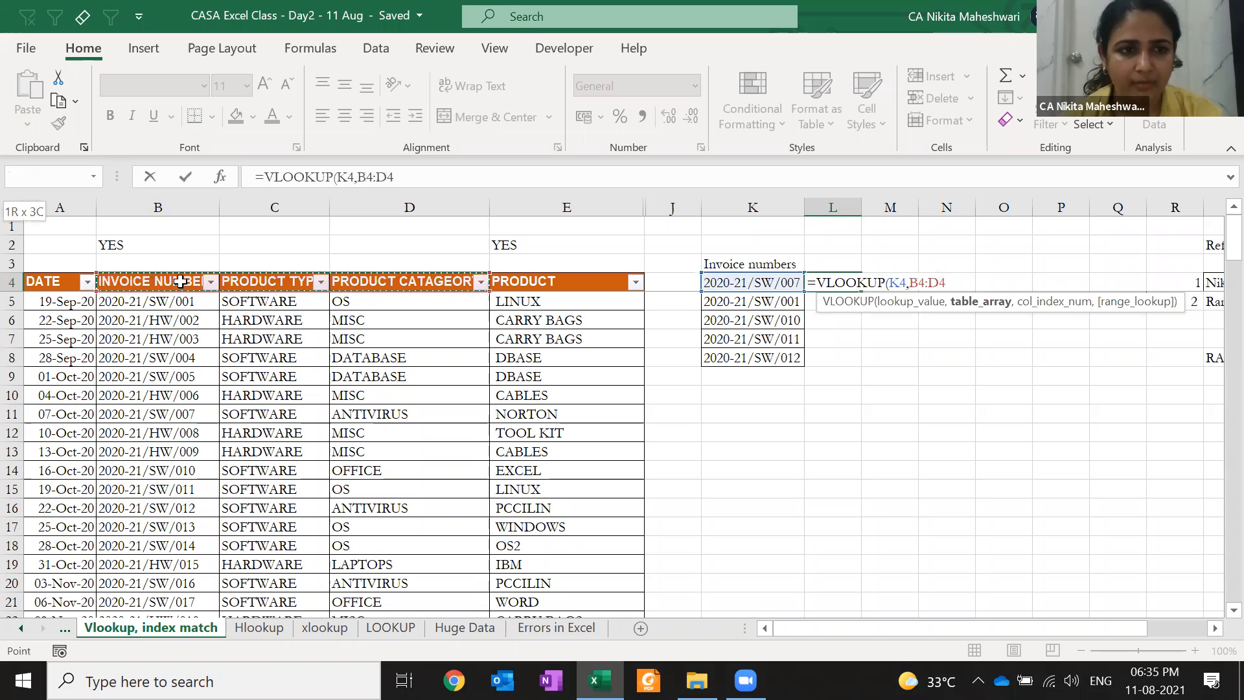
{"action": "key", "text": "shift+Right"}
{"action": "key", "text": "ctrl+shift+Down"}
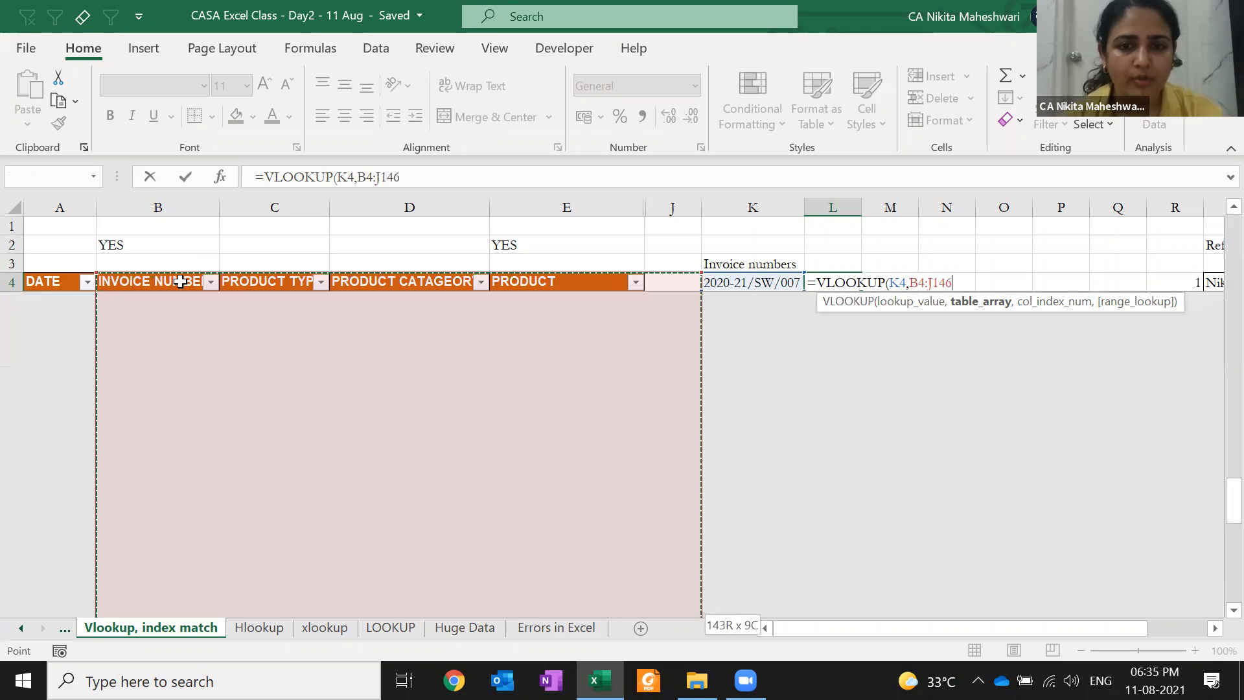
{"action": "key", "text": "shift+Down"}
{"action": "key", "text": "shift+Up"}
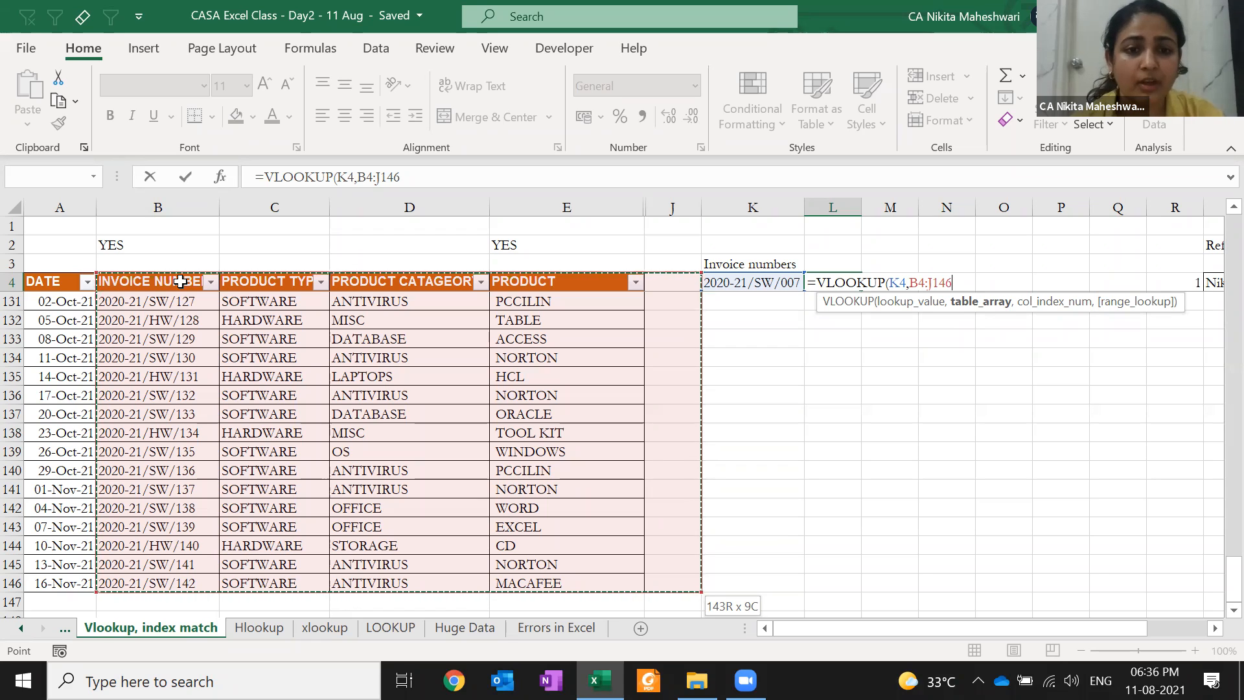
{"action": "type", "text": ","}
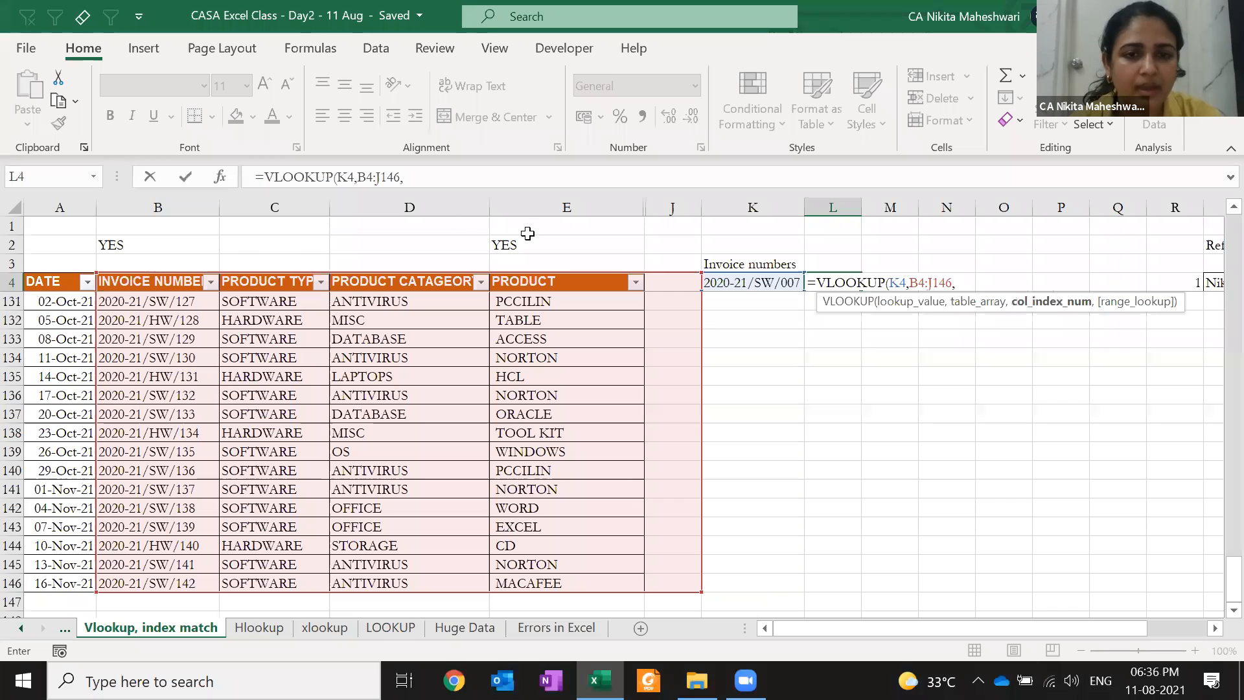
{"action": "type", "text": "4,0)"}
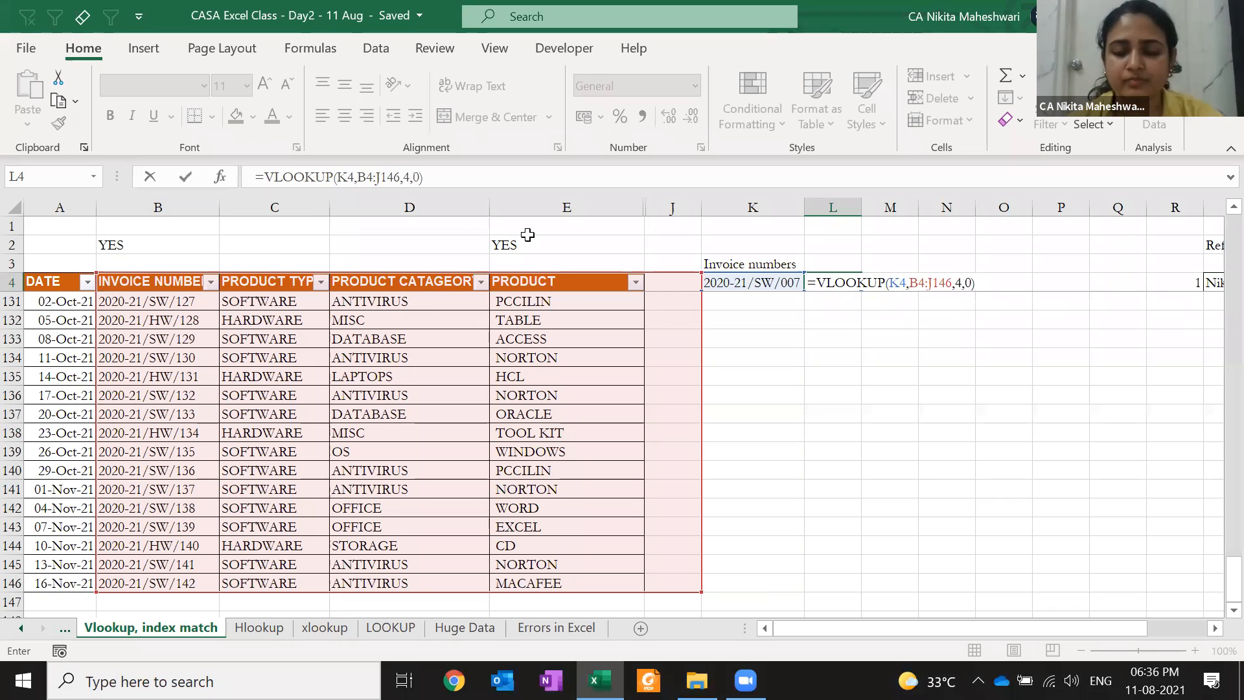
{"action": "key", "text": "ctrl+Return"}
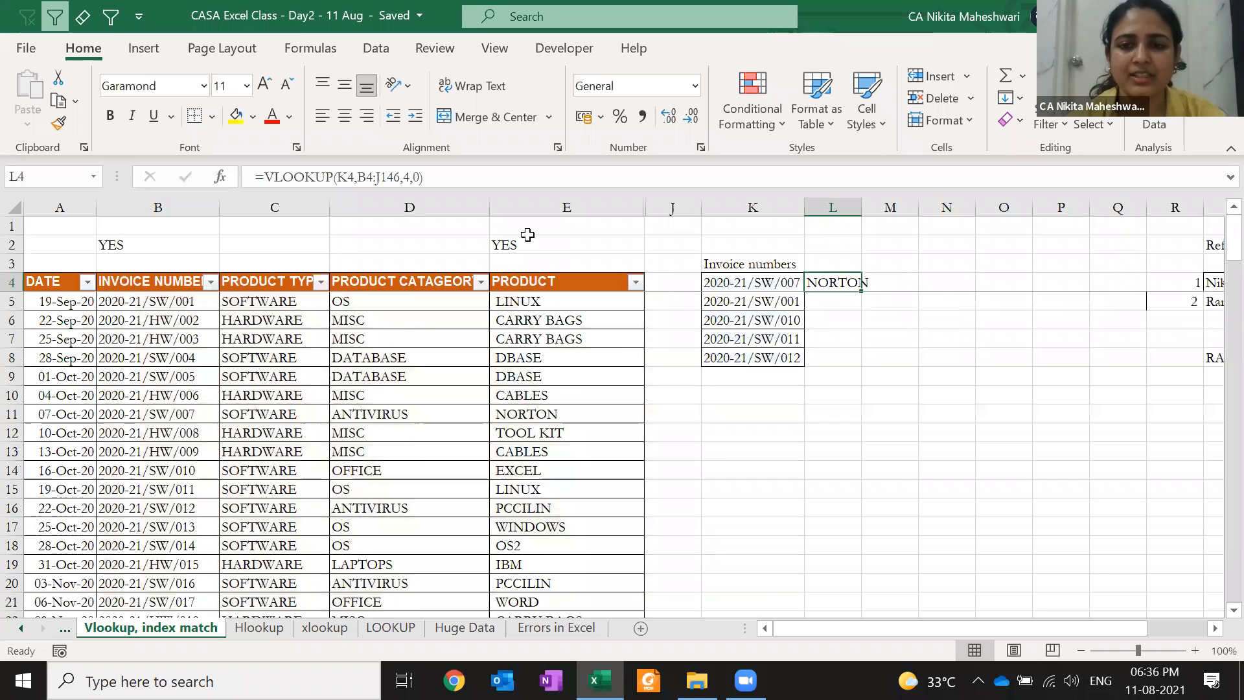
AutoFit column L's width so NORTON fits
{"action": "key", "text": "alt+h"}
{"action": "key", "text": "o"}
{"action": "key", "text": "i"}
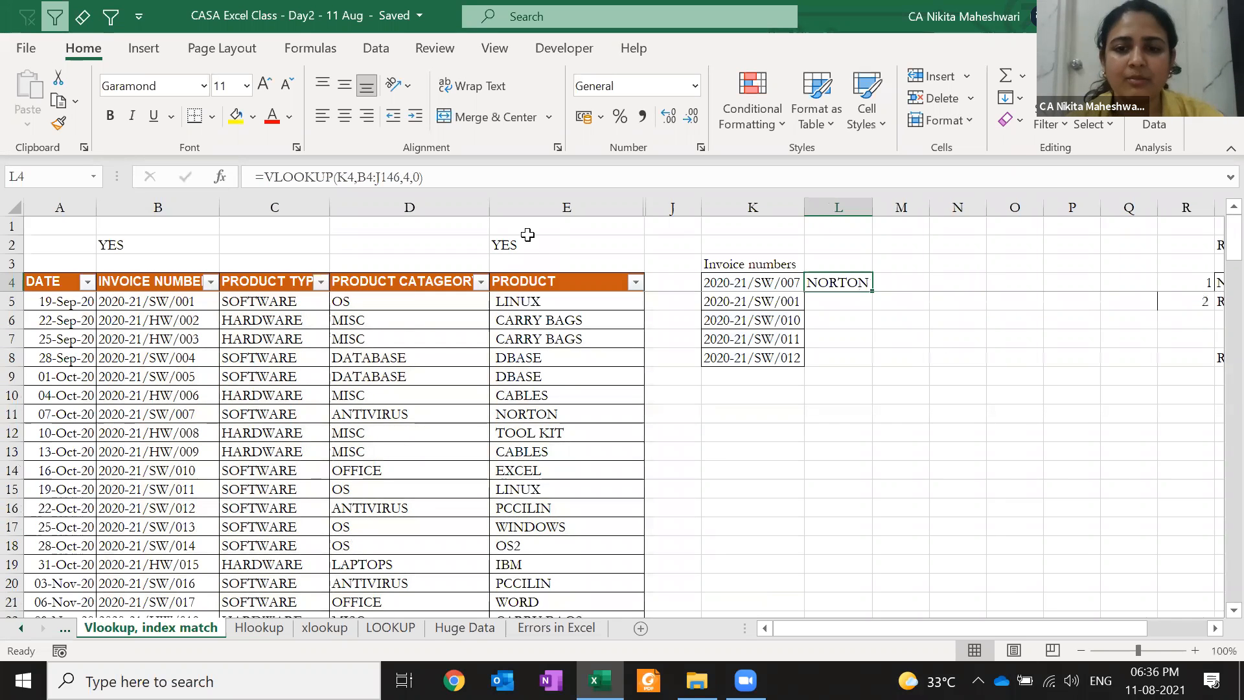
{"action": "key", "text": "Left"}
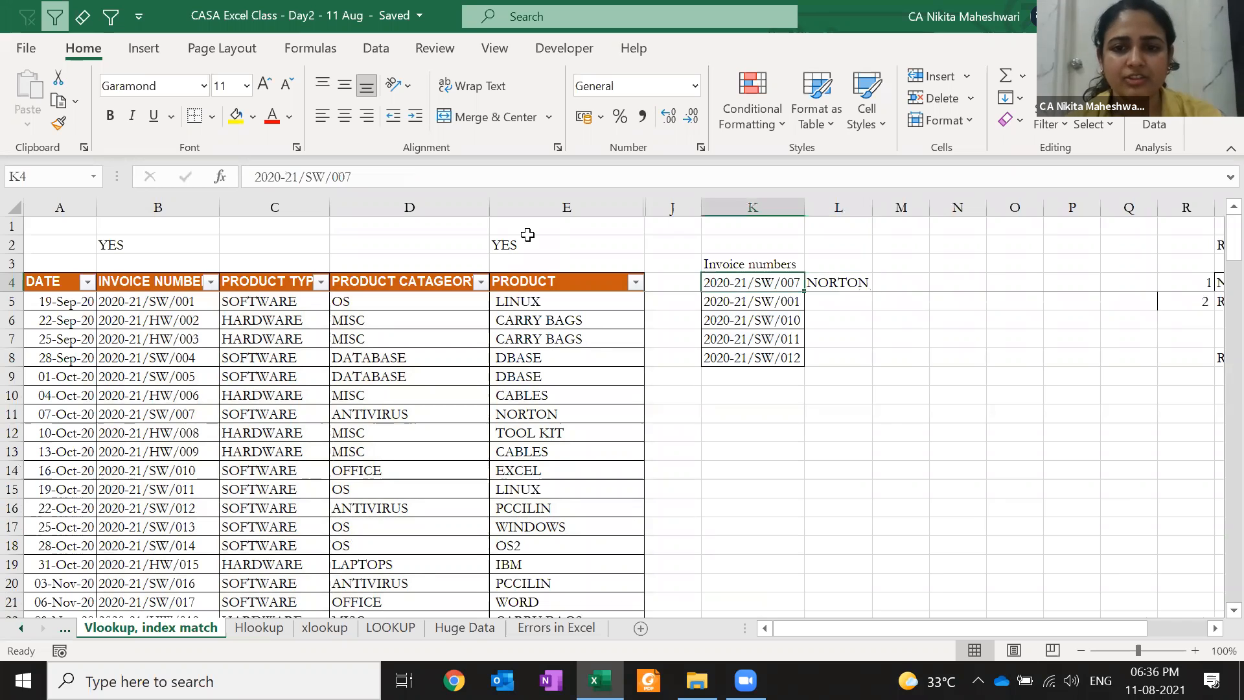
{"action": "key", "text": "ctrl+c"}
{"action": "key", "text": "Left"}
{"action": "key", "text": "Left"}
{"action": "key", "text": "Left"}
{"action": "key", "text": "Left"}
{"action": "key", "text": "Left"}
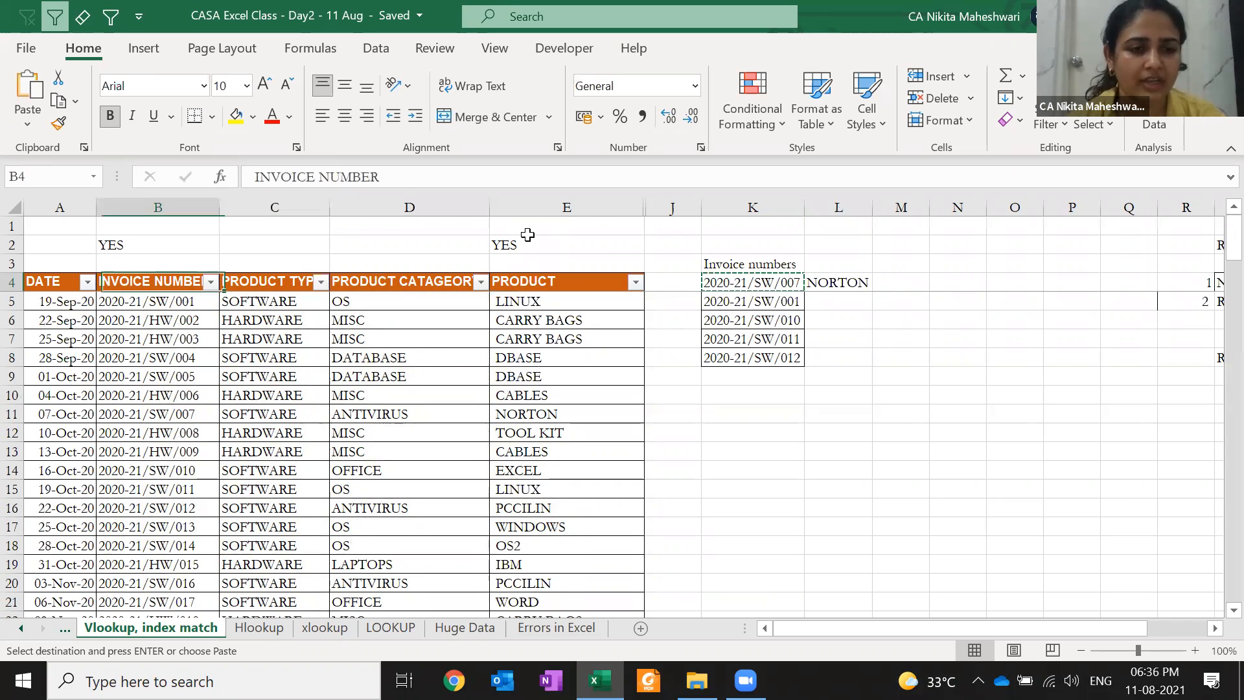
{"action": "key", "text": "alt+Down"}
{"action": "key", "text": "e"}
{"action": "key", "text": "ctrl+v"}
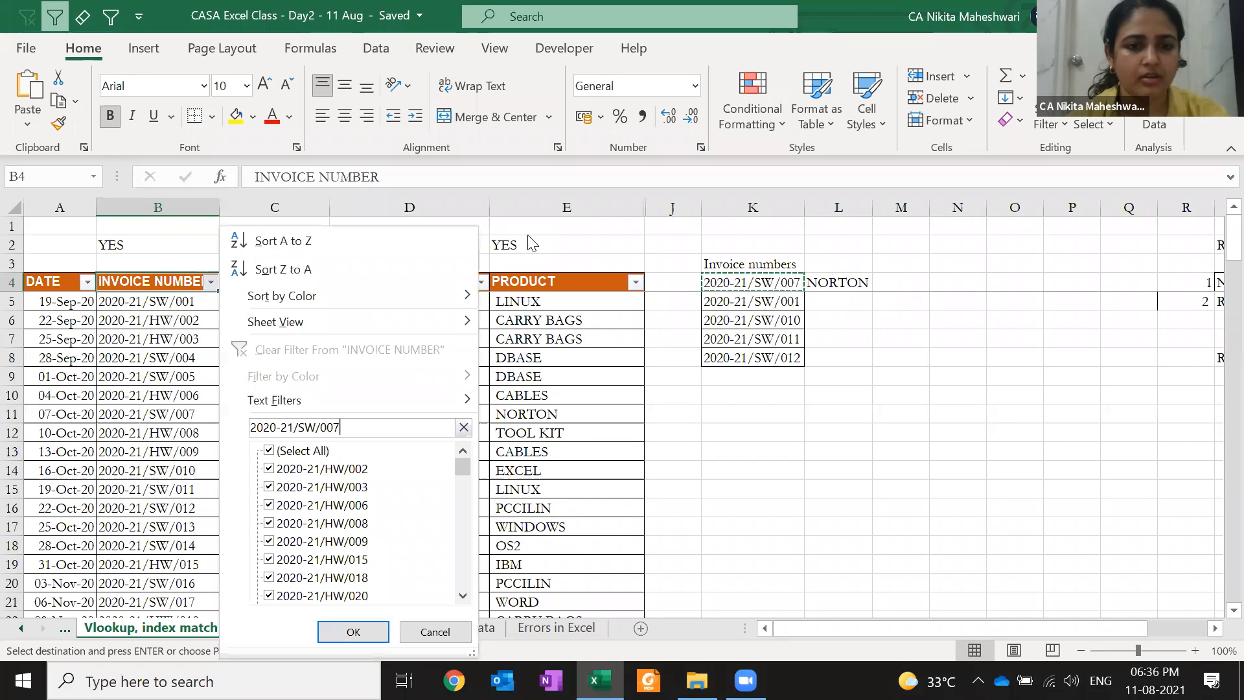
{"action": "key", "text": "Return"}
{"action": "key", "text": "Down"}
{"action": "key", "text": "Right"}
{"action": "key", "text": "Right"}
{"action": "key", "text": "Right"}
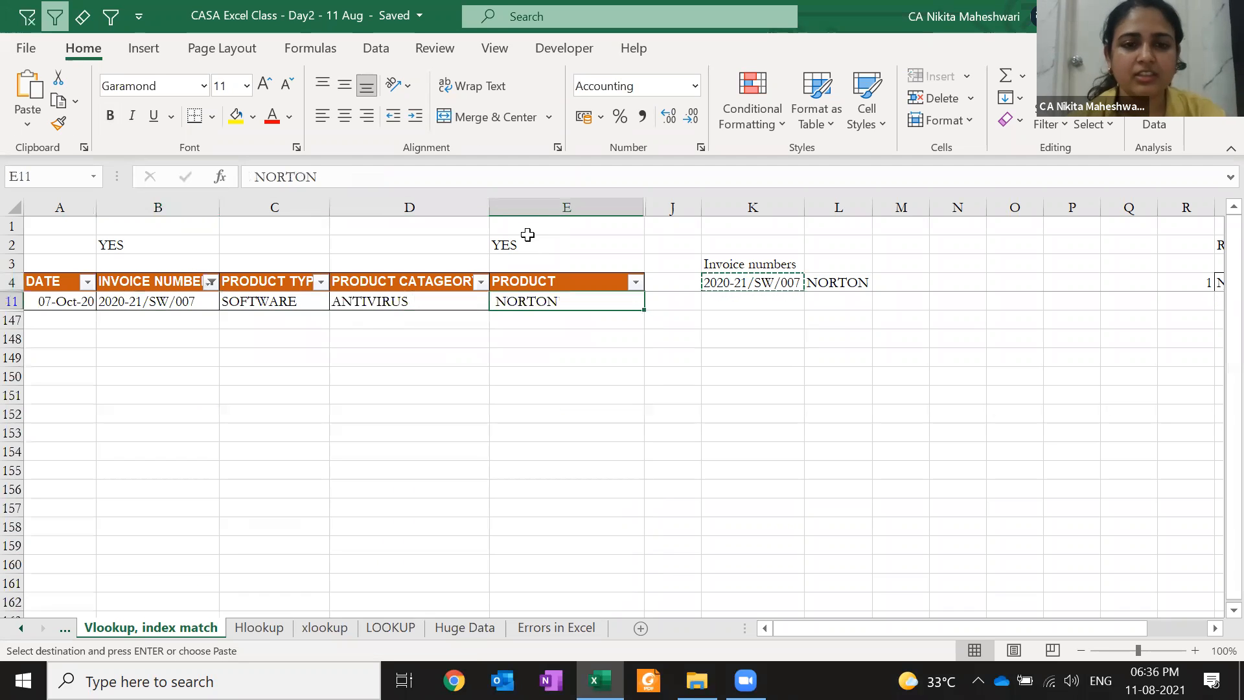
{"action": "key", "text": "Left"}
{"action": "key", "text": "Right"}
{"action": "key", "text": "Up"}
{"action": "key", "text": "Right"}
{"action": "key", "text": "Right"}
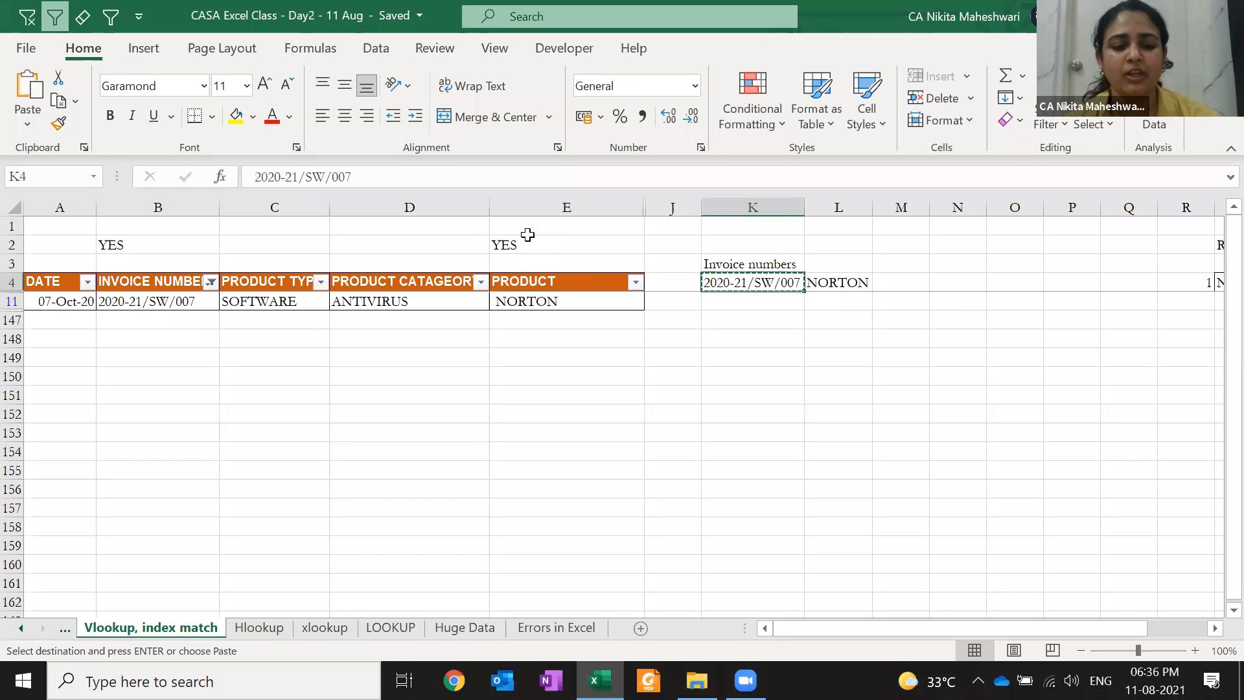
{"action": "key", "text": "alt+1"}
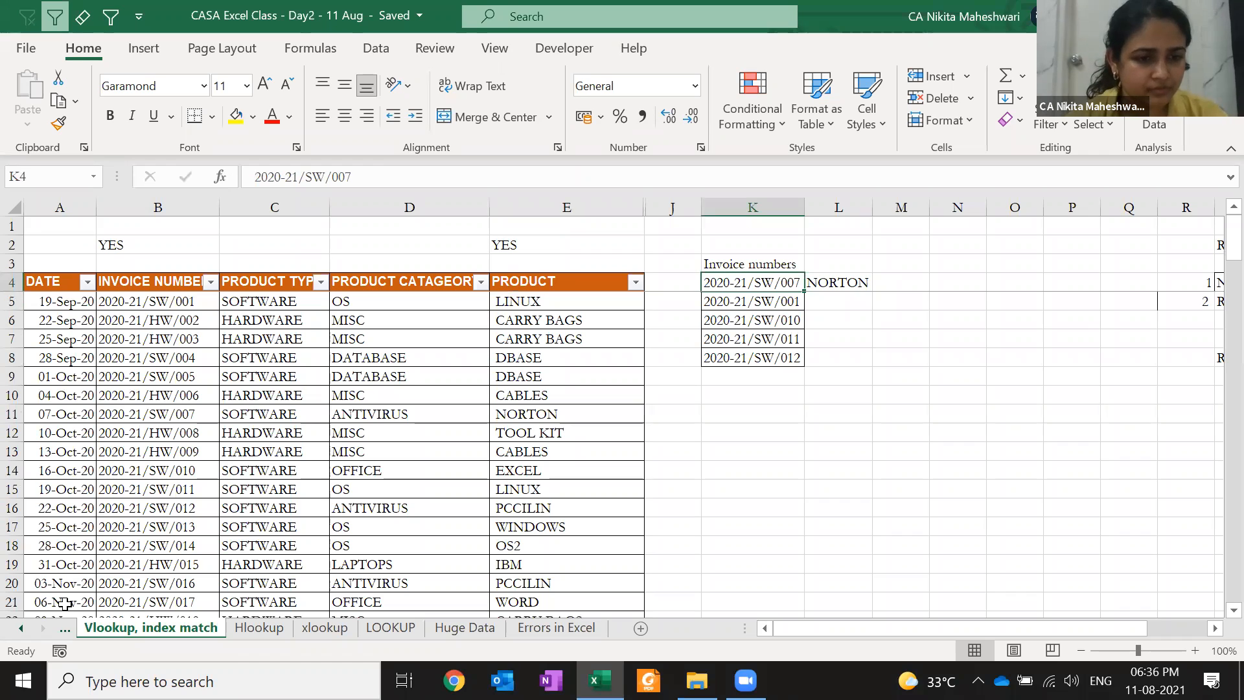
{"action": "left_click", "coordinate": [147, 272]}
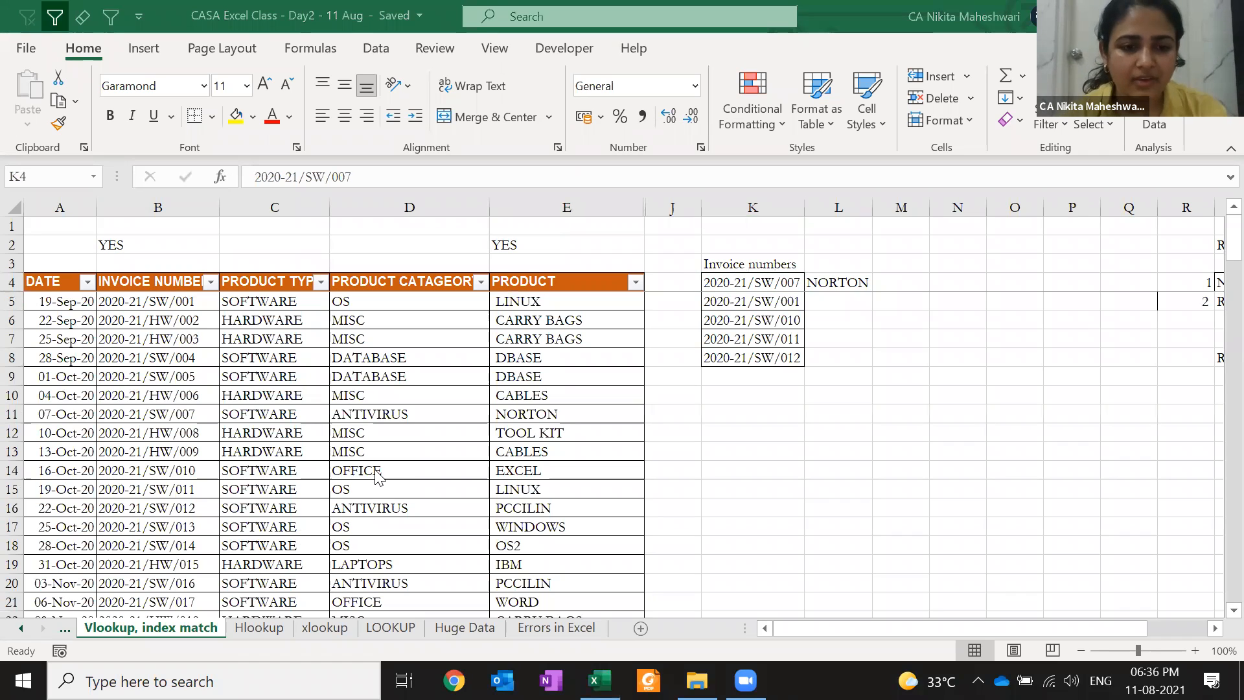
{"action": "left_click", "coordinate": [843, 295]}
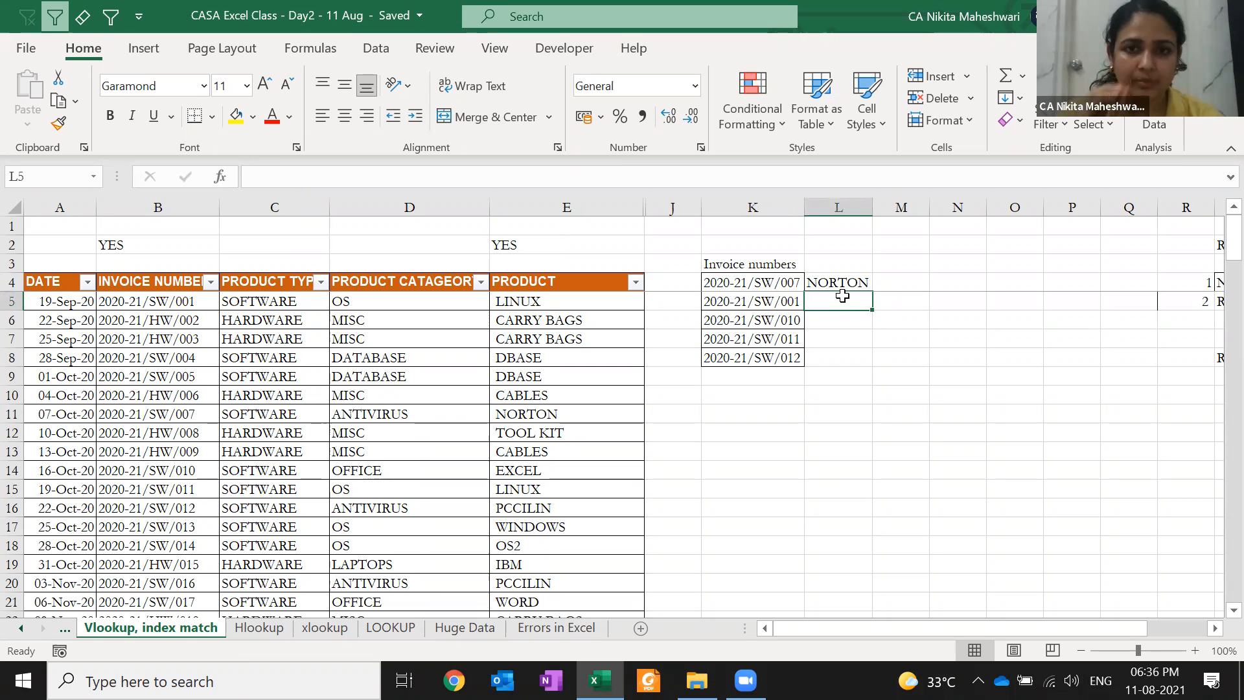
Copy the L4 lookup formula into L5:L8
{"action": "key", "text": "Up"}
{"action": "key", "text": "ctrl+c"}
{"action": "key", "text": "Down"}
{"action": "key", "text": "shift+Down"}
{"action": "key", "text": "shift+Down"}
{"action": "key", "text": "shift+Down"}
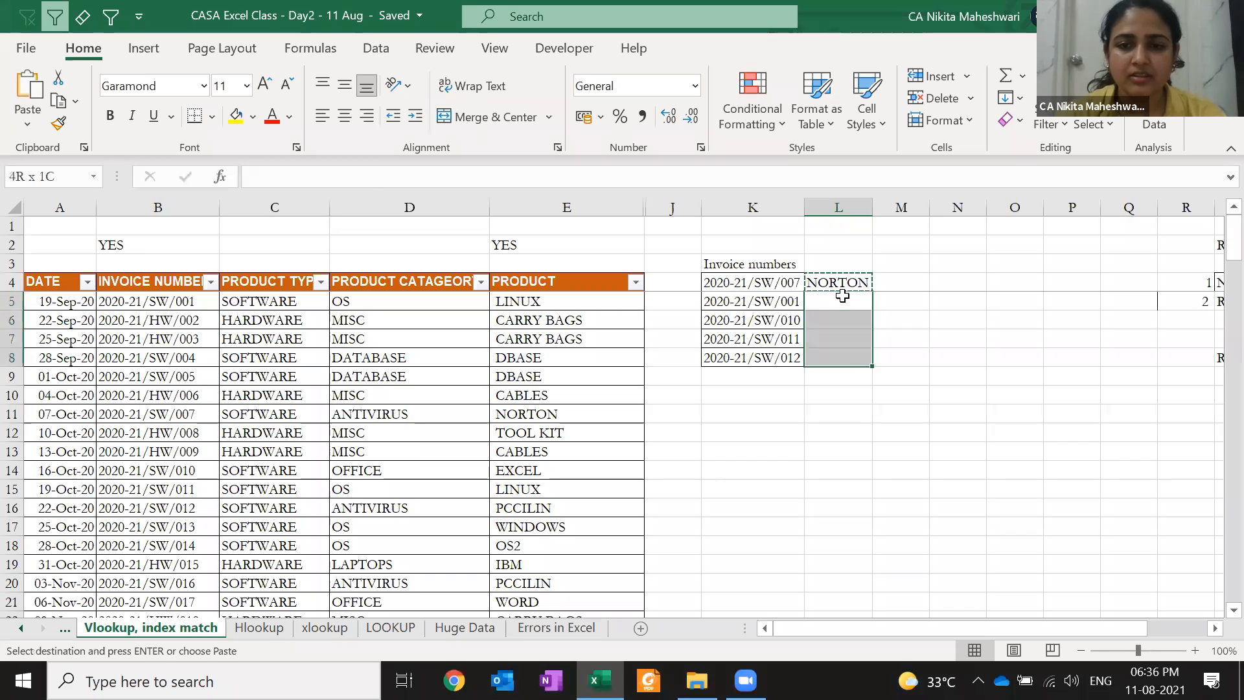
{"action": "key", "text": "ctrl+v"}
{"action": "left_click", "coordinate": [842, 296]}
Change the lookup range in L4 to start at row 5
{"action": "key", "text": "Left"}
{"action": "key", "text": "Left"}
{"action": "key", "text": "Left"}
{"action": "key", "text": "Left"}
{"action": "key", "text": "Left"}
{"action": "key", "text": "Left"}
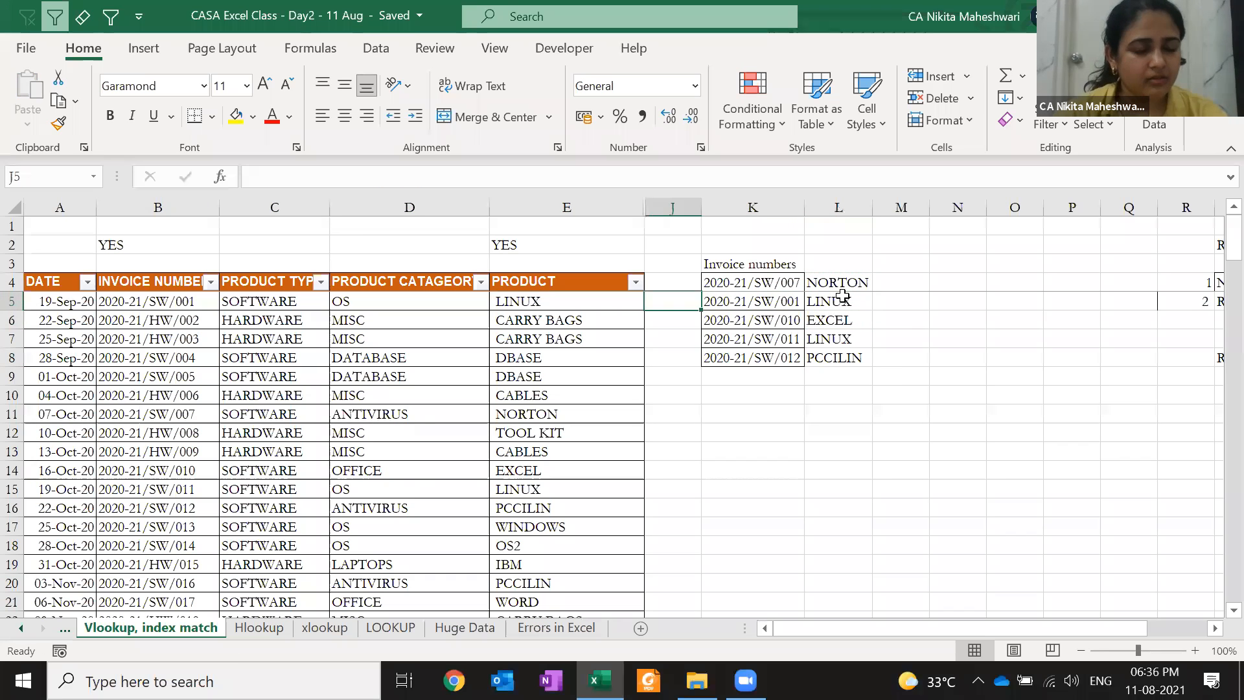
{"action": "key", "text": "Left"}
{"action": "key", "text": "Right"}
{"action": "key", "text": "Right"}
{"action": "key", "text": "Right"}
{"action": "key", "text": "Right"}
{"action": "key", "text": "Right"}
{"action": "key", "text": "Right"}
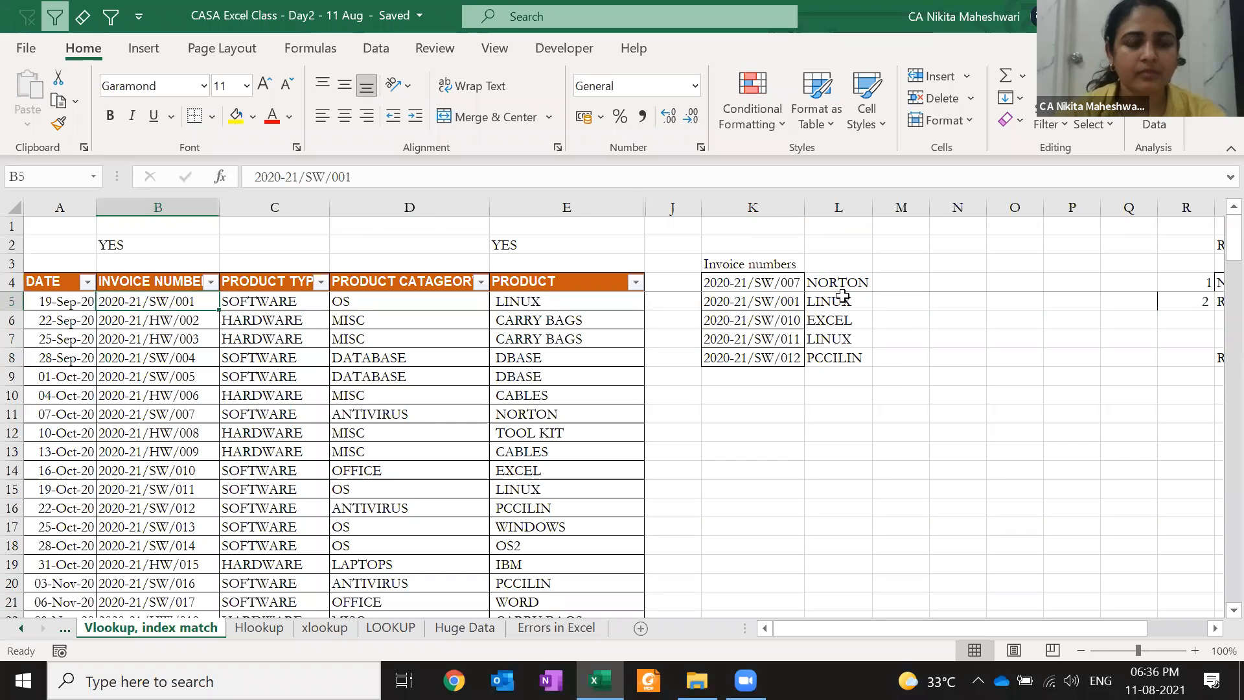
{"action": "key", "text": "Right"}
{"action": "key", "text": "Up"}
{"action": "key", "text": "F2"}
{"action": "key", "text": "Left"}
{"action": "key", "text": "Left"}
{"action": "key", "text": "Left"}
{"action": "key", "text": "Left"}
{"action": "key", "text": "Left"}
{"action": "key", "text": "Left"}
{"action": "key", "text": "Left"}
{"action": "key", "text": "Left"}
{"action": "key", "text": "Left"}
{"action": "key", "text": "BackSpace"}
{"action": "type", "text": "5"}
{"action": "key", "text": "ctrl+Return"}
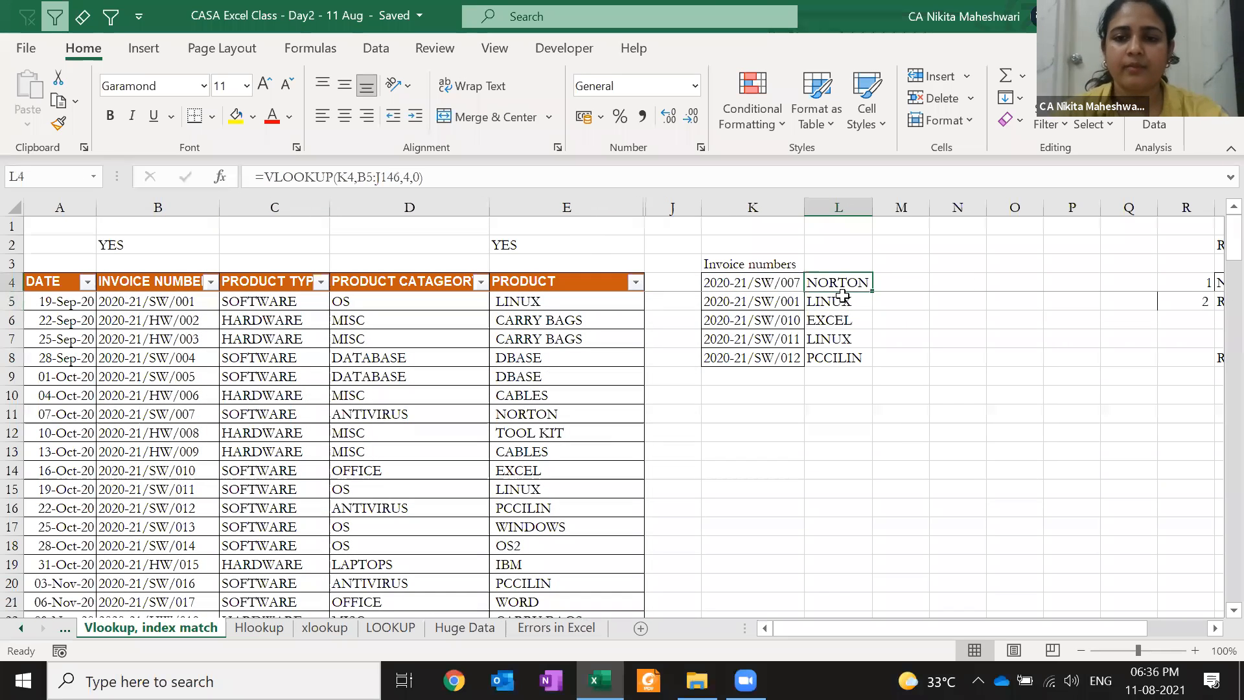
Paste the corrected formula into L4:L8 and inspect why L5 shows #N/A
{"action": "key", "text": "ctrl+c"}
{"action": "left_click_drag", "start_coordinate": [839, 283], "coordinate": [839, 358]}
{"action": "key", "text": "ctrl+v"}
{"action": "key", "text": "Escape"}
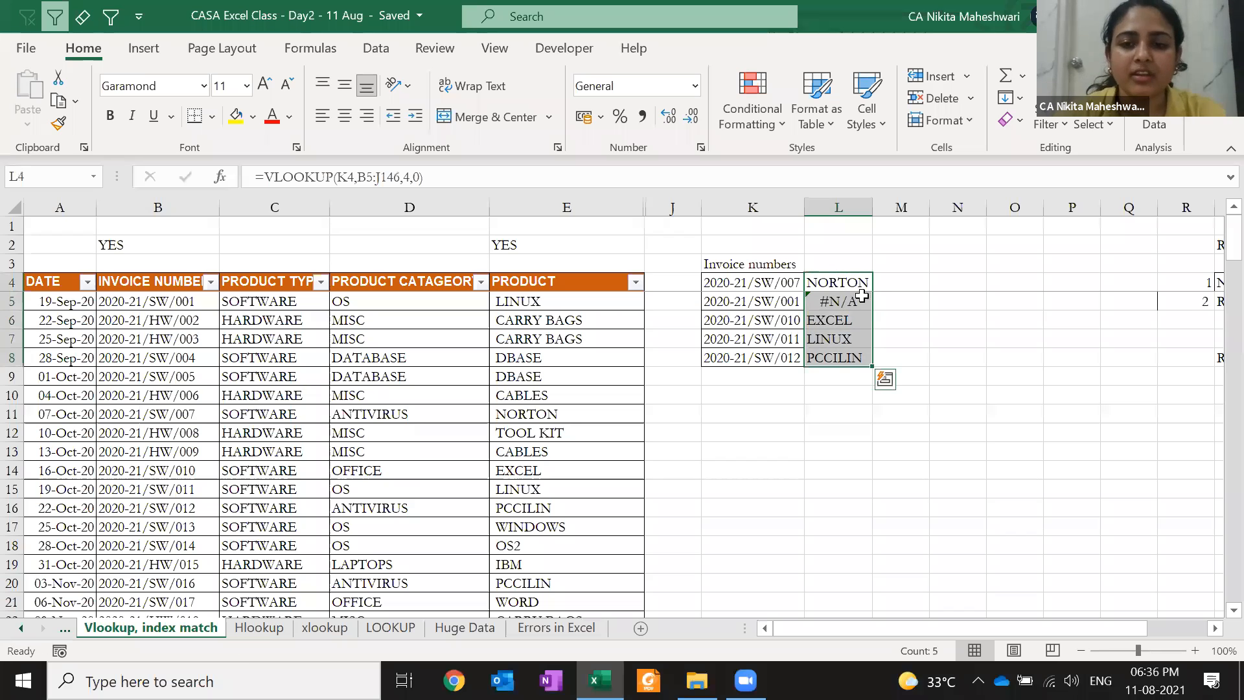
{"action": "left_click", "coordinate": [860, 300]}
{"action": "key", "text": "Up"}
{"action": "key", "text": "F2"}
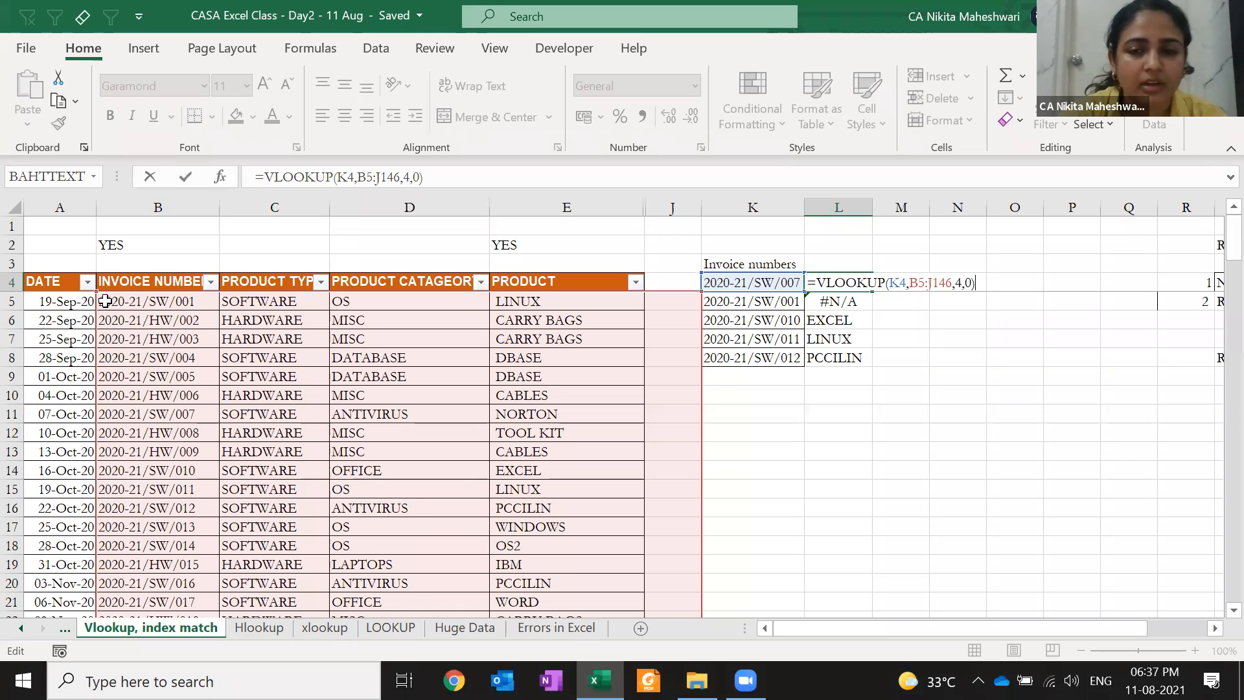
{"action": "key", "text": "ctrl+Return"}
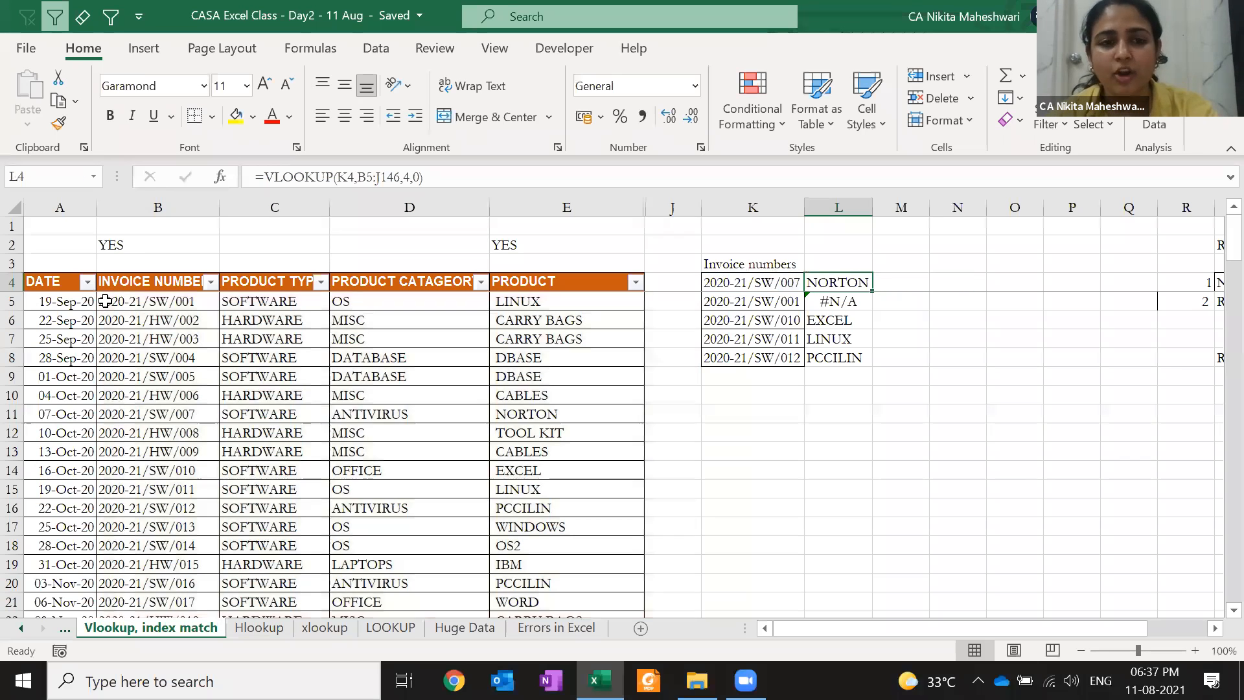
{"action": "key", "text": "Down"}
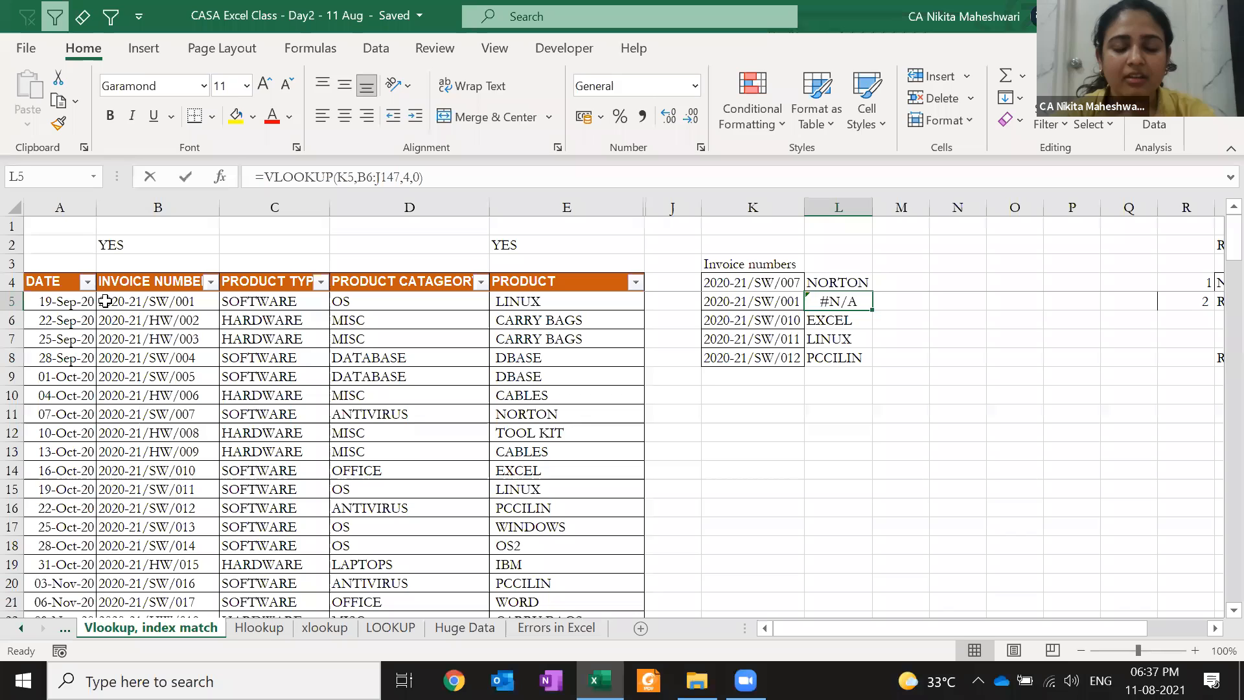
{"action": "key", "text": "F2"}
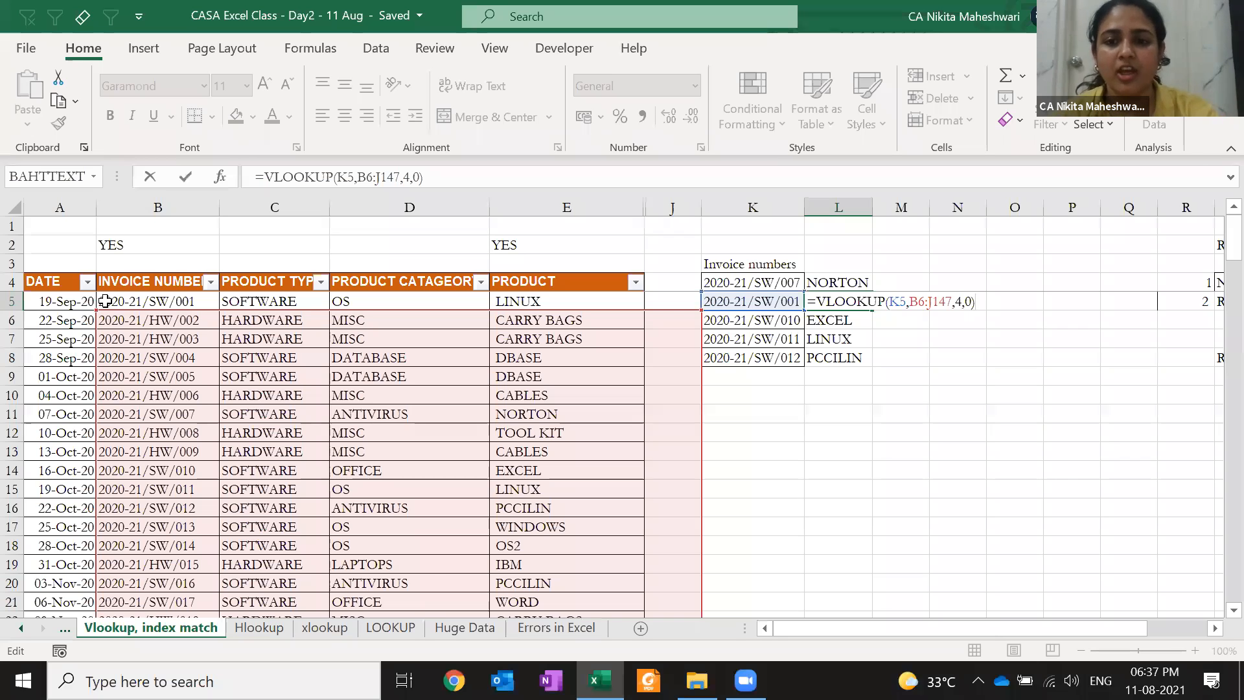
{"action": "key", "text": "Escape"}
Lock the range rows as B$5:J$146 in L4 and fill it down to L8
{"action": "key", "text": "Up"}
{"action": "key", "text": "F2"}
{"action": "key", "text": "Left"}
{"action": "key", "text": "Left"}
{"action": "key", "text": "Left"}
{"action": "key", "text": "Left"}
{"action": "key", "text": "Left"}
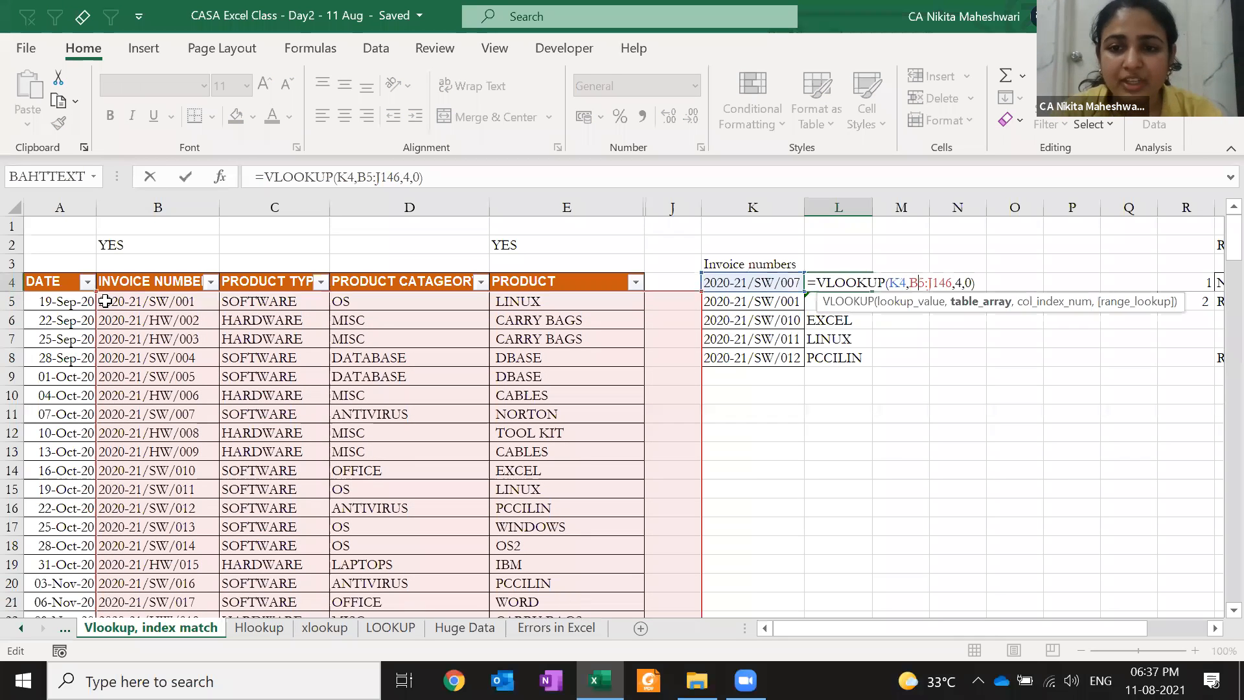
{"action": "key", "text": "Right"}
{"action": "type", "text": "$5:J"}
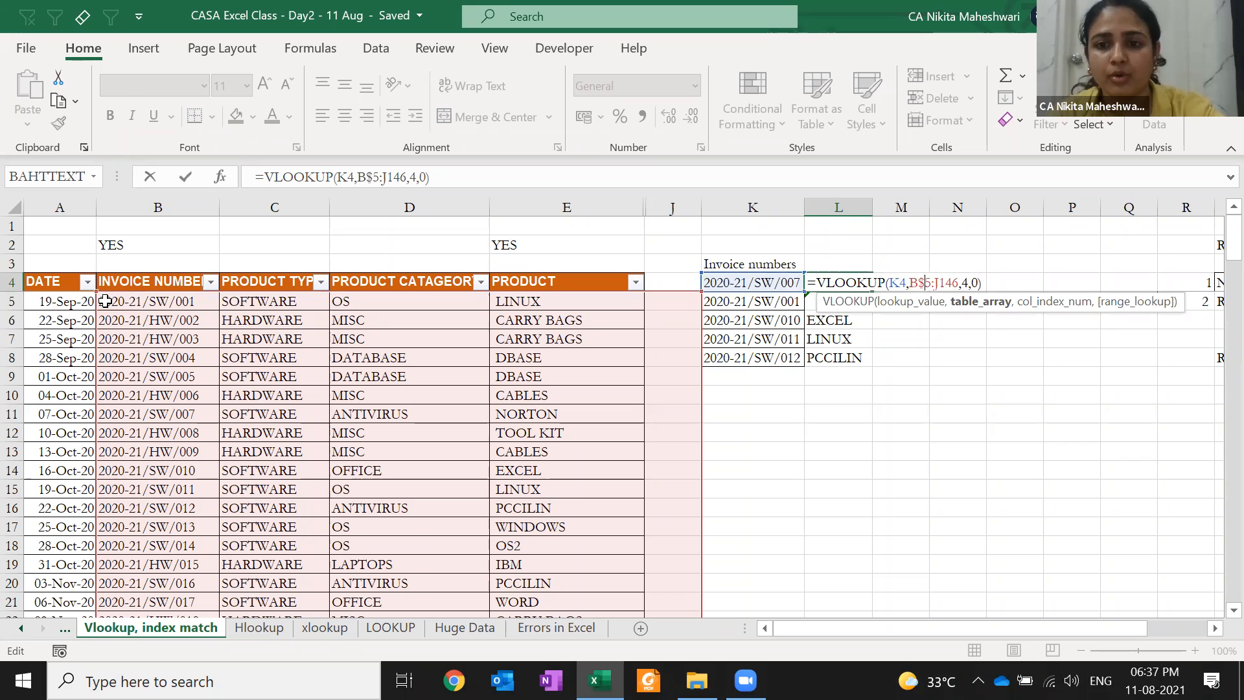
{"action": "type", "text": "$"}
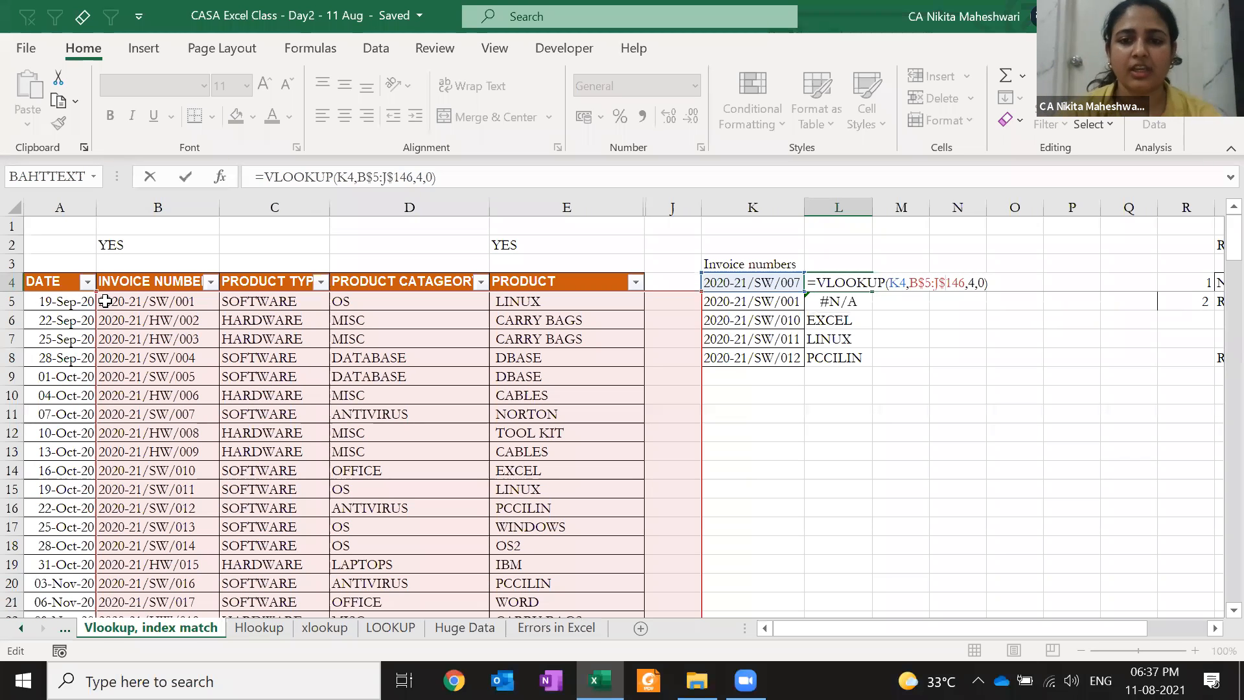
{"action": "key", "text": "ctrl+Return"}
{"action": "key", "text": "ctrl+c"}
{"action": "key", "text": "shift+Down"}
{"action": "key", "text": "shift+Down"}
{"action": "key", "text": "shift+Down"}
{"action": "key", "text": "shift+Down"}
{"action": "key", "text": "Return"}
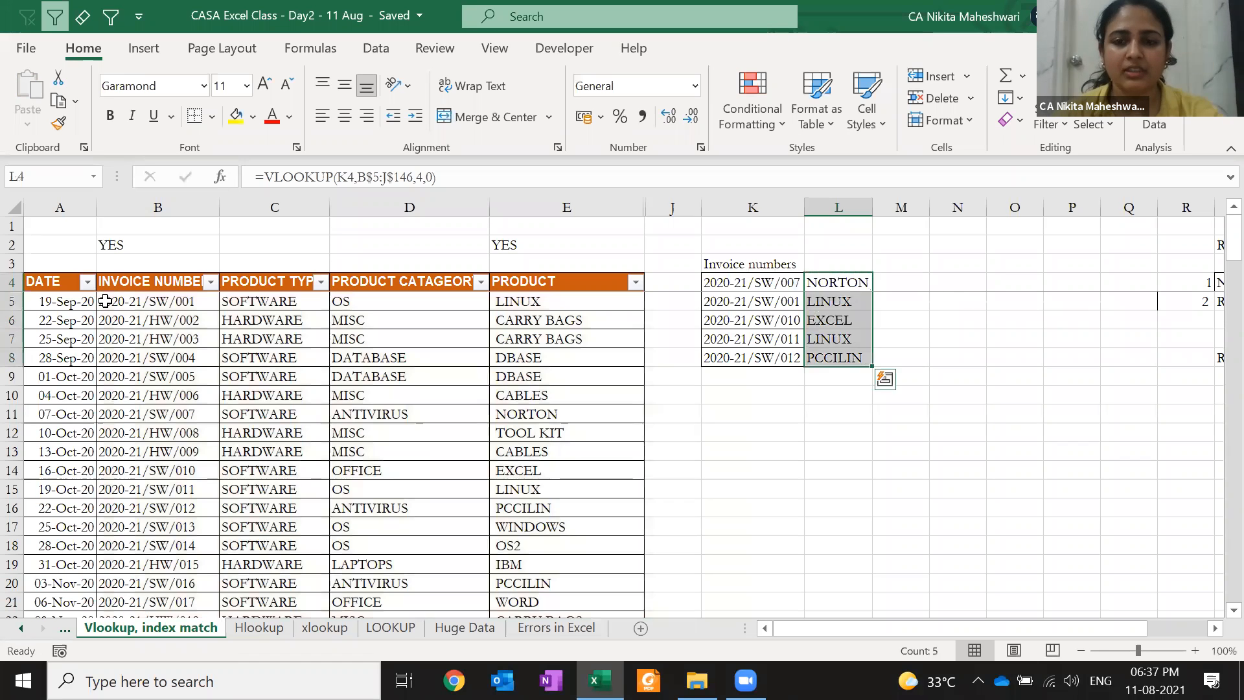
Review the L5 and L6 formulas to confirm the row-locked ranges
{"action": "key", "text": "Down"}
{"action": "key", "text": "F2"}
{"action": "key", "text": "Return"}
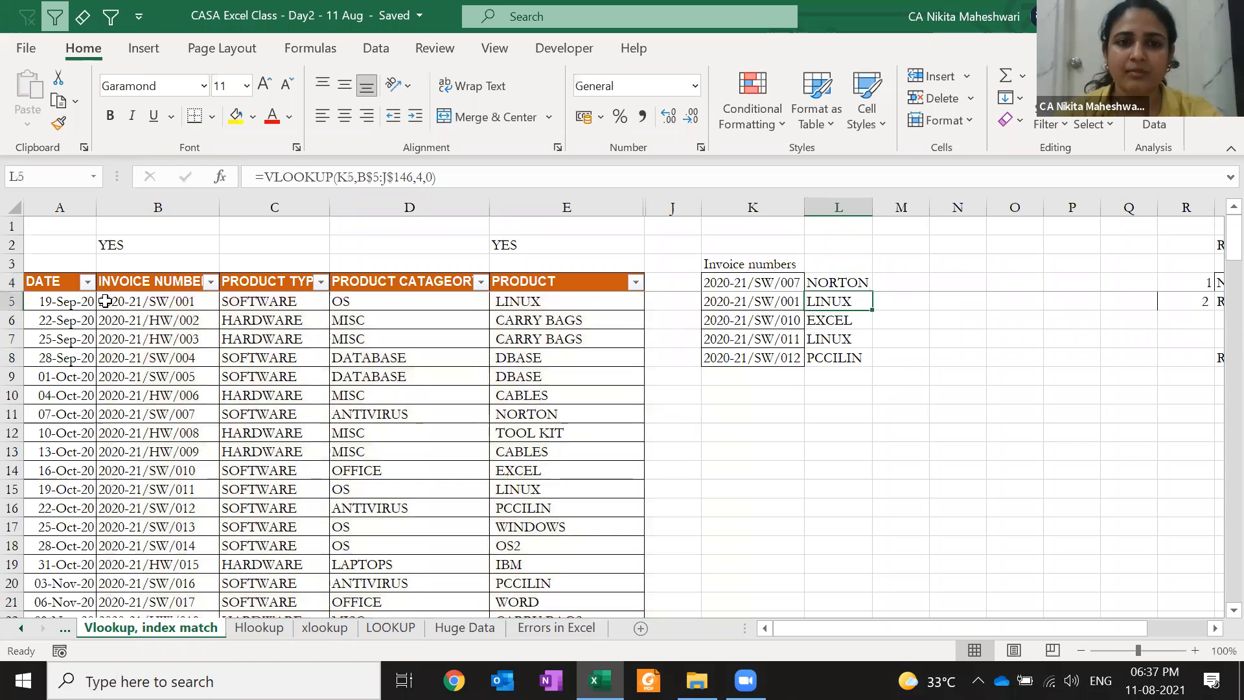
{"action": "key", "text": "F2"}
{"action": "key", "text": "Escape"}
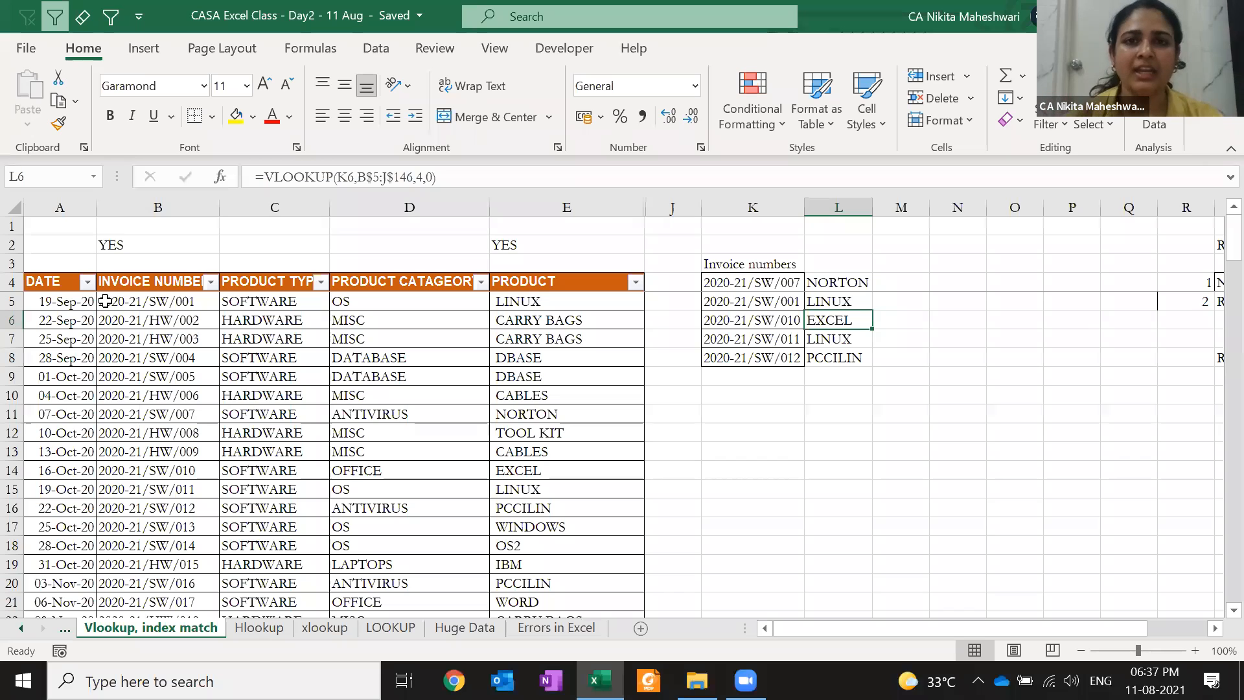
{"action": "key", "text": "Up"}
{"action": "key", "text": "F2"}
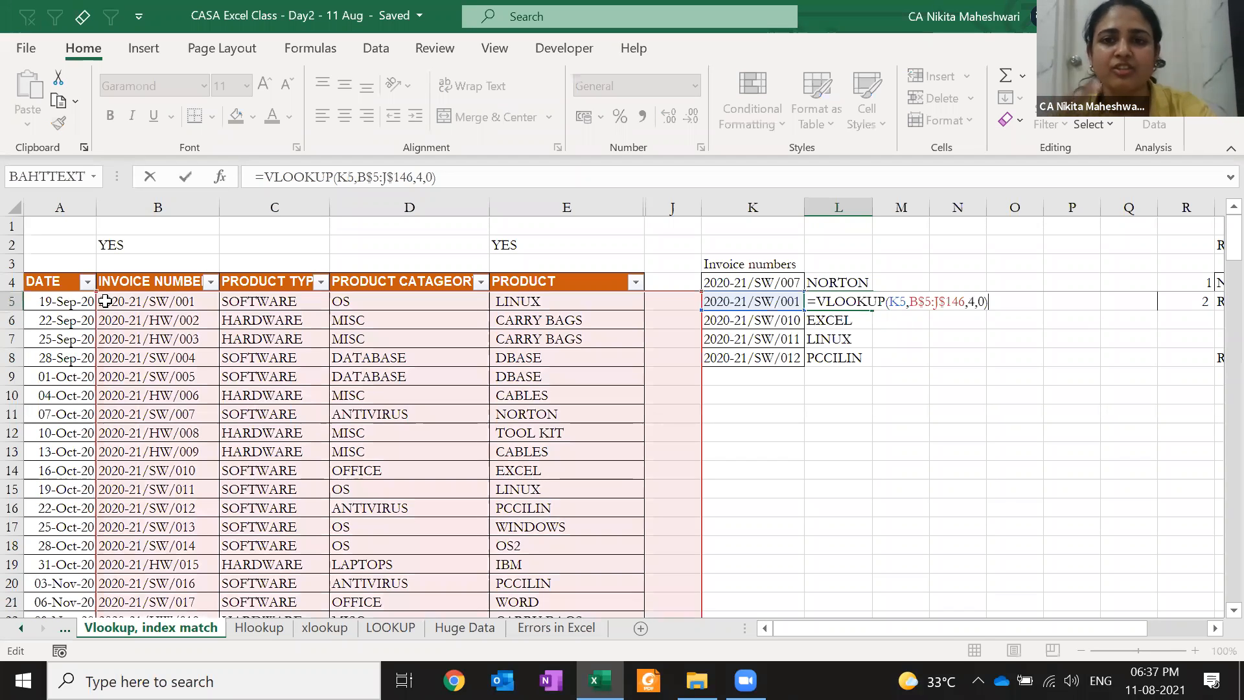
{"action": "key", "text": "Return"}
{"action": "key", "text": "F2"}
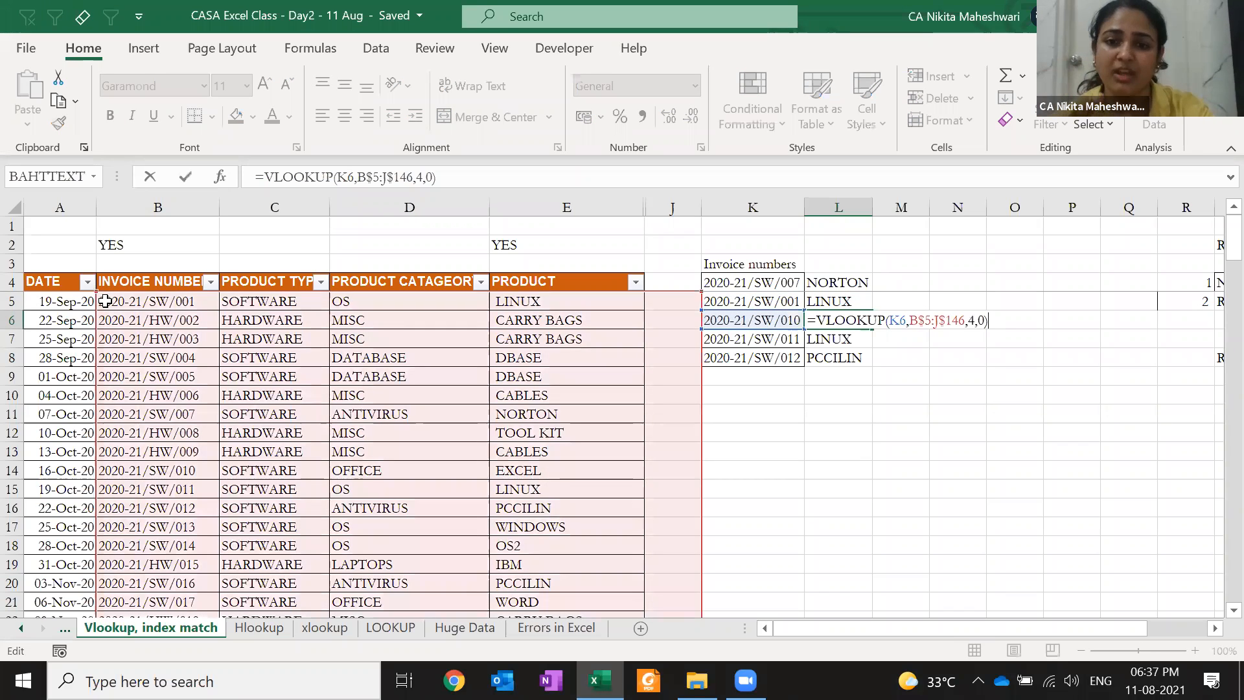
{"action": "key", "text": "Return"}
{"action": "key", "text": "Up"}
{"action": "key", "text": "Up"}
{"action": "key", "text": "Up"}
Paste the L4 formula into M4 to test it, which shows #N/A
{"action": "key", "text": "ctrl+c"}
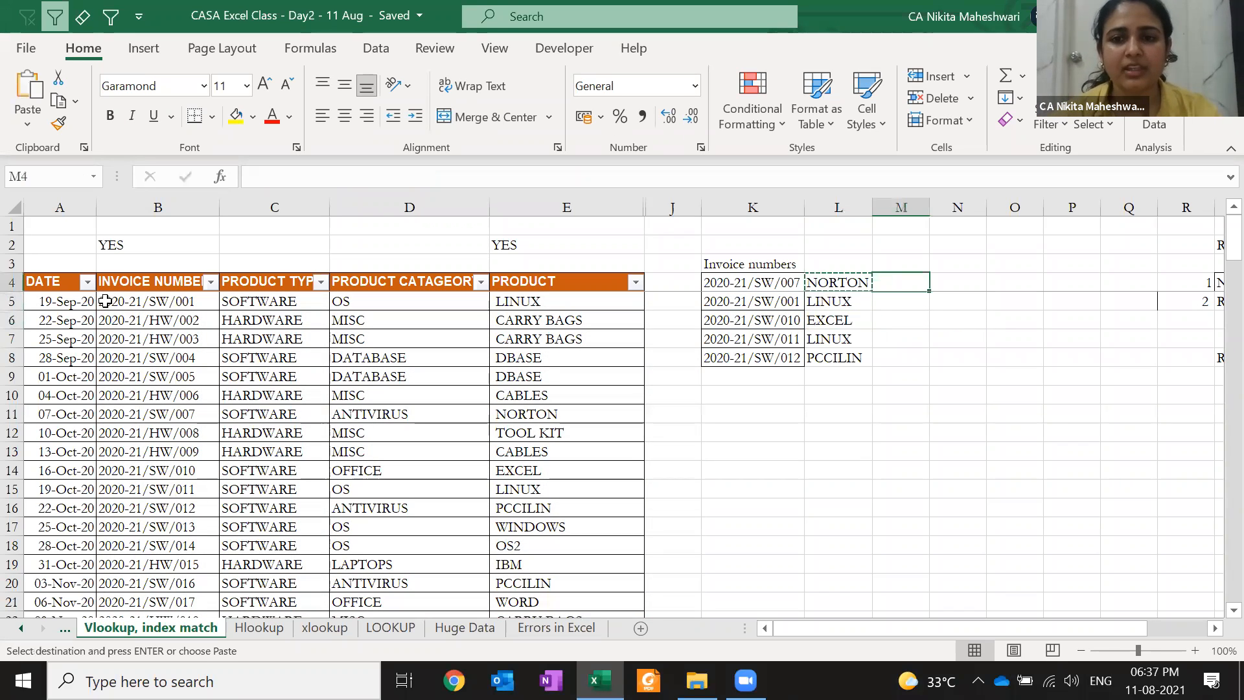
{"action": "key", "text": "Right"}
{"action": "key", "text": "Return"}
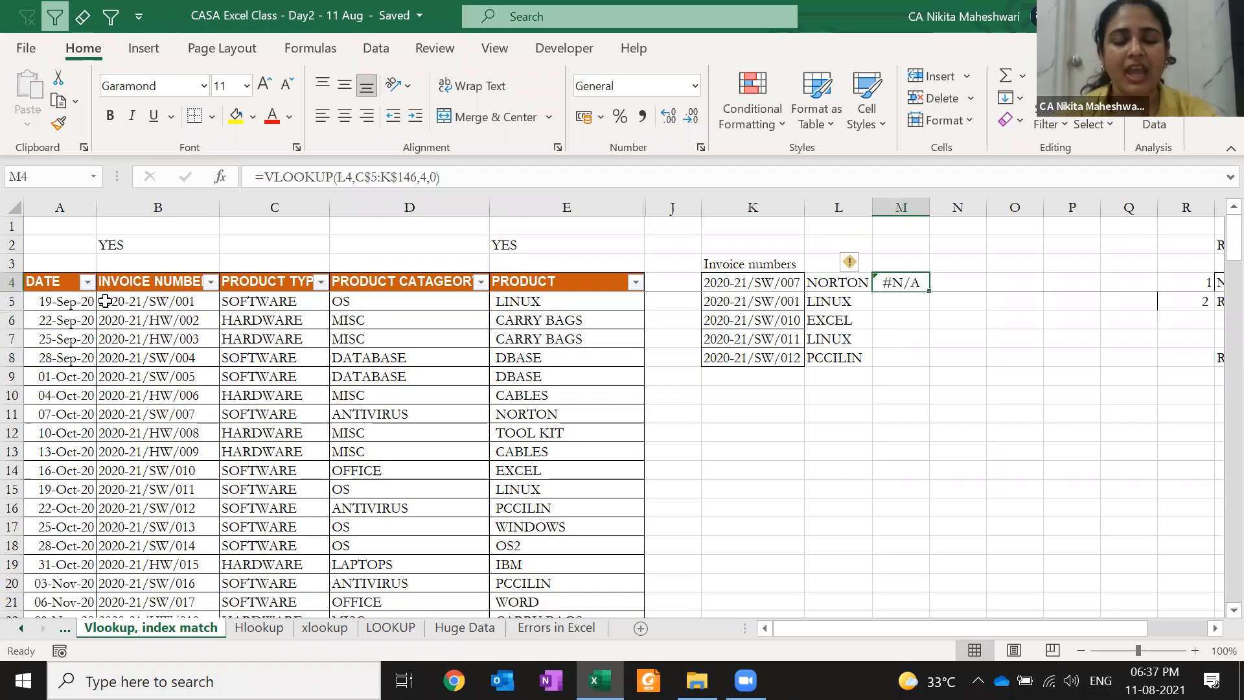
{"action": "key", "text": "F2"}
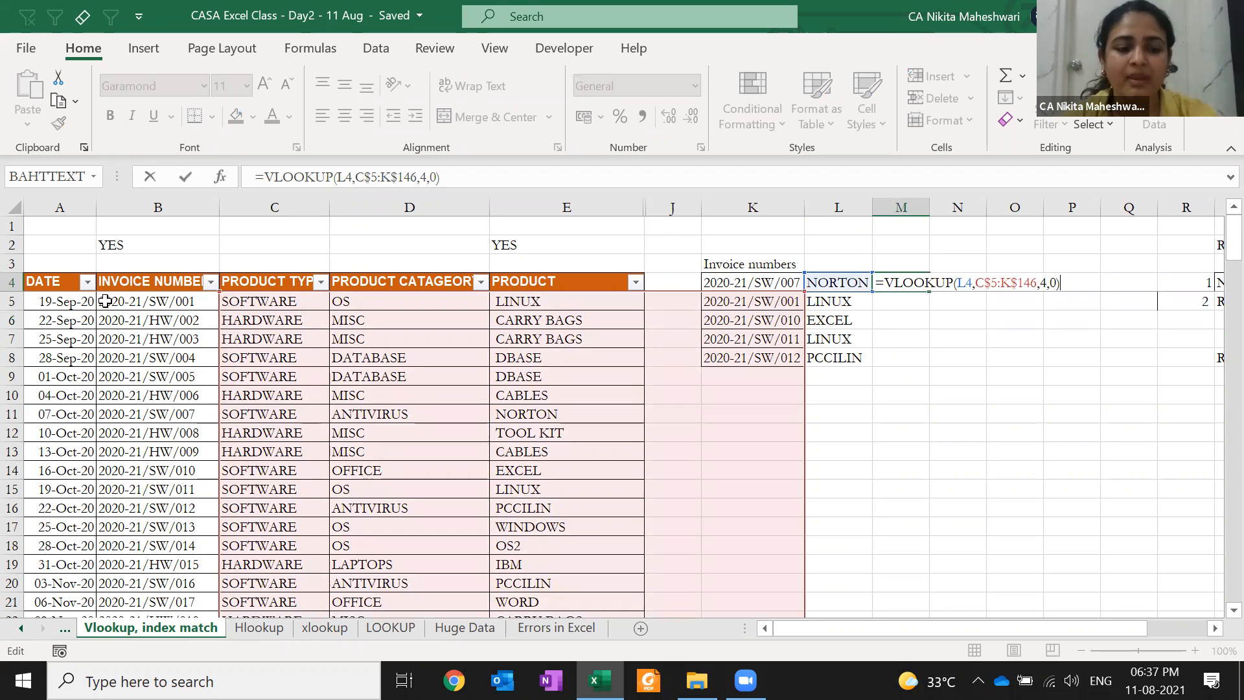
{"action": "key", "text": "Escape"}
Lock the range columns as $B$5:$J$146 in L4 and fill down to row 8
{"action": "key", "text": "Left"}
{"action": "key", "text": "F2"}
{"action": "key", "text": "Left"}
{"action": "key", "text": "Left"}
{"action": "key", "text": "Left"}
{"action": "key", "text": "Left"}
{"action": "key", "text": "Left"}
{"action": "key", "text": "Left"}
{"action": "key", "text": "Left"}
{"action": "key", "text": "Left"}
{"action": "key", "text": "Left"}
{"action": "key", "text": "Left"}
{"action": "key", "text": "Left"}
{"action": "key", "text": "Left"}
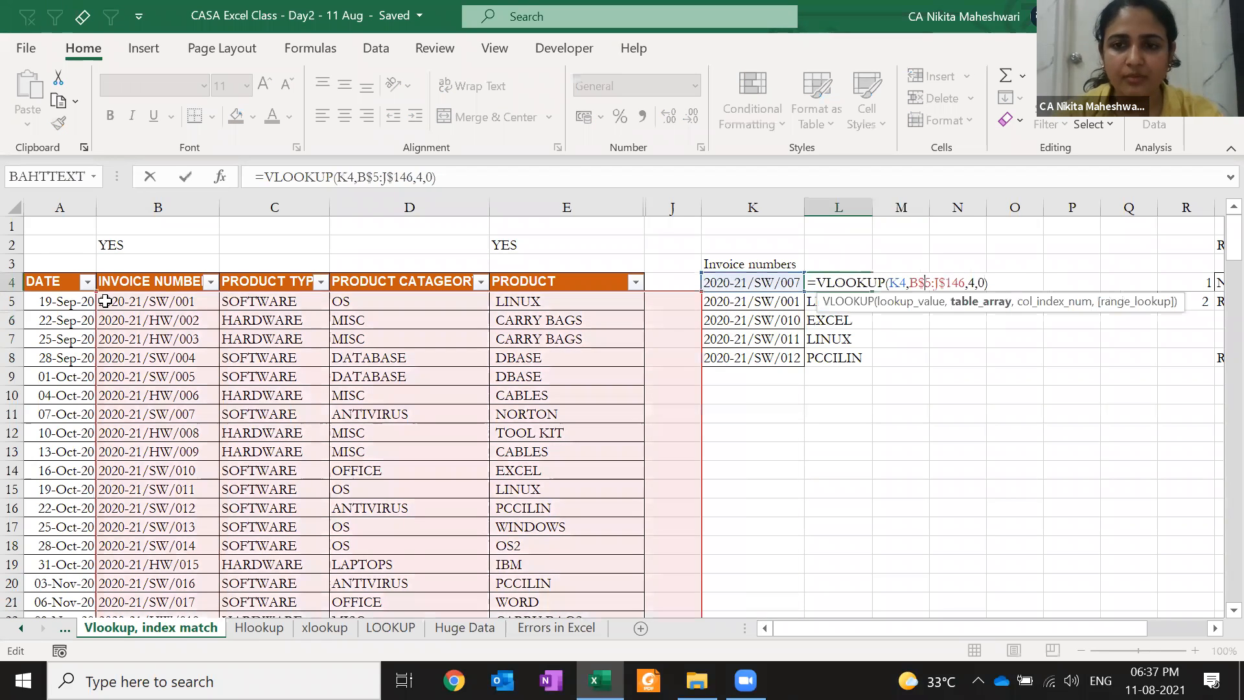
{"action": "type", "text": "$"}
{"action": "key", "text": "Right"}
{"action": "key", "text": "Right"}
{"action": "key", "text": "Right"}
{"action": "key", "text": "Right"}
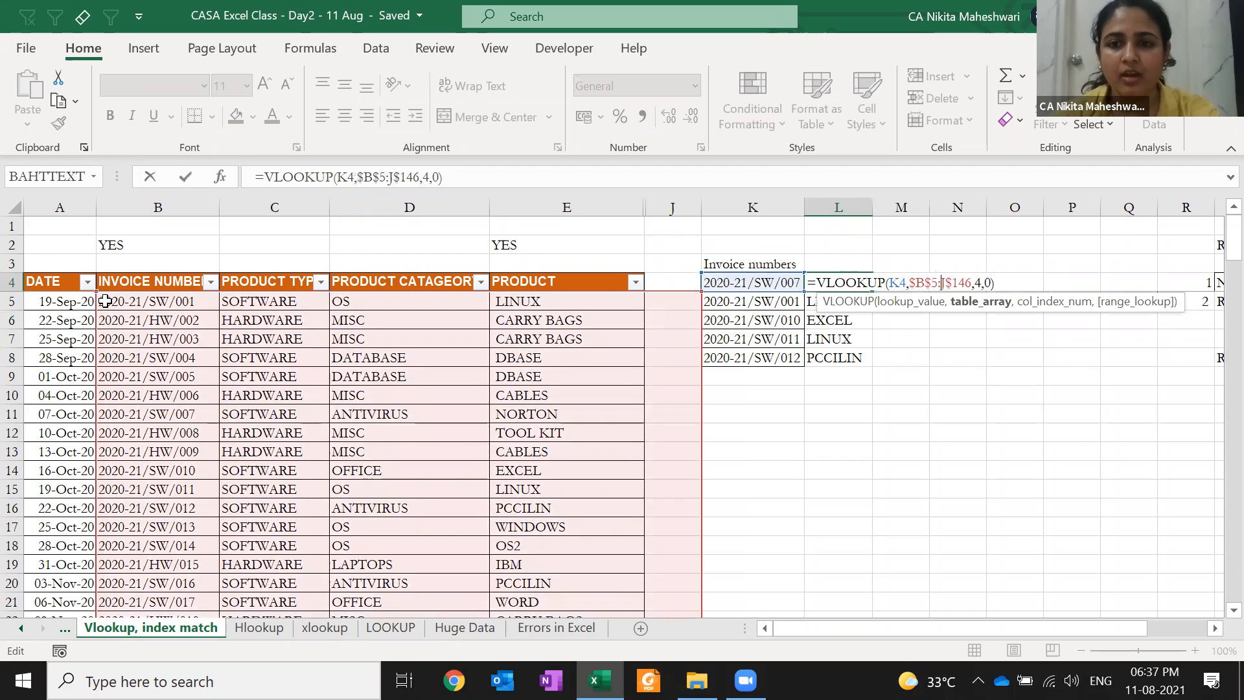
{"action": "type", "text": "$"}
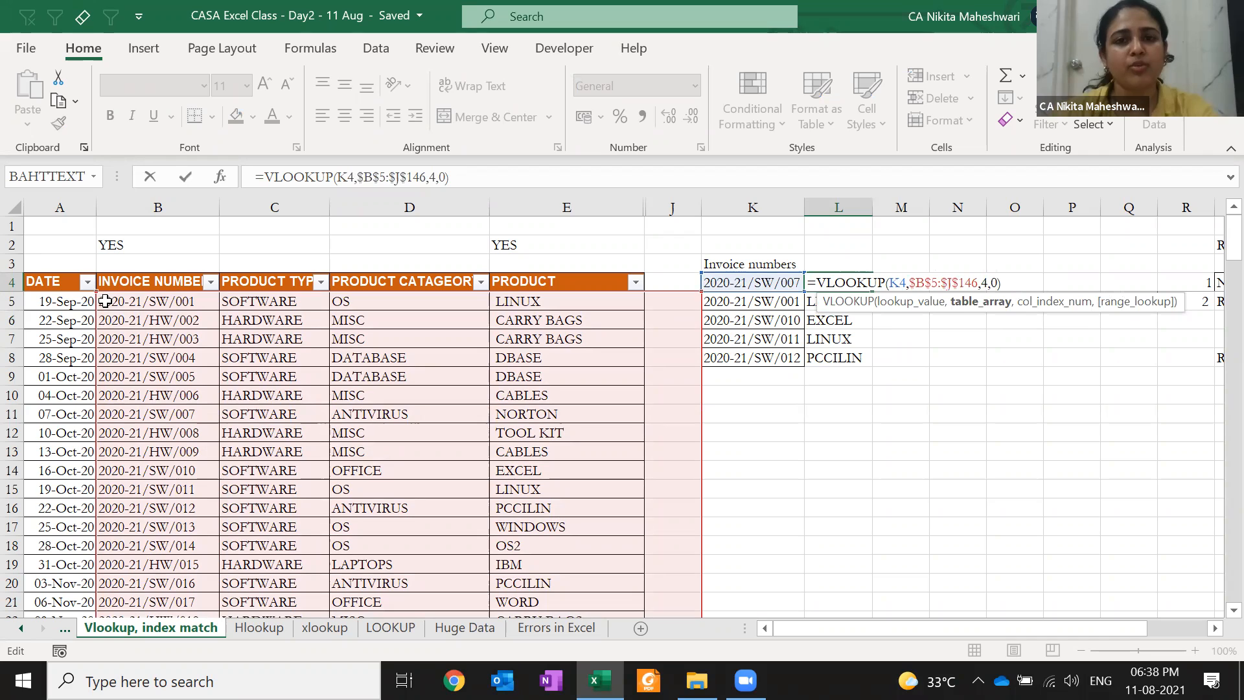
{"action": "key", "text": "ctrl+Return"}
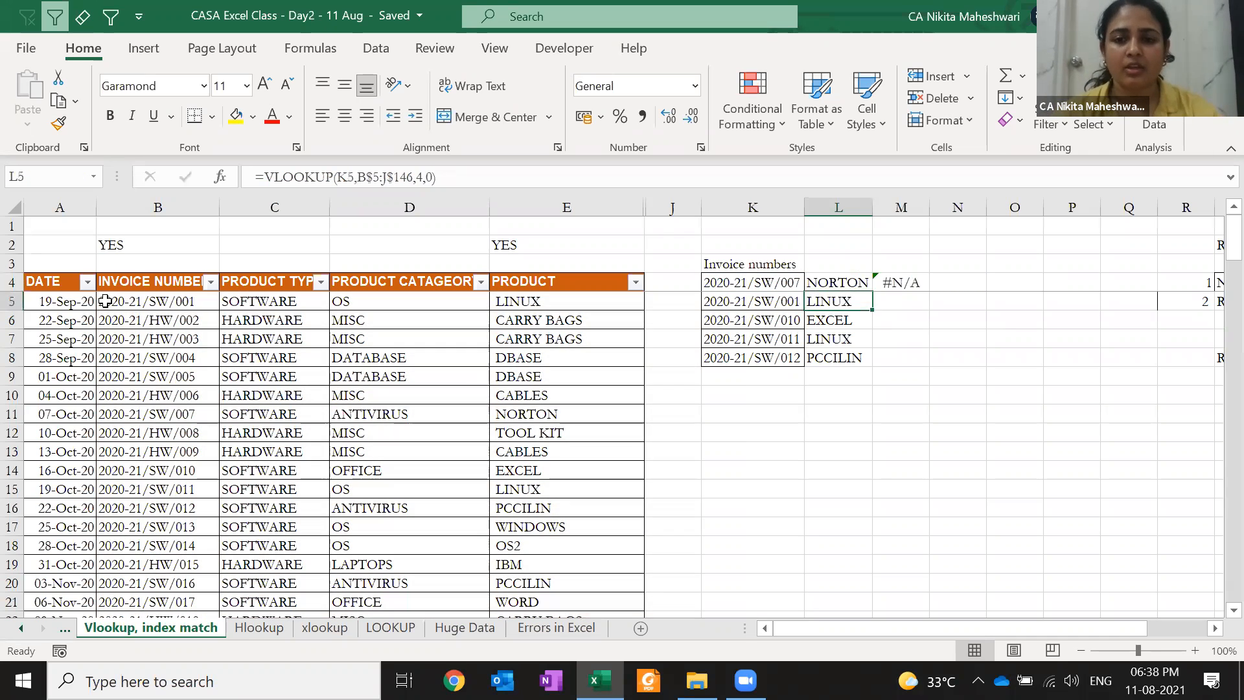
{"action": "key", "text": "ctrl+c"}
{"action": "key", "text": "ctrl+shift+Down"}
{"action": "key", "text": "Return"}
{"action": "key", "text": "ctrl+shift+Up"}
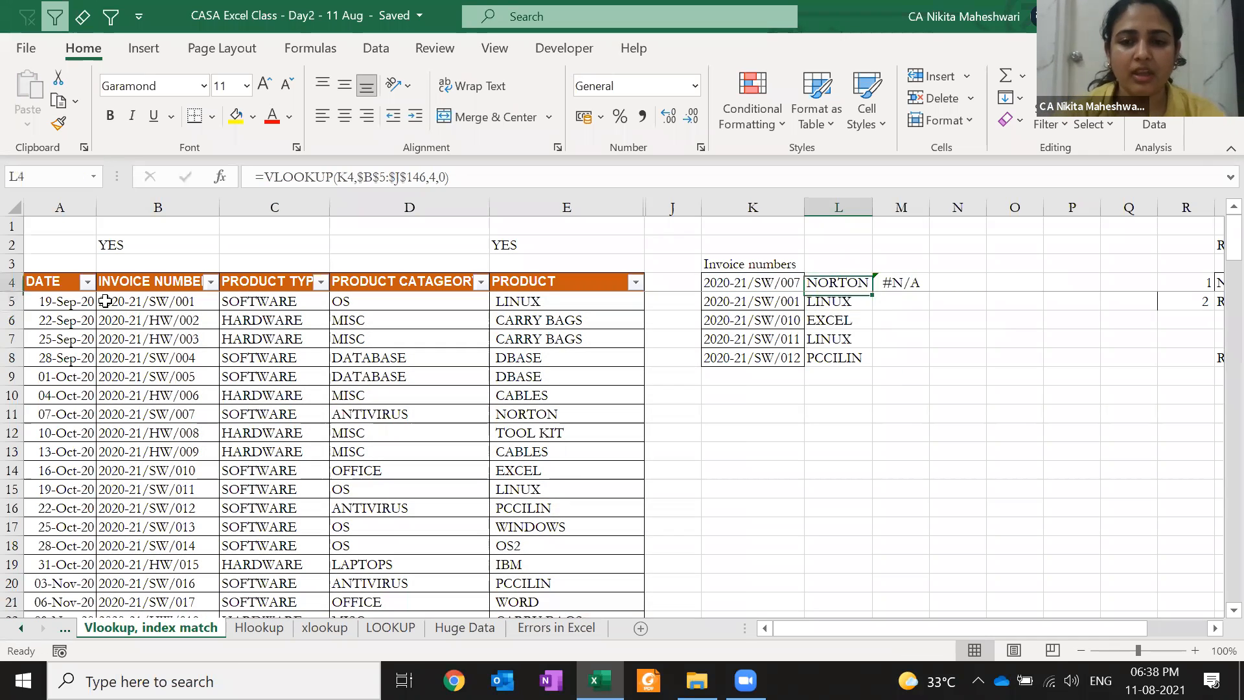
Paste the L4 formula into M4 again and check its references
{"action": "key", "text": "ctrl+c"}
{"action": "key", "text": "Right"}
{"action": "key", "text": "Return"}
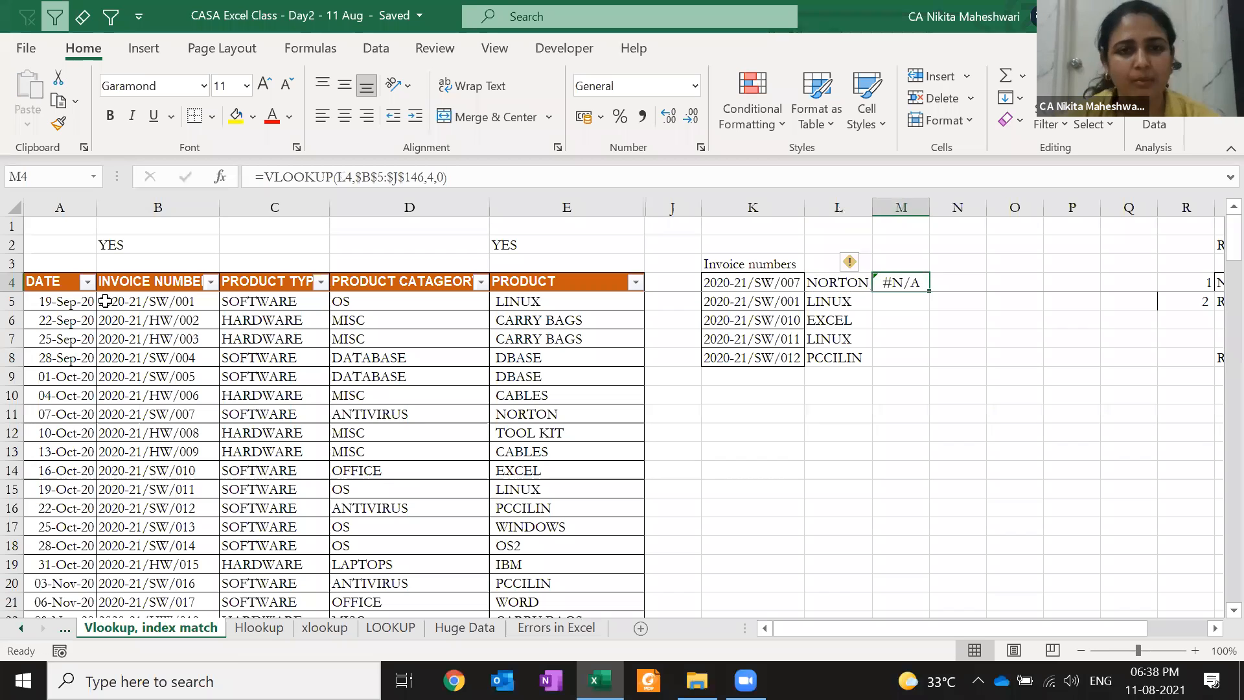
{"action": "key", "text": "F2"}
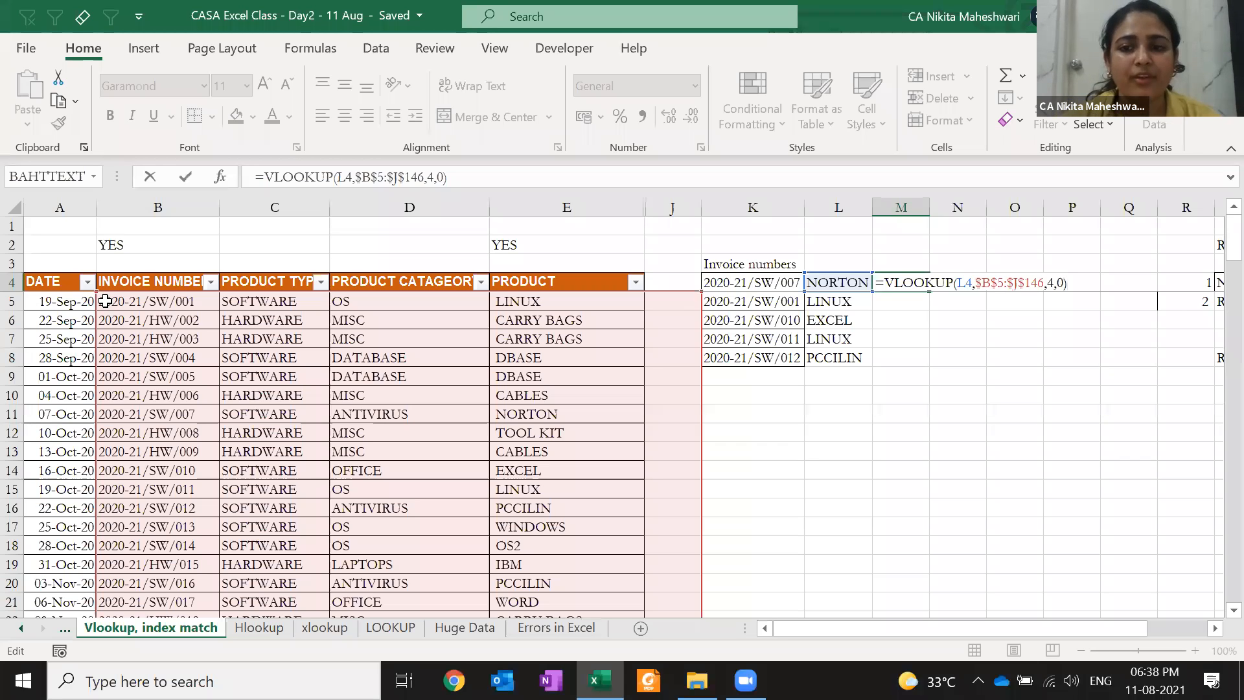
{"action": "key", "text": "ctrl+Return"}
Lock the lookup value as $K4 in L4 and copy the formula down
{"action": "key", "text": "Left"}
{"action": "key", "text": "F2"}
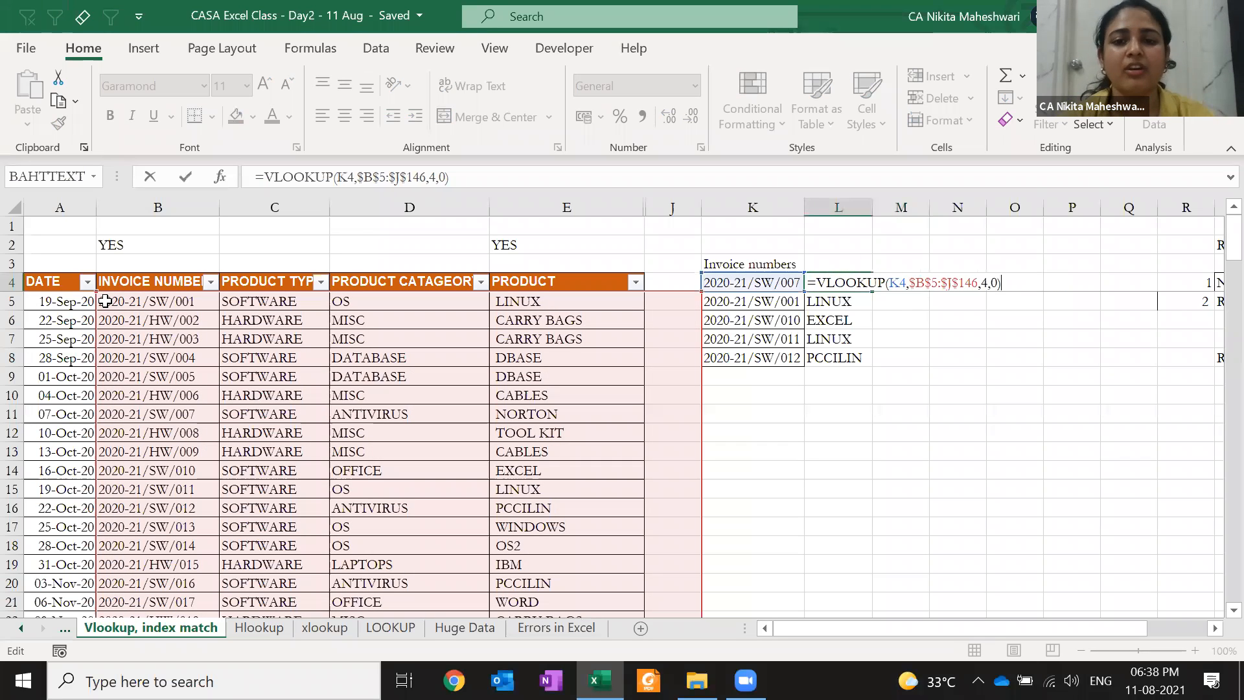
{"action": "key", "text": "Left"}
{"action": "key", "text": "Left"}
{"action": "key", "text": "Left"}
{"action": "key", "text": "Left"}
{"action": "key", "text": "Left"}
{"action": "key", "text": "Left"}
{"action": "key", "text": "Left"}
{"action": "key", "text": "Left"}
{"action": "key", "text": "Left"}
{"action": "key", "text": "Left"}
{"action": "key", "text": "Left"}
{"action": "key", "text": "Left"}
{"action": "key", "text": "Left"}
{"action": "key", "text": "Left"}
{"action": "key", "text": "Left"}
{"action": "key", "text": "Left"}
{"action": "key", "text": "Left"}
{"action": "key", "text": "Left"}
{"action": "key", "text": "Left"}
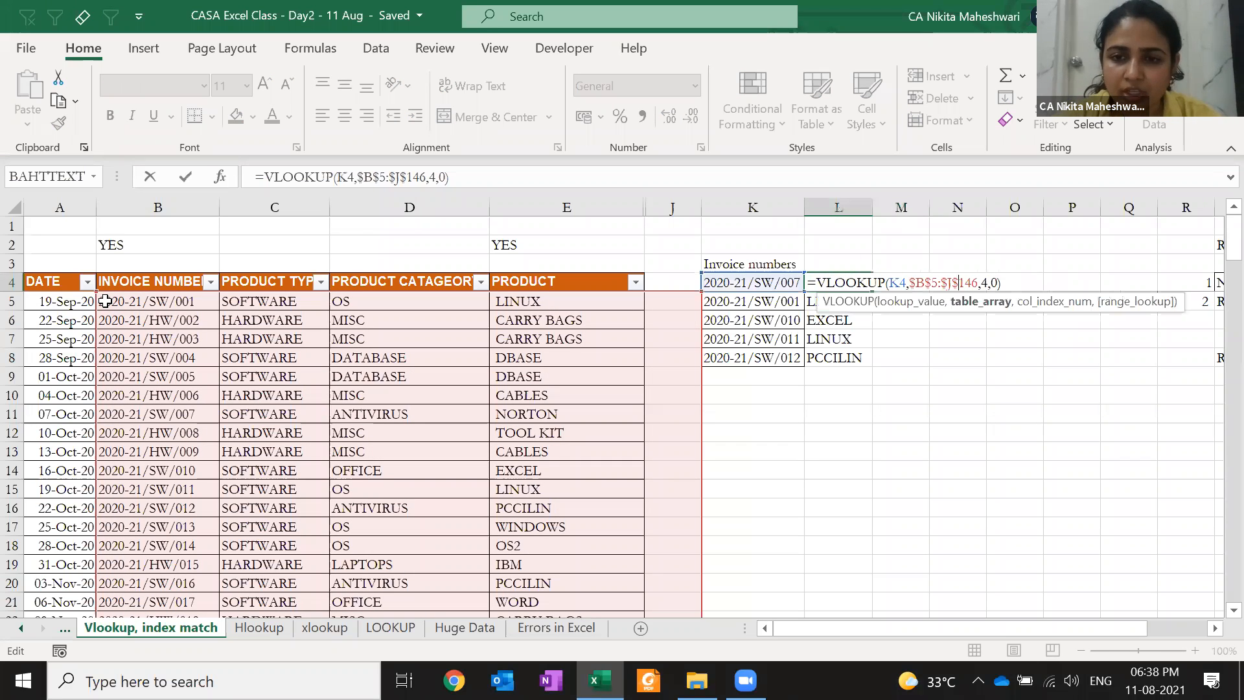
{"action": "type", "text": "$"}
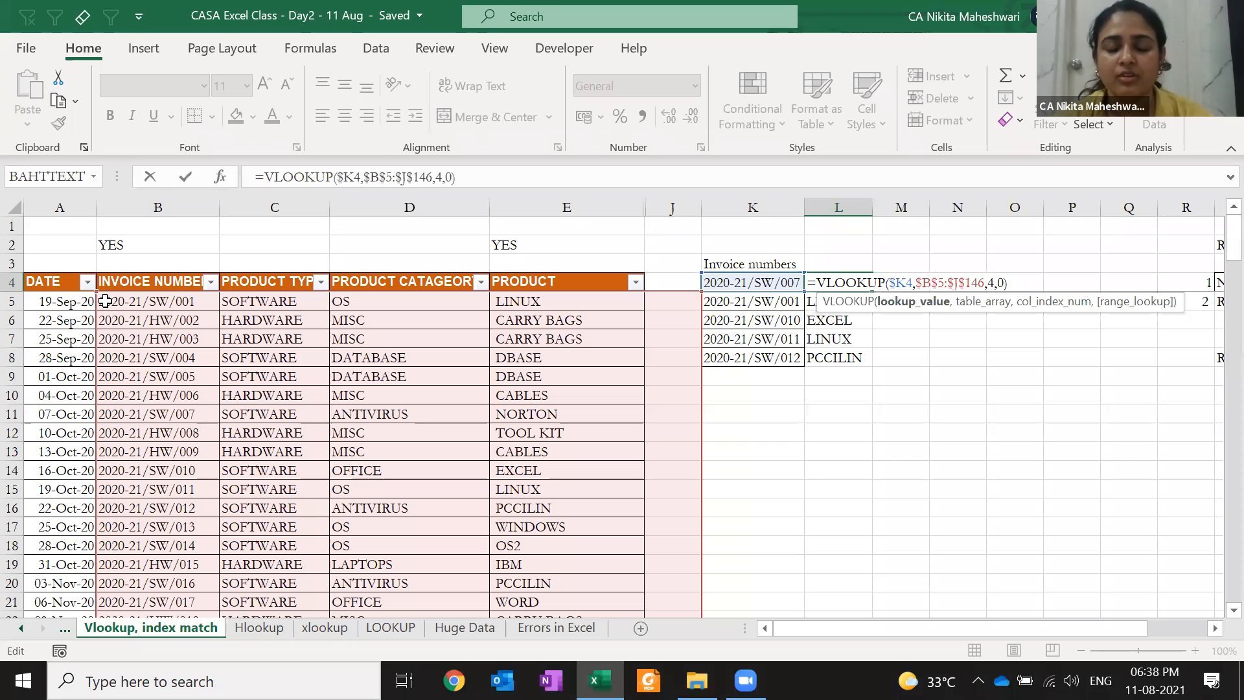
{"action": "key", "text": "ctrl+Return"}
{"action": "key", "text": "ctrl+c"}
{"action": "key", "text": "ctrl+shift+Down"}
{"action": "key", "text": "Down"}
Fill the L4 lookup down to L8 with Ctrl+D and delete the #N/A test in M4
{"action": "key", "text": "Up"}
{"action": "key", "text": "F2"}
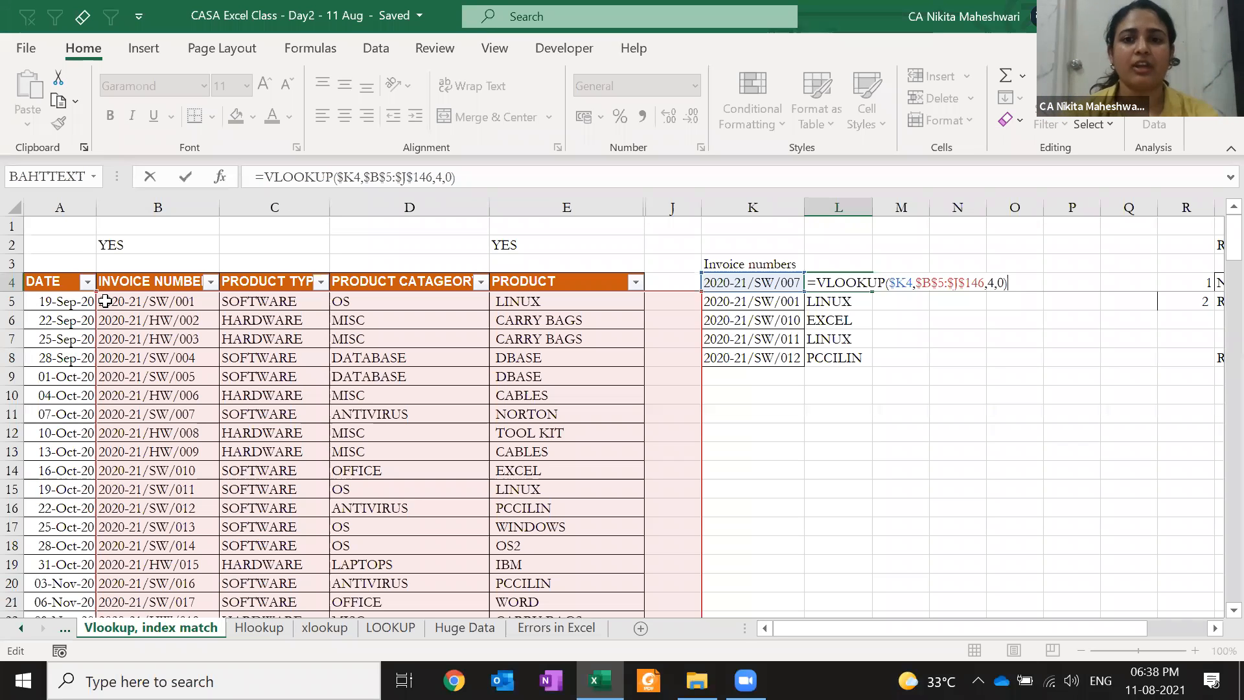
{"action": "key", "text": "ctrl+Return"}
{"action": "key", "text": "shift+Down"}
{"action": "key", "text": "shift+Down"}
{"action": "key", "text": "shift+Down"}
{"action": "key", "text": "shift+Down"}
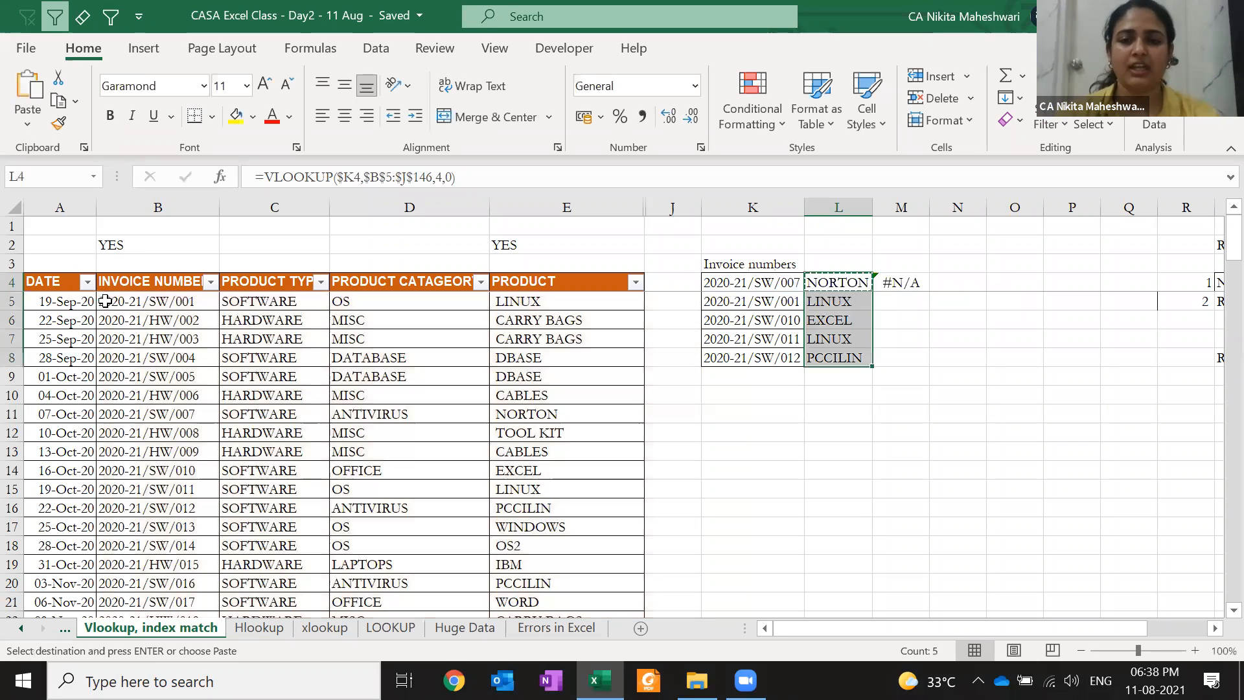
{"action": "key", "text": "ctrl+d"}
{"action": "key", "text": "Right"}
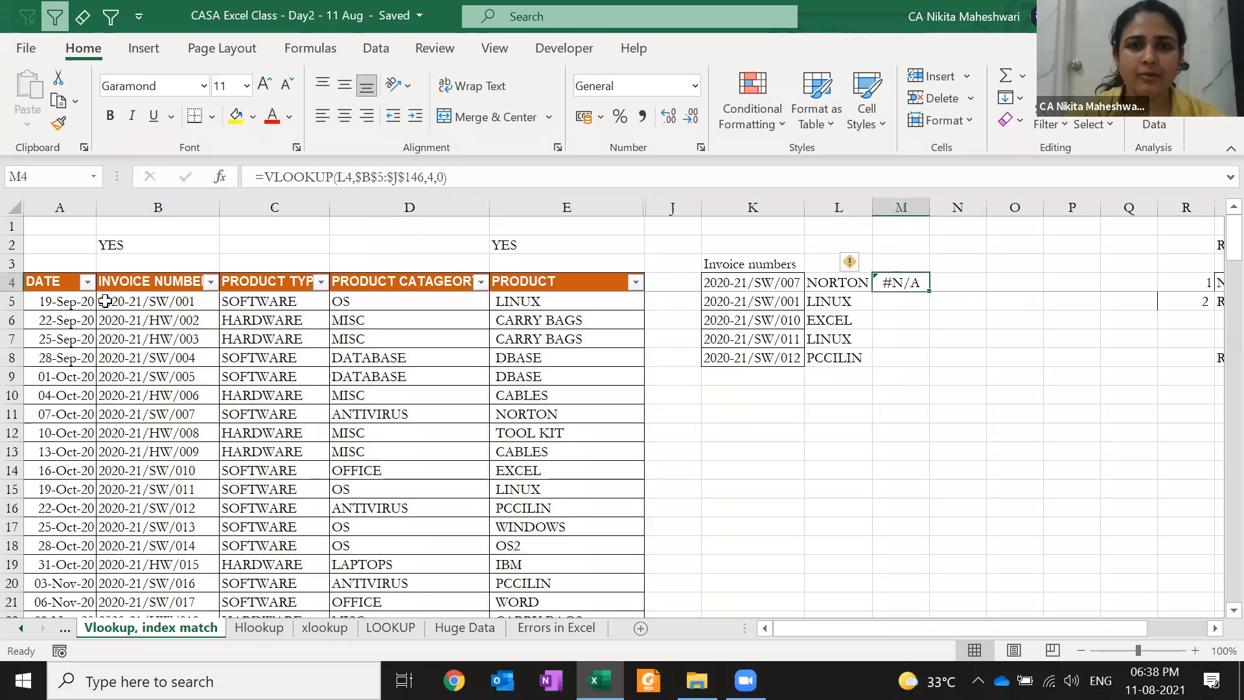
{"action": "key", "text": "Delete"}
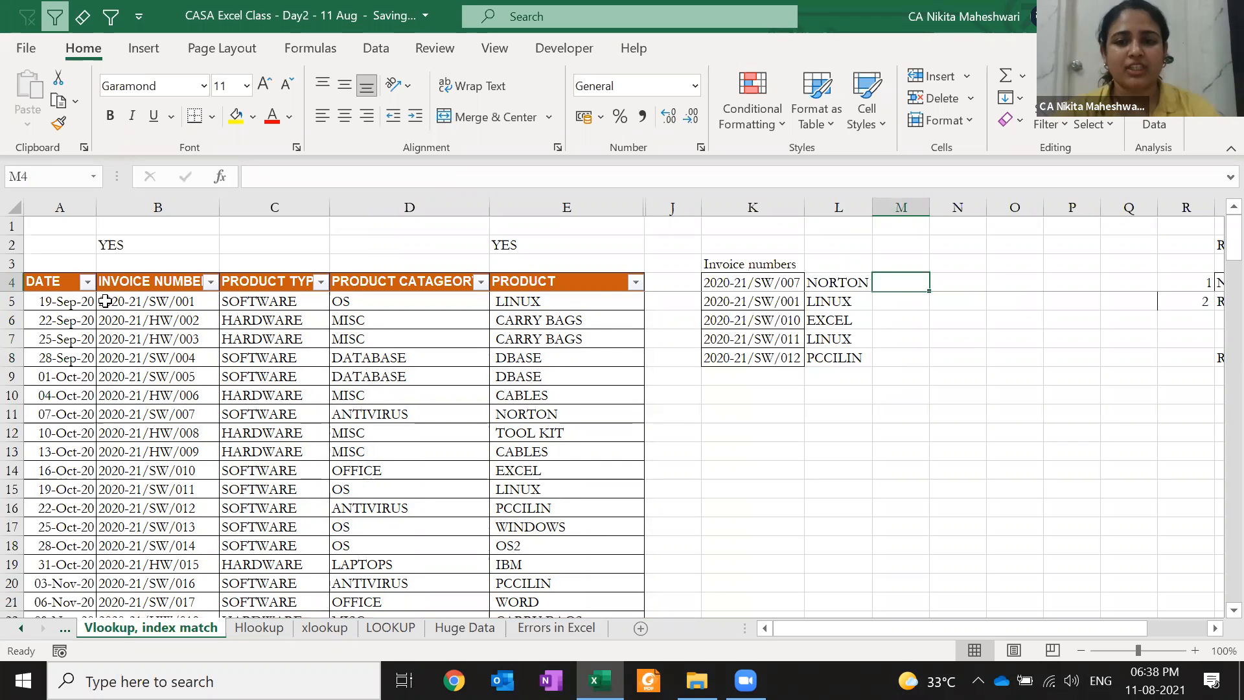
Type the heading Product in L3 above the lookup results
{"action": "key", "text": "Left"}
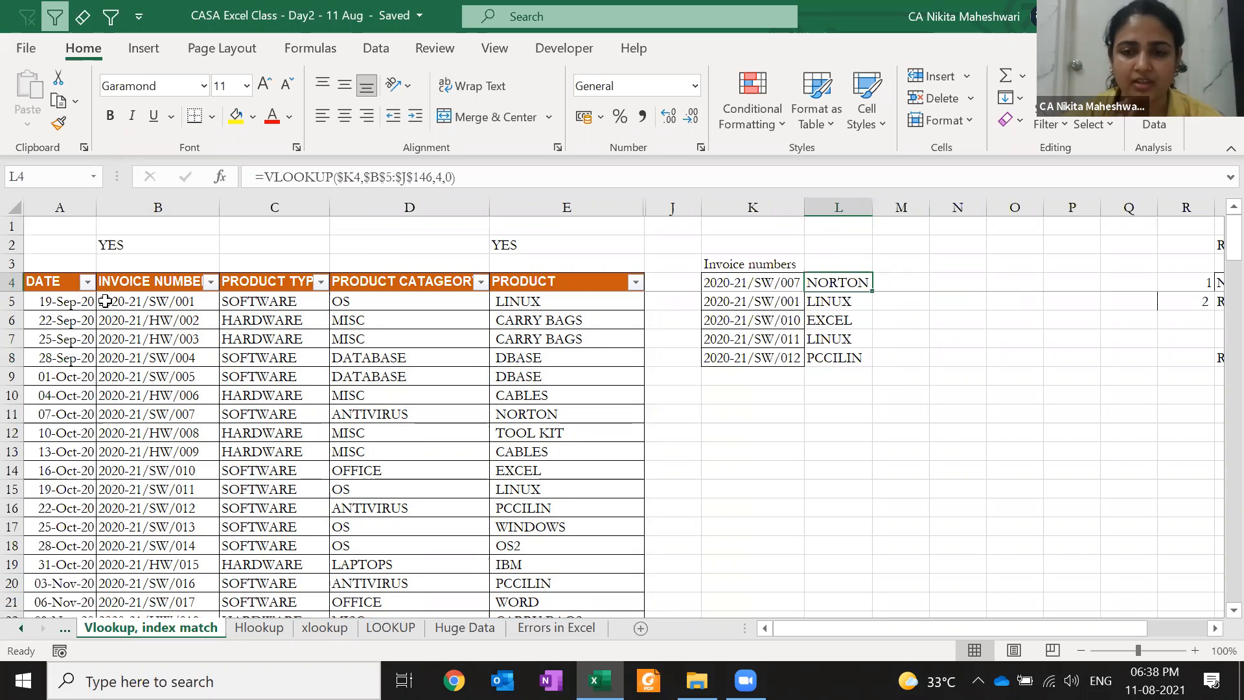
{"action": "key", "text": "F2"}
{"action": "key", "text": "Escape"}
{"action": "key", "text": "Up"}
{"action": "type", "text": "PCCILIN"}
{"action": "key", "text": "Escape"}
{"action": "type", "text": "Produc"}
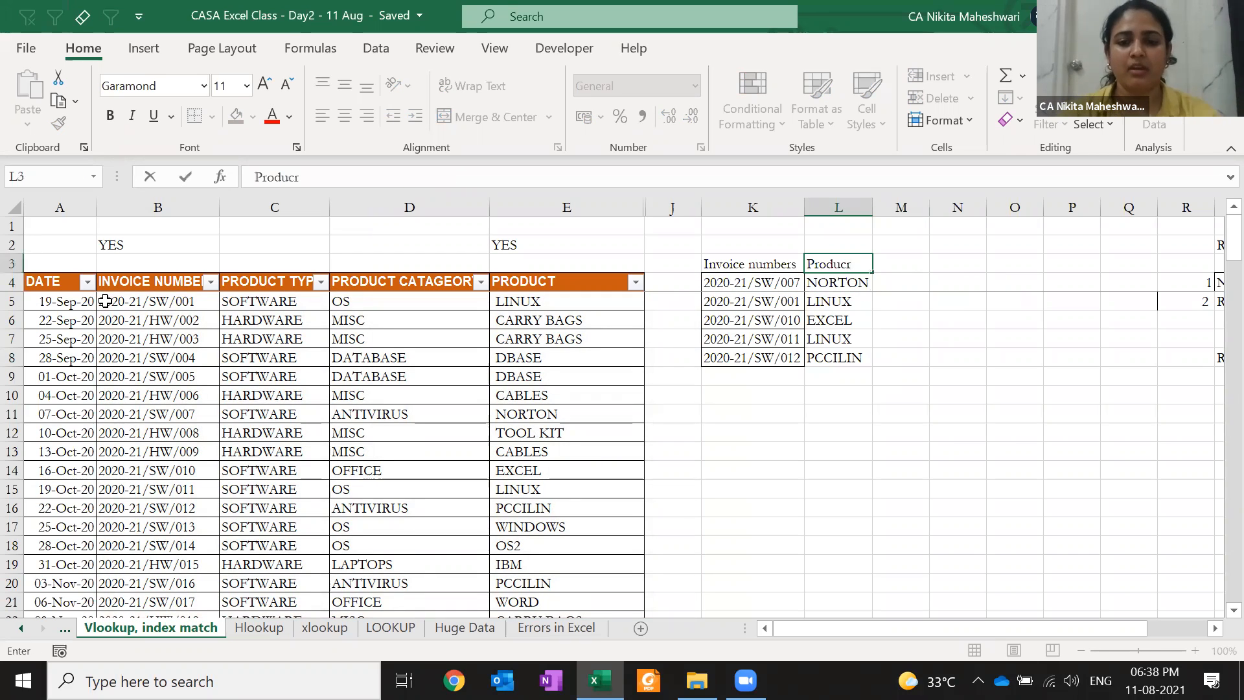
{"action": "type", "text": "t"}
{"action": "key", "text": "Return"}
Apply the PRODUCT header's orange formatting to the headings in K3:L3
{"action": "key", "text": "Left"}
{"action": "key", "text": "Left"}
{"action": "key", "text": "Left"}
{"action": "key", "text": "ctrl+c"}
{"action": "key", "text": "Right"}
{"action": "key", "text": "Up"}
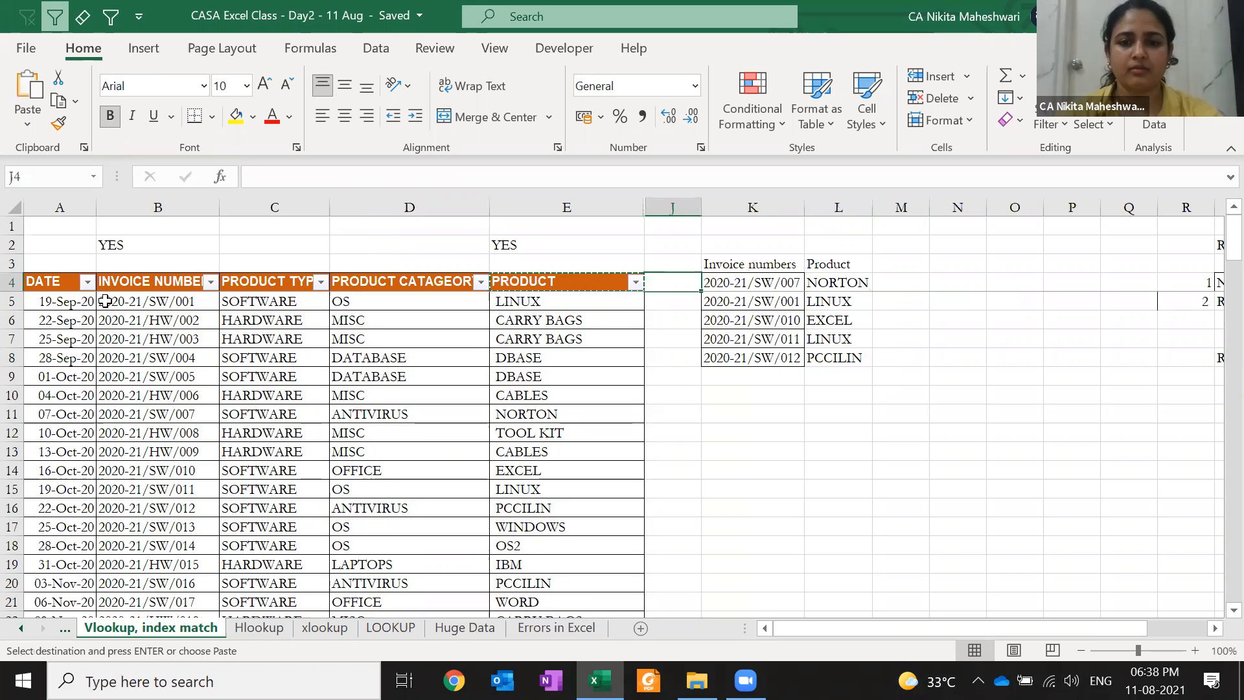
{"action": "key", "text": "Right"}
{"action": "key", "text": "shift+Right"}
{"action": "key", "text": "ctrl+v"}
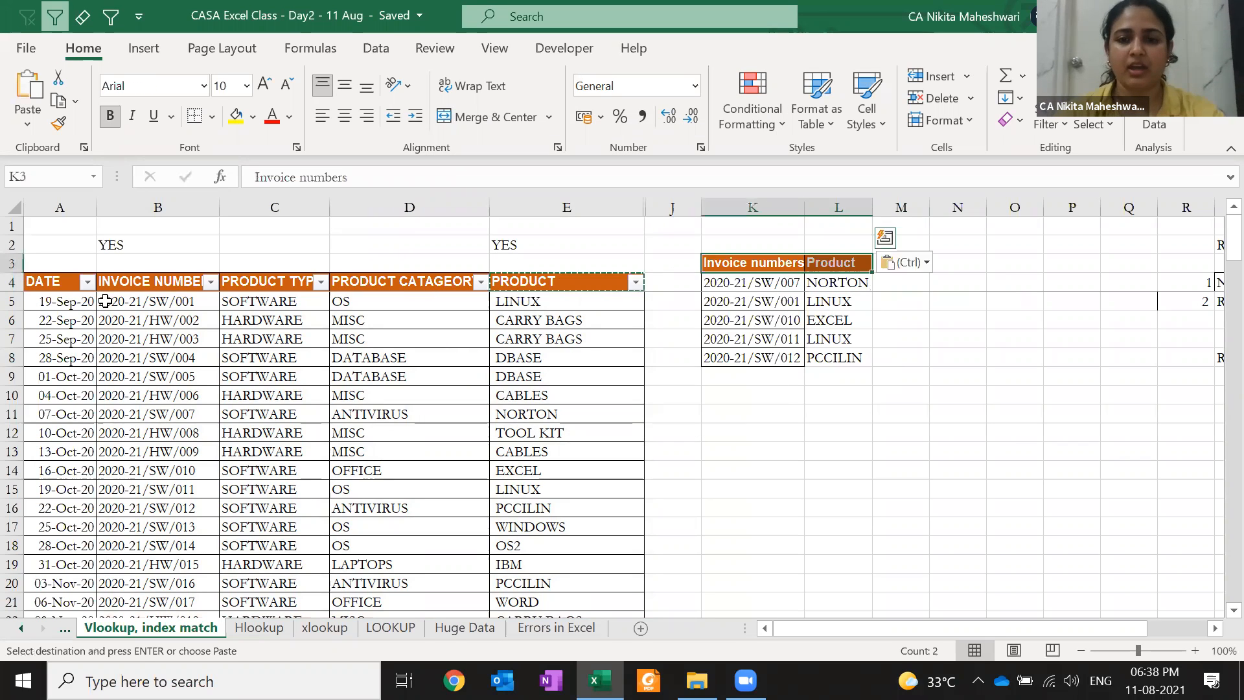
{"action": "key", "text": "Escape"}
Review the invoice numbers in column K and their products in column L
{"action": "key", "text": "Down"}
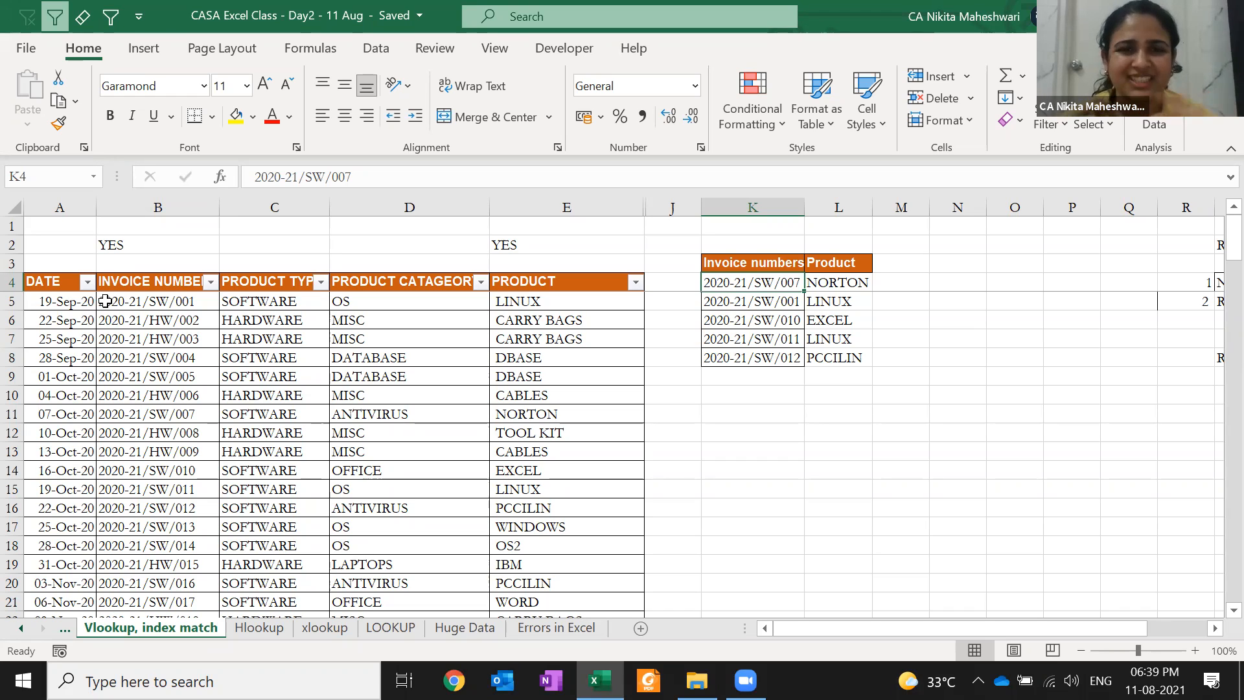
{"action": "key", "text": "Down"}
{"action": "key", "text": "Down"}
{"action": "key", "text": "Down"}
{"action": "key", "text": "Down"}
{"action": "key", "text": "Up"}
{"action": "key", "text": "Up"}
{"action": "key", "text": "Up"}
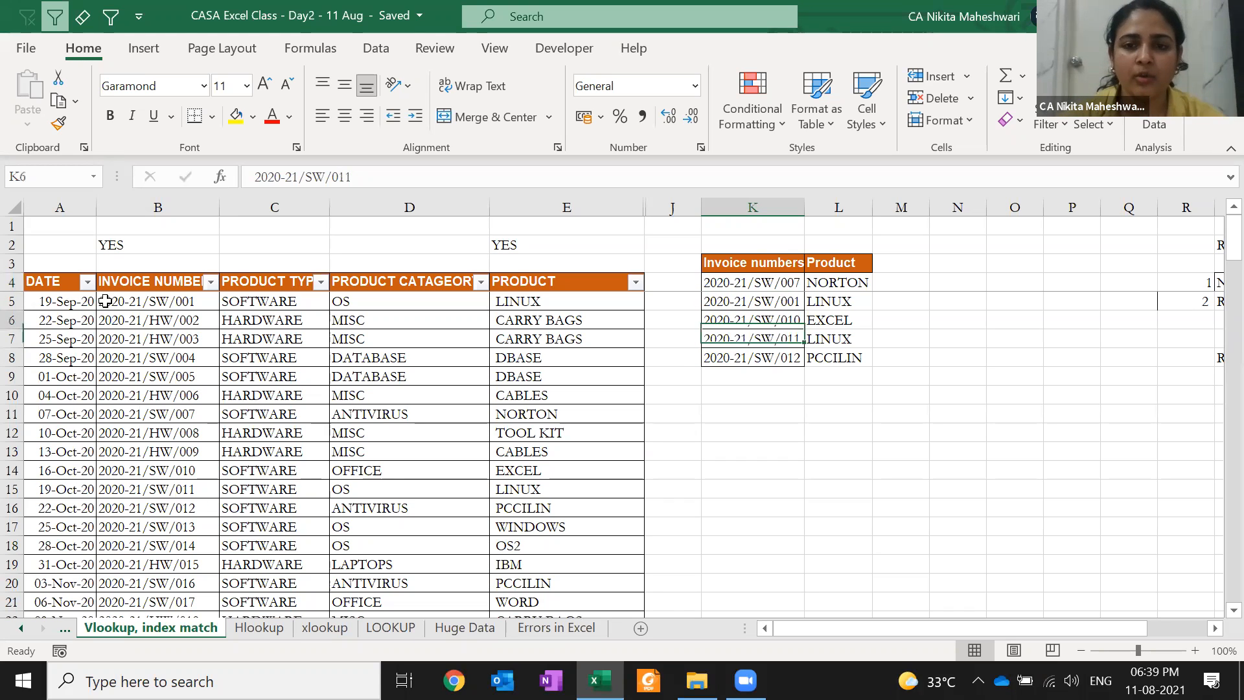
{"action": "key", "text": "Right"}
{"action": "key", "text": "Up"}
{"action": "key", "text": "Right"}
{"action": "key", "text": "Up"}
{"action": "key", "text": "Right"}
{"action": "key", "text": "Up"}
{"action": "key", "text": "Right"}
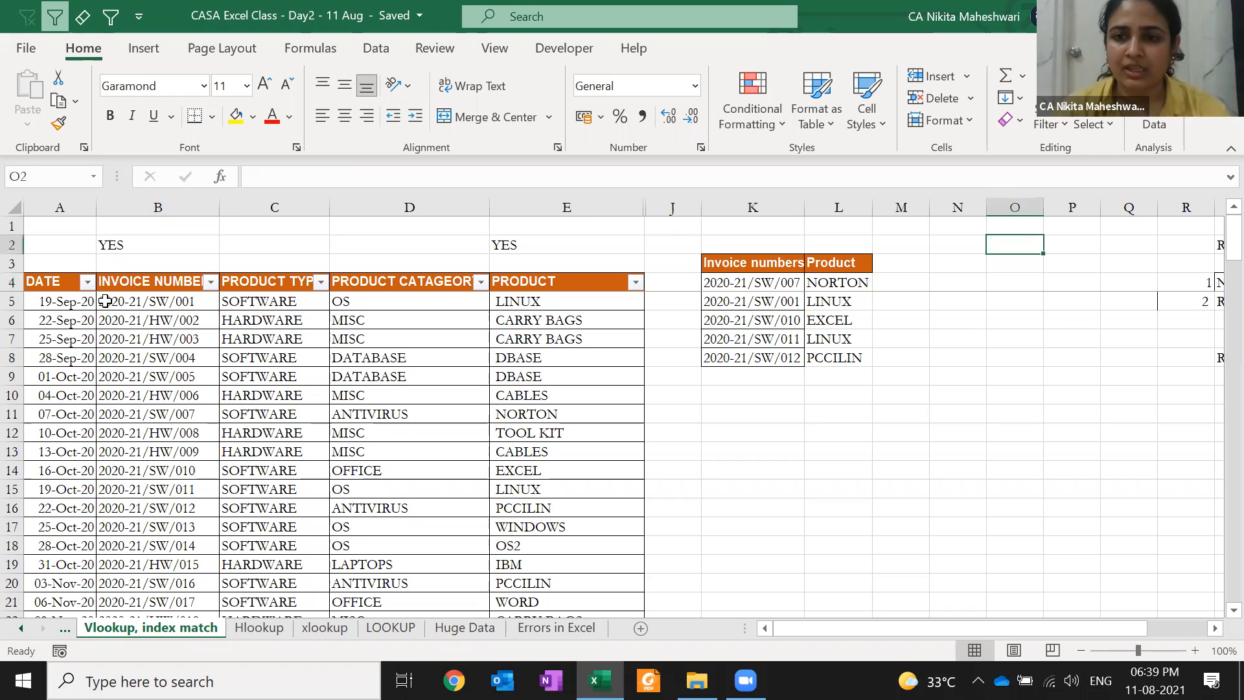
Enter the numbers 1 to 4 down column O as a first practice list
{"action": "key", "text": "Down"}
{"action": "key", "text": "Down"}
{"action": "key", "text": "Down"}
{"action": "key", "text": "Down"}
{"action": "key", "text": "Down"}
{"action": "key", "text": "Down"}
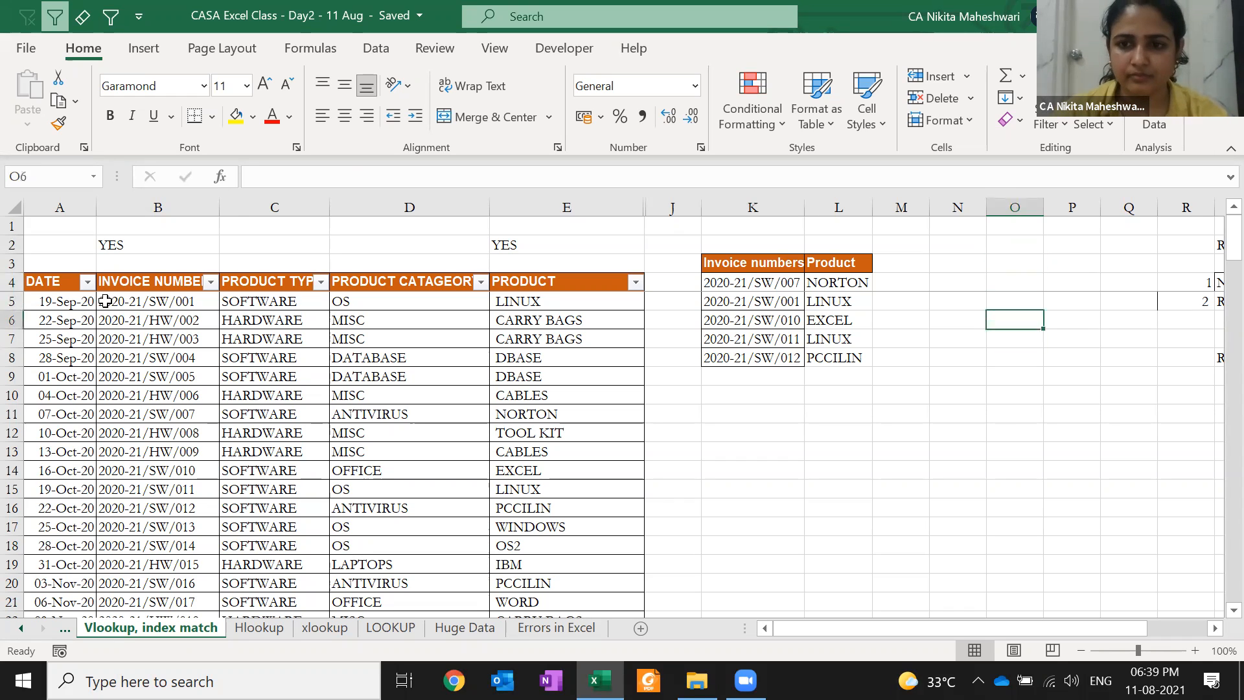
{"action": "type", "text": "1"}
{"action": "key", "text": "Return"}
{"action": "type", "text": "2"}
{"action": "key", "text": "Return"}
{"action": "type", "text": "3"}
{"action": "key", "text": "Return"}
{"action": "type", "text": "4"}
{"action": "key", "text": "Return"}
Replace the list in O8:O11 with the letters a, b, c, d
{"action": "key", "text": "Up"}
{"action": "key", "text": "Up"}
{"action": "key", "text": "Up"}
{"action": "key", "text": "Up"}
{"action": "type", "text": "a"}
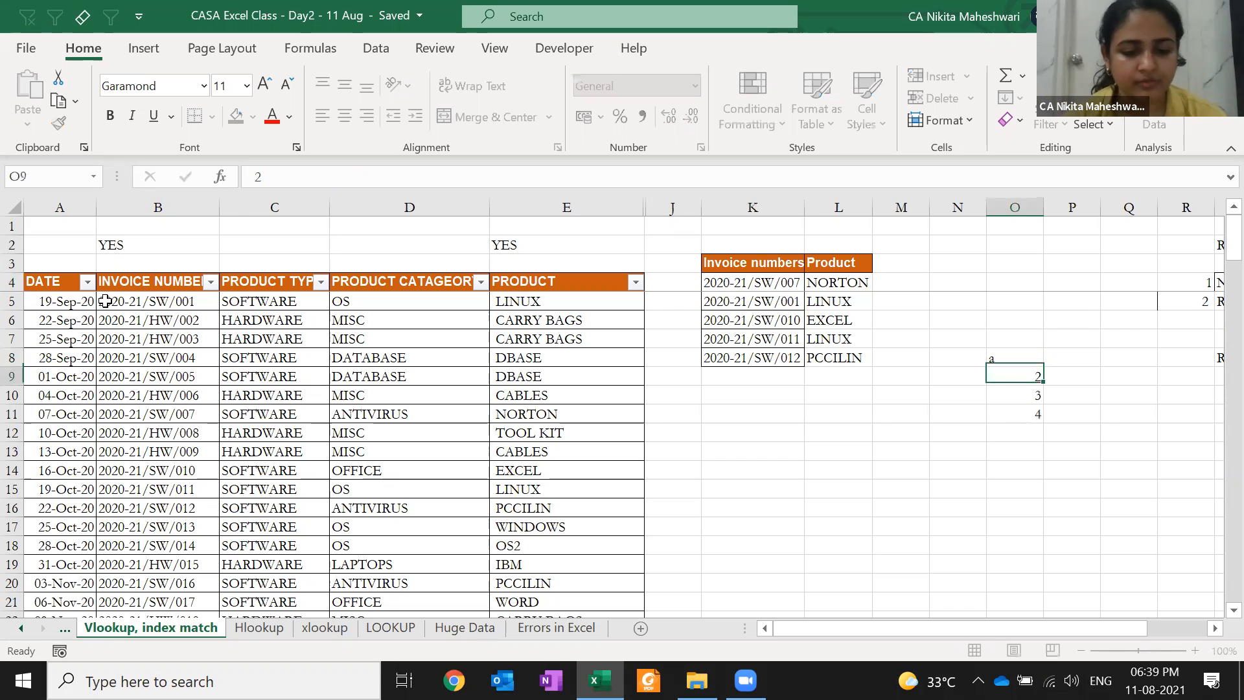
{"action": "key", "text": "Return"}
{"action": "type", "text": "b"}
{"action": "key", "text": "Return"}
{"action": "type", "text": "c"}
{"action": "key", "text": "Return"}
{"action": "type", "text": "d"}
Put the lookup value a in P5
{"action": "key", "text": "Return"}
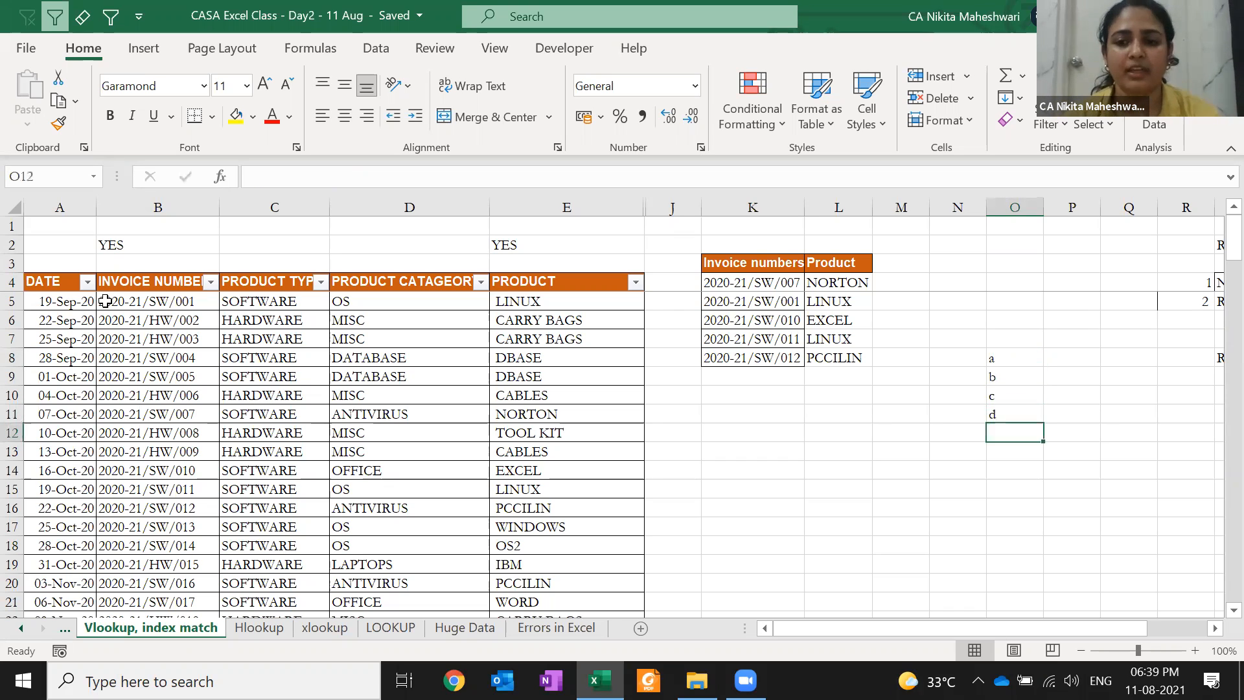
{"action": "key", "text": "Up"}
{"action": "key", "text": "Up"}
{"action": "key", "text": "Up"}
{"action": "key", "text": "Up"}
{"action": "key", "text": "Up"}
{"action": "key", "text": "Right"}
{"action": "key", "text": "Up"}
{"action": "key", "text": "Up"}
{"action": "type", "text": "a"}
{"action": "key", "text": "Return"}
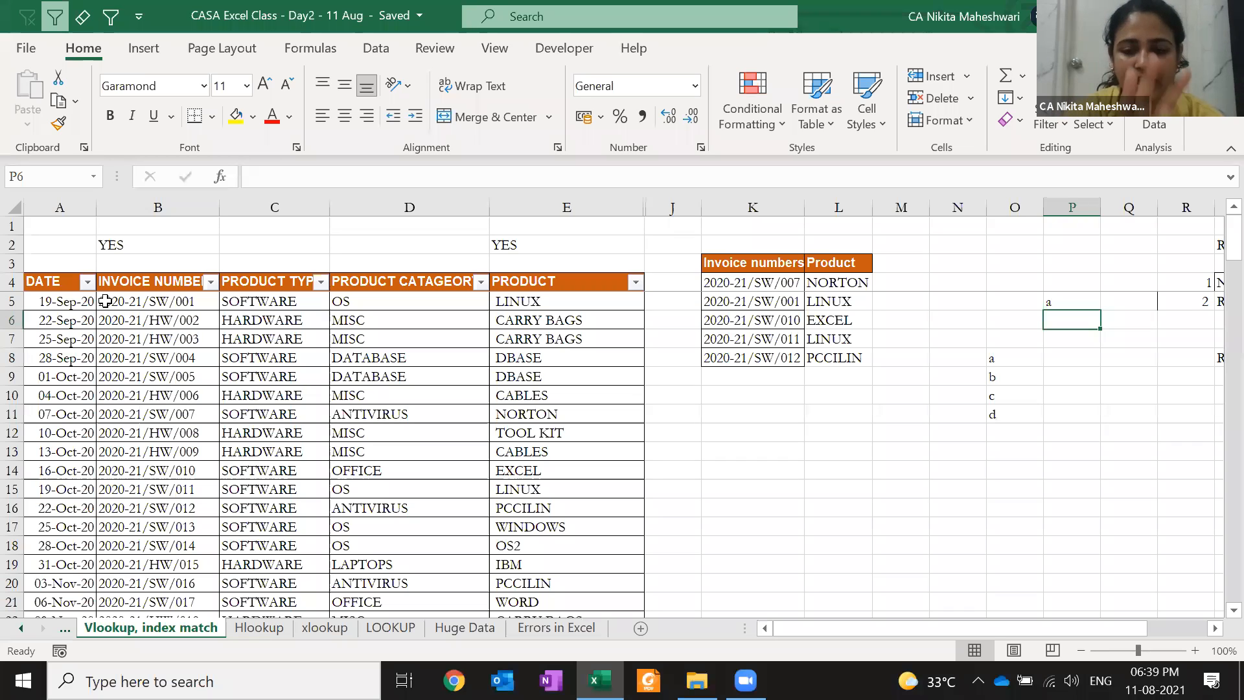
Enter =MATCH(P5,$O$8:$O$11,0) in P6 so it returns 1 for a
{"action": "type", "text": "=match"}
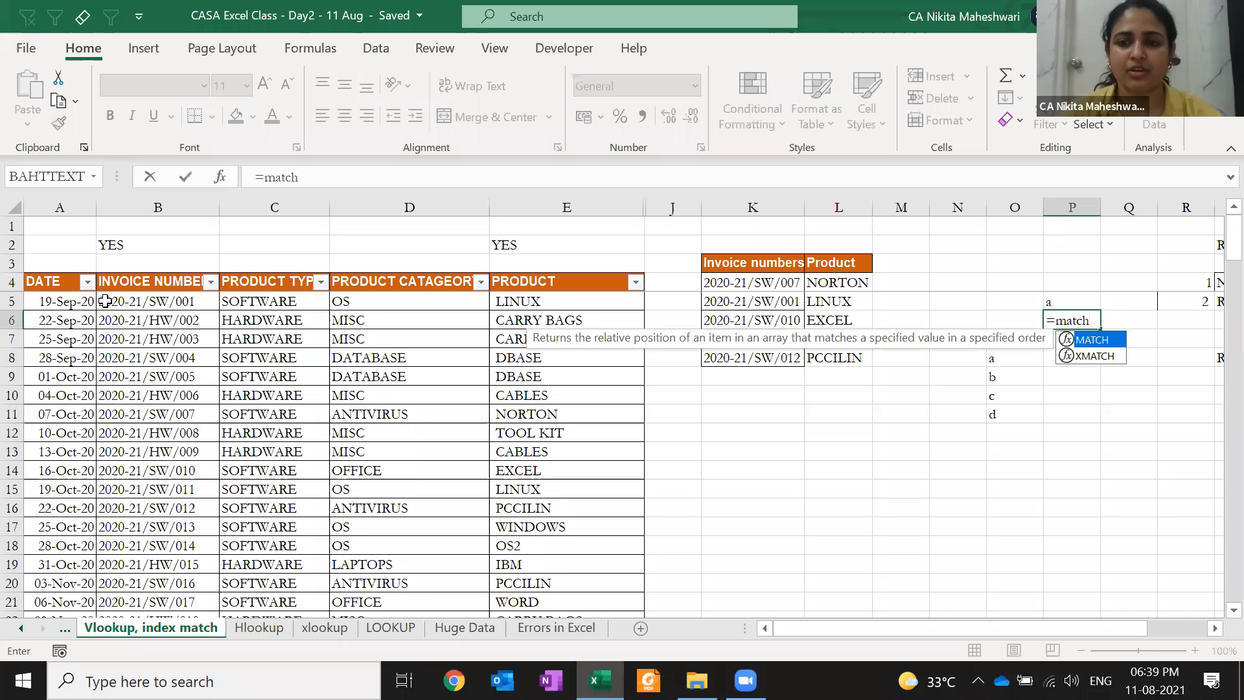
{"action": "key", "text": "Tab"}
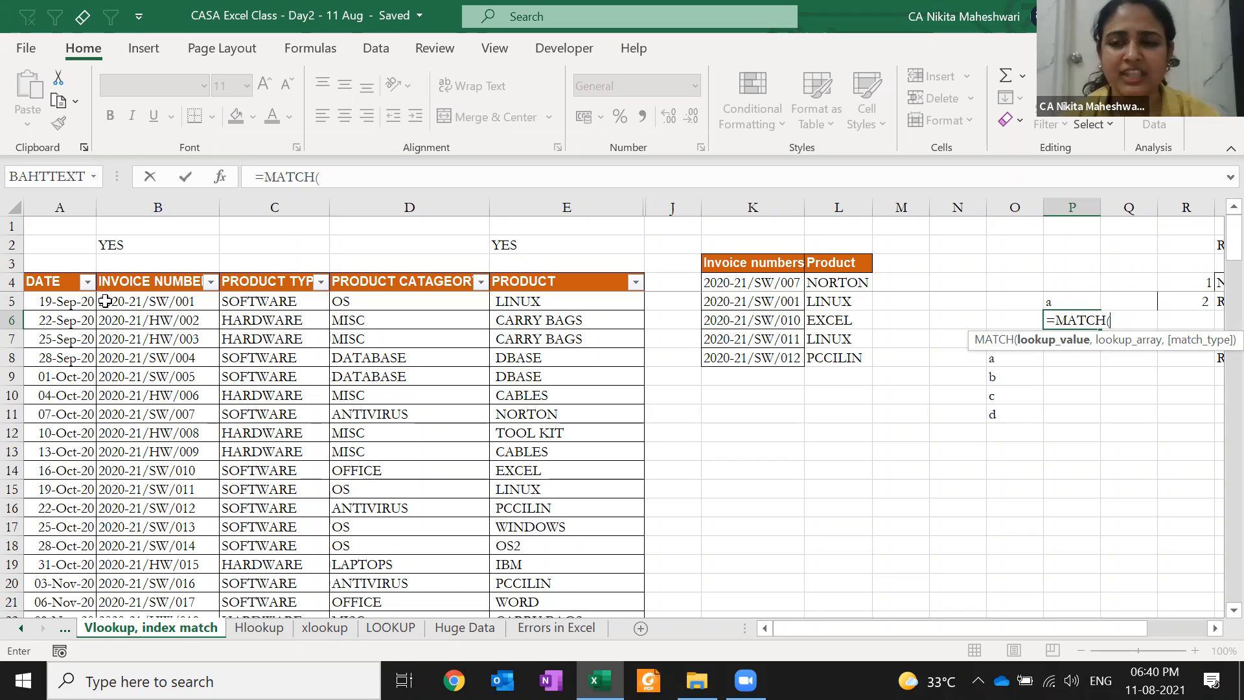
{"action": "key", "text": "Up"}
{"action": "type", "text": ","}
{"action": "left_click", "coordinate": [1014, 376]}
{"action": "left_click_drag", "start_coordinate": [1014, 359], "coordinate": [1015, 415]}
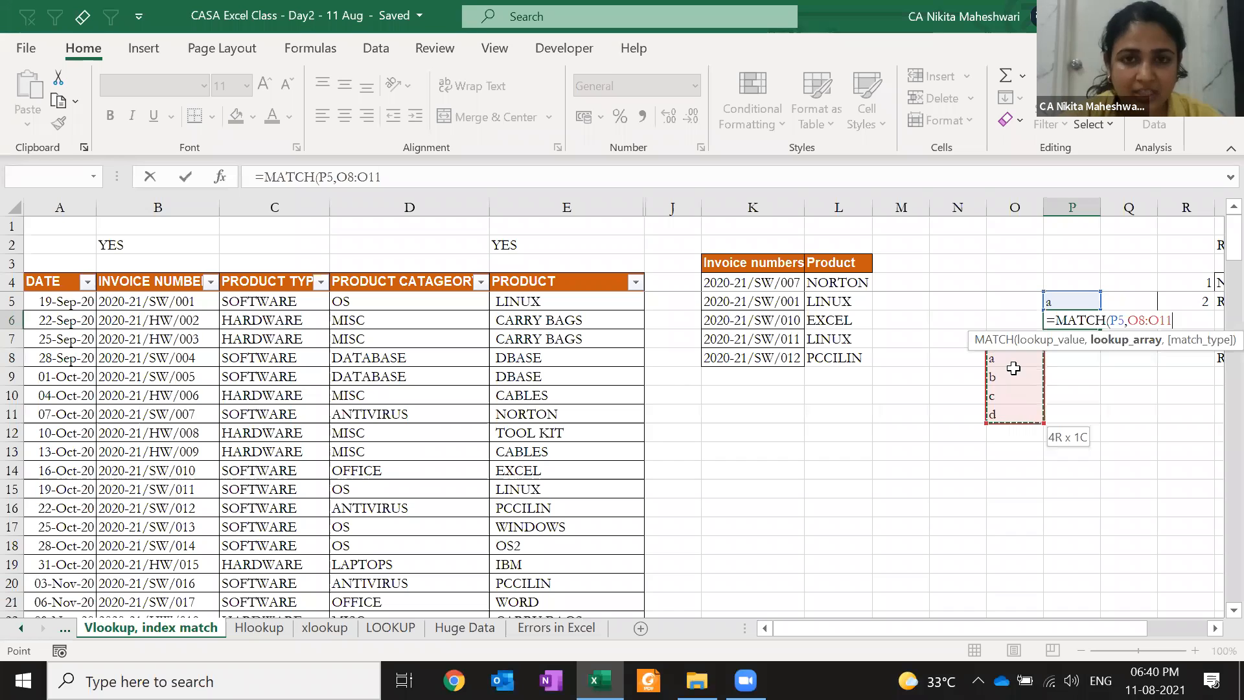
{"action": "key", "text": "F4"}
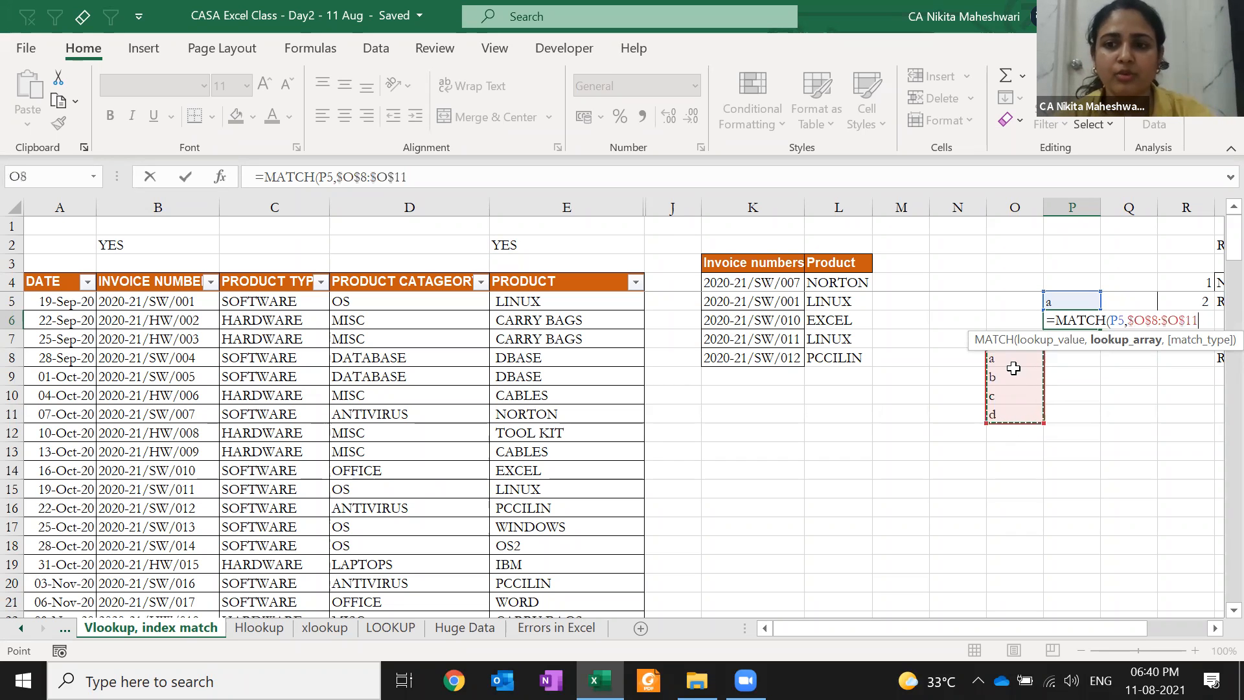
{"action": "type", "text": ","}
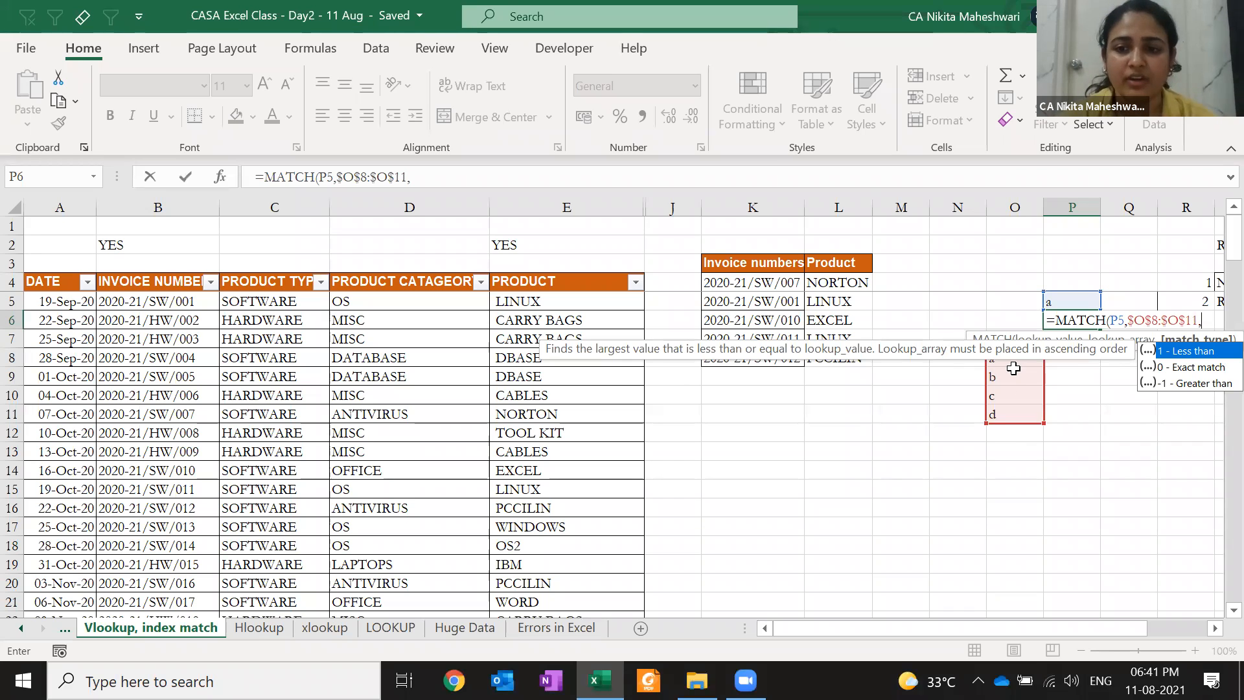
{"action": "type", "text": "0)"}
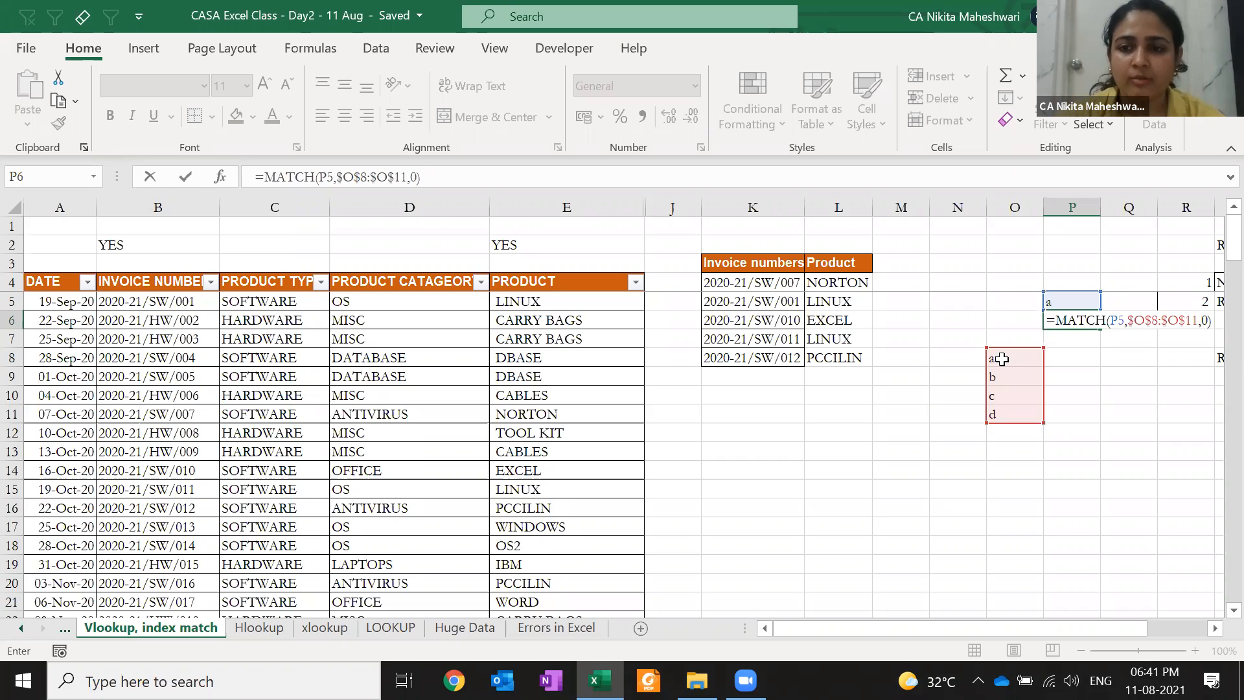
{"action": "key", "text": "ctrl+Return"}
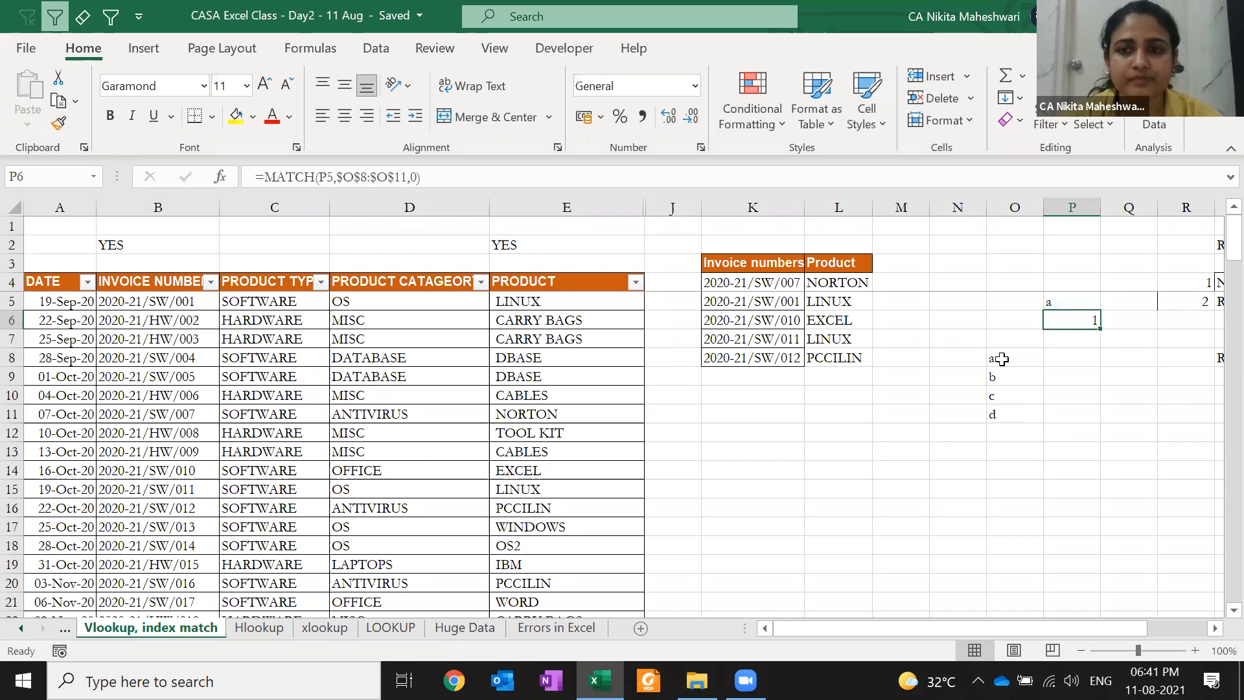
Change the lookup value in P5 to c
{"action": "key", "text": "Up"}
{"action": "type", "text": "c"}
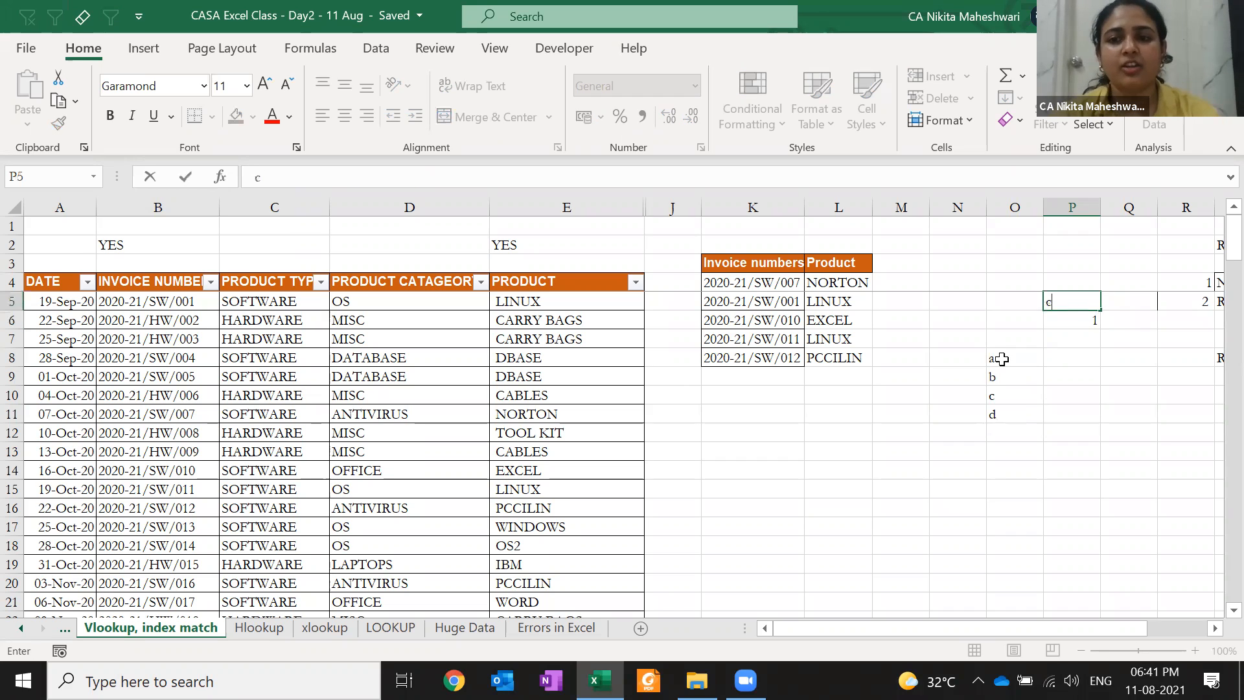
{"action": "key", "text": "Return"}
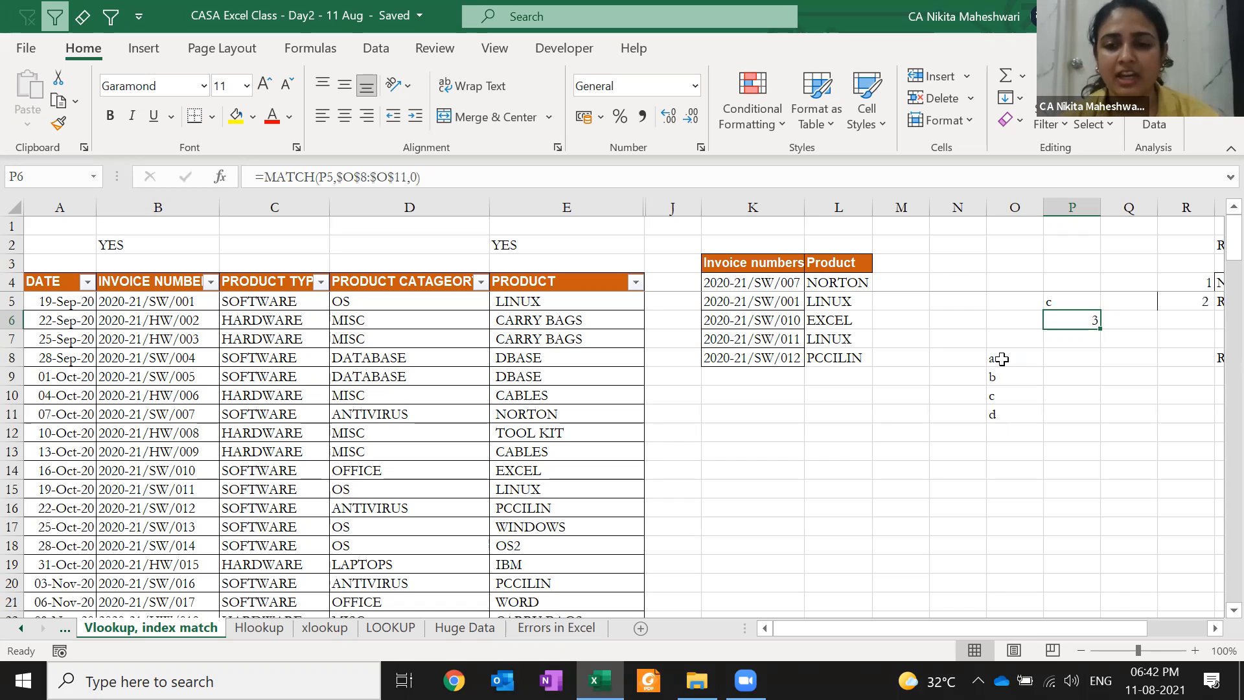
Change O9 from b to c so MATCH returns the first match position, 2
{"action": "left_click", "coordinate": [1003, 415]}
{"action": "key", "text": "Up"}
{"action": "key", "text": "Up"}
{"action": "type", "text": "c"}
{"action": "key", "text": "Return"}
{"action": "key", "text": "Up"}
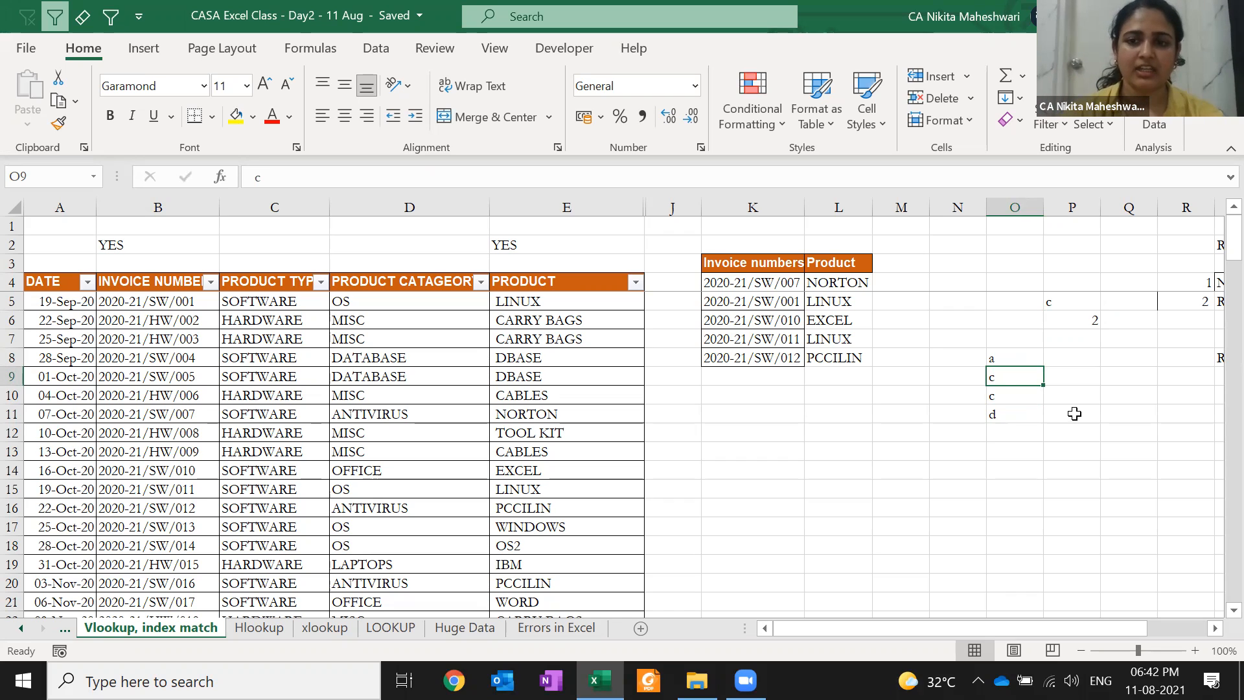
{"action": "left_click", "coordinate": [1074, 413]}
{"action": "key", "text": "Up"}
{"action": "key", "text": "Up"}
{"action": "key", "text": "Up"}
{"action": "key", "text": "Up"}
{"action": "key", "text": "Up"}
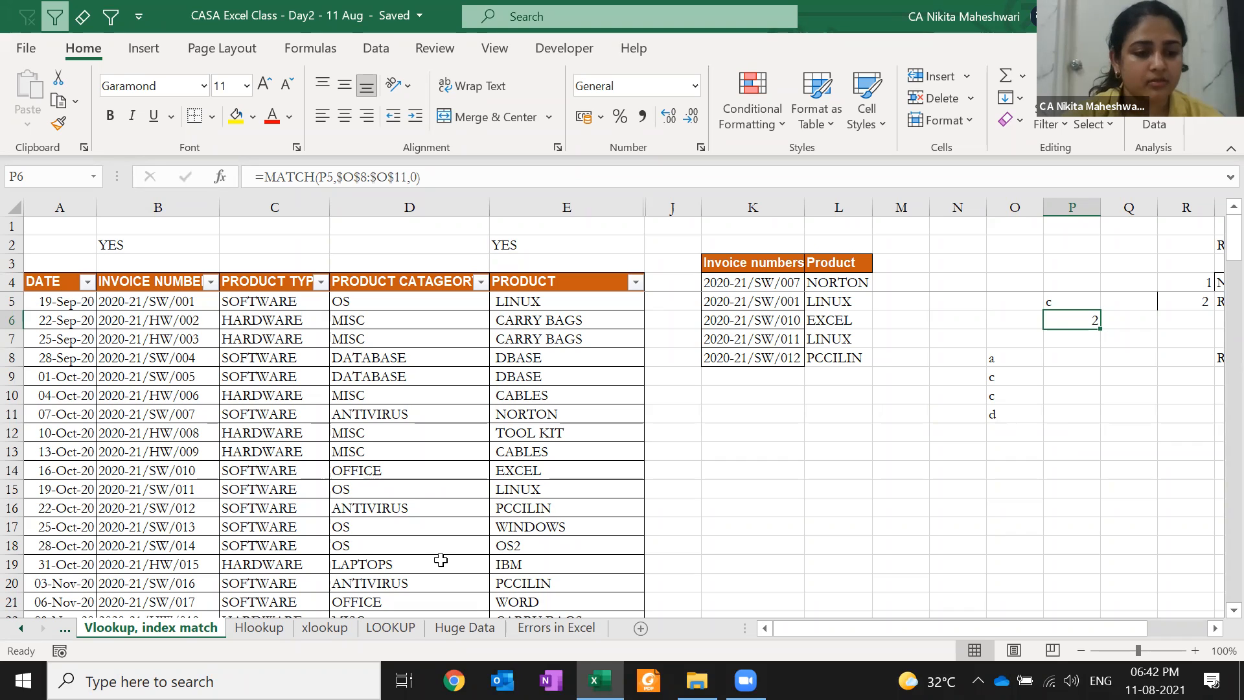
{"action": "left_click", "coordinate": [167, 498]}
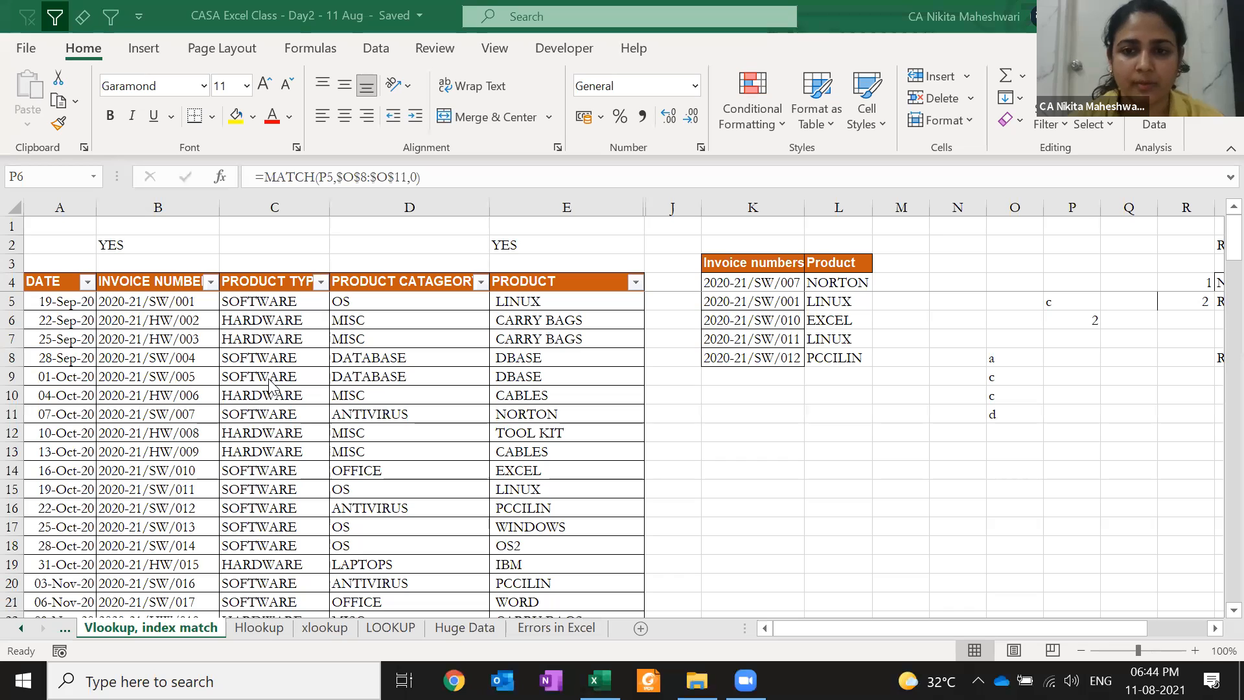
{"action": "left_click", "coordinate": [363, 345]}
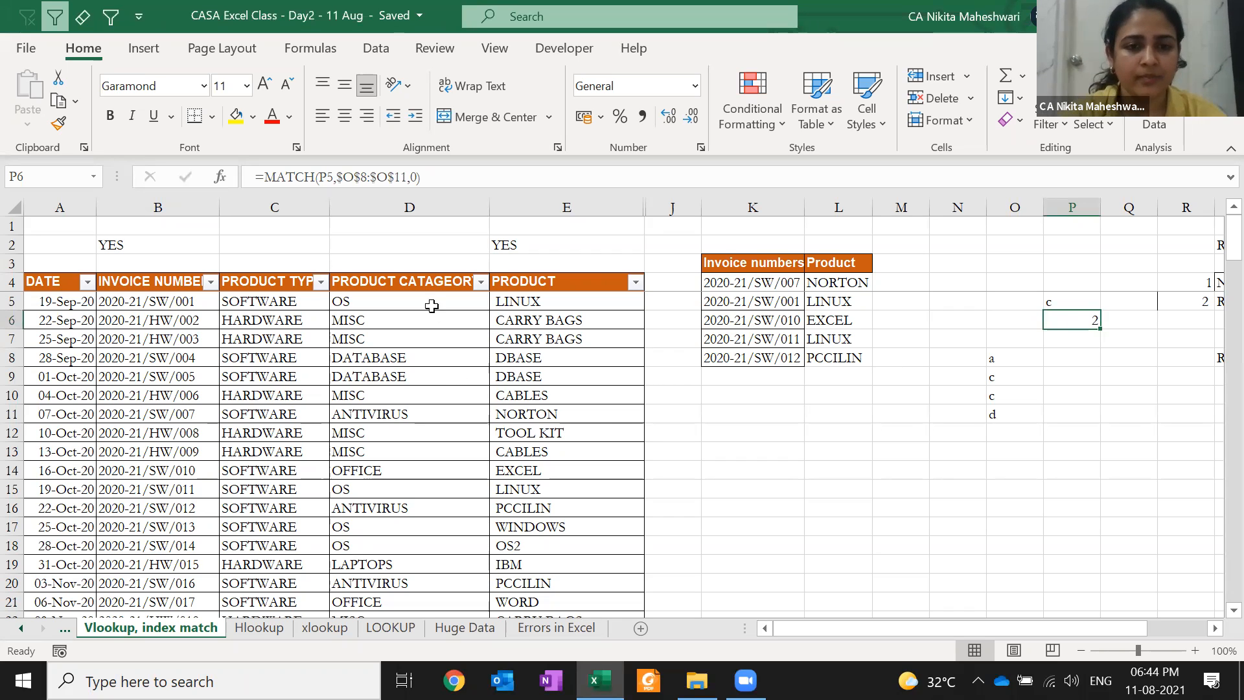
{"action": "left_click", "coordinate": [818, 283]}
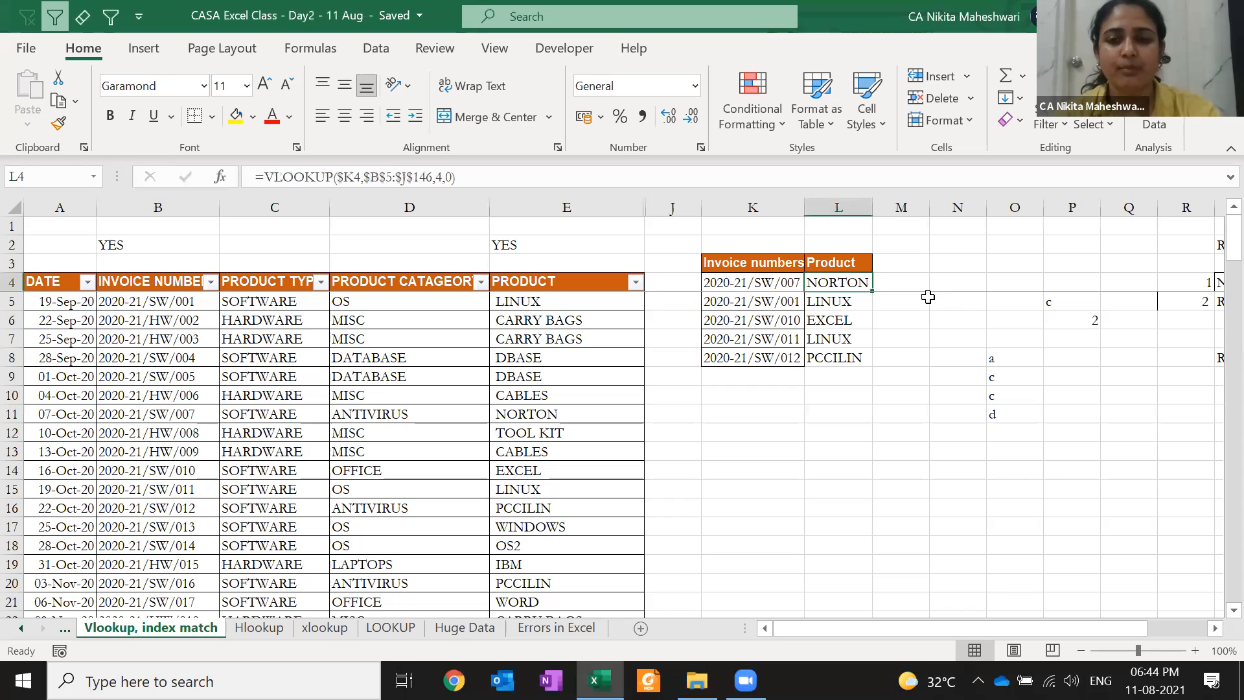
{"action": "key", "text": "F2"}
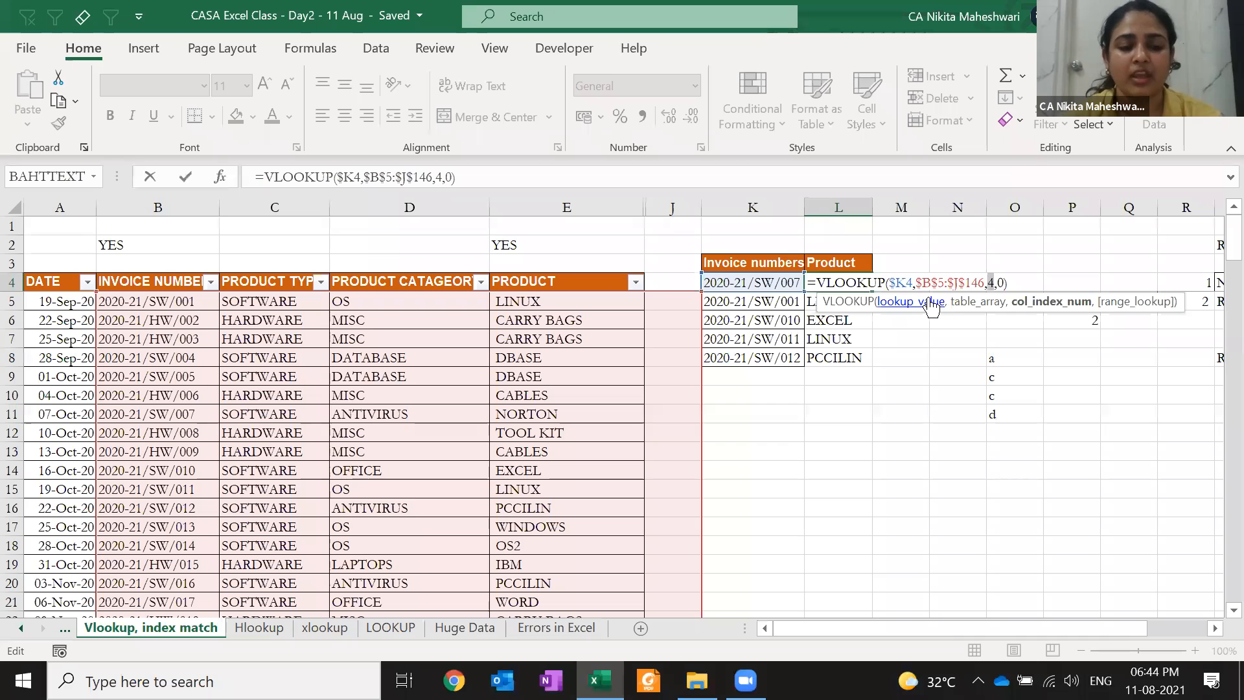
{"action": "left_click", "coordinate": [931, 285]}
{"action": "key", "text": "Right"}
{"action": "key", "text": "Right"}
{"action": "key", "text": "Right"}
{"action": "key", "text": "Right"}
{"action": "key", "text": "Right"}
{"action": "key", "text": "Right"}
{"action": "key", "text": "Right"}
{"action": "key", "text": "Right"}
{"action": "key", "text": "Right"}
{"action": "key", "text": "Right"}
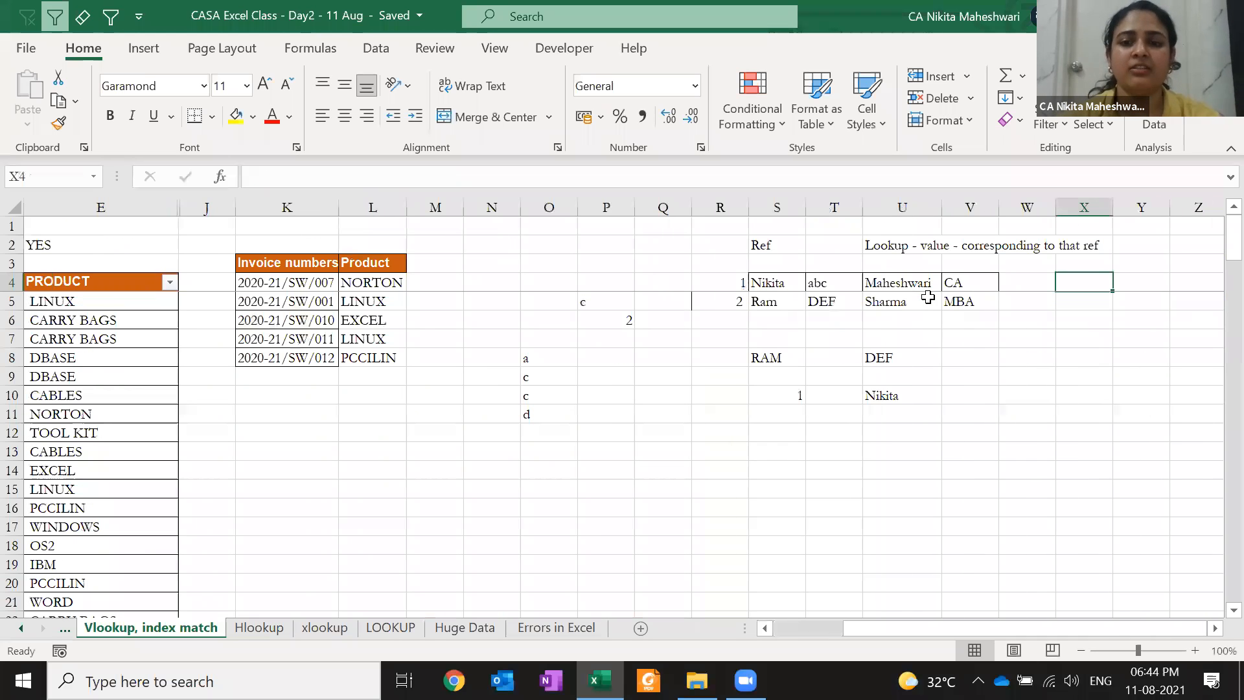
{"action": "key", "text": "Left"}
{"action": "key", "text": "Left"}
{"action": "key", "text": "Down"}
{"action": "key", "text": "Down"}
{"action": "key", "text": "Left"}
{"action": "key", "text": "Down"}
{"action": "key", "text": "Down"}
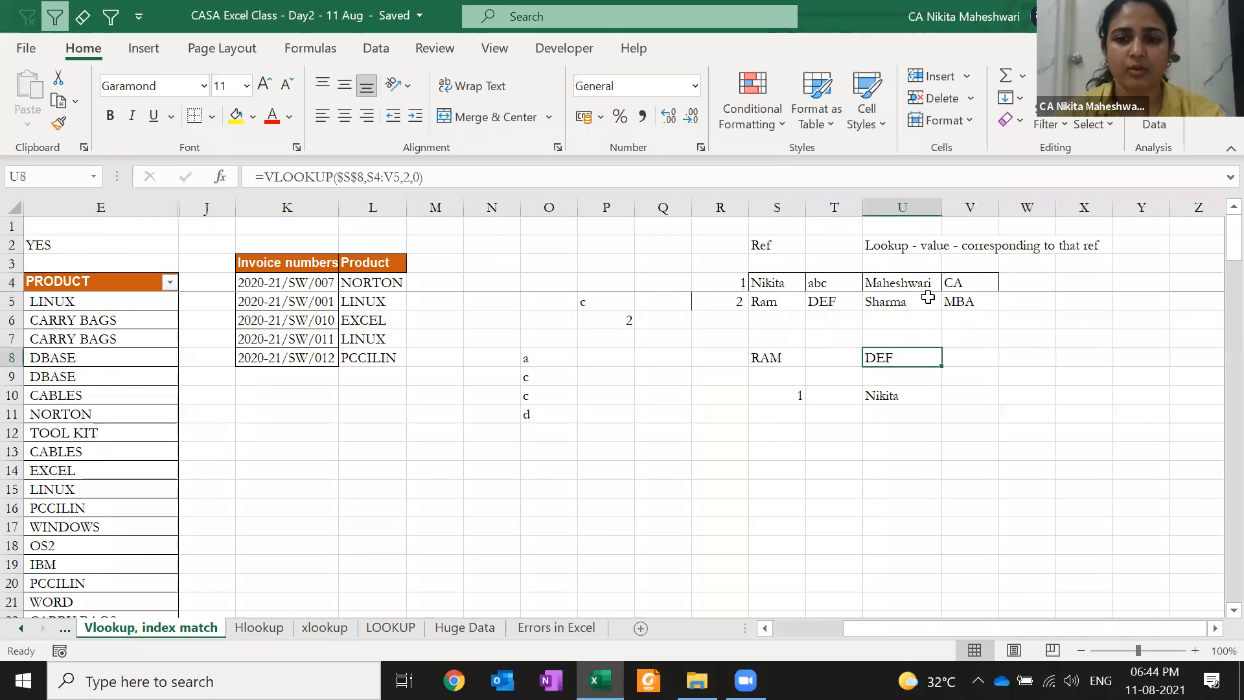
Insert a blank column T inside the VLOOKUP range, turning the result to 0
{"action": "key", "text": "F2"}
{"action": "key", "text": "ctrl+Return"}
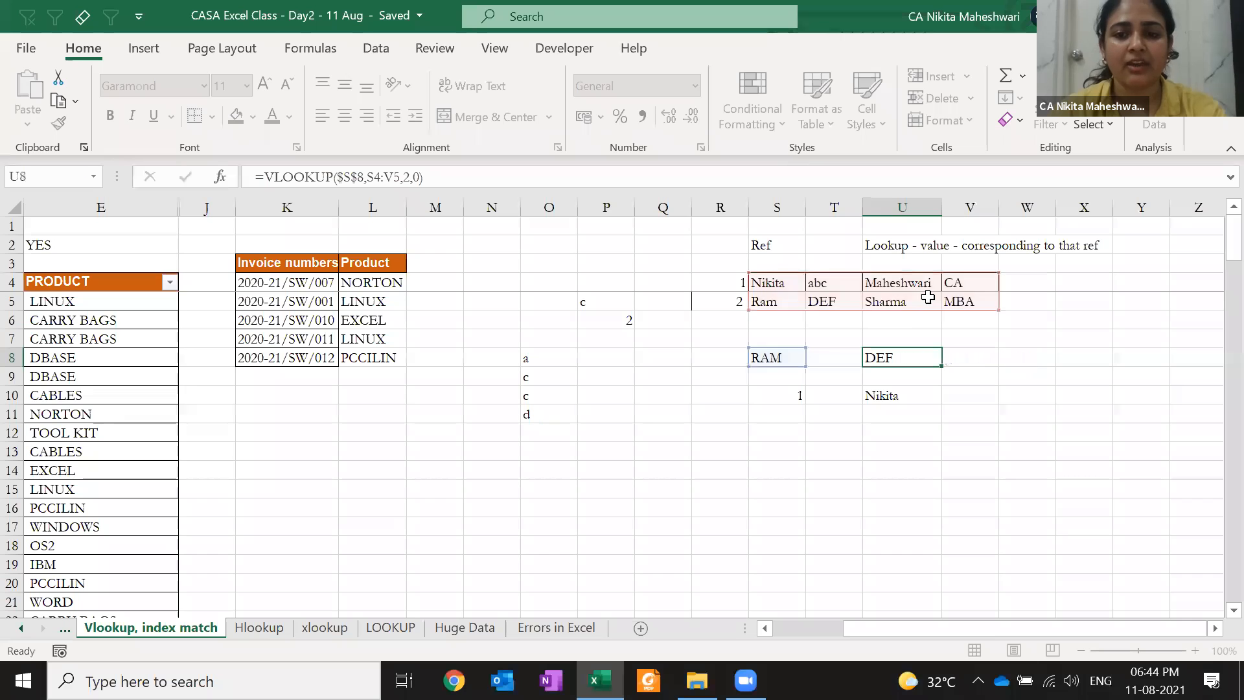
{"action": "key", "text": "Left"}
{"action": "key", "text": "Up"}
{"action": "key", "text": "Up"}
{"action": "key", "text": "Up"}
{"action": "key", "text": "ctrl+space"}
{"action": "key", "text": "ctrl+shift+plus"}
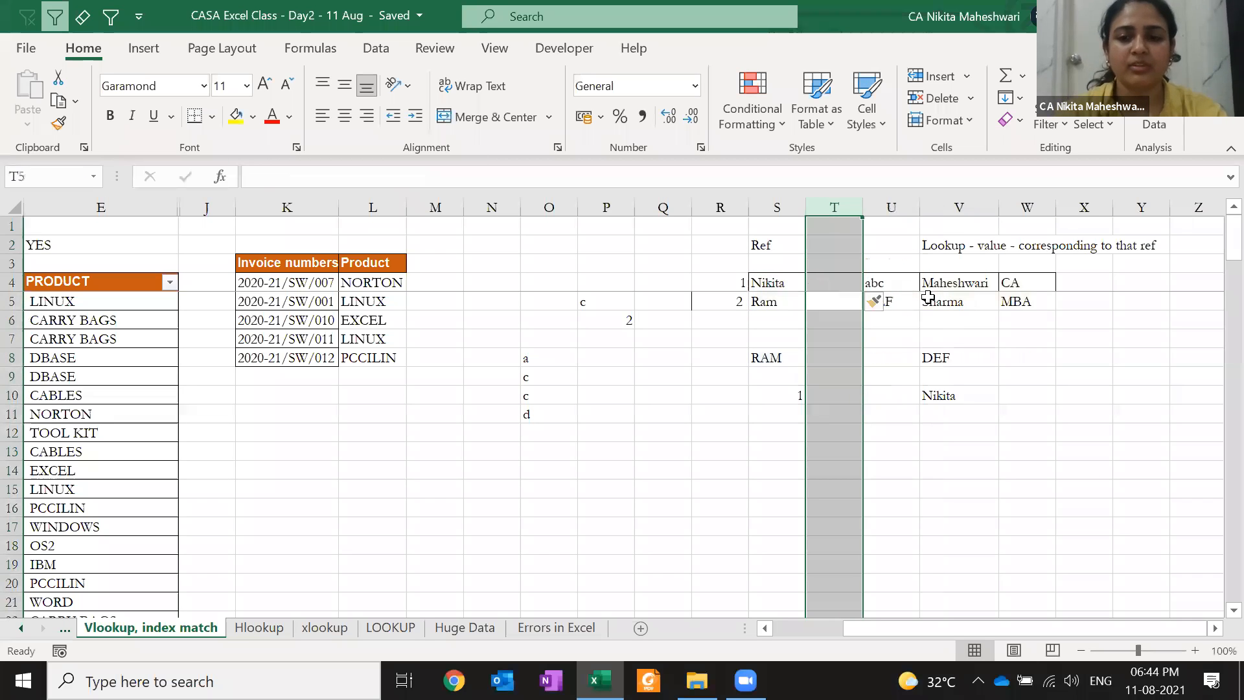
{"action": "key", "text": "Right"}
{"action": "key", "text": "Down"}
{"action": "key", "text": "Down"}
{"action": "key", "text": "Right"}
{"action": "key", "text": "Down"}
Inspect the shifted range, undo the inserted column, and review U8's column index 2
{"action": "key", "text": "F2"}
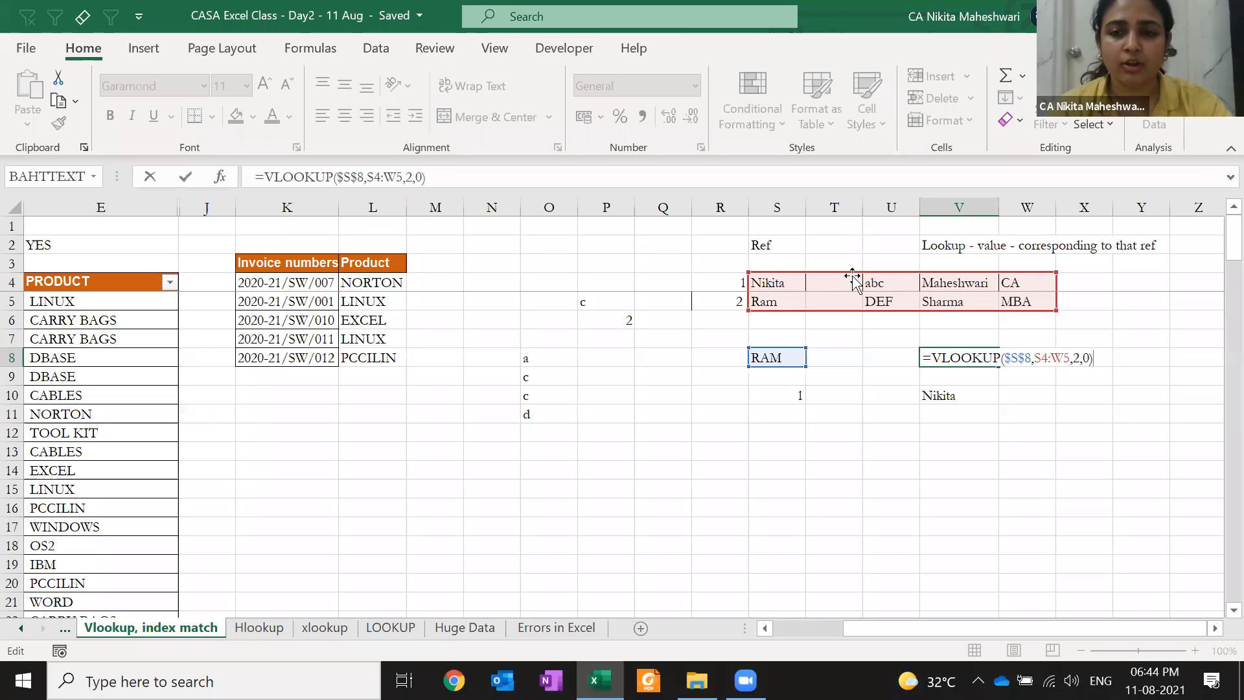
{"action": "key", "text": "Escape"}
{"action": "key", "text": "ctrl+z"}
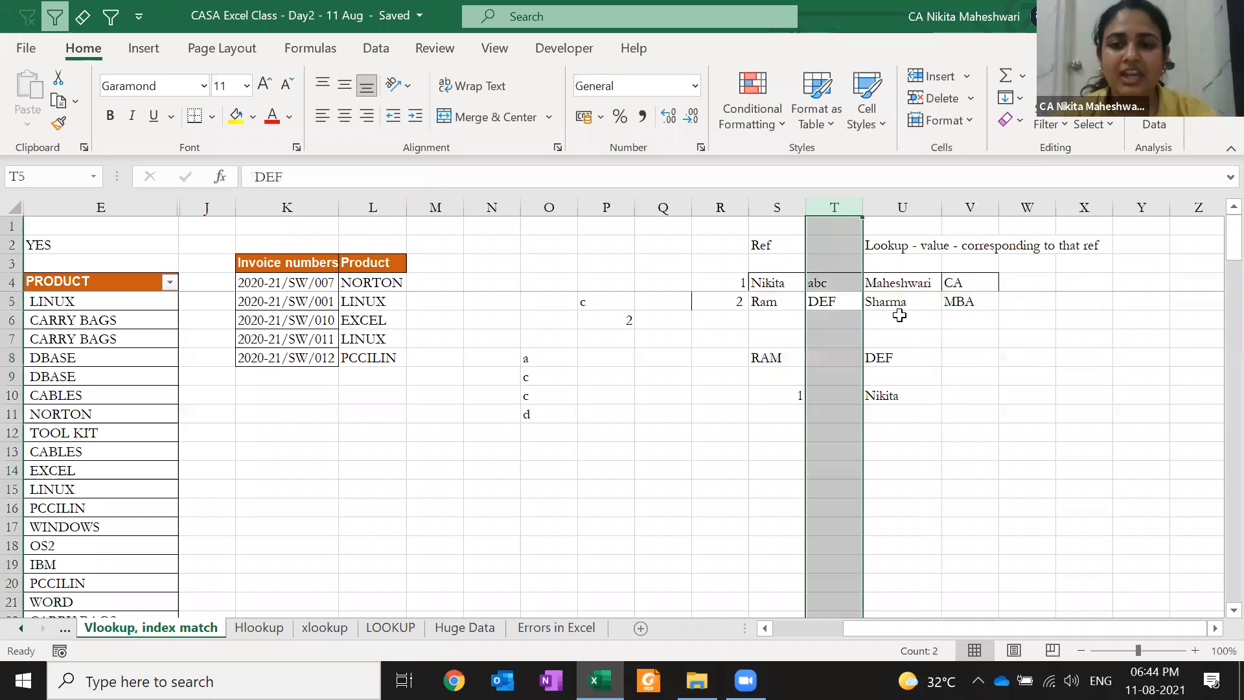
{"action": "left_click", "coordinate": [899, 316]}
{"action": "key", "text": "Down"}
{"action": "key", "text": "Down"}
{"action": "key", "text": "F2"}
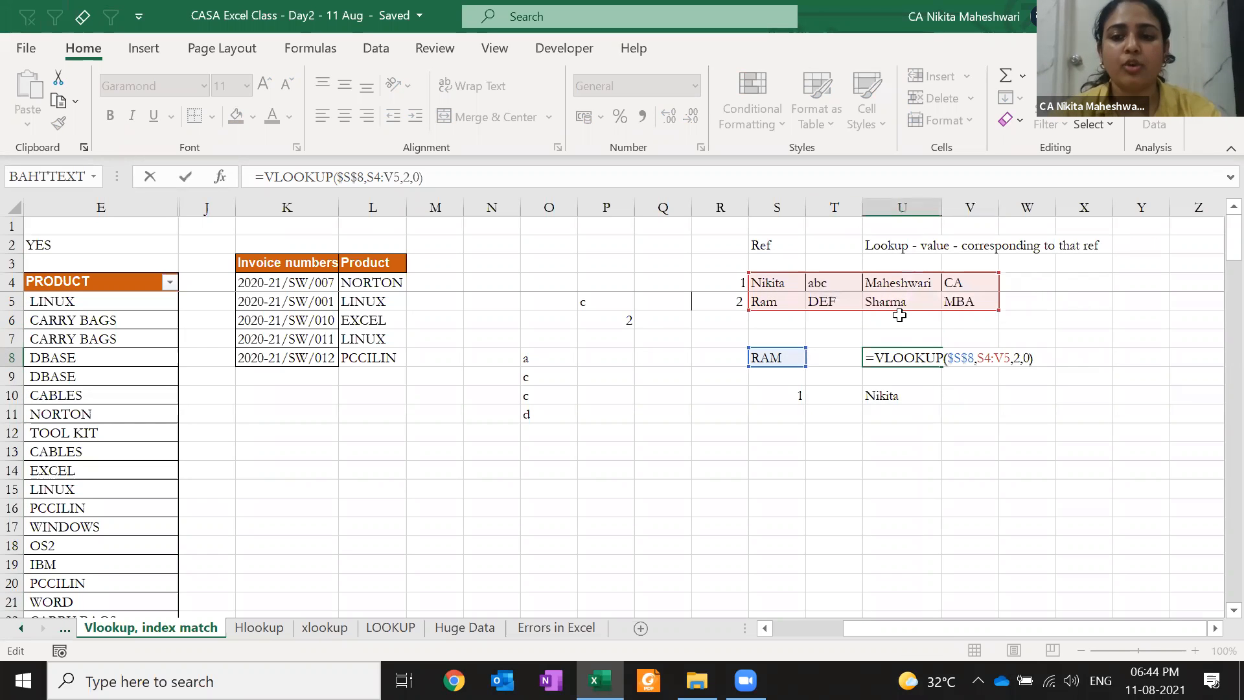
{"action": "key", "text": "Left"}
{"action": "key", "text": "Left"}
{"action": "key", "text": "shift+Left"}
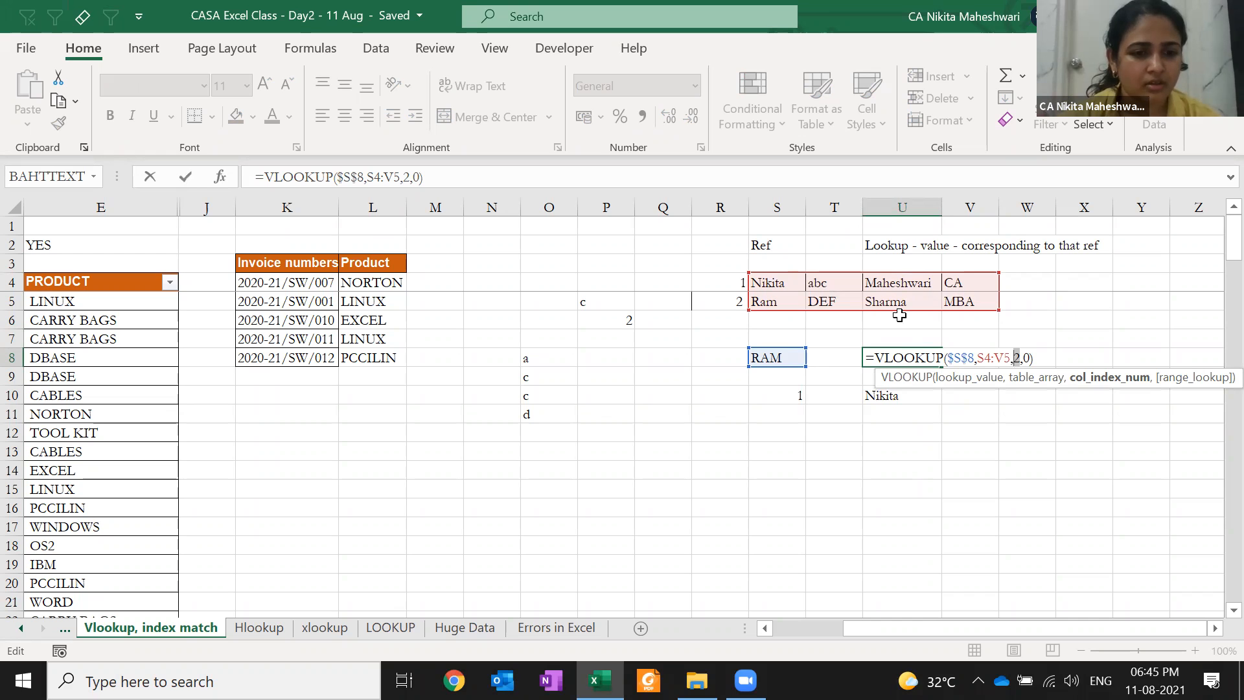
{"action": "key", "text": "Escape"}
Return to cell A1 and the invoice table
{"action": "key", "text": "ctrl+Left"}
{"action": "key", "text": "ctrl+Left"}
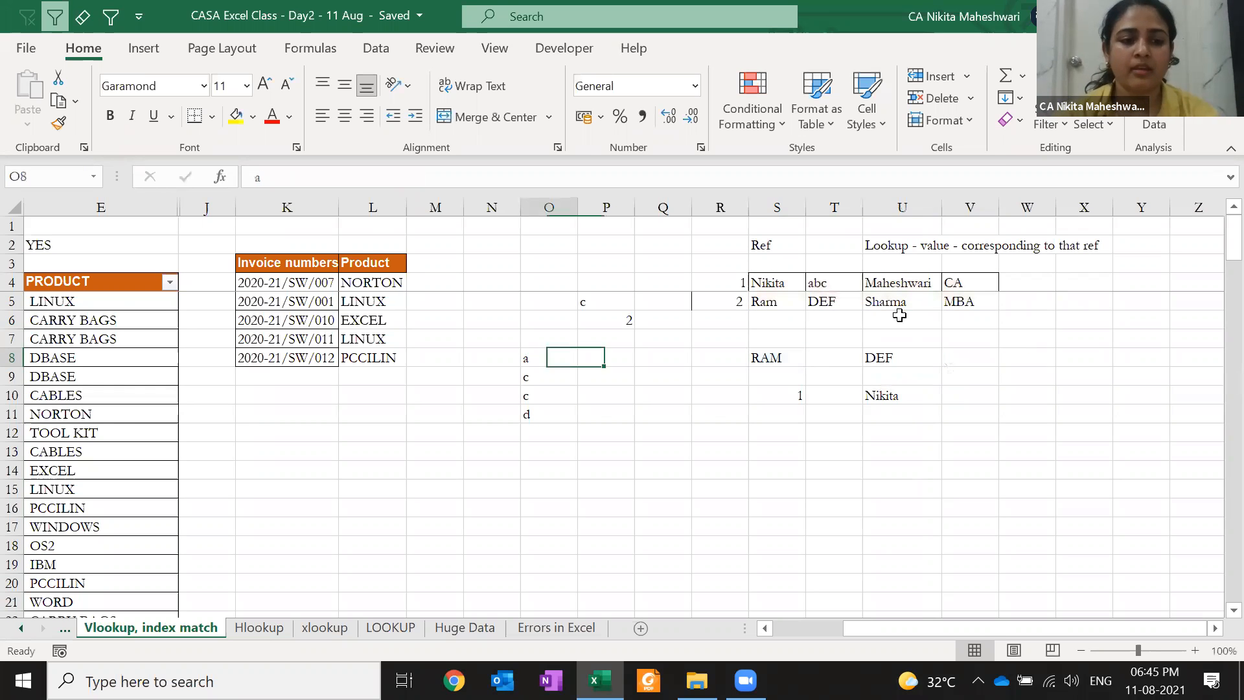
{"action": "key", "text": "ctrl+Up"}
{"action": "key", "text": "ctrl+Left"}
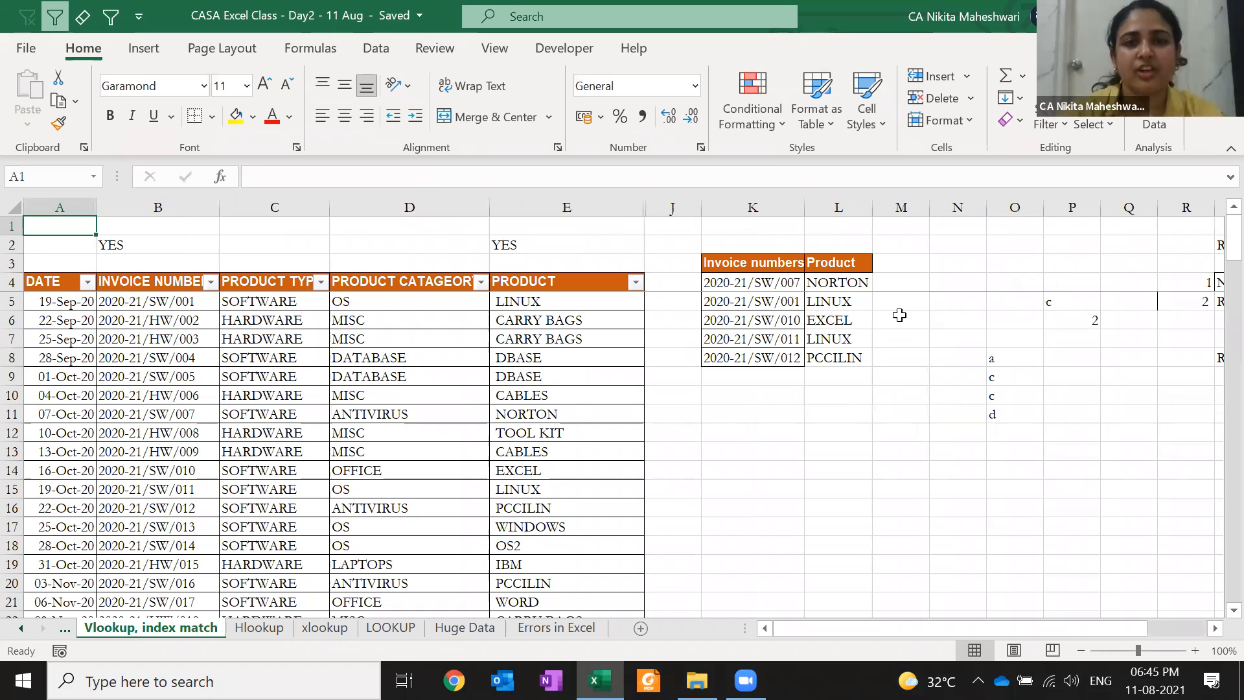
Unhide columns F to I by selecting the headers across them, then reselect the header row
{"action": "key", "text": "Right"}
{"action": "key", "text": "Right"}
{"action": "key", "text": "Right"}
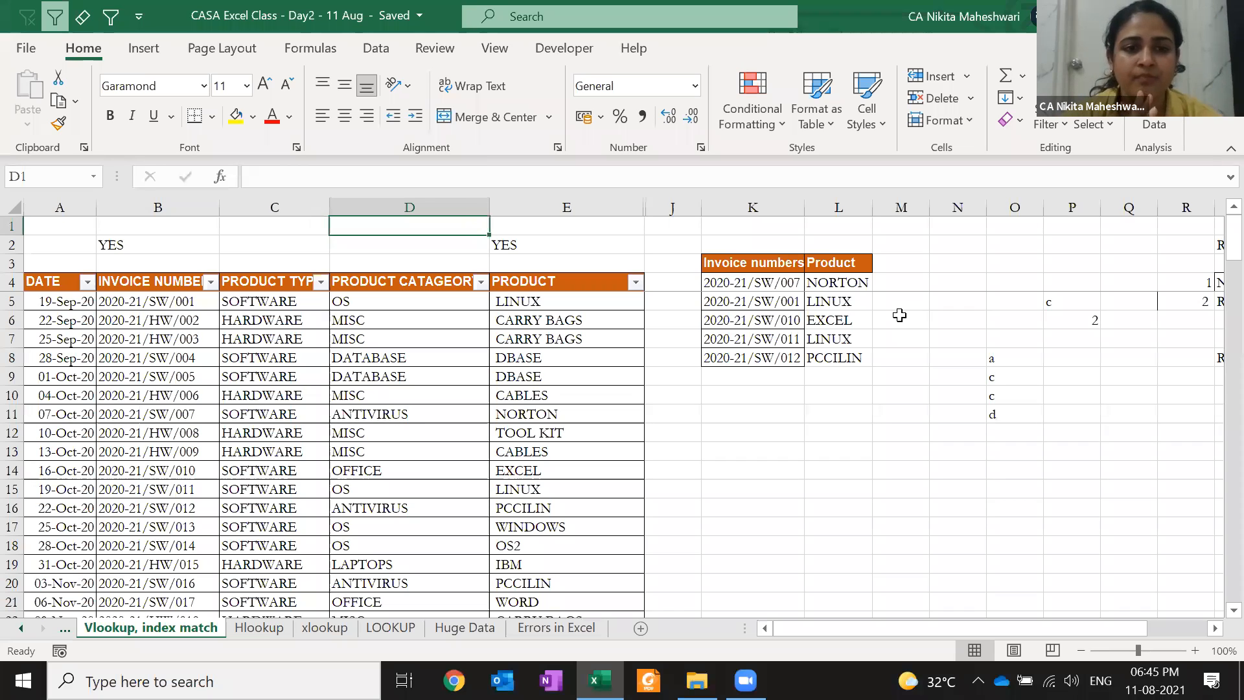
{"action": "left_click", "coordinate": [183, 283]}
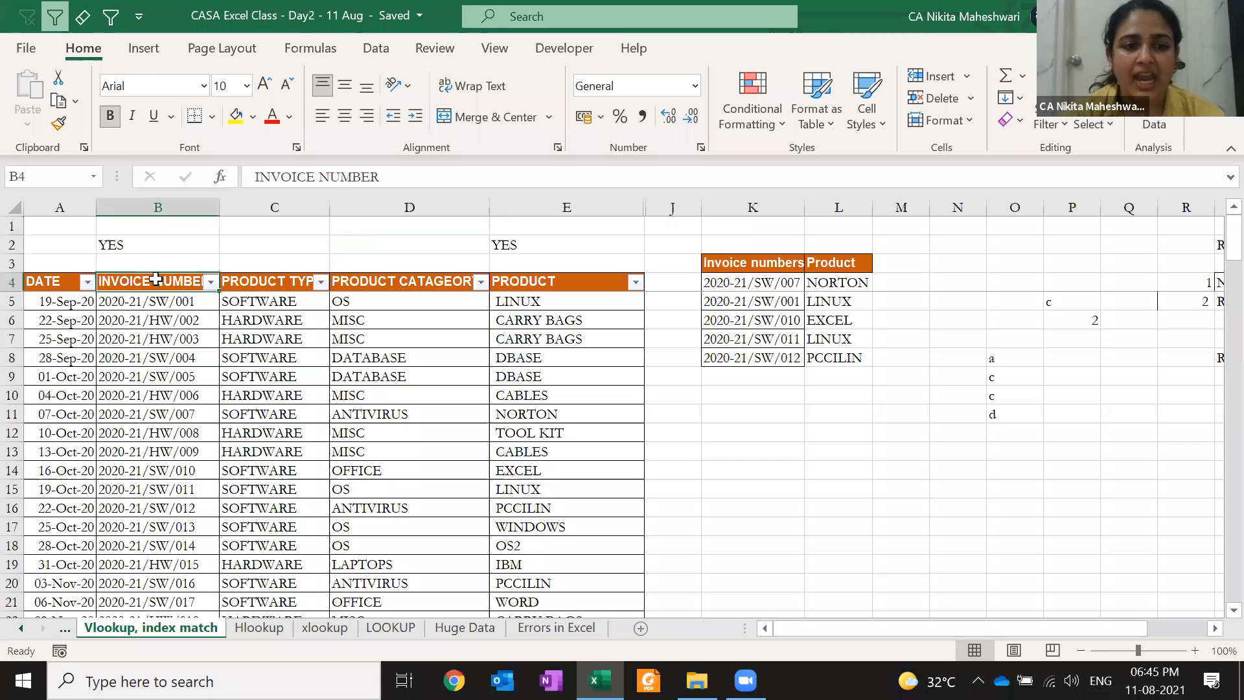
{"action": "left_click_drag", "start_coordinate": [512, 280], "coordinate": [678, 282]}
{"action": "key", "text": "alt+h"}
{"action": "key", "text": "o"}
{"action": "key", "text": "u"}
{"action": "key", "text": "l"}
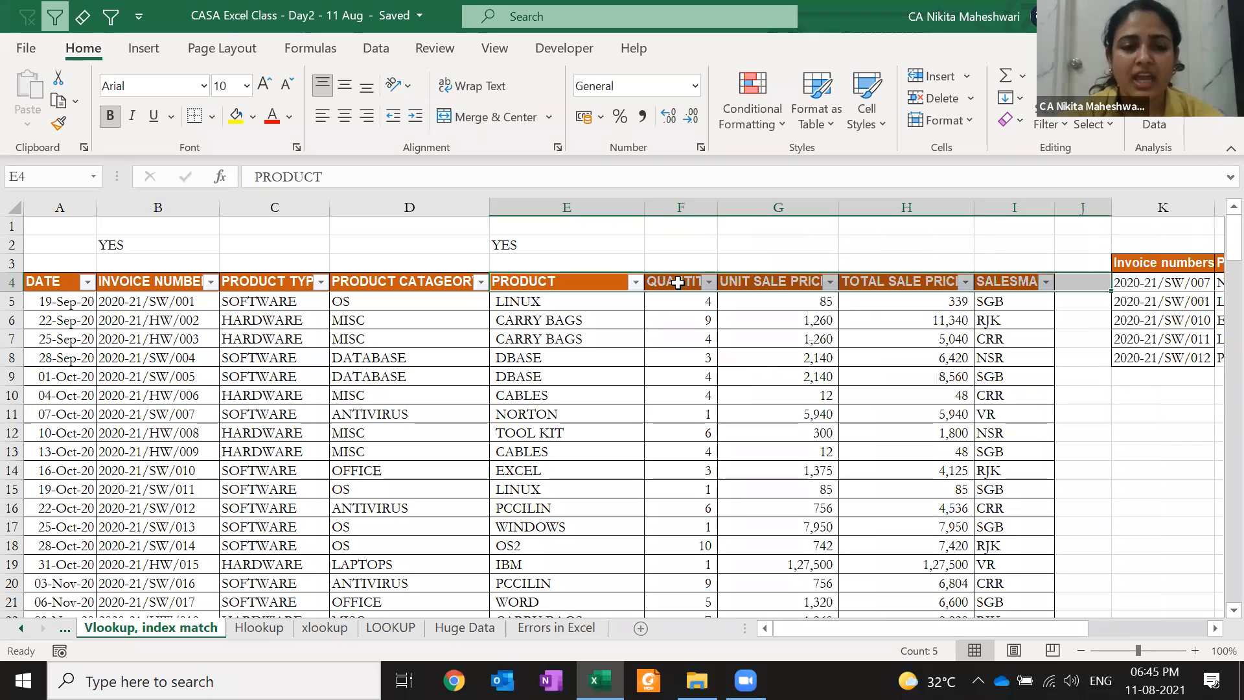
{"action": "key", "text": "Left"}
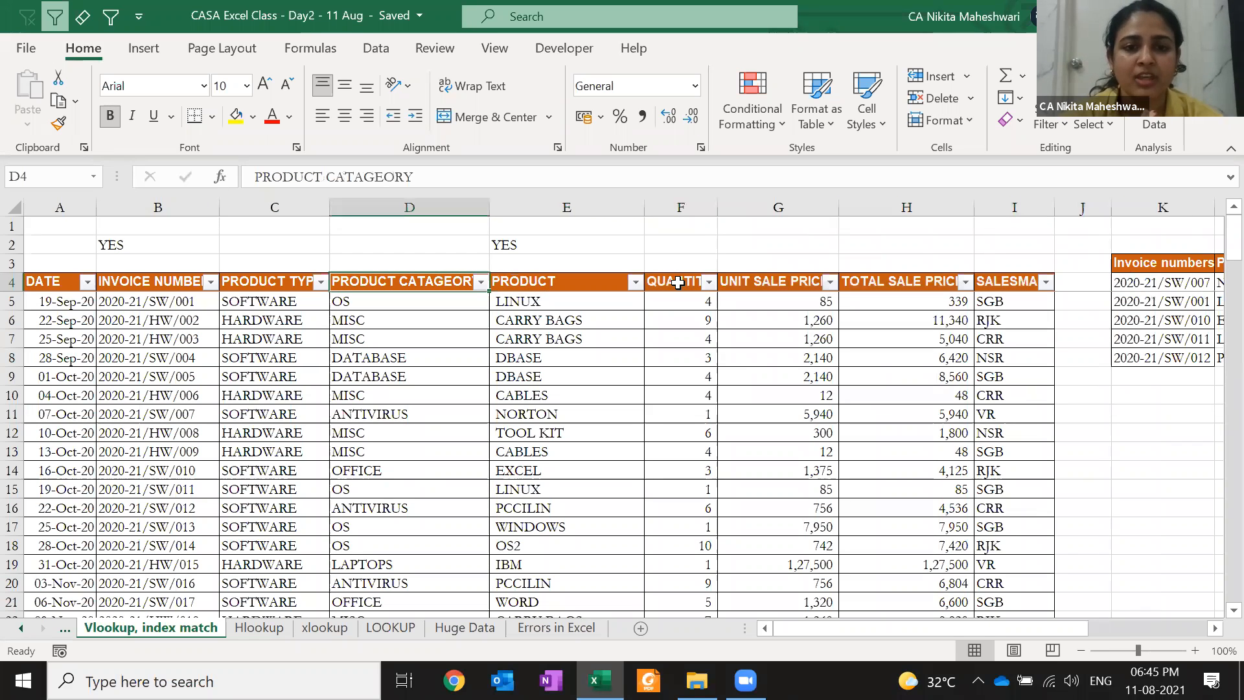
{"action": "left_click", "coordinate": [163, 291]}
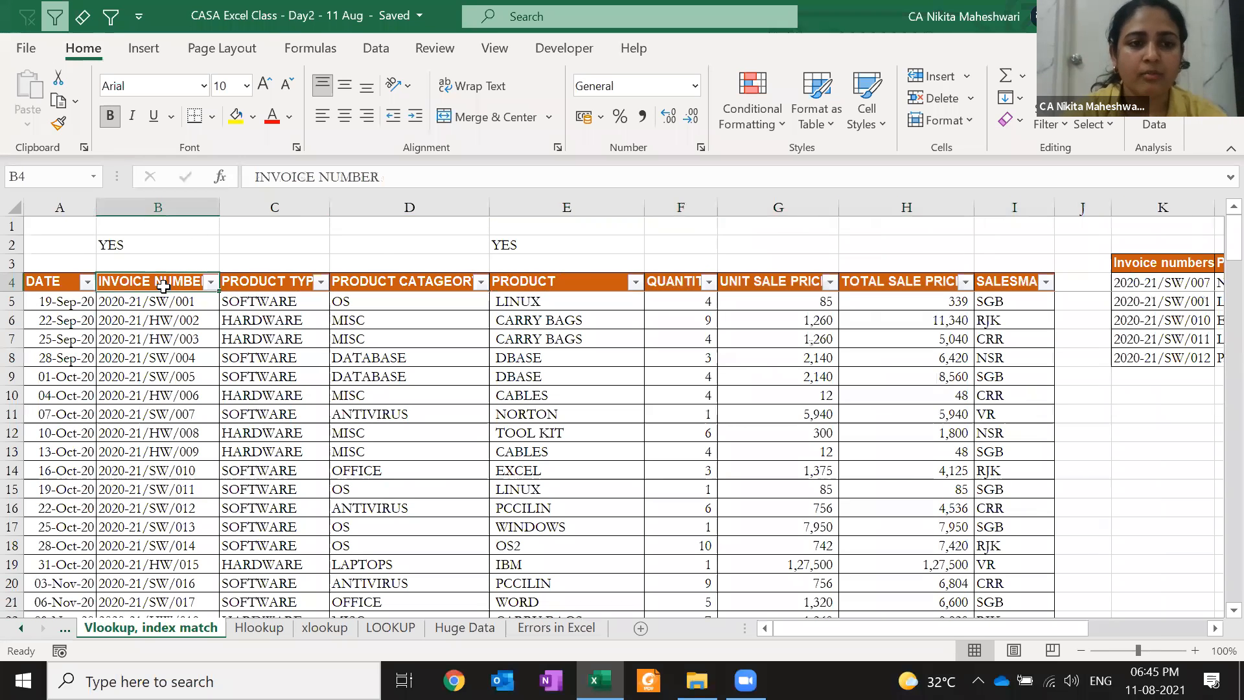
{"action": "key", "text": "ctrl+shift+Right"}
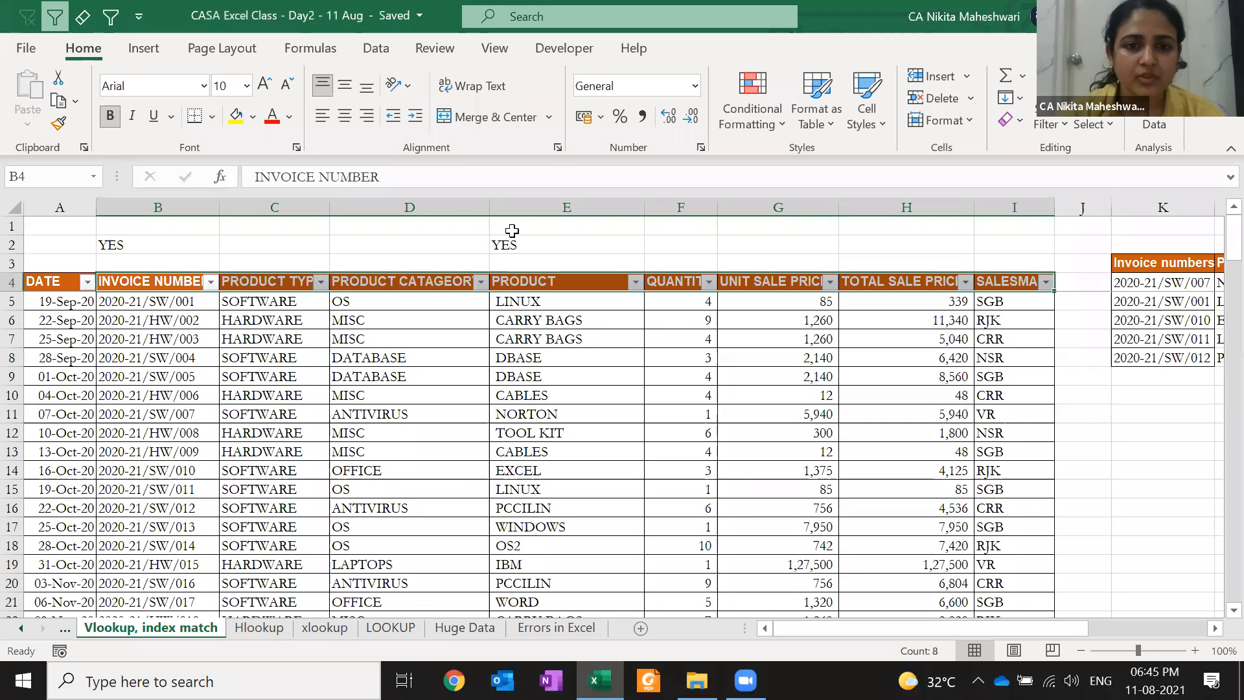
Delete the YES entries in E2 and B2, then undo the deletion
{"action": "left_click", "coordinate": [513, 226]}
{"action": "key", "text": "Down"}
{"action": "key", "text": "Delete"}
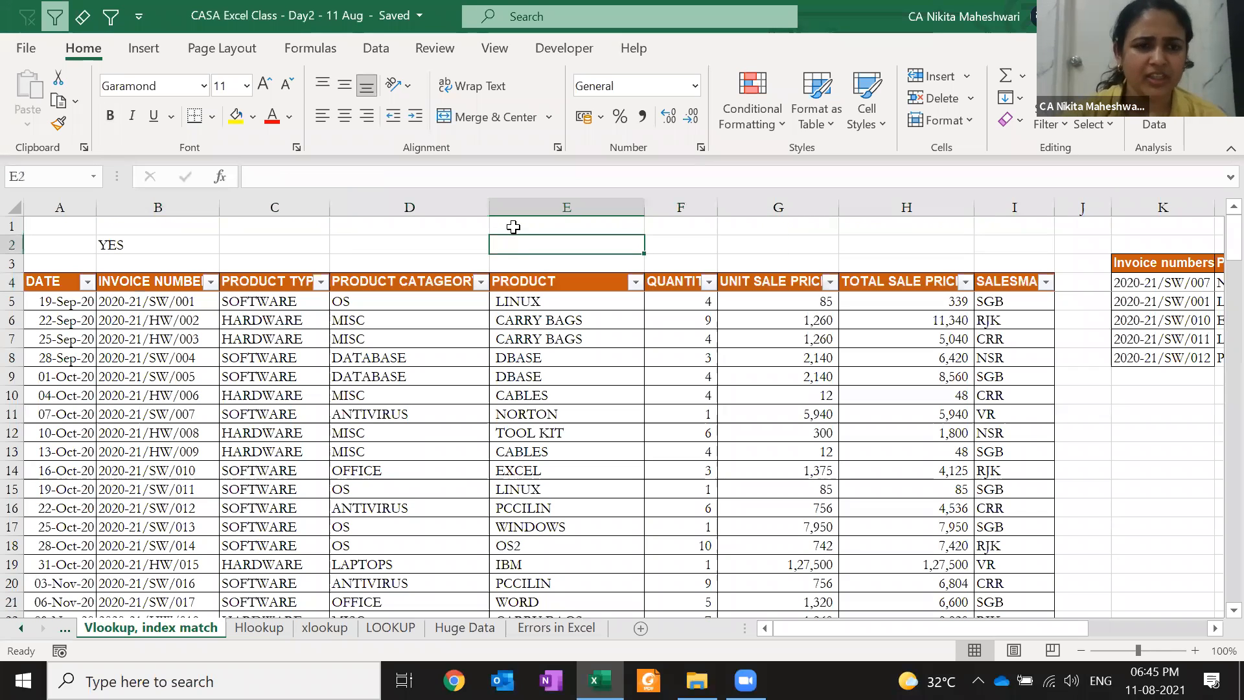
{"action": "key", "text": "Left"}
{"action": "key", "text": "Left"}
{"action": "key", "text": "Left"}
{"action": "key", "text": "Delete"}
{"action": "key", "text": "Right"}
{"action": "key", "text": "Right"}
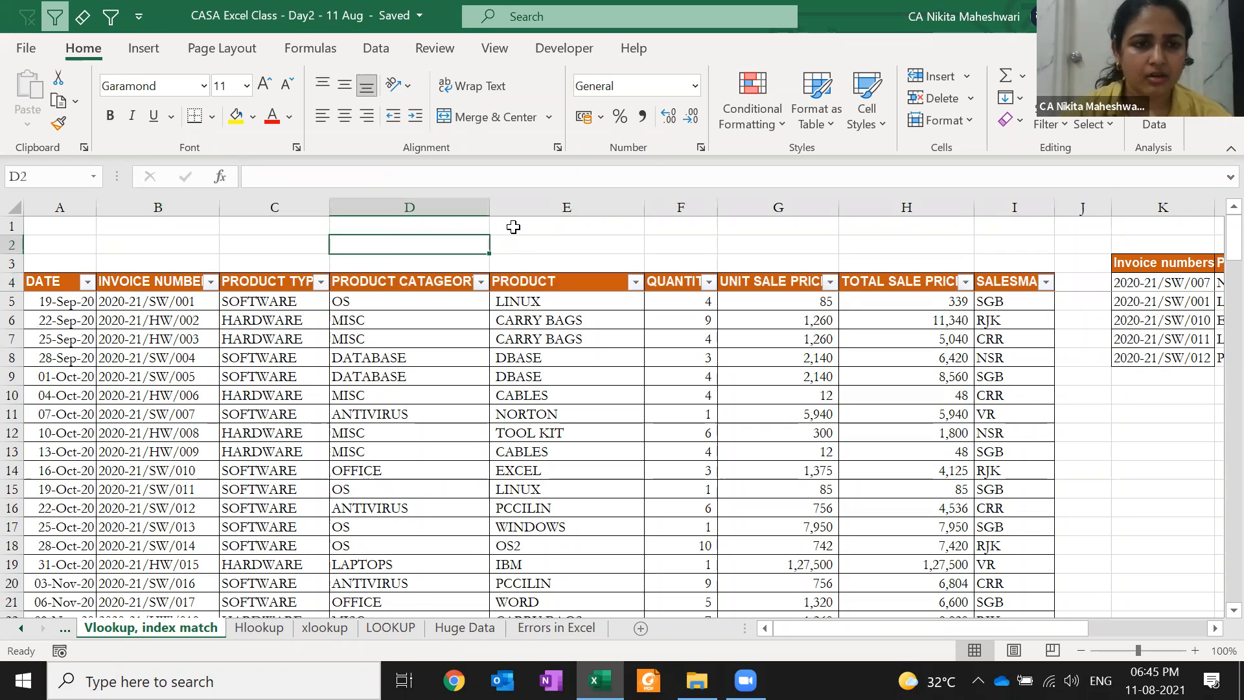
{"action": "key", "text": "ctrl+z"}
{"action": "key", "text": "ctrl+z"}
{"action": "key", "text": "ctrl+z"}
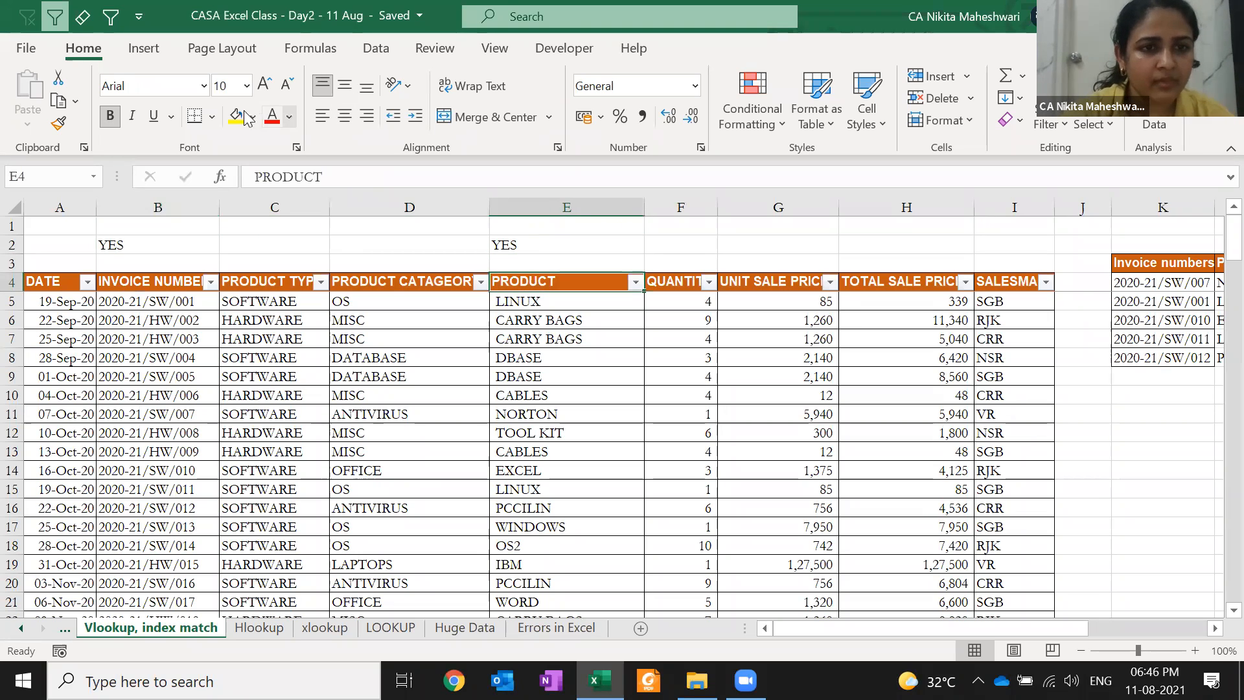
Fill the PRODUCT and INVOICE NUMBER headers blue
{"action": "left_click", "coordinate": [251, 117]}
{"action": "left_click", "coordinate": [303, 165]}
{"action": "key", "text": "Left"}
{"action": "key", "text": "Left"}
{"action": "key", "text": "Left"}
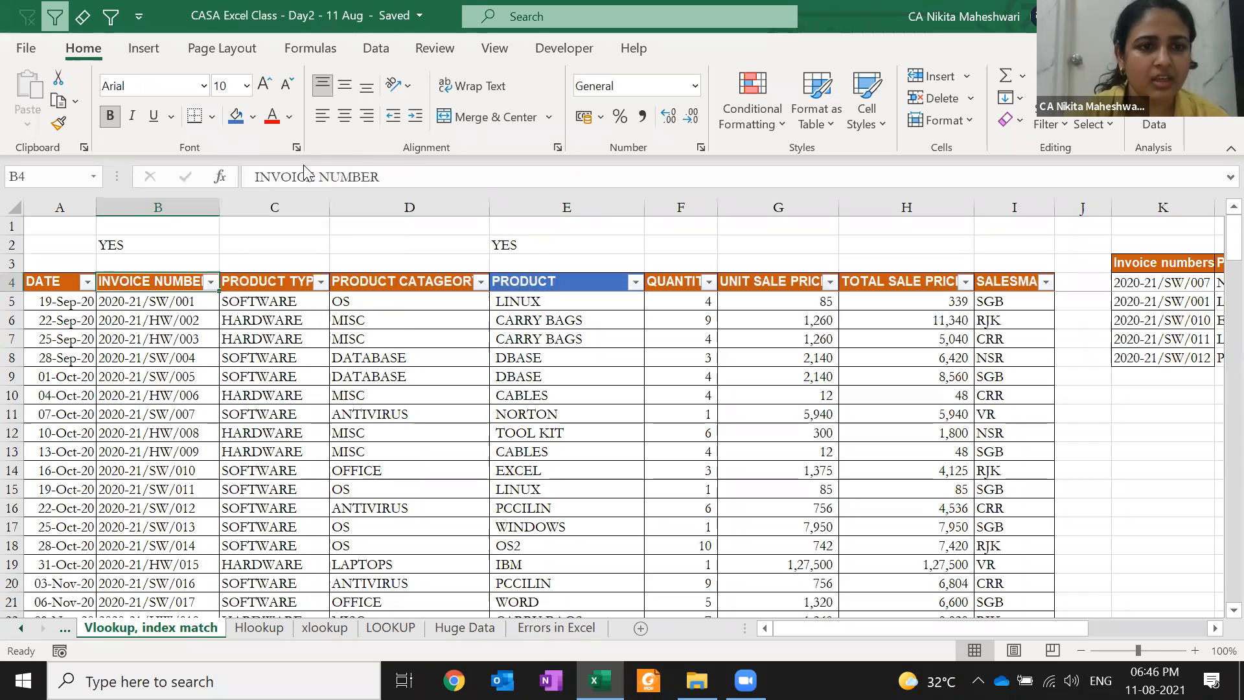
{"action": "left_click", "coordinate": [236, 117]}
Label B3 LOOKUP and E3 RESULT, and clear the YES entries in row 2
{"action": "key", "text": "Up"}
{"action": "key", "text": "Up"}
{"action": "key", "text": "Up"}
{"action": "key", "text": "Down"}
{"action": "key", "text": "Down"}
{"action": "type", "text": "LOOKUP"}
{"action": "key", "text": "Right"}
{"action": "key", "text": "Right"}
{"action": "key", "text": "Right"}
{"action": "key", "text": "Right"}
{"action": "key", "text": "Left"}
{"action": "type", "text": "R"}
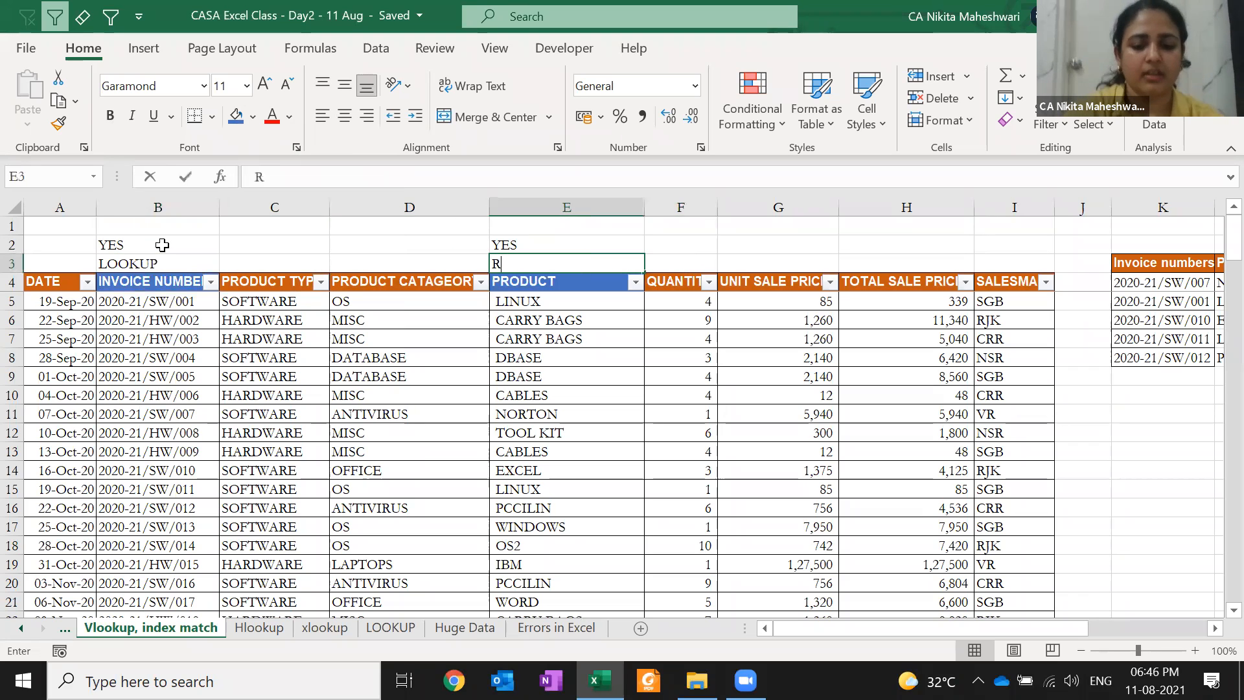
{"action": "type", "text": "ESULT"}
{"action": "key", "text": "Up"}
{"action": "key", "text": "Delete"}
{"action": "left_click", "coordinate": [162, 245]}
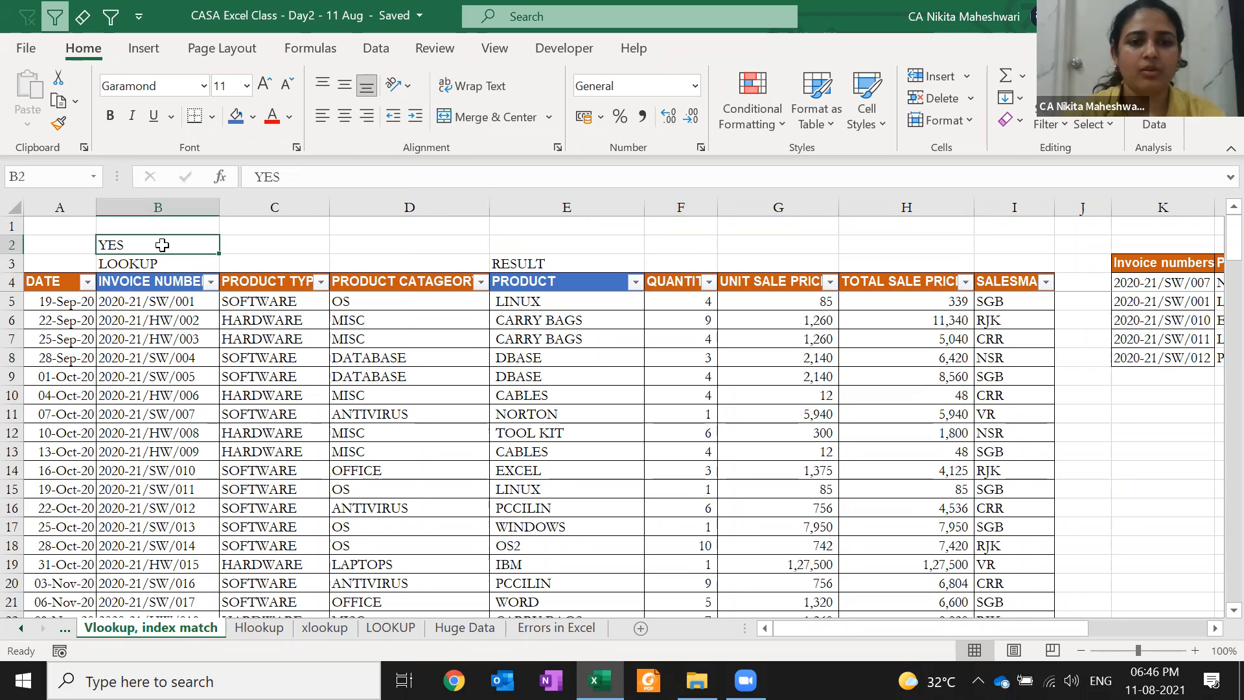
{"action": "key", "text": "Delete"}
Begin a MATCH formula in empty cell E1
{"action": "key", "text": "Up"}
{"action": "key", "text": "Right"}
{"action": "key", "text": "Right"}
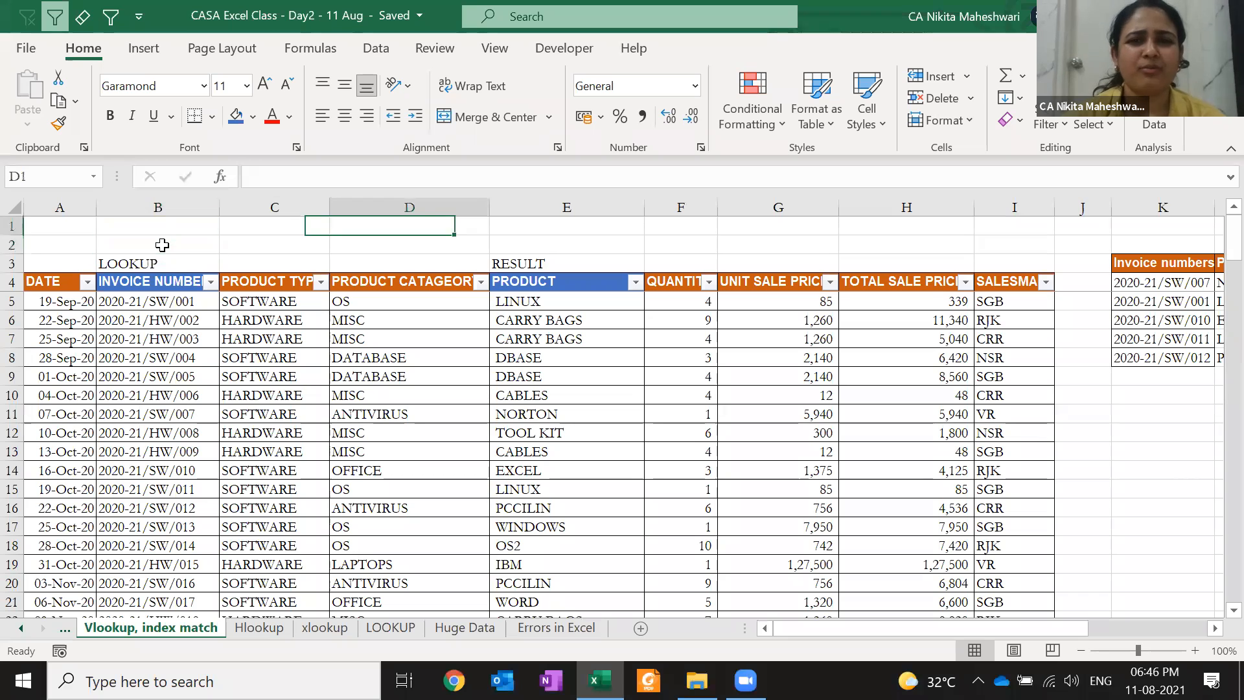
{"action": "key", "text": "Right"}
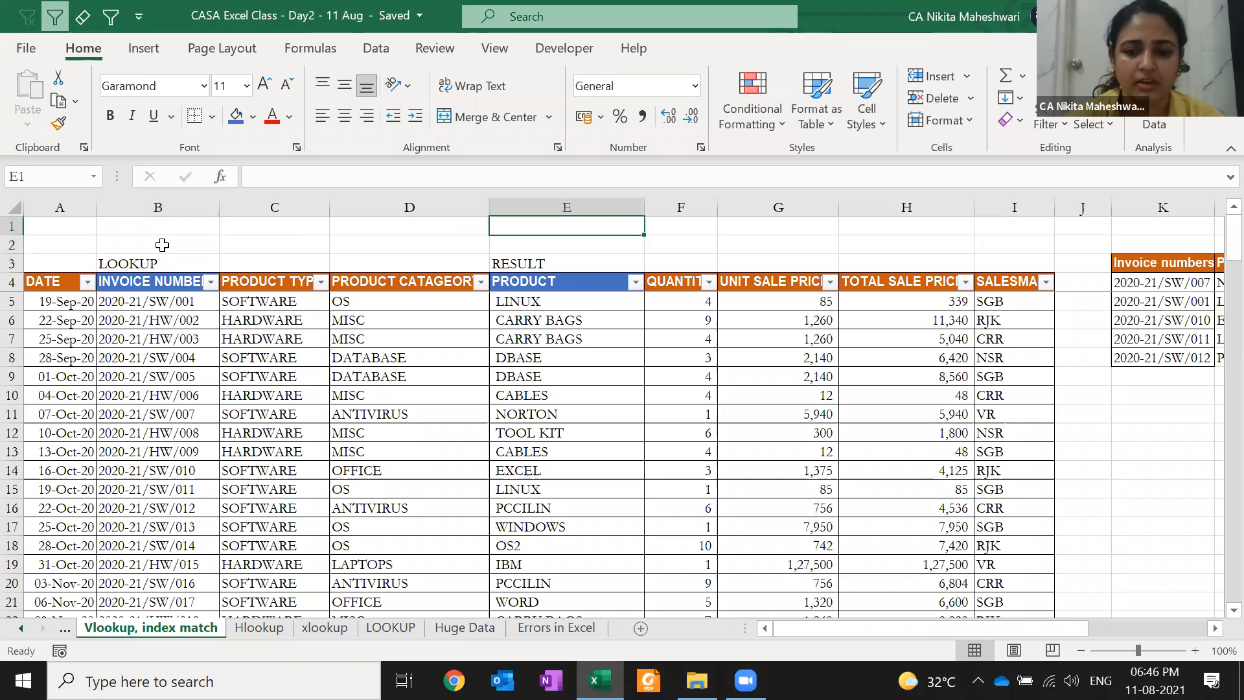
{"action": "type", "text": "=ma"}
{"action": "key", "text": "Tab"}
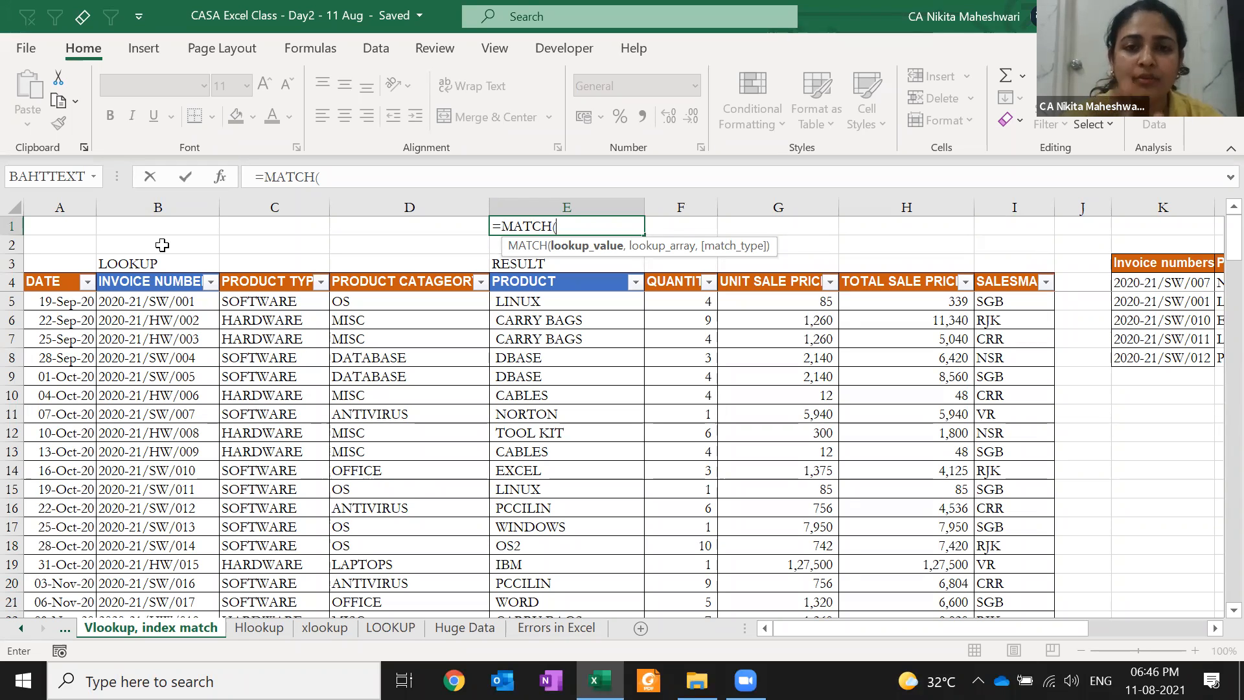
Complete =MATCH("PRODUCT",B4:I4,0) in E1
{"action": "type", "text": "\""}
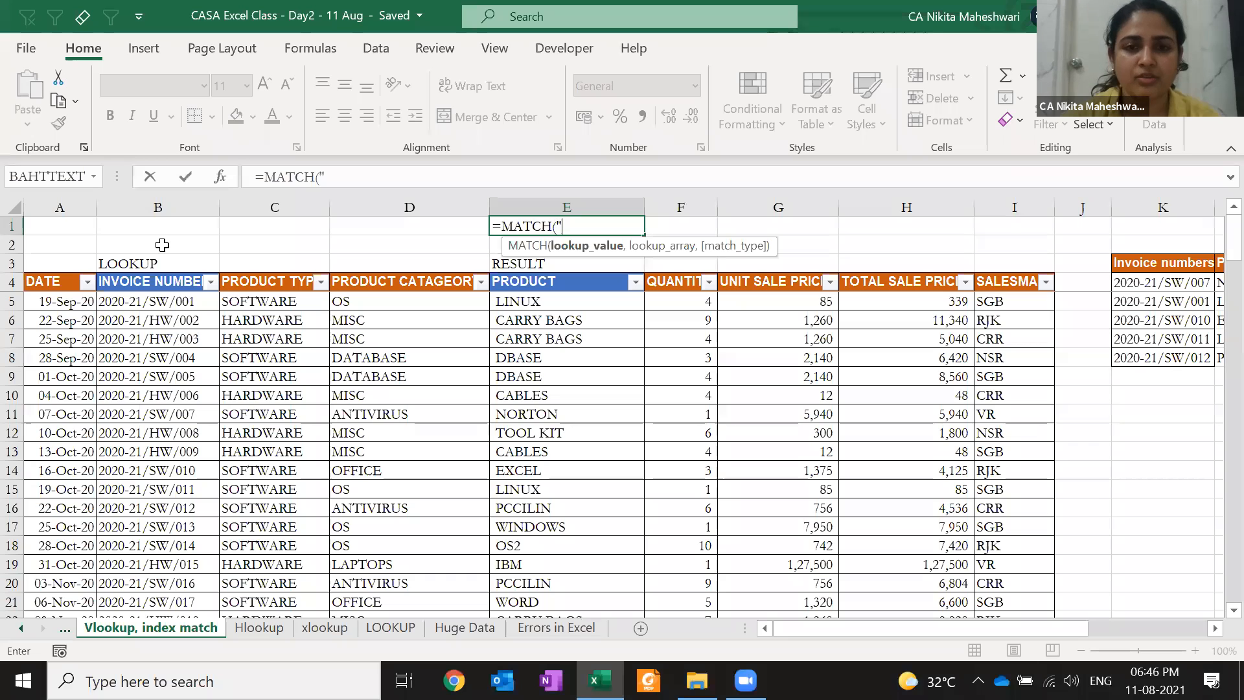
{"action": "type", "text": "PRODUCT"}
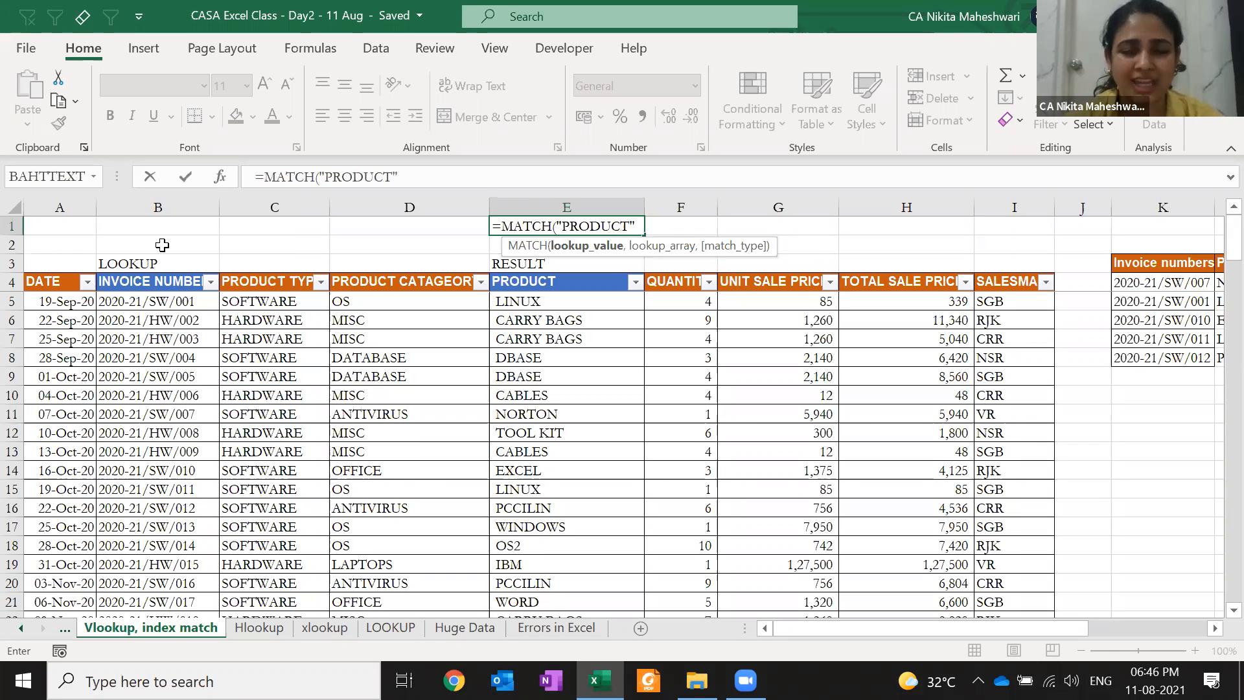
{"action": "type", "text": ","}
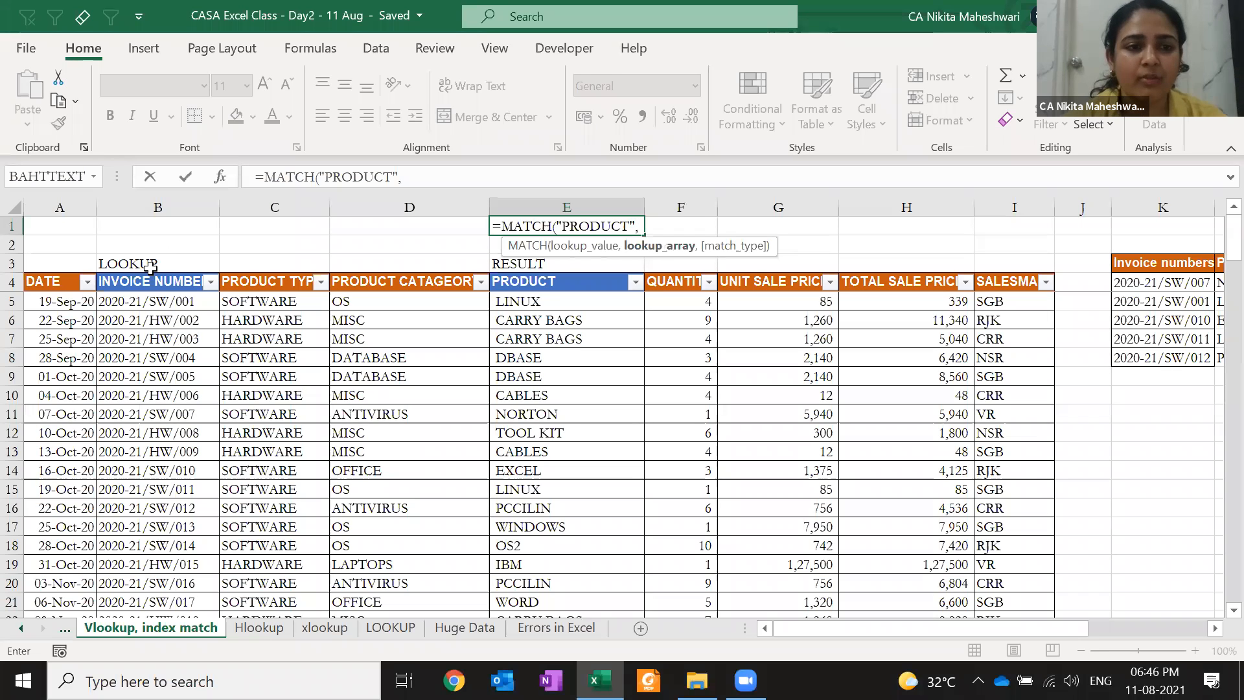
{"action": "left_click", "coordinate": [144, 282]}
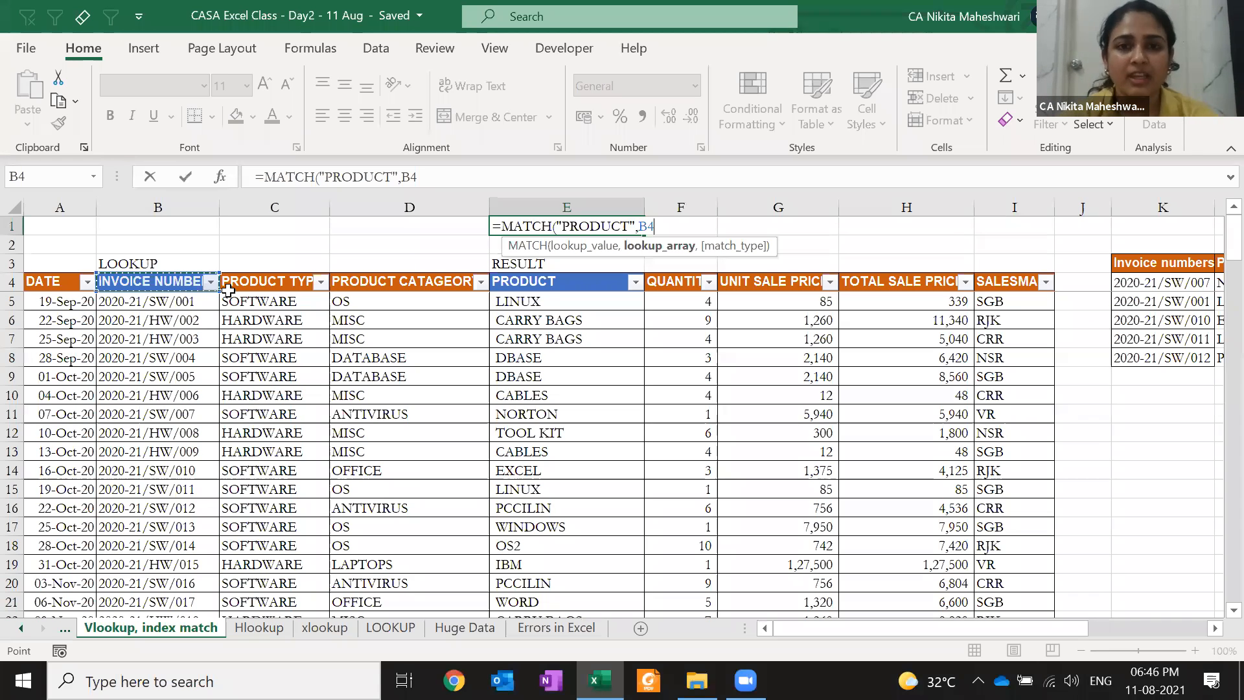
{"action": "key", "text": "Left"}
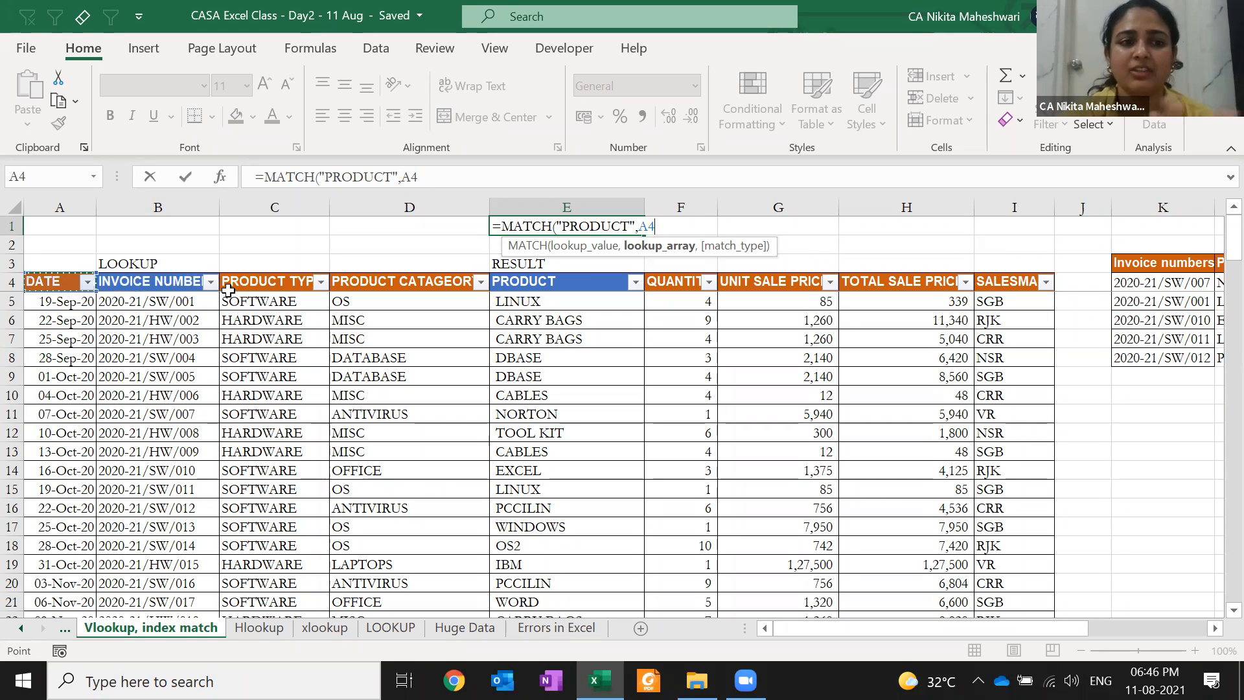
{"action": "key", "text": "Right"}
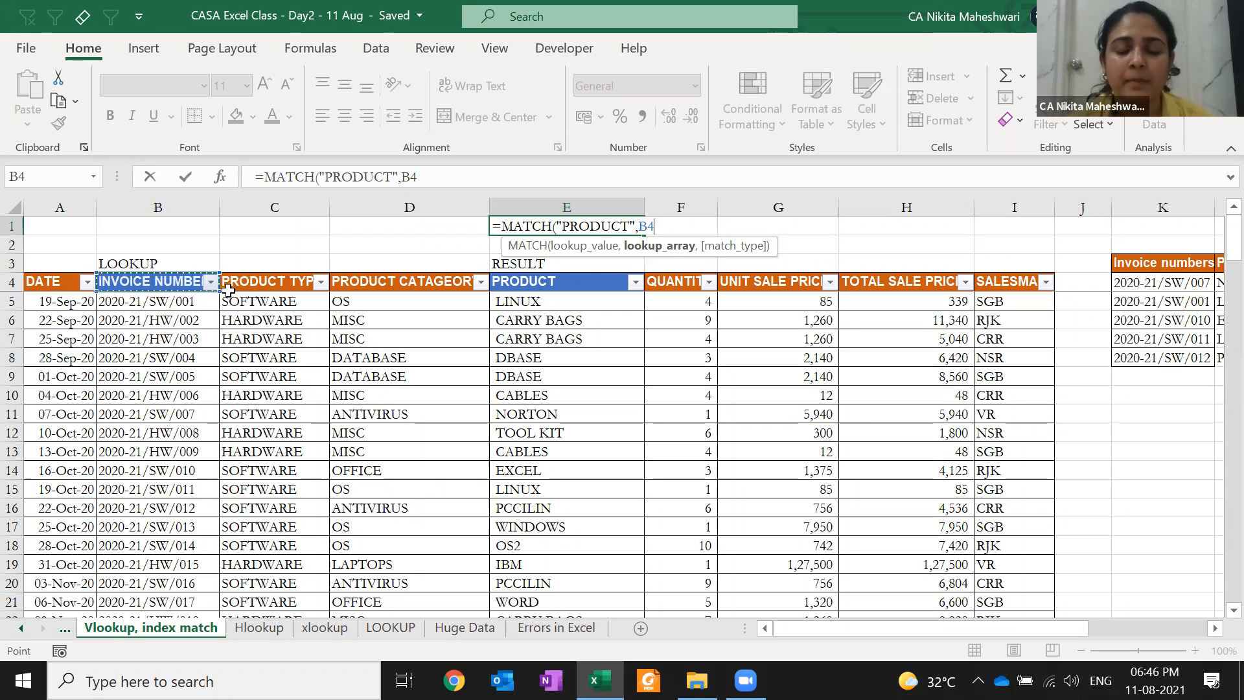
{"action": "key", "text": "ctrl+shift+Right"}
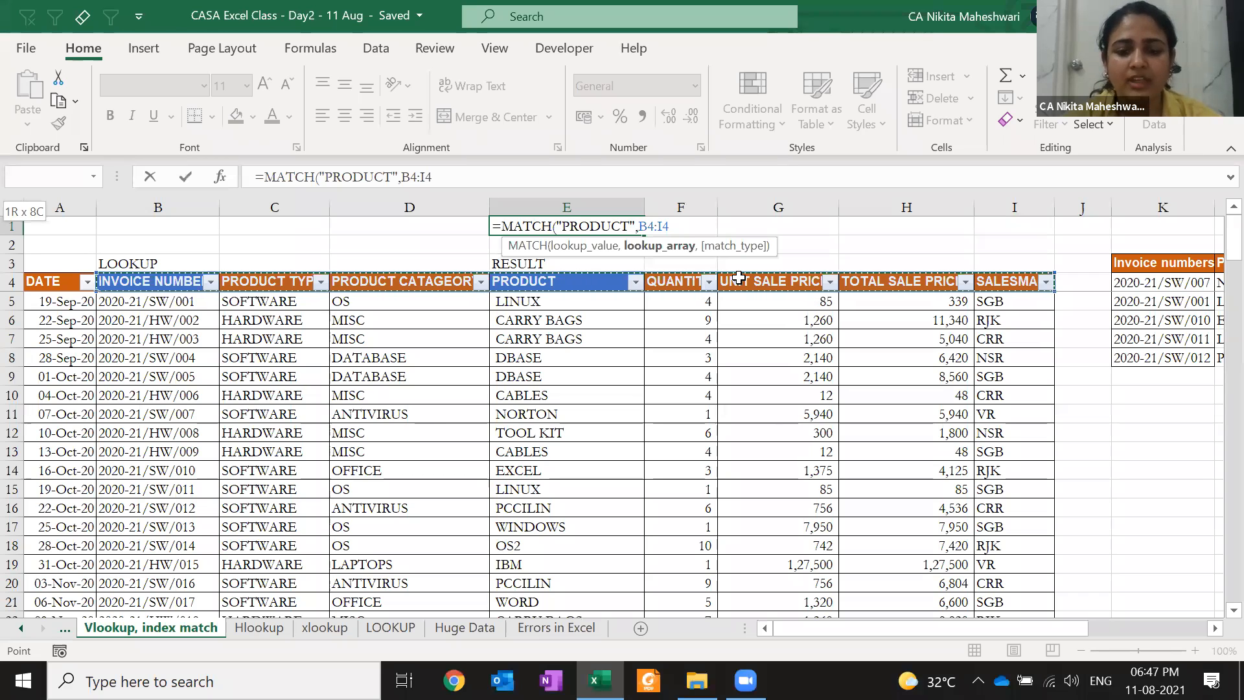
{"action": "type", "text": ",0"}
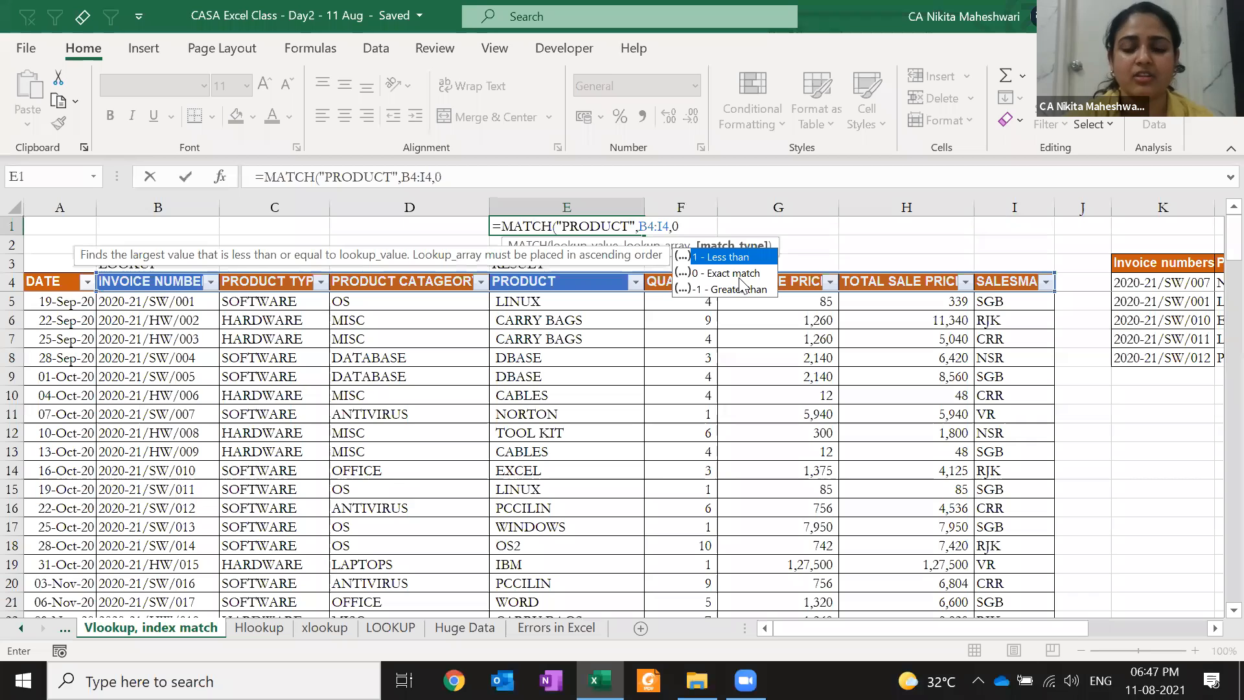
{"action": "type", "text": ")"}
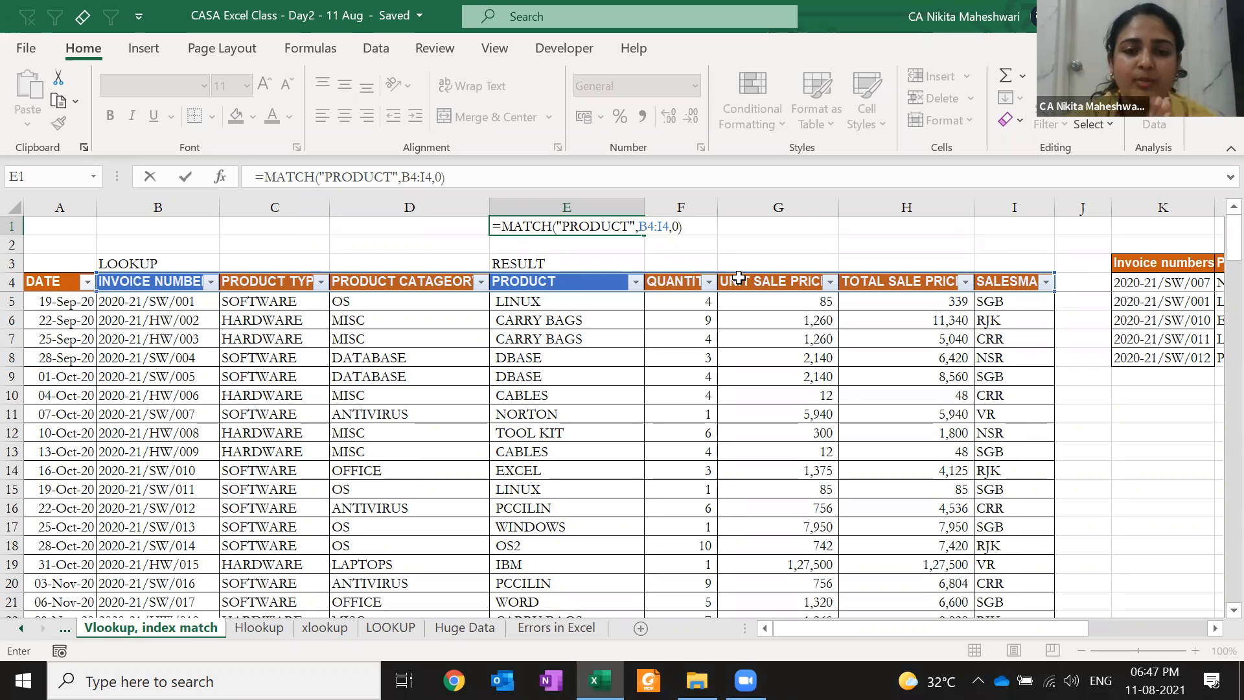
{"action": "key", "text": "Return"}
Correct the PRODUCT header text in E4 and recheck E1's result of 4
{"action": "key", "text": "Up"}
{"action": "key", "text": "Down"}
{"action": "key", "text": "Down"}
{"action": "key", "text": "Down"}
{"action": "key", "text": "F2"}
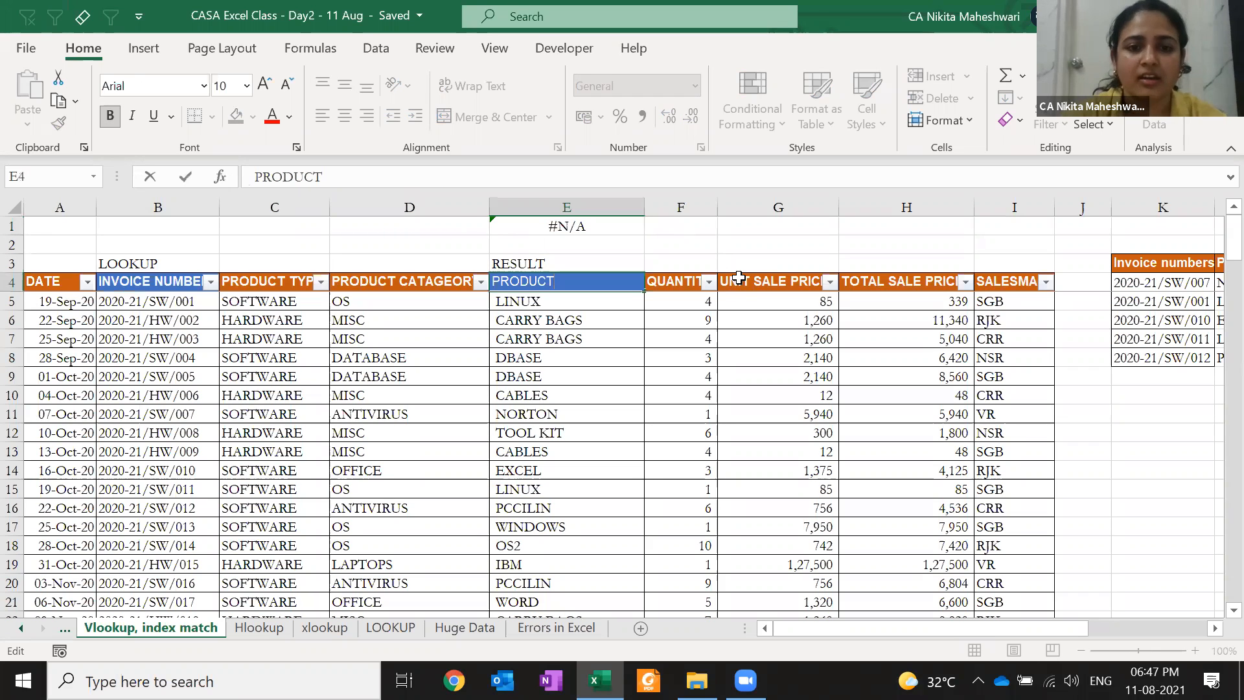
{"action": "key", "text": "Return"}
{"action": "key", "text": "Up"}
{"action": "key", "text": "Up"}
{"action": "key", "text": "Up"}
{"action": "key", "text": "Up"}
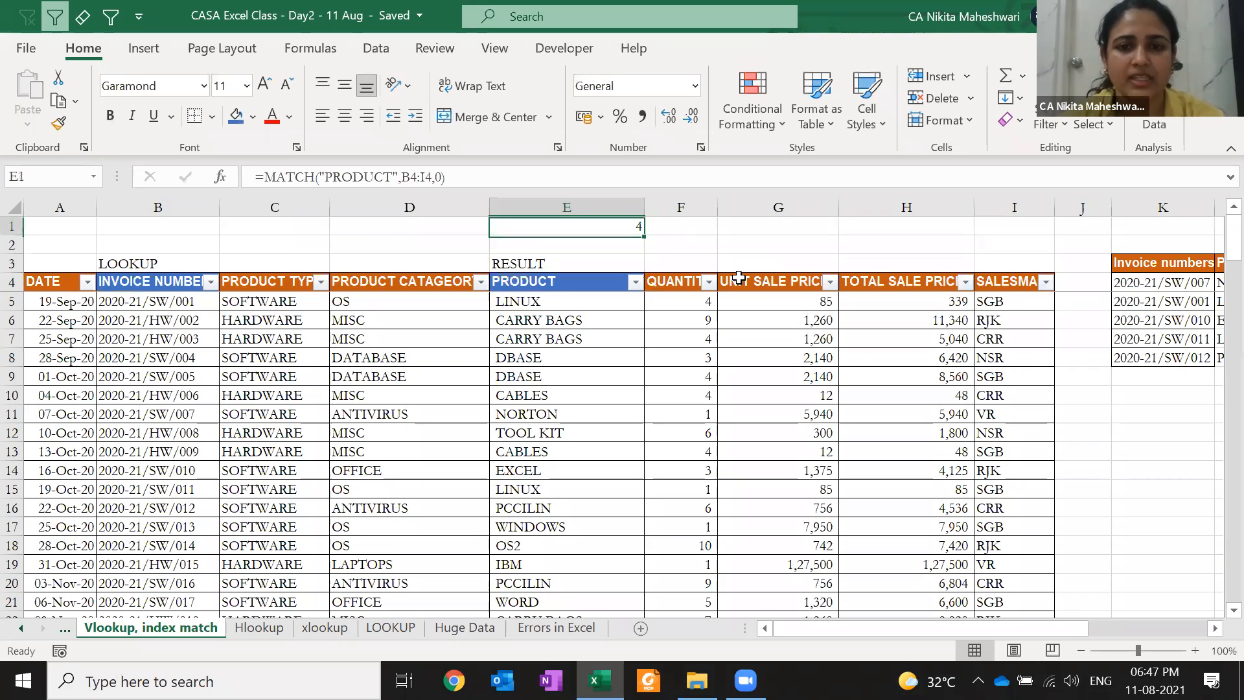
{"action": "key", "text": "F2"}
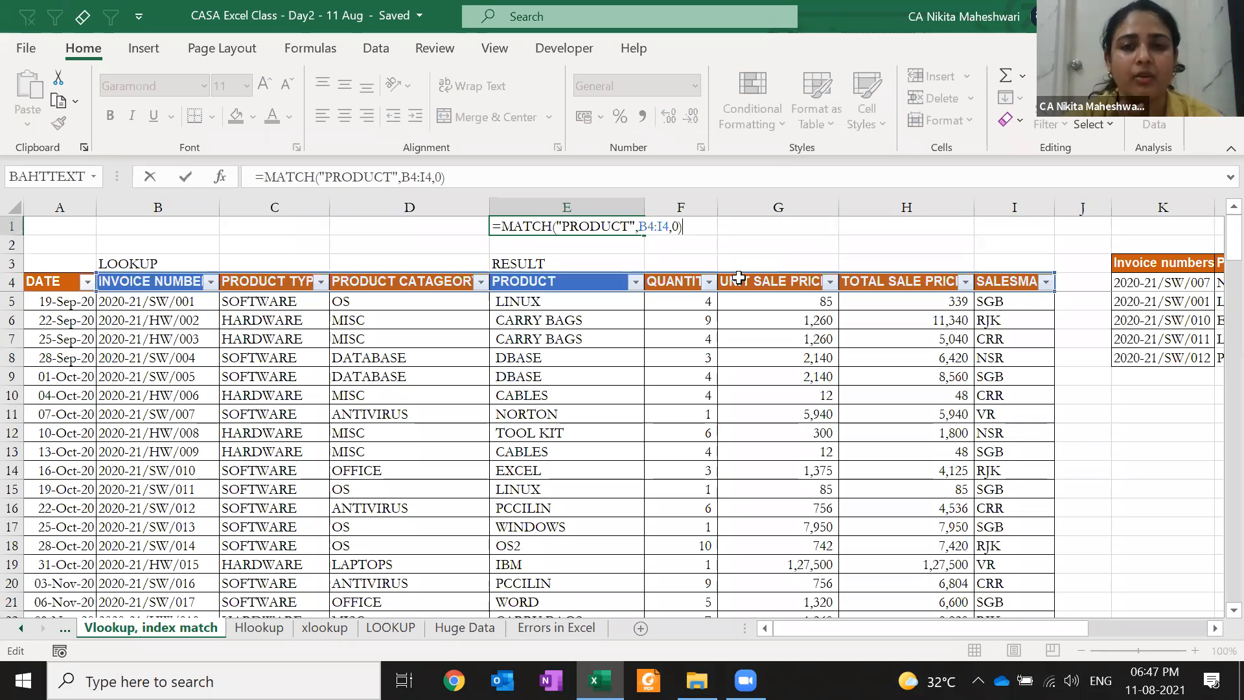
Insert a blank column D so the MATCH result in F1 becomes 5
{"action": "key", "text": "ctrl+Return"}
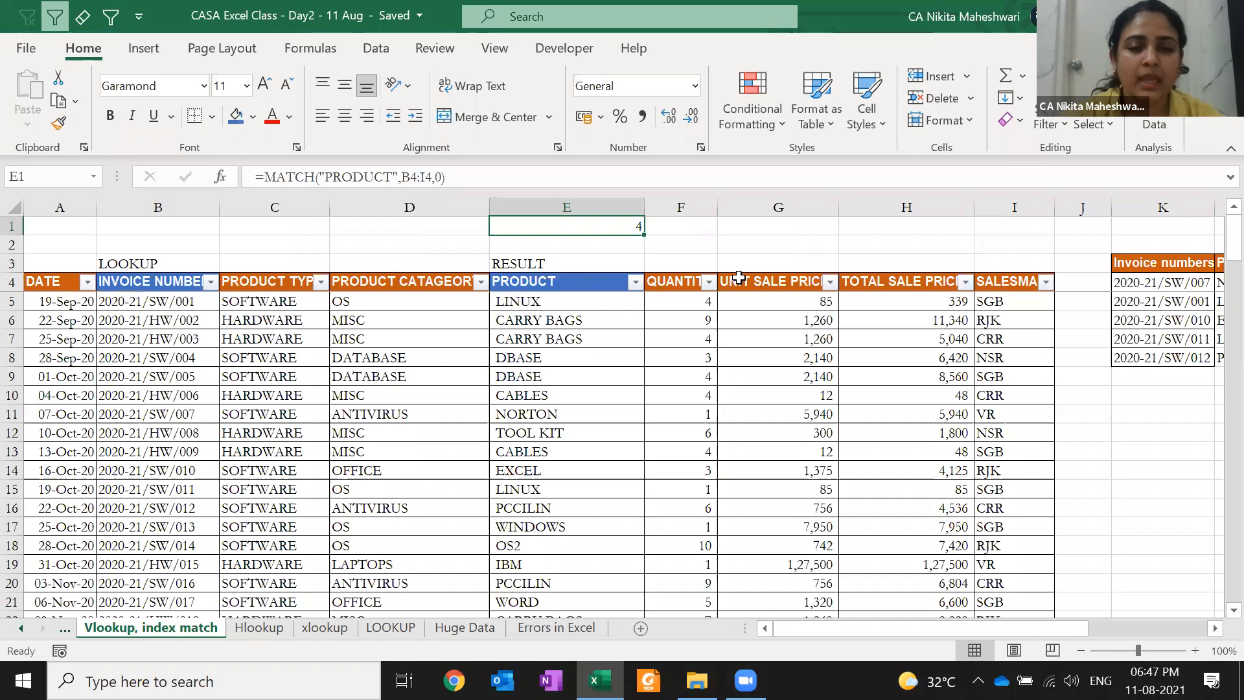
{"action": "key", "text": "Down"}
{"action": "key", "text": "Left"}
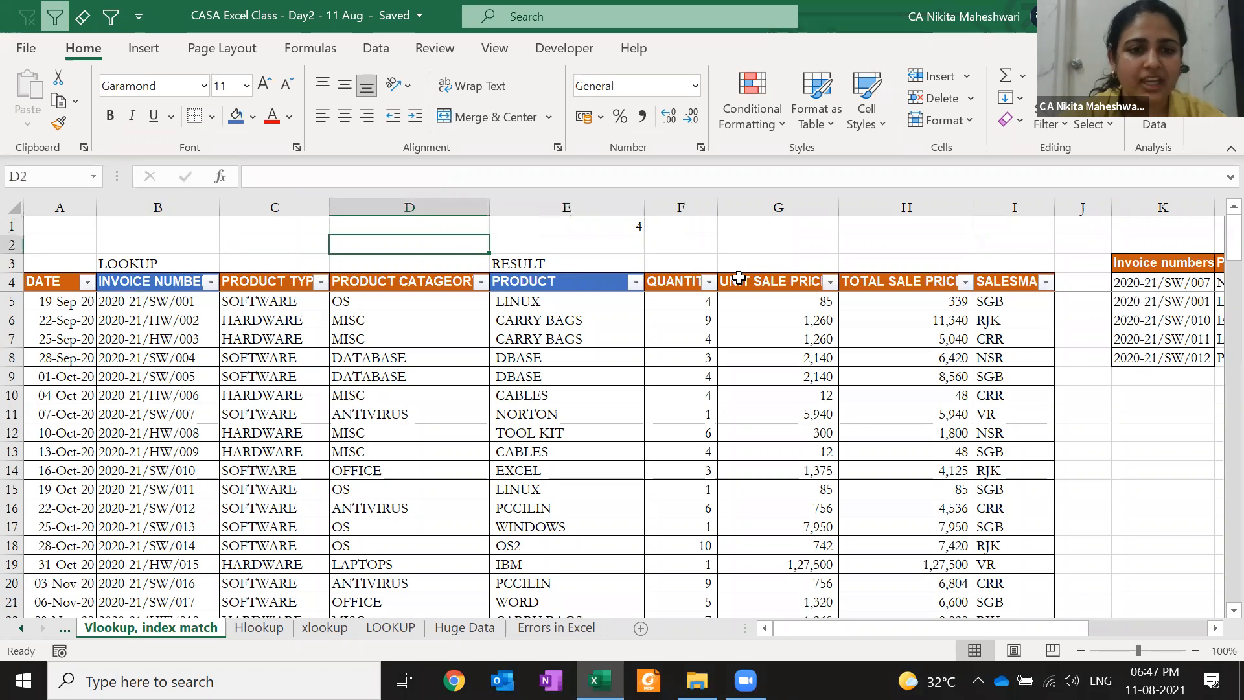
{"action": "key", "text": "ctrl+space"}
{"action": "key", "text": "ctrl+shift+plus"}
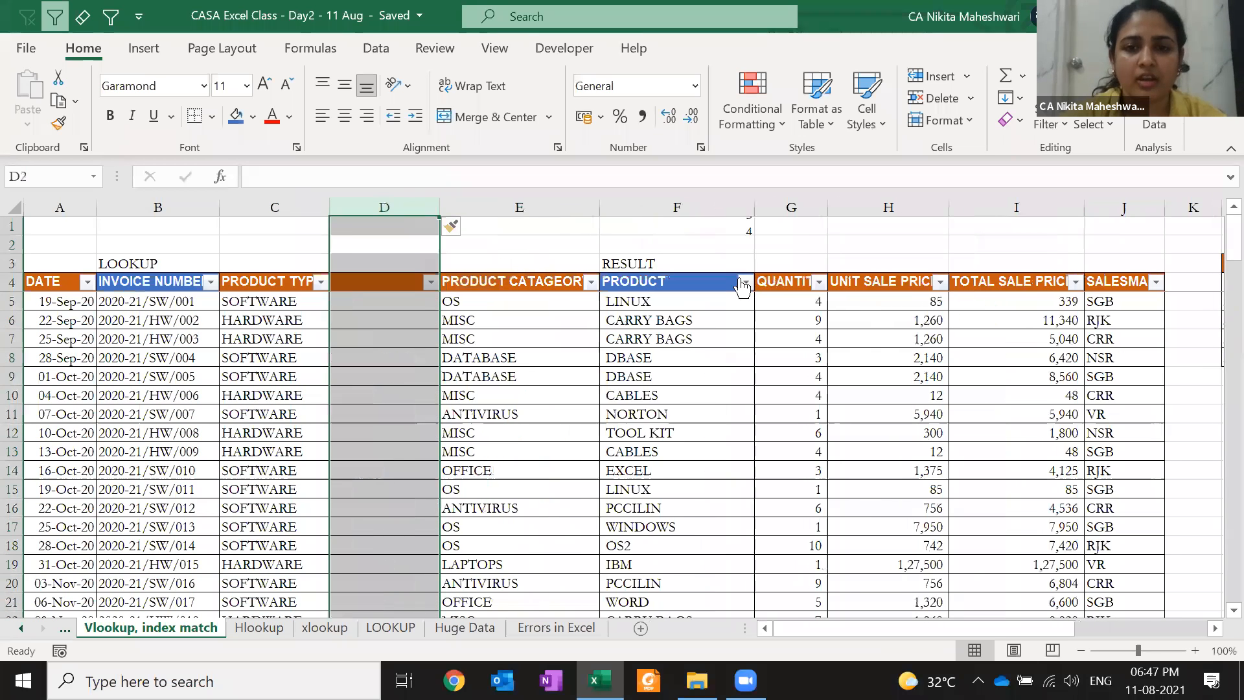
{"action": "key", "text": "F2"}
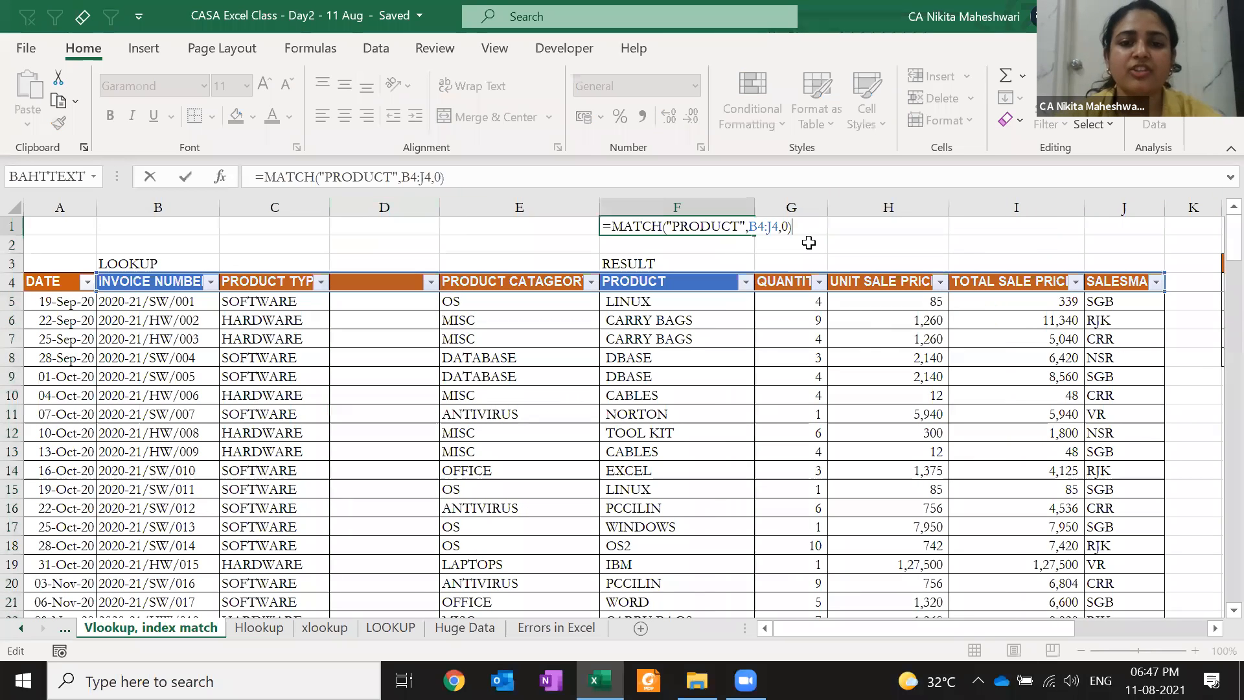
{"action": "key", "text": "Escape"}
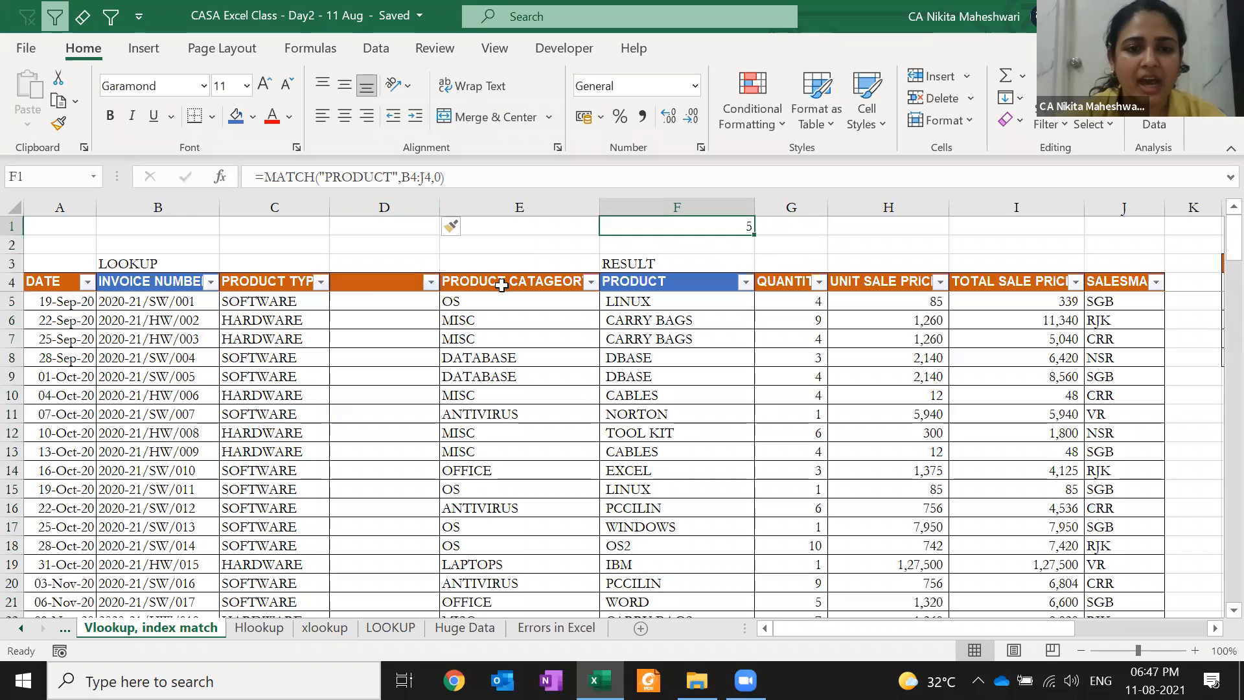
Delete the blank column D again, restoring the MATCH result to 4
{"action": "left_click", "coordinate": [363, 283]}
{"action": "left_click", "coordinate": [674, 223]}
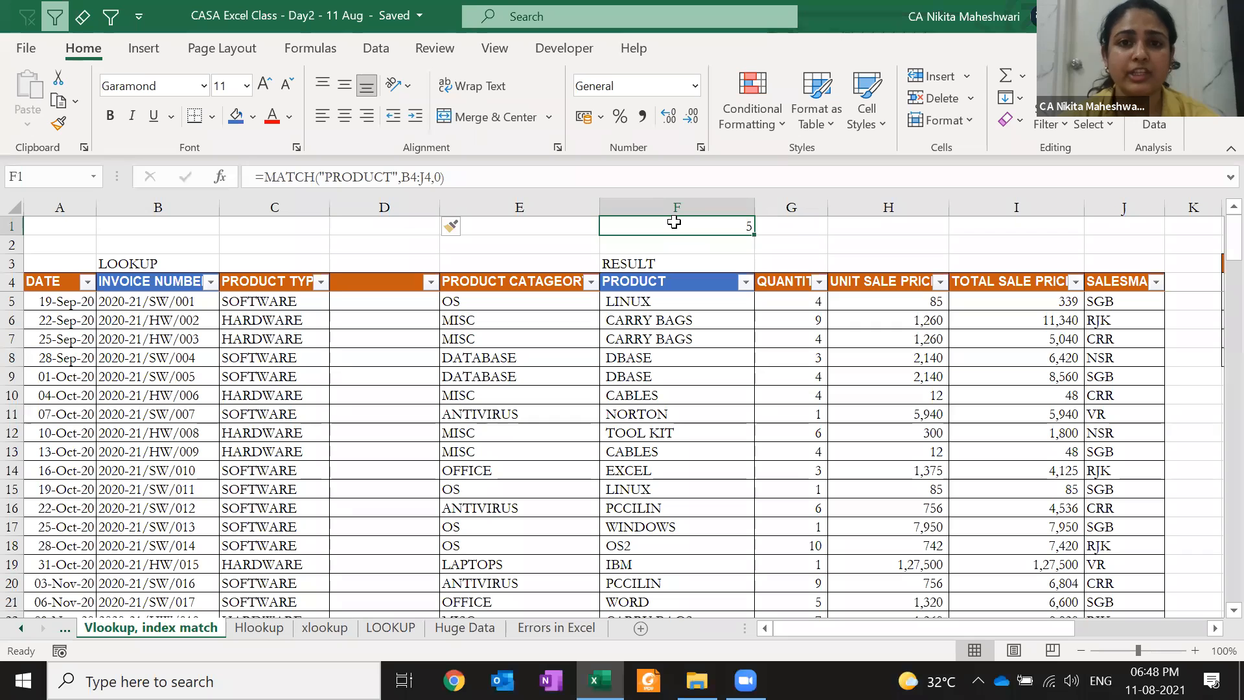
{"action": "key", "text": "Left"}
{"action": "key", "text": "Left"}
{"action": "key", "text": "Left"}
{"action": "key", "text": "Right"}
{"action": "key", "text": "ctrl+space"}
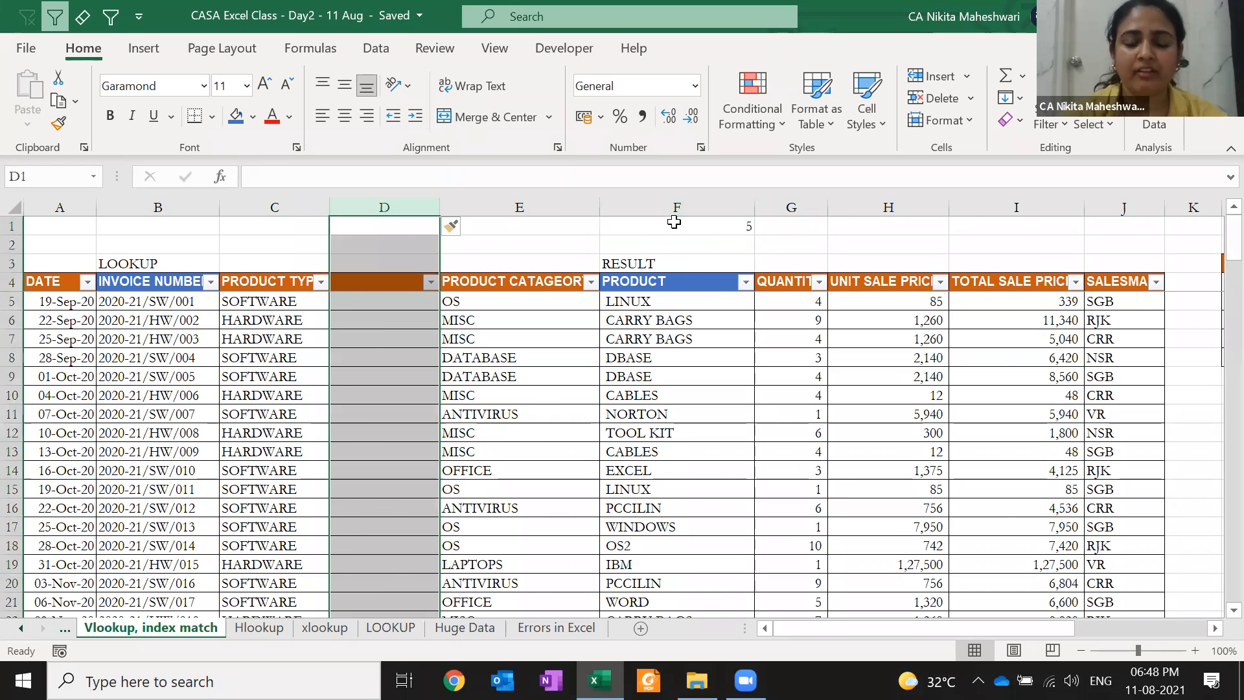
{"action": "key", "text": "ctrl+minus"}
Delete the PRODUCT TYPE column, then undo to restore it
{"action": "key", "text": "Left"}
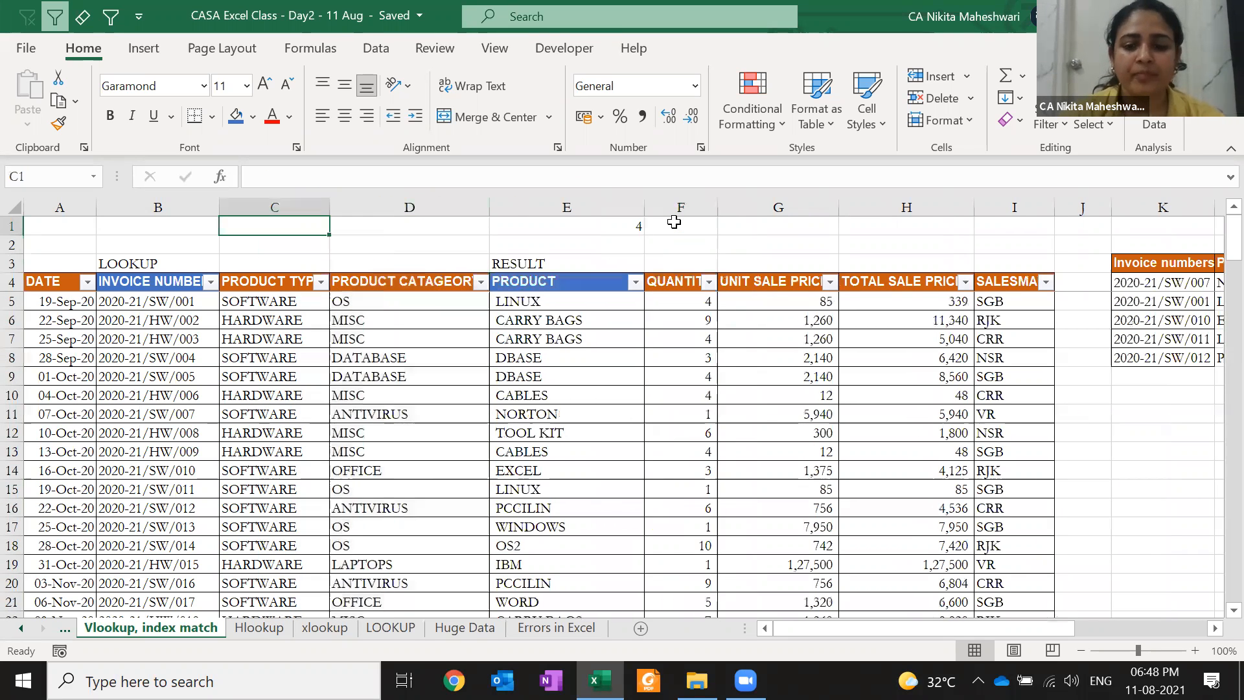
{"action": "key", "text": "ctrl+space"}
{"action": "key", "text": "ctrl+minus"}
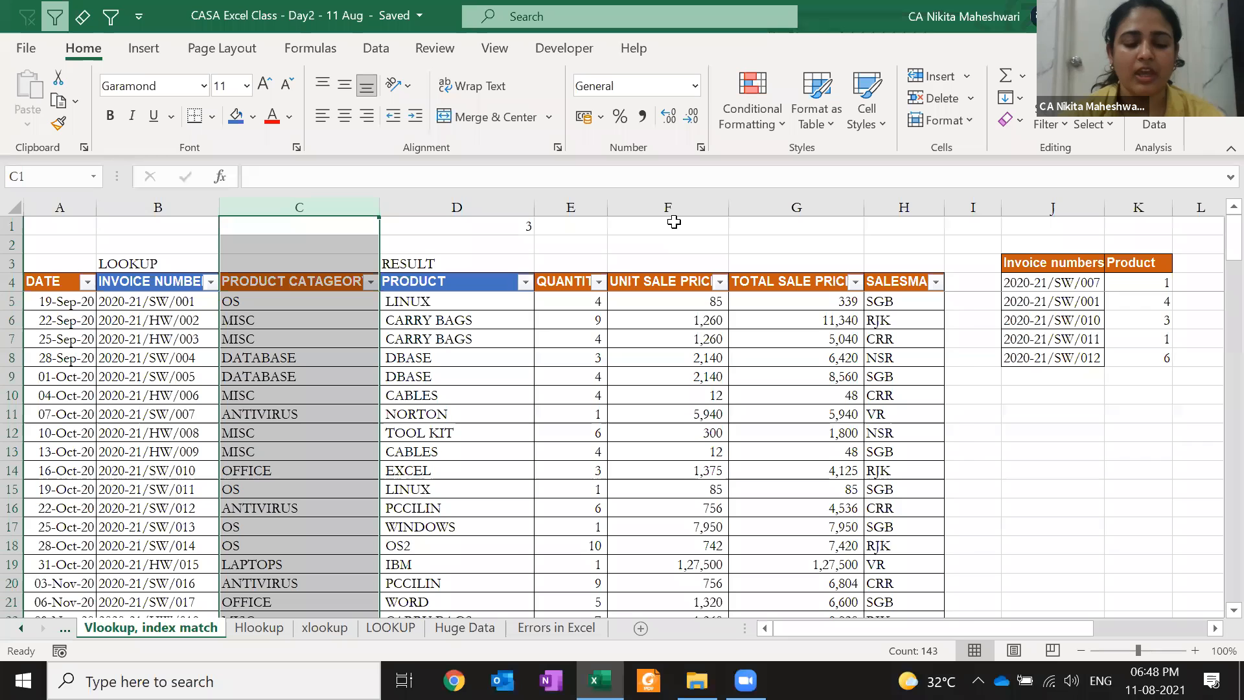
{"action": "key", "text": "ctrl+z"}
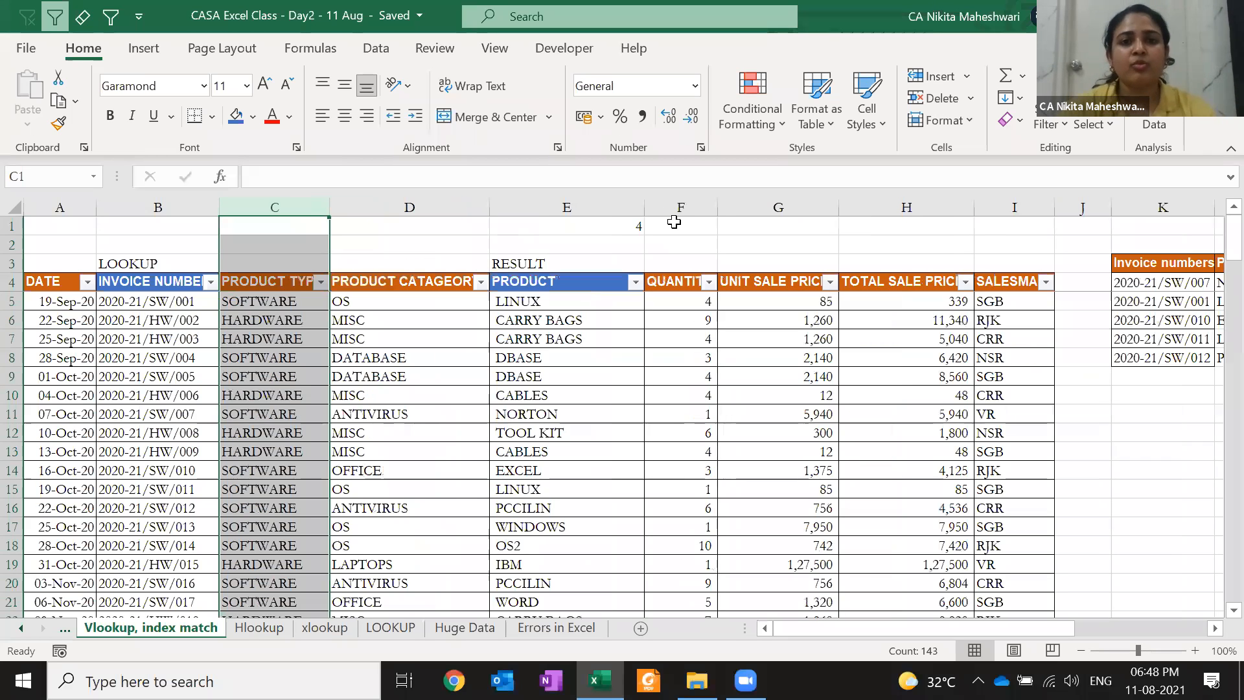
{"action": "left_click", "coordinate": [830, 283]}
{"action": "left_click", "coordinate": [830, 282]}
{"action": "left_click", "coordinate": [1101, 268]}
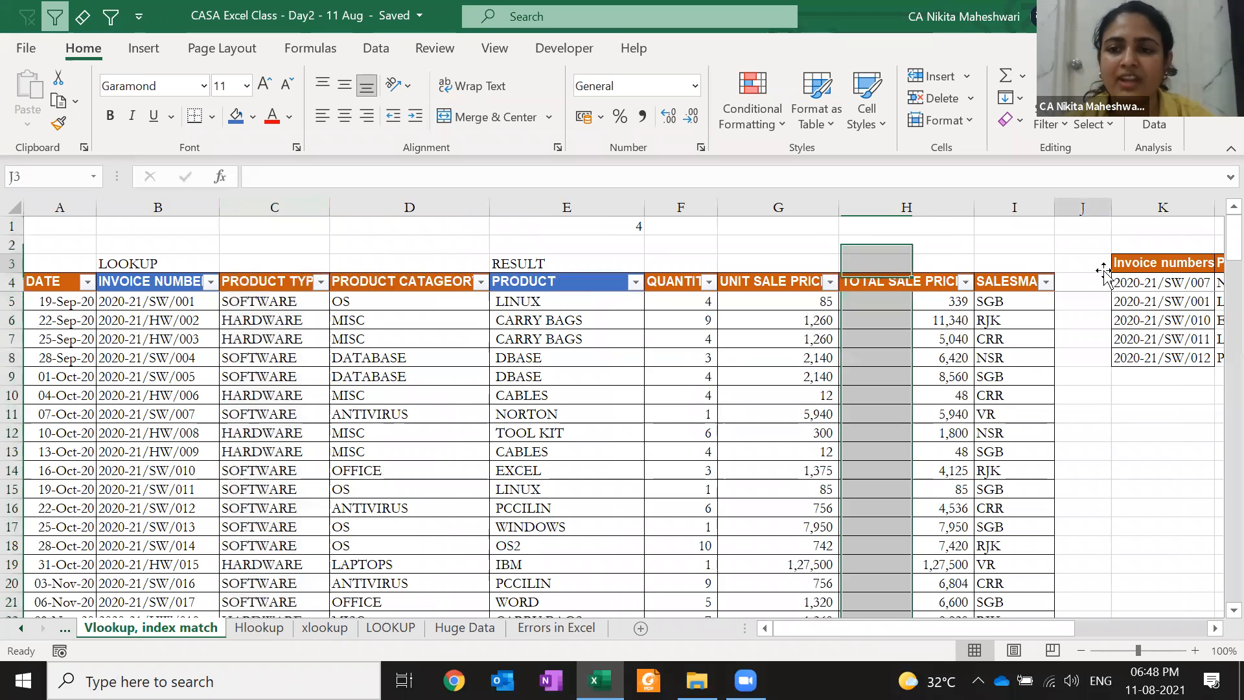
Select the fixed column number 4 in L4's VLOOKUP formula
{"action": "key", "text": "Right"}
{"action": "key", "text": "Right"}
{"action": "key", "text": "Down"}
{"action": "key", "text": "F2"}
{"action": "key", "text": "Left"}
{"action": "key", "text": "Left"}
{"action": "key", "text": "Left"}
{"action": "key", "text": "shift+Left"}
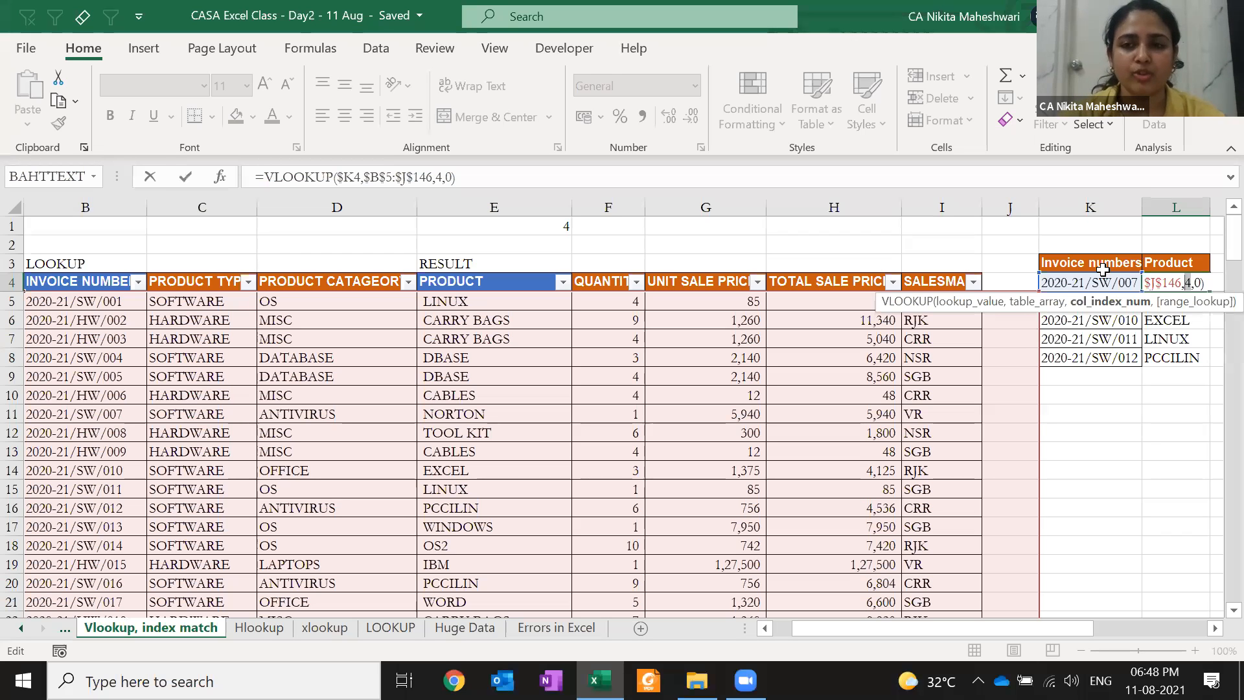
Keep L4 showing NORTON and copy the MATCH("PRODUCT",B4:I4,0) formula text from E1
{"action": "key", "text": "ctrl+Return"}
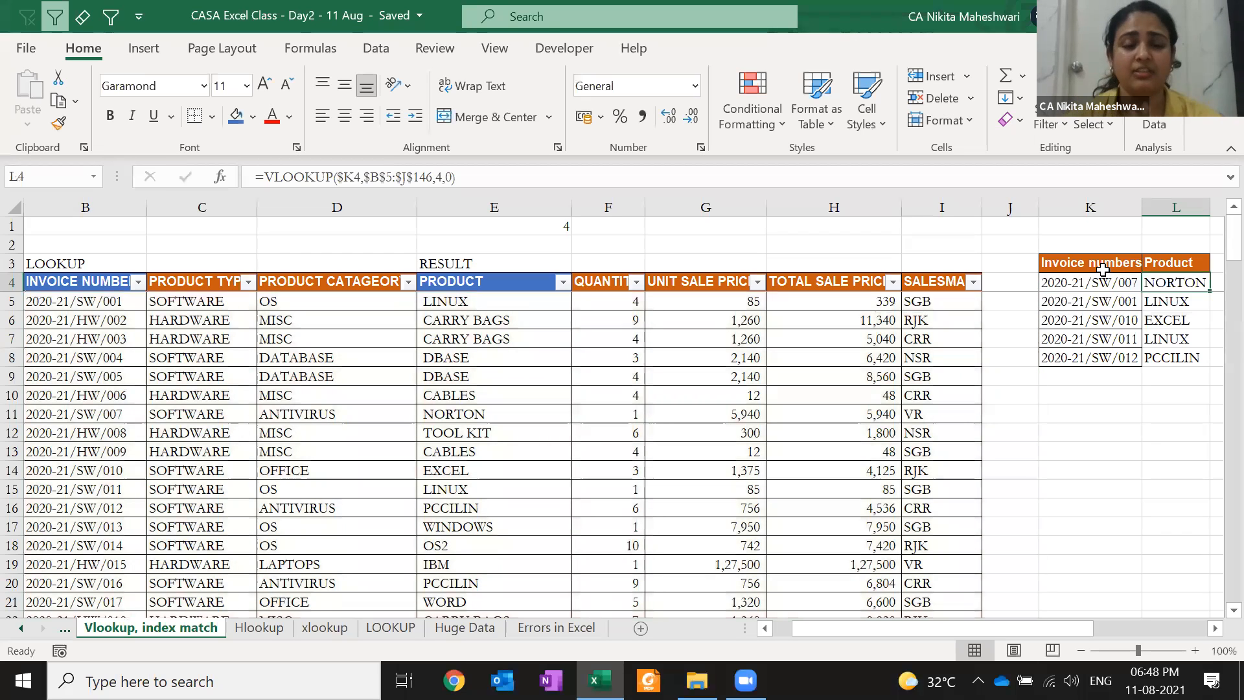
{"action": "left_click", "coordinate": [544, 227]}
{"action": "key", "text": "F2"}
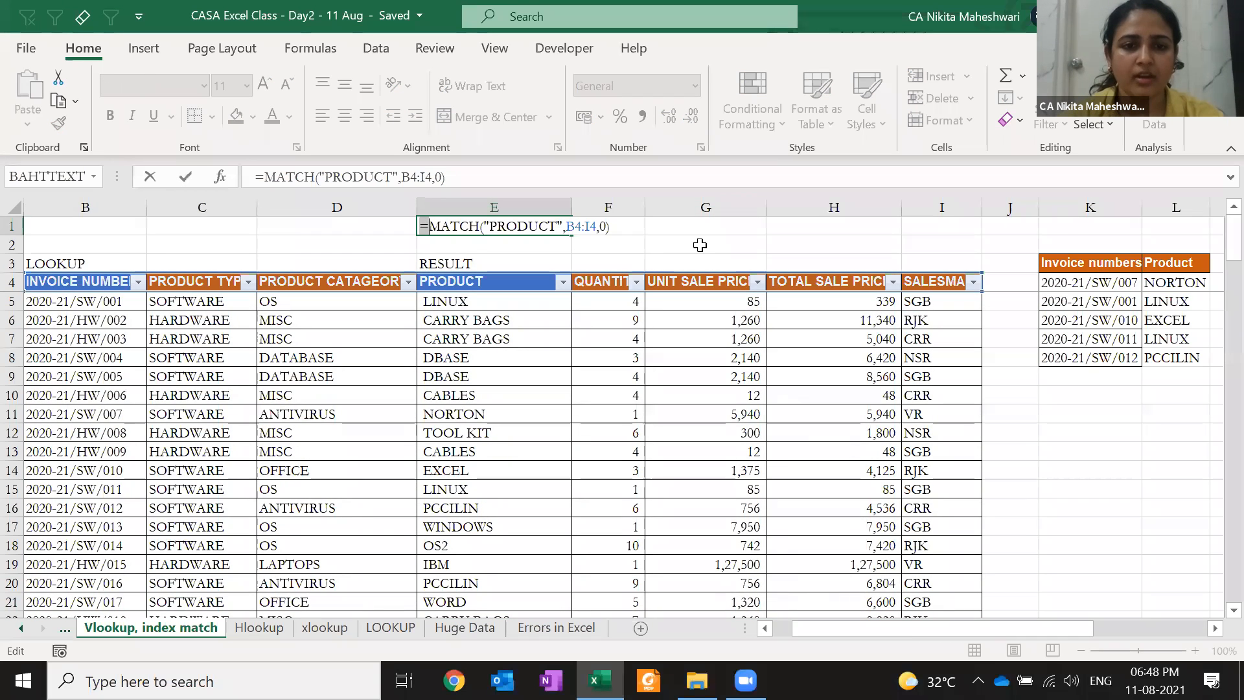
{"action": "key", "text": "shift+Right"}
{"action": "key", "text": "shift+Right"}
{"action": "key", "text": "shift+Right"}
{"action": "key", "text": "shift+Right"}
{"action": "key", "text": "shift+Right"}
{"action": "key", "text": "shift+Right"}
{"action": "key", "text": "shift+Right"}
{"action": "key", "text": "shift+Right"}
{"action": "key", "text": "shift+Right"}
{"action": "key", "text": "shift+Right"}
{"action": "key", "text": "shift+Right"}
{"action": "key", "text": "shift+Right"}
{"action": "key", "text": "shift+Right"}
{"action": "key", "text": "shift+Right"}
{"action": "key", "text": "shift+Right"}
{"action": "key", "text": "shift+Right"}
{"action": "key", "text": "shift+Right"}
{"action": "key", "text": "shift+Right"}
{"action": "key", "text": "shift+Right"}
{"action": "key", "text": "shift+Right"}
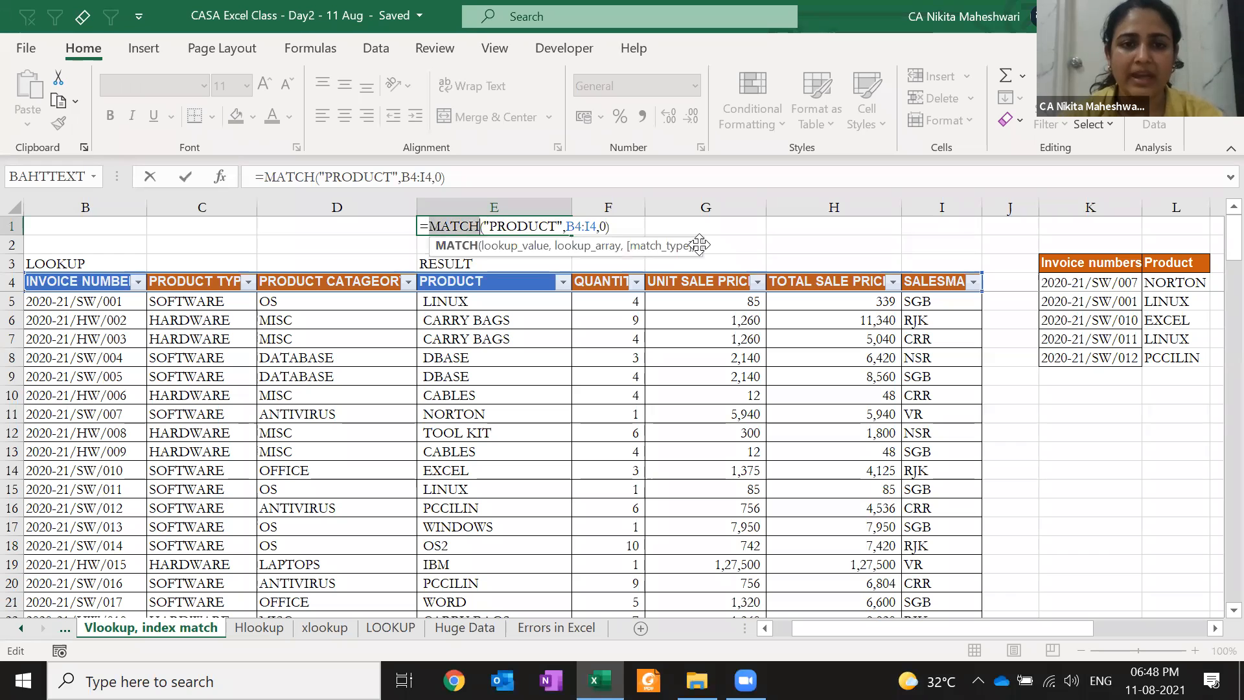
{"action": "key", "text": "ctrl+c"}
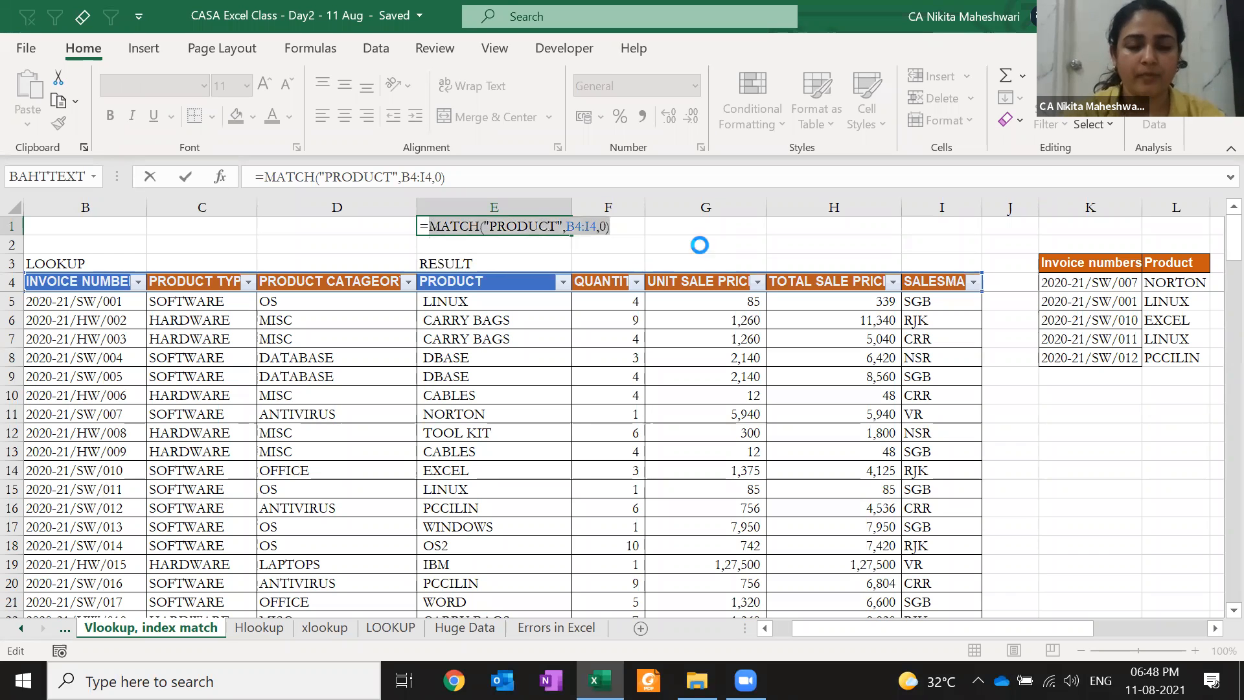
{"action": "key", "text": "Escape"}
Replace L4's fixed column index 4 with the copied MATCH expression
{"action": "key", "text": "Down"}
{"action": "key", "text": "Down"}
{"action": "key", "text": "Down"}
{"action": "key", "text": "Right"}
{"action": "key", "text": "Right"}
{"action": "key", "text": "Right"}
{"action": "key", "text": "Right"}
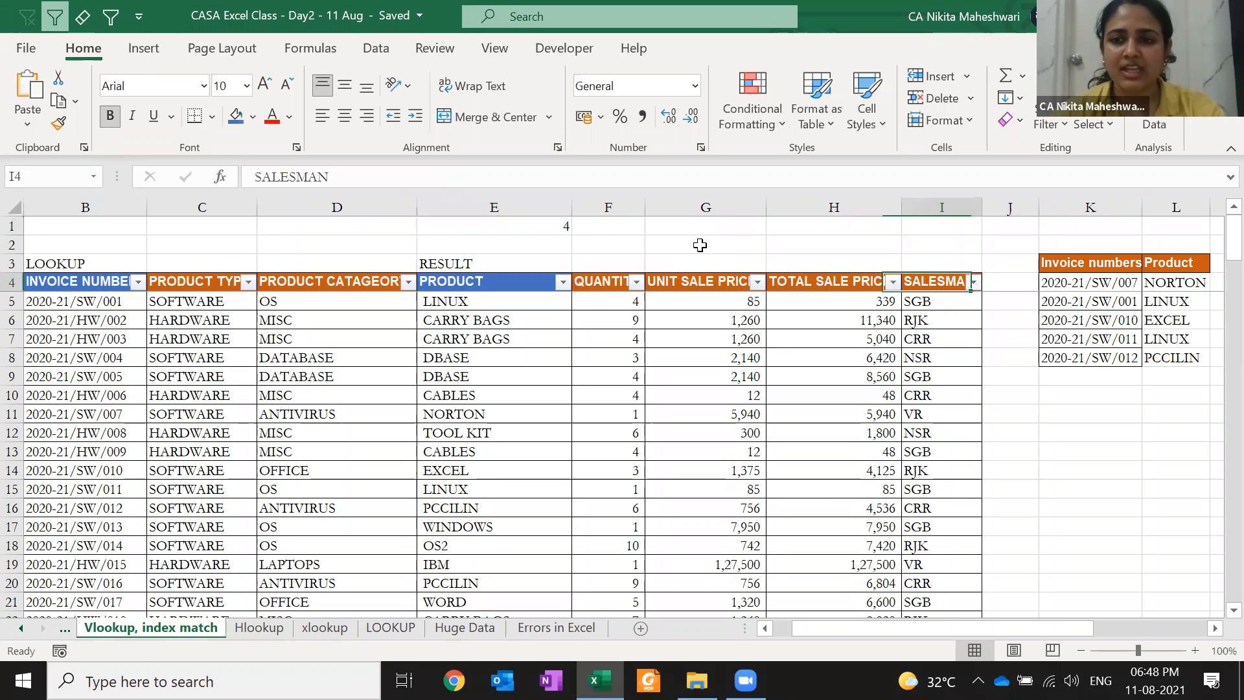
{"action": "key", "text": "Right"}
{"action": "key", "text": "Right"}
{"action": "key", "text": "Right"}
{"action": "key", "text": "Right"}
{"action": "key", "text": "Right"}
{"action": "key", "text": "Right"}
{"action": "key", "text": "Left"}
{"action": "key", "text": "Left"}
{"action": "key", "text": "Left"}
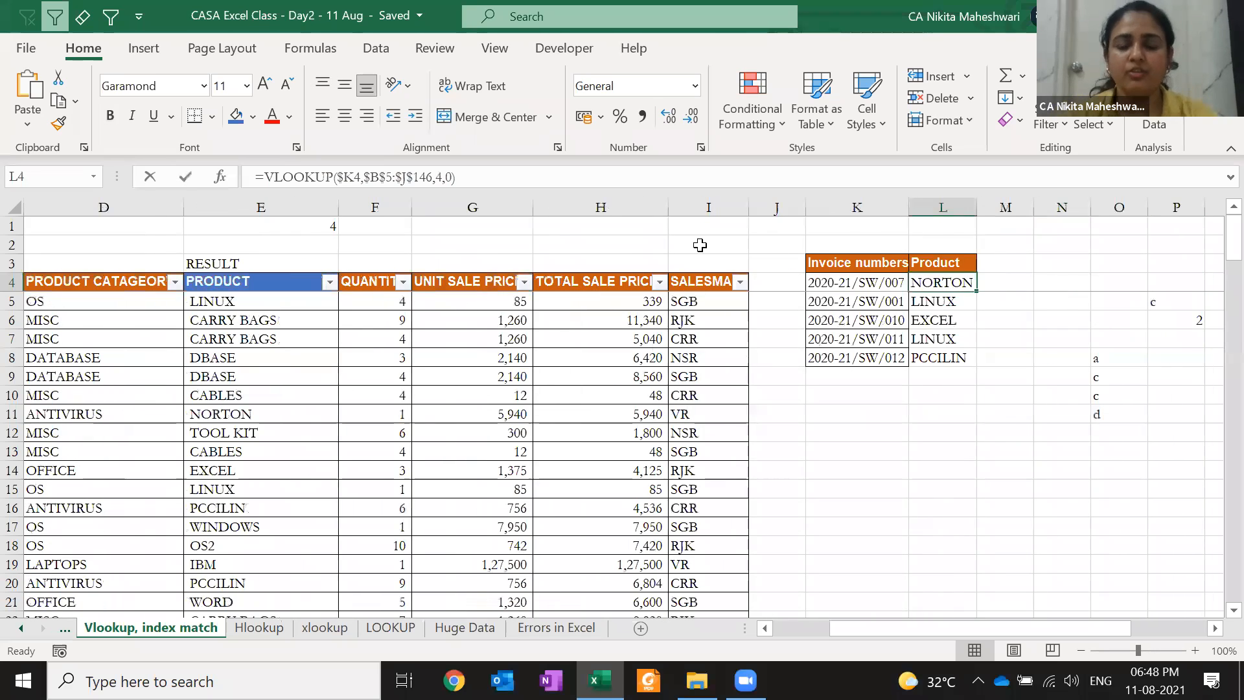
{"action": "key", "text": "F2"}
{"action": "key", "text": "Left"}
{"action": "key", "text": "Left"}
{"action": "key", "text": "Left"}
{"action": "key", "text": "shift+Left"}
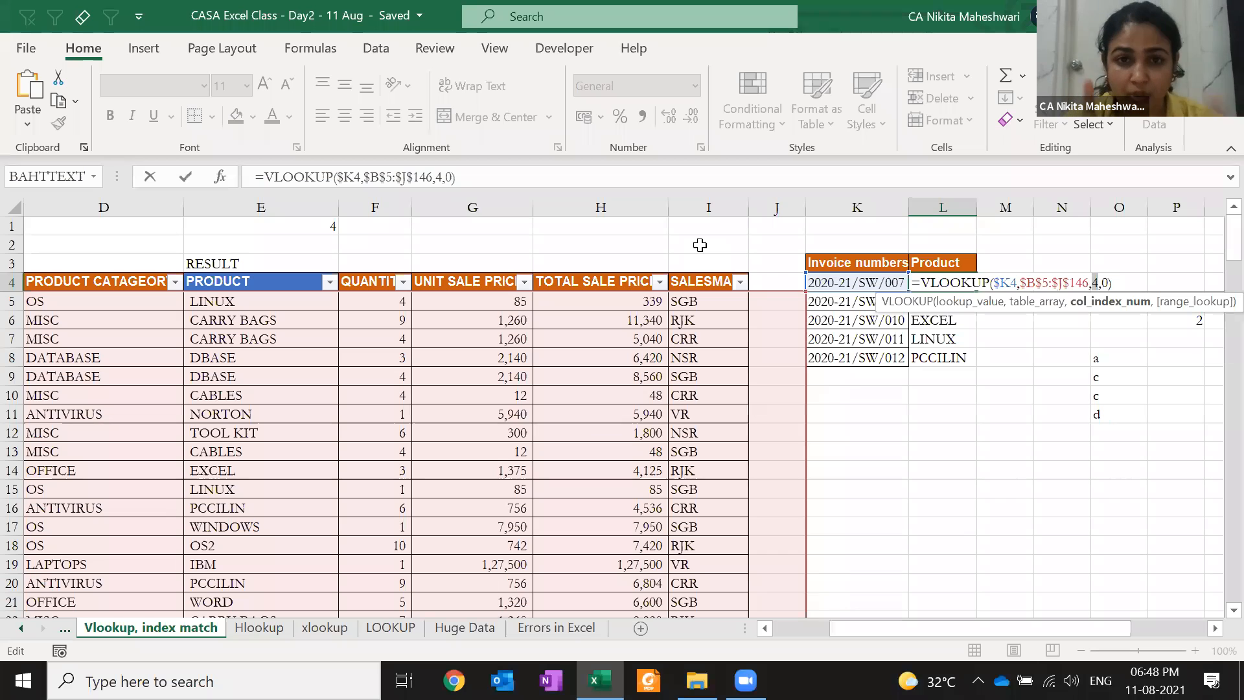
{"action": "key", "text": "ctrl+v"}
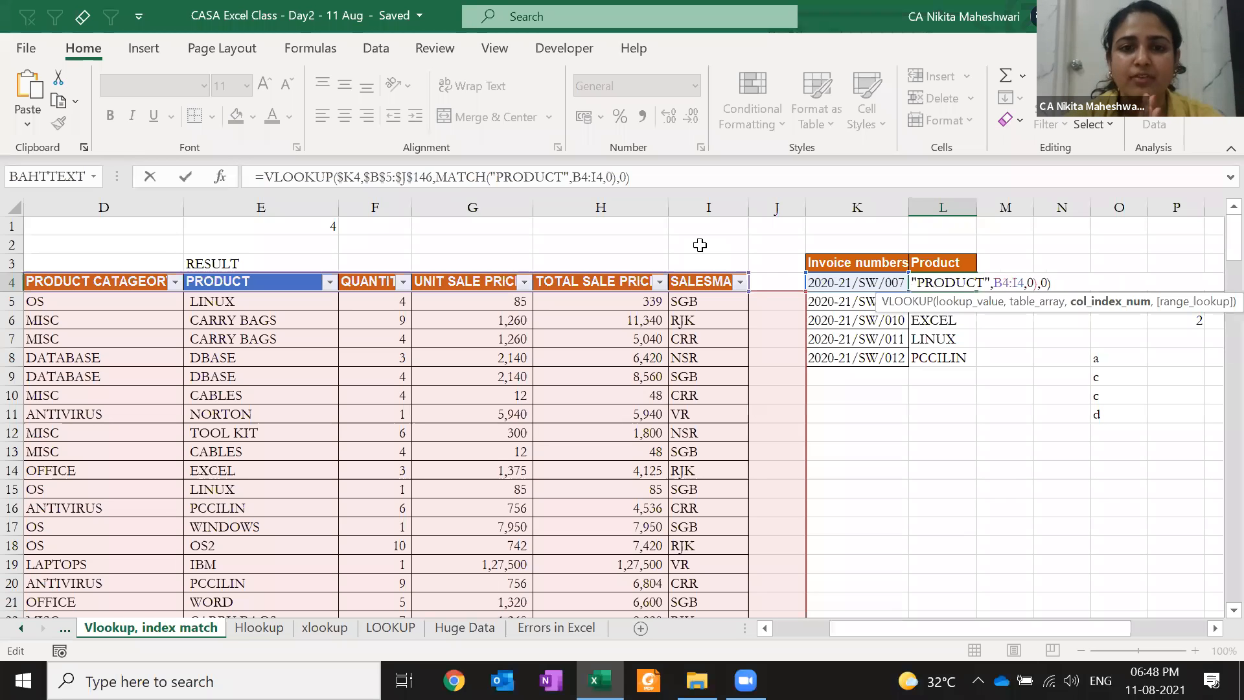
{"action": "key", "text": "ctrl+Return"}
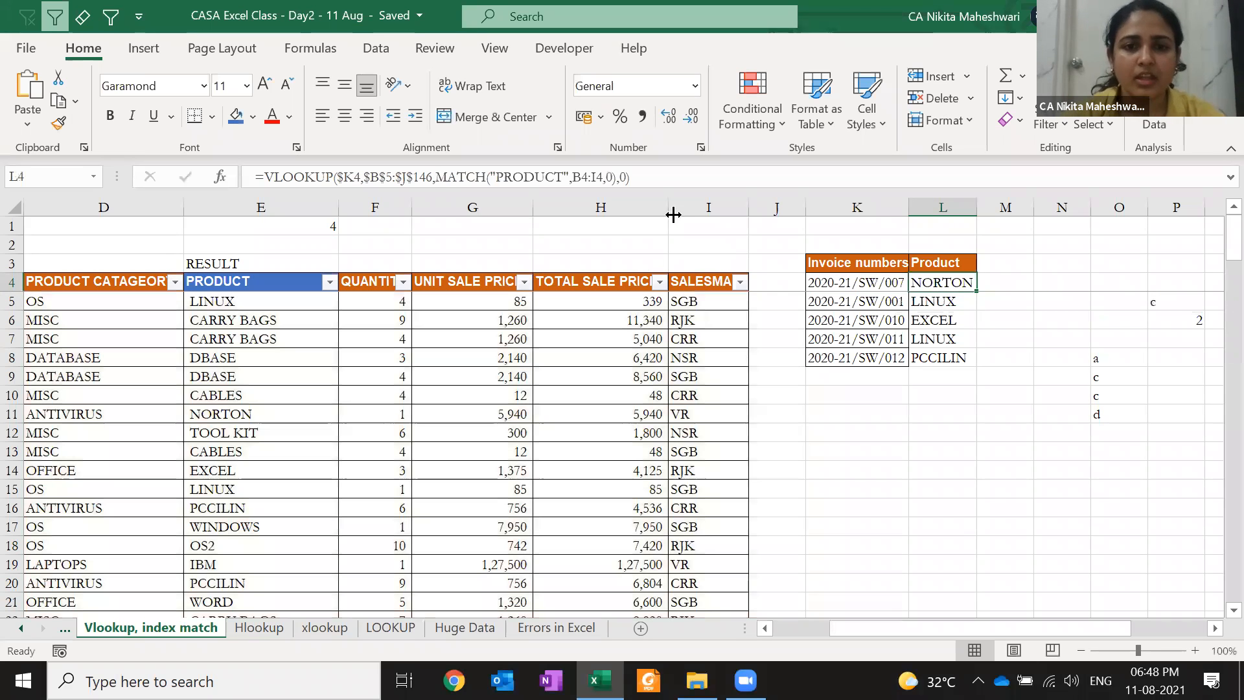
Review L4's updated VLOOKUP, still returning NORTON, then move to R4
{"action": "key", "text": "F2"}
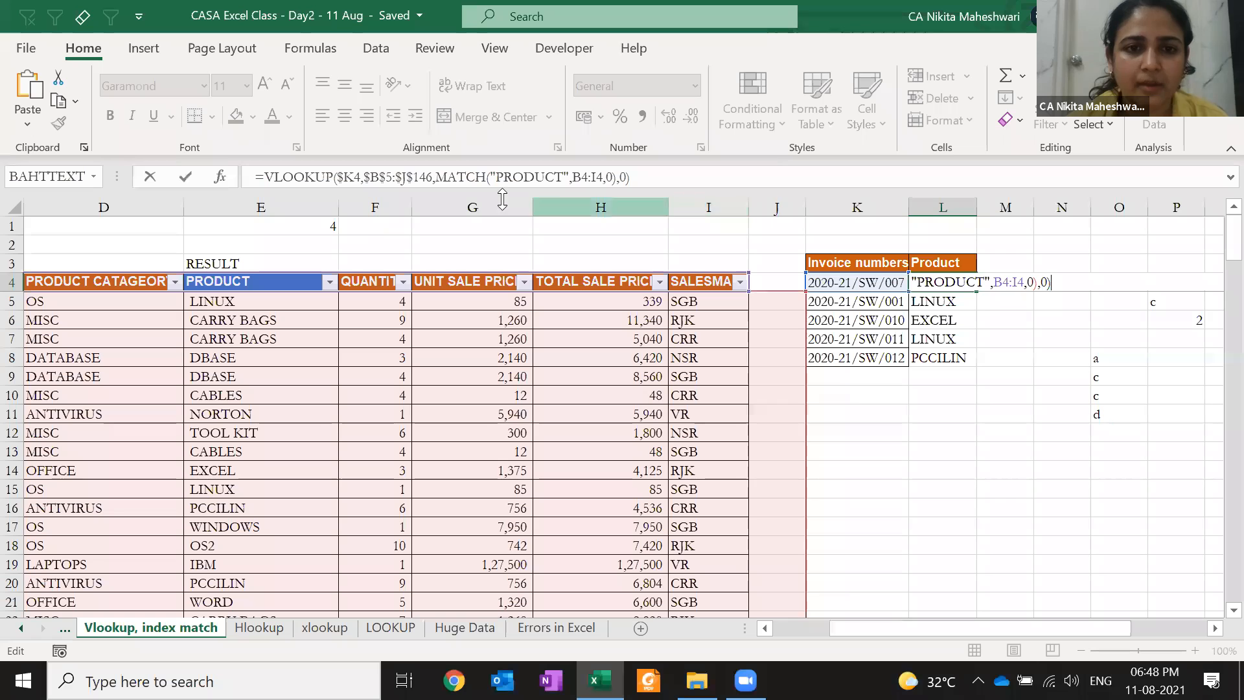
{"action": "key", "text": "ctrl+Return"}
{"action": "key", "text": "Right"}
{"action": "key", "text": "Right"}
{"action": "key", "text": "Right"}
{"action": "key", "text": "Right"}
{"action": "key", "text": "Right"}
{"action": "key", "text": "Right"}
{"action": "key", "text": "Right"}
{"action": "key", "text": "Right"}
{"action": "key", "text": "Right"}
{"action": "key", "text": "Right"}
{"action": "left_click", "coordinate": [896, 277]}
{"action": "key", "text": "Left"}
{"action": "key", "text": "Left"}
{"action": "key", "text": "Left"}
{"action": "key", "text": "Left"}
{"action": "key", "text": "Left"}
{"action": "key", "text": "Left"}
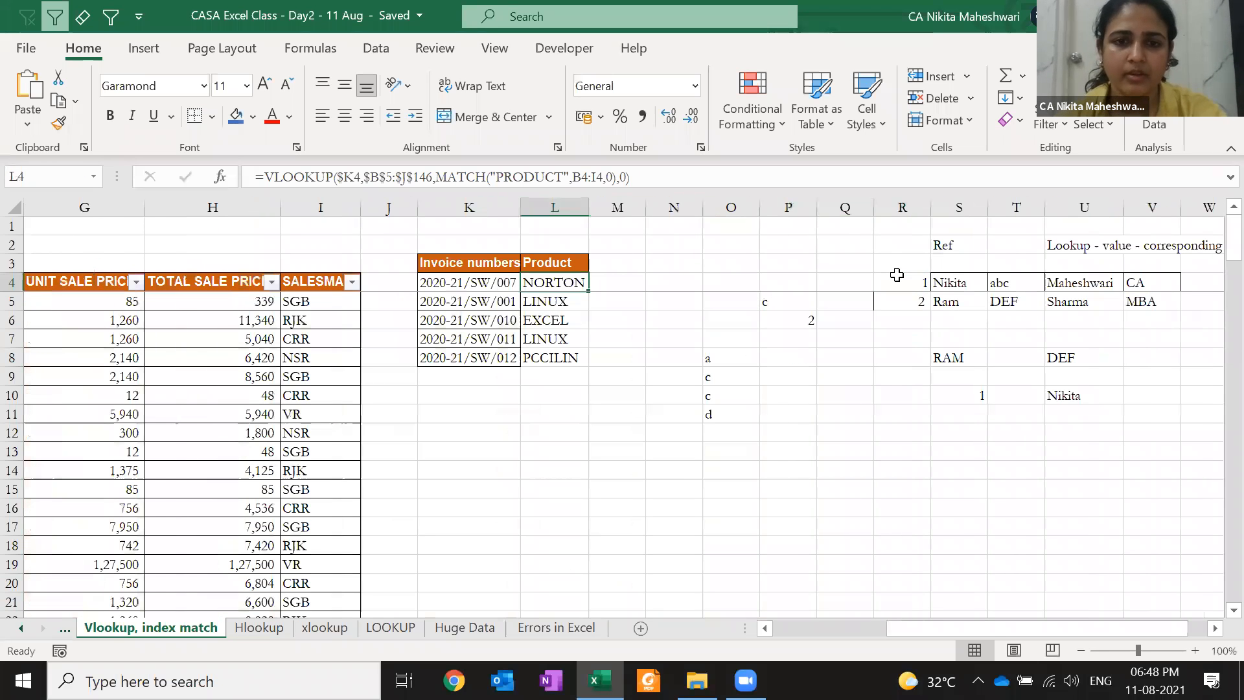
{"action": "key", "text": "F2"}
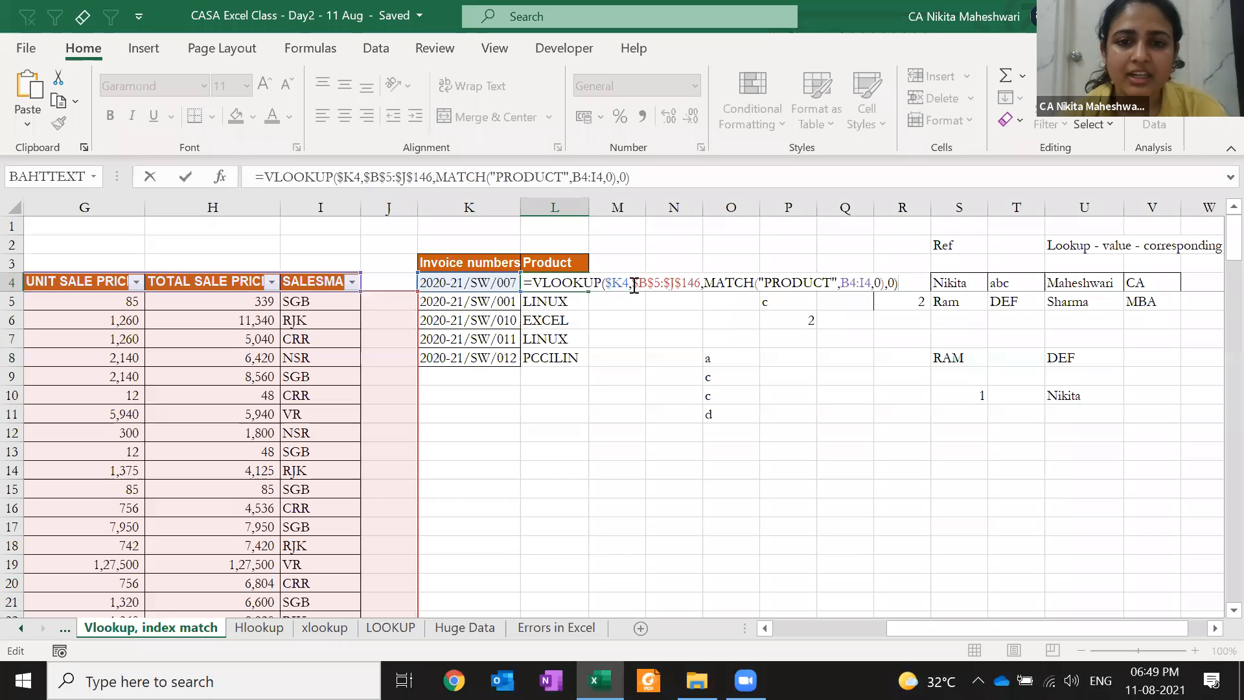
{"action": "left_click_drag", "start_coordinate": [703, 286], "coordinate": [886, 286]}
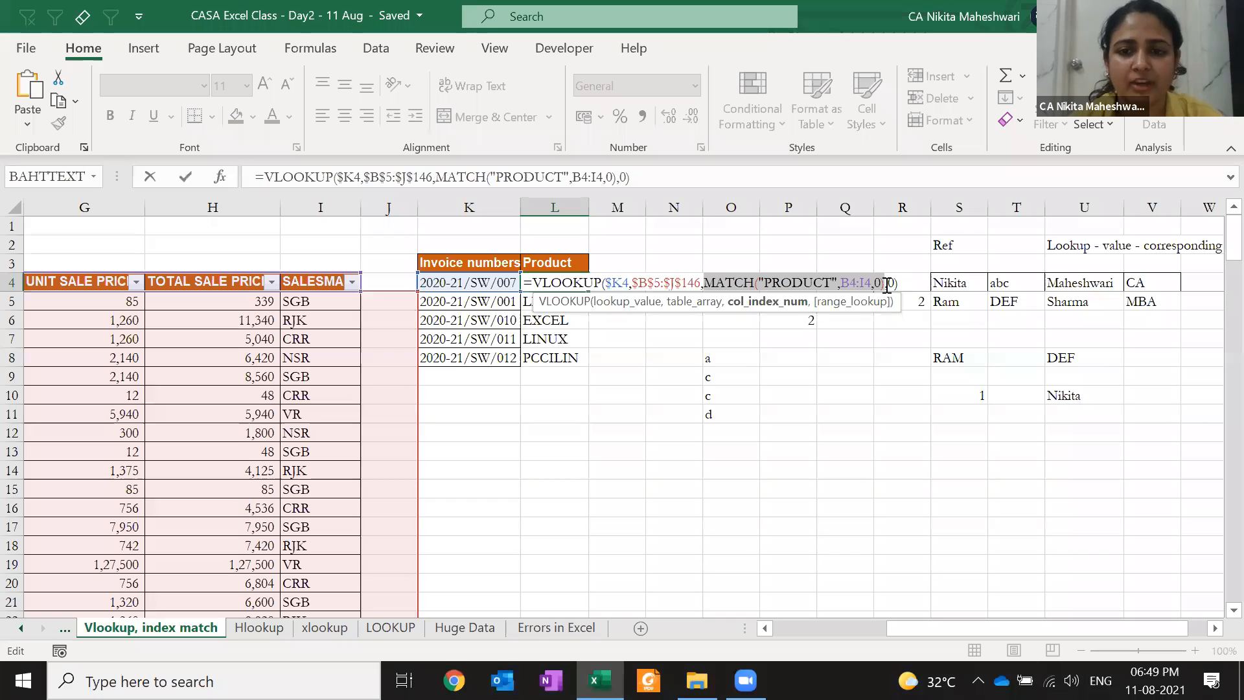
{"action": "left_click", "coordinate": [896, 284]}
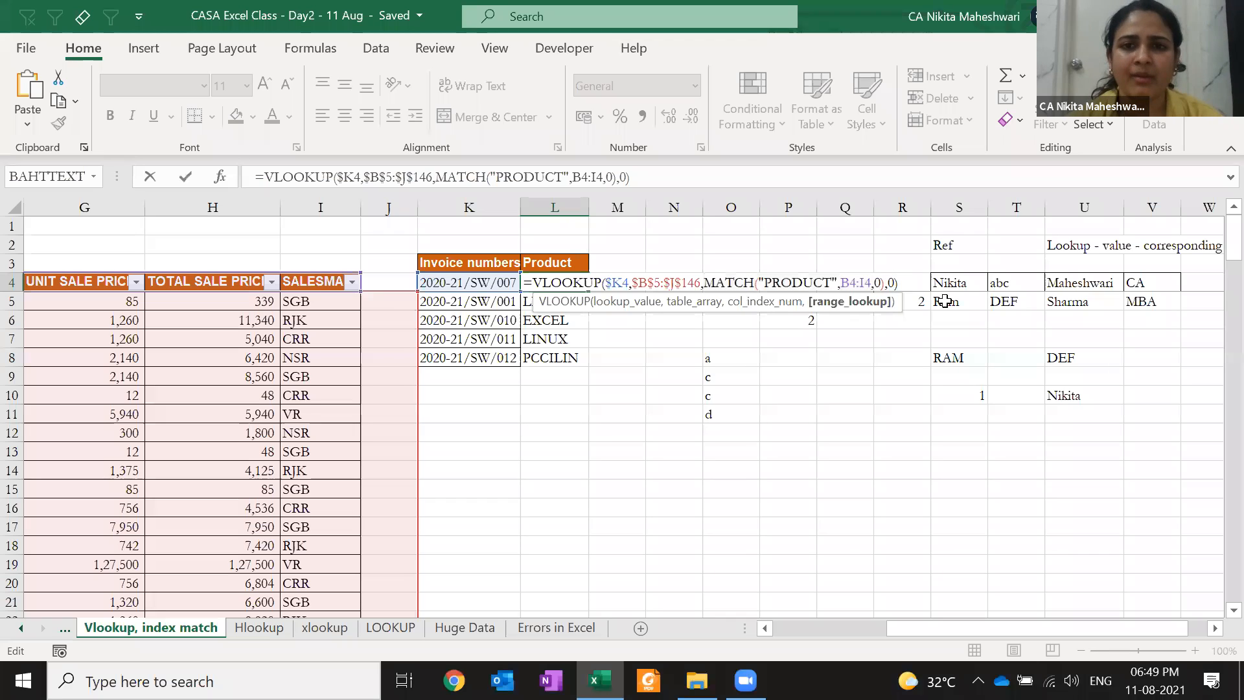
{"action": "key", "text": "Return"}
{"action": "key", "text": "Left"}
{"action": "key", "text": "Left"}
{"action": "key", "text": "Left"}
{"action": "key", "text": "Left"}
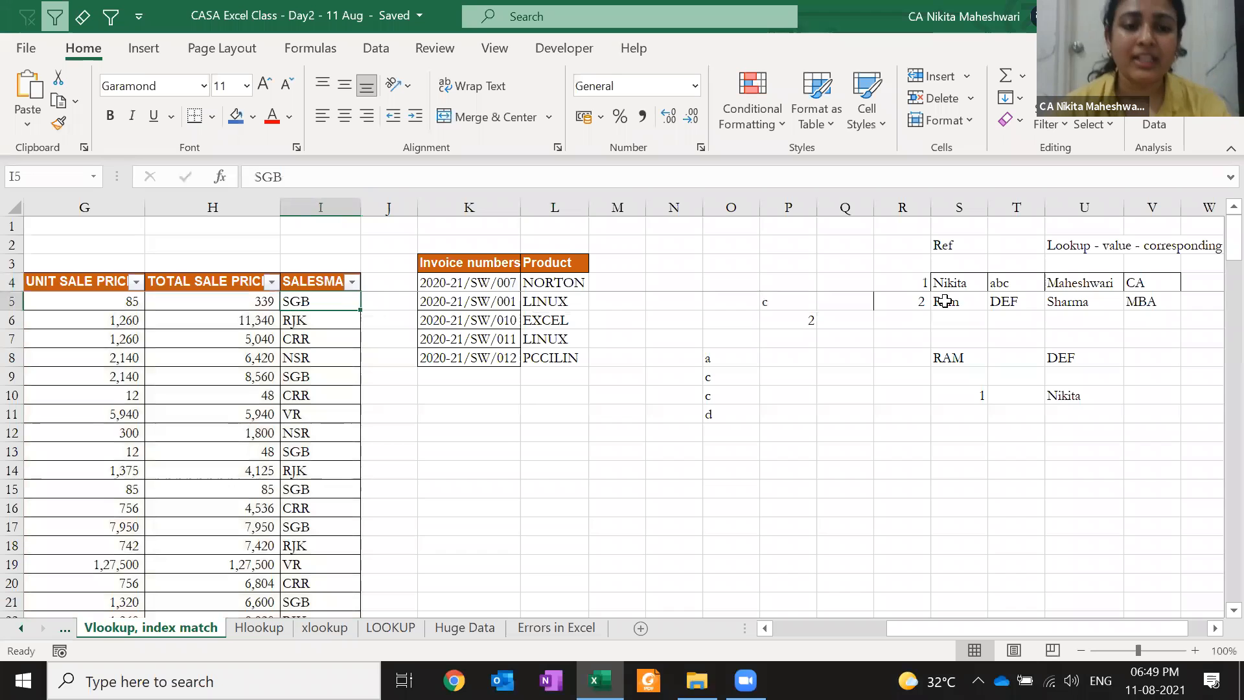
Hide the quantity-to-salesman columns F:I
{"action": "key", "text": "Left"}
{"action": "key", "text": "Right"}
{"action": "key", "text": "Right"}
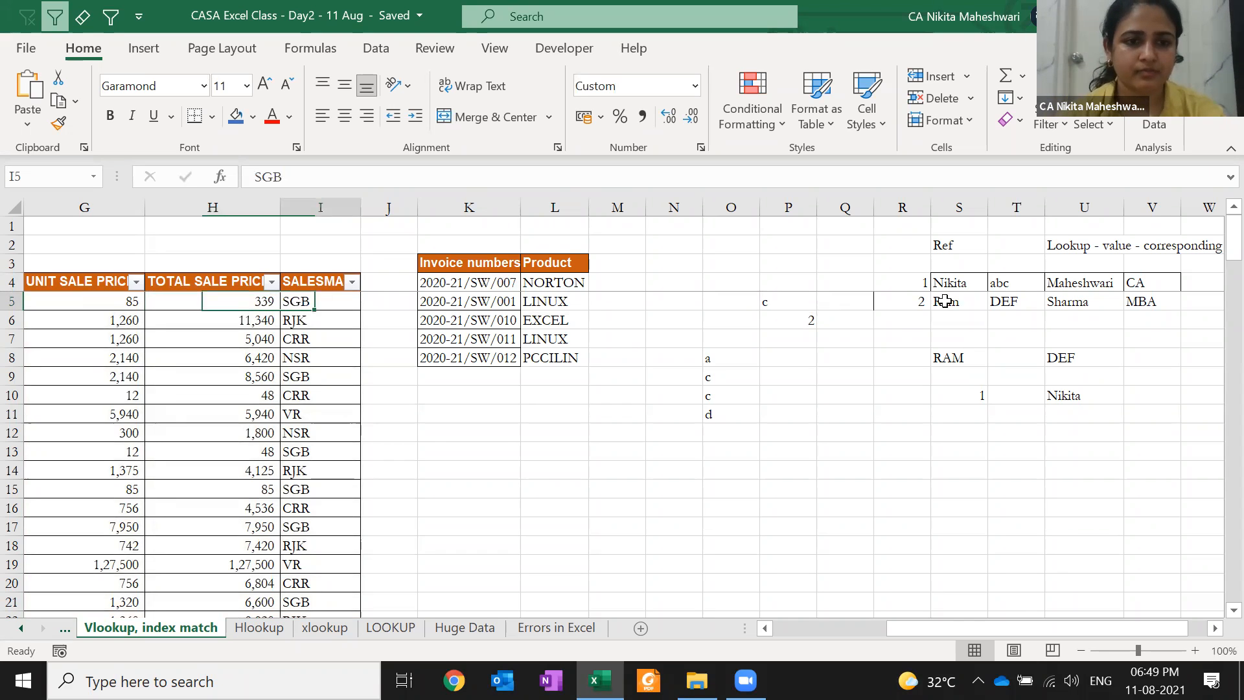
{"action": "key", "text": "shift+Left"}
{"action": "key", "text": "shift+Left"}
{"action": "key", "text": "shift+Left"}
{"action": "key", "text": "shift+Right"}
{"action": "key", "text": "ctrl+0"}
{"action": "key", "text": "Left"}
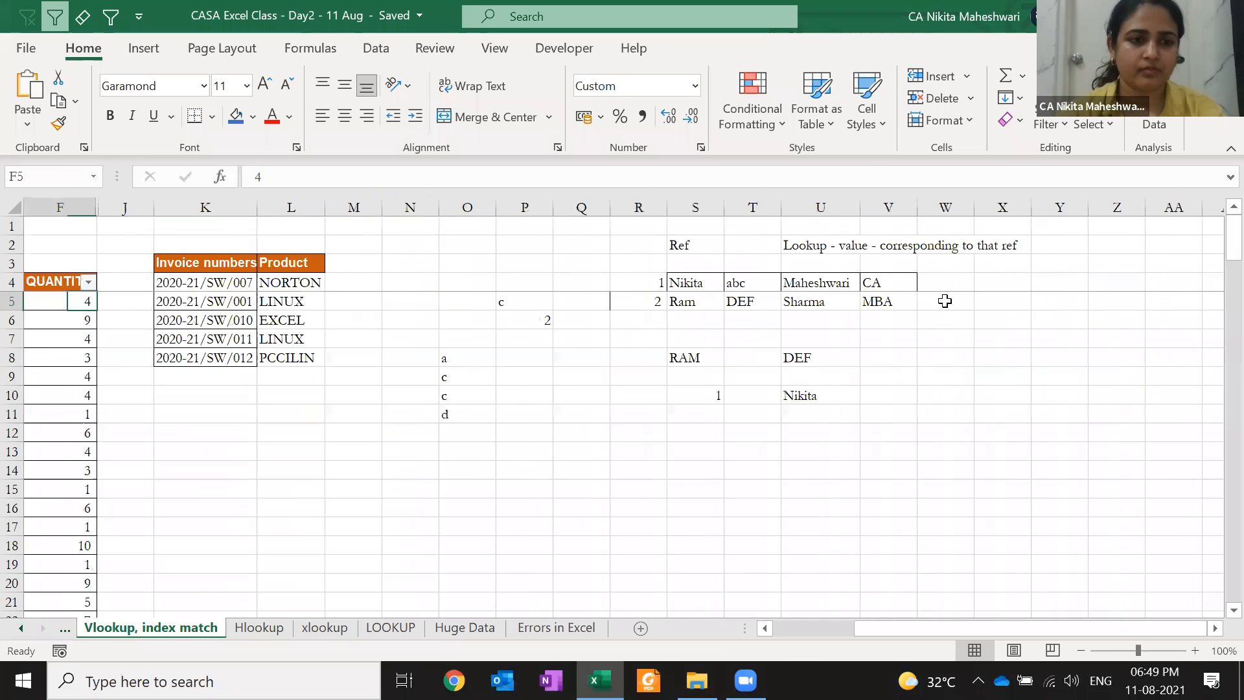
{"action": "scroll", "coordinate": [944, 301], "scroll_direction": "right", "scroll_amount": 1}
{"action": "key", "text": "ctrl+Left"}
{"action": "key", "text": "Up"}
{"action": "key", "text": "Right"}
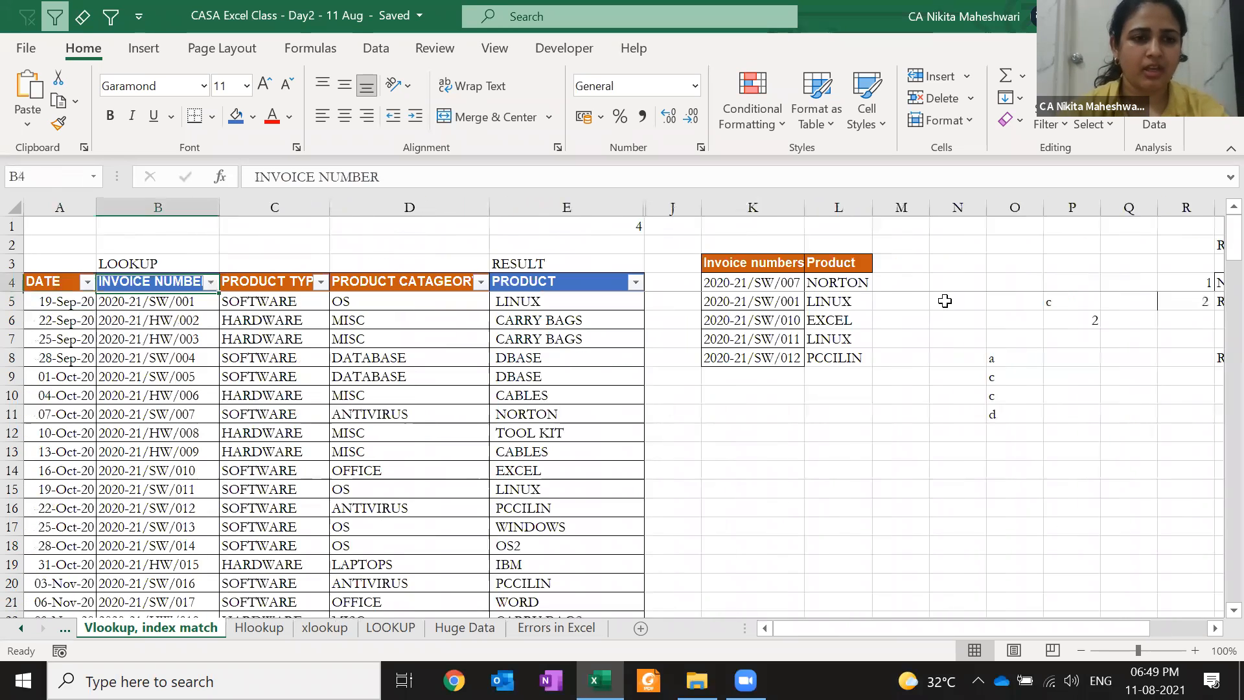
{"action": "key", "text": "Up"}
{"action": "key", "text": "Up"}
{"action": "key", "text": "Right"}
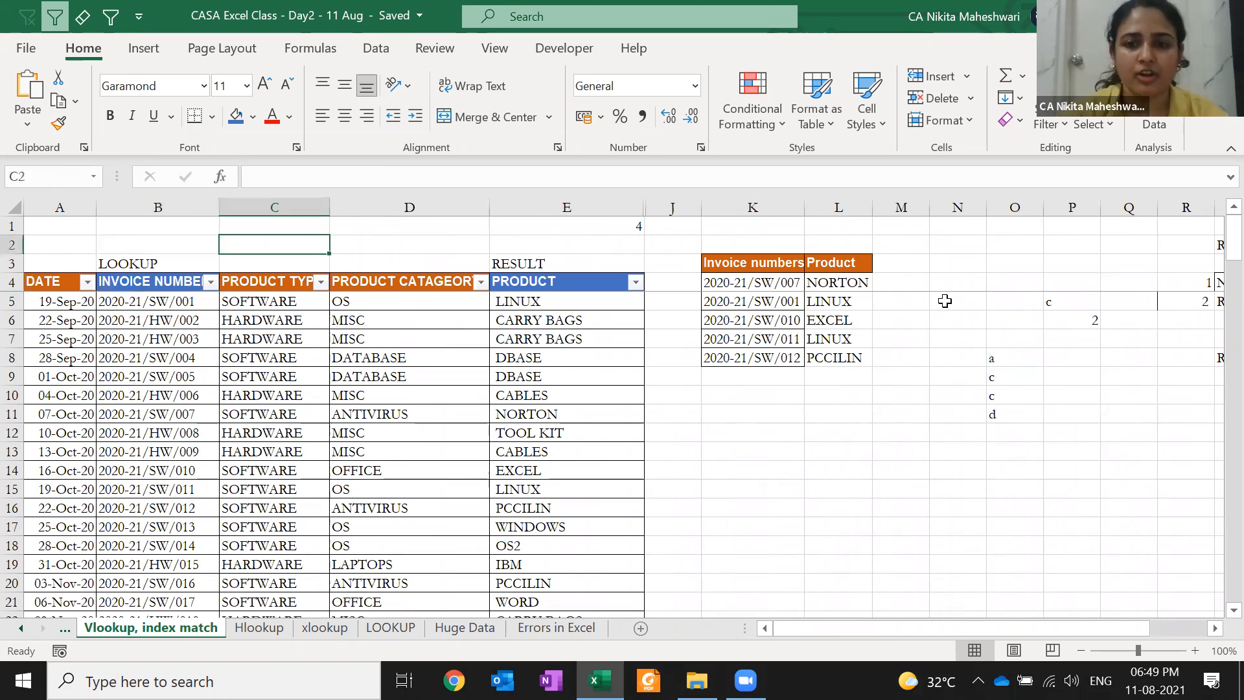
Copy the product results L4:L8 and paste them as values into M4:M8
{"action": "left_click", "coordinate": [837, 284]}
{"action": "key", "text": "shift+Down"}
{"action": "key", "text": "shift+Down"}
{"action": "key", "text": "shift+Down"}
{"action": "key", "text": "shift+Down"}
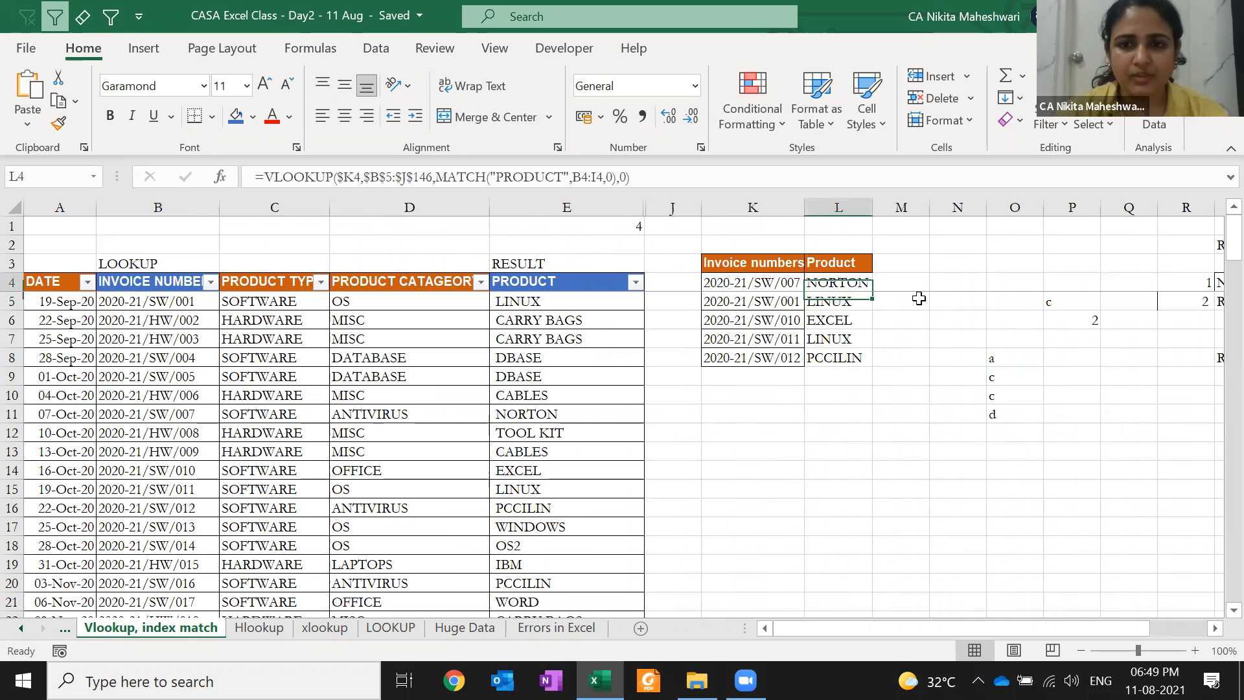
{"action": "key", "text": "ctrl+c"}
{"action": "key", "text": "Right"}
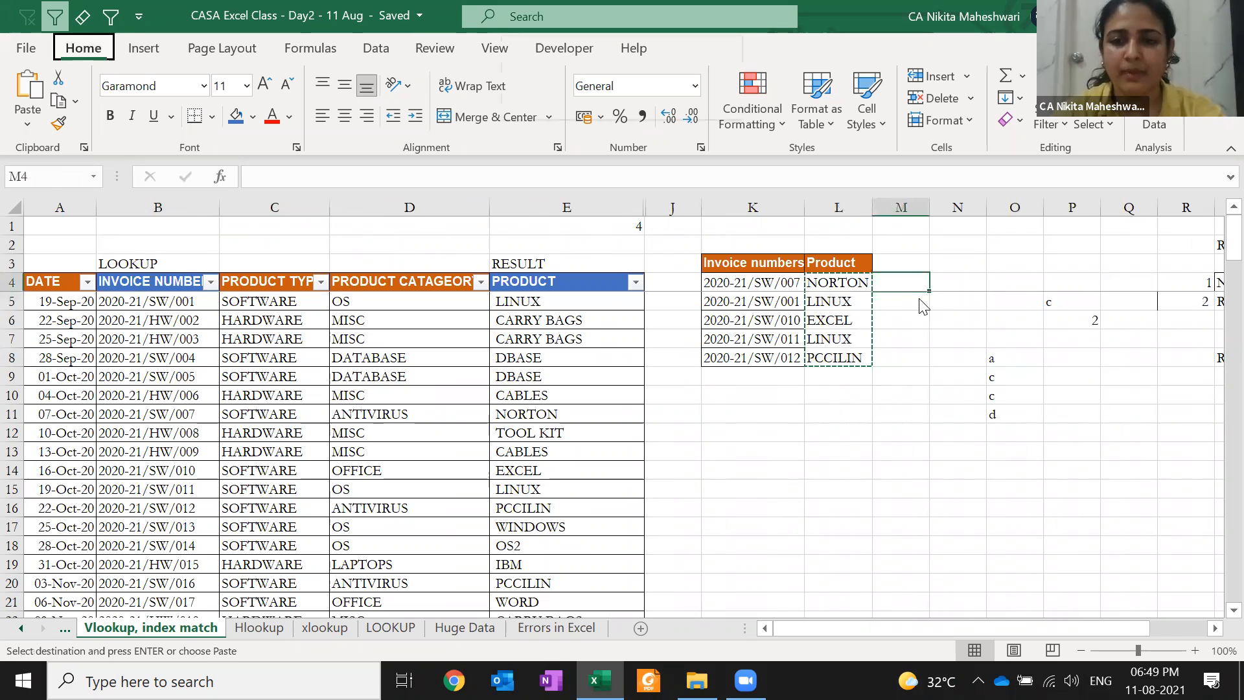
{"action": "key", "text": "s"}
{"action": "key", "text": "v"}
{"action": "key", "text": "Return"}
{"action": "key", "text": "Left"}
{"action": "key", "text": "Escape"}
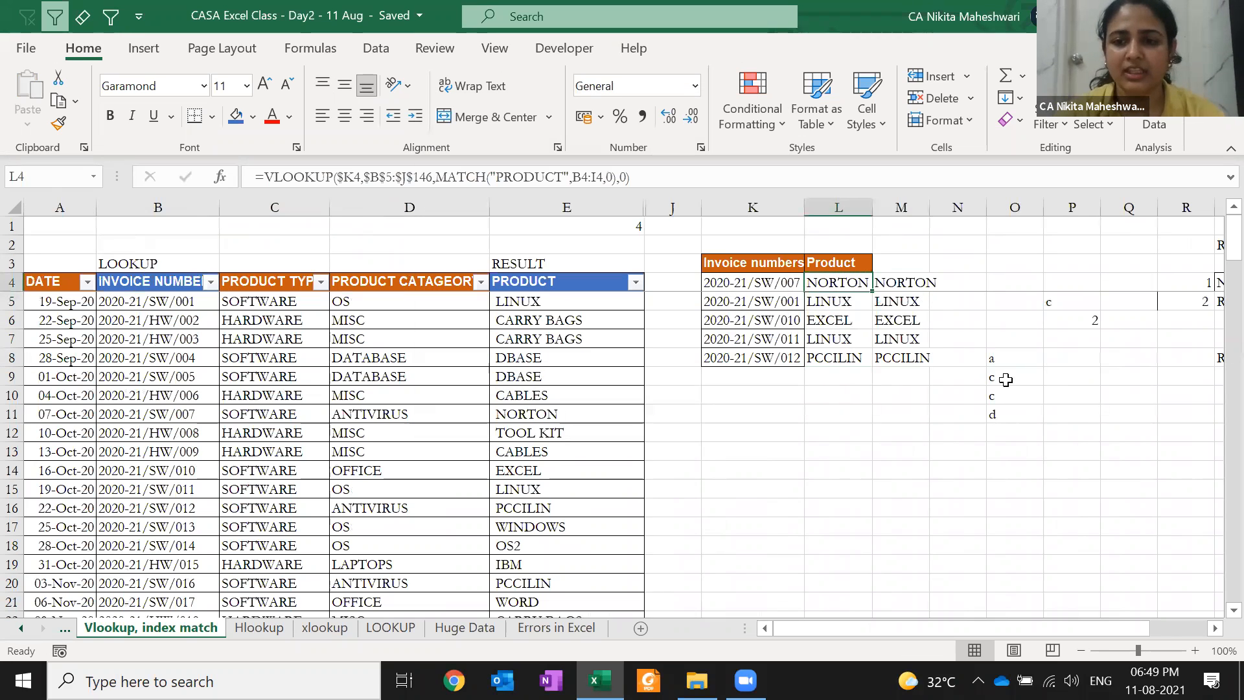
Clear the stray scratch entries in O5:Q12 and confirm M4 holds NORTON
{"action": "left_click", "coordinate": [1005, 379]}
{"action": "key", "text": "Up"}
{"action": "key", "text": "Up"}
{"action": "key", "text": "Up"}
{"action": "key", "text": "Up"}
{"action": "key", "text": "shift+Down"}
{"action": "key", "text": "shift+Down"}
{"action": "key", "text": "shift+Down"}
{"action": "key", "text": "shift+Down"}
{"action": "key", "text": "shift+Down"}
{"action": "key", "text": "shift+Down"}
{"action": "key", "text": "shift+Down"}
{"action": "key", "text": "shift+Right"}
{"action": "key", "text": "shift+Right"}
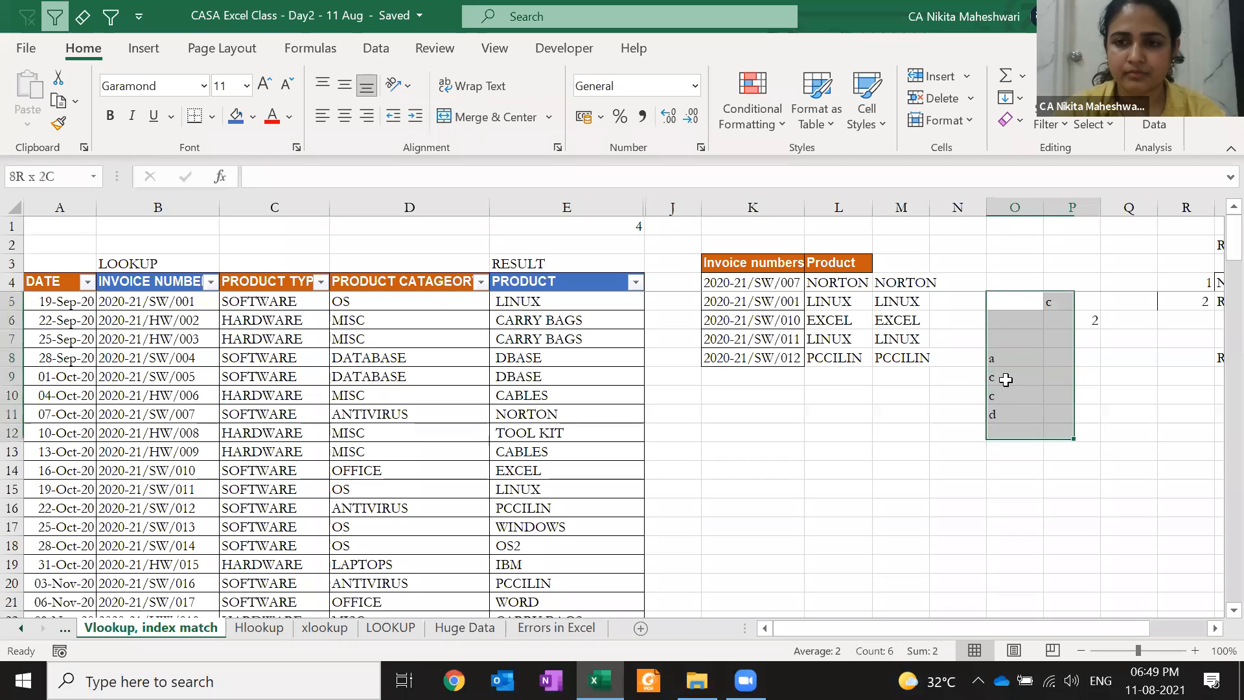
{"action": "key", "text": "Delete"}
{"action": "left_click", "coordinate": [837, 283]}
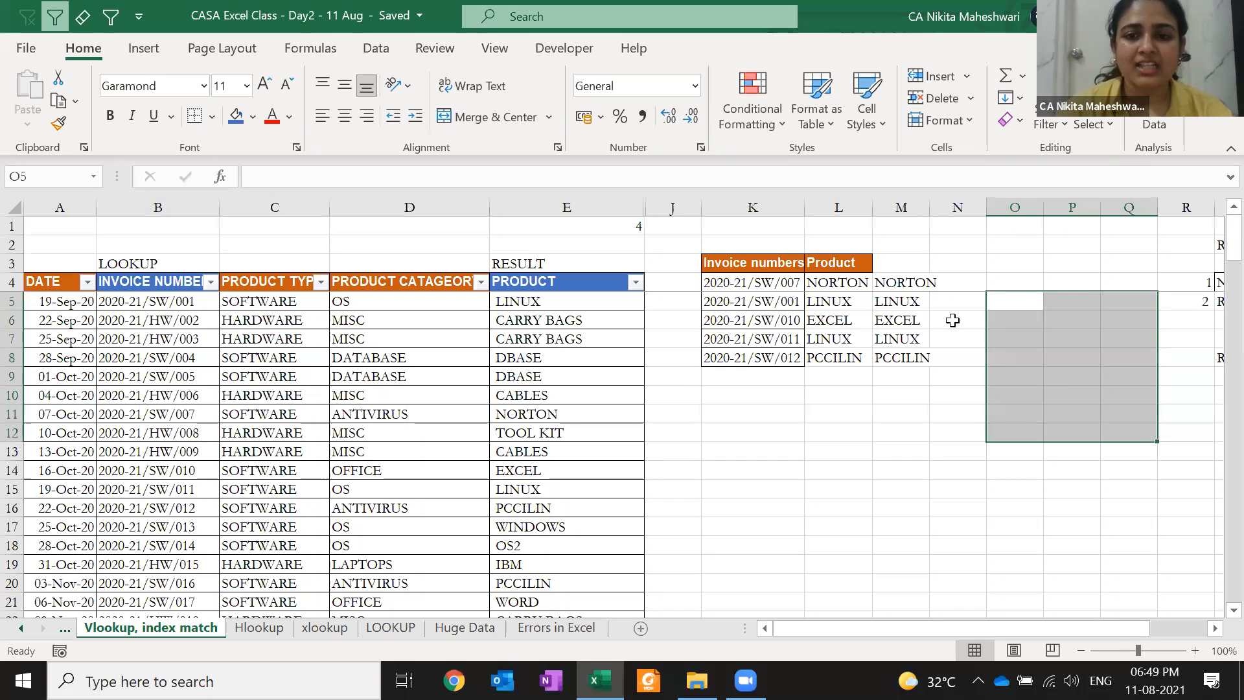
{"action": "key", "text": "Right"}
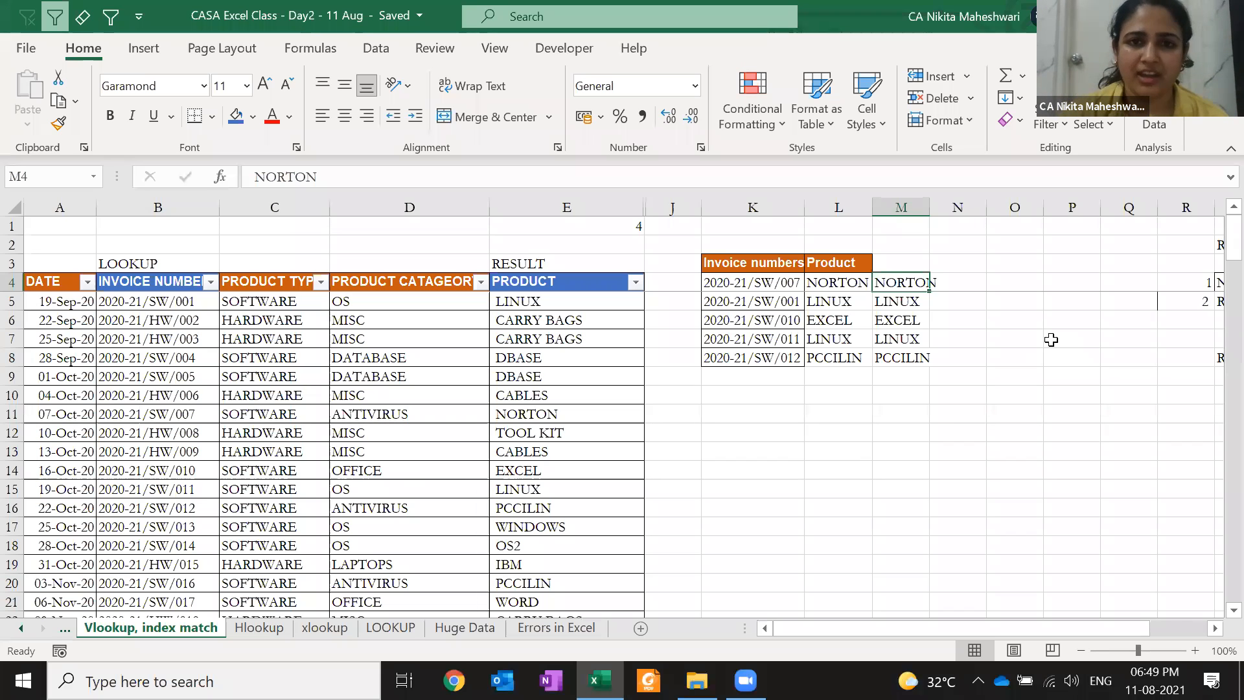
Insert a blank column D before PRODUCT CATAGEORY
{"action": "left_click", "coordinate": [303, 317]}
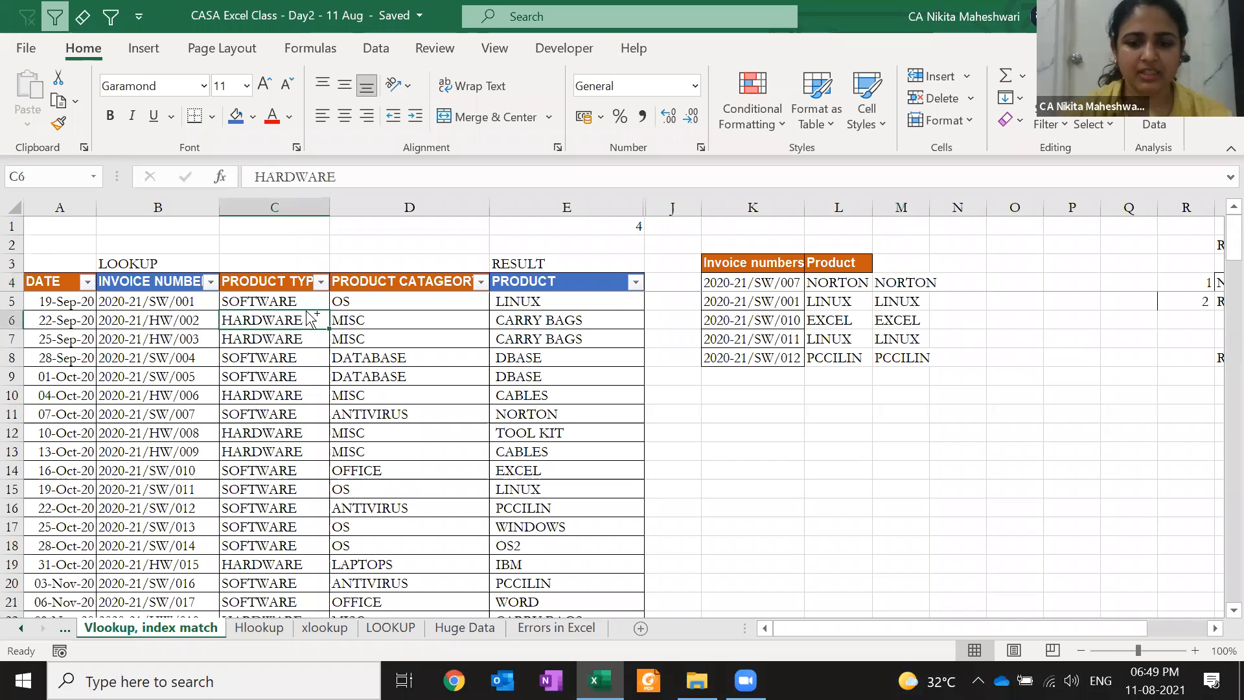
{"action": "key", "text": "Right"}
{"action": "key", "text": "ctrl+space"}
{"action": "key", "text": "ctrl+shift+plus"}
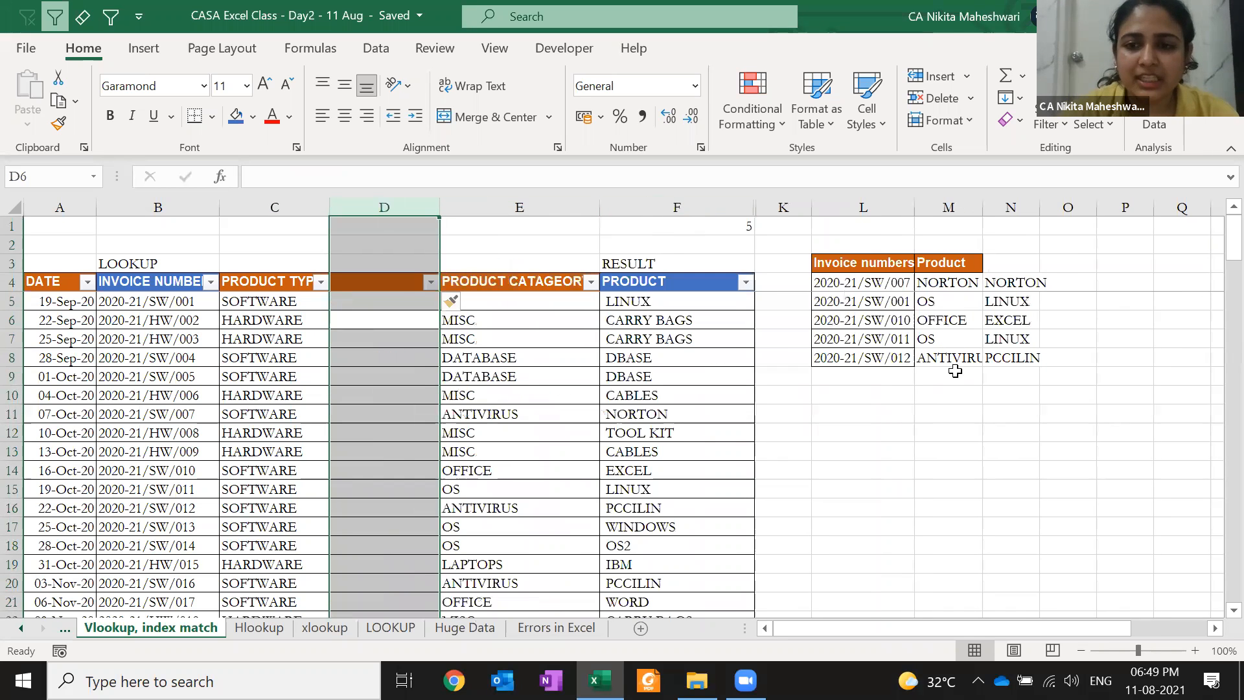
Compare the lookup results in M4:M8 with the pasted values NORTON, LINUX, EXCEL, LINUX, PCCILIN
{"action": "left_click", "coordinate": [965, 280]}
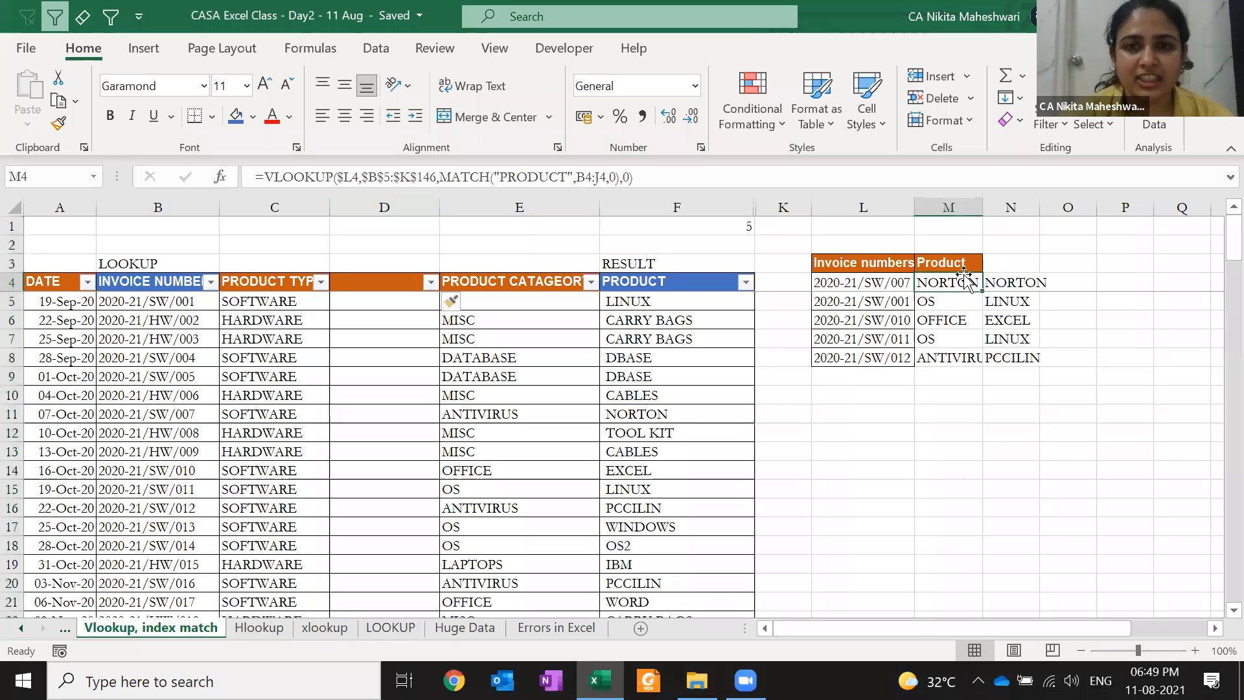
{"action": "key", "text": "Down"}
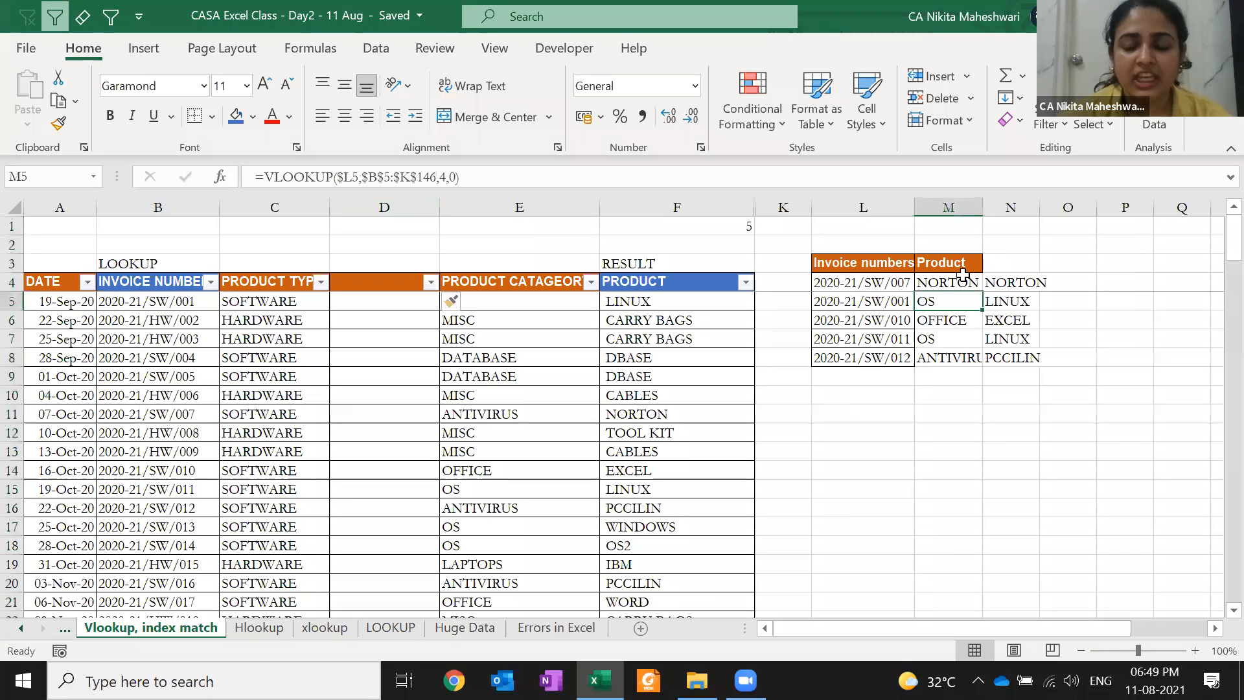
{"action": "key", "text": "Right"}
{"action": "key", "text": "Down"}
{"action": "key", "text": "Left"}
{"action": "key", "text": "Down"}
{"action": "key", "text": "Right"}
{"action": "key", "text": "Down"}
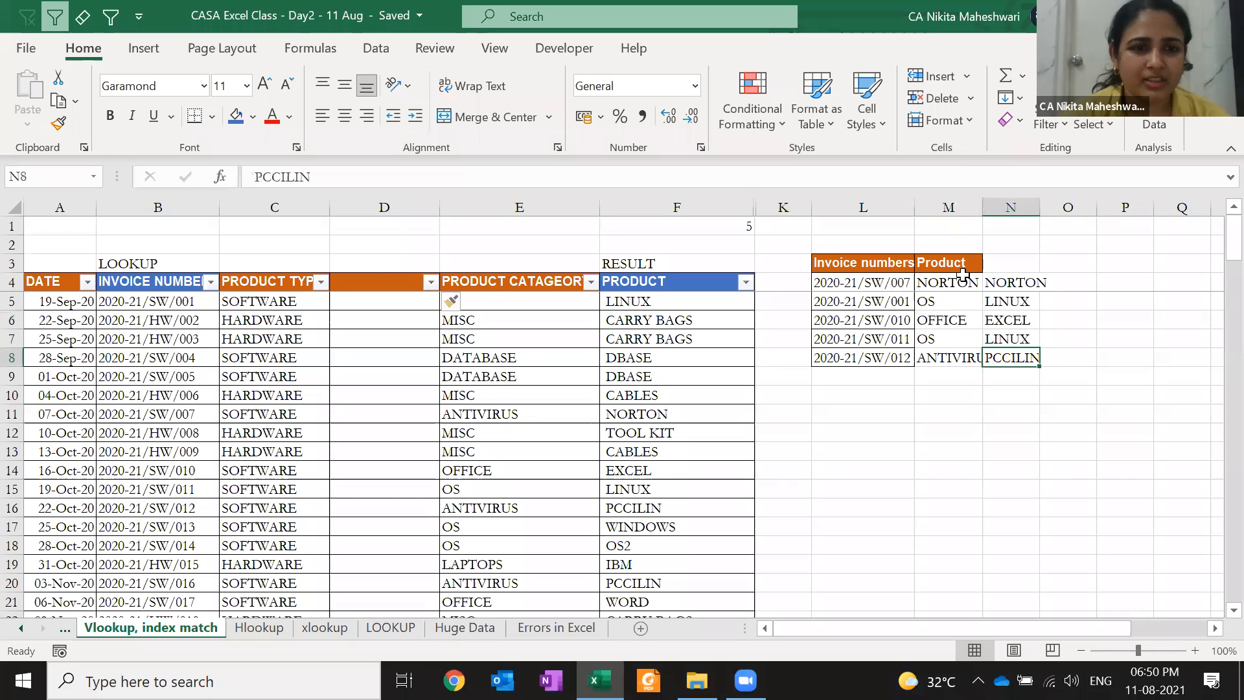
{"action": "key", "text": "Left"}
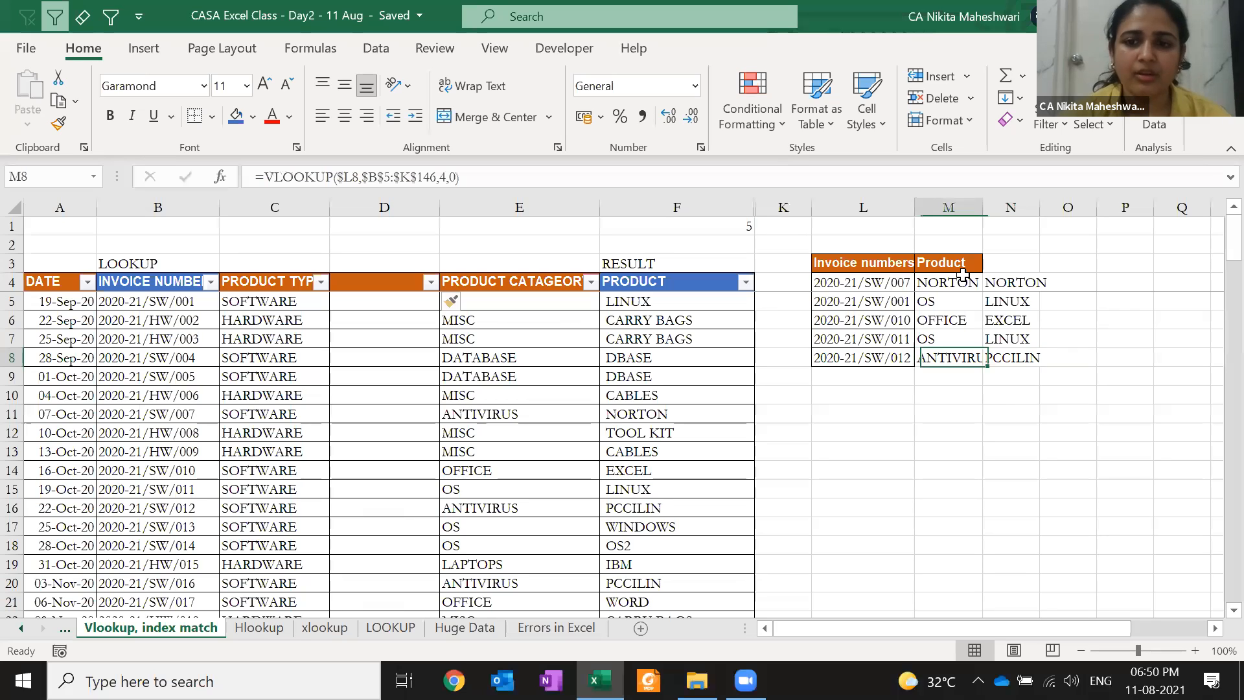
AutoFit column M so ANTIVIRUS shows in full, then open M4's formula
{"action": "key", "text": "alt+h"}
{"action": "key", "text": "o"}
{"action": "key", "text": "i"}
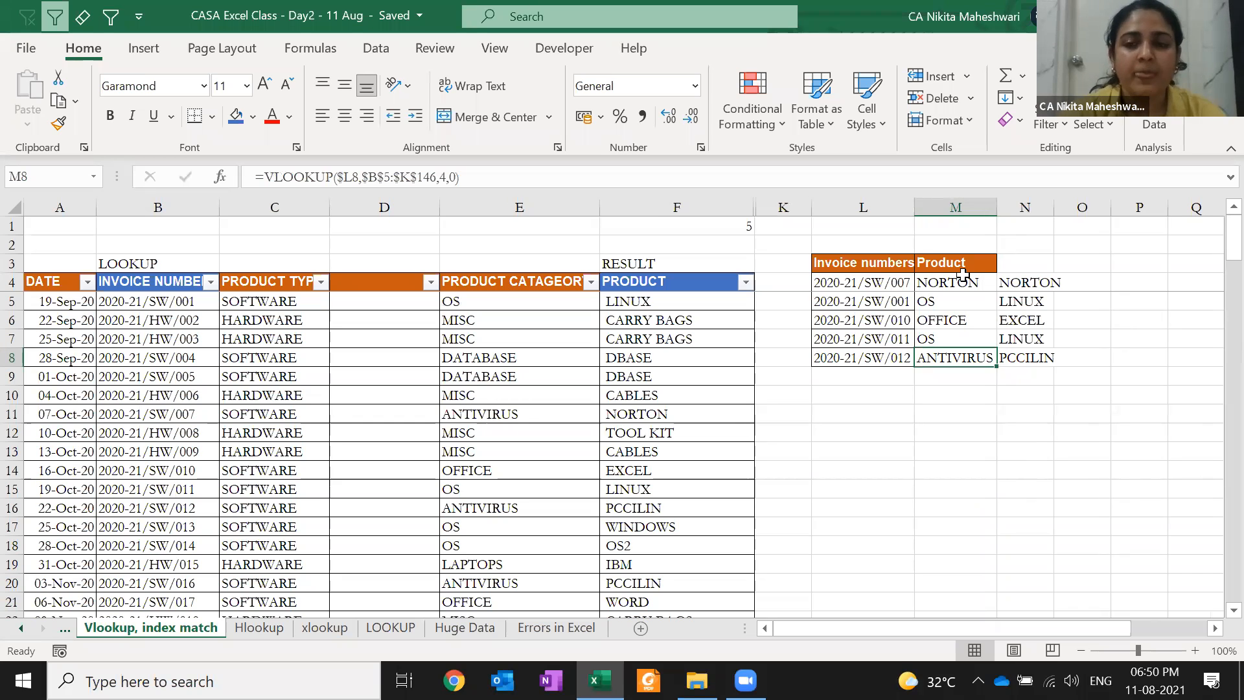
{"action": "key", "text": "Up"}
{"action": "key", "text": "Up"}
{"action": "key", "text": "Up"}
{"action": "key", "text": "Up"}
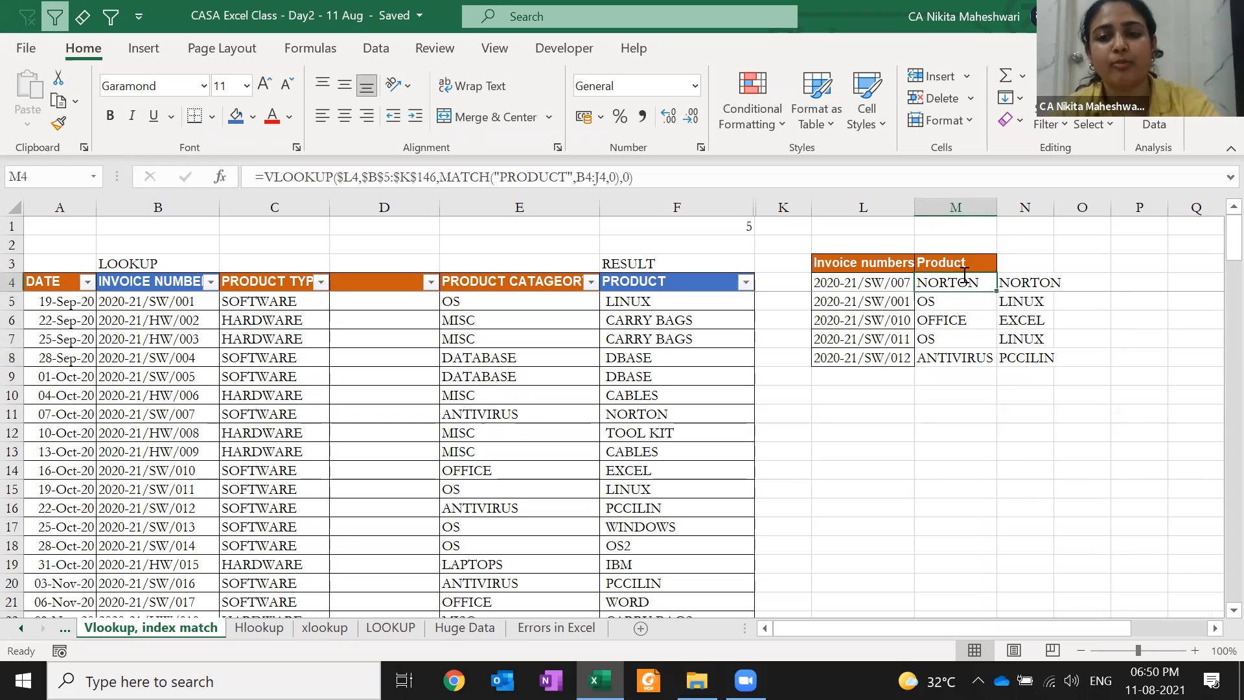
{"action": "key", "text": "F2"}
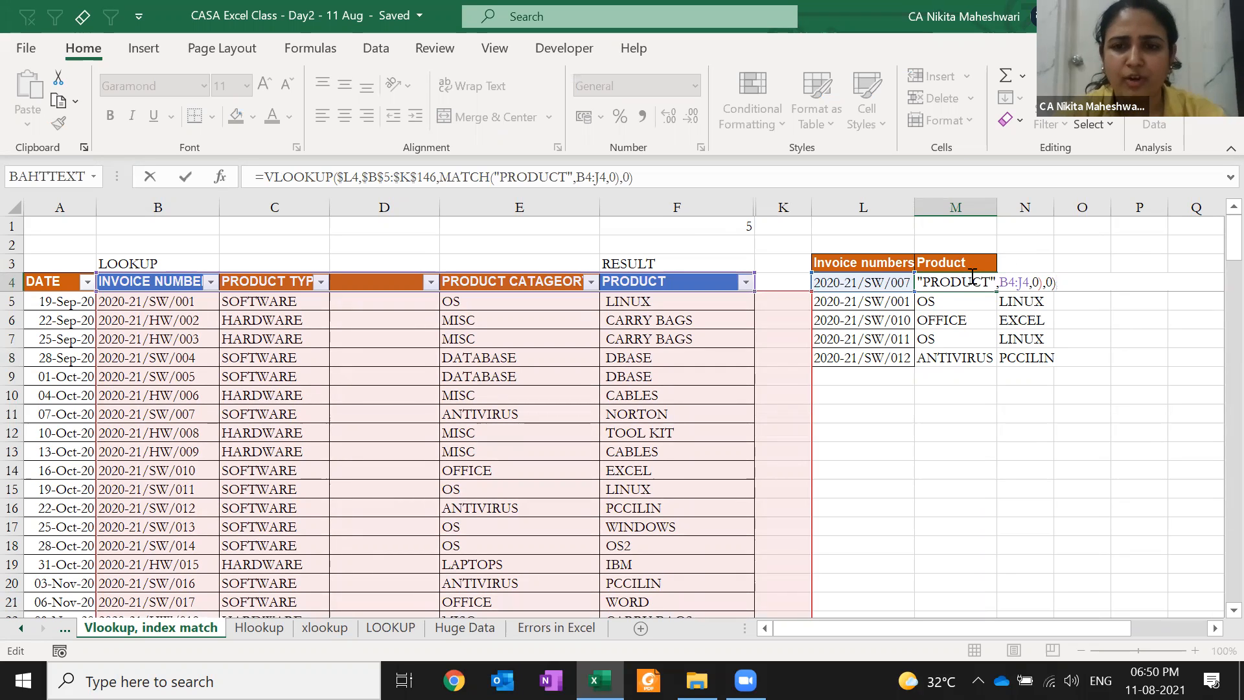
Inspect M4's VLOOKUP arguments, including the nested MATCH("PRODUCT",B4:J4,0) column index
{"action": "key", "text": "Escape"}
{"action": "key", "text": "Right"}
{"action": "key", "text": "Right"}
{"action": "key", "text": "Right"}
{"action": "key", "text": "Right"}
{"action": "key", "text": "Right"}
{"action": "key", "text": "Right"}
{"action": "key", "text": "Right"}
{"action": "key", "text": "Right"}
{"action": "key", "text": "Right"}
{"action": "key", "text": "Right"}
{"action": "key", "text": "Left"}
{"action": "key", "text": "Left"}
{"action": "key", "text": "Left"}
{"action": "key", "text": "Left"}
{"action": "key", "text": "Left"}
{"action": "key", "text": "Left"}
{"action": "key", "text": "Left"}
{"action": "key", "text": "Left"}
{"action": "key", "text": "Left"}
{"action": "key", "text": "Left"}
{"action": "key", "text": "Left"}
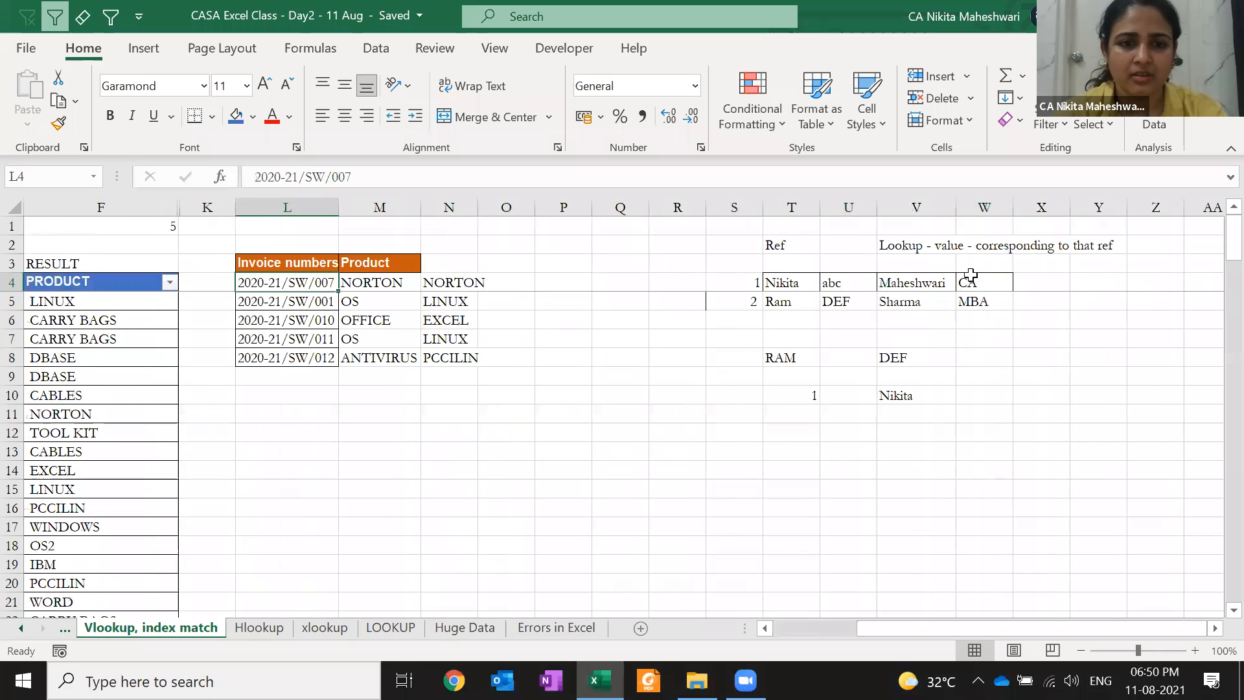
{"action": "key", "text": "Right"}
{"action": "key", "text": "F2"}
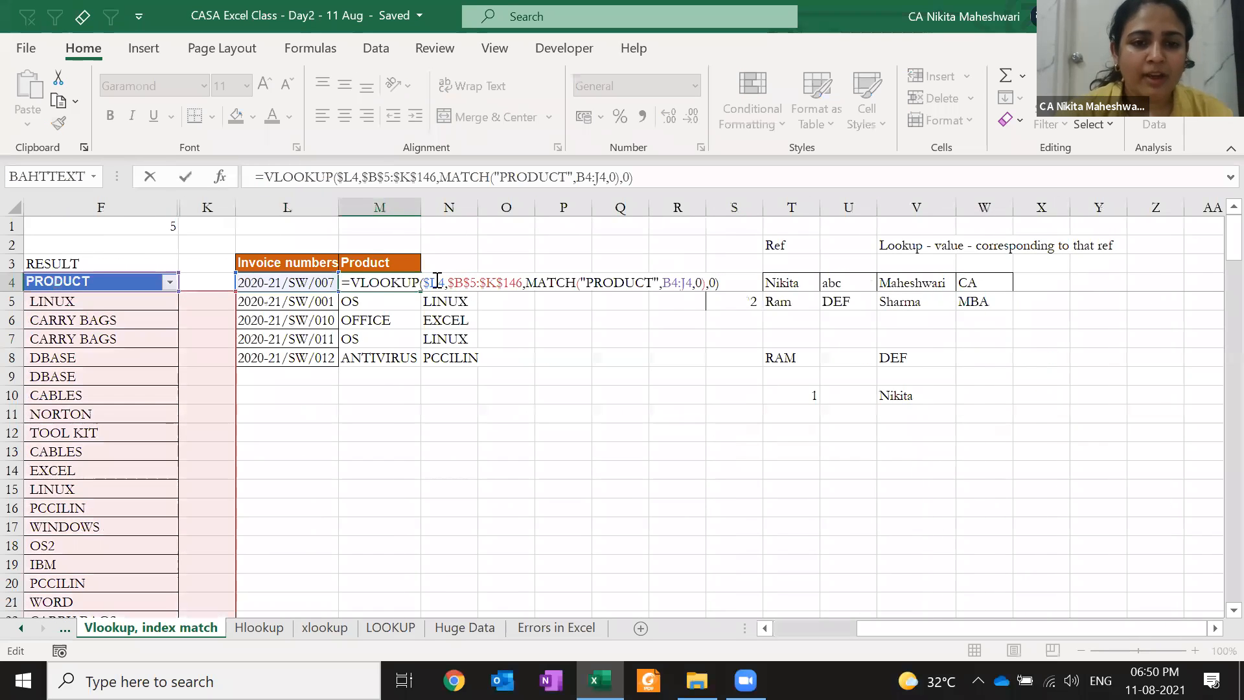
{"action": "left_click", "coordinate": [437, 280]}
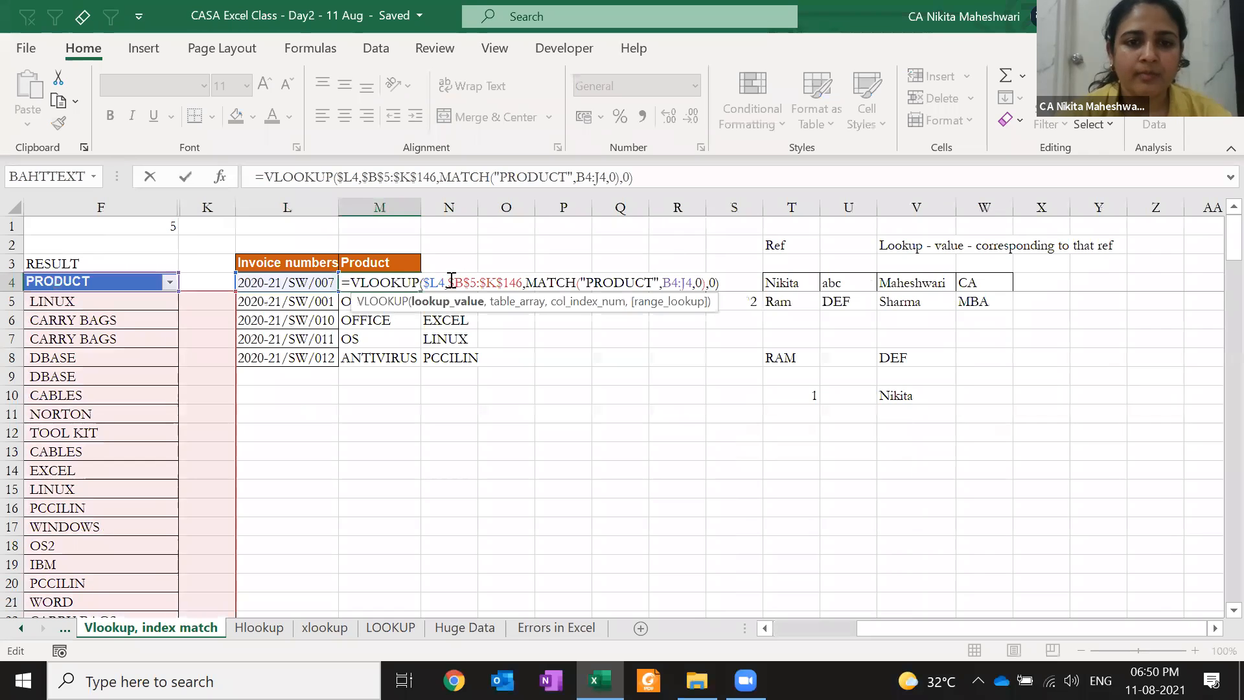
{"action": "left_click", "coordinate": [475, 283]}
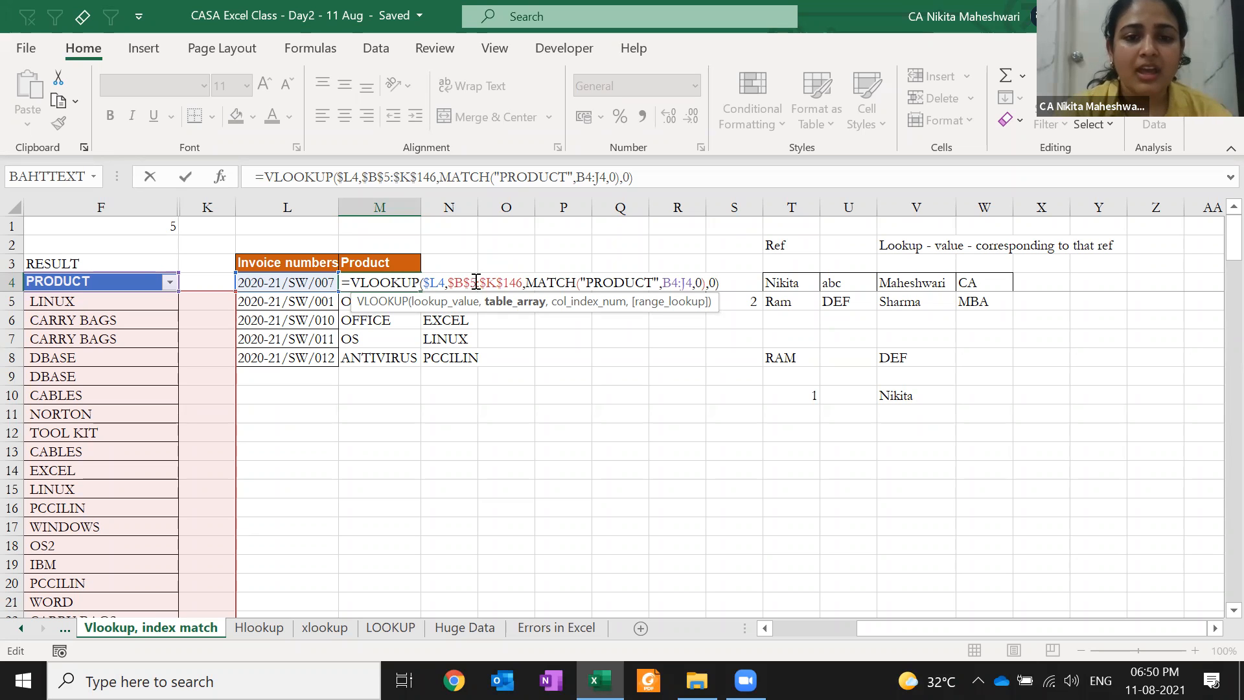
{"action": "left_click", "coordinate": [528, 283]}
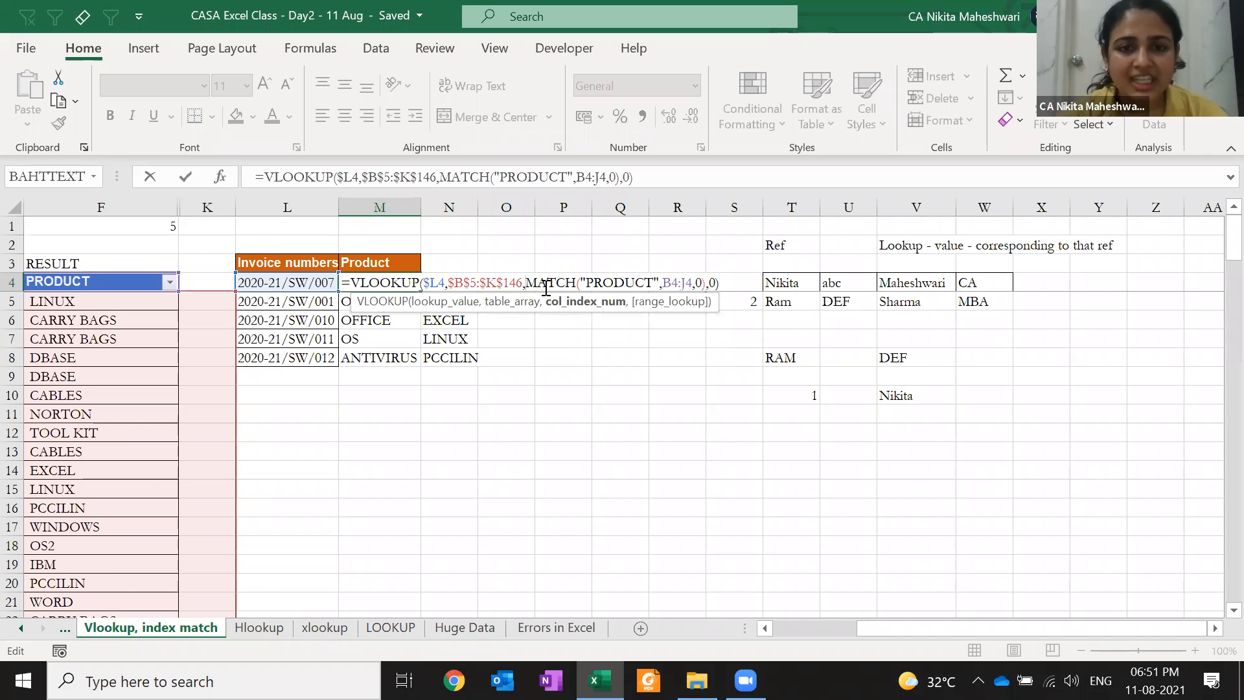
{"action": "left_click_drag", "start_coordinate": [526, 283], "coordinate": [706, 283]}
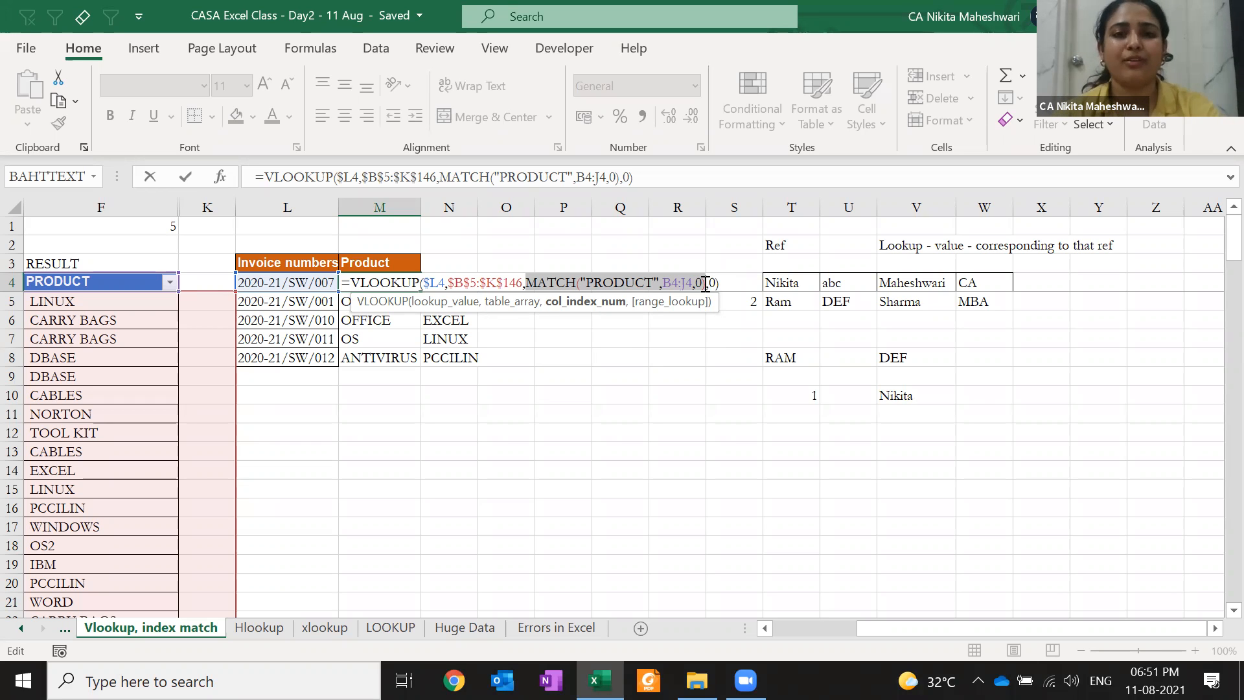
Set M4's final lookup argument to 0, still returning NORTON, and jump back to column A
{"action": "key", "text": "Escape"}
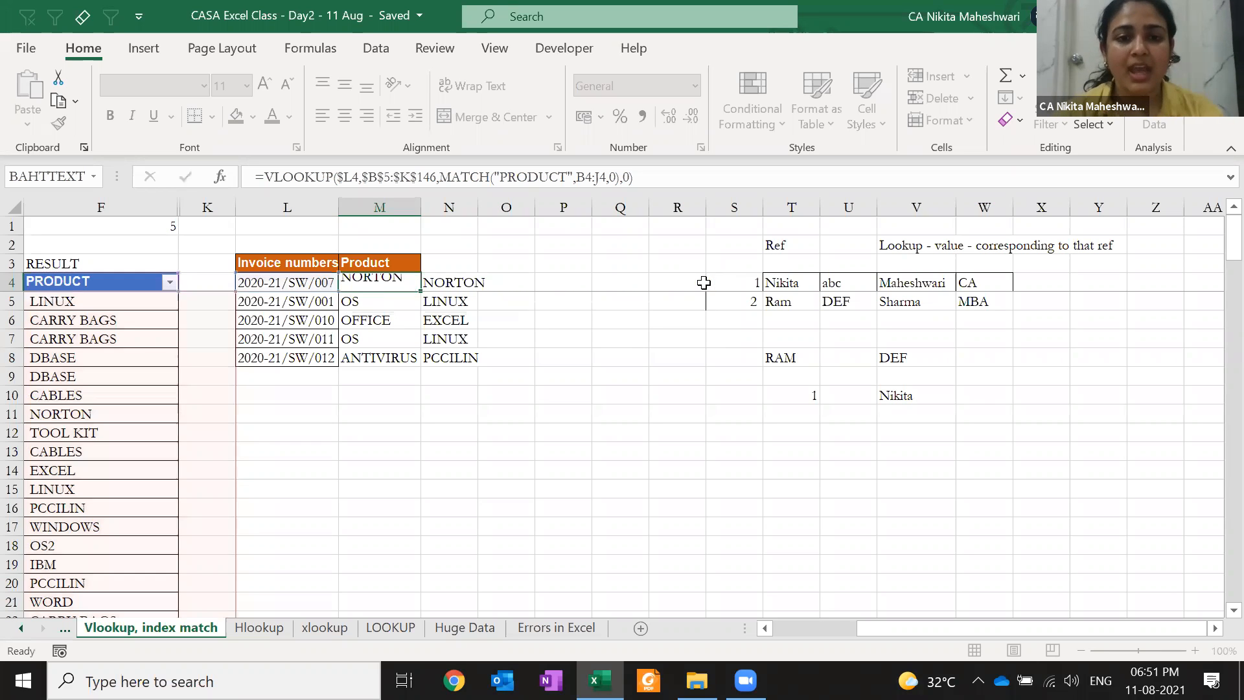
{"action": "key", "text": "F2"}
{"action": "left_click", "coordinate": [706, 283]}
{"action": "key", "text": "Delete"}
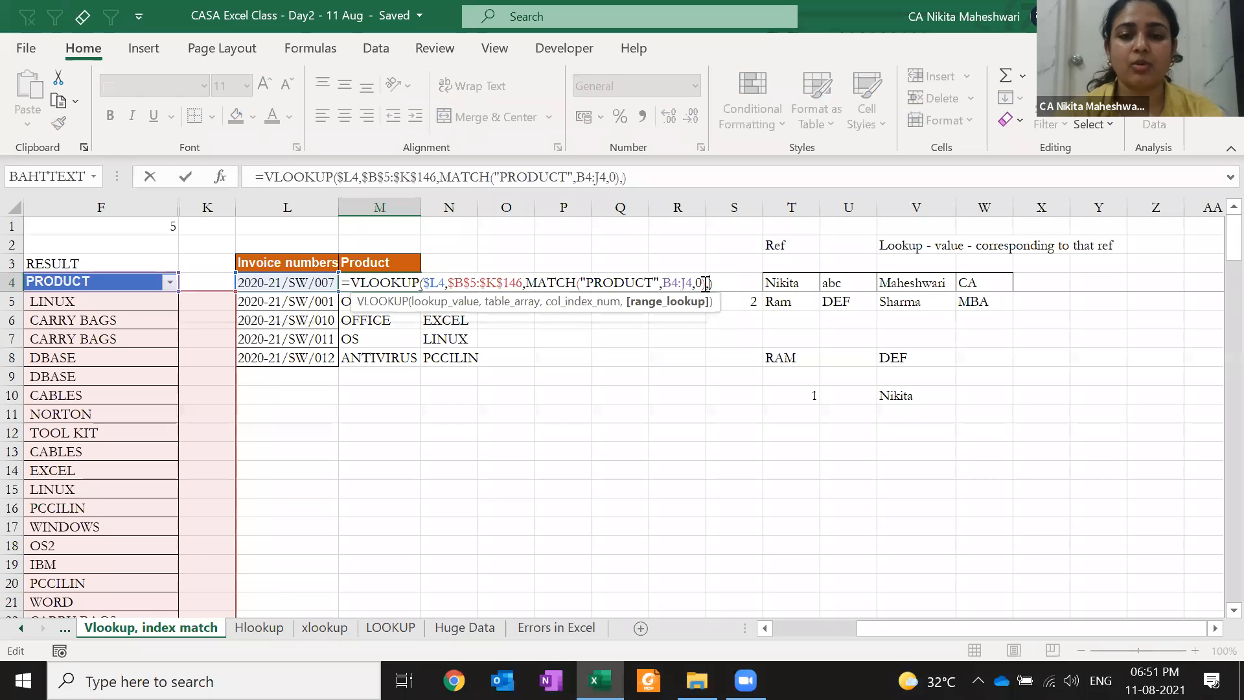
{"action": "type", "text": "0"}
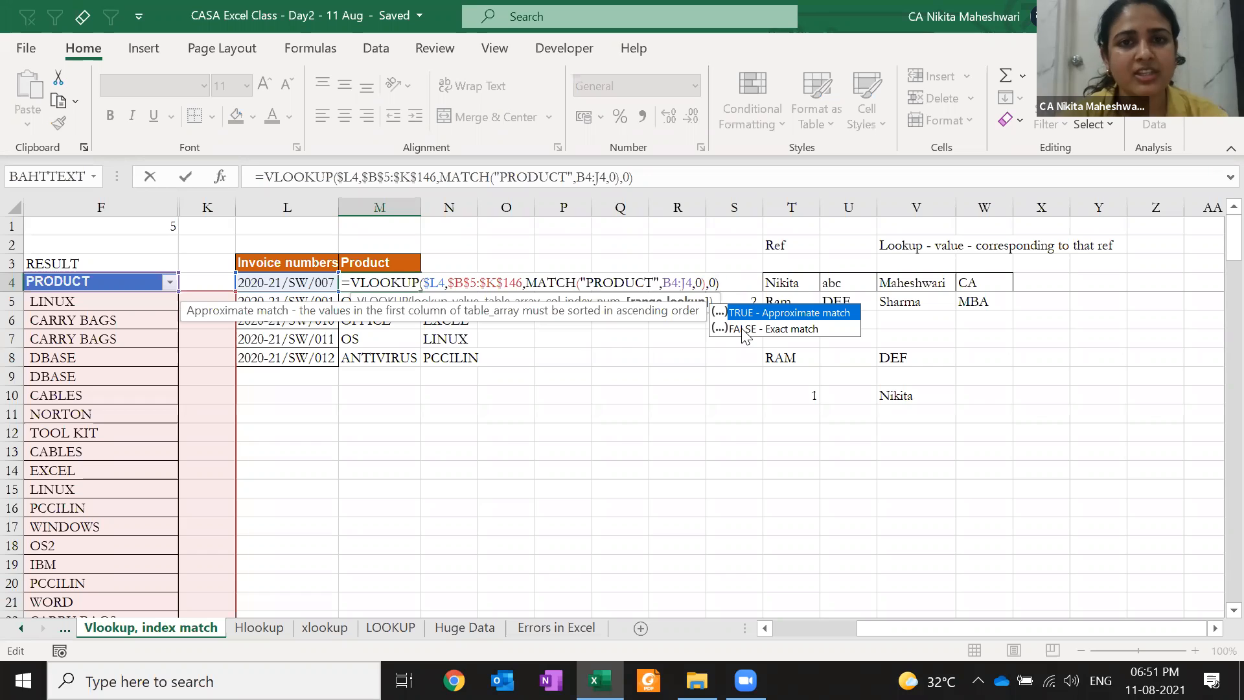
{"action": "key", "text": "ctrl+Return"}
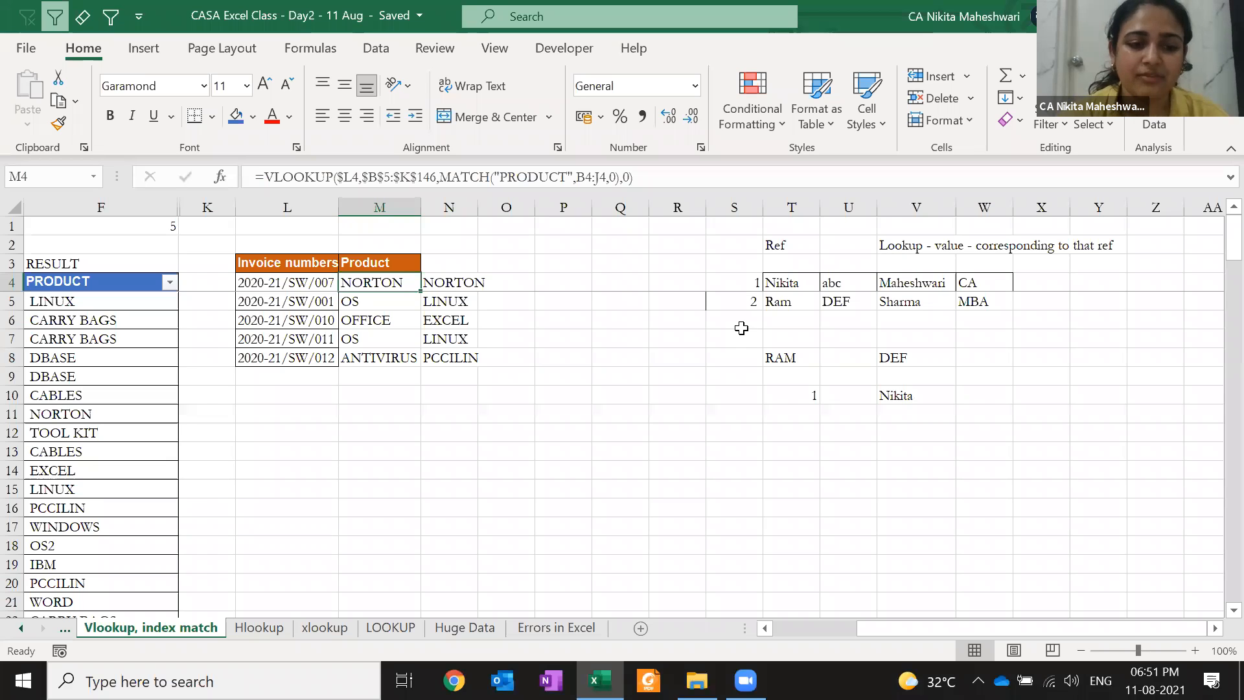
{"action": "key", "text": "alt+Tab"}
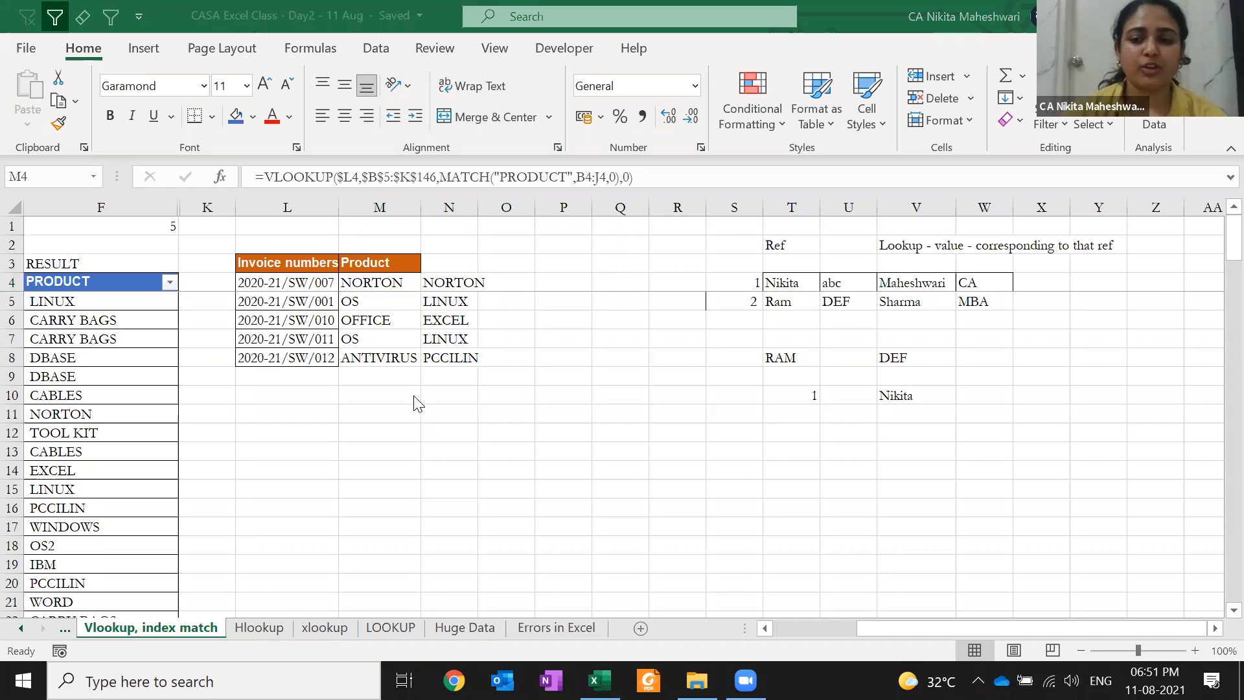
{"action": "key", "text": "alt+Tab"}
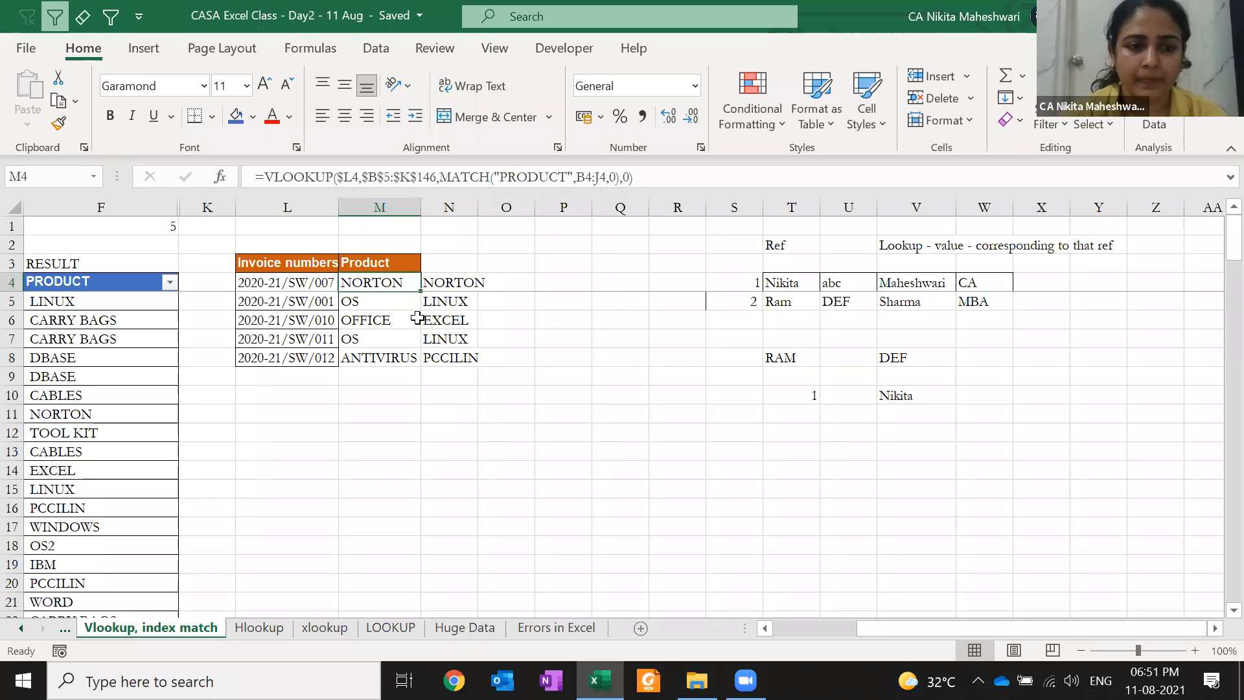
{"action": "key", "text": "ctrl+Left"}
{"action": "key", "text": "ctrl+Left"}
{"action": "key", "text": "ctrl+Left"}
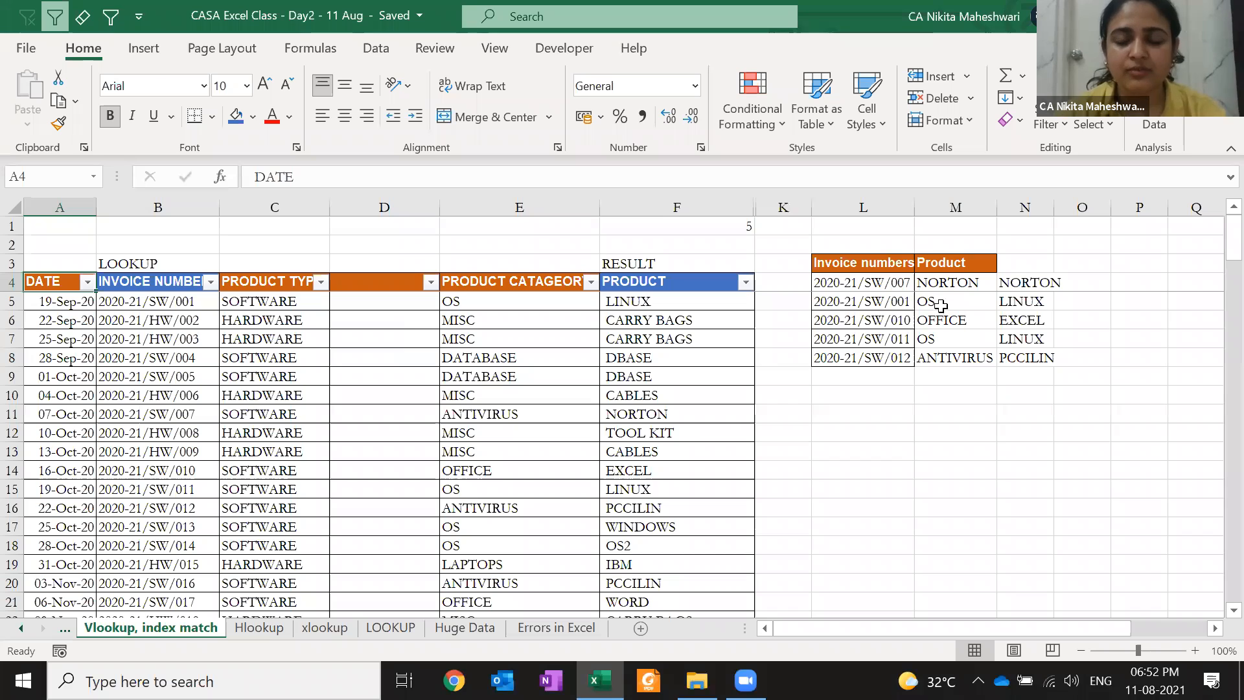
Compare M5's fixed-index lookup with M4's formula, then move to P5
{"action": "left_click", "coordinate": [941, 306]}
{"action": "key", "text": "Up"}
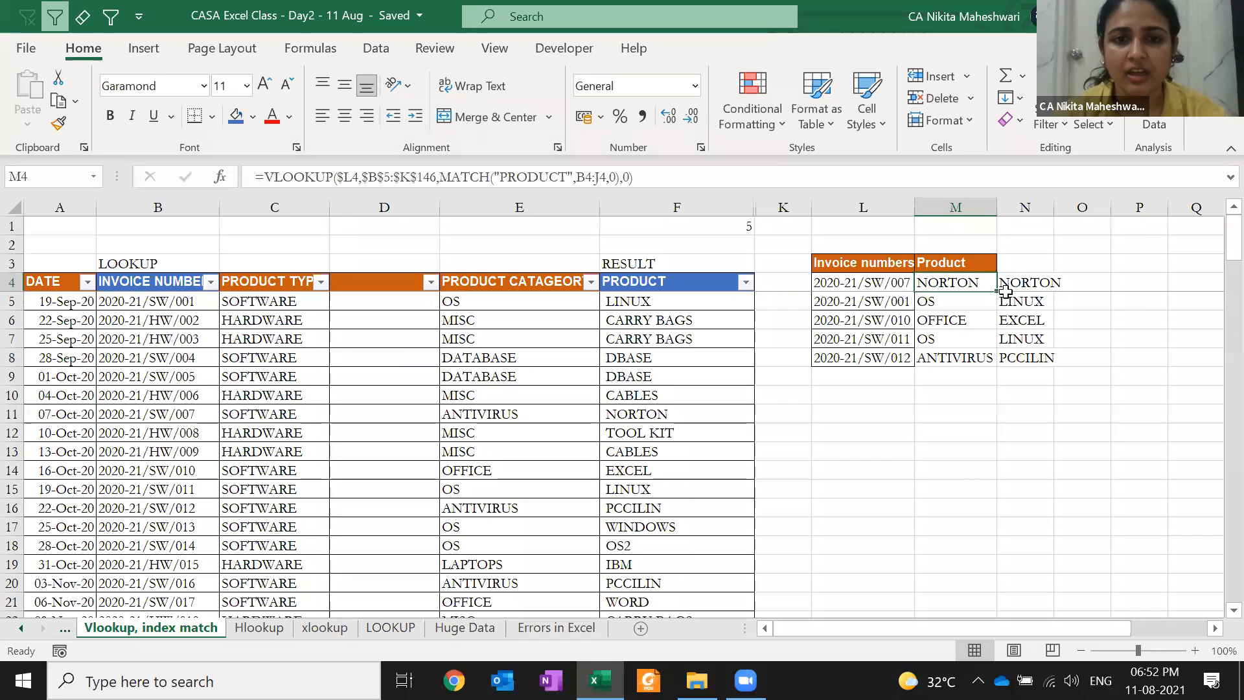
{"action": "key", "text": "Down"}
{"action": "key", "text": "F2"}
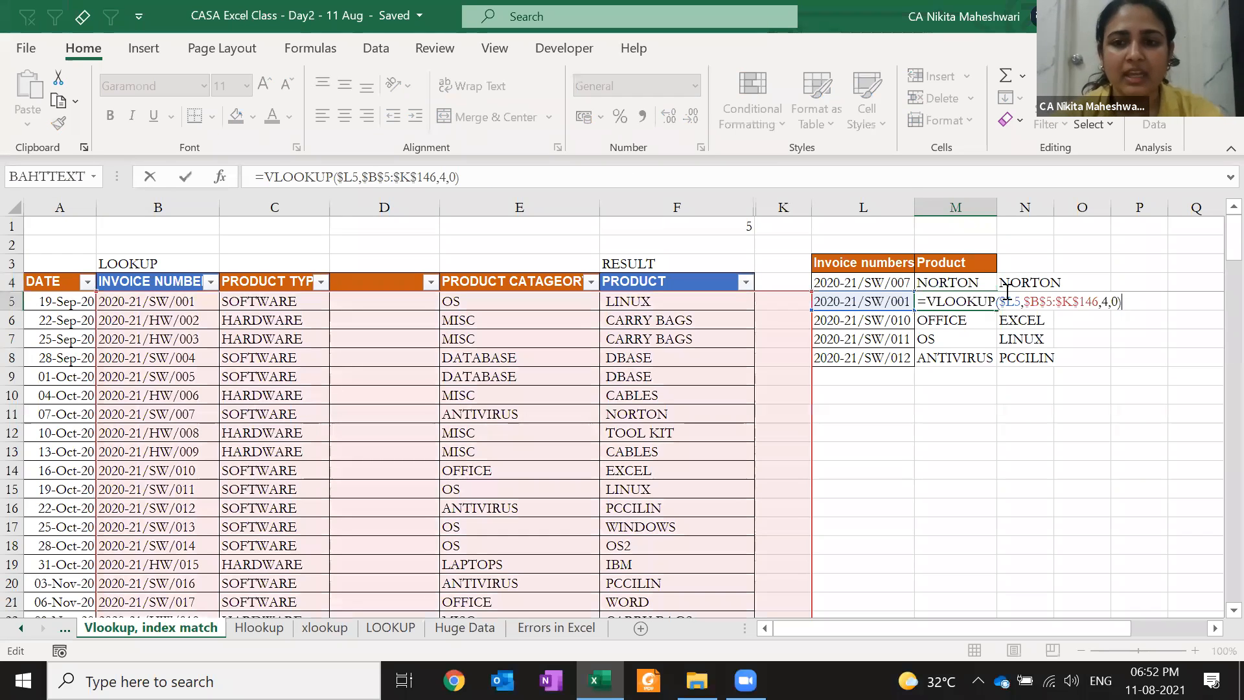
{"action": "key", "text": "Escape"}
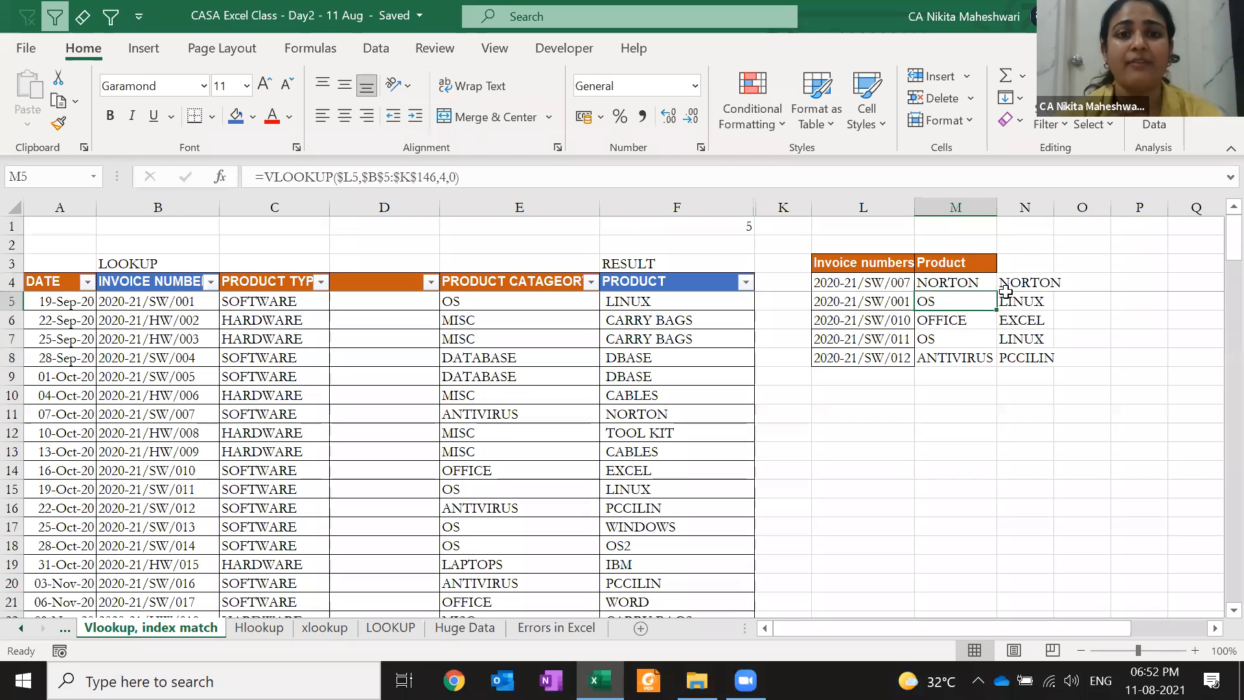
{"action": "key", "text": "Right"}
{"action": "key", "text": "Right"}
{"action": "key", "text": "Right"}
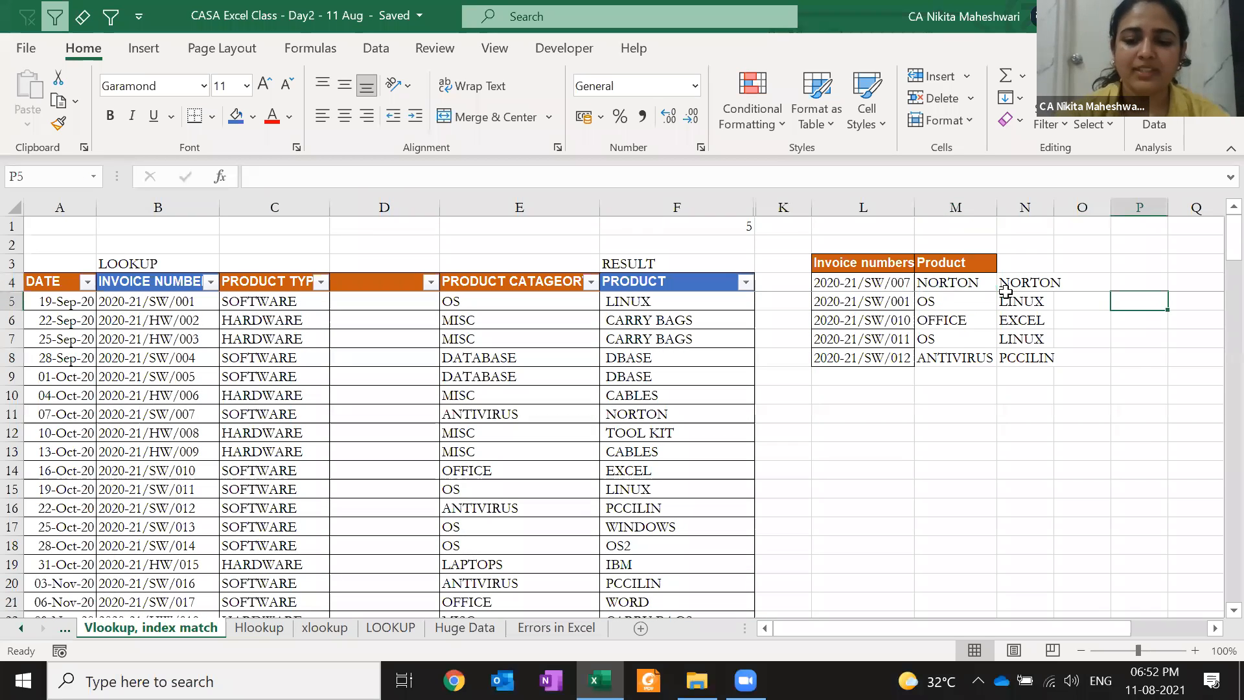
Start a MATCH formula for "Product" in P5, discard it, and check the Product header in M3
{"action": "type", "text": "=mat"}
{"action": "key", "text": "Tab"}
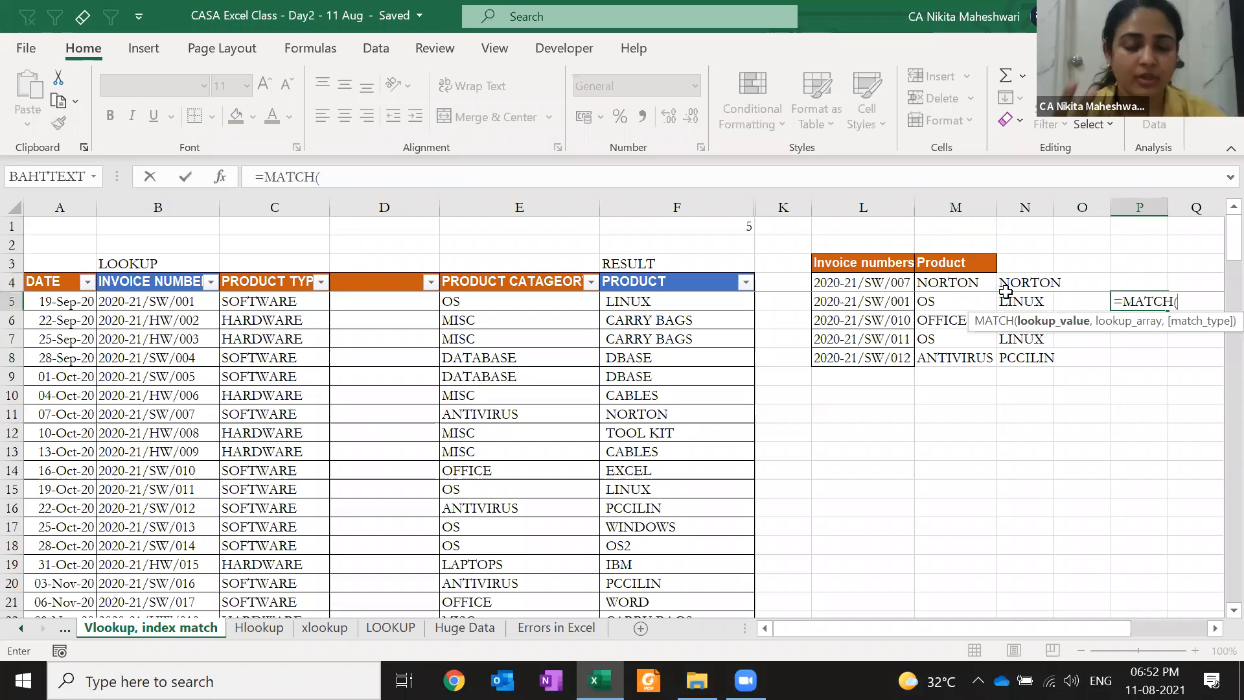
{"action": "type", "text": "\""}
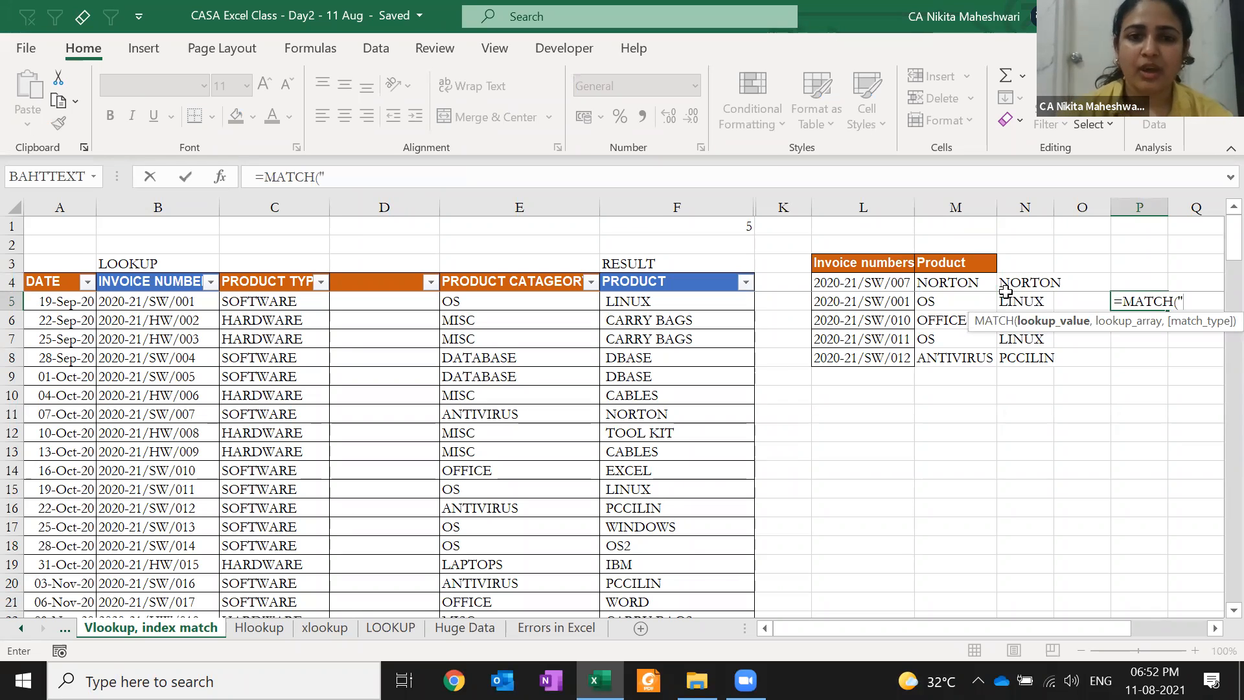
{"action": "type", "text": "Prod"}
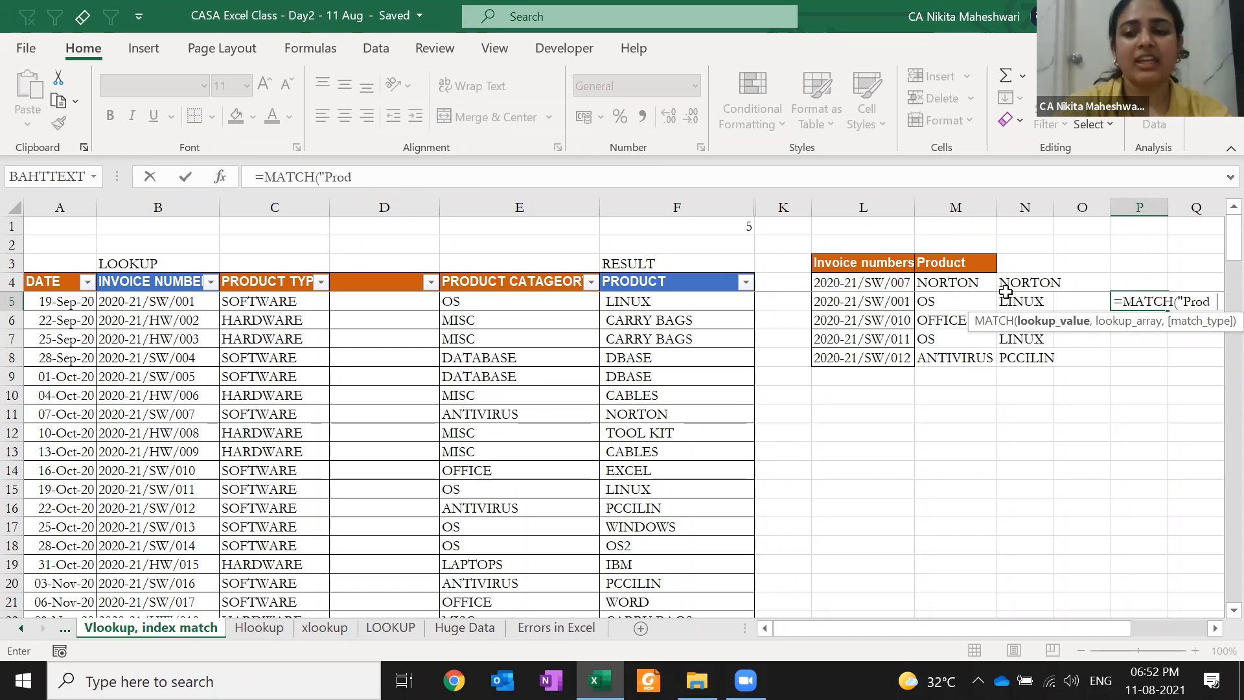
{"action": "type", "text": "uct"}
{"action": "key", "text": "Escape"}
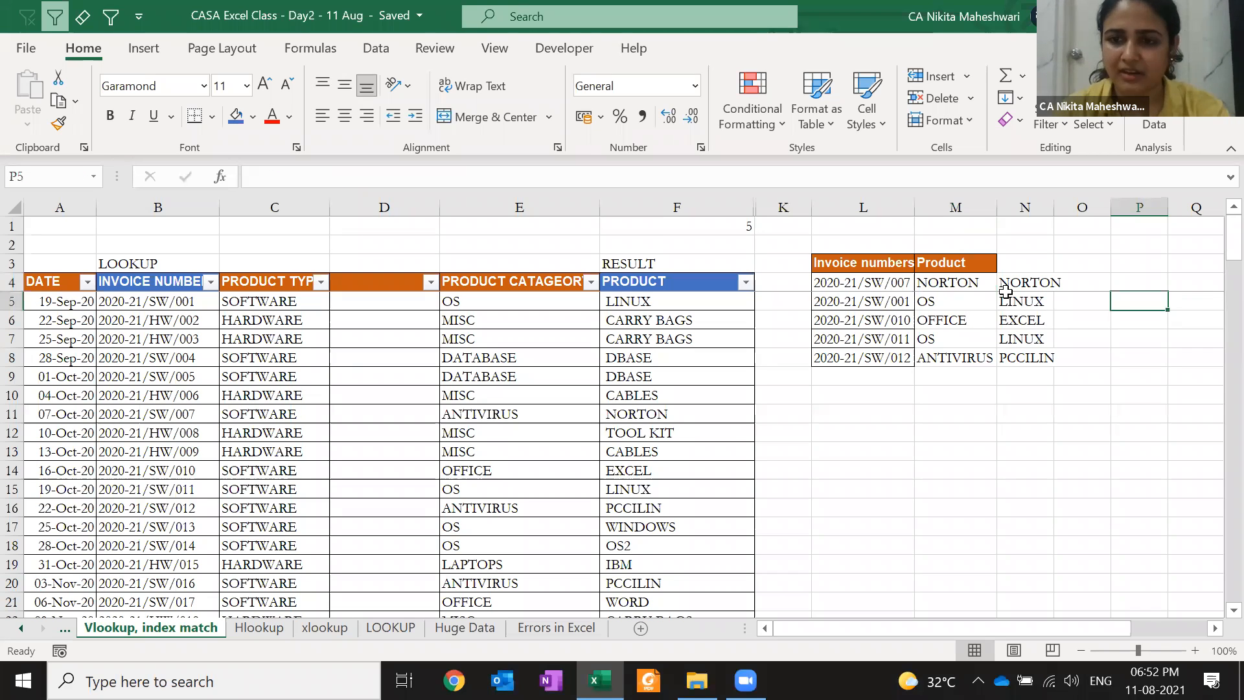
{"action": "key", "text": "F2"}
{"action": "key", "text": "Escape"}
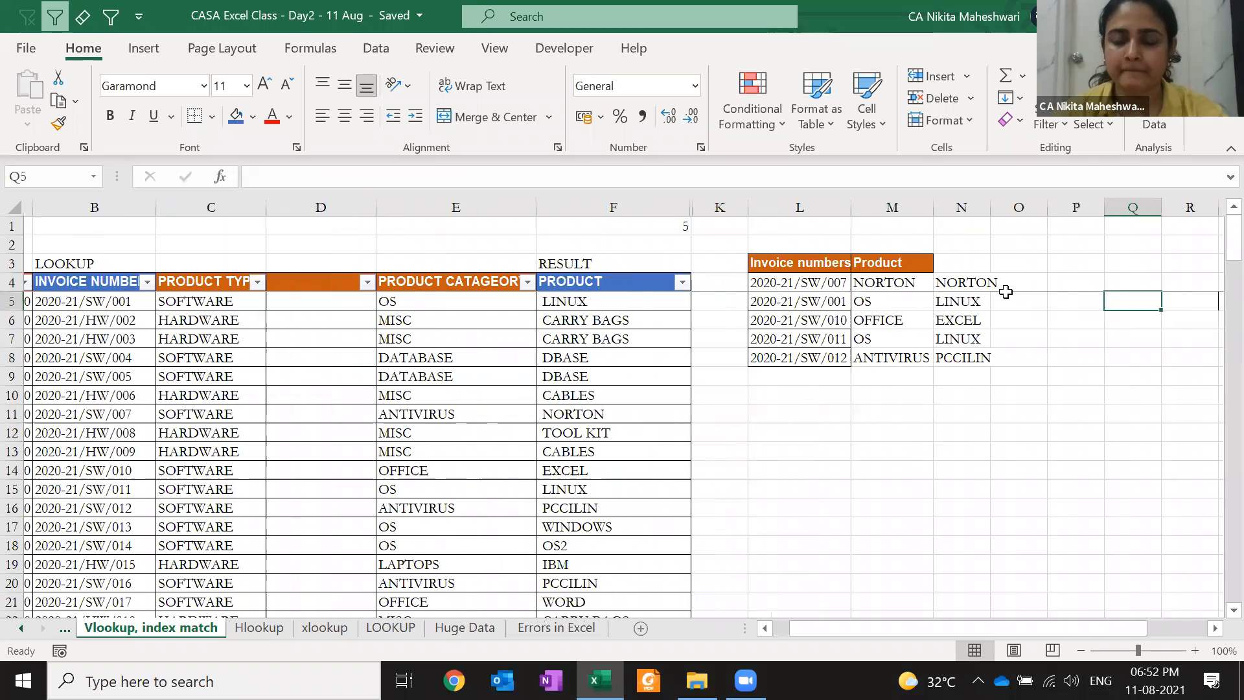
{"action": "key", "text": "Right"}
{"action": "key", "text": "Right"}
{"action": "key", "text": "Right"}
{"action": "key", "text": "Right"}
{"action": "key", "text": "Right"}
{"action": "key", "text": "Right"}
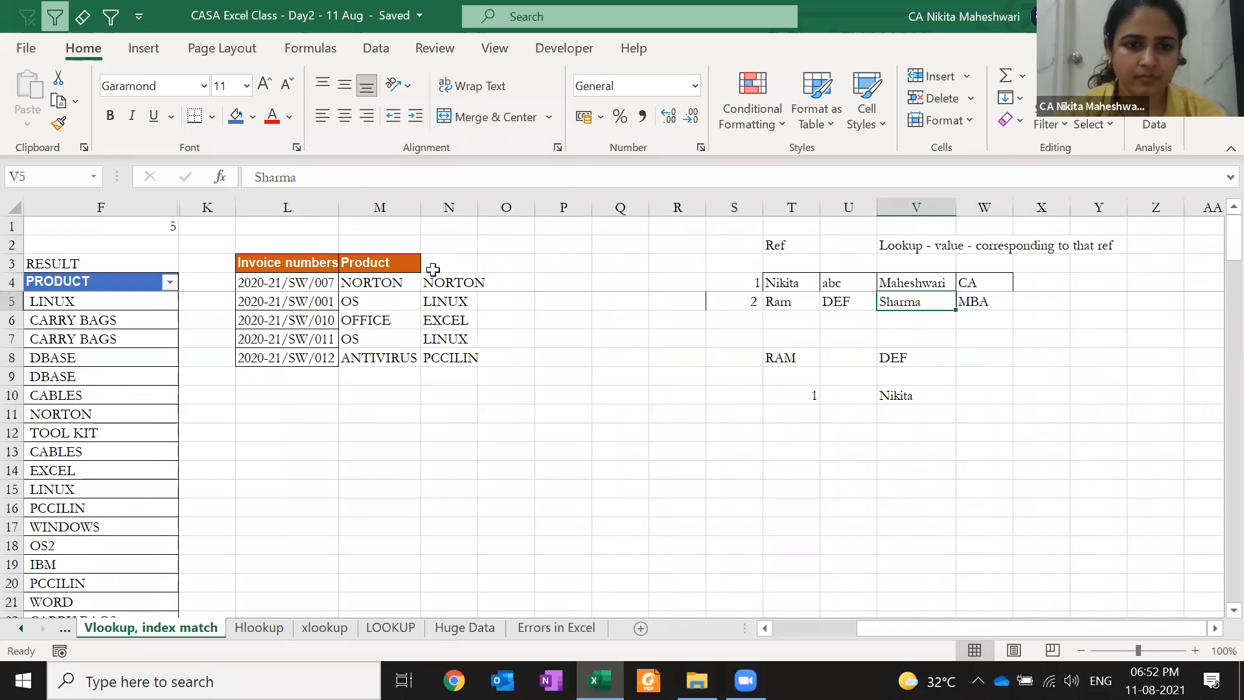
{"action": "double_click", "coordinate": [414, 263]}
{"action": "left_click", "coordinate": [480, 272]}
{"action": "key", "text": "Down"}
{"action": "key", "text": "Down"}
{"action": "key", "text": "Right"}
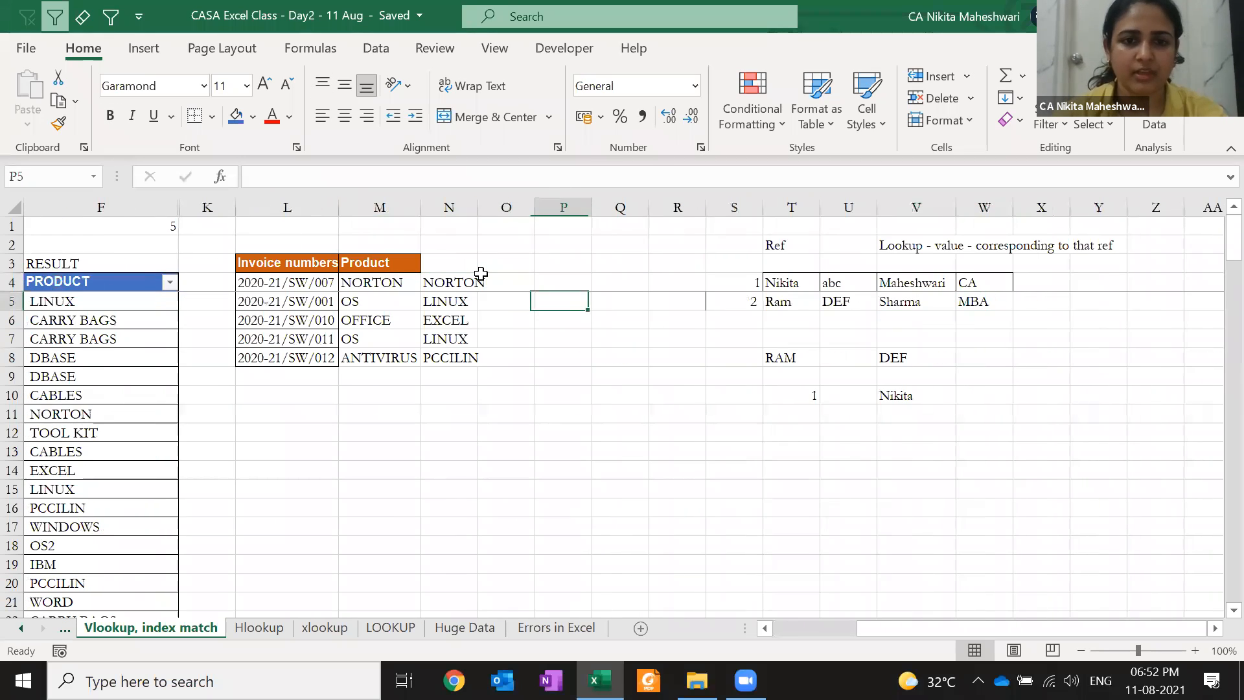
Enter =MATCH($M$3,$B$4:$F$4,0) in P5, returning 5
{"action": "type", "text": "=m"}
{"action": "key", "text": "Left"}
{"action": "key", "text": "Left"}
{"action": "key", "text": "Up"}
{"action": "key", "text": "Up"}
{"action": "key", "text": "Left"}
{"action": "key", "text": "F4"}
{"action": "type", "text": ","}
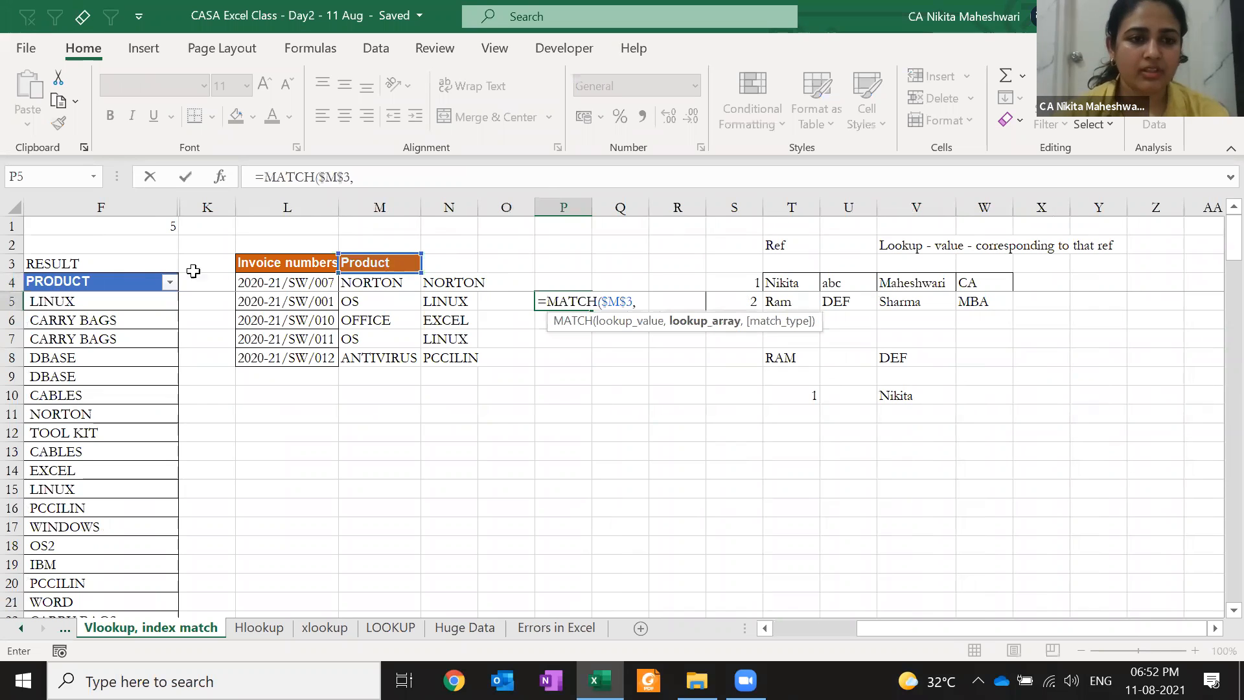
{"action": "left_click_drag", "start_coordinate": [116, 278], "coordinate": [115, 279]}
{"action": "key", "text": "F4"}
{"action": "type", "text": ",0"}
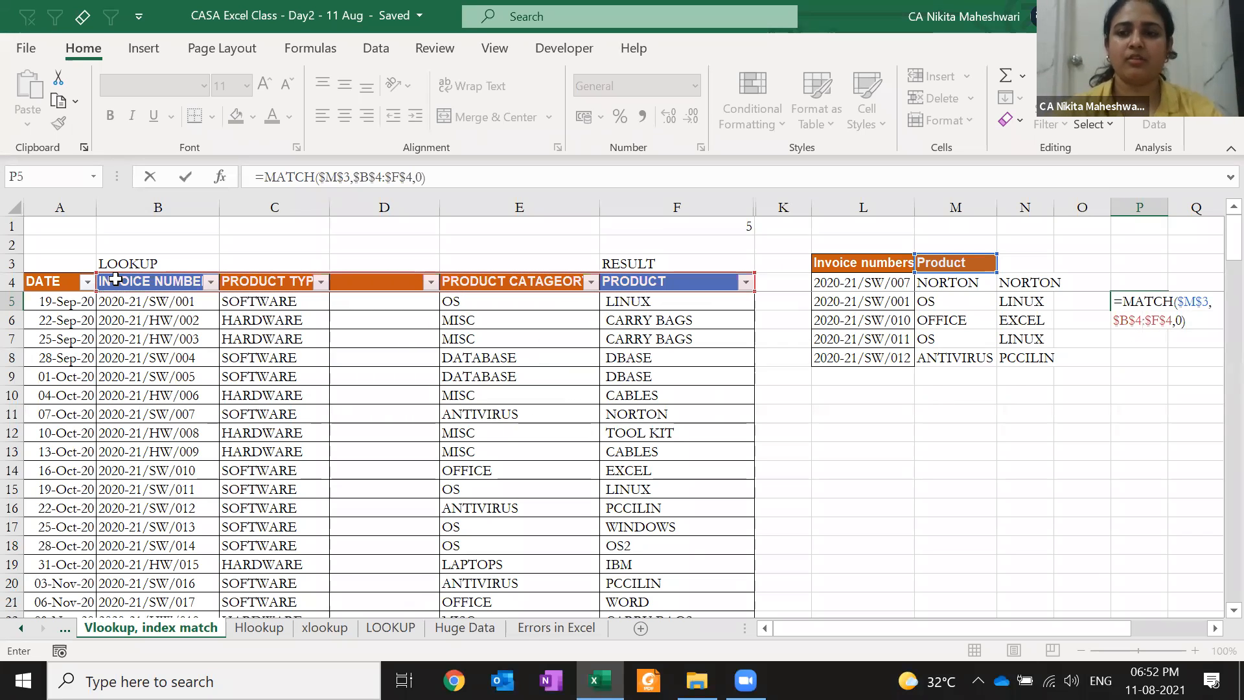
{"action": "key", "text": "Return"}
{"action": "key", "text": "Up"}
{"action": "key", "text": "F2"}
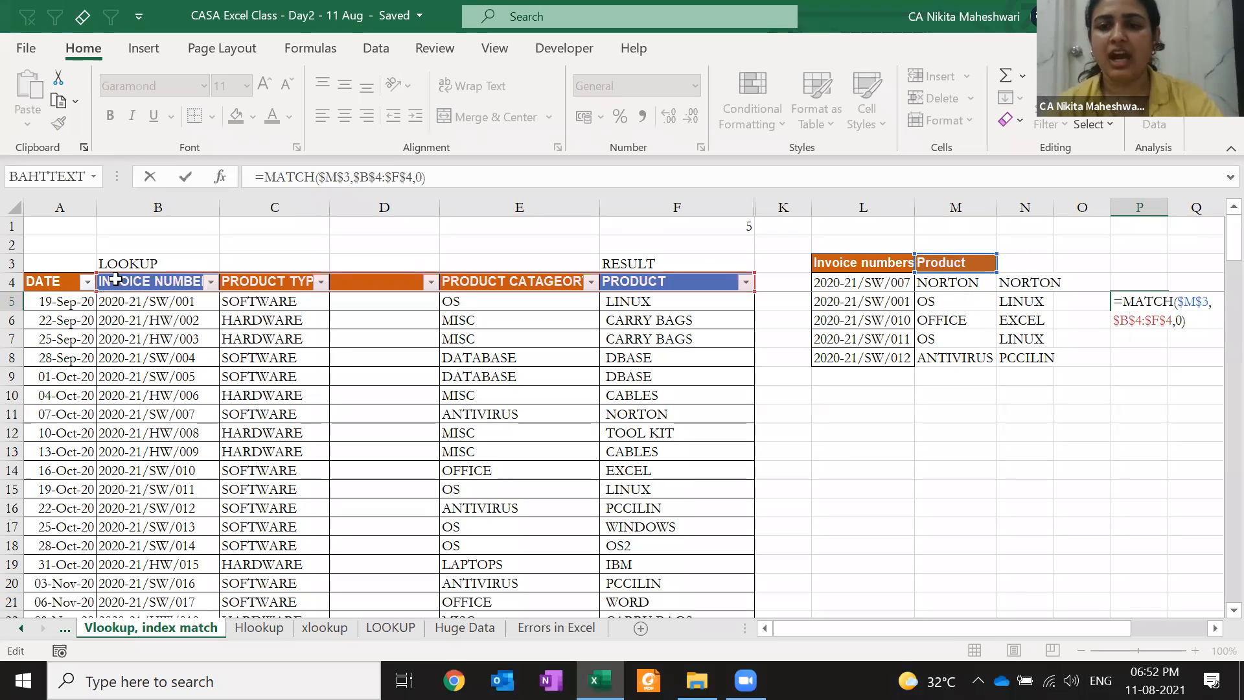
{"action": "key", "text": "Return"}
Locate the fixed column index 4 in M5's lookup formula
{"action": "key", "text": "Up"}
{"action": "key", "text": "Left"}
{"action": "key", "text": "Left"}
{"action": "key", "text": "Left"}
{"action": "key", "text": "F2"}
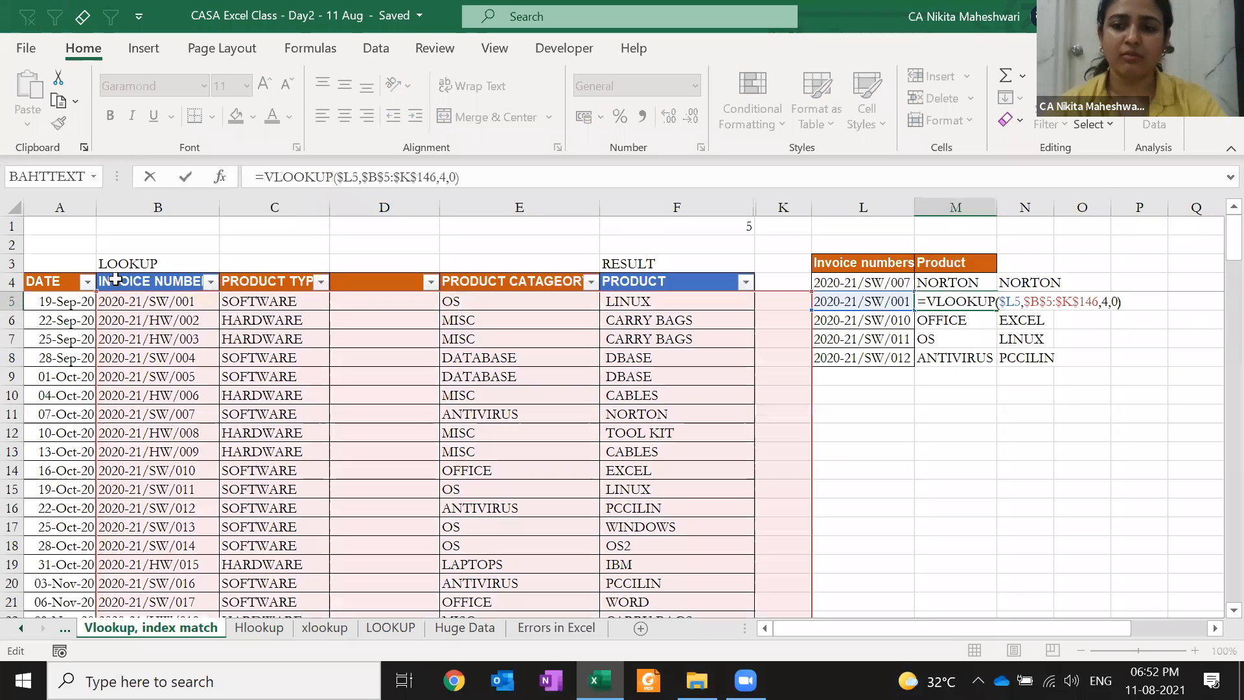
{"action": "key", "text": "Left"}
{"action": "key", "text": "Left"}
{"action": "key", "text": "Left"}
{"action": "key", "text": "shift+Left"}
{"action": "key", "text": "Escape"}
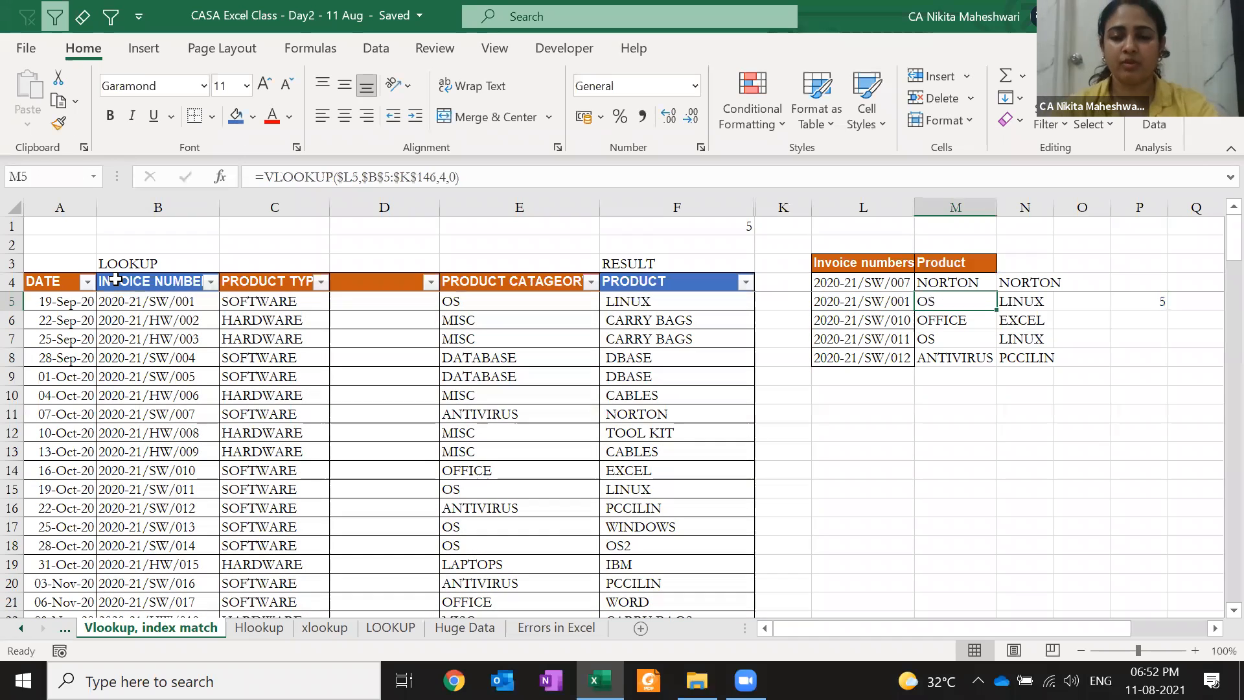
Copy the MATCH expression from P5 and select M5's column index 4 to replace it
{"action": "key", "text": "Right"}
{"action": "key", "text": "Right"}
{"action": "key", "text": "Right"}
{"action": "key", "text": "F2"}
{"action": "key", "text": "Home"}
{"action": "key", "text": "Up"}
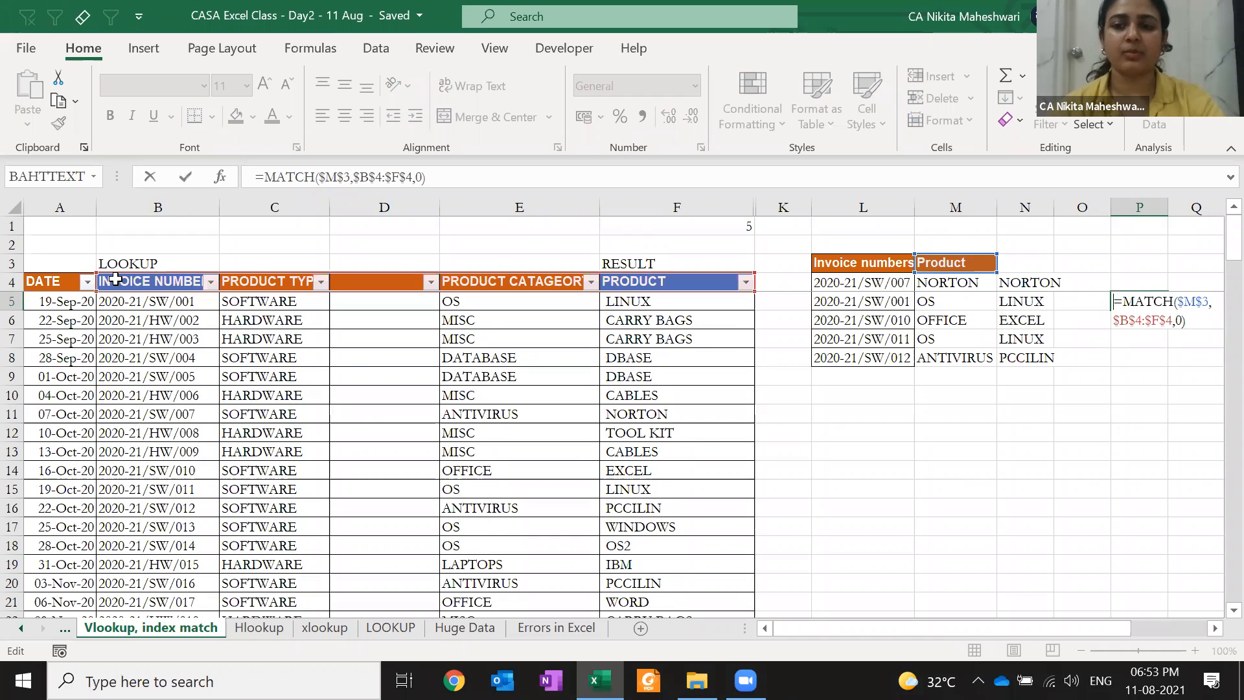
{"action": "key", "text": "Right"}
{"action": "key", "text": "ctrl+shift+End"}
{"action": "key", "text": "ctrl+c"}
{"action": "key", "text": "Escape"}
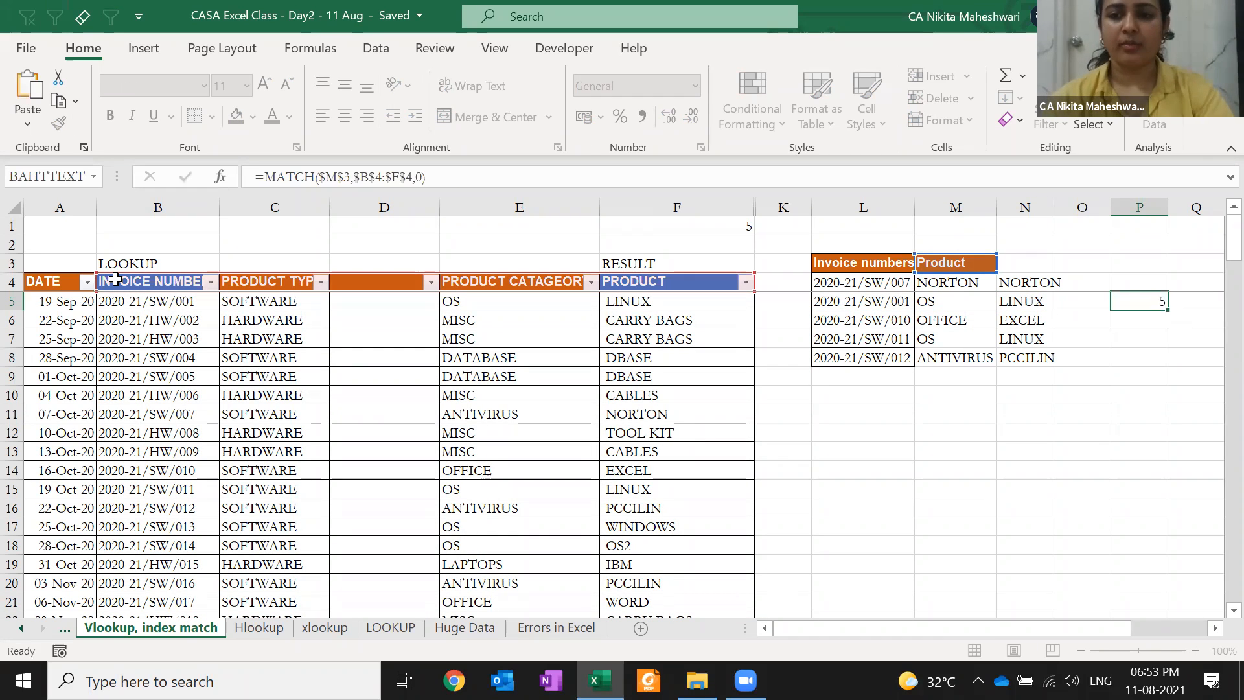
{"action": "key", "text": "Left"}
{"action": "key", "text": "Left"}
{"action": "key", "text": "Left"}
{"action": "key", "text": "F2"}
{"action": "key", "text": "Left"}
{"action": "key", "text": "Left"}
{"action": "key", "text": "Left"}
Swap M5's column index 4 for the MATCH expression and copy the lookup down to M6:M8
{"action": "key", "text": "shift+Left"}
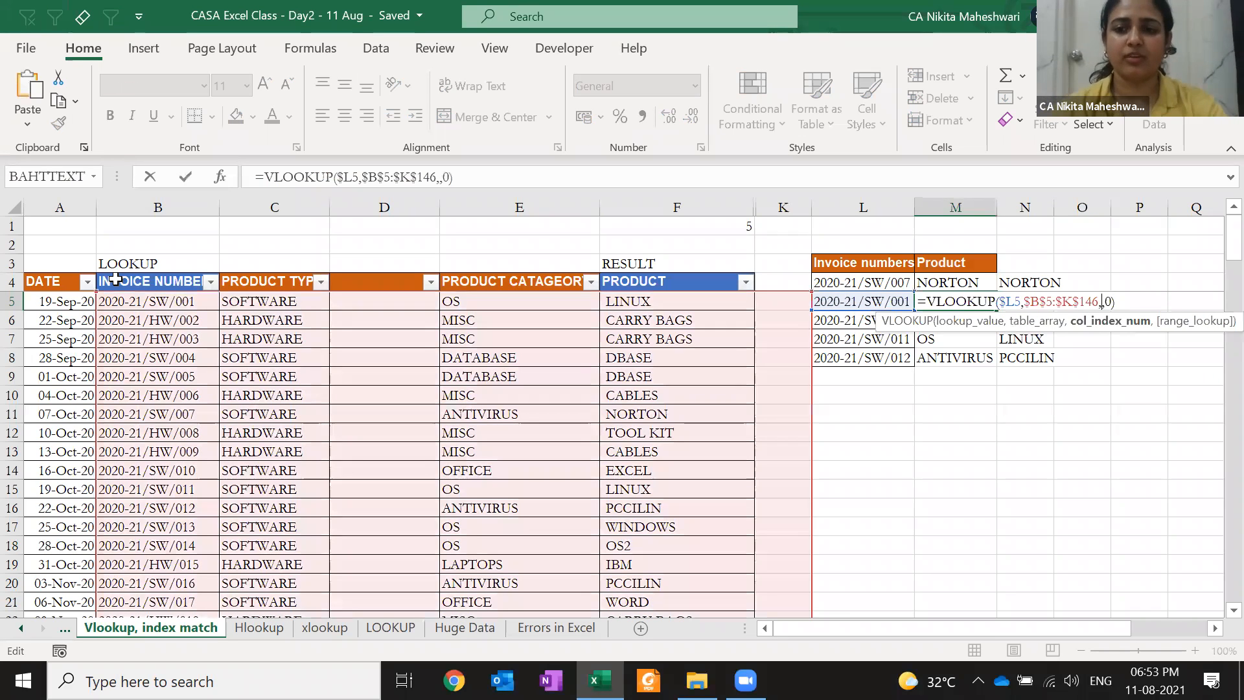
{"action": "key", "text": "ctrl+v"}
{"action": "key", "text": "Return"}
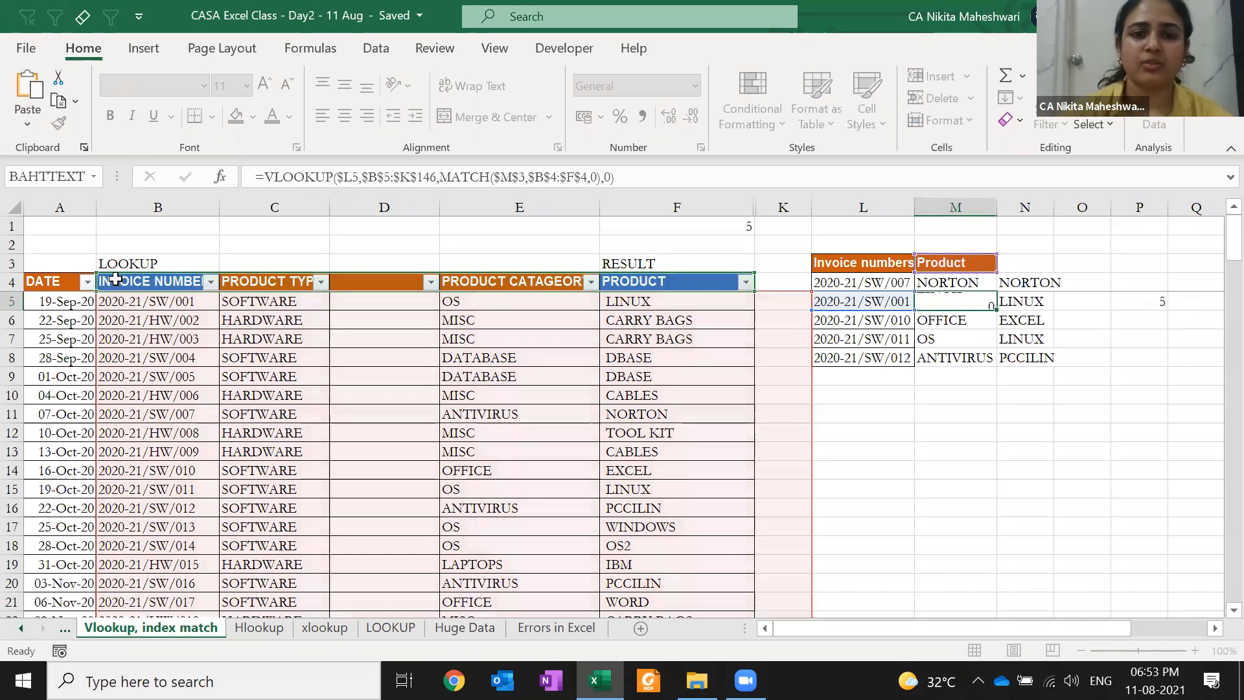
{"action": "key", "text": "Up"}
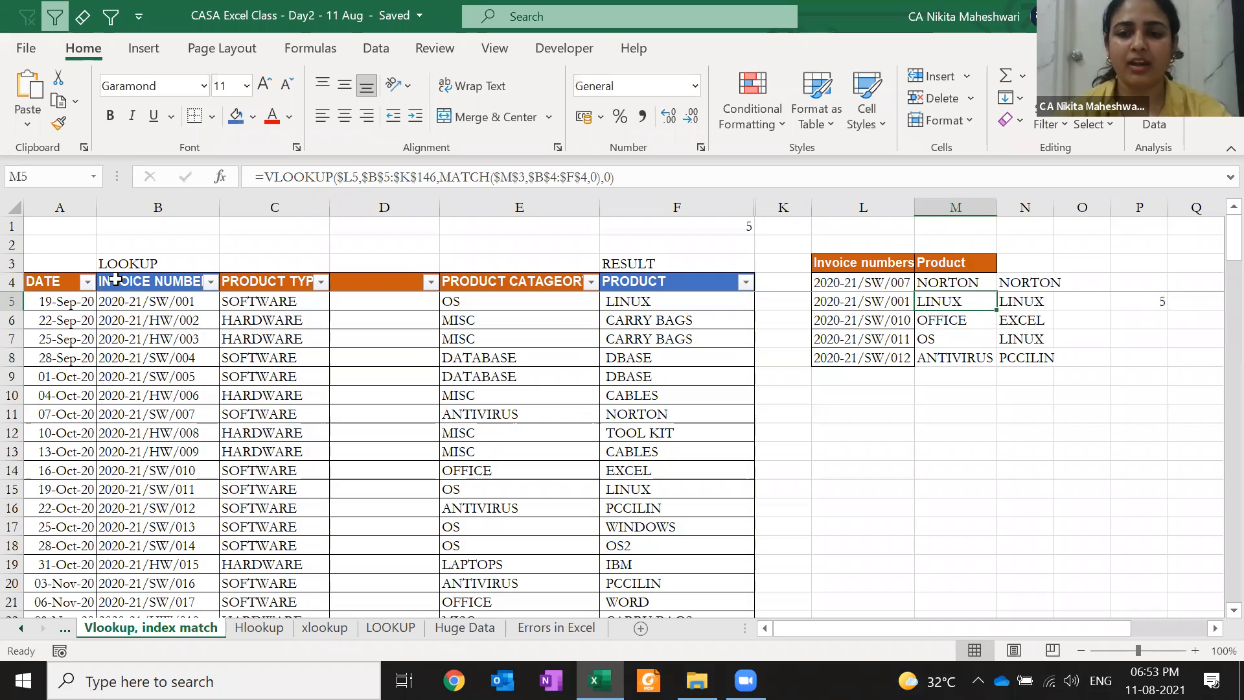
{"action": "key", "text": "ctrl+c"}
{"action": "key", "text": "Down"}
{"action": "key", "text": "ctrl+v"}
{"action": "key", "text": "ctrl+c"}
{"action": "key", "text": "Down"}
{"action": "key", "text": "ctrl+v"}
{"action": "key", "text": "ctrl+c"}
{"action": "key", "text": "Down"}
{"action": "key", "text": "Up"}
{"action": "key", "text": "Down"}
Delete the empty column D from the invoice table
{"action": "key", "text": "Return"}
{"action": "key", "text": "Left"}
{"action": "key", "text": "Left"}
{"action": "key", "text": "Left"}
{"action": "key", "text": "Left"}
{"action": "key", "text": "Left"}
{"action": "key", "text": "Left"}
{"action": "key", "text": "Right"}
{"action": "key", "text": "ctrl+space"}
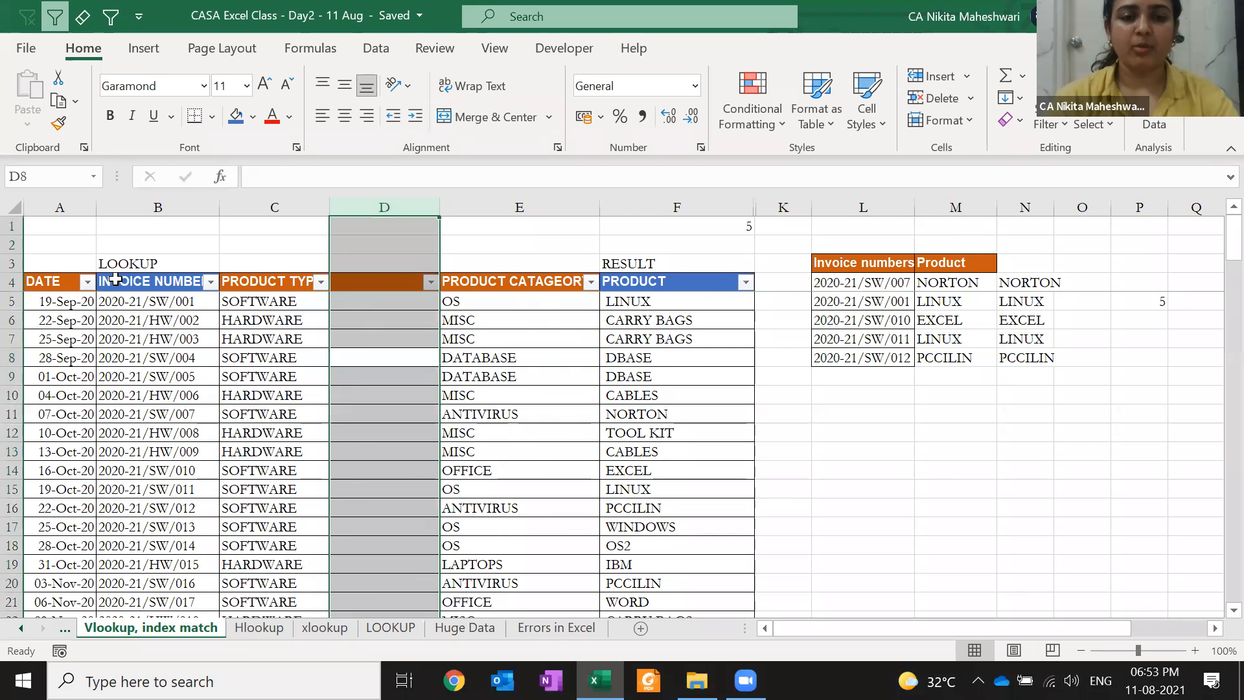
{"action": "key", "text": "ctrl+minus"}
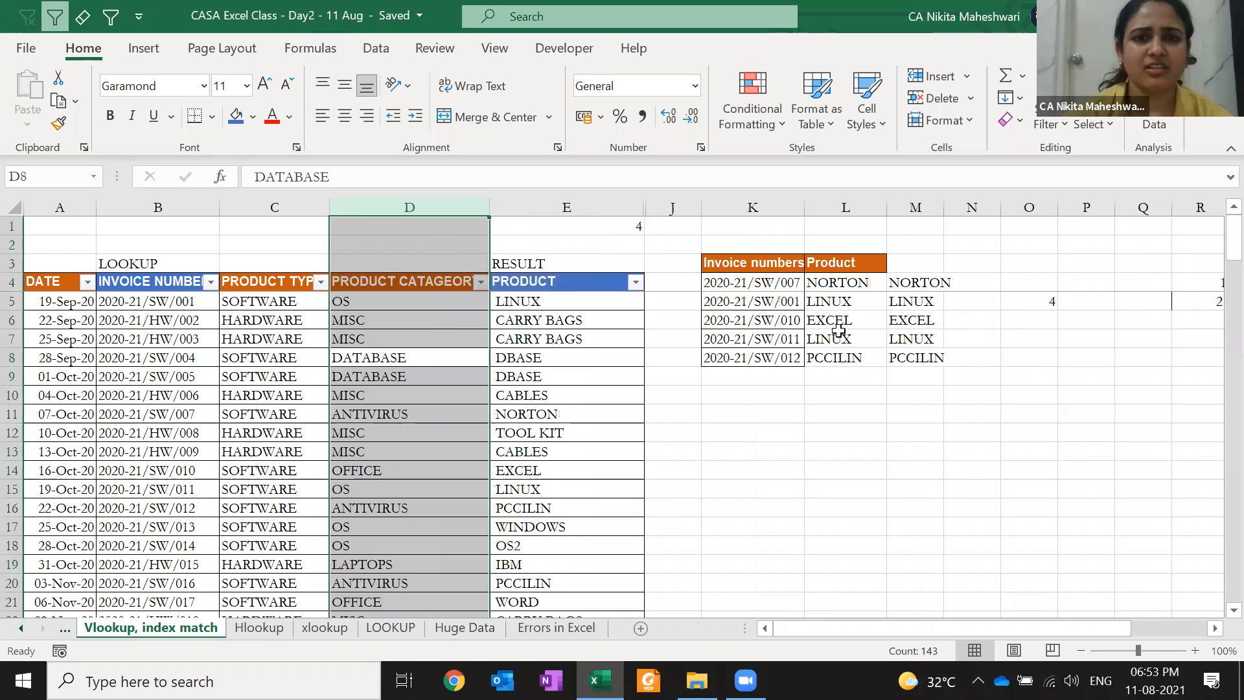
Unhide the quantity, price and salesman columns F–I
{"action": "left_click", "coordinate": [854, 335]}
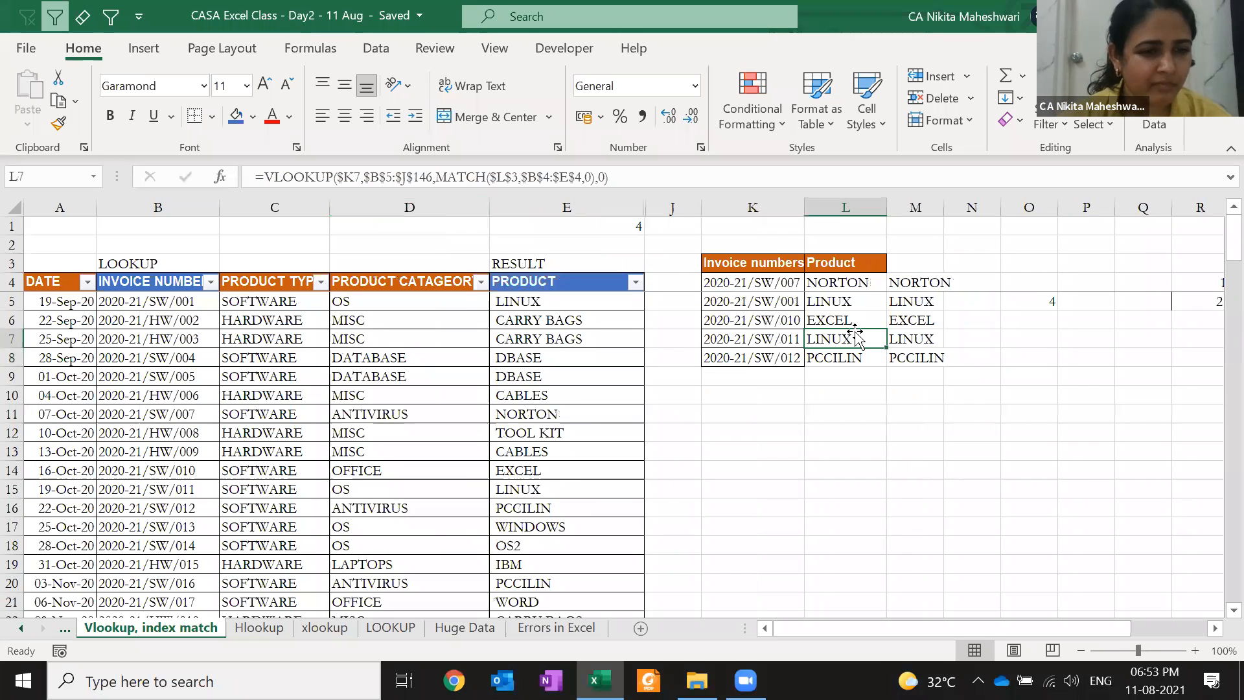
{"action": "left_click", "coordinate": [433, 378]}
{"action": "key", "text": "Left"}
{"action": "key", "text": "Left"}
{"action": "key", "text": "Left"}
{"action": "key", "text": "Right"}
{"action": "key", "text": "Right"}
{"action": "key", "text": "Right"}
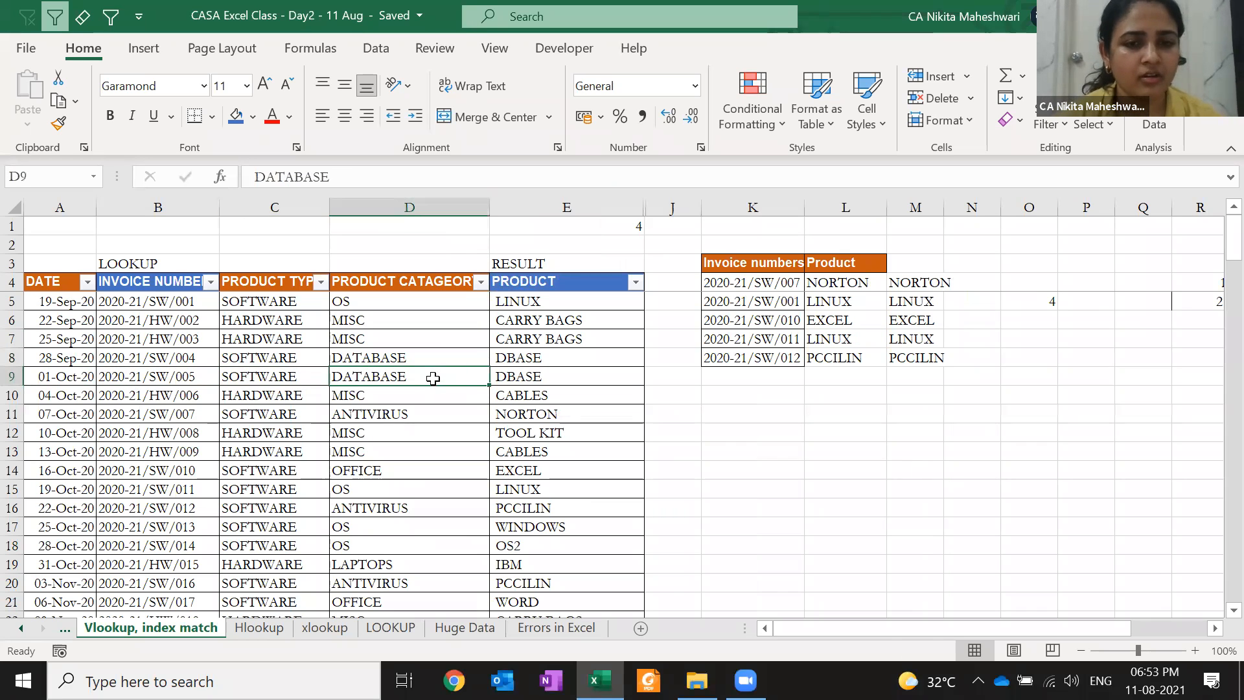
{"action": "key", "text": "shift+Right"}
{"action": "key", "text": "shift+Right"}
{"action": "key", "text": "shift+Right"}
{"action": "key", "text": "alt+h"}
{"action": "key", "text": "o"}
{"action": "key", "text": "u"}
{"action": "key", "text": "l"}
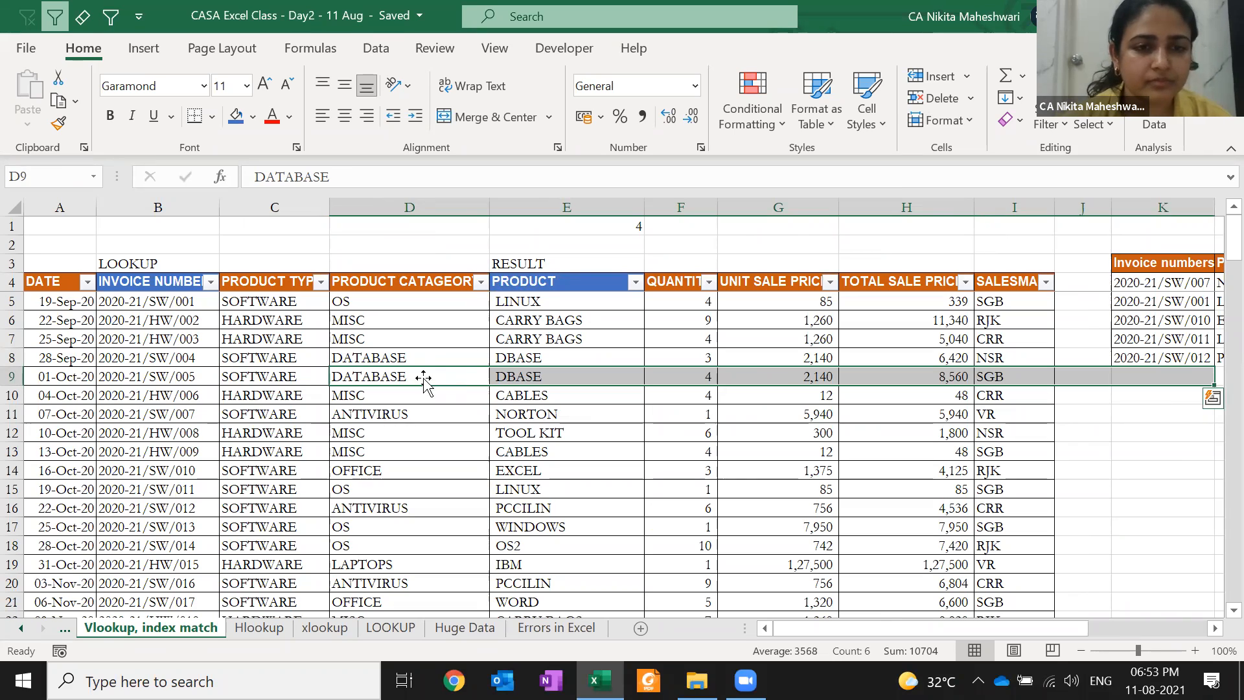
Copy the PRODUCT TYPE and PRODUCT CATAGEORY headers into K11:L11
{"action": "left_click", "coordinate": [319, 317]}
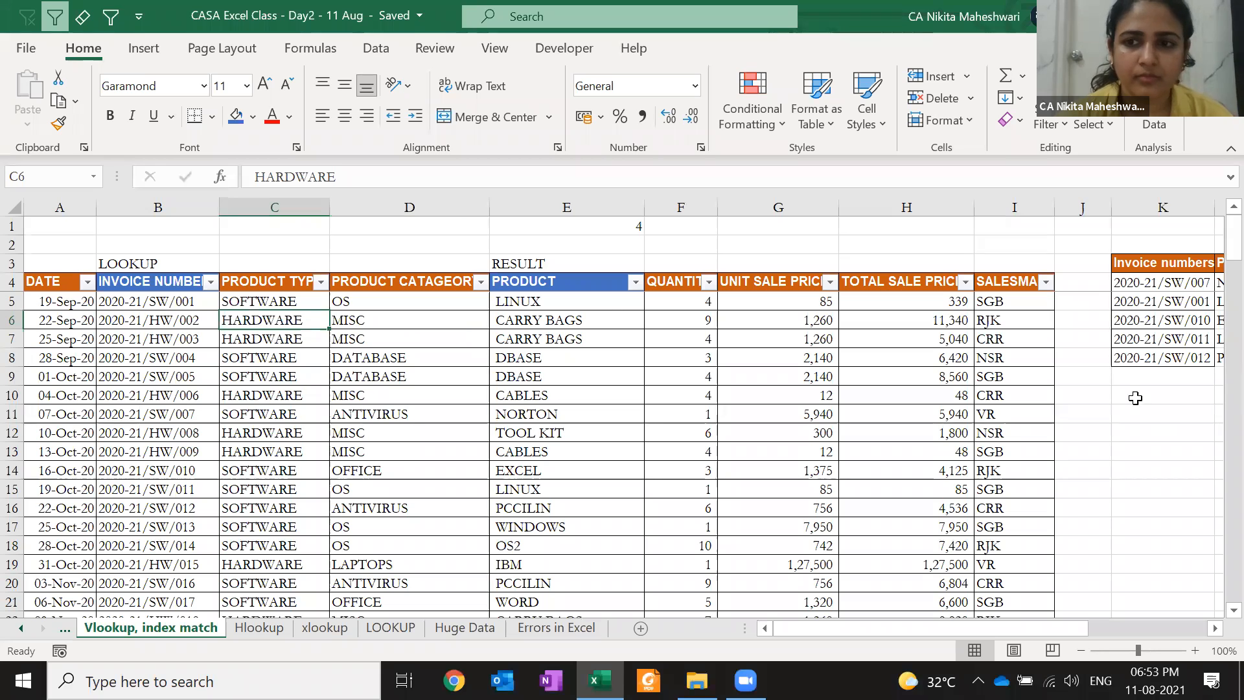
{"action": "left_click", "coordinate": [1124, 430]}
{"action": "left_click_drag", "start_coordinate": [319, 283], "coordinate": [453, 285]}
{"action": "key", "text": "ctrl+c"}
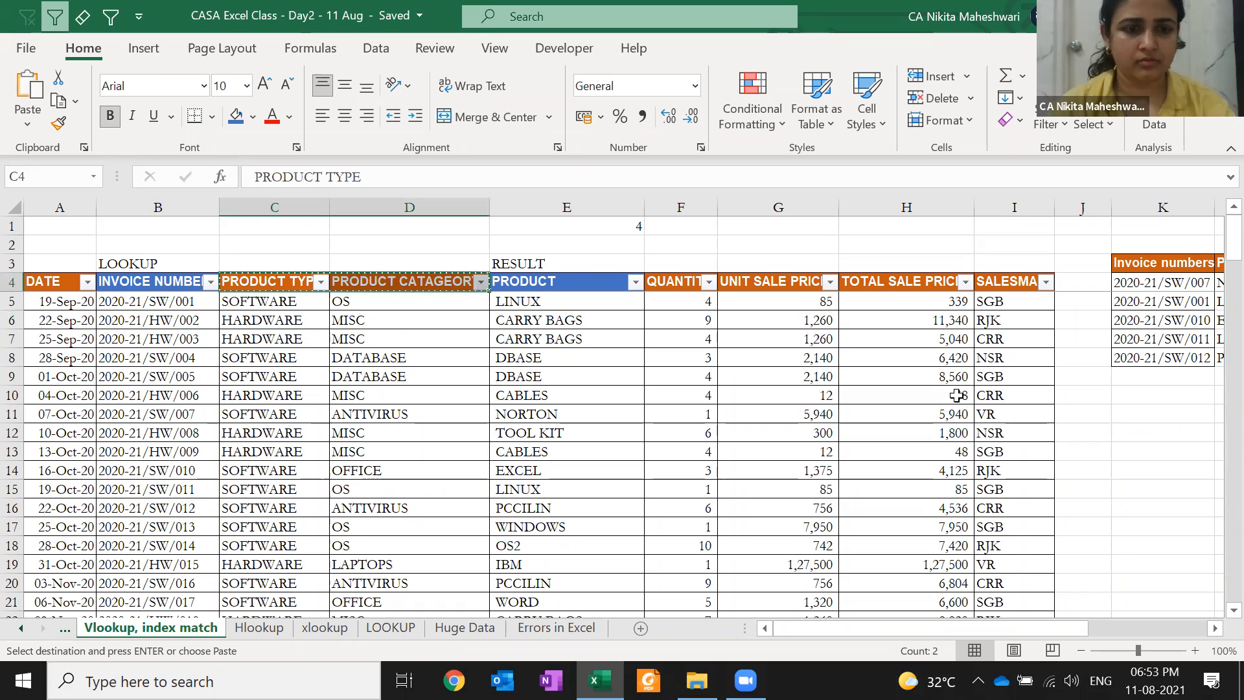
{"action": "left_click", "coordinate": [1135, 414]}
{"action": "key", "text": "Return"}
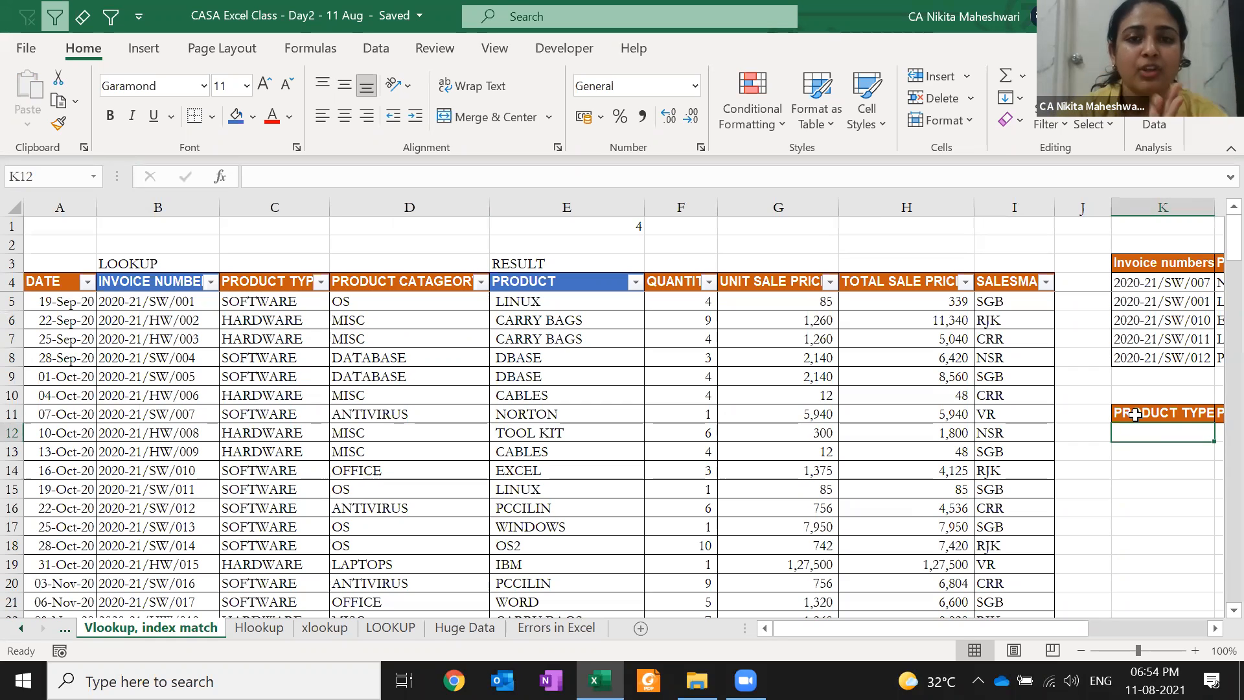
Enter SOFTWARE in K12 and AutoFit column L to its header width
{"action": "scroll", "coordinate": [1135, 414], "scroll_direction": "right", "scroll_amount": 3}
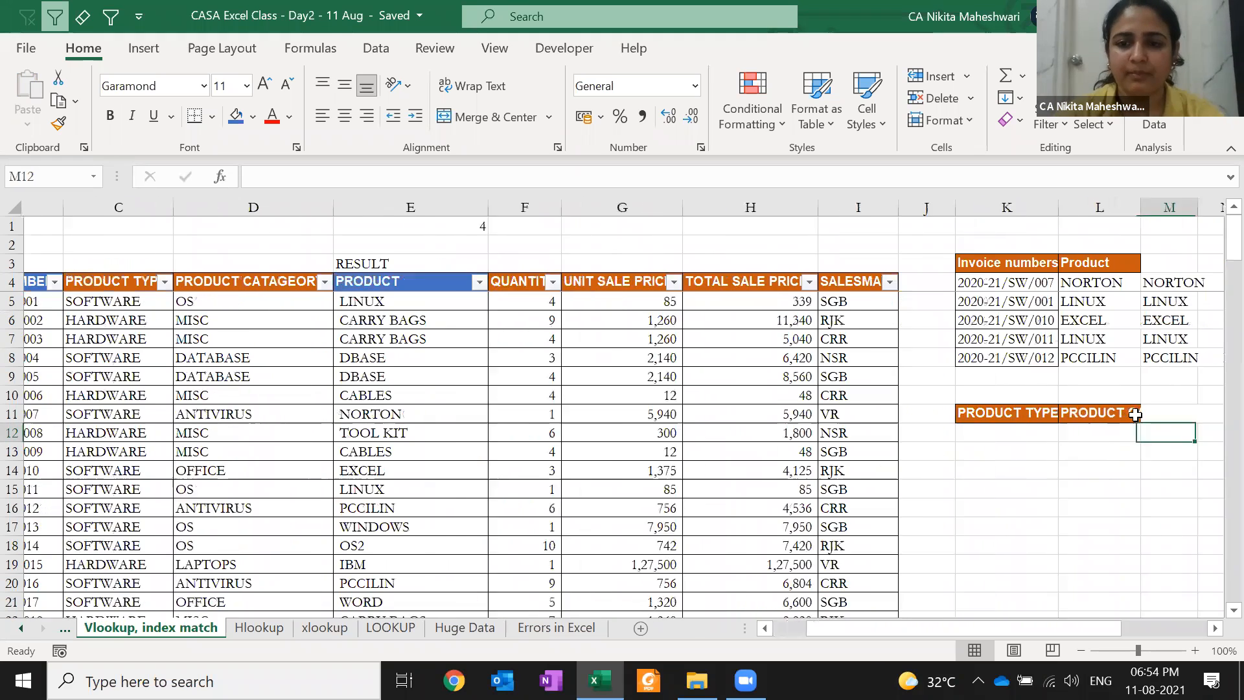
{"action": "type", "text": "SOFTWARE"}
{"action": "key", "text": "Return"}
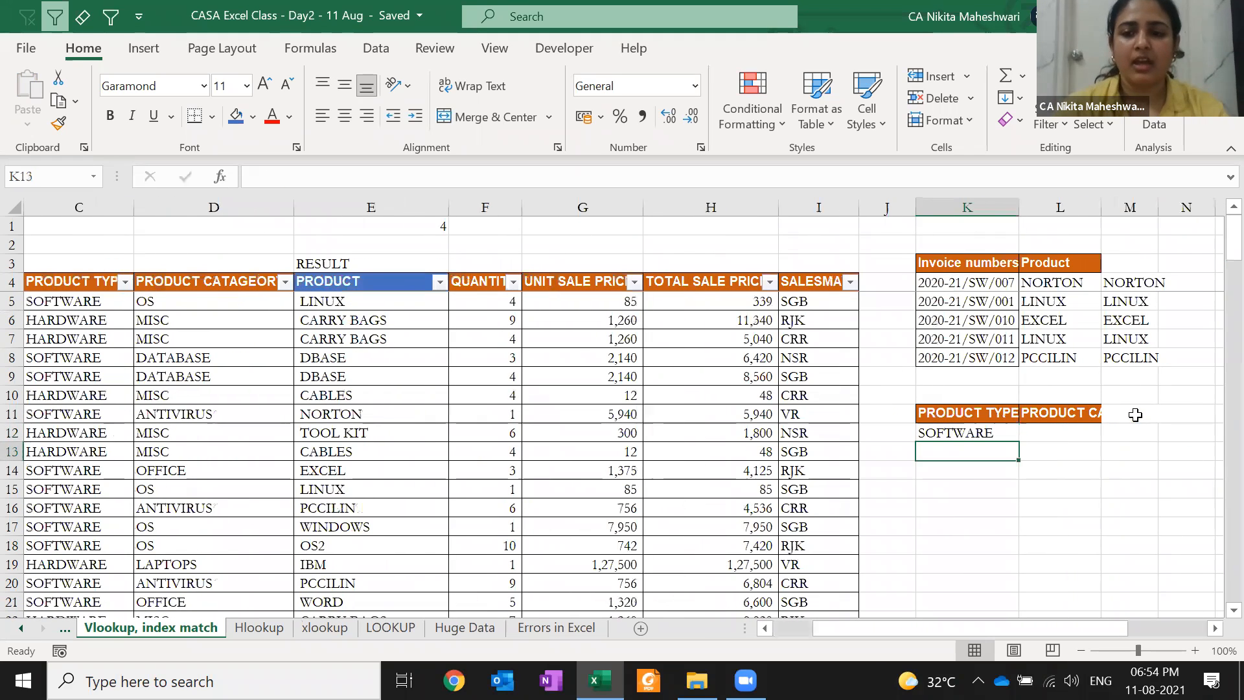
{"action": "key", "text": "Right"}
{"action": "key", "text": "Up"}
{"action": "key", "text": "Up"}
{"action": "key", "text": "alt+h"}
{"action": "key", "text": "o"}
{"action": "key", "text": "i"}
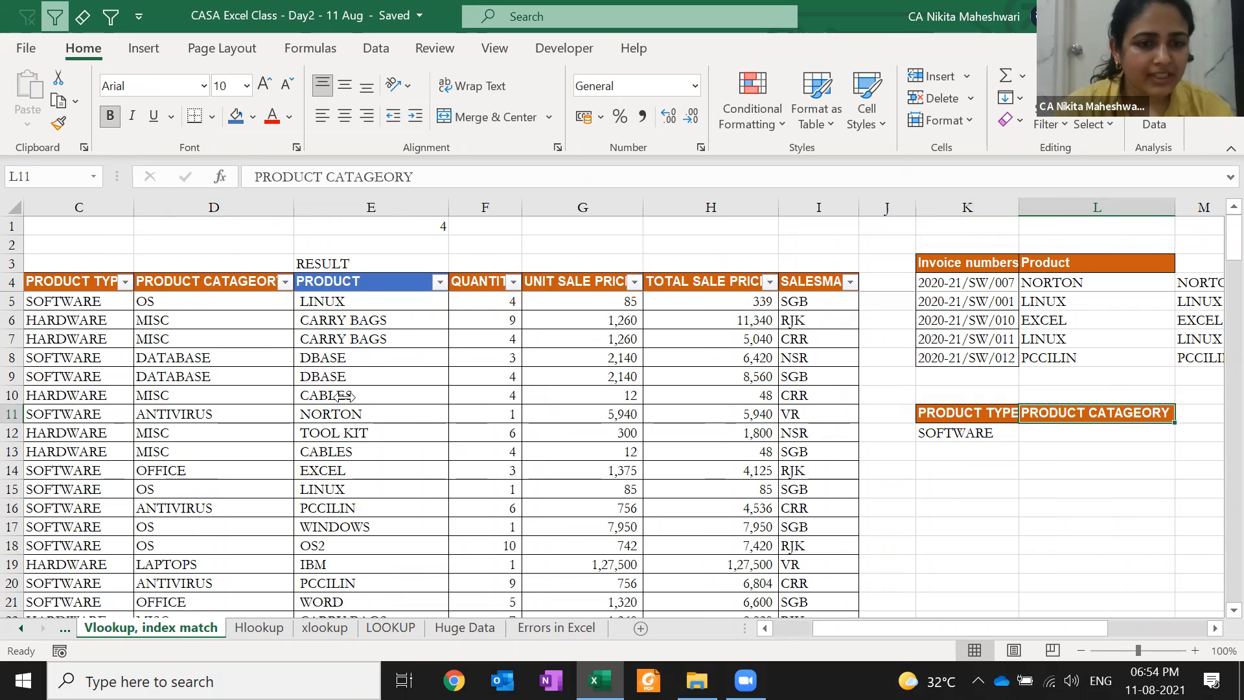
{"action": "left_click", "coordinate": [125, 282]}
{"action": "left_click", "coordinate": [206, 451]}
{"action": "left_click", "coordinate": [212, 487]}
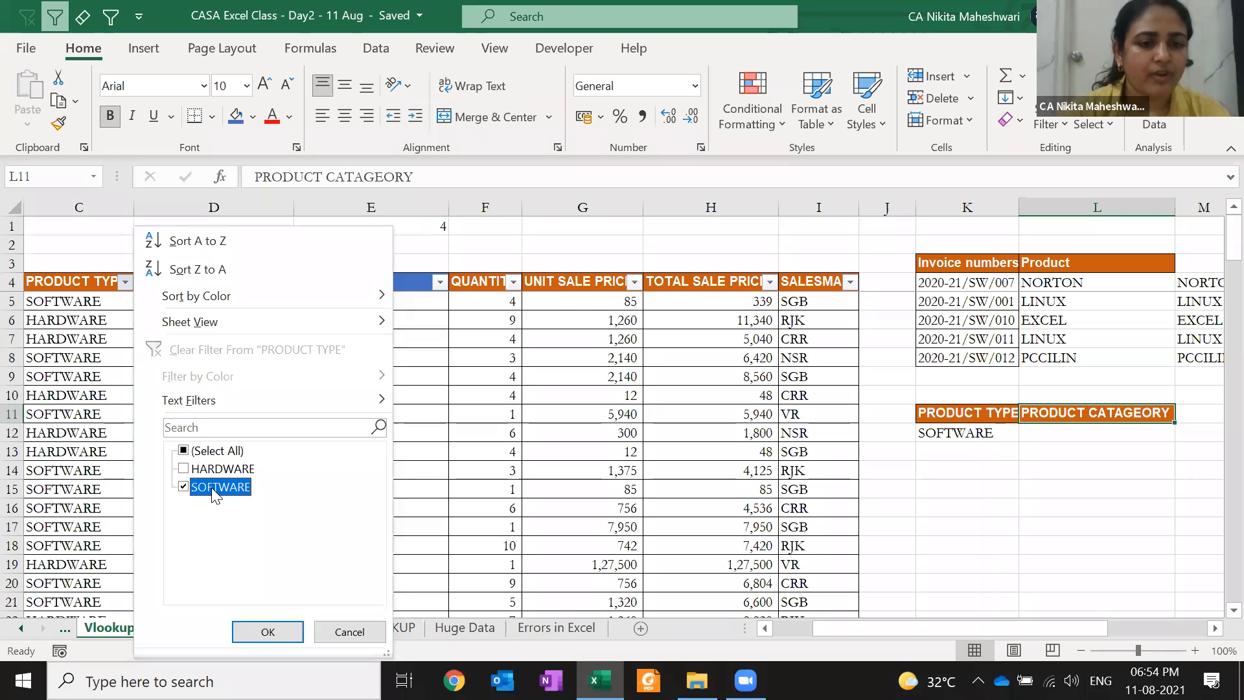
{"action": "key", "text": "Return"}
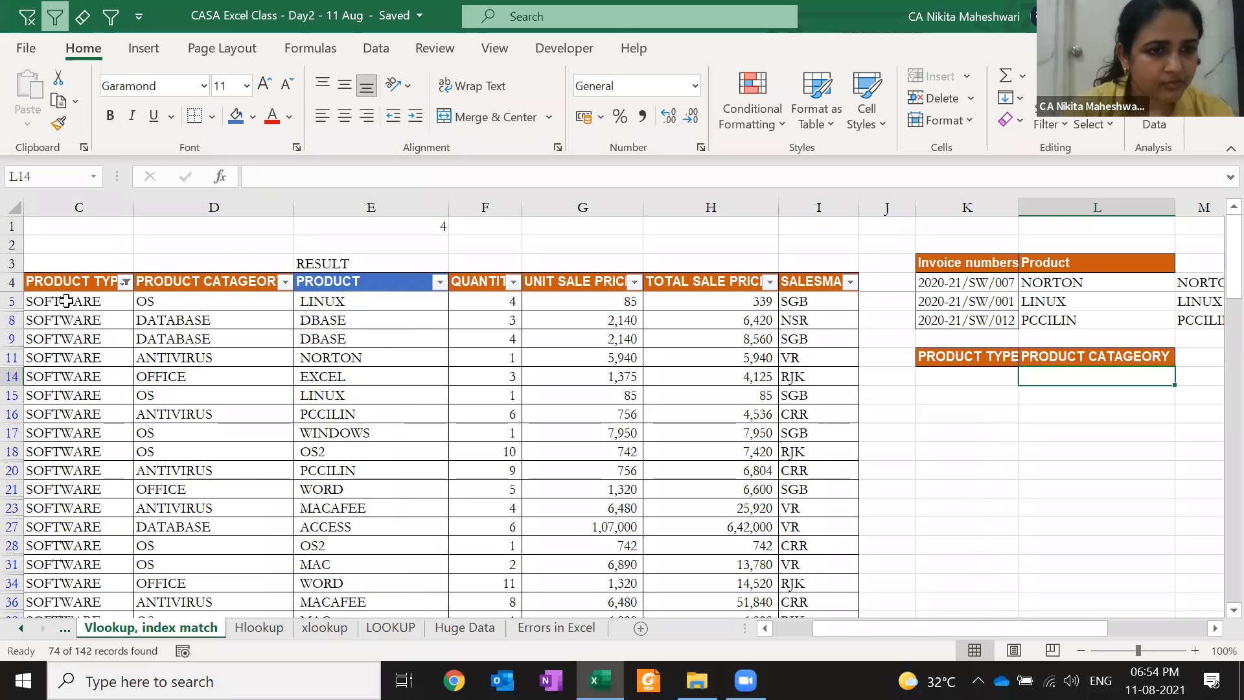
{"action": "left_click", "coordinate": [67, 300]}
{"action": "key", "text": "ctrl+shift+Down"}
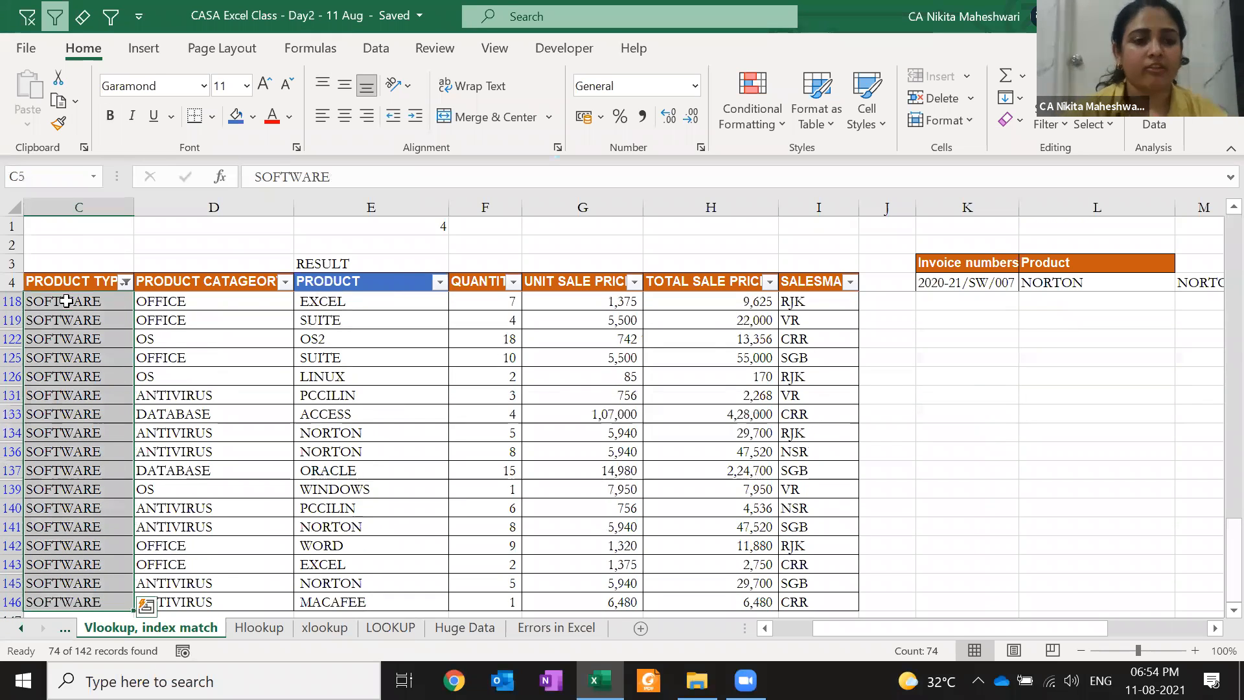
{"action": "key", "text": "Up"}
{"action": "key", "text": "Right"}
{"action": "key", "text": "alt+Down"}
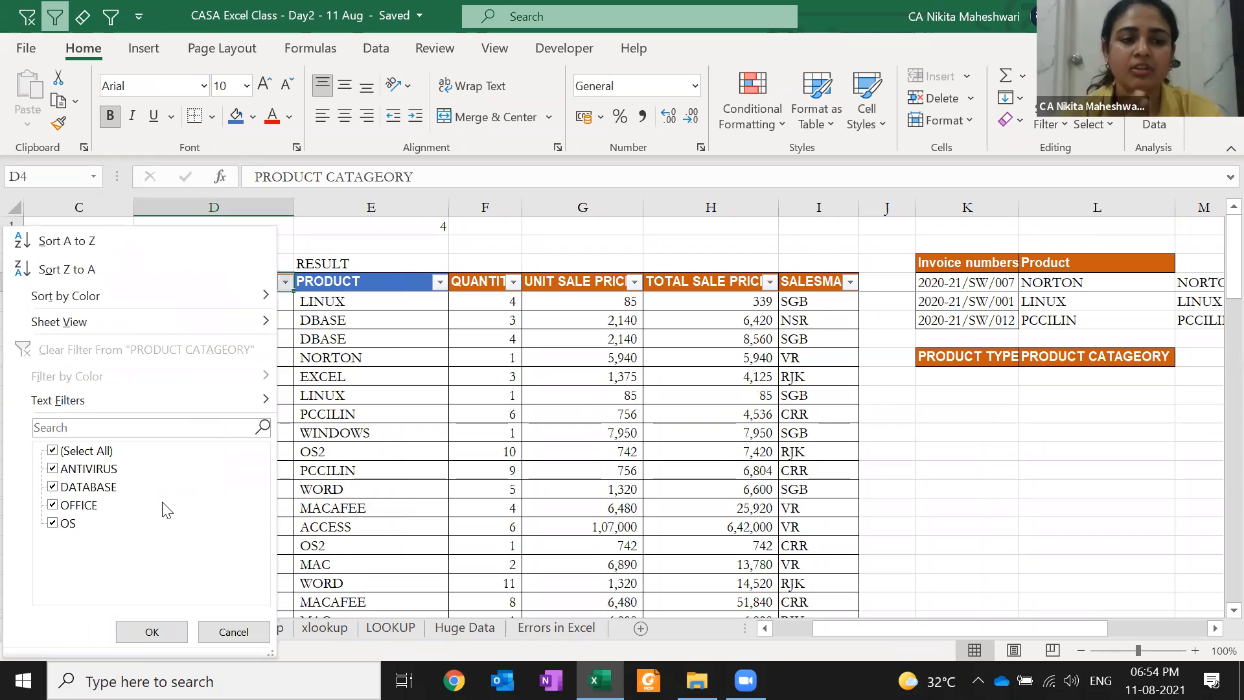
{"action": "key", "text": "Escape"}
{"action": "key", "text": "Left"}
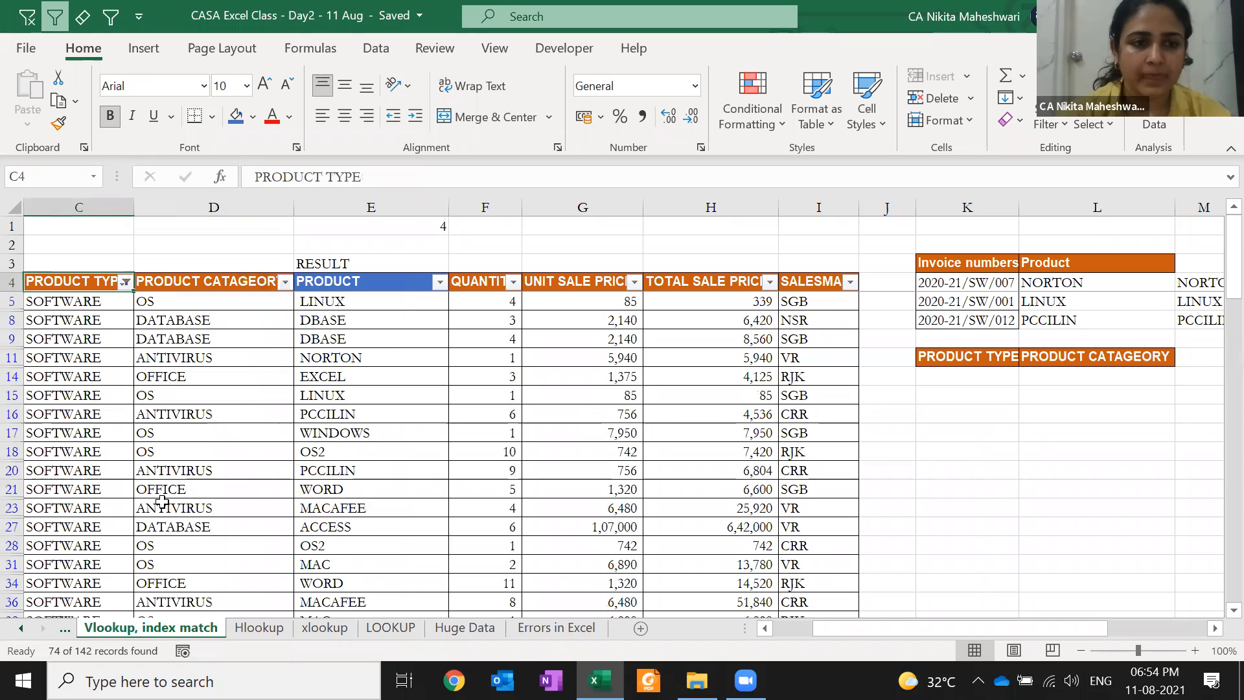
{"action": "key", "text": "Right"}
{"action": "key", "text": "Right"}
{"action": "key", "text": "alt+Down"}
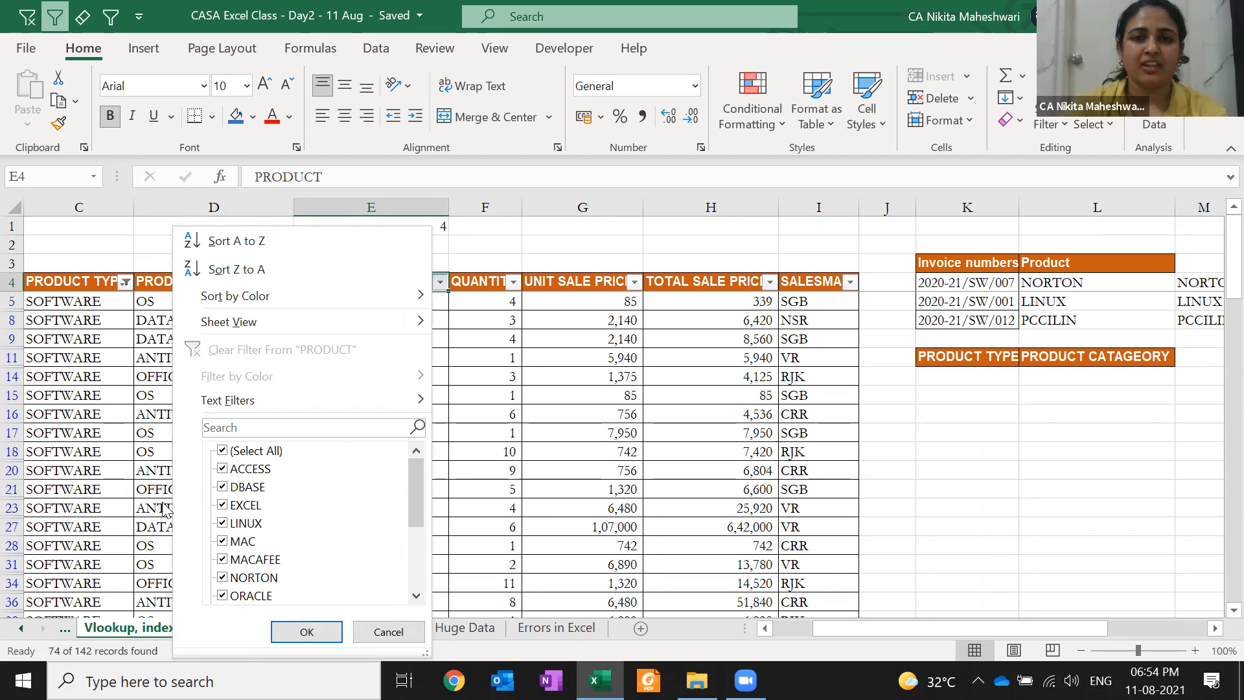
{"action": "key", "text": "Escape"}
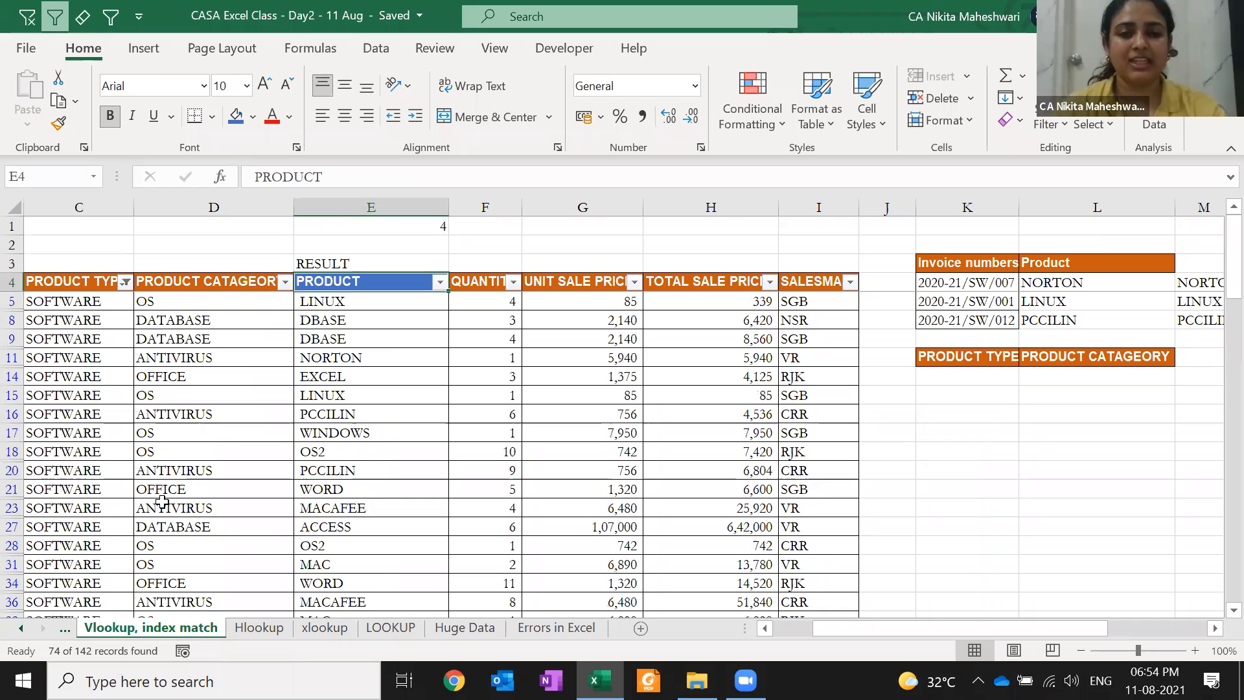
{"action": "key", "text": "alt"}
{"action": "key", "text": "d"}
{"action": "key", "text": "f"}
{"action": "key", "text": "a"}
{"action": "key", "text": "Escape"}
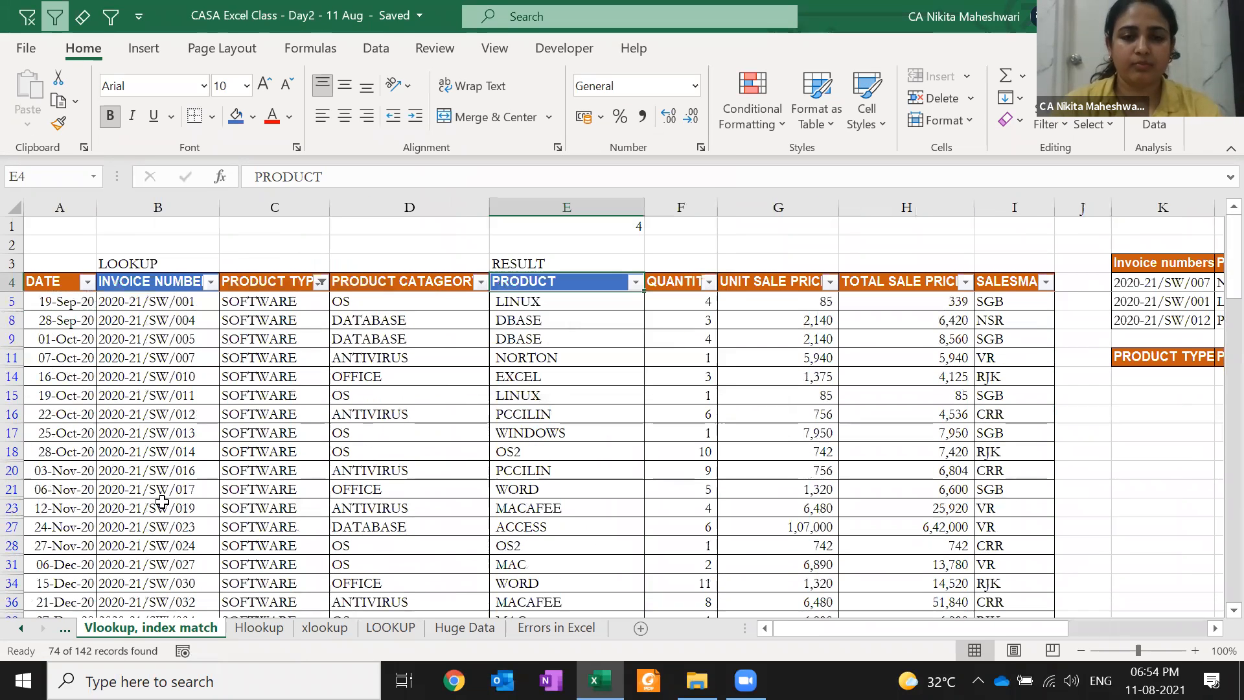
{"action": "key", "text": "alt"}
{"action": "key", "text": "a"}
{"action": "key", "text": "c"}
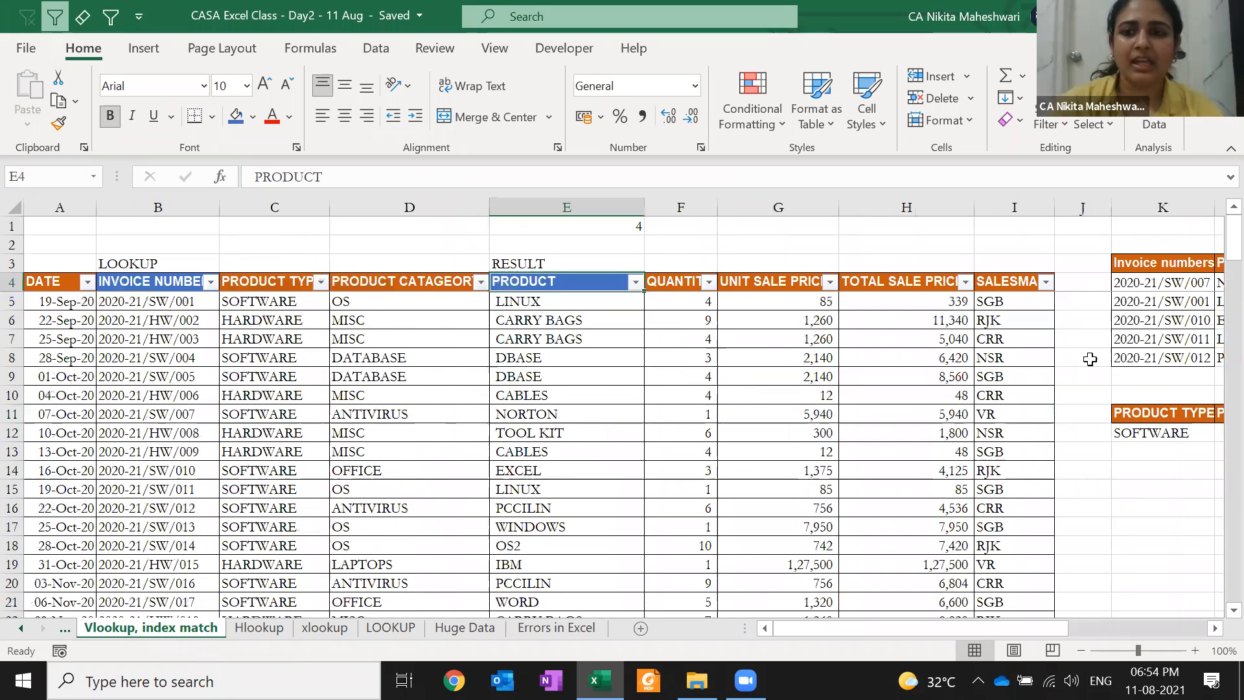
{"action": "left_click", "coordinate": [1157, 431]}
{"action": "key", "text": "Right"}
Enter =VLOOKUP(K12,$C$4:$I$146,2,0) in L12 to return the category OS
{"action": "type", "text": "=VLOOKUP("}
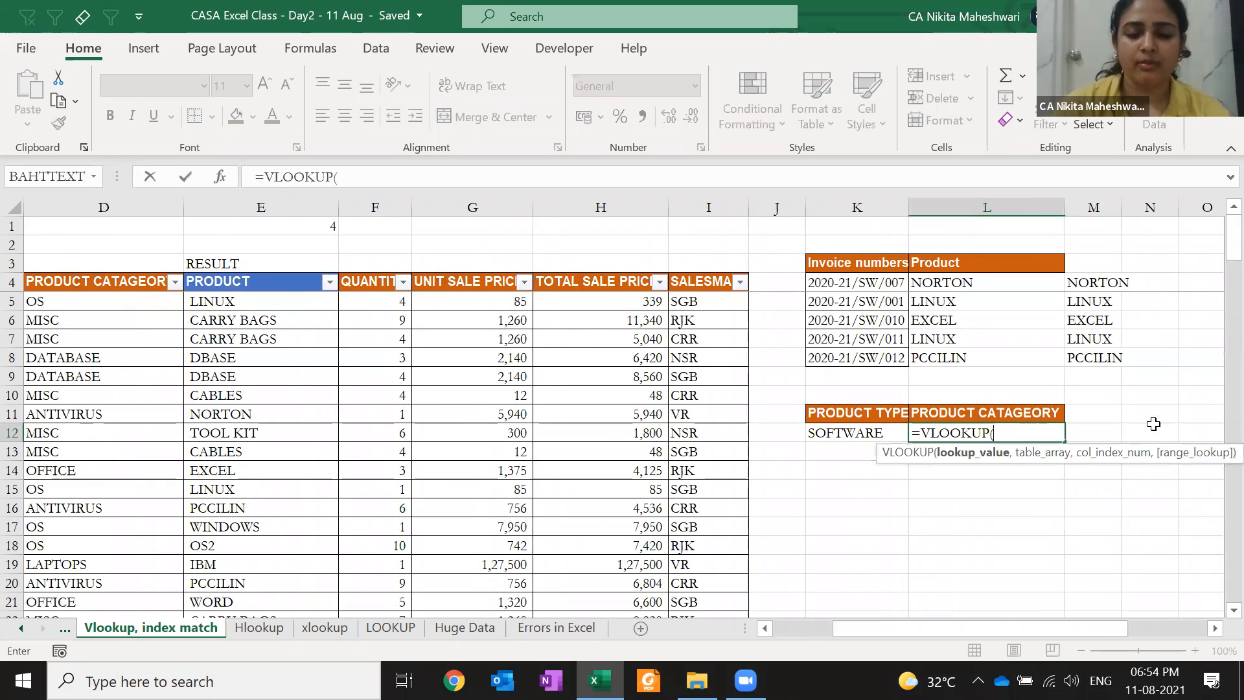
{"action": "key", "text": "Left"}
{"action": "type", "text": ","}
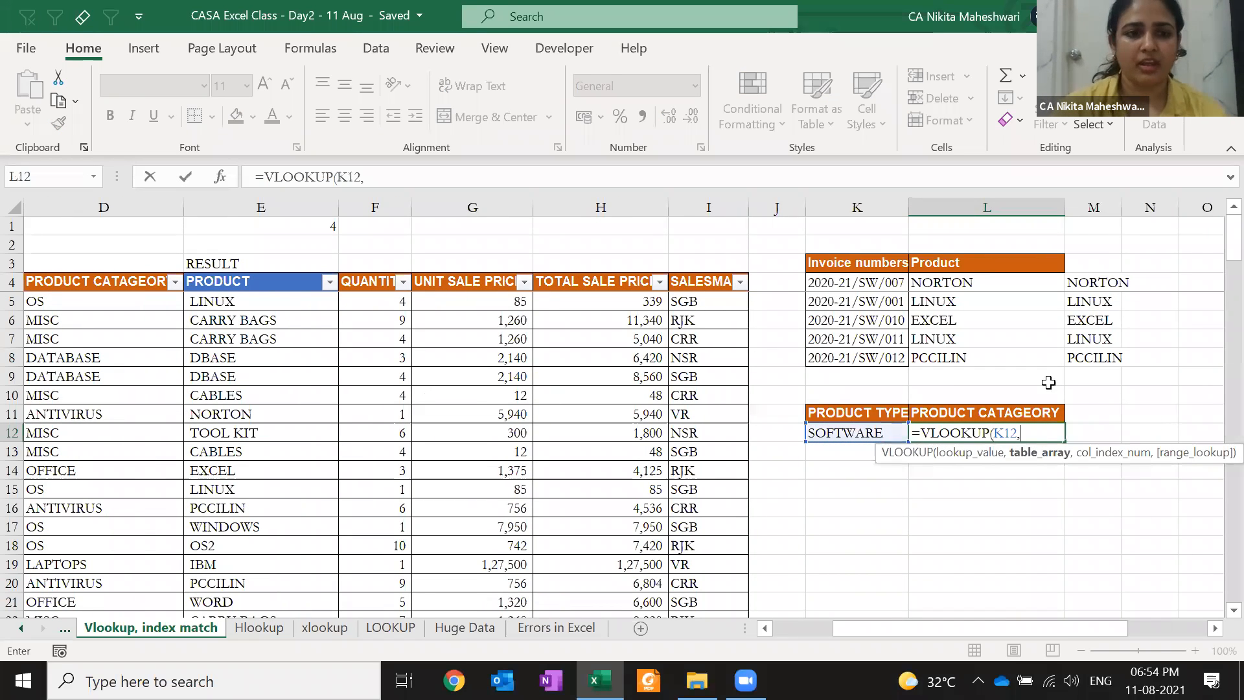
{"action": "left_click", "coordinate": [76, 281]}
{"action": "key", "text": "Left"}
{"action": "key", "text": "Left"}
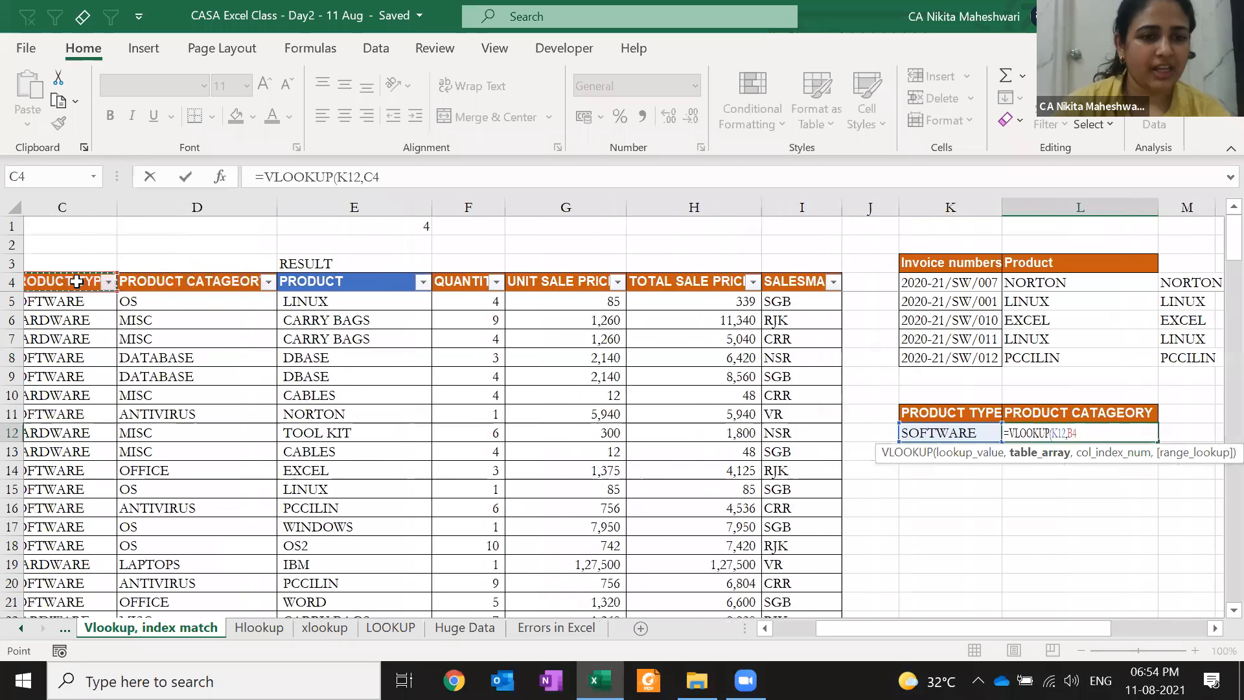
{"action": "key", "text": "Right"}
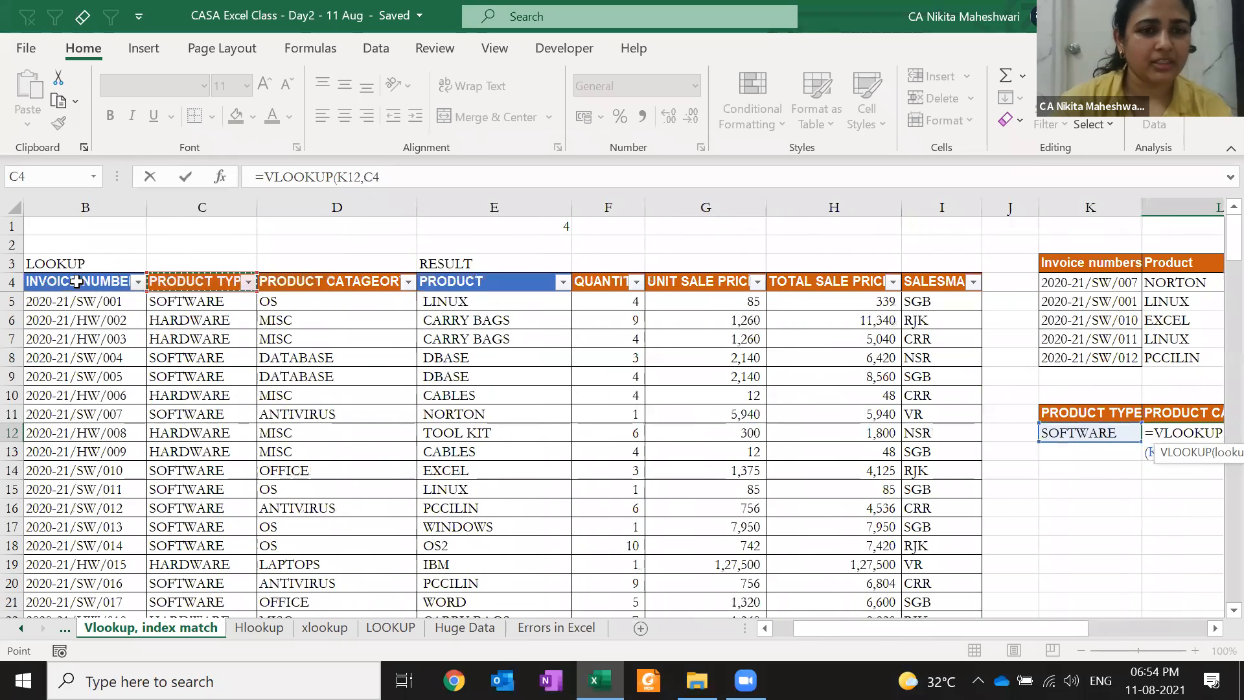
{"action": "key", "text": "ctrl+shift+Down"}
{"action": "key", "text": "ctrl+shift+Right"}
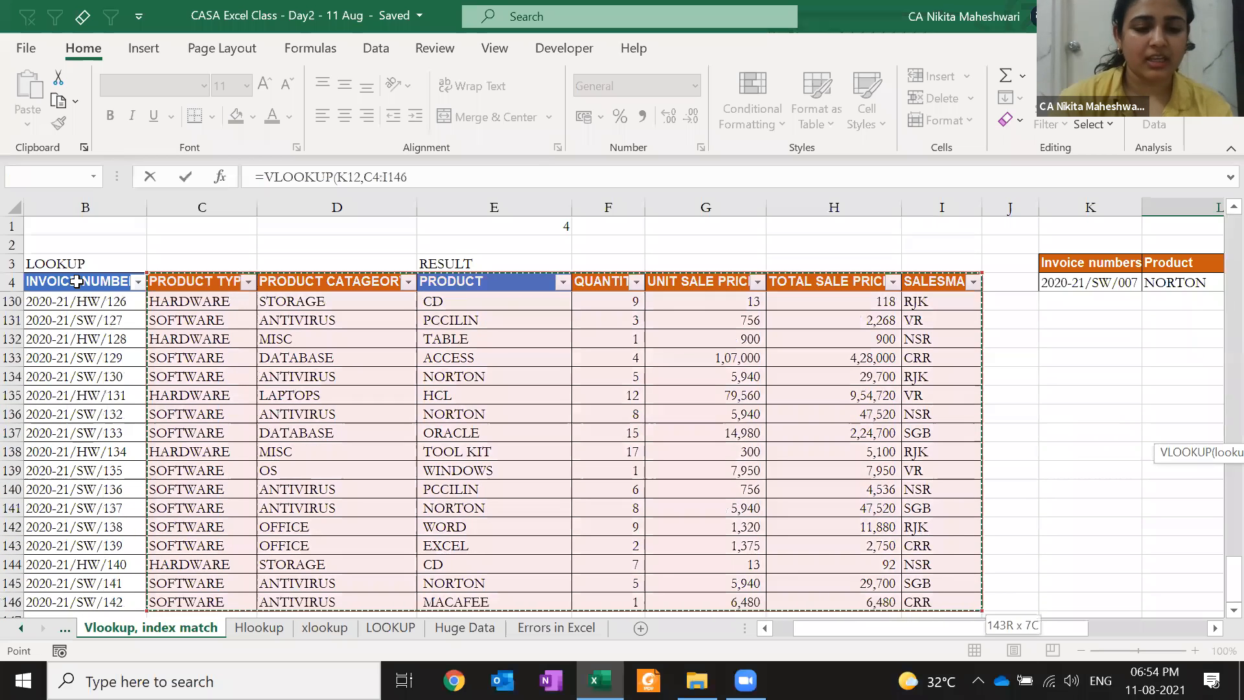
{"action": "key", "text": "F4"}
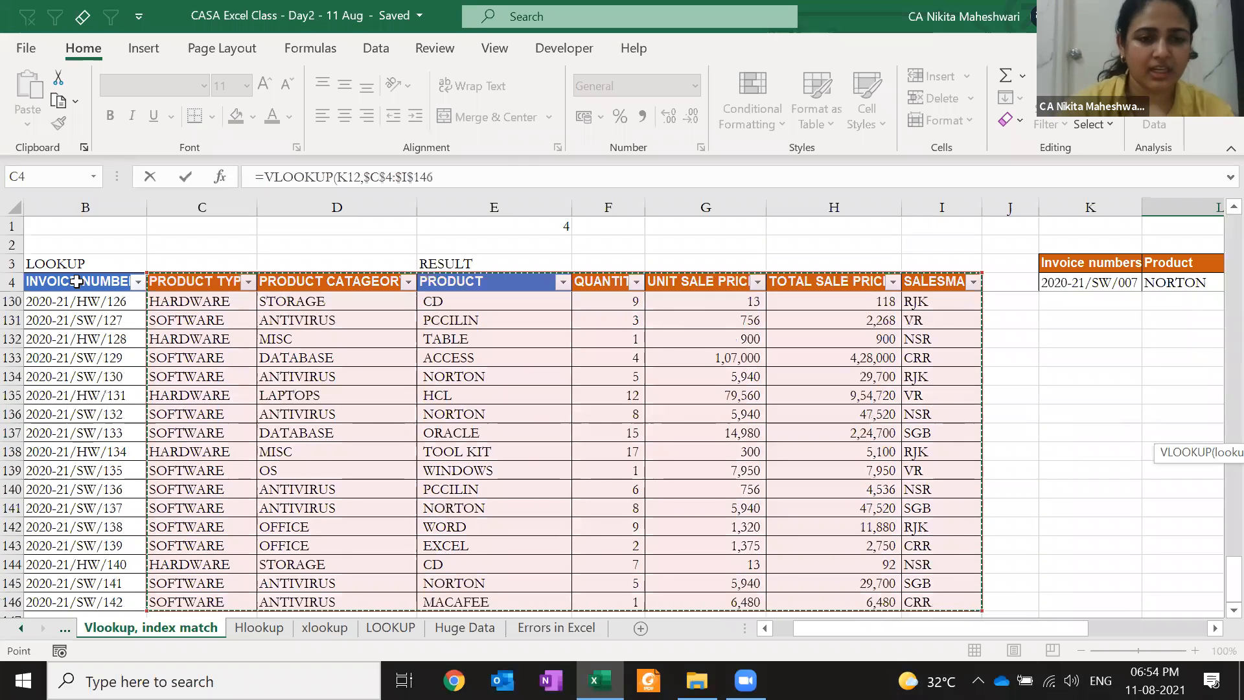
{"action": "type", "text": ","}
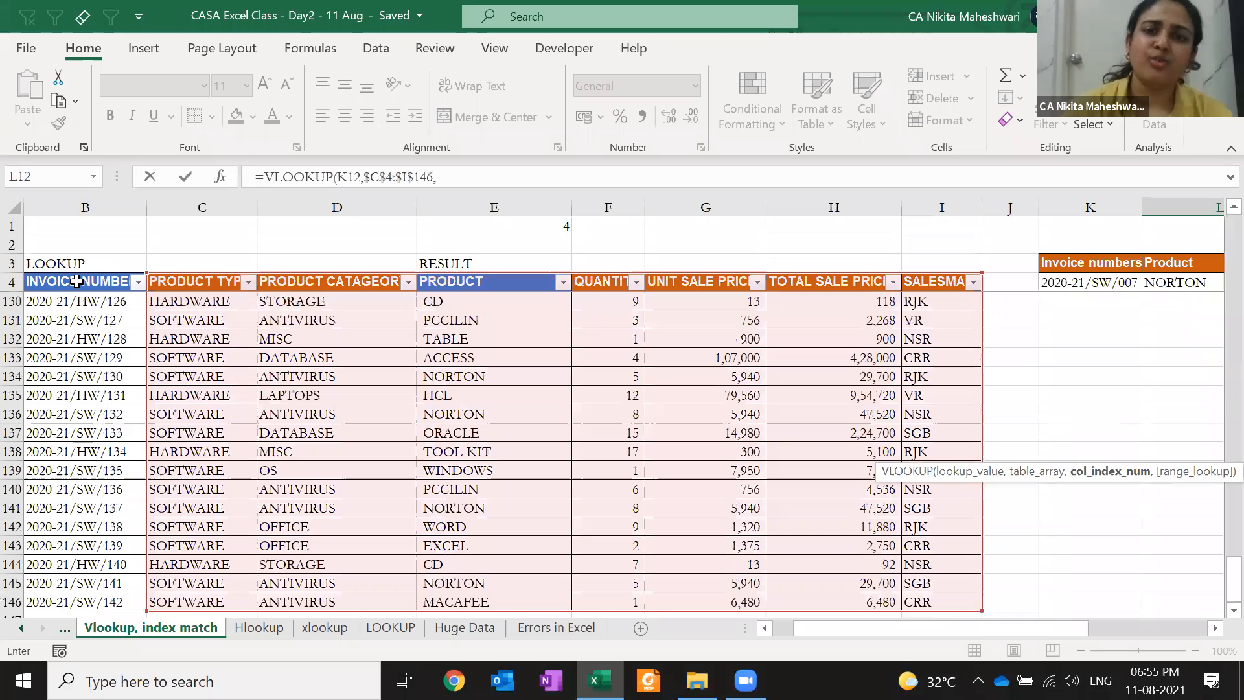
{"action": "type", "text": "2"}
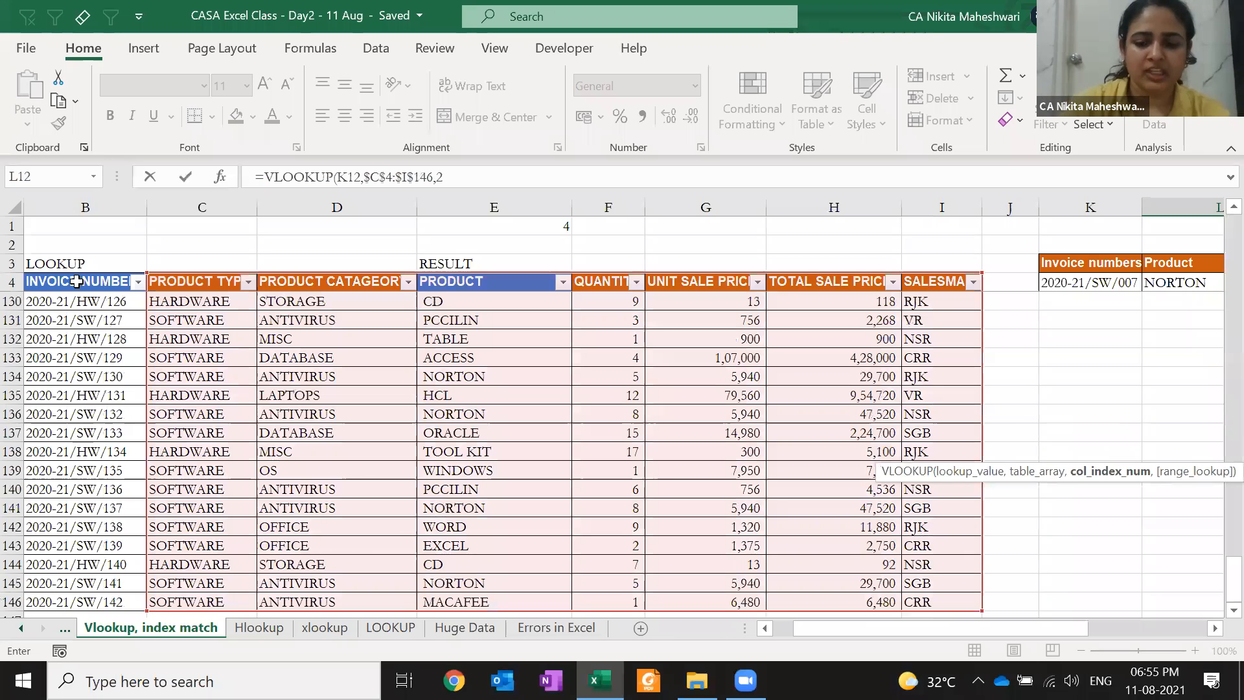
{"action": "type", "text": ",0)"}
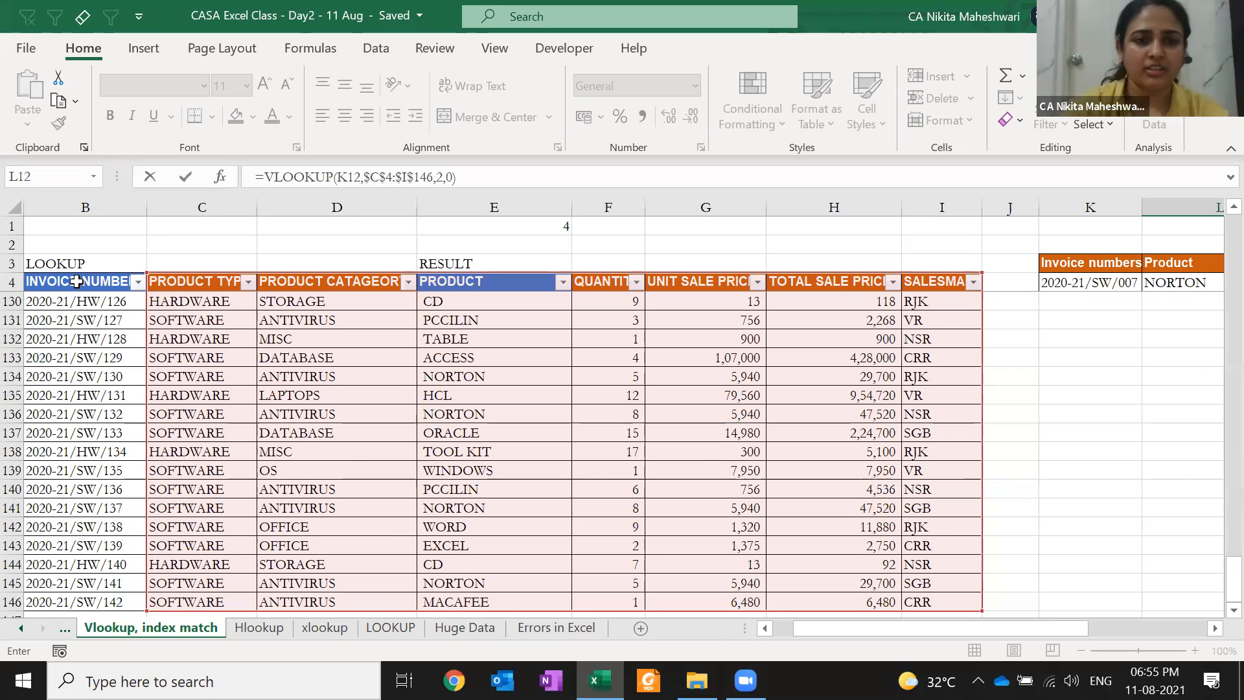
{"action": "key", "text": "Return"}
Review the L12 lookup formula and leave it unchanged
{"action": "key", "text": "Up"}
{"action": "key", "text": "Up"}
{"action": "key", "text": "Up"}
{"action": "key", "text": "Down"}
{"action": "key", "text": "Down"}
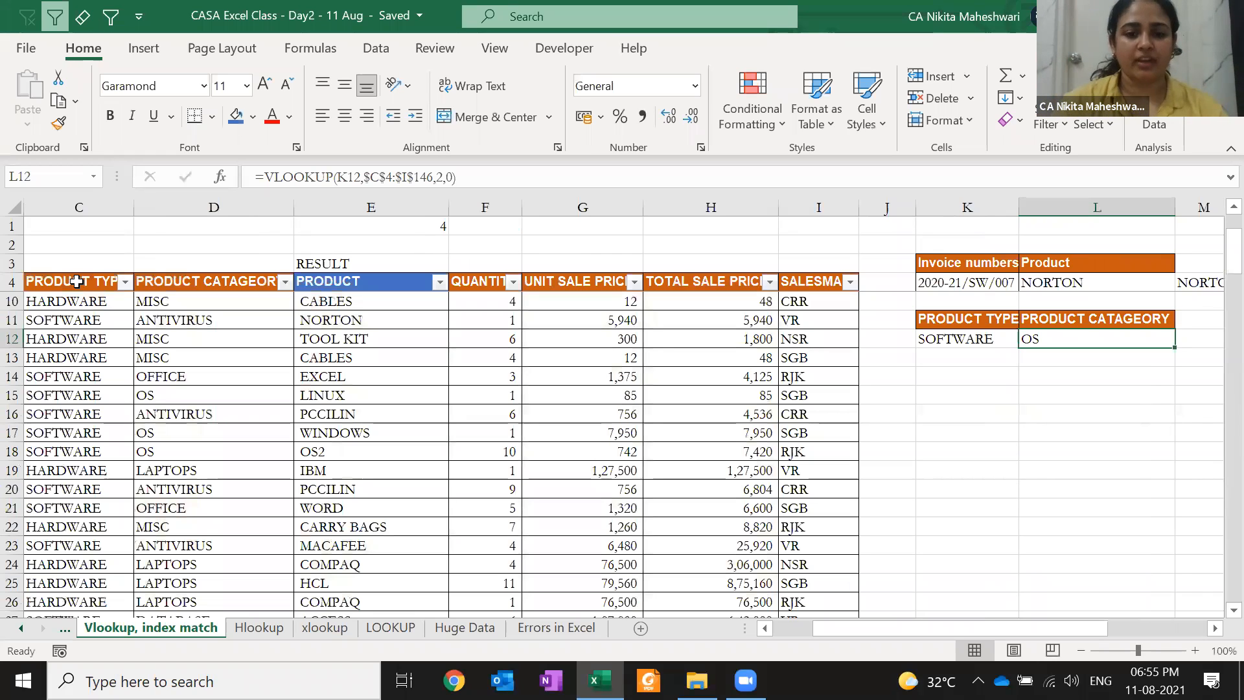
{"action": "key", "text": "alt+Tab"}
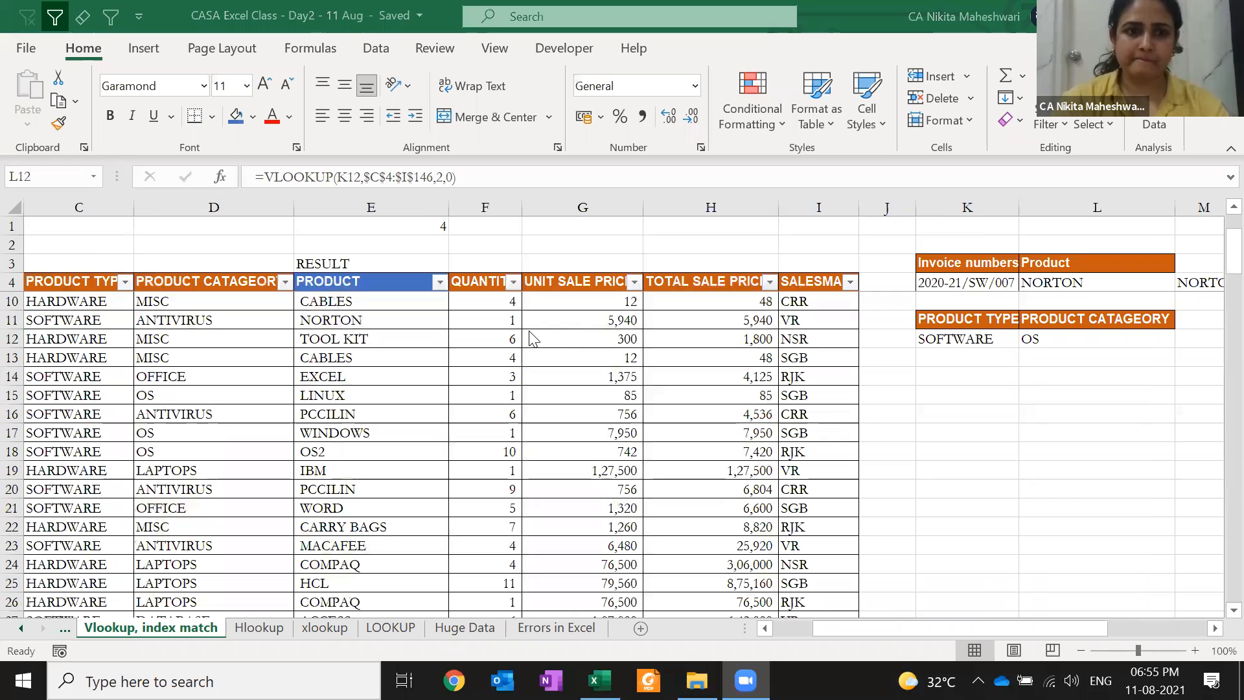
{"action": "double_click", "coordinate": [1082, 343]}
{"action": "key", "text": "Escape"}
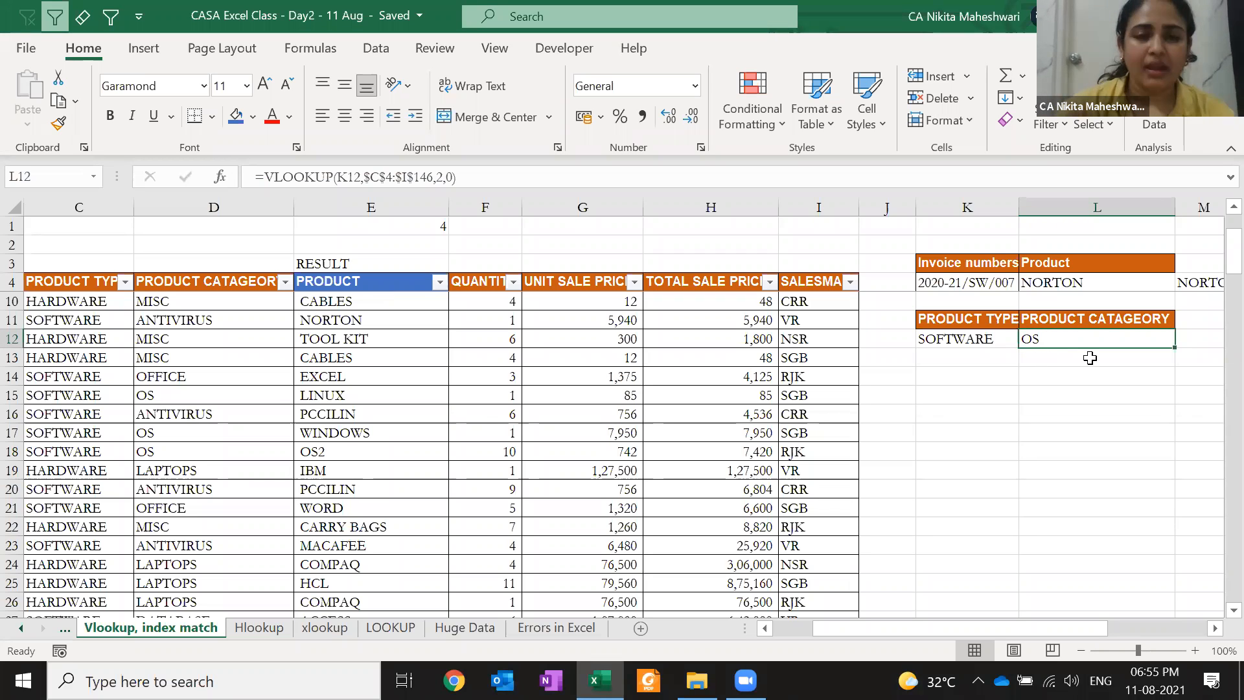
Copy SOFTWARE down to K13:K19 and the category lookup down to L13:L19
{"action": "key", "text": "Left"}
{"action": "key", "text": "ctrl+c"}
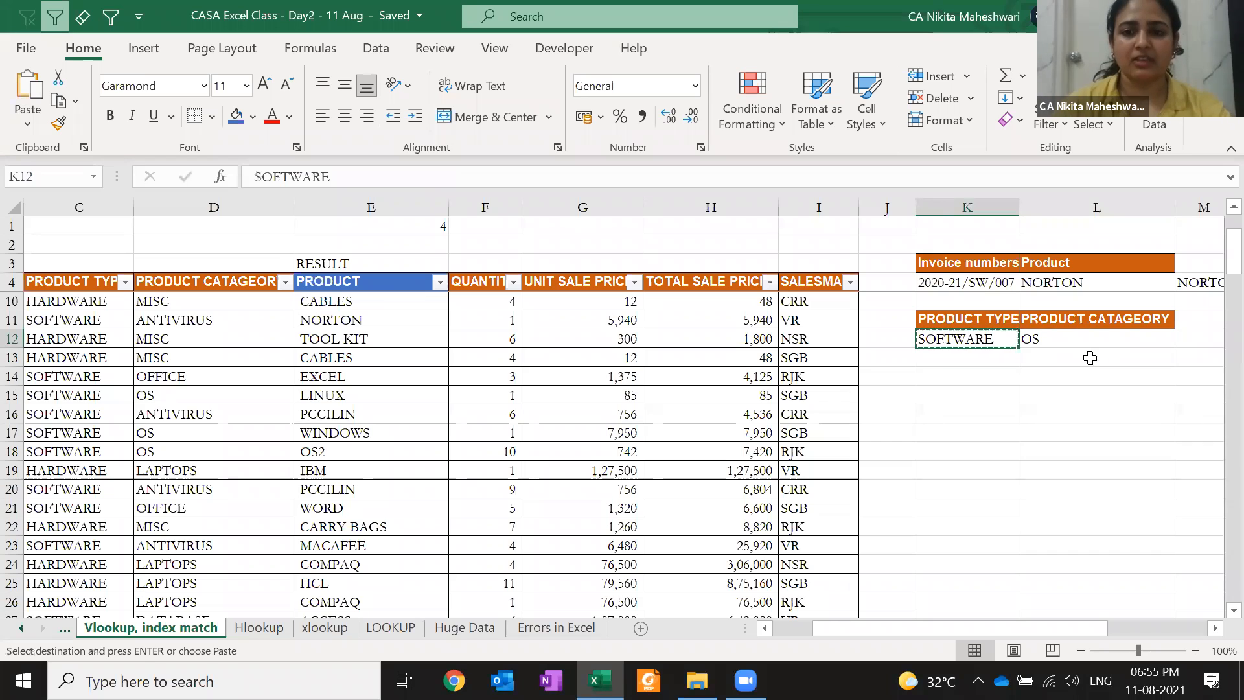
{"action": "key", "text": "shift+Down"}
{"action": "key", "text": "shift+Down"}
{"action": "key", "text": "shift+Down"}
{"action": "key", "text": "shift+Down"}
{"action": "key", "text": "shift+Down"}
{"action": "key", "text": "shift+Down"}
{"action": "key", "text": "shift+Down"}
{"action": "key", "text": "Return"}
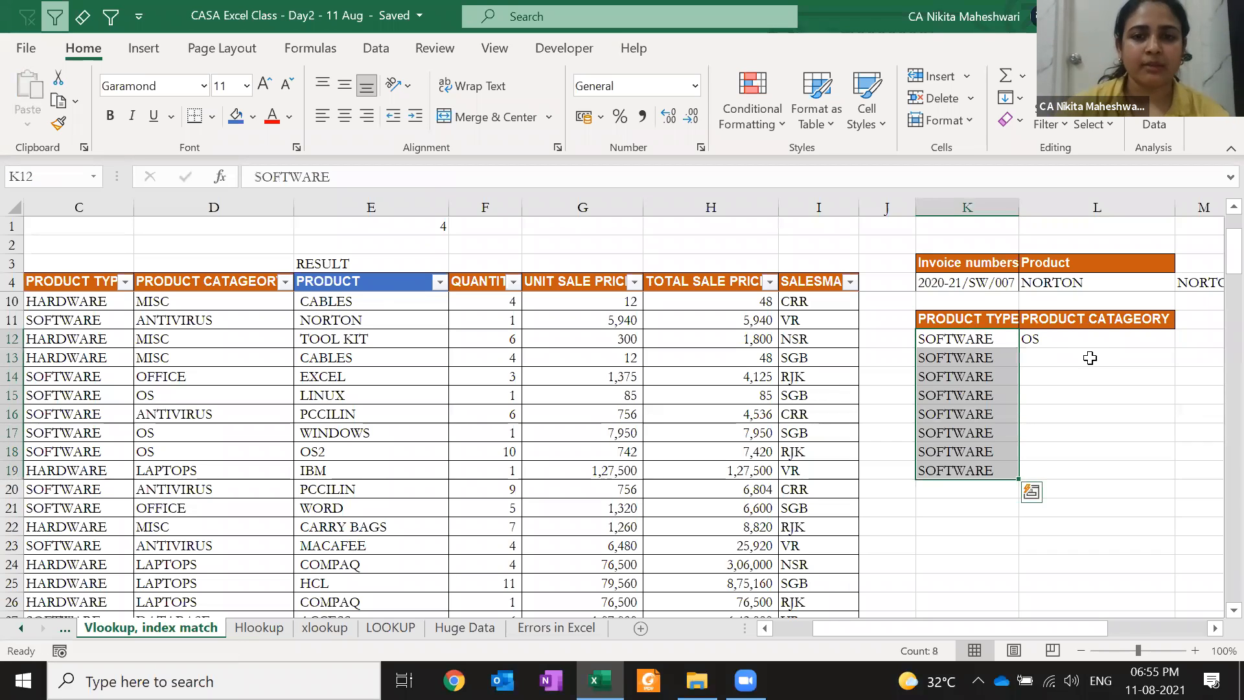
{"action": "key", "text": "Right"}
{"action": "key", "text": "ctrl+c"}
{"action": "key", "text": "shift+Down"}
{"action": "key", "text": "shift+Down"}
{"action": "key", "text": "shift+Down"}
{"action": "key", "text": "shift+Down"}
{"action": "key", "text": "shift+Down"}
{"action": "key", "text": "shift+Down"}
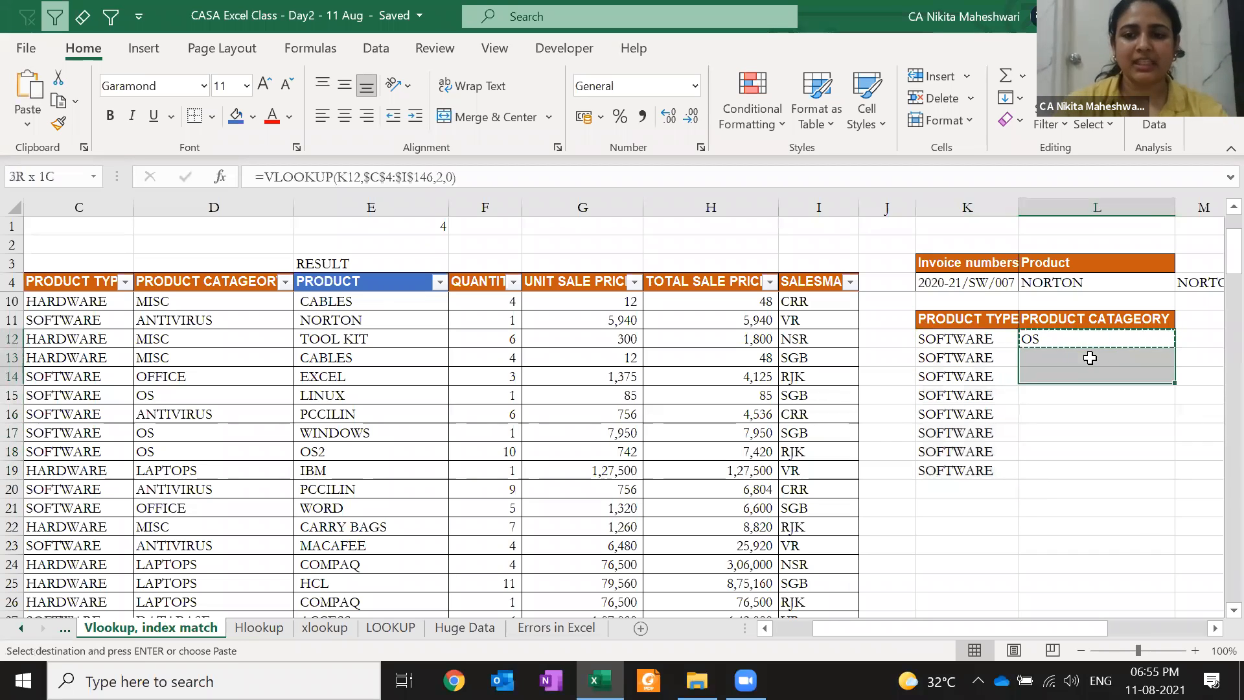
{"action": "key", "text": "shift+Down"}
{"action": "key", "text": "Return"}
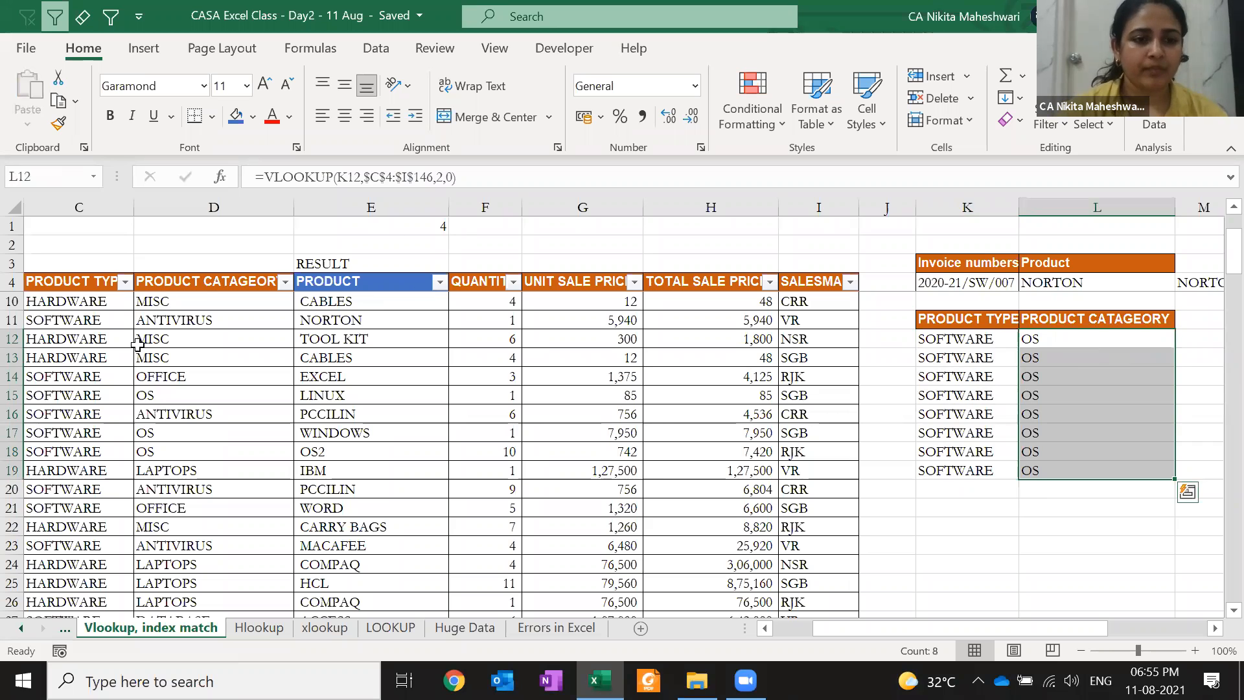
Filter PRODUCT TYPE to show only SOFTWARE rows, then clear the filter
{"action": "left_click", "coordinate": [206, 284]}
{"action": "key", "text": "Left"}
{"action": "key", "text": "alt+Down"}
{"action": "key", "text": "Down"}
{"action": "key", "text": "Down"}
{"action": "key", "text": "Down"}
{"action": "key", "text": "Down"}
{"action": "key", "text": "Down"}
{"action": "key", "text": "Down"}
{"action": "key", "text": "Down"}
{"action": "key", "text": "Down"}
{"action": "key", "text": "Down"}
{"action": "key", "text": "Down"}
{"action": "key", "text": "space"}
{"action": "key", "text": "Return"}
{"action": "key", "text": "Down"}
{"action": "key", "text": "Up"}
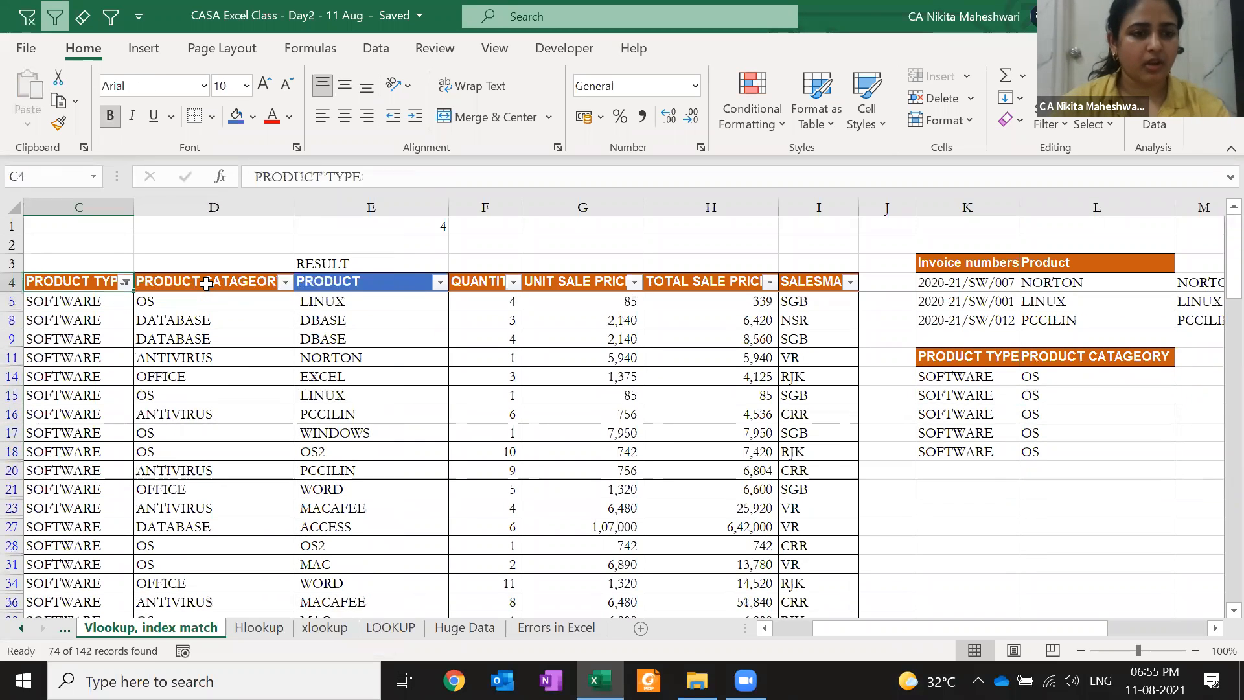
{"action": "key", "text": "ctrl+z"}
{"action": "key", "text": "Down"}
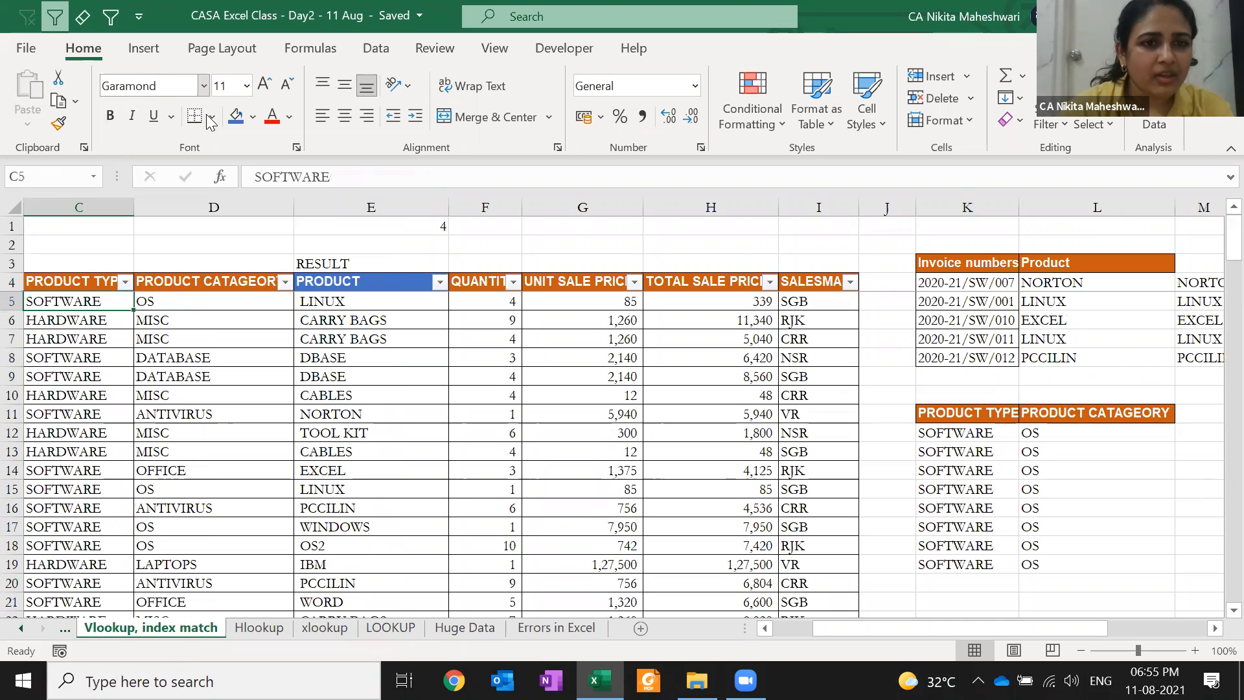
Fill C5 and D5 with gold and change D5's category to ANTIVIRUS
{"action": "left_click", "coordinate": [252, 117]}
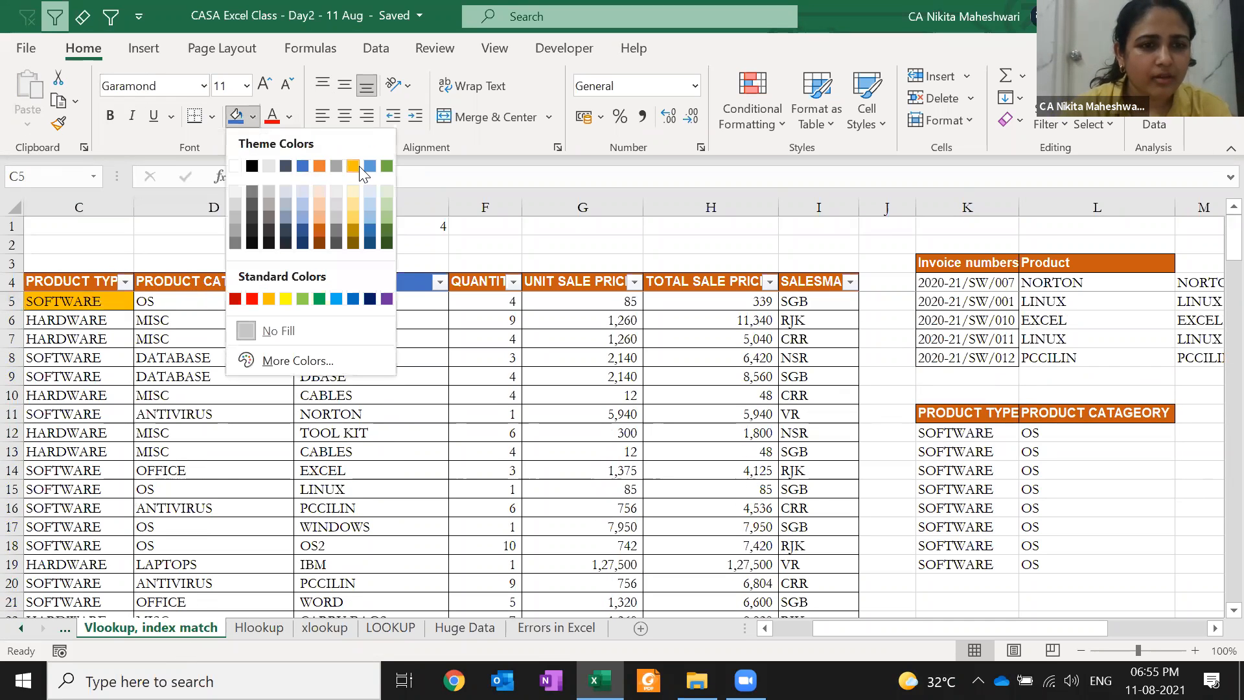
{"action": "left_click", "coordinate": [354, 167]}
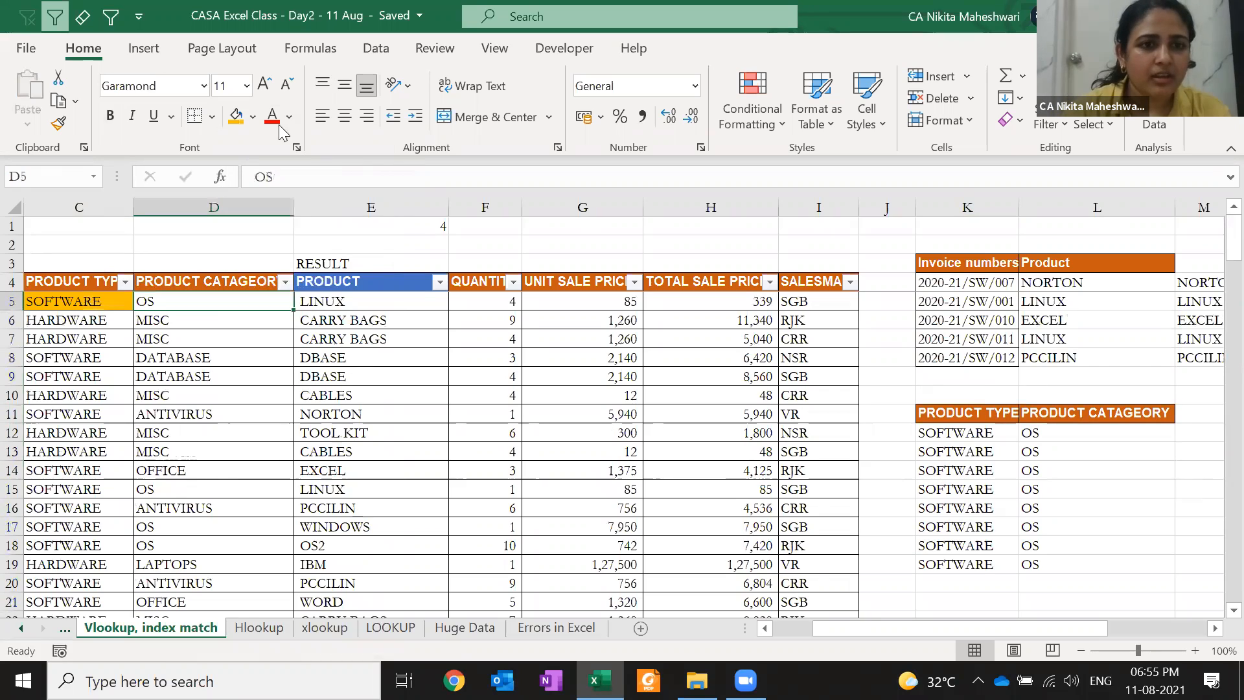
{"action": "left_click", "coordinate": [237, 118]}
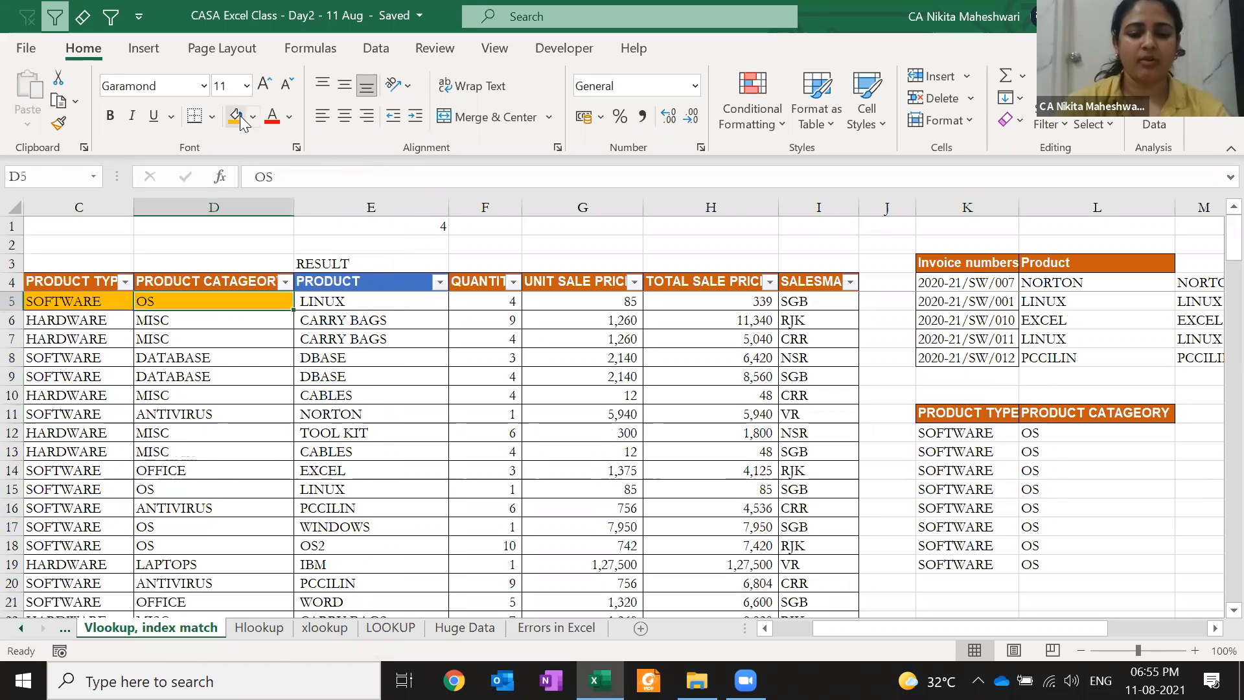
{"action": "type", "text": "ANTIVIRU"}
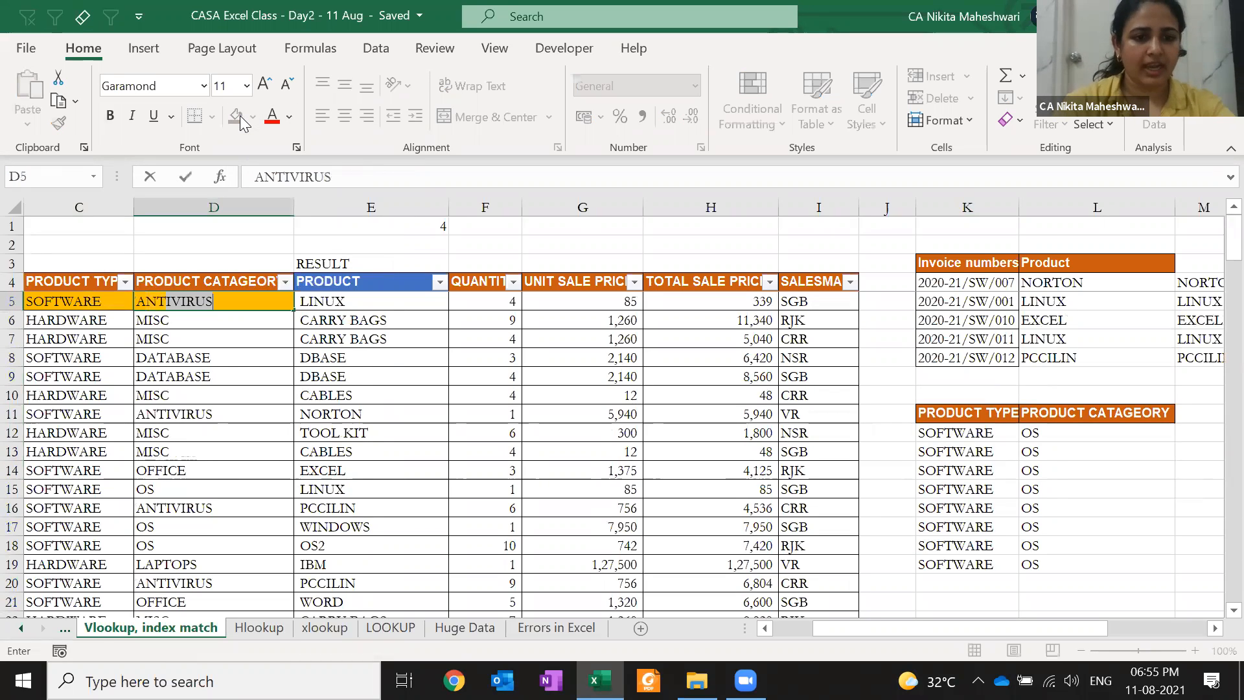
{"action": "key", "text": "Return"}
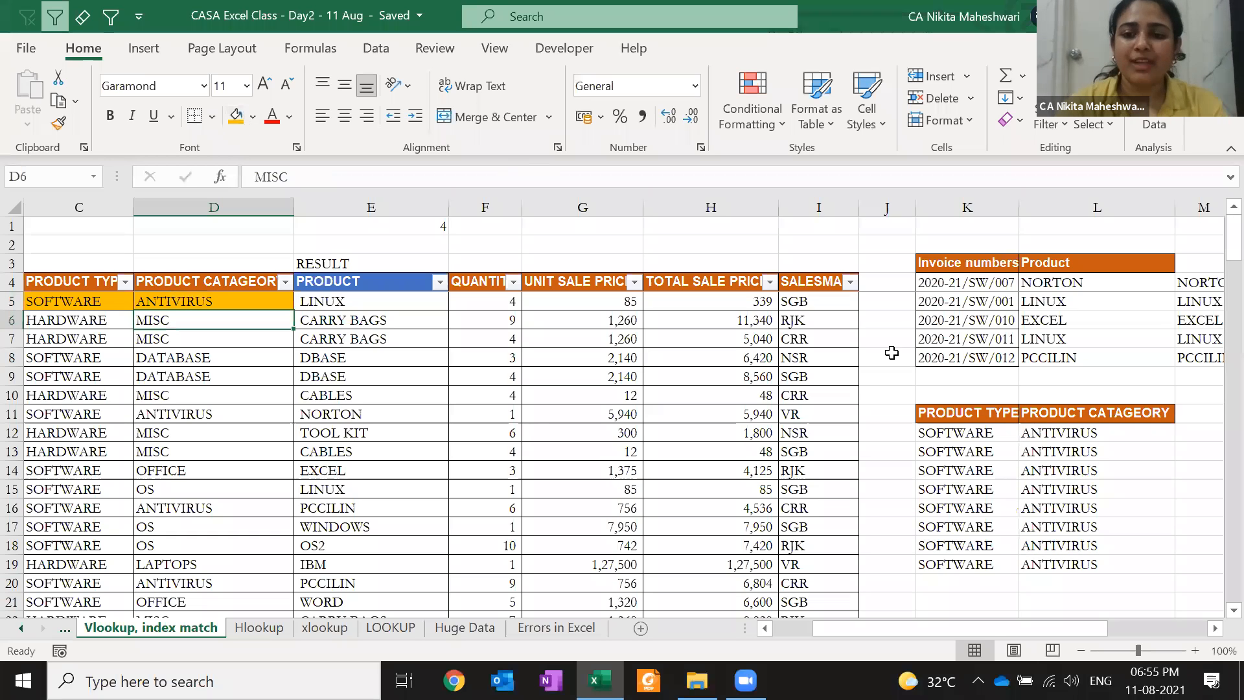
Clear the product type in C5 so the lookups return DATABASE
{"action": "left_click_drag", "start_coordinate": [1074, 429], "coordinate": [1075, 502]}
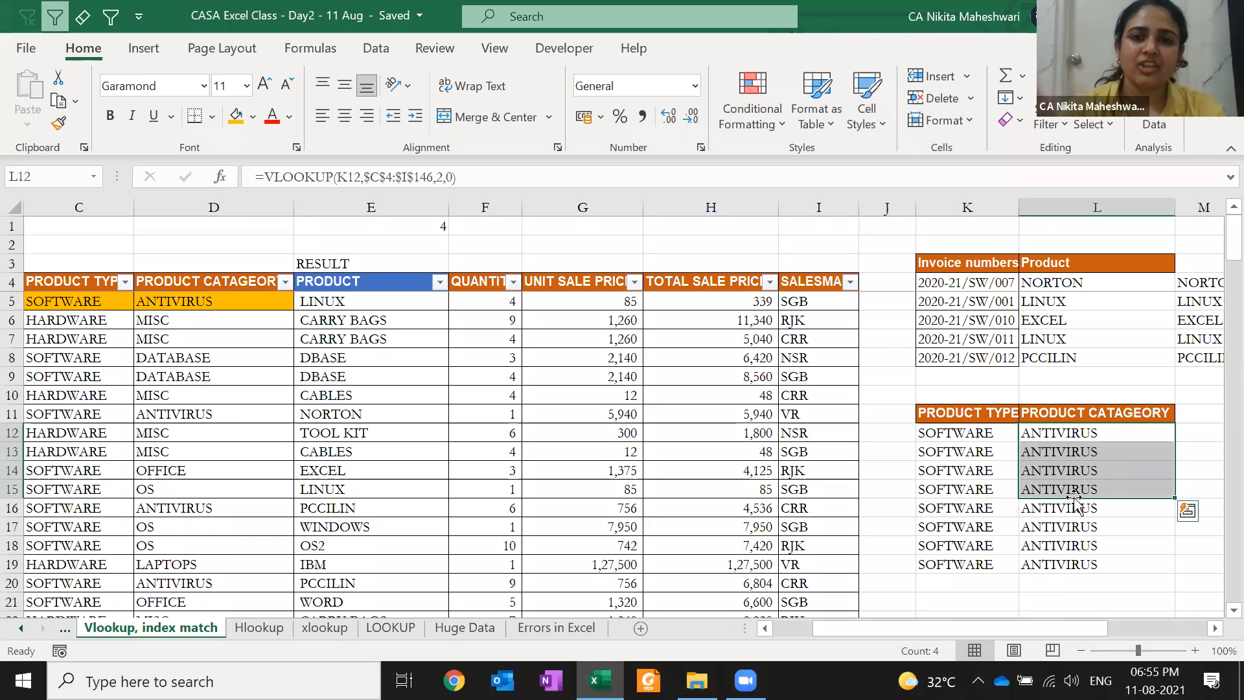
{"action": "left_click", "coordinate": [99, 305]}
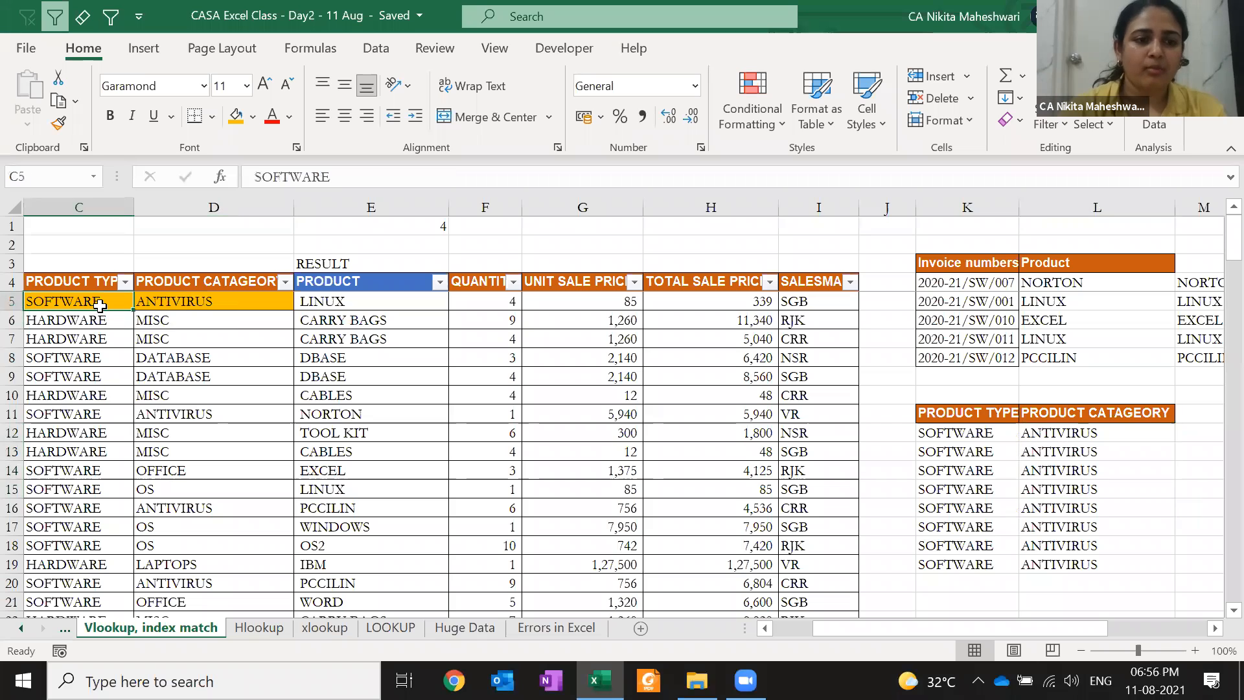
{"action": "key", "text": "Delete"}
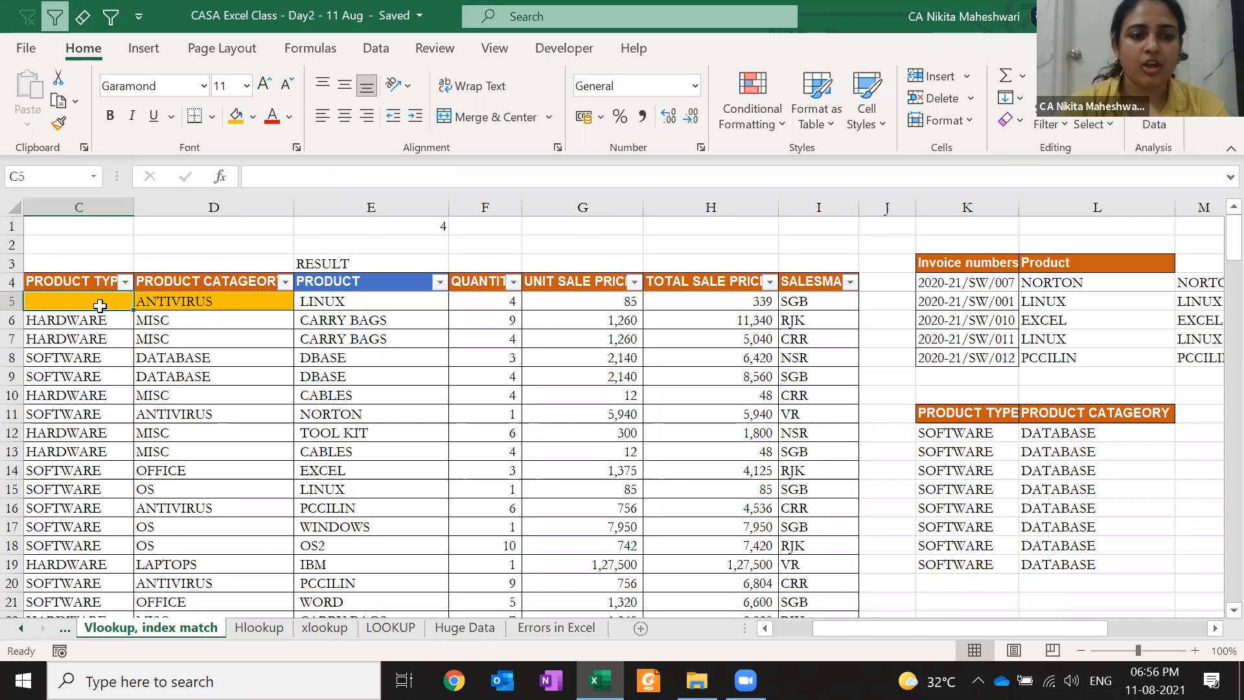
{"action": "left_click", "coordinate": [103, 355]}
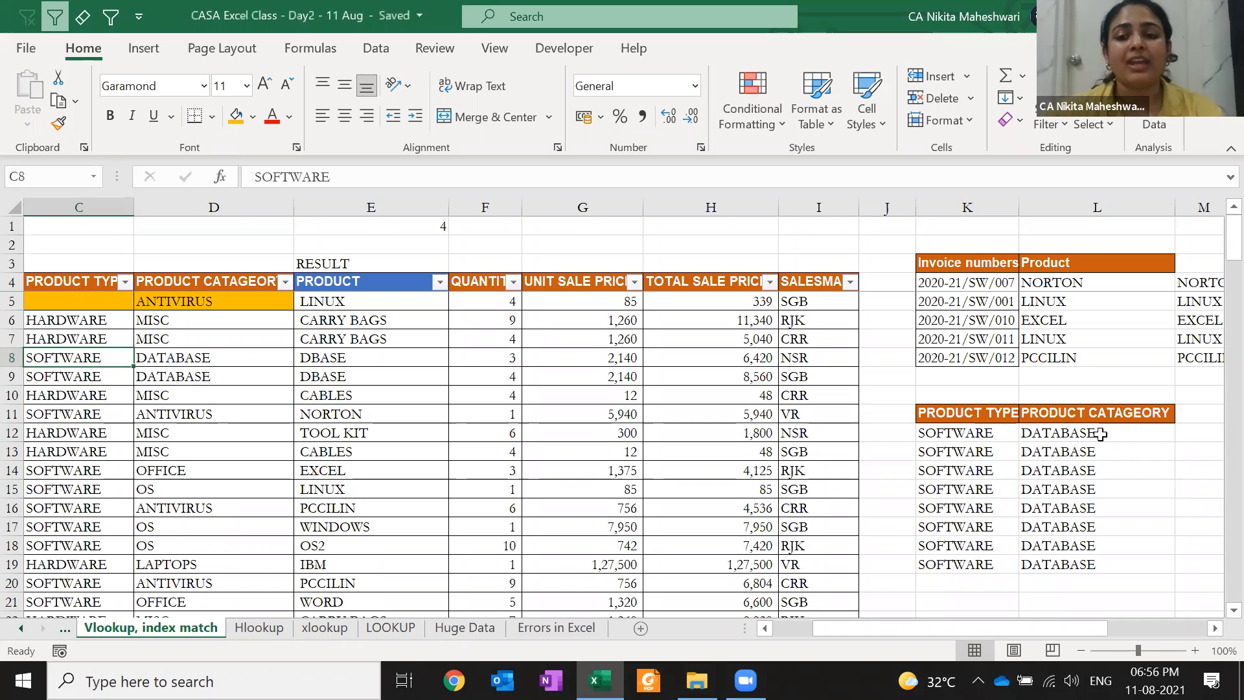
Restore SOFTWARE in C5 so L12:L19 return ANTIVIRUS, checking the category filter list
{"action": "left_click", "coordinate": [1008, 353]}
{"action": "left_click", "coordinate": [499, 326]}
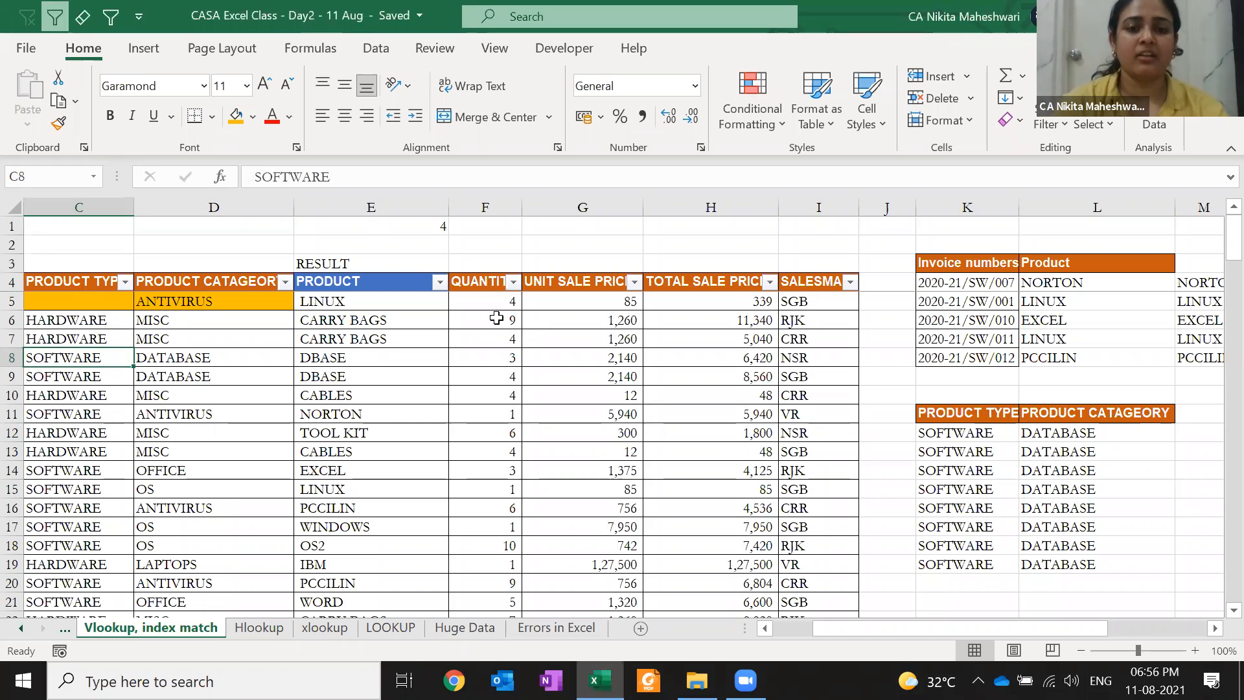
{"action": "key", "text": "Up"}
{"action": "key", "text": "Up"}
{"action": "key", "text": "Up"}
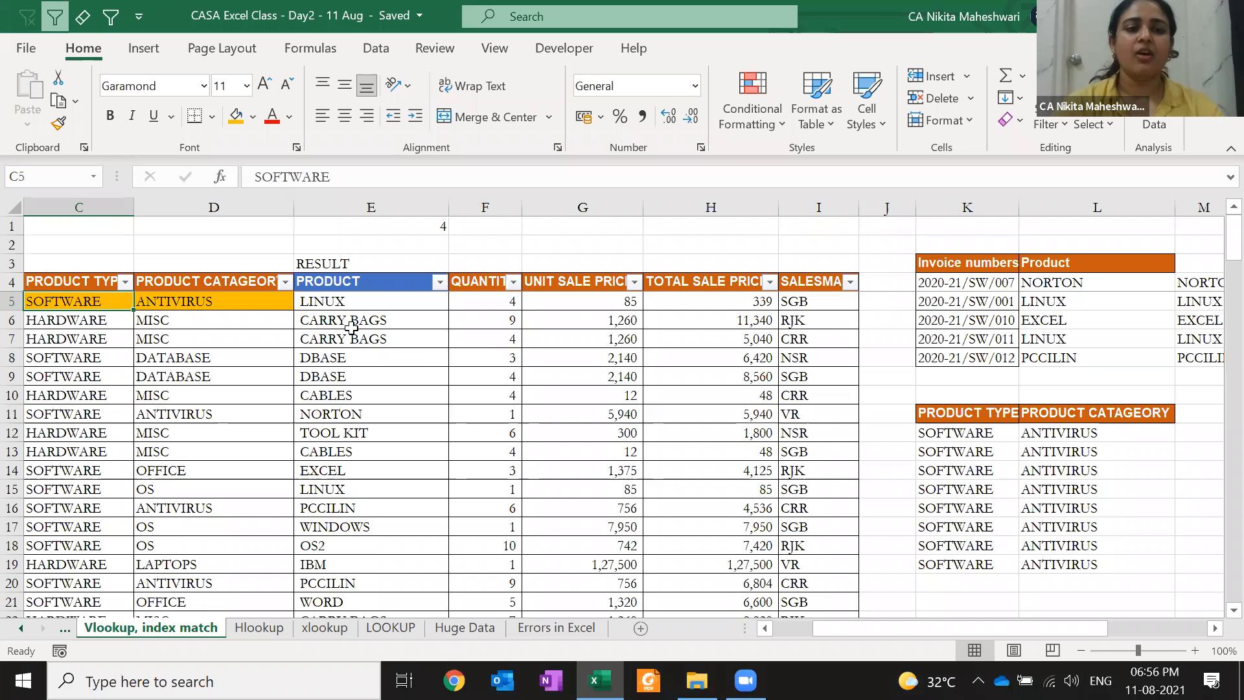
{"action": "left_click", "coordinate": [285, 281]}
{"action": "key", "text": "Escape"}
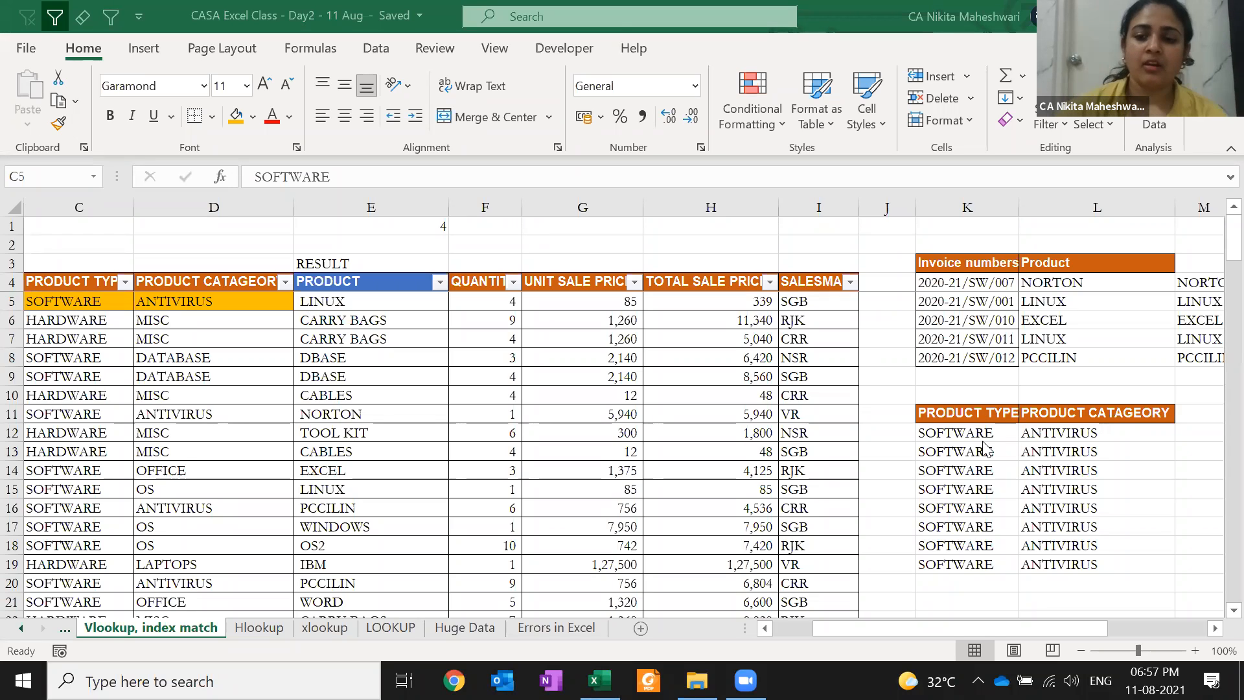
Inspect C5's SOFTWARE entry without changes and return to the DATE column
{"action": "key", "text": "F2"}
{"action": "key", "text": "Left"}
{"action": "key", "text": "Left"}
{"action": "key", "text": "Escape"}
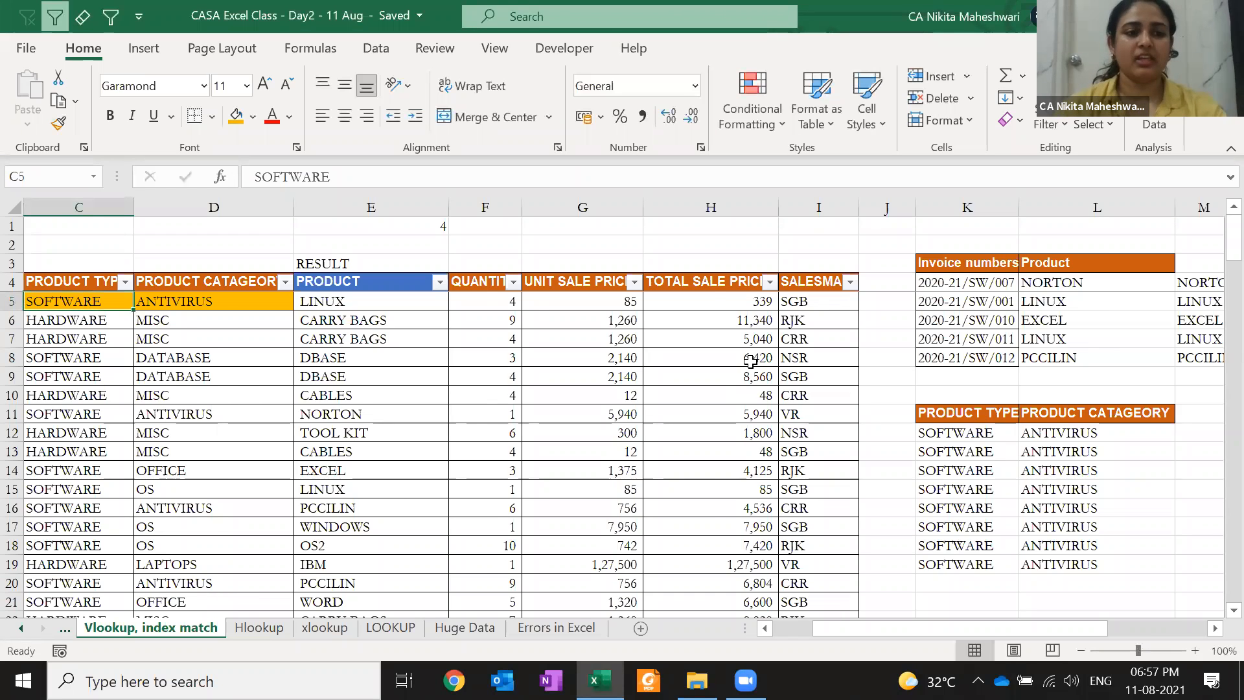
{"action": "key", "text": "Home"}
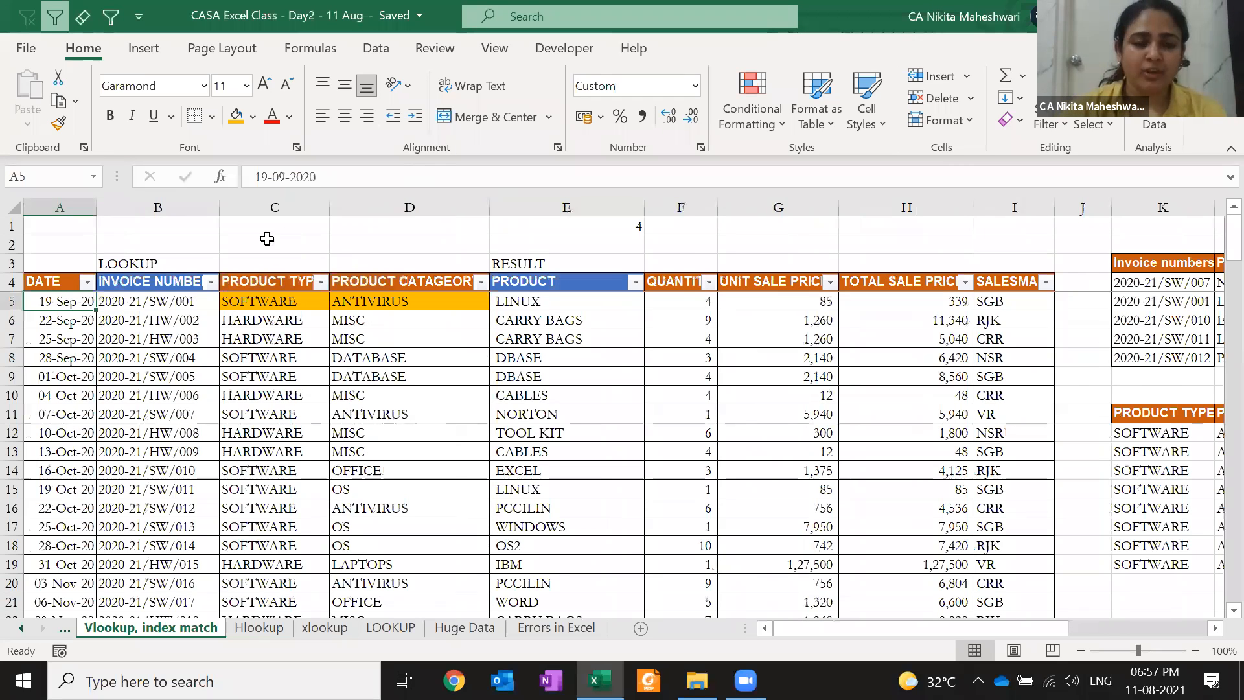
{"action": "left_click", "coordinate": [170, 240]}
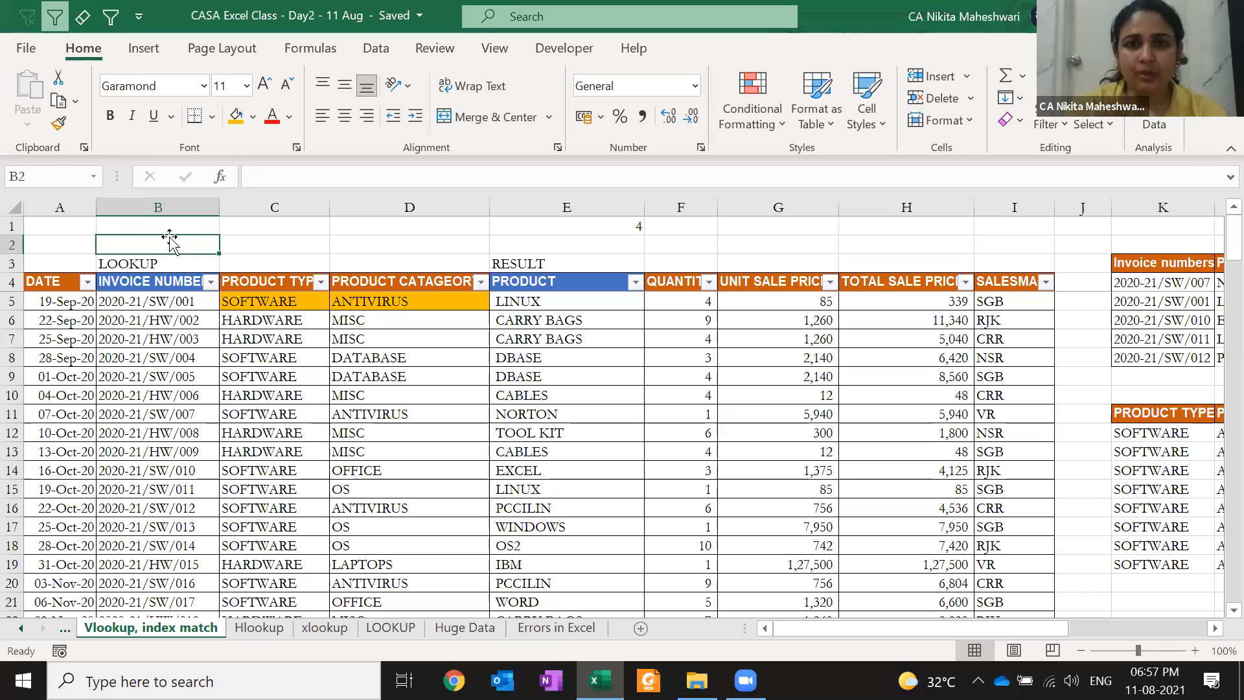
{"action": "key", "text": "Down"}
{"action": "key", "text": "Down"}
{"action": "key", "text": "ctrl+space"}
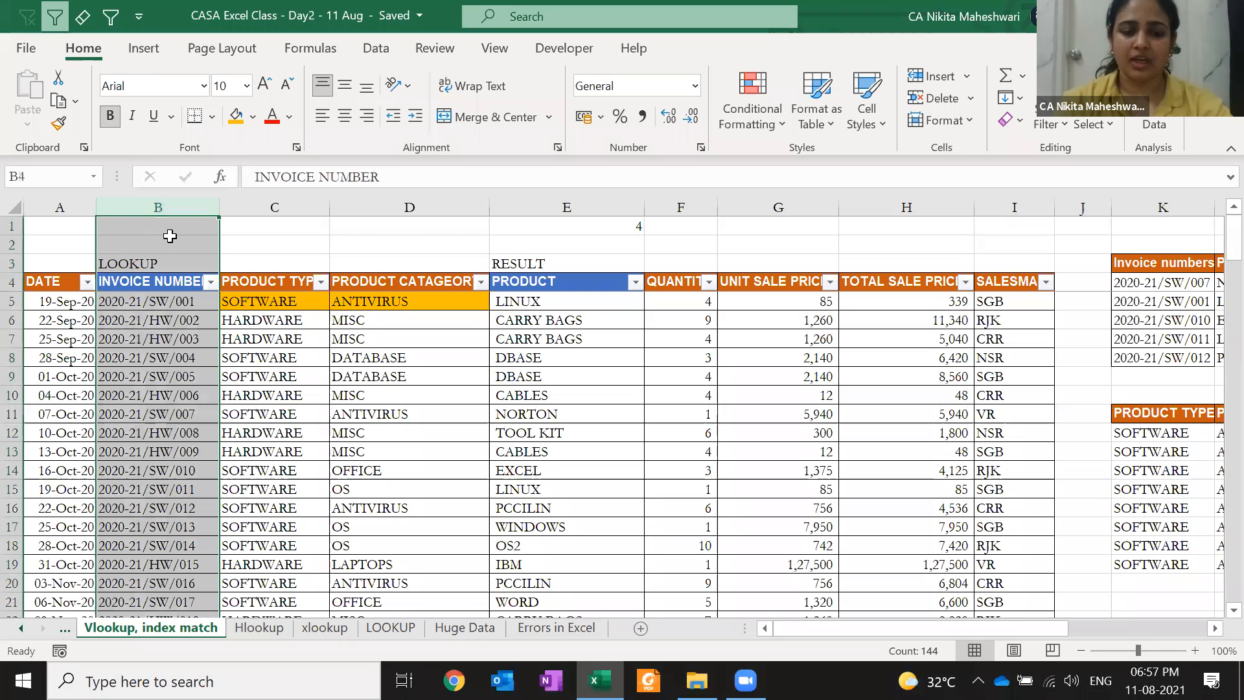
{"action": "key", "text": "ctrl+c"}
{"action": "key", "text": "Left"}
{"action": "key", "text": "ctrl+space"}
{"action": "key", "text": "ctrl+shift+plus"}
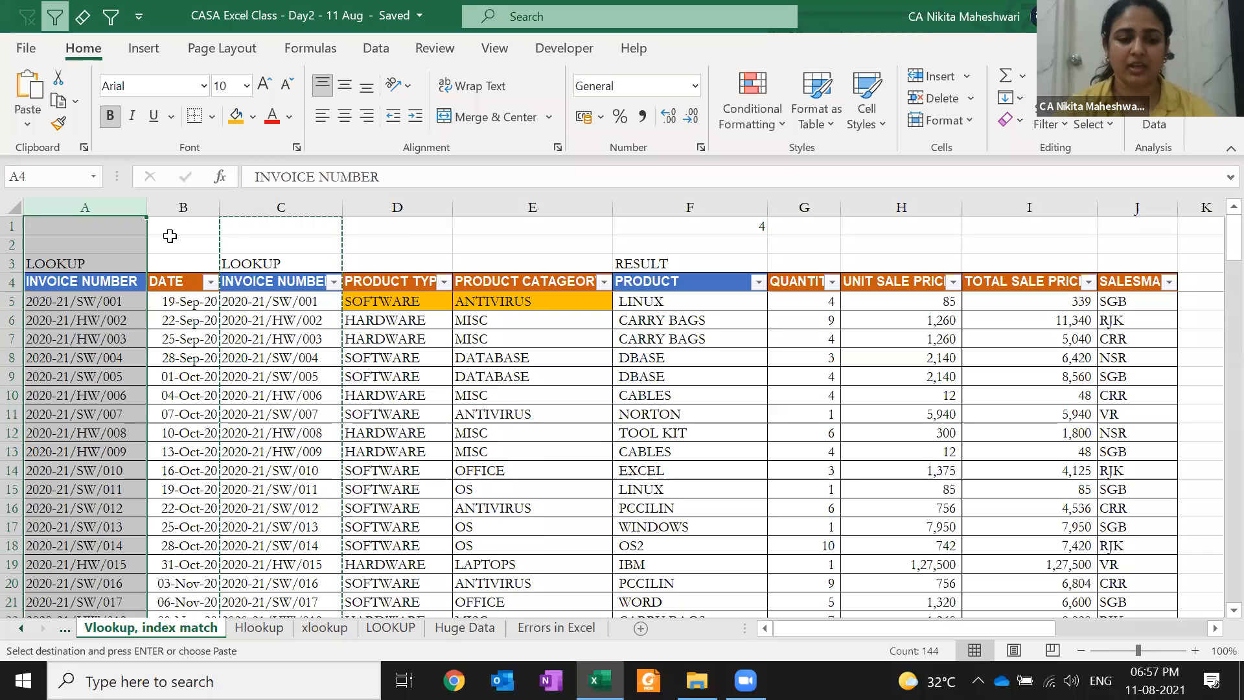
{"action": "key", "text": "ctrl+minus"}
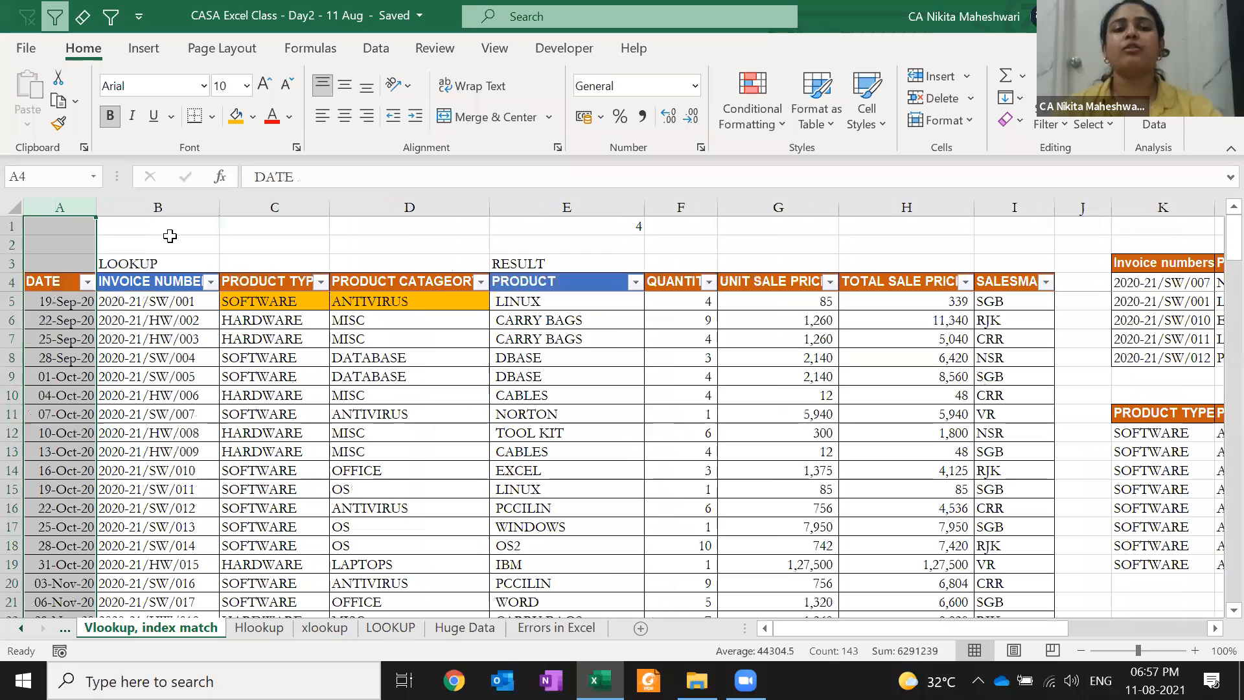
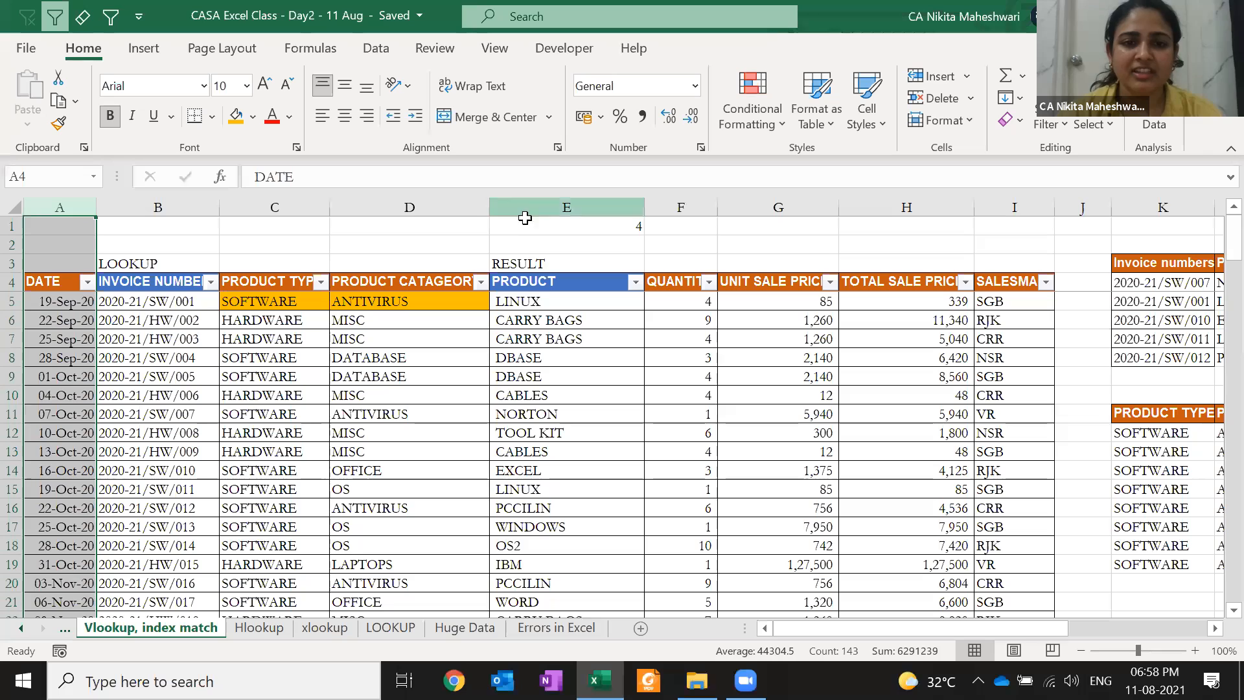
Recommit E1's MATCH formula, keeping its result 4, and glance at the xlookup sheet
{"action": "double_click", "coordinate": [523, 226]}
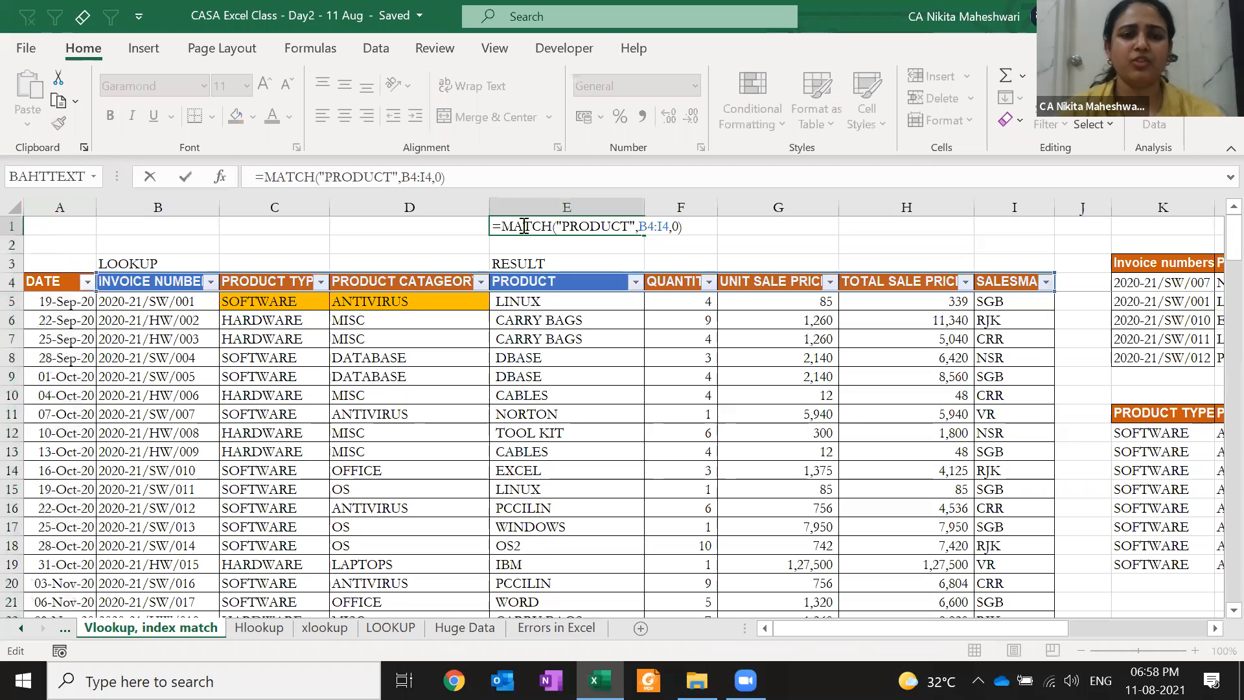
{"action": "key", "text": "ctrl+Return"}
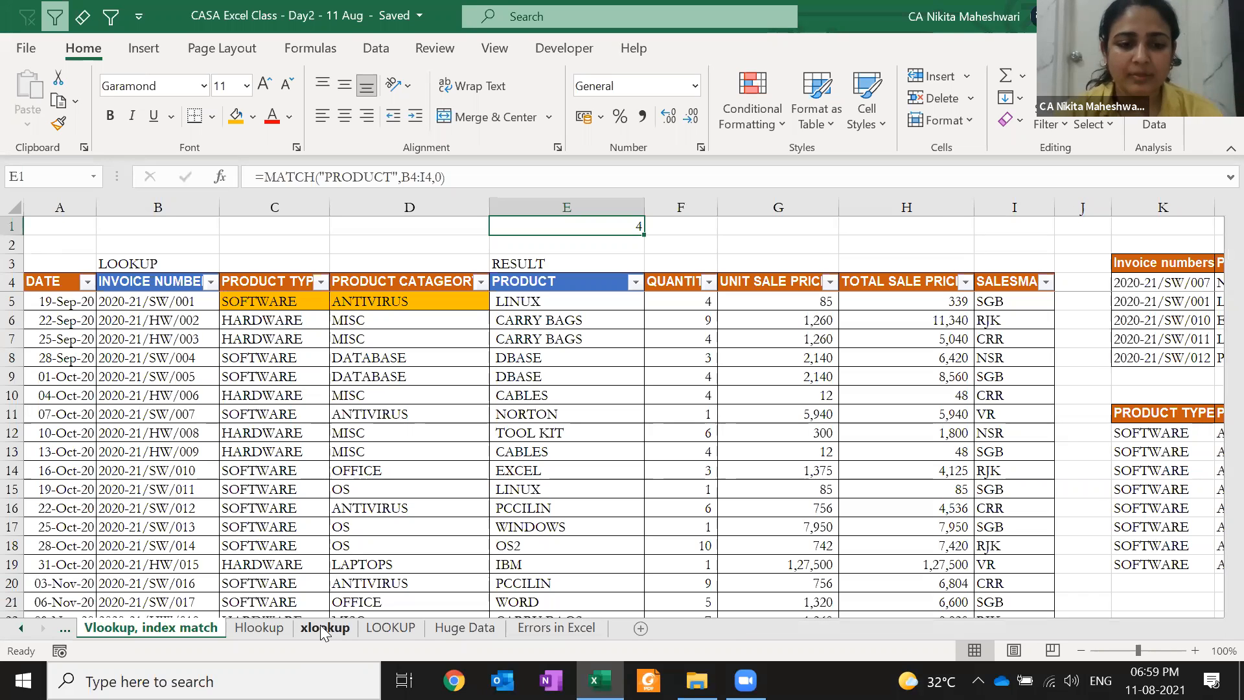
{"action": "left_click", "coordinate": [324, 628]}
{"action": "left_click", "coordinate": [158, 628]}
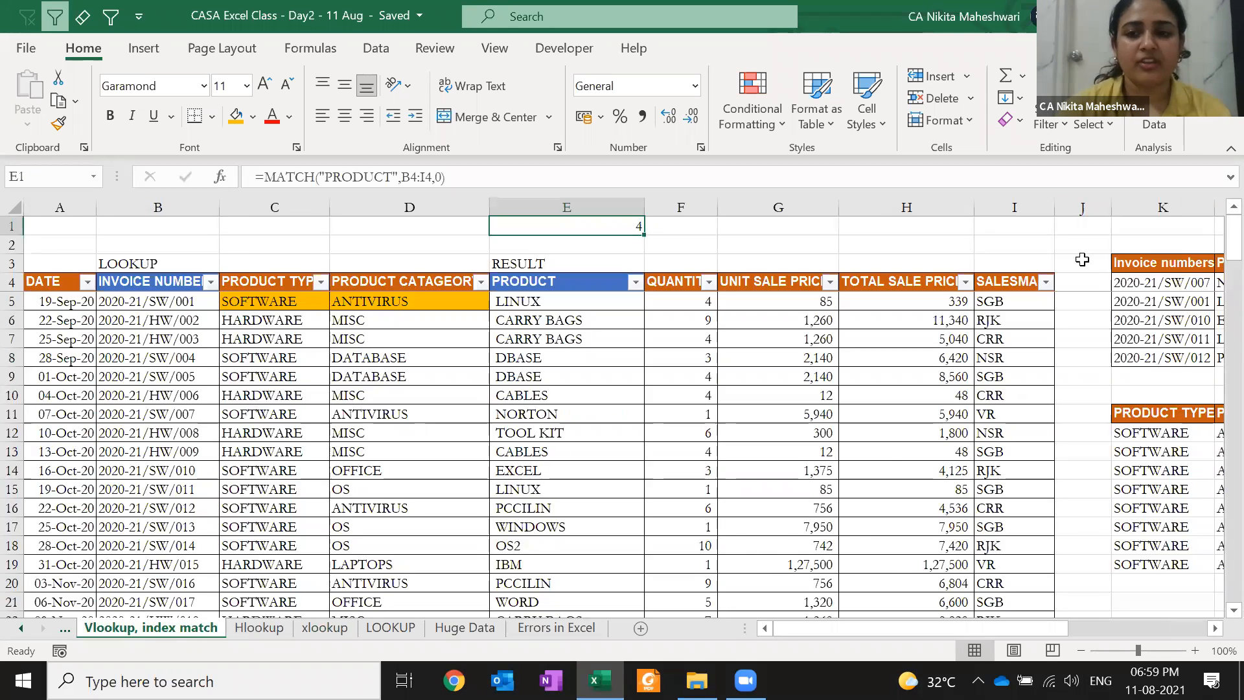
Insert blank columns at column K to push the side lookup tables right
{"action": "left_click", "coordinate": [1095, 246]}
{"action": "key", "text": "Right"}
{"action": "key", "text": "Right"}
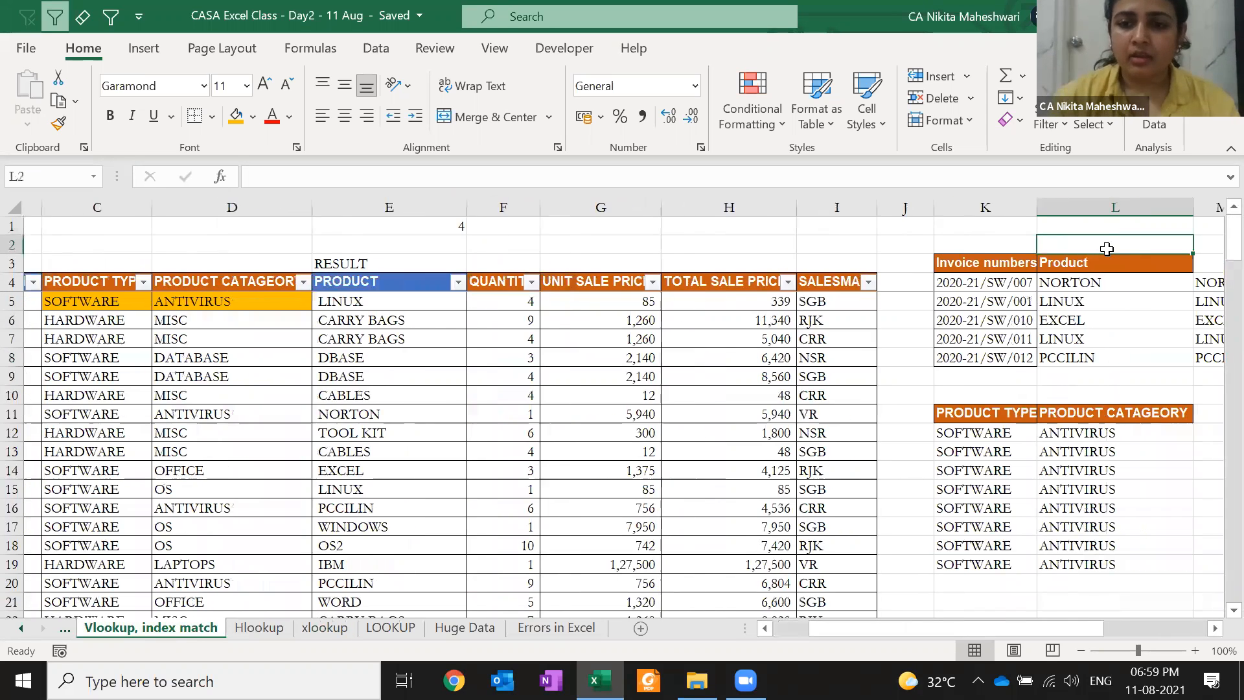
{"action": "key", "text": "Left"}
{"action": "key", "text": "ctrl+space"}
{"action": "key", "text": "ctrl+plus"}
{"action": "key", "text": "ctrl+plus"}
{"action": "key", "text": "ctrl+plus"}
{"action": "key", "text": "ctrl+plus"}
{"action": "key", "text": "ctrl+plus"}
{"action": "key", "text": "ctrl+plus"}
{"action": "key", "text": "ctrl+plus"}
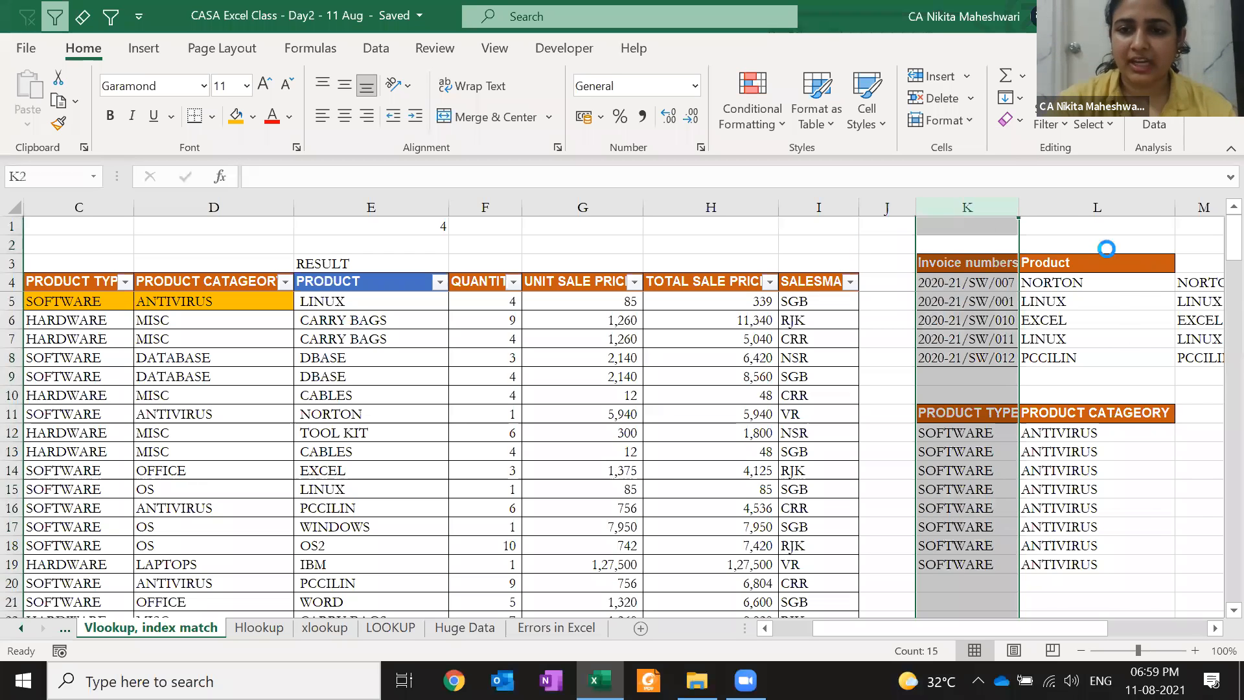
Clear the LOOKUP and RESULT labels and the MATCH result in B1:E3
{"action": "key", "text": "Left"}
{"action": "key", "text": "Left"}
{"action": "key", "text": "Left"}
{"action": "key", "text": "Left"}
{"action": "key", "text": "Left"}
{"action": "key", "text": "Left"}
{"action": "key", "text": "Left"}
{"action": "key", "text": "Left"}
{"action": "key", "text": "Left"}
{"action": "key", "text": "Left"}
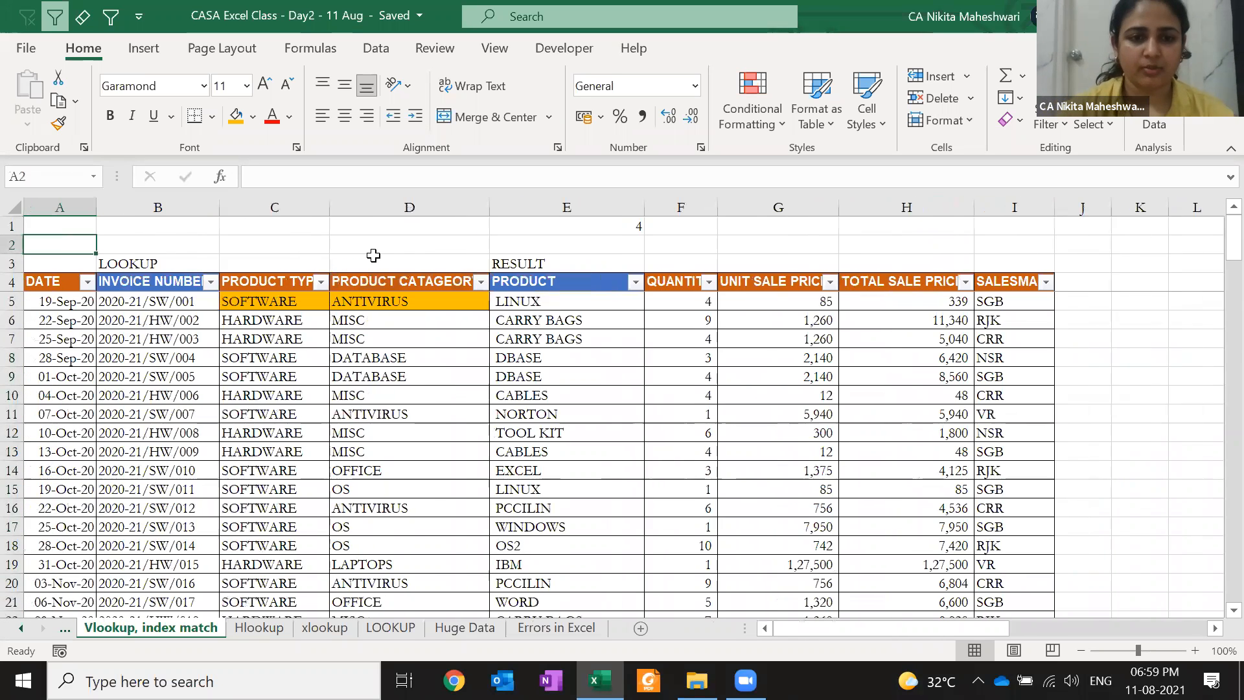
{"action": "left_click", "coordinate": [243, 320]}
{"action": "key", "text": "Up"}
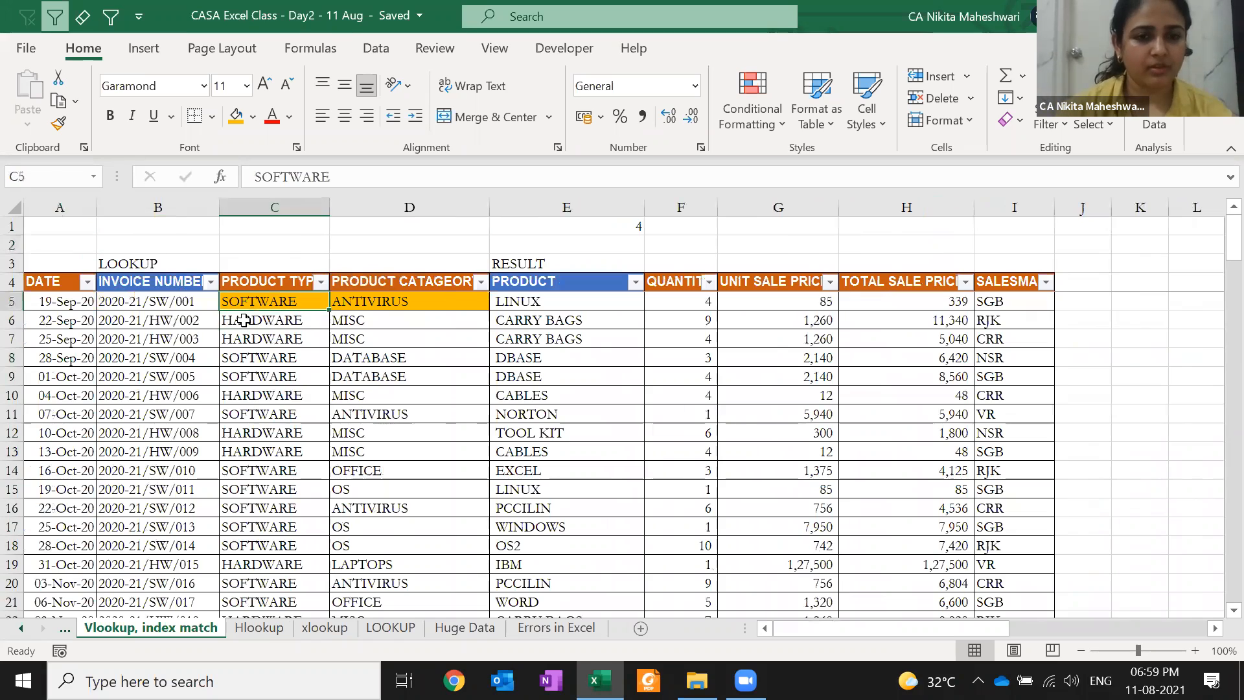
{"action": "key", "text": "shift+Right"}
{"action": "key", "text": "Up"}
{"action": "key", "text": "Up"}
{"action": "key", "text": "Left"}
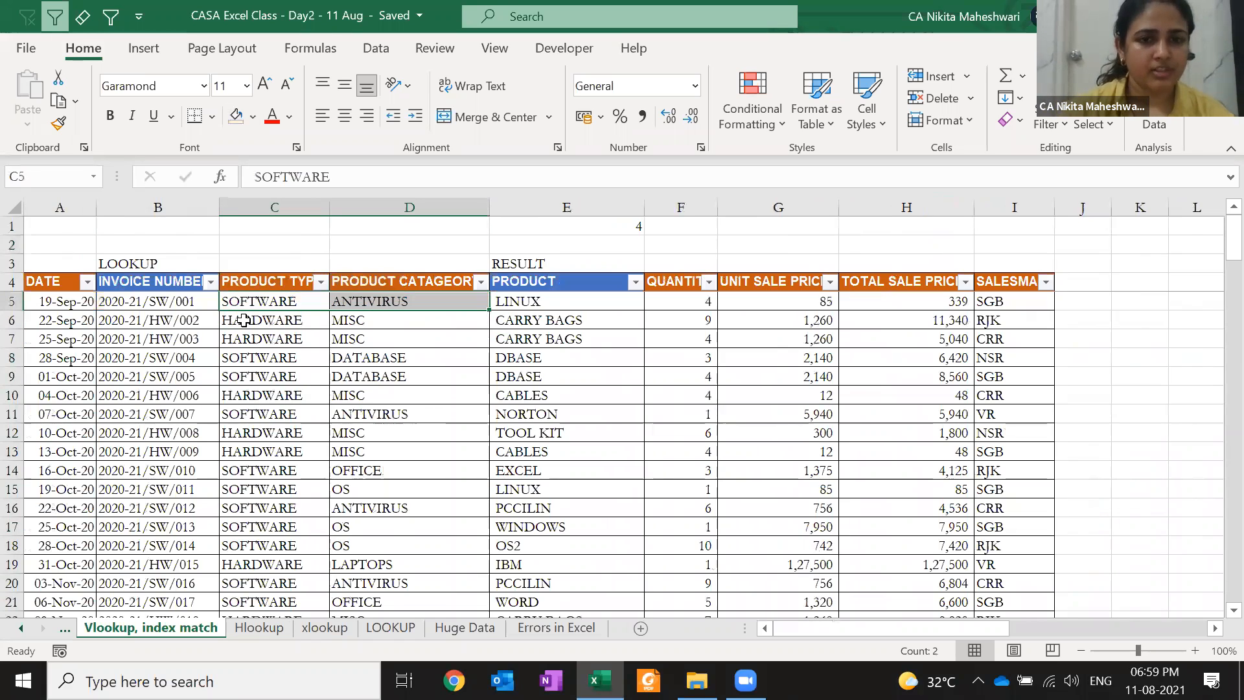
{"action": "key", "text": "shift+Right"}
{"action": "key", "text": "shift+Right"}
{"action": "key", "text": "shift+Right"}
{"action": "key", "text": "shift+Right"}
{"action": "key", "text": "shift+Up"}
{"action": "key", "text": "shift+Up"}
{"action": "key", "text": "Down"}
{"action": "key", "text": "Up"}
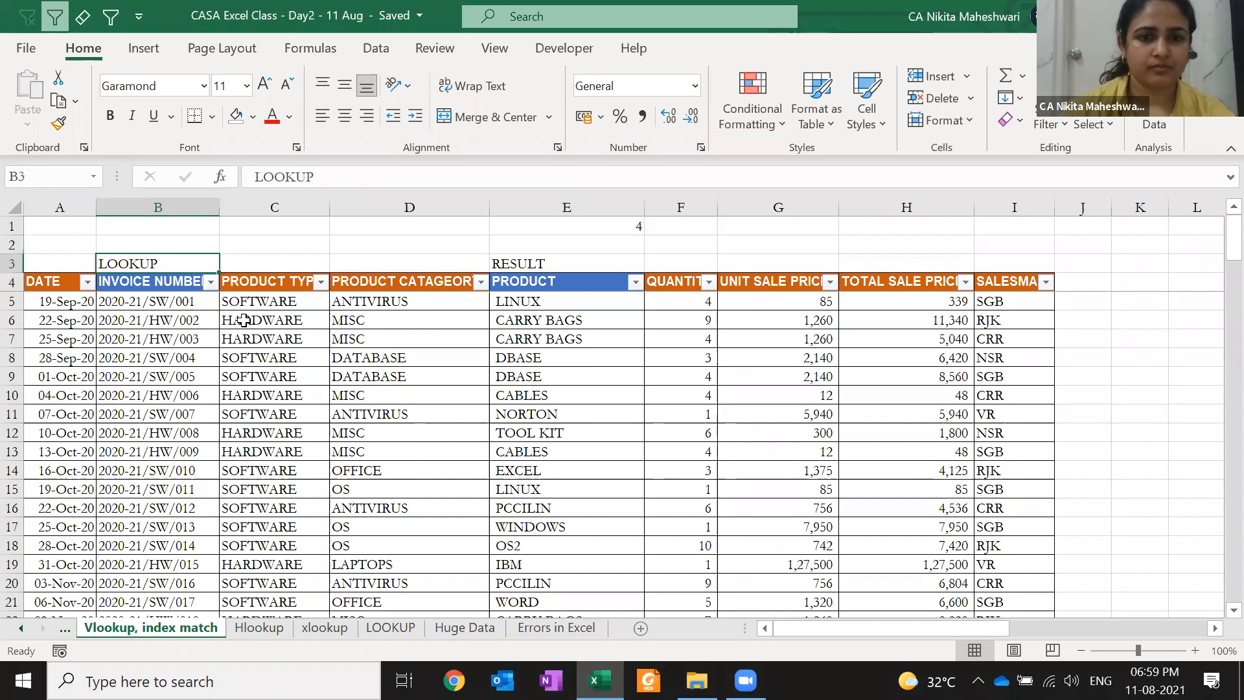
{"action": "key", "text": "shift+Right"}
{"action": "key", "text": "shift+Right"}
{"action": "key", "text": "shift+Right"}
{"action": "key", "text": "shift+Up"}
{"action": "key", "text": "shift+Up"}
{"action": "key", "text": "Delete"}
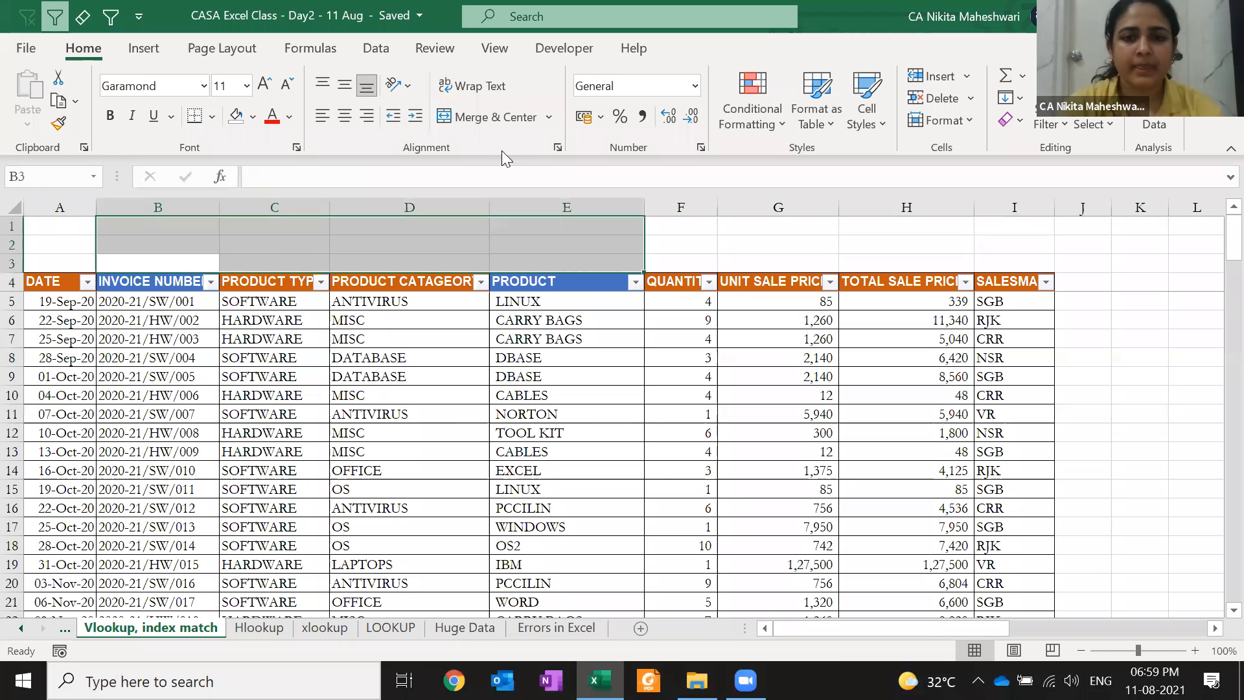
Hide the quantity, price and salesman columns F:I
{"action": "left_click", "coordinate": [655, 337]}
{"action": "left_click", "coordinate": [700, 309]}
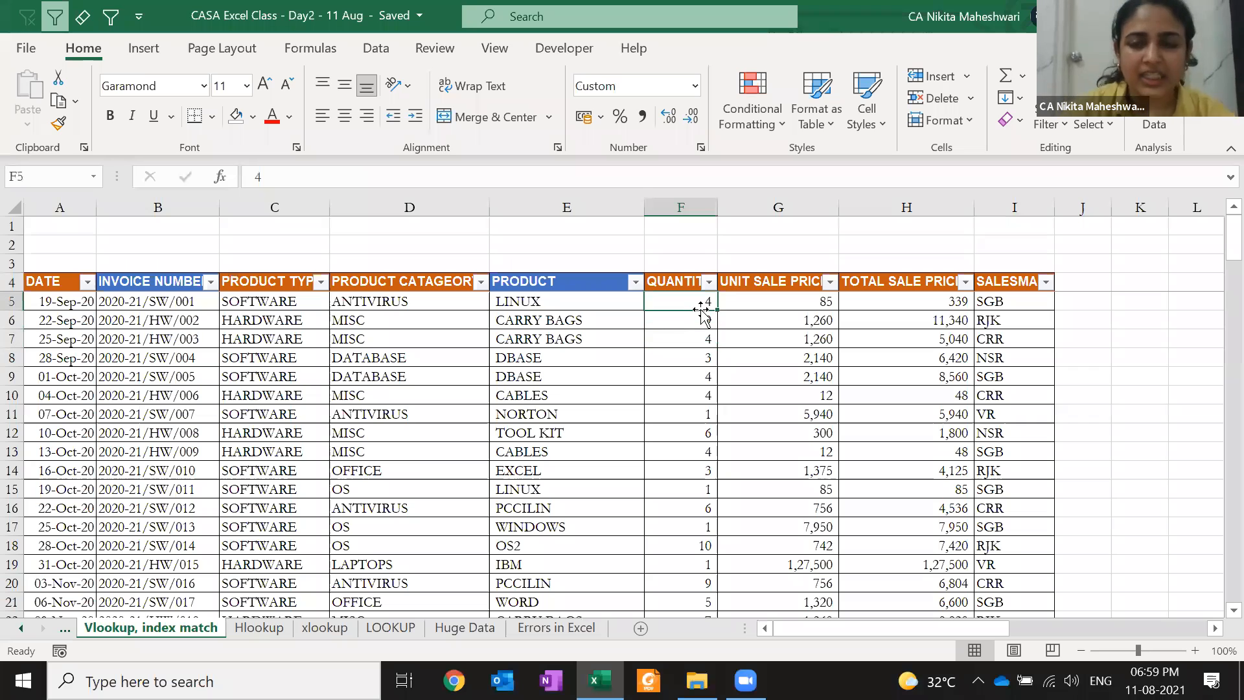
{"action": "key", "text": "shift+Right"}
{"action": "key", "text": "shift+Right"}
{"action": "key", "text": "ctrl+0"}
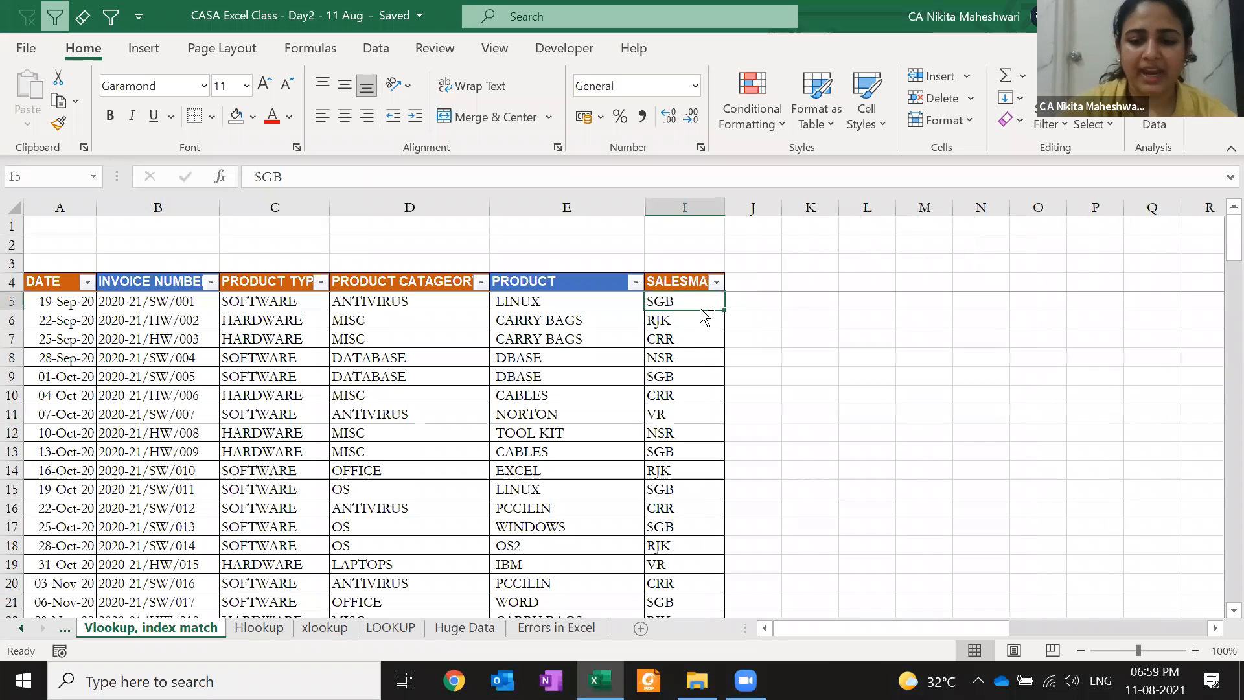
{"action": "key", "text": "ctrl+0"}
AutoFit column E's width to its PRODUCT header
{"action": "key", "text": "Left"}
{"action": "key", "text": "Up"}
{"action": "key", "text": "alt+h"}
{"action": "key", "text": "o"}
{"action": "key", "text": "i"}
{"action": "key", "text": "Left"}
{"action": "key", "text": "Left"}
{"action": "key", "text": "Left"}
{"action": "key", "text": "Left"}
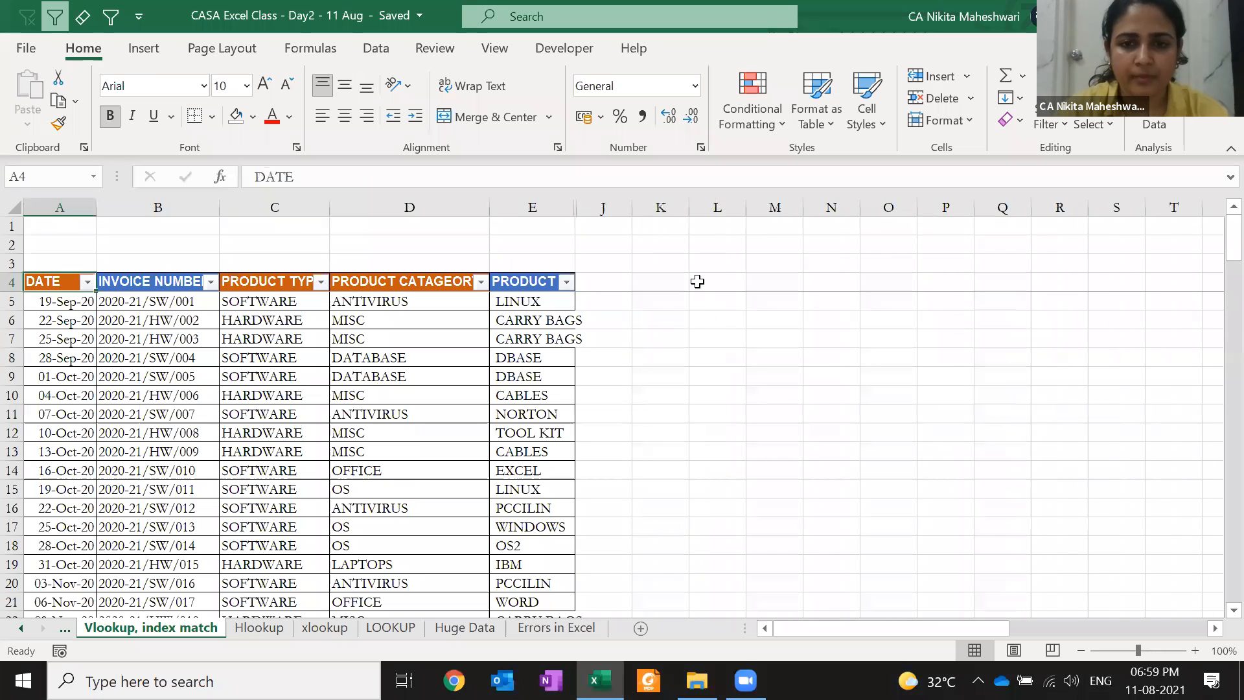
Enter the heading XLOOKUP in cell L3
{"action": "left_click", "coordinate": [699, 264]}
{"action": "type", "text": "XLOOKUP"}
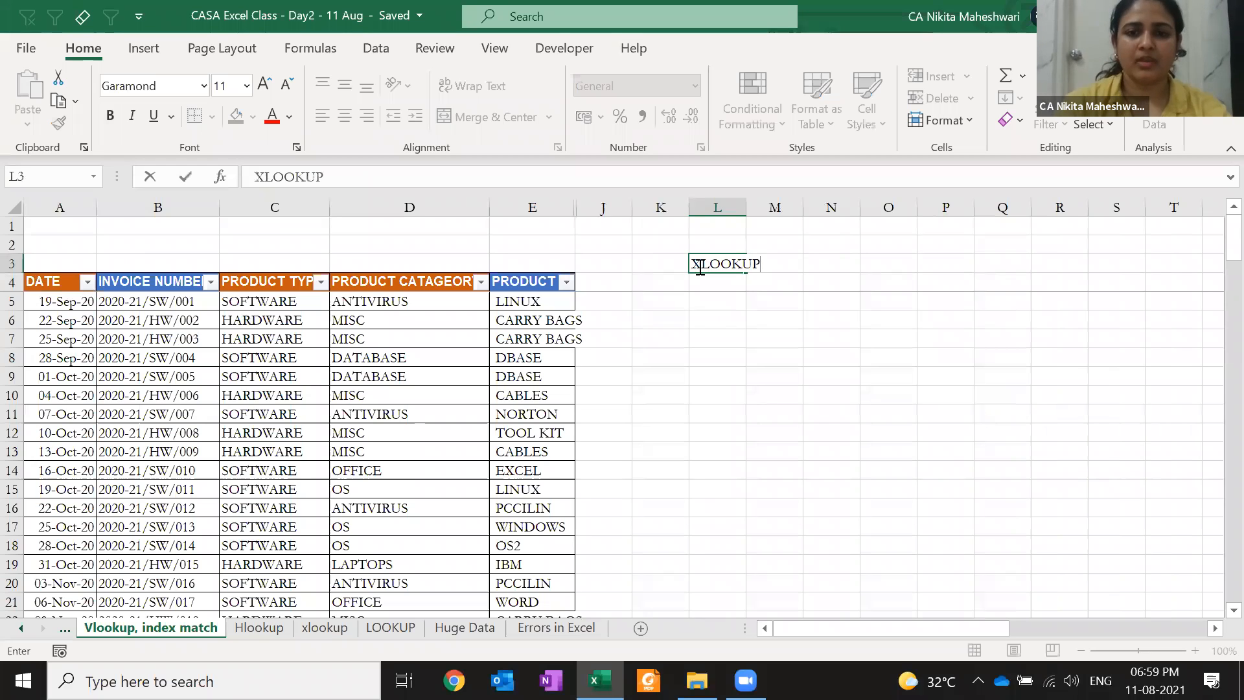
{"action": "key", "text": "Return"}
Preview =XLOOKUP's arguments and search-mode options in L4, then cancel, leaving L4 empty
{"action": "type", "text": "=xl"}
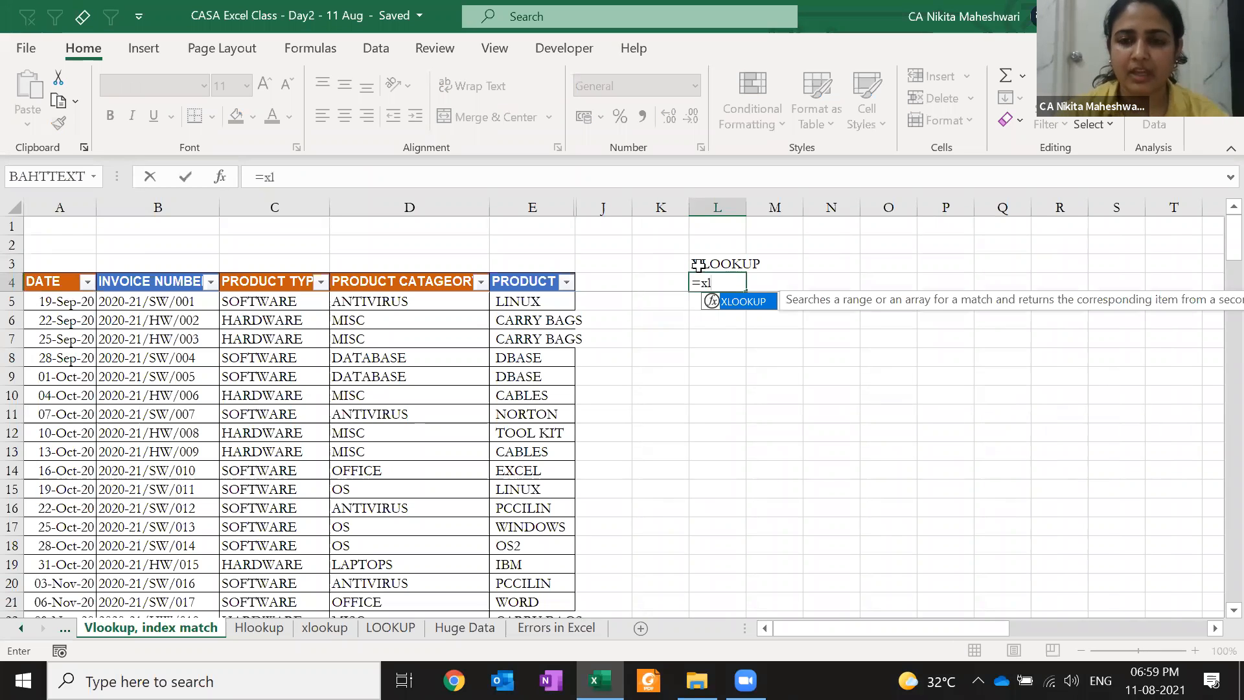
{"action": "key", "text": "Tab"}
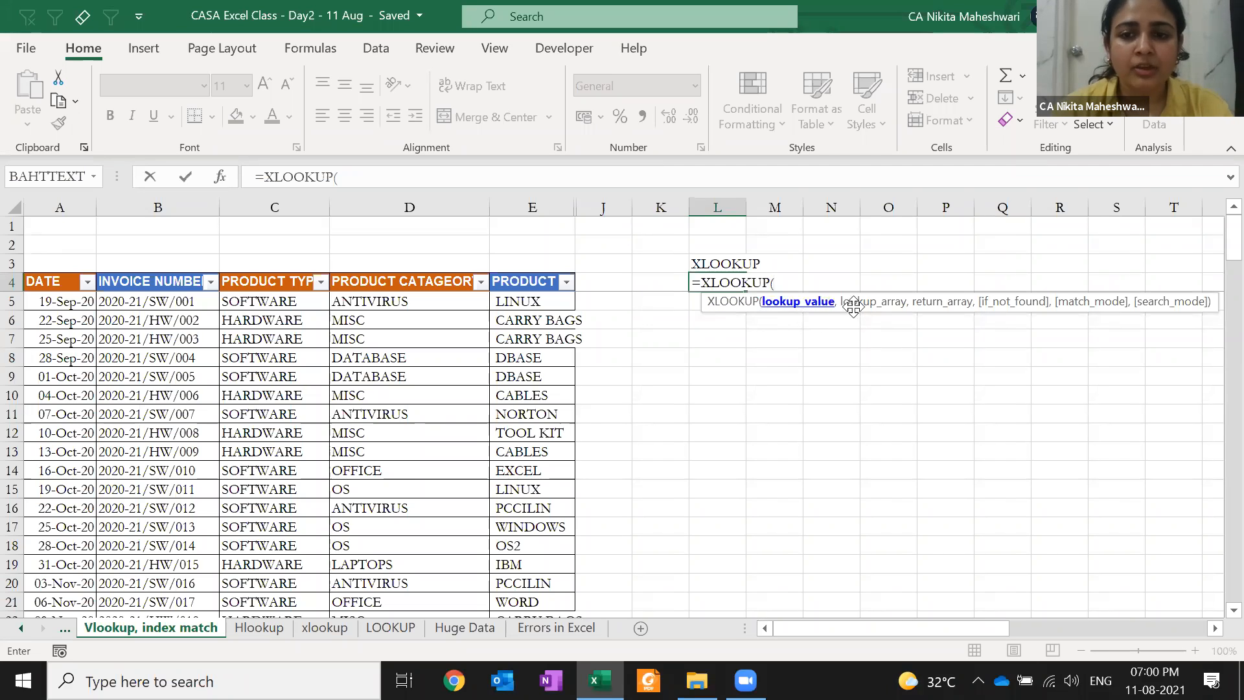
{"action": "type", "text": ","}
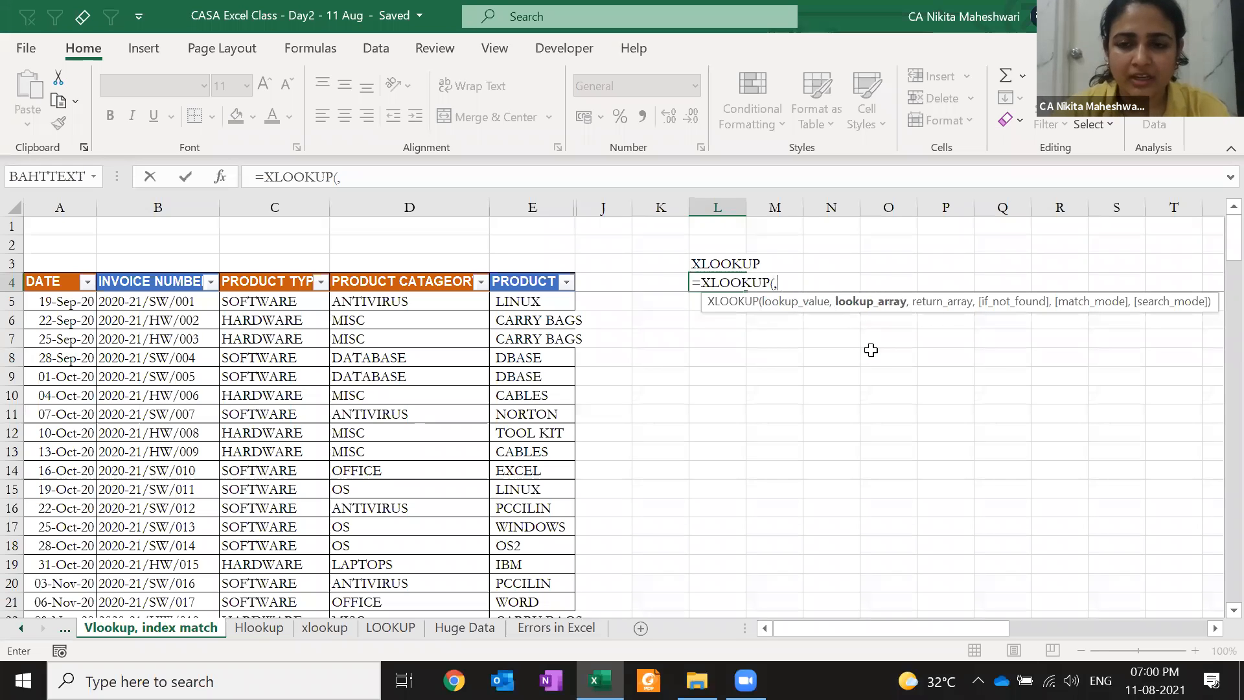
{"action": "type", "text": ","}
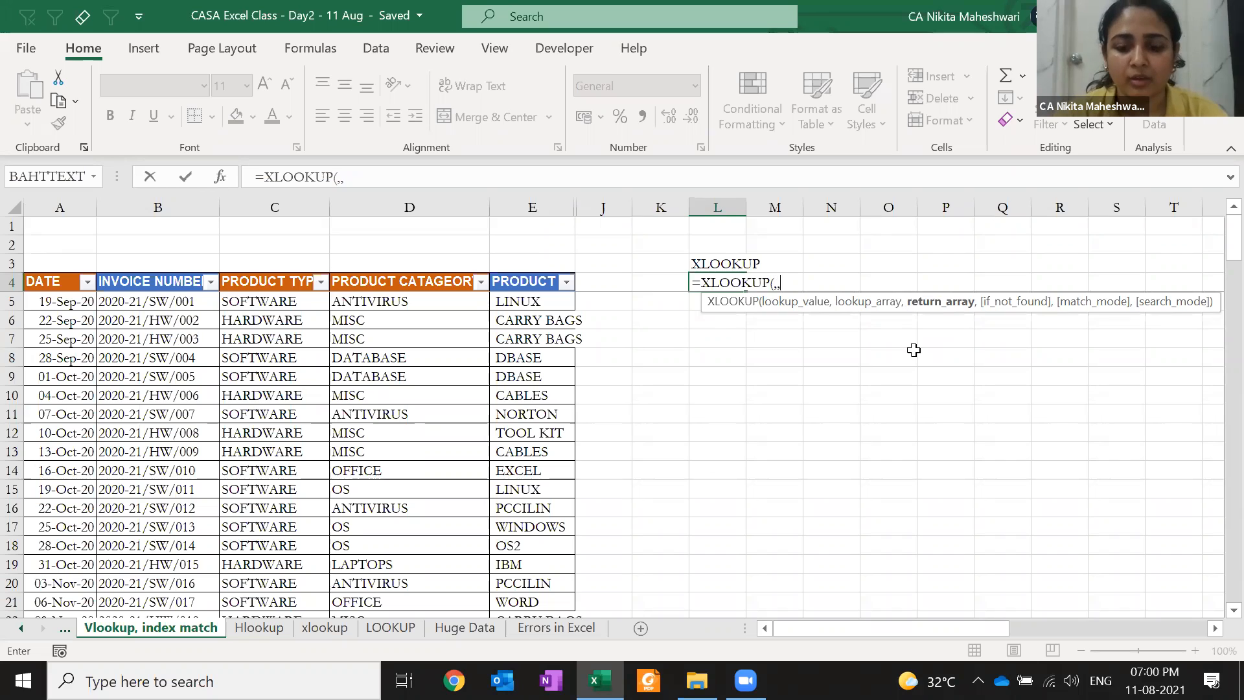
{"action": "type", "text": ","}
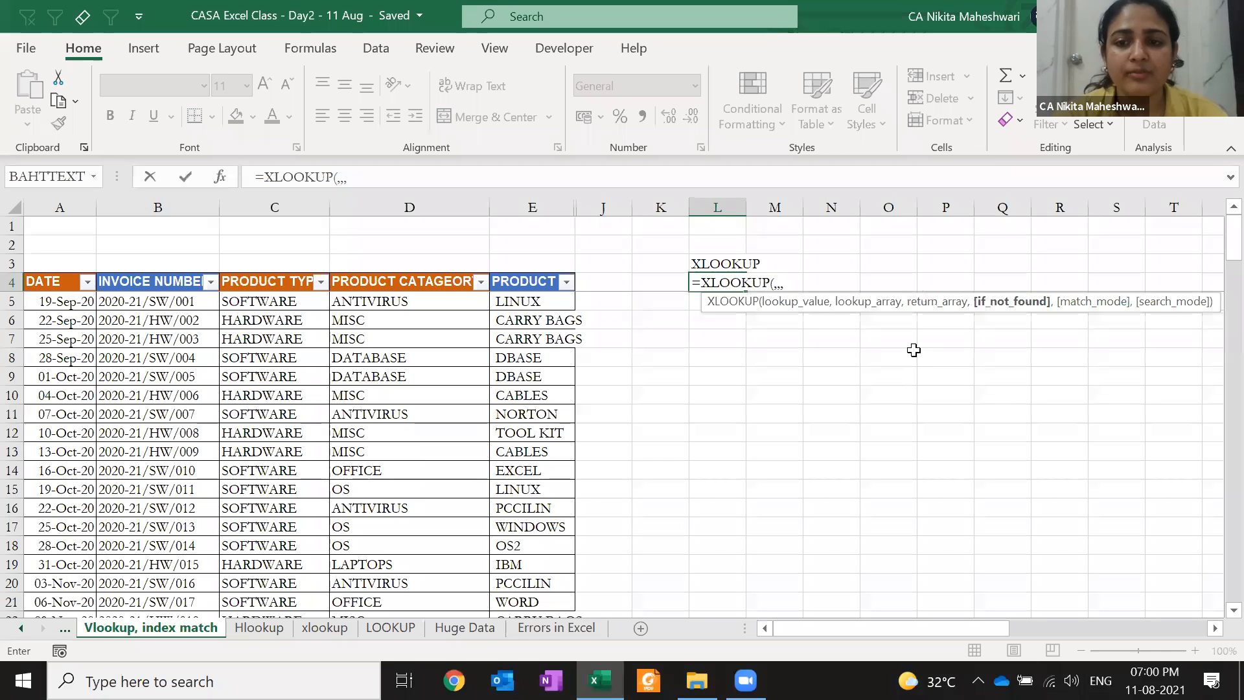
{"action": "type", "text": ",,"}
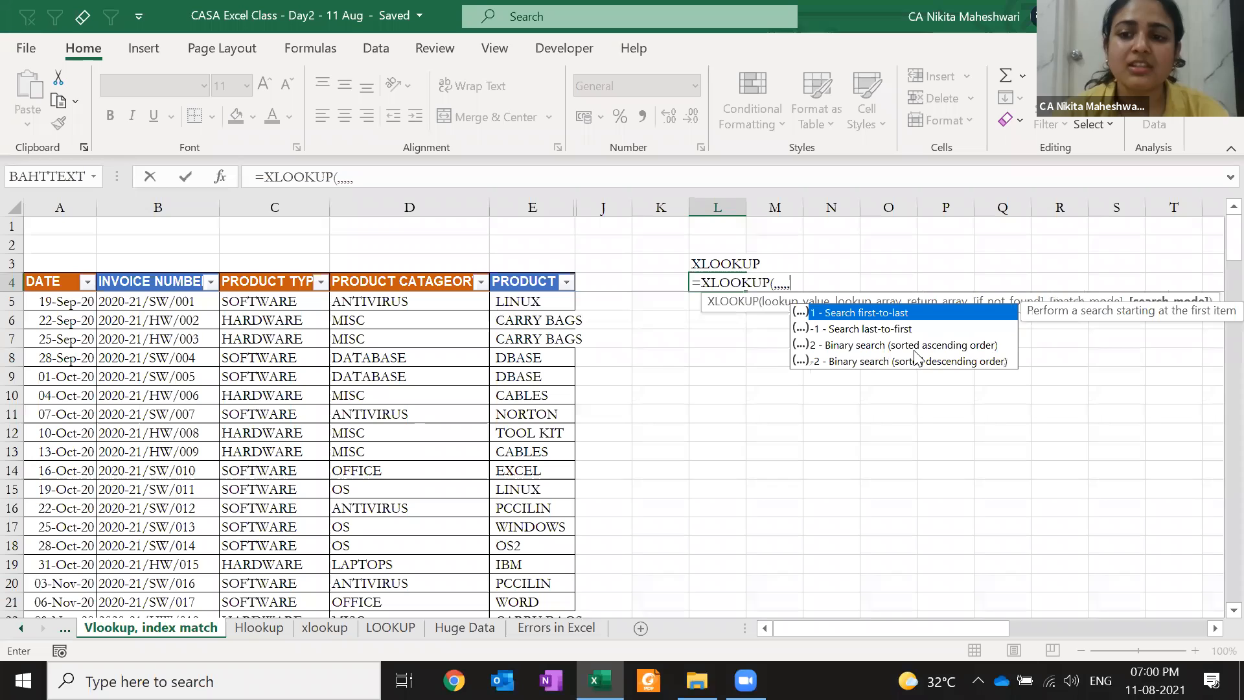
{"action": "key", "text": "Escape"}
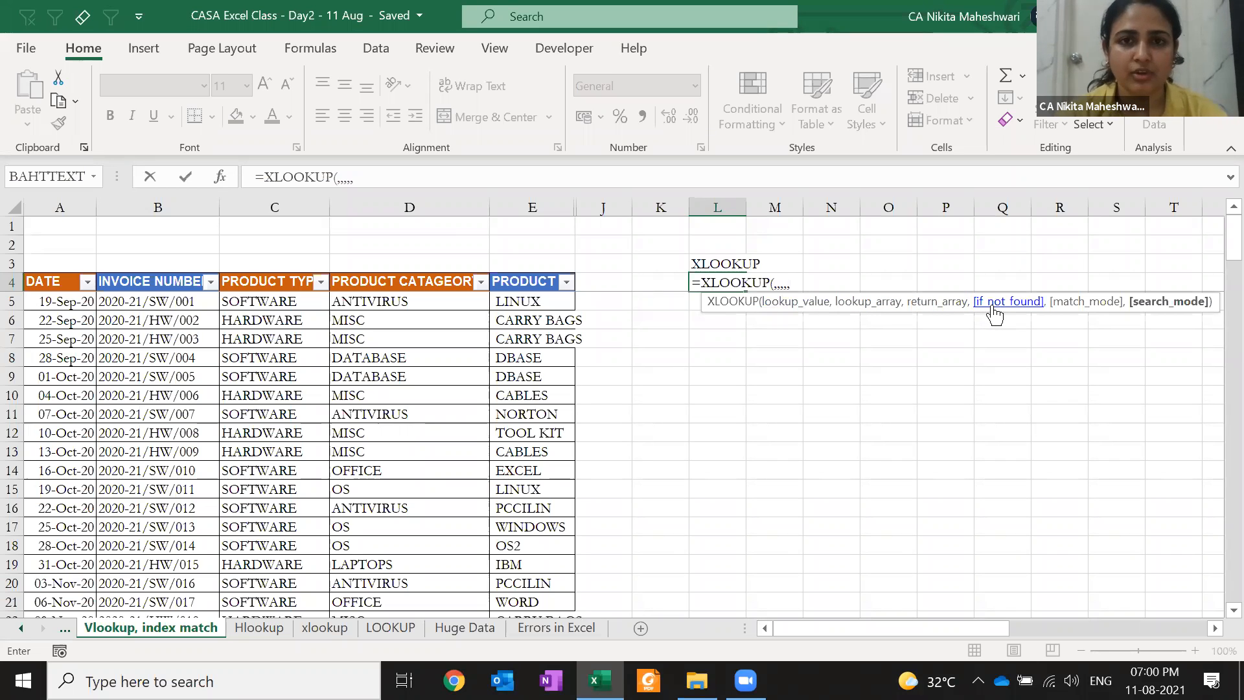
{"action": "key", "text": "Escape"}
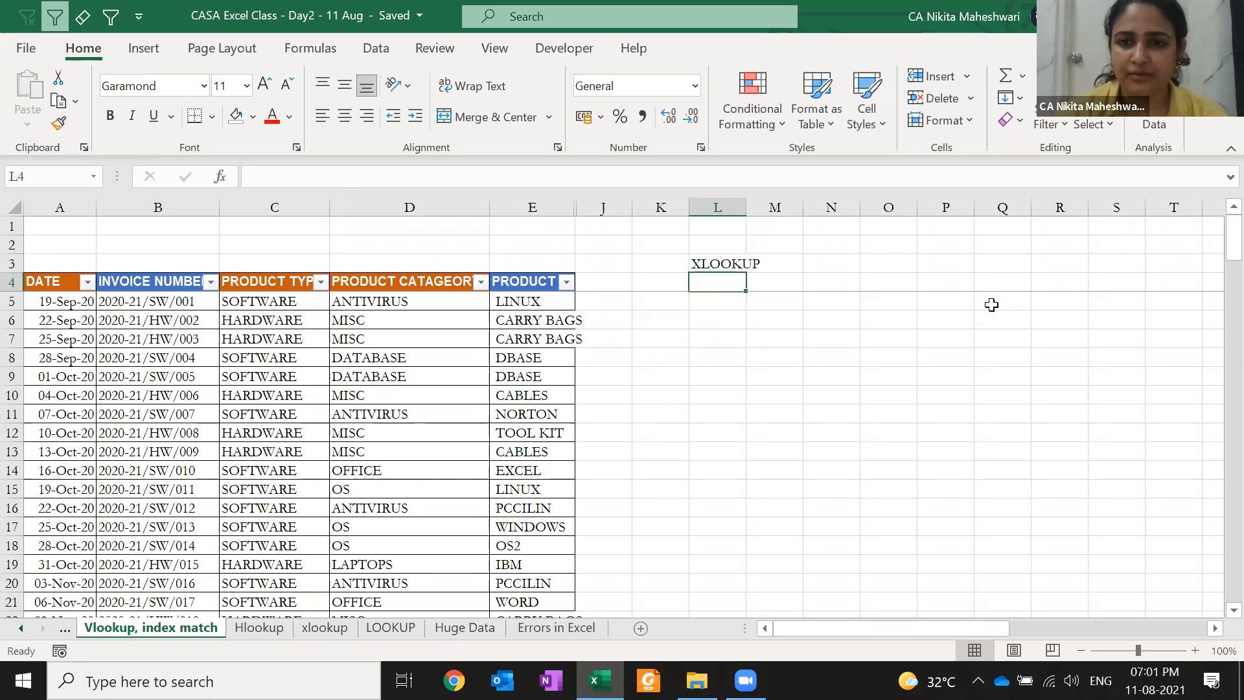
{"action": "key", "text": "Right"}
{"action": "key", "text": "Right"}
{"action": "key", "text": "Right"}
{"action": "key", "text": "Right"}
{"action": "key", "text": "Right"}
{"action": "key", "text": "Right"}
{"action": "key", "text": "Right"}
{"action": "key", "text": "Right"}
{"action": "key", "text": "Right"}
{"action": "key", "text": "Right"}
{"action": "key", "text": "Right"}
{"action": "key", "text": "Right"}
{"action": "key", "text": "Right"}
{"action": "key", "text": "Right"}
{"action": "key", "text": "Right"}
{"action": "key", "text": "Left"}
{"action": "key", "text": "Left"}
{"action": "key", "text": "Left"}
{"action": "key", "text": "Left"}
{"action": "key", "text": "Left"}
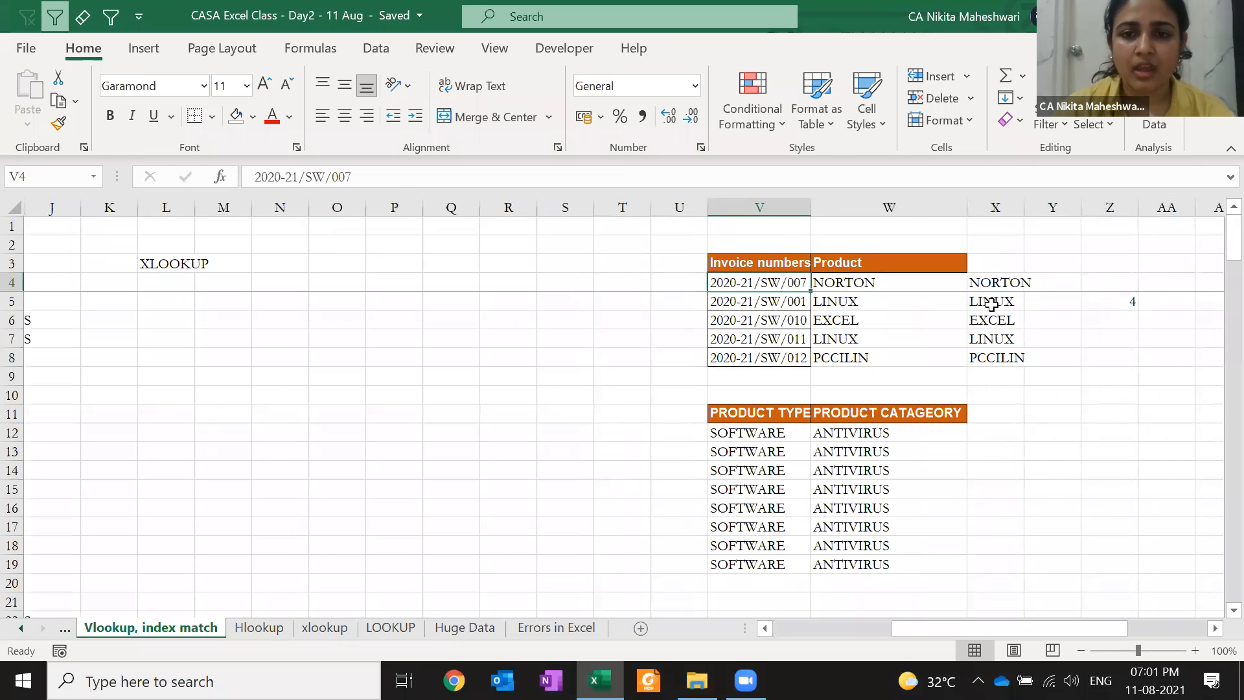
{"action": "key", "text": "Right"}
{"action": "key", "text": "Right"}
{"action": "key", "text": "Right"}
{"action": "key", "text": "Right"}
{"action": "key", "text": "Right"}
{"action": "key", "text": "Right"}
{"action": "key", "text": "Right"}
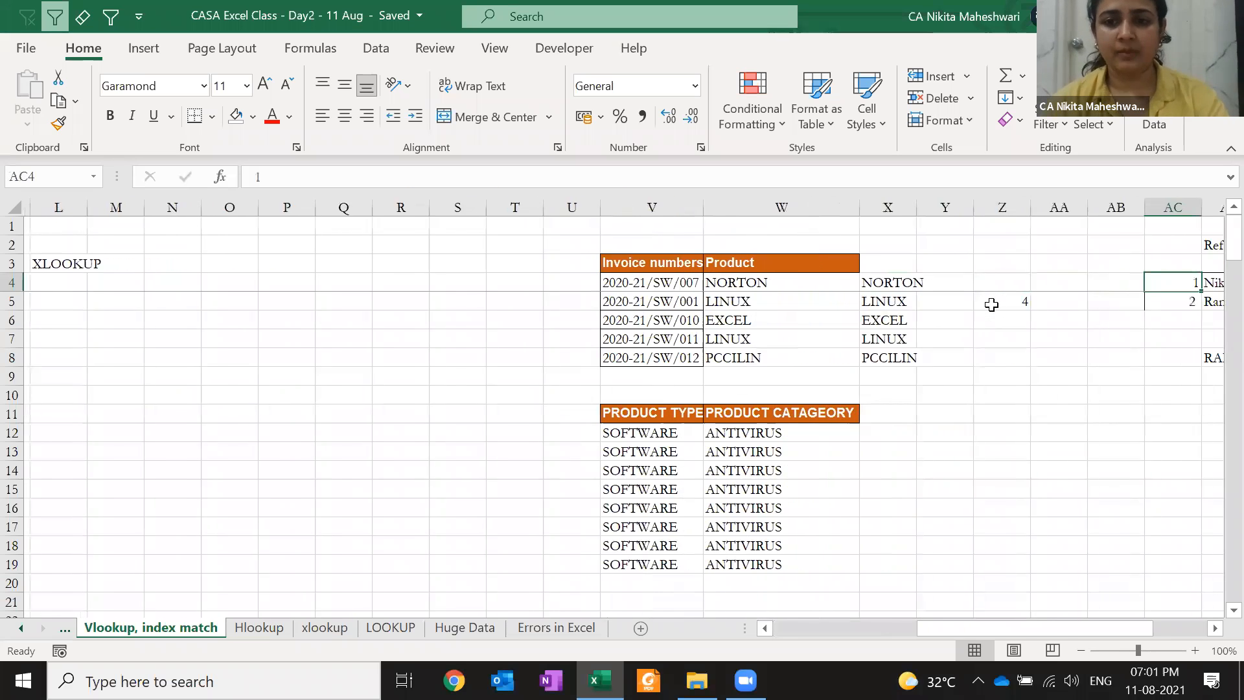
{"action": "key", "text": "Left"}
{"action": "key", "text": "Left"}
{"action": "key", "text": "Left"}
{"action": "key", "text": "Left"}
{"action": "key", "text": "Left"}
{"action": "key", "text": "Left"}
{"action": "key", "text": "Left"}
{"action": "key", "text": "Left"}
{"action": "key", "text": "Right"}
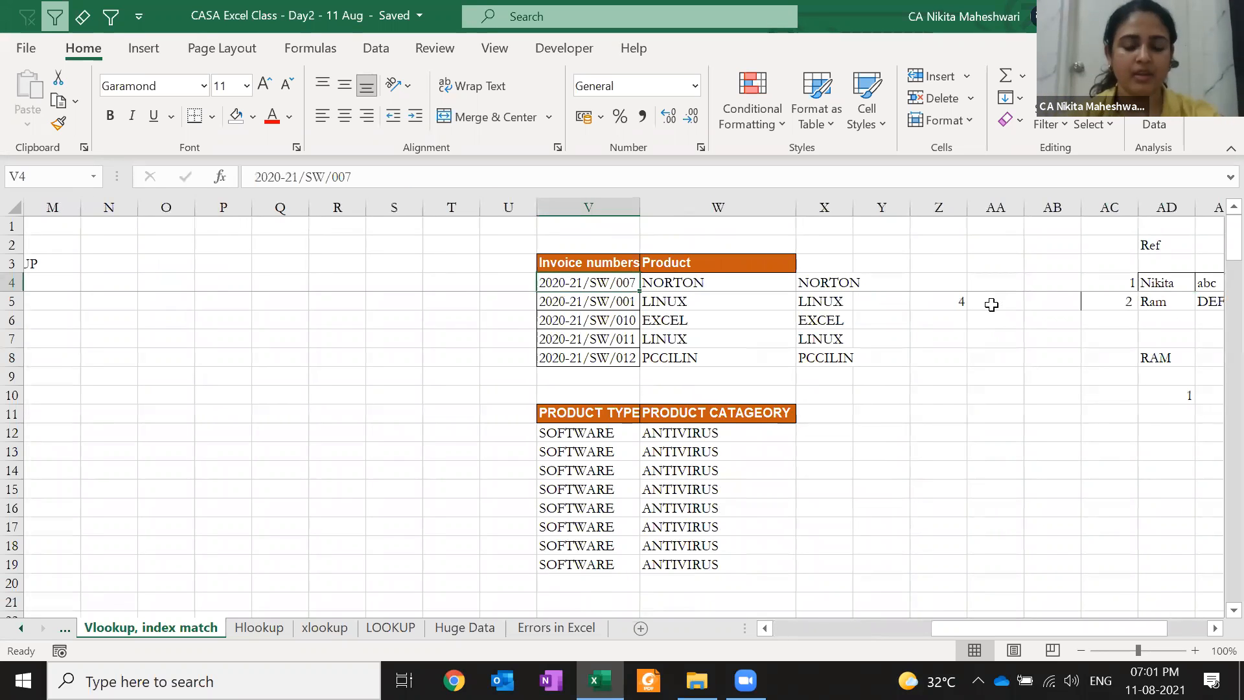
{"action": "key", "text": "F2"}
{"action": "type", "text": "64837"}
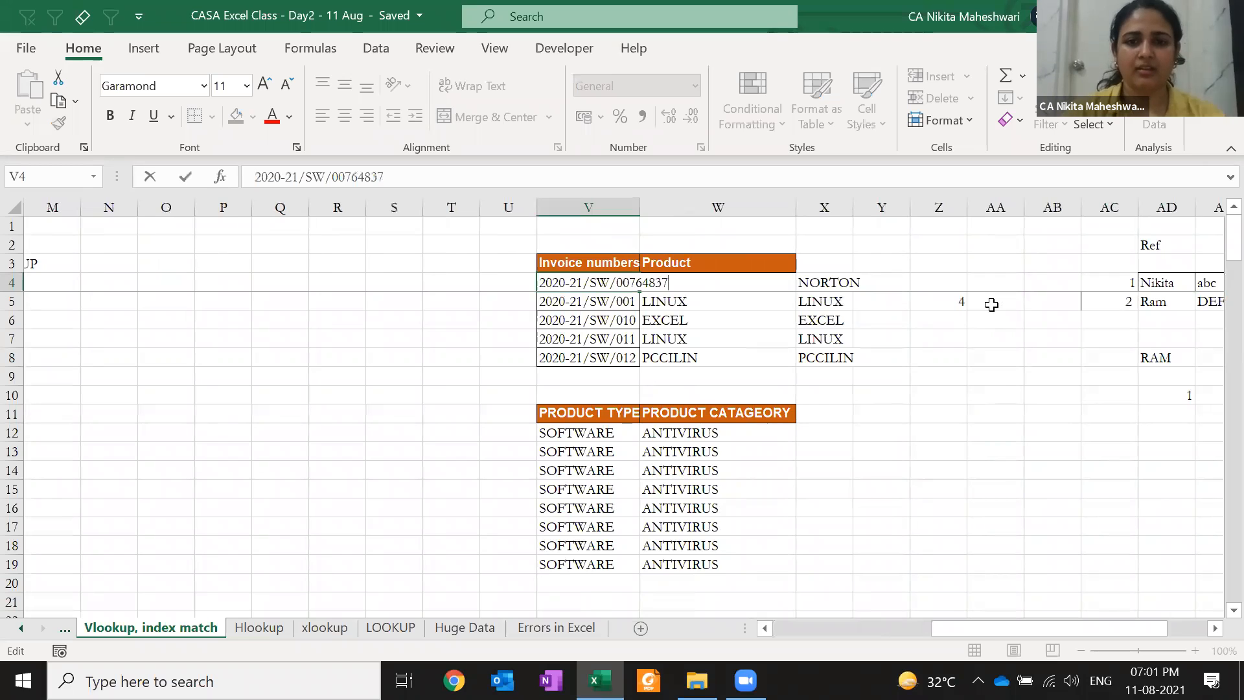
{"action": "key", "text": "ctrl+Return"}
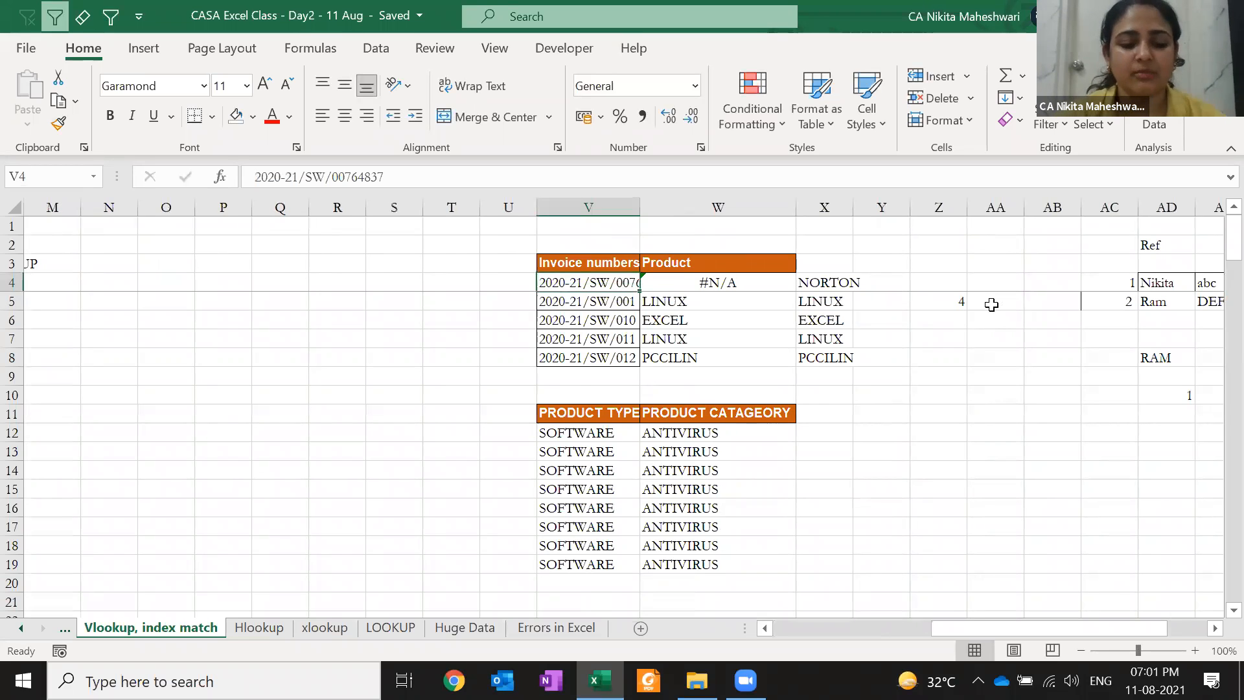
{"action": "type", "text": "hoi"}
{"action": "key", "text": "Escape"}
{"action": "key", "text": "alt"}
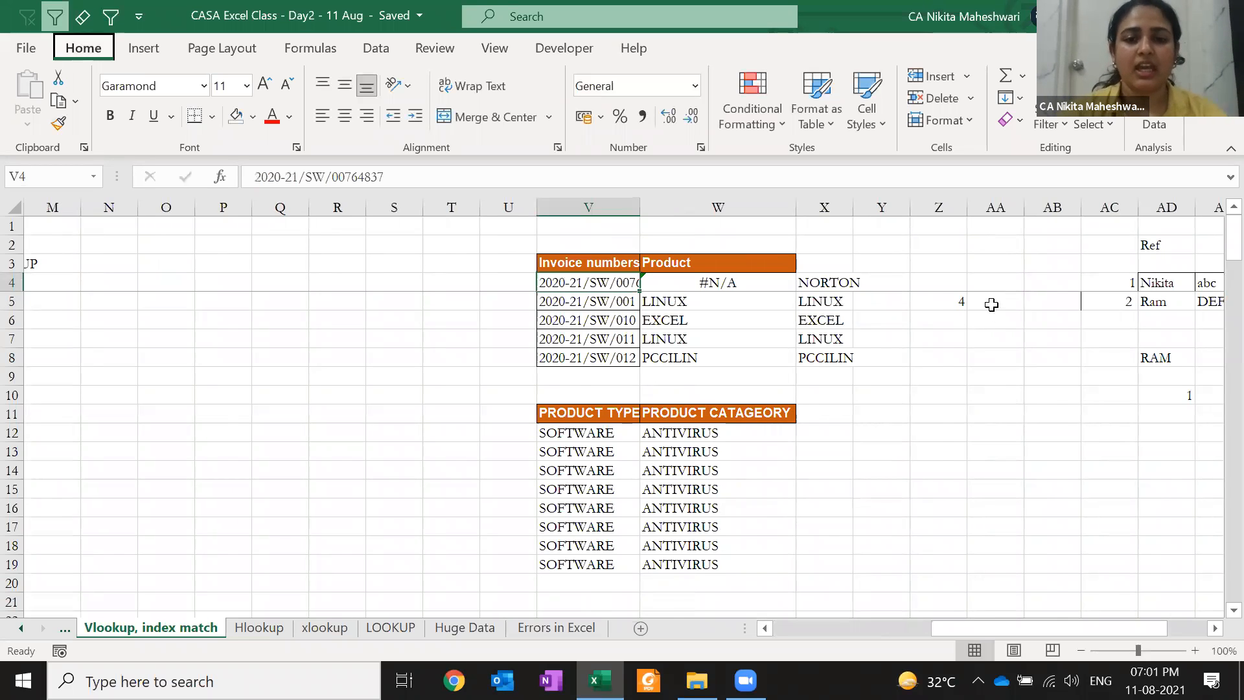
{"action": "key", "text": "h"}
{"action": "key", "text": "o"}
{"action": "key", "text": "i"}
{"action": "key", "text": "Right"}
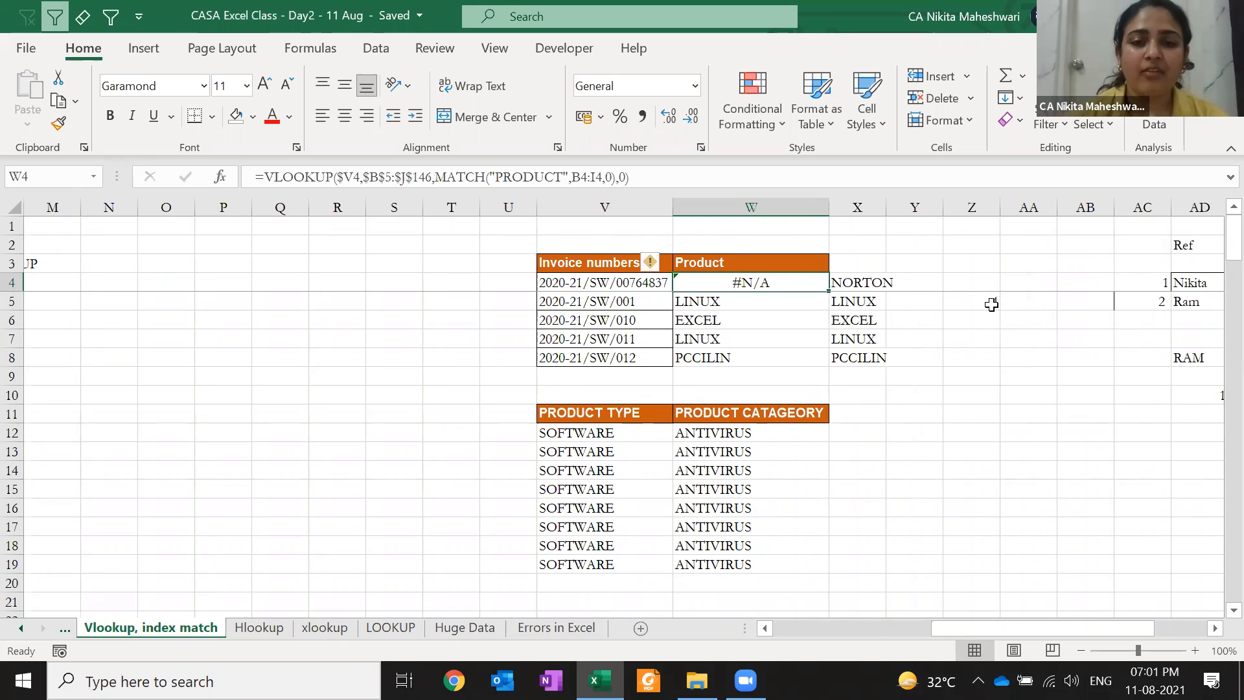
{"action": "key", "text": "Up"}
{"action": "key", "text": "Up"}
{"action": "key", "text": "Up"}
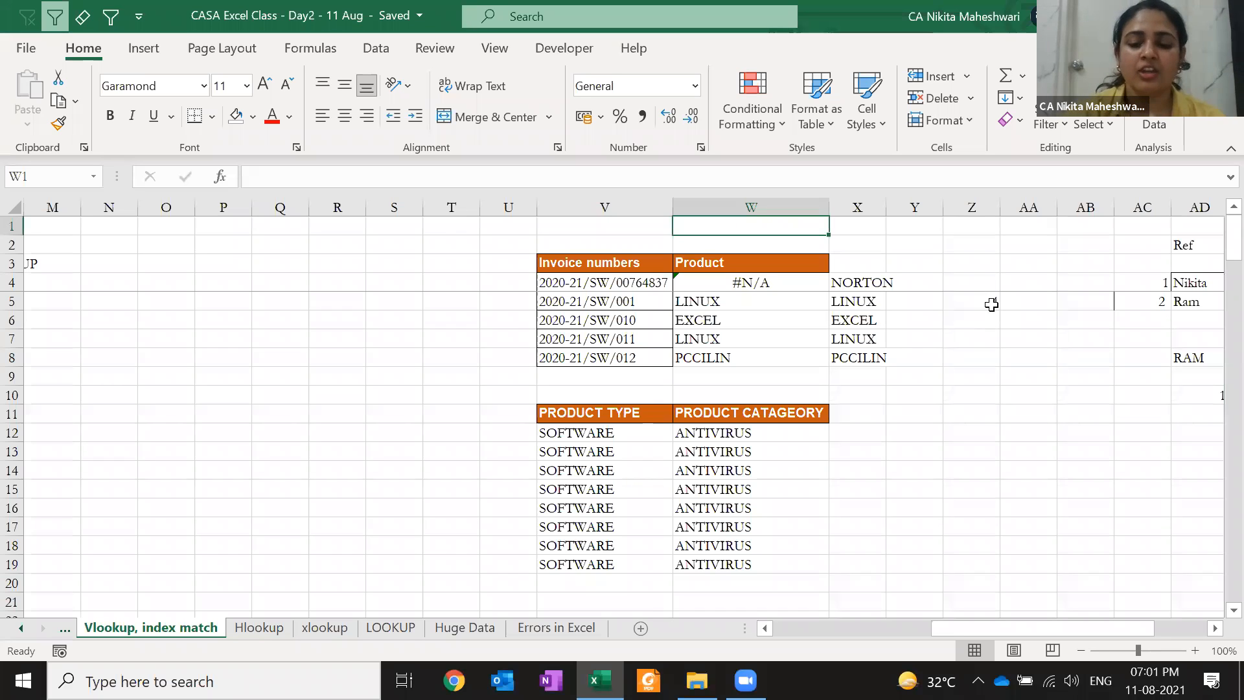
{"action": "type", "text": "=IF("}
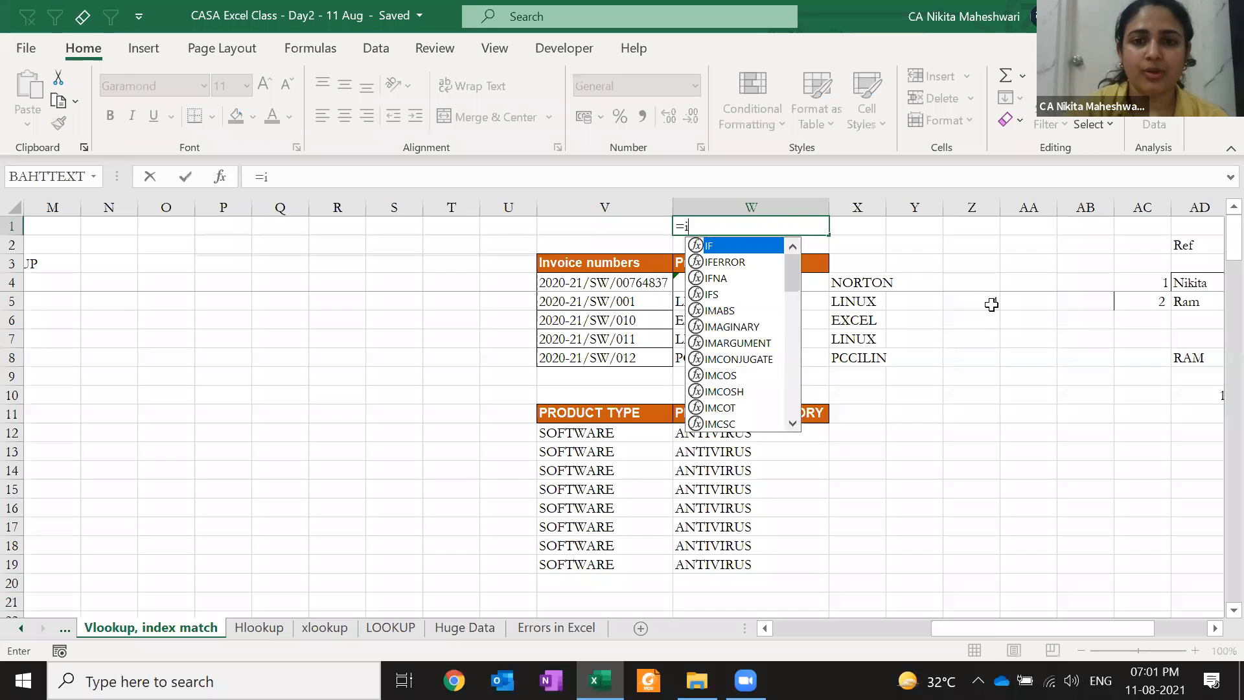
{"action": "key", "text": "BackSpace"}
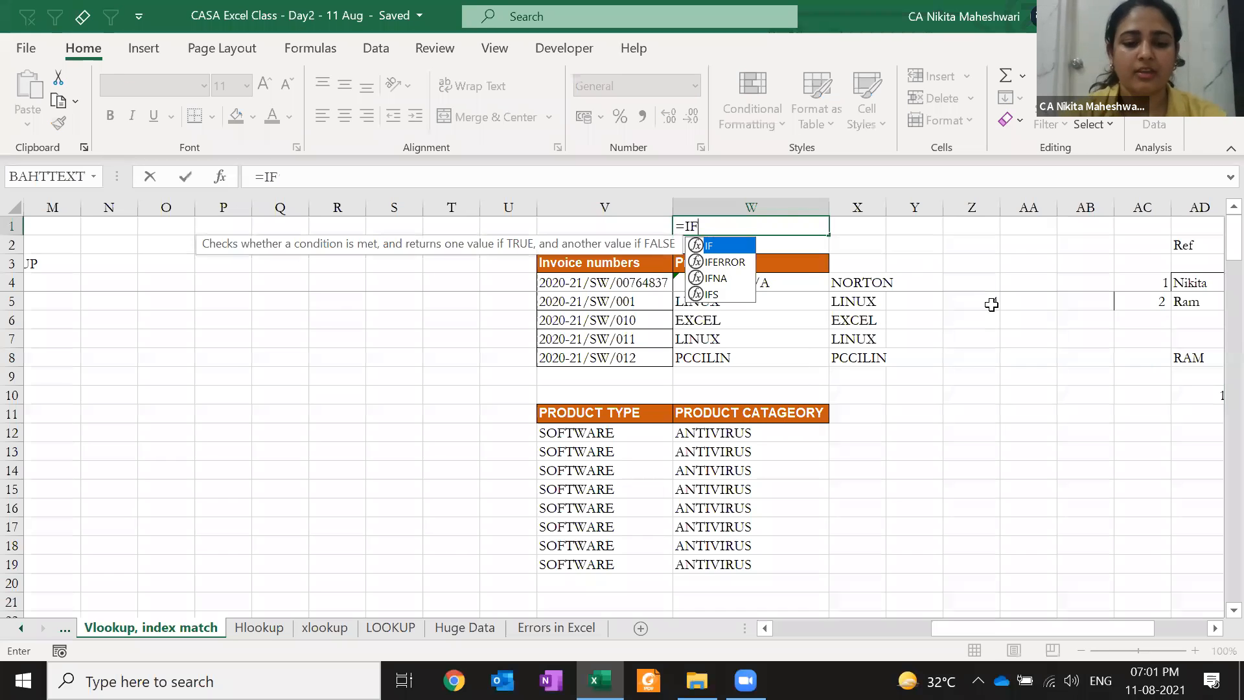
{"action": "key", "text": "Down"}
{"action": "key", "text": "Tab"}
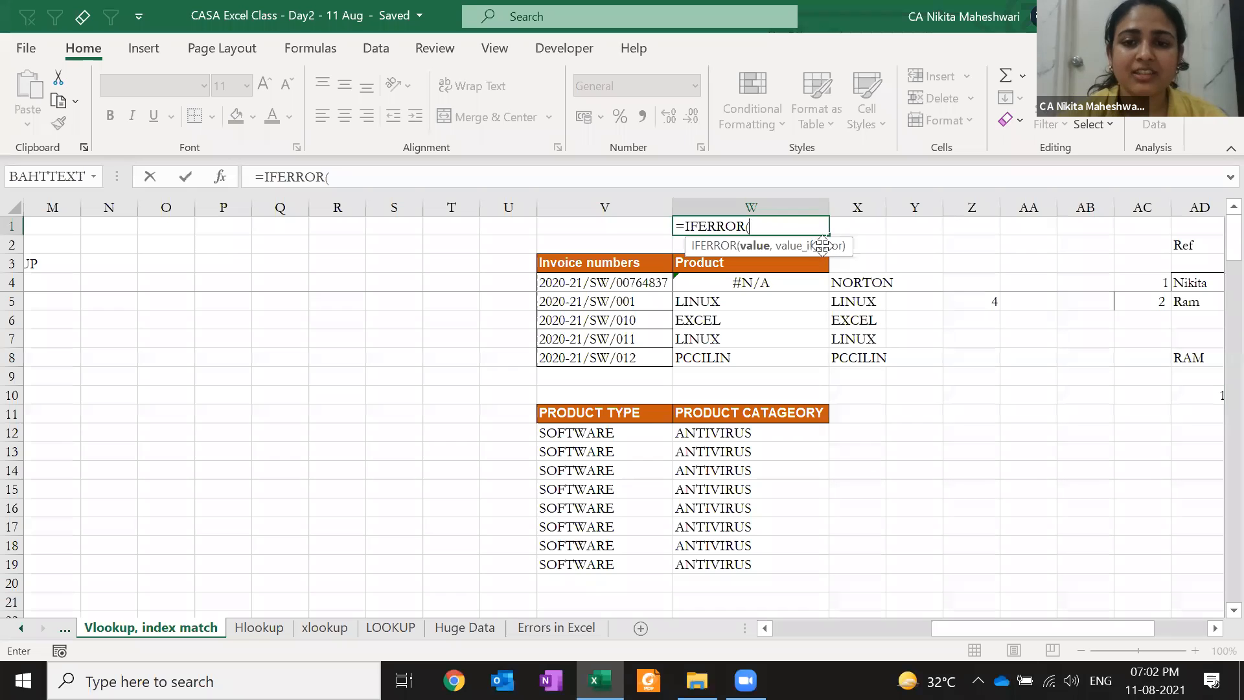
{"action": "key", "text": "Escape"}
{"action": "key", "text": "Down"}
{"action": "key", "text": "Down"}
{"action": "key", "text": "Down"}
{"action": "key", "text": "F2"}
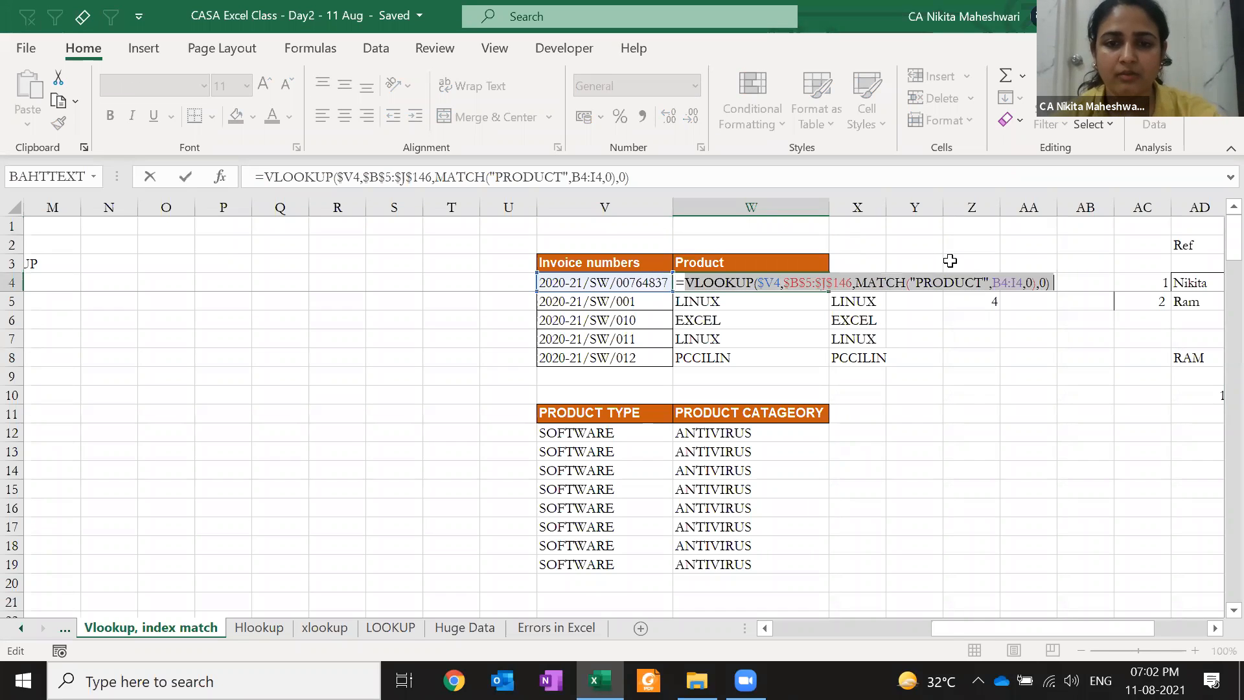
{"action": "key", "text": "Escape"}
{"action": "key", "text": "Up"}
{"action": "key", "text": "Up"}
{"action": "key", "text": "Up"}
{"action": "key", "text": "Down"}
{"action": "key", "text": "Down"}
{"action": "key", "text": "Up"}
{"action": "key", "text": "Up"}
{"action": "type", "text": "="}
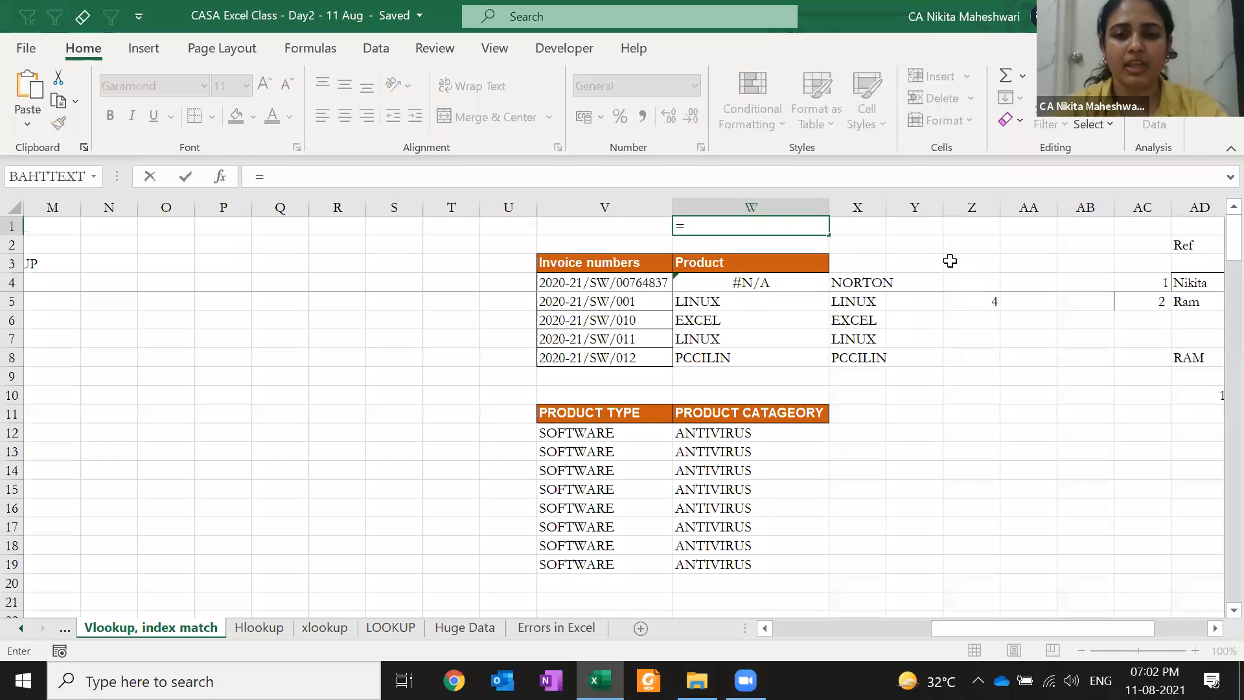
{"action": "type", "text": "IFe"}
{"action": "key", "text": "Tab"}
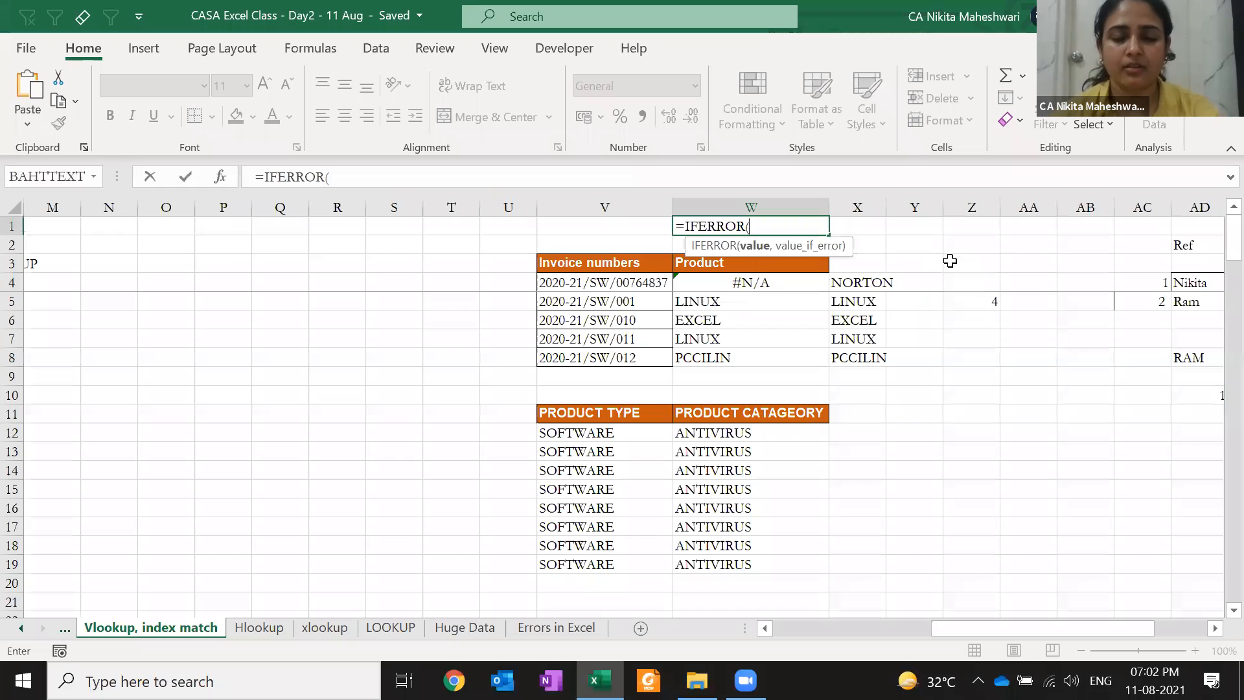
{"action": "type", "text": "VLOOKUP($V4,$B$5:$J$146,MATCH(\"PRODUCT\",B4:I4,0),0)"}
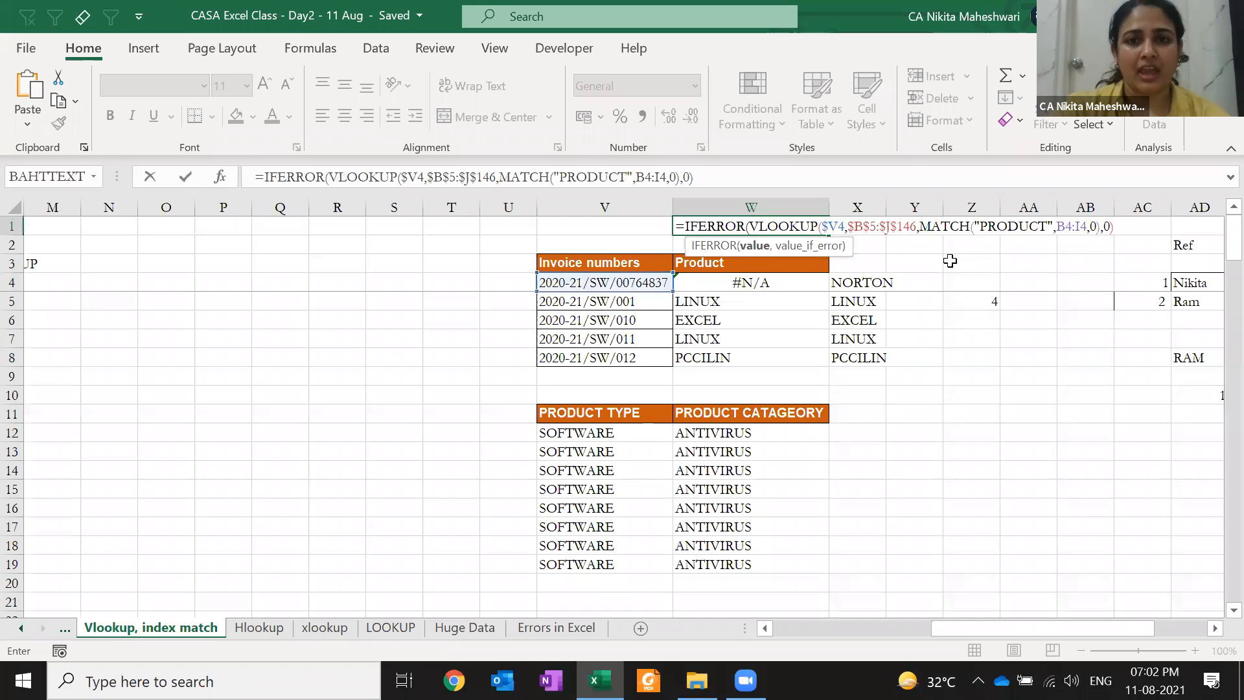
{"action": "type", "text": ","}
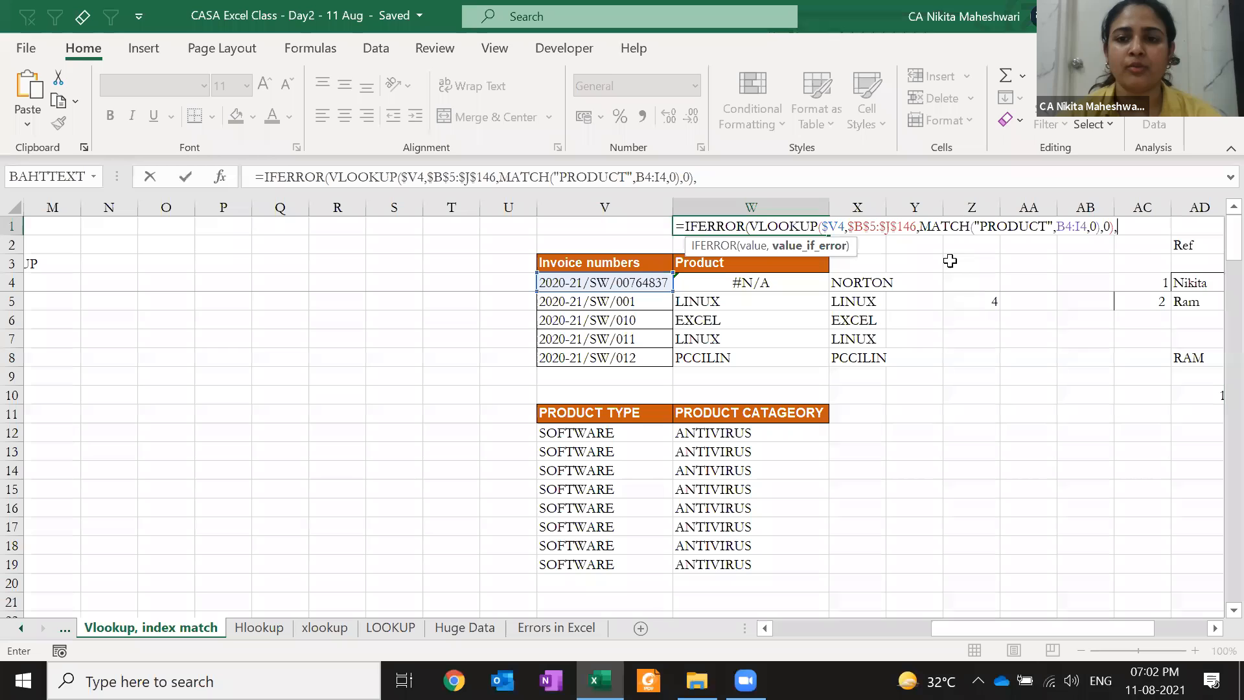
{"action": "type", "text": "\"NOES NOT EXIT"}
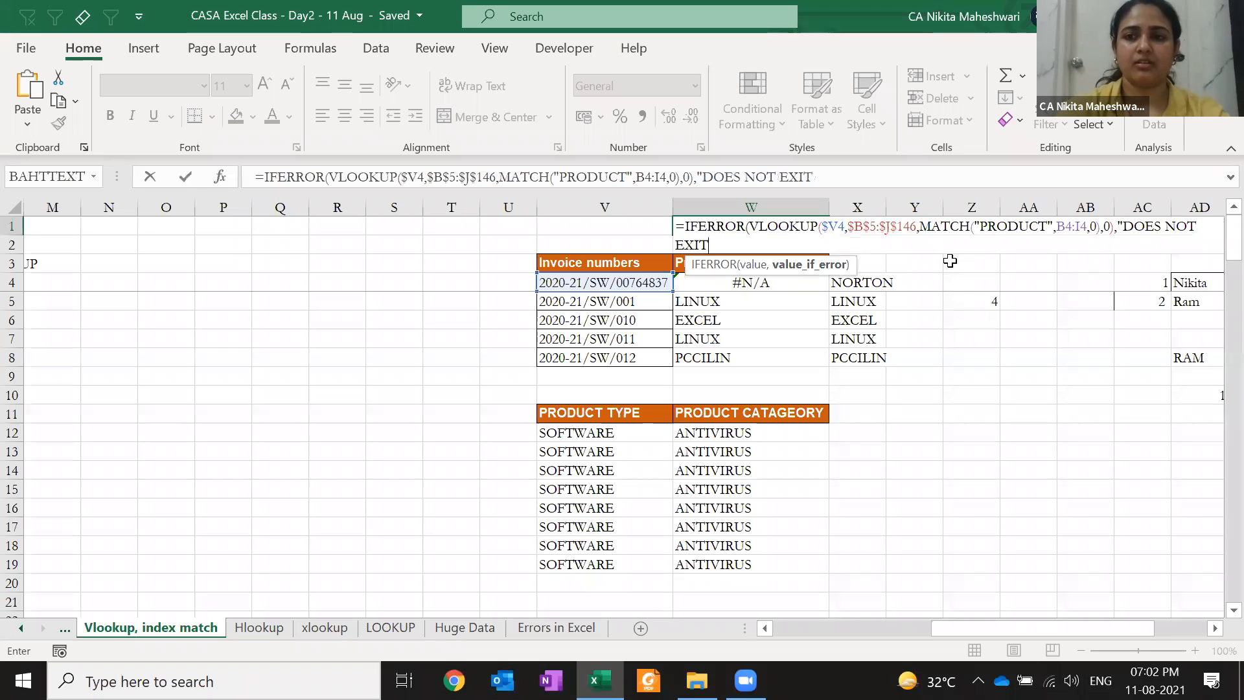
{"action": "key", "text": "BackSpace"}
{"action": "type", "text": "ST\""}
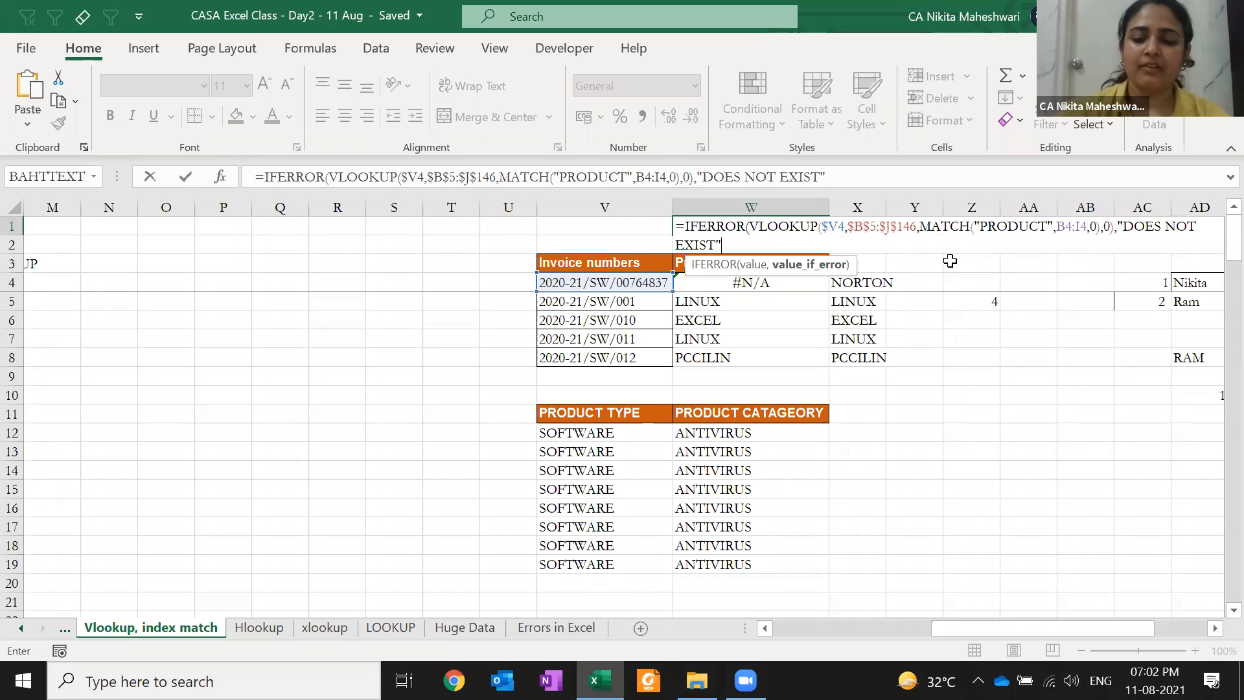
{"action": "type", "text": ")"}
{"action": "key", "text": "ctrl+Return"}
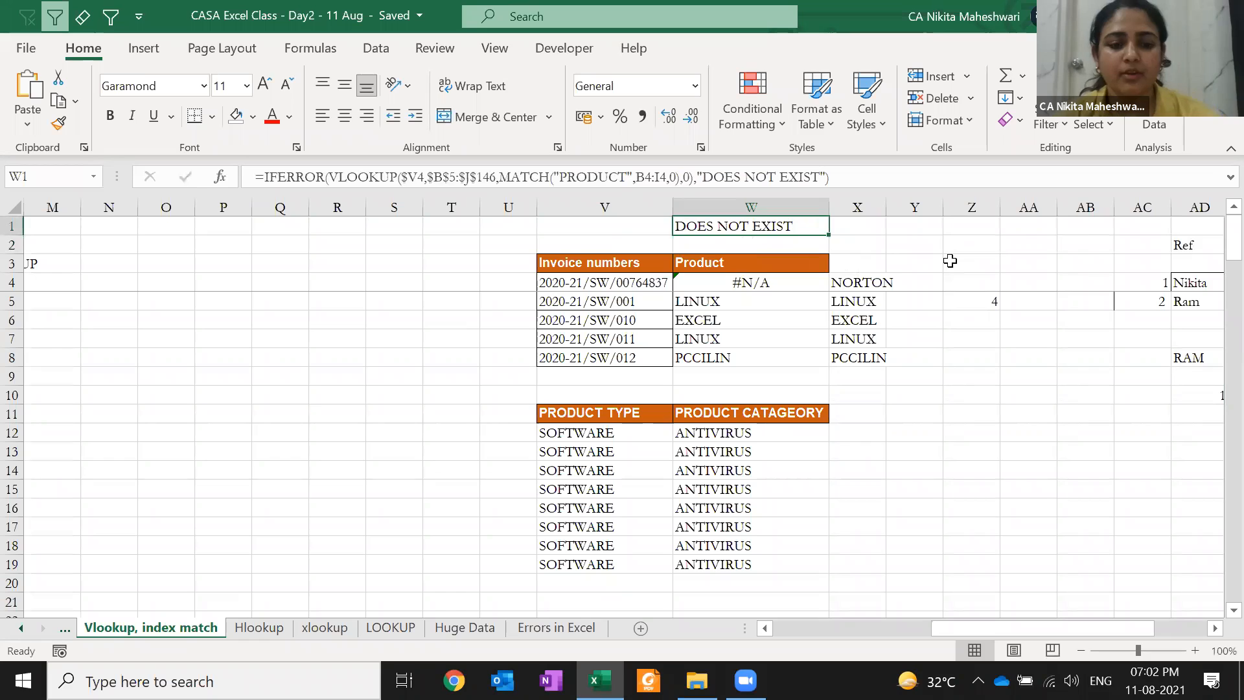
{"action": "key", "text": "F2"}
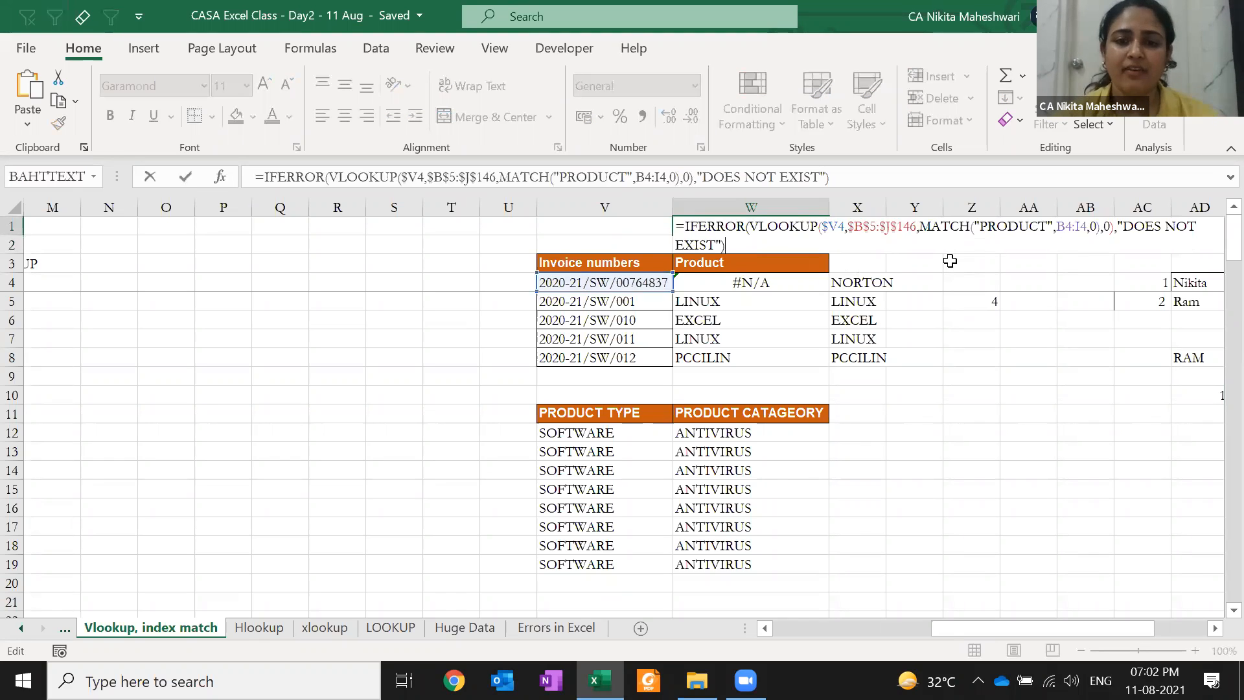
{"action": "key", "text": "Left"}
{"action": "key", "text": "Left"}
{"action": "key", "text": "ctrl+shift+Left"}
{"action": "key", "text": "ctrl+shift+Left"}
{"action": "key", "text": "ctrl+shift+Left"}
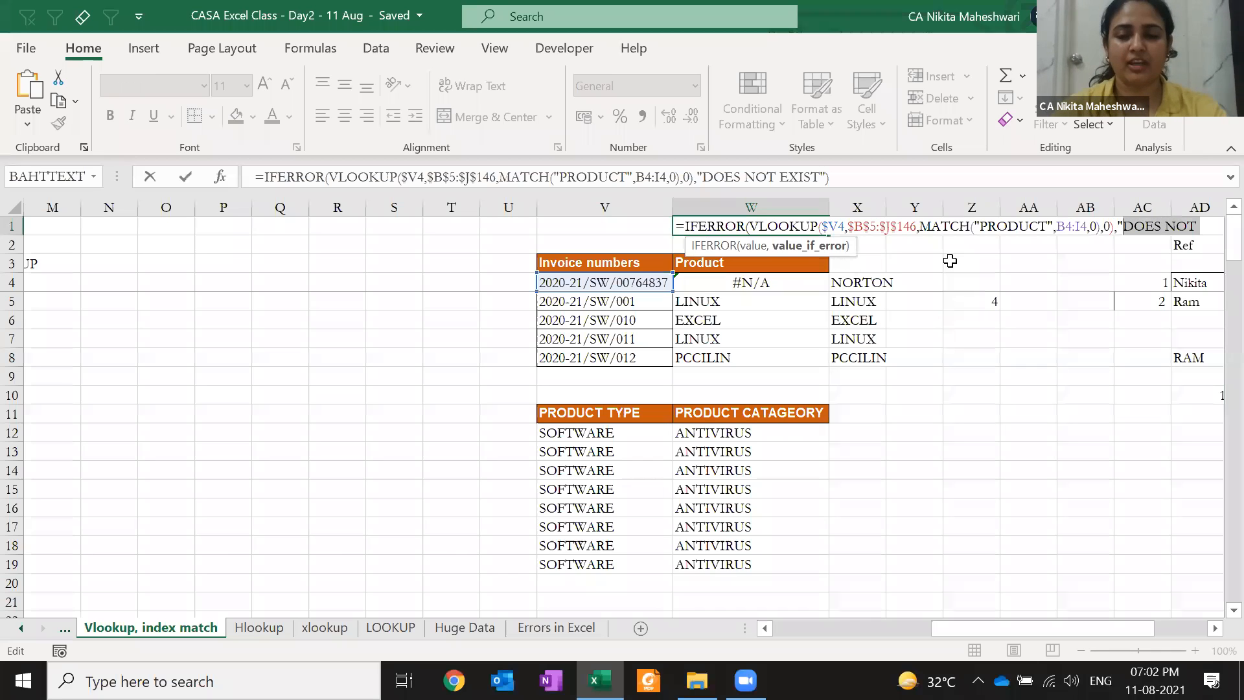
{"action": "type", "text": "Check "}
{"action": "type", "text": "invoice number"}
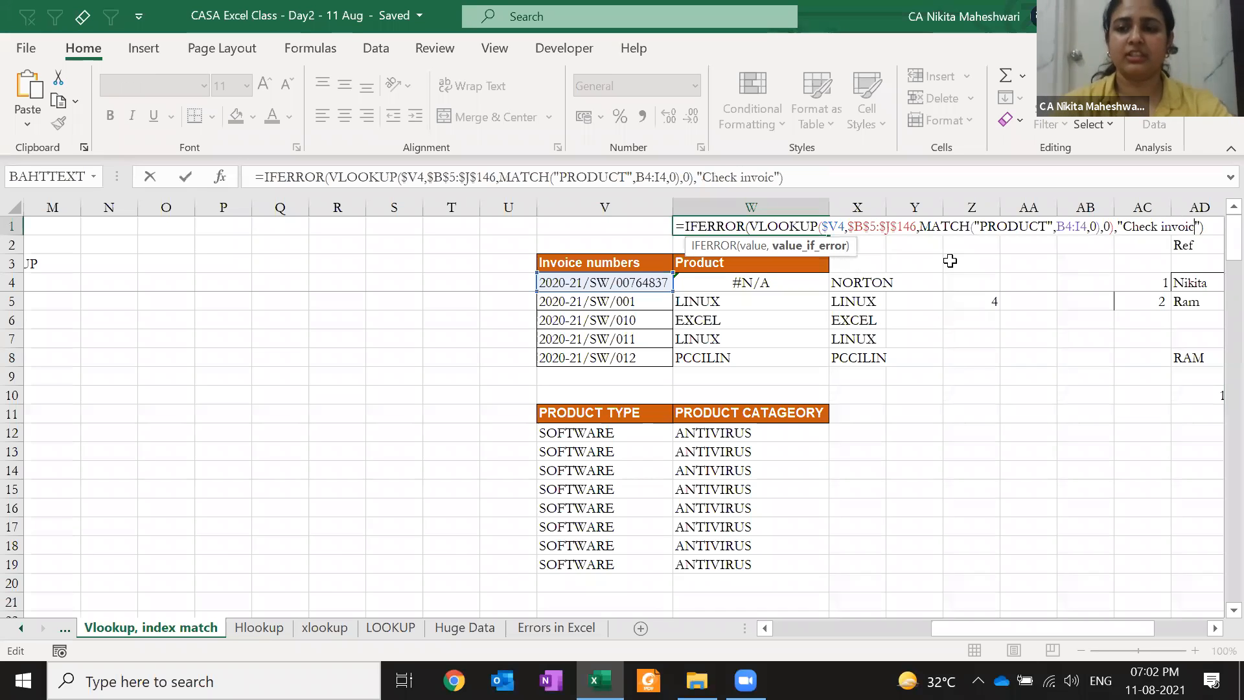
{"action": "key", "text": "ctrl+Return"}
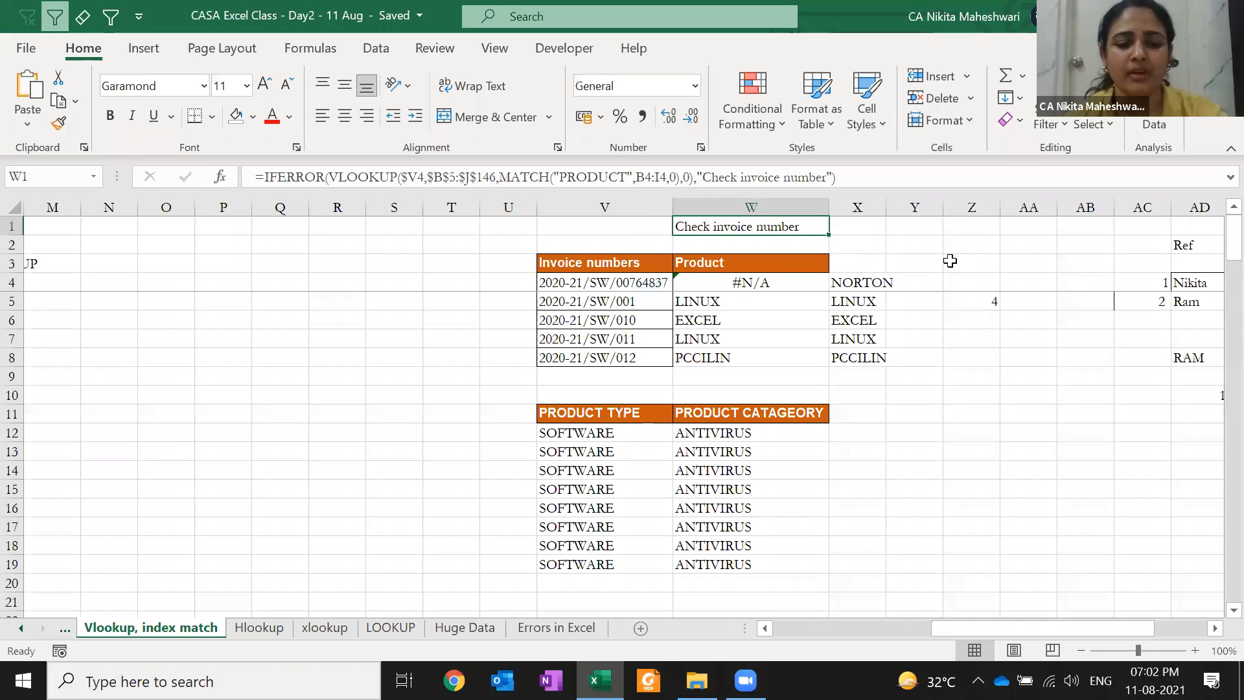
{"action": "key", "text": "F2"}
{"action": "key", "text": "shift+Left"}
{"action": "key", "text": "shift+Left"}
{"action": "key", "text": "shift+Left"}
{"action": "key", "text": "shift+Left"}
{"action": "key", "text": "shift+Left"}
{"action": "key", "text": "shift+Left"}
{"action": "key", "text": "shift+Left"}
{"action": "key", "text": "shift+Left"}
{"action": "key", "text": "shift+Left"}
{"action": "key", "text": "shift+Left"}
{"action": "key", "text": "shift+Left"}
{"action": "key", "text": "shift+Left"}
{"action": "key", "text": "shift+Left"}
{"action": "key", "text": "shift+Left"}
{"action": "key", "text": "shift+Left"}
{"action": "key", "text": "shift+Left"}
{"action": "key", "text": "shift+Left"}
{"action": "key", "text": "shift+Left"}
{"action": "key", "text": "shift+Left"}
{"action": "key", "text": "shift+Left"}
{"action": "type", "text": "),0)"}
{"action": "key", "text": "ctrl+Return"}
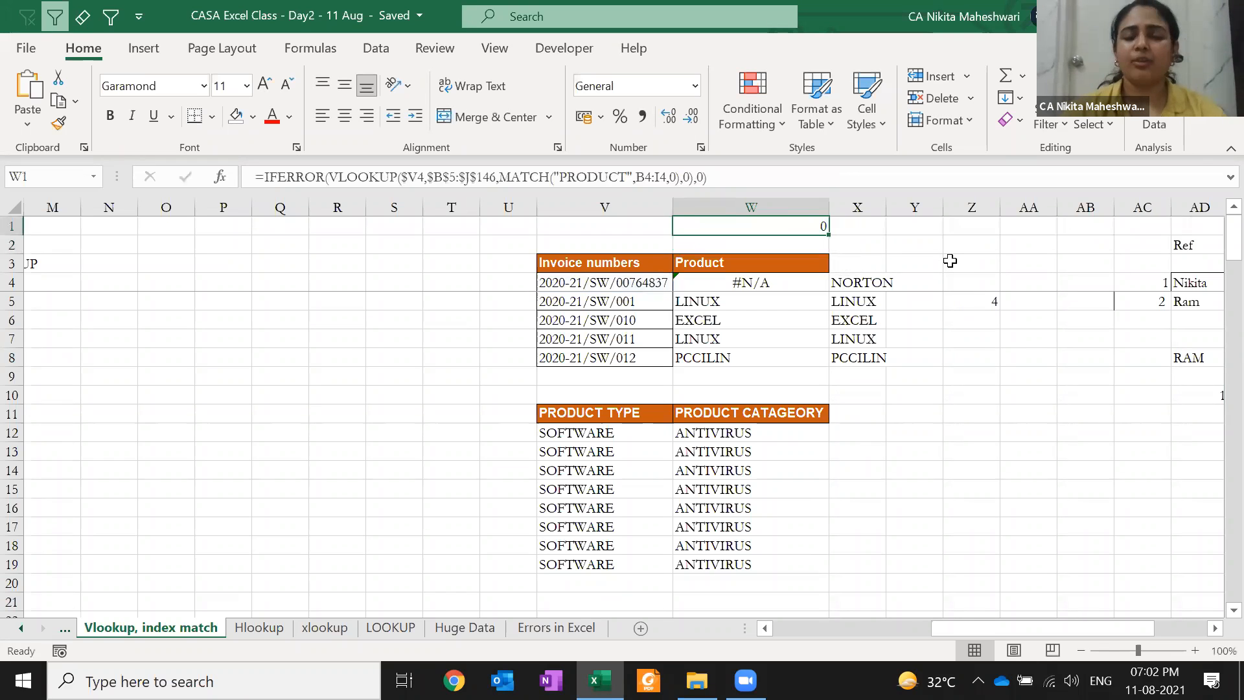
{"action": "key", "text": "F2"}
{"action": "key", "text": "BackSpace"}
{"action": "key", "text": "BackSpace"}
{"action": "type", "text": "7)"}
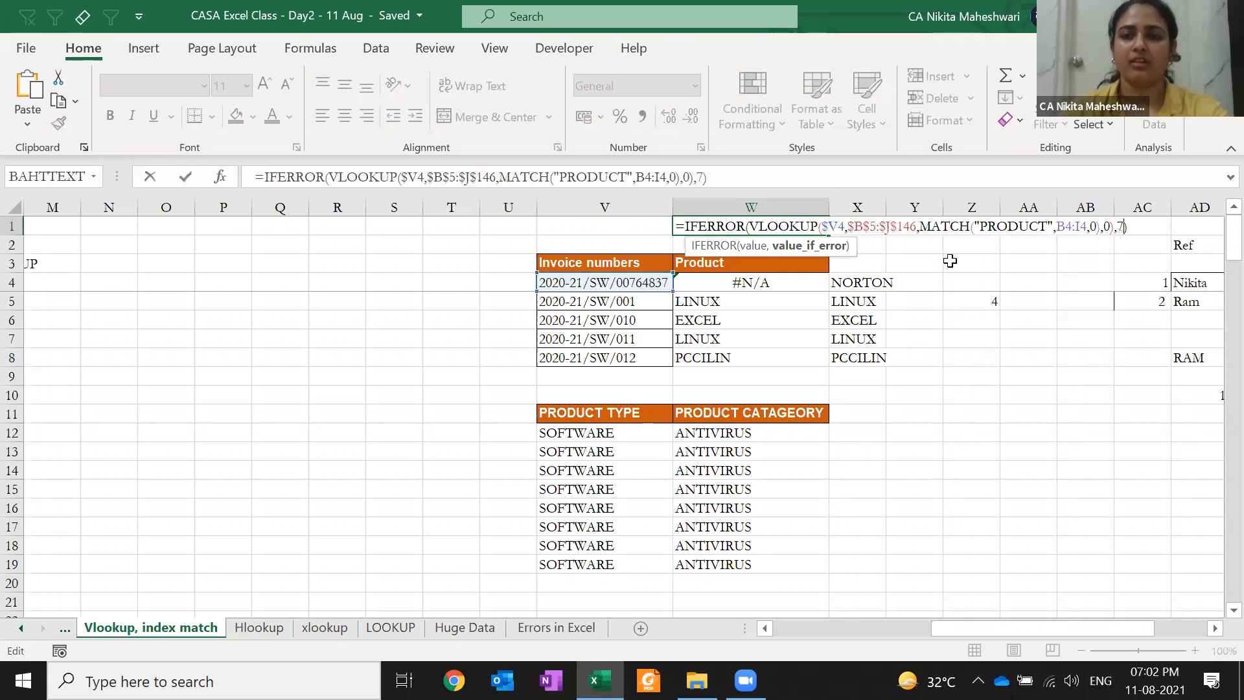
{"action": "key", "text": "ctrl+Return"}
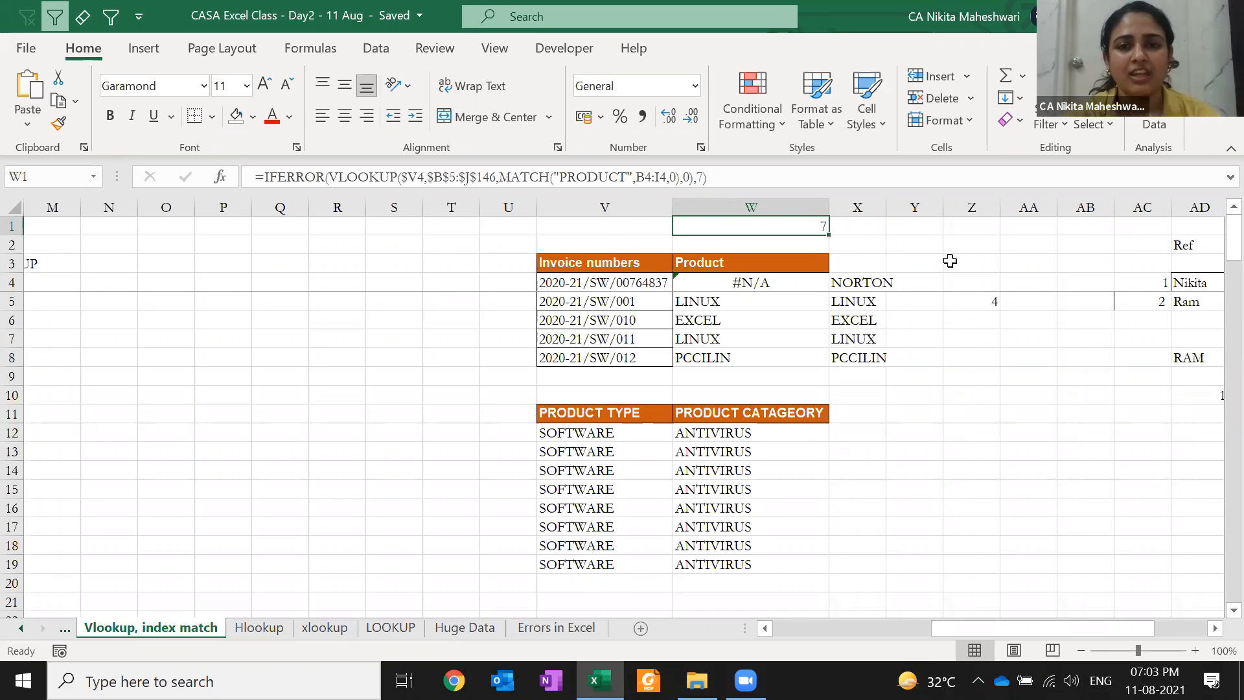
{"action": "key", "text": "Delete"}
{"action": "key", "text": "Down"}
{"action": "key", "text": "Down"}
{"action": "key", "text": "ctrl+z"}
{"action": "key", "text": "Delete"}
{"action": "key", "text": "Down"}
{"action": "key", "text": "Down"}
{"action": "key", "text": "Down"}
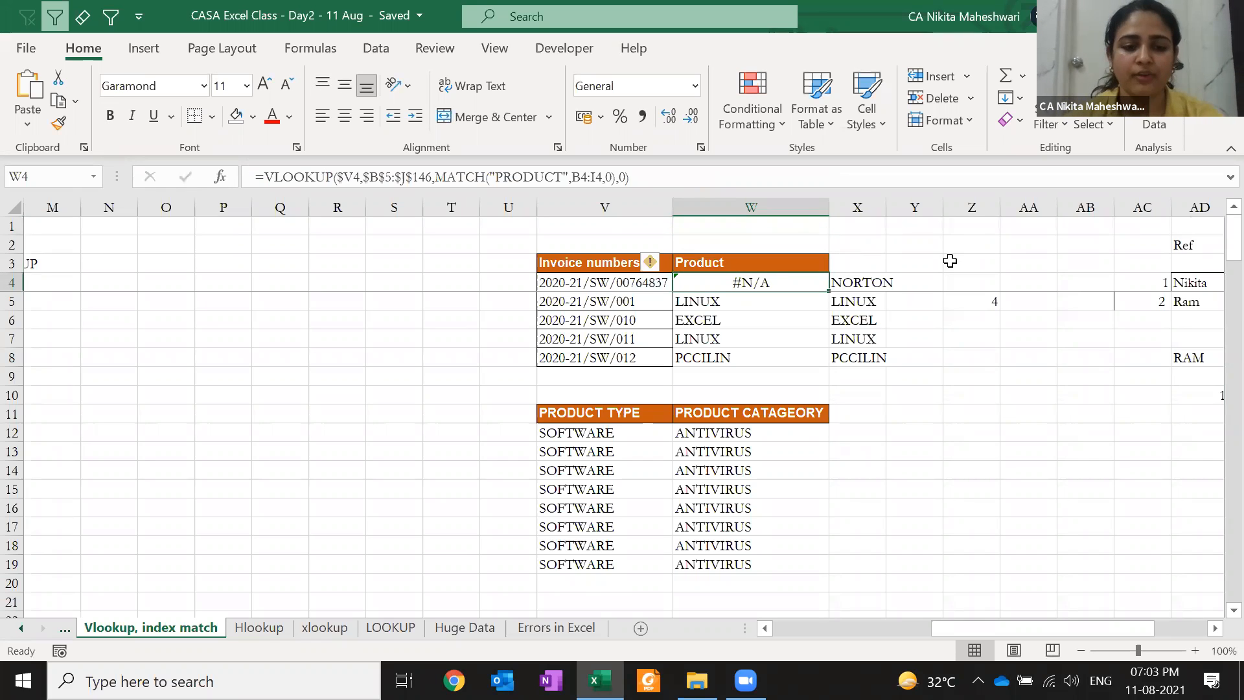
Wrap W4's VLOOKUP/MATCH formula in IFERROR with "check" as the fallback value
{"action": "key", "text": "F2"}
{"action": "key", "text": "Home"}
{"action": "key", "text": "Right"}
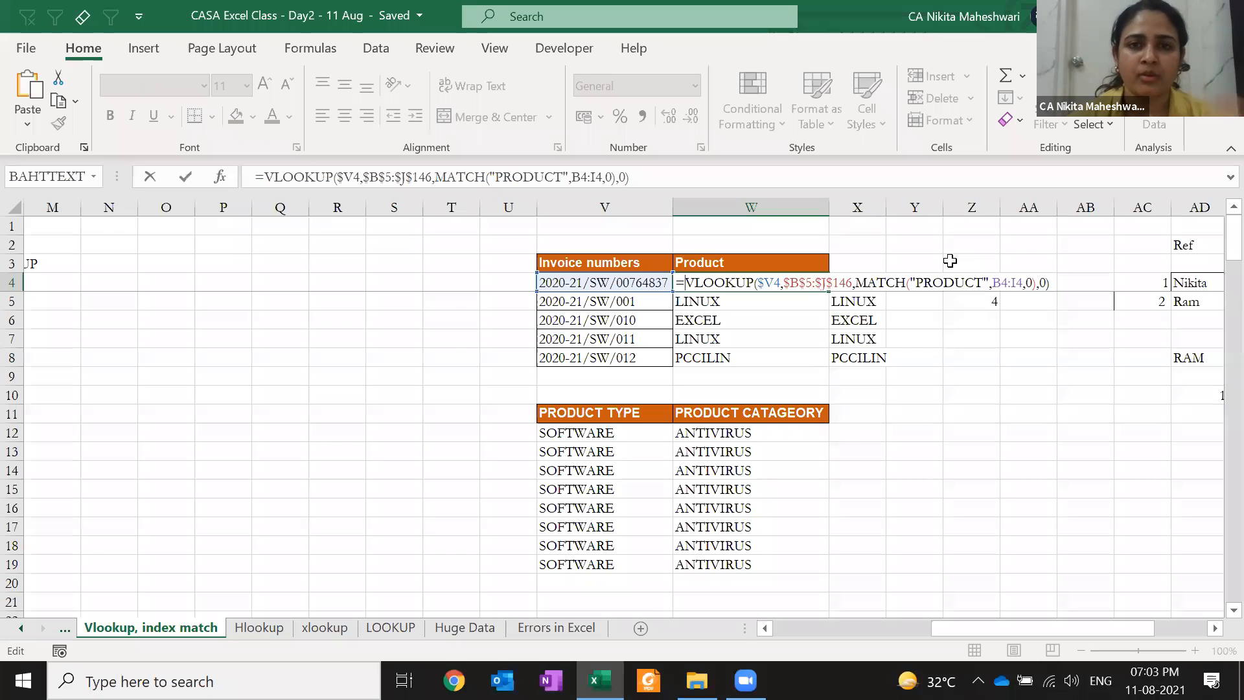
{"action": "type", "text": "IFERROR("}
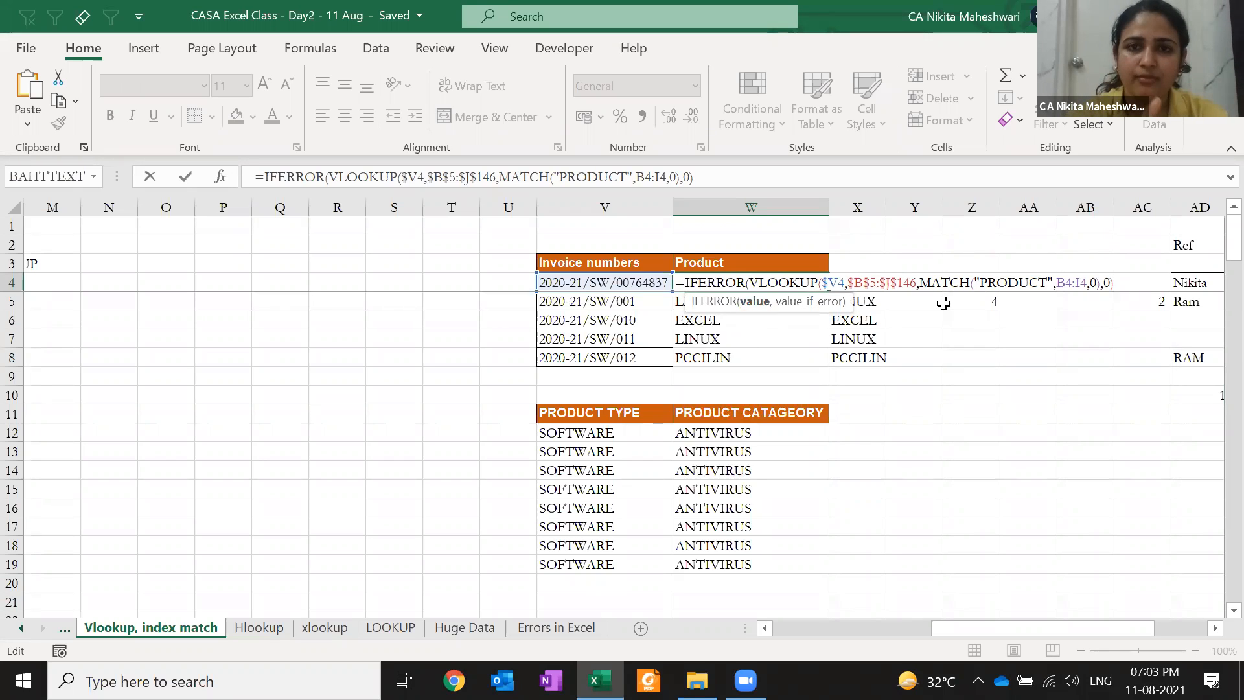
{"action": "type", "text": ","}
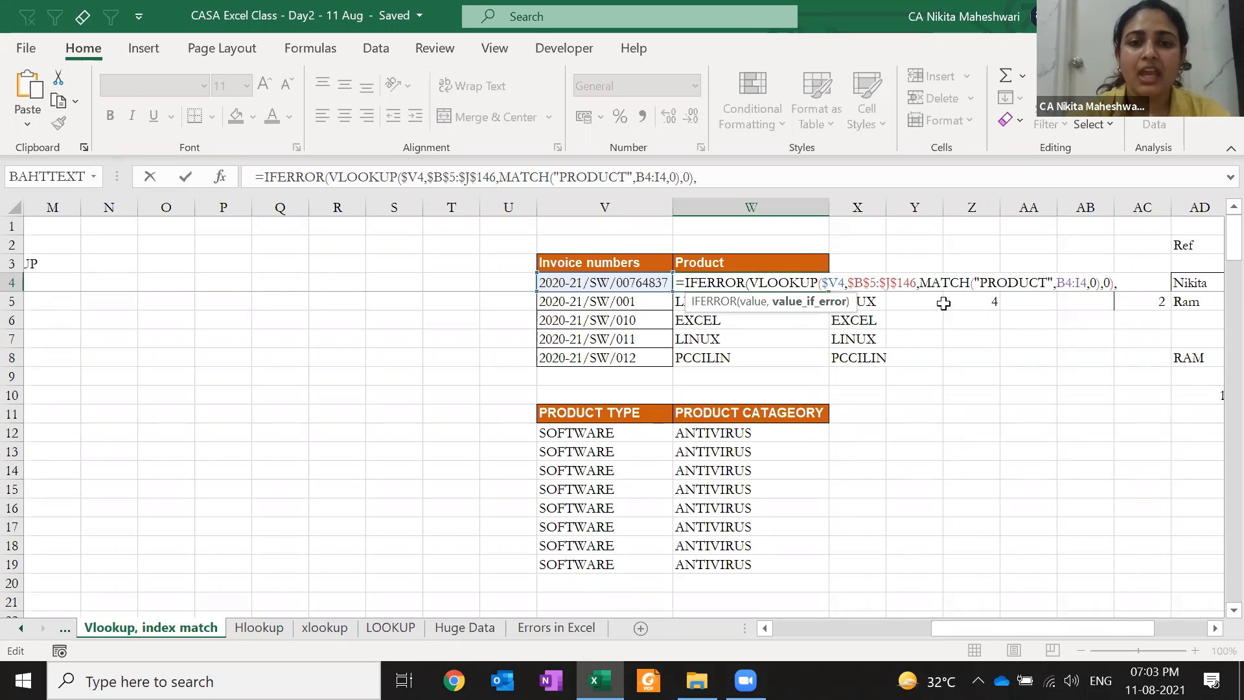
{"action": "type", "text": "0"}
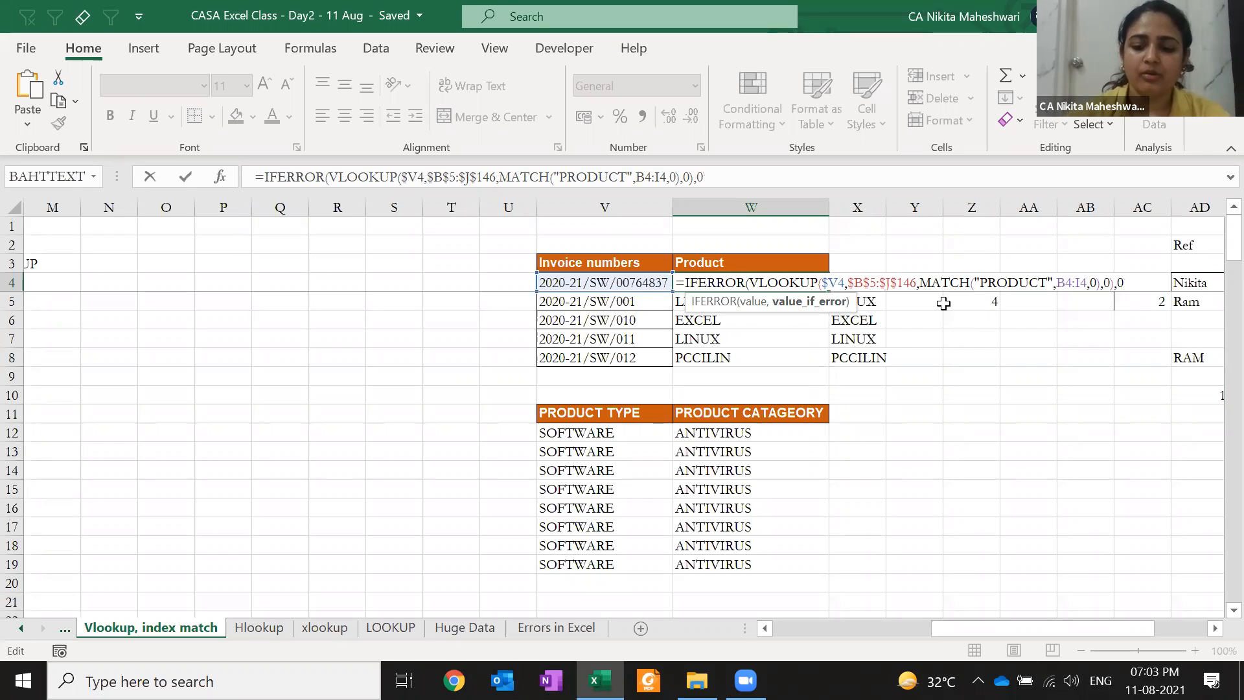
{"action": "type", "text": ")"}
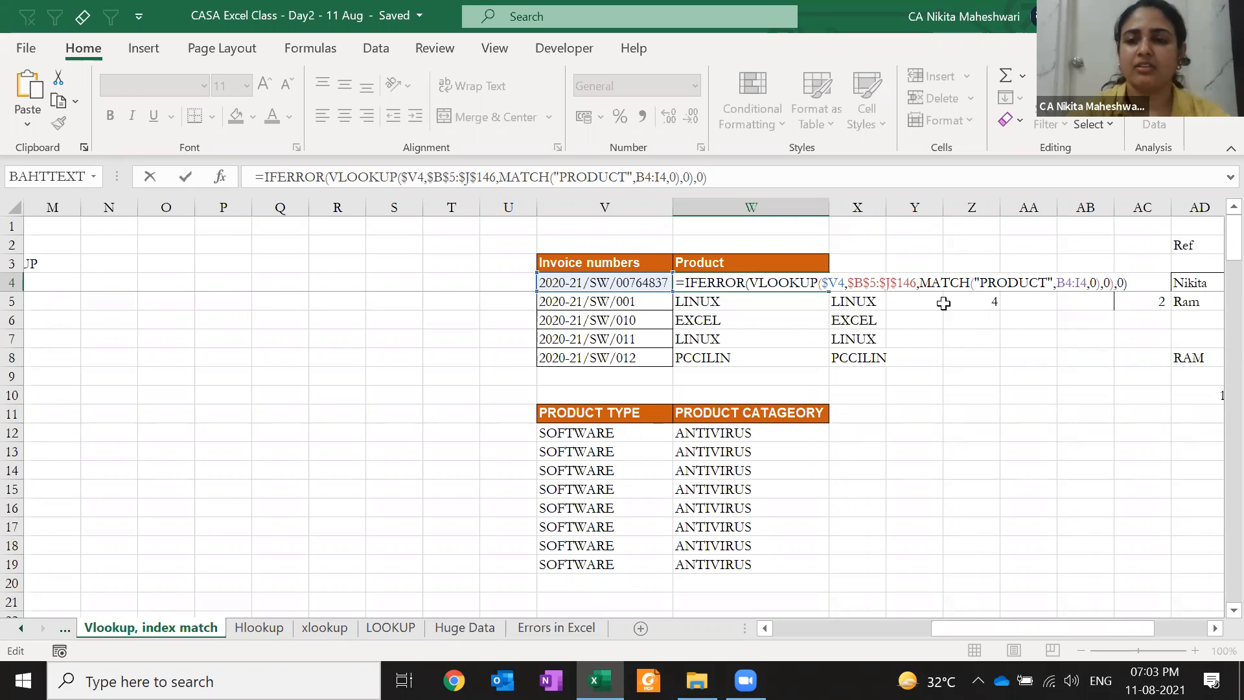
{"action": "key", "text": "BackSpace"}
{"action": "key", "text": "BackSpace"}
{"action": "type", "text": "\""}
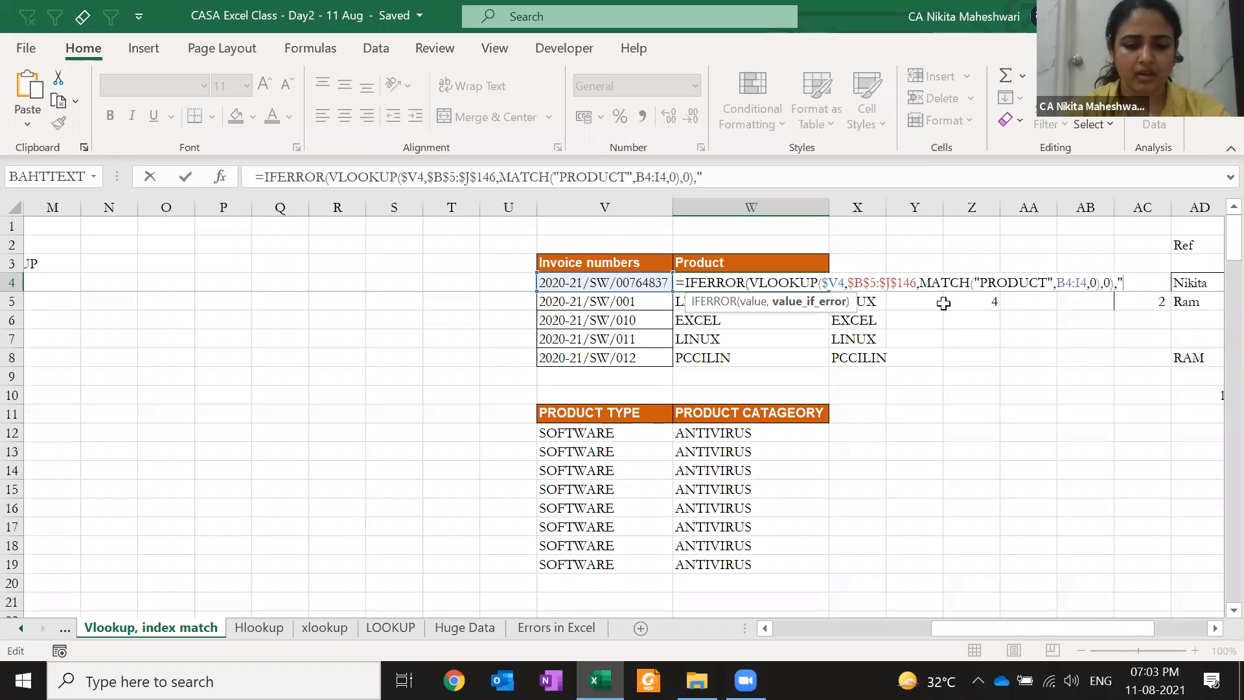
{"action": "type", "text": "check\""}
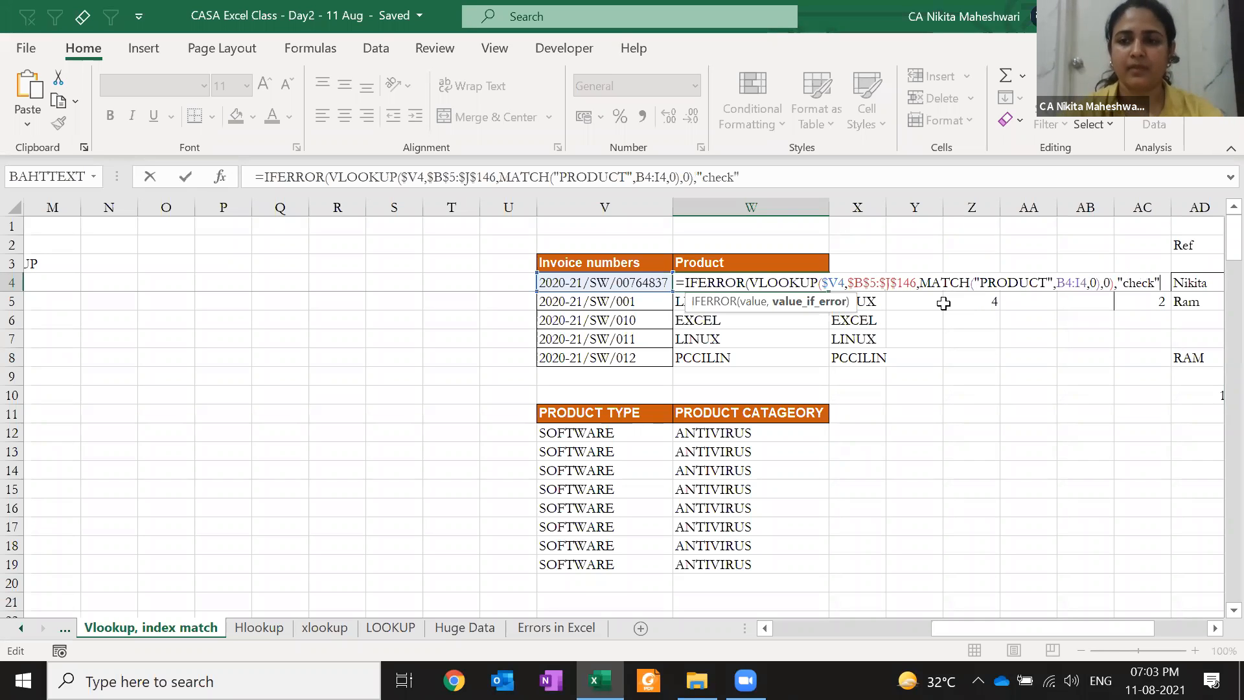
{"action": "type", "text": ")"}
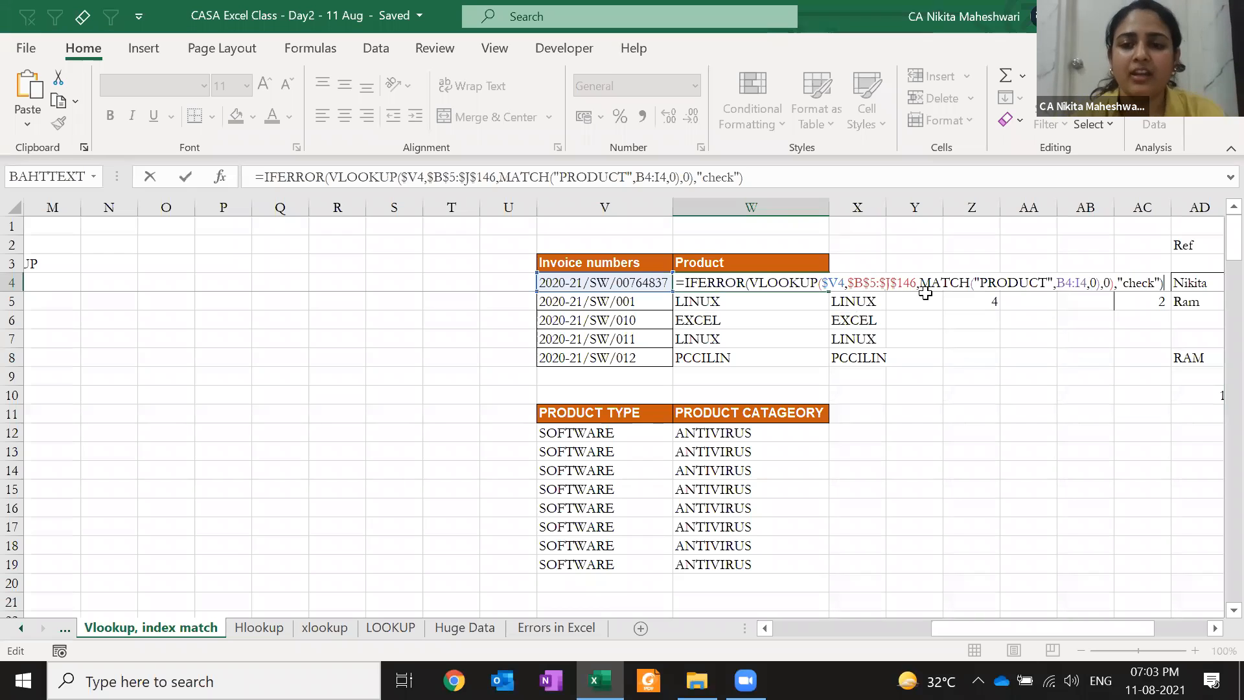
{"action": "left_click", "coordinate": [752, 283]}
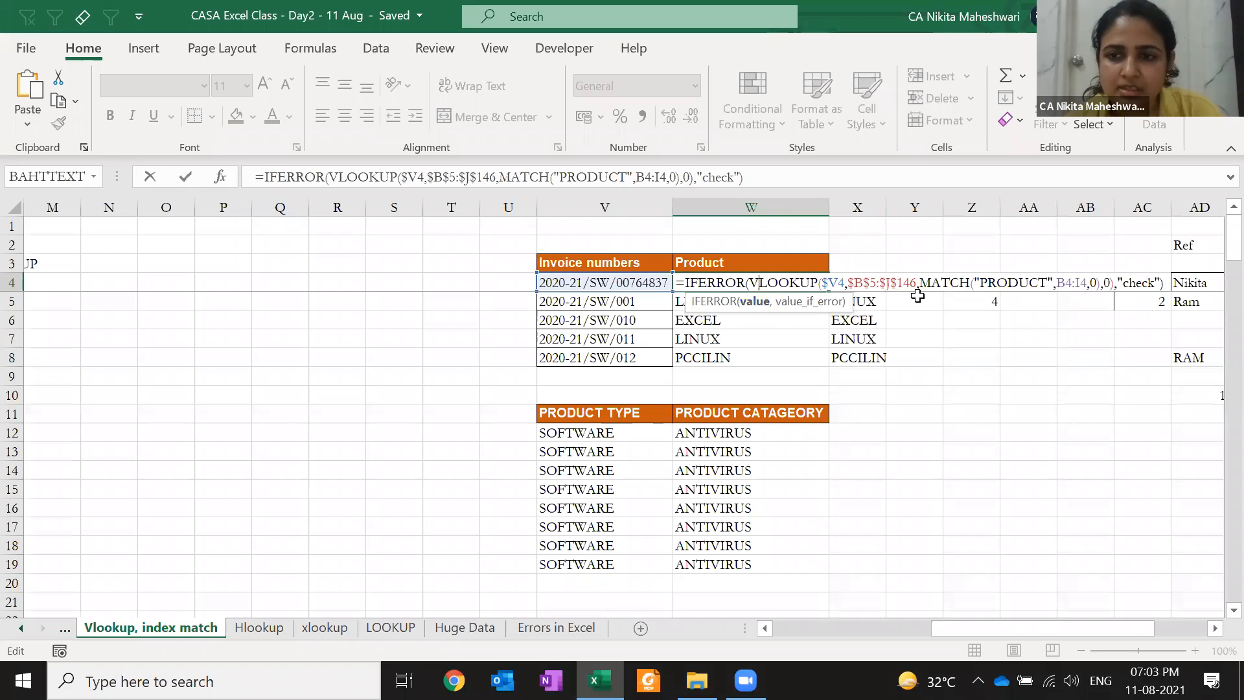
{"action": "left_click", "coordinate": [931, 285]}
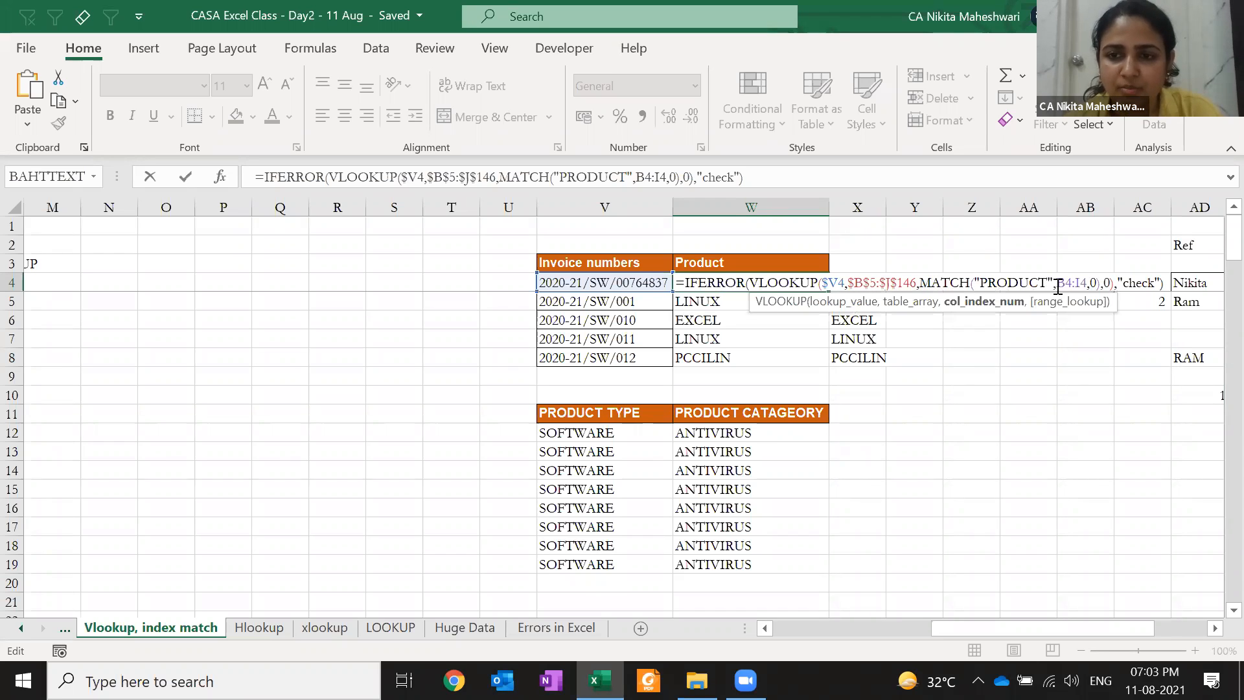
{"action": "left_click", "coordinate": [1114, 284]}
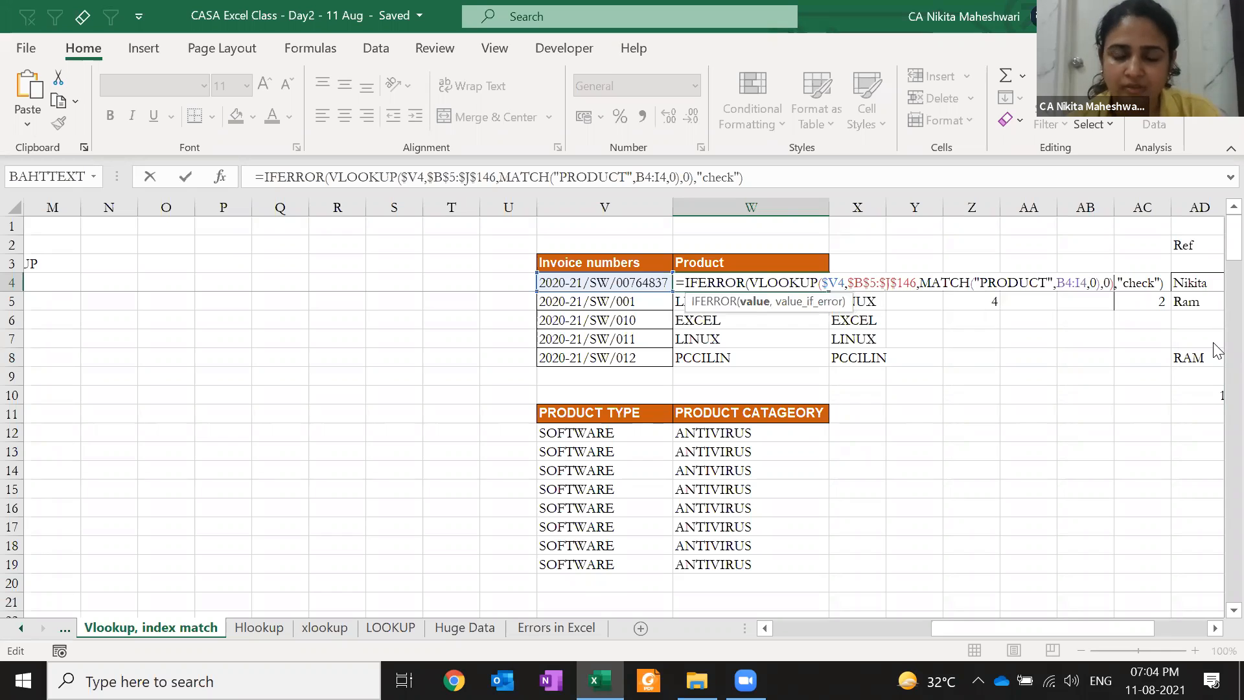
{"action": "key", "text": "Right"}
{"action": "key", "text": "Right"}
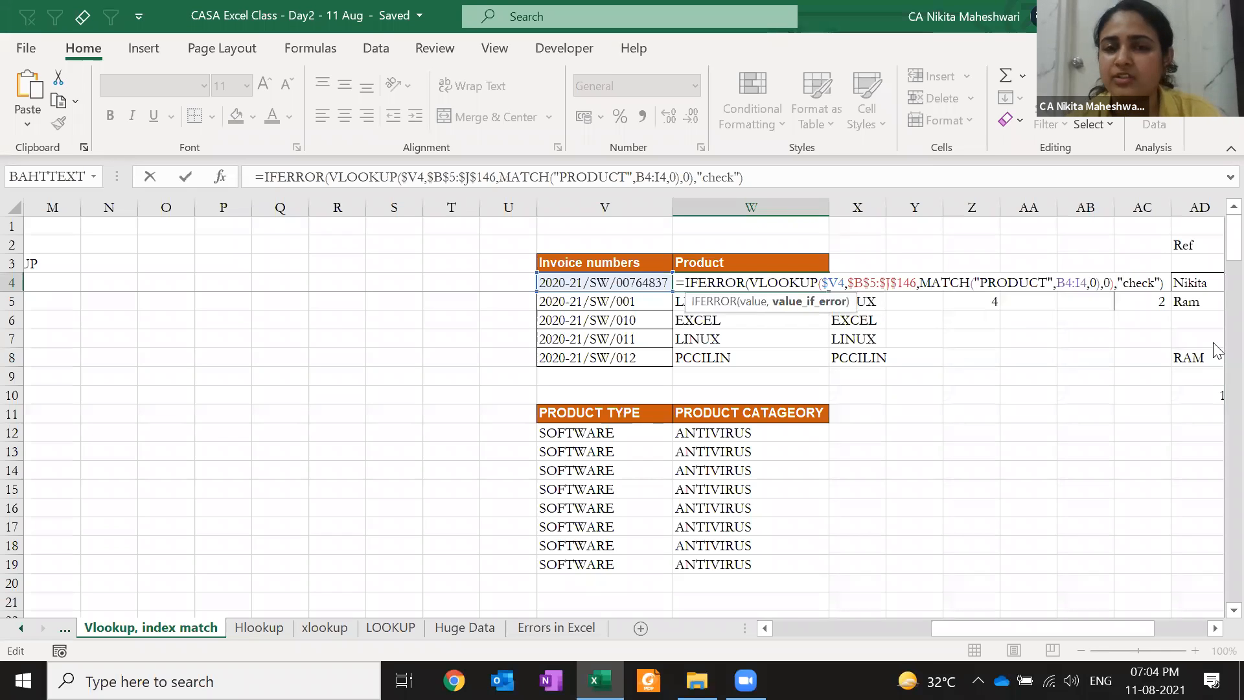
Copy W4's IFERROR lookup into W5:W8 and compare the W5 and W4 formulas
{"action": "key", "text": "ctrl+Return"}
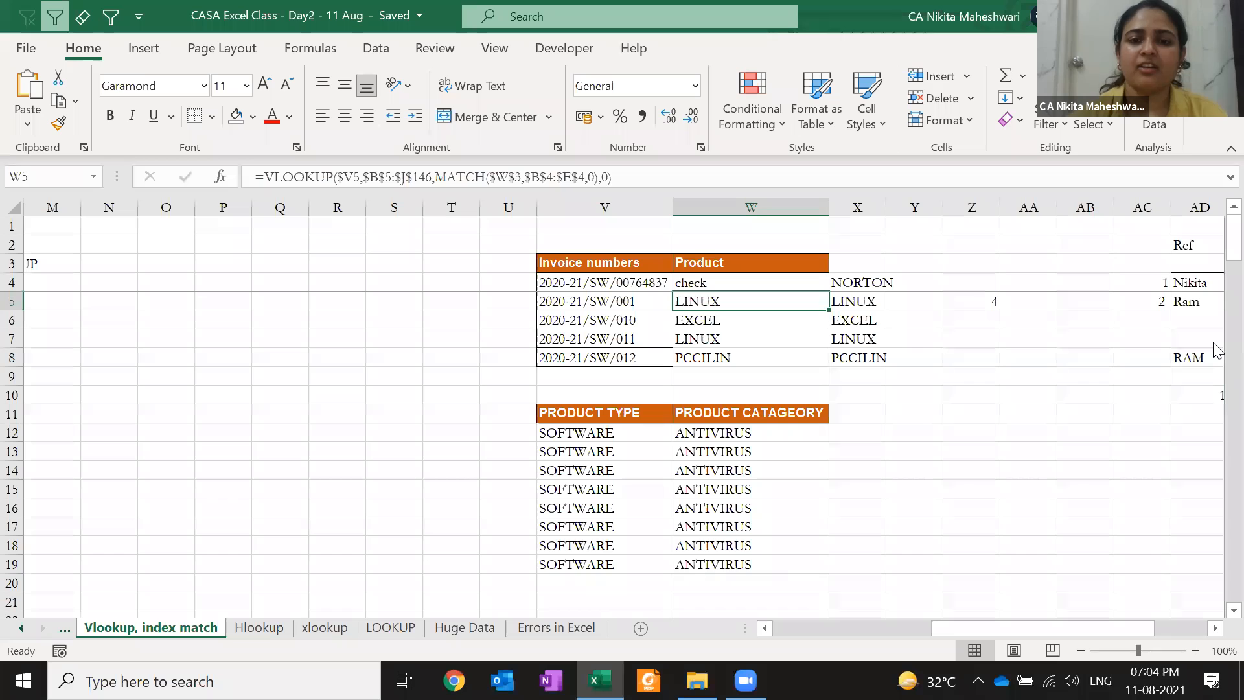
{"action": "key", "text": "ctrl+c"}
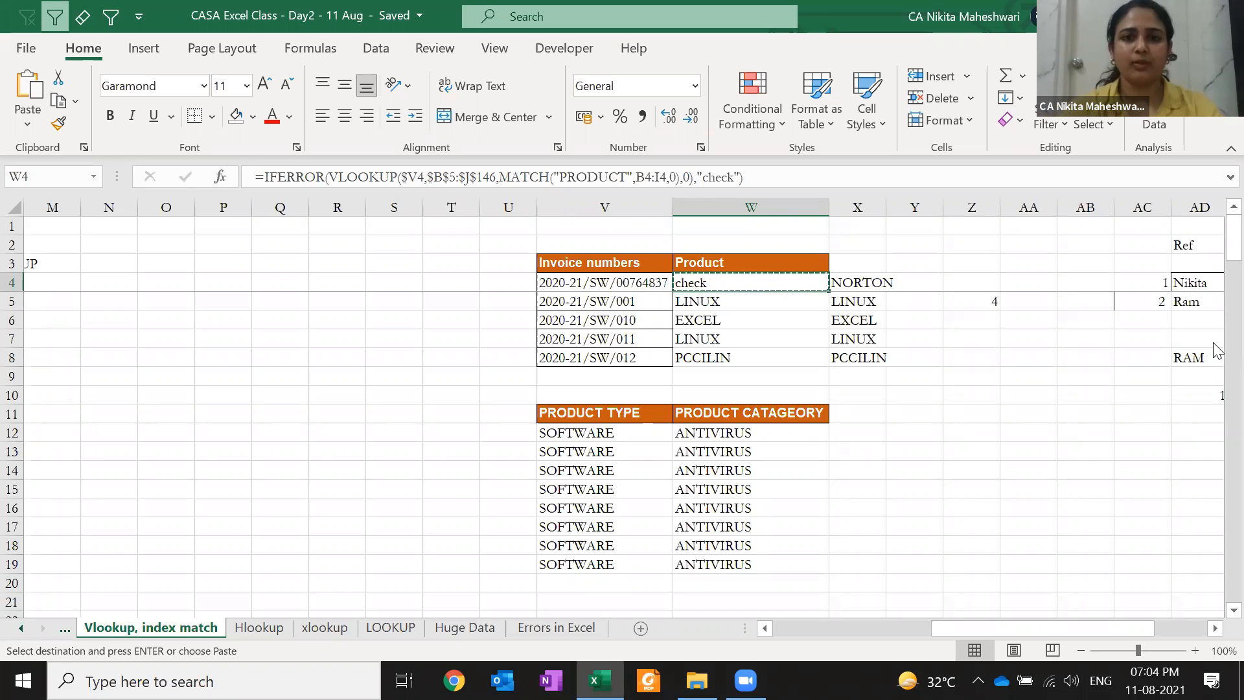
{"action": "key", "text": "Down"}
{"action": "key", "text": "shift+Down"}
{"action": "key", "text": "shift+Down"}
{"action": "key", "text": "shift+Down"}
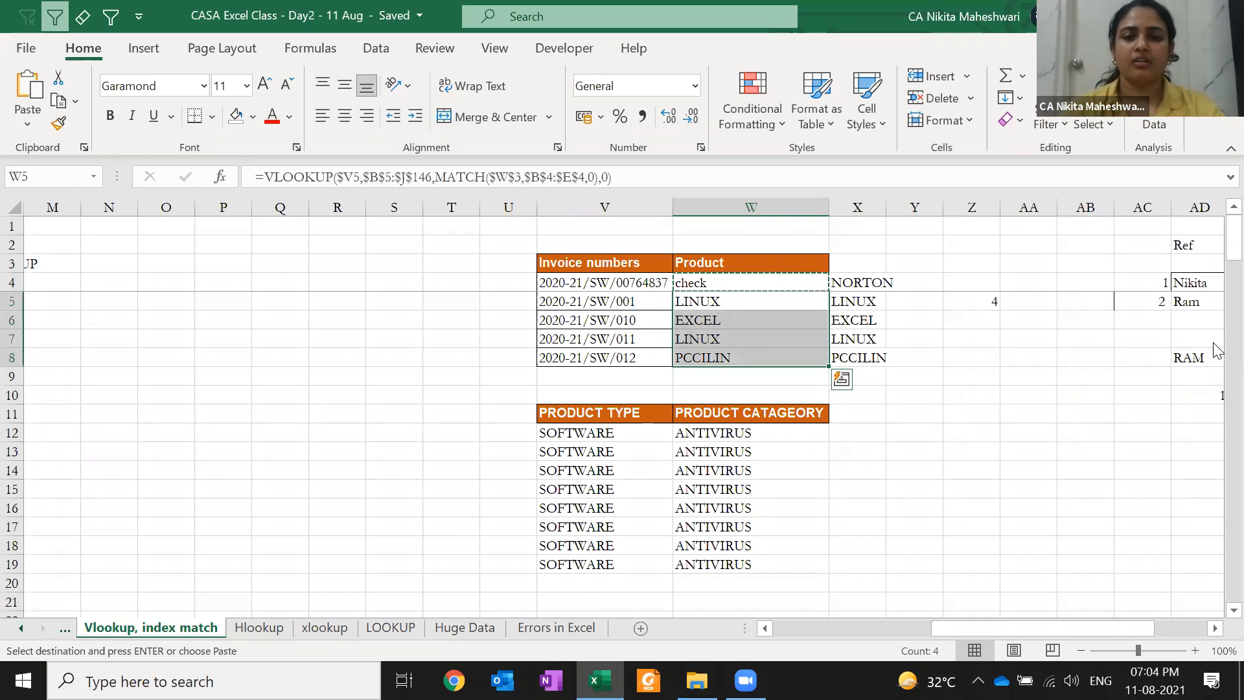
{"action": "key", "text": "Return"}
{"action": "key", "text": "Return"}
{"action": "key", "text": "Up"}
{"action": "key", "text": "F2"}
{"action": "key", "text": "Escape"}
{"action": "key", "text": "Up"}
{"action": "key", "text": "F2"}
{"action": "key", "text": "Escape"}
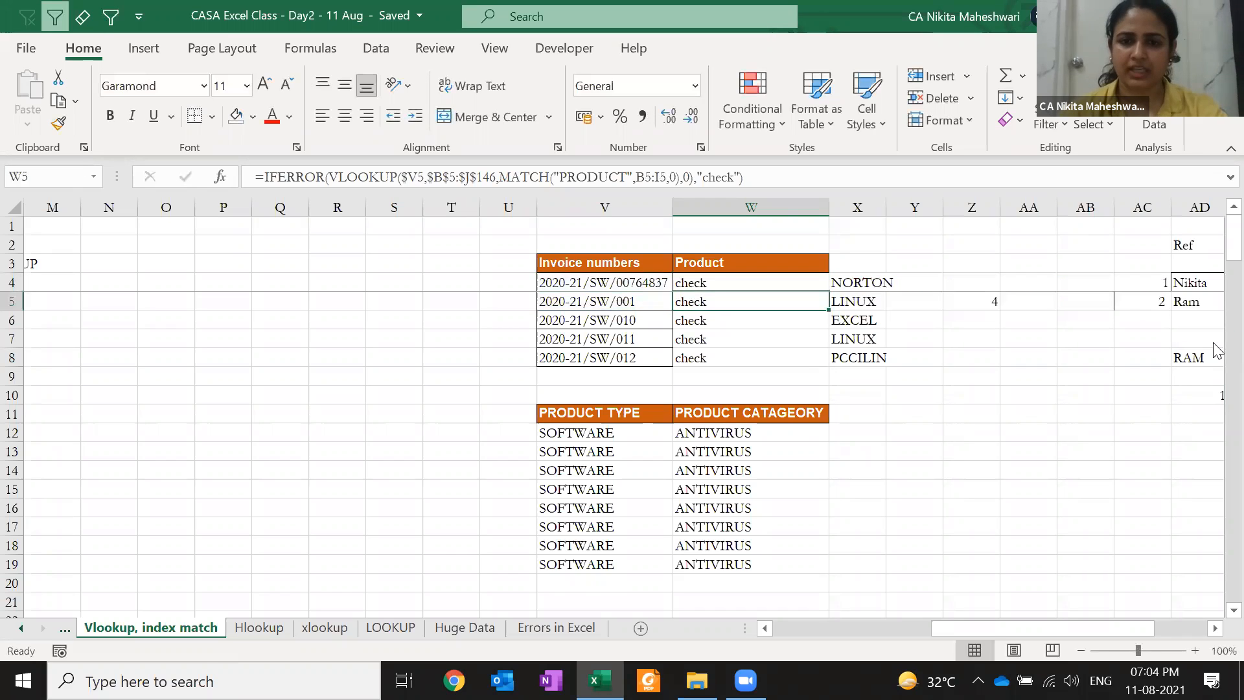
Undo the paste and rebuild W4 as IFERROR(...,"check")
{"action": "key", "text": "ctrl+z"}
{"action": "key", "text": "Up"}
{"action": "key", "text": "ctrl+z"}
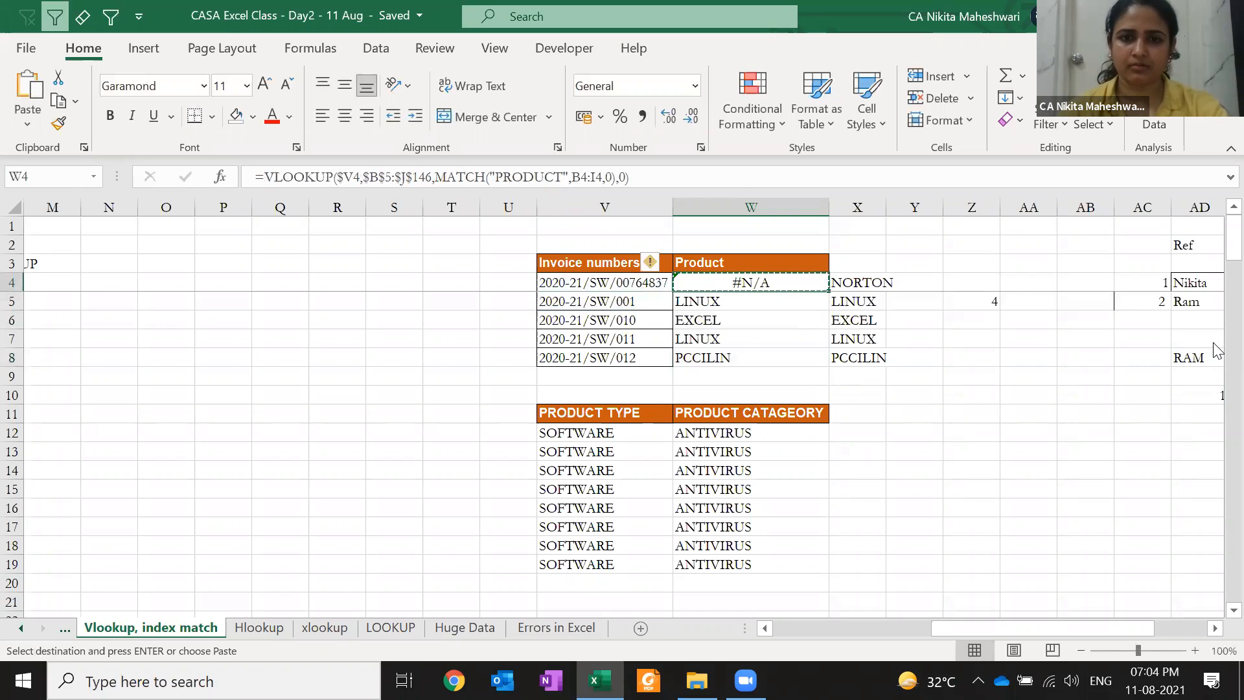
{"action": "key", "text": "F2"}
{"action": "key", "text": "Home"}
{"action": "key", "text": "Right"}
{"action": "type", "text": "IFERROR("}
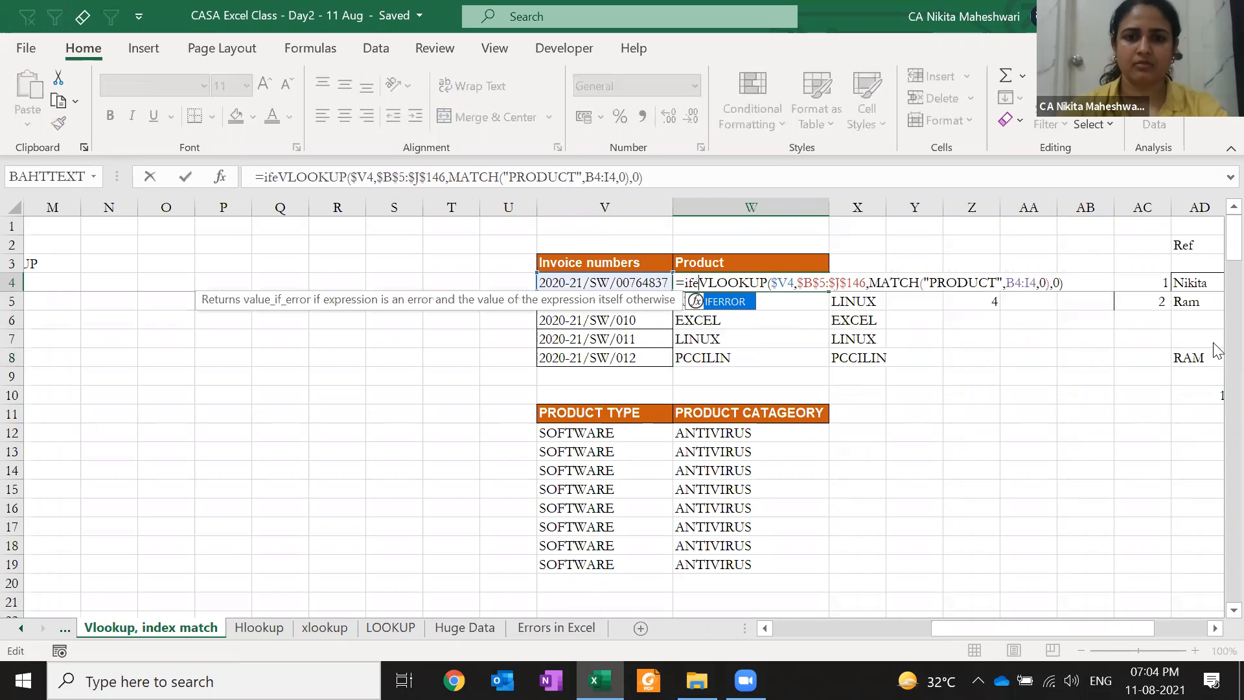
{"action": "key", "text": "End"}
{"action": "type", "text": ",\"check"}
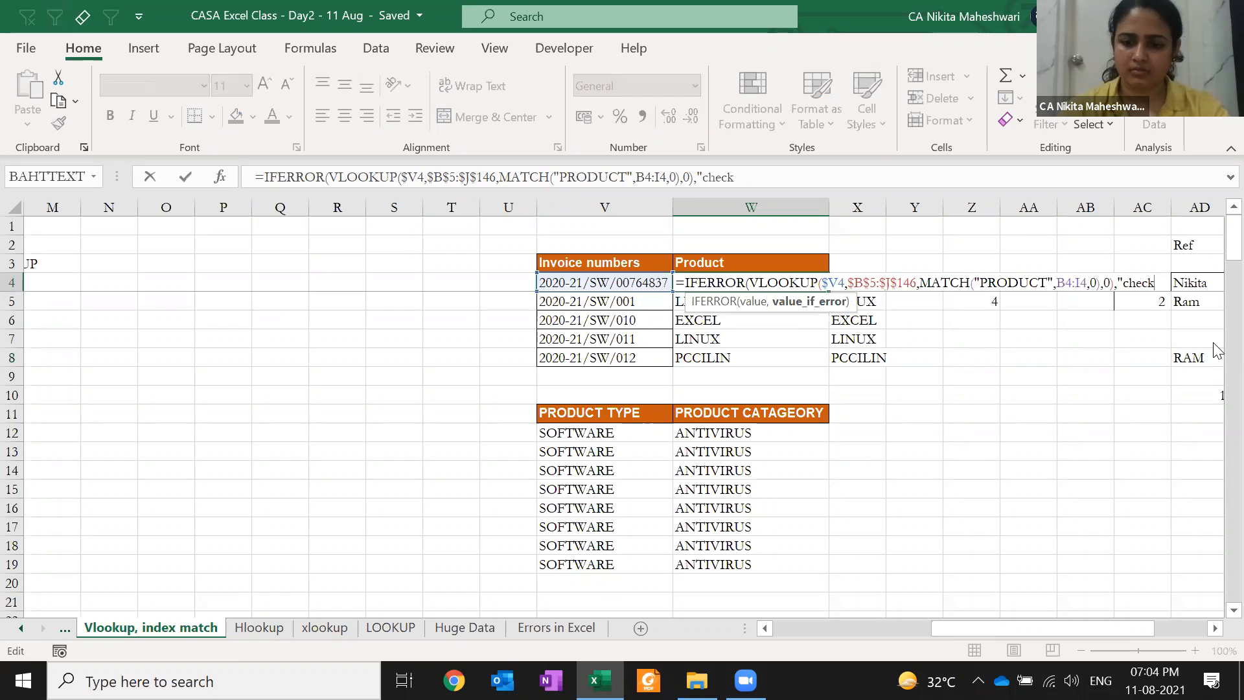
{"action": "type", "text": "\")"}
{"action": "key", "text": "Return"}
Copy W4 into W5 and inspect W5's shifted ranges
{"action": "key", "text": "Up"}
{"action": "key", "text": "ctrl+c"}
{"action": "key", "text": "Down"}
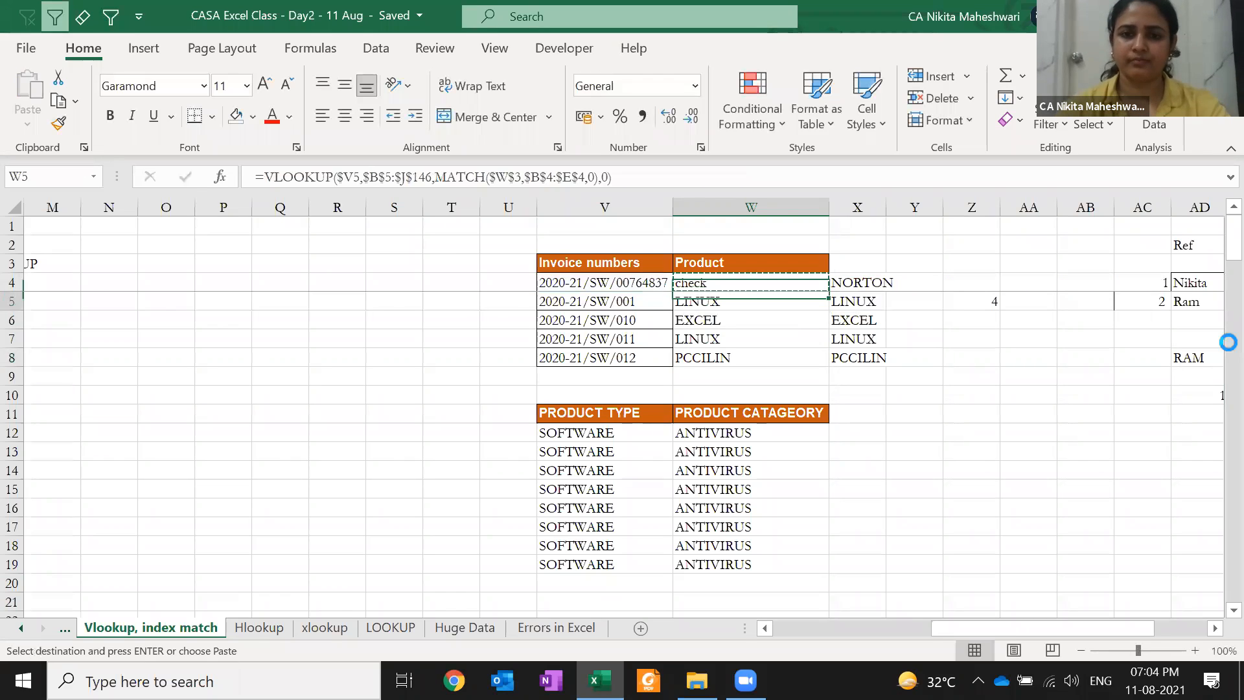
{"action": "key", "text": "Return"}
{"action": "key", "text": "F2"}
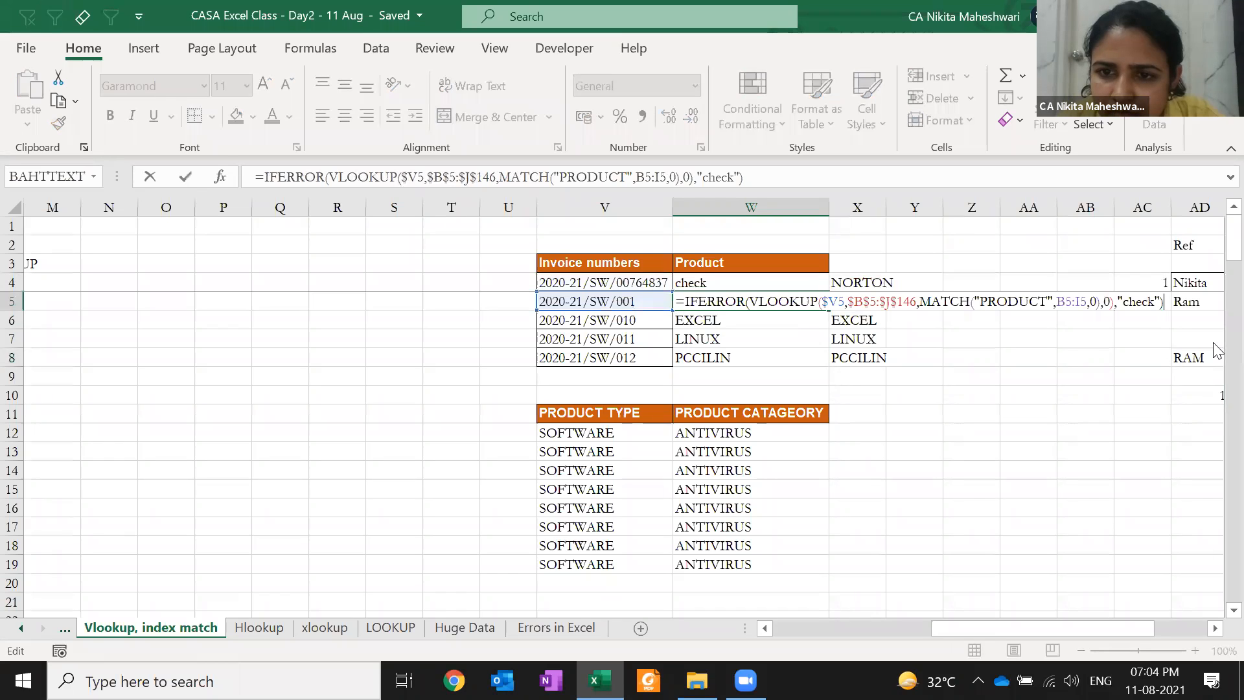
{"action": "key", "text": "Escape"}
Make W4's MATCH range absolute and paste the formula into W5:W8
{"action": "key", "text": "Up"}
{"action": "key", "text": "F2"}
{"action": "key", "text": "Left"}
{"action": "key", "text": "Left"}
{"action": "key", "text": "Left"}
{"action": "key", "text": "Left"}
{"action": "key", "text": "Left"}
{"action": "key", "text": "Left"}
{"action": "key", "text": "Left"}
{"action": "key", "text": "Left"}
{"action": "key", "text": "Left"}
{"action": "key", "text": "Left"}
{"action": "key", "text": "Left"}
{"action": "key", "text": "Left"}
{"action": "key", "text": "Left"}
{"action": "key", "text": "Left"}
{"action": "key", "text": "Left"}
{"action": "key", "text": "Left"}
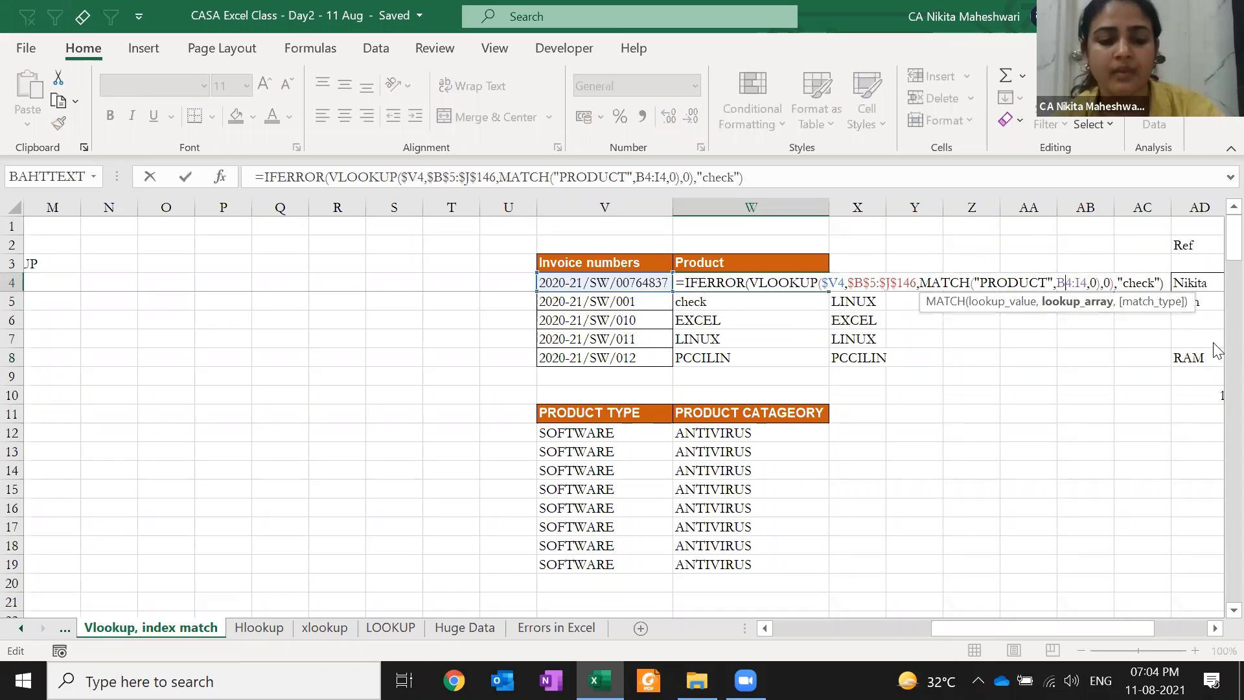
{"action": "key", "text": "F4"}
{"action": "key", "text": "ctrl+Return"}
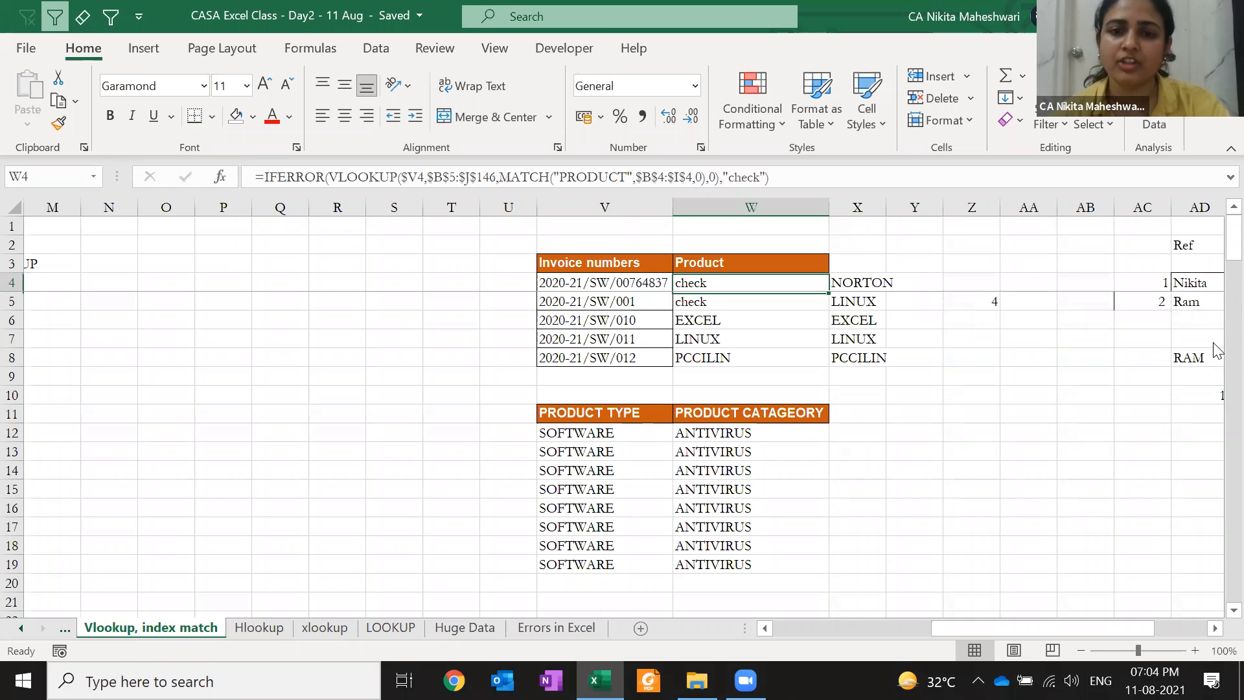
{"action": "key", "text": "ctrl+c"}
{"action": "key", "text": "Down"}
{"action": "key", "text": "shift+Down"}
{"action": "key", "text": "shift+Down"}
{"action": "key", "text": "shift+Down"}
{"action": "key", "text": "ctrl+v"}
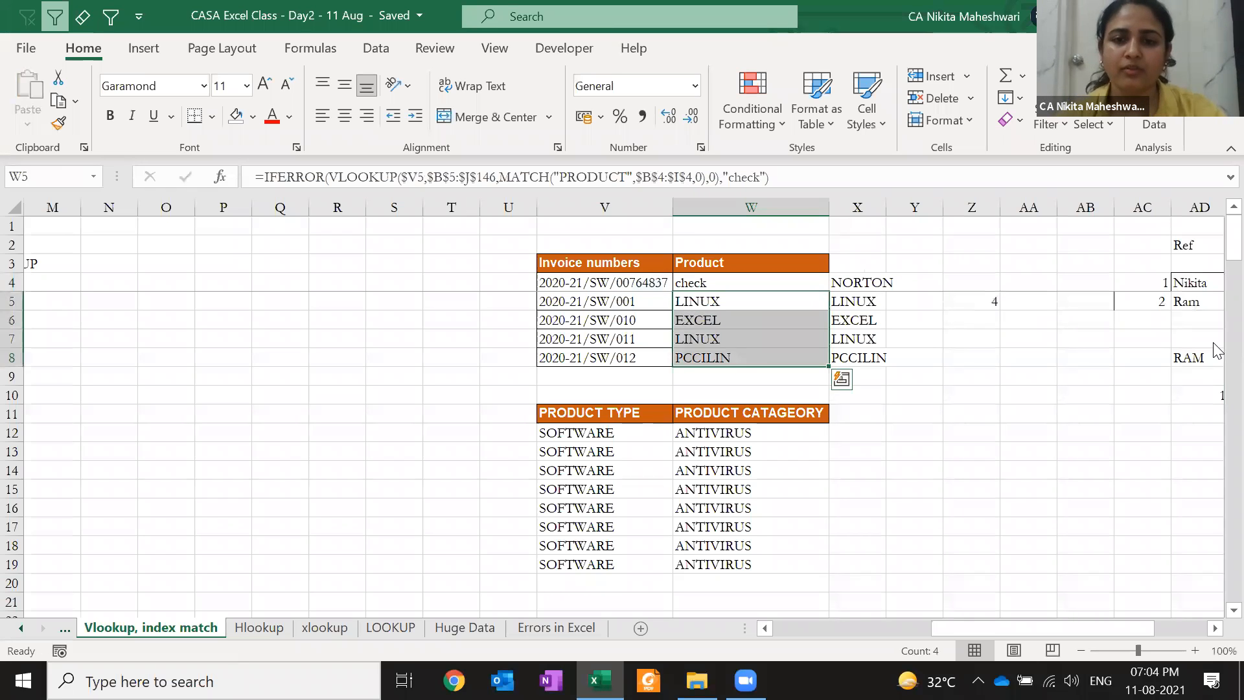
{"action": "key", "text": "shift+BackSpace"}
Paste W4's formula over W5:W8 again
{"action": "key", "text": "Up"}
{"action": "key", "text": "ctrl+c"}
{"action": "key", "text": "Down"}
{"action": "key", "text": "ctrl+shift+Down"}
{"action": "key", "text": "ctrl+v"}
{"action": "key", "text": "Escape"}
Revert the MATCH range in W4's formula to relative B4:I4
{"action": "key", "text": "Up"}
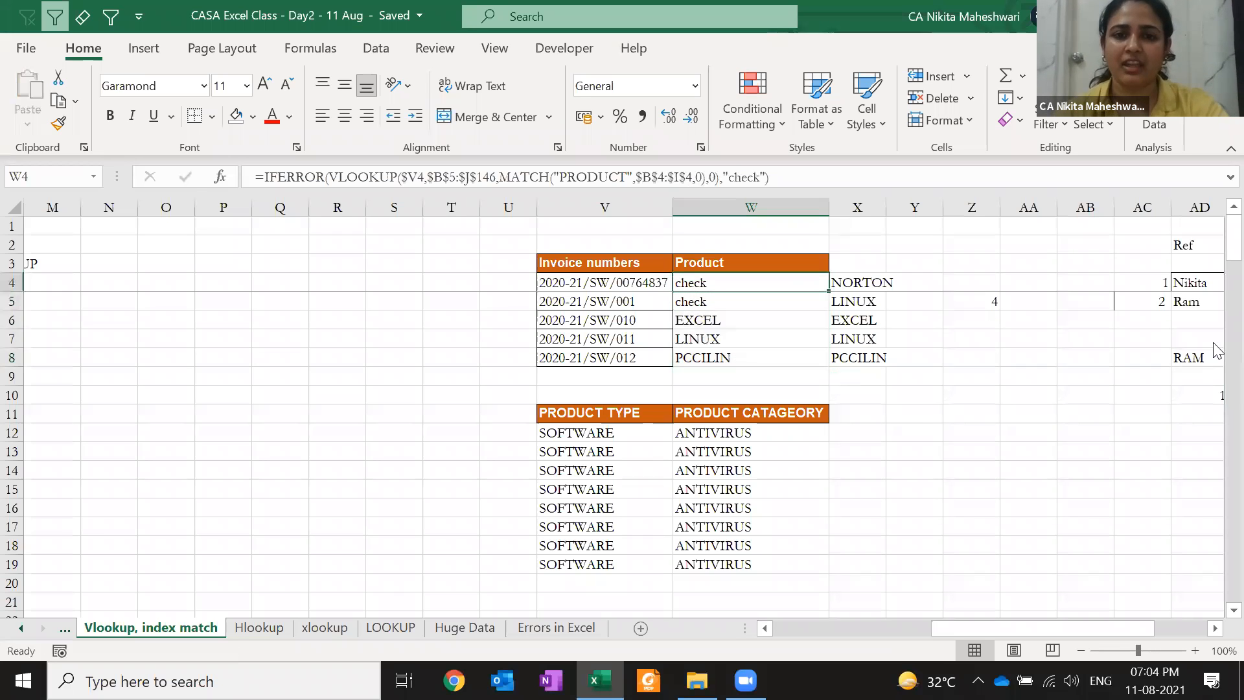
{"action": "key", "text": "F2"}
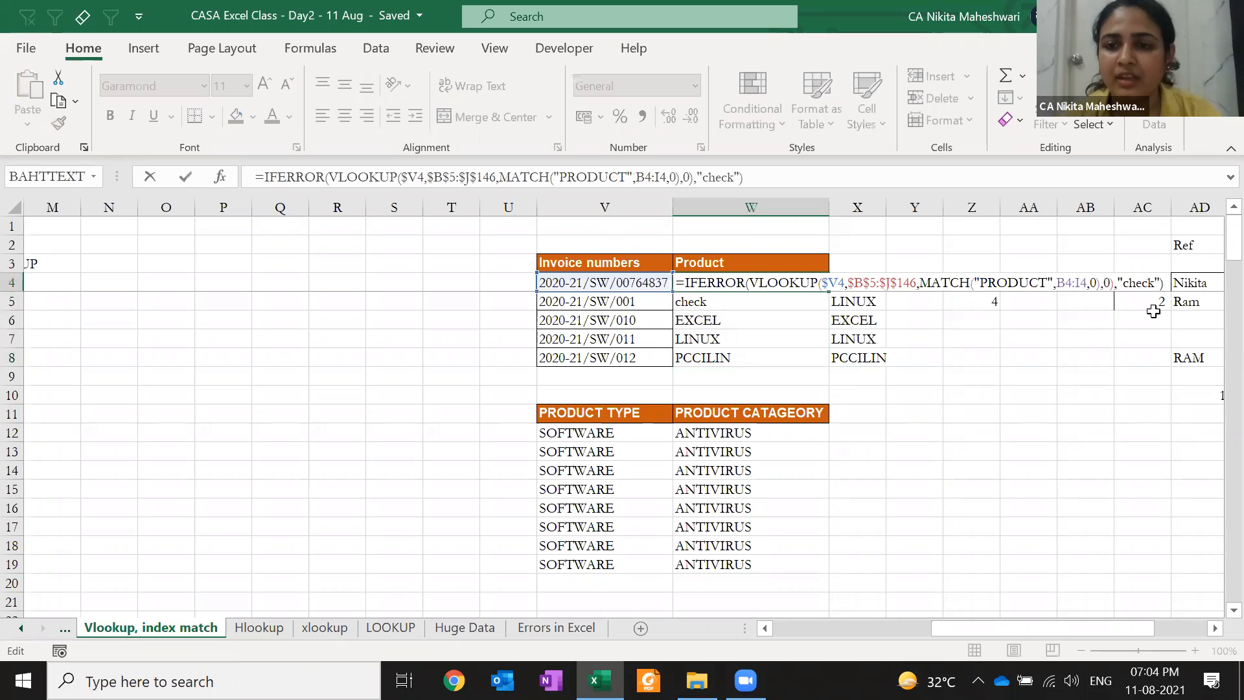
{"action": "left_click", "coordinate": [1087, 283]}
{"action": "key", "text": "F4"}
{"action": "key", "text": "F4"}
{"action": "key", "text": "F4"}
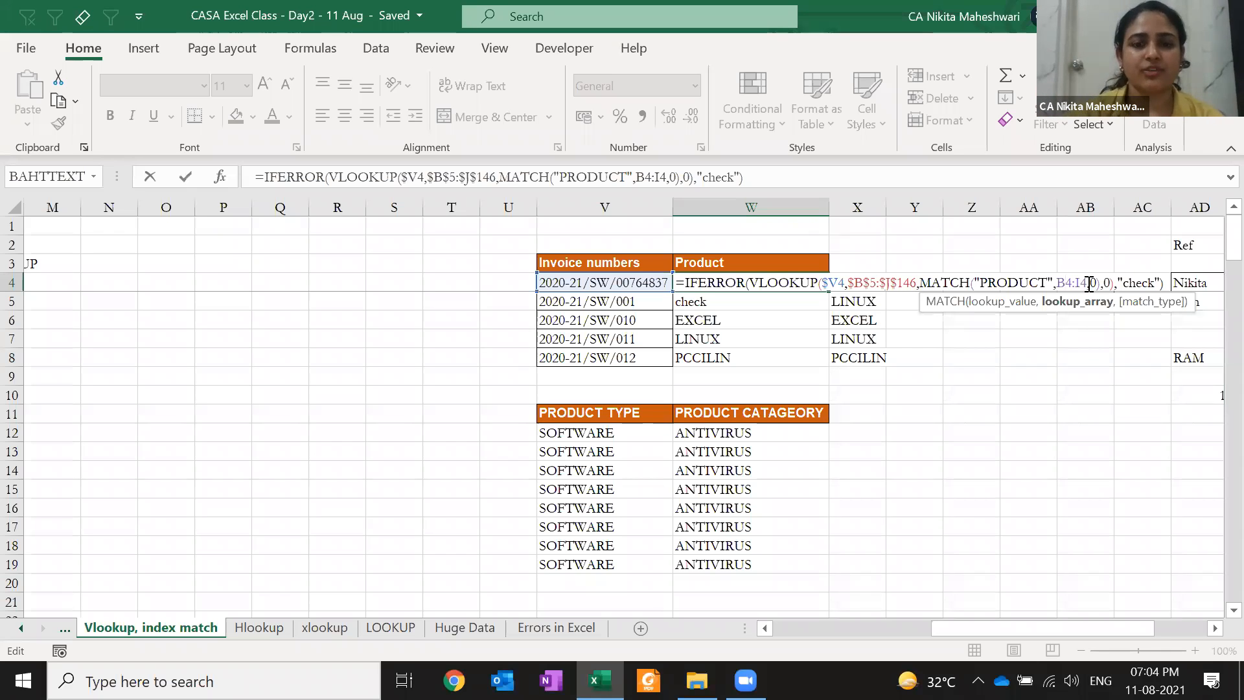
Anchor W4's MATCH range as $B$4:$I$4 and fill the formula into W5:W8
{"action": "key", "text": "F4"}
{"action": "left_click", "coordinate": [1089, 283]}
{"action": "key", "text": "F4"}
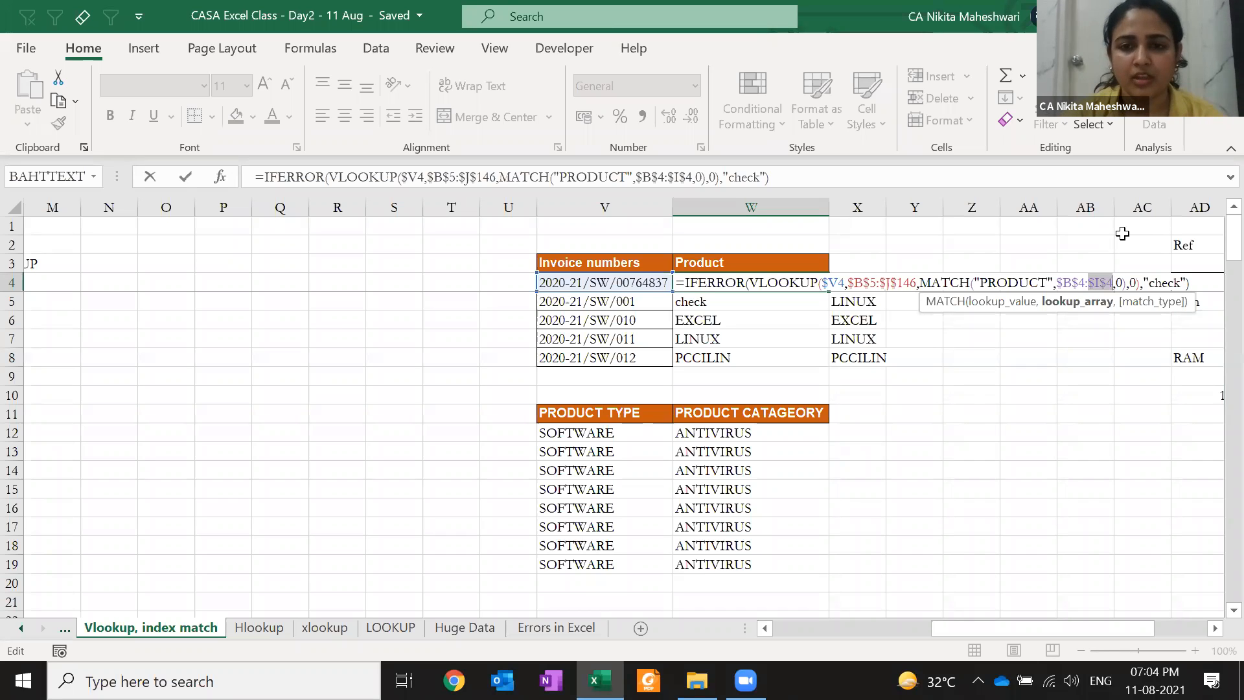
{"action": "key", "text": "Return"}
{"action": "key", "text": "Up"}
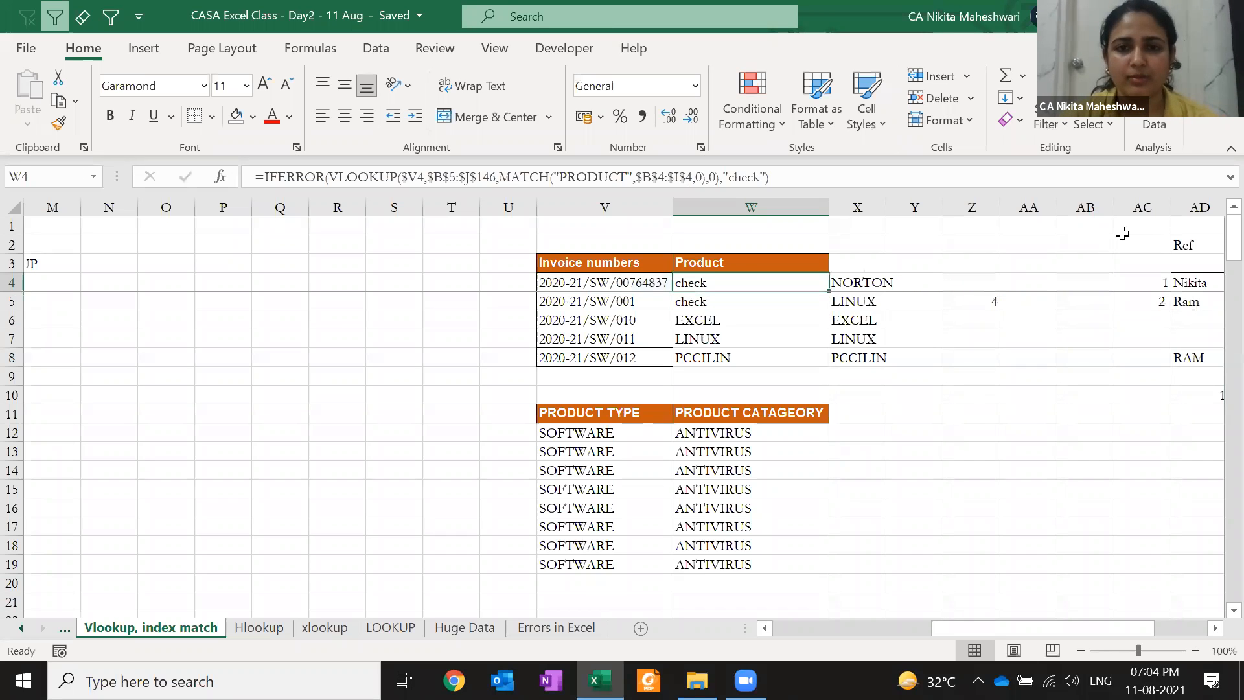
{"action": "key", "text": "ctrl+c"}
{"action": "key", "text": "shift+Down"}
{"action": "key", "text": "shift+Down"}
{"action": "key", "text": "shift+Down"}
{"action": "key", "text": "shift+Down"}
{"action": "key", "text": "ctrl+v"}
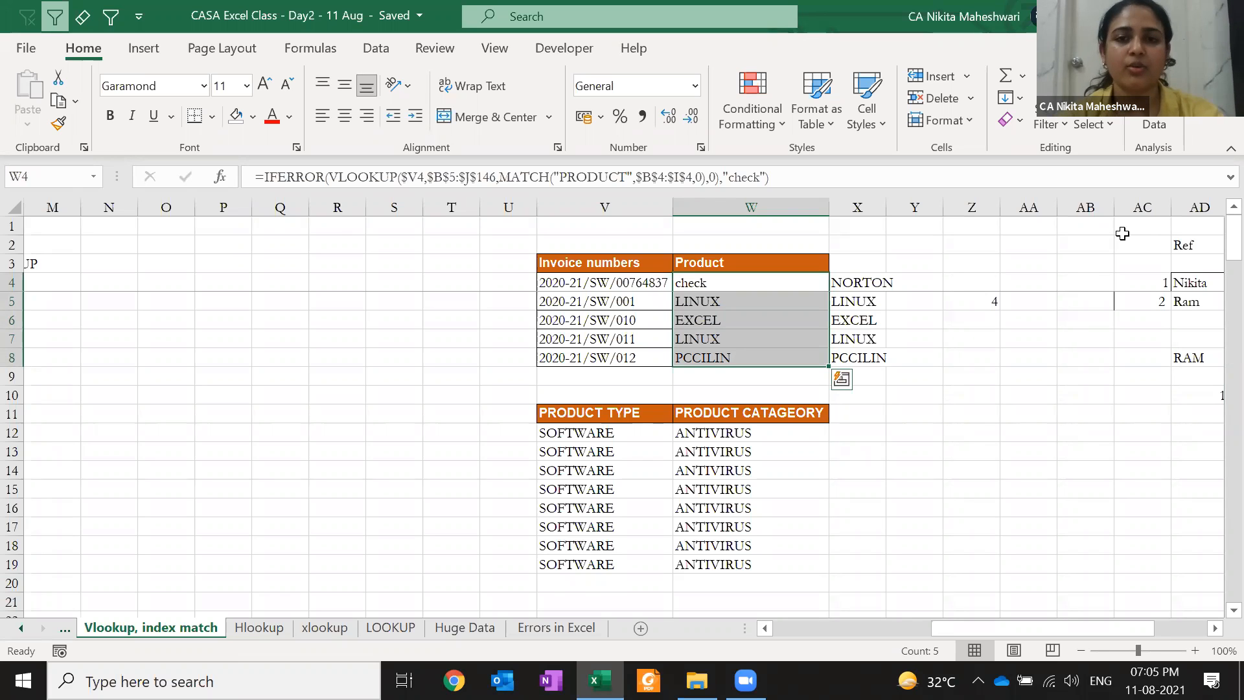
Change V4's invoice number to 2020-21/SW/007 so W4 returns NORTON
{"action": "key", "text": "Left"}
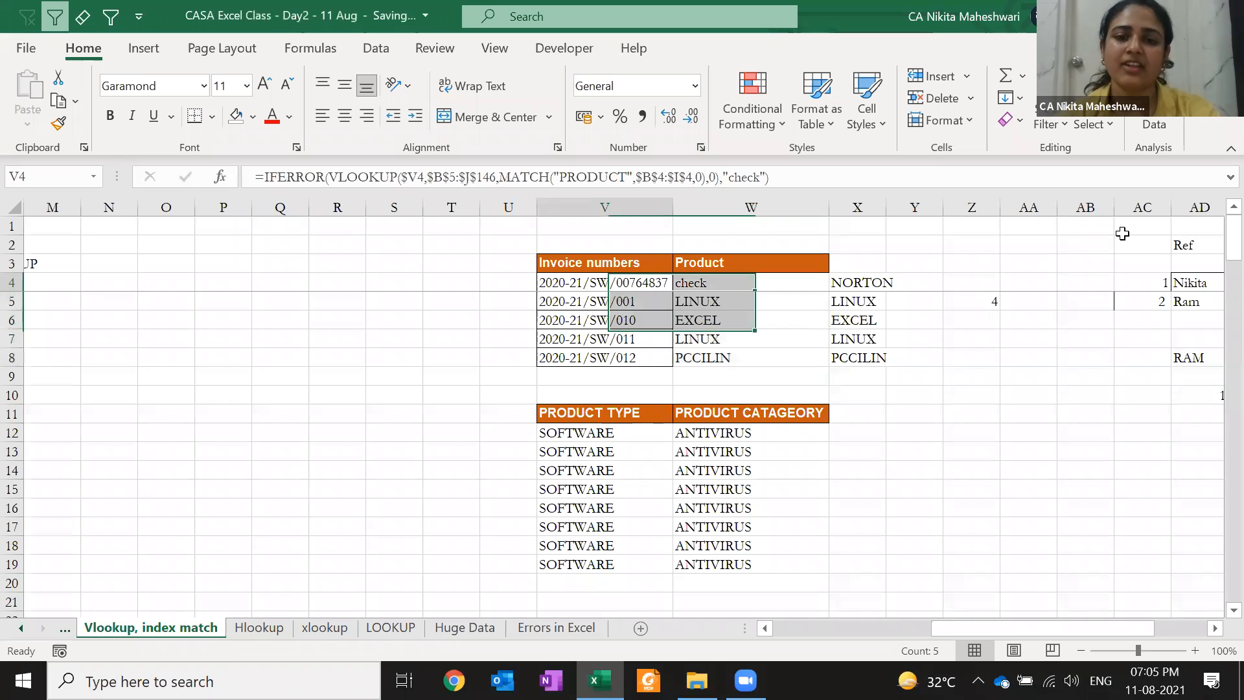
{"action": "key", "text": "F2"}
{"action": "key", "text": "BackSpace"}
{"action": "key", "text": "BackSpace"}
{"action": "key", "text": "BackSpace"}
{"action": "key", "text": "BackSpace"}
{"action": "key", "text": "BackSpace"}
{"action": "key", "text": "ctrl+Return"}
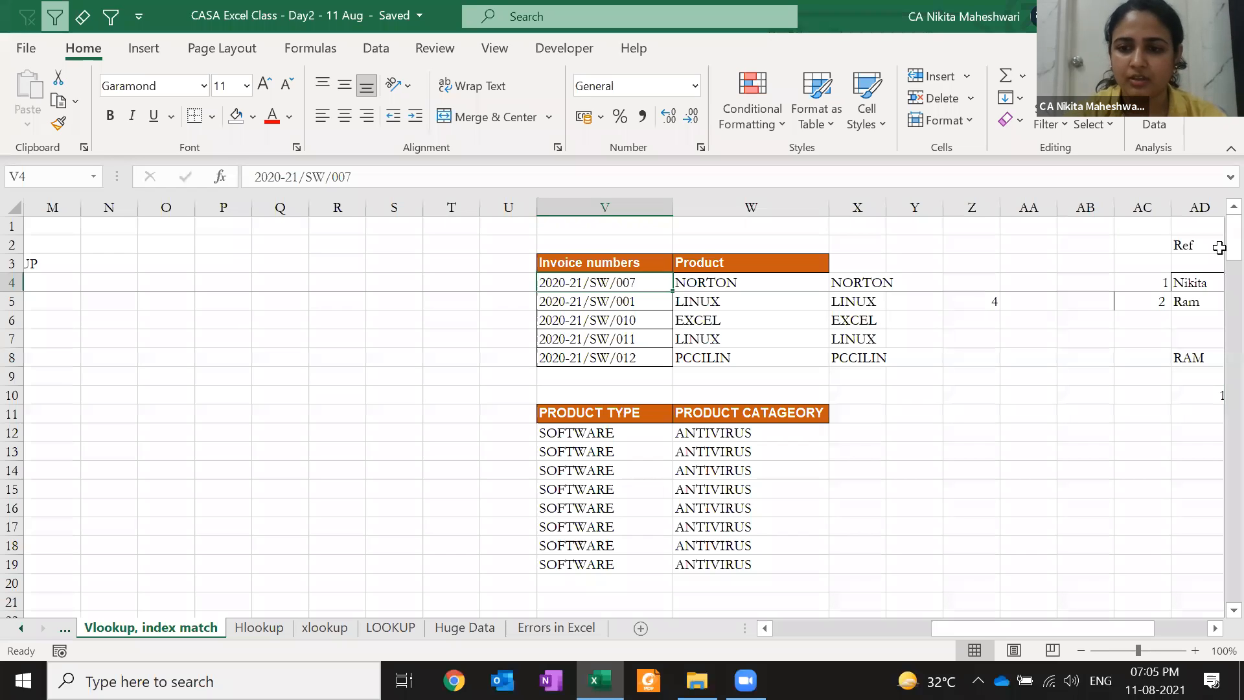
Open the Errors in Excel sheet, where E4's =10000/F1 shows #DIV/0!
{"action": "left_click", "coordinate": [1220, 248]}
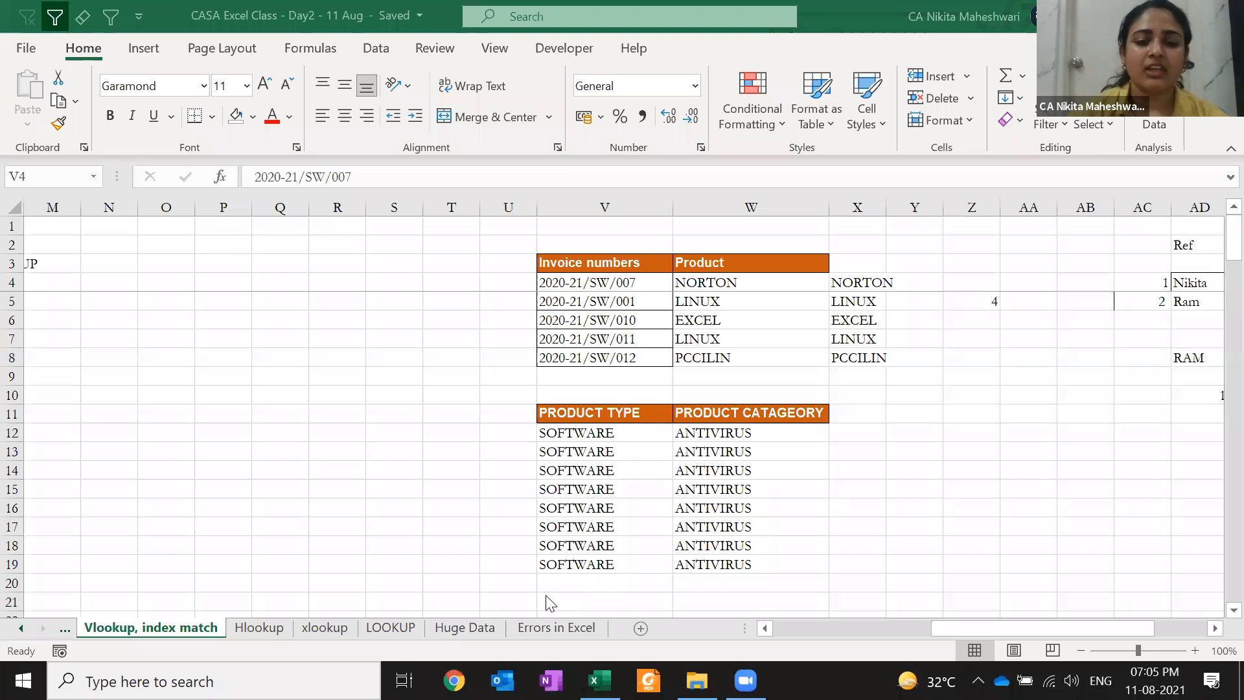
{"action": "left_click", "coordinate": [534, 630]}
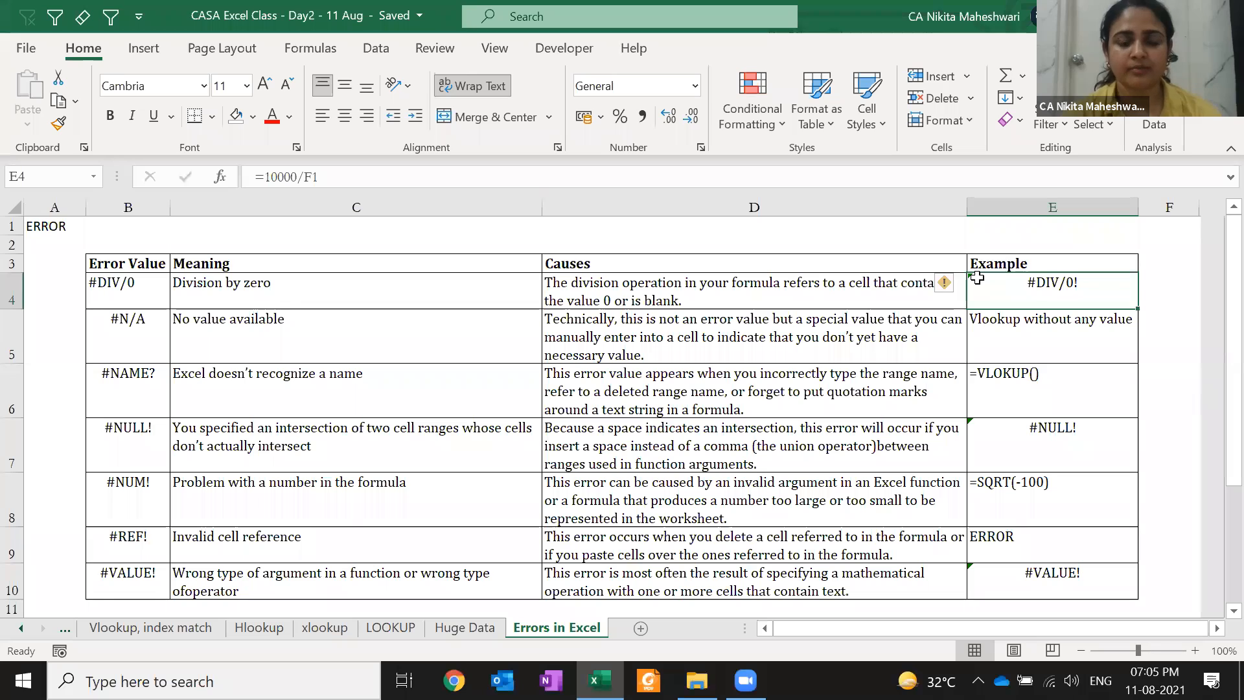
Wrap E4's =10000/F1 in IFERROR with 0 as the fallback
{"action": "double_click", "coordinate": [977, 279]}
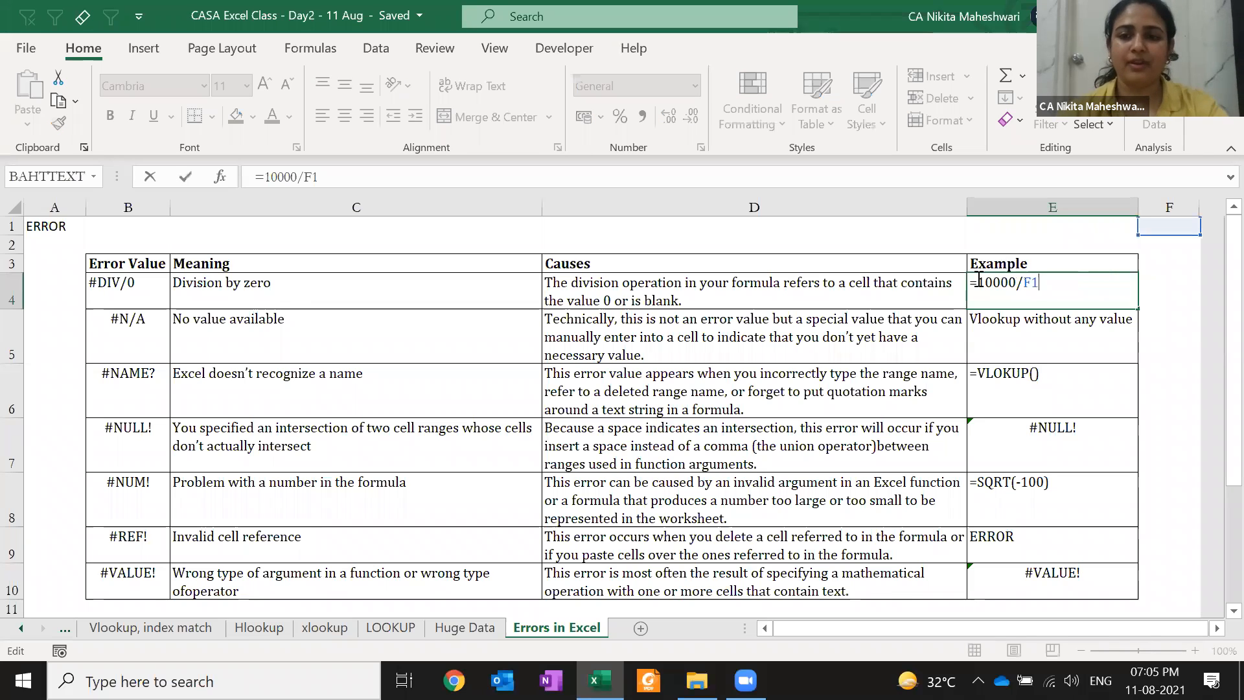
{"action": "type", "text": "IFERROR("}
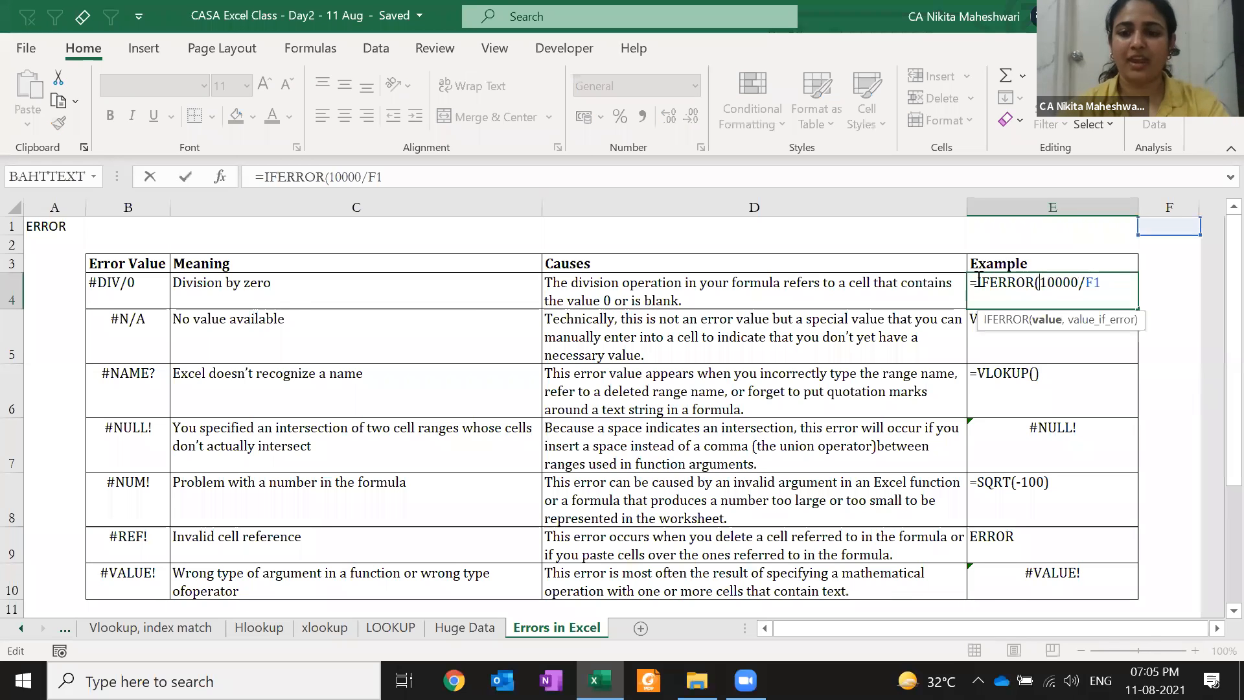
{"action": "type", "text": ",)"}
{"action": "type", "text": "0"}
{"action": "key", "text": "Return"}
{"action": "left_click", "coordinate": [977, 279]}
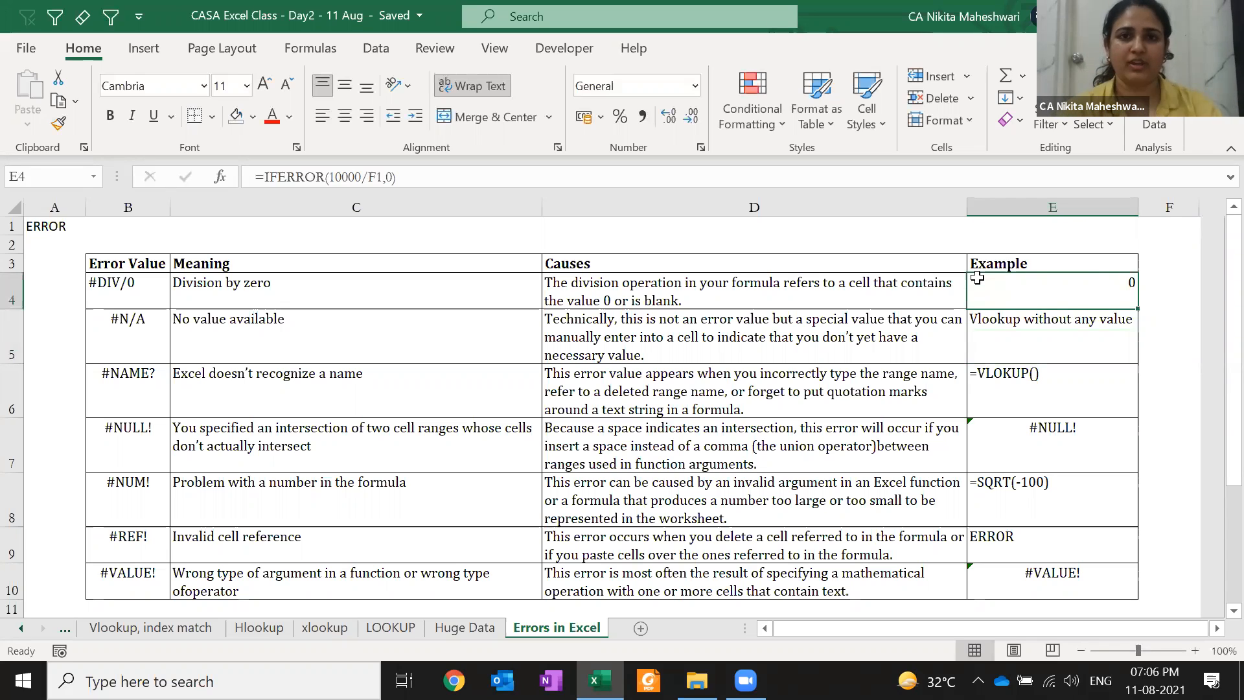
Change E4's fallback to "error removed", then return to the Vlookup, index match sheet
{"action": "key", "text": "F2"}
{"action": "key", "text": "Left"}
{"action": "key", "text": "shift+Left"}
{"action": "type", "text": "\"e"}
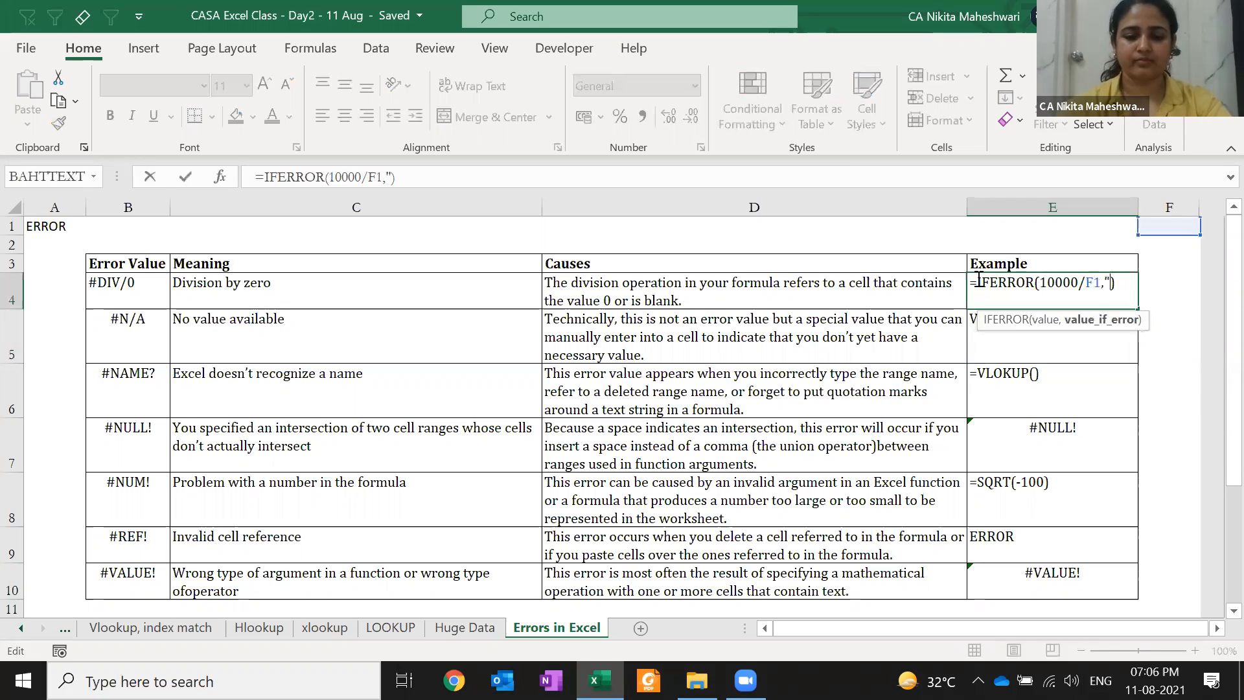
{"action": "type", "text": "rror removed\""}
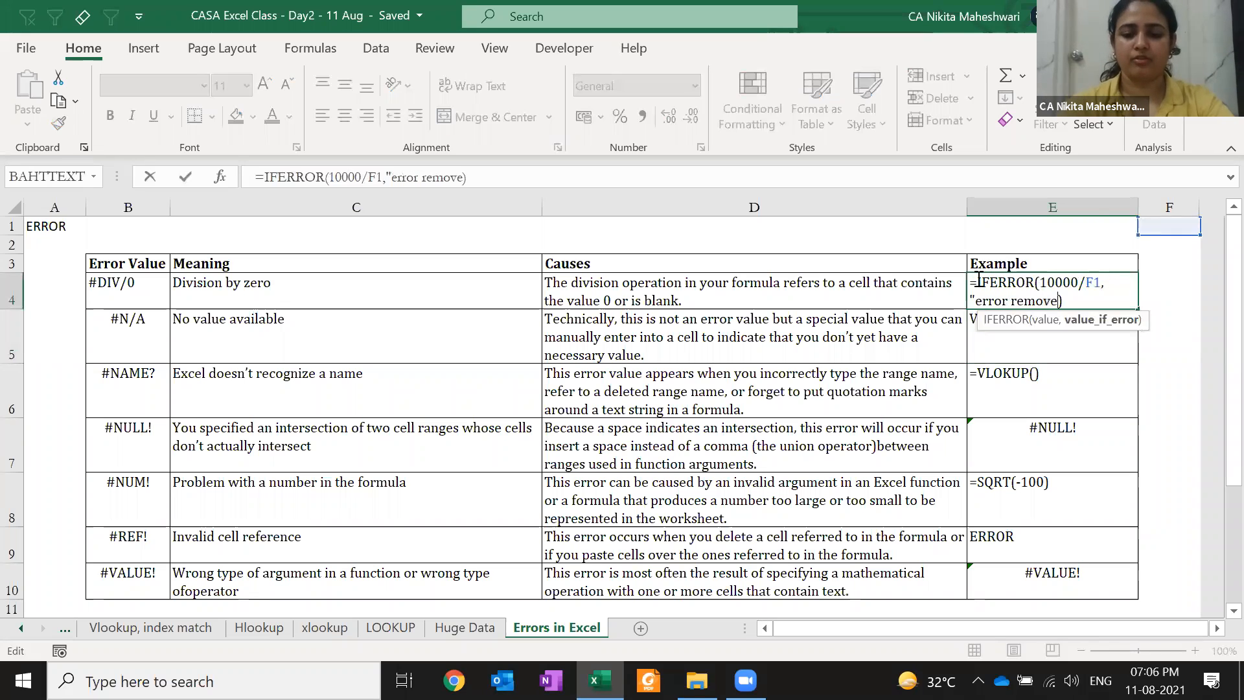
{"action": "key", "text": "ctrl+Return"}
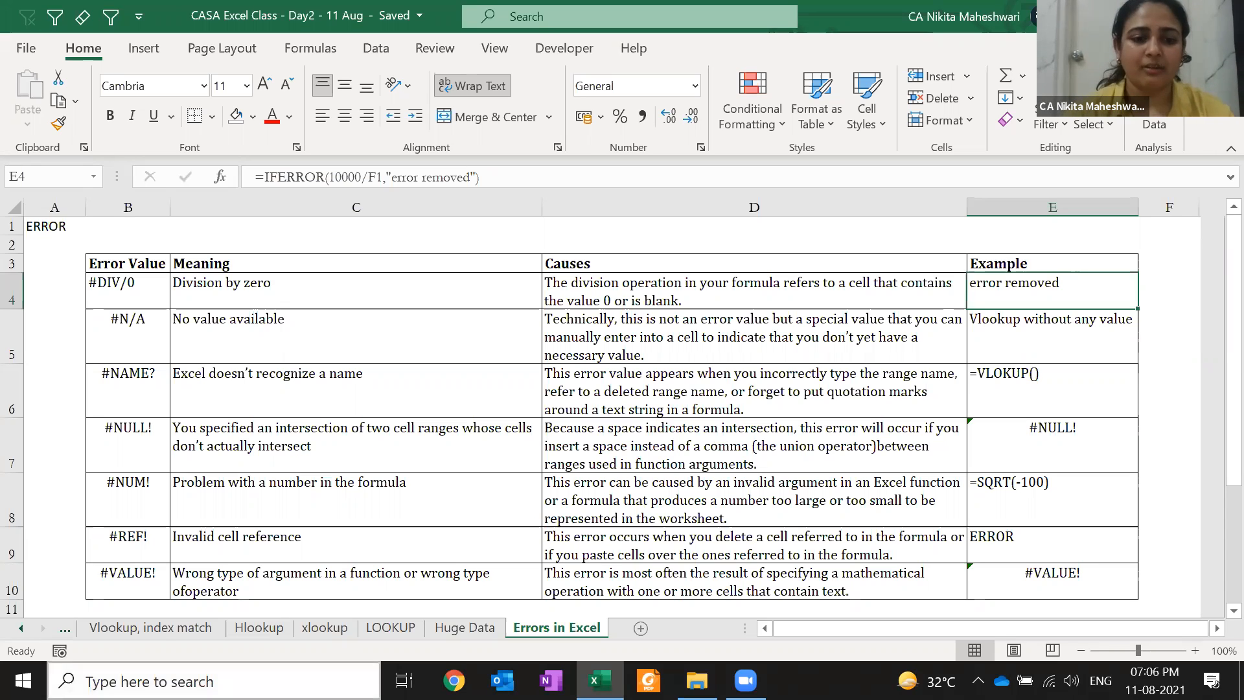
{"action": "left_click", "coordinate": [159, 623]}
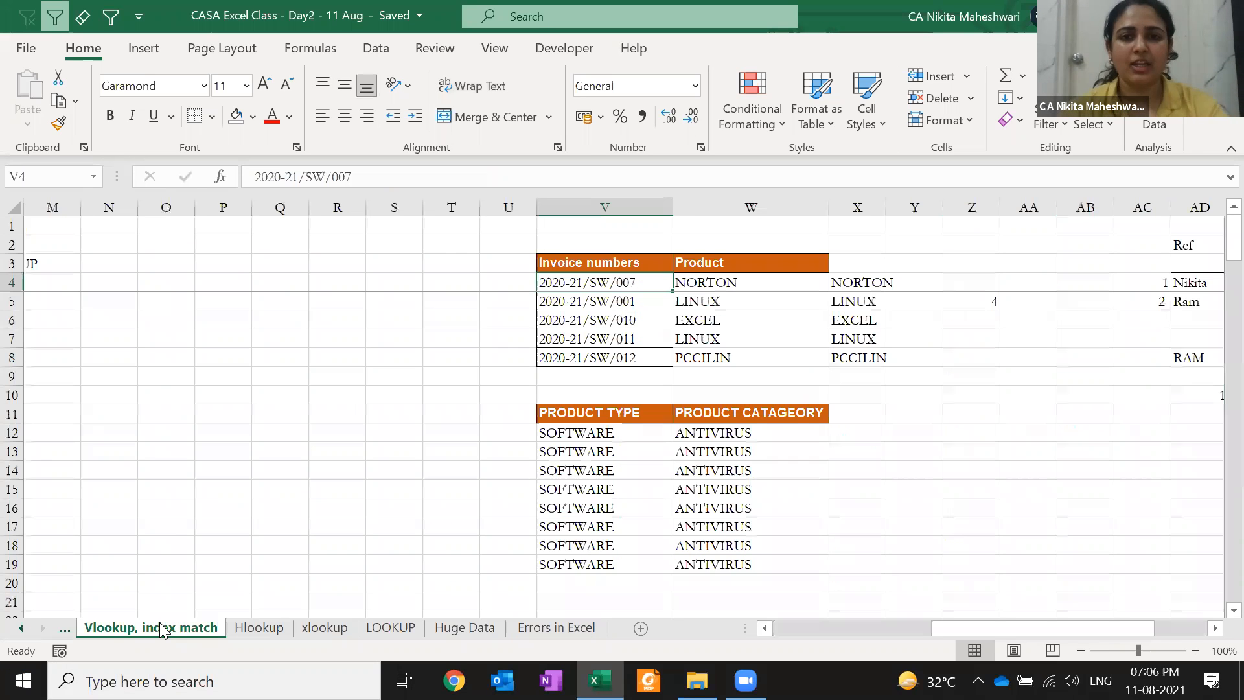
Go to the xlookup sheet and select the syntax rows A1:A4 at the top
{"action": "left_click", "coordinate": [112, 453]}
{"action": "key", "text": "Left"}
{"action": "key", "text": "Left"}
{"action": "key", "text": "Left"}
{"action": "key", "text": "Left"}
{"action": "key", "text": "Left"}
{"action": "key", "text": "Left"}
{"action": "key", "text": "Left"}
{"action": "key", "text": "Left"}
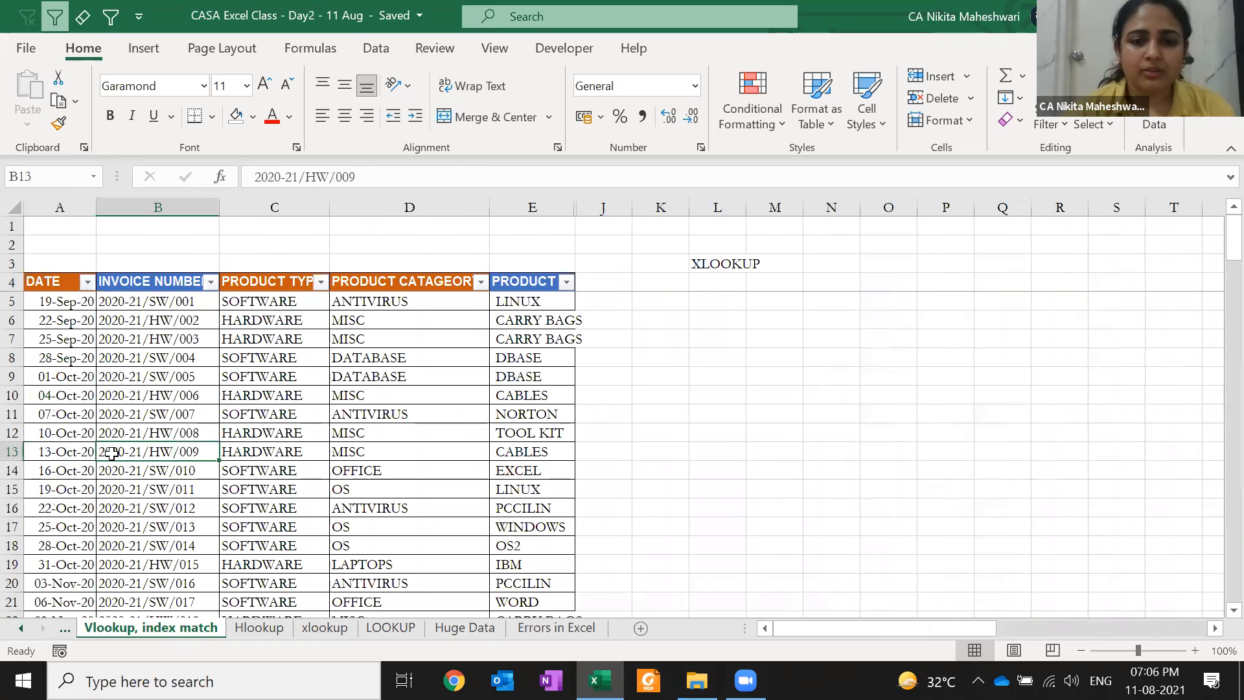
{"action": "left_click", "coordinate": [323, 627]}
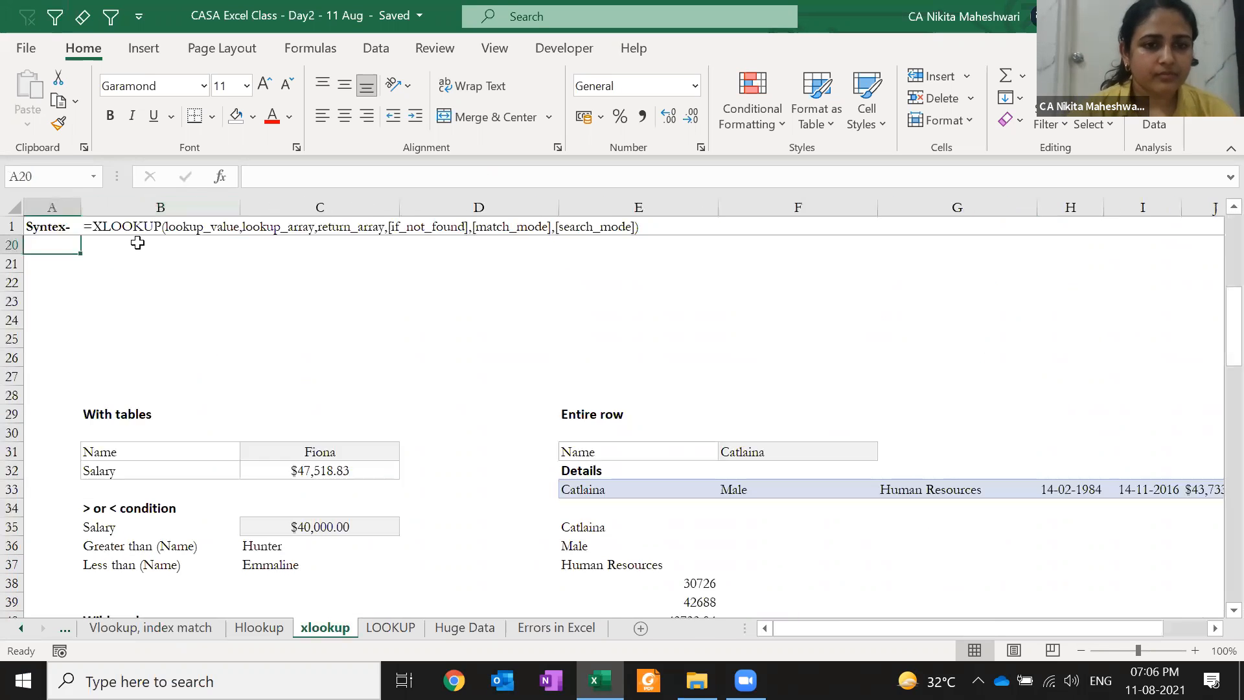
{"action": "key", "text": "Up"}
{"action": "key", "text": "ctrl+Up"}
{"action": "key", "text": "Down"}
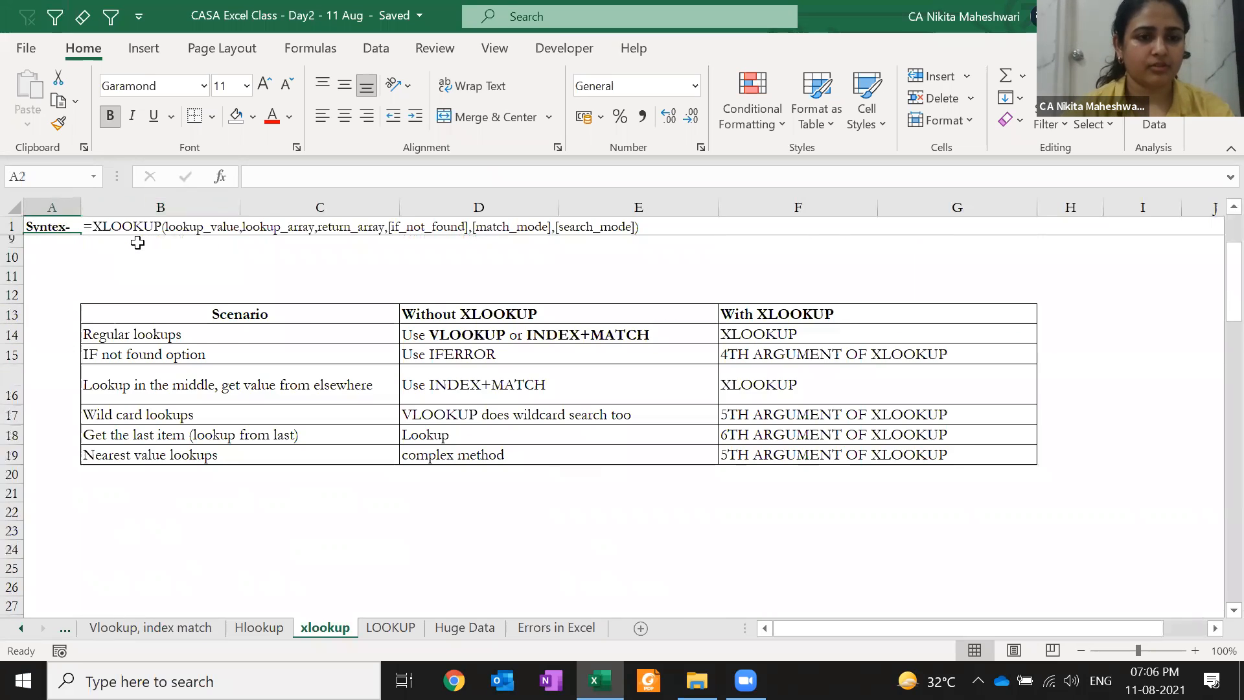
{"action": "key", "text": "Right"}
{"action": "key", "text": "Up"}
{"action": "key", "text": "Left"}
{"action": "key", "text": "shift+Down"}
{"action": "key", "text": "shift+Down"}
{"action": "key", "text": "shift+Down"}
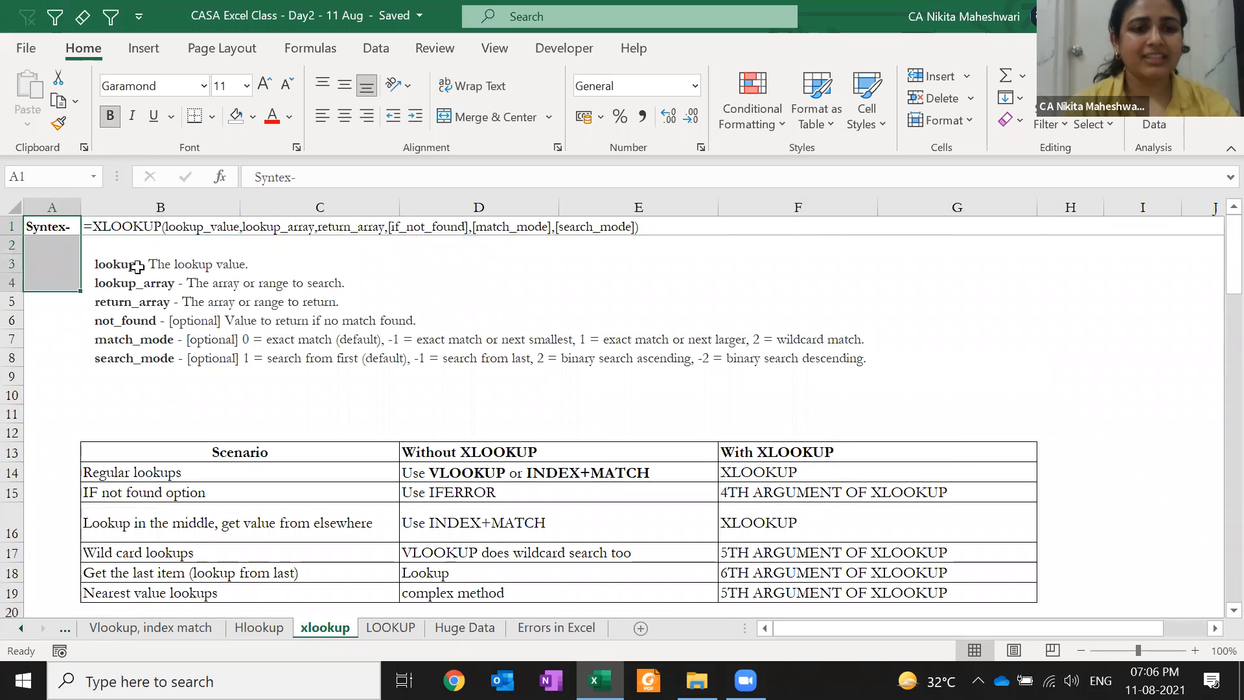
Select the Lookup entry in the comparison table, then return to the Syntex- label in A1
{"action": "left_click", "coordinate": [162, 409]}
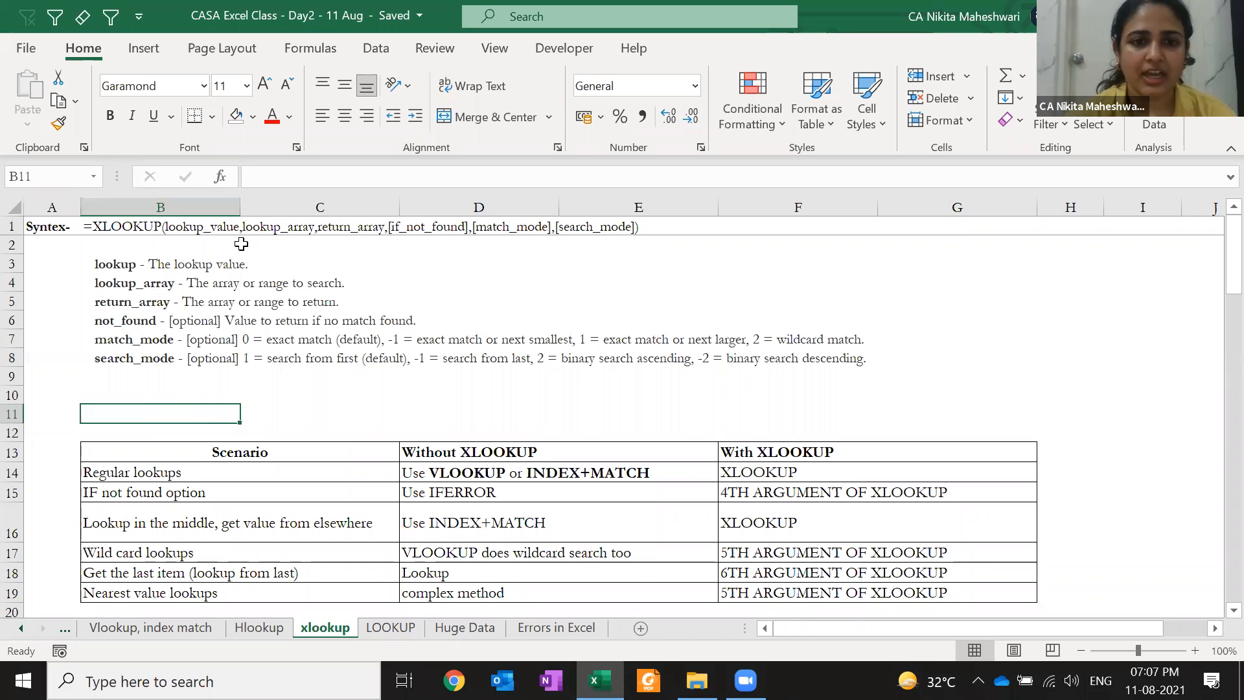
{"action": "left_click", "coordinate": [660, 571]}
{"action": "scroll", "coordinate": [392, 368], "scroll_direction": "up", "scroll_amount": 1}
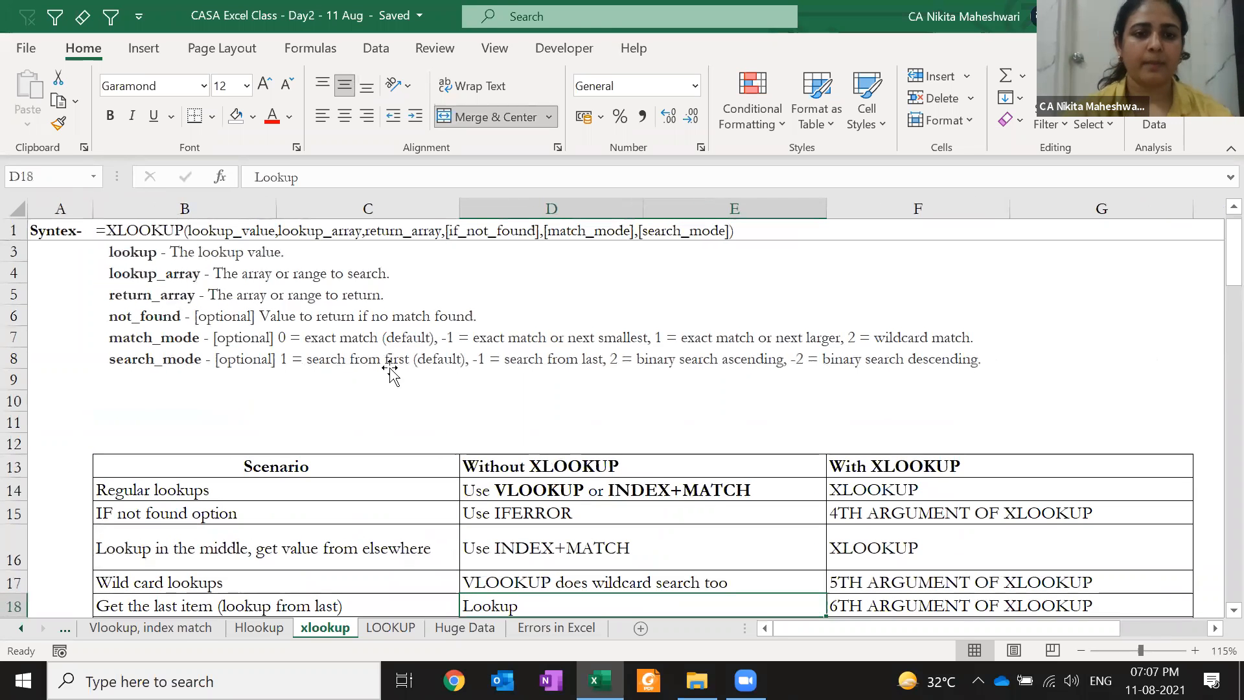
{"action": "key", "text": "ctrl+Home"}
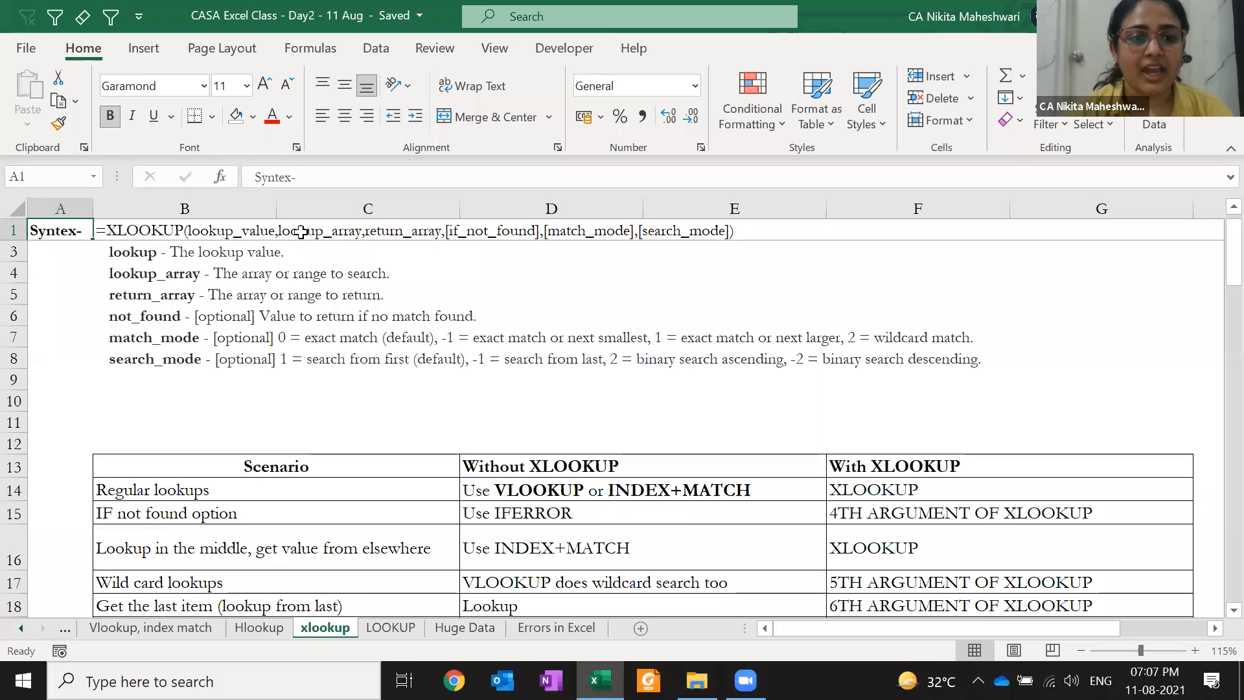
Put spaces around each comma between the XLOOKUP arguments in B1's syntax line, then confirm the edit
{"action": "double_click", "coordinate": [272, 230]}
{"action": "key", "text": "Right"}
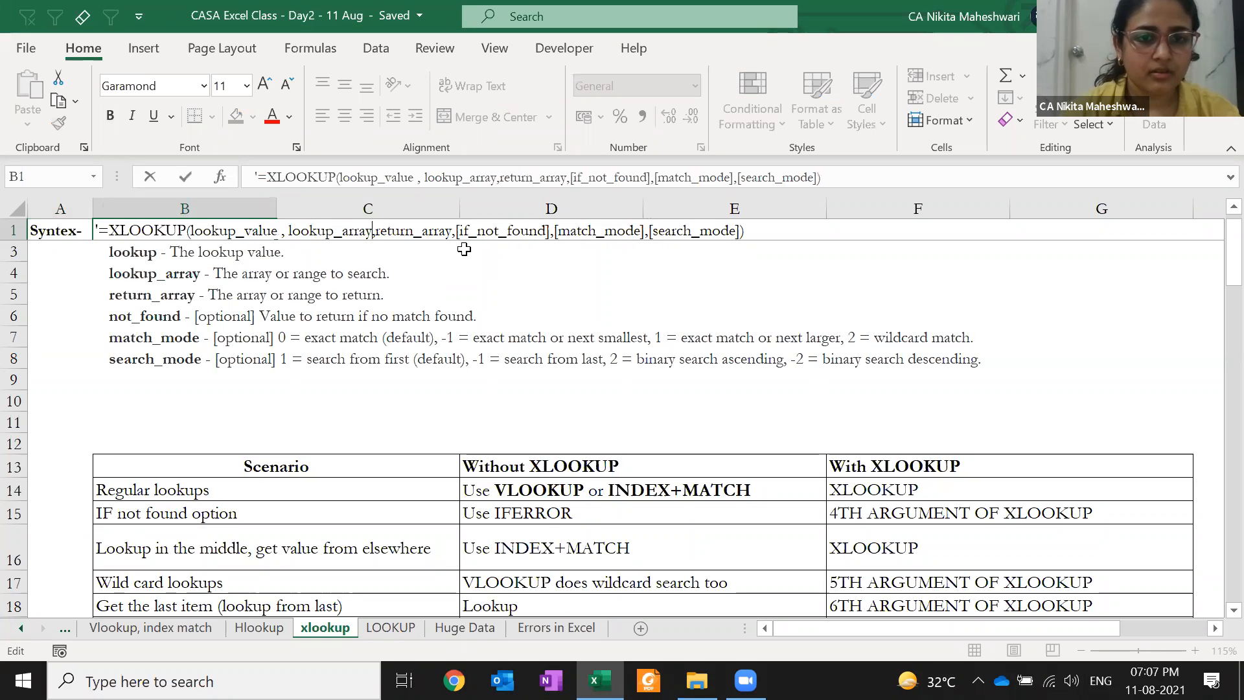
{"action": "key", "text": "Right"}
{"action": "key", "text": "Right"}
{"action": "key", "text": "Right"}
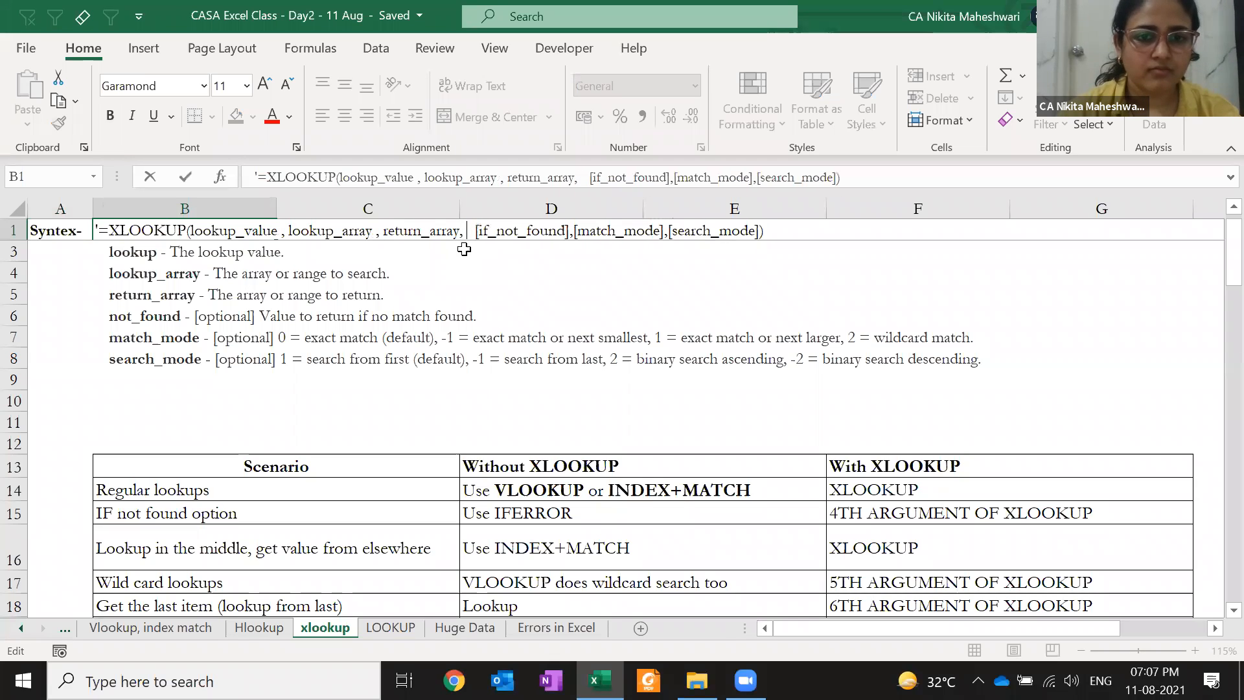
{"action": "key", "text": "Left"}
{"action": "key", "text": "Right"}
{"action": "key", "text": "Right"}
{"action": "key", "text": "Right"}
{"action": "key", "text": "Right"}
{"action": "key", "text": "Right"}
{"action": "key", "text": "Right"}
{"action": "key", "text": "Right"}
{"action": "key", "text": "Right"}
{"action": "key", "text": "Right"}
{"action": "key", "text": "Right"}
{"action": "key", "text": "Right"}
{"action": "key", "text": "Right"}
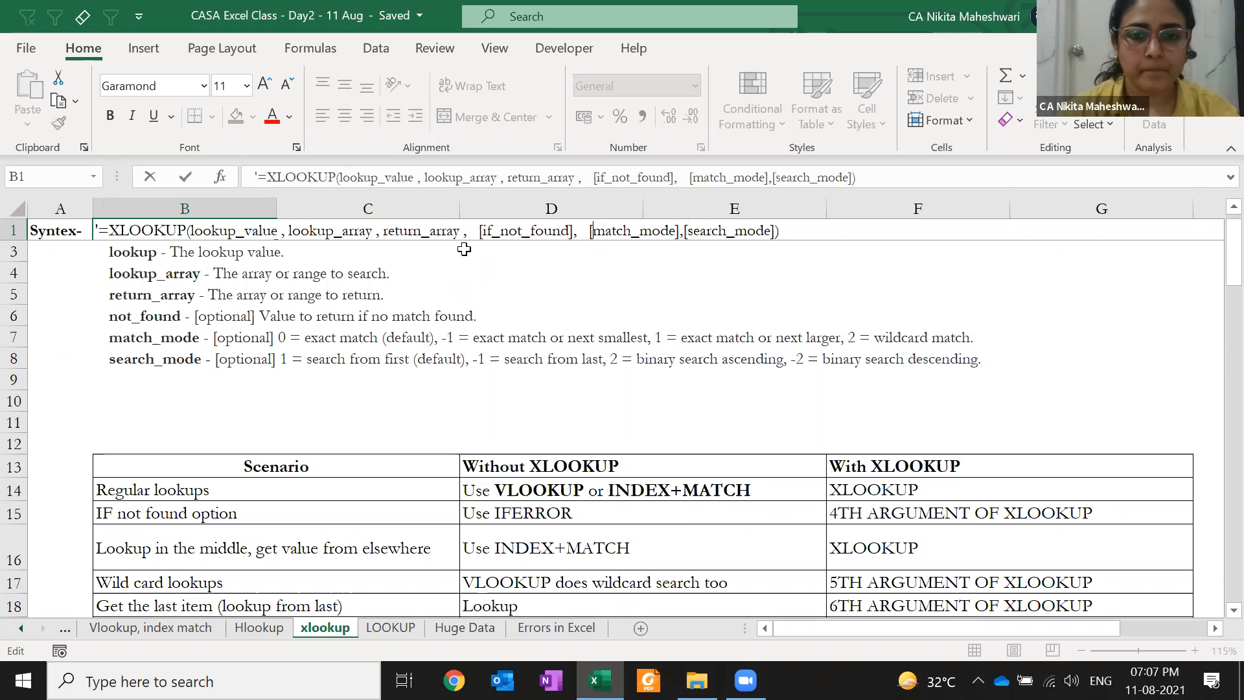
{"action": "key", "text": "Return"}
{"action": "key", "text": "Up"}
{"action": "left_click", "coordinate": [64, 313]}
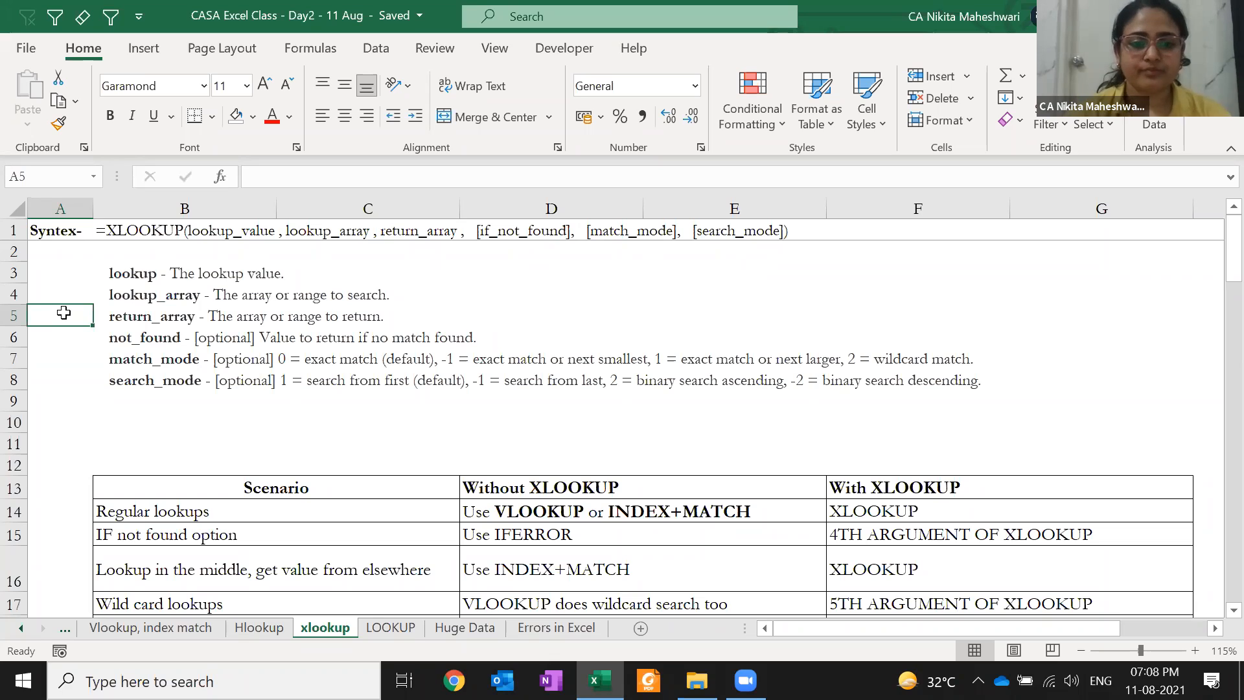
Starting at G2, enter the sample numbers 2, 3, 1, 5 and 4 down column G
{"action": "left_click", "coordinate": [66, 364]}
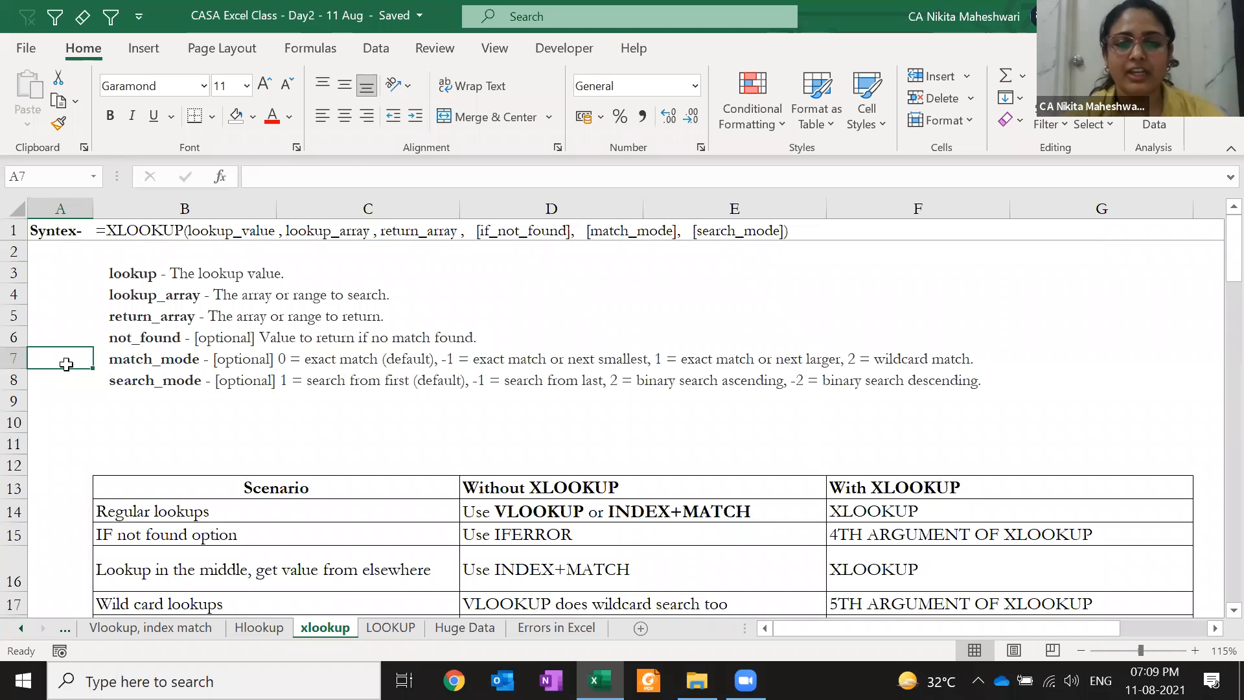
{"action": "left_click", "coordinate": [1096, 248]}
{"action": "key", "text": "Right"}
{"action": "key", "text": "Left"}
{"action": "type", "text": "2"}
{"action": "key", "text": "Return"}
{"action": "type", "text": "3"}
{"action": "key", "text": "Return"}
{"action": "type", "text": "1"}
{"action": "key", "text": "Return"}
{"action": "type", "text": "5"}
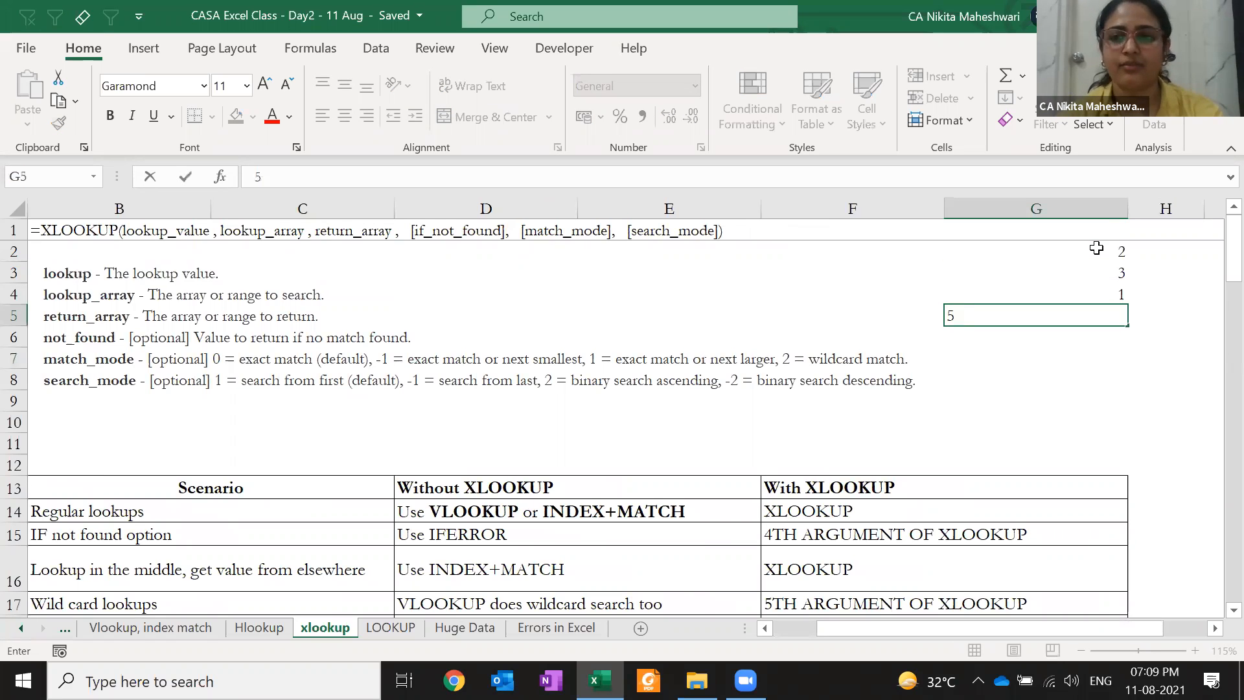
{"action": "key", "text": "Return"}
{"action": "key", "text": "Up"}
{"action": "key", "text": "Return"}
{"action": "type", "text": "4"}
{"action": "key", "text": "Return"}
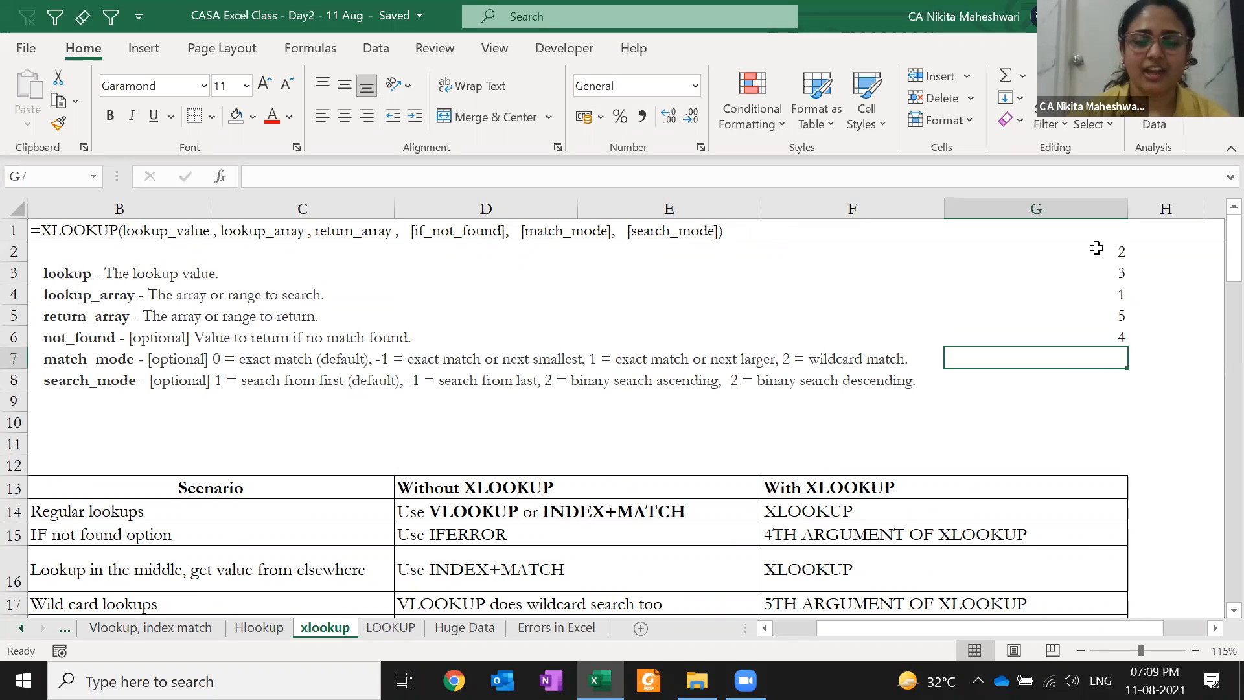
Select the new numbers in column G, then return to column A on the search_mode row
{"action": "left_click_drag", "start_coordinate": [1084, 232], "coordinate": [1084, 300]}
{"action": "left_click_drag", "start_coordinate": [1091, 360], "coordinate": [1095, 294]}
{"action": "left_click_drag", "start_coordinate": [1091, 251], "coordinate": [1092, 331]}
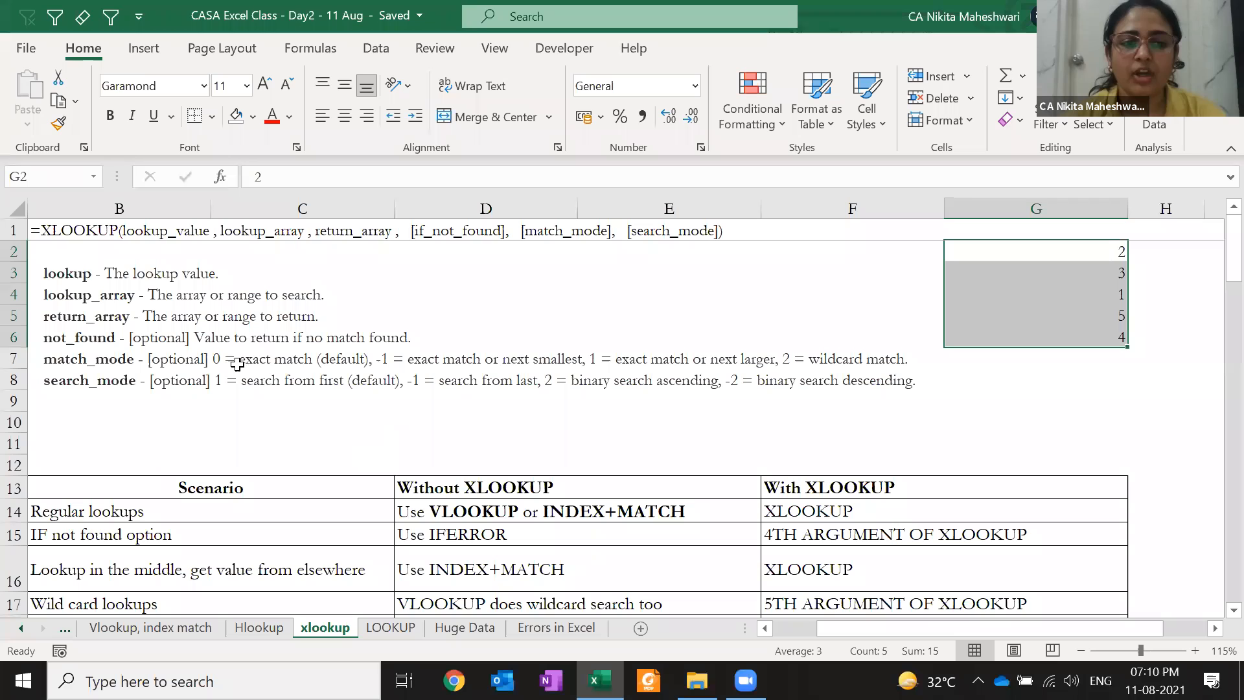
{"action": "left_click", "coordinate": [260, 358]}
{"action": "key", "text": "Left"}
{"action": "key", "text": "Left"}
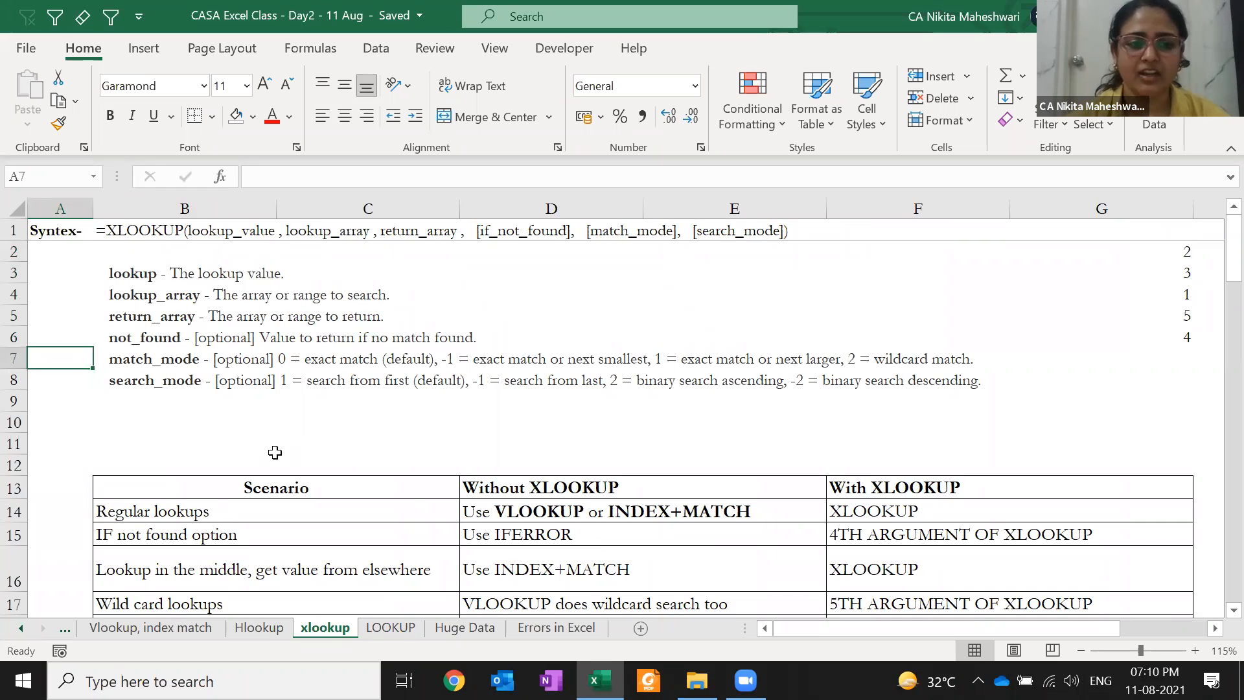
{"action": "key", "text": "Down"}
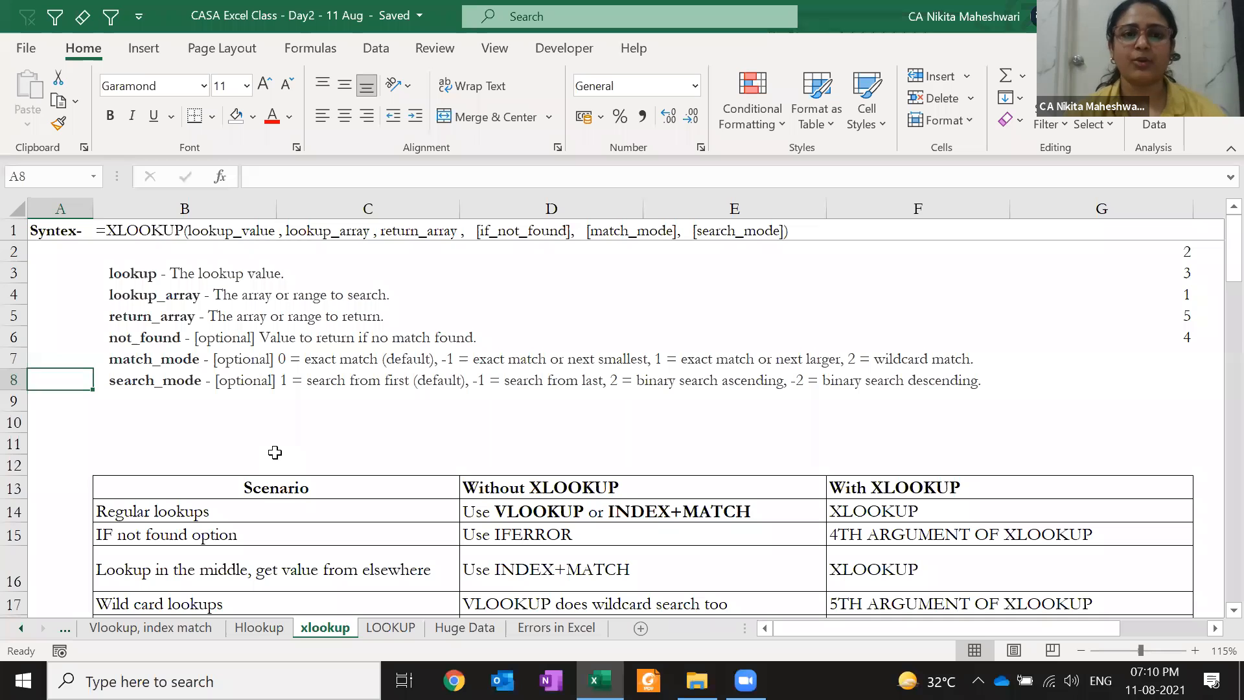
On the Vlookup, index match sheet, add an INVOICE NUMBER heading in L4 beside the table
{"action": "left_click", "coordinate": [163, 634]}
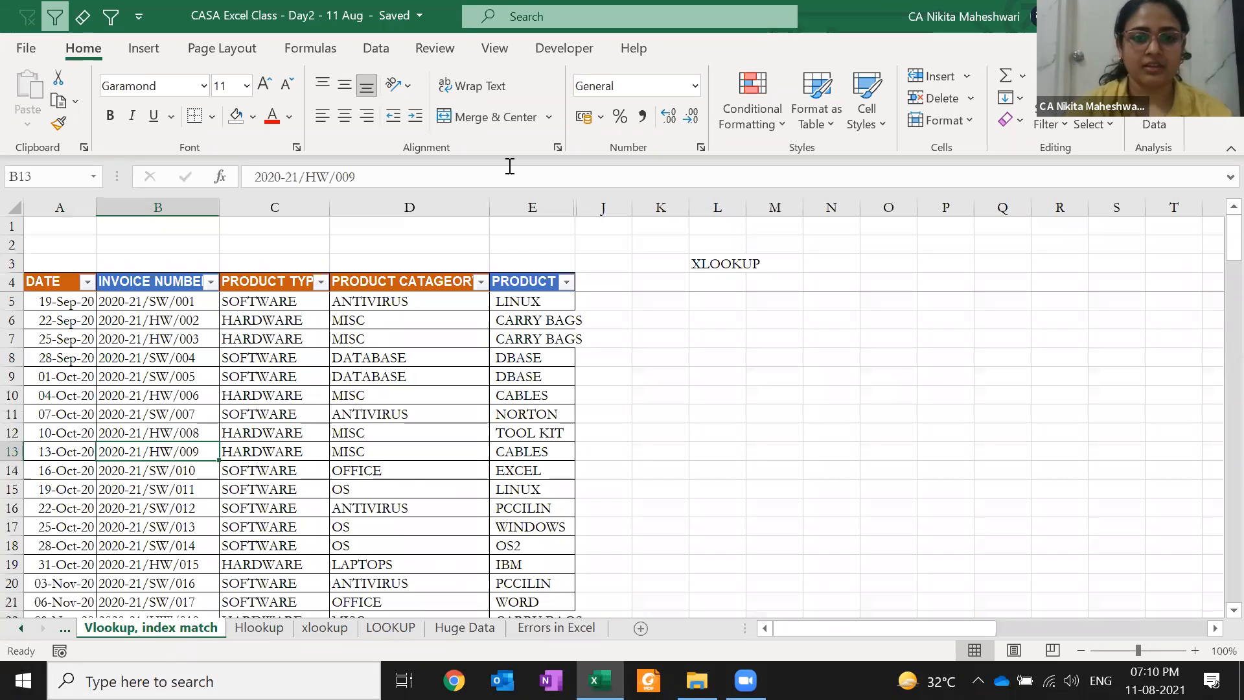
{"action": "key", "text": "Left"}
{"action": "key", "text": "ctrl+Up"}
{"action": "key", "text": "Right"}
{"action": "key", "text": "Right"}
{"action": "key", "text": "Right"}
{"action": "key", "text": "Right"}
{"action": "key", "text": "Right"}
{"action": "key", "text": "Right"}
{"action": "key", "text": "Right"}
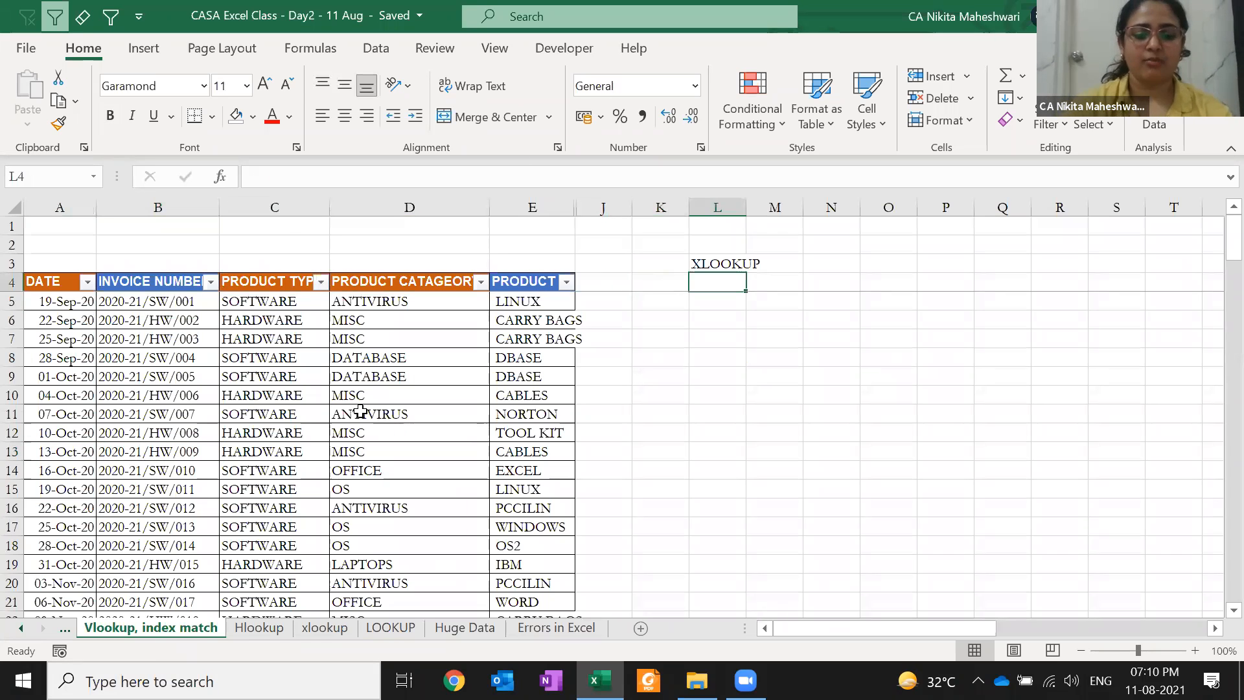
{"action": "type", "text": "INVOICE MU"}
{"action": "key", "text": "BackSpace"}
{"action": "key", "text": "BackSpace"}
{"action": "type", "text": "NUMBER"}
{"action": "key", "text": "Tab"}
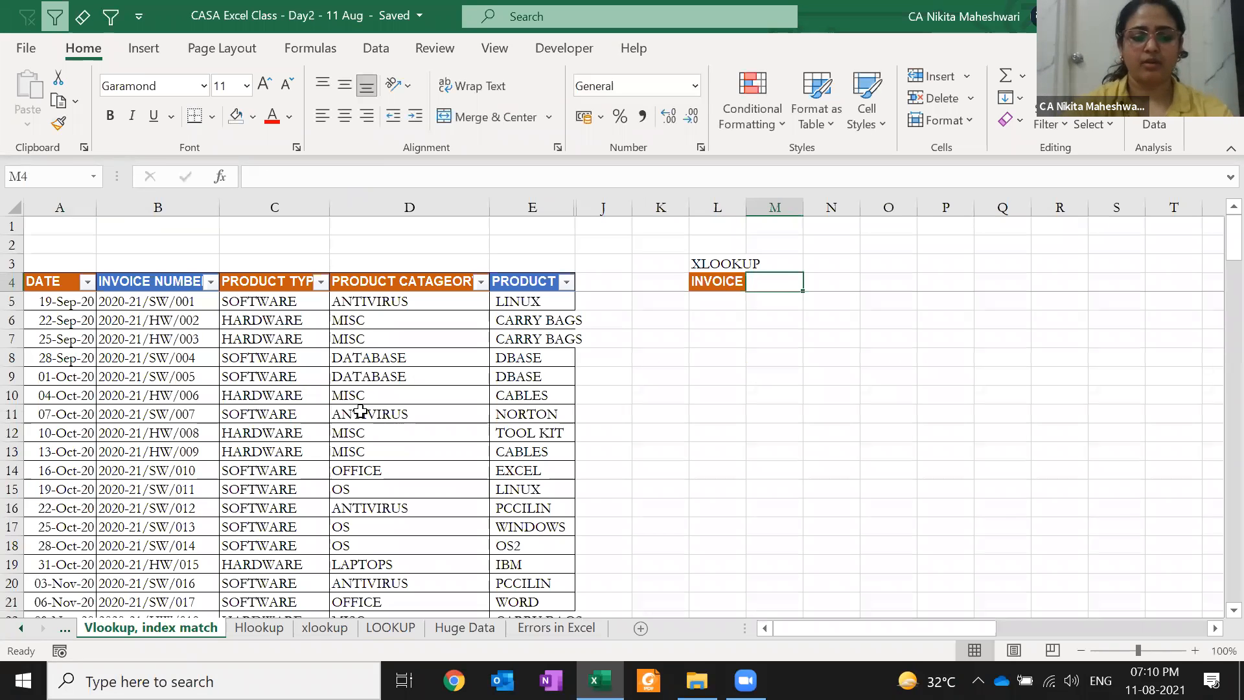
Add a DATE heading in M4 and auto-fit columns L and M to the headings
{"action": "type", "text": "DATE"}
{"action": "key", "text": "Return"}
{"action": "key", "text": "Up"}
{"action": "key", "text": "Left"}
{"action": "key", "text": "shift+Right"}
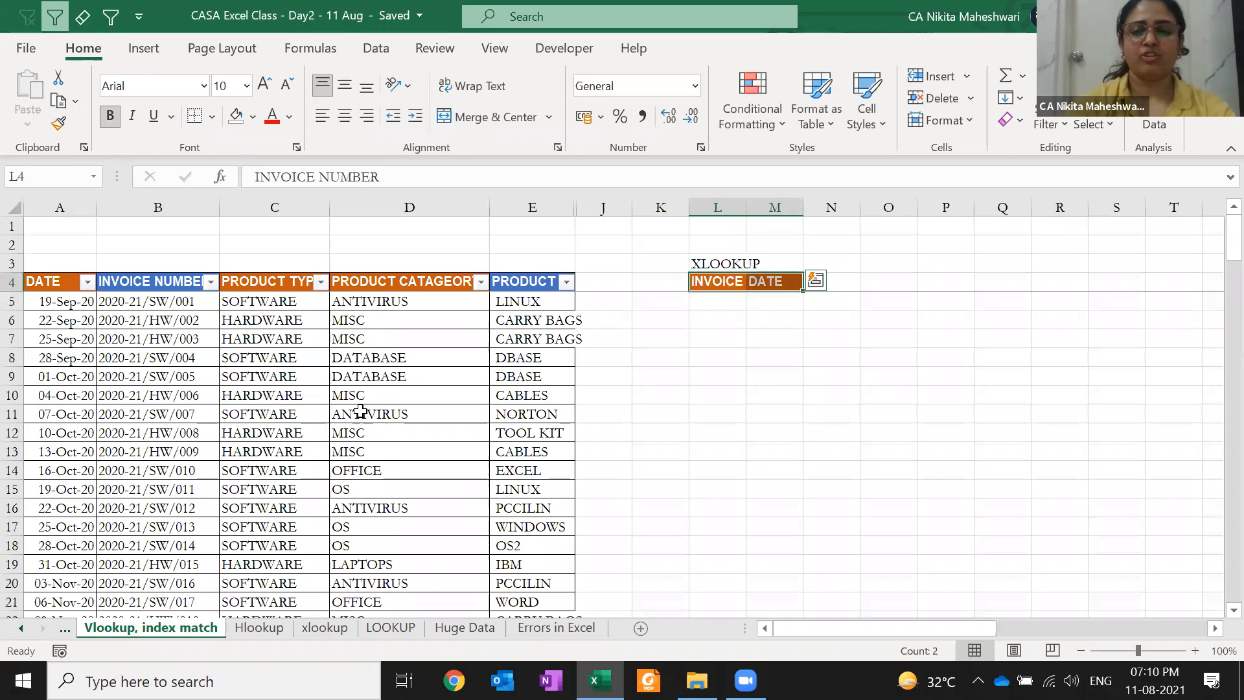
{"action": "key", "text": "alt+h"}
{"action": "key", "text": "o"}
{"action": "key", "text": "i"}
{"action": "key", "text": "Right"}
Delete the INVOICE NUMBER heading from L4 and paste a blank cell over it to clear the orange fill
{"action": "key", "text": "Up"}
{"action": "key", "text": "Left"}
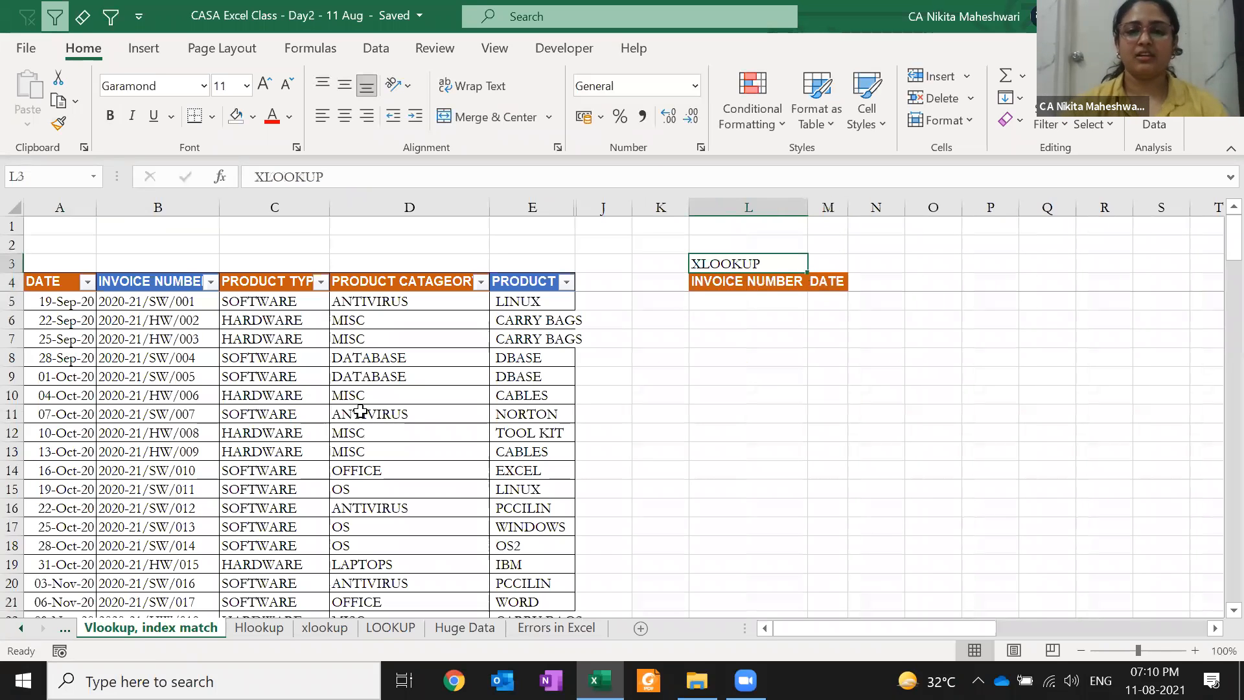
{"action": "key", "text": "ctrl+c"}
{"action": "key", "text": "Right"}
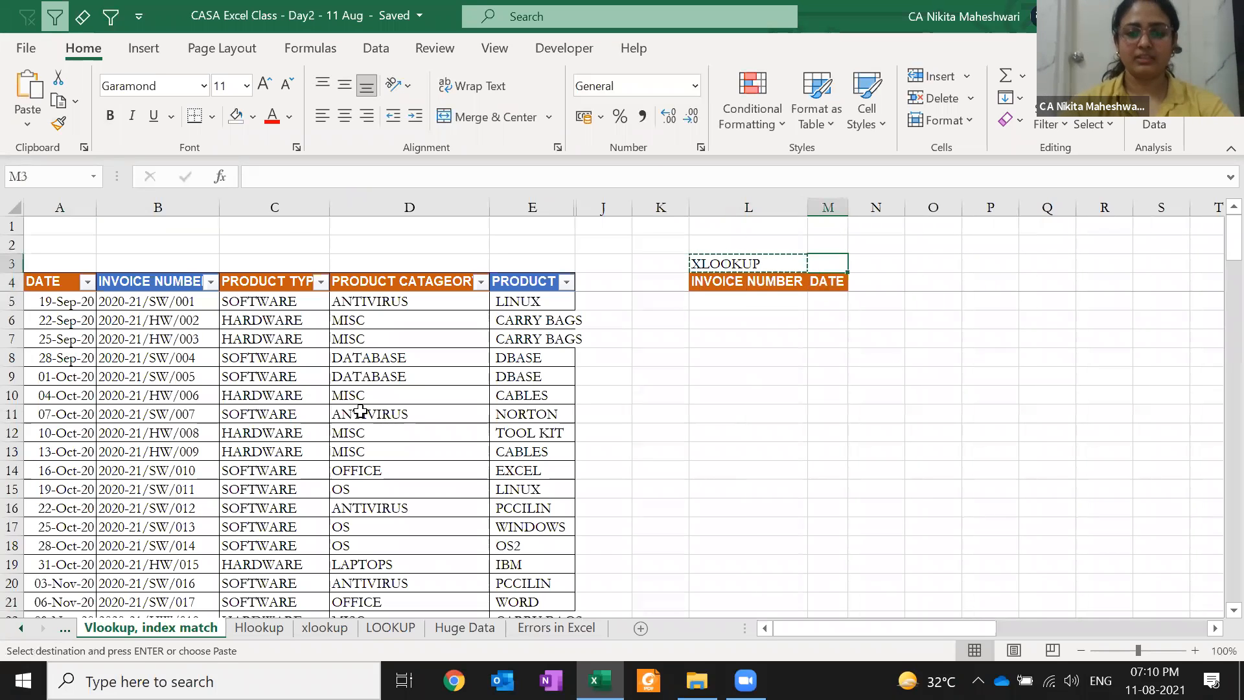
{"action": "key", "text": "Escape"}
{"action": "key", "text": "Left"}
{"action": "key", "text": "Down"}
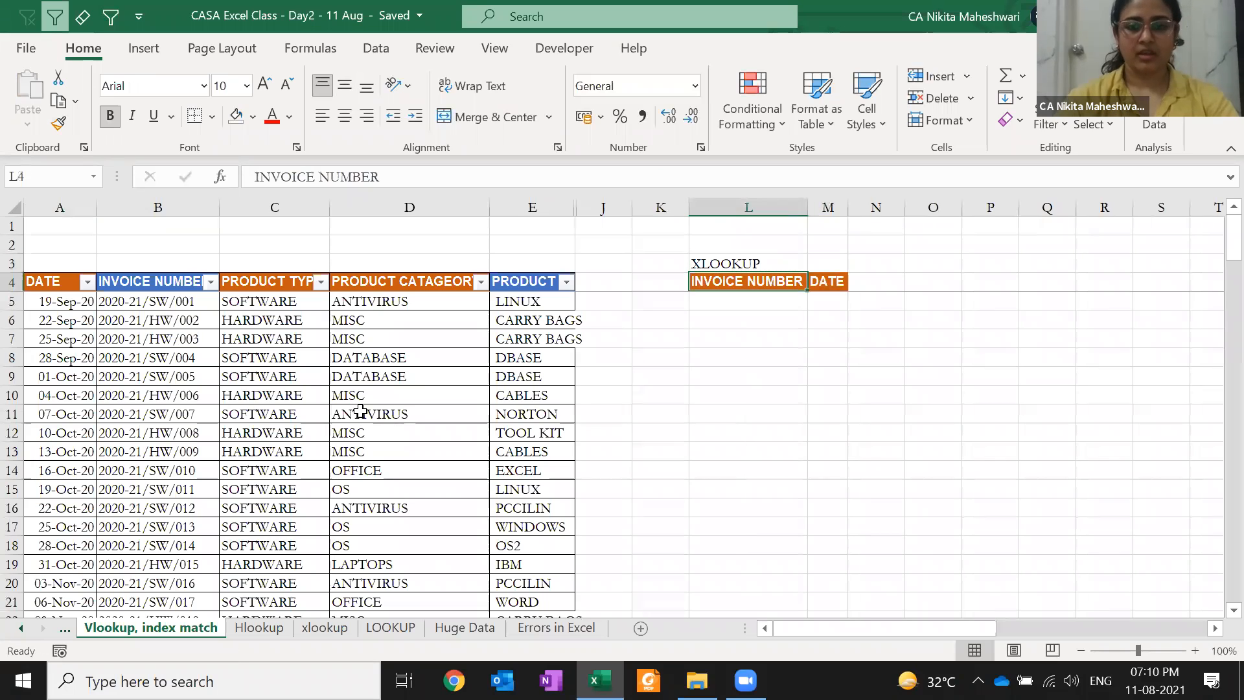
{"action": "key", "text": "Delete"}
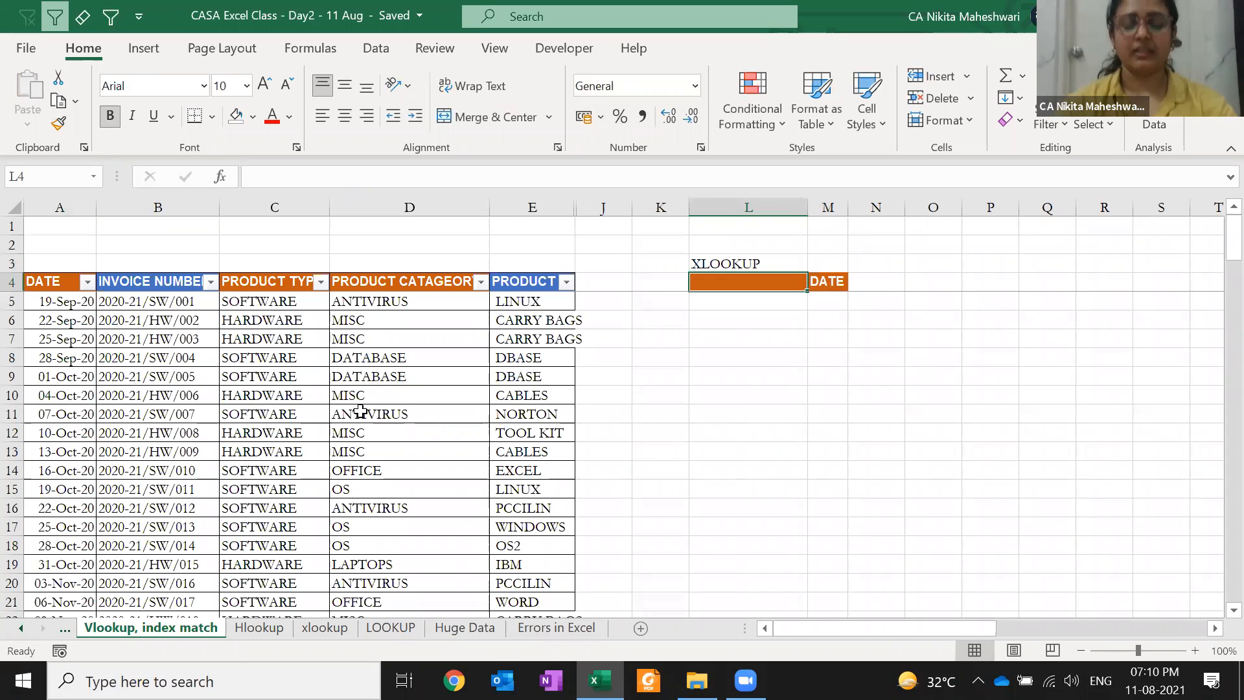
{"action": "key", "text": "Down"}
{"action": "key", "text": "Down"}
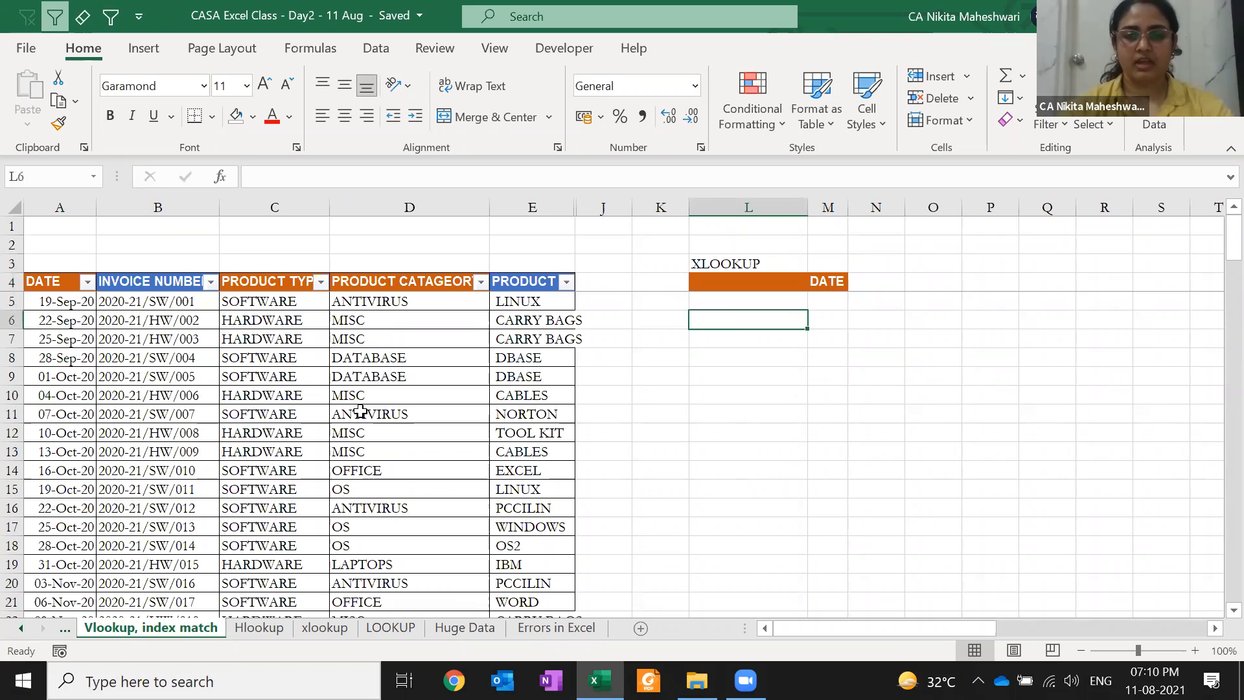
{"action": "key", "text": "ctrl+c"}
{"action": "key", "text": "Up"}
{"action": "key", "text": "Up"}
{"action": "key", "text": "Return"}
Check the INVOICE NUMBER column from B4, then settle on cell M5 under DATE
{"action": "key", "text": "Left"}
{"action": "key", "text": "Left"}
{"action": "key", "text": "Left"}
{"action": "key", "text": "Left"}
{"action": "key", "text": "Left"}
{"action": "key", "text": "Left"}
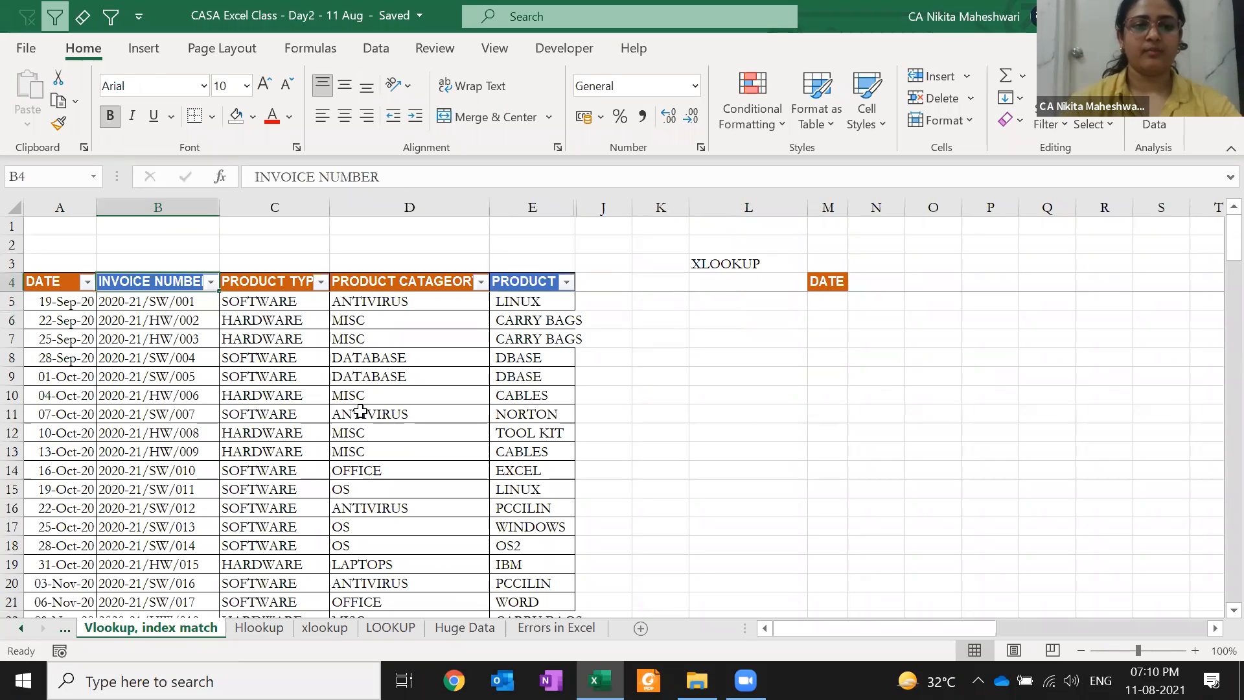
{"action": "key", "text": "ctrl+space"}
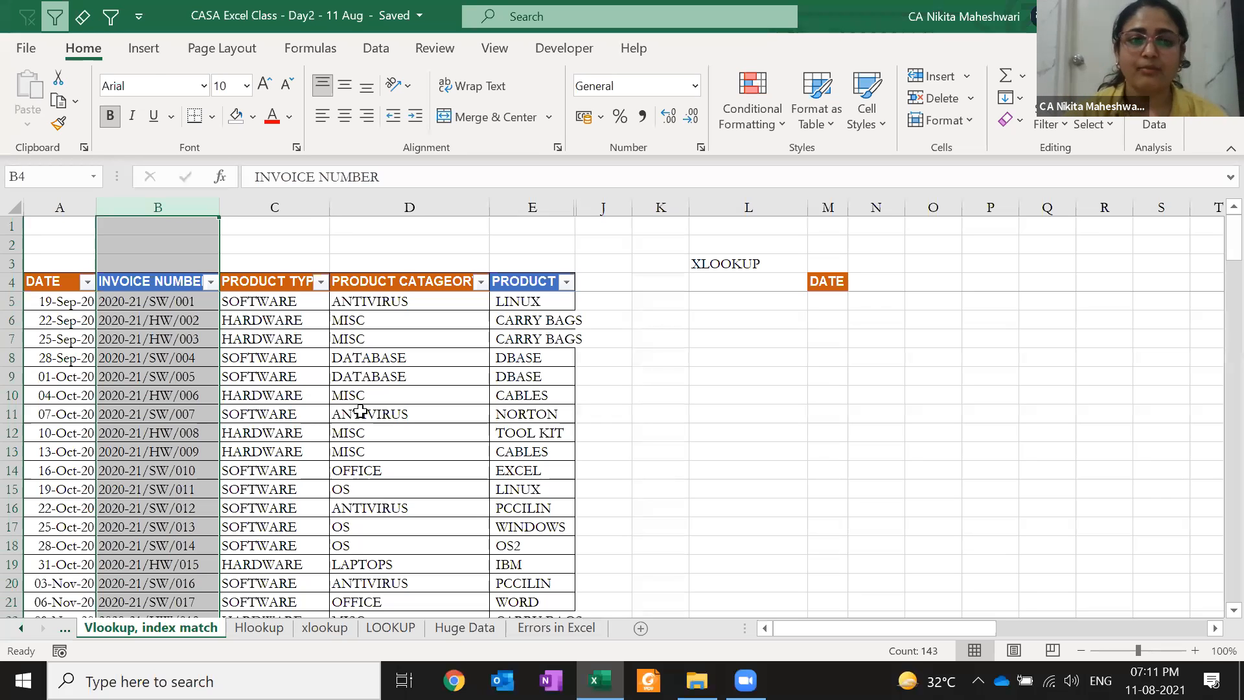
{"action": "key", "text": "Down"}
{"action": "key", "text": "Up"}
{"action": "key", "text": "Down"}
{"action": "key", "text": "Right"}
{"action": "key", "text": "Right"}
{"action": "key", "text": "Right"}
{"action": "key", "text": "Right"}
{"action": "key", "text": "Right"}
{"action": "key", "text": "Right"}
{"action": "key", "text": "Right"}
{"action": "key", "text": "Right"}
{"action": "key", "text": "Right"}
{"action": "key", "text": "Right"}
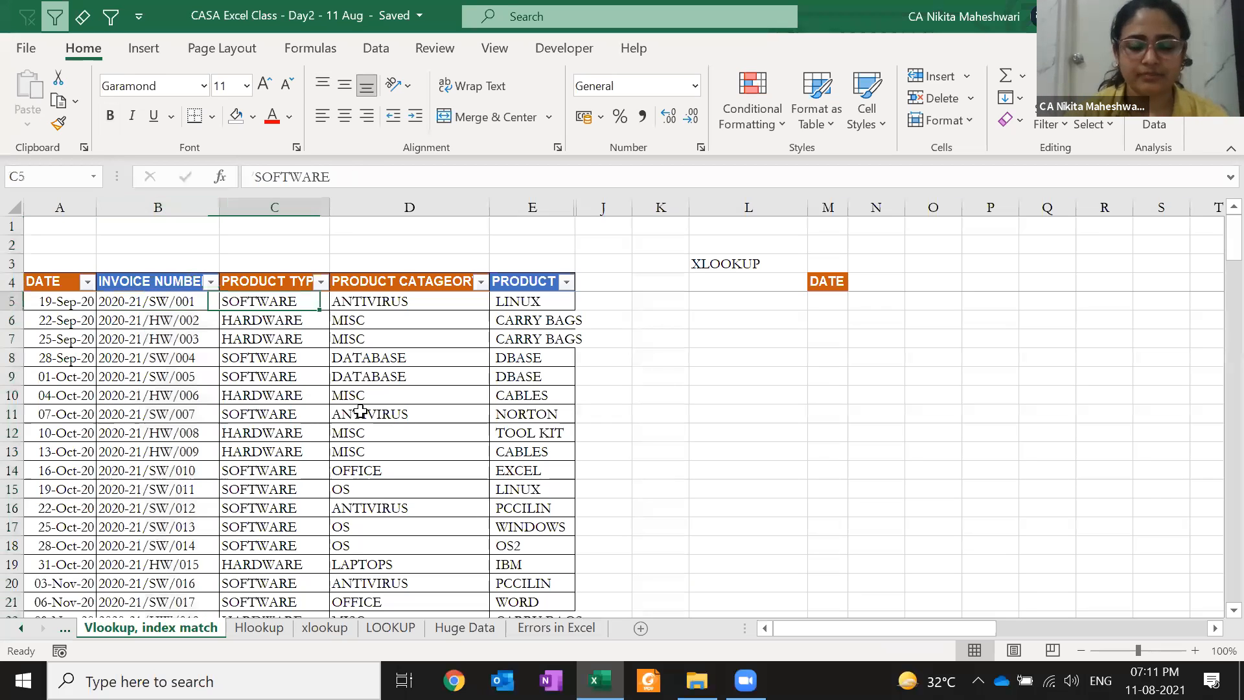
{"action": "key", "text": "Left"}
{"action": "key", "text": "Left"}
{"action": "key", "text": "Left"}
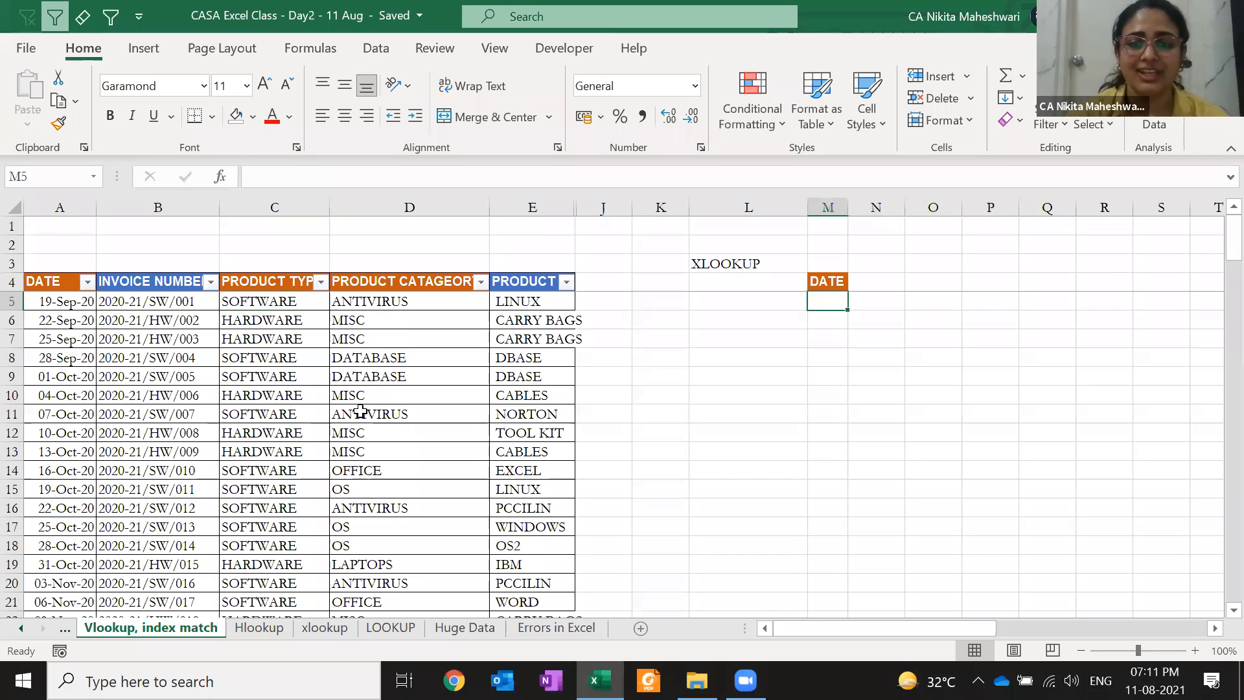
Start =XLOOKUP in M5 with the column-locked lookup value $B5
{"action": "type", "text": "="}
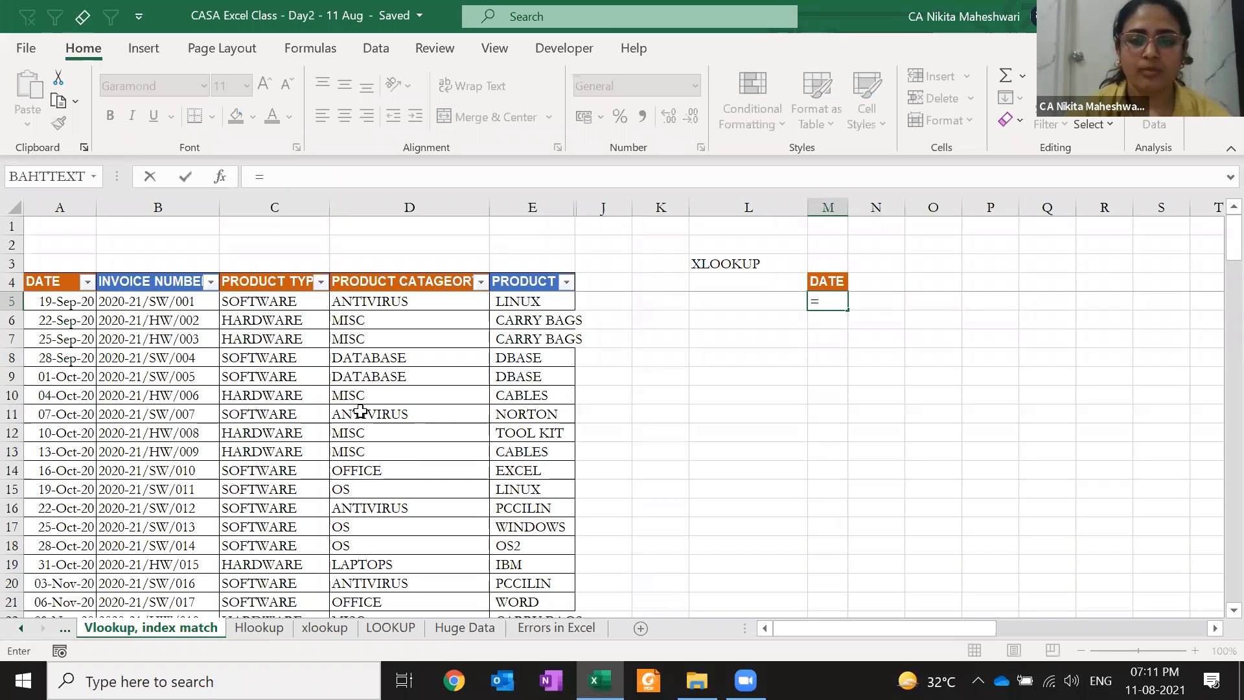
{"action": "type", "text": "xl"}
{"action": "key", "text": "Tab"}
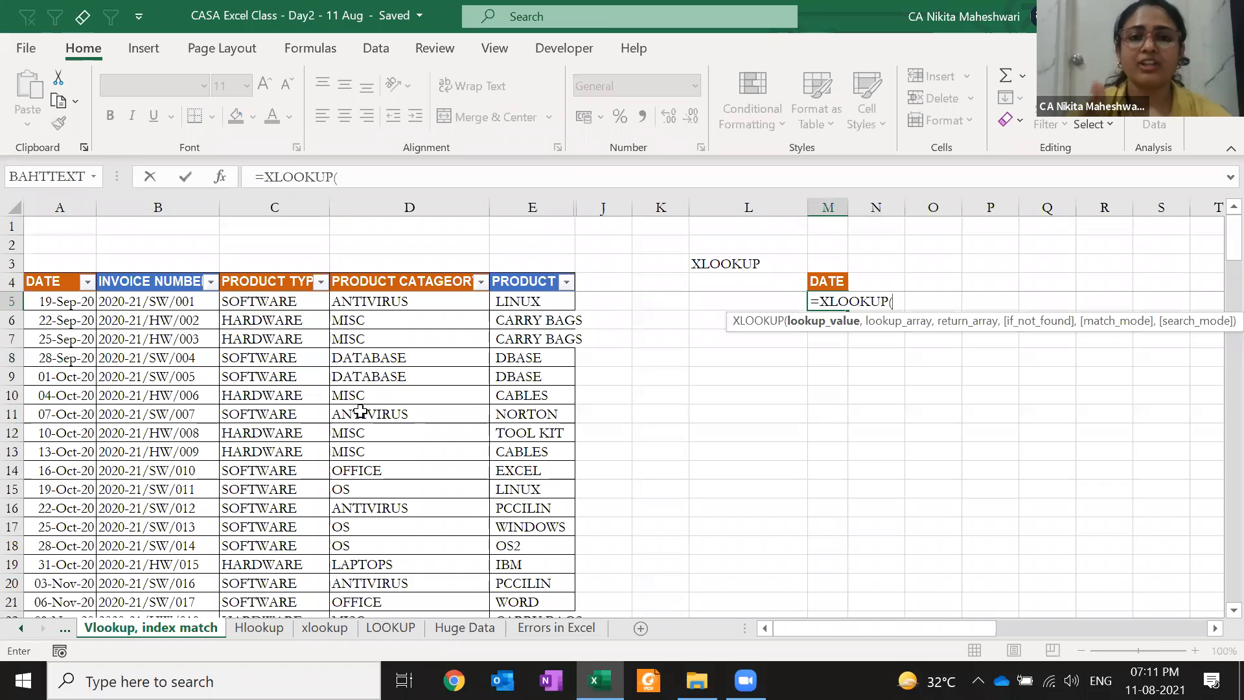
{"action": "left_click", "coordinate": [126, 302]}
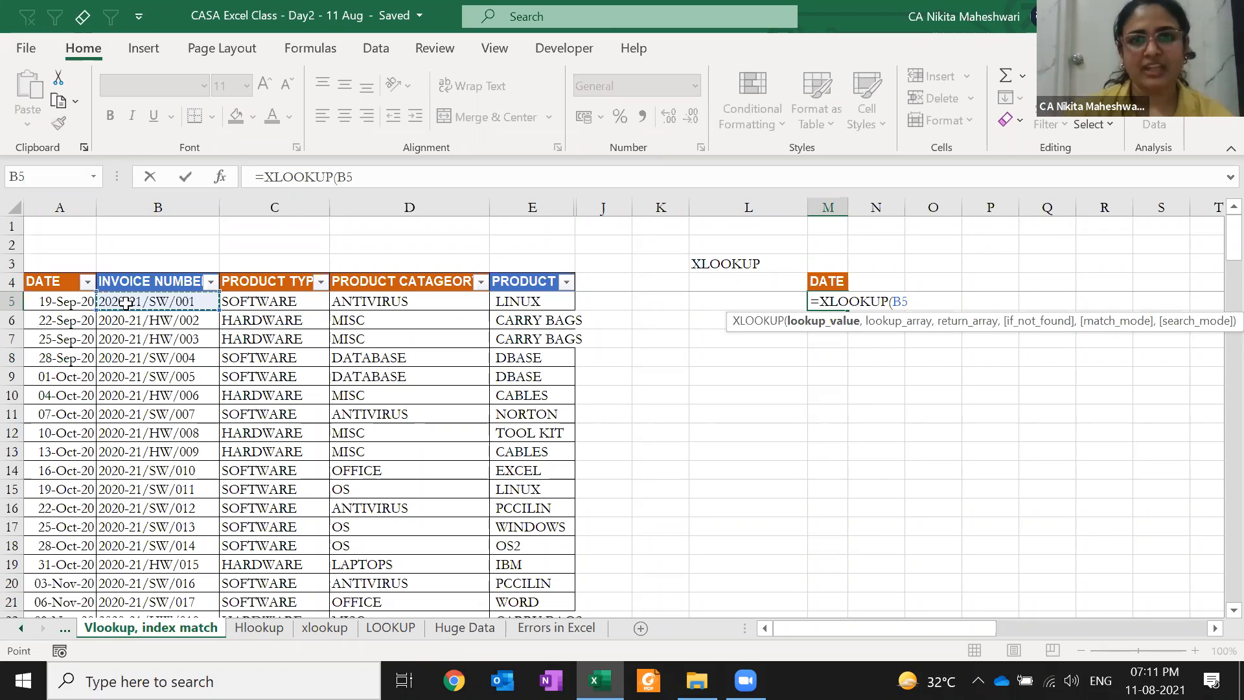
{"action": "key", "text": "F4"}
{"action": "key", "text": "F4"}
{"action": "key", "text": "F4"}
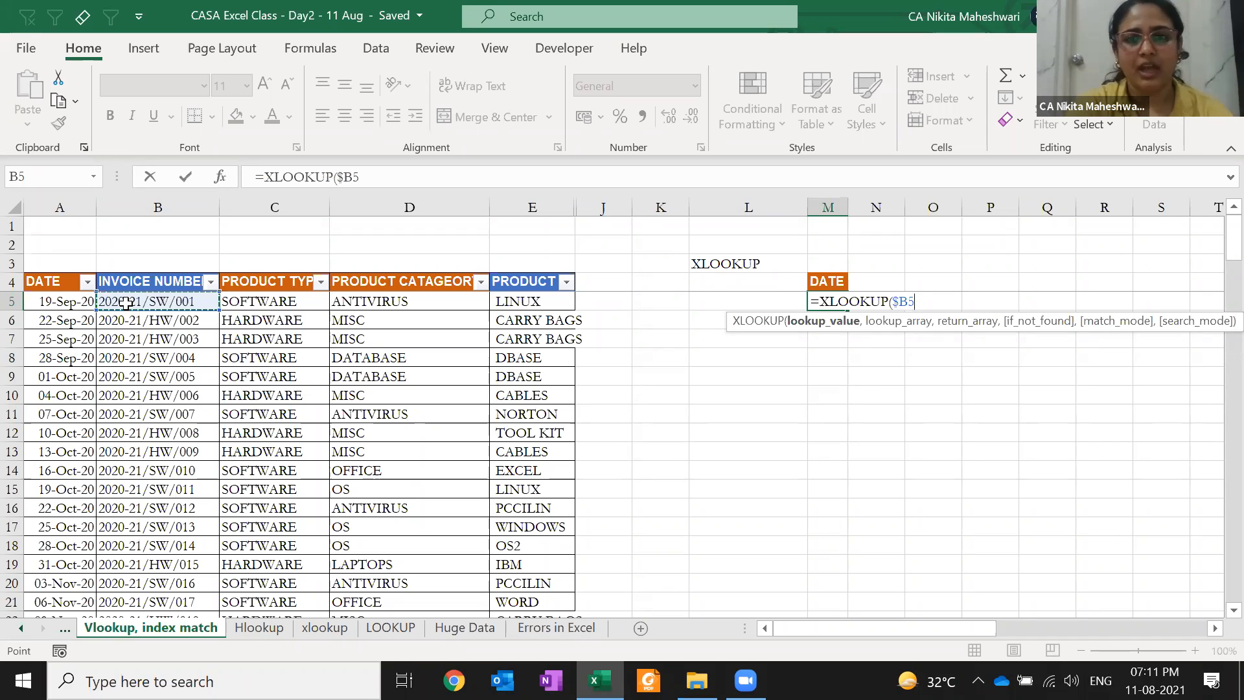
{"action": "key", "text": "F4"}
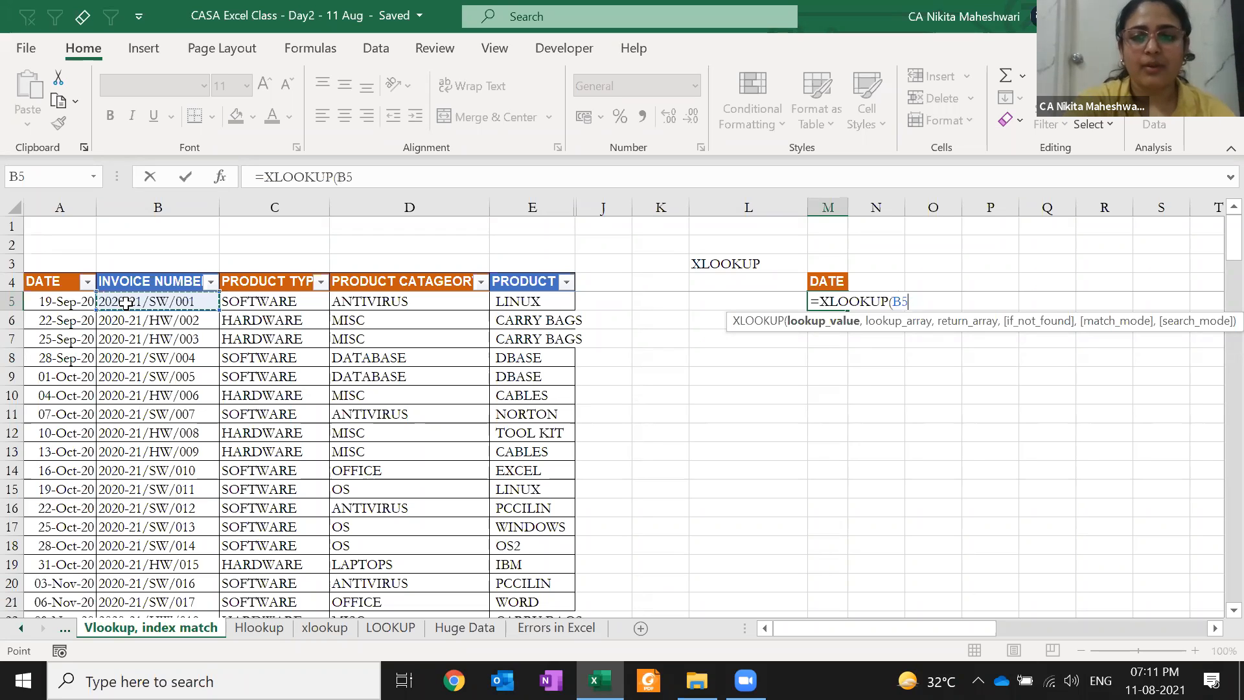
{"action": "key", "text": "F4"}
{"action": "key", "text": "F4"}
{"action": "key", "text": "F4"}
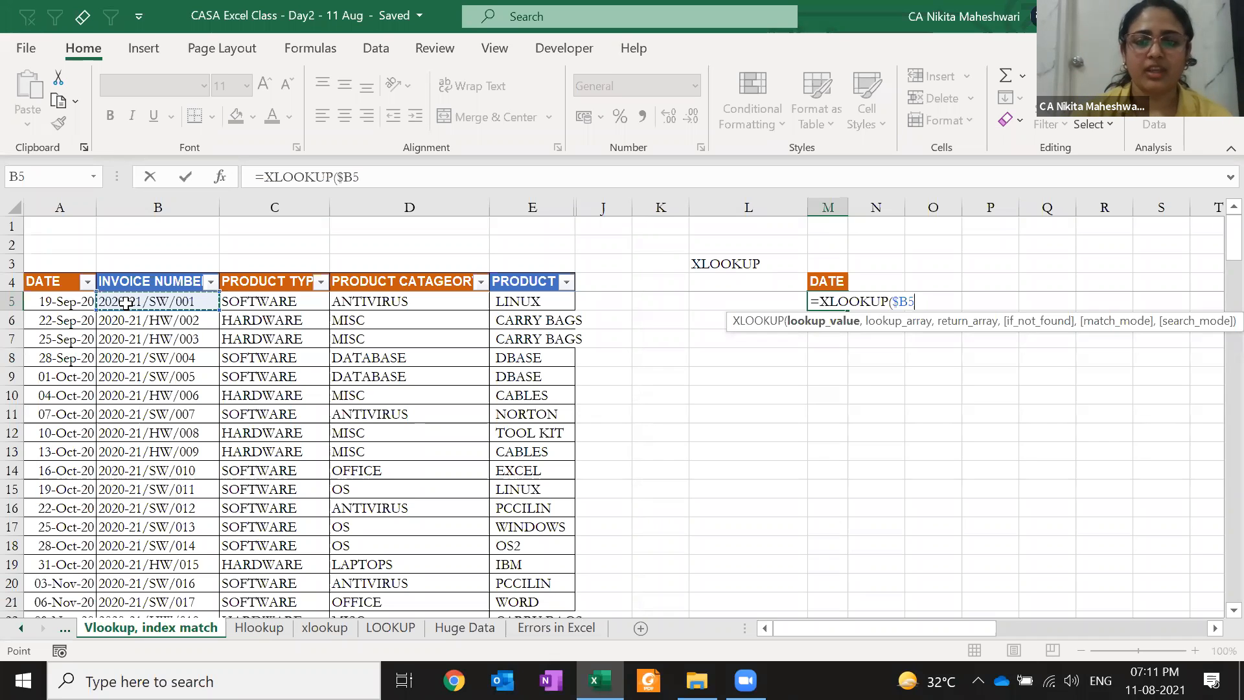
{"action": "type", "text": ","}
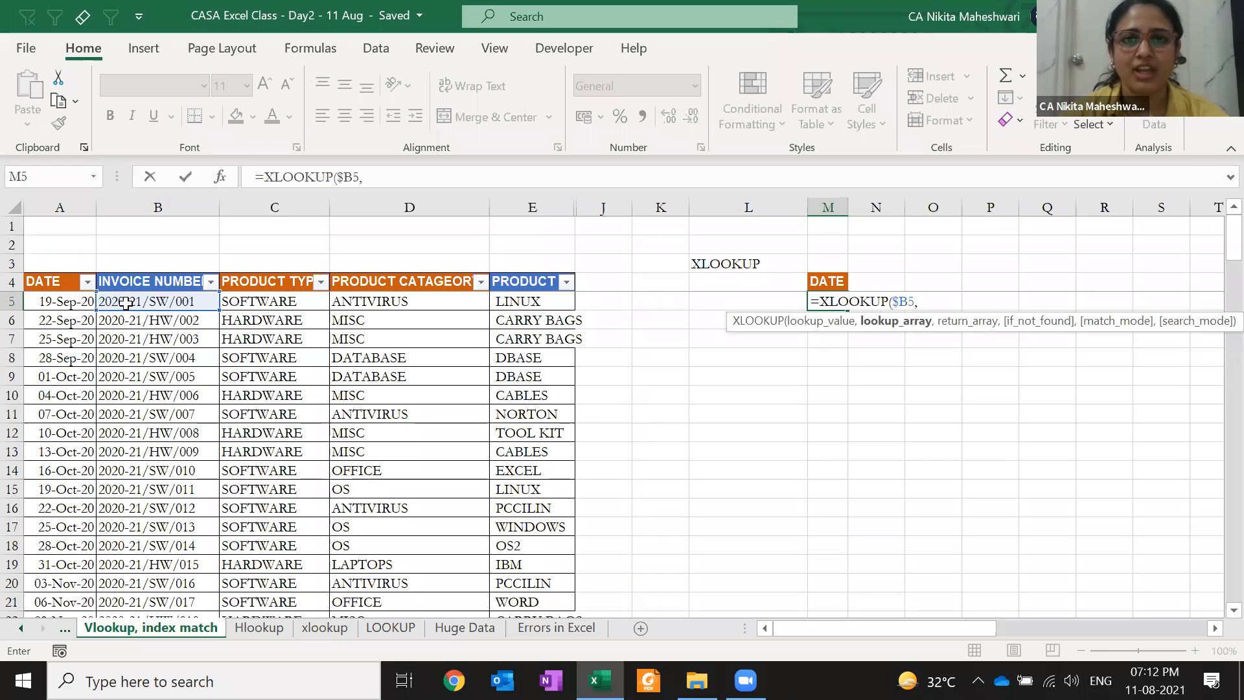
Add the absolute lookup array $B$4:$B$146 of invoice numbers
{"action": "left_click", "coordinate": [198, 284]}
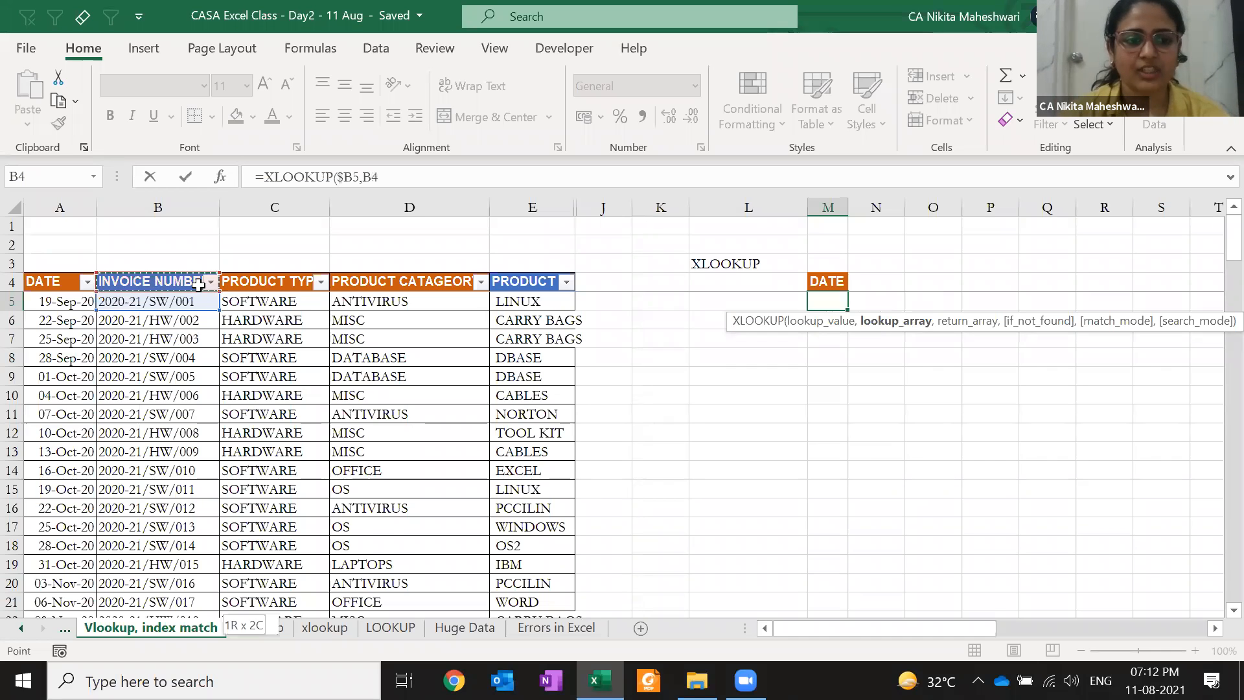
{"action": "key", "text": "ctrl+shift+Down"}
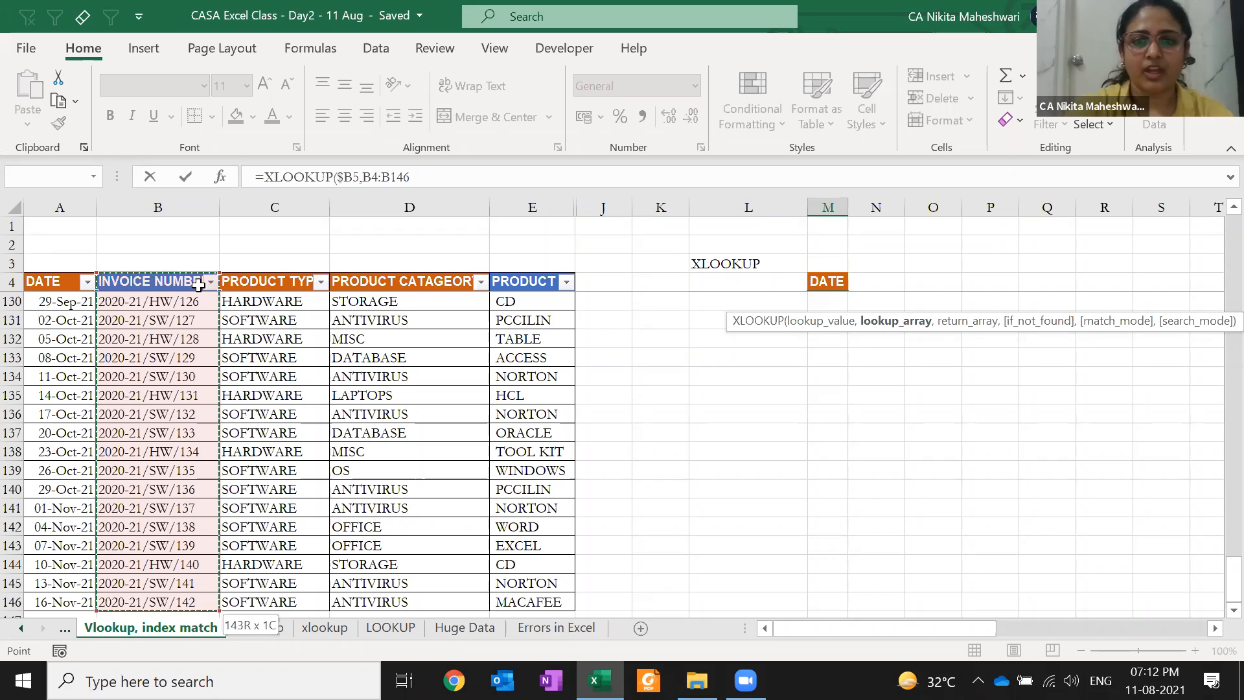
{"action": "key", "text": "ctrl+BackSpace"}
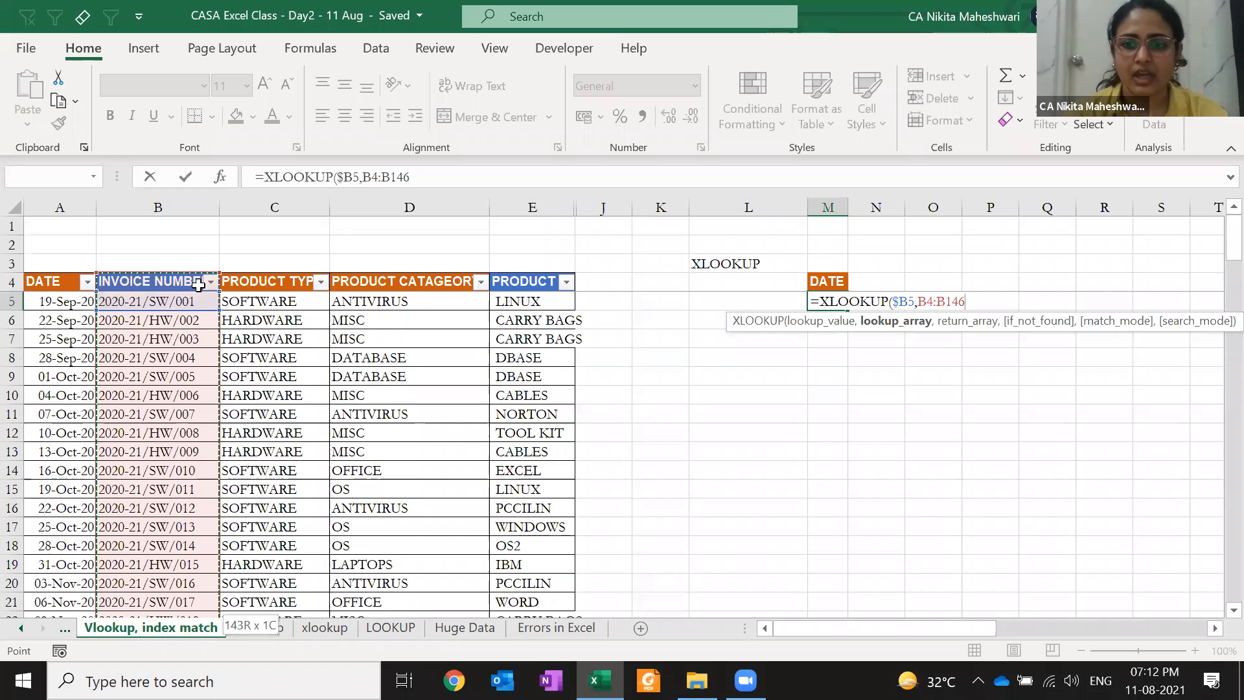
{"action": "key", "text": "F4"}
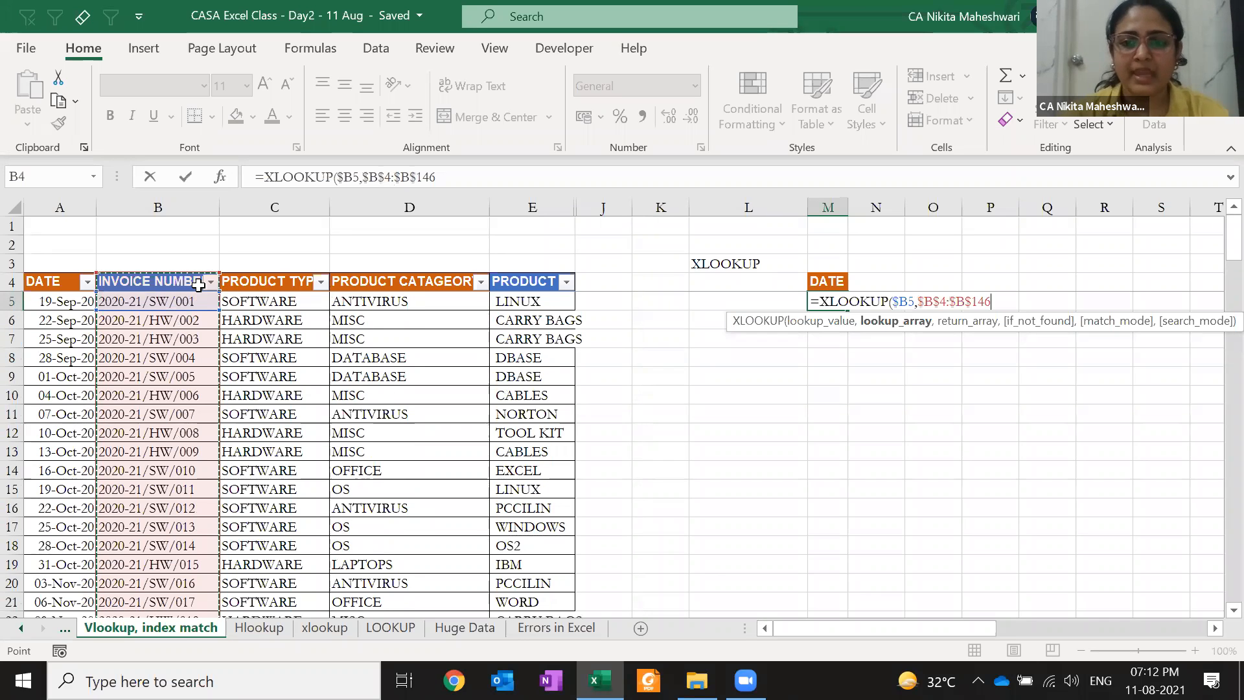
{"action": "type", "text": ","}
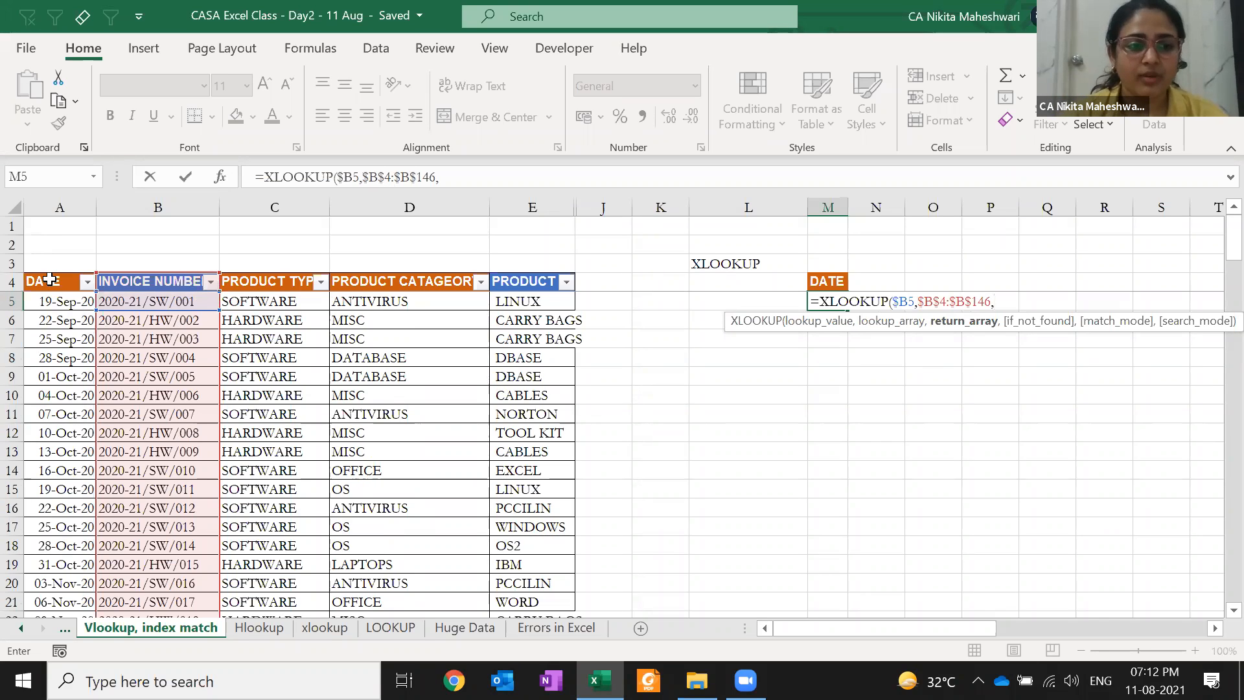
Add the DATE column from A4 downward as the return range, followed by a comma
{"action": "left_click", "coordinate": [49, 280]}
{"action": "key", "text": "ctrl+shift+Down"}
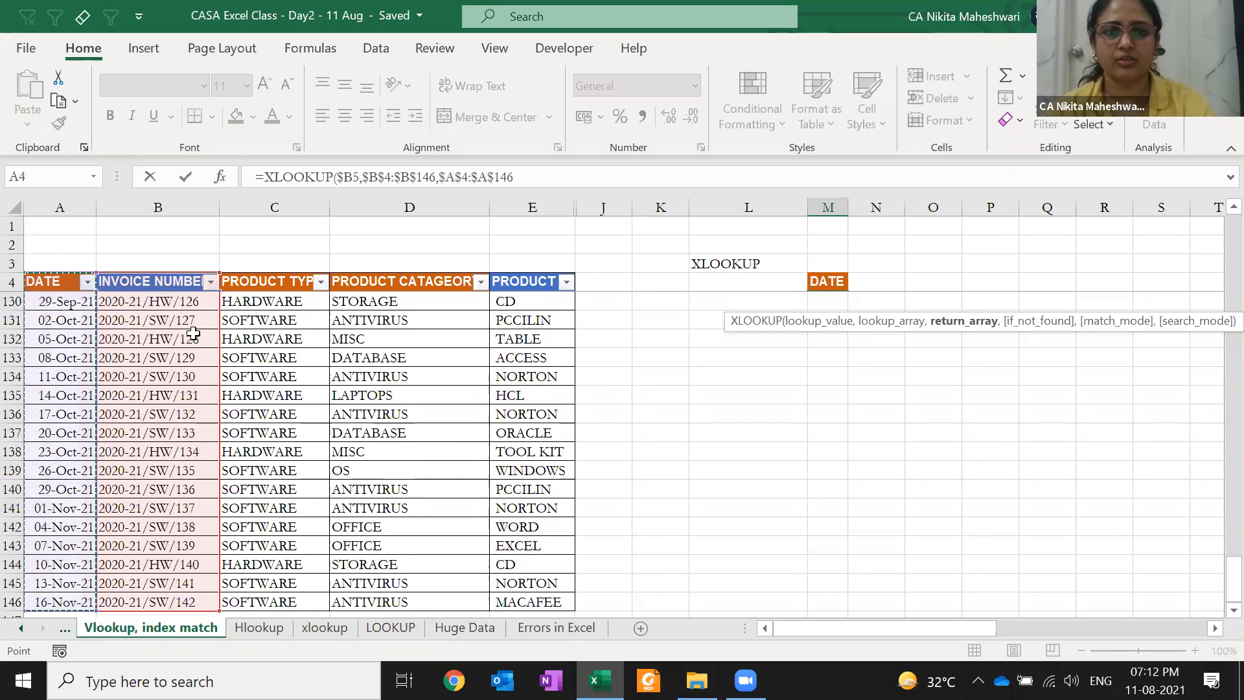
{"action": "type", "text": ","}
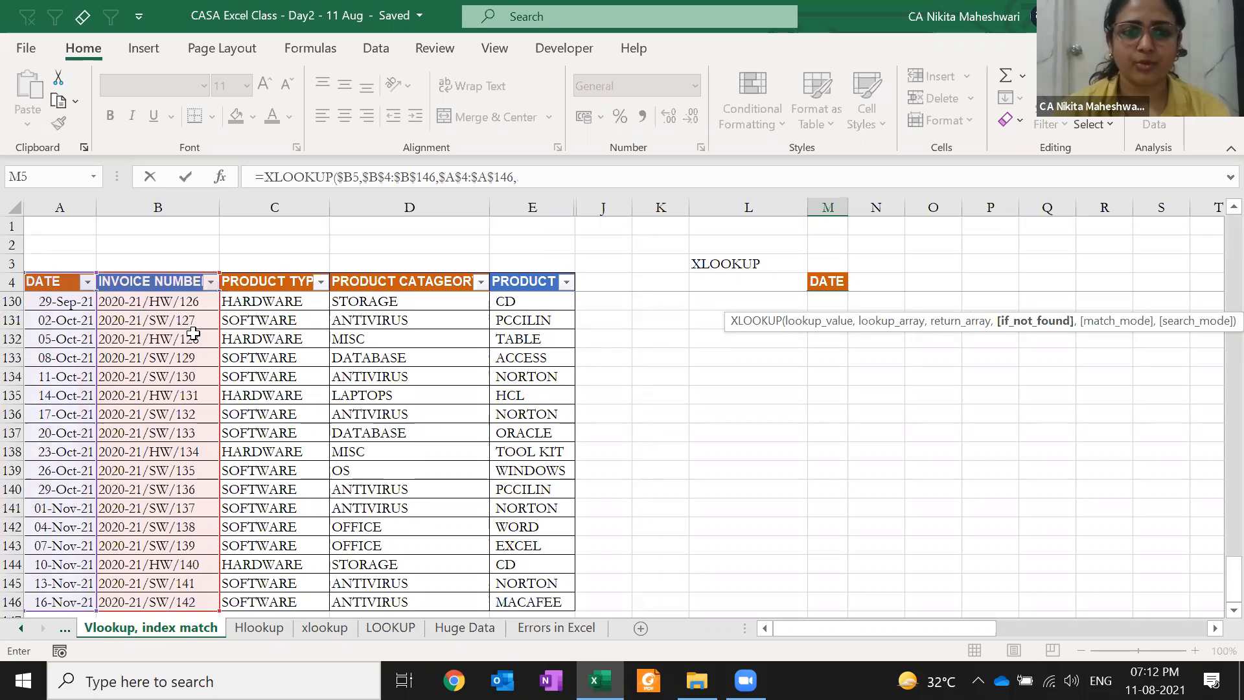
{"action": "scroll", "coordinate": [342, 307], "scroll_direction": "up", "scroll_amount": 20}
{"action": "scroll", "coordinate": [342, 307], "scroll_direction": "up", "scroll_amount": 2}
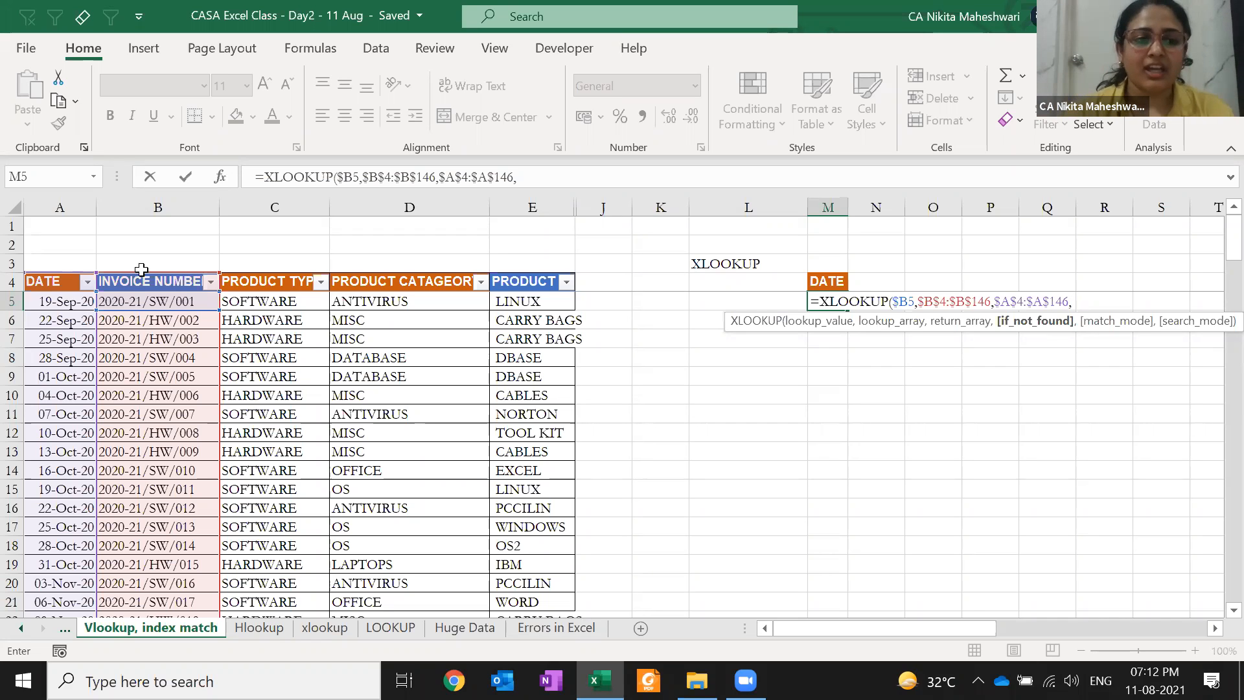
Redo the return array as the absolute range $A$4:$A$146, followed by a comma
{"action": "left_click", "coordinate": [47, 298]}
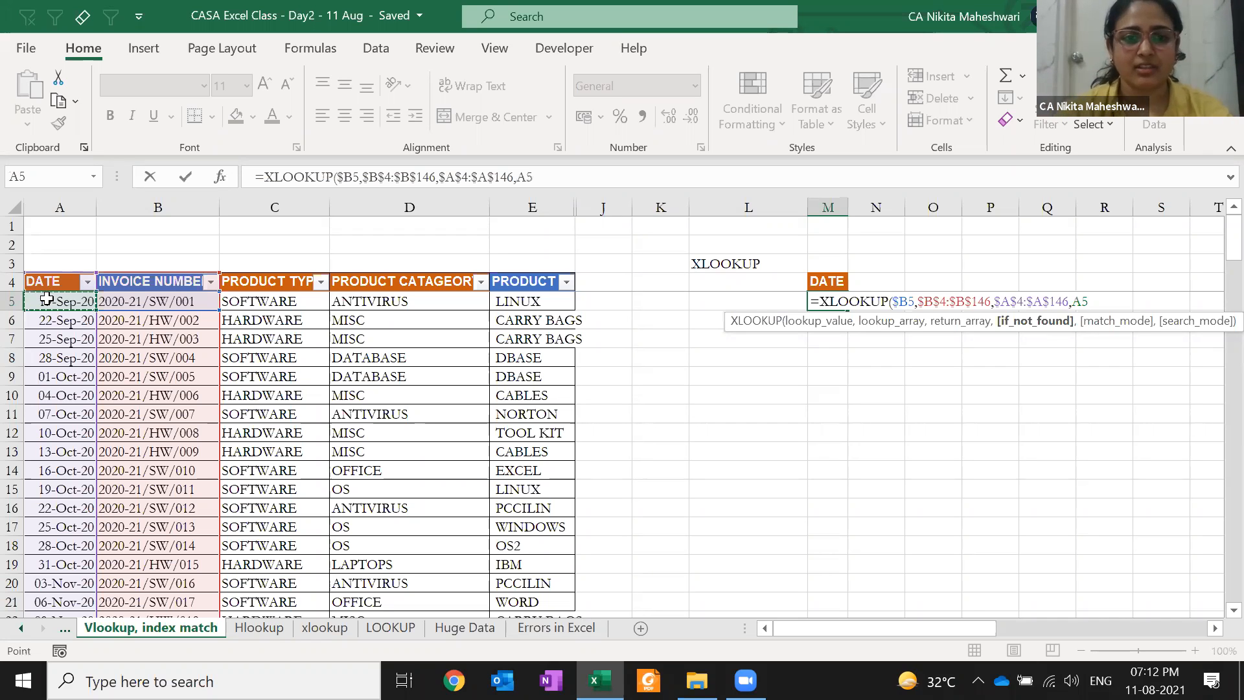
{"action": "key", "text": "BackSpace"}
{"action": "key", "text": "BackSpace"}
{"action": "key", "text": "BackSpace"}
{"action": "key", "text": "BackSpace"}
{"action": "key", "text": "BackSpace"}
{"action": "key", "text": "BackSpace"}
{"action": "key", "text": "BackSpace"}
{"action": "key", "text": "BackSpace"}
{"action": "key", "text": "BackSpace"}
{"action": "key", "text": "BackSpace"}
{"action": "key", "text": "BackSpace"}
{"action": "key", "text": "BackSpace"}
{"action": "key", "text": "BackSpace"}
{"action": "key", "text": "BackSpace"}
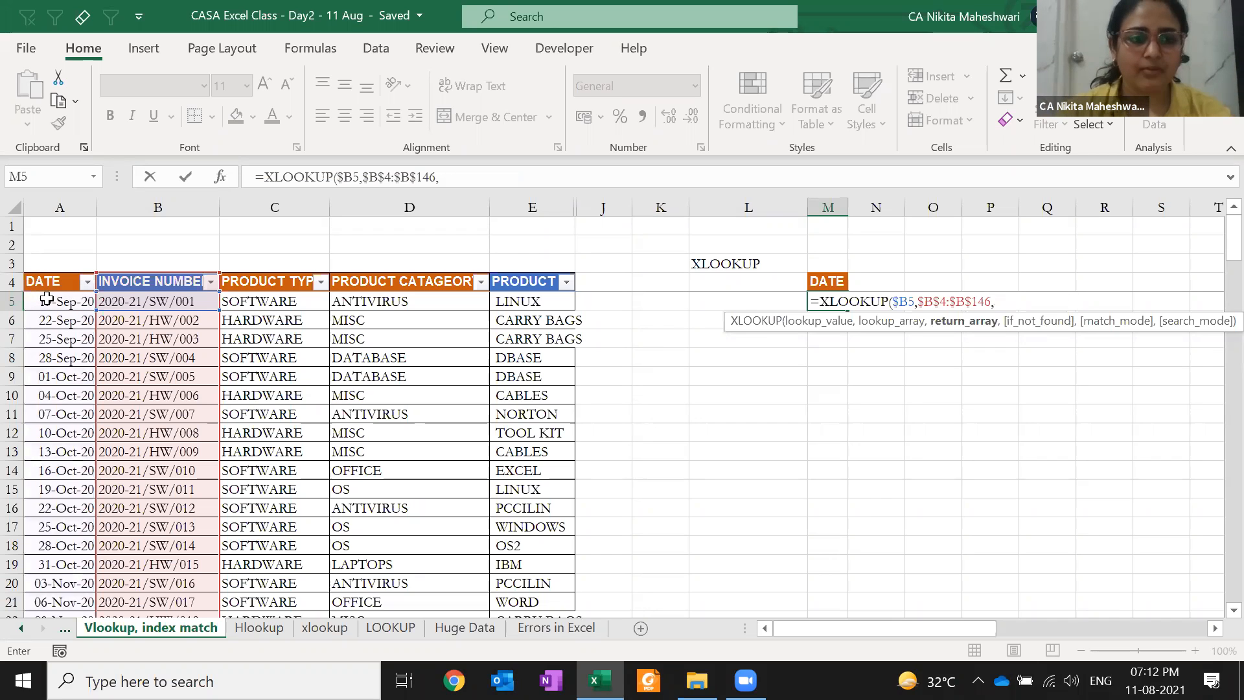
{"action": "left_click", "coordinate": [76, 371]}
{"action": "key", "text": "ctrl+shift+Down"}
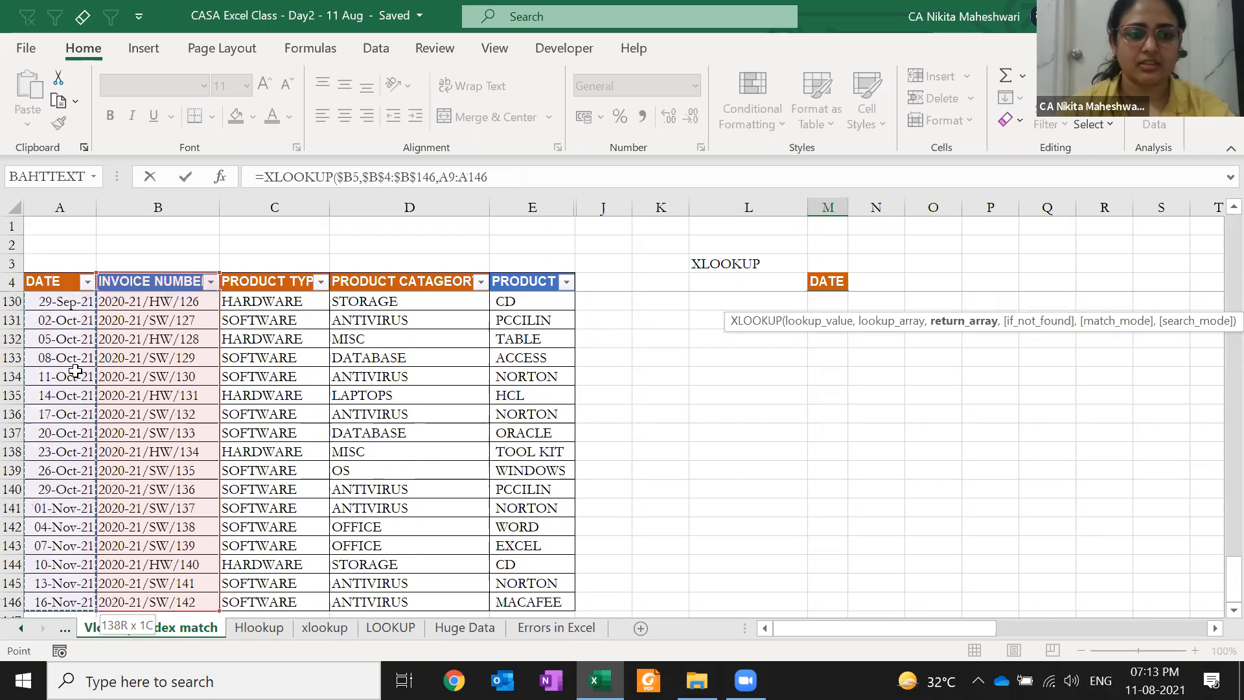
{"action": "key", "text": "shift+Down"}
{"action": "key", "text": "shift+Down"}
{"action": "key", "text": "shift+Down"}
{"action": "key", "text": "shift+Down"}
{"action": "key", "text": "shift+Down"}
{"action": "key", "text": "shift+Down"}
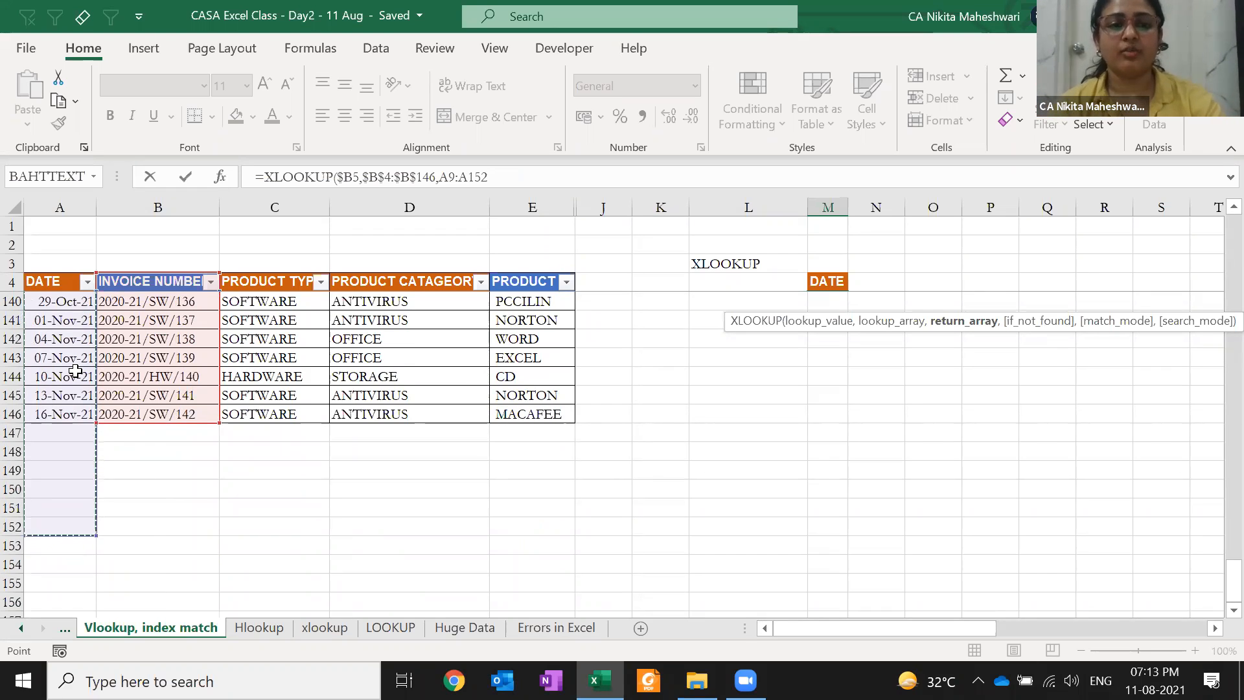
{"action": "key", "text": "ctrl+Up"}
{"action": "key", "text": "Up"}
{"action": "key", "text": "Down"}
{"action": "key", "text": "ctrl+shift+Down"}
{"action": "key", "text": "F4"}
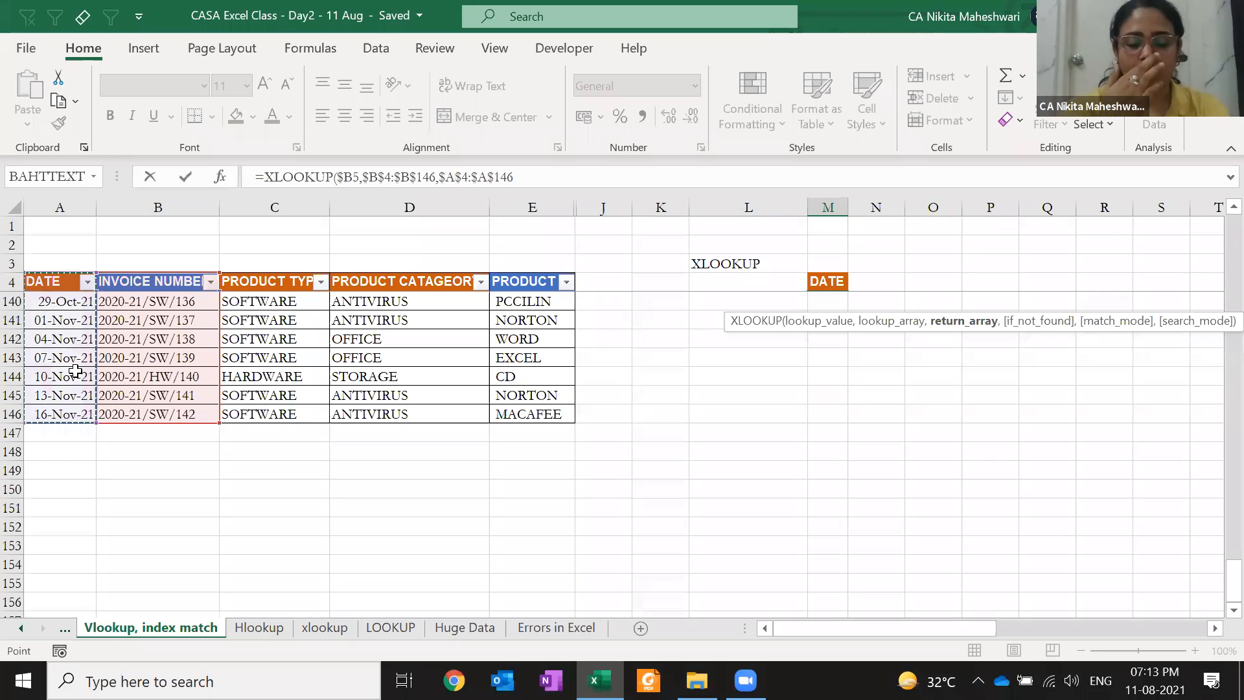
{"action": "type", "text": ","}
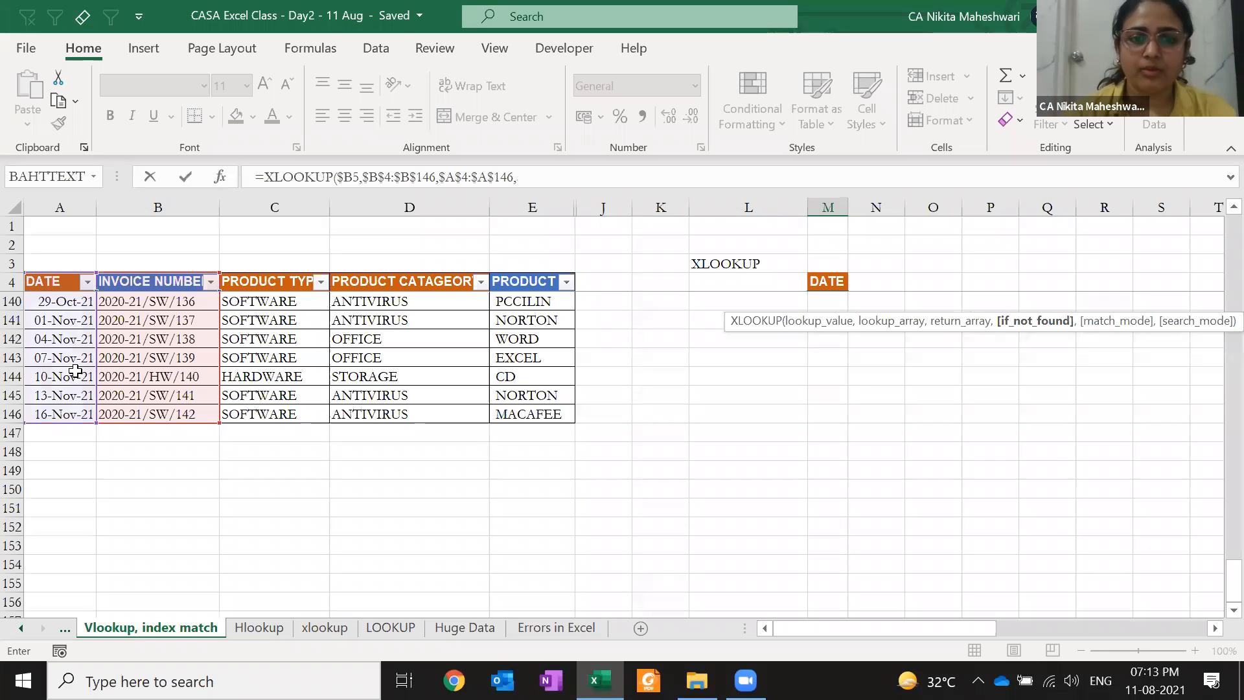
{"action": "scroll", "coordinate": [338, 403], "scroll_direction": "up", "scroll_amount": 15}
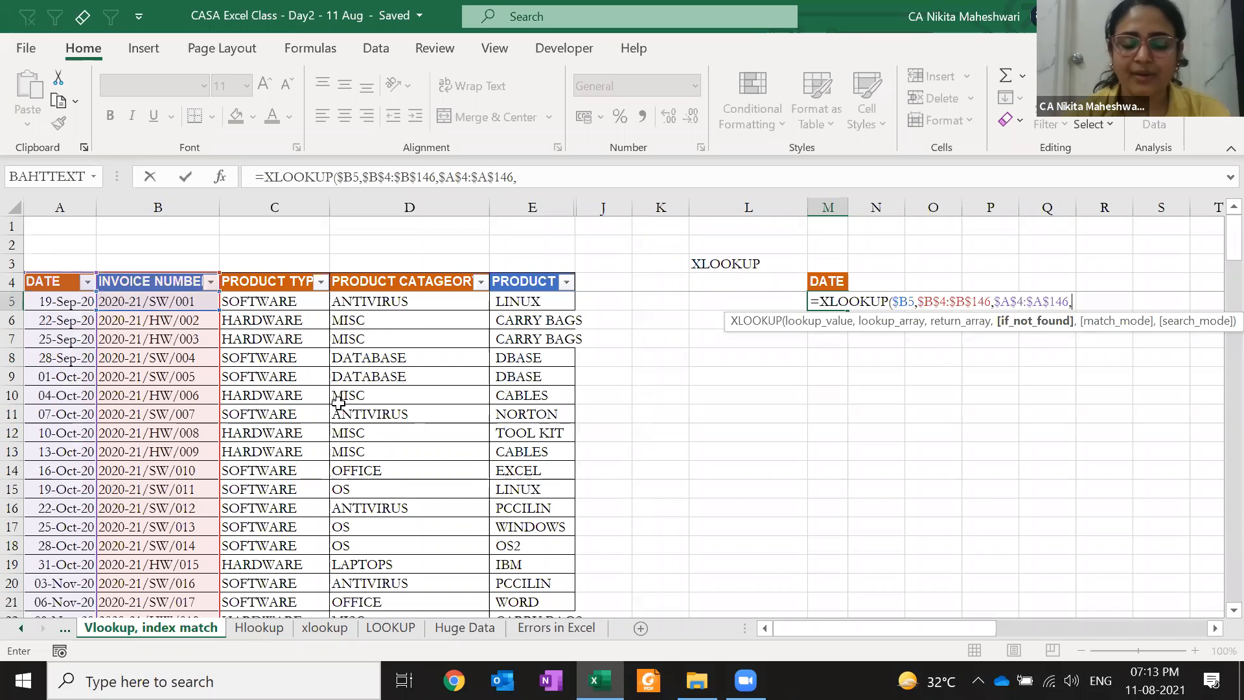
Leave the optional arguments blank and close =XLOOKUP($B5,$B$4:$B$146,$A$4:$A$146,,) in M5
{"action": "type", "text": ","}
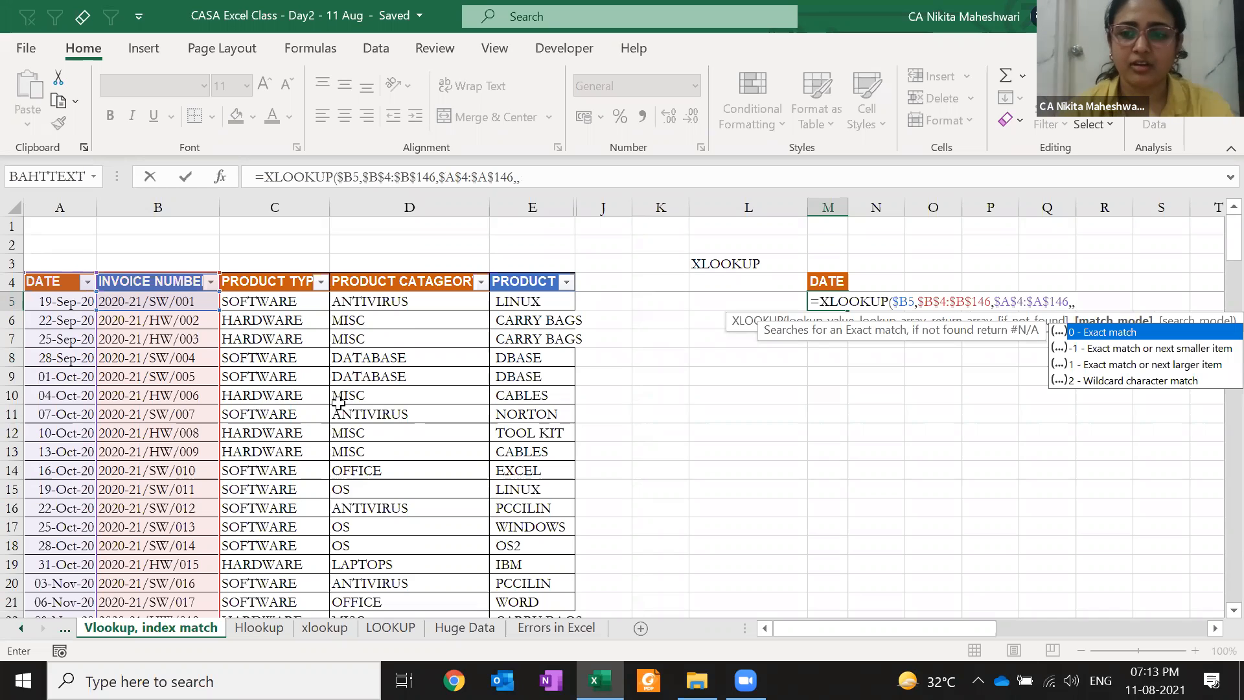
{"action": "type", "text": ","}
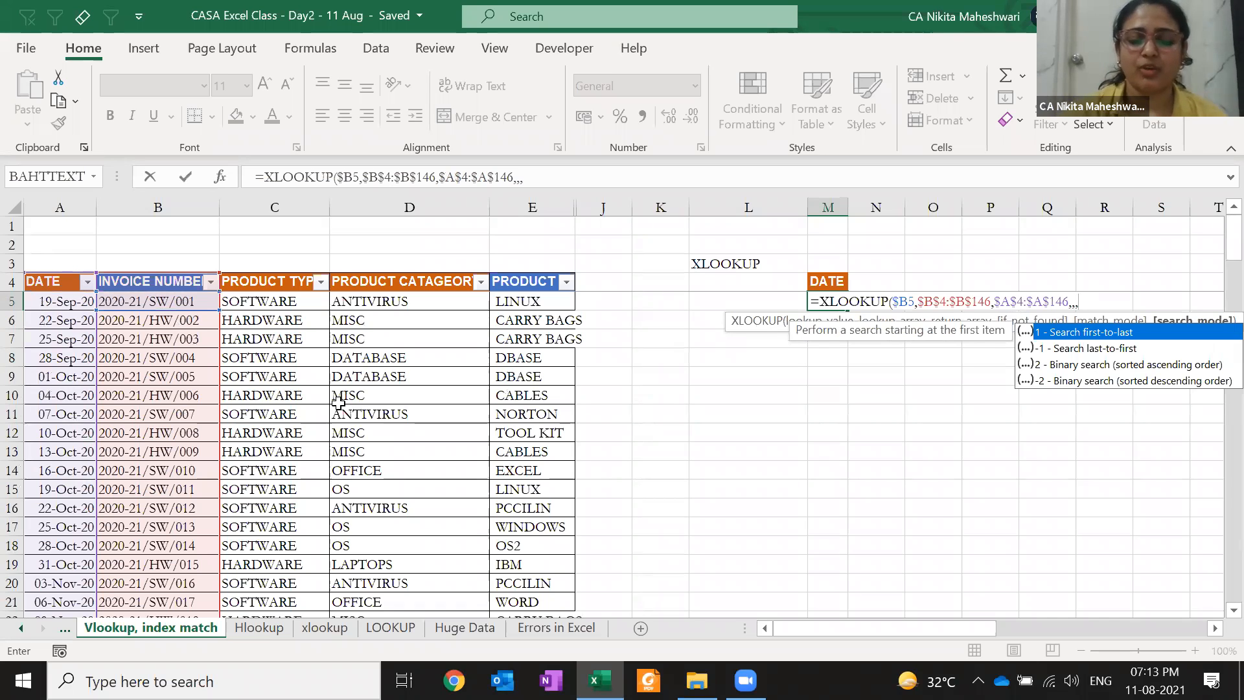
{"action": "key", "text": "Escape"}
{"action": "type", "text": ")"}
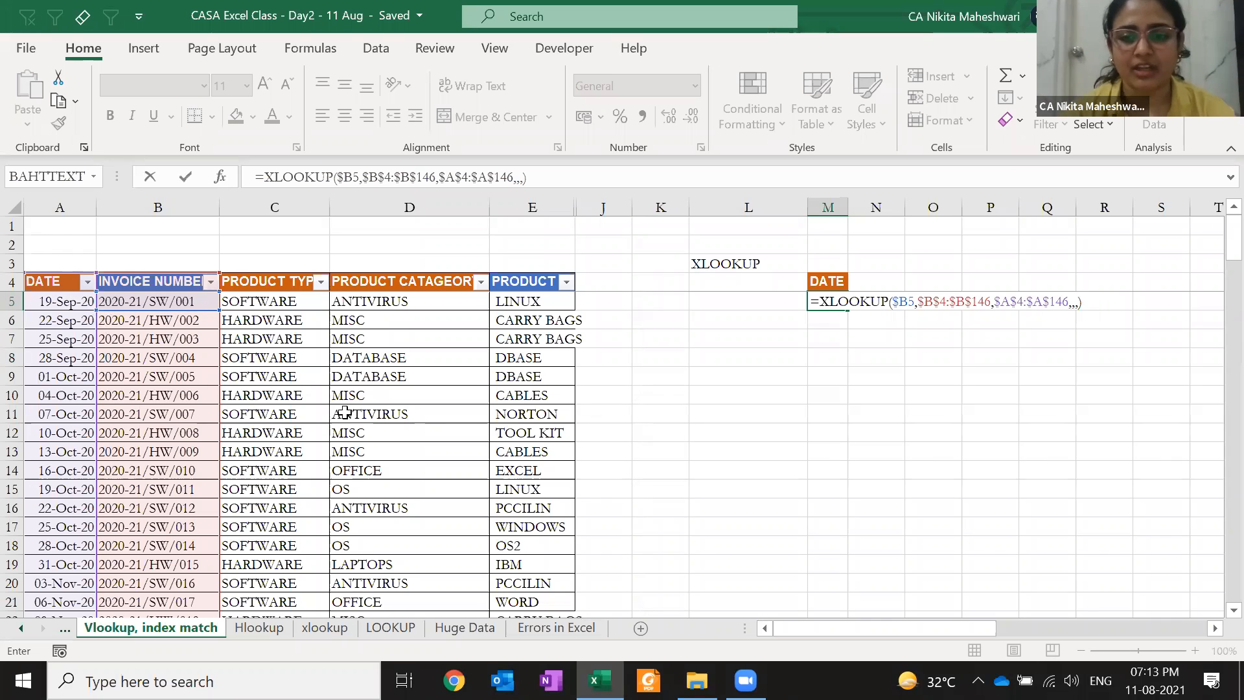
{"action": "key", "text": "ctrl+Return"}
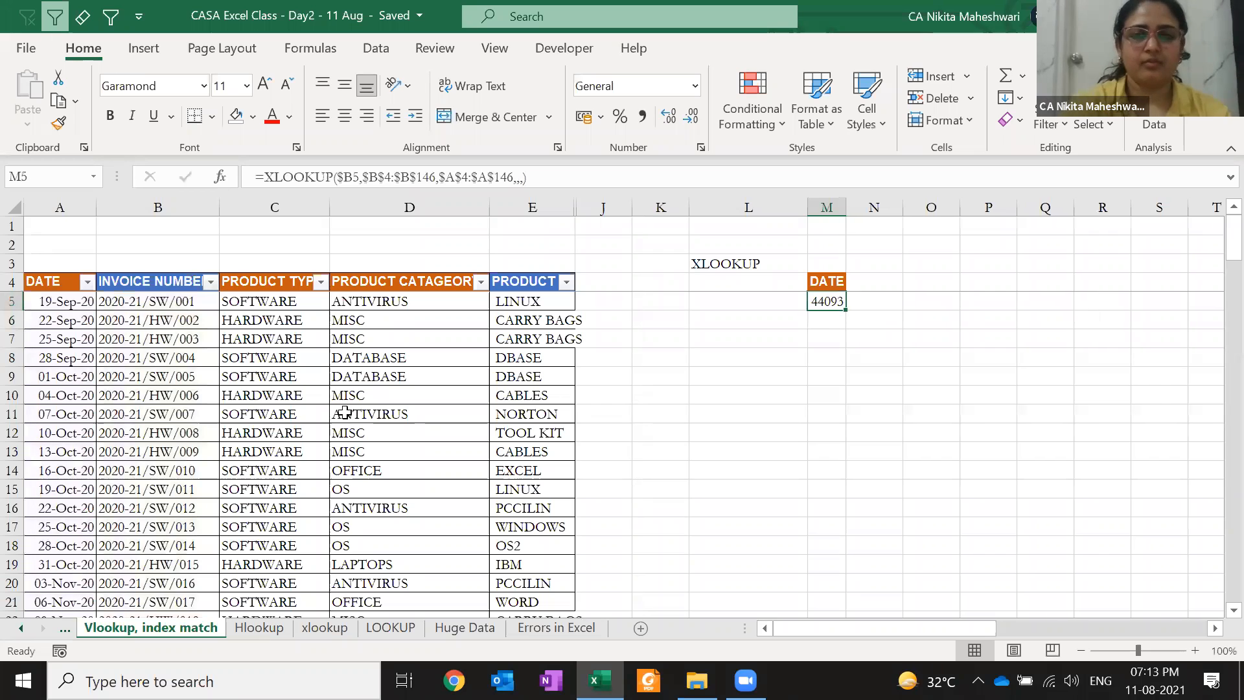
Format M5 as a date and change its lookup value from $B5 to L5
{"action": "key", "text": "ctrl+shift+3"}
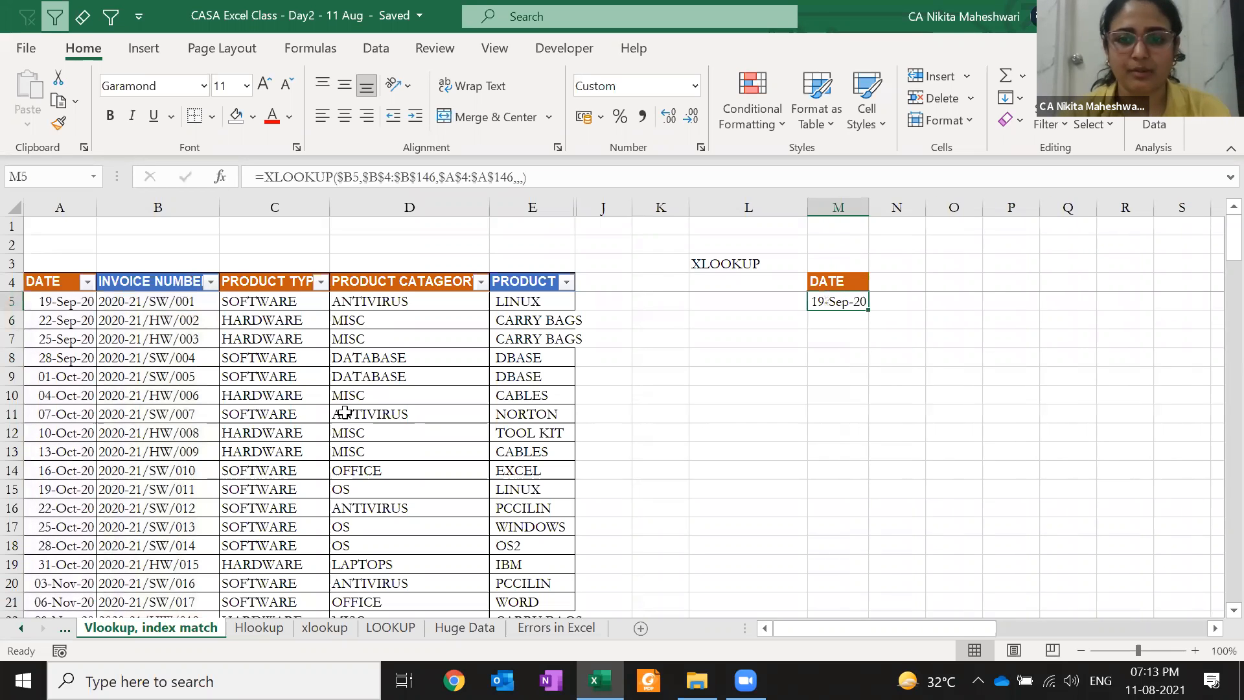
{"action": "key", "text": "F2"}
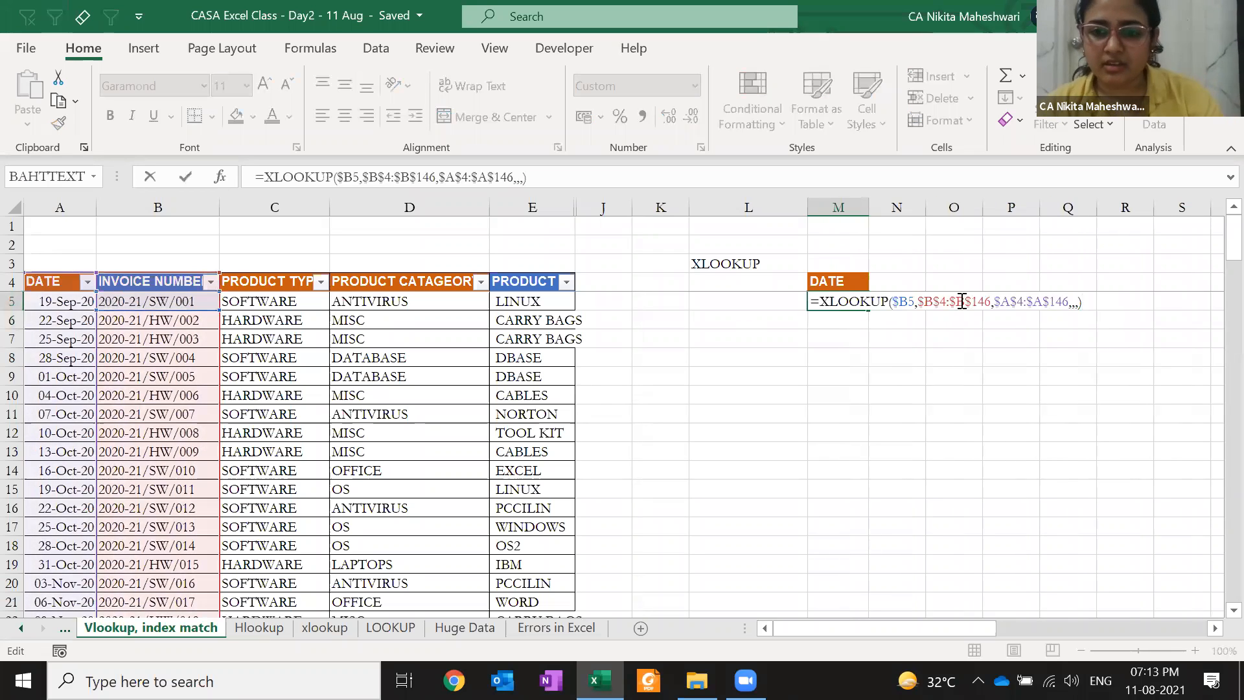
{"action": "left_click_drag", "start_coordinate": [914, 300], "coordinate": [894, 300]}
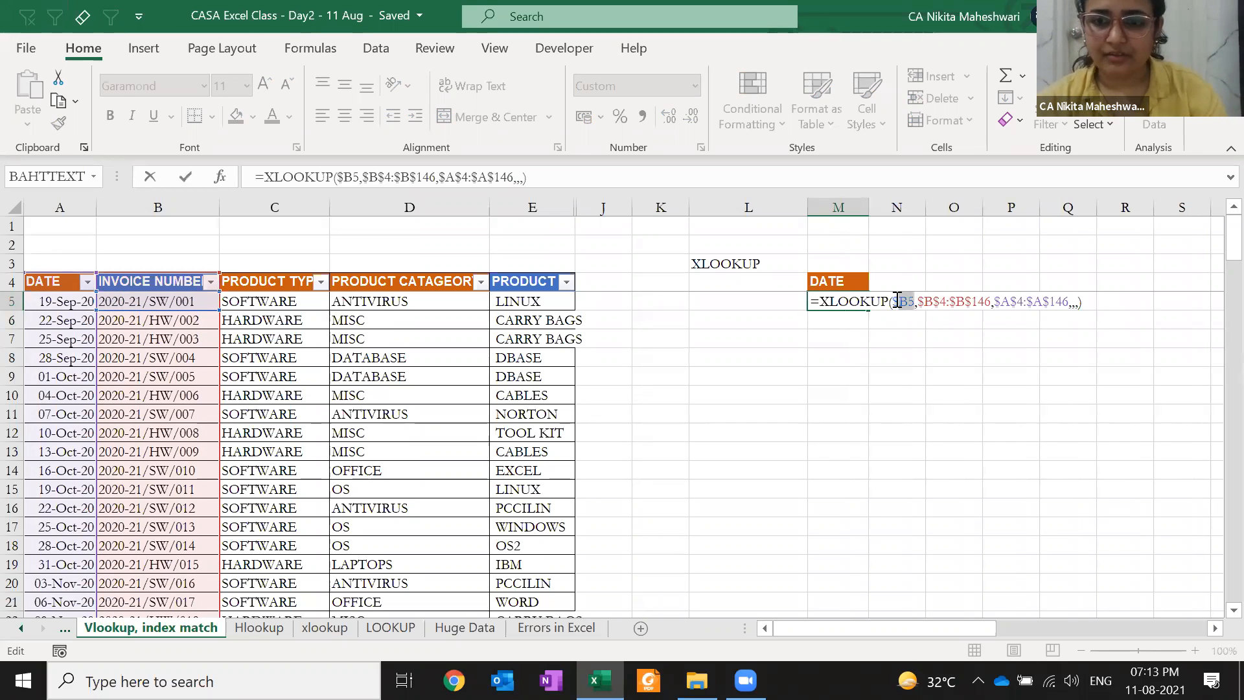
{"action": "left_click", "coordinate": [753, 303]}
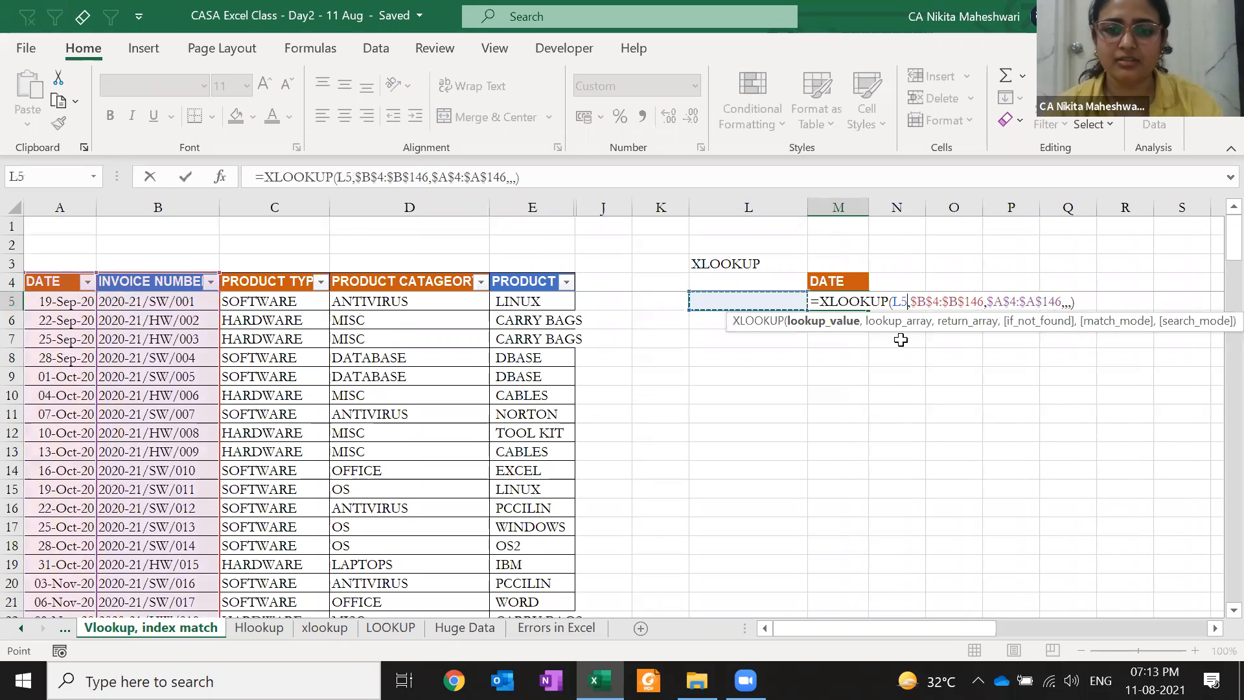
{"action": "key", "text": "Return"}
Copy invoice 2020-21/HW/009 from B13 into L5 so M5 returns 13-Oct-20
{"action": "key", "text": "Up"}
{"action": "key", "text": "Left"}
{"action": "type", "text": "="}
{"action": "key", "text": "Escape"}
{"action": "left_click", "coordinate": [200, 449]}
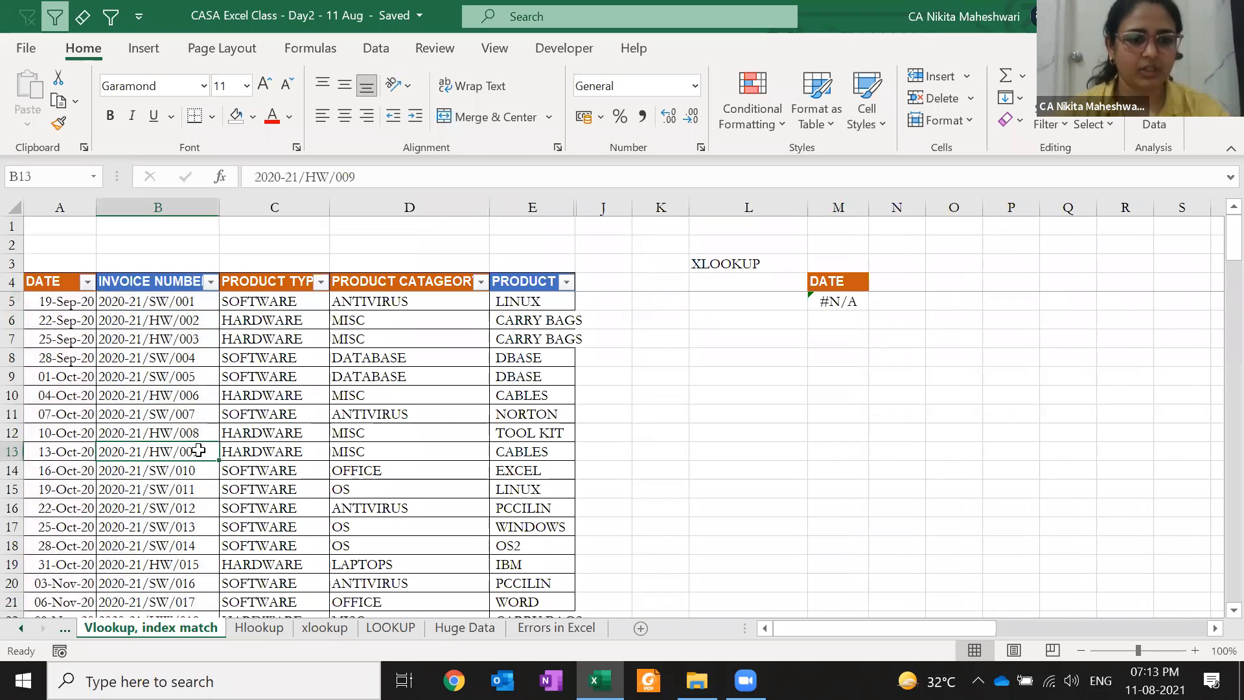
{"action": "key", "text": "ctrl+c"}
{"action": "left_click", "coordinate": [718, 302]}
{"action": "key", "text": "Return"}
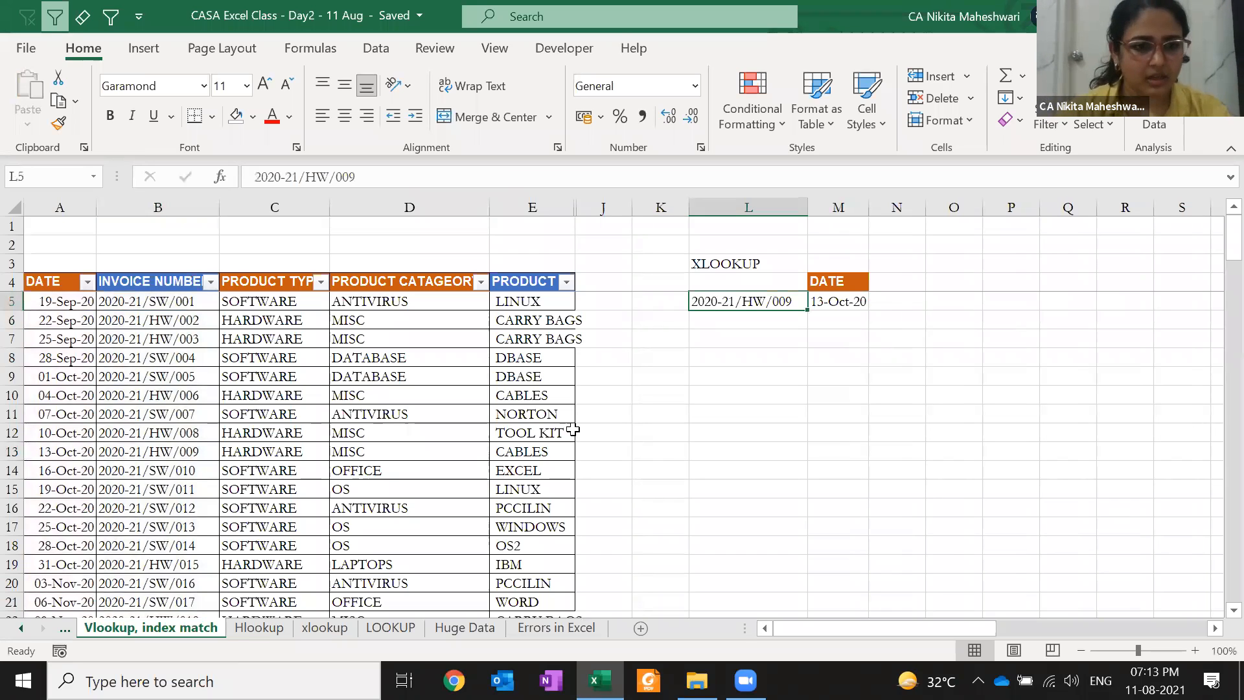
Fill A13:B13 (13-Oct-20, 2020-21/HW/009) with the orange theme colour
{"action": "left_click_drag", "start_coordinate": [180, 455], "coordinate": [42, 464]}
{"action": "left_click", "coordinate": [42, 465]}
{"action": "key", "text": "Up"}
{"action": "key", "text": "shift+Right"}
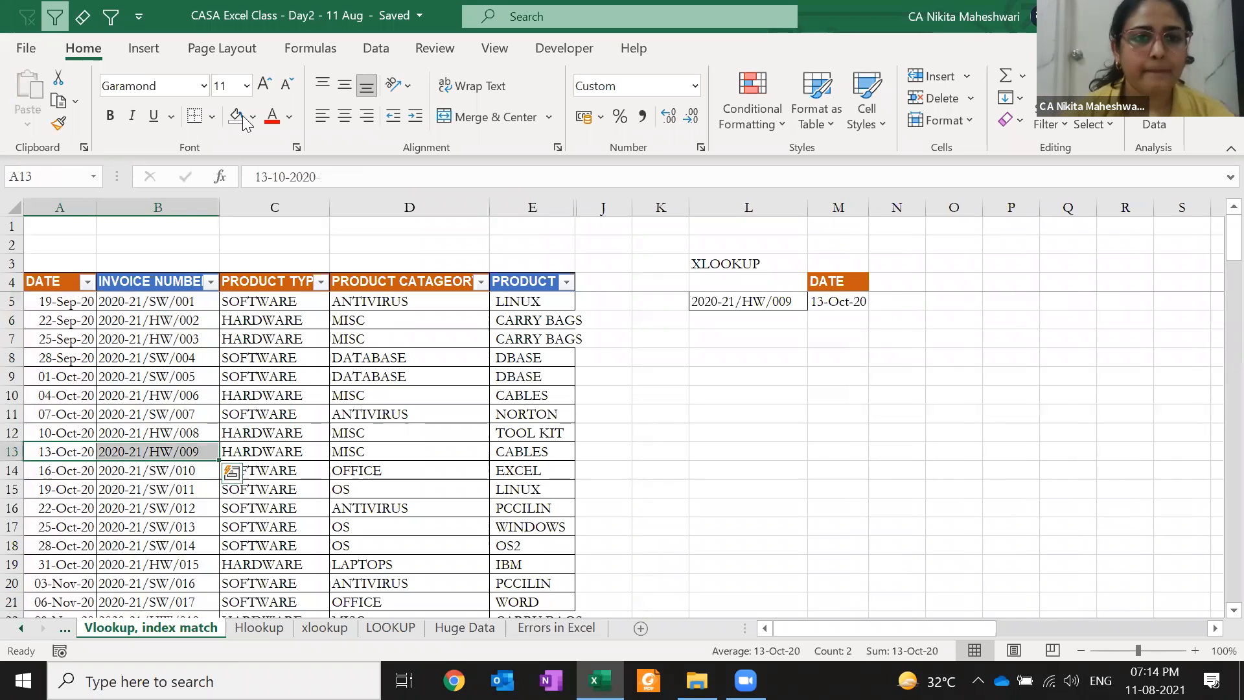
{"action": "left_click", "coordinate": [252, 117]}
{"action": "left_click", "coordinate": [320, 167]}
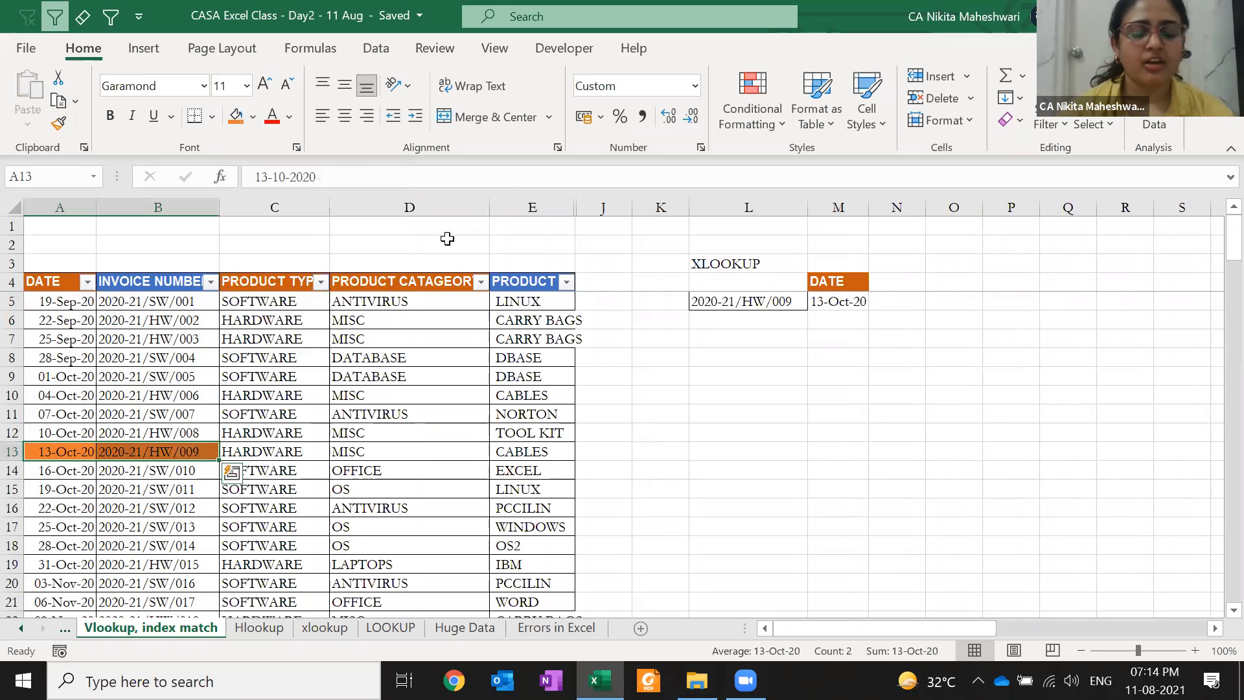
{"action": "key", "text": "shift+Left"}
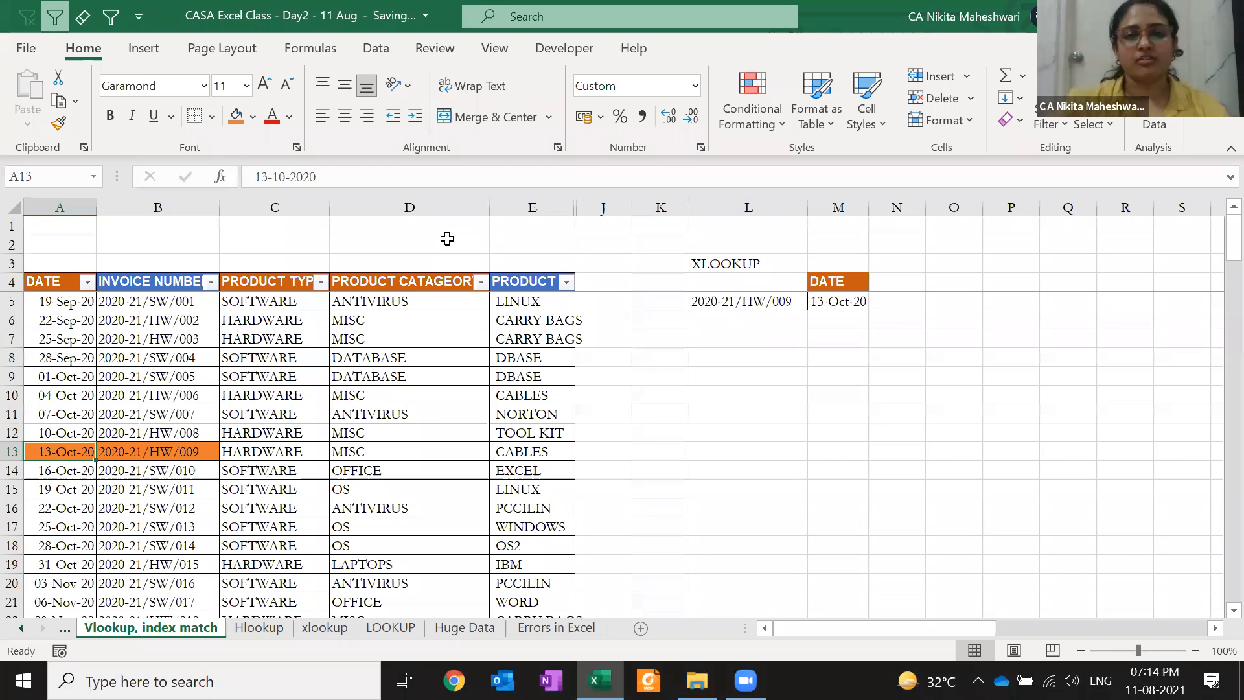
{"action": "left_click", "coordinate": [78, 319]}
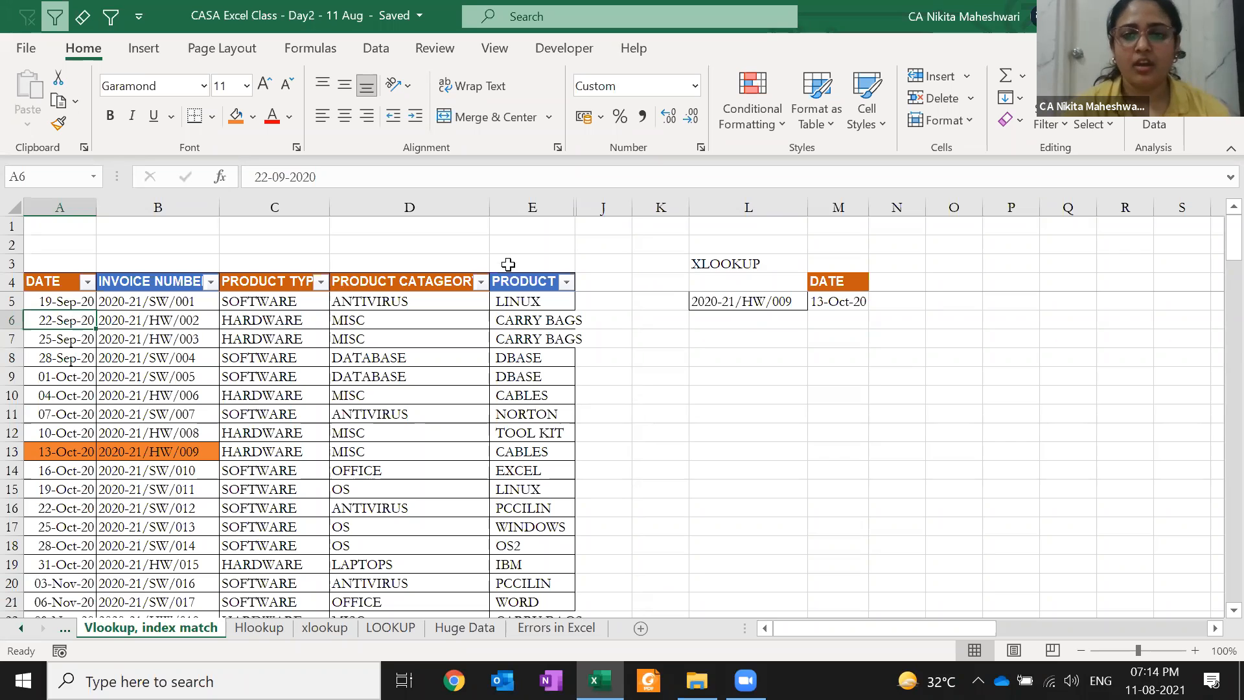
Enter edit mode on M5's =XLOOKUP(L5,$B$4:$B$146,$A$4:$A$146,,) formula
{"action": "left_click", "coordinate": [830, 280]}
{"action": "key", "text": "Down"}
{"action": "key", "text": "F2"}
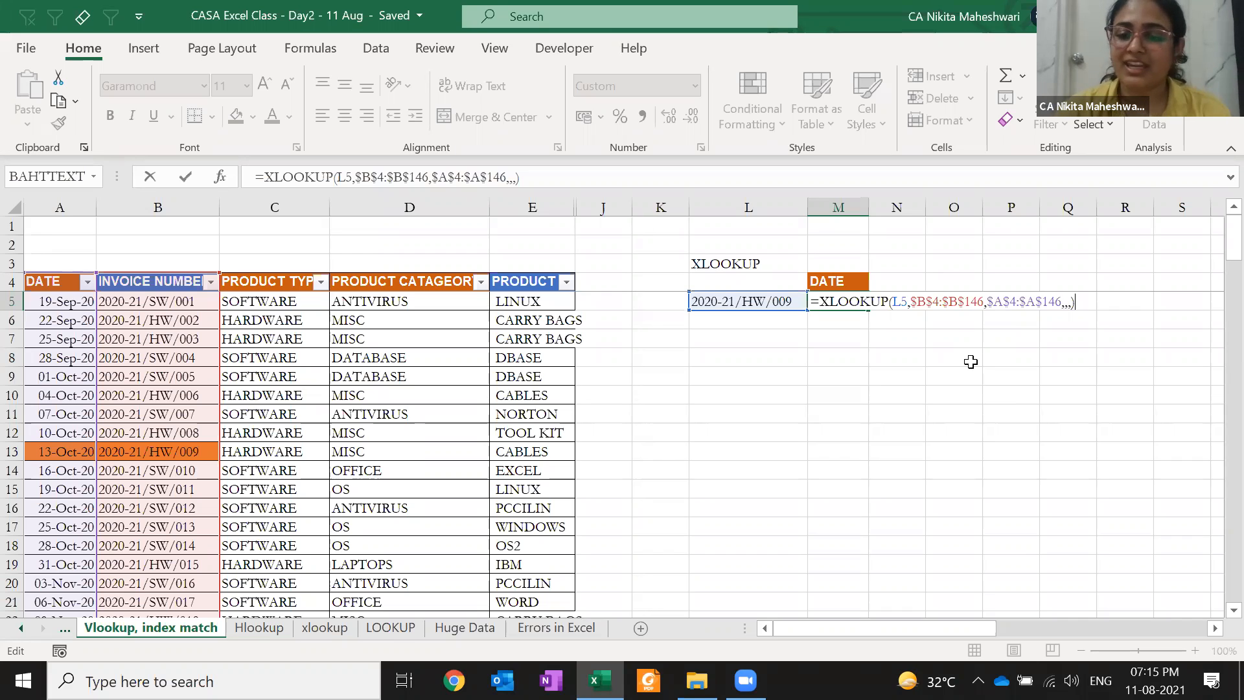
{"action": "key", "text": "BackSpace"}
{"action": "key", "text": "BackSpace"}
{"action": "key", "text": "BackSpace"}
{"action": "key", "text": "BackSpace"}
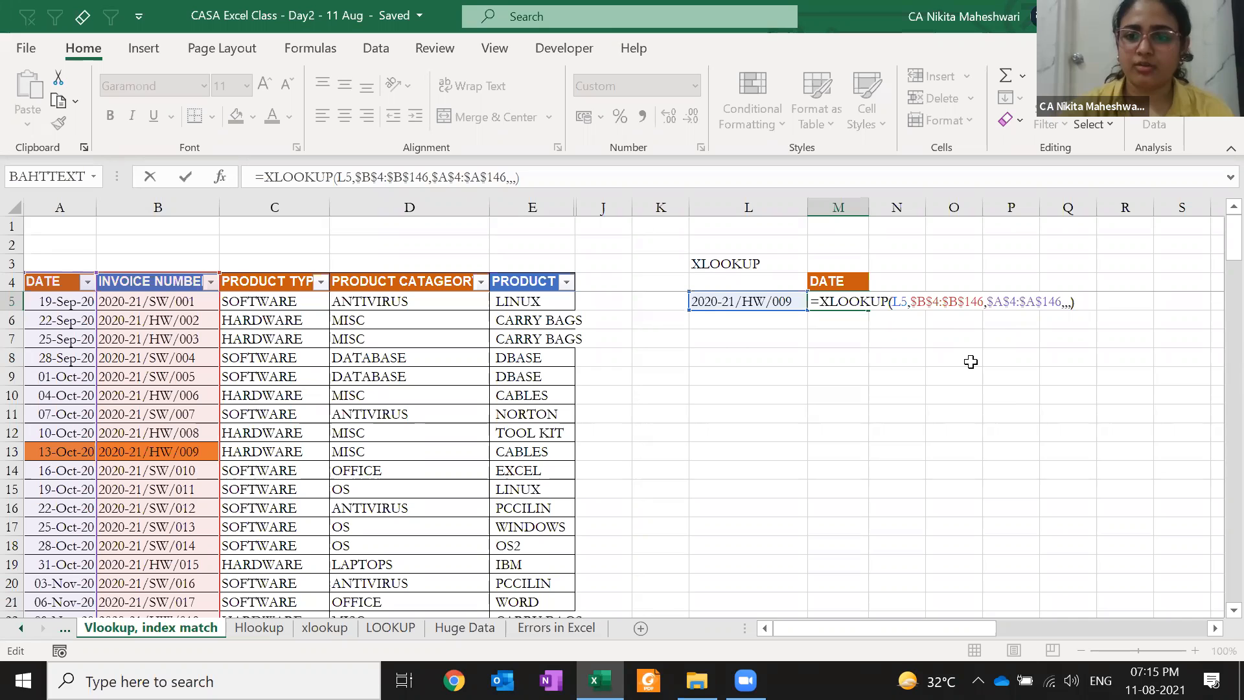
{"action": "key", "text": "ctrl+Return"}
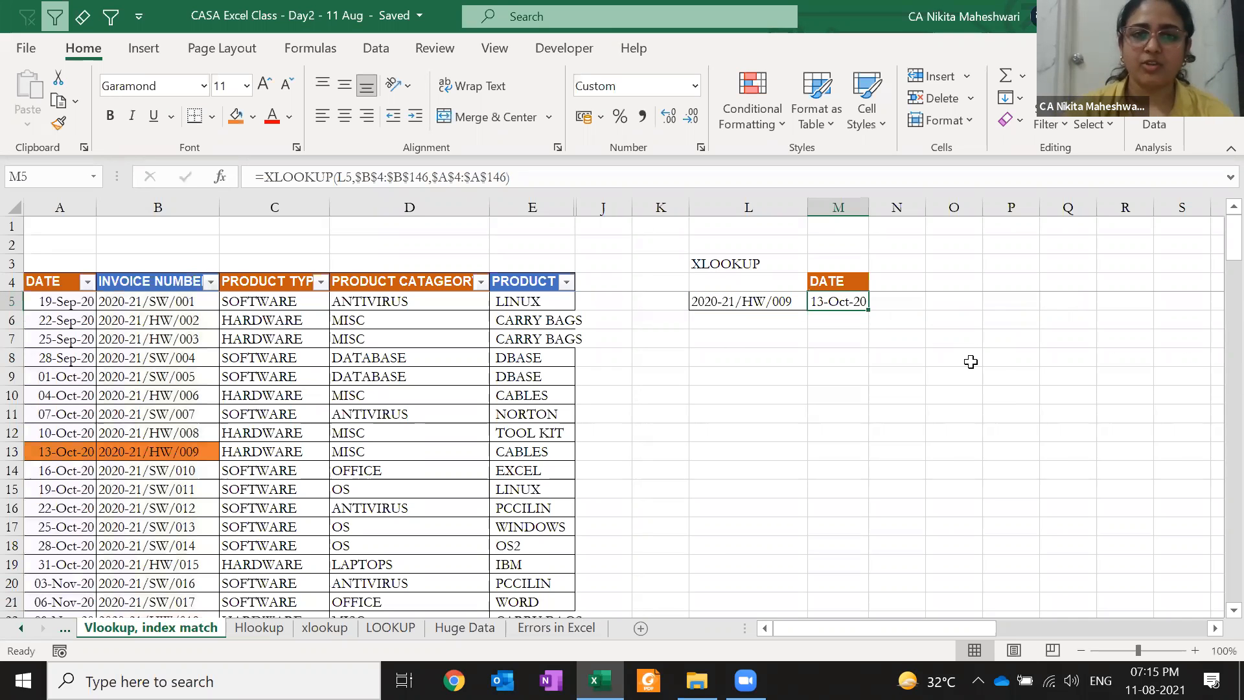
{"action": "key", "text": "F2"}
{"action": "key", "text": "Left"}
{"action": "type", "text": ",,,"}
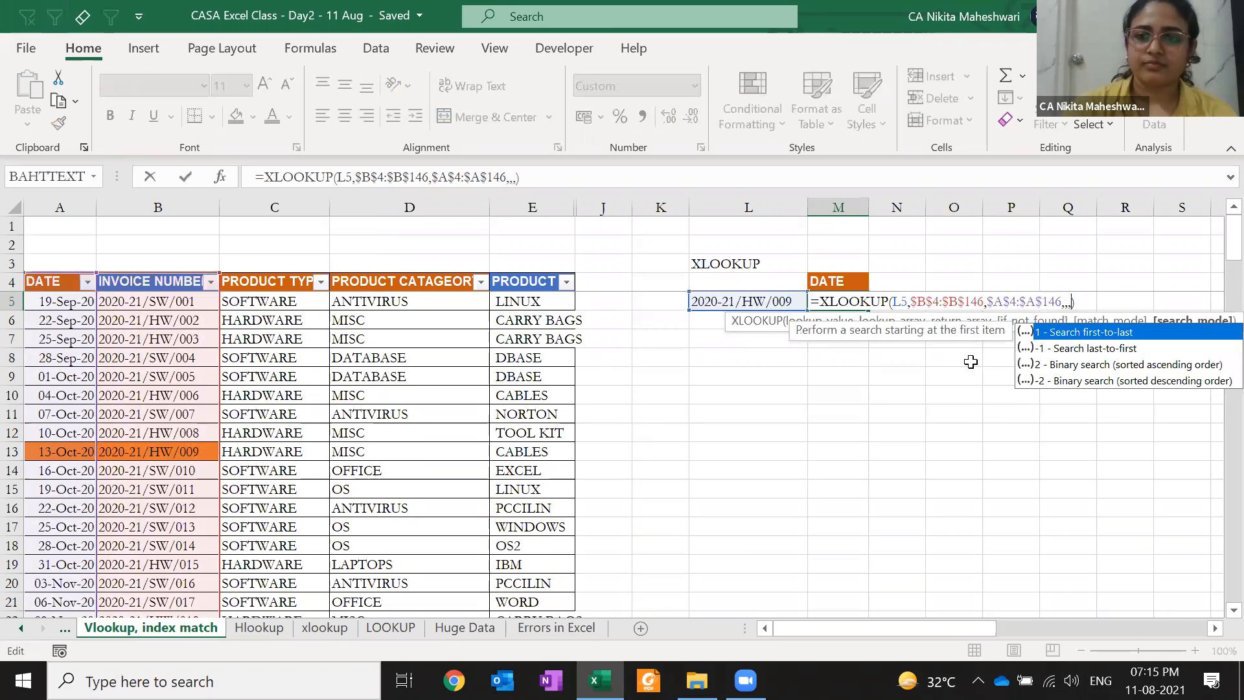
{"action": "key", "text": "Return"}
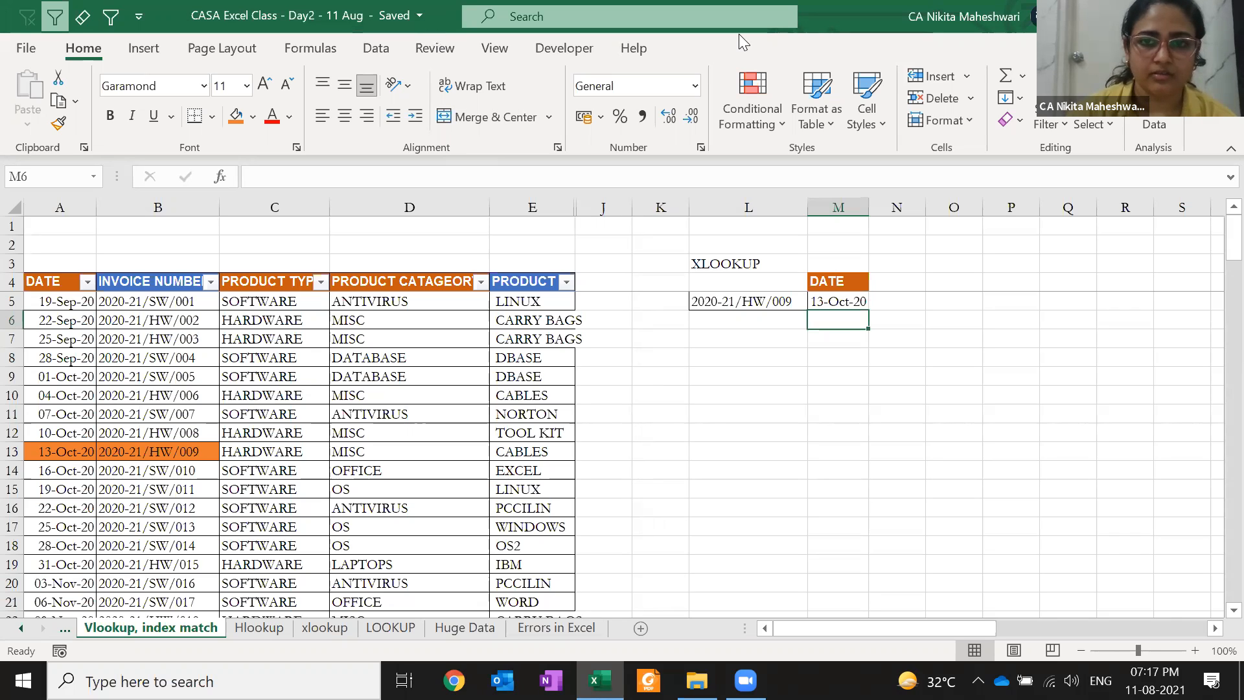
{"action": "left_click", "coordinate": [253, 2]}
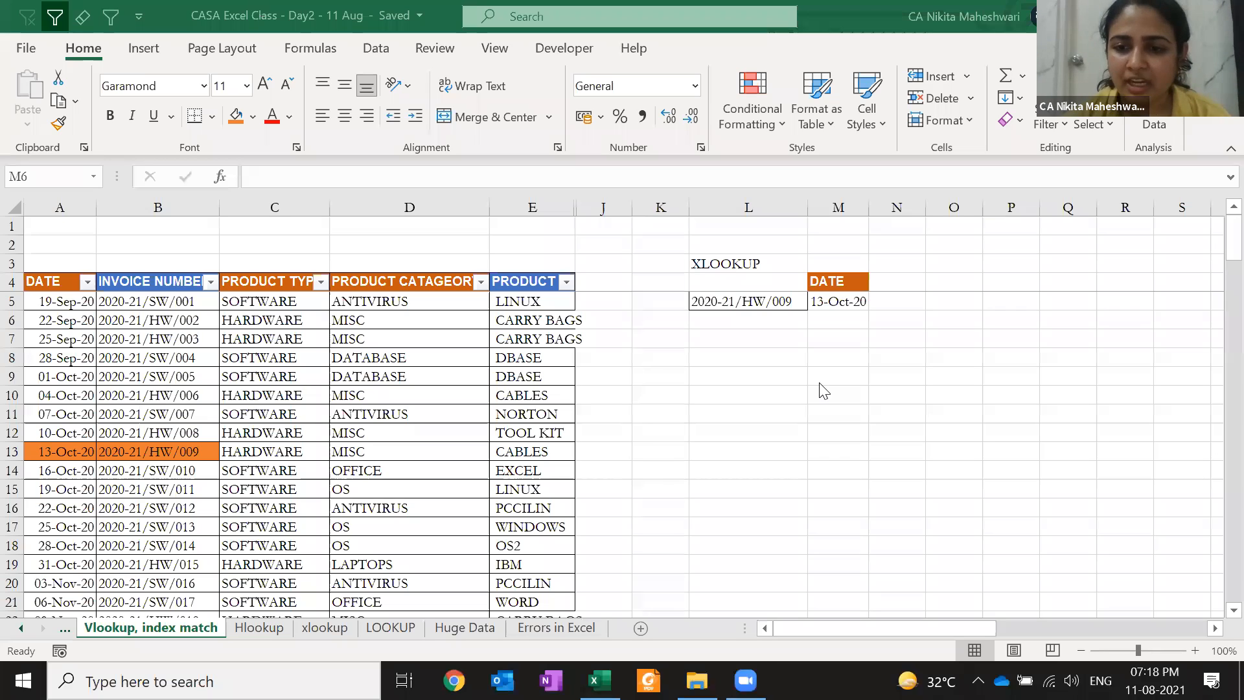
{"action": "left_click", "coordinate": [170, 318]}
{"action": "left_click", "coordinate": [170, 318]}
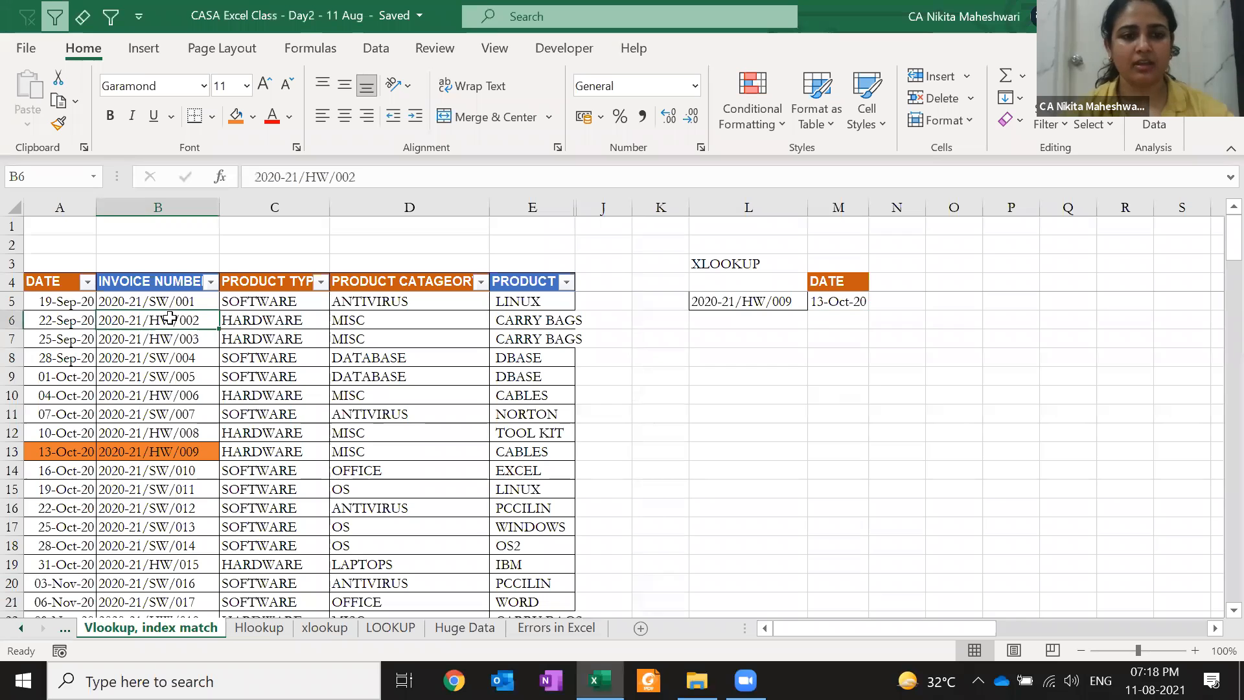
{"action": "key", "text": "ctrl+space"}
{"action": "key", "text": "ctrl+shift+plus"}
{"action": "key", "text": "ctrl+shift+plus"}
{"action": "key", "text": "Right"}
{"action": "key", "text": "Right"}
{"action": "key", "text": "Right"}
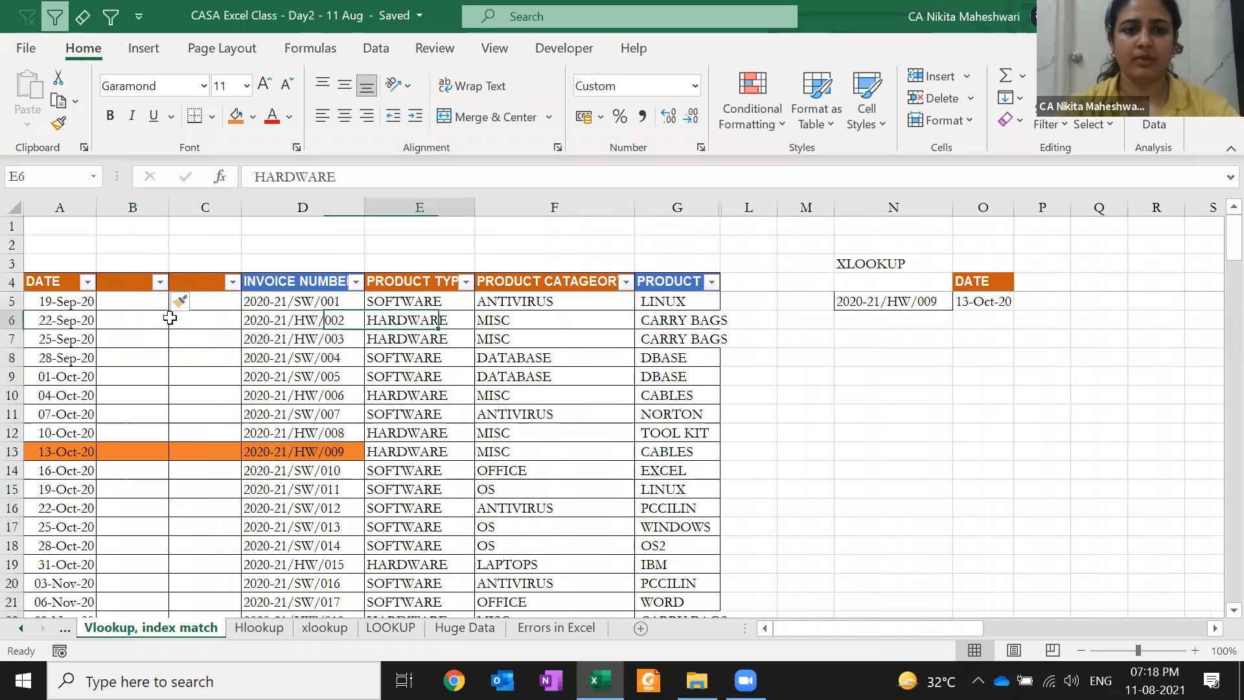
{"action": "key", "text": "ctrl+space"}
{"action": "type", "text": "+"}
{"action": "key", "text": "Escape"}
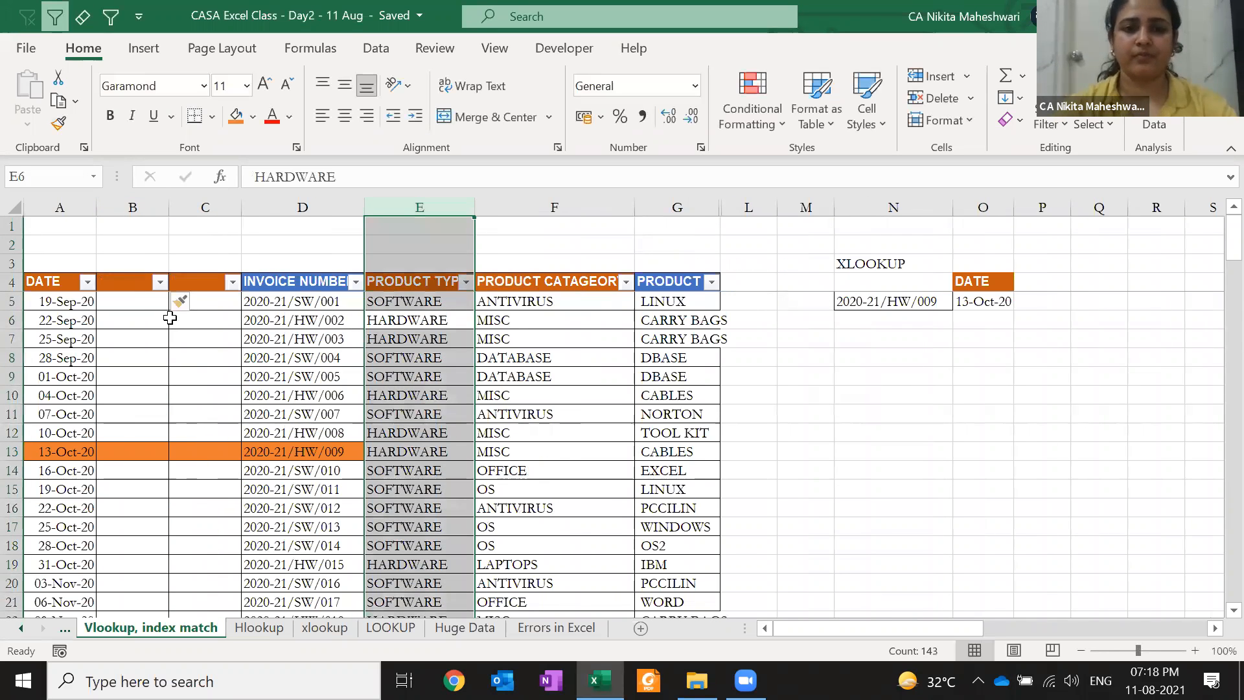
{"action": "key", "text": "ctrl+shift+plus"}
{"action": "key", "text": "ctrl+shift+plus"}
{"action": "key", "text": "ctrl+shift+plus"}
{"action": "key", "text": "Right"}
{"action": "key", "text": "Right"}
{"action": "key", "text": "Right"}
{"action": "key", "text": "Right"}
{"action": "key", "text": "Right"}
{"action": "key", "text": "Right"}
{"action": "key", "text": "Right"}
{"action": "key", "text": "Right"}
{"action": "key", "text": "Right"}
{"action": "key", "text": "Right"}
{"action": "key", "text": "Right"}
{"action": "key", "text": "Left"}
{"action": "key", "text": "Left"}
{"action": "key", "text": "Left"}
{"action": "key", "text": "Left"}
{"action": "key", "text": "Left"}
{"action": "key", "text": "Right"}
{"action": "key", "text": "Right"}
{"action": "key", "text": "Right"}
{"action": "key", "text": "Right"}
{"action": "key", "text": "Right"}
{"action": "key", "text": "Right"}
{"action": "key", "text": "Right"}
{"action": "key", "text": "Right"}
{"action": "key", "text": "Left"}
{"action": "key", "text": "Up"}
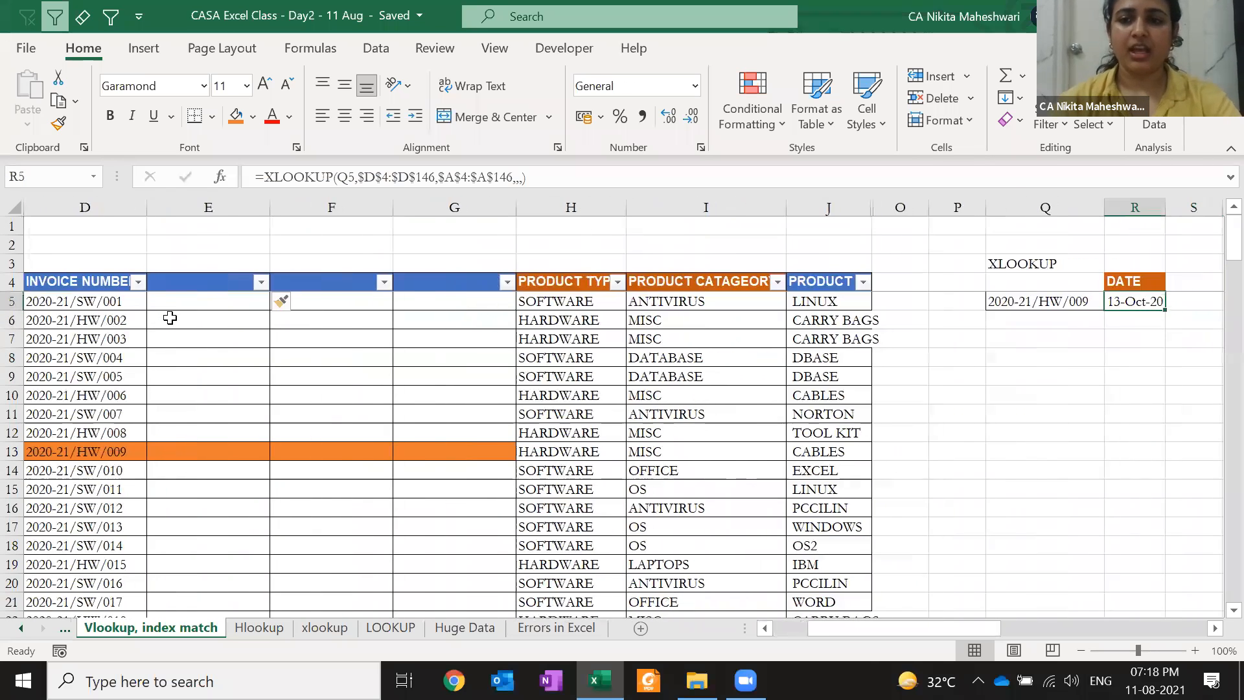
{"action": "key", "text": "F2"}
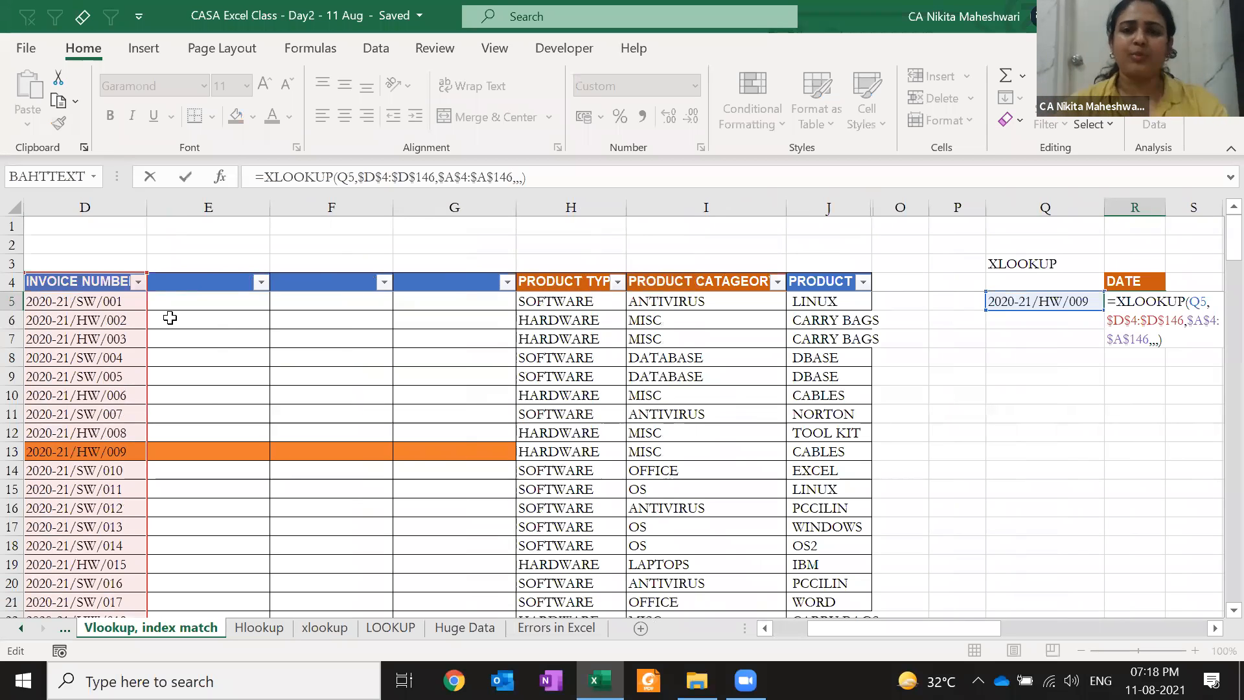
{"action": "key", "text": "ctrl+Return"}
{"action": "key", "text": "ctrl+Left"}
{"action": "key", "text": "ctrl+Left"}
{"action": "key", "text": "ctrl+Left"}
{"action": "key", "text": "ctrl+Left"}
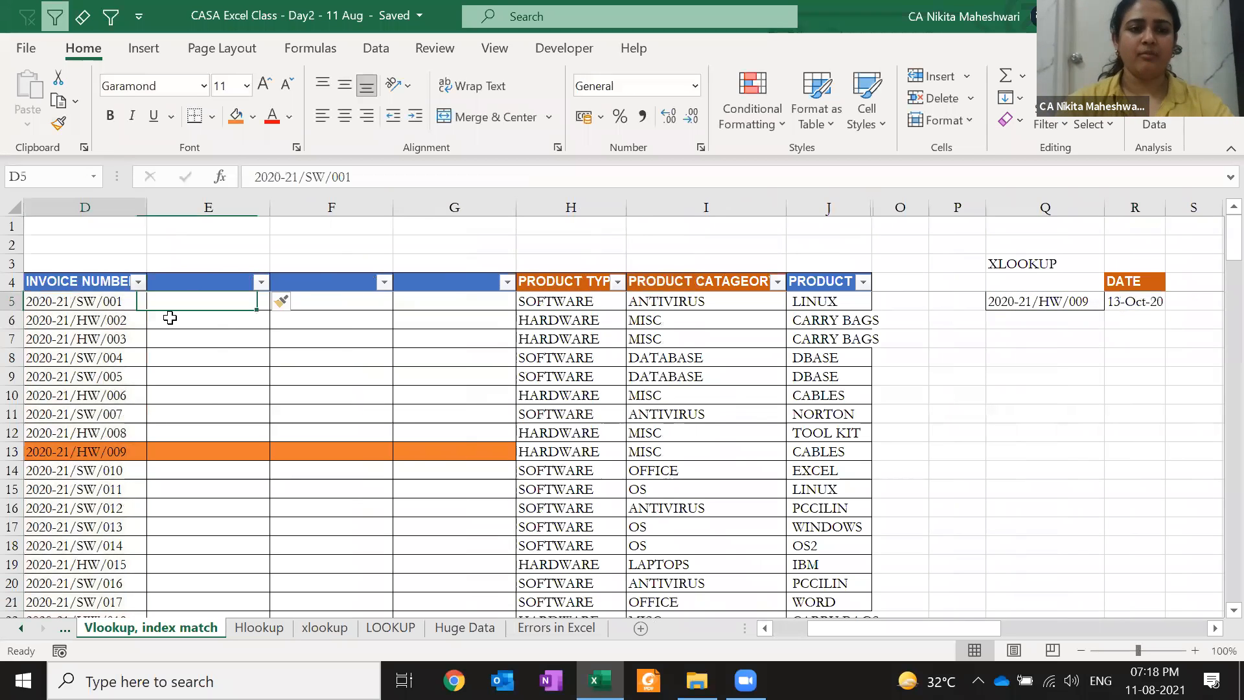
{"action": "key", "text": "ctrl+Left"}
{"action": "key", "text": "ctrl+Right"}
{"action": "key", "text": "Right"}
{"action": "key", "text": "ctrl+space"}
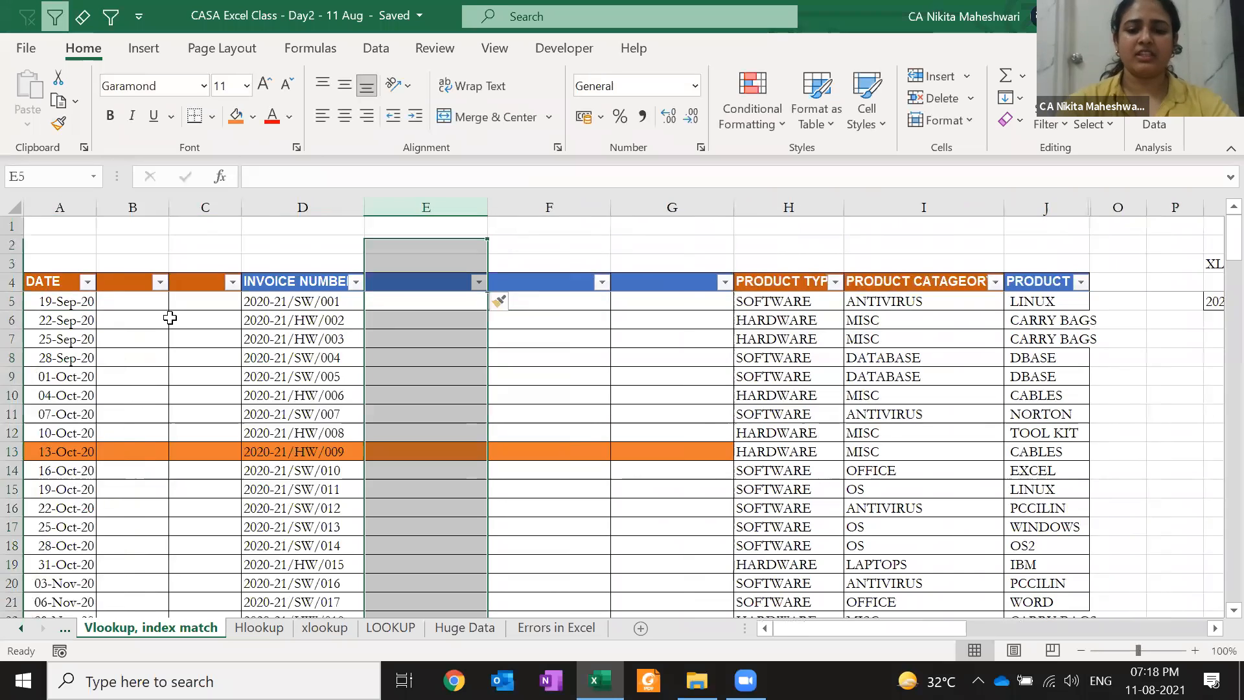
{"action": "key", "text": "ctrl+minus"}
{"action": "key", "text": "ctrl+minus"}
{"action": "key", "text": "ctrl+minus"}
{"action": "key", "text": "Left"}
{"action": "key", "text": "Left"}
{"action": "key", "text": "Left"}
{"action": "key", "text": "ctrl+space"}
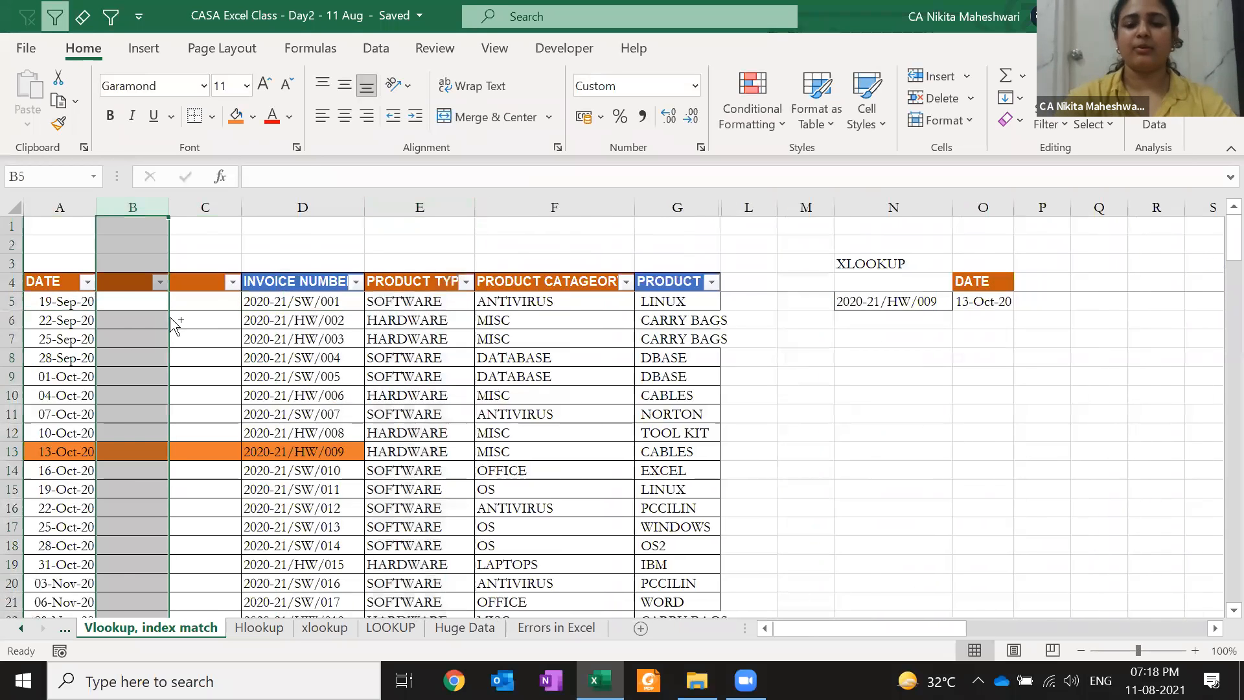
{"action": "key", "text": "ctrl+minus"}
{"action": "key", "text": "ctrl+minus"}
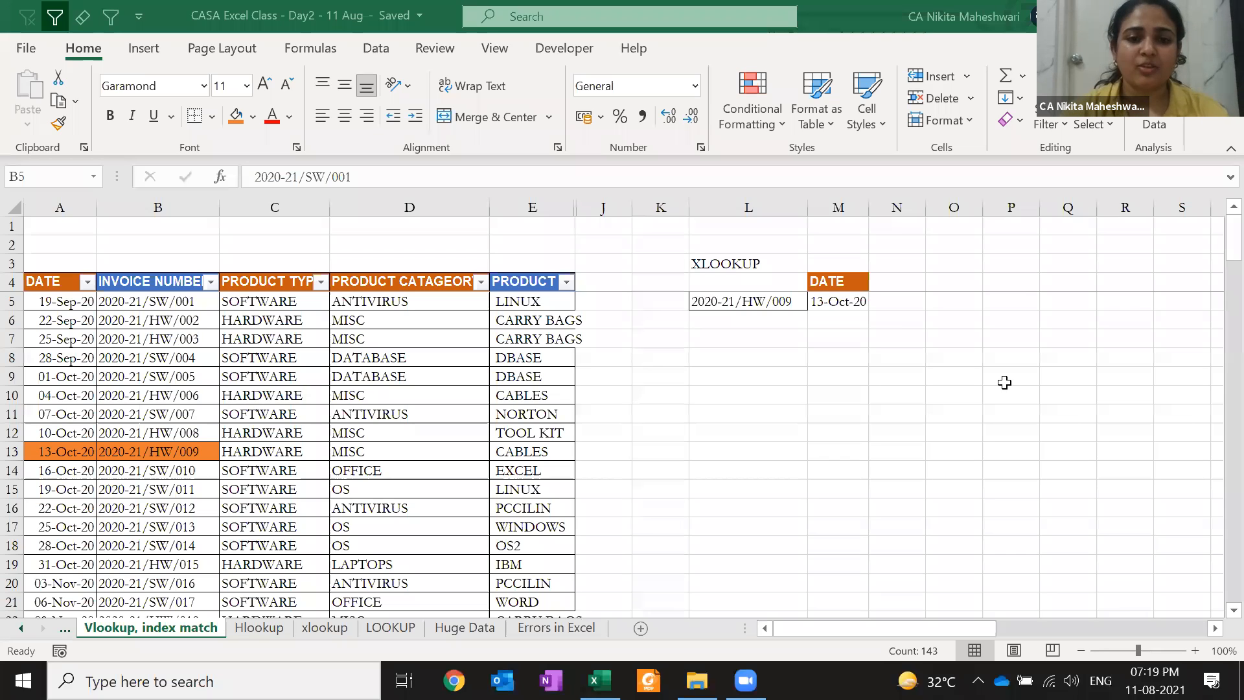
Reopen the M5 XLOOKUP and commit it with the optional arguments left empty
{"action": "key", "text": "ctrl+space"}
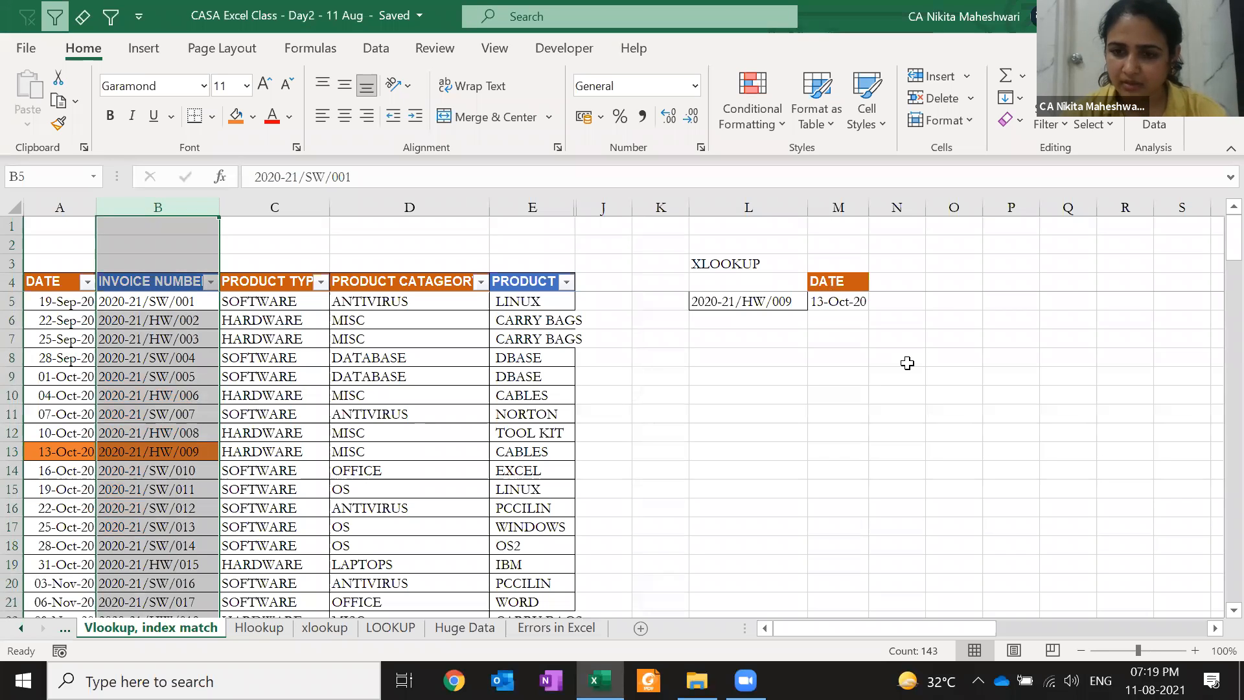
{"action": "left_click", "coordinate": [844, 351]}
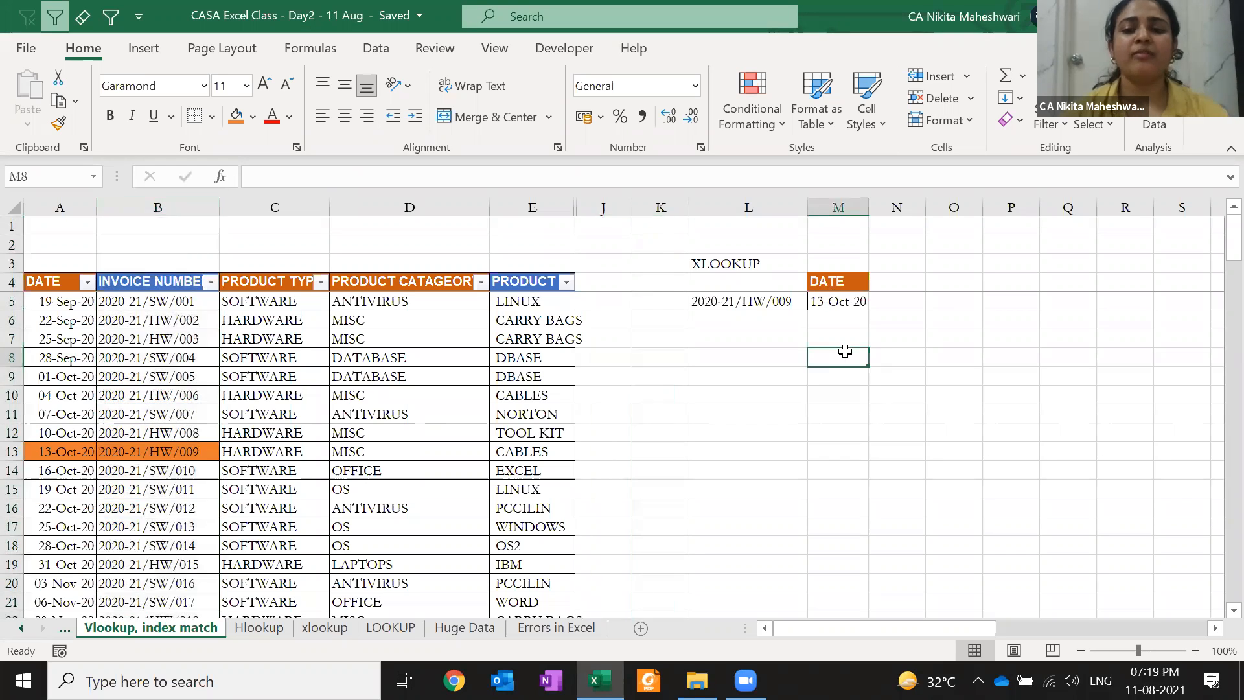
{"action": "key", "text": "Up"}
{"action": "key", "text": "Up"}
{"action": "key", "text": "Up"}
{"action": "key", "text": "F2"}
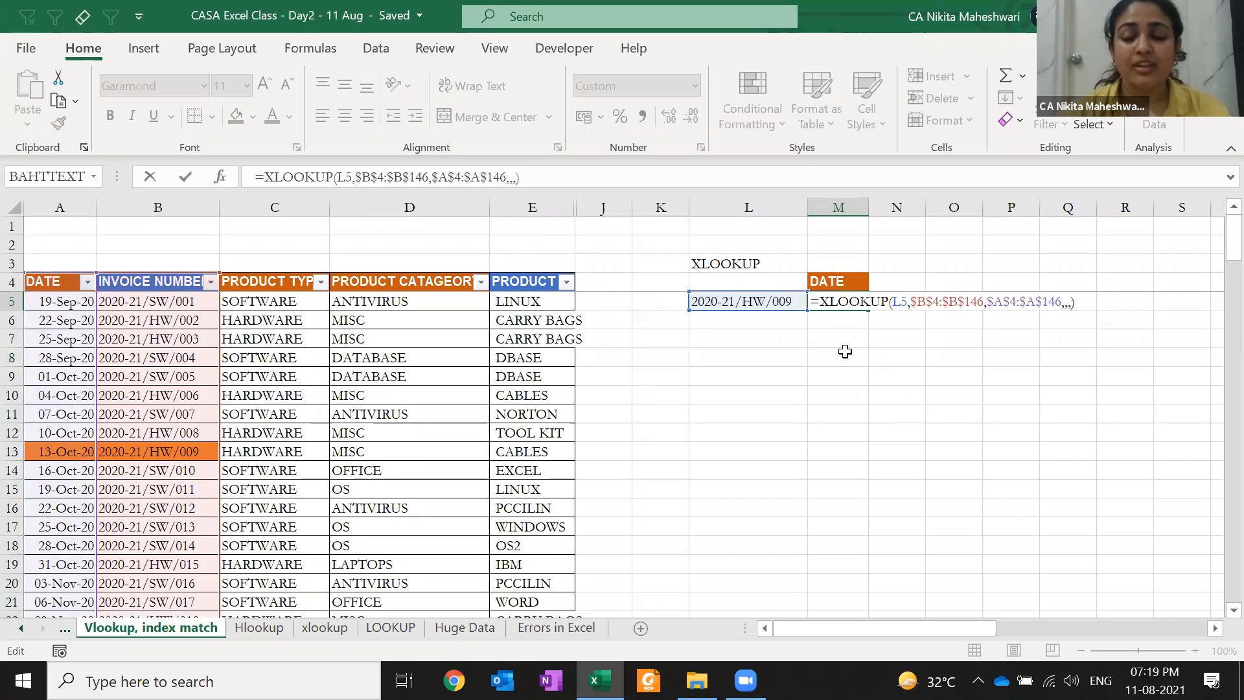
{"action": "key", "text": "Left"}
{"action": "key", "text": "Left"}
{"action": "key", "text": "Left"}
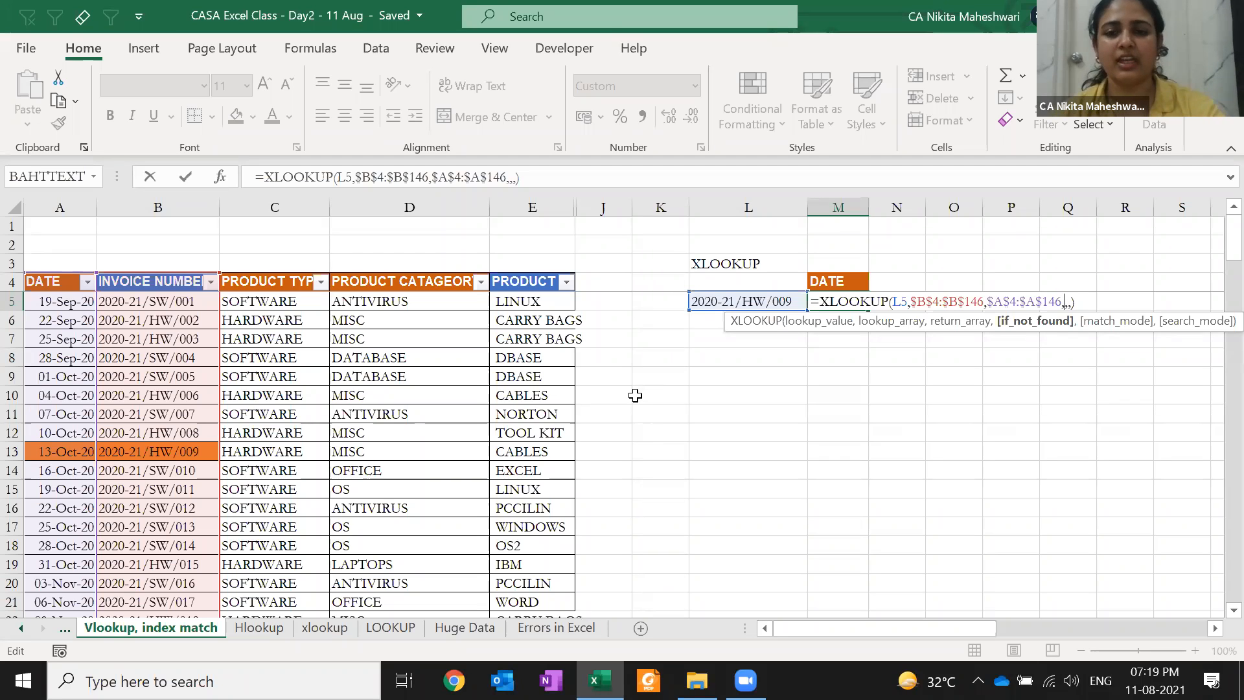
{"action": "key", "text": "Return"}
Select the PRODUCT TYPE and PRODUCT CATAGEORY headers and first rows, C4:D8
{"action": "key", "text": "Down"}
{"action": "key", "text": "Left"}
{"action": "key", "text": "Down"}
{"action": "key", "text": "Down"}
{"action": "key", "text": "Down"}
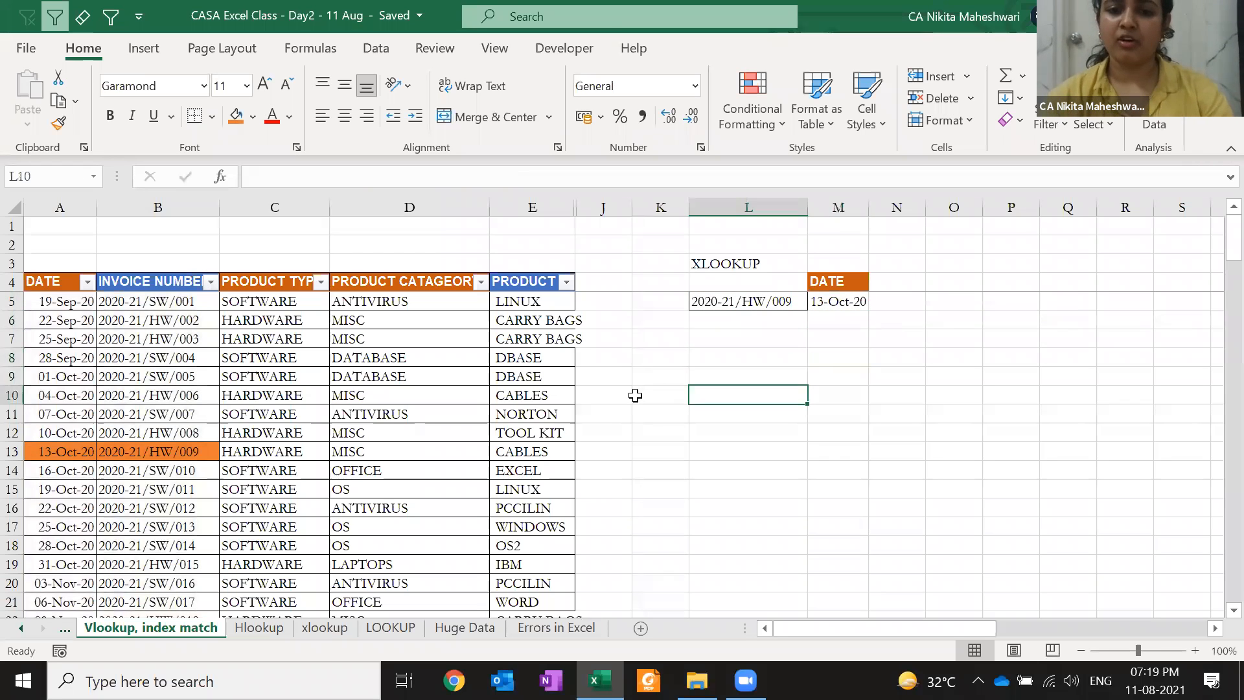
{"action": "left_click_drag", "start_coordinate": [275, 281], "coordinate": [402, 361]}
Paste the PRODUCT TYPE and PRODUCT CATAGEORY block at L11 and autofit columns L and M
{"action": "key", "text": "ctrl+c"}
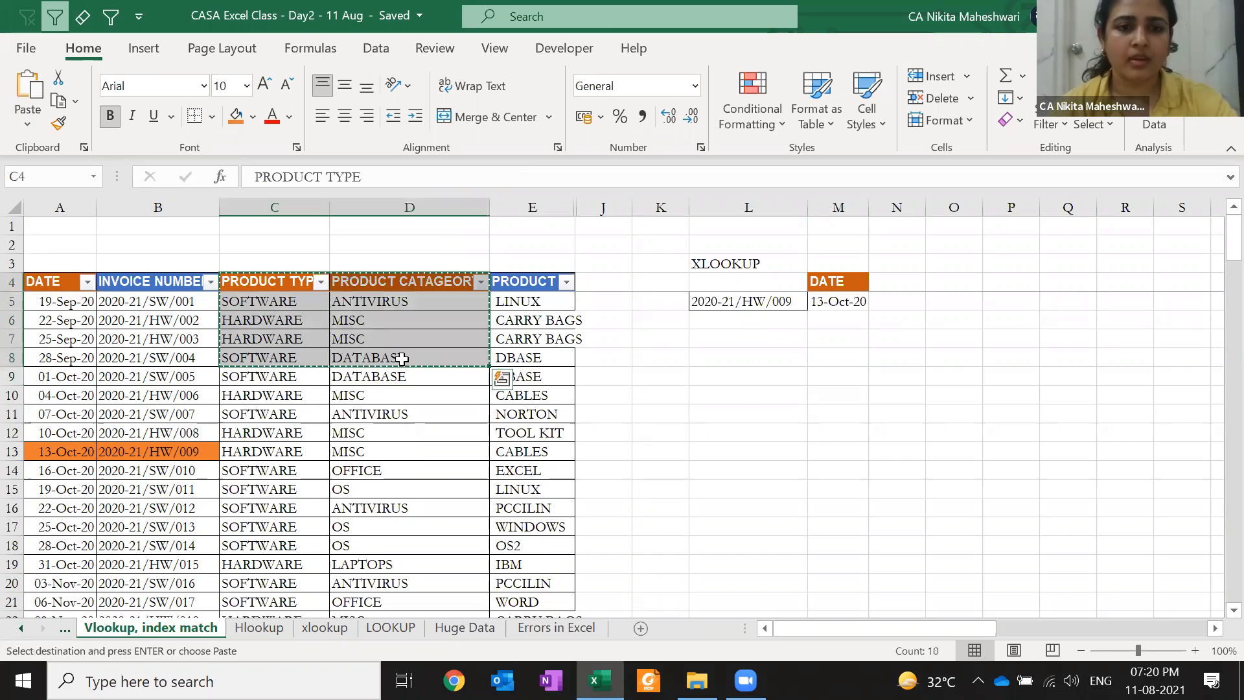
{"action": "left_click", "coordinate": [753, 405]}
{"action": "key", "text": "Return"}
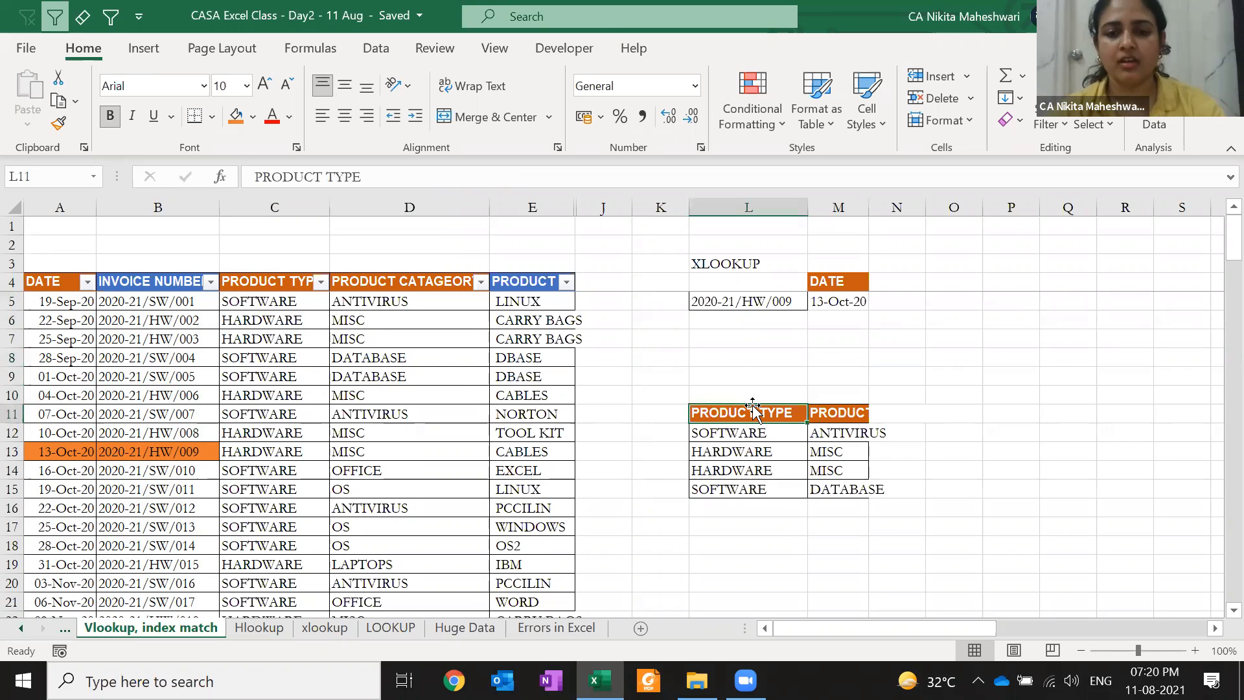
{"action": "key", "text": "alt+h"}
{"action": "key", "text": "o"}
{"action": "key", "text": "i"}
Select O12 as the cell for the new lookup formula
{"action": "key", "text": "Right"}
{"action": "key", "text": "Right"}
{"action": "key", "text": "Right"}
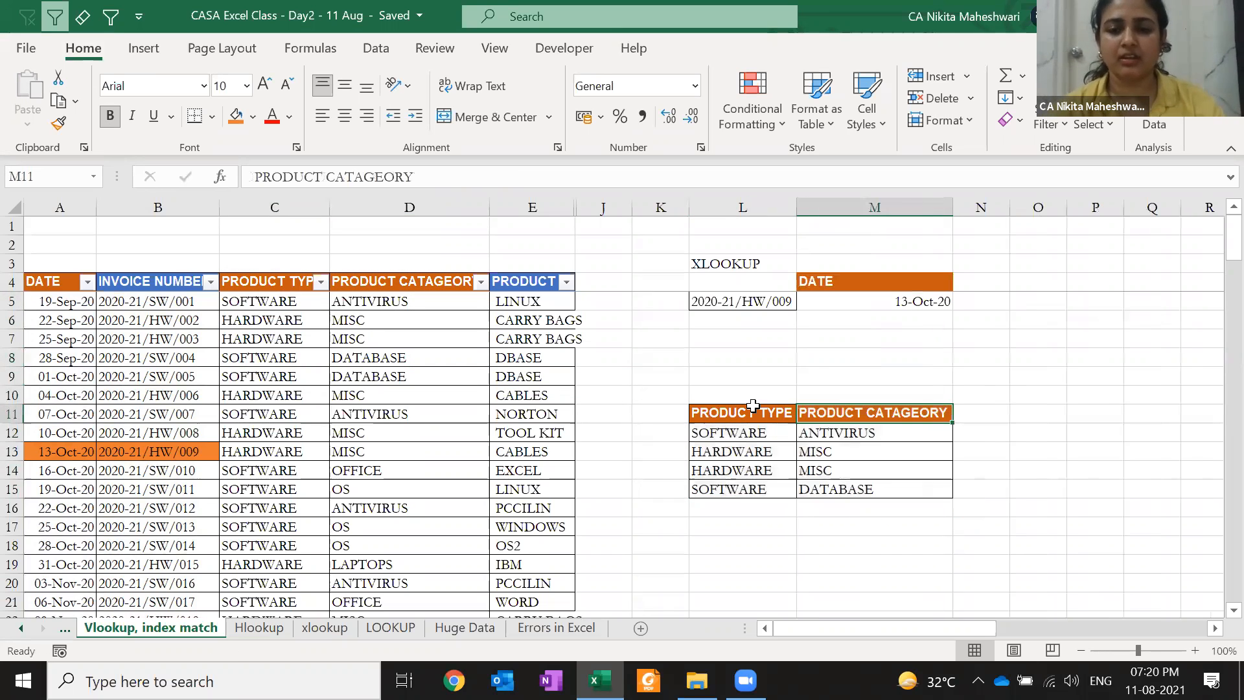
{"action": "key", "text": "Right"}
{"action": "key", "text": "Right"}
{"action": "key", "text": "Right"}
{"action": "key", "text": "Right"}
{"action": "key", "text": "Right"}
{"action": "key", "text": "Right"}
{"action": "key", "text": "Right"}
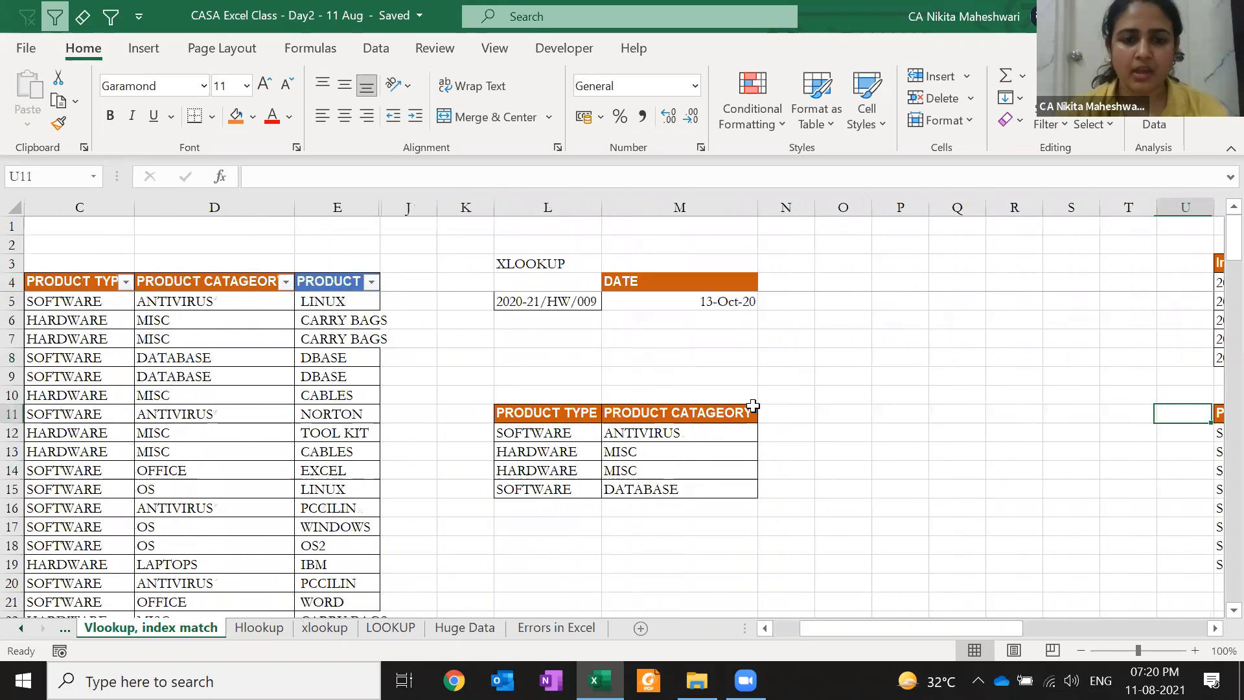
{"action": "left_click", "coordinate": [587, 428]}
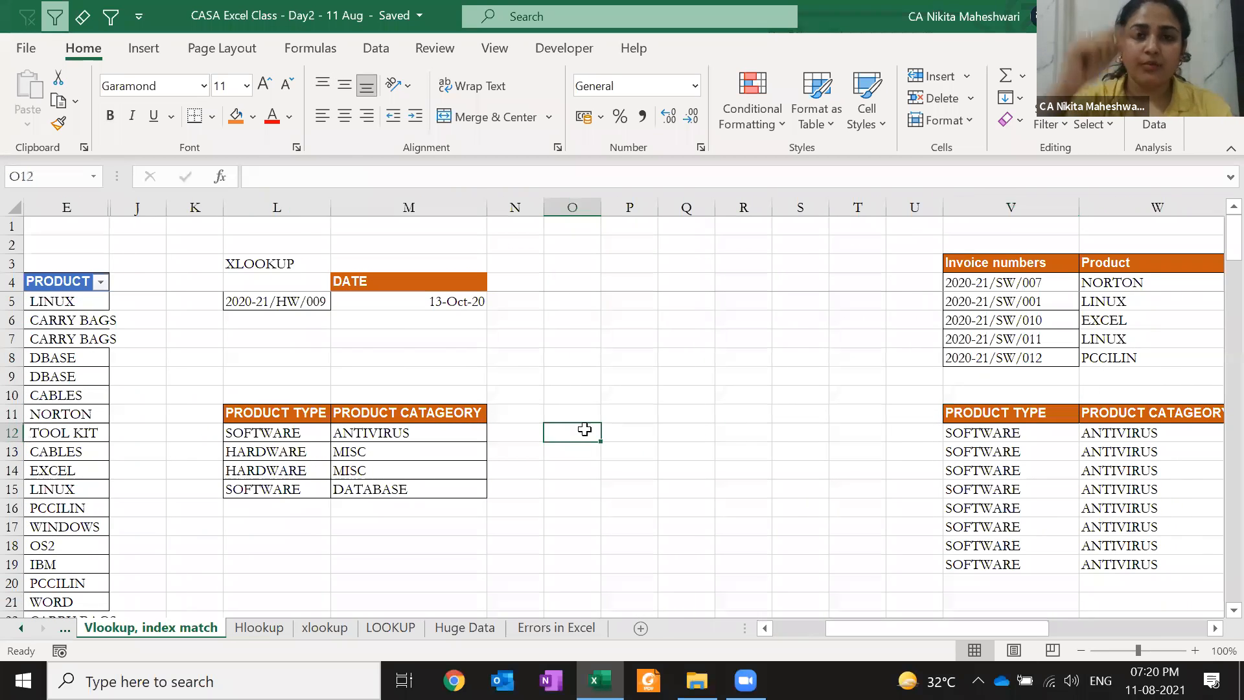
Enter =XLOOKUP("SOFTWARE",$L$11:$L$15,$M$11:$M$15,"CHECK",0,1) in O12, returning ANTIVIRUS
{"action": "type", "text": "="}
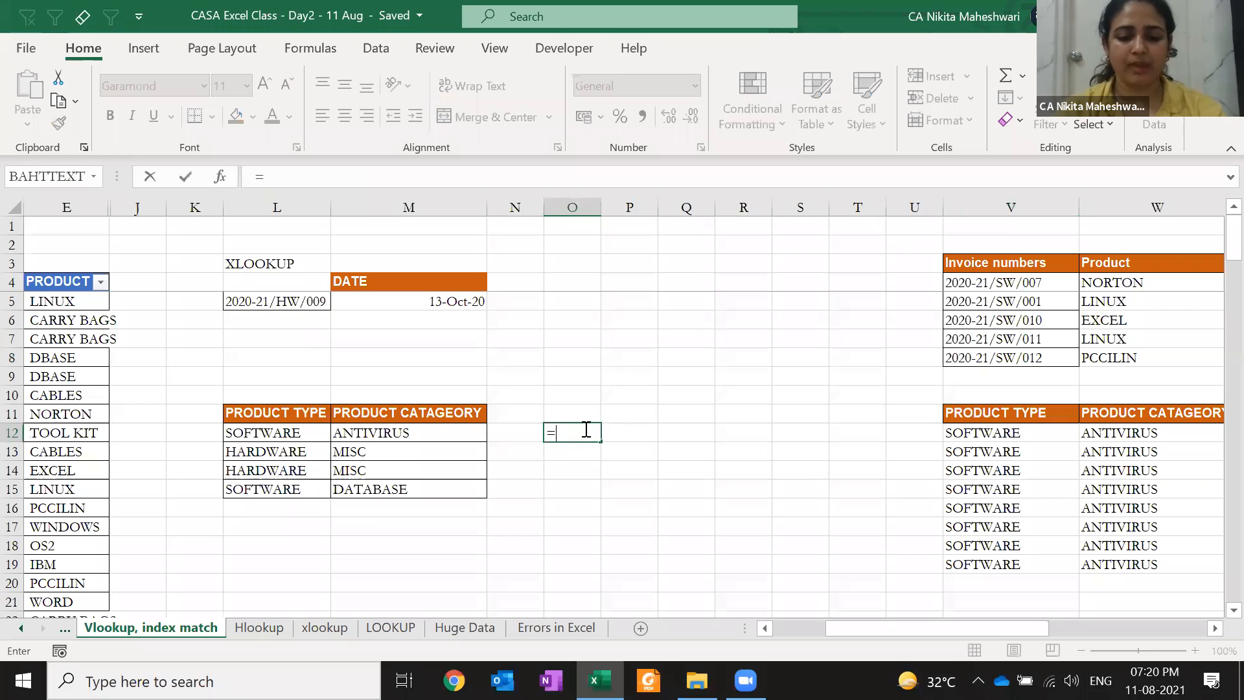
{"action": "type", "text": "XLOOKUP(\"SOFTWARE"}
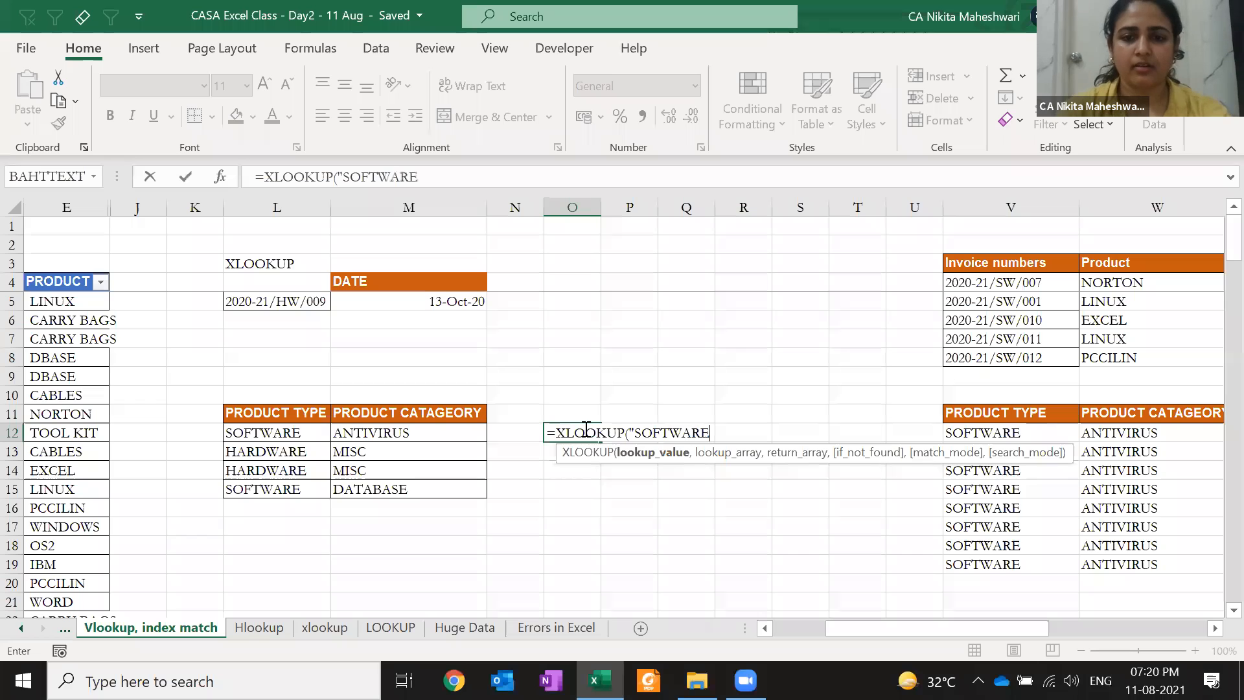
{"action": "type", "text": "\","}
{"action": "left_click_drag", "start_coordinate": [251, 409], "coordinate": [265, 490]}
{"action": "key", "text": "F4"}
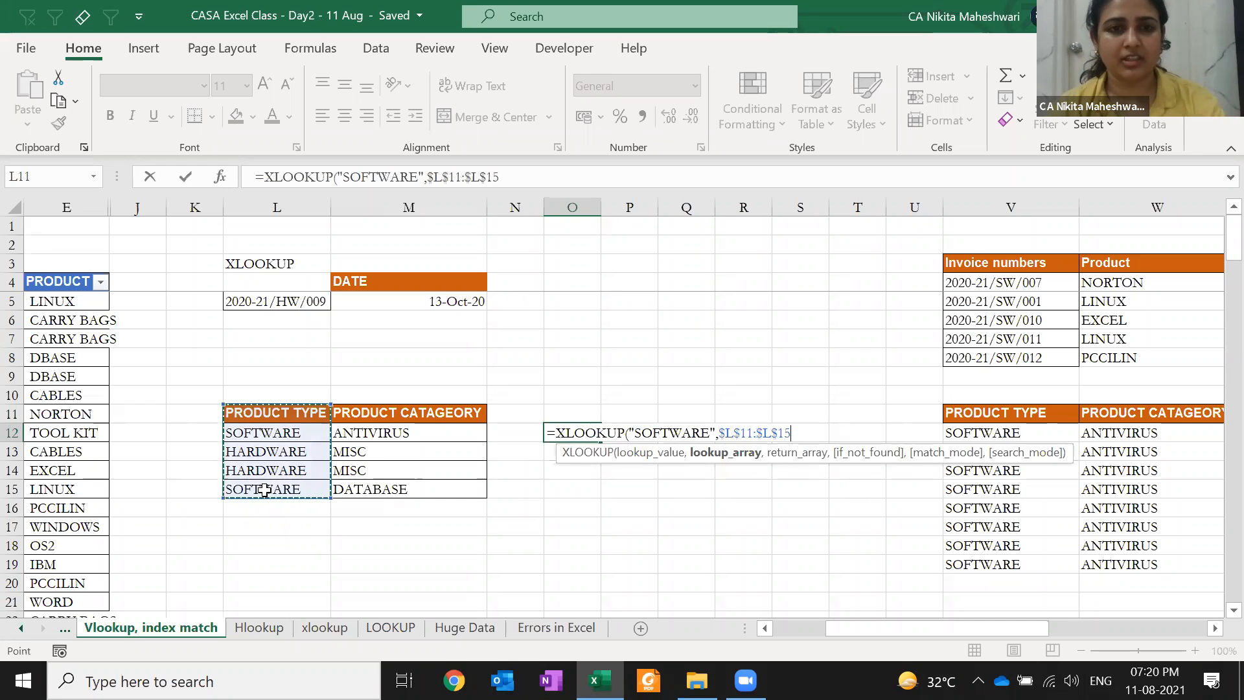
{"action": "type", "text": ","}
{"action": "left_click_drag", "start_coordinate": [362, 415], "coordinate": [354, 498]}
{"action": "key", "text": "F4"}
{"action": "type", "text": ","}
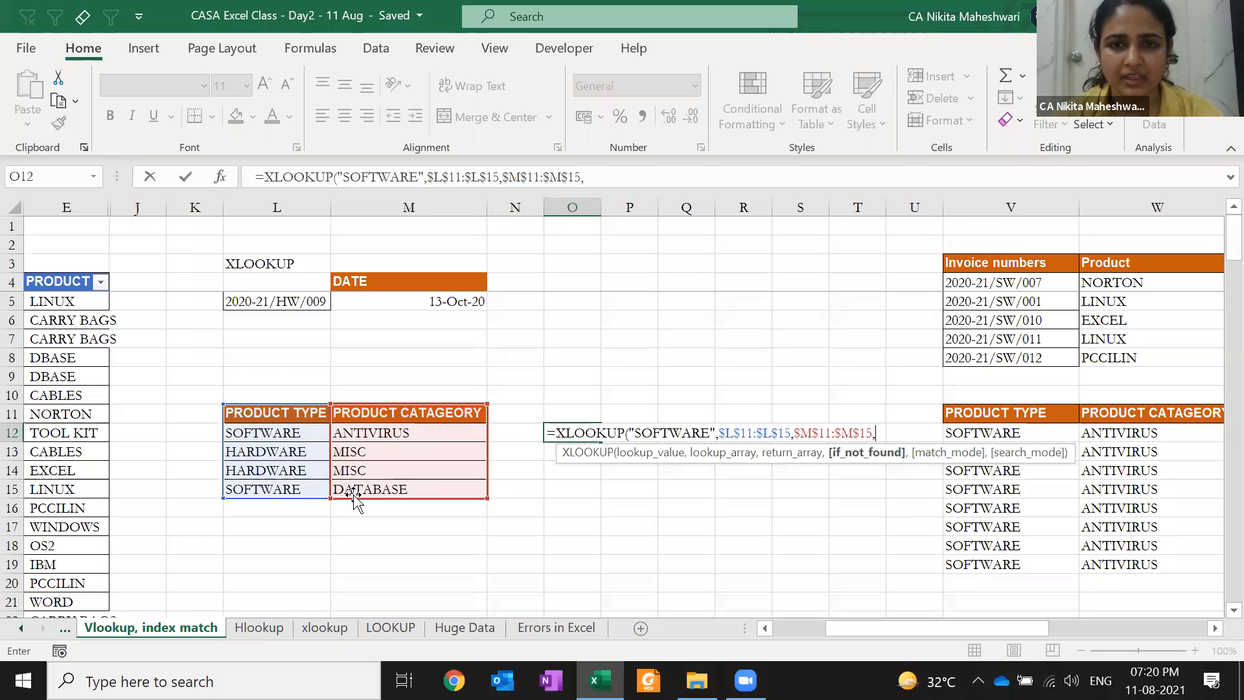
{"action": "type", "text": "\""}
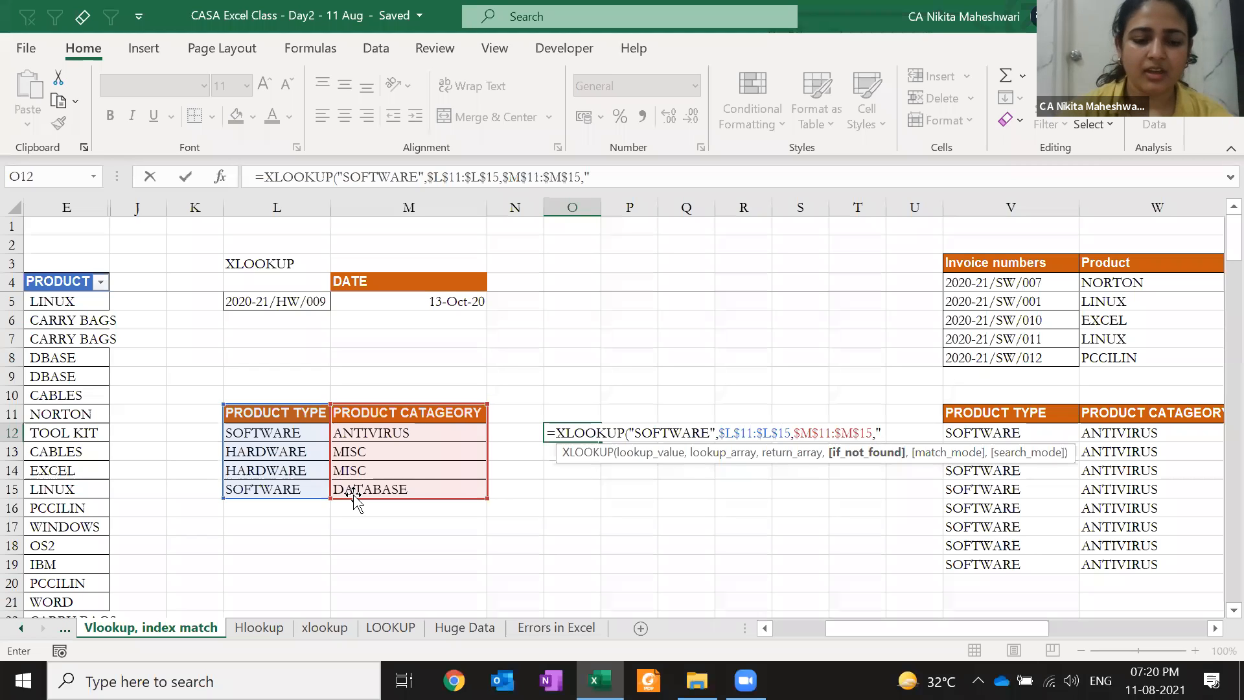
{"action": "type", "text": "CHECK\","}
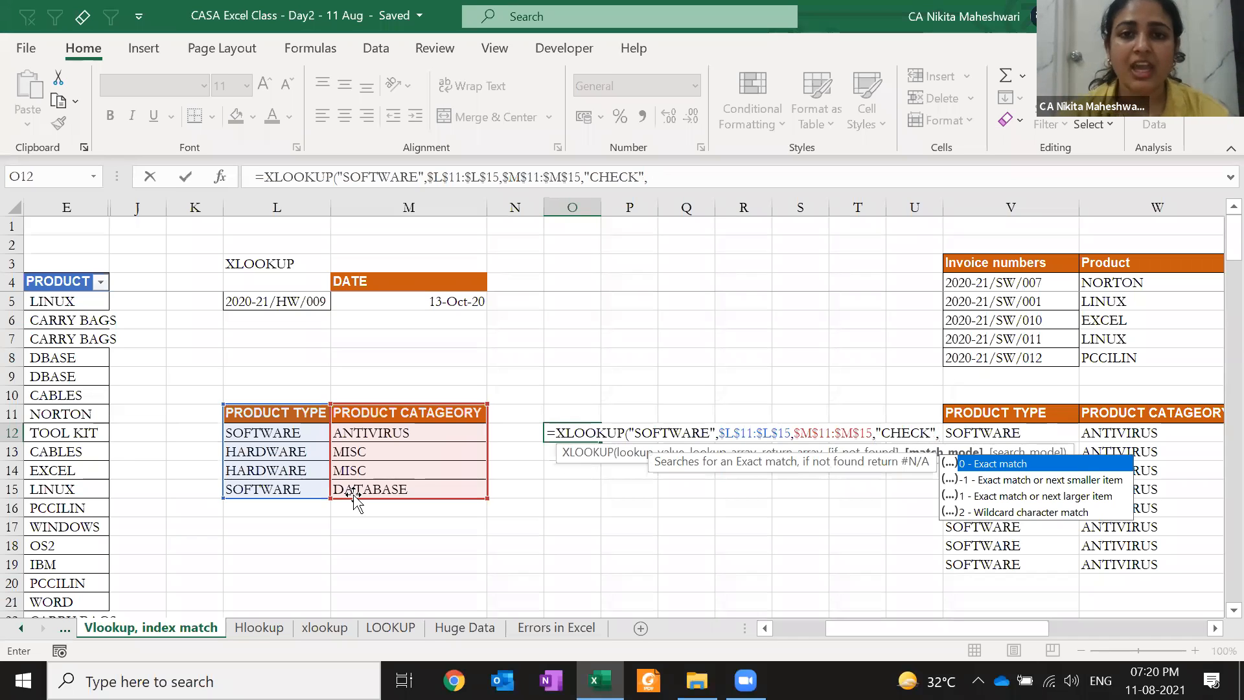
{"action": "type", "text": "0"}
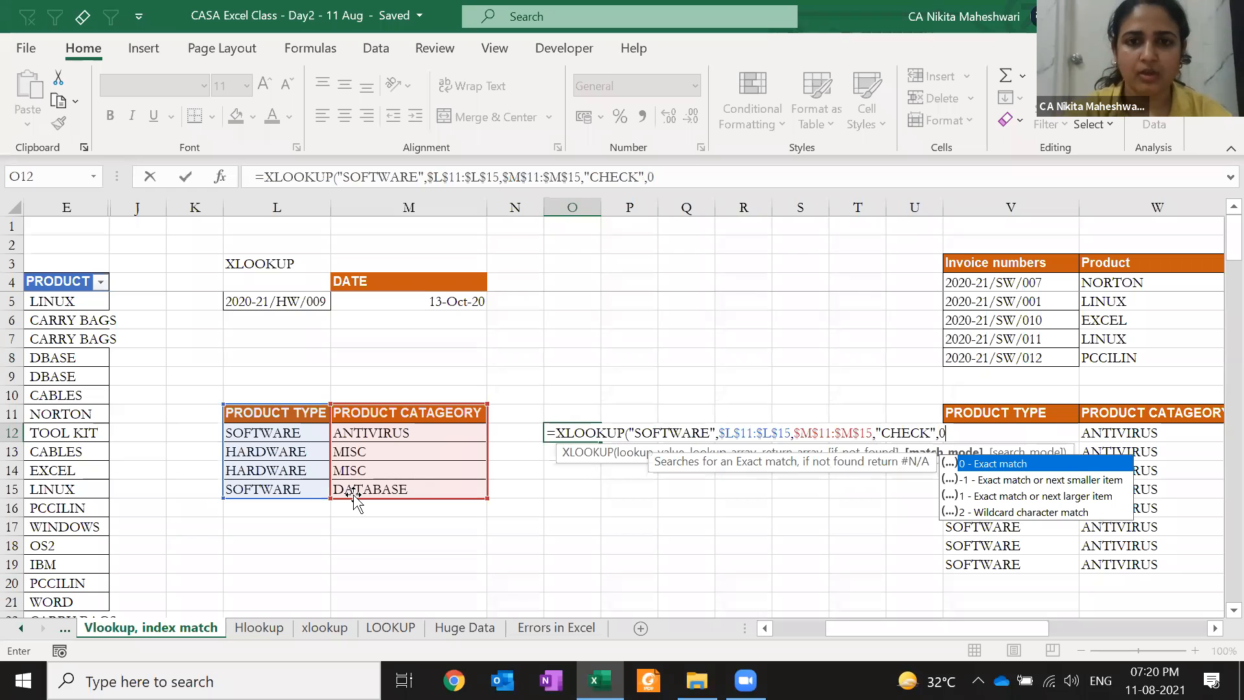
{"action": "type", "text": ","}
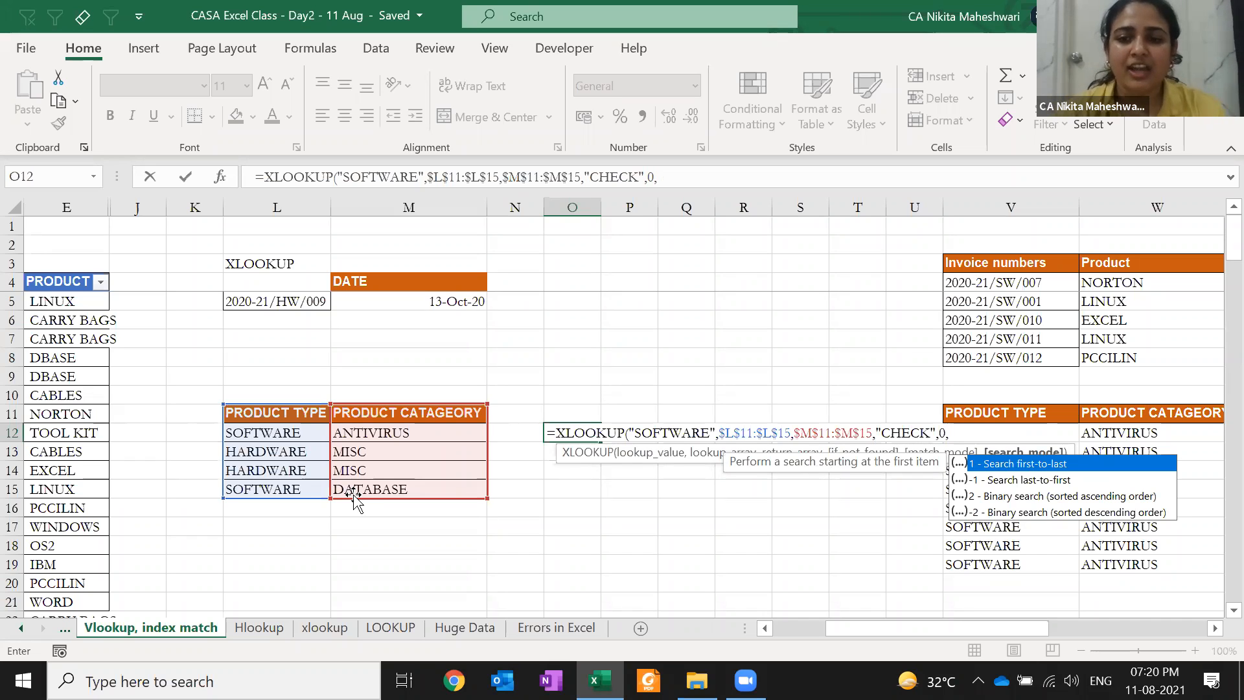
{"action": "type", "text": "1"}
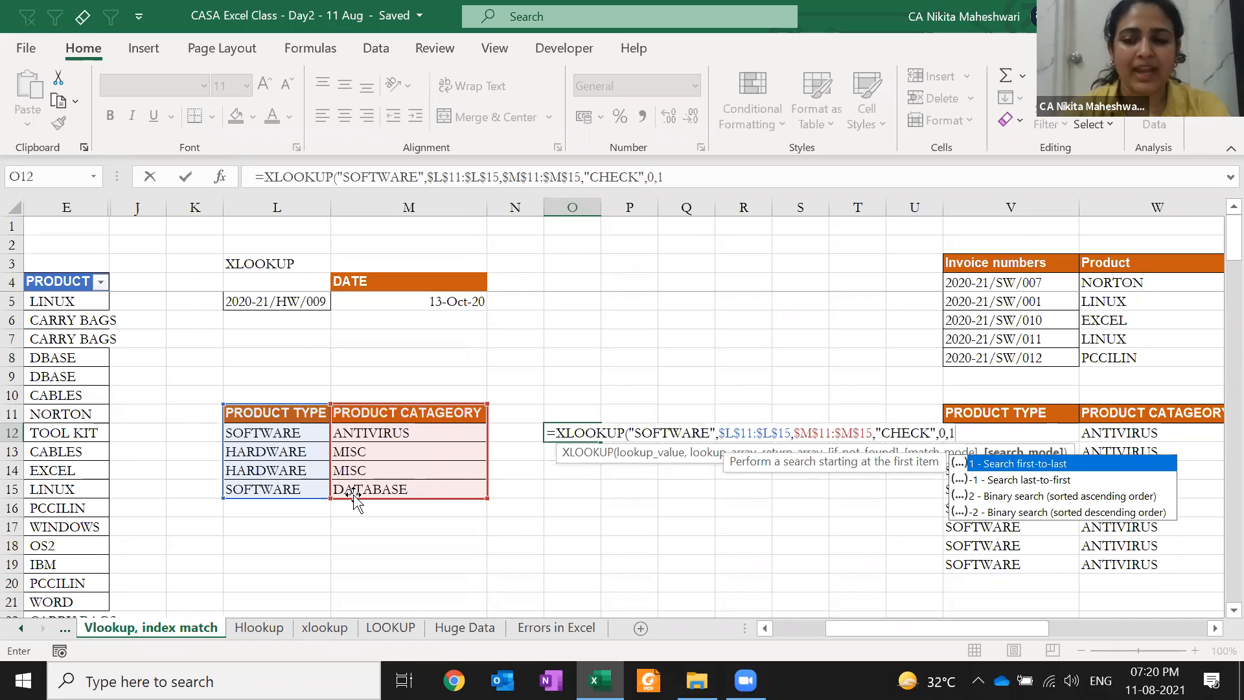
{"action": "type", "text": ")"}
{"action": "key", "text": "Return"}
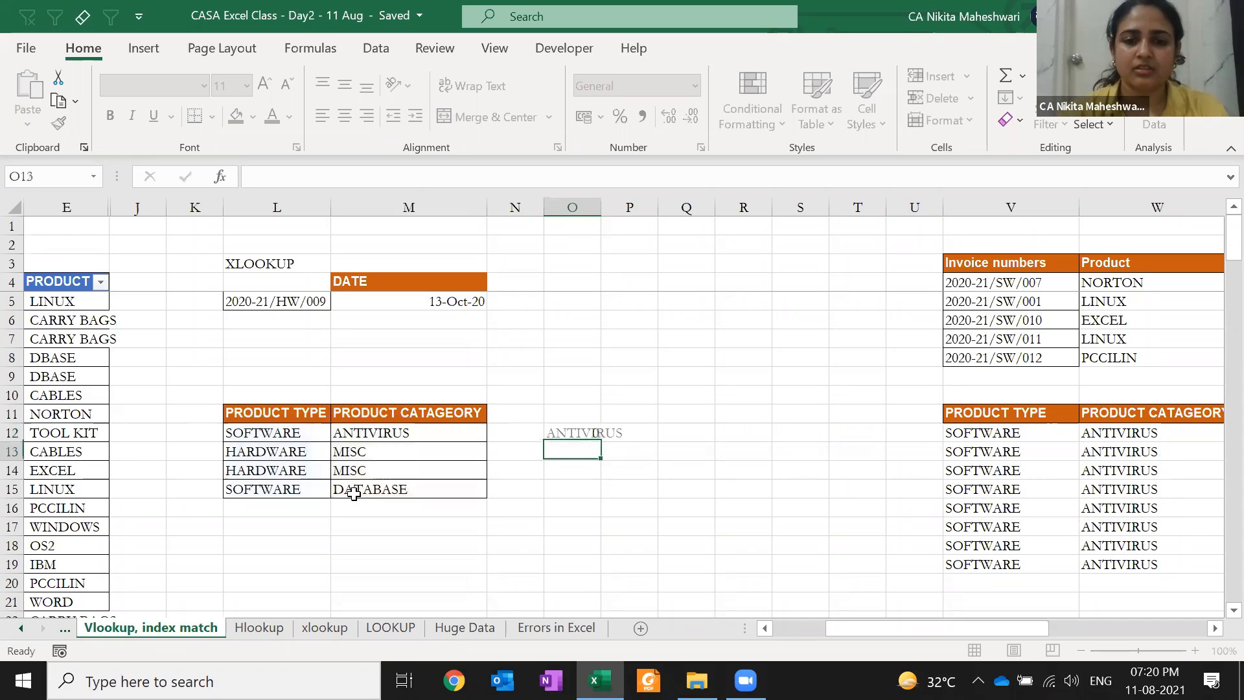
Copy O12's XLOOKUP formula down into O13 and open it for editing
{"action": "key", "text": "Up"}
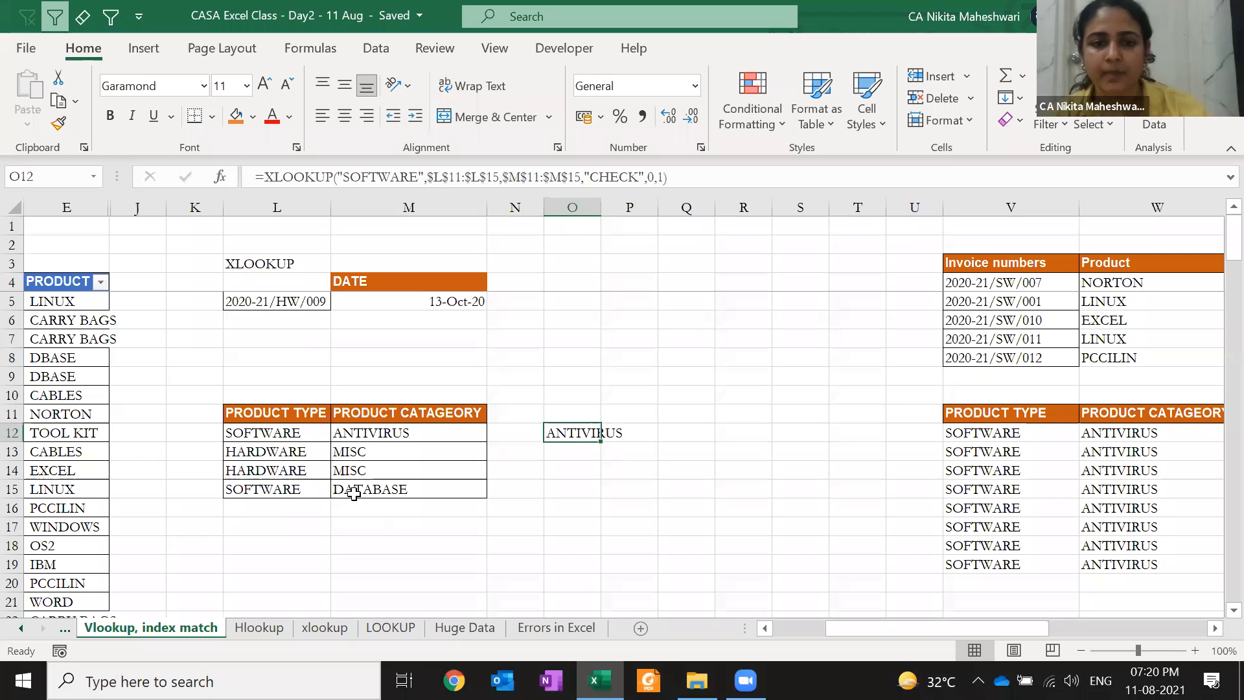
{"action": "key", "text": "Down"}
{"action": "key", "text": "ctrl+d"}
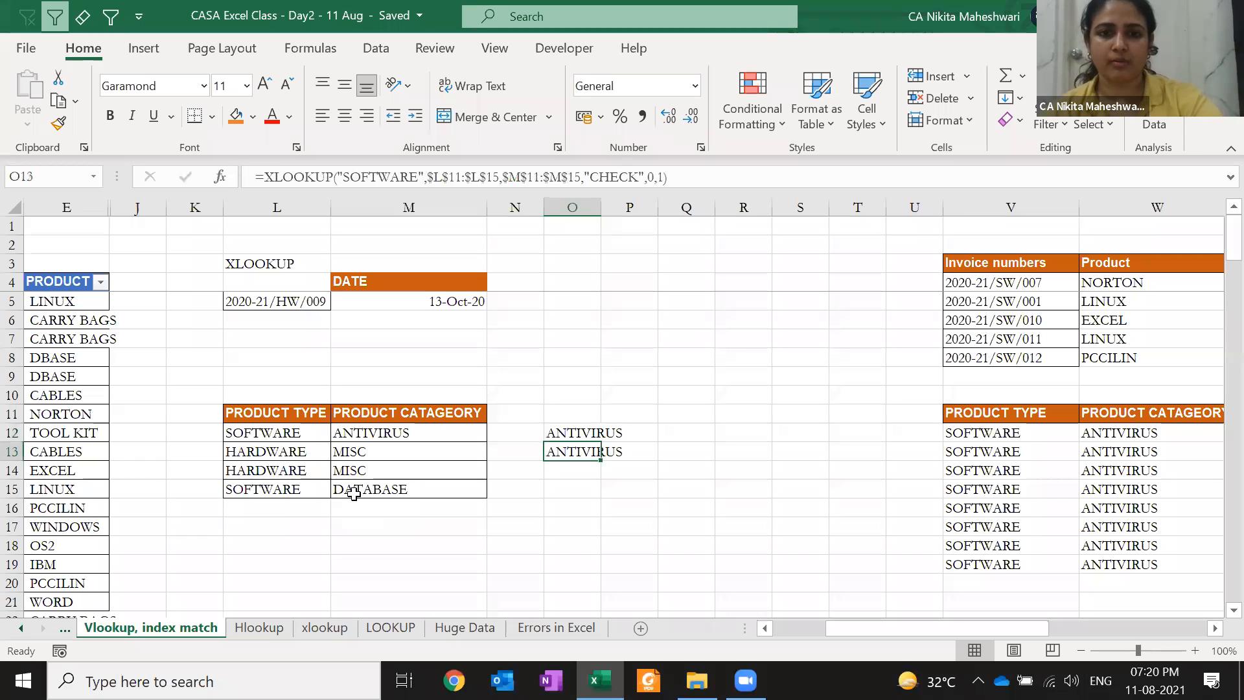
{"action": "key", "text": "F2"}
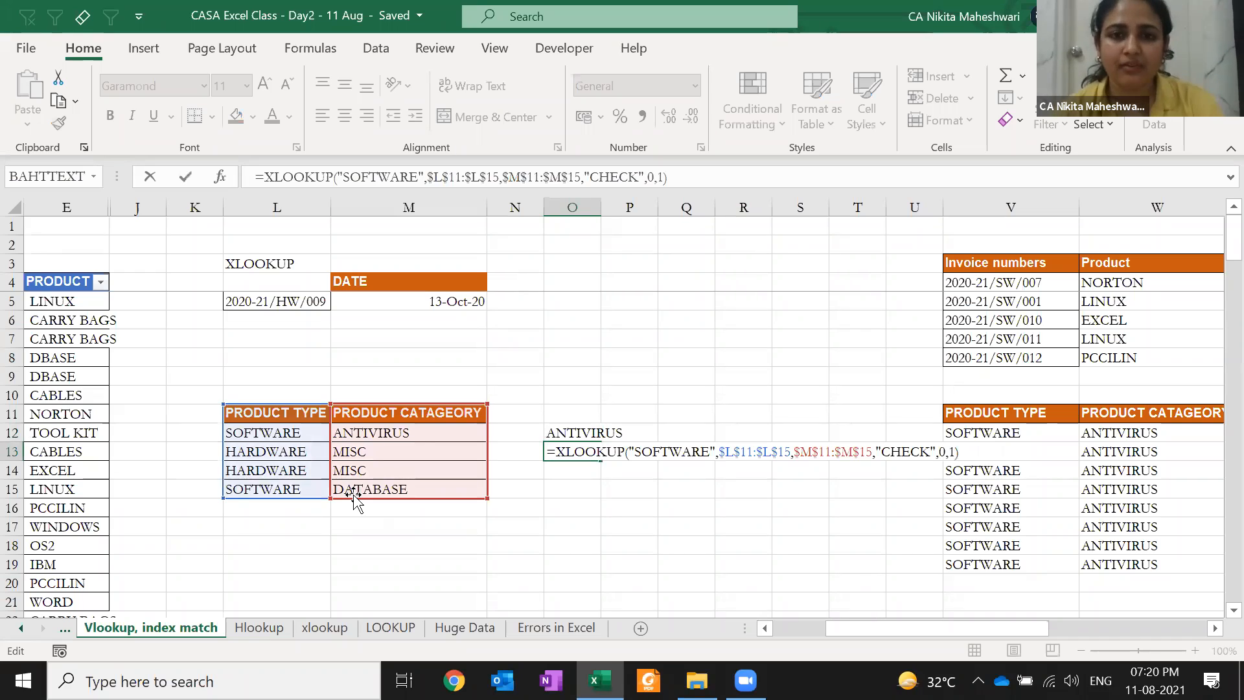
Change O13's search mode from 1 to -1 (last-to-first) so it returns DATABASE
{"action": "key", "text": "Left"}
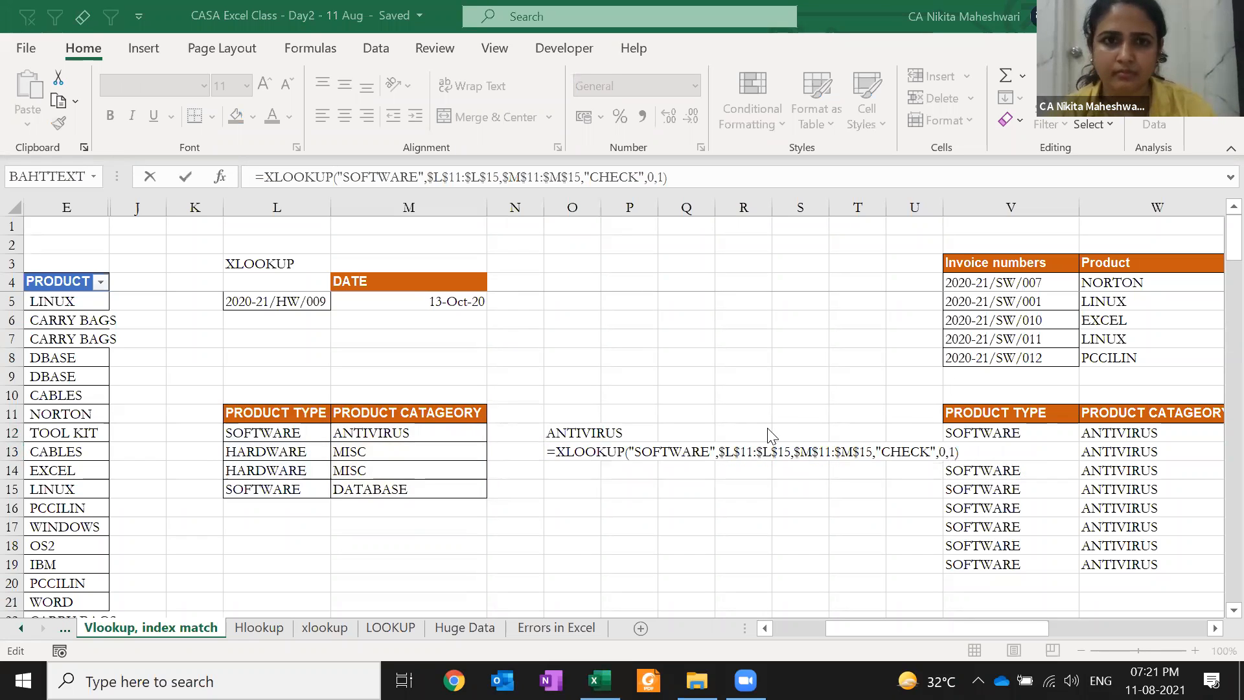
{"action": "left_click", "coordinate": [585, 458]}
{"action": "key", "text": "BackSpace"}
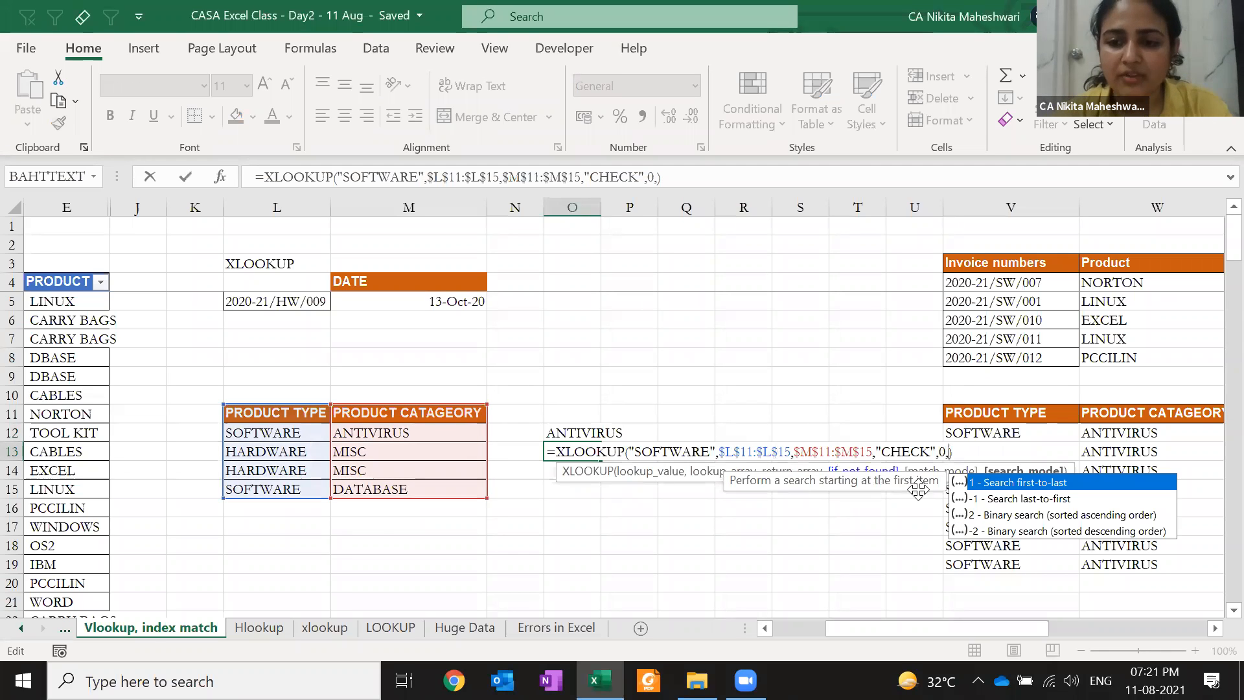
{"action": "left_click", "coordinate": [985, 503]}
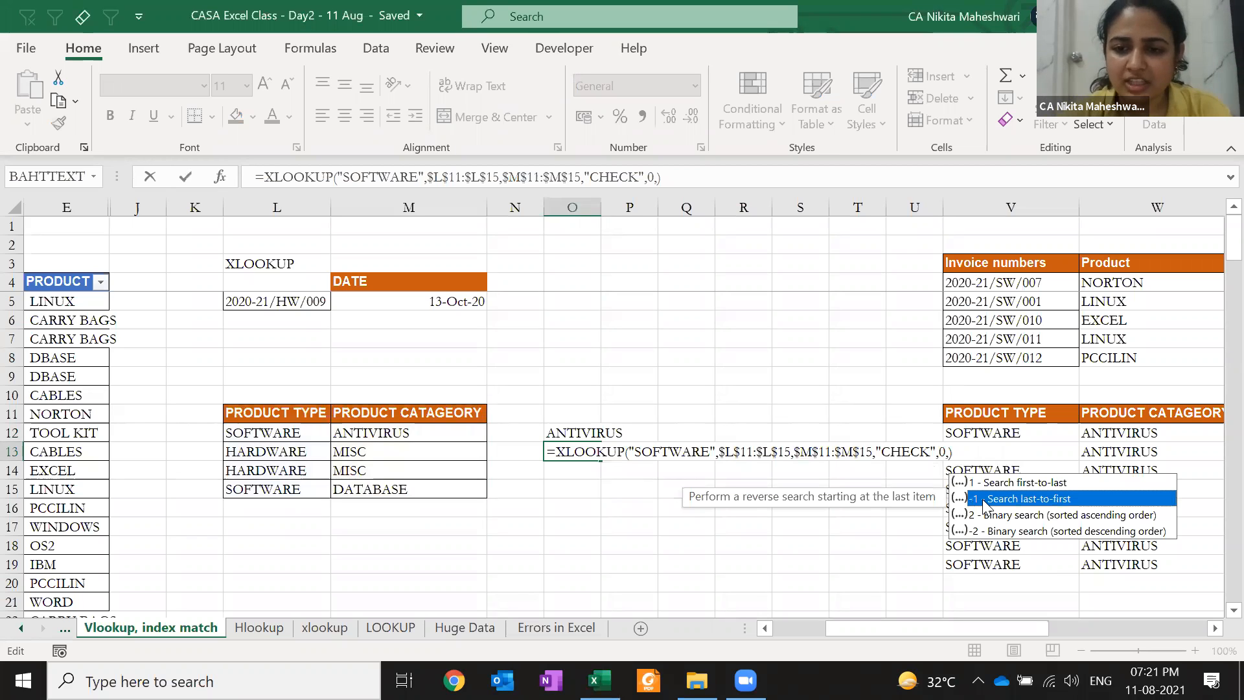
{"action": "double_click", "coordinate": [983, 500]}
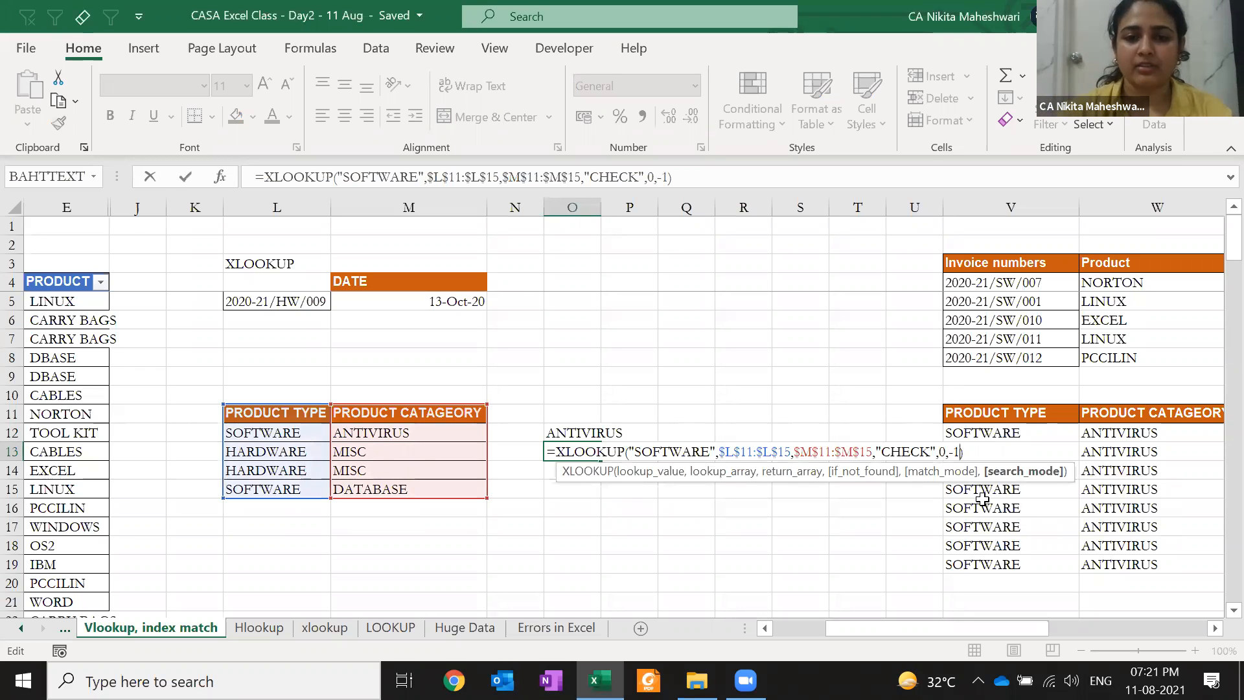
{"action": "key", "text": "Return"}
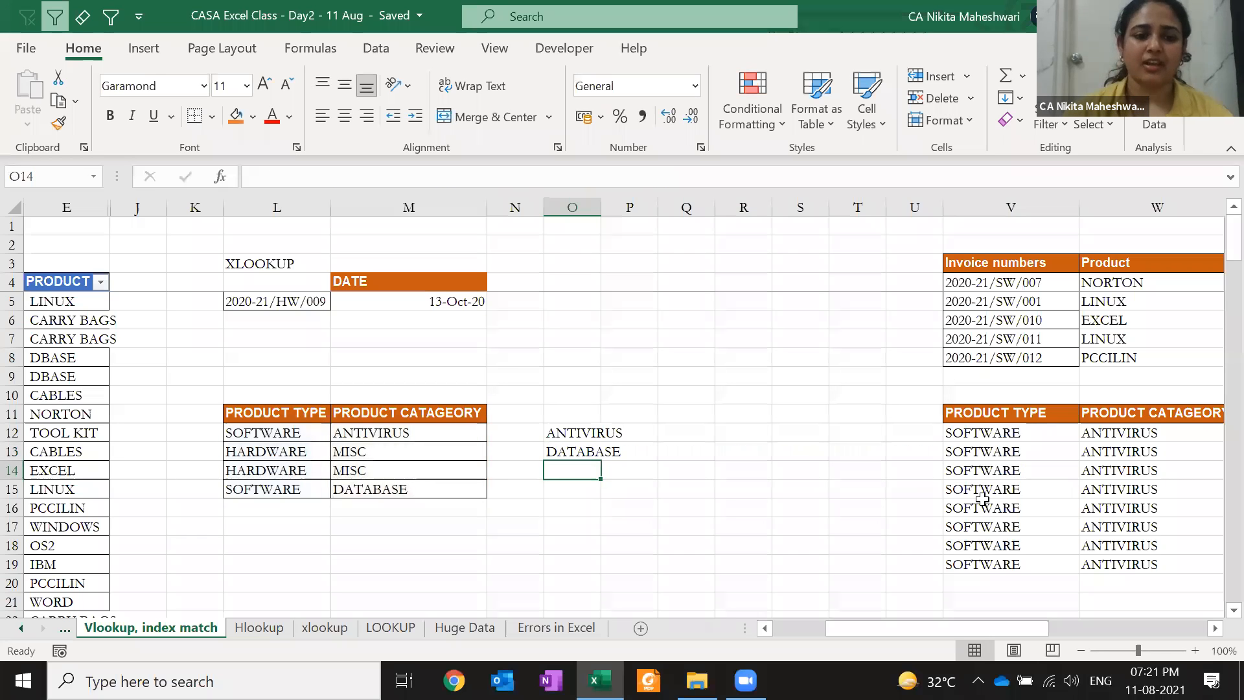
Temporarily change L13's product type to SOFTWARE and check the lookup results
{"action": "left_click", "coordinate": [270, 453]}
{"action": "type", "text": "S"}
{"action": "key", "text": "Tab"}
{"action": "key", "text": "Tab"}
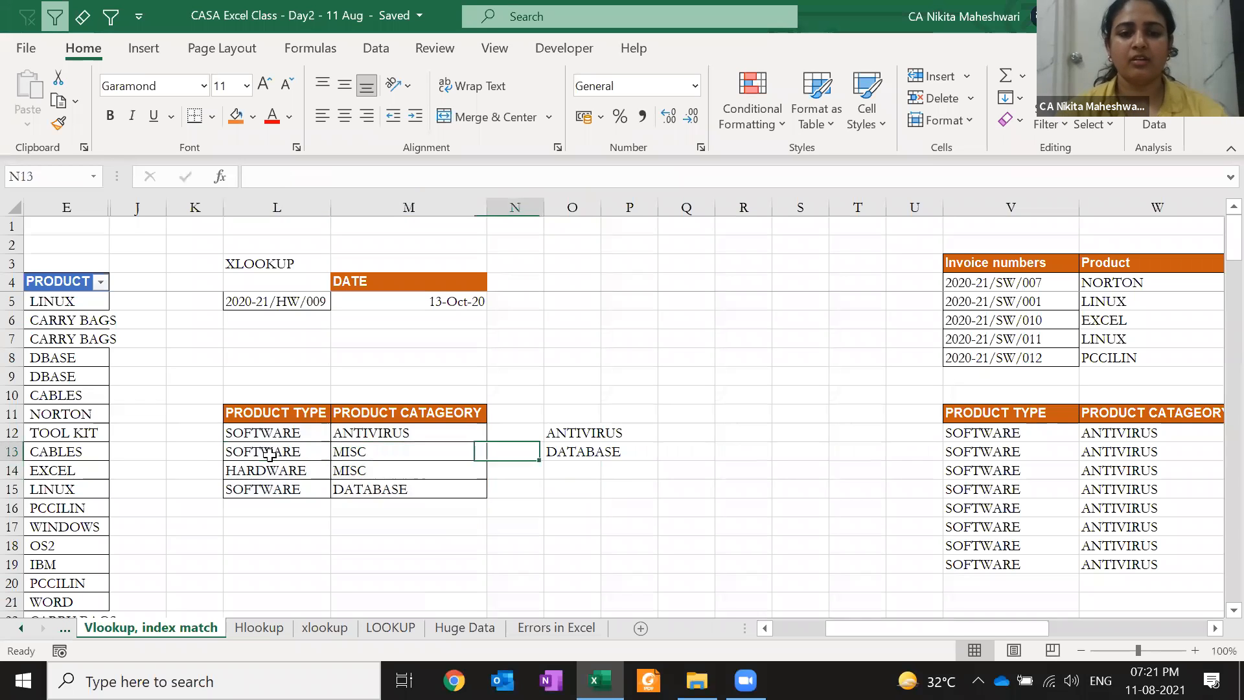
{"action": "key", "text": "Tab"}
{"action": "key", "text": "Up"}
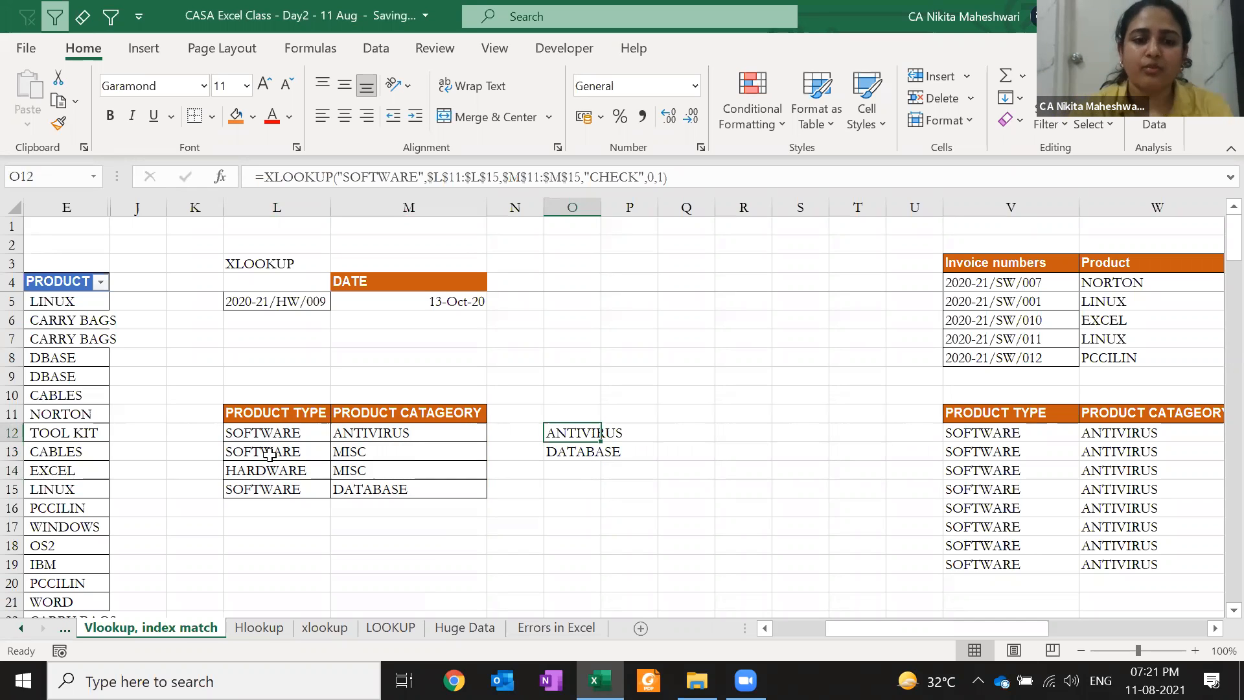
{"action": "left_click", "coordinate": [269, 454]}
{"action": "left_click", "coordinate": [350, 447]}
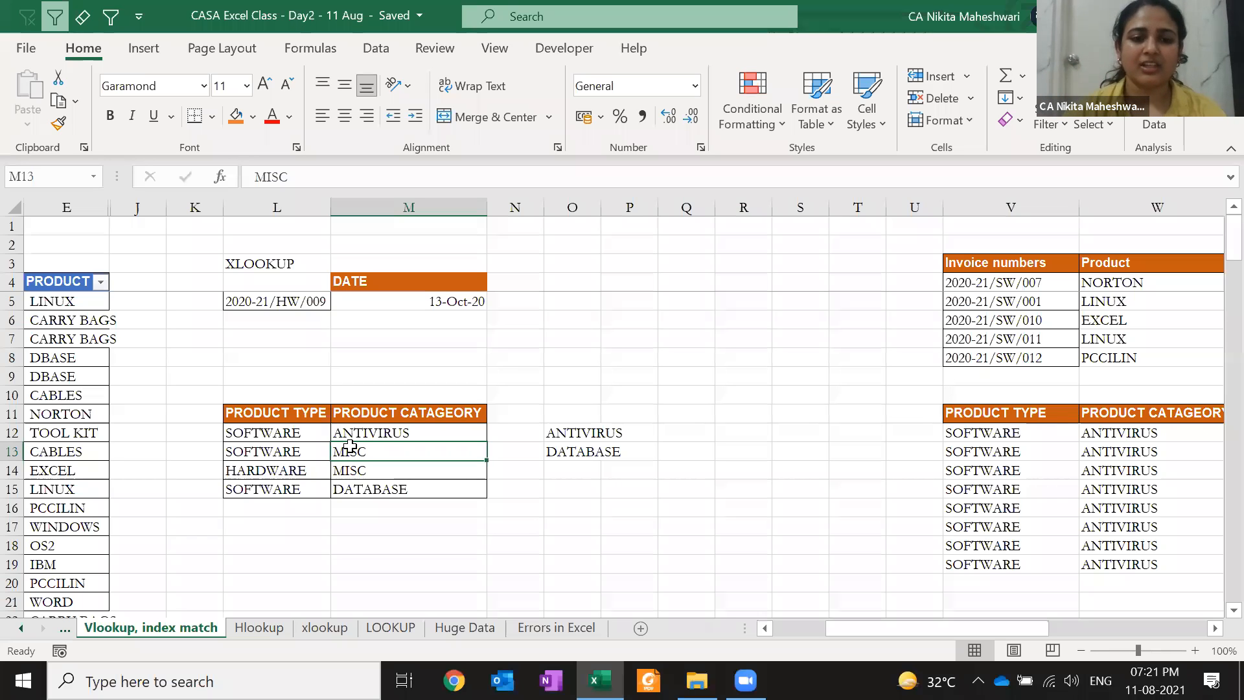
Restore HARDWARE in L13 by copying it back from the row below
{"action": "key", "text": "Down"}
{"action": "key", "text": "Up"}
{"action": "key", "text": "Left"}
{"action": "key", "text": "Down"}
{"action": "key", "text": "ctrl+c"}
{"action": "key", "text": "Up"}
{"action": "key", "text": "Return"}
{"action": "key", "text": "Right"}
{"action": "key", "text": "Left"}
{"action": "key", "text": "Left"}
{"action": "key", "text": "Left"}
{"action": "key", "text": "Left"}
{"action": "key", "text": "Left"}
{"action": "key", "text": "Left"}
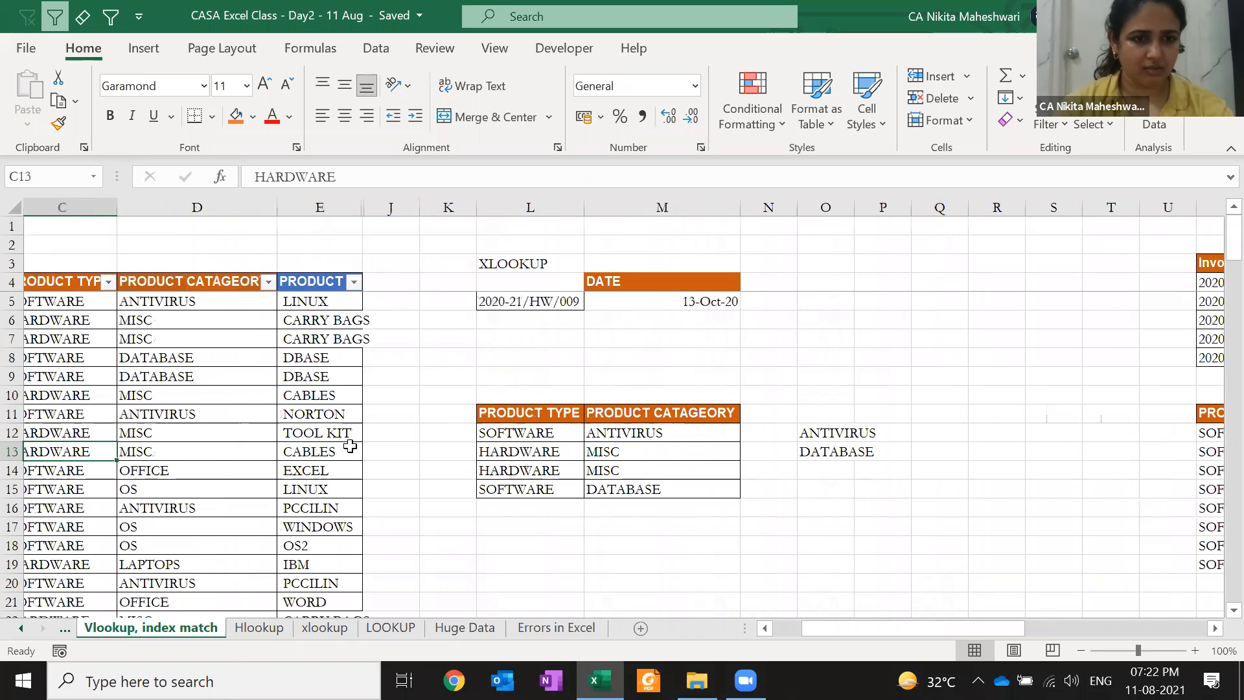
{"action": "key", "text": "Left"}
{"action": "key", "text": "Left"}
Copy LAPTOPS from the category column and paste it over MISC in M13
{"action": "left_click", "coordinate": [411, 381]}
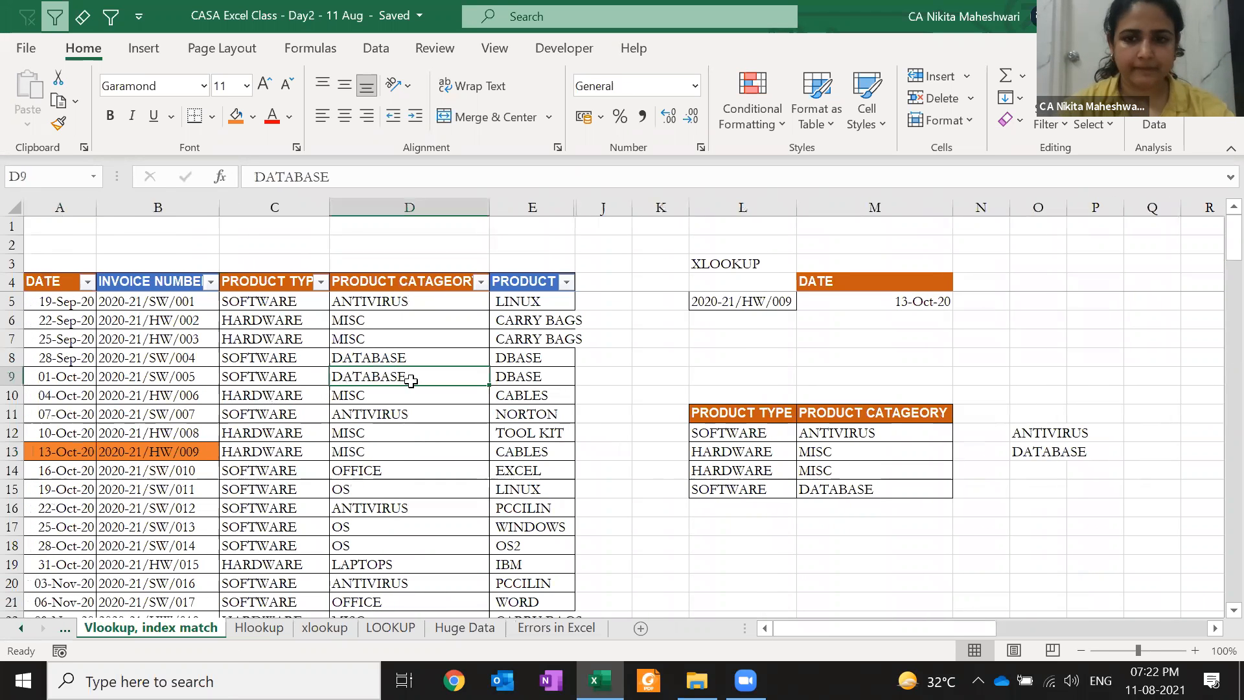
{"action": "key", "text": "Down"}
{"action": "key", "text": "Down"}
{"action": "key", "text": "Down"}
{"action": "key", "text": "Down"}
{"action": "key", "text": "Down"}
{"action": "key", "text": "Down"}
{"action": "key", "text": "Down"}
{"action": "key", "text": "Down"}
{"action": "key", "text": "Down"}
{"action": "key", "text": "Down"}
{"action": "key", "text": "ctrl+c"}
{"action": "left_click", "coordinate": [789, 456]}
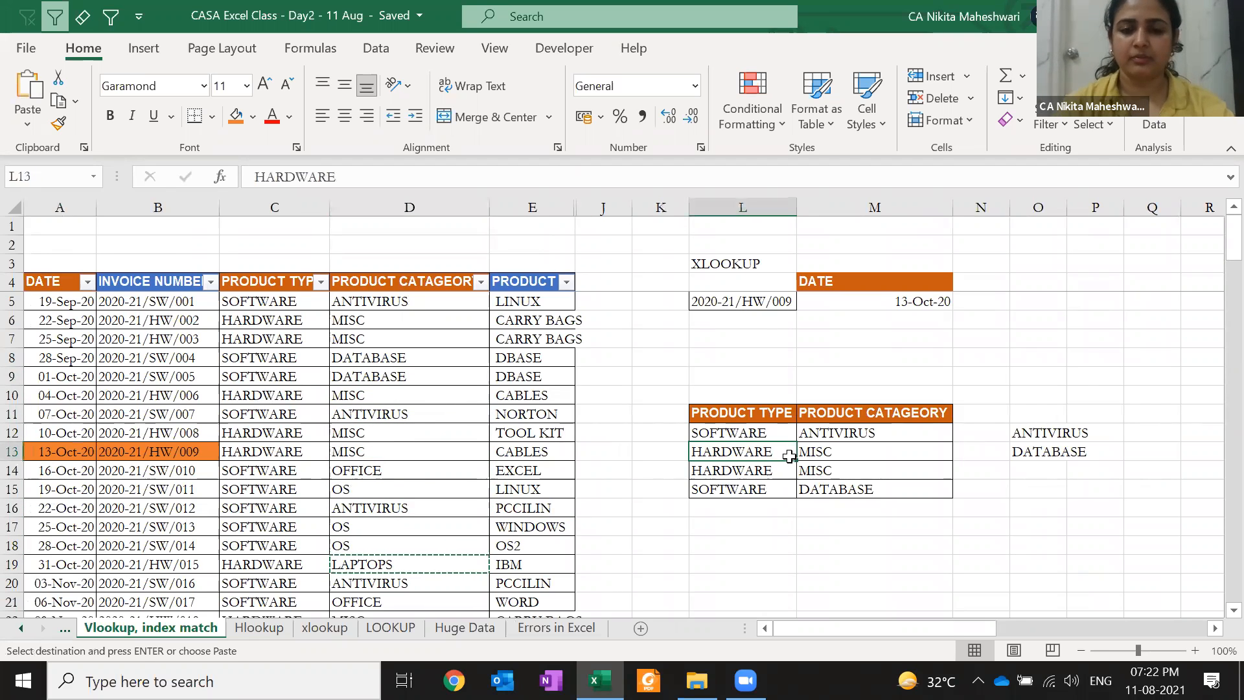
{"action": "key", "text": "Right"}
{"action": "key", "text": "Return"}
Enter HARDWARE in Q14 as the lookup value, beginning an XLOOKUP in R14
{"action": "key", "text": "Right"}
{"action": "key", "text": "Right"}
{"action": "key", "text": "Right"}
{"action": "key", "text": "Right"}
{"action": "key", "text": "Right"}
{"action": "key", "text": "Down"}
{"action": "key", "text": "Left"}
{"action": "type", "text": "HARDWARE"}
{"action": "key", "text": "ctrl+Return"}
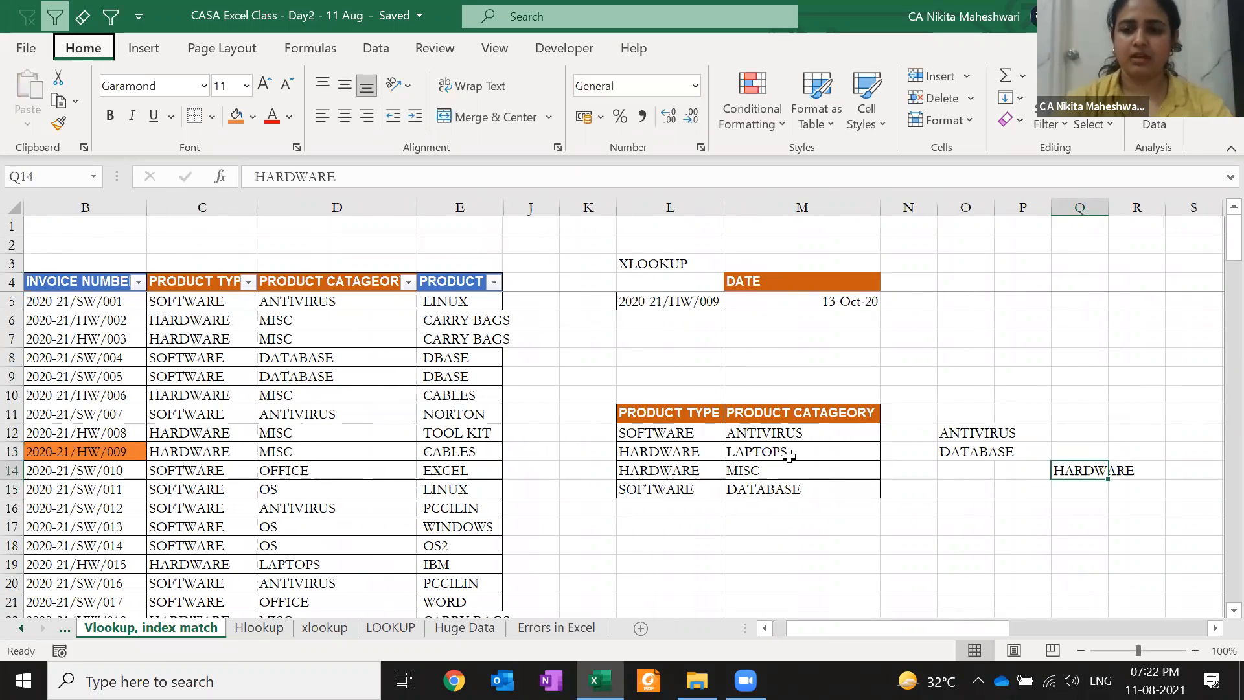
{"action": "key", "text": "Right"}
{"action": "type", "text": "=XLOOKUP("}
Complete R14 as =XLOOKUP(Q14,$L$11:$L$15,$M$11:$M$15,"CHECK",0,-1) to find the last HARDWARE category
{"action": "key", "text": "Left"}
{"action": "type", "text": ","}
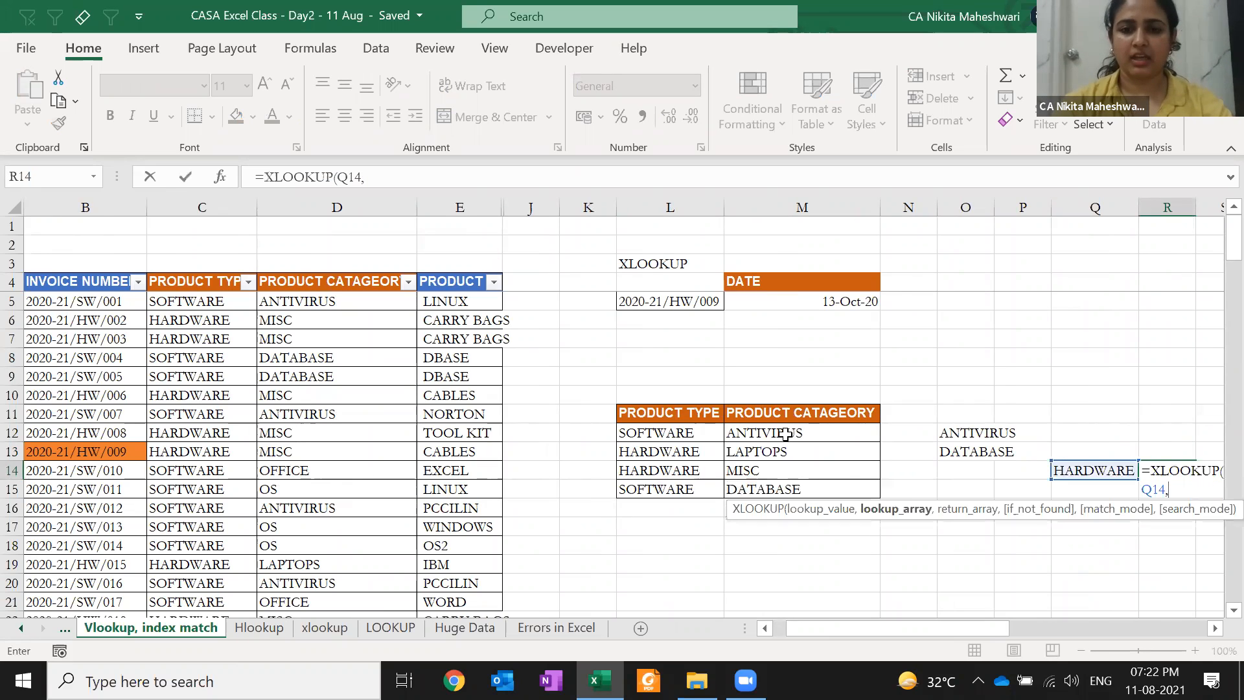
{"action": "left_click_drag", "start_coordinate": [694, 412], "coordinate": [689, 486]}
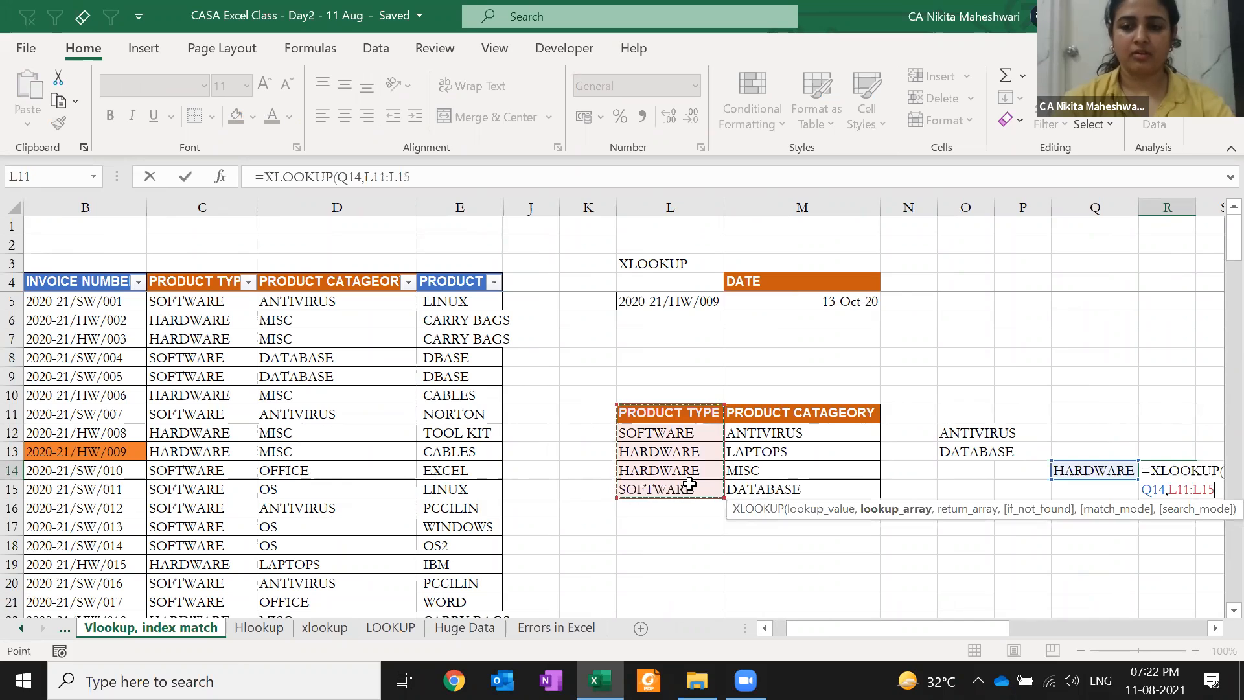
{"action": "key", "text": "F4"}
{"action": "type", "text": ","}
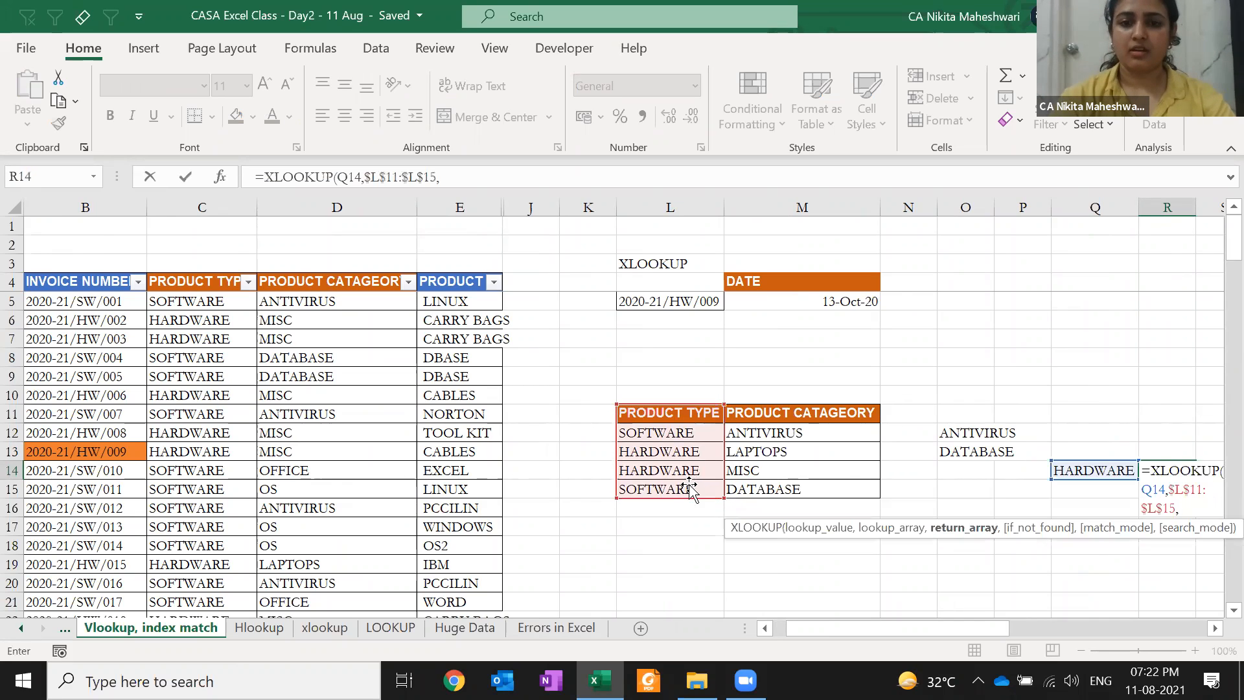
{"action": "left_click_drag", "start_coordinate": [784, 414], "coordinate": [790, 482]}
{"action": "key", "text": "F4"}
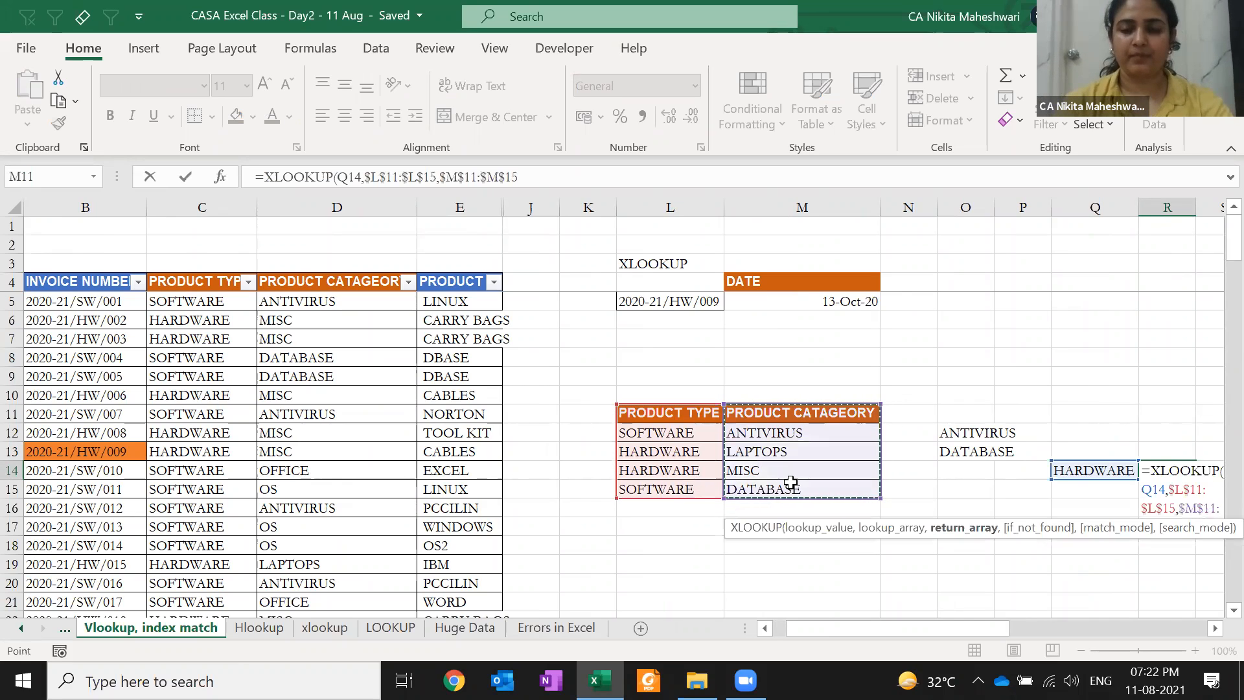
{"action": "type", "text": ","}
{"action": "type", "text": "\"C"}
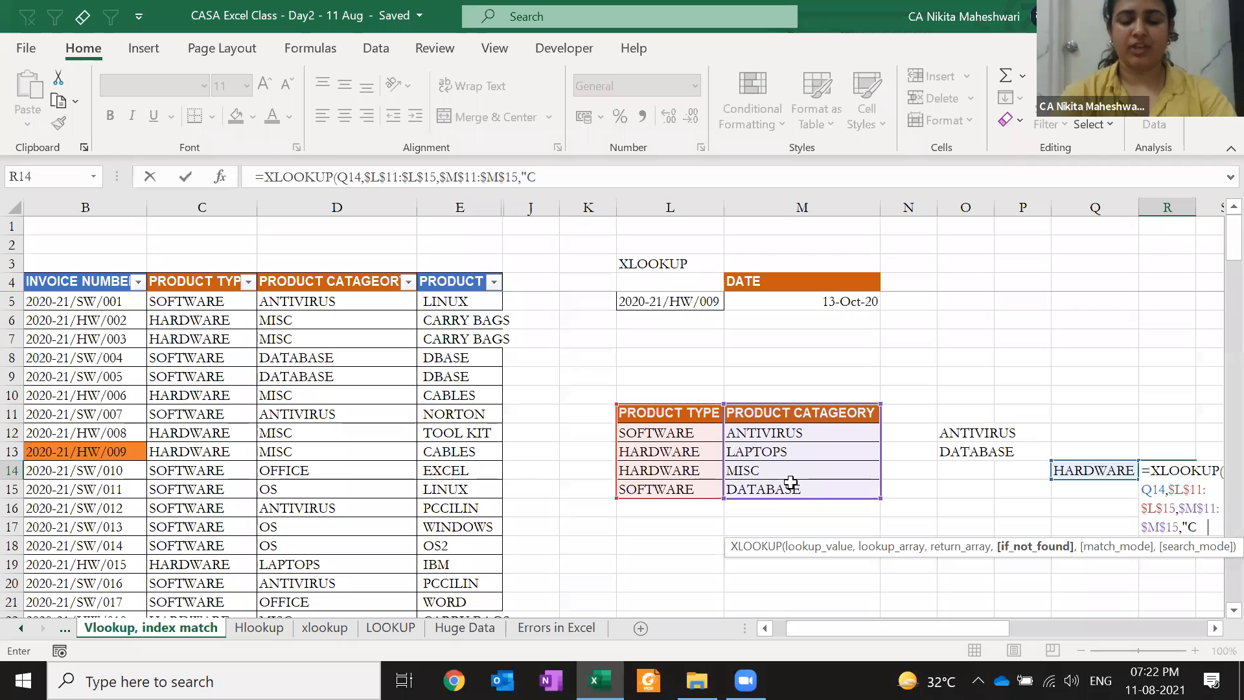
{"action": "type", "text": "HECK\",0,"}
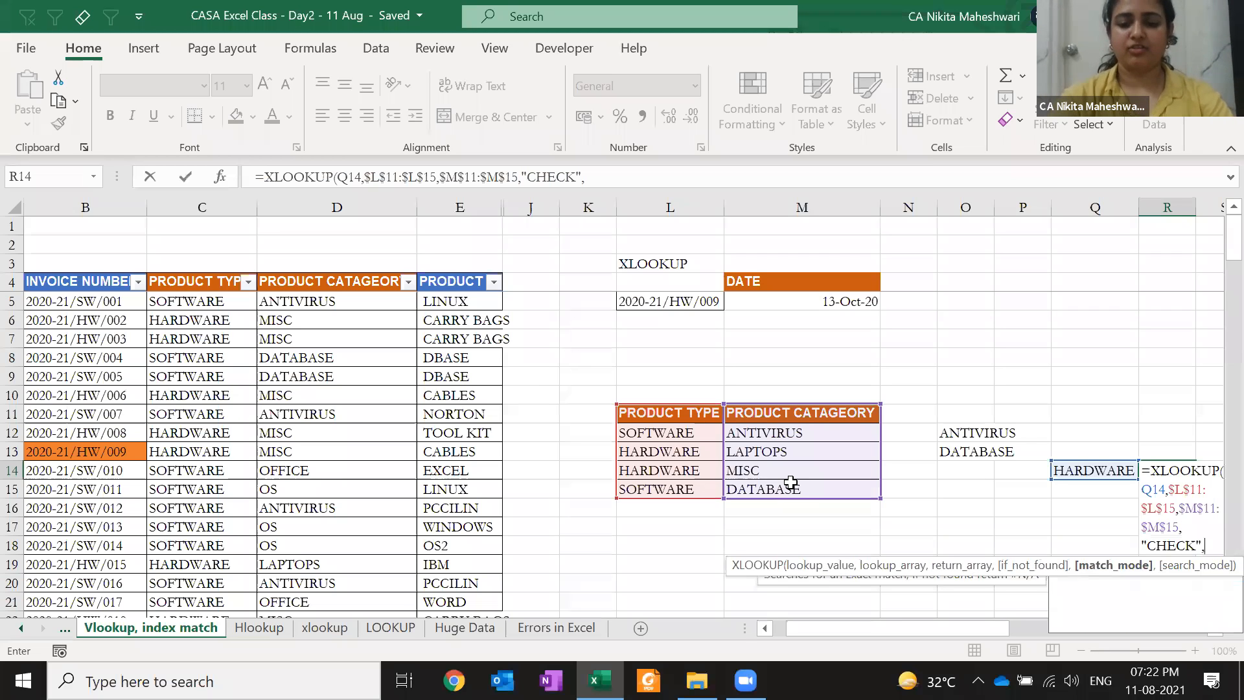
{"action": "key", "text": "Down"}
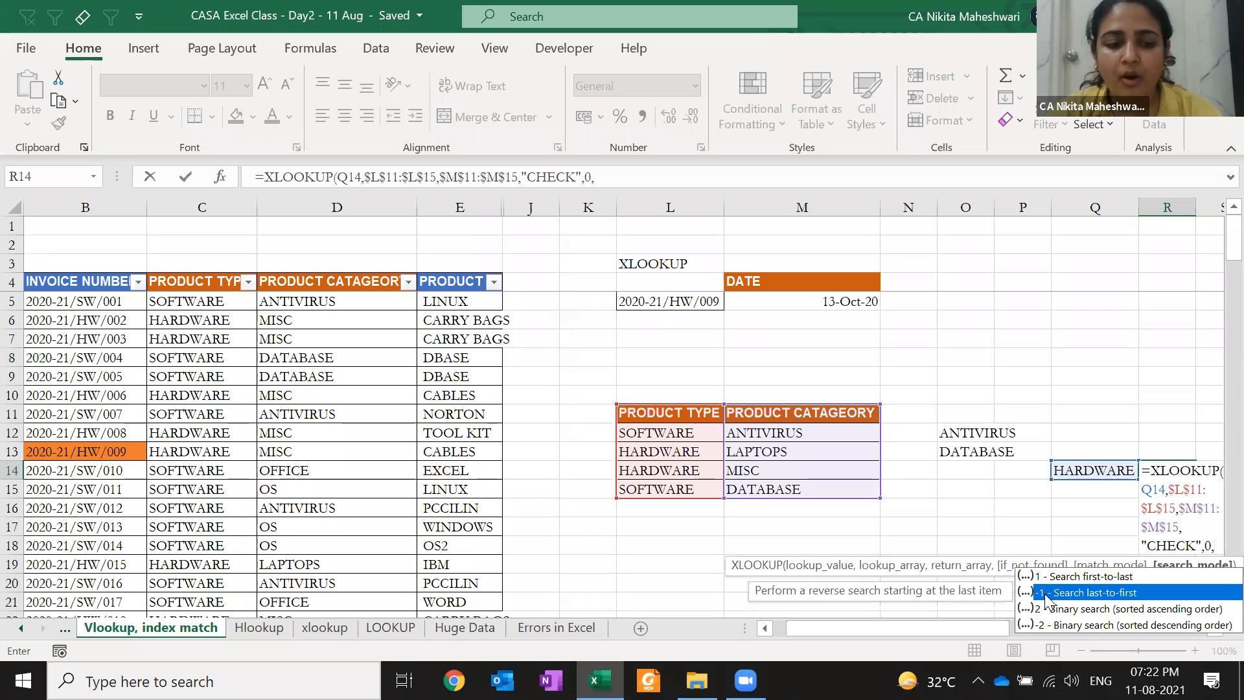
{"action": "double_click", "coordinate": [1045, 592]}
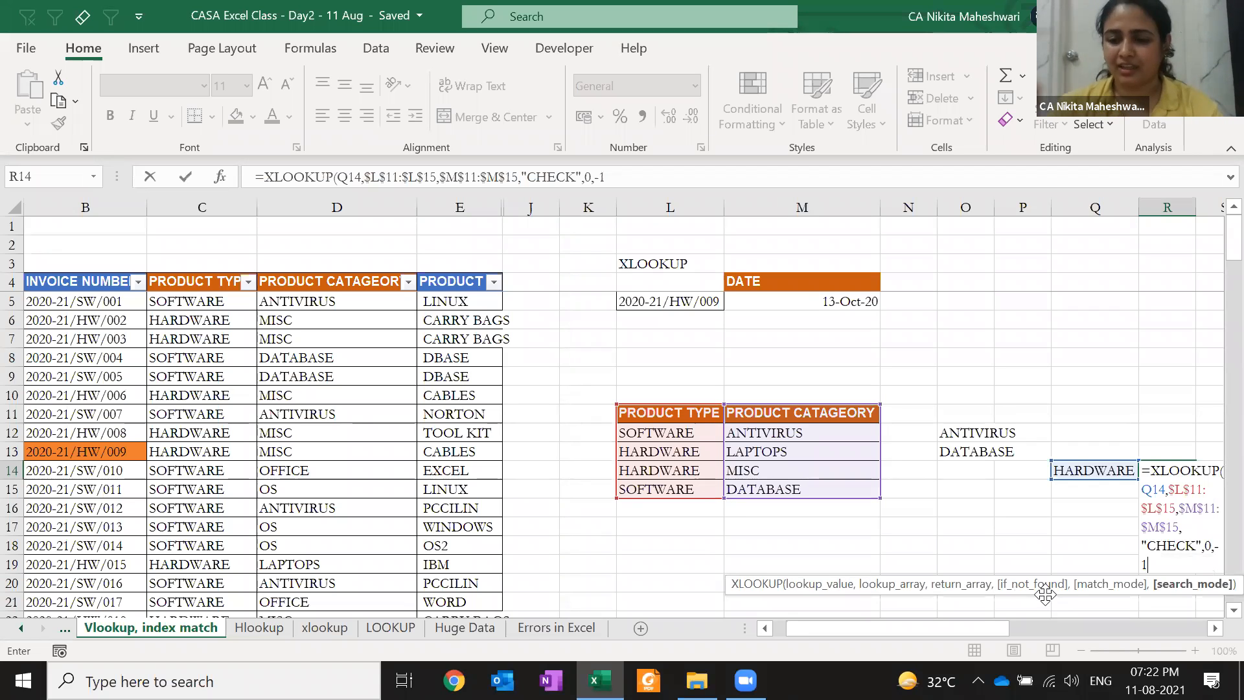
{"action": "type", "text": ")"}
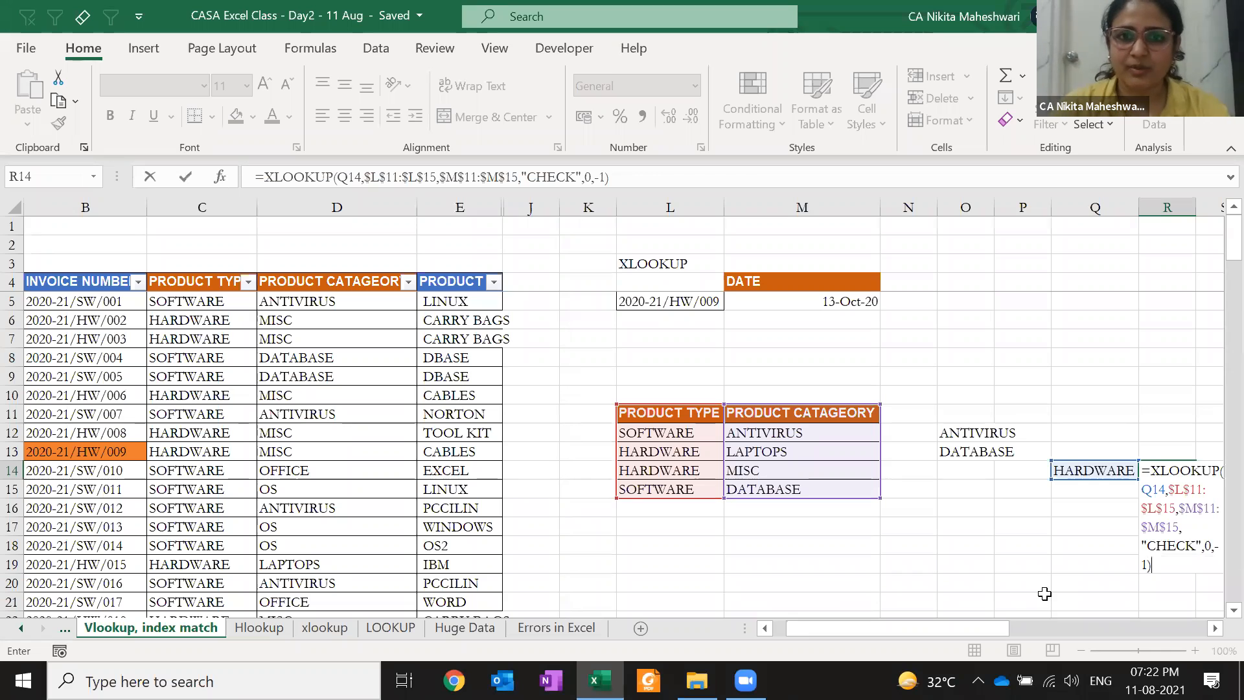
{"action": "key", "text": "ctrl+Return"}
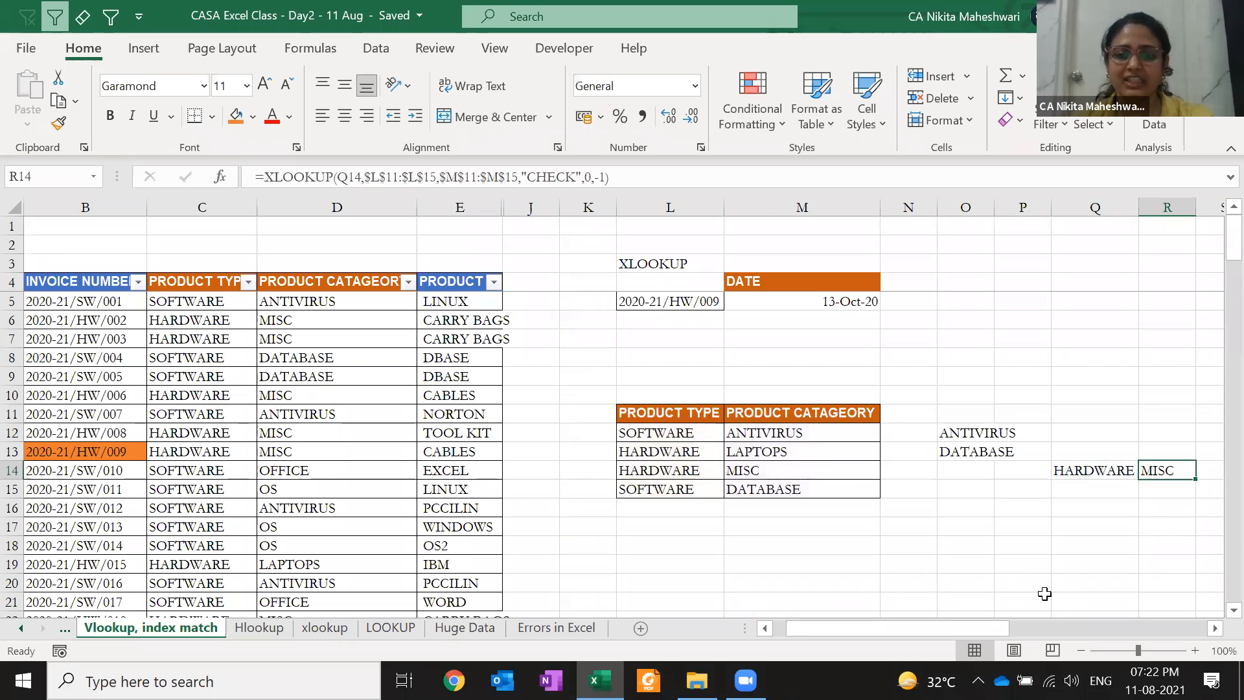
{"action": "key", "text": "F2"}
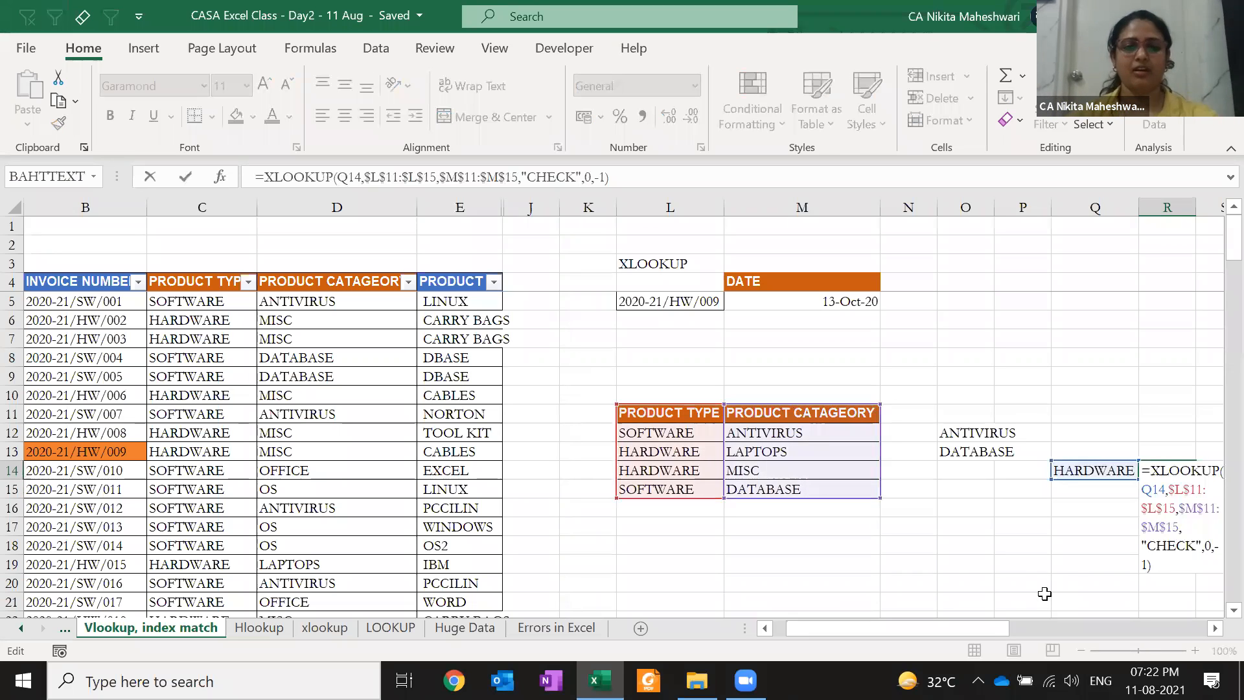
Insert blank columns before the category column of the small table
{"action": "key", "text": "Escape"}
{"action": "key", "text": "Left"}
{"action": "key", "text": "Left"}
{"action": "key", "text": "Left"}
{"action": "key", "text": "Left"}
{"action": "key", "text": "Left"}
{"action": "key", "text": "ctrl+space"}
{"action": "key", "text": "ctrl+shift+plus"}
{"action": "key", "text": "ctrl+shift+plus"}
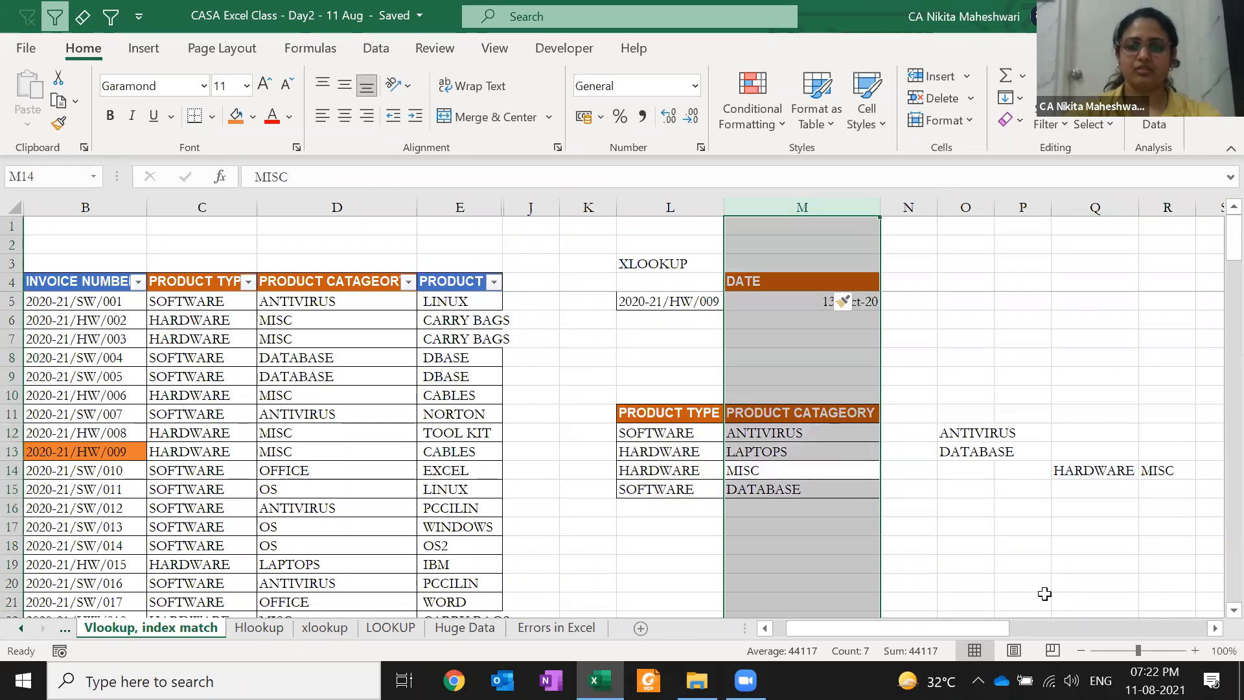
{"action": "key", "text": "Right"}
{"action": "key", "text": "Right"}
{"action": "key", "text": "Right"}
{"action": "key", "text": "Right"}
{"action": "key", "text": "Right"}
{"action": "key", "text": "Right"}
{"action": "key", "text": "Right"}
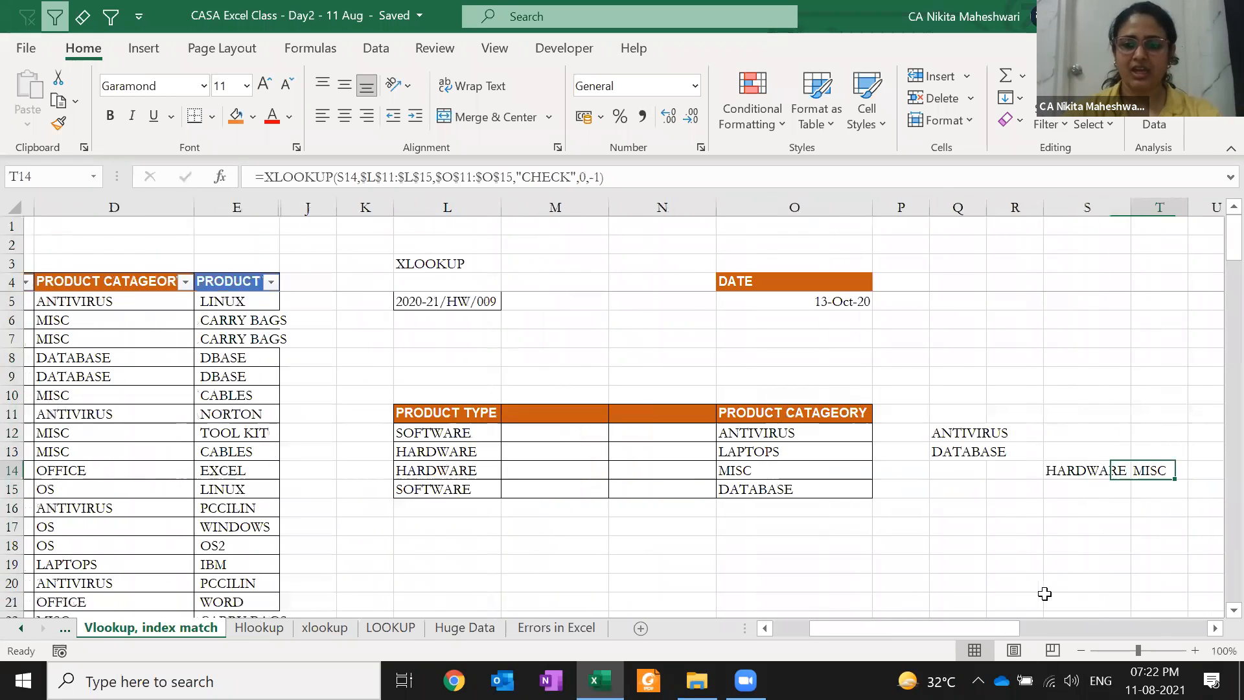
{"action": "key", "text": "Left"}
{"action": "key", "text": "Left"}
{"action": "key", "text": "Left"}
{"action": "key", "text": "Left"}
{"action": "key", "text": "Left"}
{"action": "key", "text": "Left"}
{"action": "key", "text": "Left"}
{"action": "key", "text": "Left"}
Clear both HARDWARE entries (row 14 and L13) so the lookup returns CHECK
{"action": "key", "text": "shift+Right"}
{"action": "key", "text": "shift+Right"}
{"action": "key", "text": "shift+Right"}
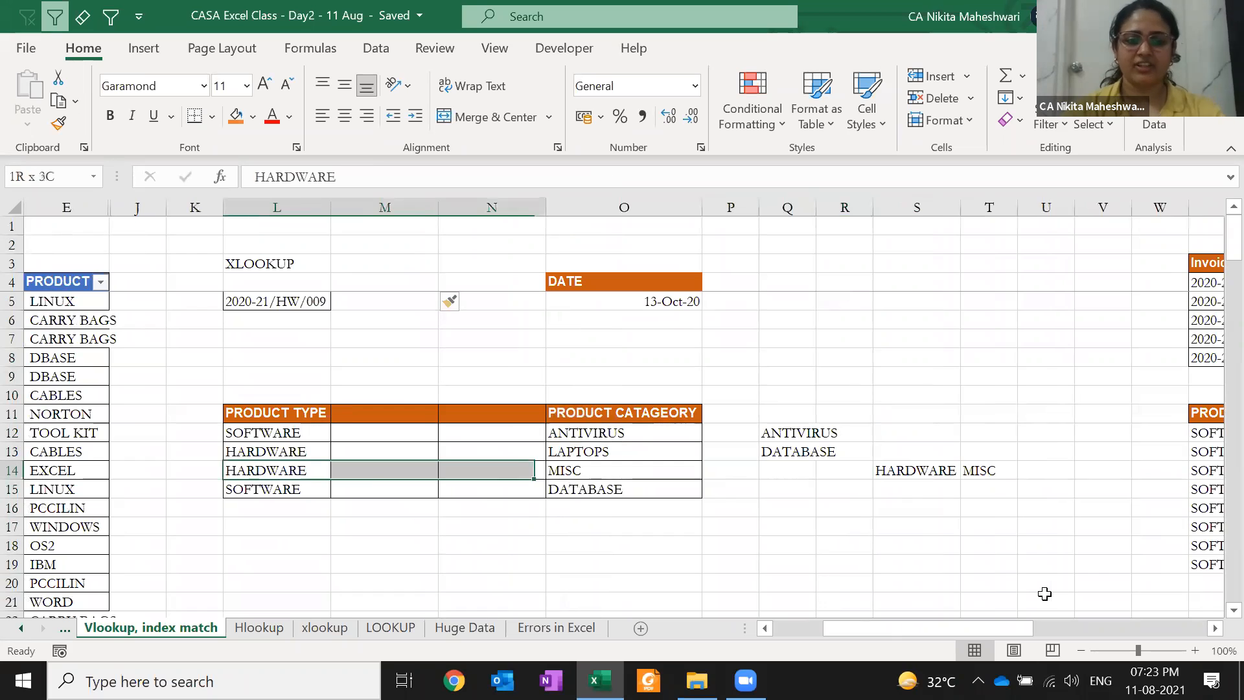
{"action": "key", "text": "Delete"}
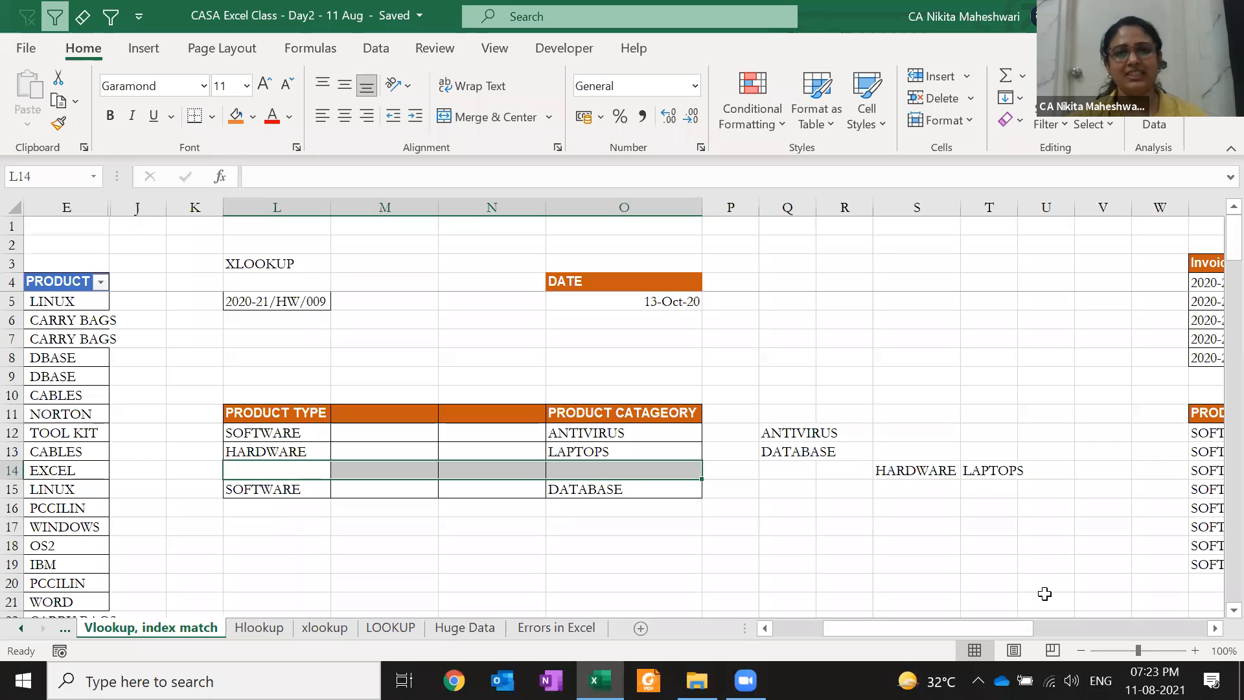
{"action": "key", "text": "Up"}
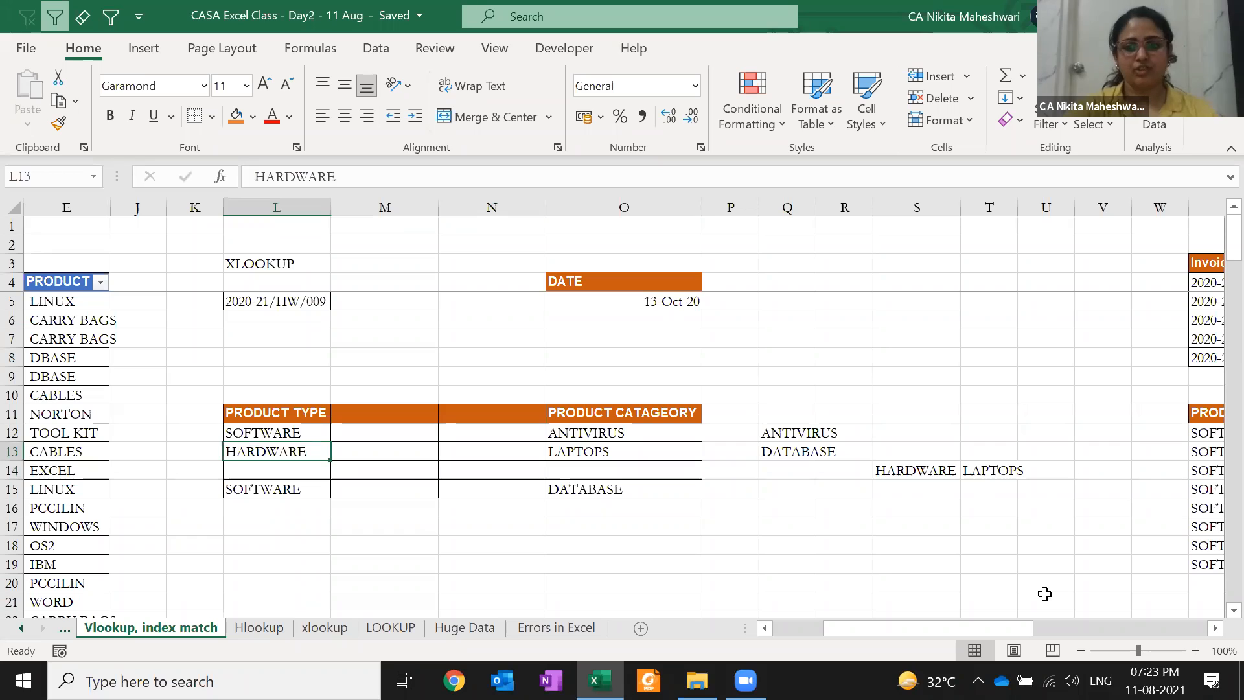
{"action": "key", "text": "Delete"}
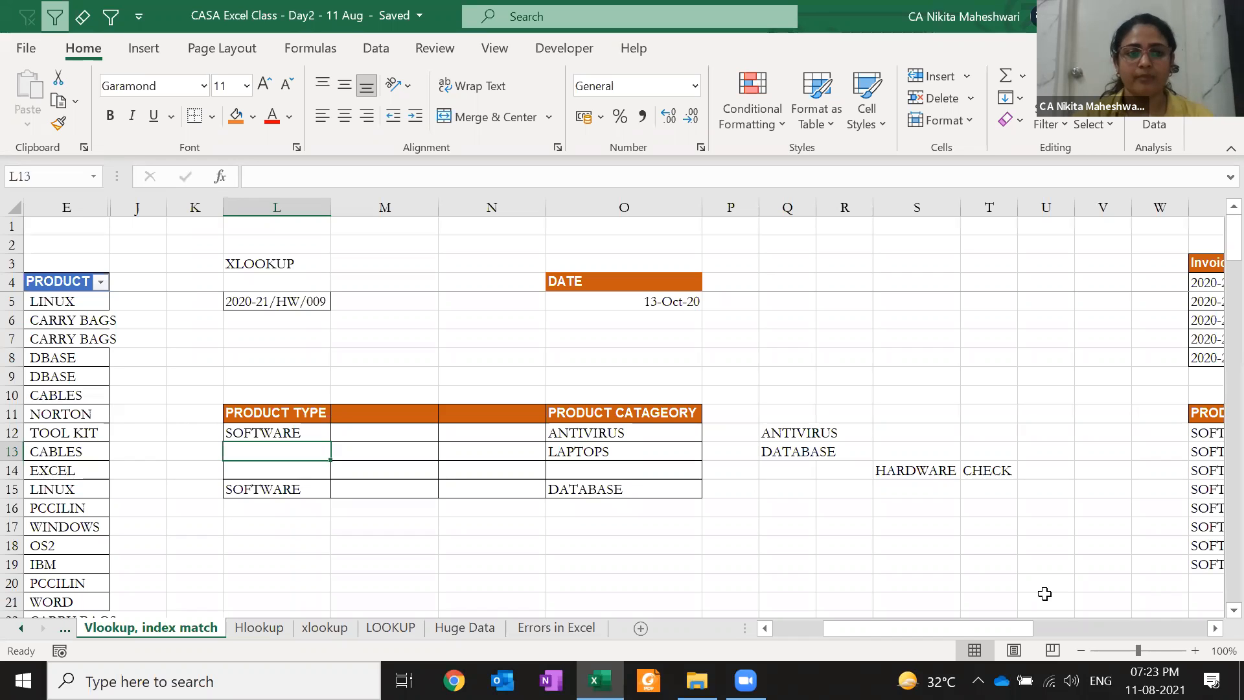
{"action": "key", "text": "Left"}
{"action": "key", "text": "Left"}
{"action": "key", "text": "Left"}
{"action": "key", "text": "Left"}
{"action": "key", "text": "Left"}
{"action": "key", "text": "Left"}
{"action": "key", "text": "Left"}
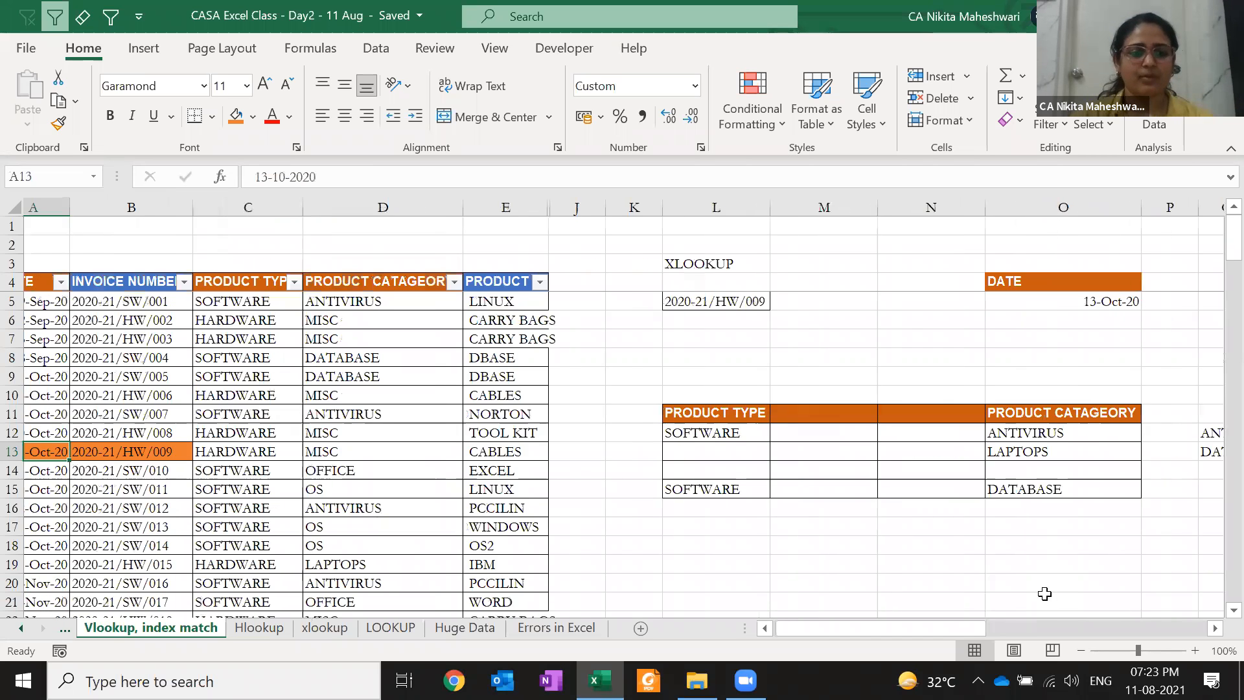
{"action": "key", "text": "Right"}
{"action": "key", "text": "Right"}
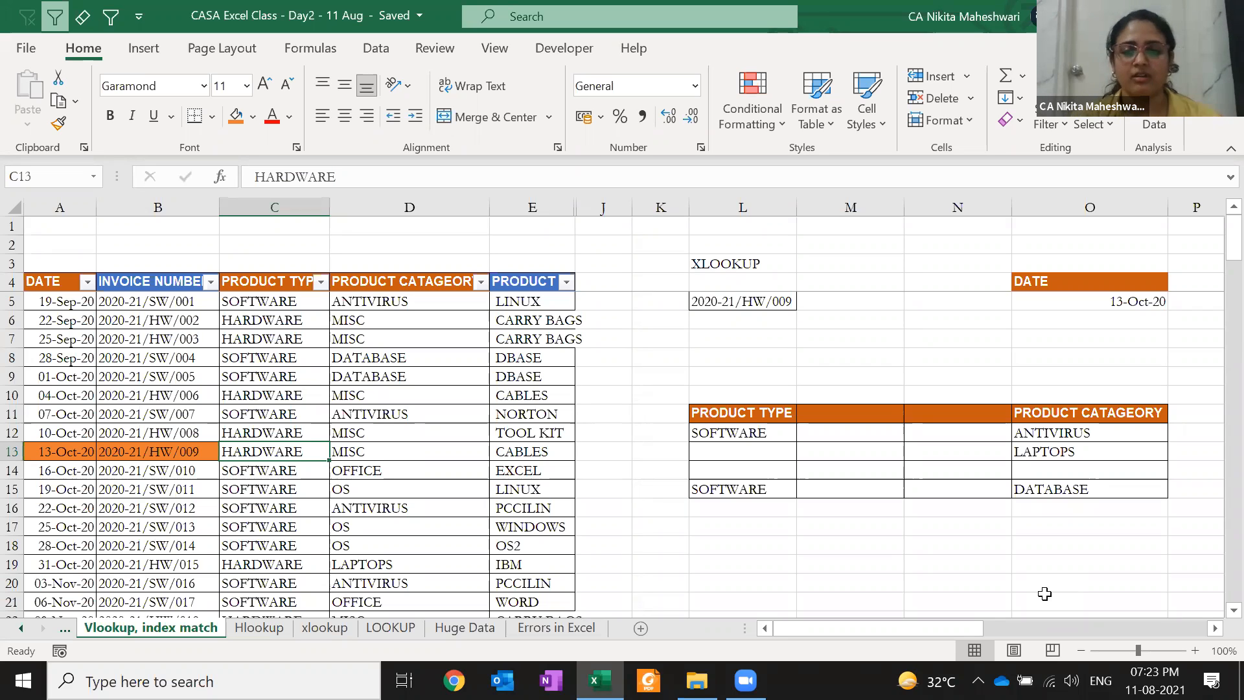
Delete the blank columns M and N to compact the lookup area
{"action": "left_click", "coordinate": [896, 469]}
{"action": "key", "text": "ctrl+space"}
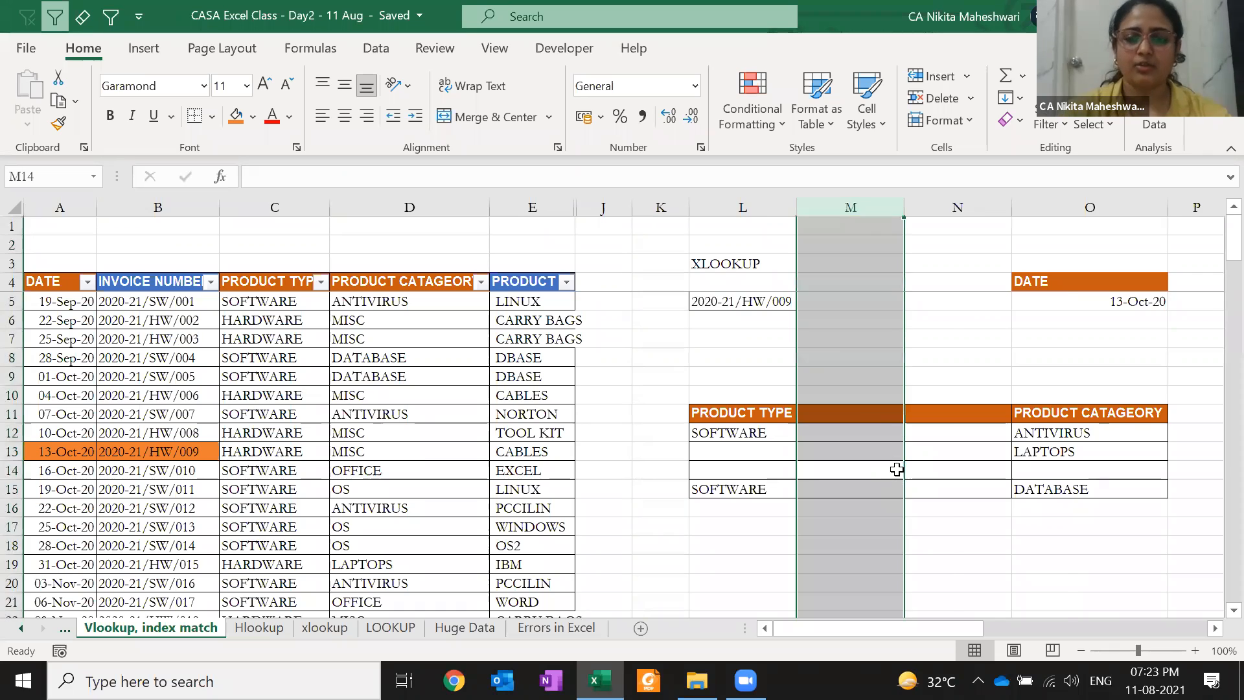
{"action": "key", "text": "ctrl+minus"}
{"action": "key", "text": "ctrl+minus"}
{"action": "key", "text": "Left"}
{"action": "key", "text": "Right"}
{"action": "key", "text": "Right"}
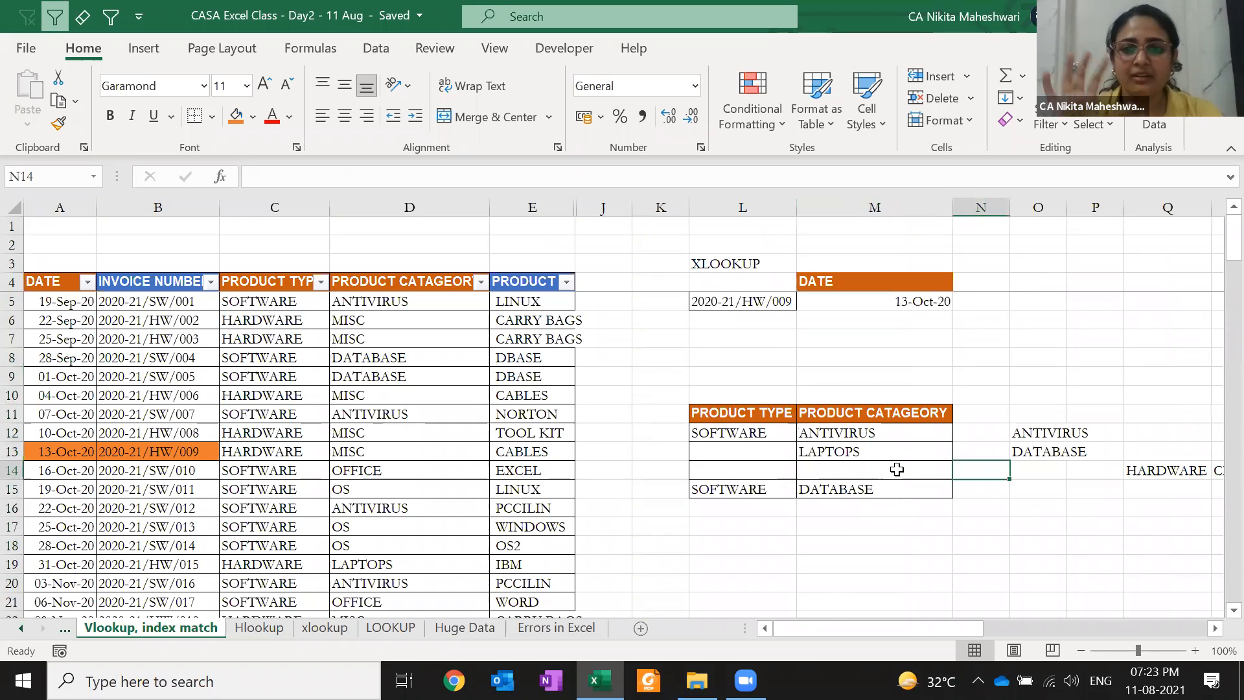
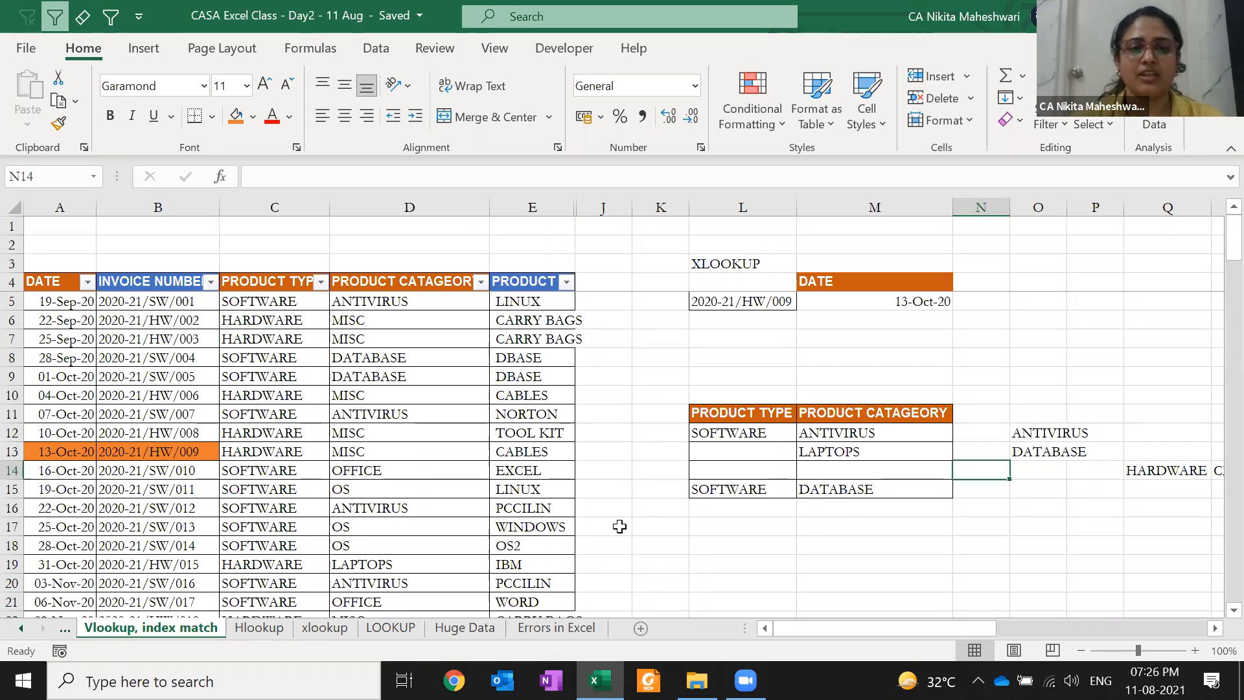
Copy the PRODUCT CATAGEORY and PRODUCT columns (D4:E146) from the Vlookup, index match sheet
{"action": "left_click", "coordinate": [598, 304]}
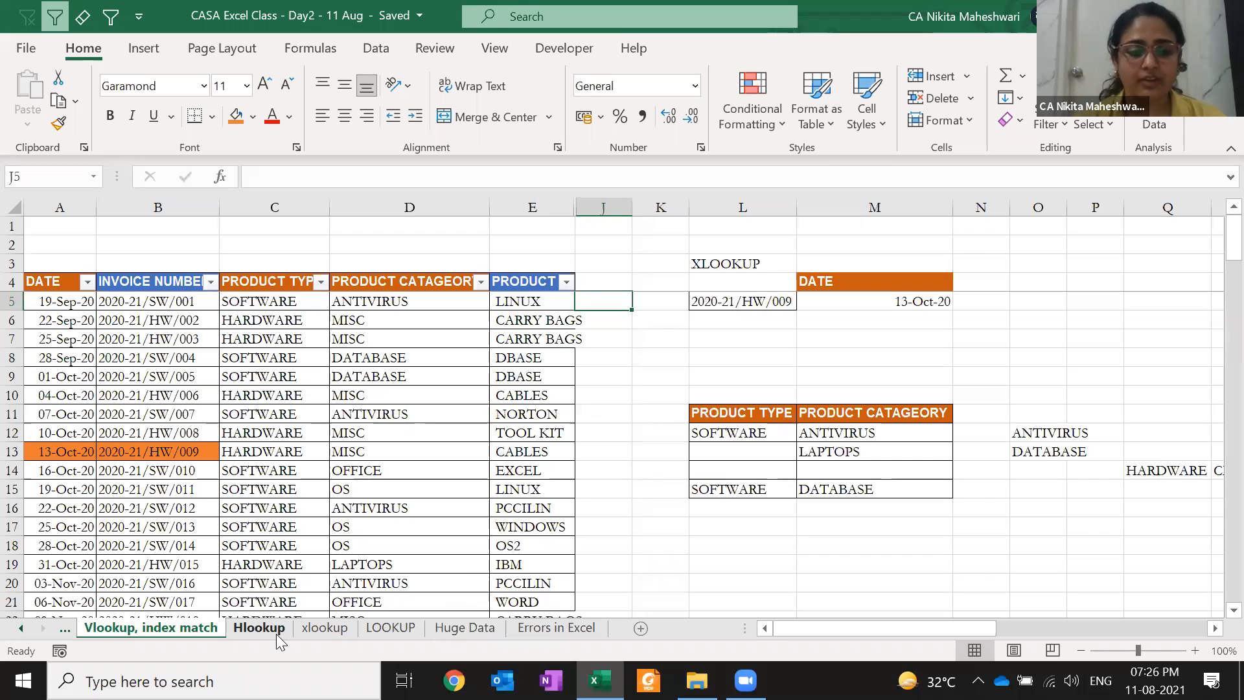
{"action": "key", "text": "ctrl+Page_Up"}
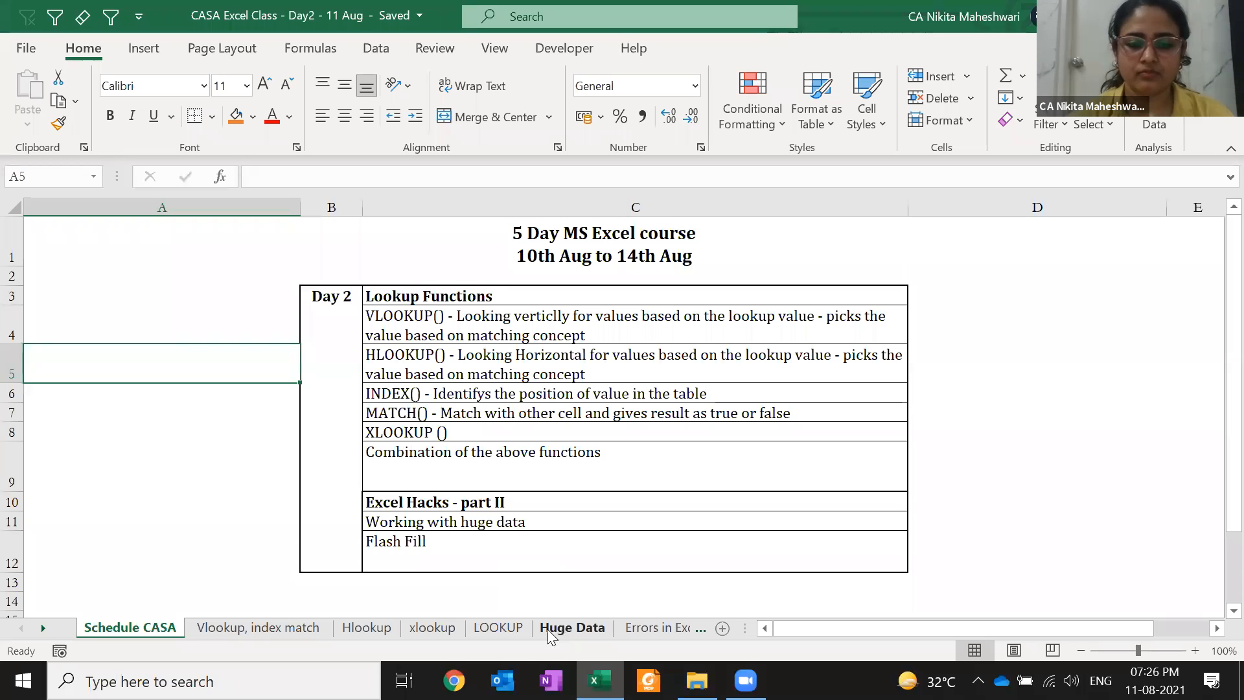
{"action": "left_click", "coordinate": [299, 627]}
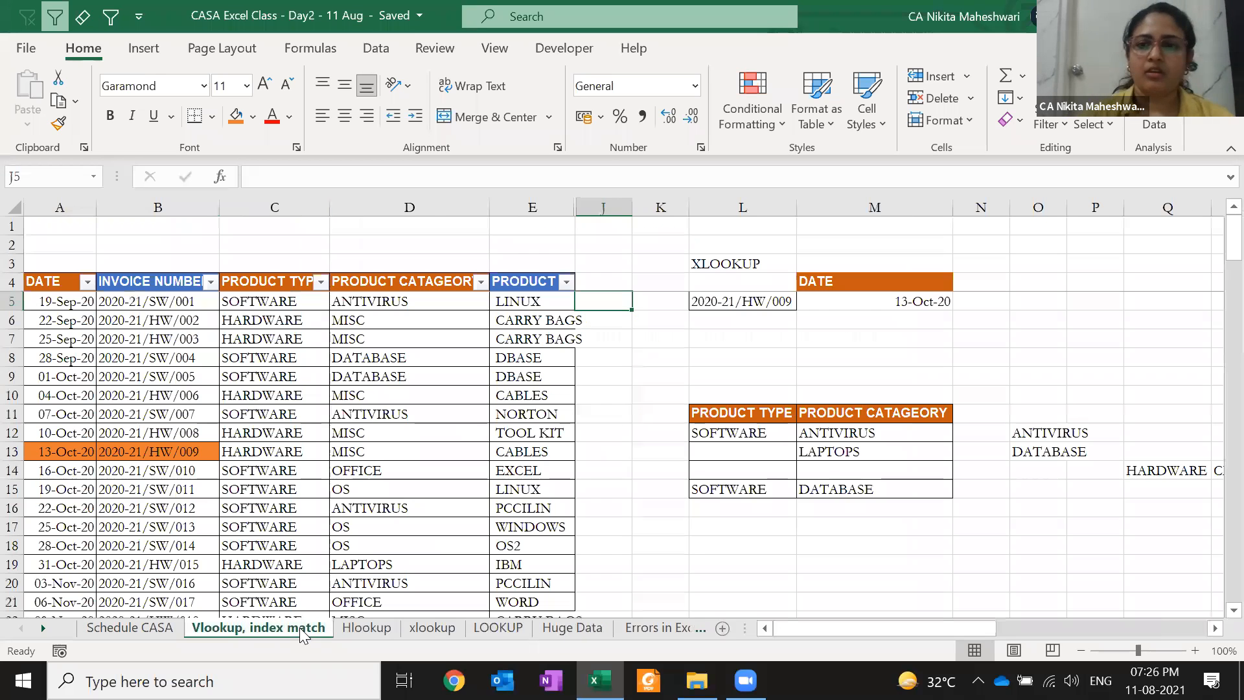
{"action": "left_click", "coordinate": [117, 269]}
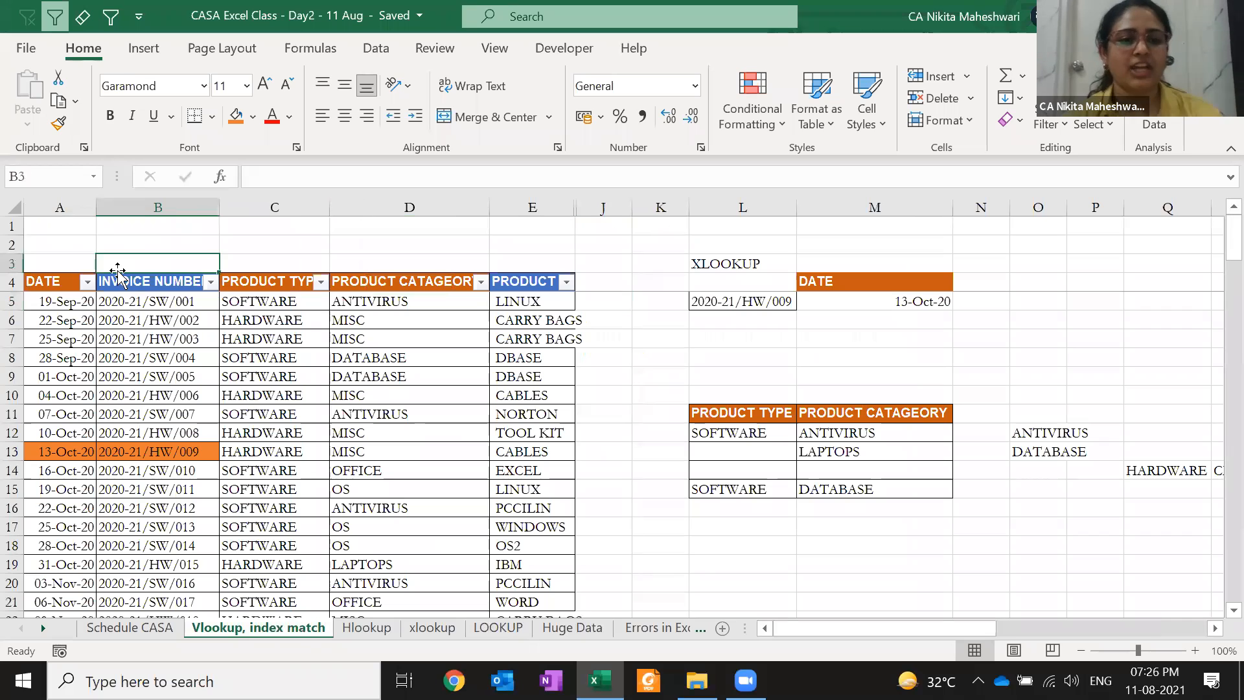
{"action": "key", "text": "Down"}
{"action": "key", "text": "Right"}
{"action": "key", "text": "shift+Down"}
{"action": "key", "text": "shift+Right"}
{"action": "key", "text": "shift+Down"}
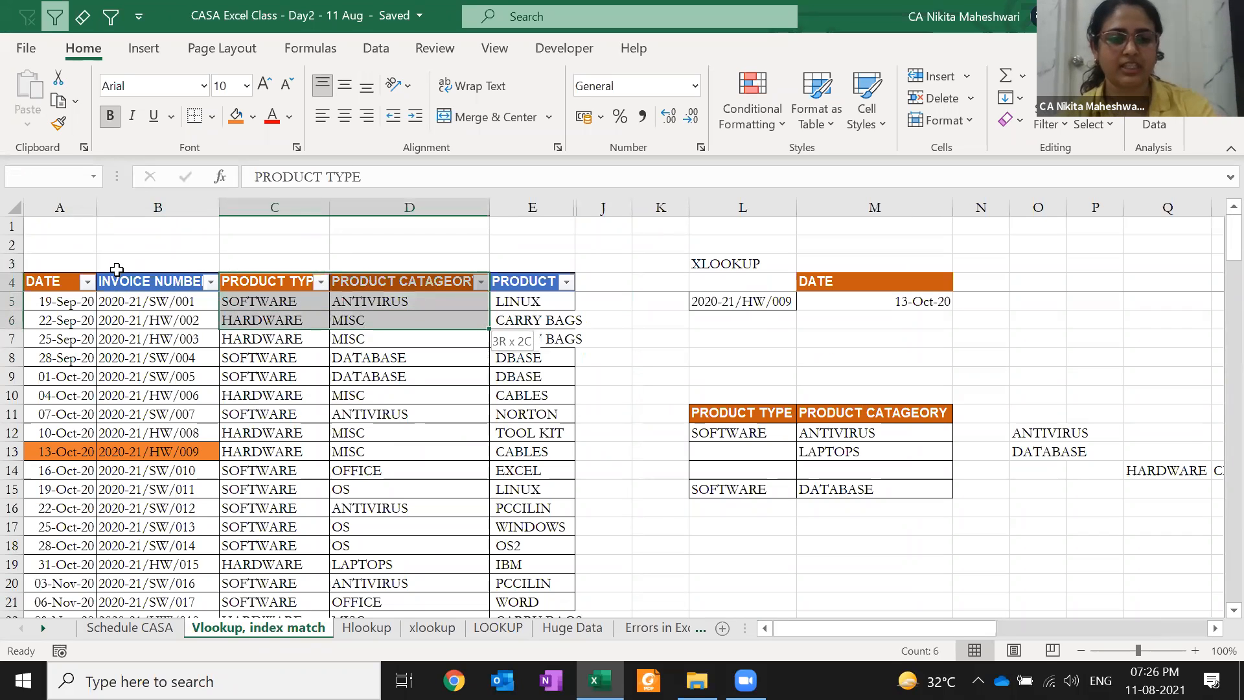
{"action": "key", "text": "shift+Page_Down"}
{"action": "key", "text": "shift+Page_Down"}
{"action": "key", "text": "shift+Page_Down"}
{"action": "key", "text": "shift+Page_Down"}
{"action": "key", "text": "Right"}
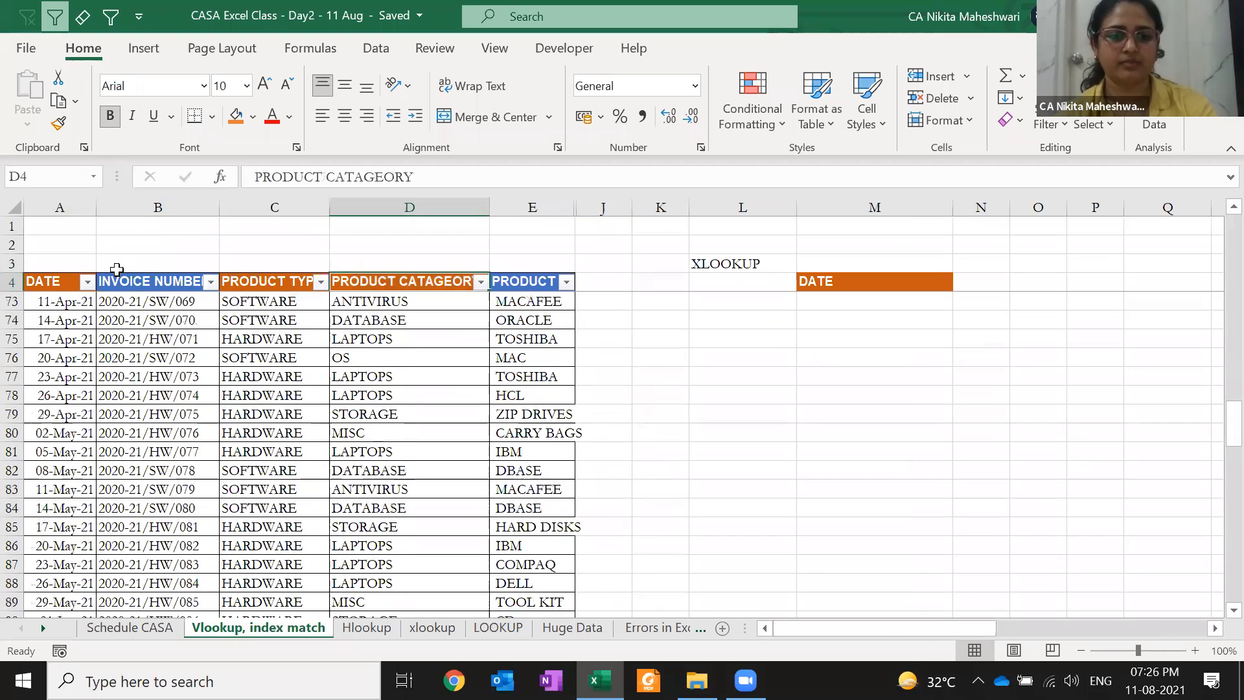
{"action": "key", "text": "ctrl+shift+Right"}
{"action": "key", "text": "ctrl+shift+Down"}
{"action": "key", "text": "ctrl+c"}
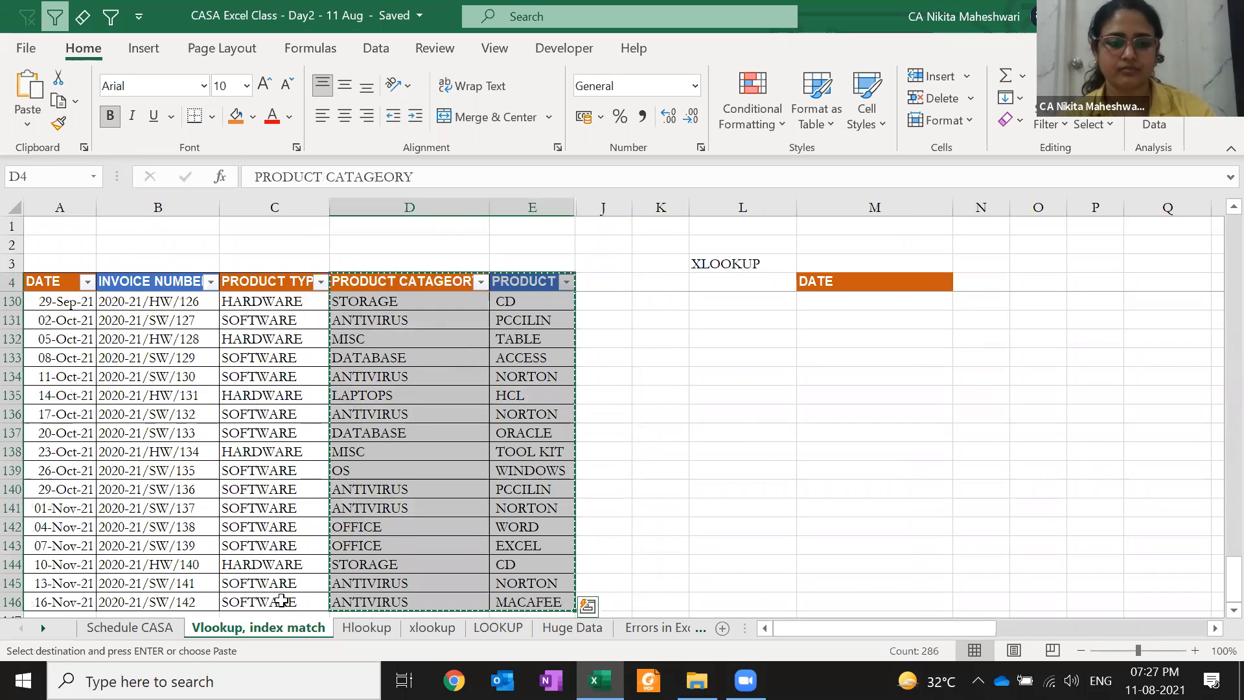
Paste the columns into a new Sheet1 at A1 and autofit columns A and B
{"action": "left_click", "coordinate": [722, 627]}
{"action": "key", "text": "Return"}
{"action": "key", "text": "Down"}
{"action": "key", "text": "Up"}
{"action": "key", "text": "ctrl+shift+Down"}
{"action": "key", "text": "ctrl+shift+Right"}
{"action": "key", "text": "alt"}
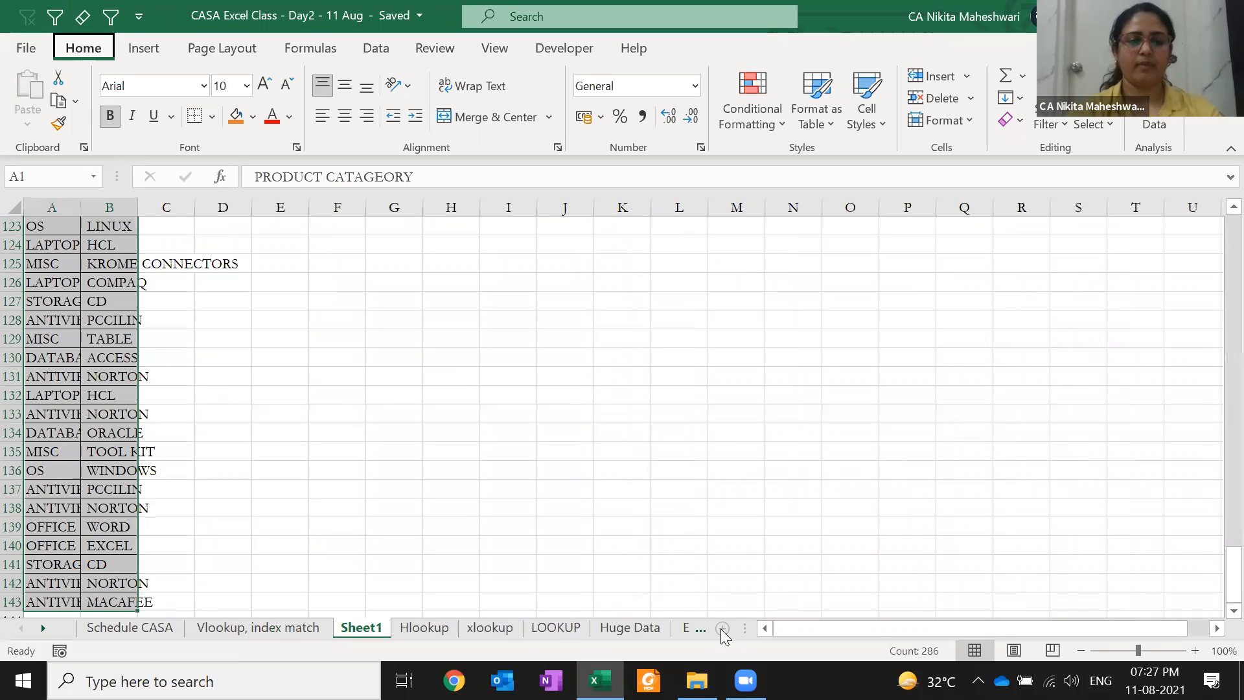
{"action": "key", "text": "h"}
{"action": "key", "text": "o"}
{"action": "key", "text": "i"}
Set the product values in column B to General number format
{"action": "key", "text": "Down"}
{"action": "key", "text": "Right"}
{"action": "key", "text": "ctrl+shift+Down"}
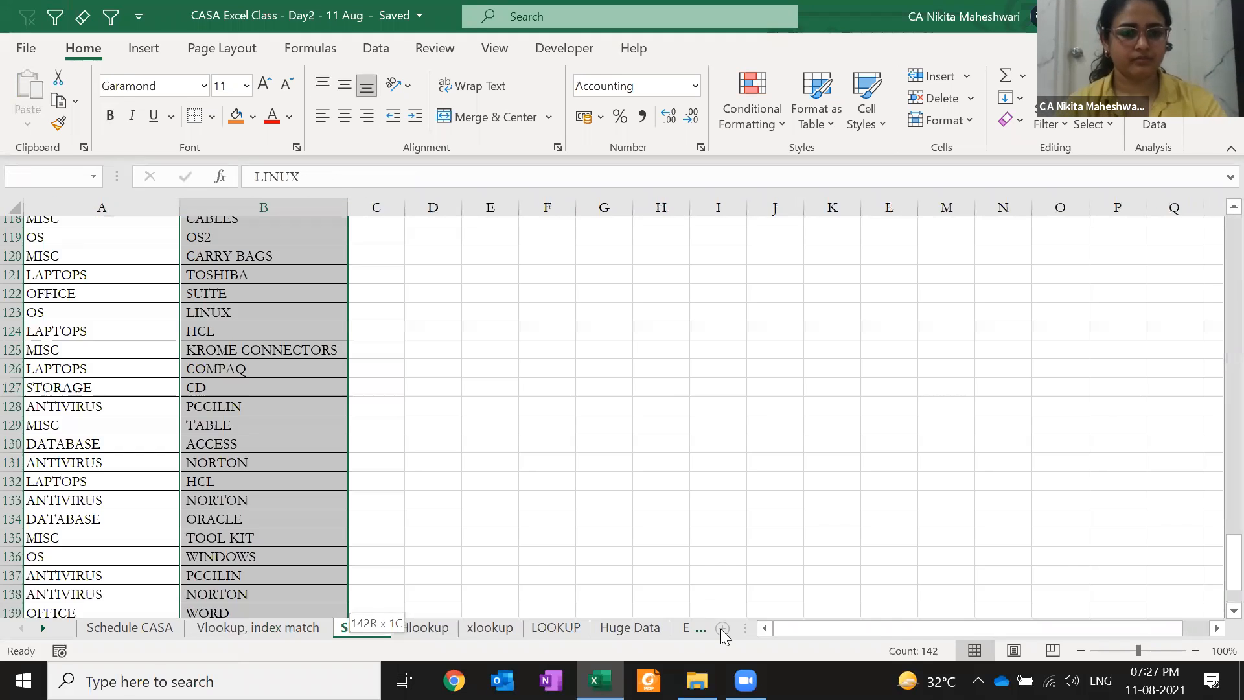
{"action": "key", "text": "Up"}
{"action": "key", "text": "Down"}
{"action": "key", "text": "ctrl+shift+Down"}
{"action": "key", "text": "ctrl+shift+grave"}
{"action": "key", "text": "ctrl+BackSpace"}
{"action": "key", "text": "Up"}
{"action": "key", "text": "Right"}
{"action": "key", "text": "Down"}
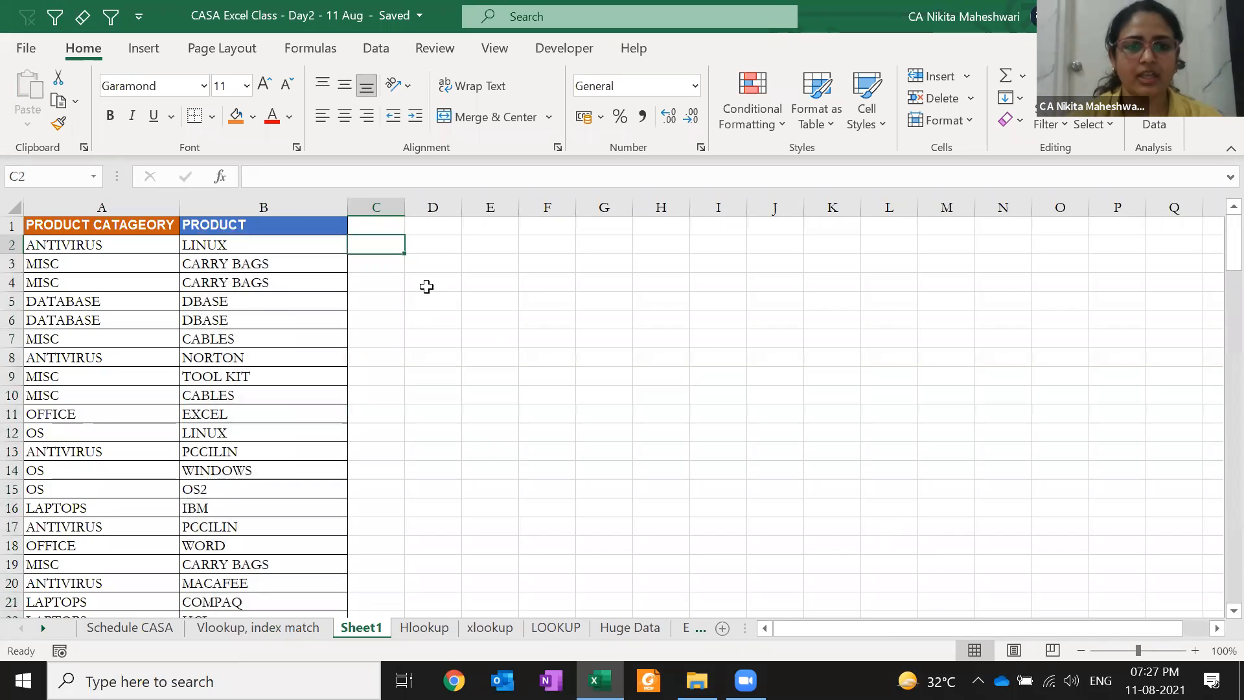
{"action": "key", "text": "Right"}
{"action": "key", "text": "Right"}
{"action": "key", "text": "Right"}
{"action": "key", "text": "Right"}
{"action": "key", "text": "Right"}
Type the sample label 'ANTIVIRUS - LINUX' in H2, then return to empty cell C2
{"action": "type", "text": "ANTIVI"}
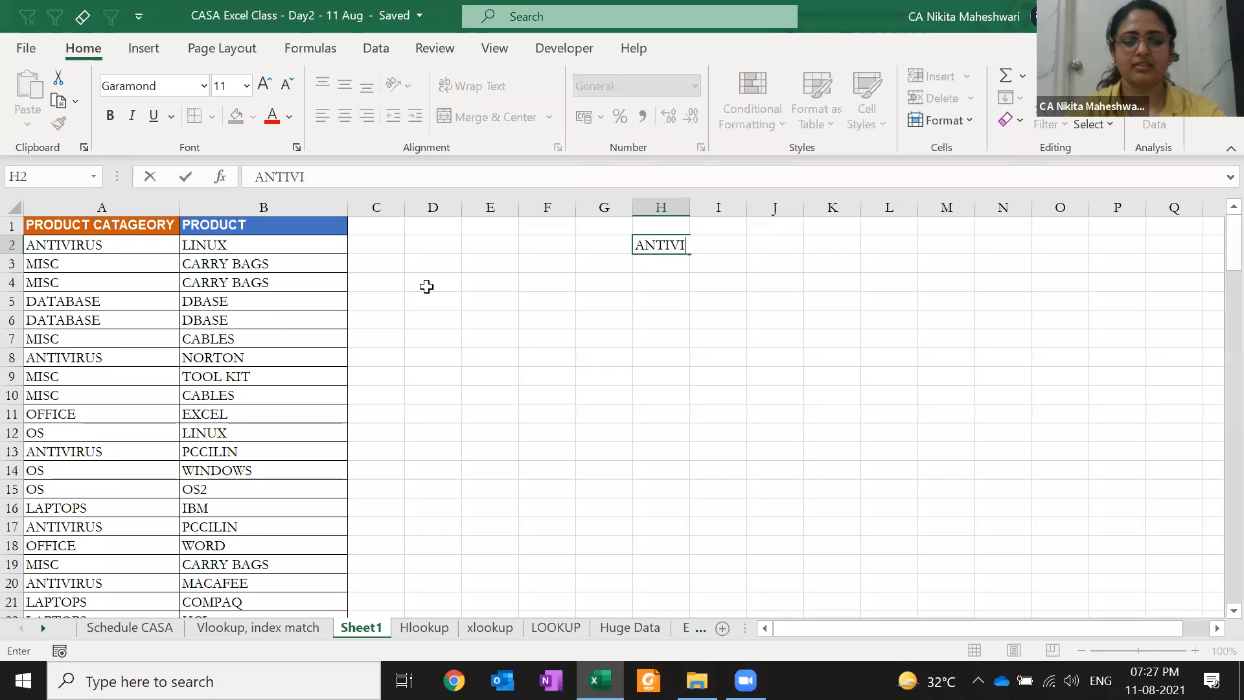
{"action": "type", "text": "RUS - LINUX"}
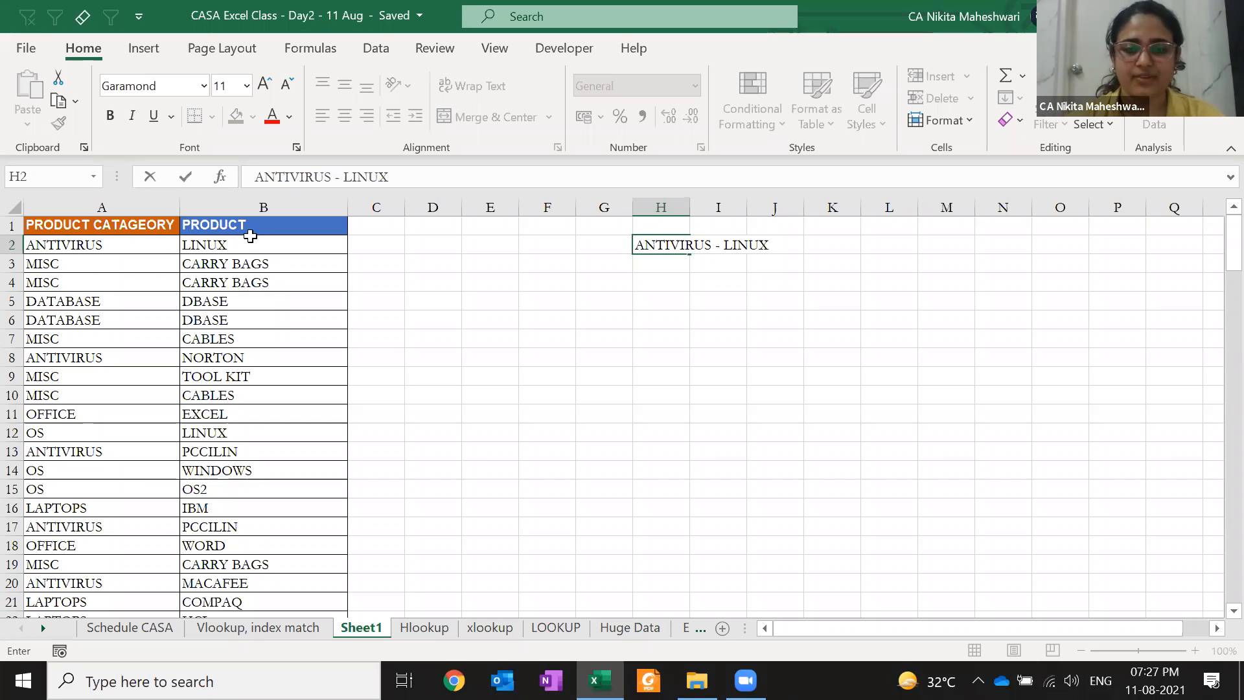
{"action": "key", "text": "Return"}
{"action": "key", "text": "Up"}
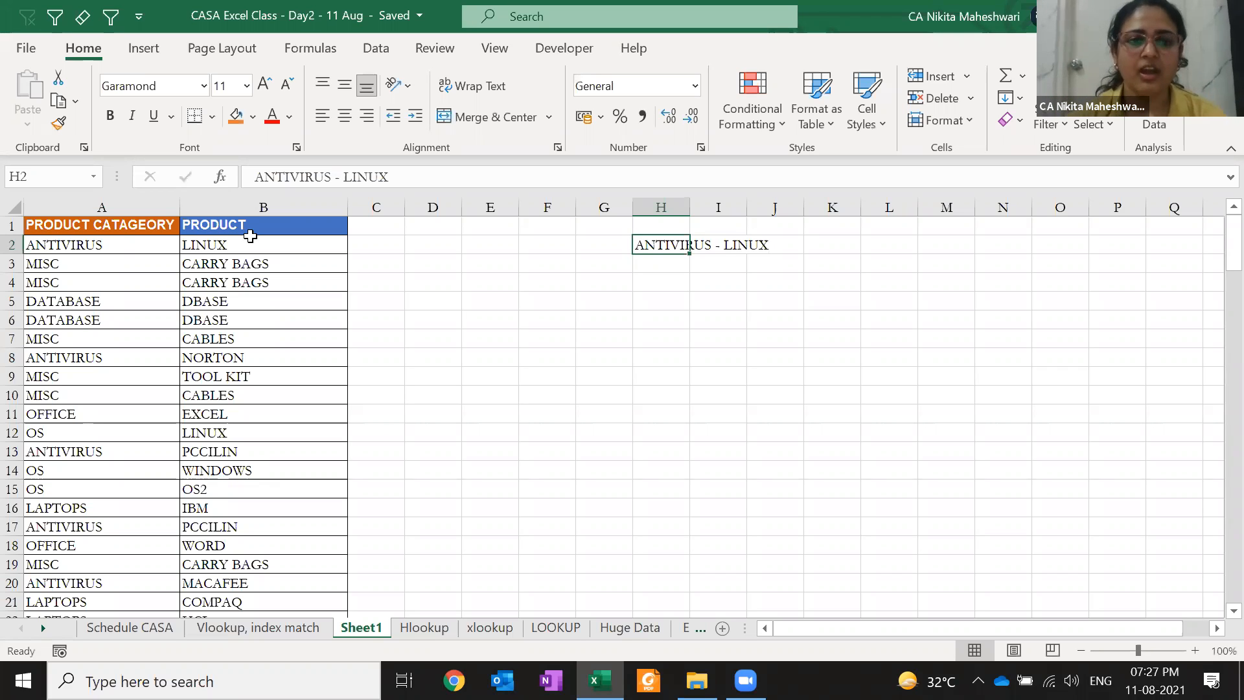
{"action": "left_click", "coordinate": [350, 243]}
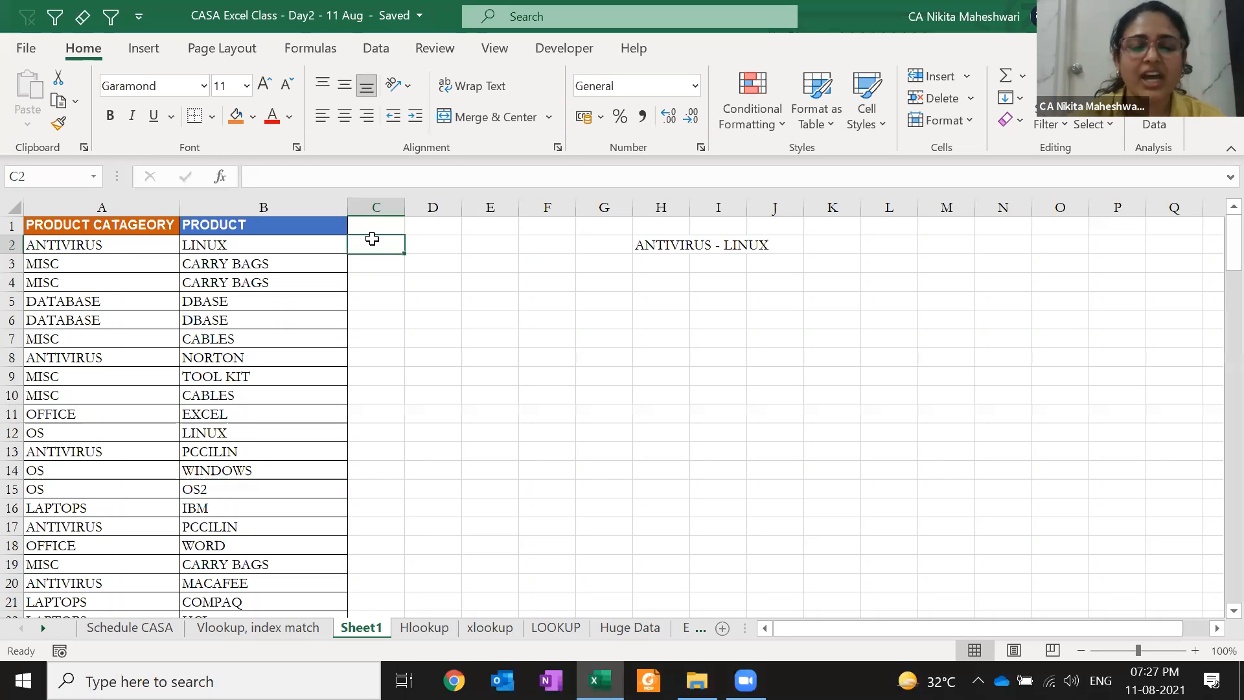
{"action": "left_click", "coordinate": [379, 429]}
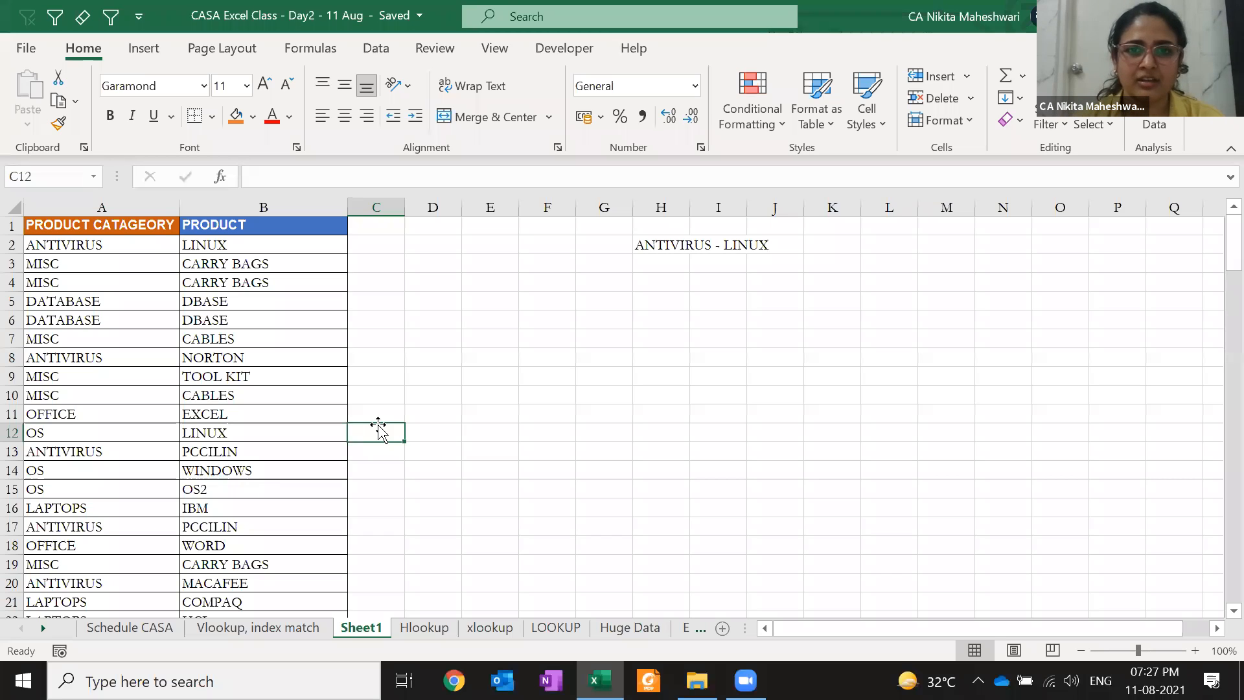
{"action": "key", "text": "ctrl+Up"}
{"action": "key", "text": "Down"}
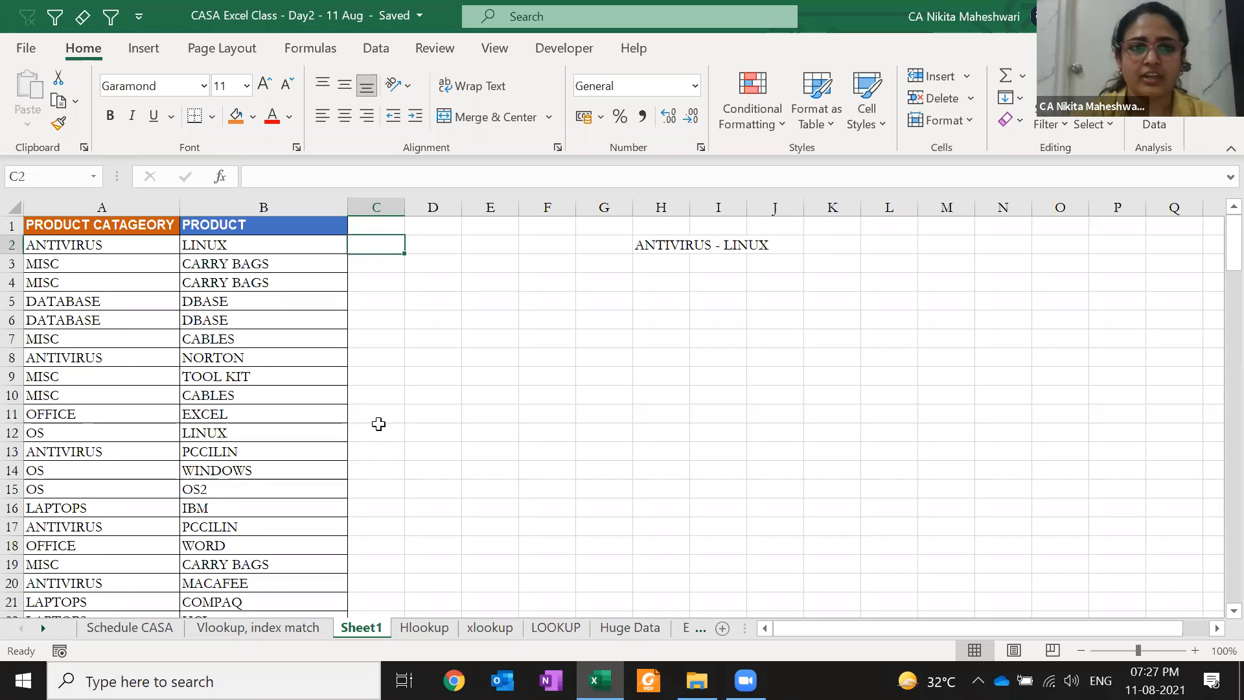
{"action": "key", "text": "Right"}
{"action": "key", "text": "Right"}
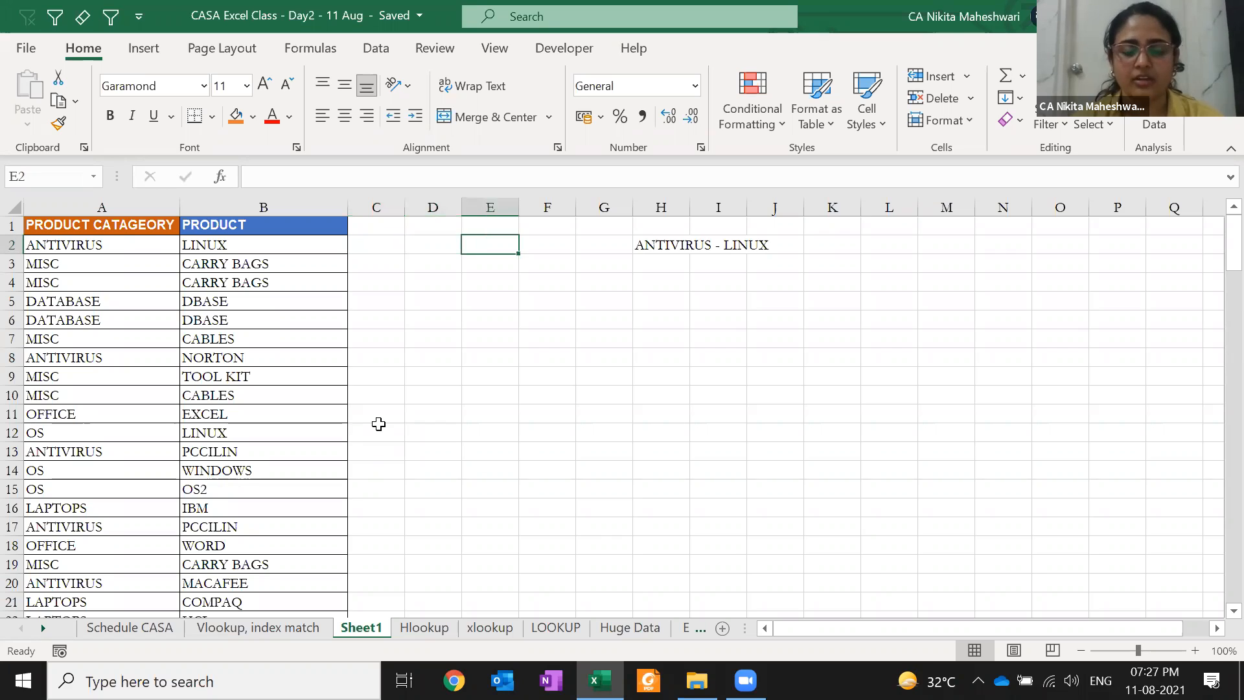
{"action": "key", "text": "Left"}
{"action": "key", "text": "Left"}
{"action": "key", "text": "Left"}
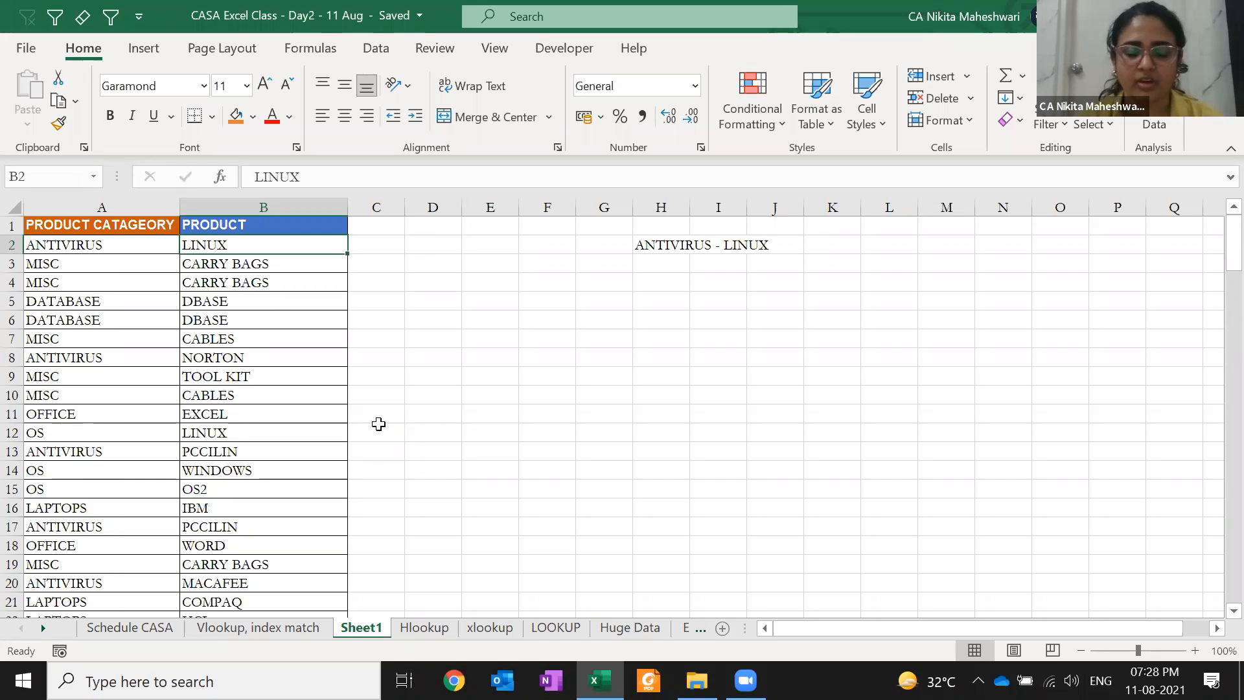
{"action": "key", "text": "Right"}
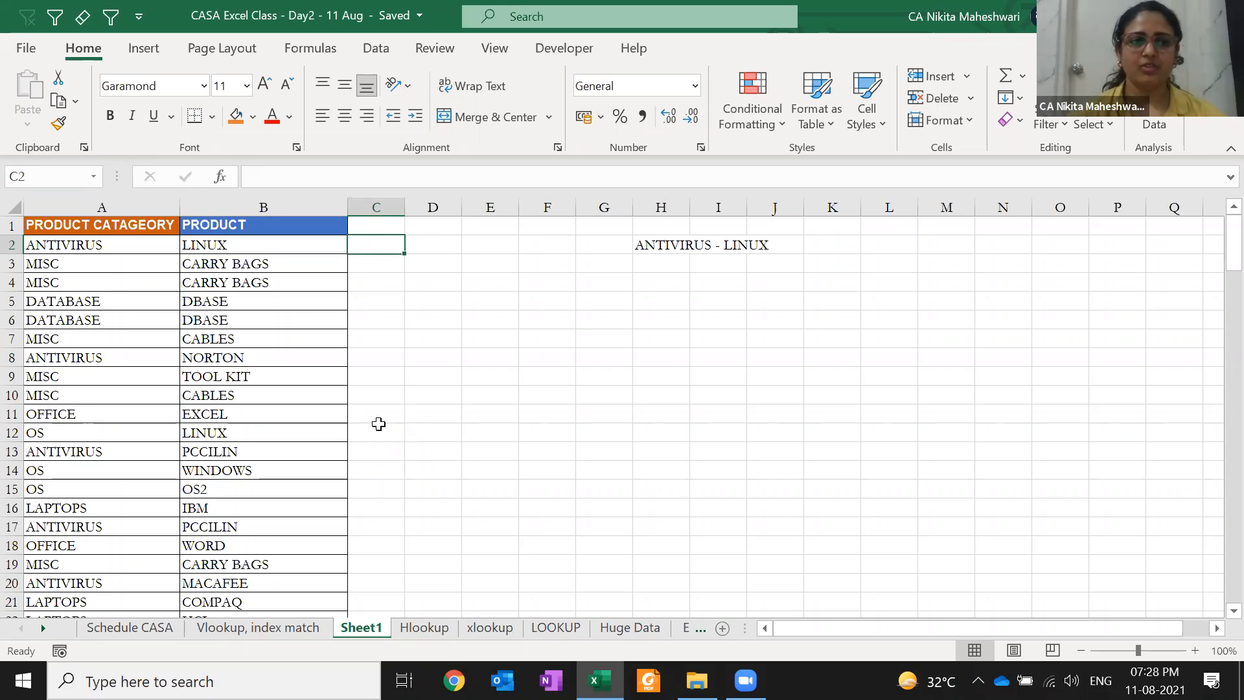
Enter 'ANTIVIRUS - LINUX' in C2, start 'M' in C3, and accept Flash Fill's suggestions down column C
{"action": "type", "text": "ANTIV"}
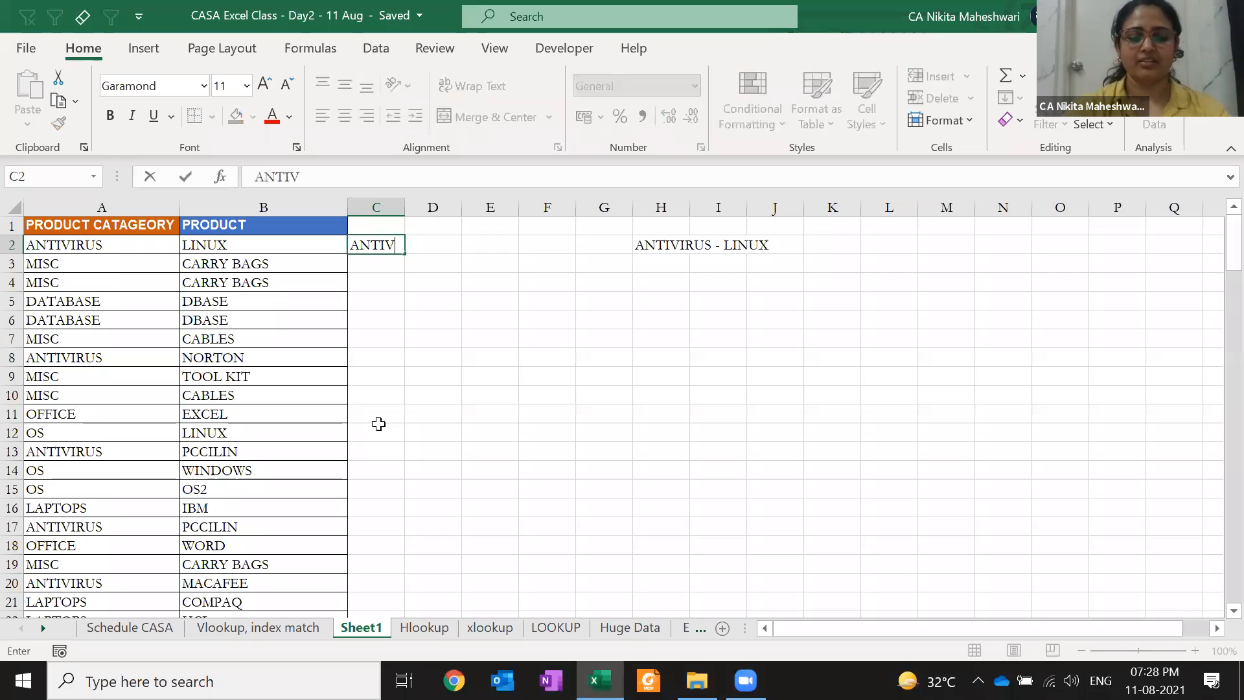
{"action": "type", "text": "IRUS - "}
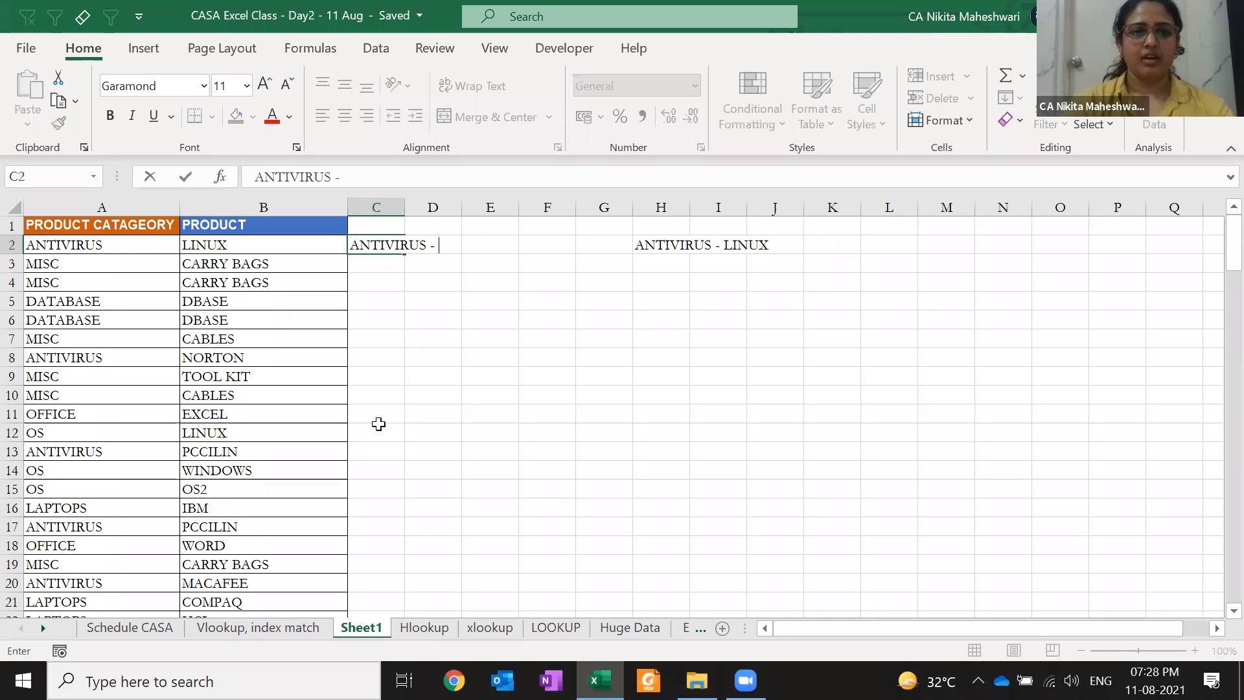
{"action": "type", "text": "LINUX"}
{"action": "key", "text": "Return"}
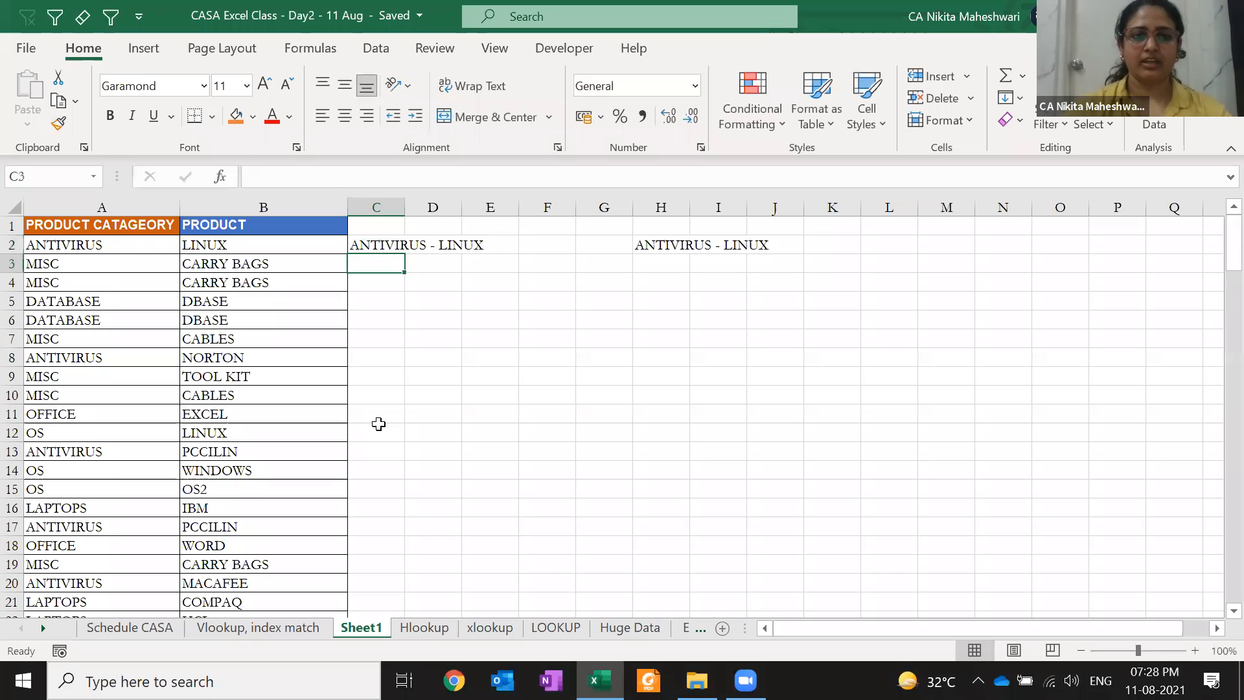
{"action": "type", "text": "MISC - CARRY BAGS"}
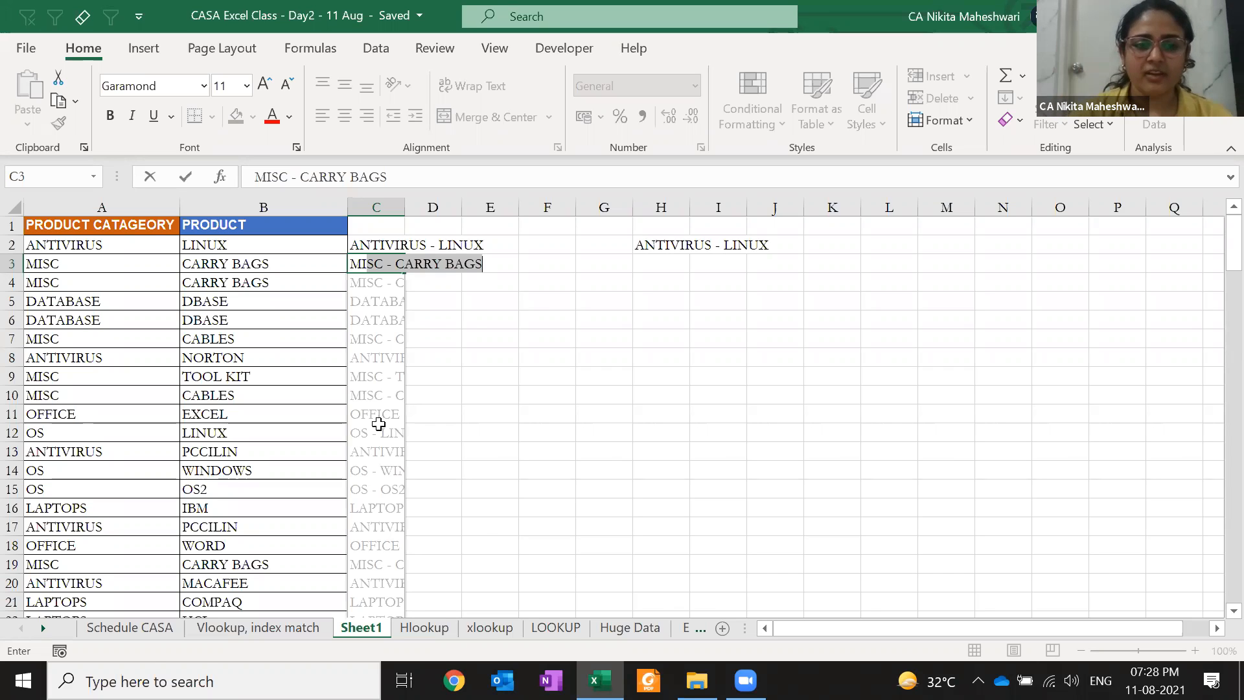
{"action": "key", "text": "Return"}
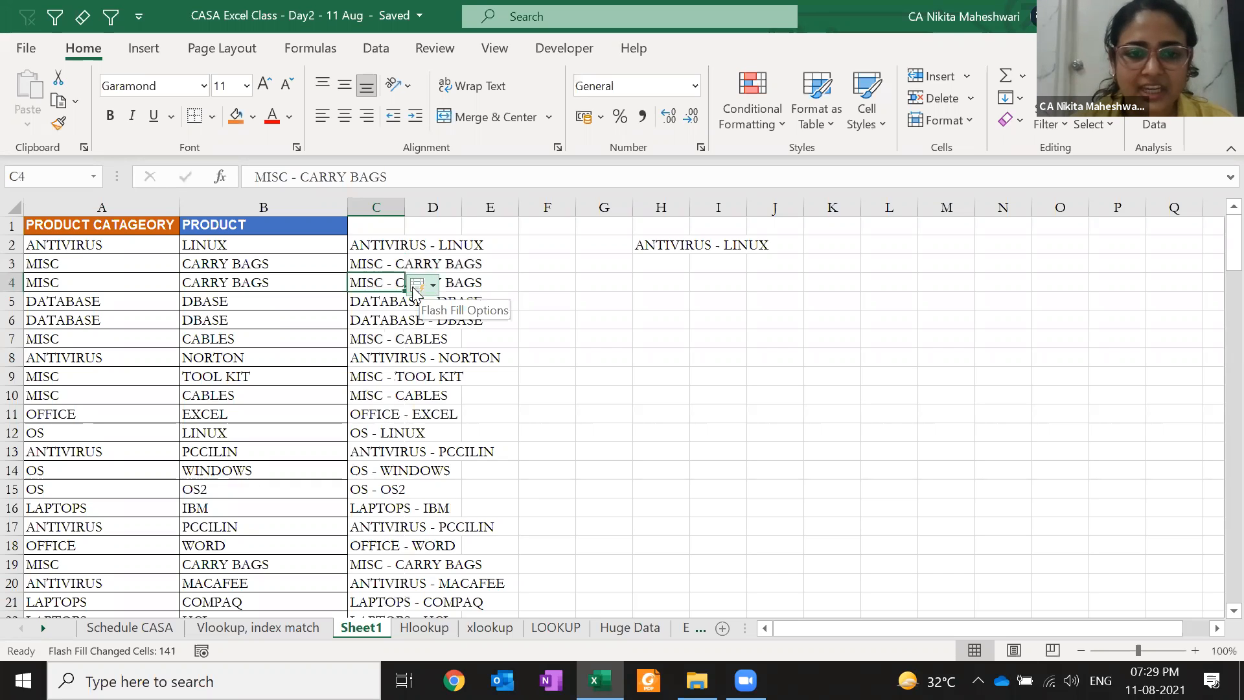
{"action": "left_click", "coordinate": [433, 286]}
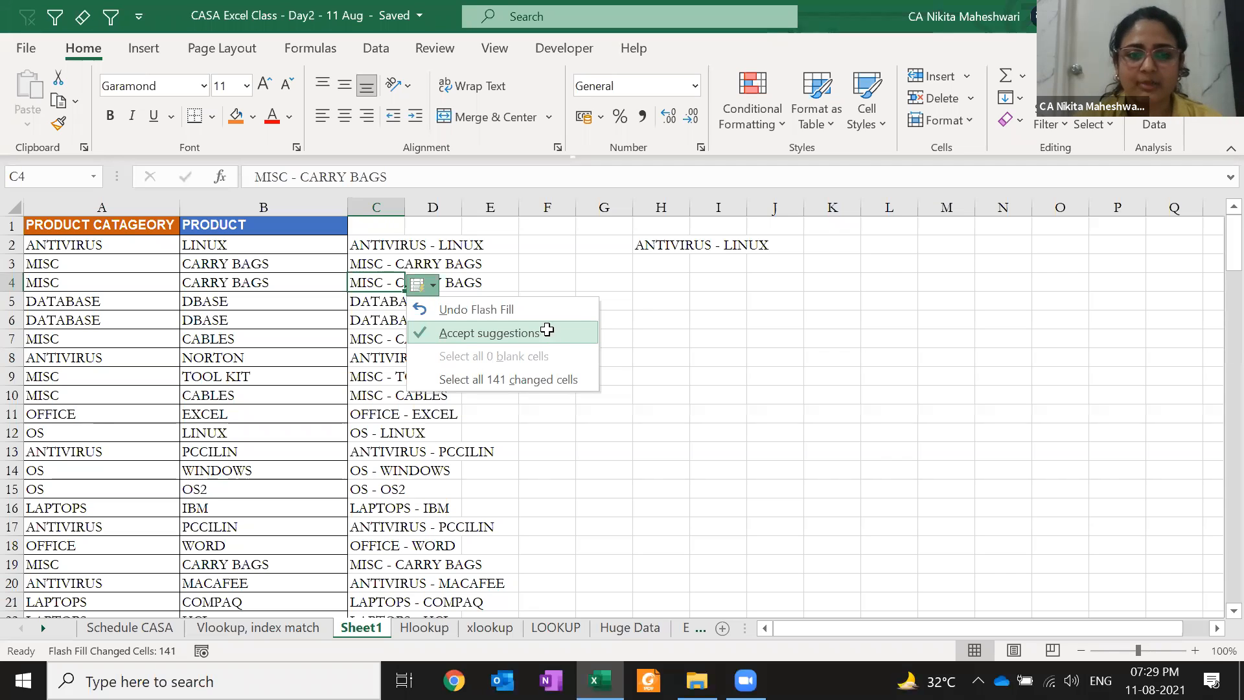
{"action": "left_click", "coordinate": [547, 333]}
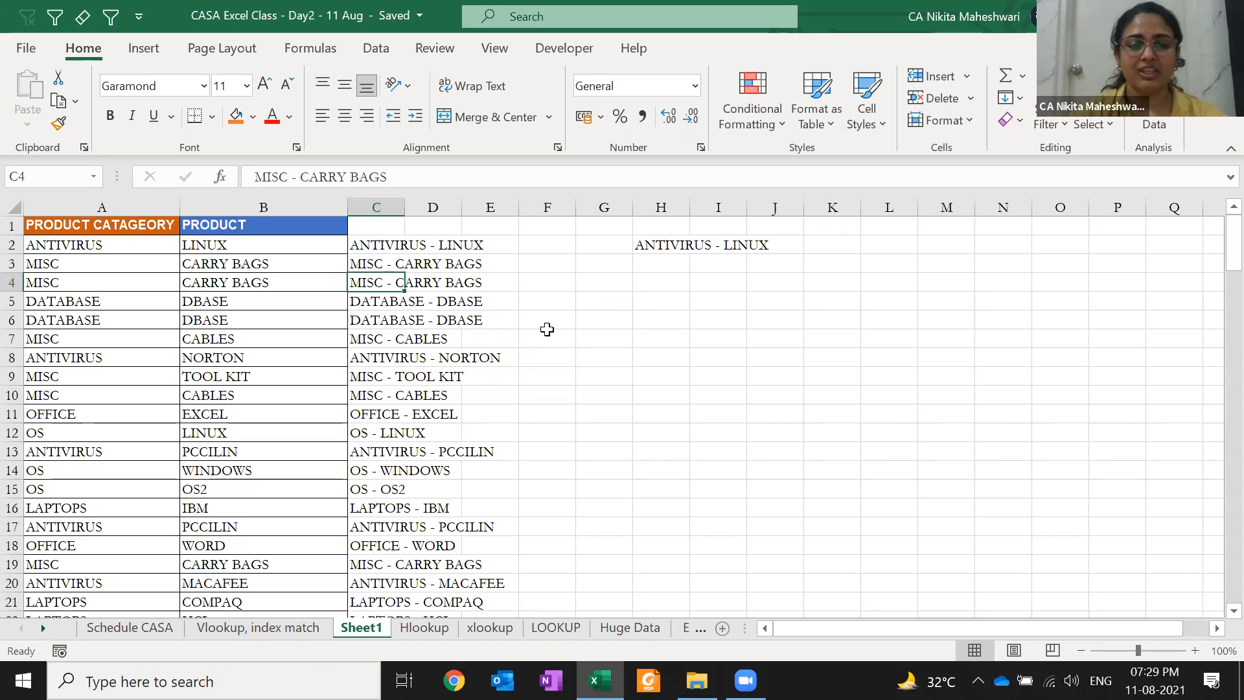
{"action": "key", "text": "ctrl+Down"}
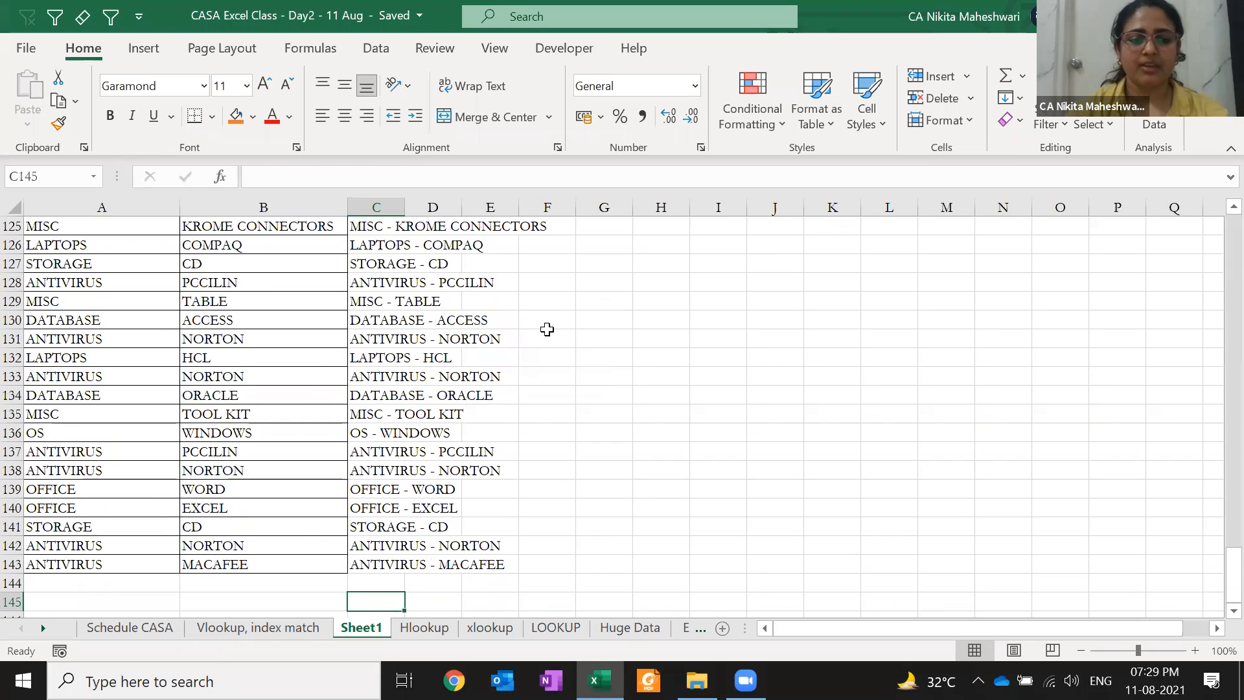
{"action": "key", "text": "Left"}
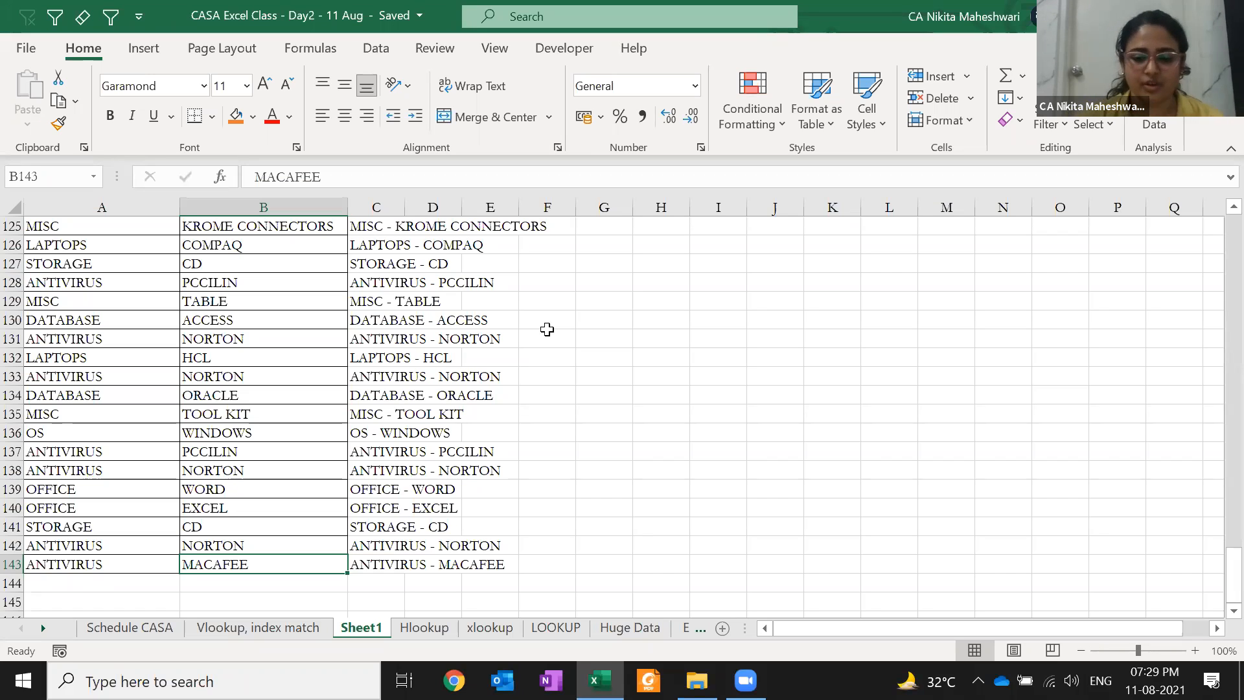
{"action": "key", "text": "ctrl+Up"}
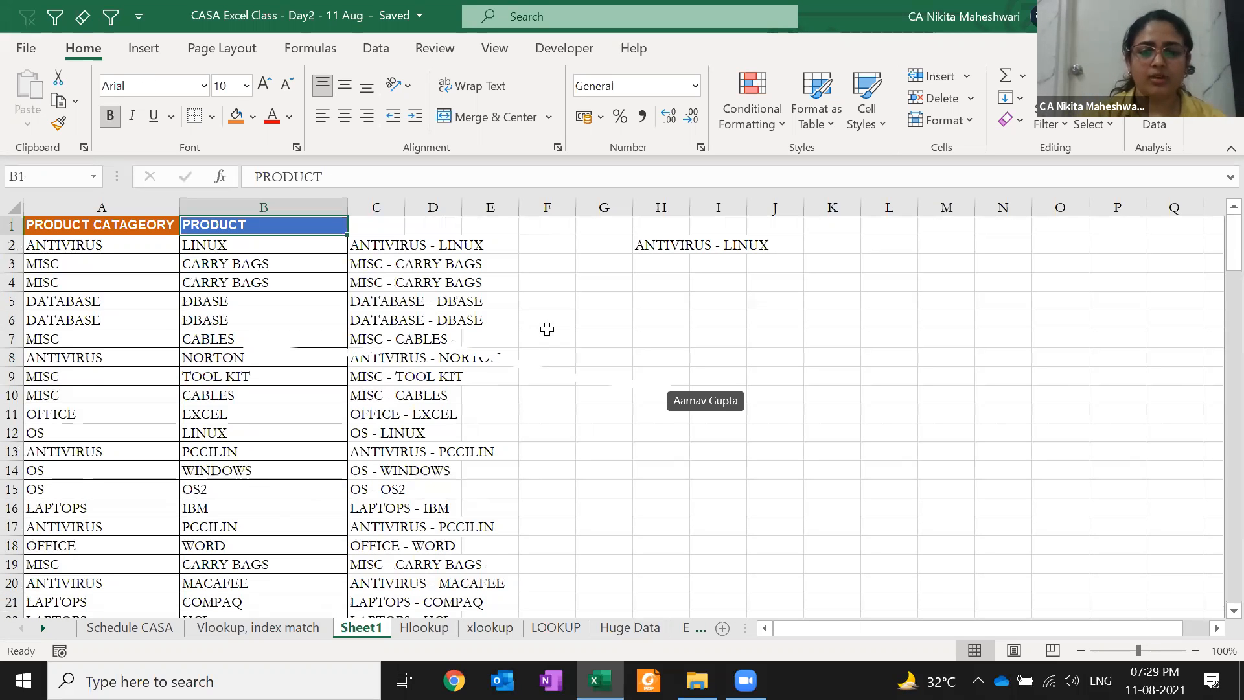
{"action": "key", "text": "Right"}
{"action": "key", "text": "Down"}
{"action": "key", "text": "Down"}
{"action": "key", "text": "Down"}
{"action": "key", "text": "Down"}
{"action": "key", "text": "Down"}
{"action": "key", "text": "Down"}
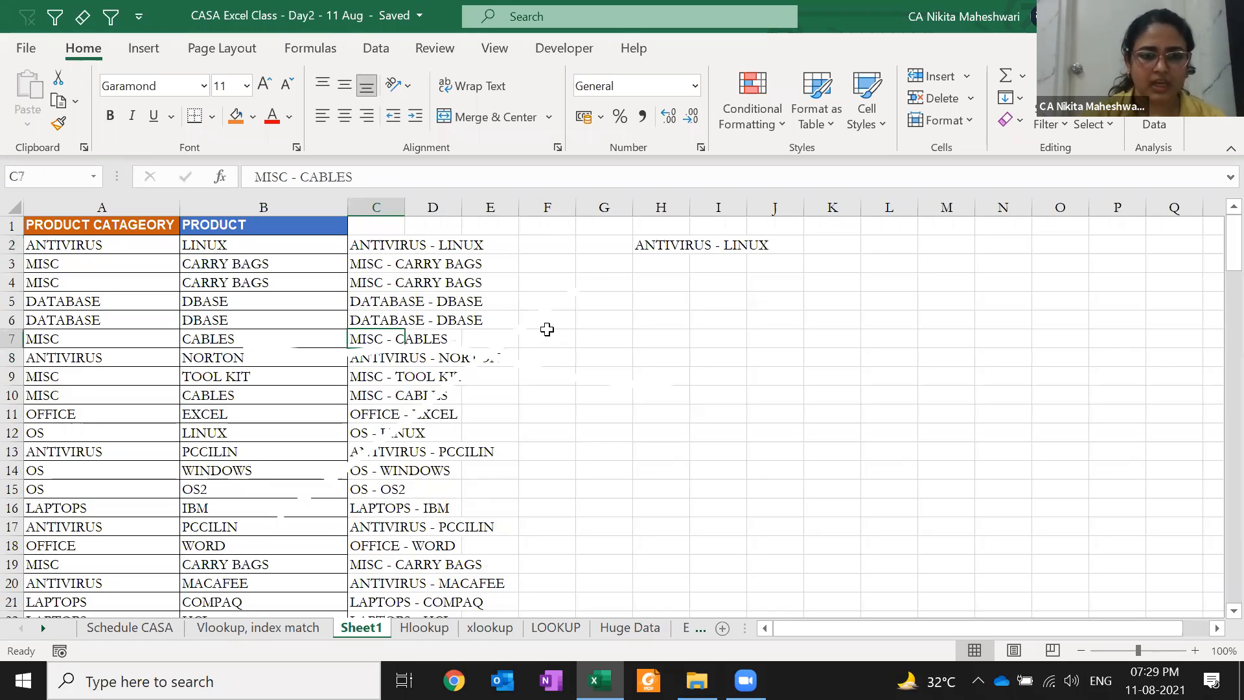
{"action": "key", "text": "Right"}
{"action": "key", "text": "Right"}
{"action": "key", "text": "Right"}
{"action": "key", "text": "Right"}
{"action": "key", "text": "Right"}
{"action": "key", "text": "Right"}
{"action": "key", "text": "Right"}
{"action": "key", "text": "Right"}
{"action": "key", "text": "Right"}
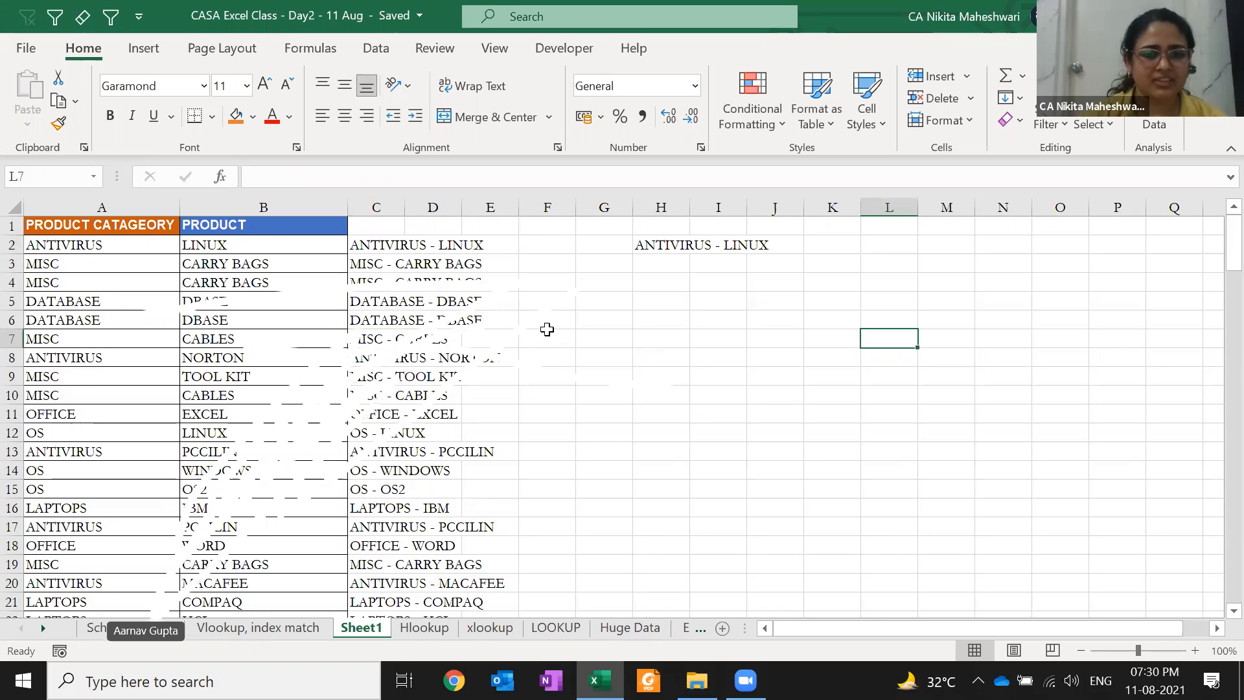
{"action": "key", "text": "Left"}
{"action": "key", "text": "Left"}
{"action": "key", "text": "Left"}
{"action": "key", "text": "Left"}
{"action": "key", "text": "Left"}
{"action": "key", "text": "Left"}
{"action": "key", "text": "Left"}
{"action": "key", "text": "Left"}
{"action": "key", "text": "Left"}
{"action": "key", "text": "Left"}
{"action": "key", "text": "Left"}
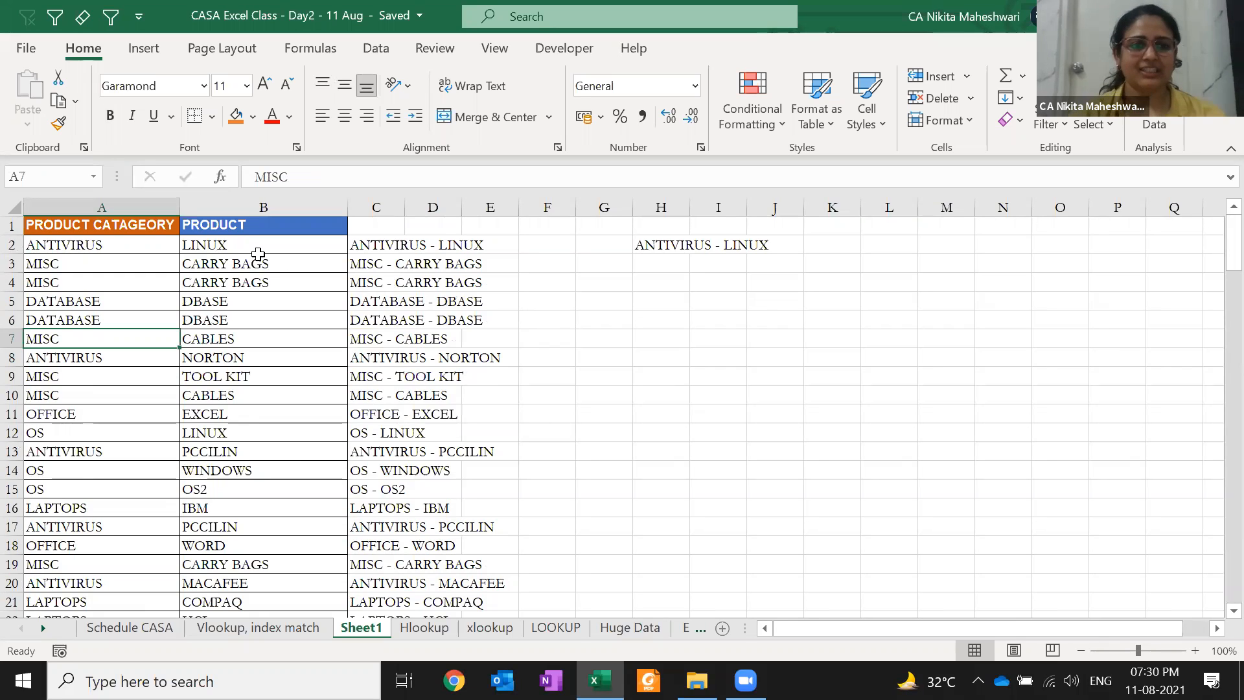
{"action": "key", "text": "ctrl+space"}
Insert three blank columns before the product table
{"action": "key", "text": "ctrl+shift+plus"}
{"action": "key", "text": "ctrl+shift+plus"}
{"action": "key", "text": "ctrl+shift+plus"}
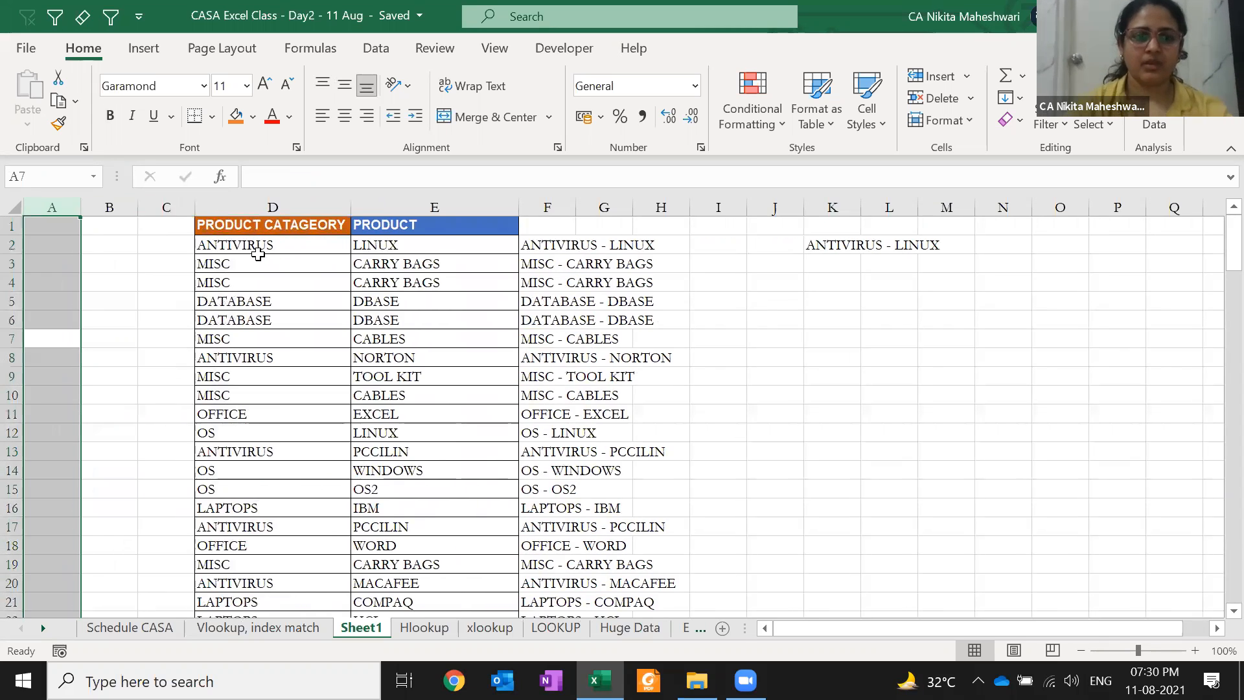
{"action": "key", "text": "Right"}
{"action": "key", "text": "Right"}
{"action": "key", "text": "Up"}
{"action": "key", "text": "Up"}
{"action": "key", "text": "Up"}
{"action": "key", "text": "Up"}
{"action": "key", "text": "Up"}
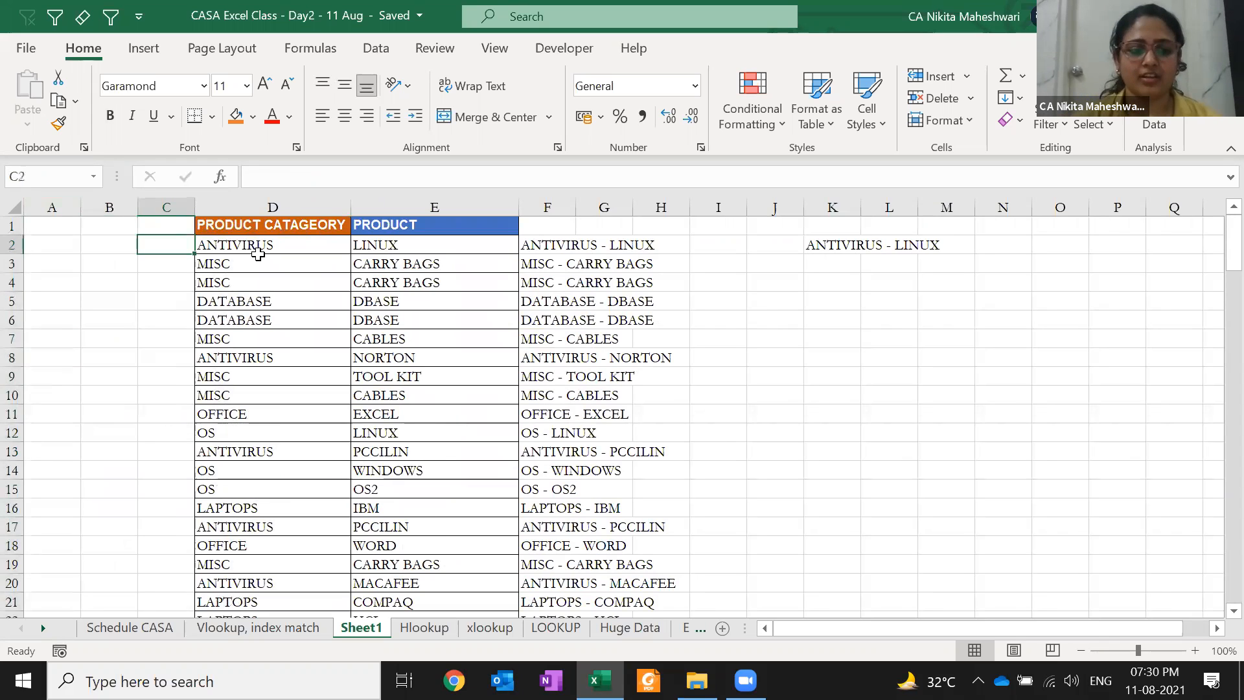
Enter 1APR21 in C2 and fill daily dates down column C beside the data
{"action": "type", "text": "1APR21"}
{"action": "key", "text": "Return"}
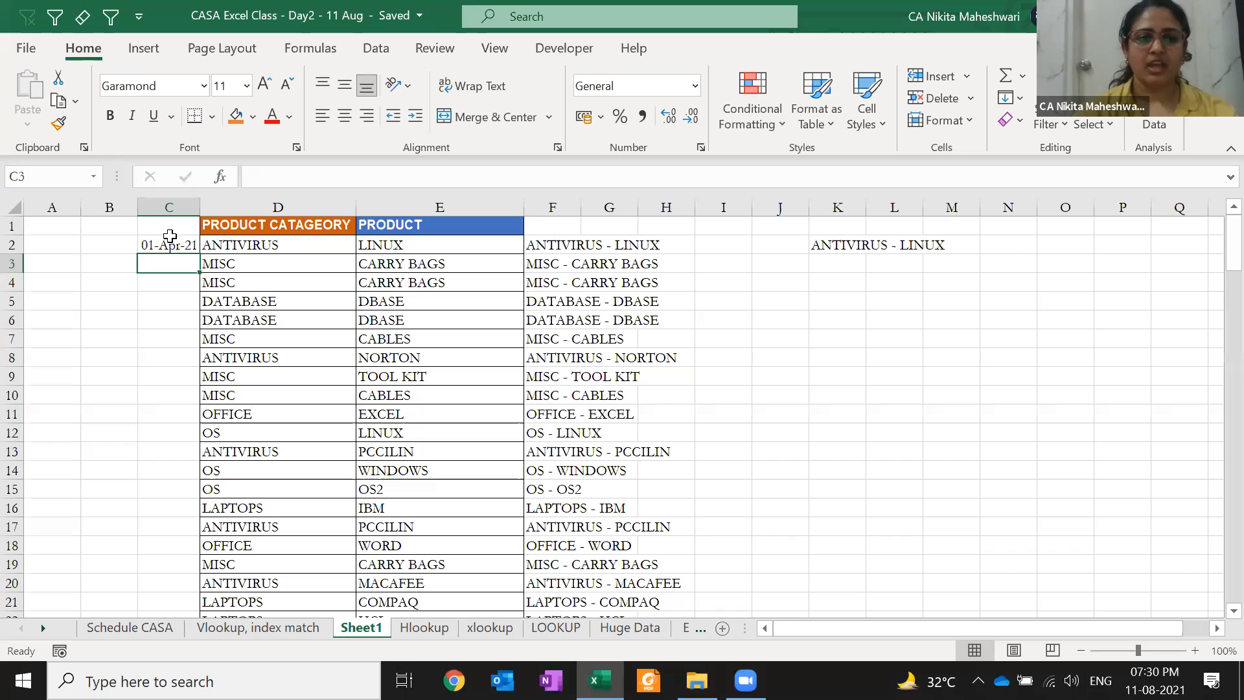
{"action": "left_click", "coordinate": [169, 240]}
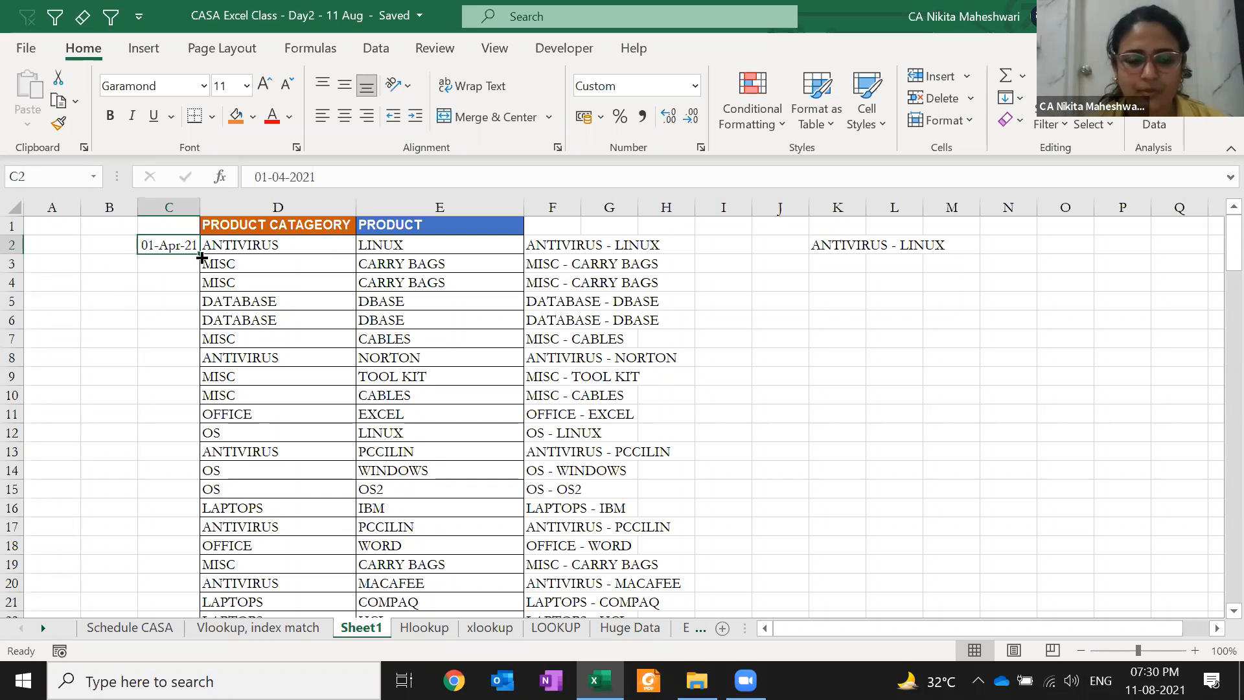
{"action": "double_click", "coordinate": [201, 258]}
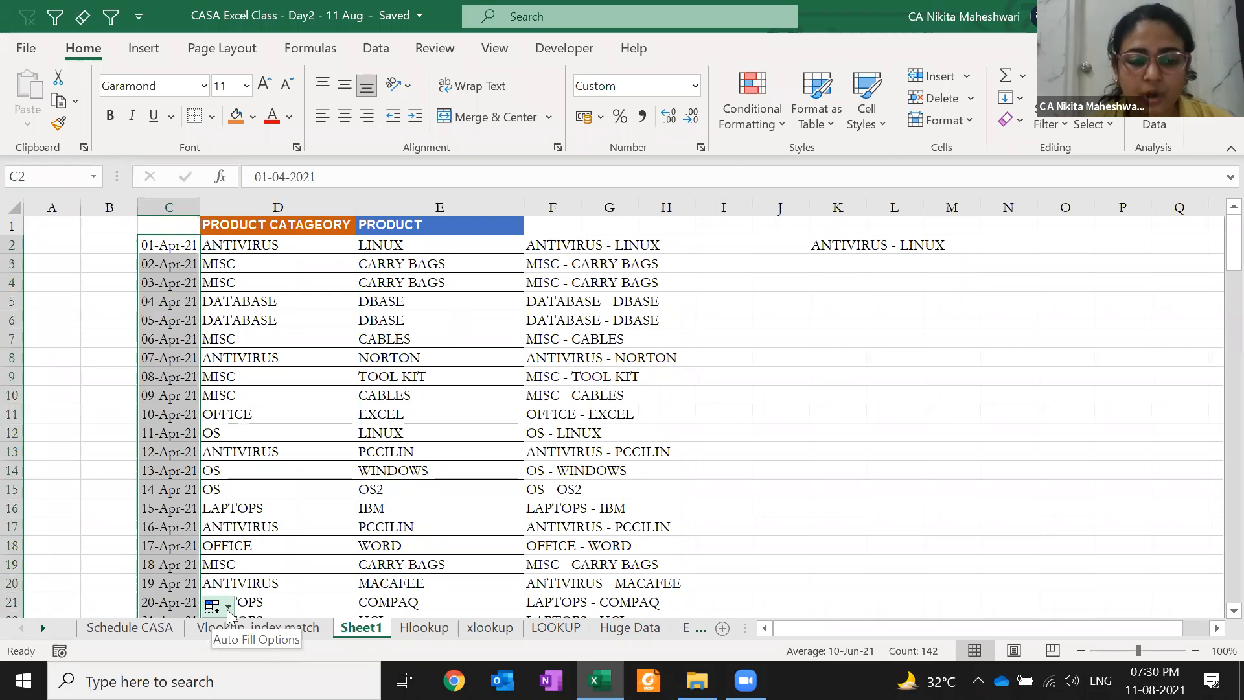
{"action": "left_click", "coordinate": [228, 607]}
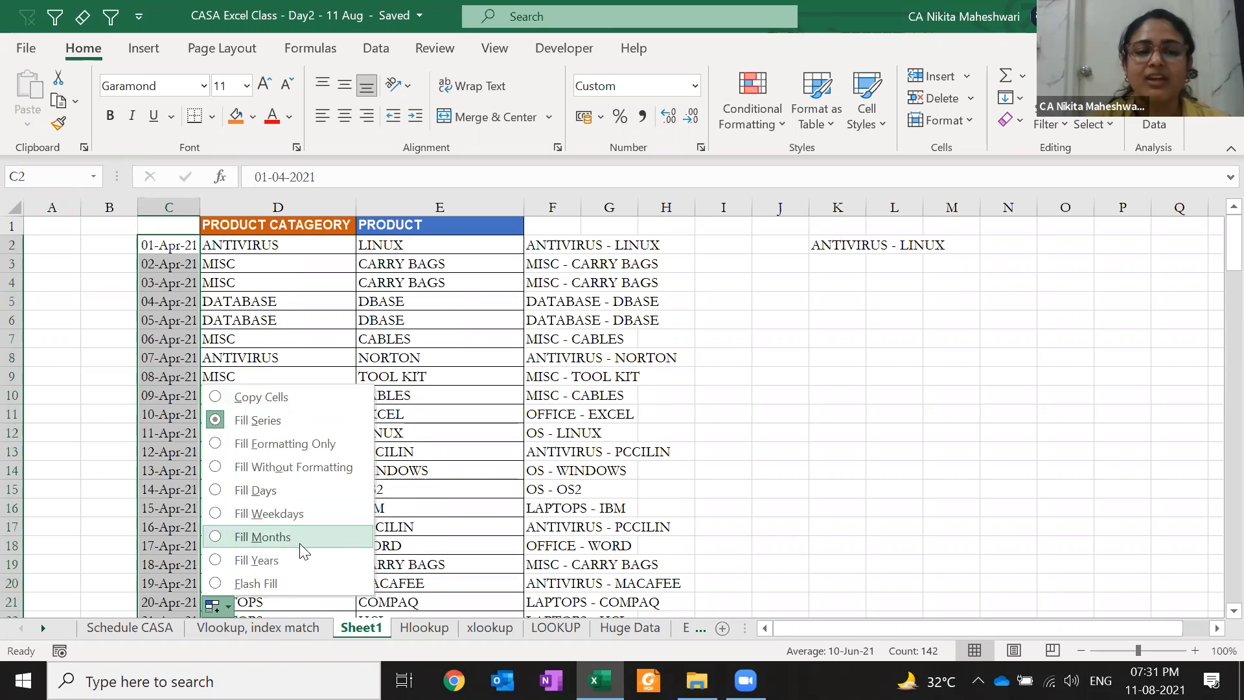
Try Flash Fill on the date column, inspect the garbled dates, and undo it
{"action": "left_click", "coordinate": [285, 583]}
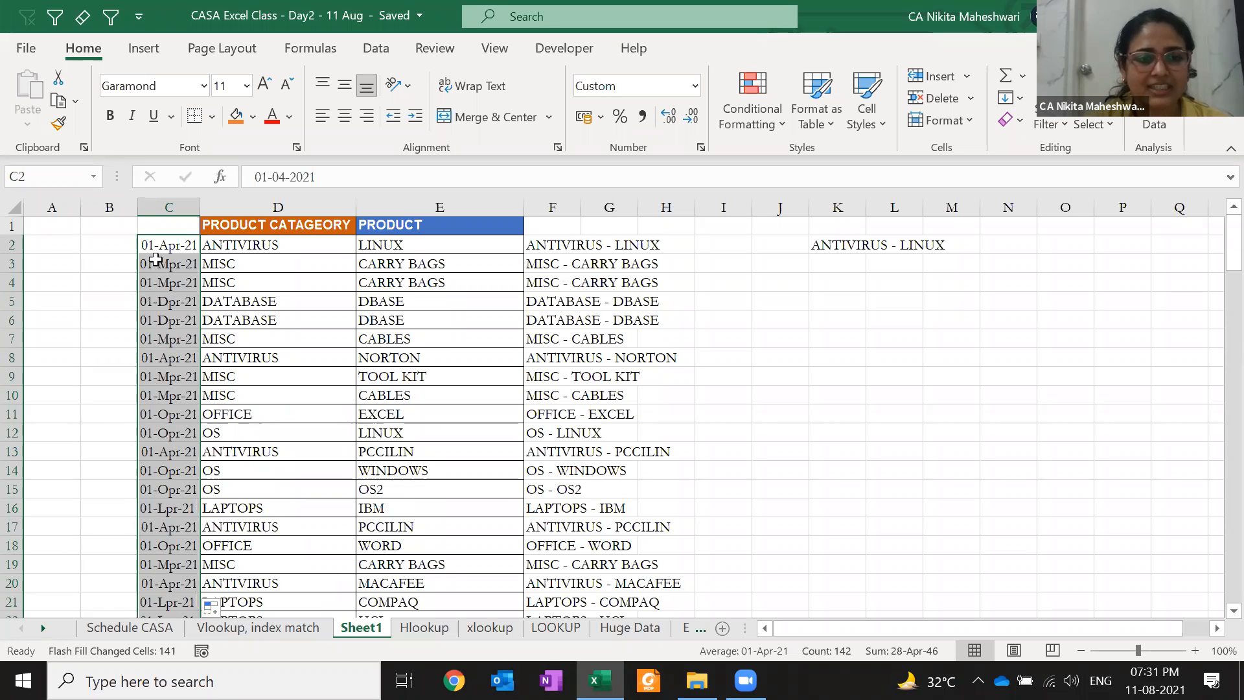
{"action": "left_click", "coordinate": [205, 245]}
{"action": "left_click", "coordinate": [167, 245]}
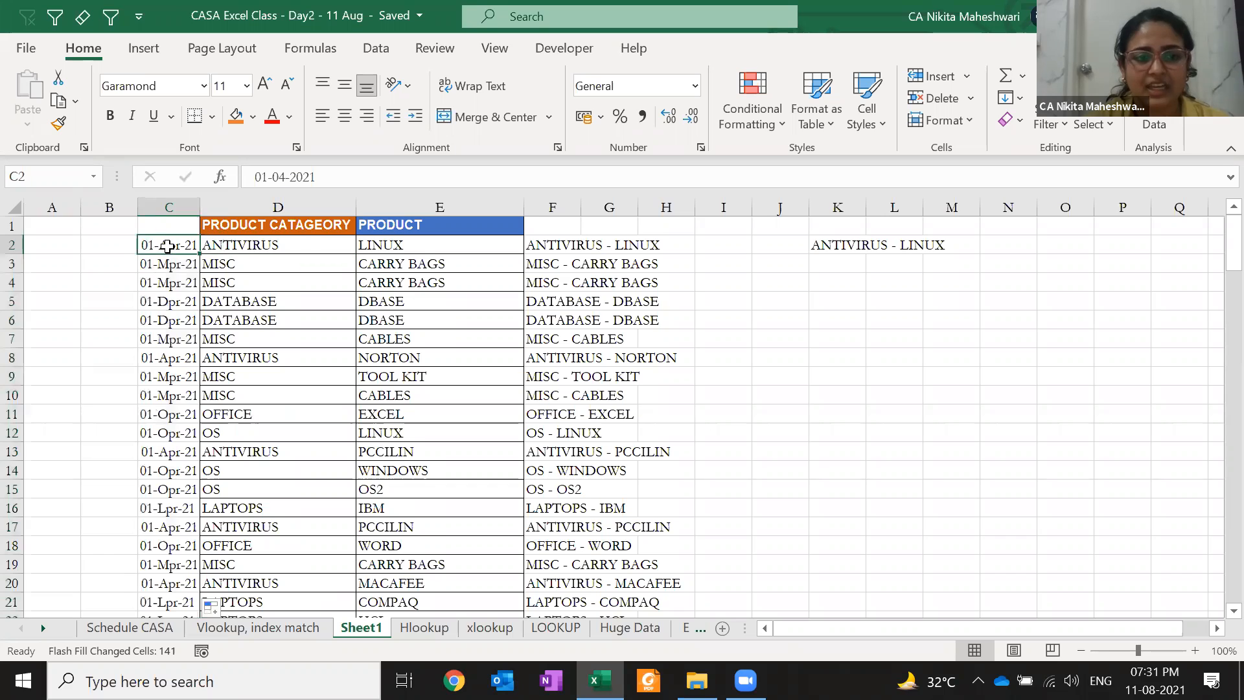
{"action": "left_click", "coordinate": [170, 286]}
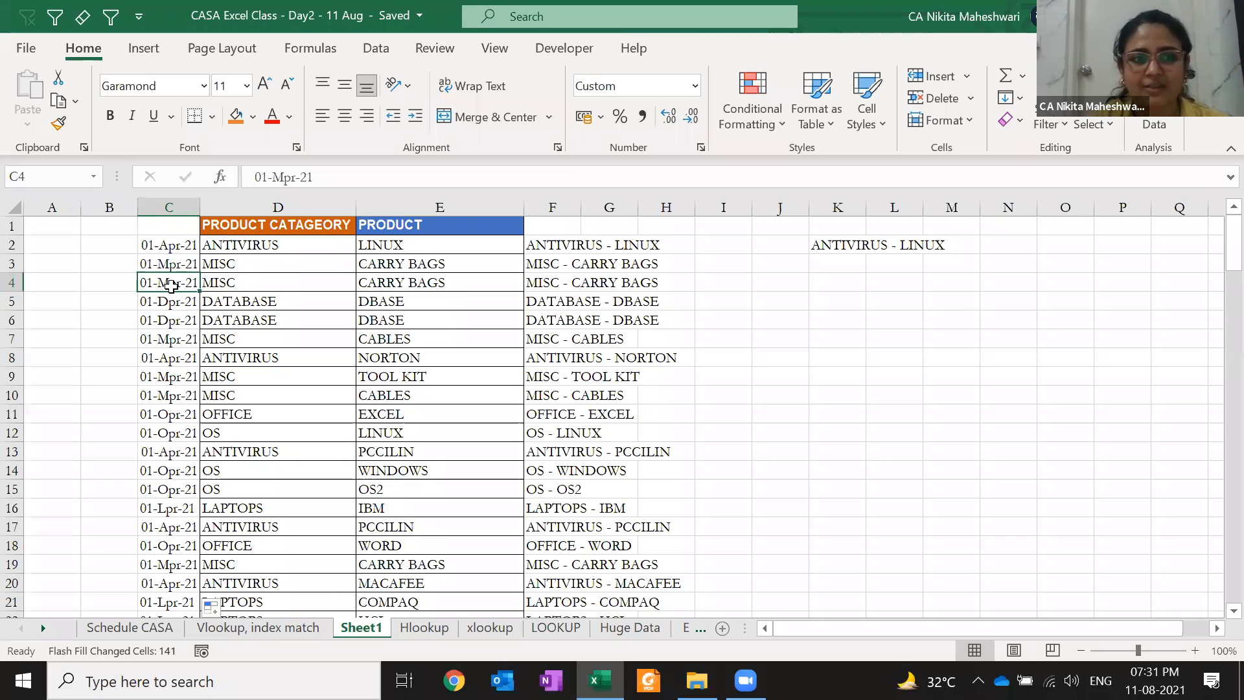
{"action": "key", "text": "Up"}
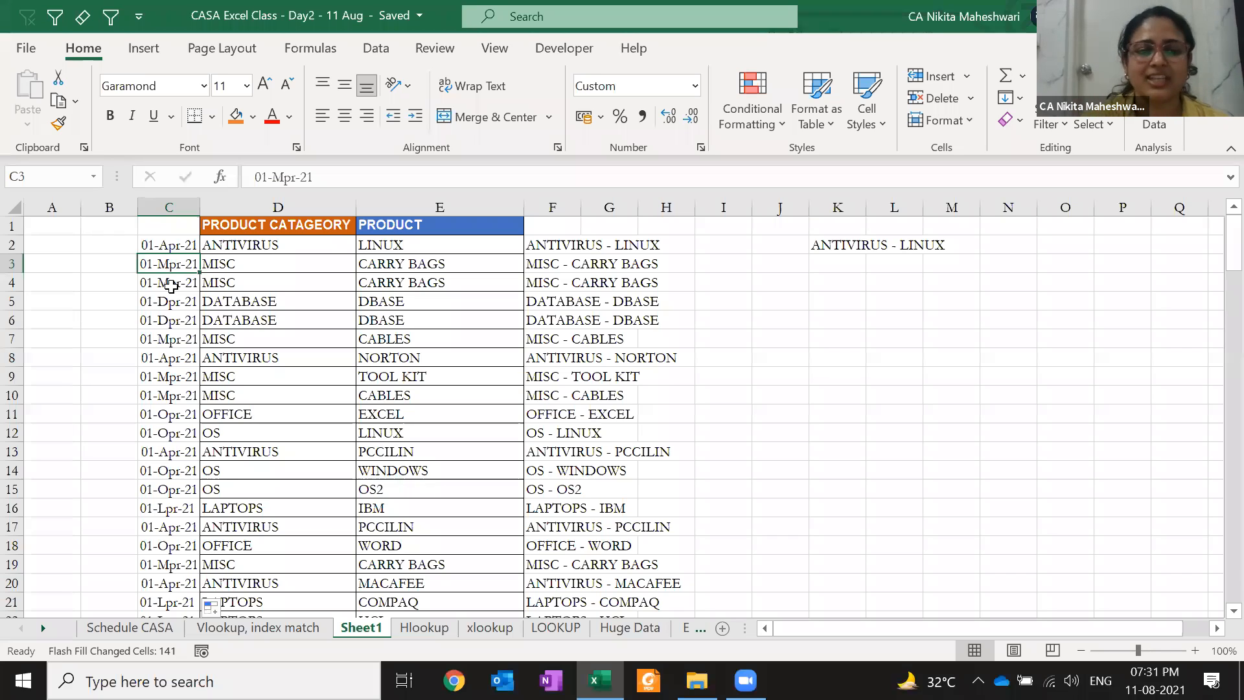
{"action": "key", "text": "Up"}
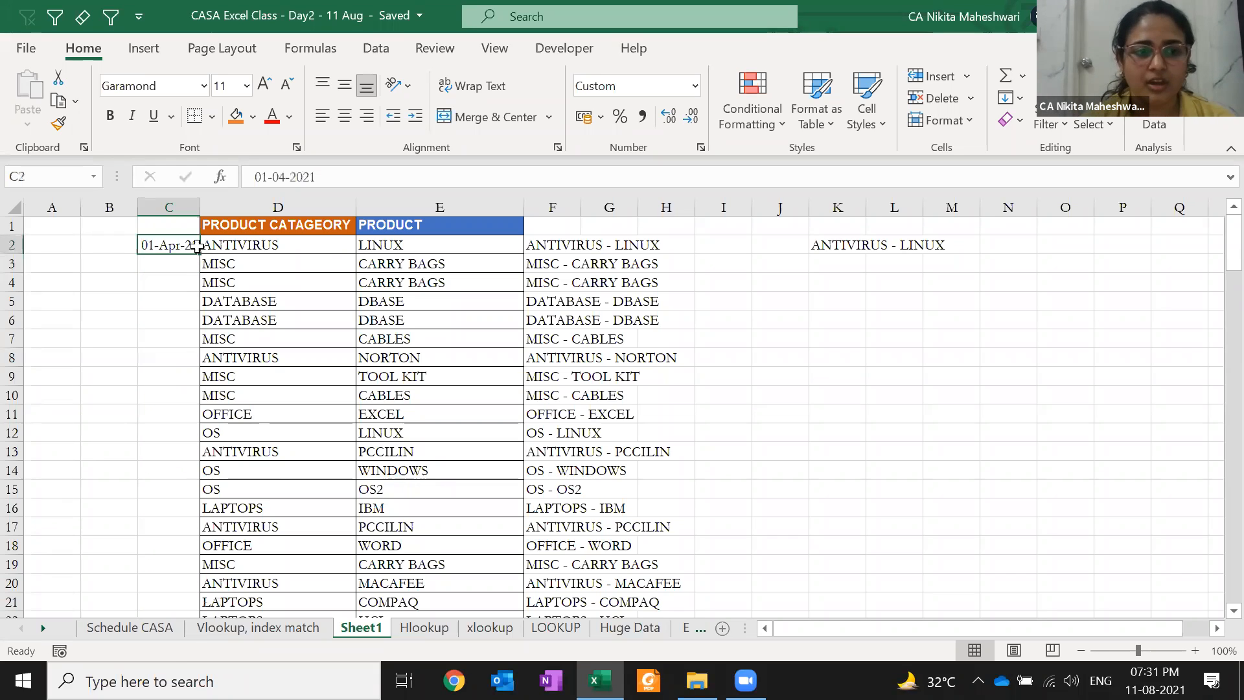
Refill dates from C2, switch the series to years, then to weekdays only
{"action": "double_click", "coordinate": [196, 254]}
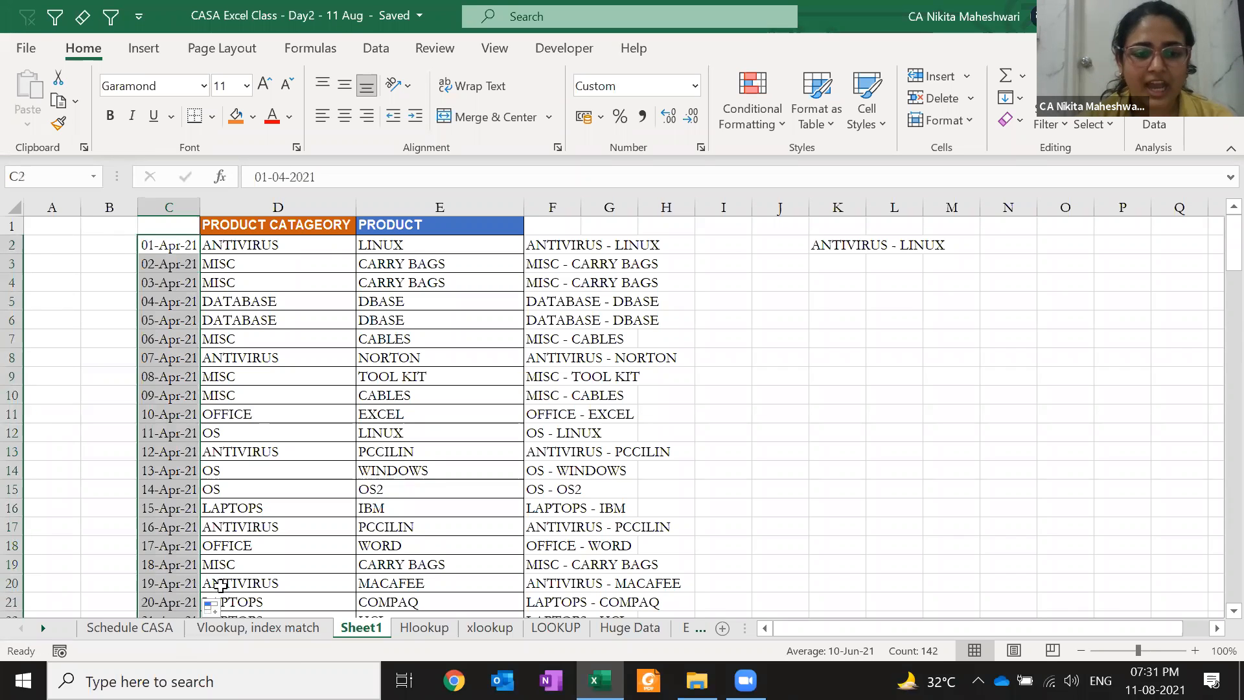
{"action": "left_click", "coordinate": [218, 605]}
{"action": "left_click", "coordinate": [265, 558]}
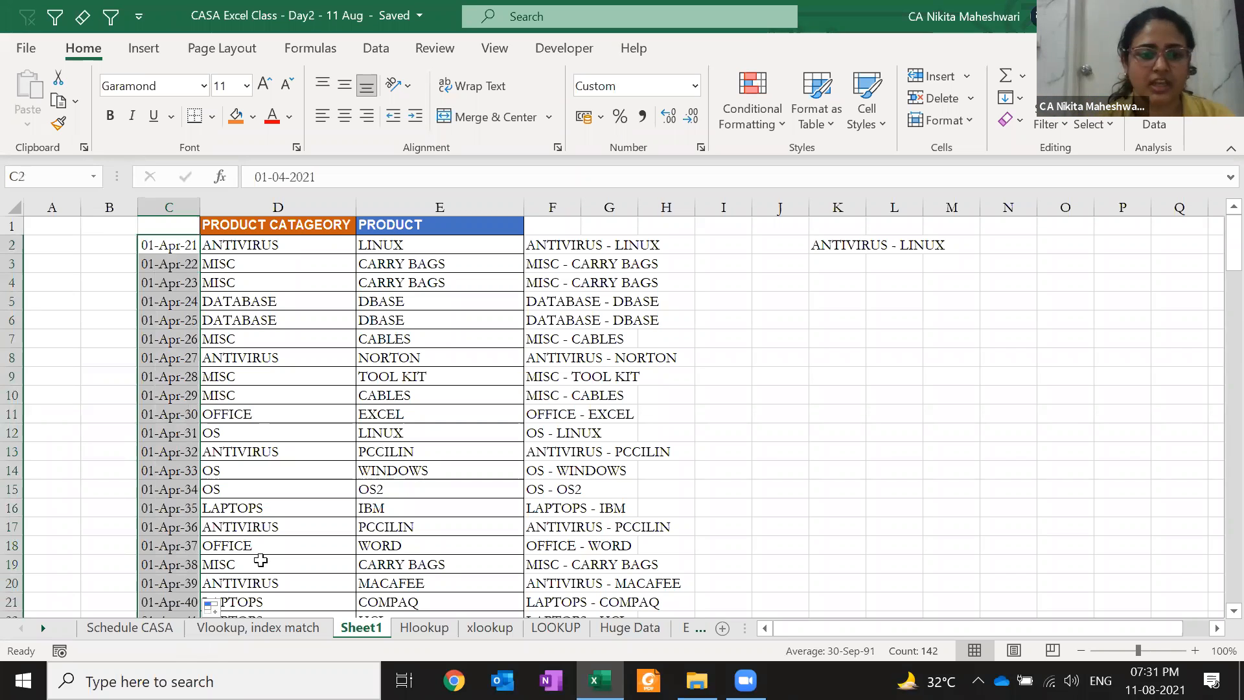
{"action": "left_click", "coordinate": [213, 606]}
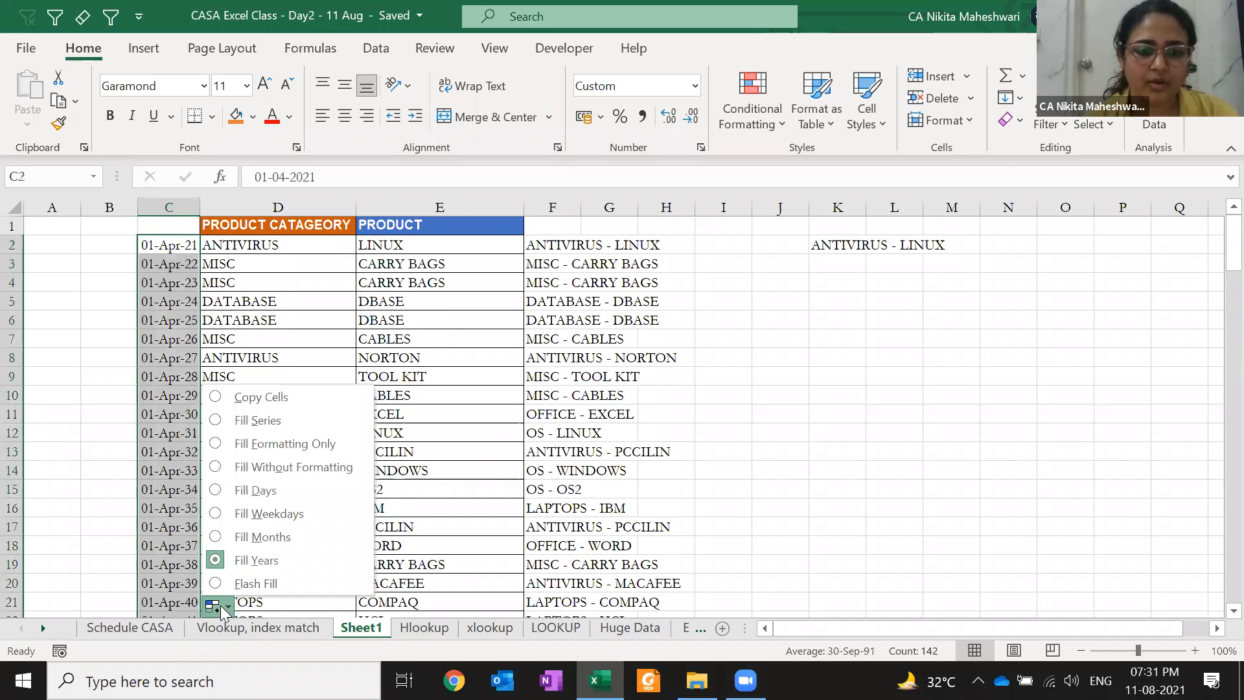
{"action": "left_click", "coordinate": [263, 512]}
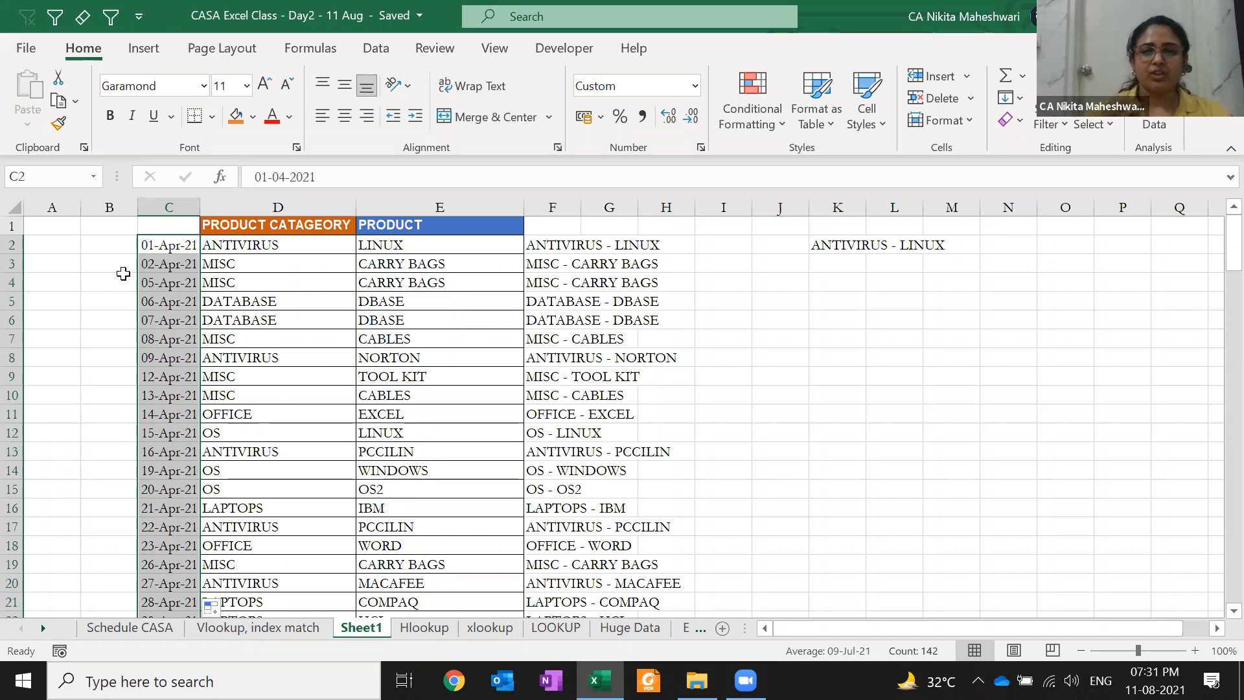
Undo the weekday and Flash Fill dates and refill consecutive daily dates down column C
{"action": "key", "text": "ctrl+z"}
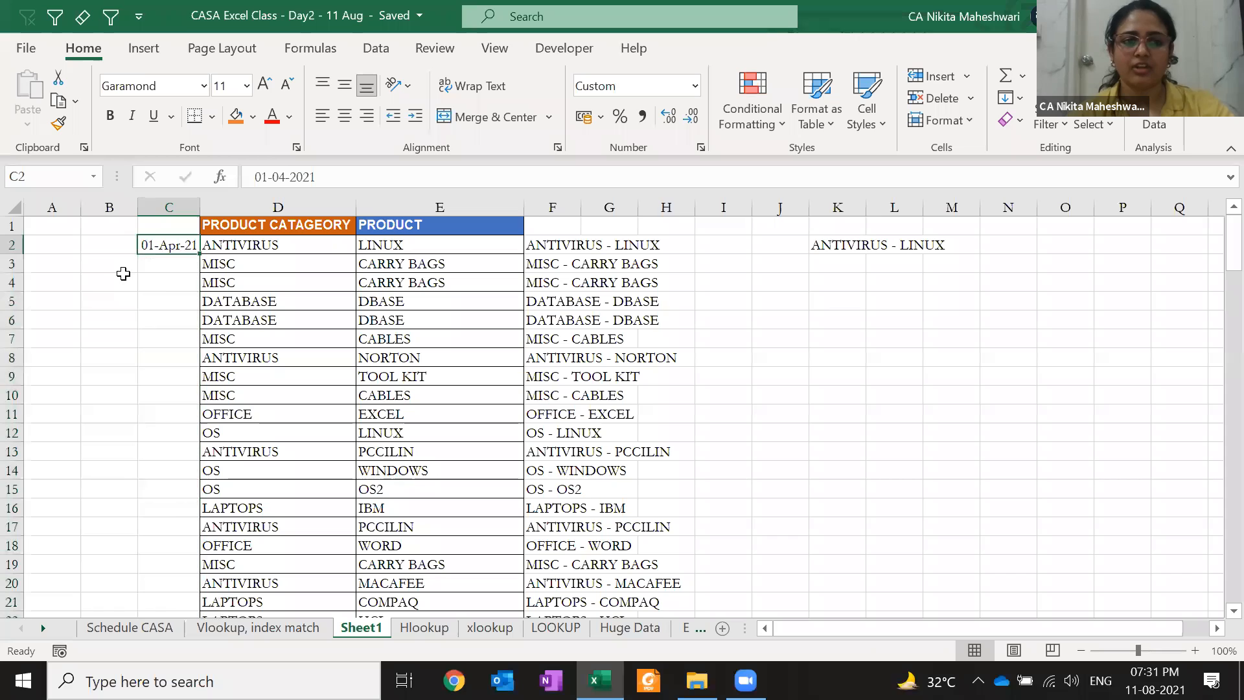
{"action": "key", "text": "ctrl+e"}
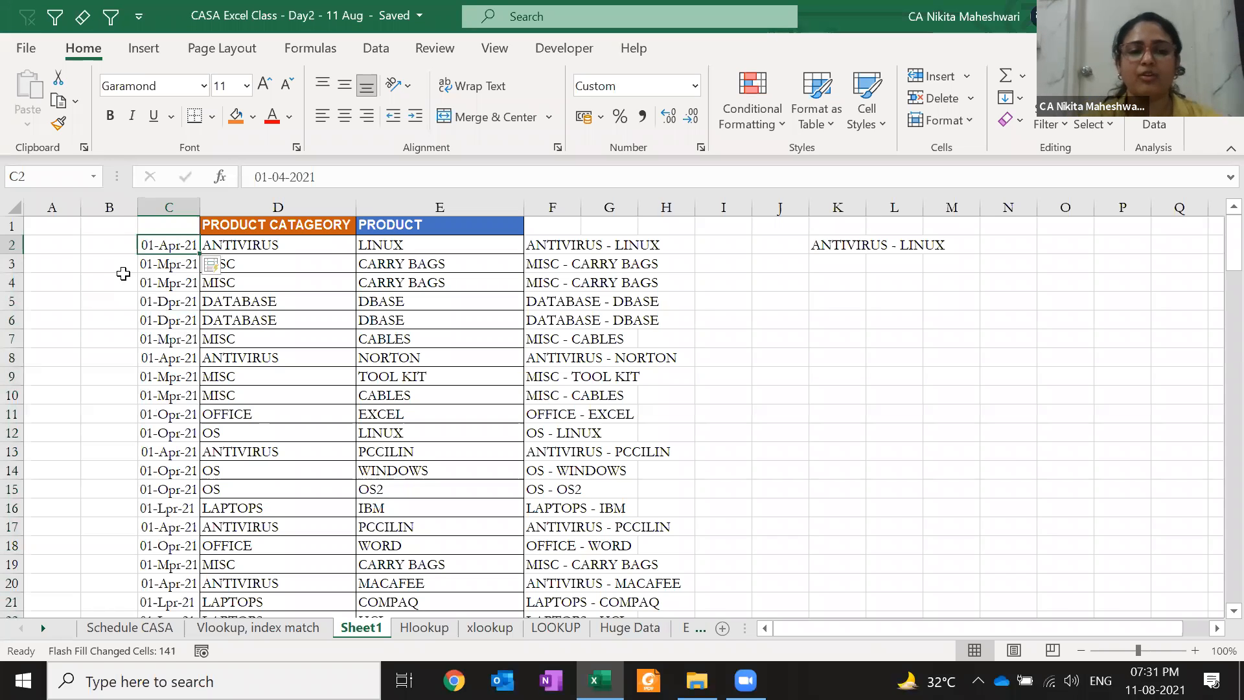
{"action": "left_click", "coordinate": [220, 267]}
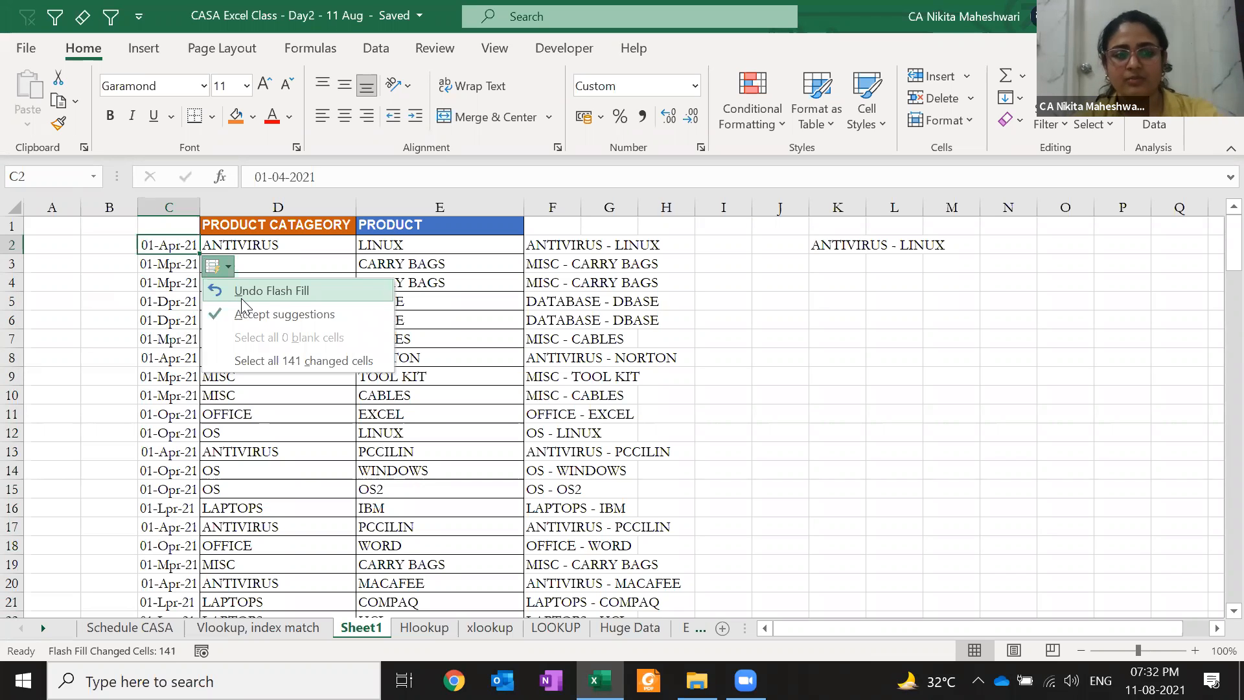
{"action": "key", "text": "Escape"}
{"action": "key", "text": "Right"}
{"action": "key", "text": "Right"}
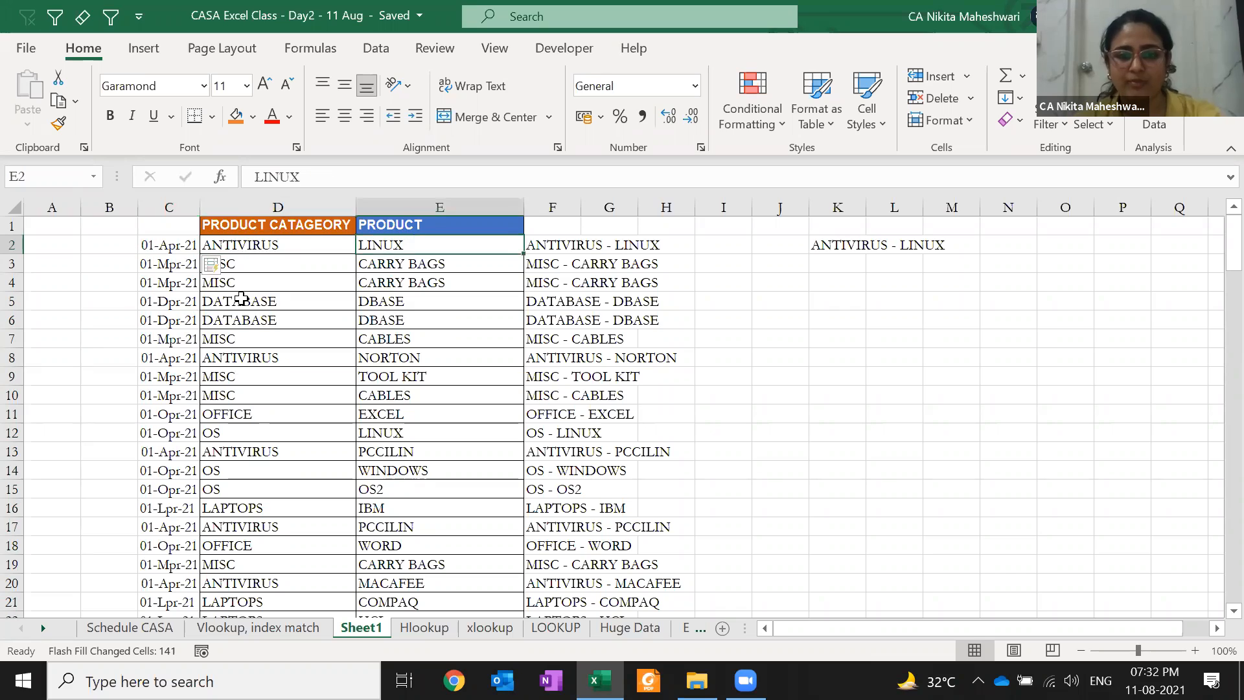
{"action": "key", "text": "Right"}
{"action": "key", "text": "F2"}
{"action": "key", "text": "Escape"}
{"action": "key", "text": "Left"}
{"action": "key", "text": "Left"}
{"action": "key", "text": "Left"}
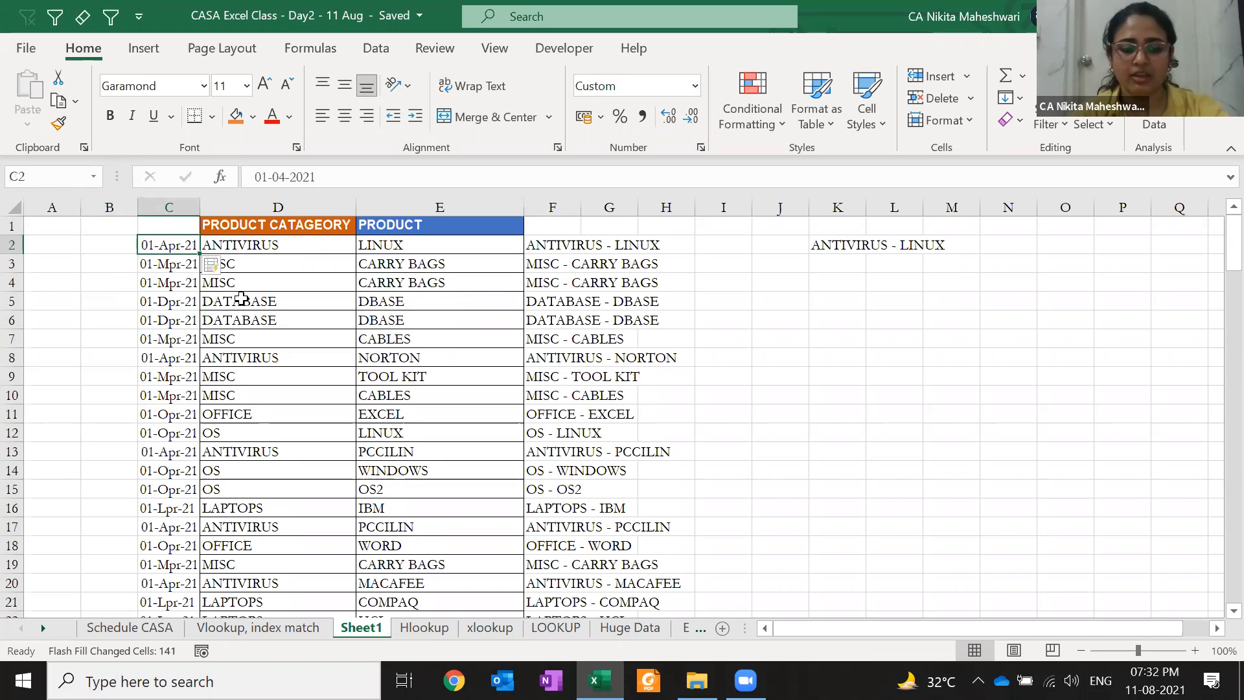
{"action": "key", "text": "ctrl+z"}
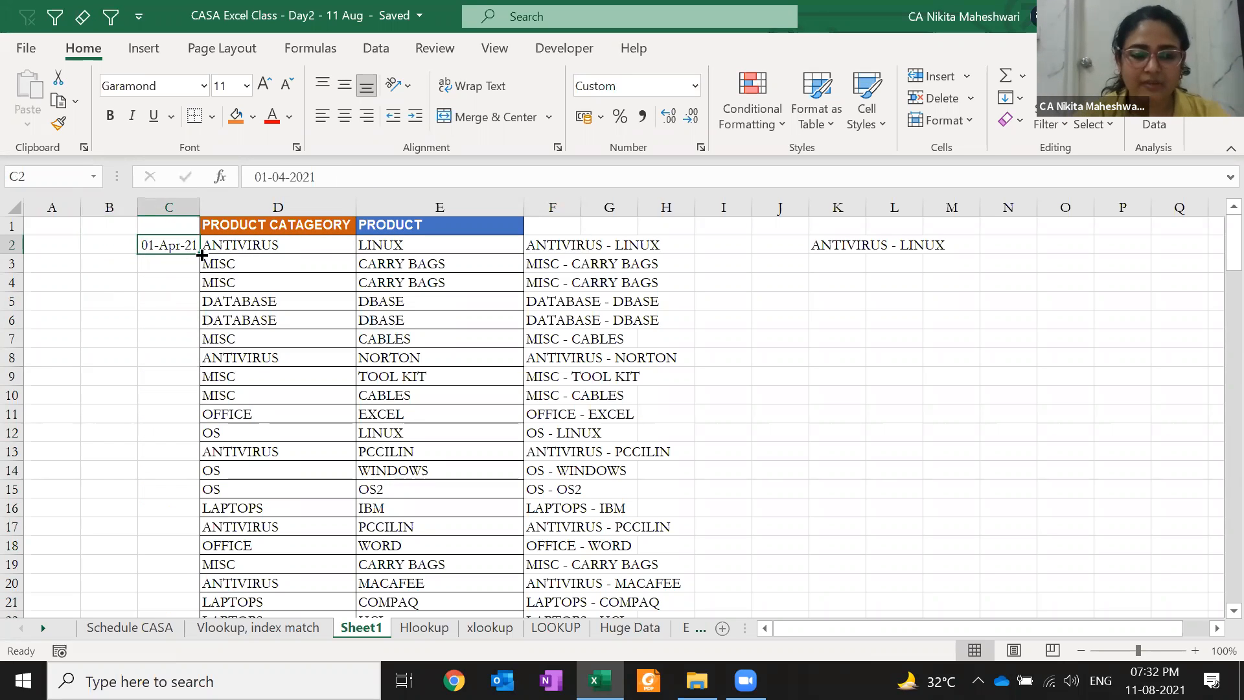
{"action": "double_click", "coordinate": [202, 254]}
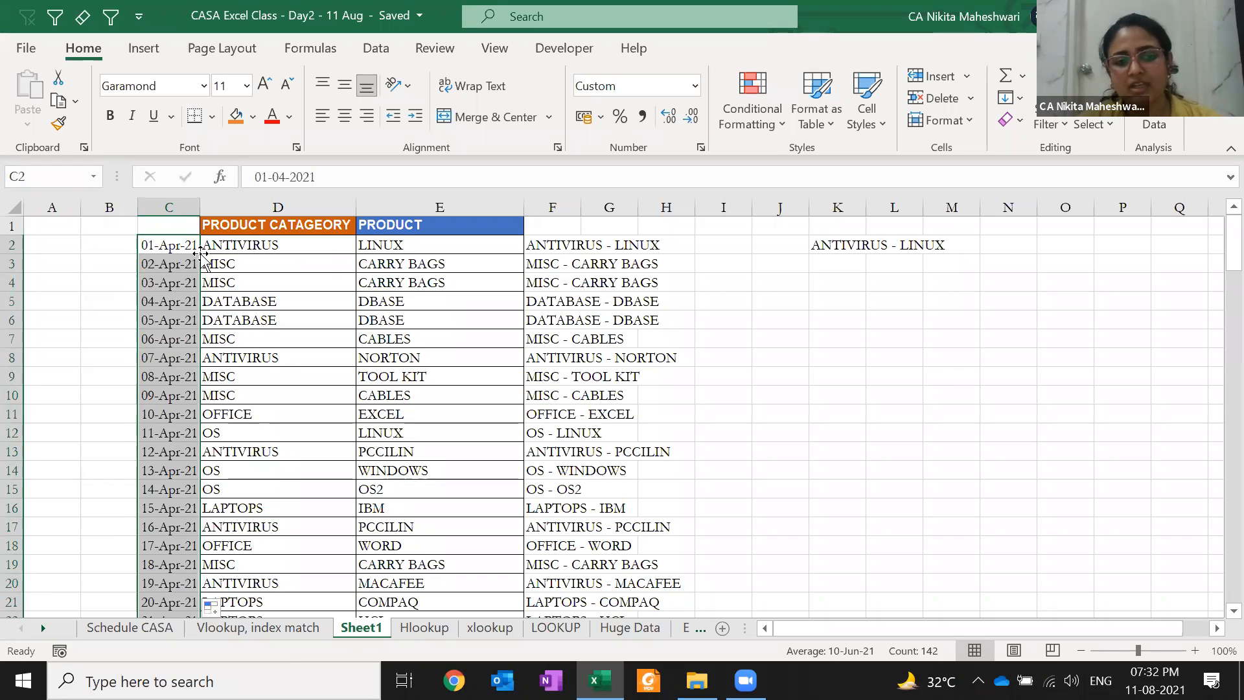
Autofit column C so every date from 01-Apr-21 to 20-Aug-21 displays in full
{"action": "key", "text": "Right"}
{"action": "key", "text": "ctrl+Down"}
{"action": "key", "text": "Left"}
{"action": "key", "text": "ctrl+space"}
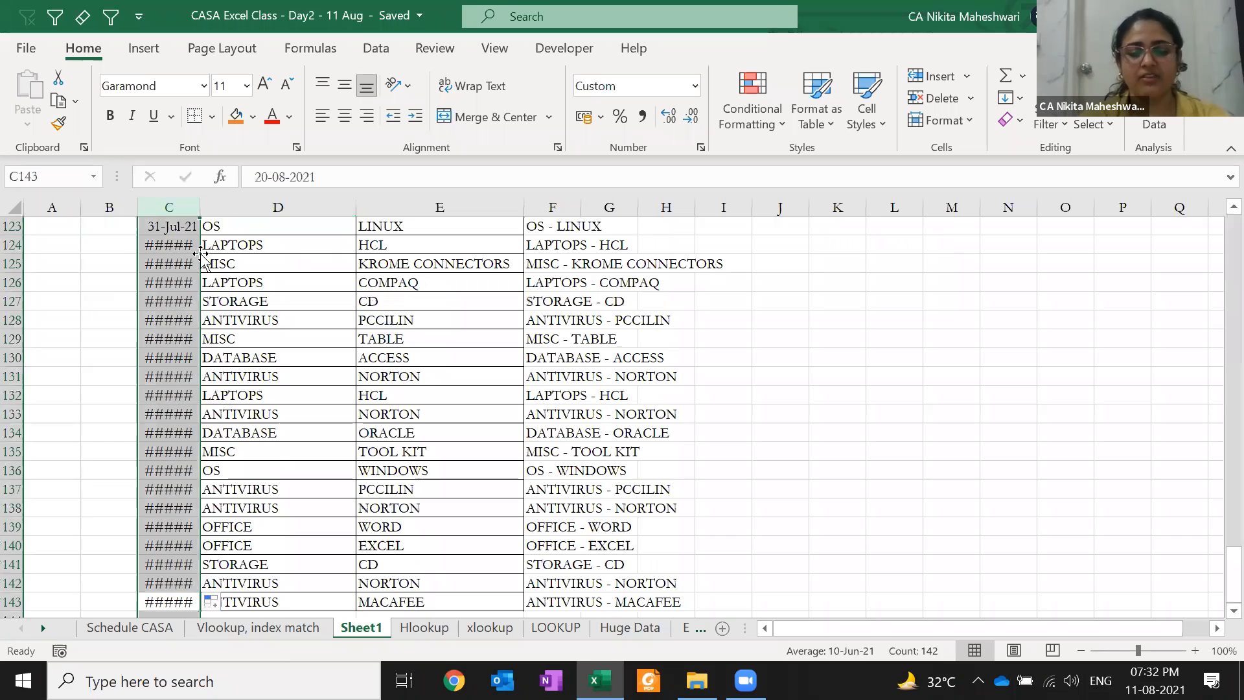
{"action": "key", "text": "alt+h"}
{"action": "key", "text": "o"}
{"action": "key", "text": "i"}
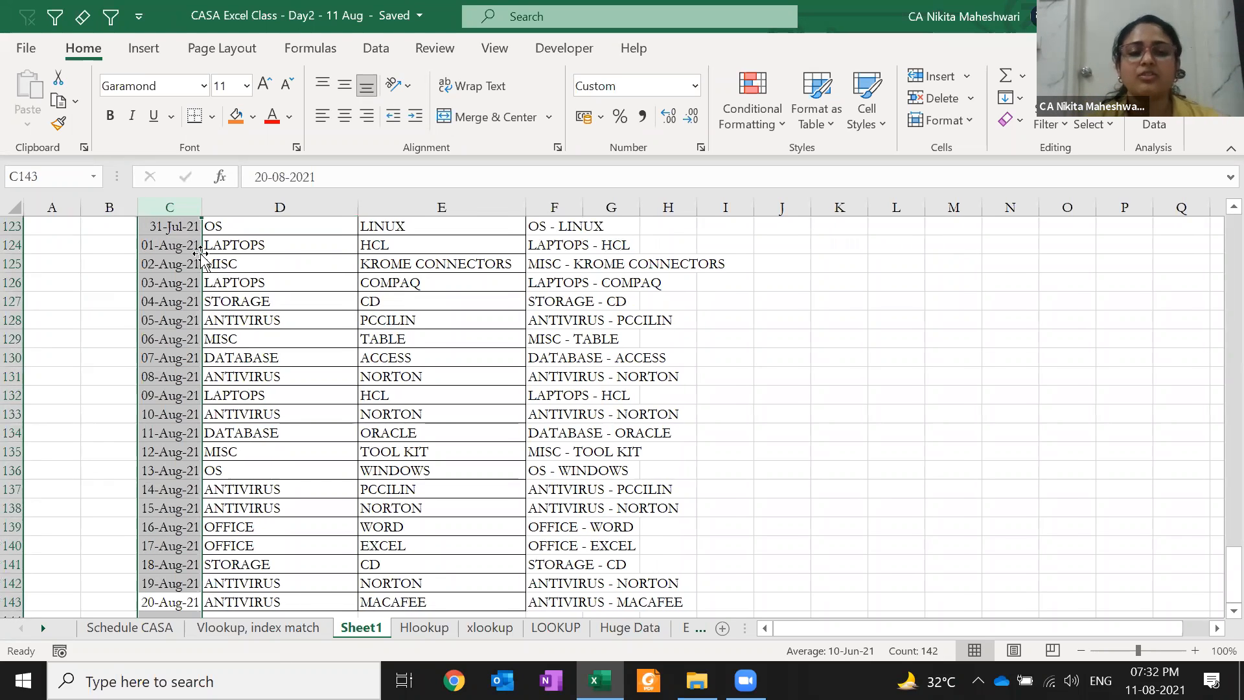
{"action": "key", "text": "ctrl+Up"}
{"action": "key", "text": "ctrl+Up"}
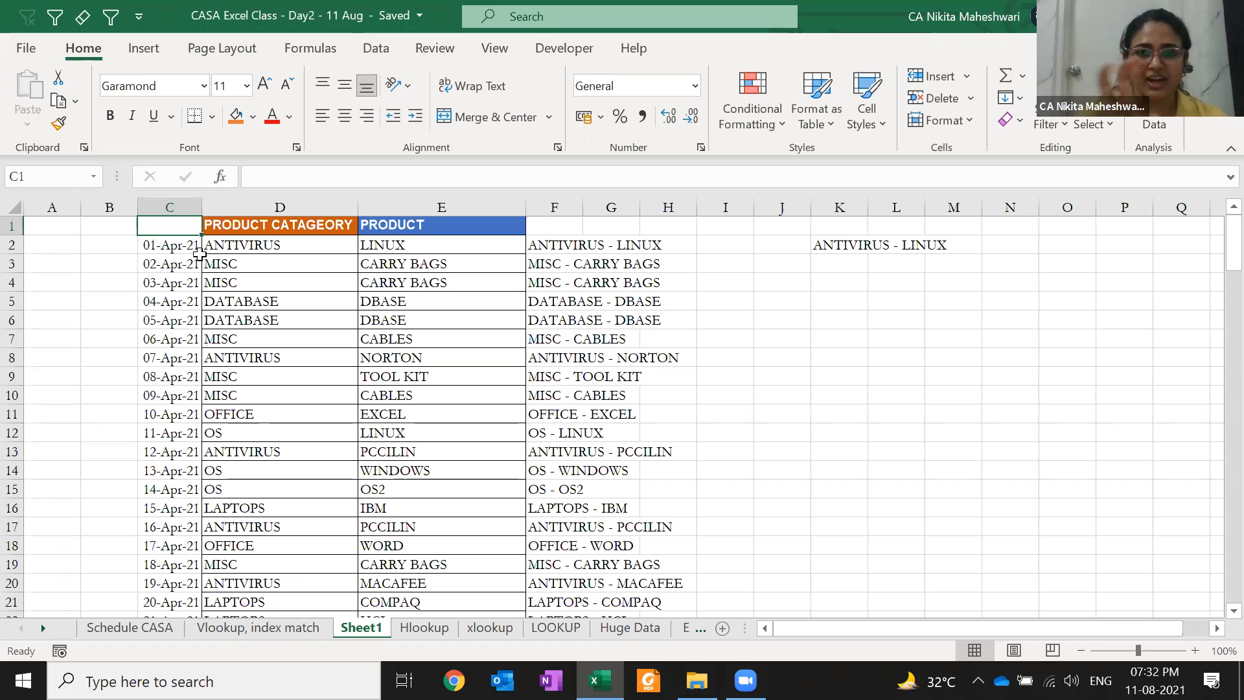
Clear the combined labels from F2 down to the end of column F
{"action": "key", "text": "Right"}
{"action": "key", "text": "Right"}
{"action": "key", "text": "Right"}
{"action": "key", "text": "Down"}
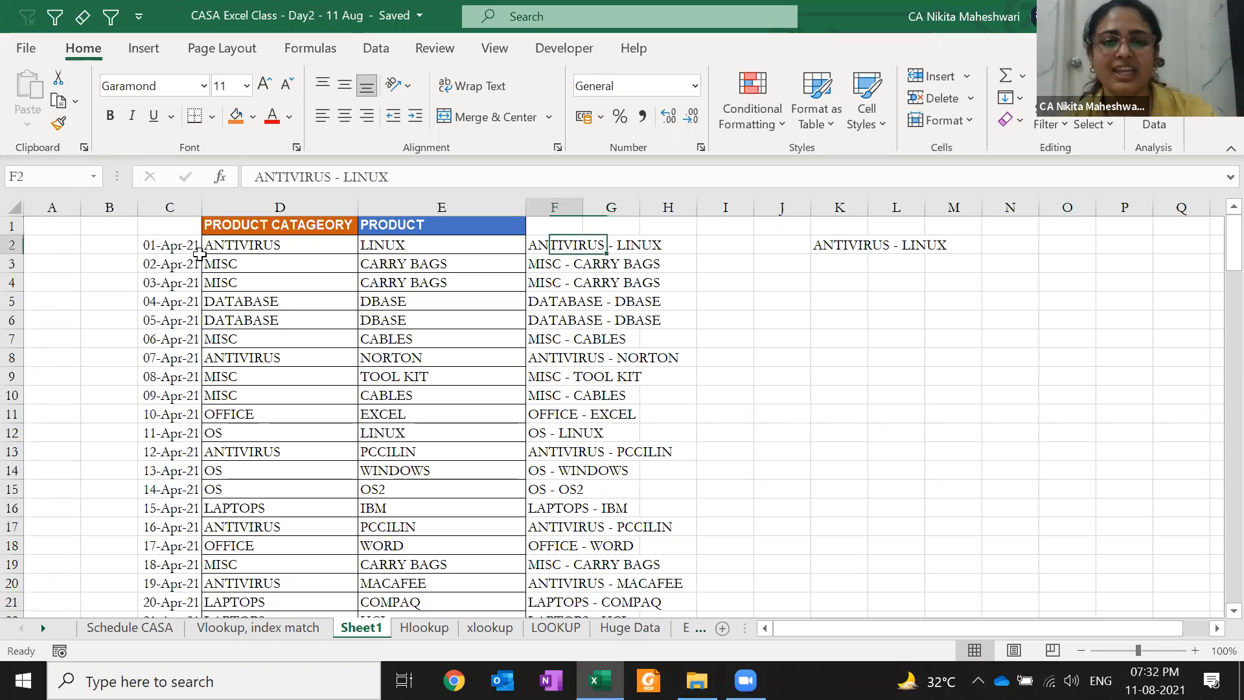
{"action": "key", "text": "ctrl+shift+Down"}
{"action": "key", "text": "Delete"}
Enter 'ANTIVIRUS - LINUX' in F2 and Flash Fill the remaining rows, accepting the suggestions
{"action": "type", "text": "ANTIVI"}
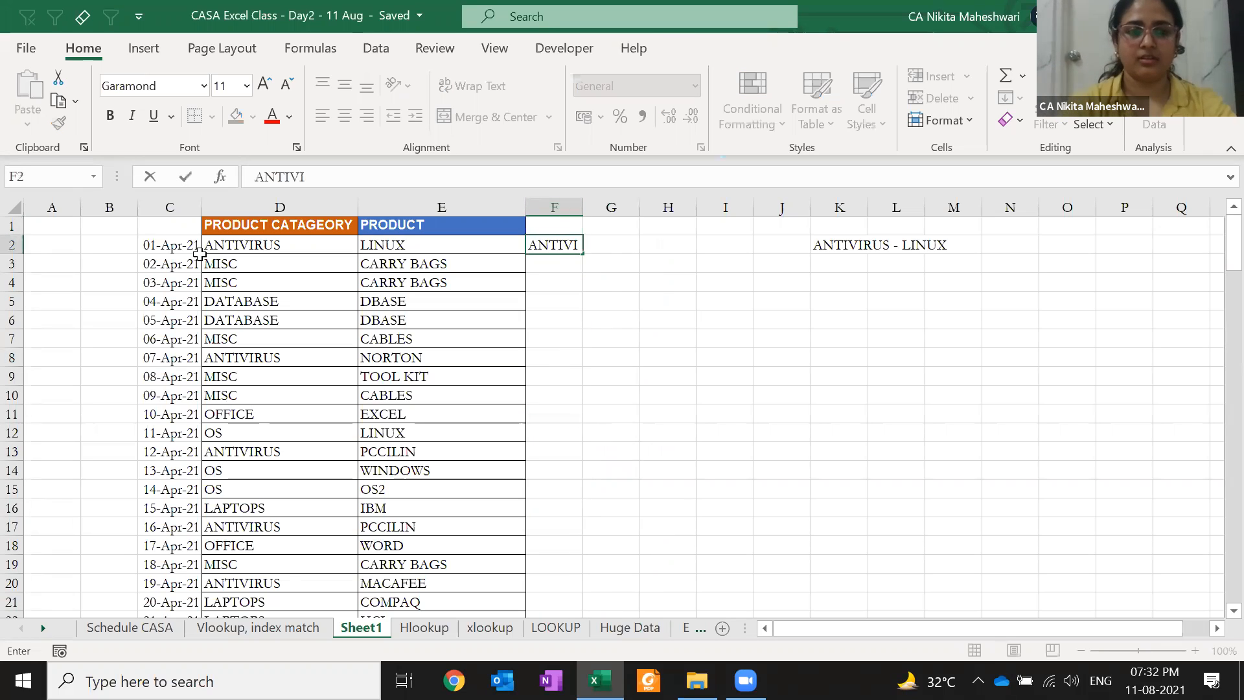
{"action": "type", "text": "RUS - LINUX"}
{"action": "key", "text": "Return"}
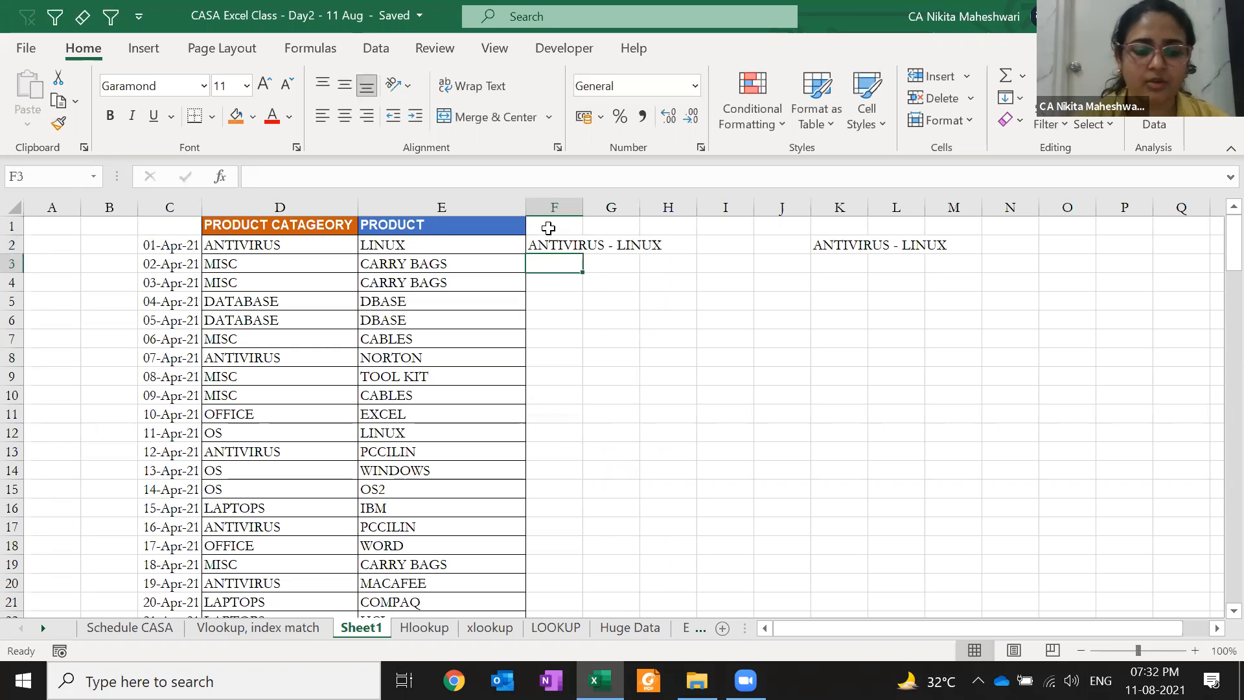
{"action": "key", "text": "ctrl+e"}
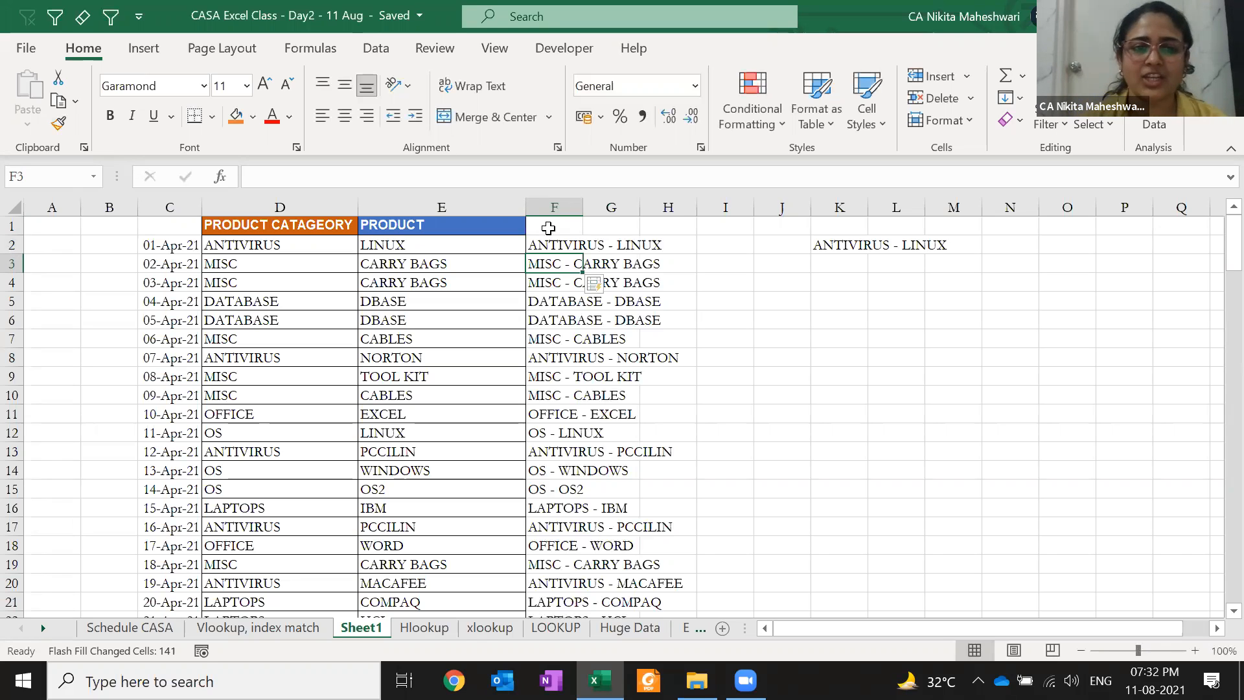
{"action": "left_click", "coordinate": [596, 285]}
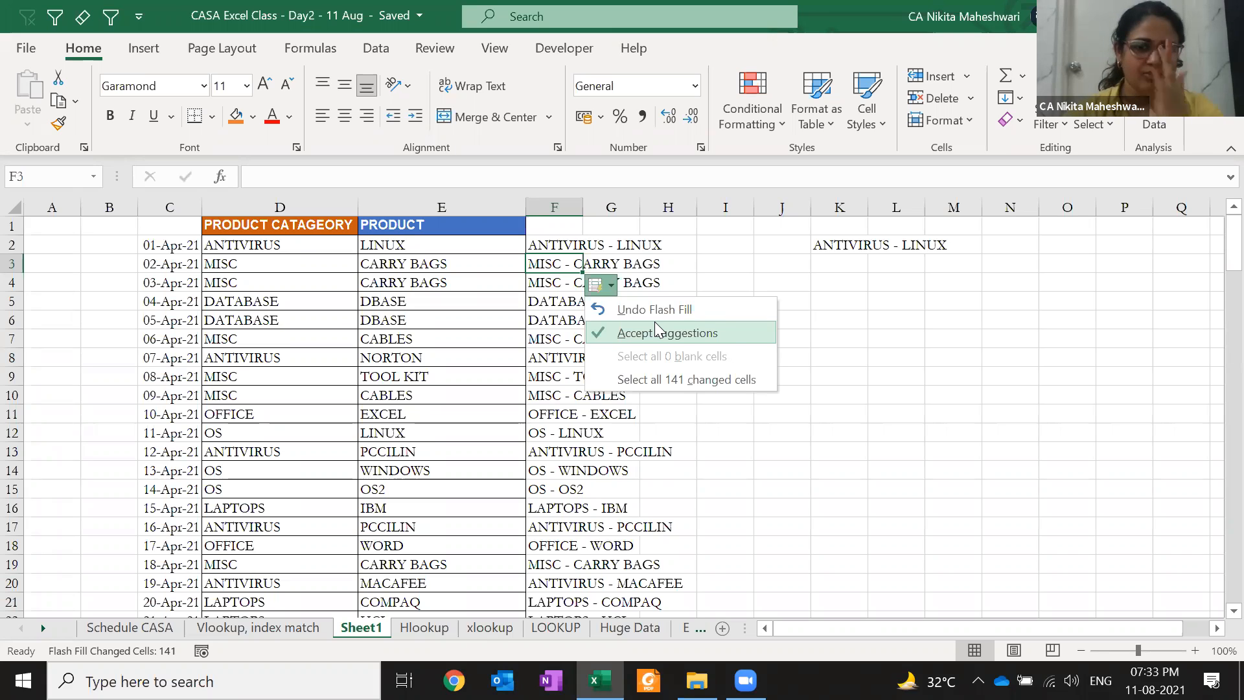
{"action": "left_click", "coordinate": [654, 322]}
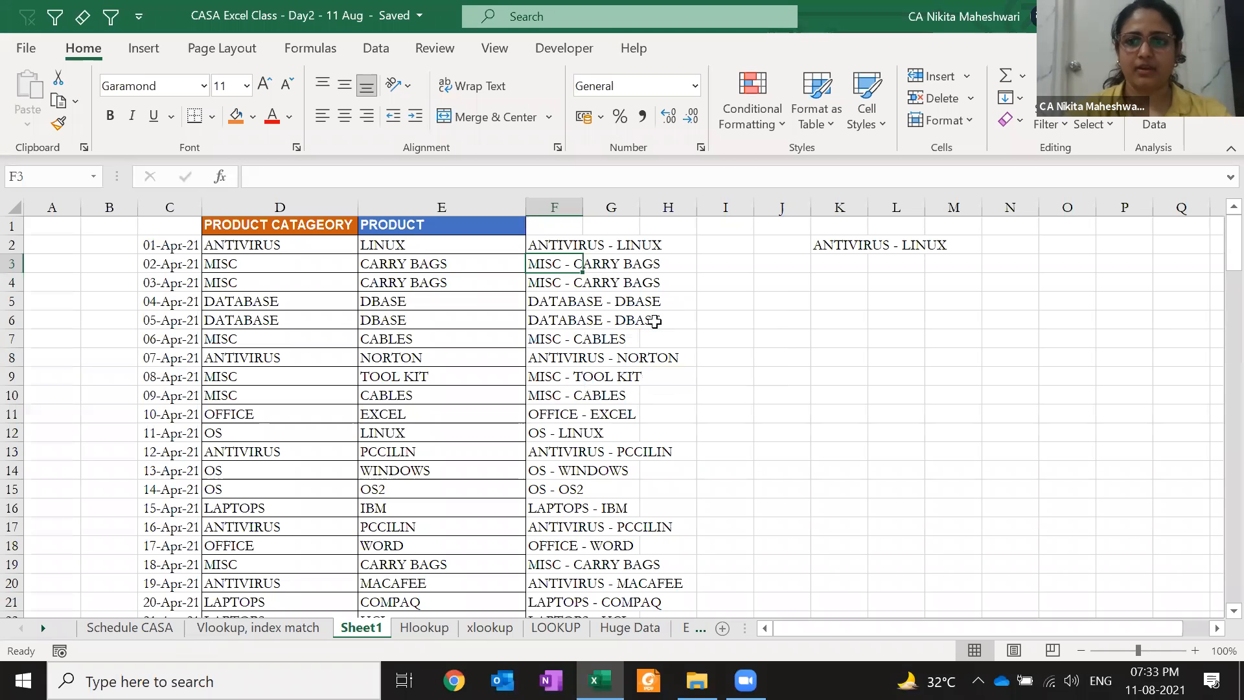
{"action": "left_click", "coordinate": [418, 277]}
{"action": "key", "text": "Left"}
Insert a new column D, enter 'ANTIVIRUS - LINUX' in D2, and autofit it
{"action": "key", "text": "ctrl+space"}
{"action": "key", "text": "ctrl+shift+plus"}
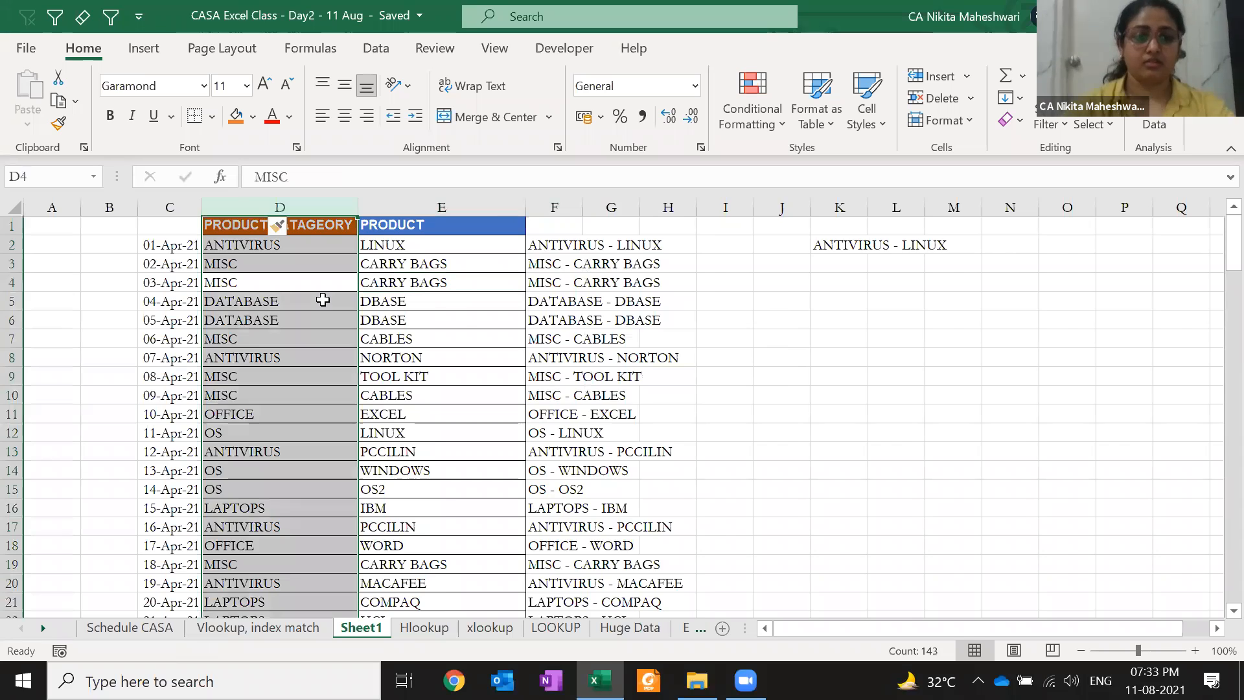
{"action": "key", "text": "Left"}
{"action": "key", "text": "ctrl+Up"}
{"action": "key", "text": "Right"}
{"action": "type", "text": "ANTI"}
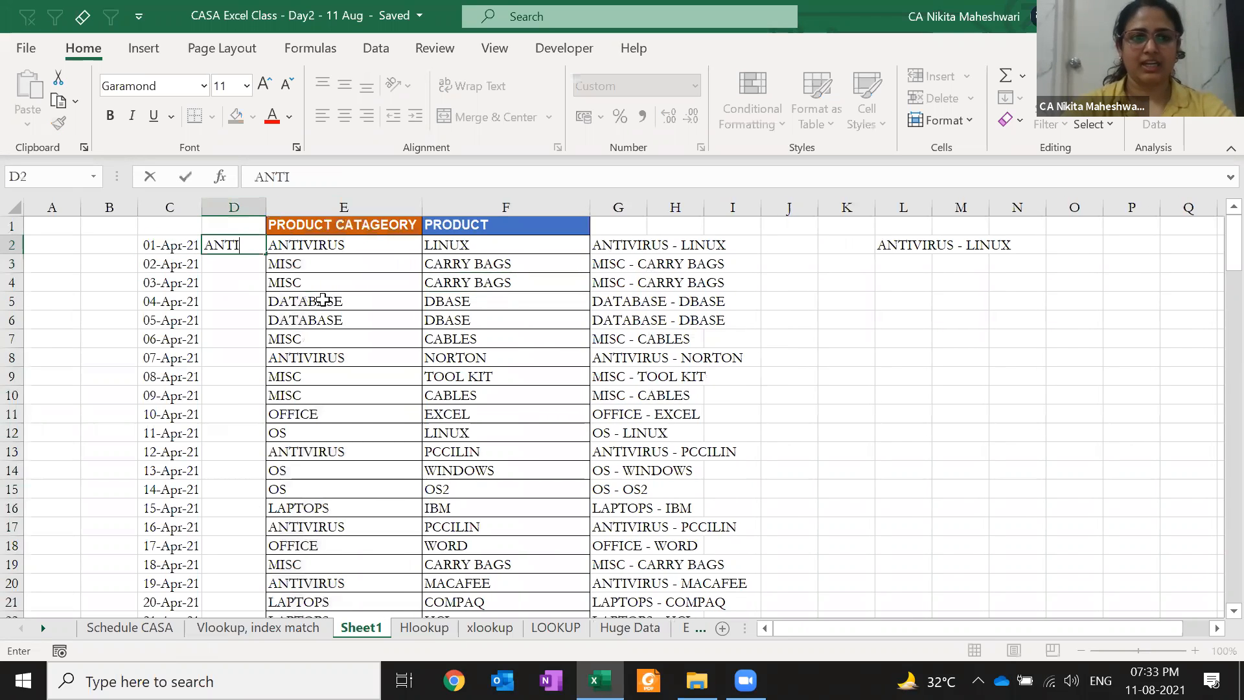
{"action": "type", "text": "VIRUS - LINUX"}
{"action": "key", "text": "Return"}
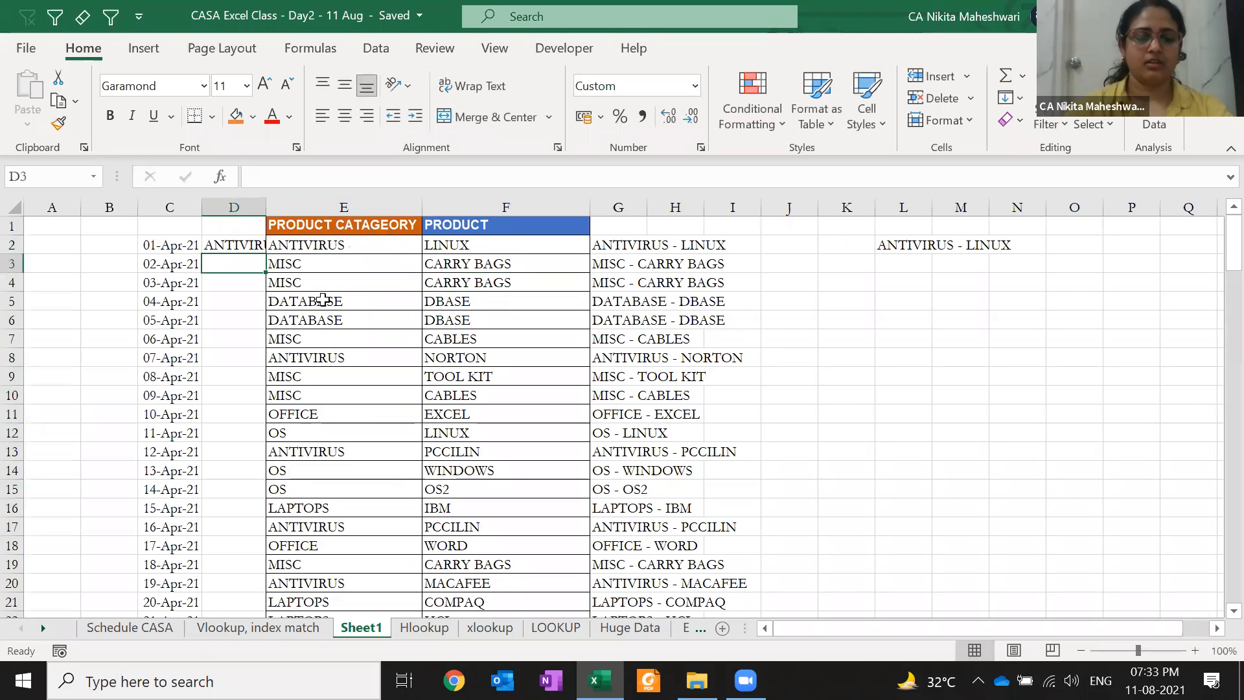
{"action": "type", "text": "MISX"}
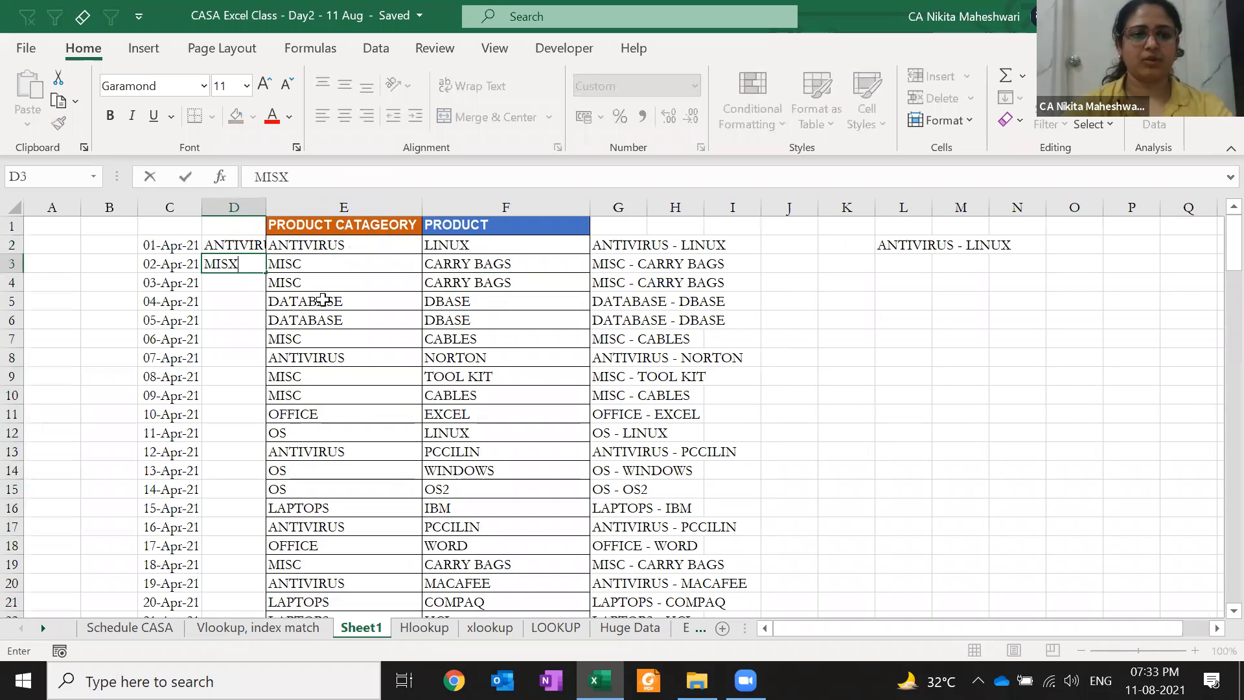
{"action": "key", "text": "Escape"}
{"action": "key", "text": "Up"}
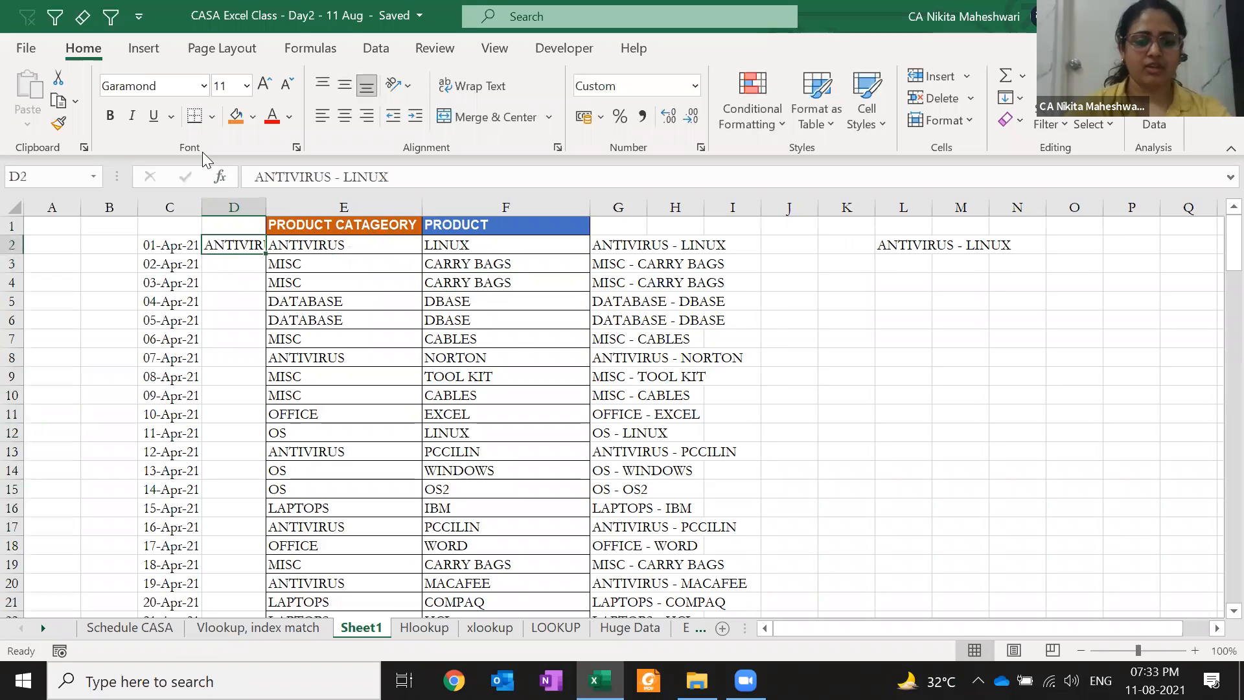
{"action": "key", "text": "alt+h"}
{"action": "key", "text": "o"}
{"action": "key", "text": "i"}
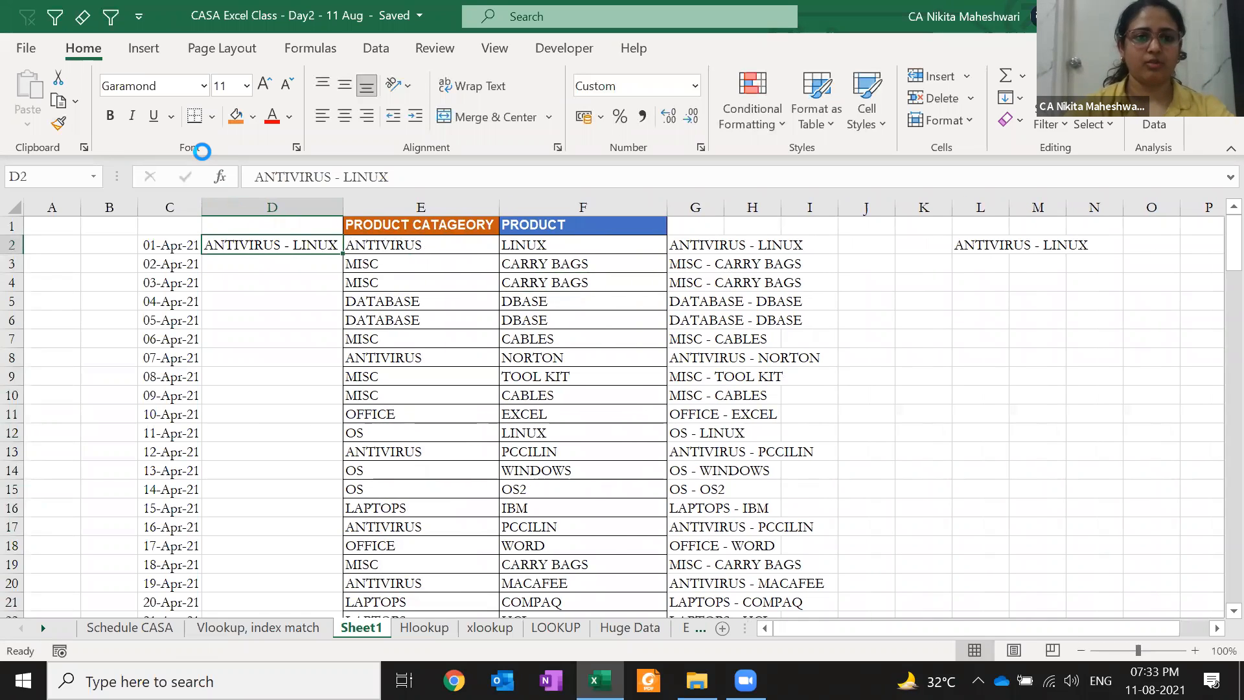
Reopen the class workbook, Flash Fill column D, and go to the Vlookup, index match sheet
{"action": "key", "text": "ctrl+w"}
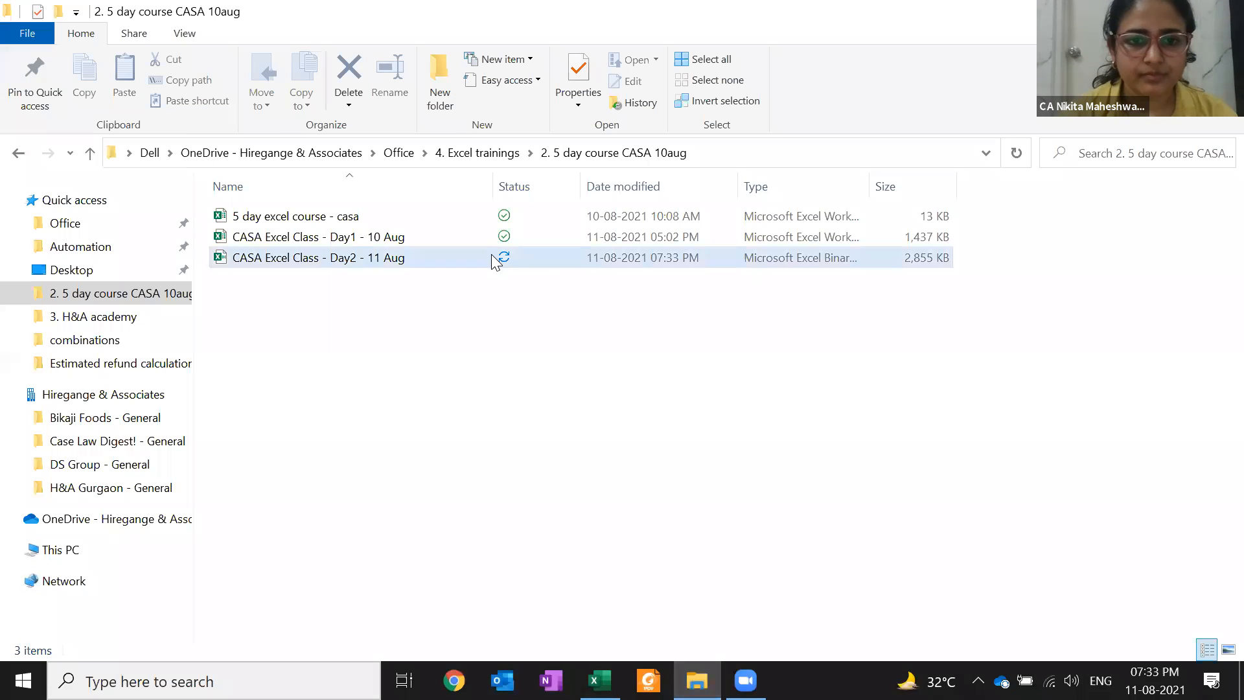
{"action": "left_click", "coordinate": [491, 254]}
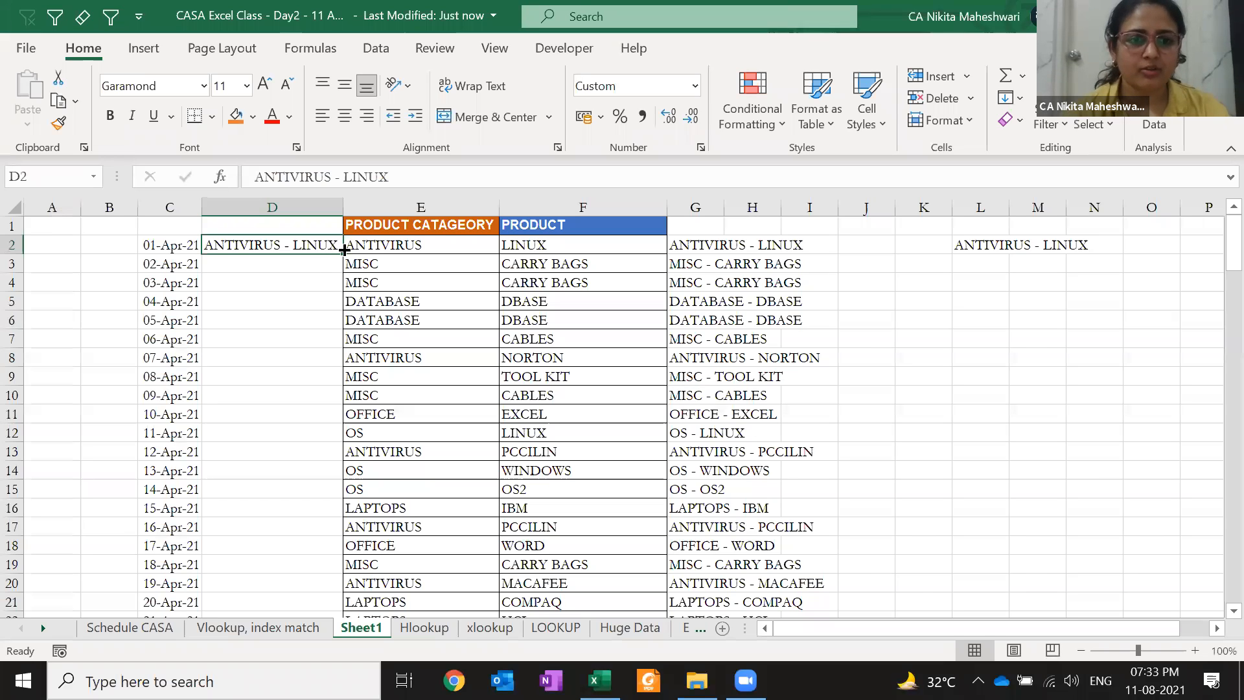
{"action": "key", "text": "ctrl+e"}
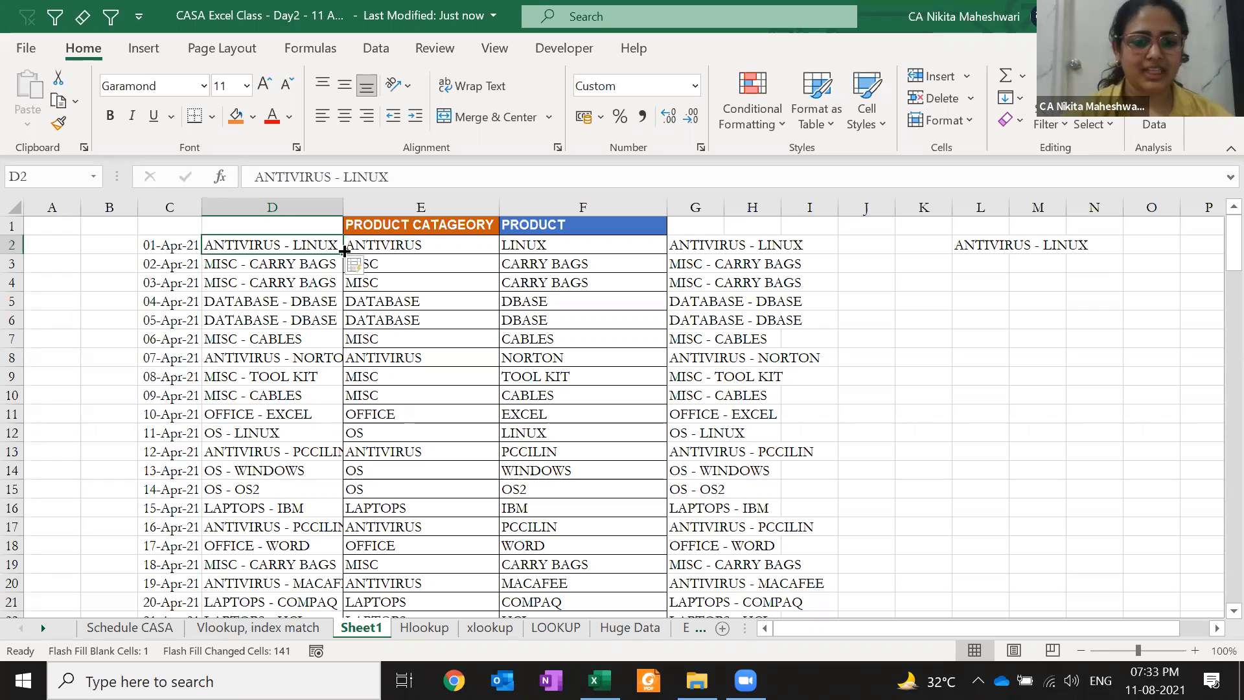
{"action": "key", "text": "ctrl+Page_Up"}
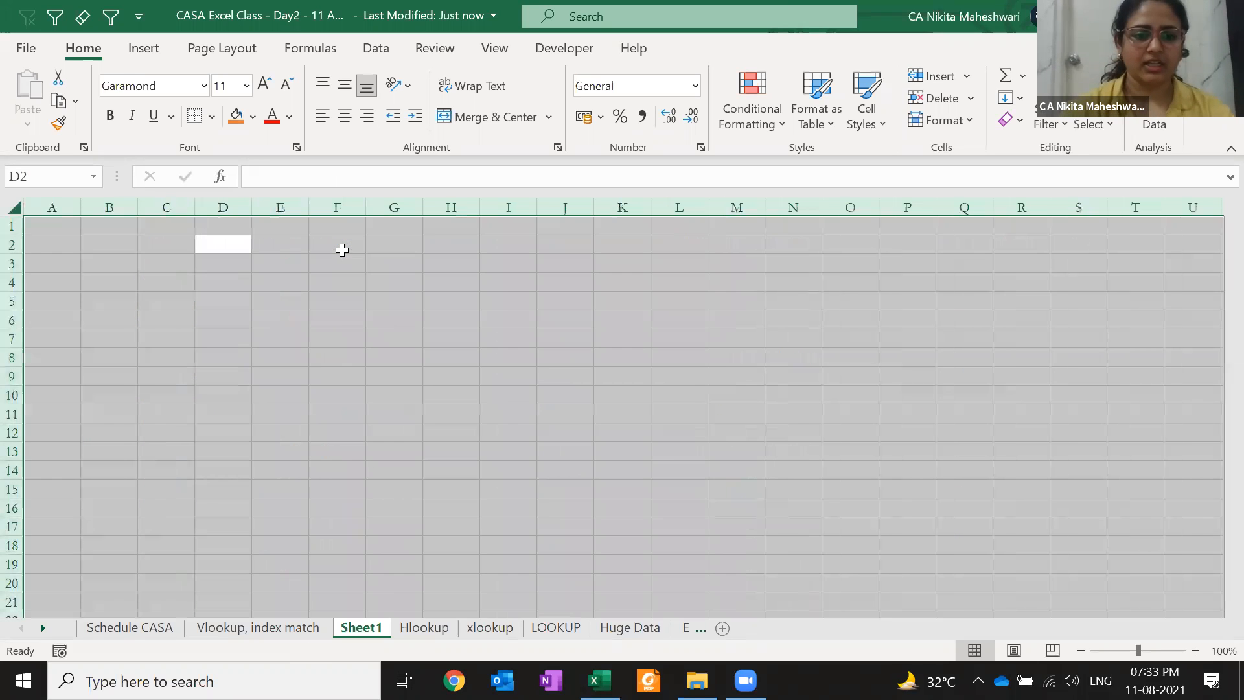
Unhide the hidden columns F to I on the Vlookup, index match sheet
{"action": "key", "text": "Left"}
{"action": "key", "text": "Left"}
{"action": "key", "text": "Right"}
{"action": "key", "text": "ctrl+shift+Down"}
{"action": "key", "text": "ctrl+shift+Right"}
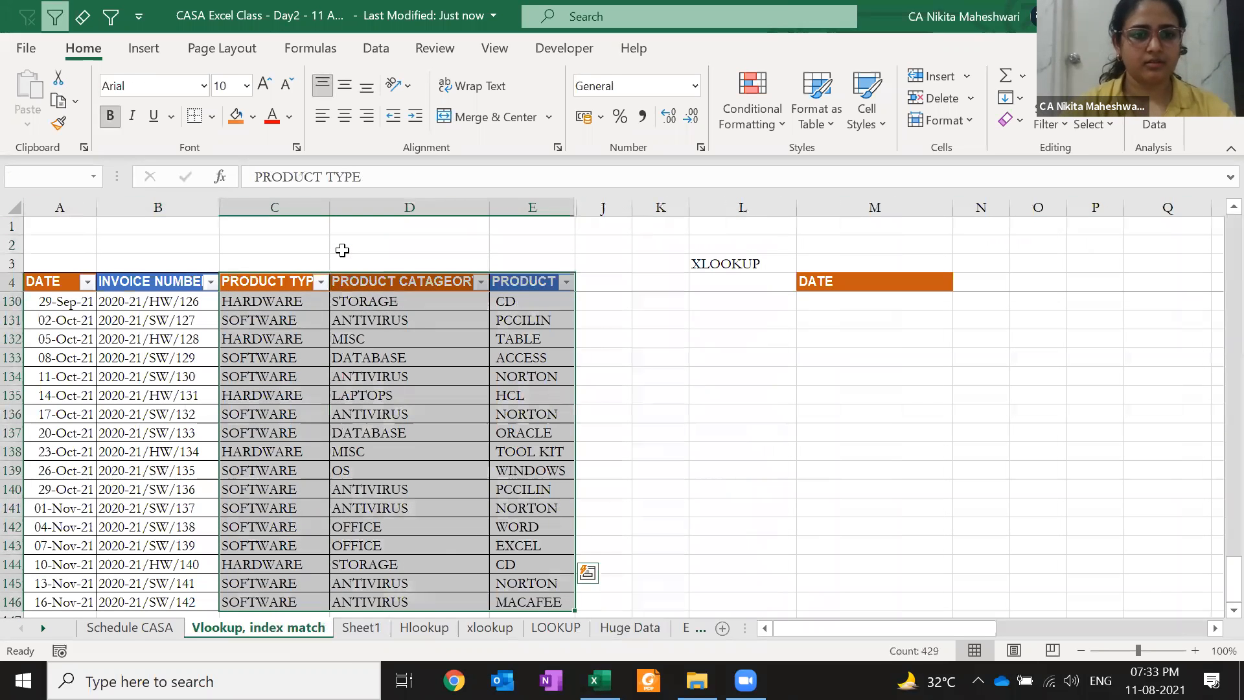
{"action": "key", "text": "Left"}
{"action": "key", "text": "Left"}
{"action": "key", "text": "Right"}
{"action": "key", "text": "shift+Right"}
{"action": "key", "text": "shift+Right"}
{"action": "key", "text": "shift+Right"}
{"action": "key", "text": "shift+Right"}
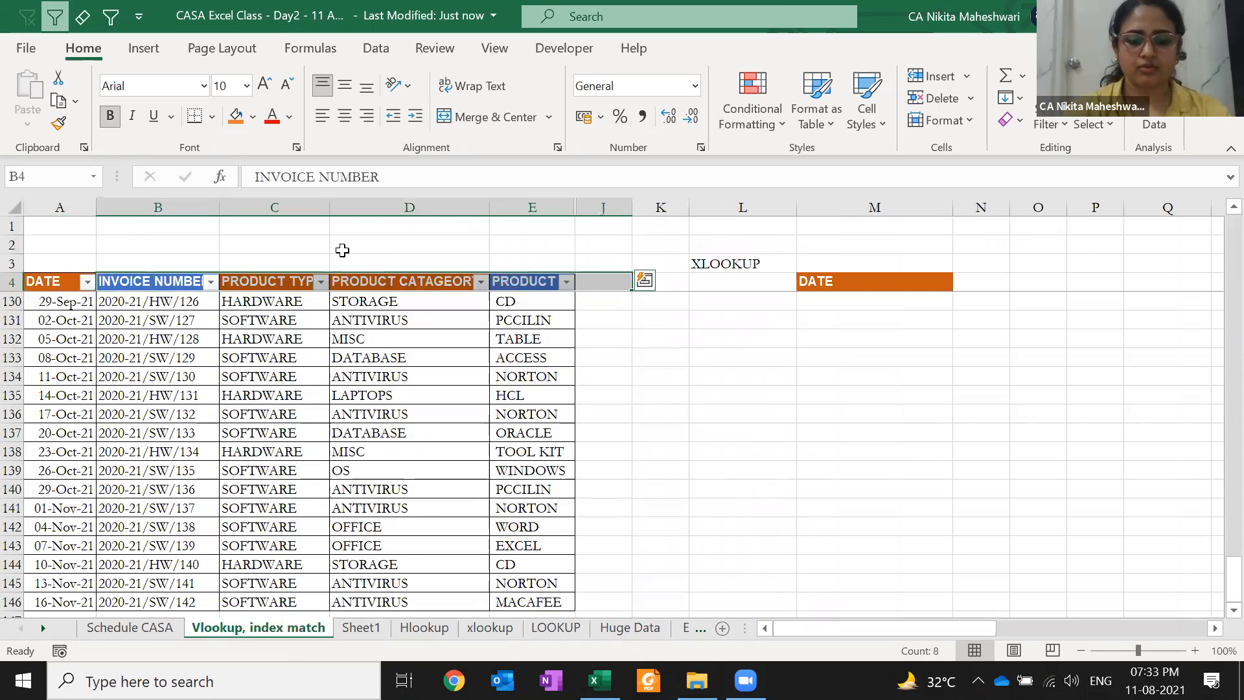
{"action": "key", "text": "alt+h"}
{"action": "key", "text": "o"}
{"action": "key", "text": "u"}
{"action": "key", "text": "l"}
Copy the product type, category and product columns into Sheet1
{"action": "key", "text": "Right"}
{"action": "key", "text": "ctrl+shift+Down"}
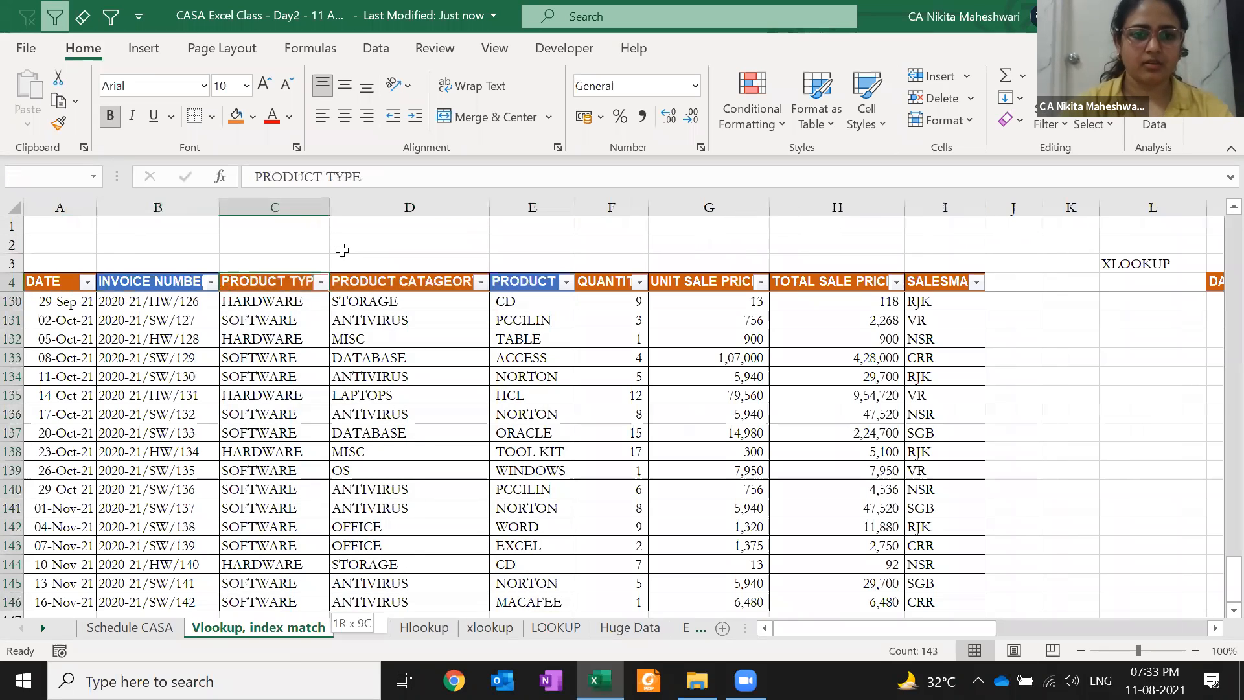
{"action": "key", "text": "shift+Right"}
{"action": "key", "text": "shift+Right"}
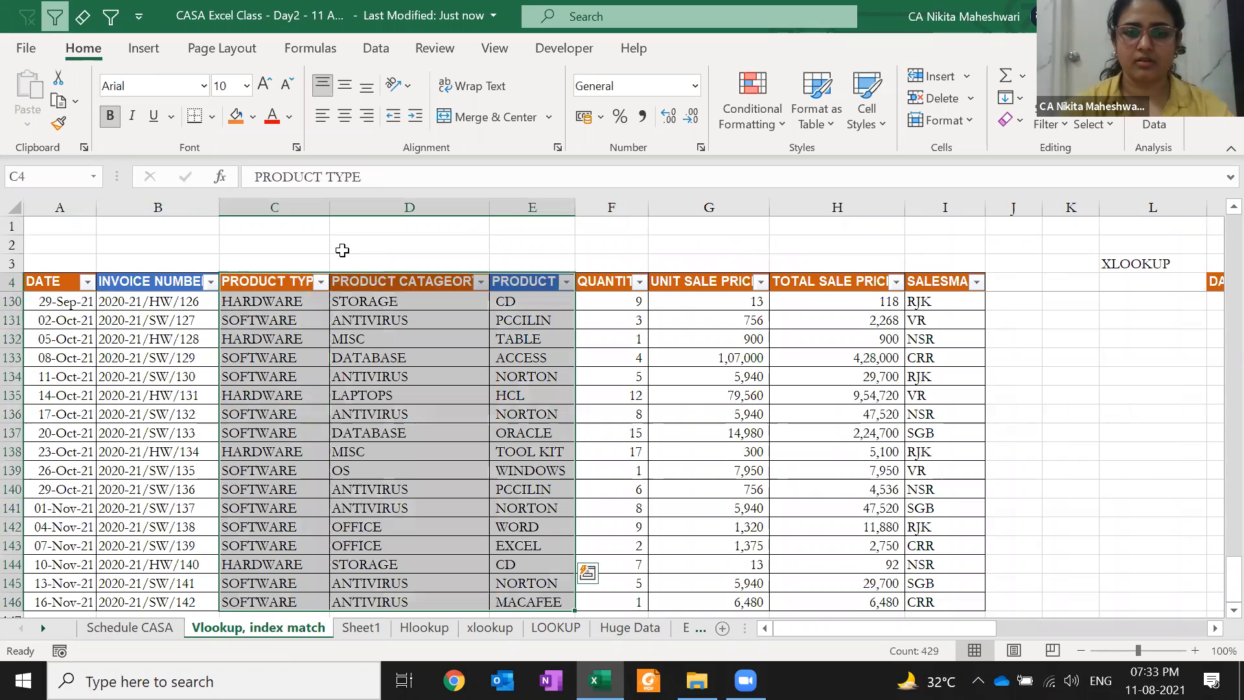
{"action": "key", "text": "ctrl+c"}
{"action": "key", "text": "ctrl+Page_Down"}
{"action": "key", "text": "Return"}
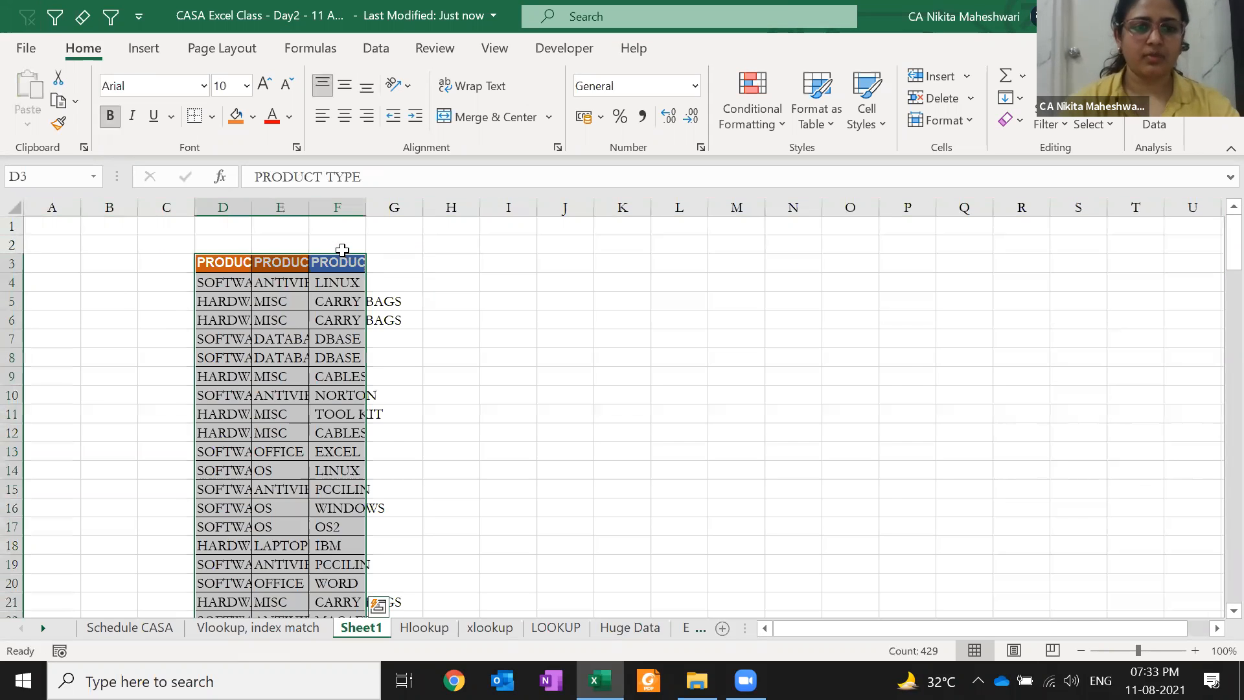
Copy the SALESMAN column into Sheet1 beside the product columns
{"action": "key", "text": "ctrl+Page_Up"}
{"action": "key", "text": "Right"}
{"action": "key", "text": "ctrl+Right"}
{"action": "key", "text": "ctrl+shift+Down"}
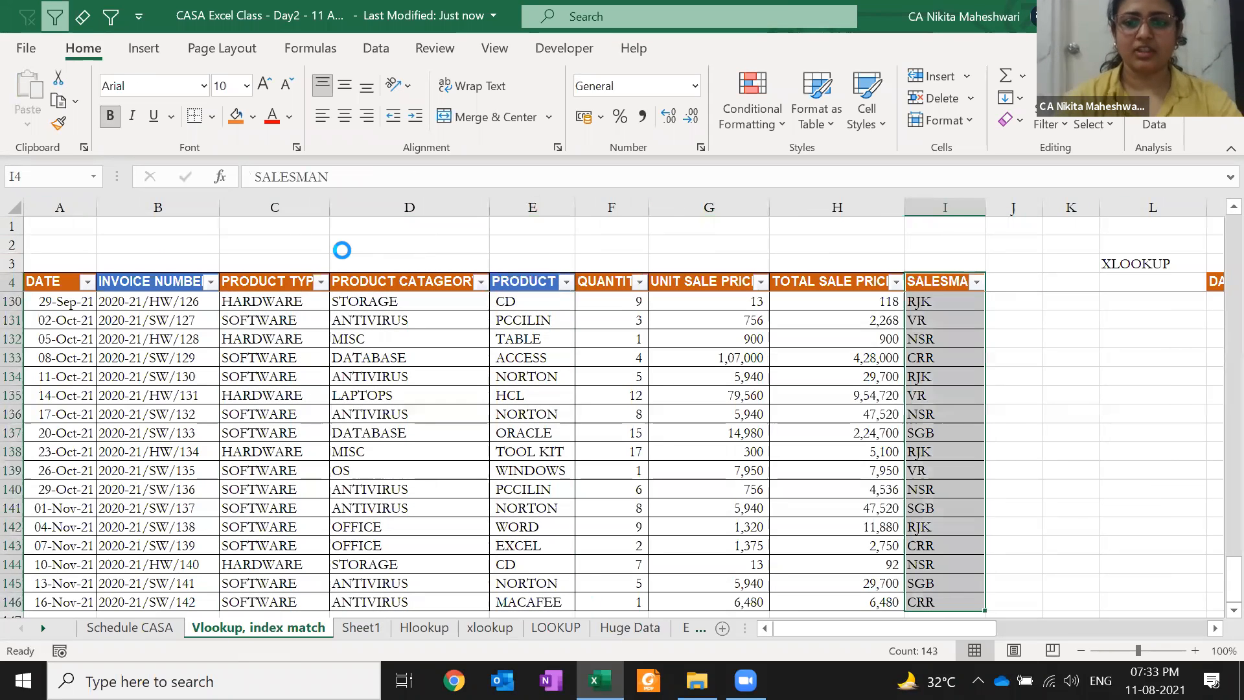
{"action": "key", "text": "ctrl+c"}
{"action": "key", "text": "ctrl+Page_Down"}
{"action": "key", "text": "Right"}
{"action": "key", "text": "Right"}
{"action": "key", "text": "Return"}
AutoFit the width of table columns D to G
{"action": "key", "text": "Left"}
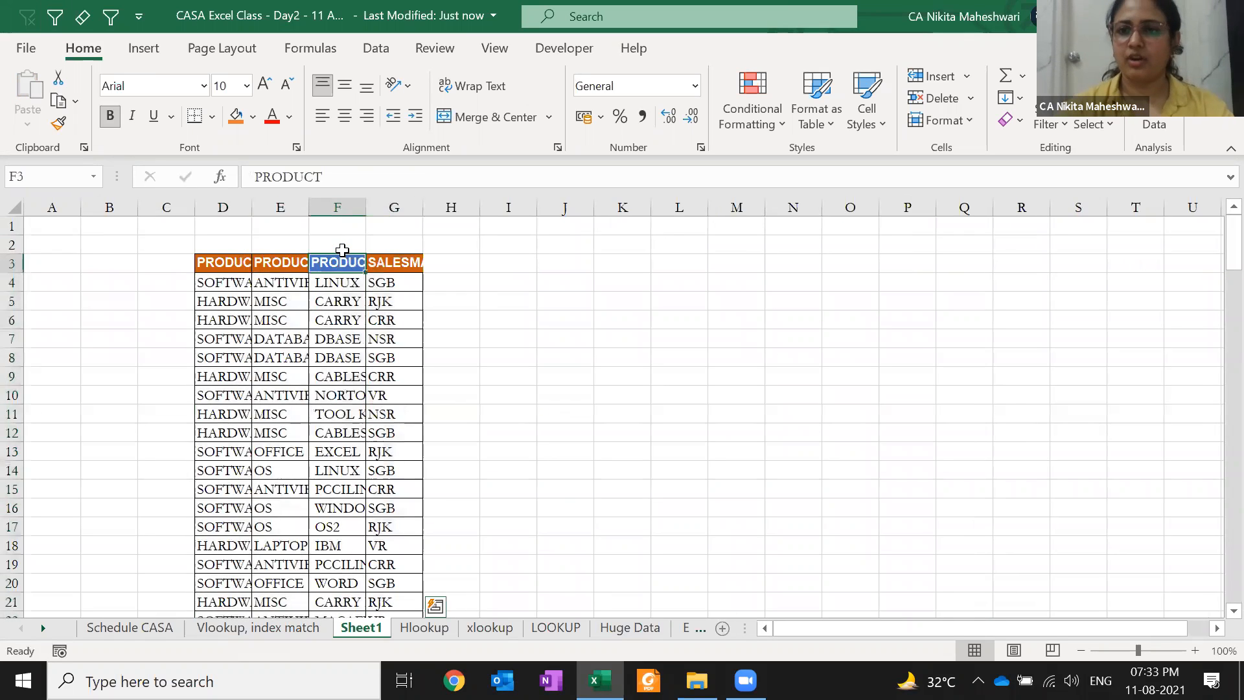
{"action": "key", "text": "ctrl+a"}
{"action": "key", "text": "alt+h"}
{"action": "key", "text": "o"}
{"action": "key", "text": "i"}
{"action": "key", "text": "shift+BackSpace"}
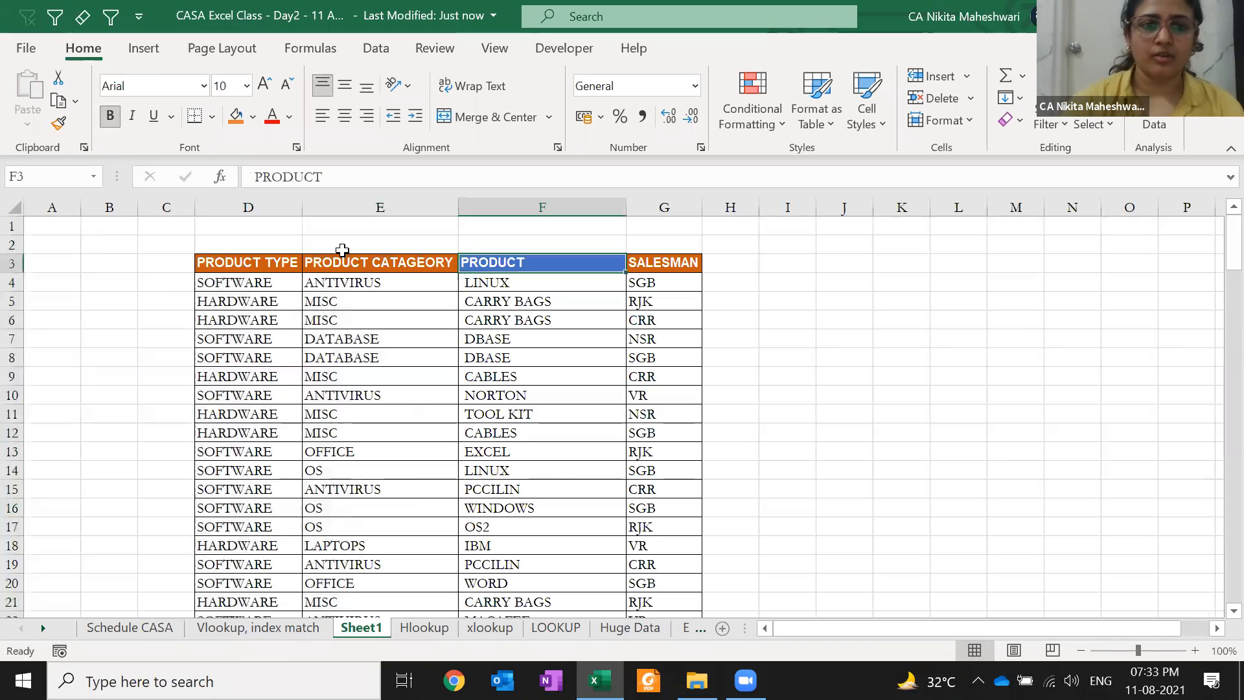
Move the PRODUCT TYPE column so it sits just before PRODUCT
{"action": "key", "text": "Down"}
{"action": "key", "text": "Left"}
{"action": "key", "text": "Left"}
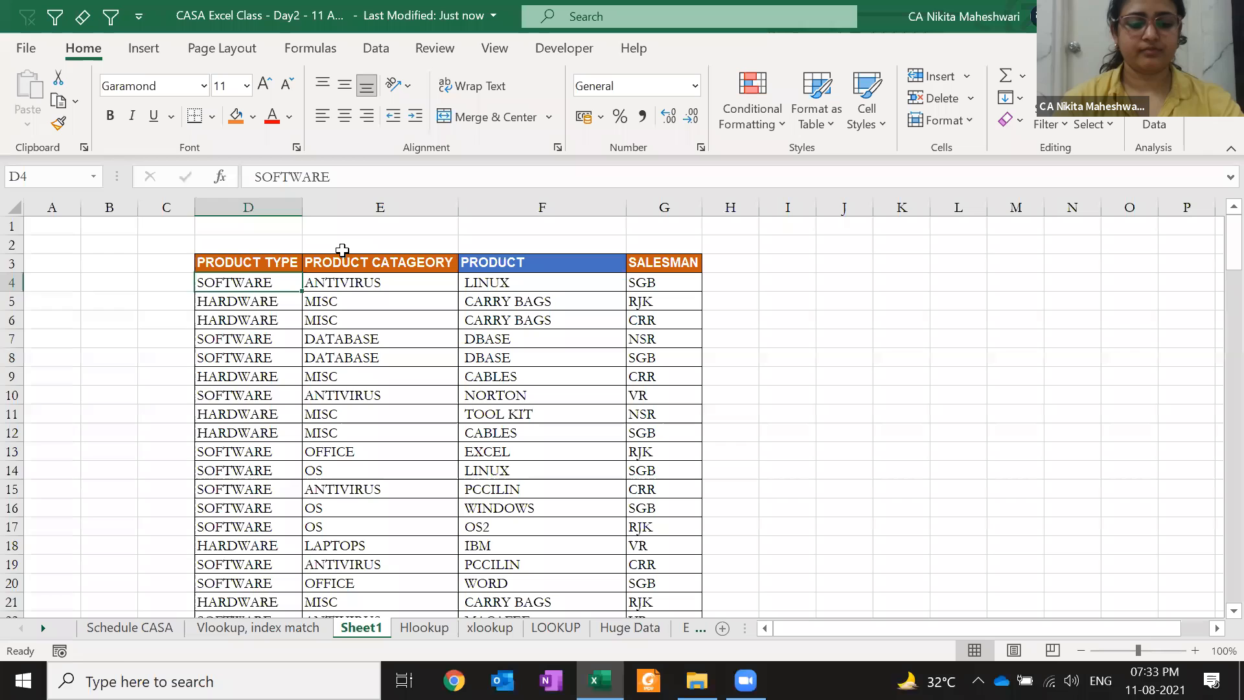
{"action": "key", "text": "ctrl+space"}
{"action": "key", "text": "ctrl+c"}
{"action": "key", "text": "Right"}
{"action": "key", "text": "Right"}
{"action": "key", "text": "ctrl+space"}
{"action": "key", "text": "ctrl+plus"}
{"action": "key", "text": "Left"}
{"action": "key", "text": "Right"}
{"action": "key", "text": "Down"}
{"action": "key", "text": "Down"}
{"action": "key", "text": "Down"}
{"action": "key", "text": "Right"}
{"action": "key", "text": "Right"}
{"action": "key", "text": "Right"}
{"action": "key", "text": "Right"}
{"action": "key", "text": "Left"}
Enter 'SOFTWARE - LINUX' in H4 and Flash Fill column H from 'HAR'
{"action": "type", "text": "SO"}
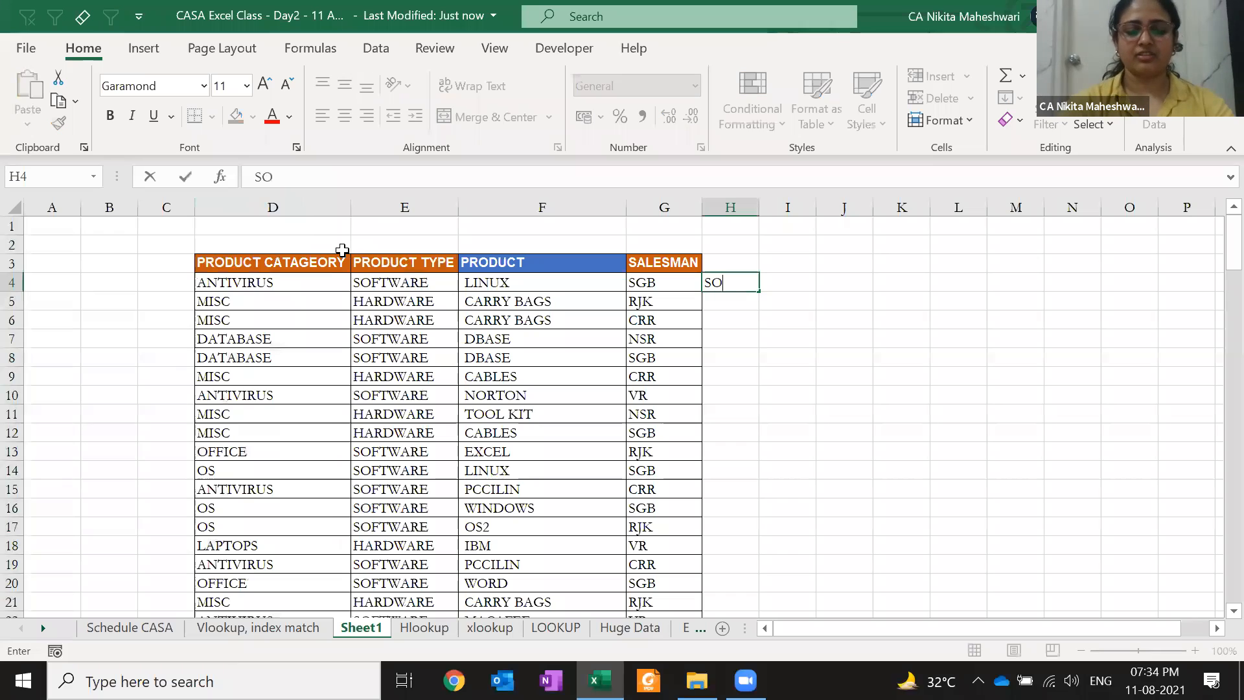
{"action": "type", "text": "FTWARE - LINUX"}
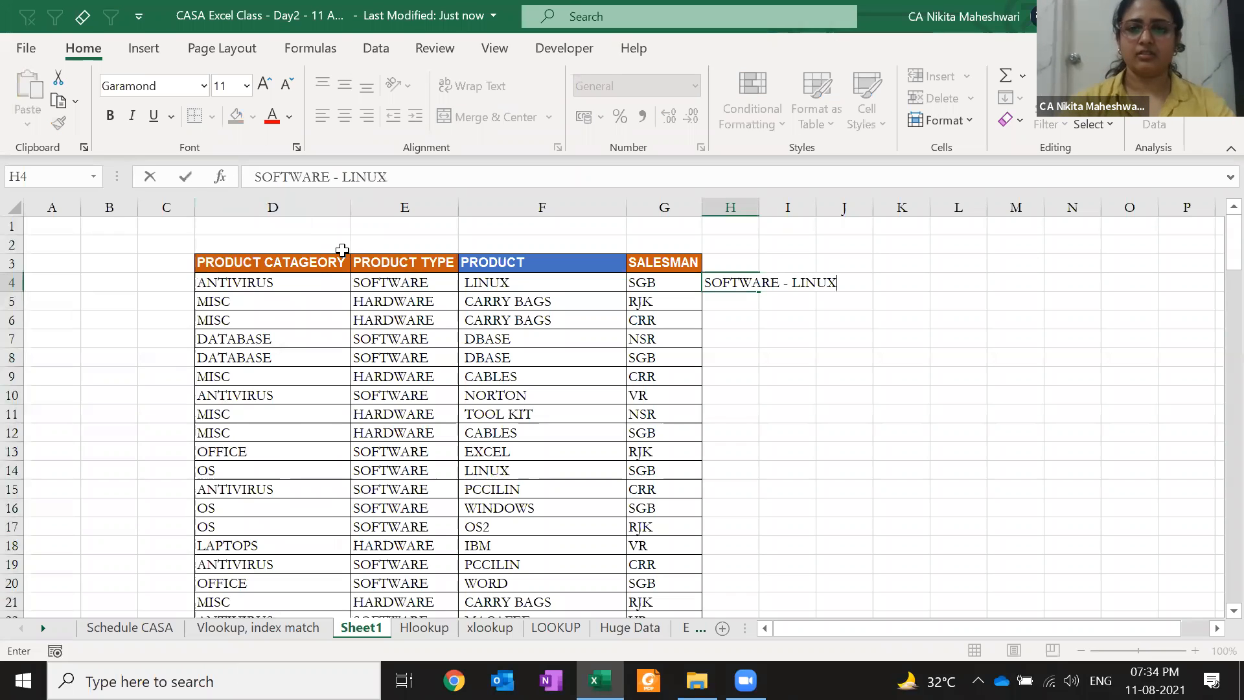
{"action": "key", "text": "Return"}
{"action": "type", "text": "HARDWARE - CARRY BAGS"}
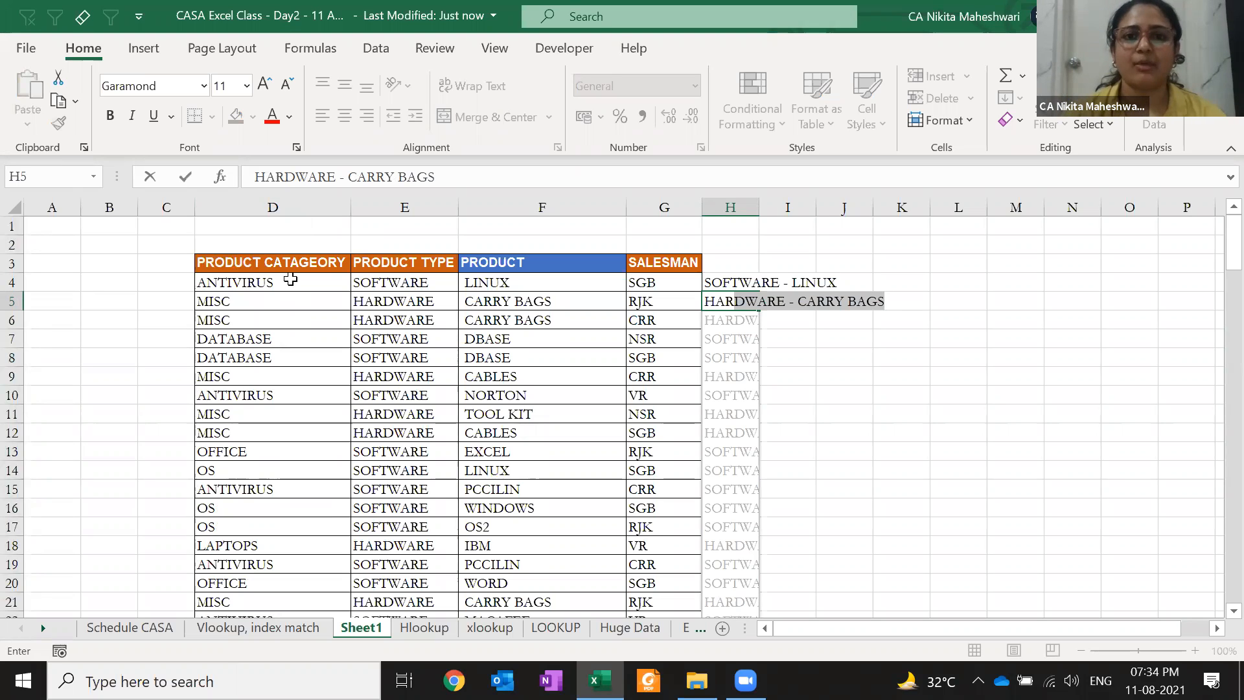
{"action": "key", "text": "Return"}
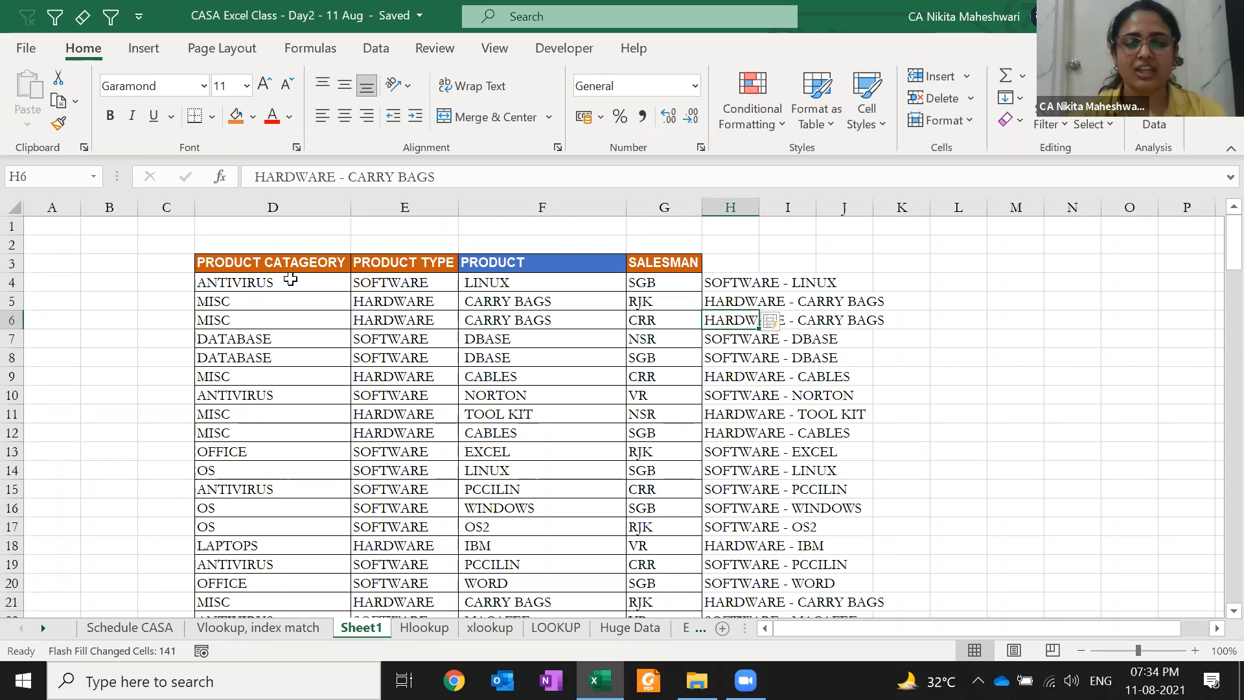
Highlight the PRODUCT CATAGEORY and PRODUCT cells that the combined labels come from
{"action": "left_click_drag", "start_coordinate": [262, 260], "coordinate": [528, 530]}
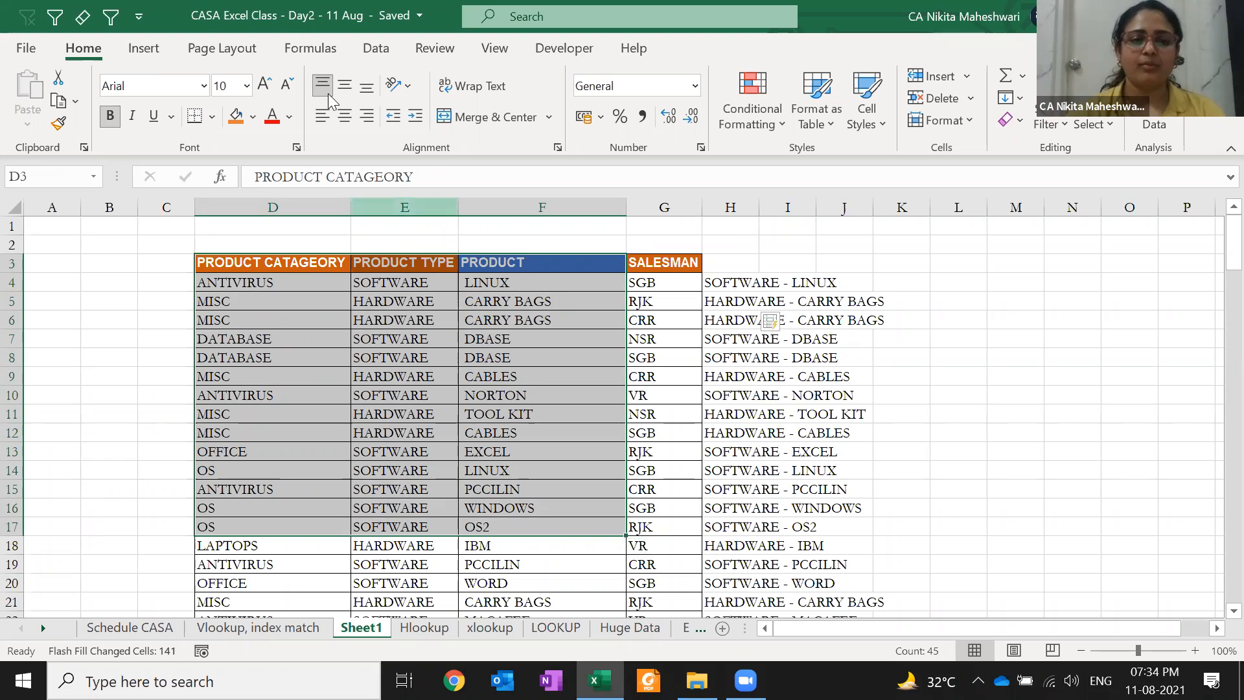
{"action": "left_click", "coordinate": [260, 280]}
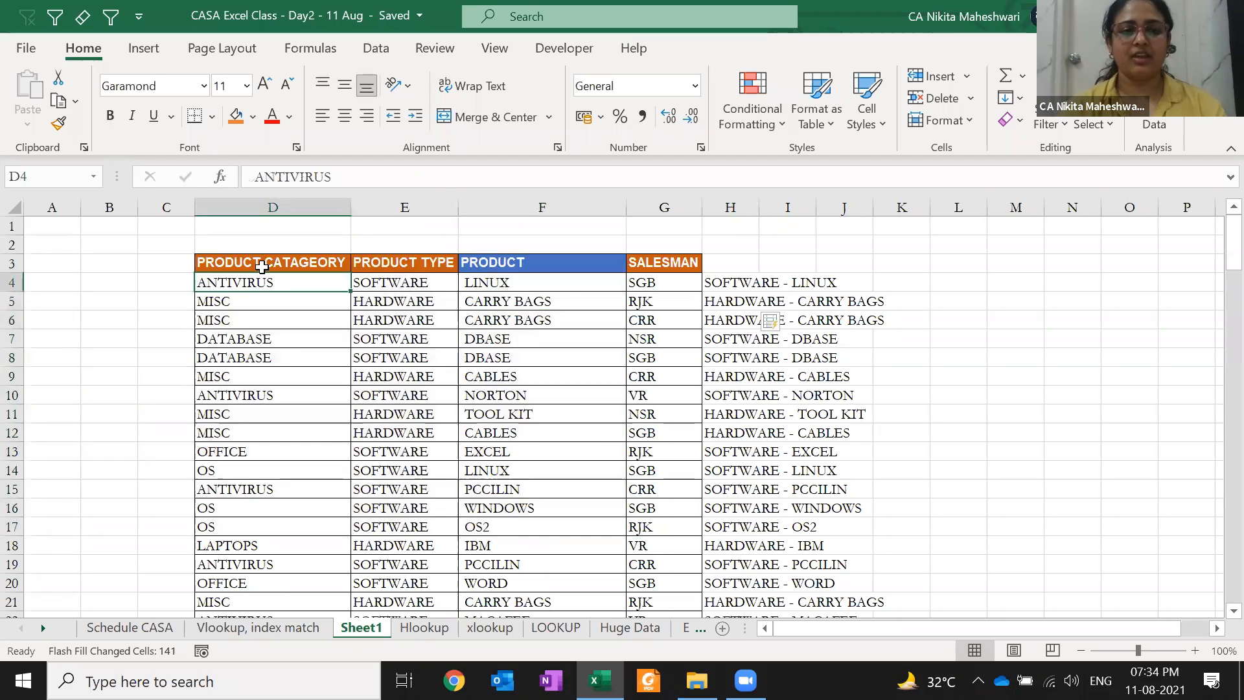
{"action": "left_click_drag", "start_coordinate": [263, 255], "coordinate": [280, 561]}
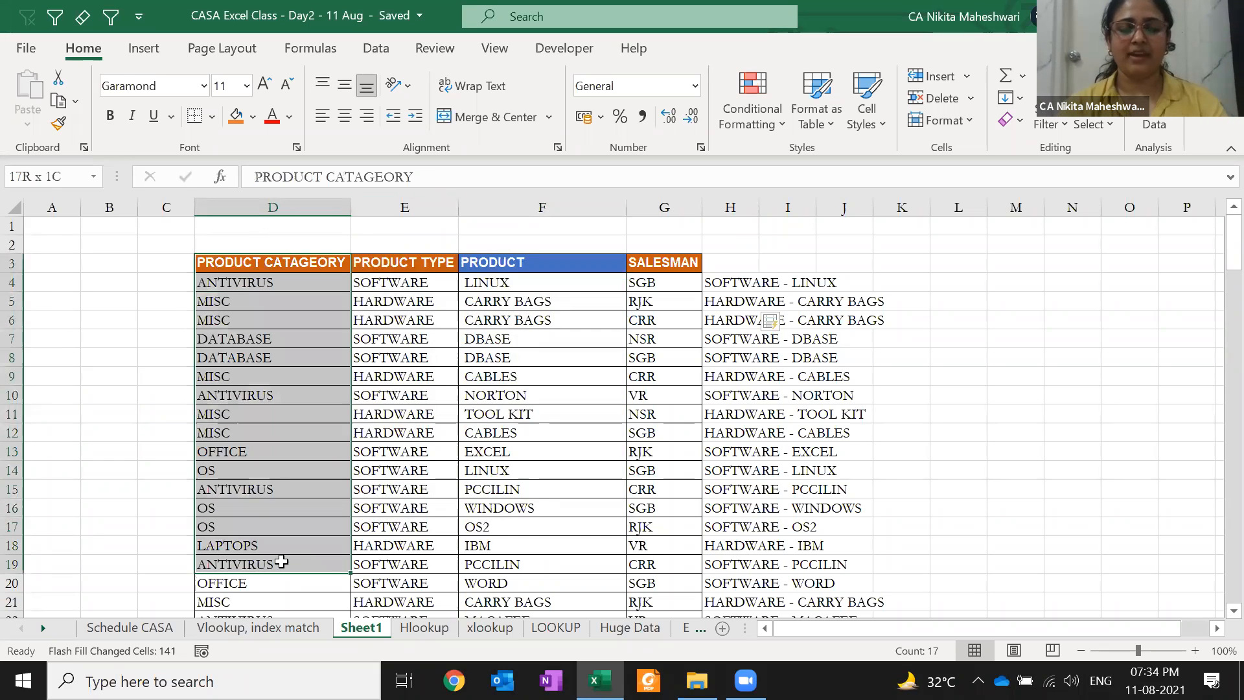
{"action": "left_click_drag", "start_coordinate": [480, 245], "coordinate": [477, 559]}
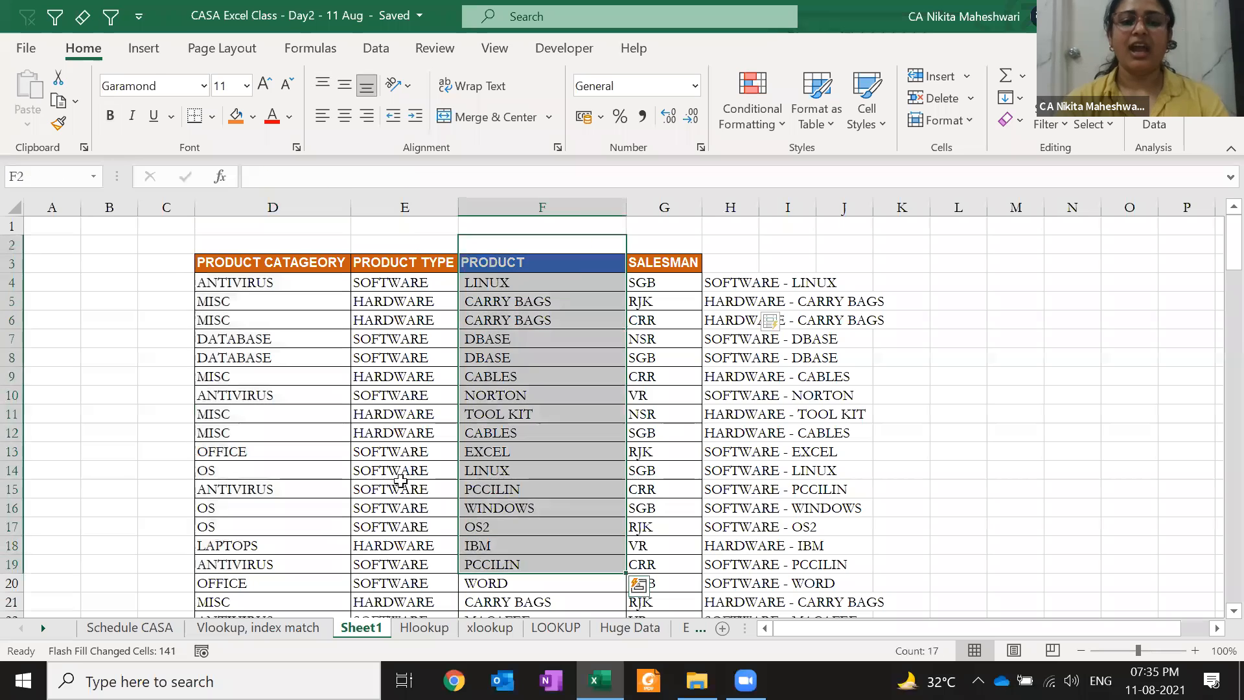
{"action": "left_click", "coordinate": [399, 477]}
{"action": "left_click", "coordinate": [241, 263]}
{"action": "left_click_drag", "start_coordinate": [380, 252], "coordinate": [708, 277]}
{"action": "left_click_drag", "start_coordinate": [231, 450], "coordinate": [840, 450]}
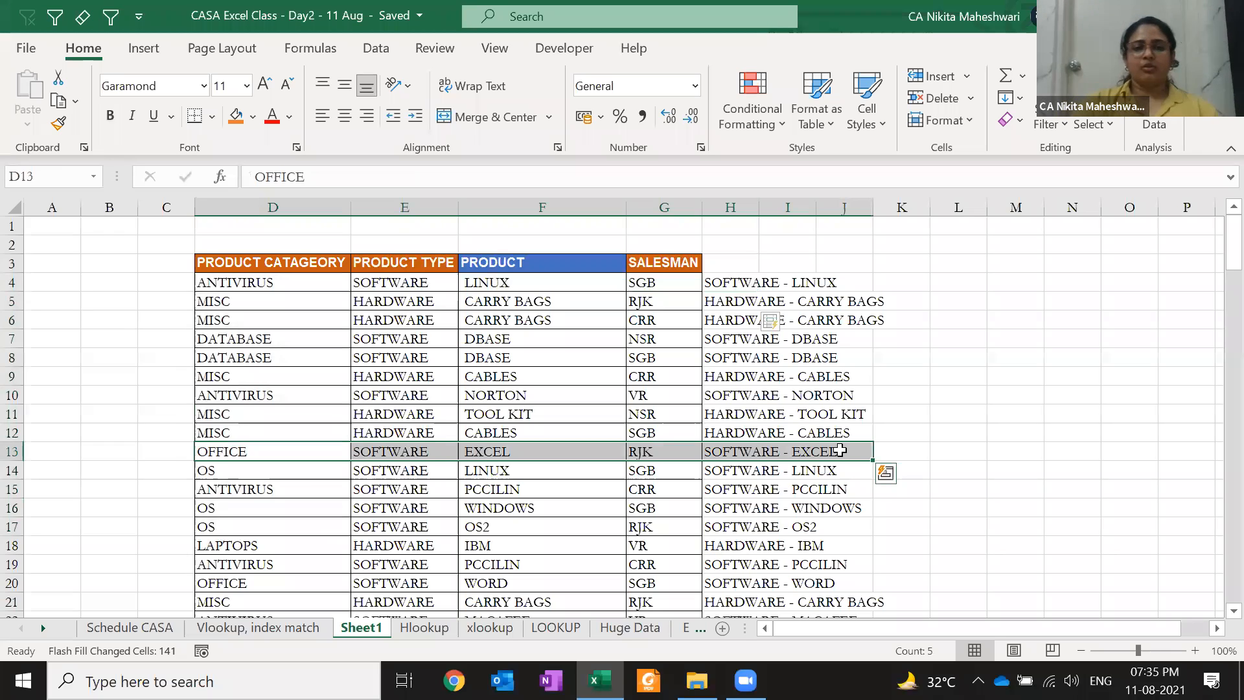
AutoFit column H to its combined labels
{"action": "key", "text": "Tab"}
{"action": "key", "text": "Tab"}
{"action": "key", "text": "Tab"}
{"action": "key", "text": "Tab"}
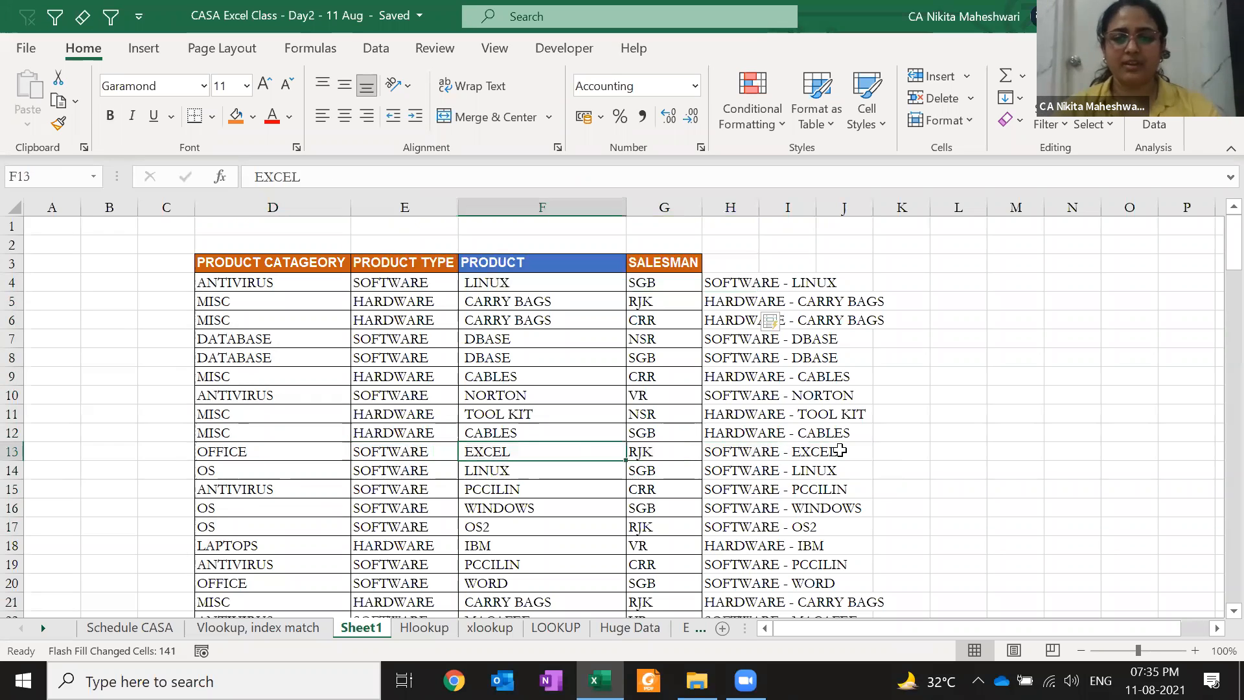
{"action": "key", "text": "ctrl+space"}
{"action": "key", "text": "alt"}
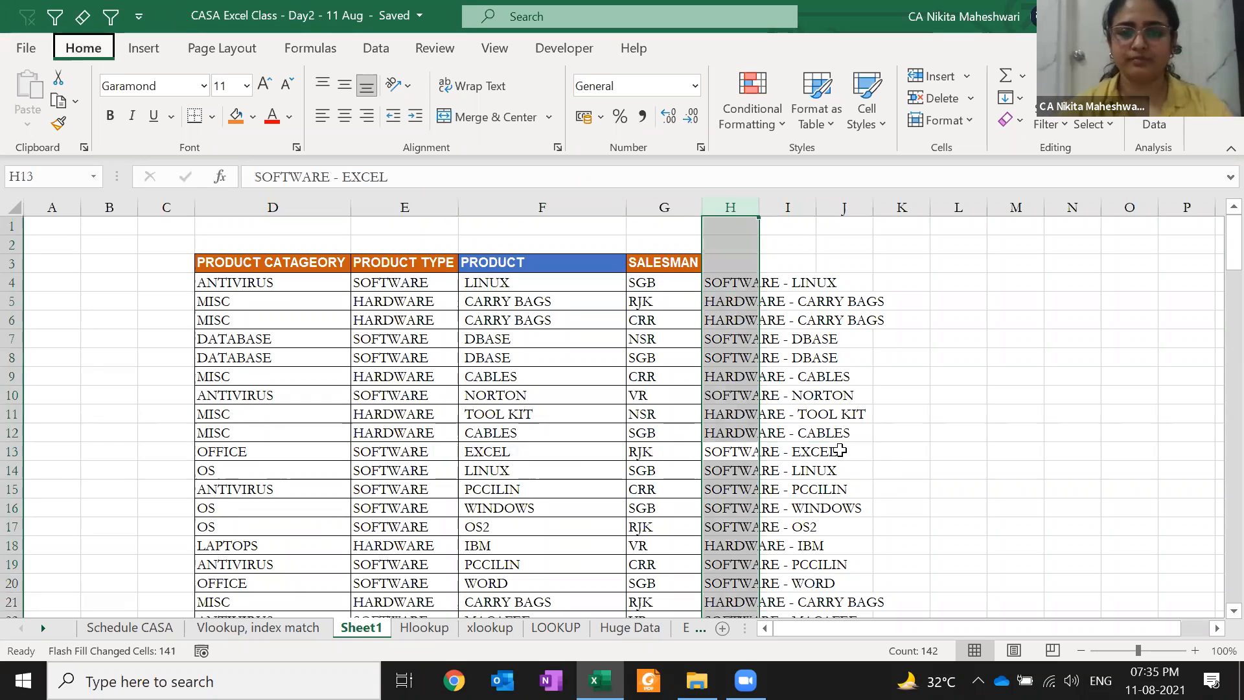
{"action": "key", "text": "h"}
{"action": "key", "text": "o"}
{"action": "key", "text": "i"}
{"action": "key", "text": "Up"}
{"action": "key", "text": "Up"}
{"action": "key", "text": "ctrl+Up"}
{"action": "key", "text": "Home"}
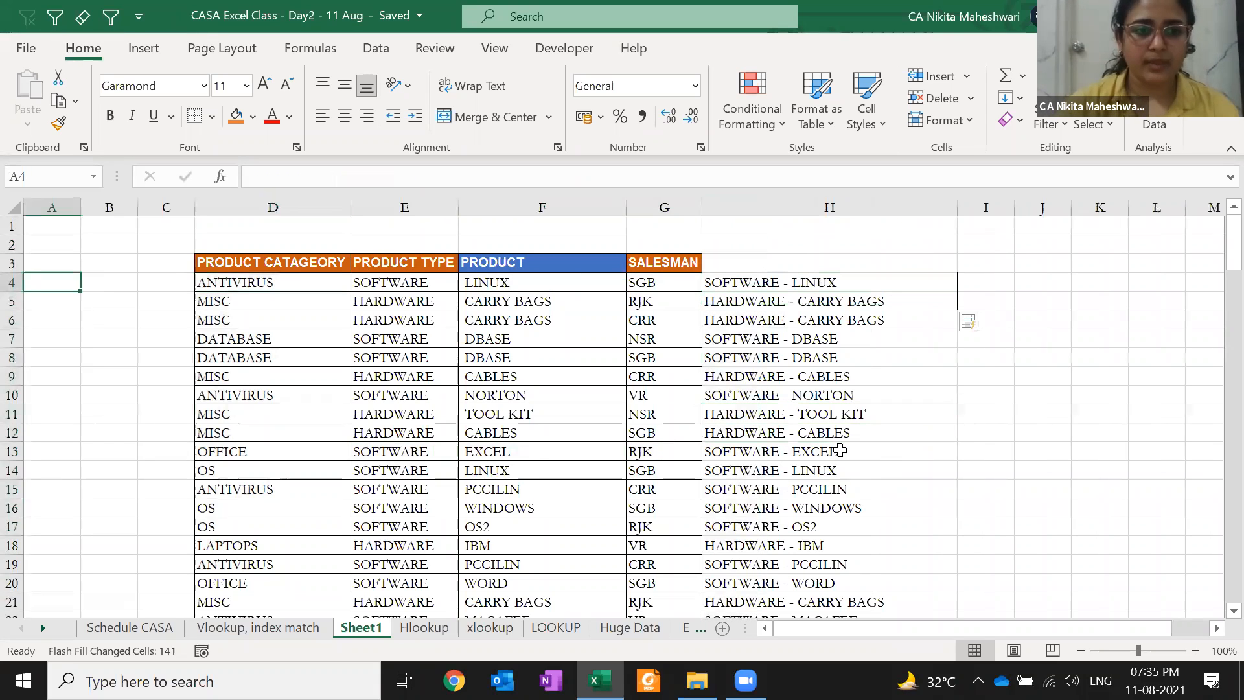
{"action": "key", "text": "Right"}
Discard the draft formula and enter ANTIVIRUS in A3 as the lookup value
{"action": "type", "text": "=XLOOKUP("}
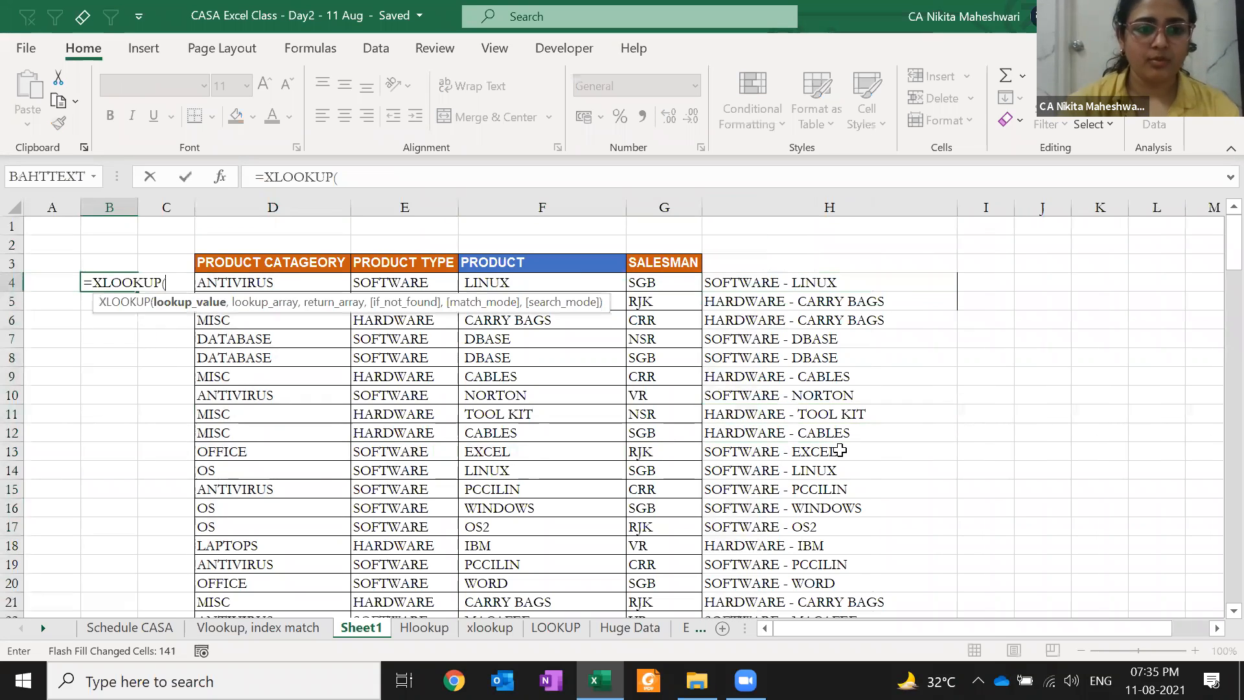
{"action": "type", "text": "\"ANTIVIRUS\""}
{"action": "key", "text": "Escape"}
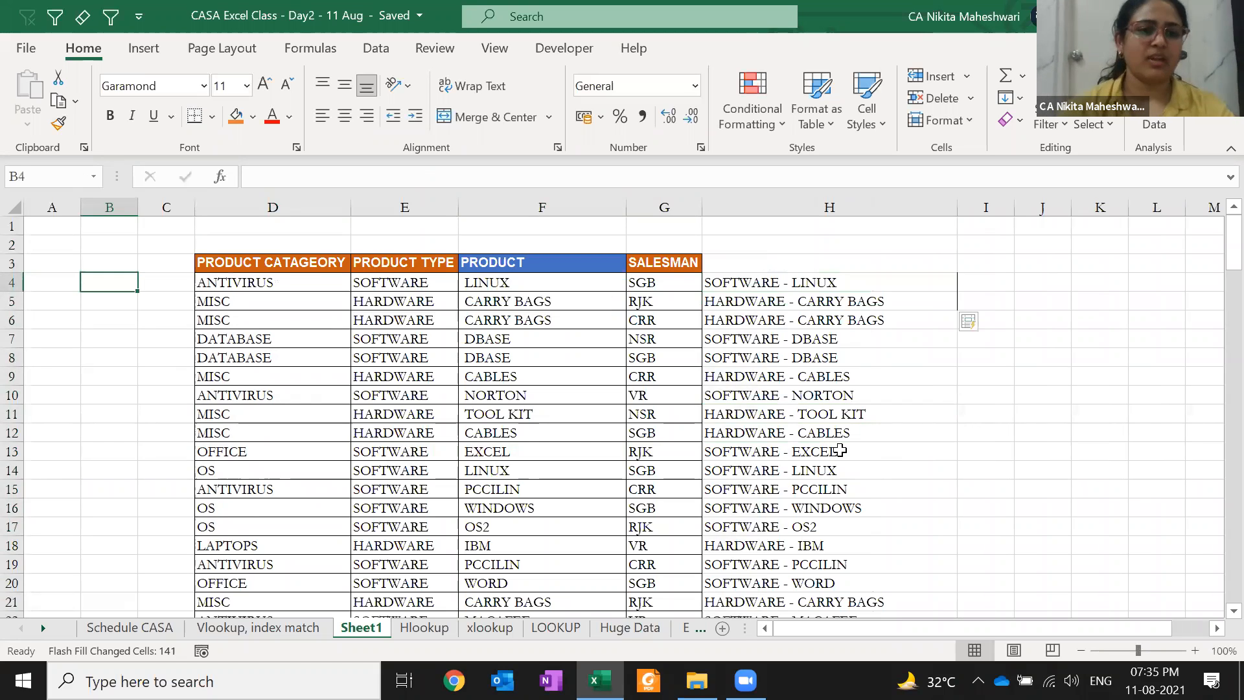
{"action": "key", "text": "Up"}
{"action": "key", "text": "Left"}
{"action": "type", "text": "ANTIVIRUS"}
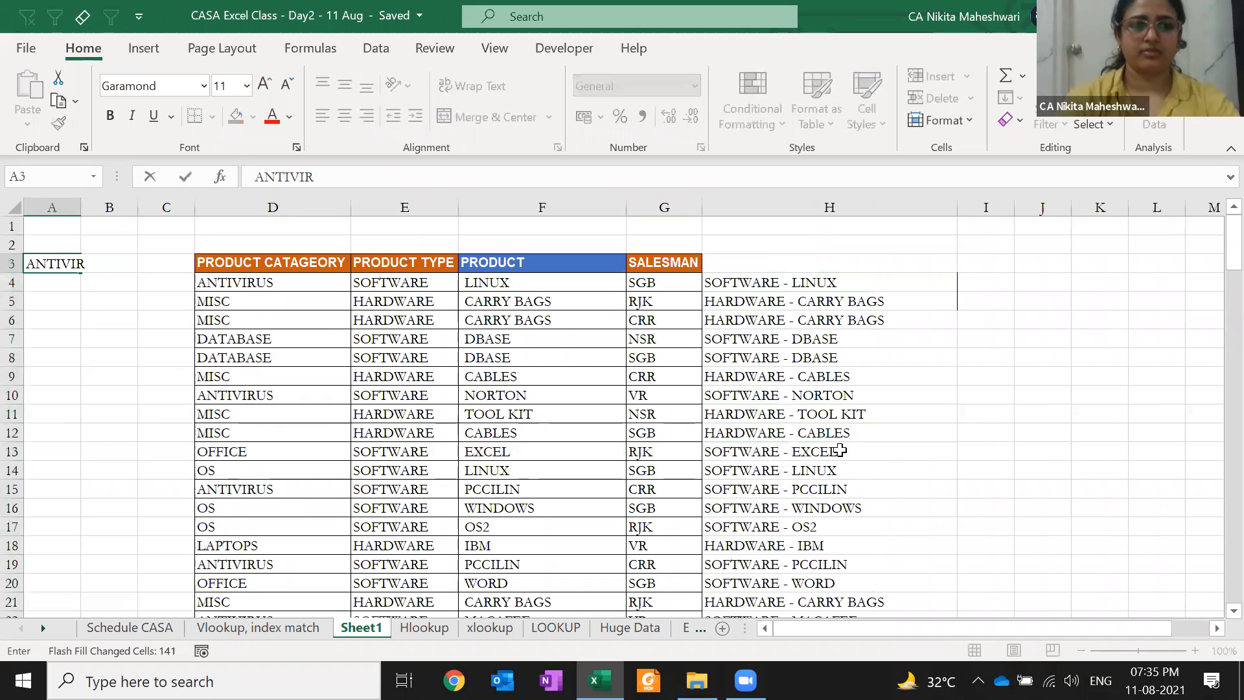
{"action": "key", "text": "Return"}
Start B4's XLOOKUP with lookup value $A$3 and lookup range D3:D145
{"action": "key", "text": "Right"}
{"action": "type", "text": "=XLOOKUP("}
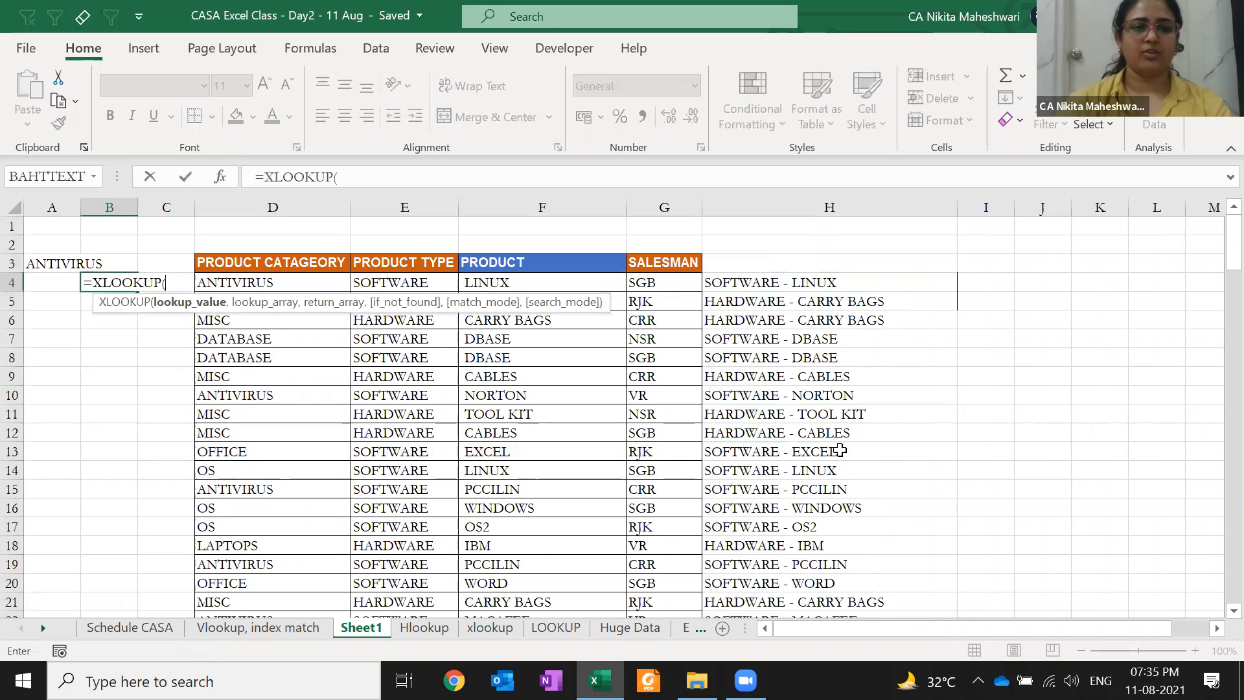
{"action": "key", "text": "Up"}
{"action": "key", "text": "Left"}
{"action": "key", "text": "F4"}
{"action": "type", "text": ","}
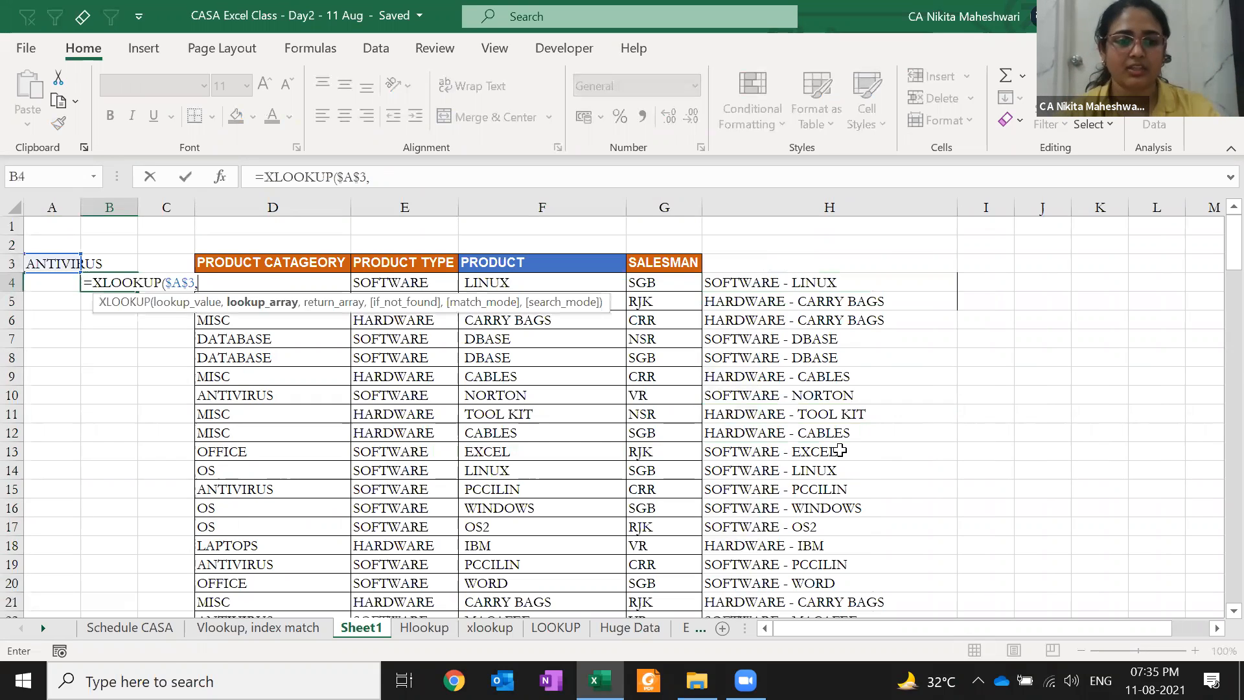
{"action": "left_click", "coordinate": [347, 264]}
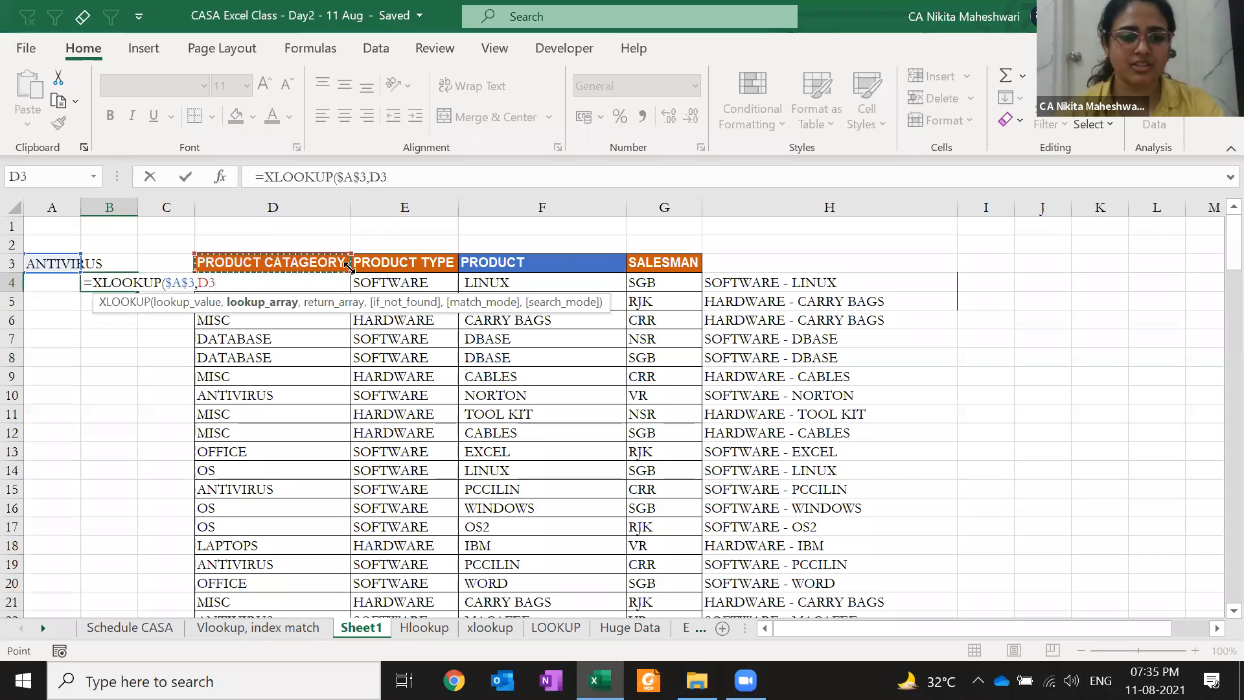
{"action": "key", "text": "ctrl+shift+Down"}
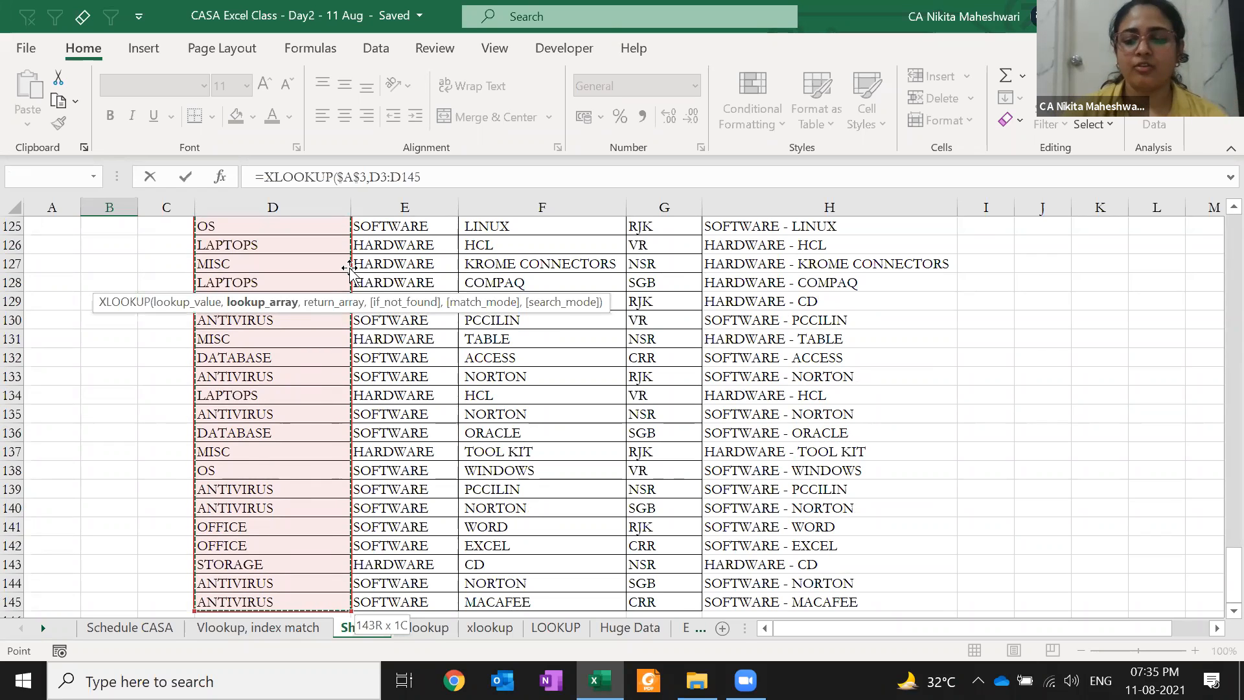
{"action": "key", "text": "Down"}
{"action": "key", "text": "ctrl+shift+Right"}
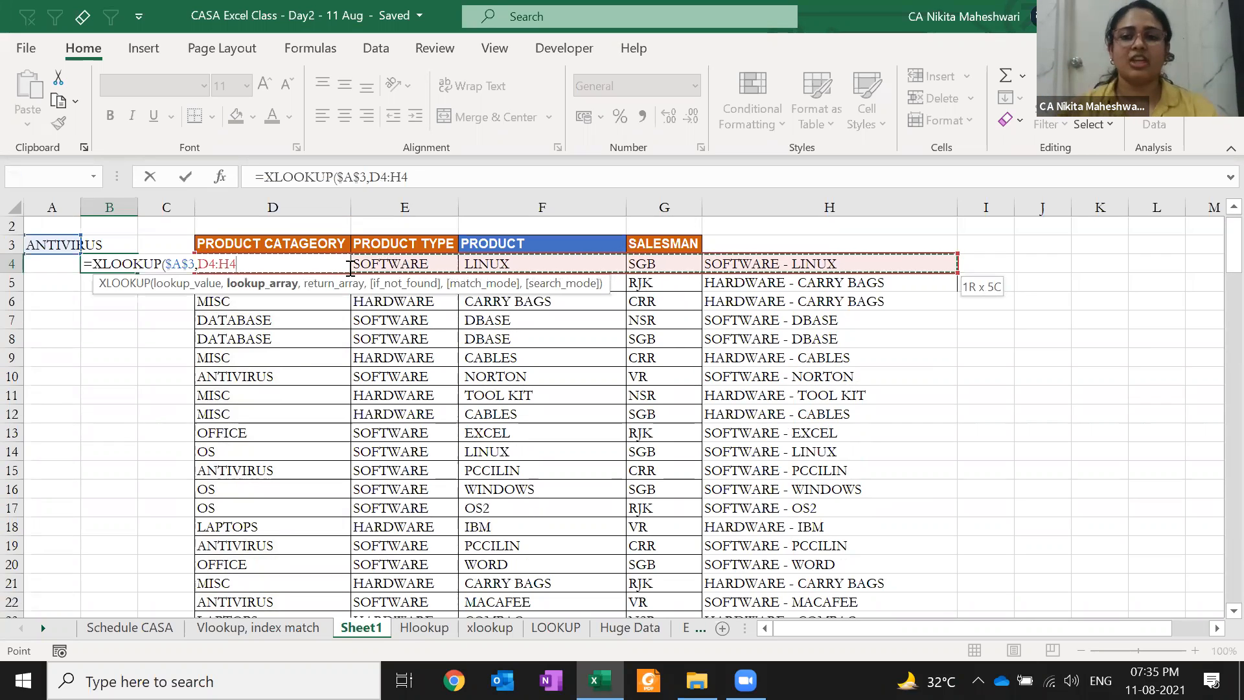
{"action": "key", "text": "Up"}
{"action": "key", "text": "ctrl+shift+Down"}
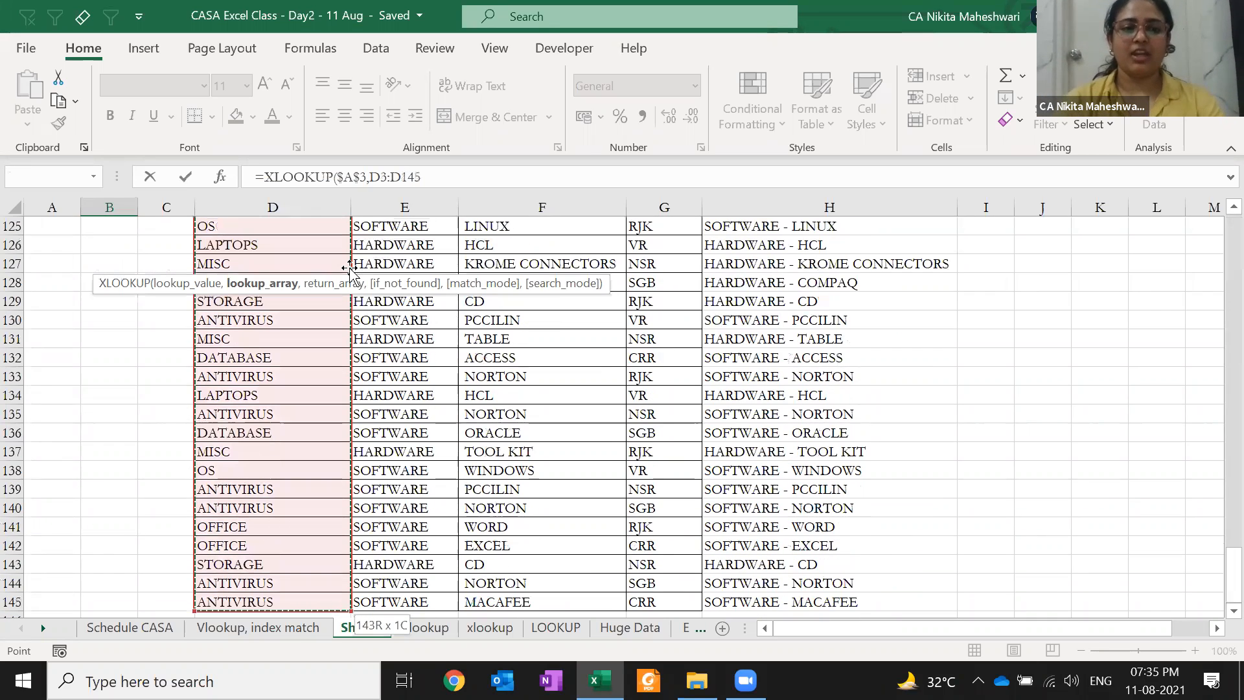
{"action": "type", "text": ","}
Add return range G3:G145, if-not-found "WRONG" and match mode 0
{"action": "key", "text": "Right"}
{"action": "key", "text": "Right"}
{"action": "key", "text": "Right"}
{"action": "key", "text": "Up"}
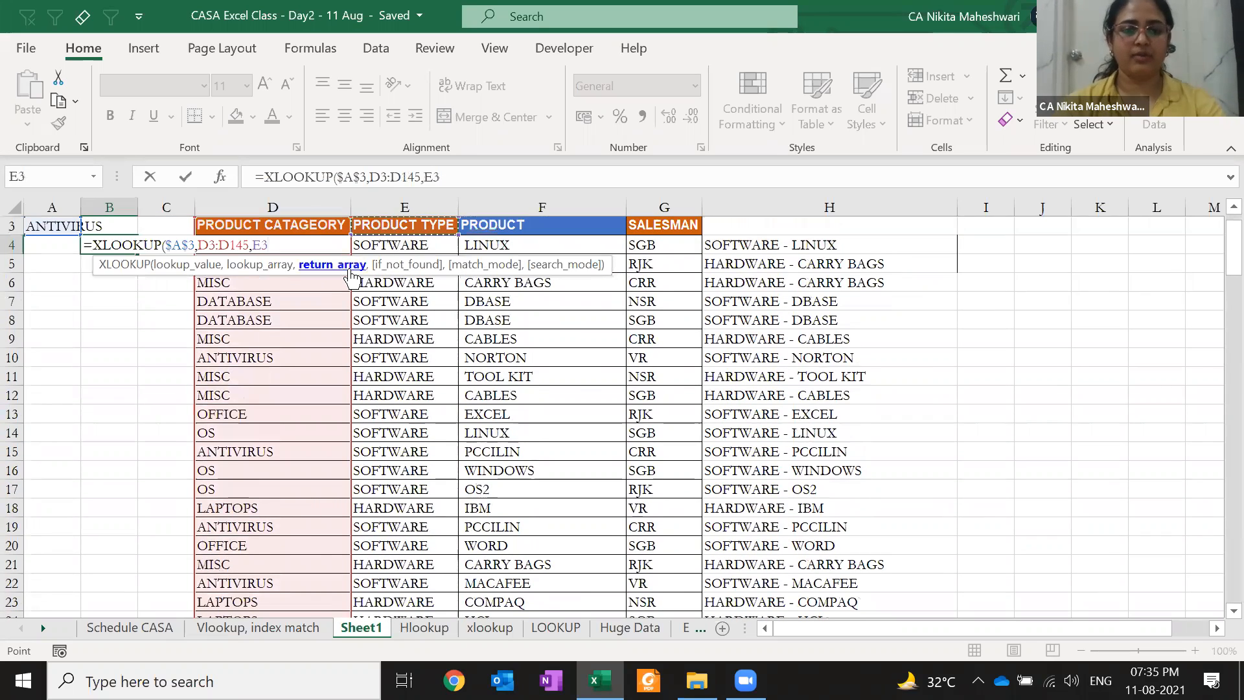
{"action": "key", "text": "ctrl+shift+Down"}
{"action": "key", "text": "Right"}
{"action": "key", "text": "Right"}
{"action": "key", "text": "Right"}
{"action": "key", "text": "Left"}
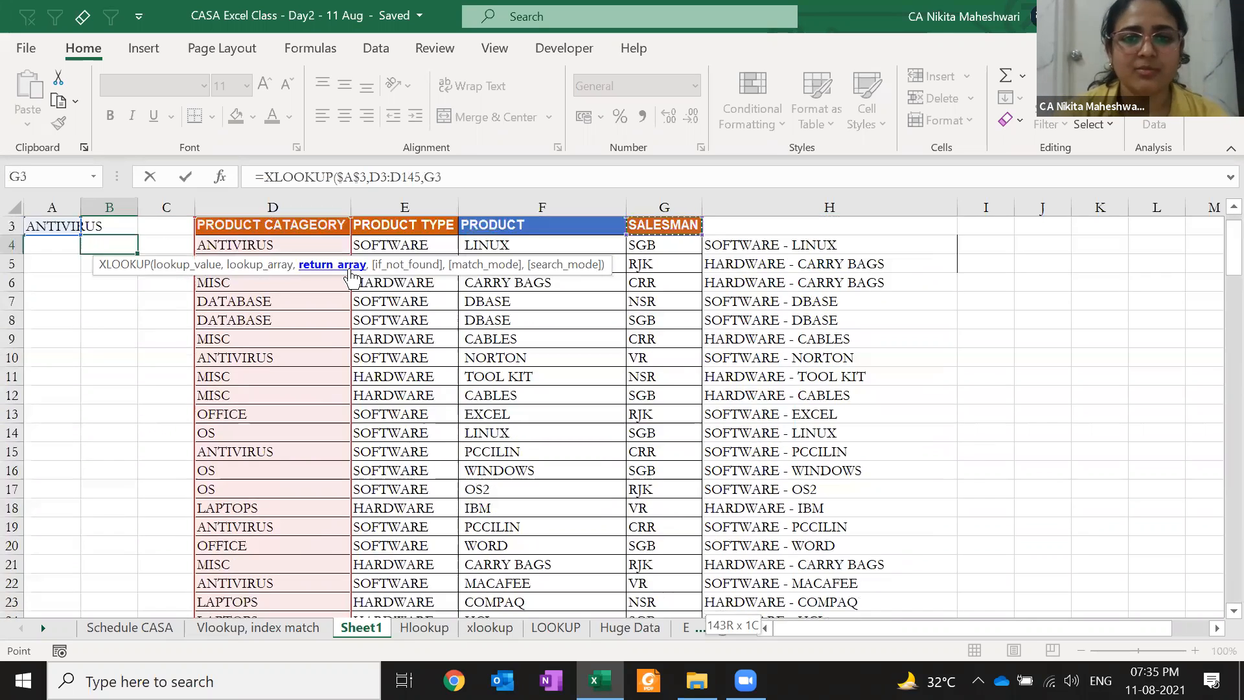
{"action": "key", "text": "ctrl+shift+Down"}
{"action": "type", "text": ","}
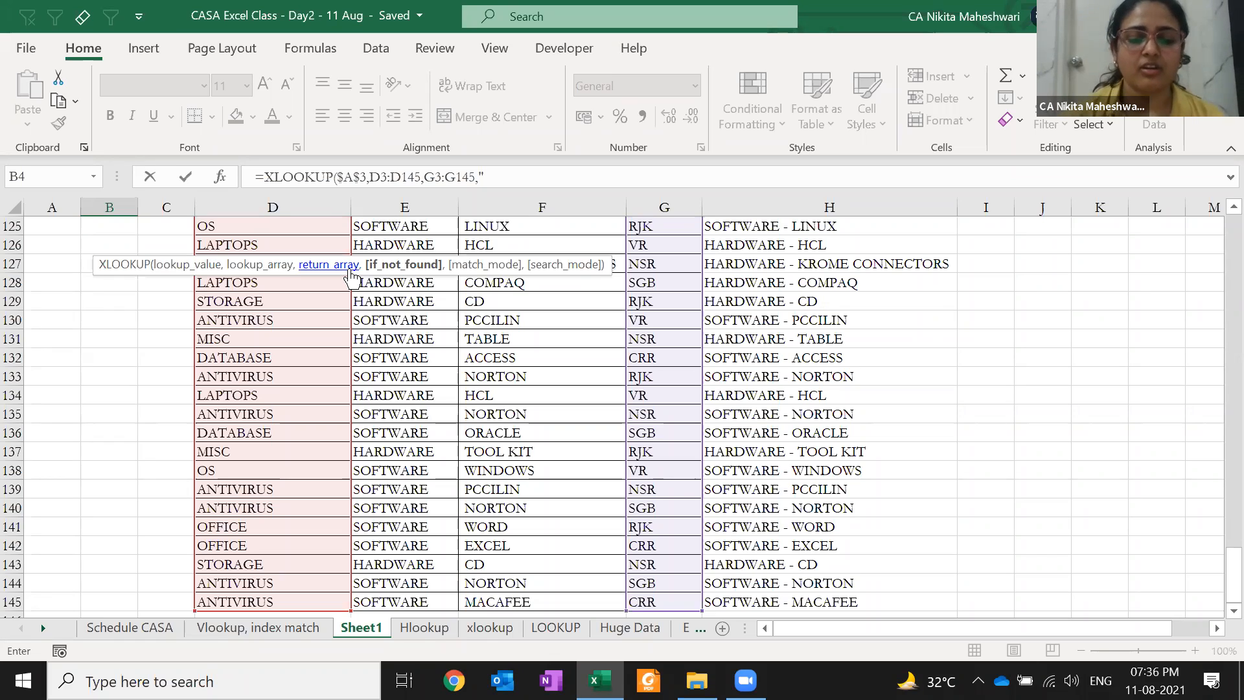
{"action": "type", "text": "\"WRONG\","}
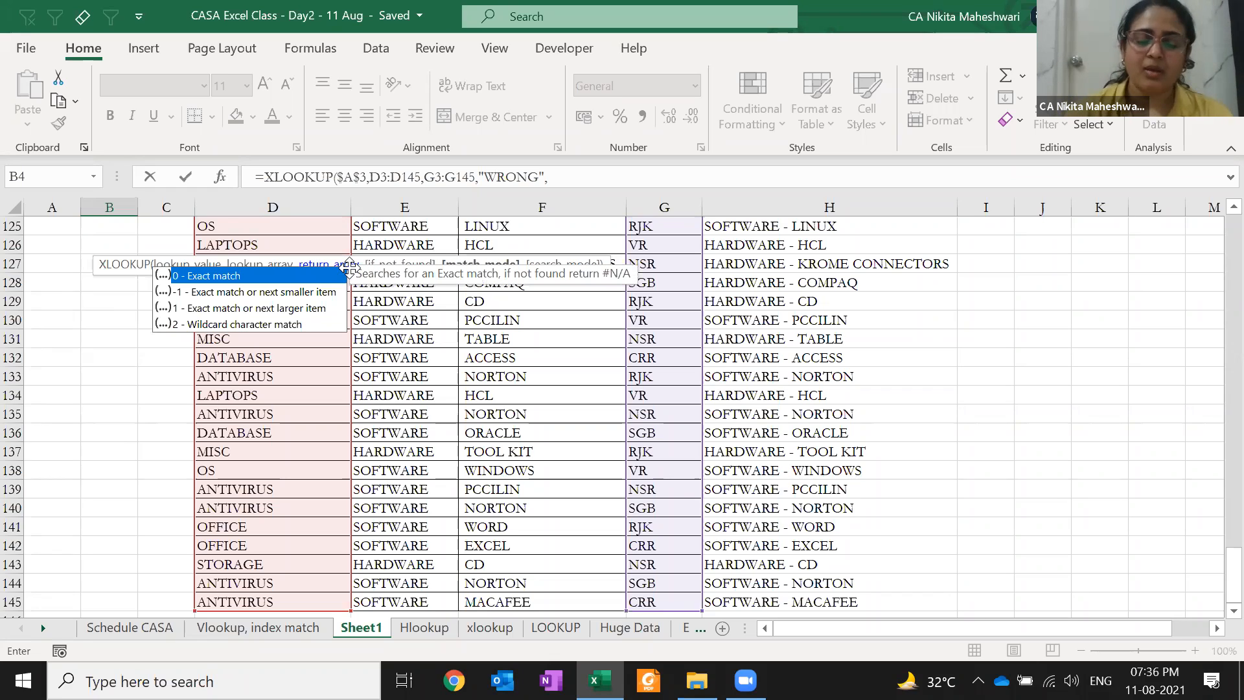
{"action": "type", "text": "0"}
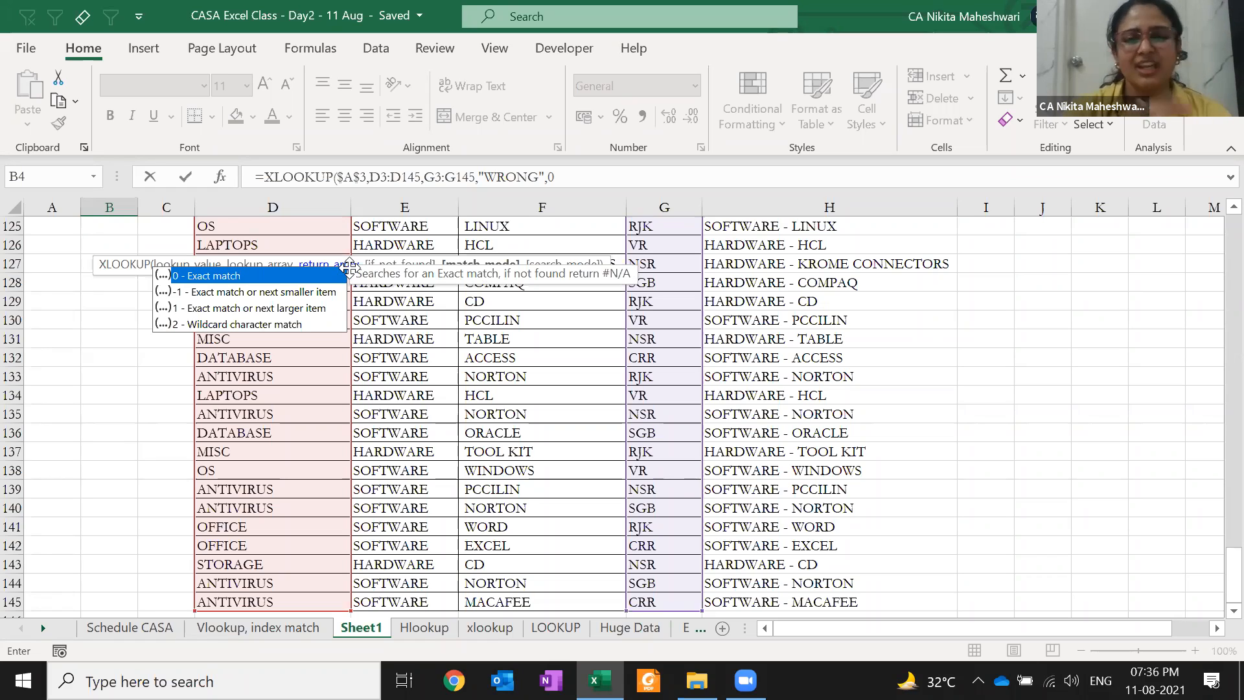
Add search mode -1 (last-to-first) and commit the formula
{"action": "type", "text": ","}
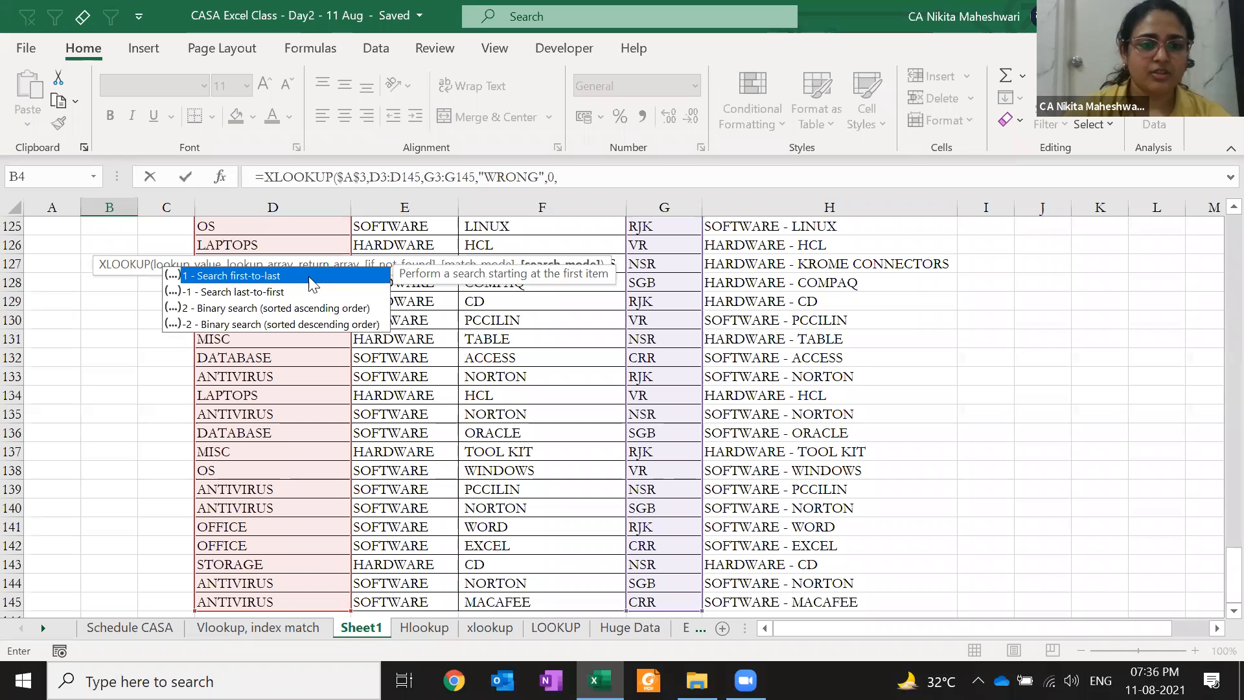
{"action": "double_click", "coordinate": [283, 292]}
{"action": "key", "text": "ctrl+Return"}
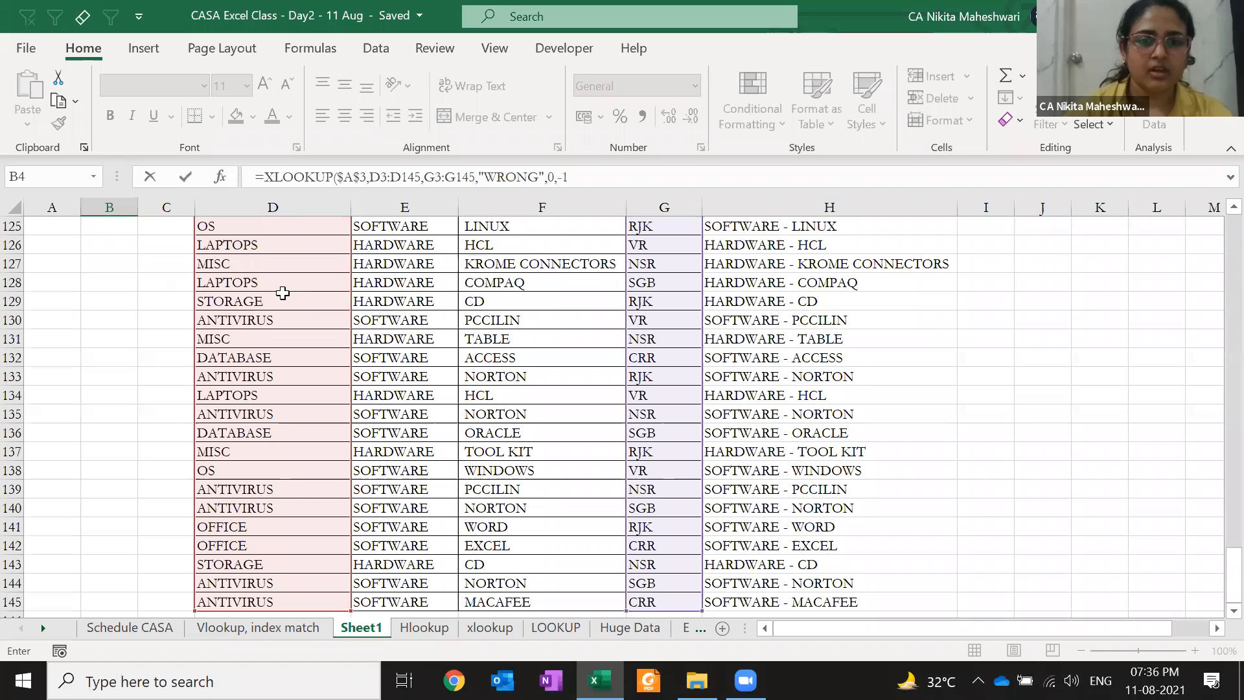
Select the whole product table and turn on filters with Ctrl+Shift+L
{"action": "key", "text": "Right"}
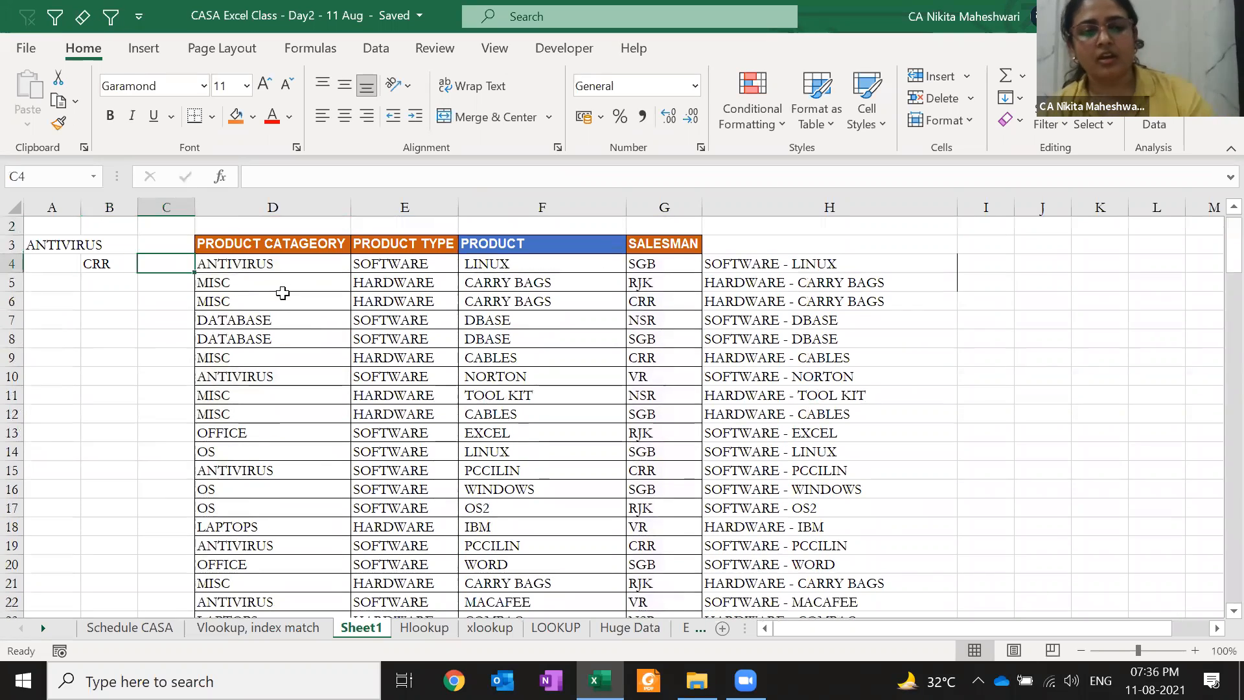
{"action": "key", "text": "Up"}
{"action": "key", "text": "Right"}
{"action": "key", "text": "ctrl+shift+Right"}
{"action": "key", "text": "shift+Right"}
{"action": "key", "text": "ctrl+shift+Down"}
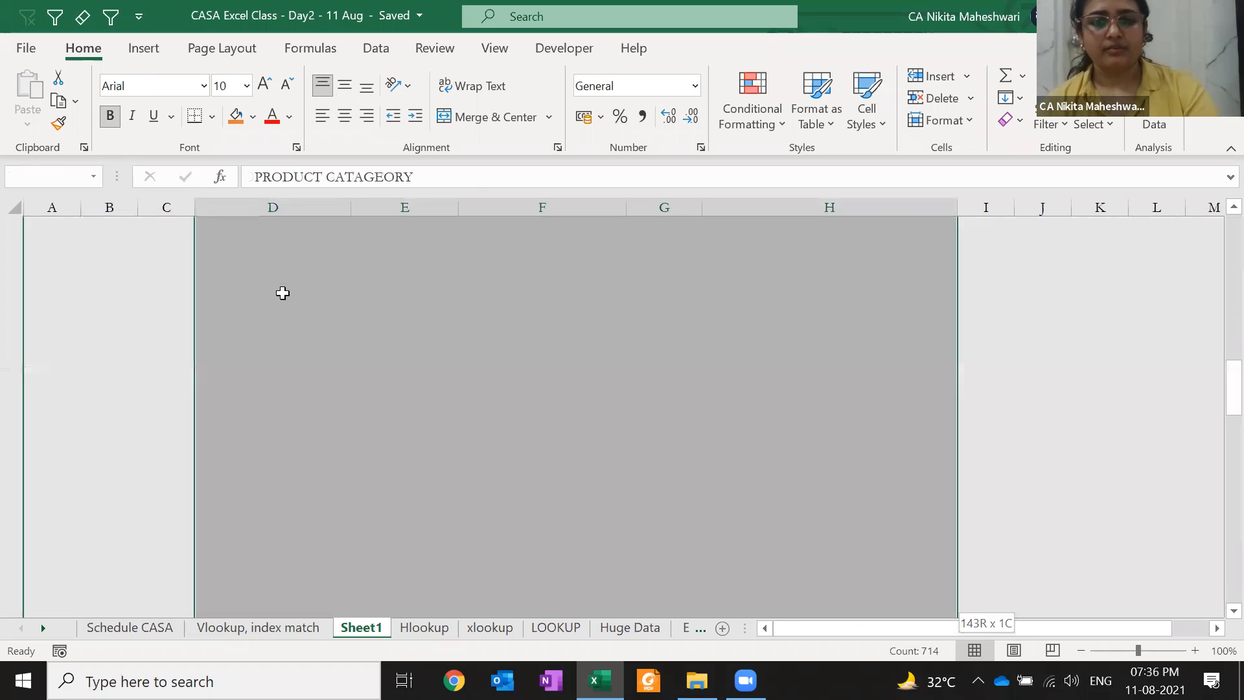
{"action": "key", "text": "ctrl+shift+l"}
Filter PRODUCT CATAGEORY to show only ANTIVIRUS rows
{"action": "key", "text": "Left"}
{"action": "key", "text": "Up"}
{"action": "key", "text": "Right"}
{"action": "key", "text": "Down"}
{"action": "key", "text": "alt+Down"}
{"action": "key", "text": "Down"}
{"action": "key", "text": "Down"}
{"action": "key", "text": "Down"}
{"action": "key", "text": "Down"}
{"action": "key", "text": "Down"}
{"action": "key", "text": "Down"}
{"action": "key", "text": "Down"}
{"action": "key", "text": "Down"}
{"action": "key", "text": "Down"}
{"action": "key", "text": "space"}
{"action": "key", "text": "Down"}
{"action": "key", "text": "space"}
{"action": "key", "text": "Return"}
{"action": "key", "text": "Down"}
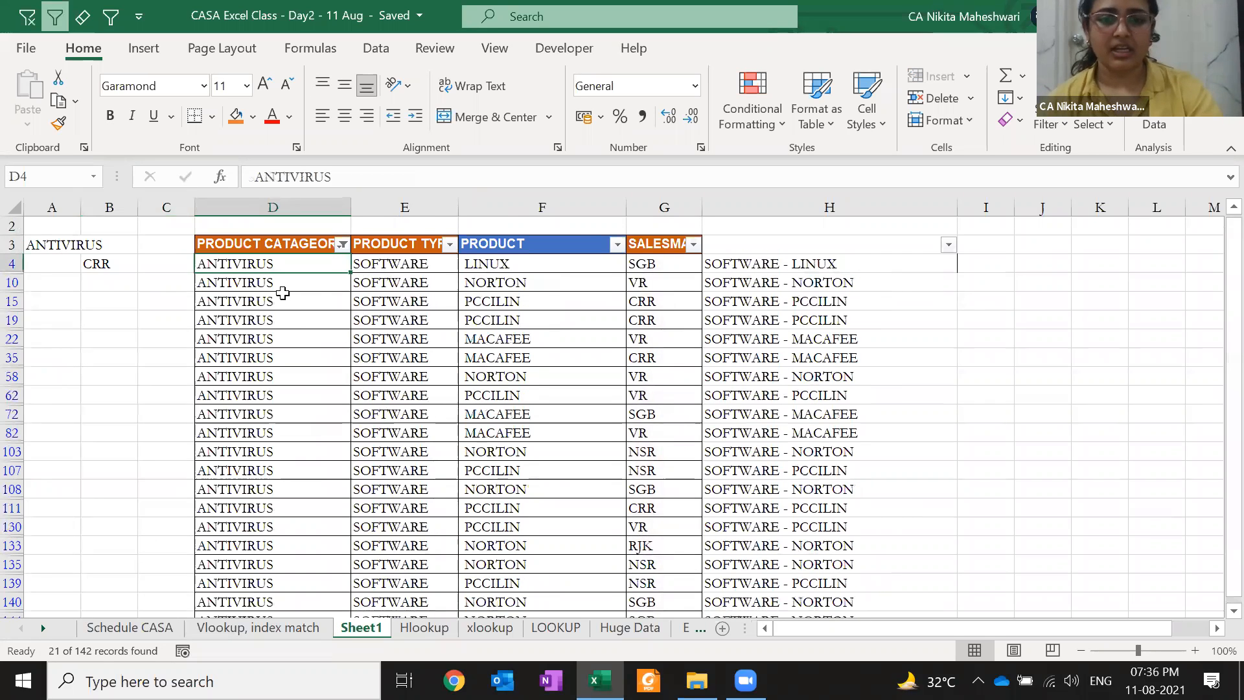
Confirm the last ANTIVIRUS row's salesman is CRR, matching B4
{"action": "key", "text": "ctrl+Down"}
{"action": "key", "text": "Right"}
{"action": "key", "text": "Right"}
{"action": "key", "text": "Right"}
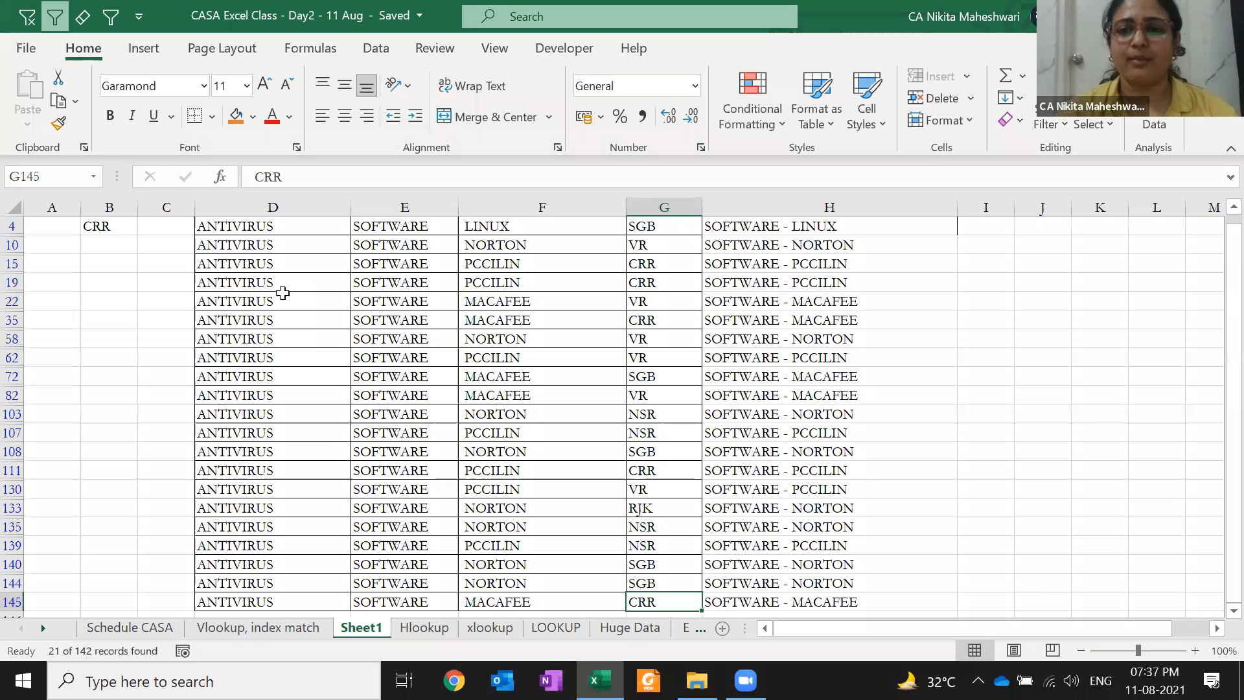
{"action": "key", "text": "ctrl+Home"}
{"action": "key", "text": "Right"}
{"action": "key", "text": "Down"}
{"action": "key", "text": "Down"}
{"action": "key", "text": "Down"}
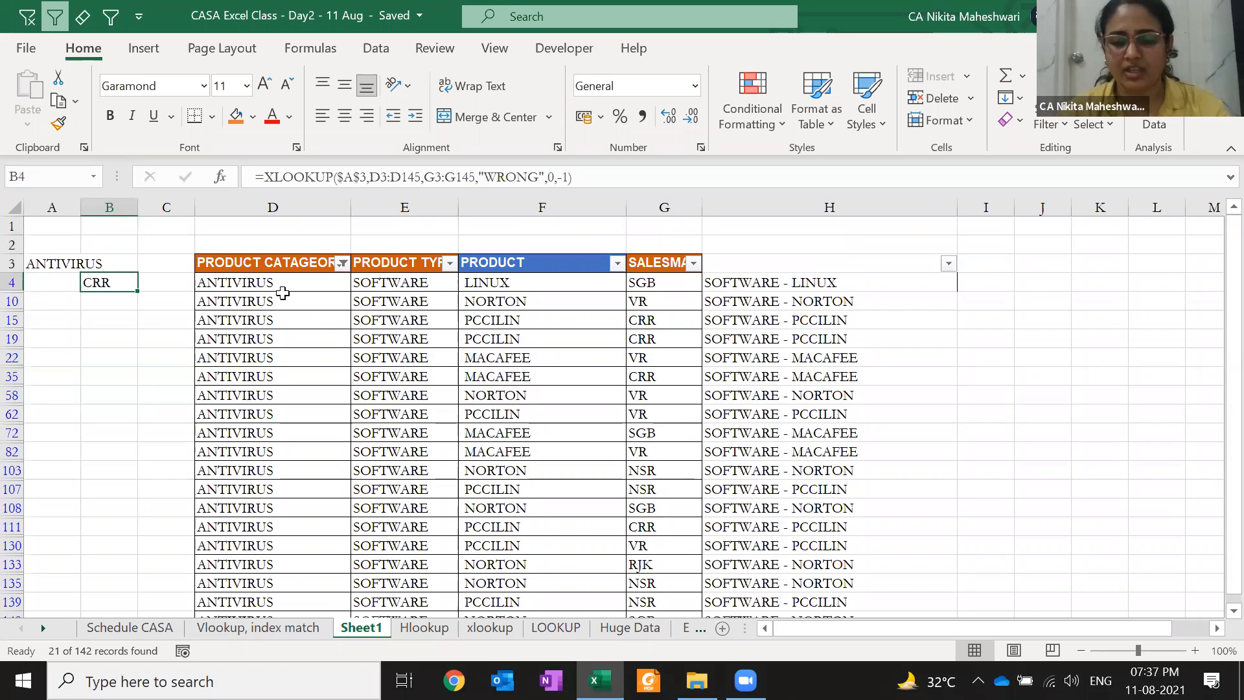
Clear the ANTIVIRUS filter so all categories show again
{"action": "key", "text": "Up"}
{"action": "key", "text": "Right"}
{"action": "key", "text": "Right"}
{"action": "key", "text": "alt+d"}
{"action": "key", "text": "f"}
{"action": "key", "text": "s"}
{"action": "key", "text": "Down"}
{"action": "key", "text": "Left"}
{"action": "key", "text": "Left"}
{"action": "key", "text": "Right"}
{"action": "key", "text": "Right"}
{"action": "key", "text": "Up"}
{"action": "key", "text": "Up"}
{"action": "key", "text": "Up"}
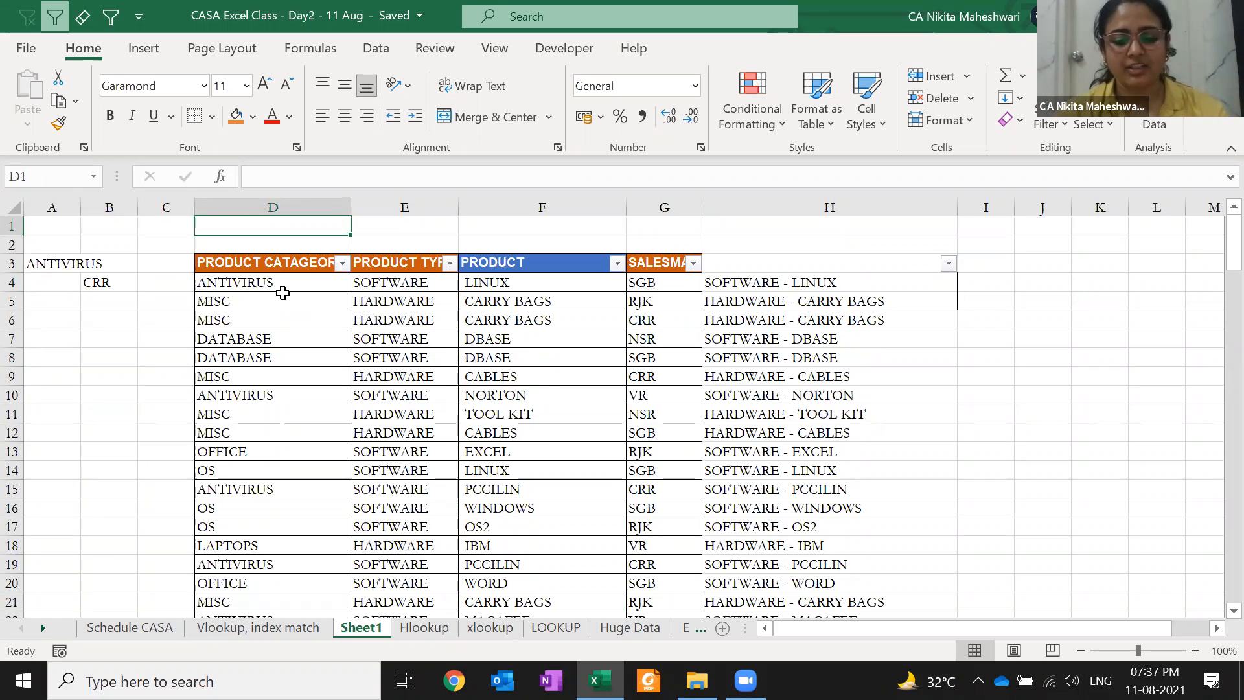
Type ? in D1 and * in E1 above the table
{"action": "type", "text": "?"}
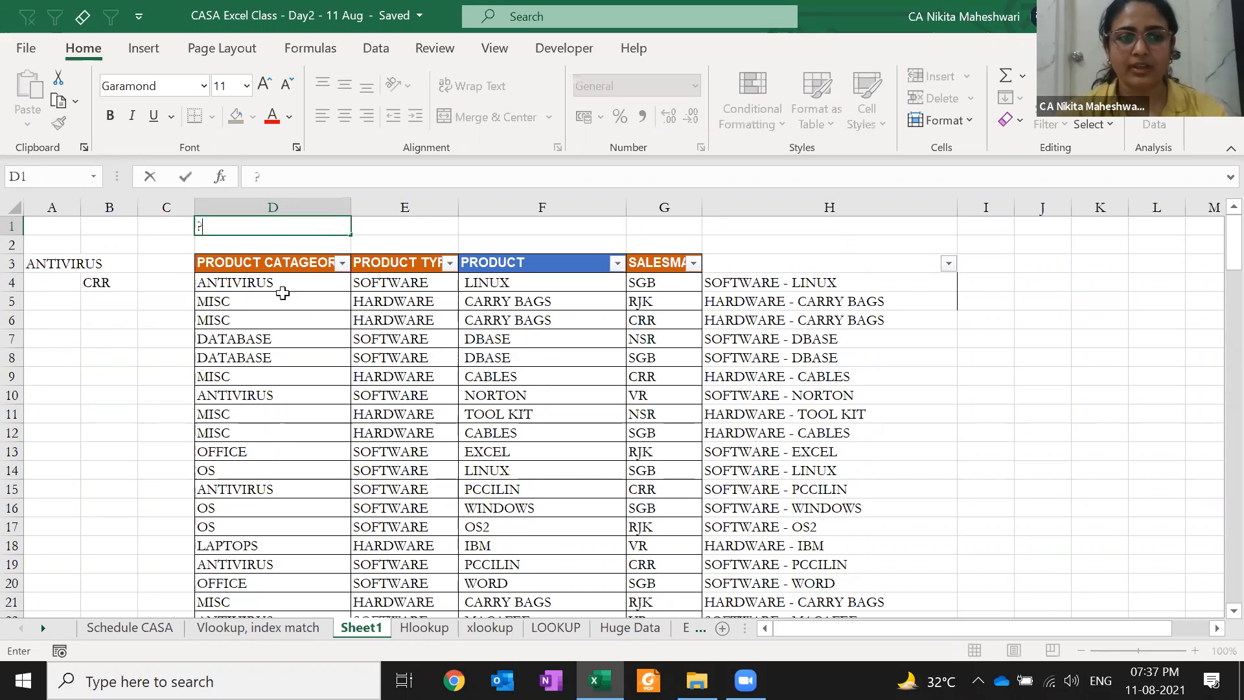
{"action": "key", "text": "Tab"}
{"action": "type", "text": "*"}
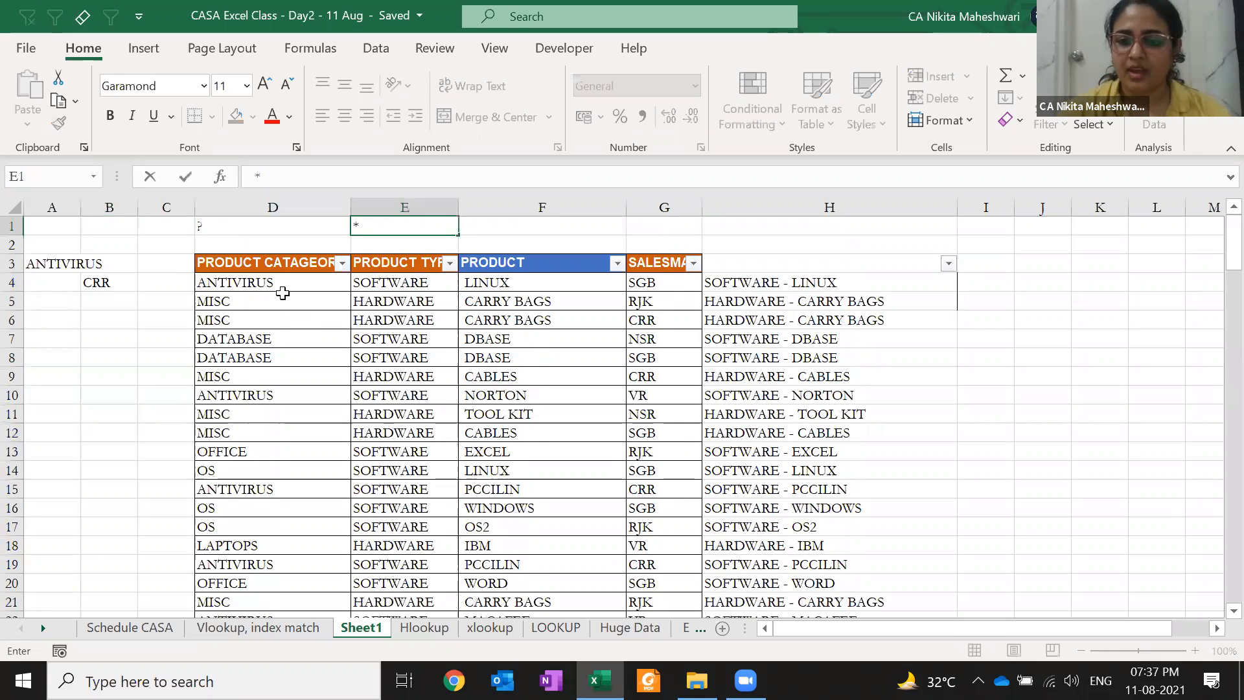
{"action": "key", "text": "ctrl+Return"}
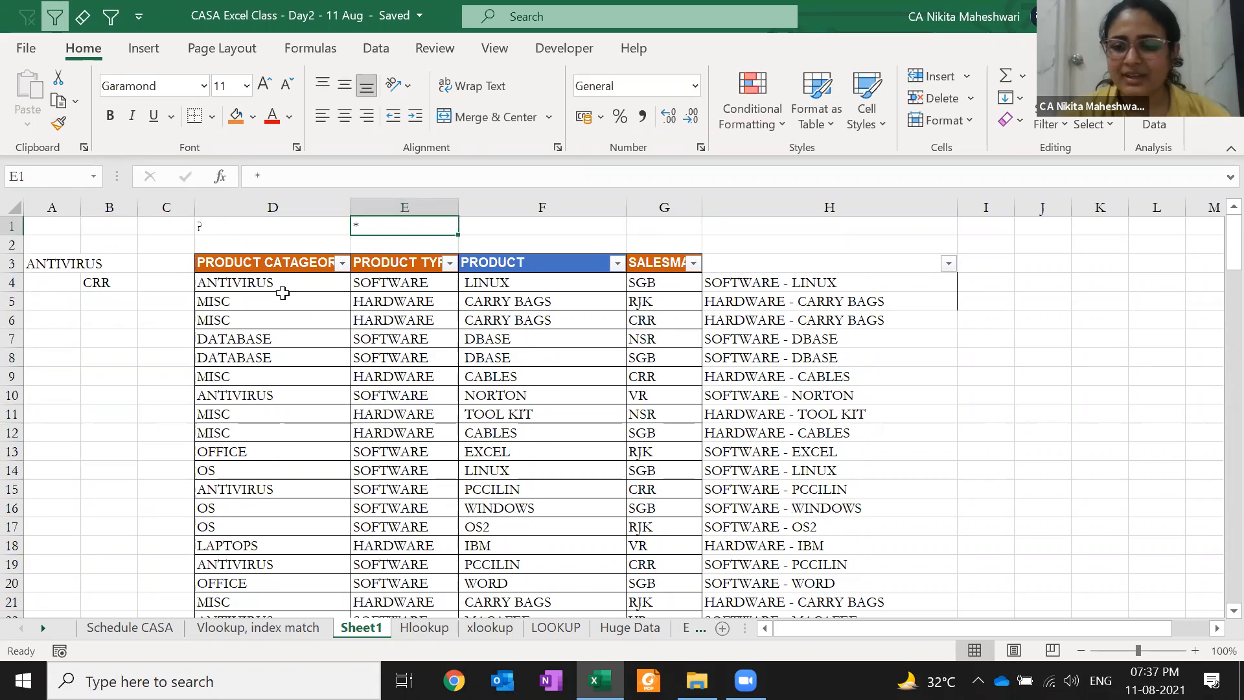
{"action": "key", "text": "Left"}
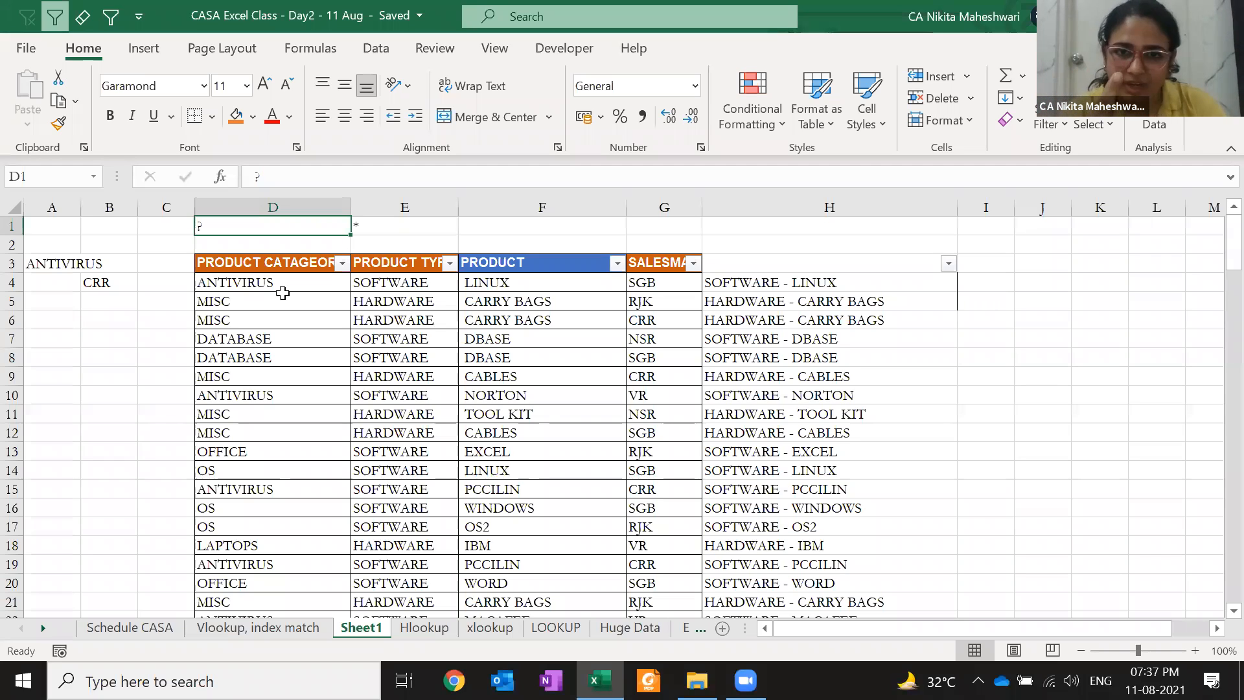
{"action": "key", "text": "Right"}
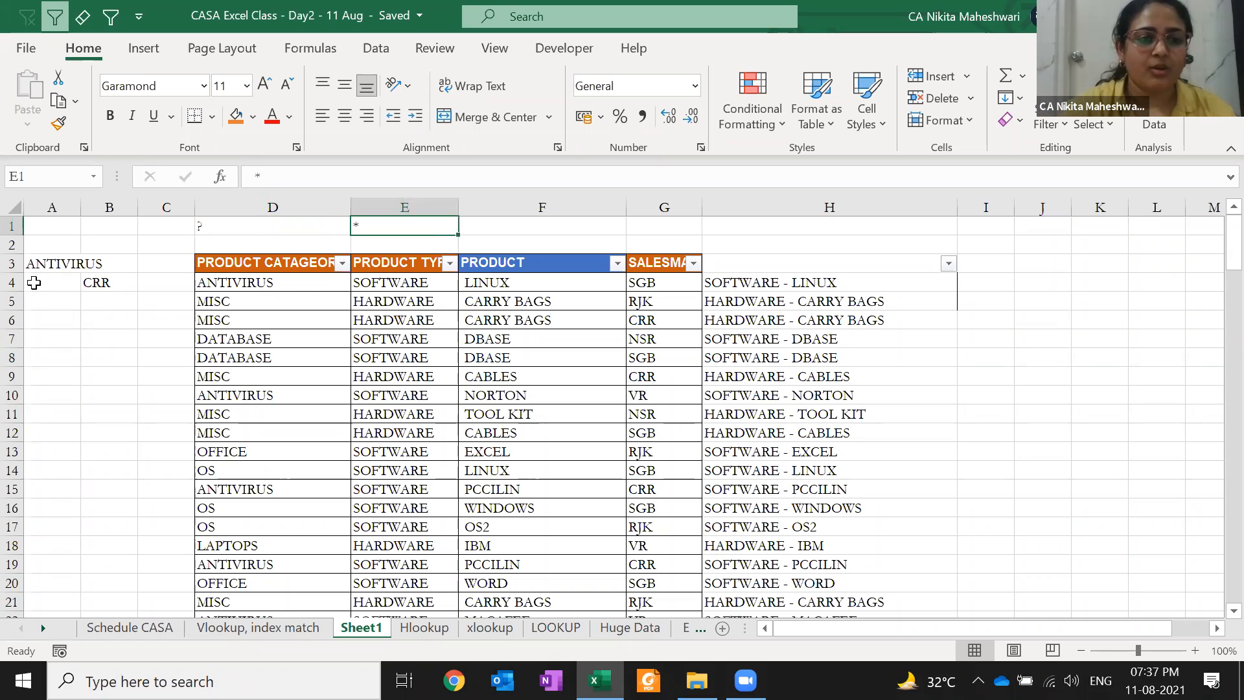
Shorten the lookup value in A3 from ANTIVIRUS to ANTI
{"action": "left_click", "coordinate": [39, 263]}
{"action": "key", "text": "F2"}
{"action": "key", "text": "shift+Left"}
{"action": "key", "text": "shift+Left"}
{"action": "key", "text": "shift+Left"}
{"action": "key", "text": "shift+Left"}
{"action": "key", "text": "shift+Left"}
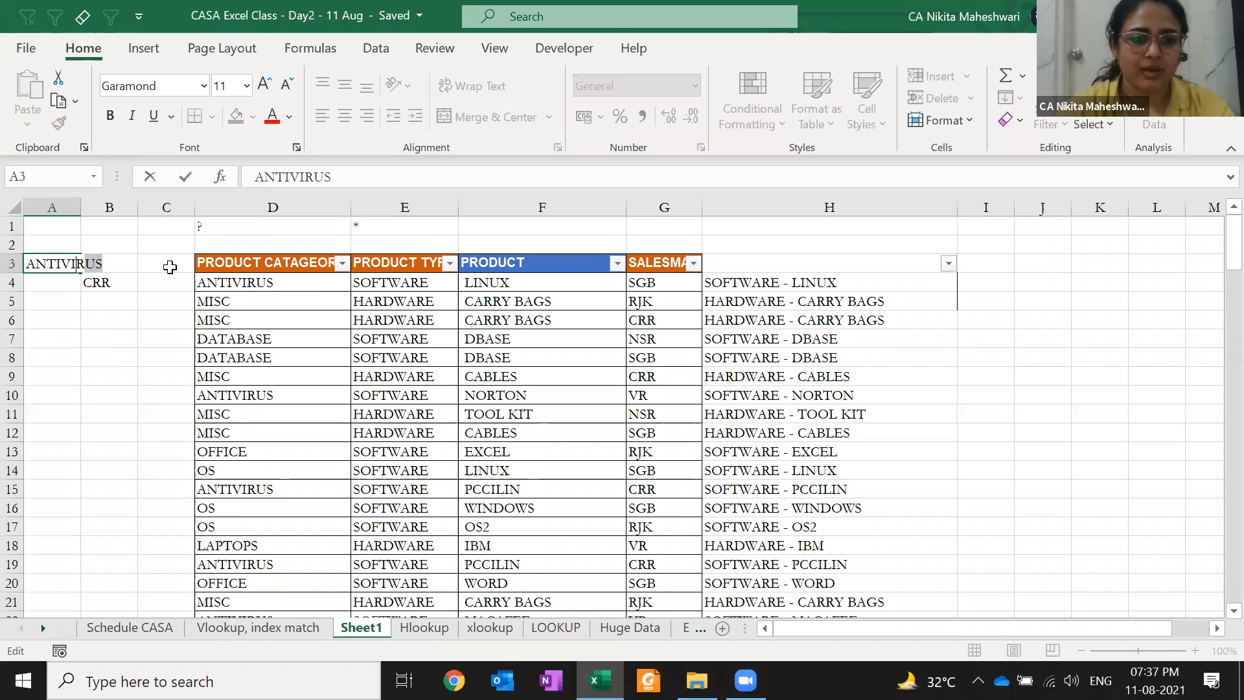
{"action": "key", "text": "BackSpace"}
{"action": "key", "text": "Return"}
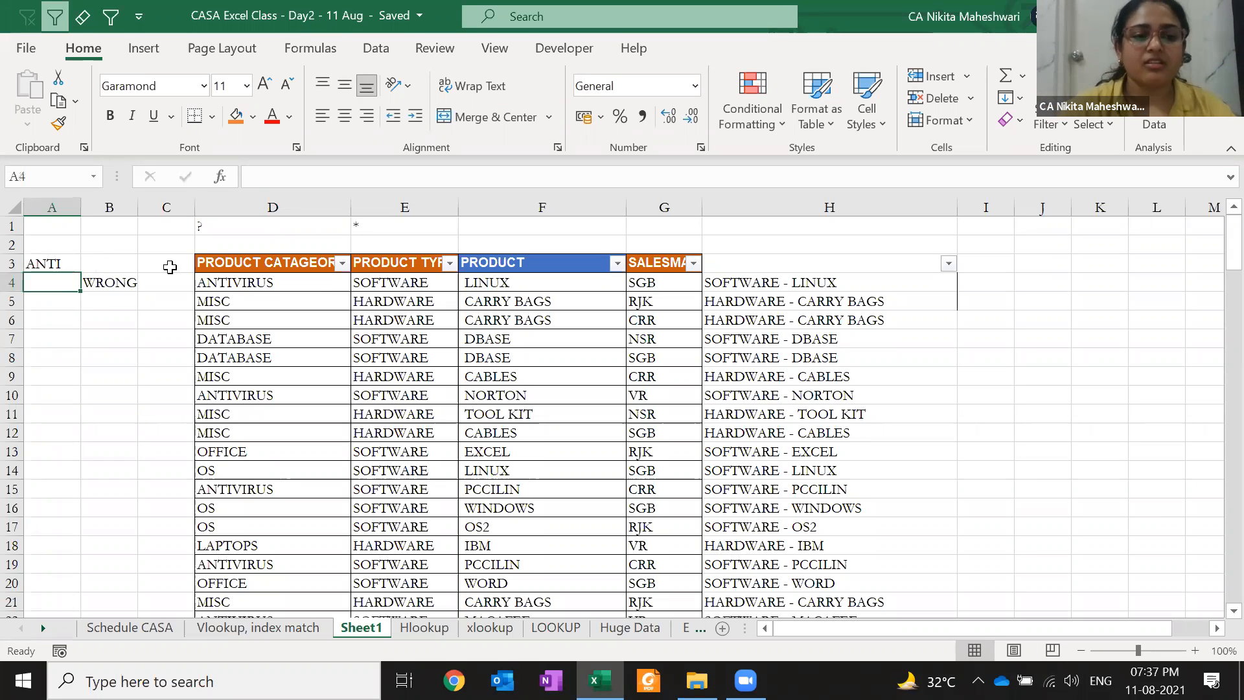
Change B4's XLOOKUP match_mode from 0 to 2 (wildcard character match)
{"action": "key", "text": "Right"}
{"action": "key", "text": "F2"}
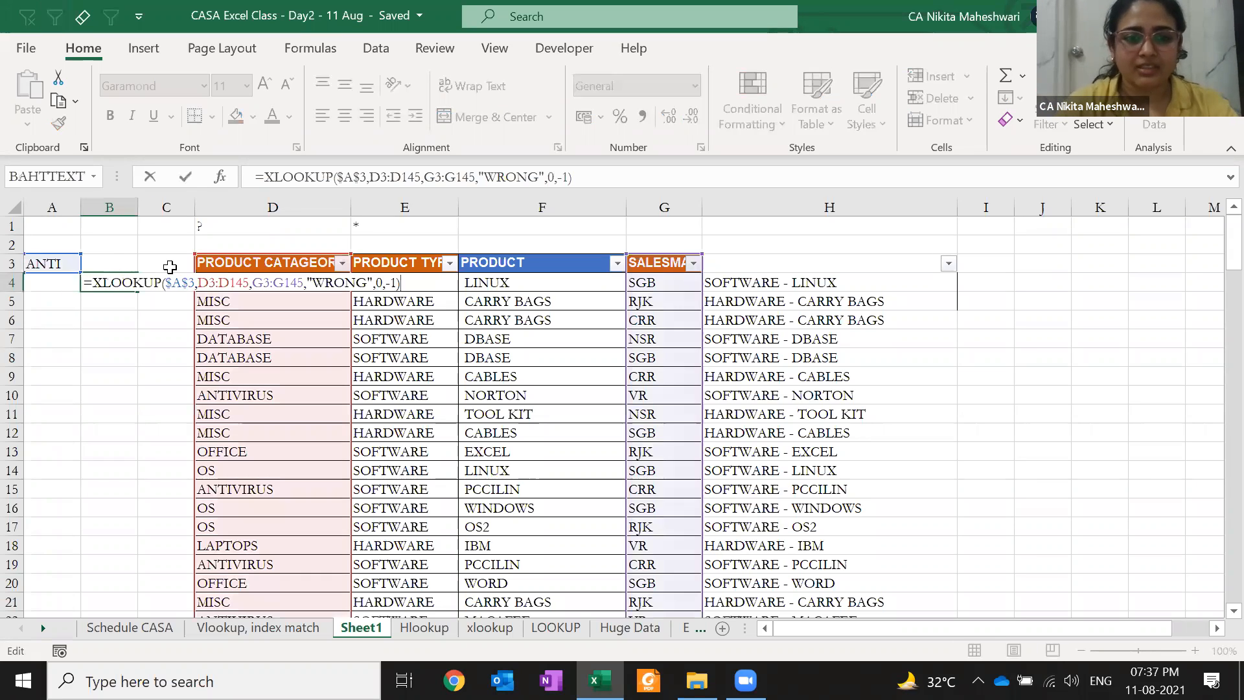
{"action": "key", "text": "Left"}
{"action": "key", "text": "Left"}
{"action": "key", "text": "Left"}
{"action": "key", "text": "Left"}
{"action": "key", "text": "Right"}
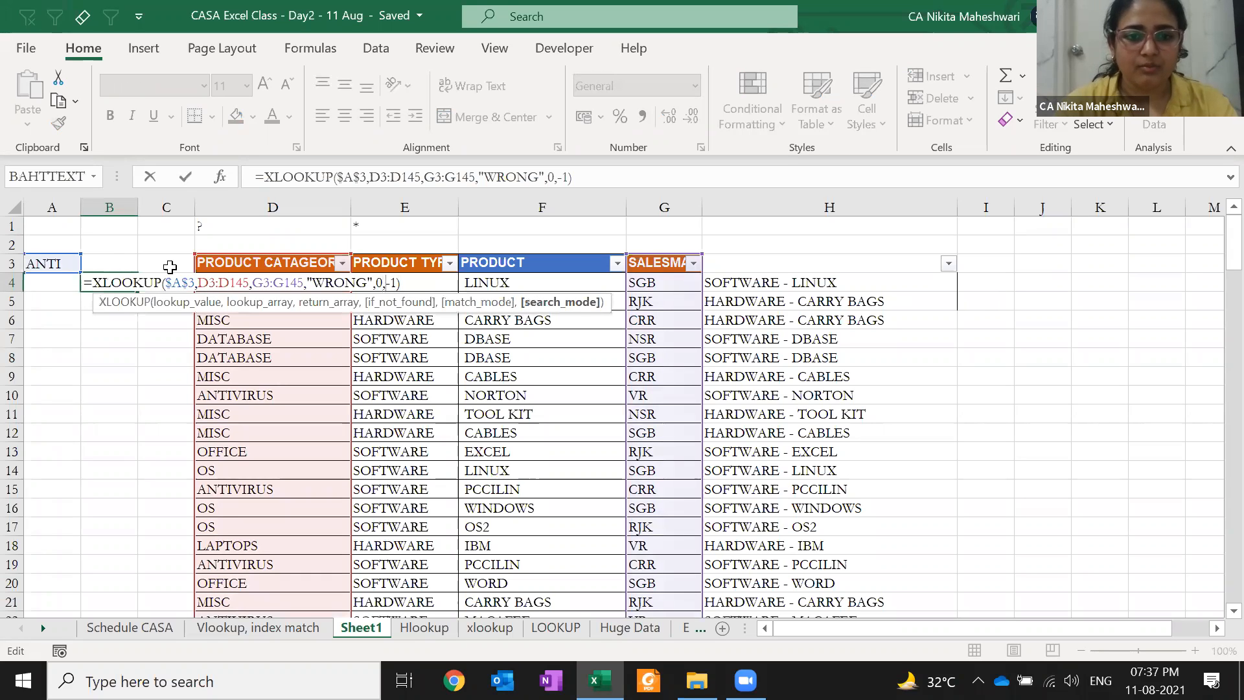
{"action": "key", "text": "Left"}
{"action": "key", "text": "BackSpace"}
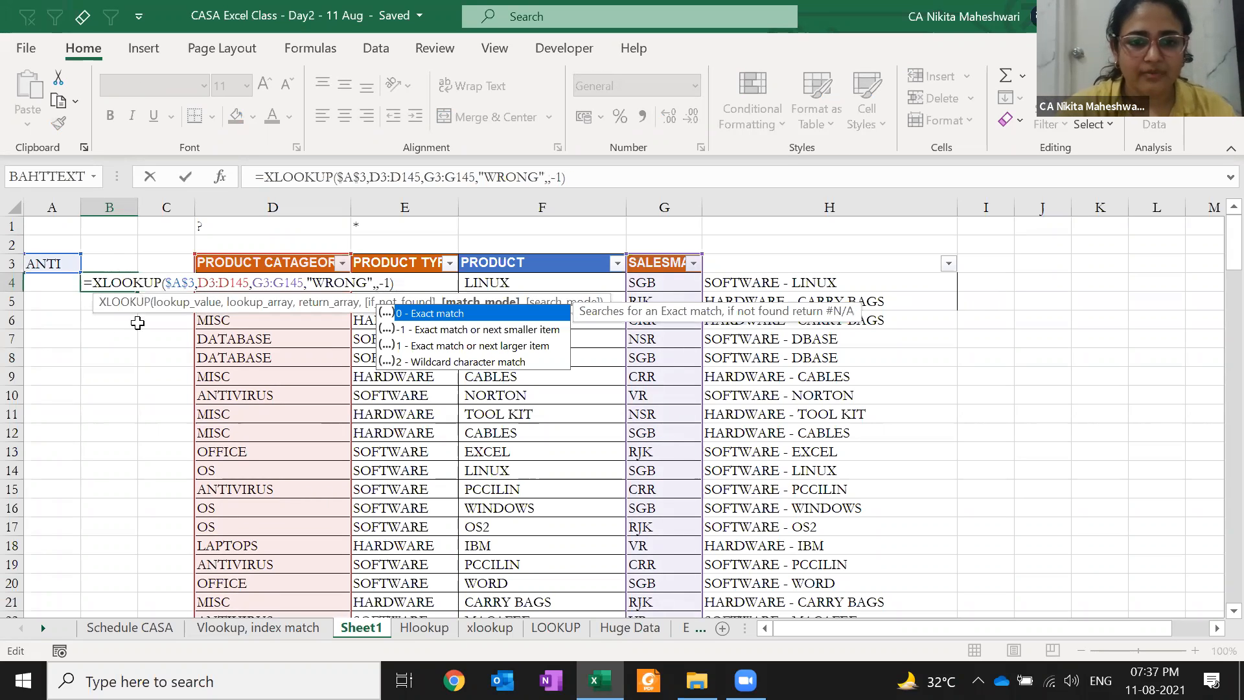
{"action": "double_click", "coordinate": [437, 361]}
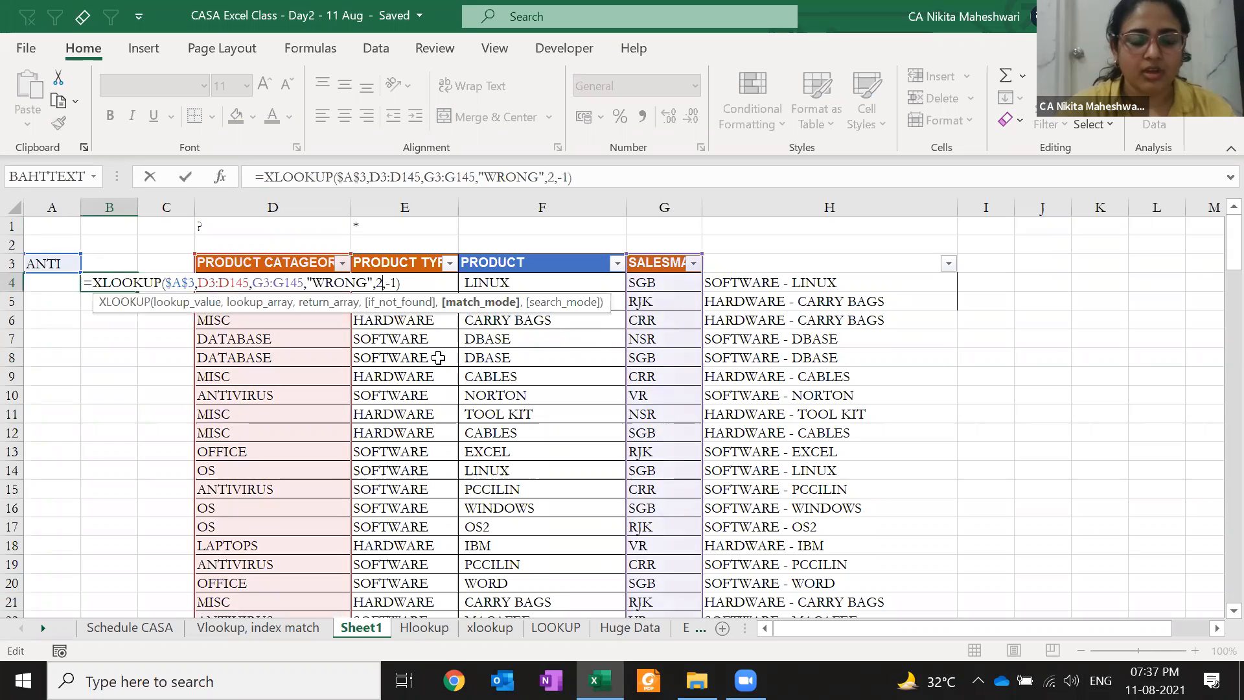
{"action": "key", "text": "Return"}
{"action": "key", "text": "Up"}
{"action": "key", "text": "F2"}
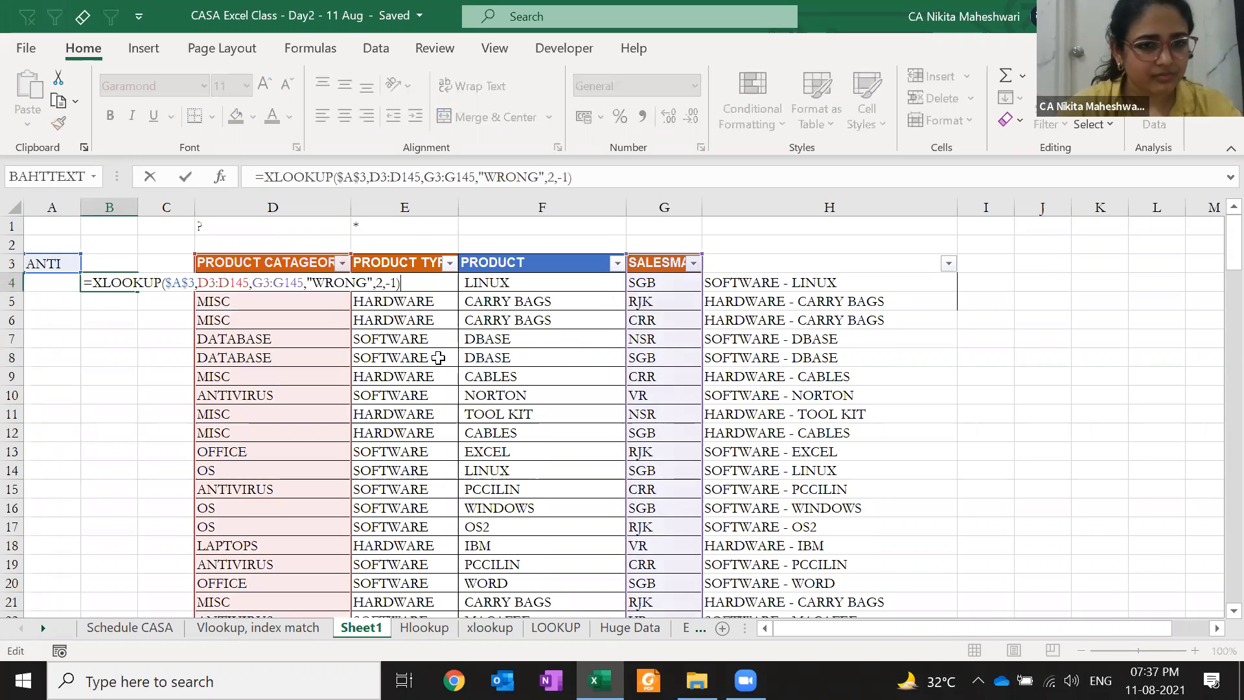
{"action": "key", "text": "Escape"}
Change A3 to ANTI* so the XLOOKUP in B4 returns CRR
{"action": "key", "text": "Left"}
{"action": "key", "text": "Up"}
{"action": "key", "text": "F2"}
{"action": "type", "text": "*"}
{"action": "key", "text": "Return"}
{"action": "key", "text": "Up"}
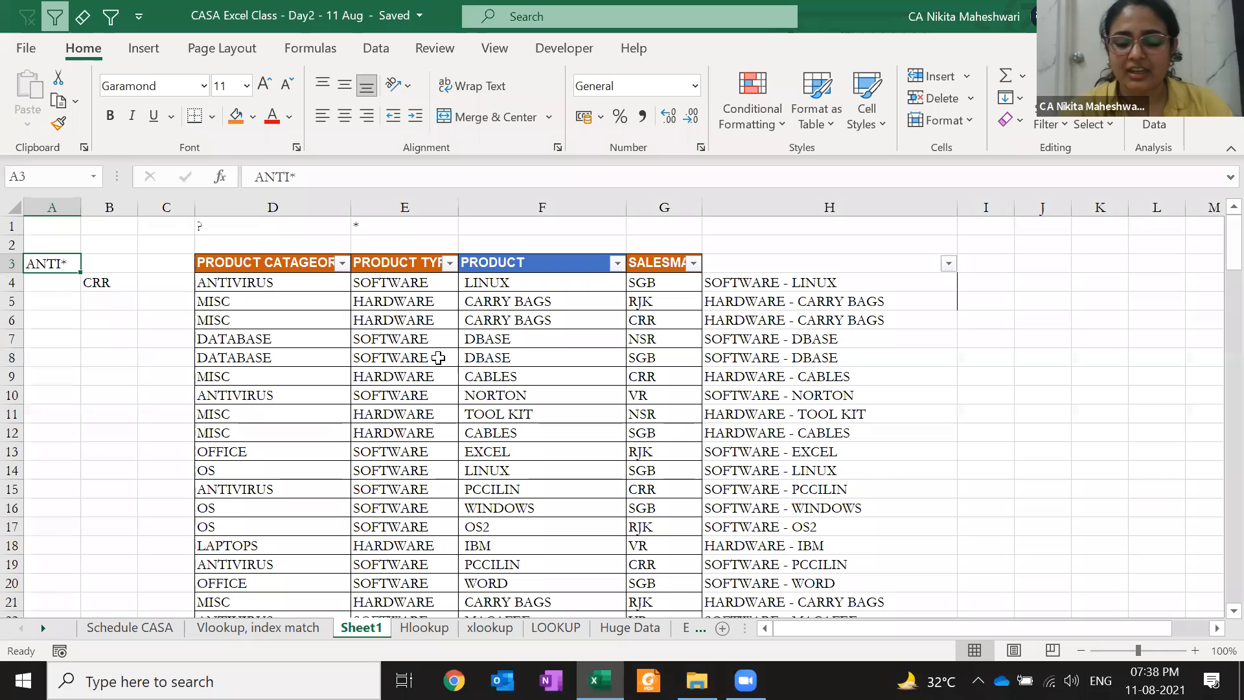
Clear A3:B4 and the ? and * wildcard notes in D1:E1
{"action": "key", "text": "shift+Down"}
{"action": "key", "text": "shift+Right"}
{"action": "key", "text": "Delete"}
{"action": "key", "text": "Up"}
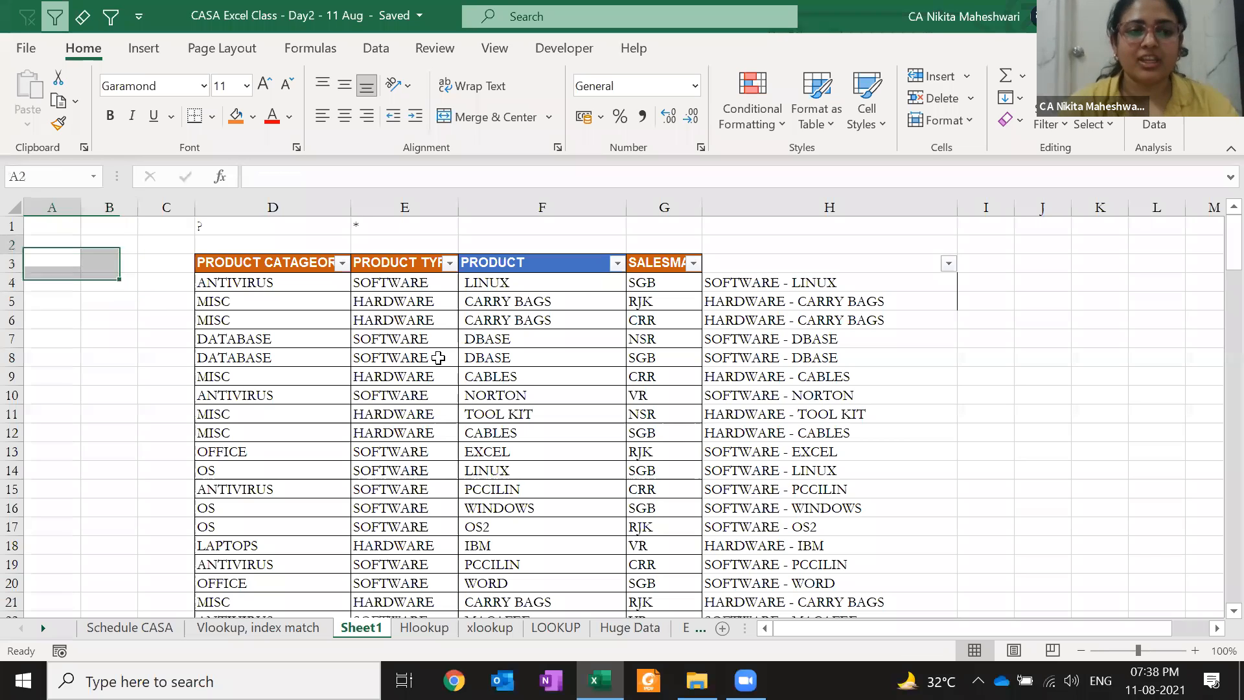
{"action": "key", "text": "Up"}
{"action": "key", "text": "ctrl+Right"}
{"action": "key", "text": "shift+Right"}
{"action": "key", "text": "Delete"}
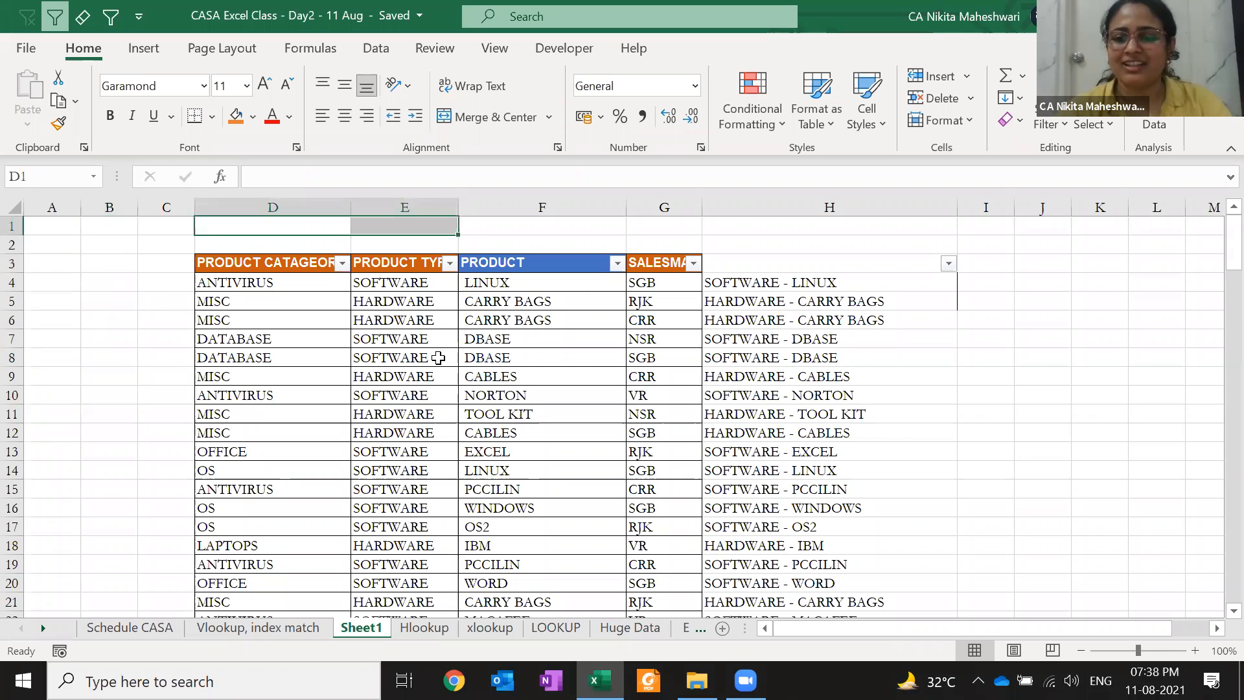